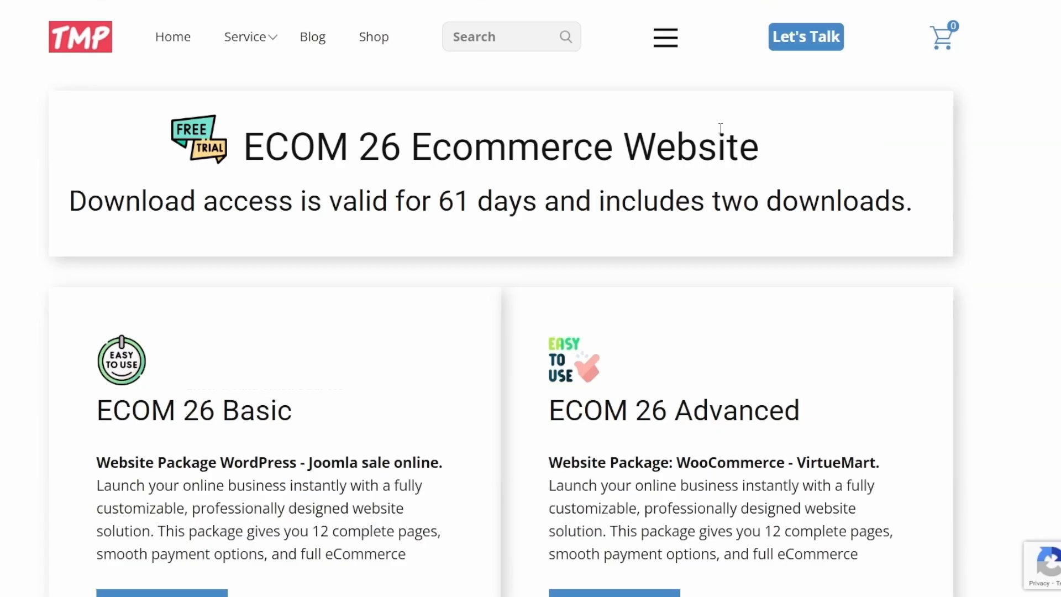
scroll(721, 128, down, 2)
scroll(723, 130, down, 2)
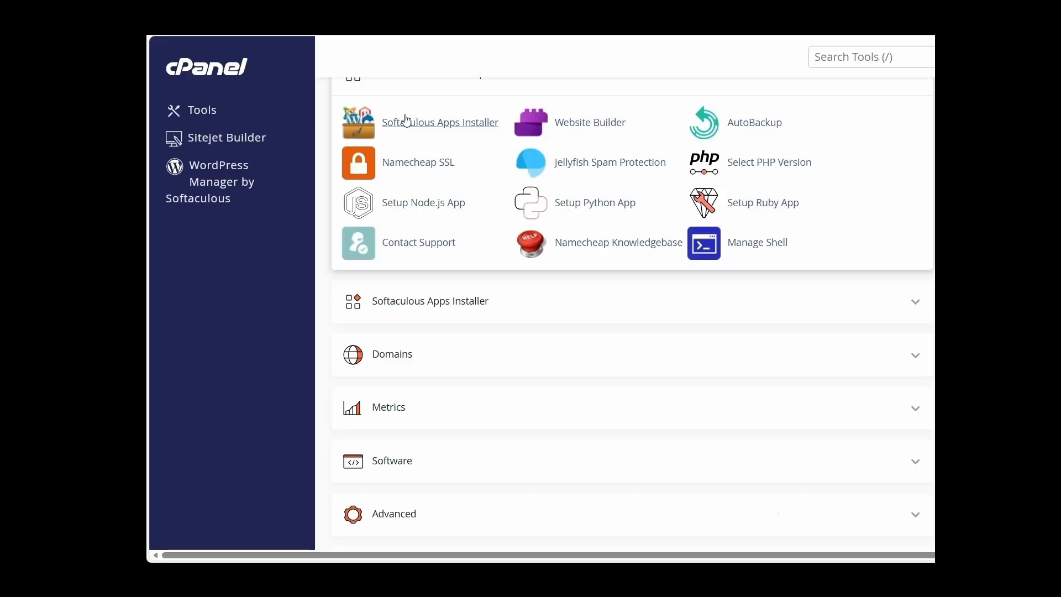
click(407, 121)
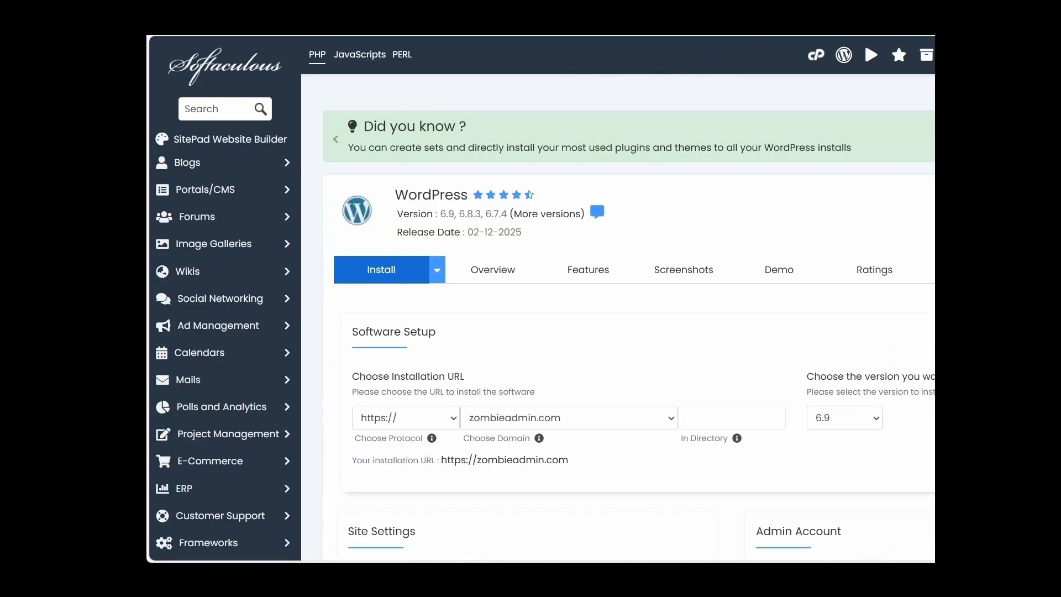
scroll(628, 298, down, 3)
scroll(629, 298, down, 3)
scroll(544, 299, down, 4)
scroll(545, 298, down, 4)
scroll(544, 299, down, 4)
scroll(814, 310, down, 3)
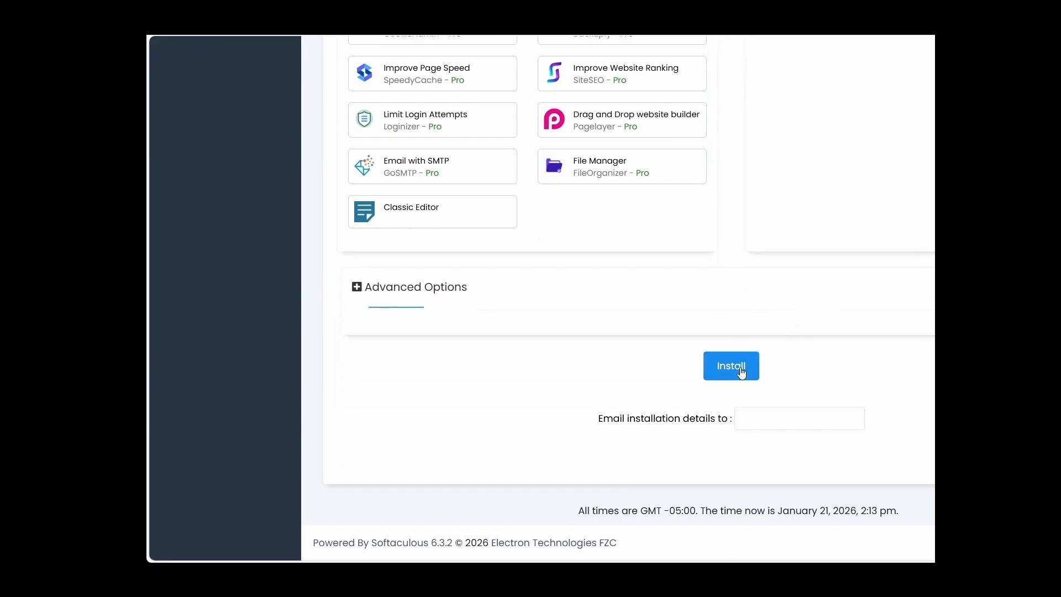
click(741, 369)
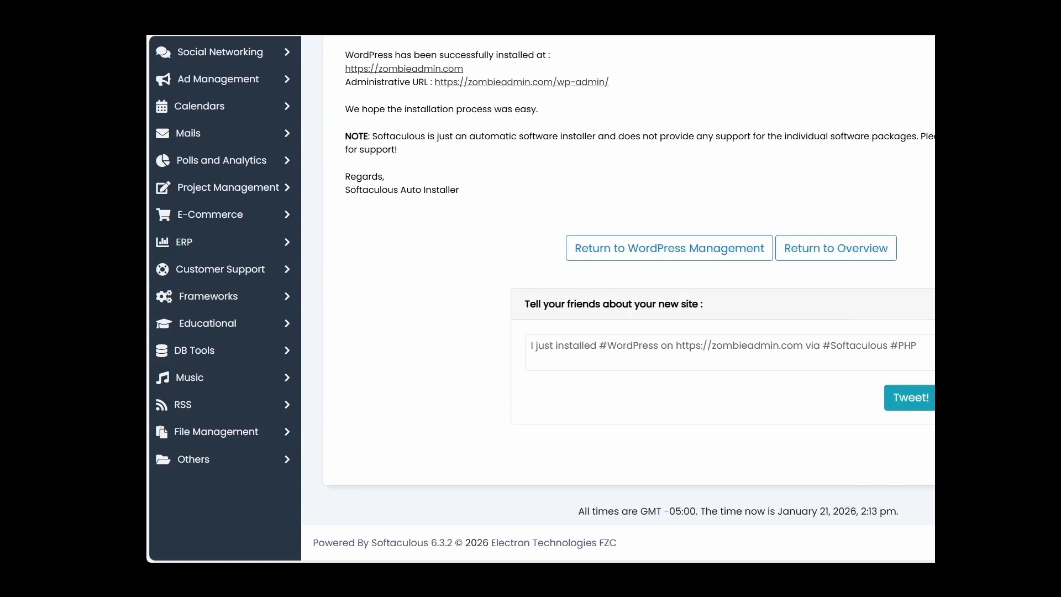
Open the WordPress admin dashboard of the newly installed site and dismiss its welcome panel
click(574, 83)
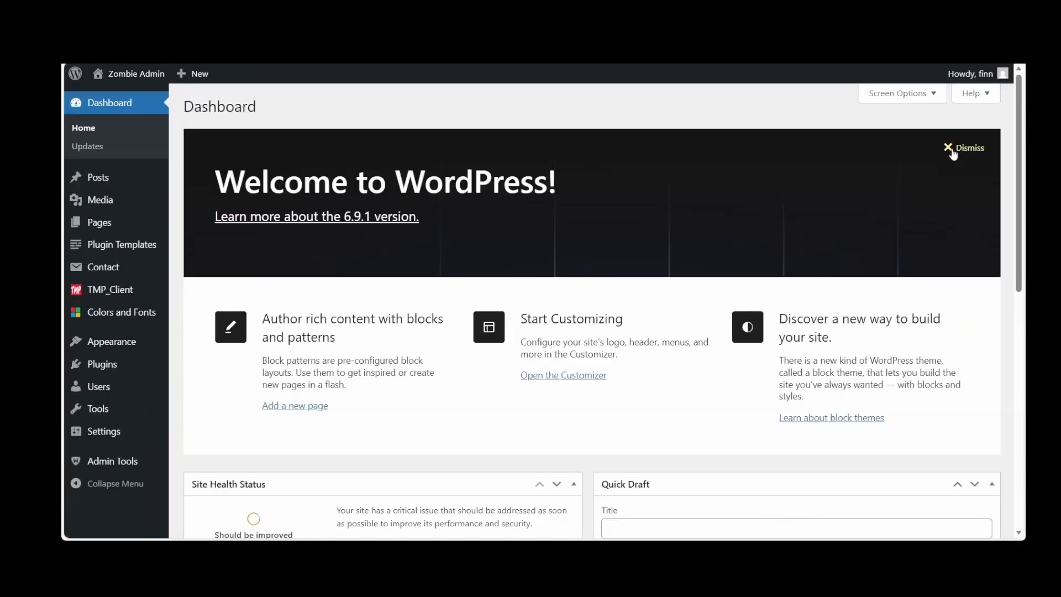
click(952, 149)
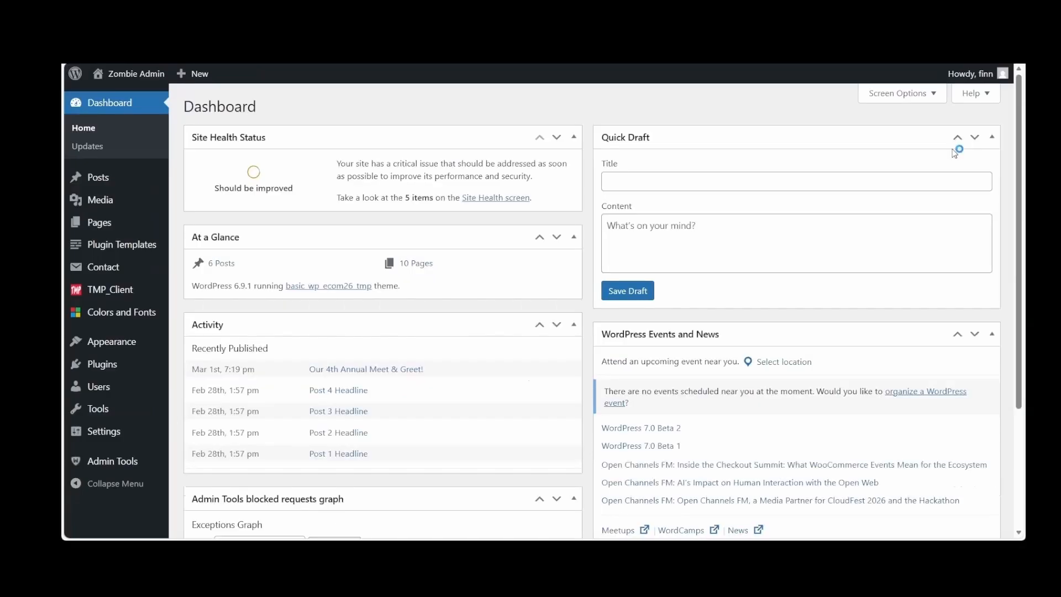
Add a second WordPress user with a username, e-mail and generated password, and assign the Administrator role
click(96, 392)
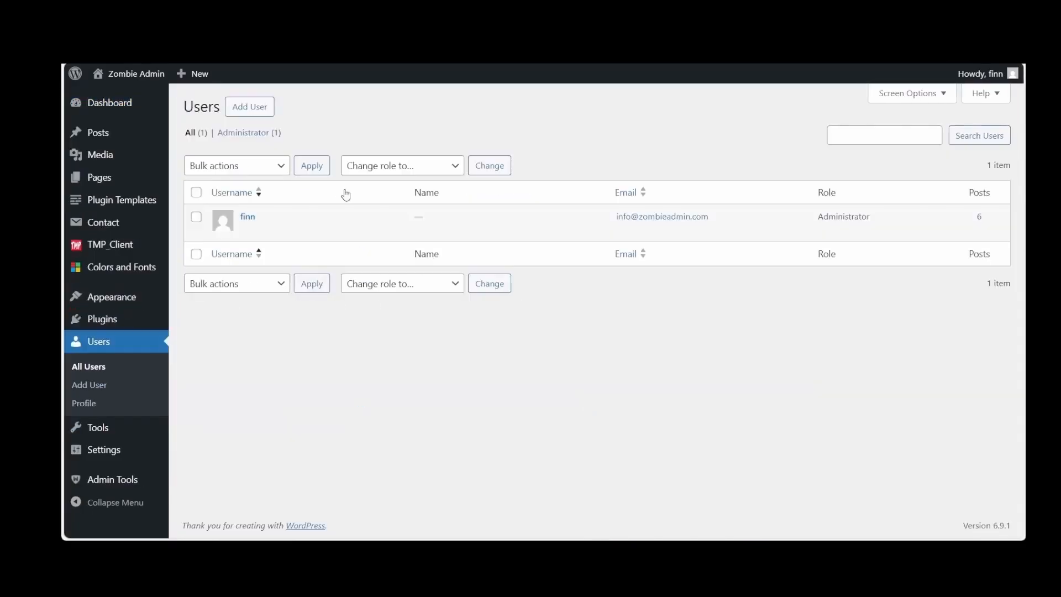
click(259, 108)
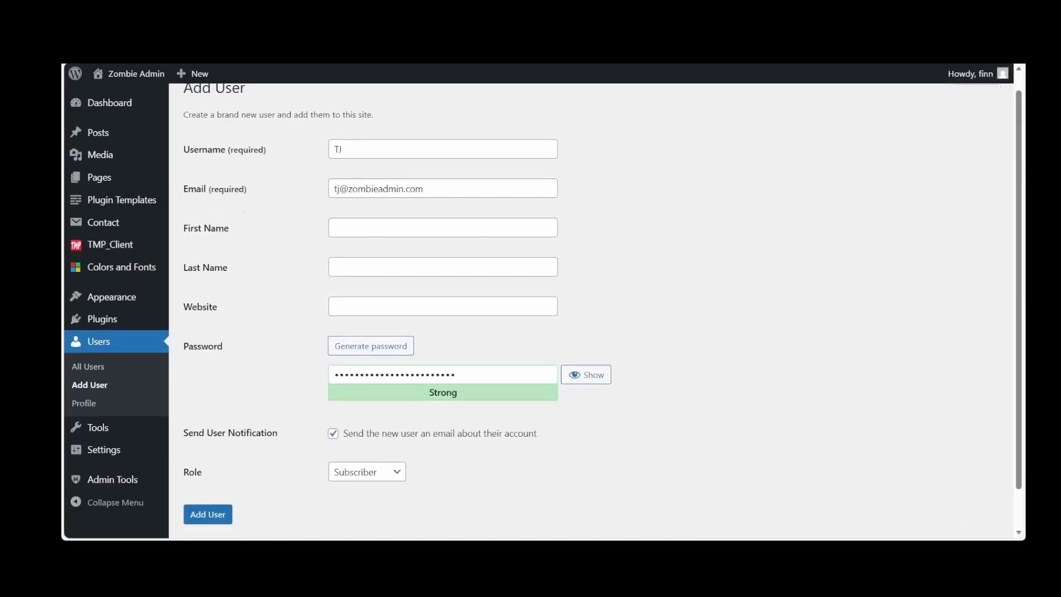
scroll(311, 326, down, 1)
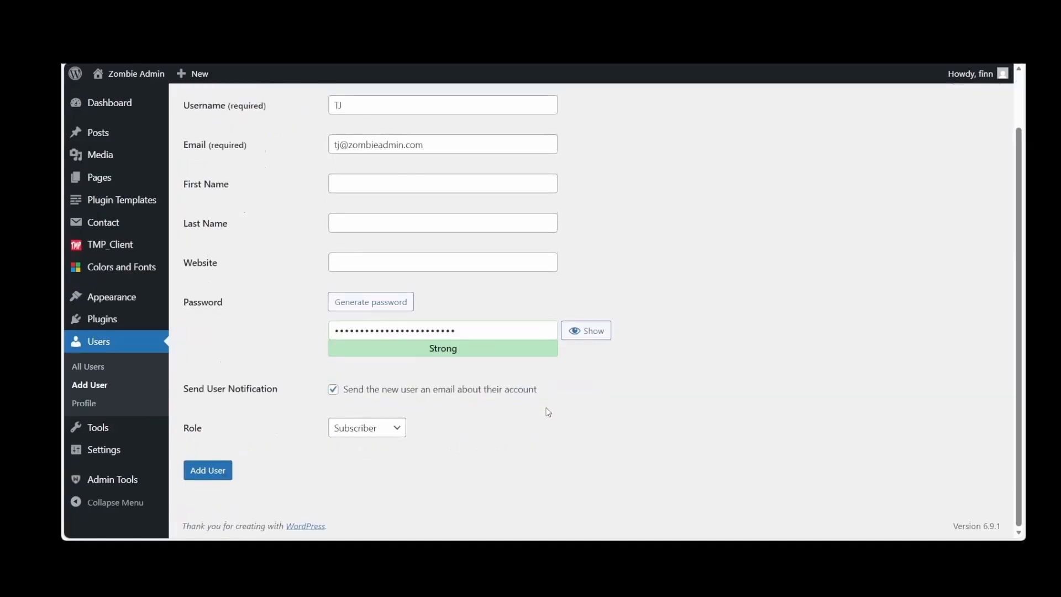
scroll(489, 435, down, 1)
click(396, 429)
click(385, 521)
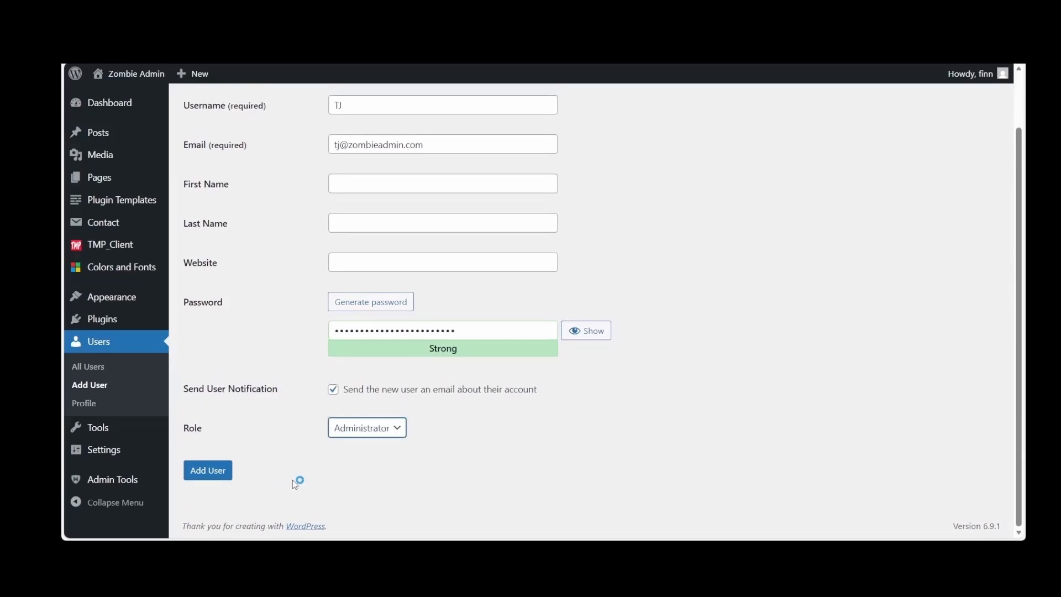
click(214, 473)
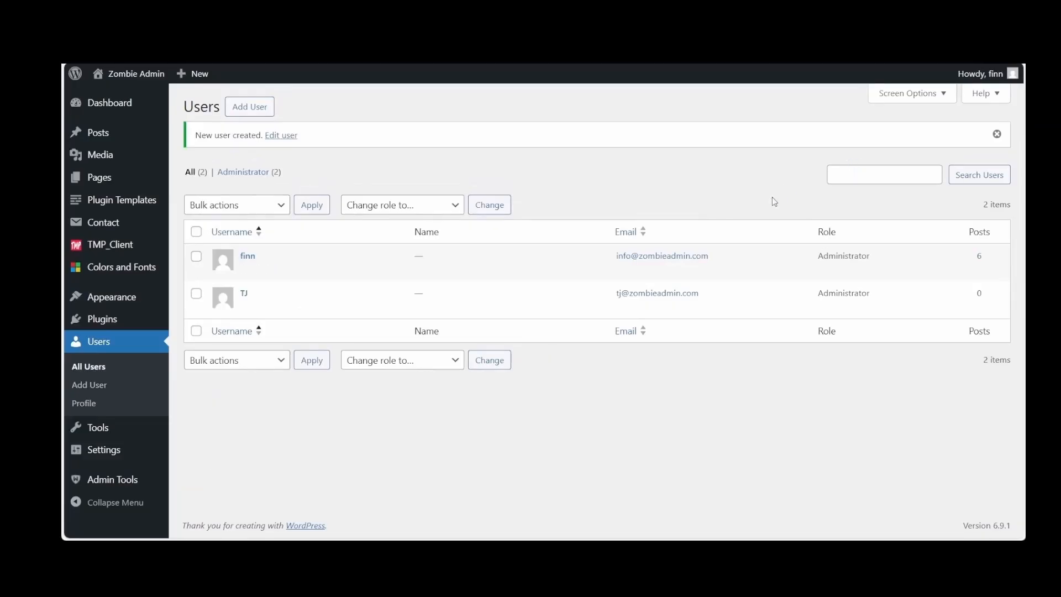
Log out of the original admin account and log in with the new administrator's credentials
mouse_move(1003, 75)
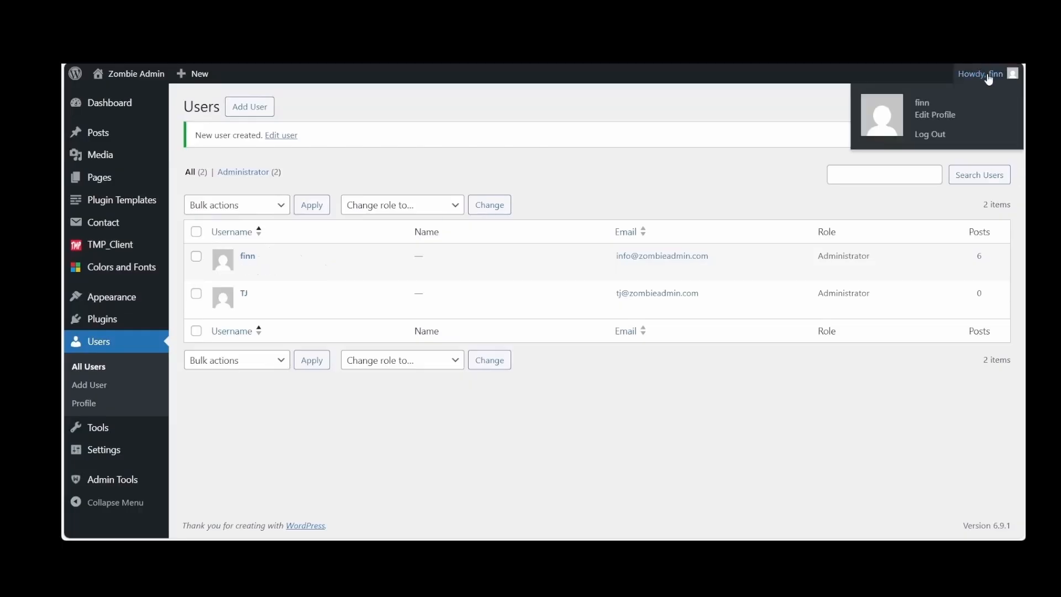
click(936, 135)
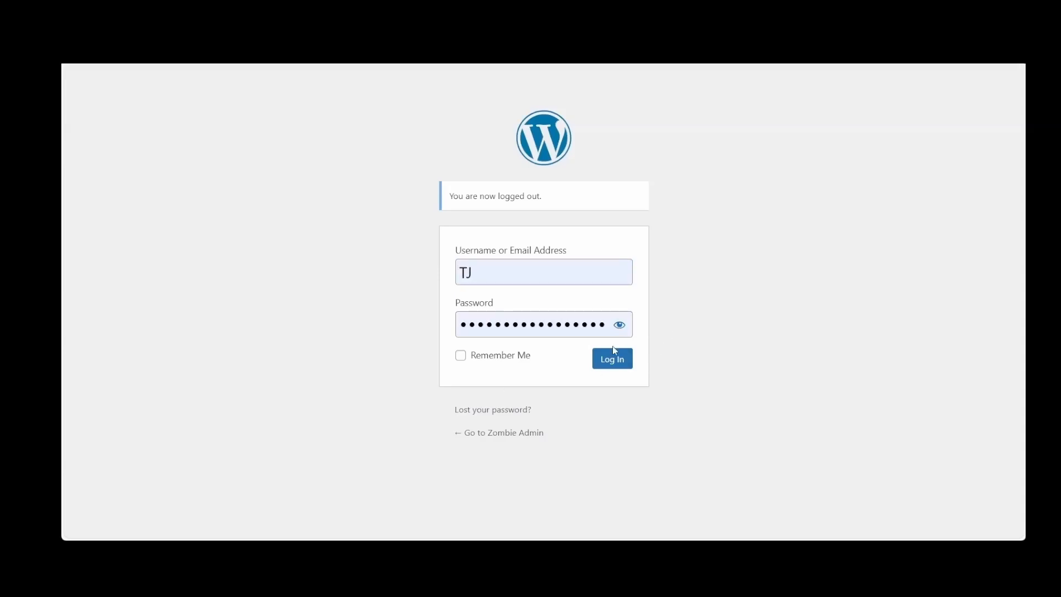
click(614, 359)
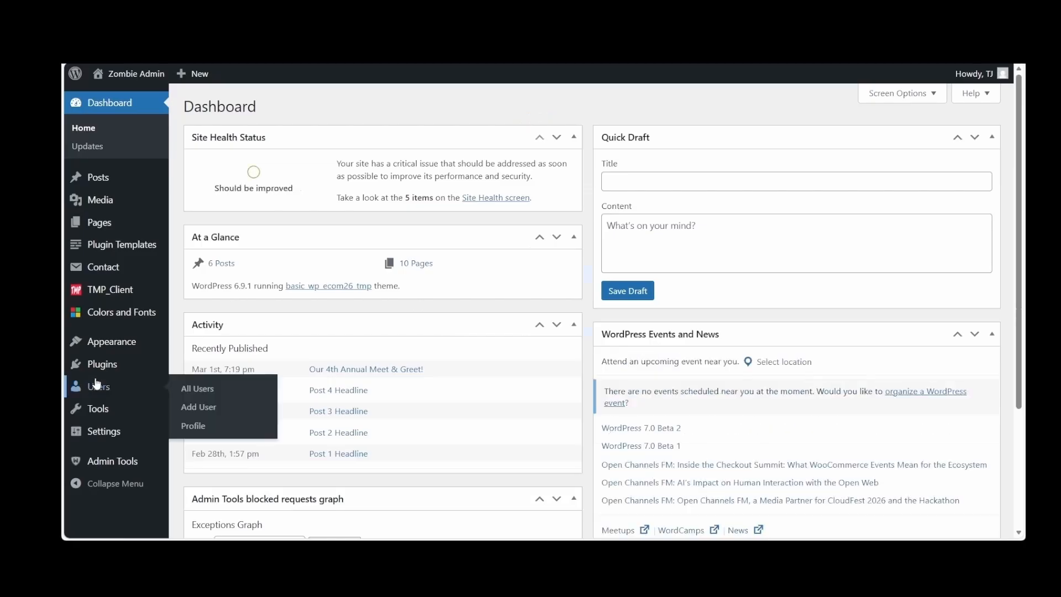
Change the original admin user's role to Subscriber, update the user and return to the user list
click(97, 383)
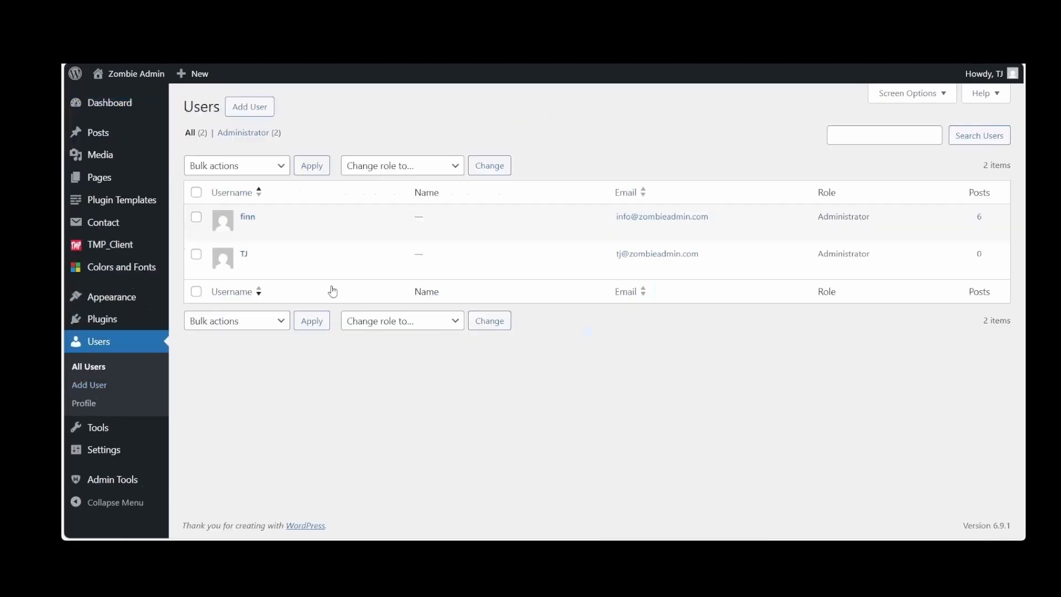
click(253, 221)
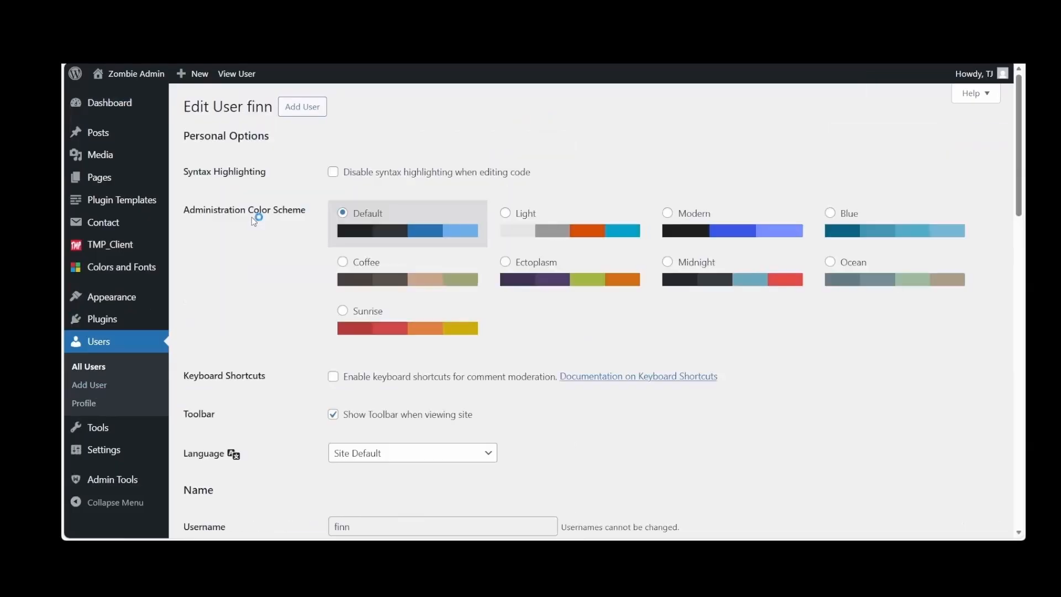
scroll(360, 347, down, 2)
scroll(364, 343, down, 3)
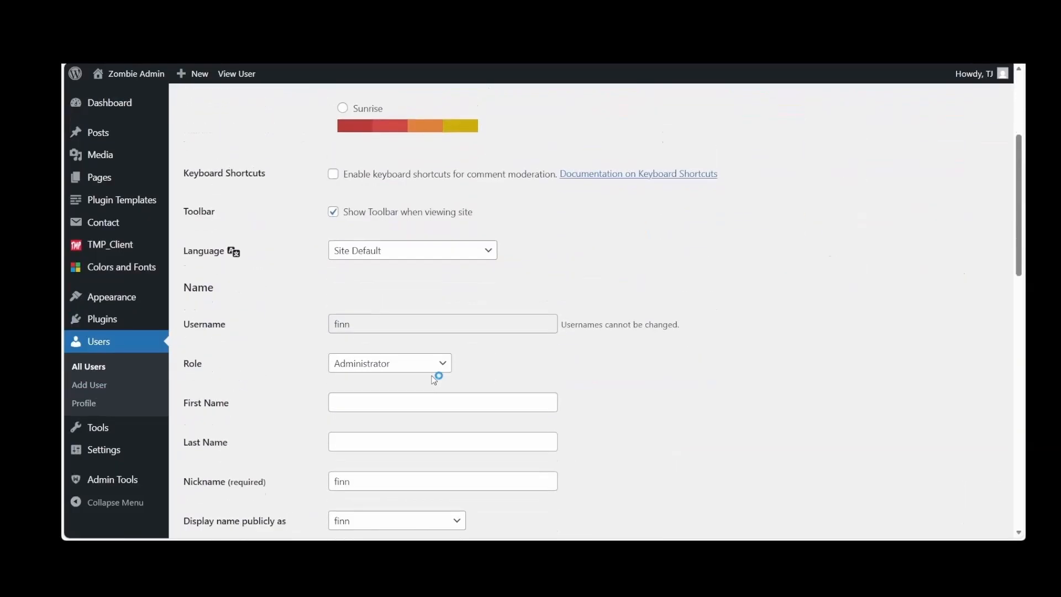
click(437, 369)
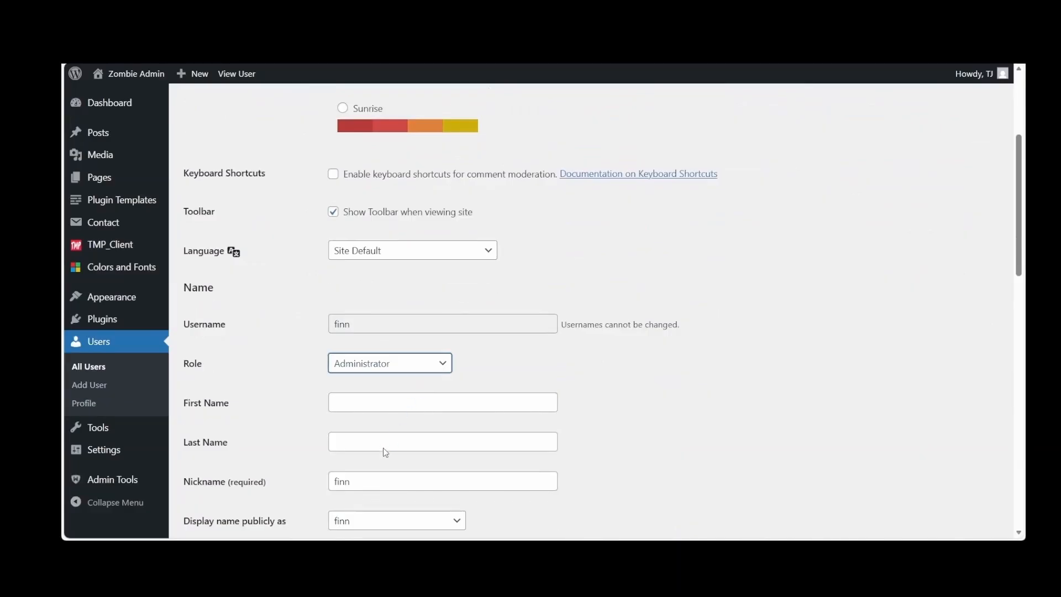
click(373, 388)
scroll(757, 394, down, 6)
scroll(760, 394, down, 8)
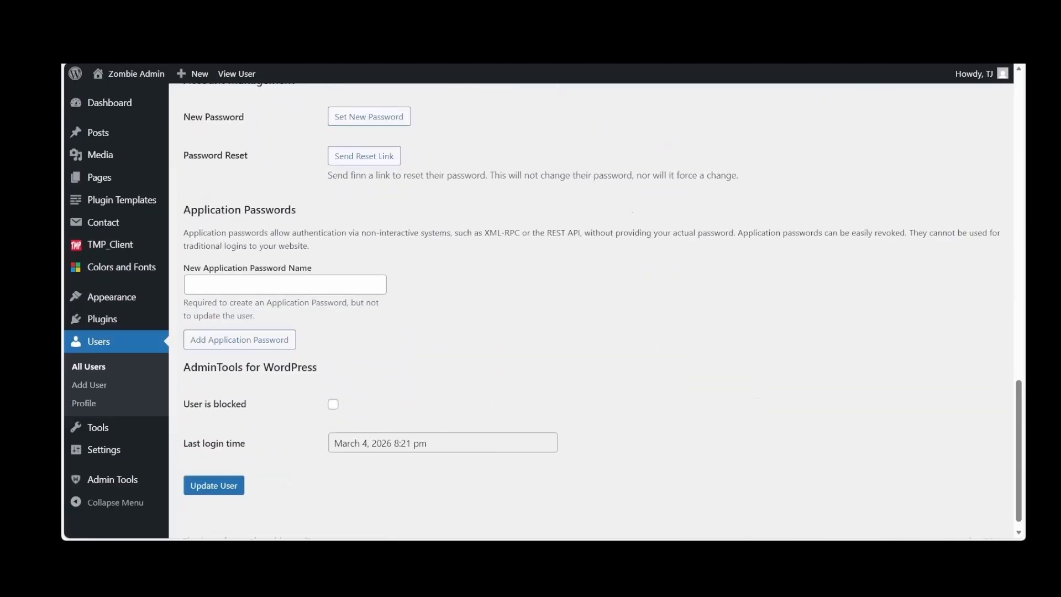
click(230, 486)
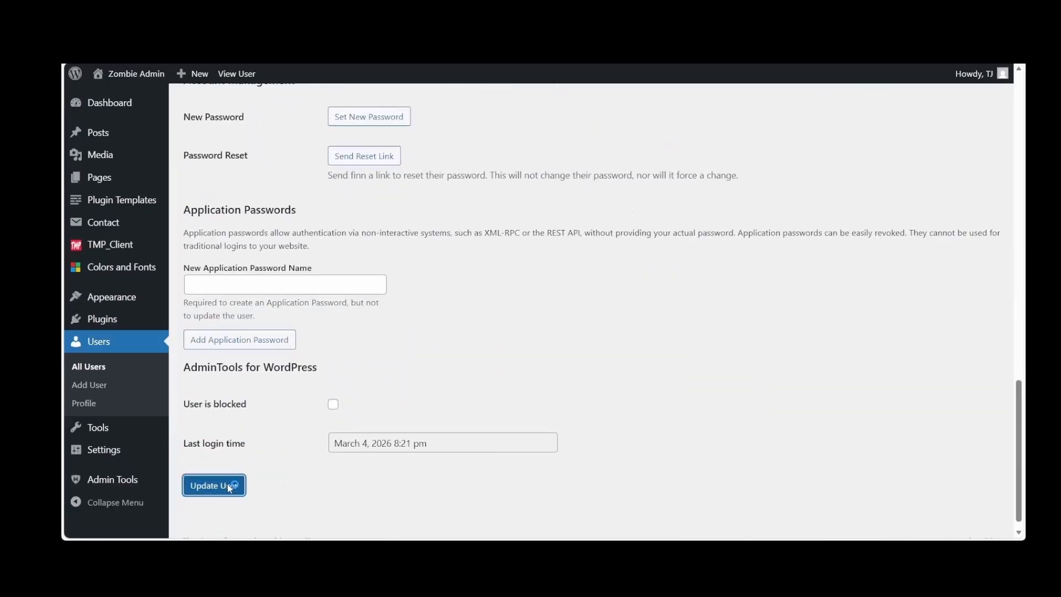
click(224, 155)
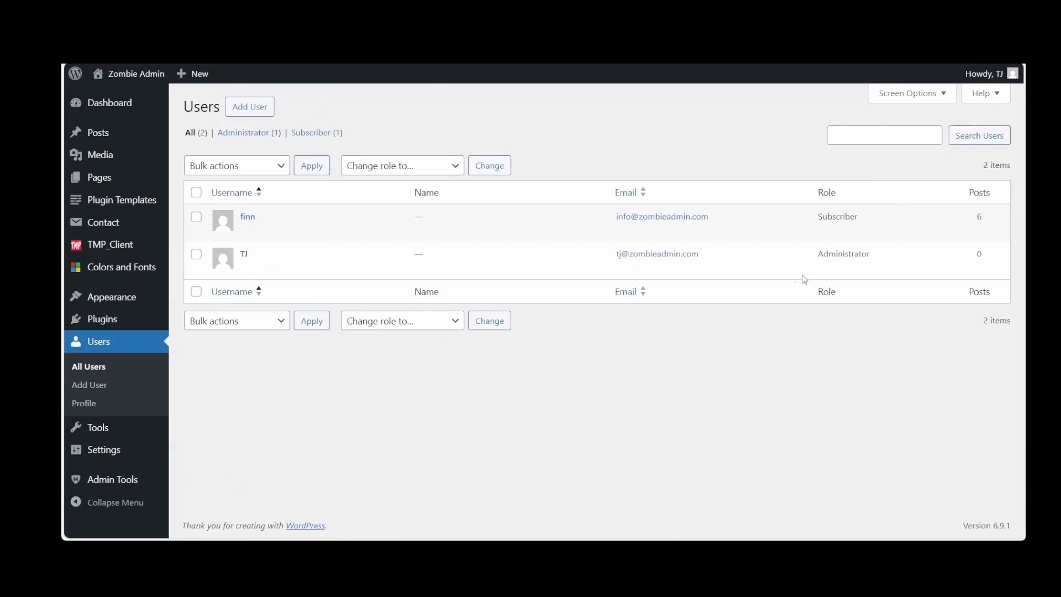
Replace the nickname in the new administrator's profile, select it as the public display name and update the profile
click(242, 259)
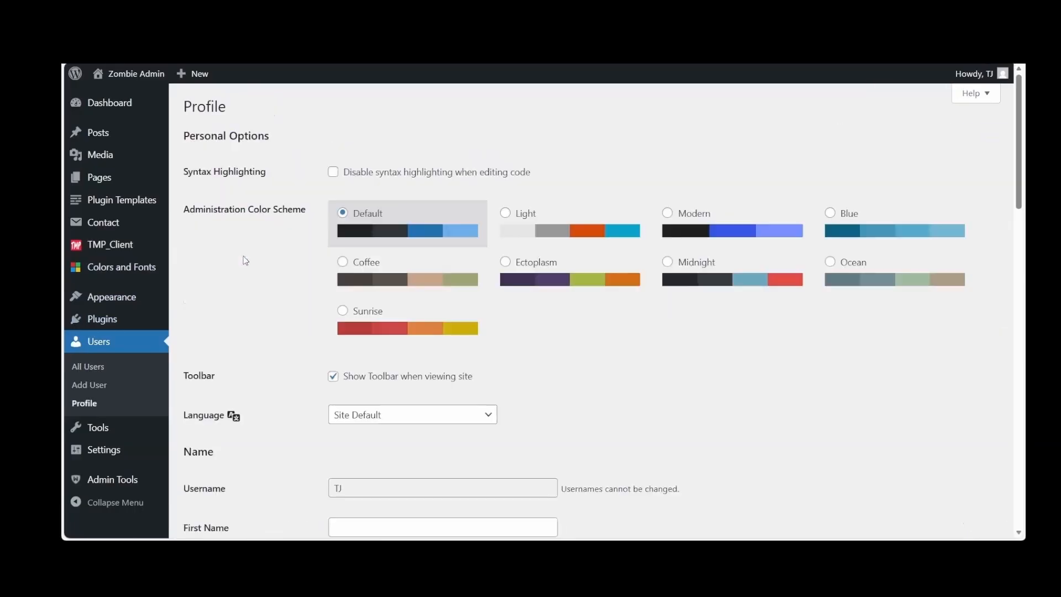
scroll(244, 260, down, 5)
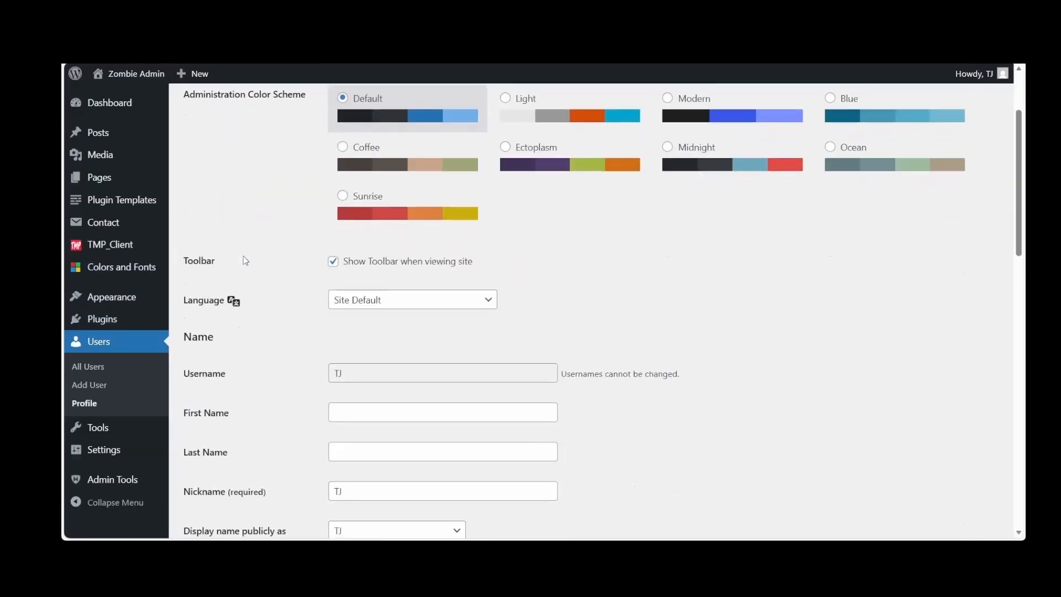
scroll(243, 257, down, 1)
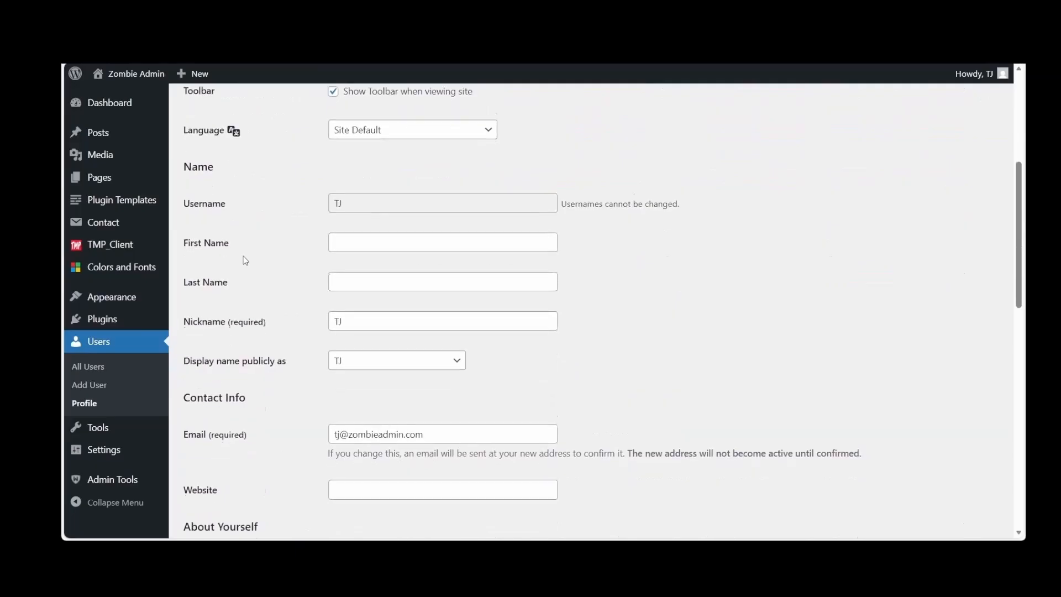
drag(353, 312, 315, 312)
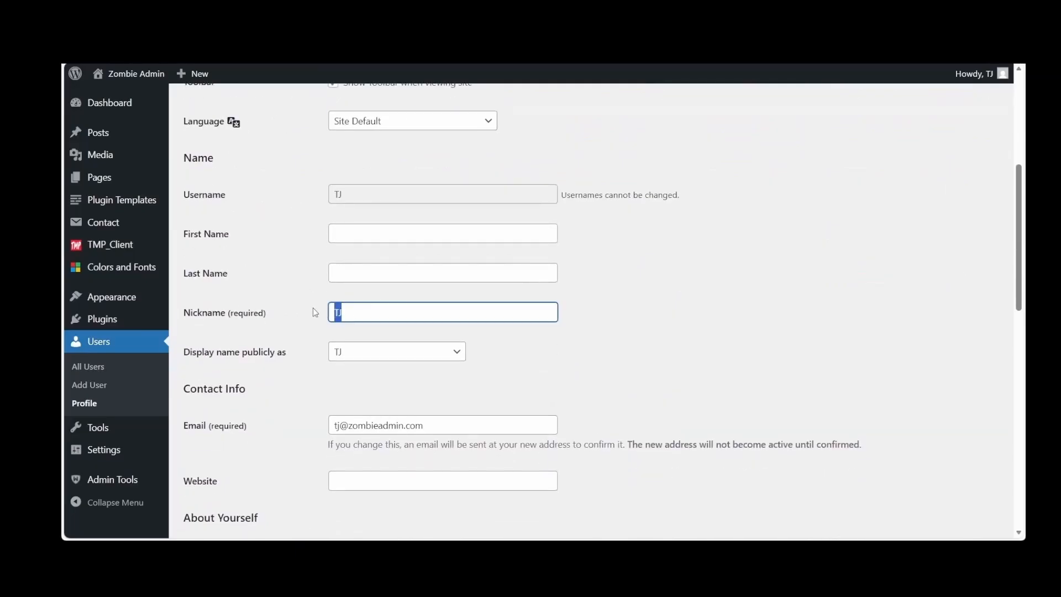
text(Ton)
scroll(603, 373, down, 2)
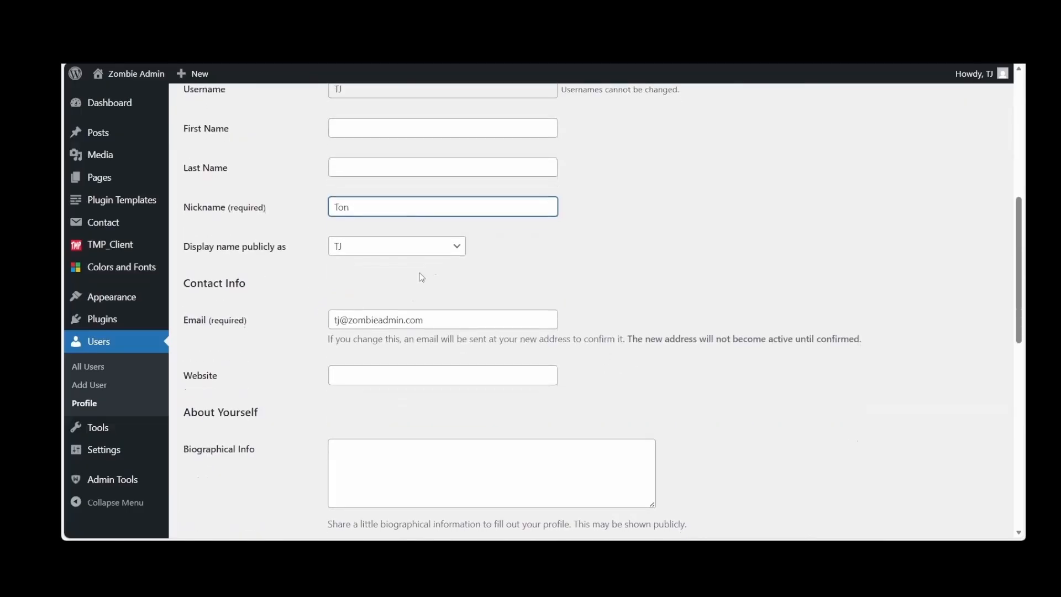
click(454, 247)
click(405, 292)
scroll(259, 366, down, 2)
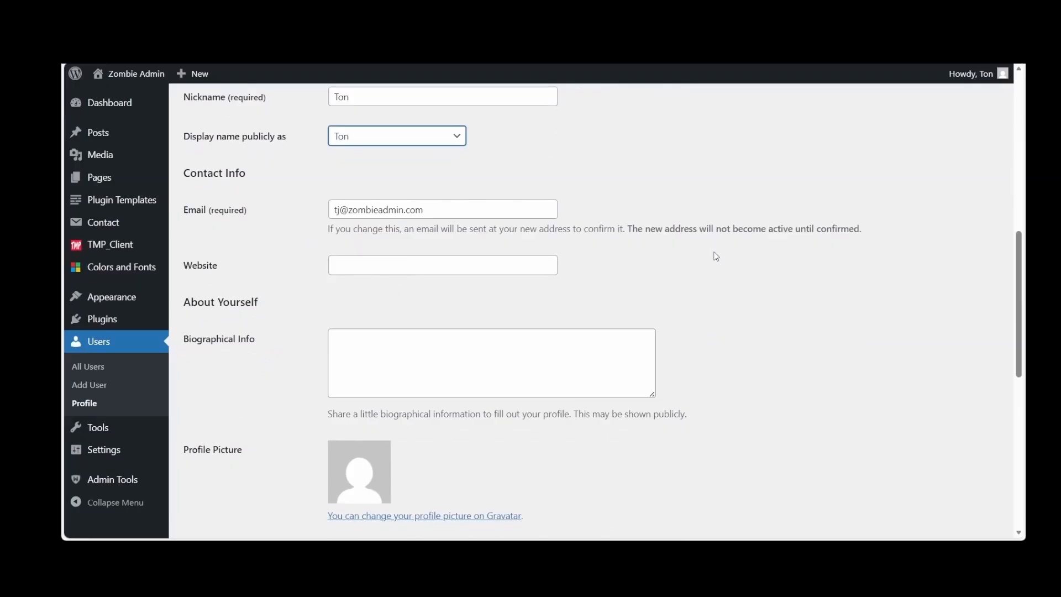
scroll(713, 255, down, 10)
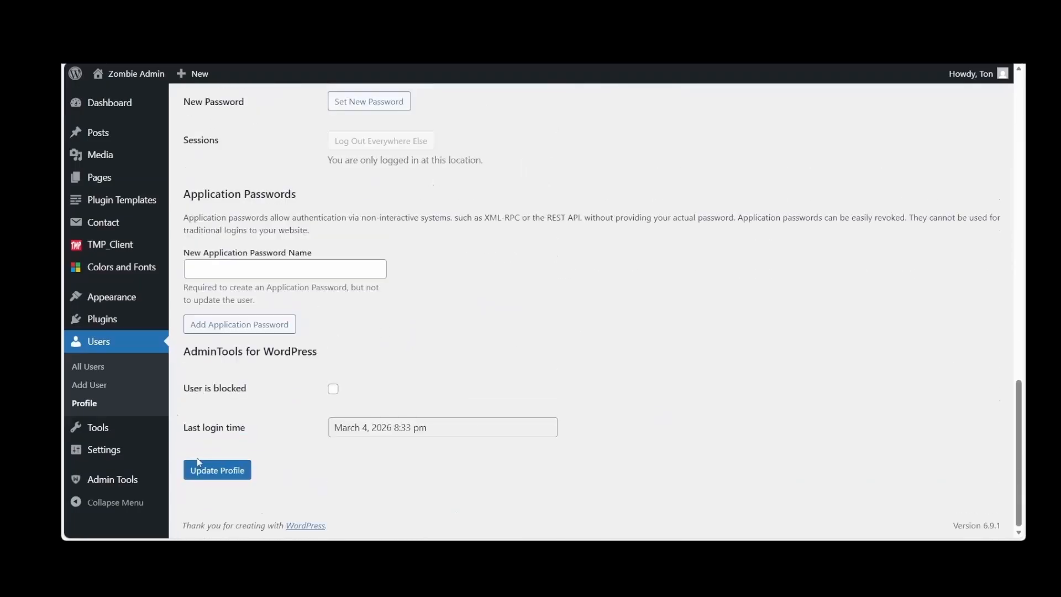
click(231, 471)
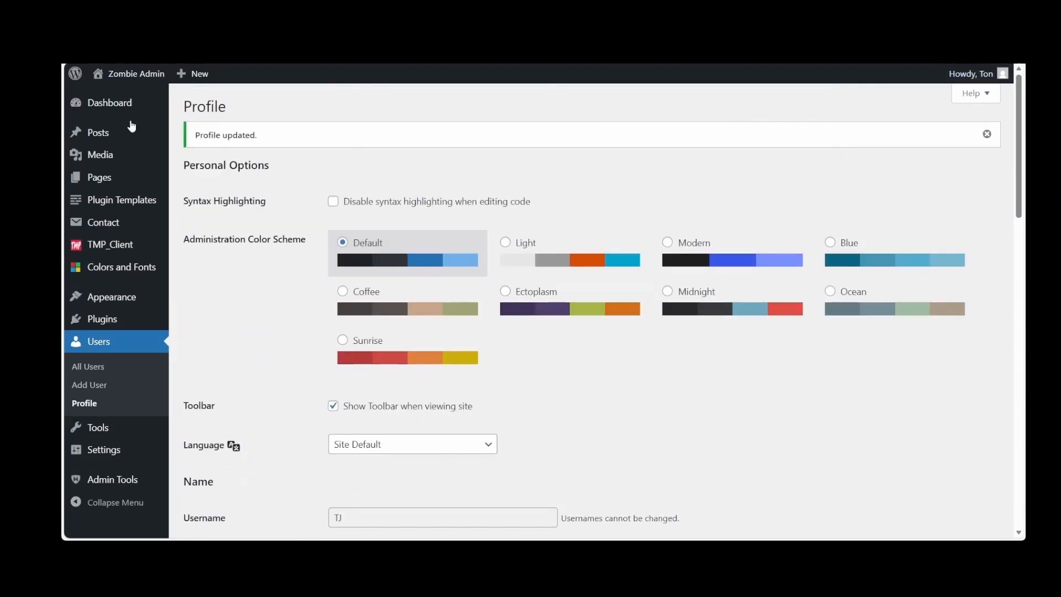
mouse_move(132, 77)
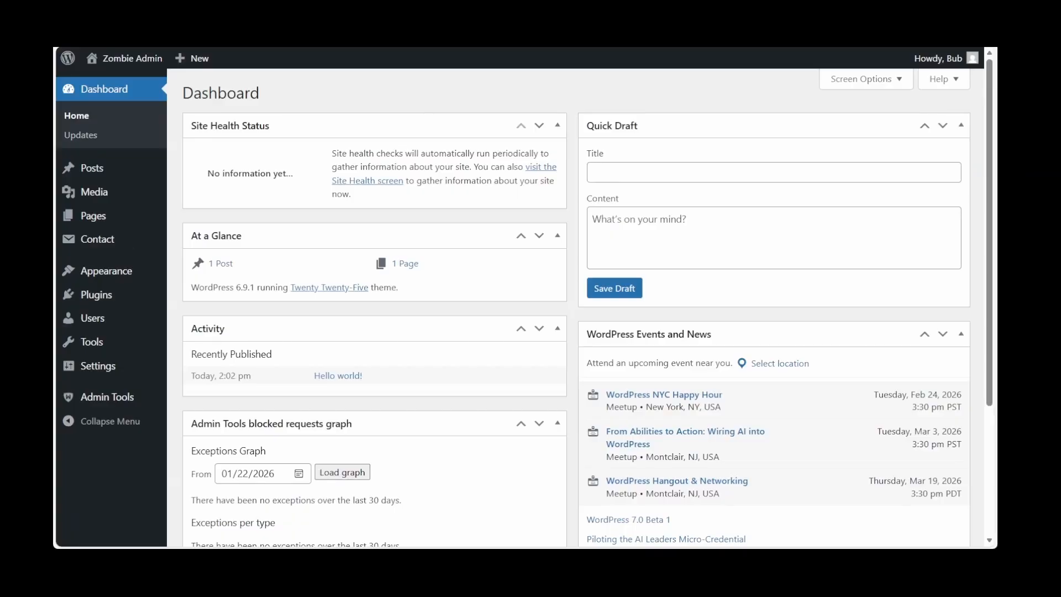
Upload the theme file basic_wp_ecom26_tmp.zip and install it on the site
mouse_move(108, 282)
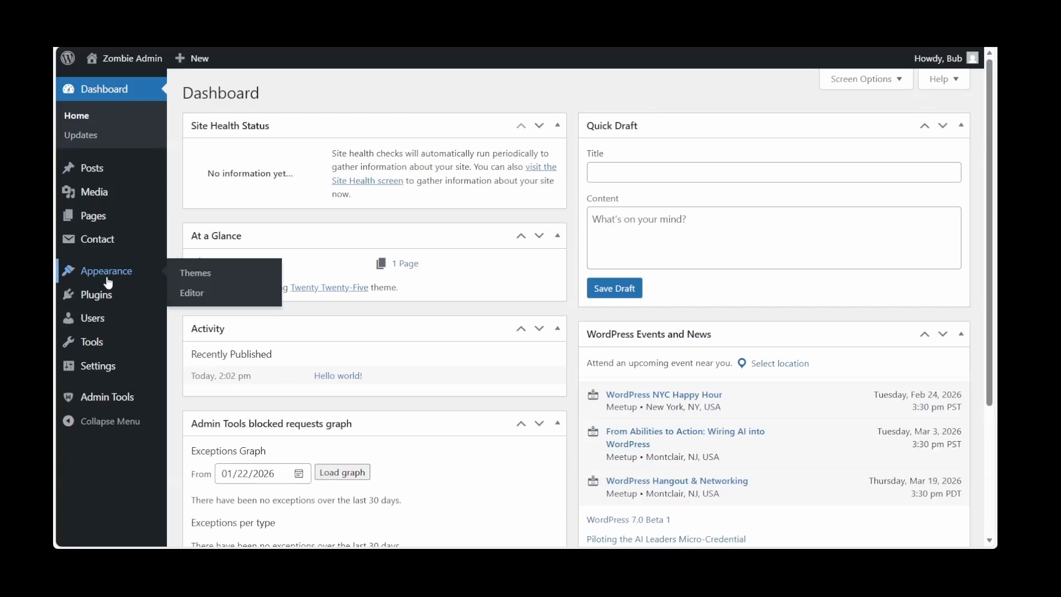
click(109, 282)
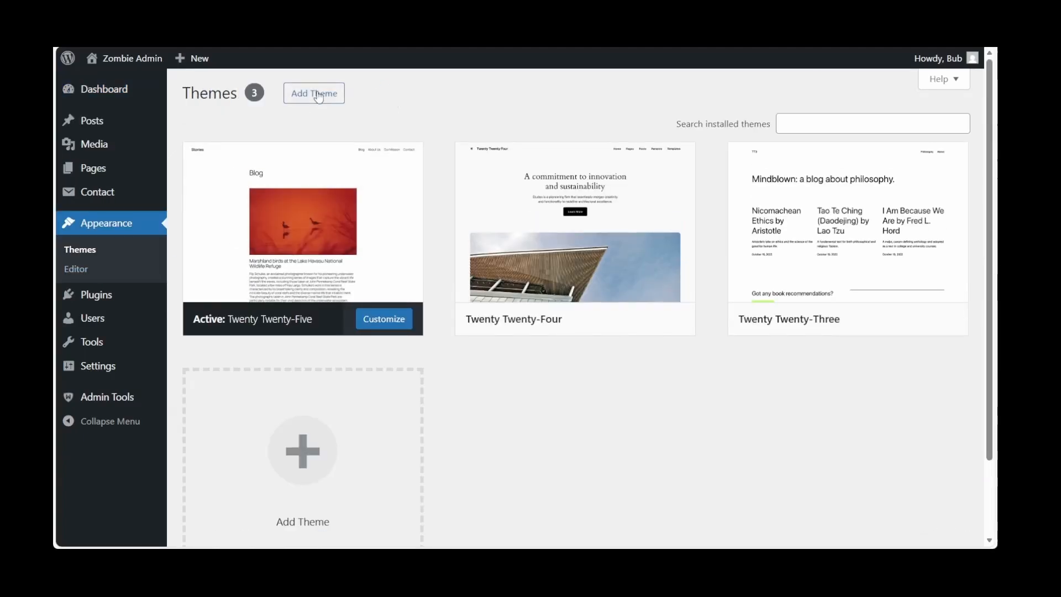
click(318, 95)
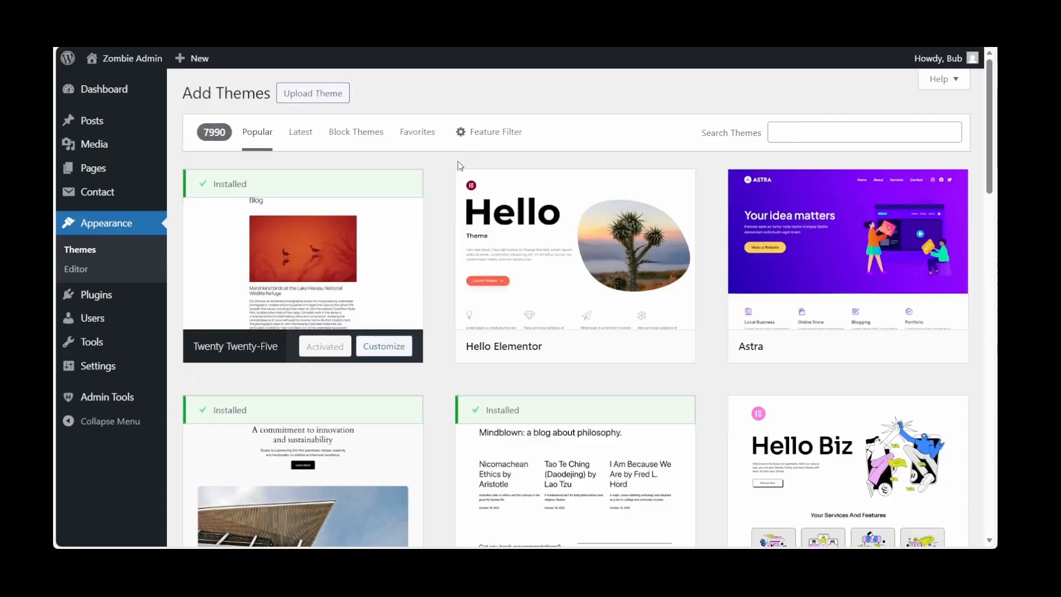
click(324, 98)
click(494, 232)
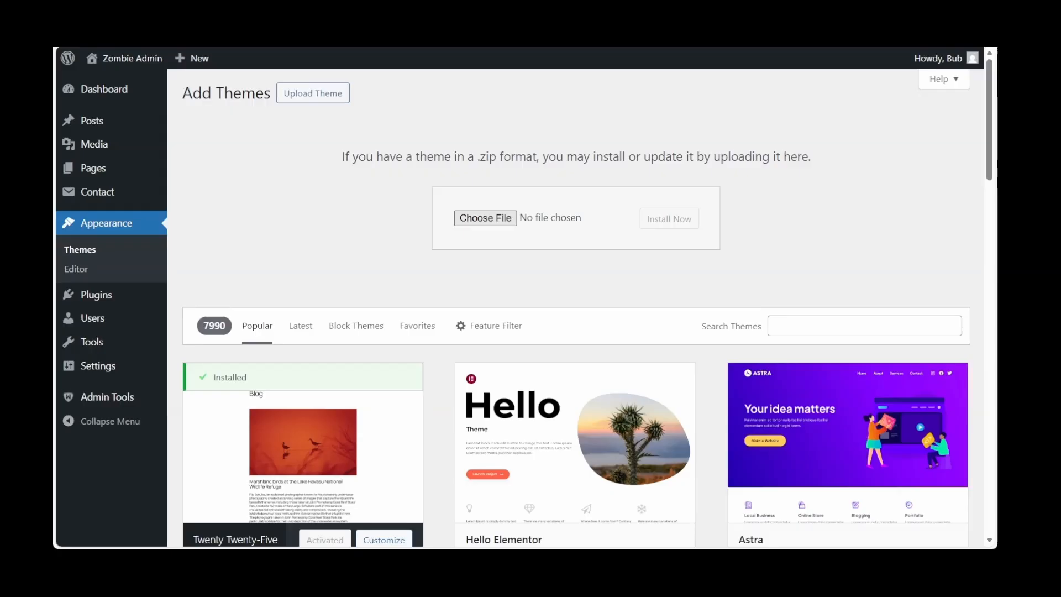
click(755, 441)
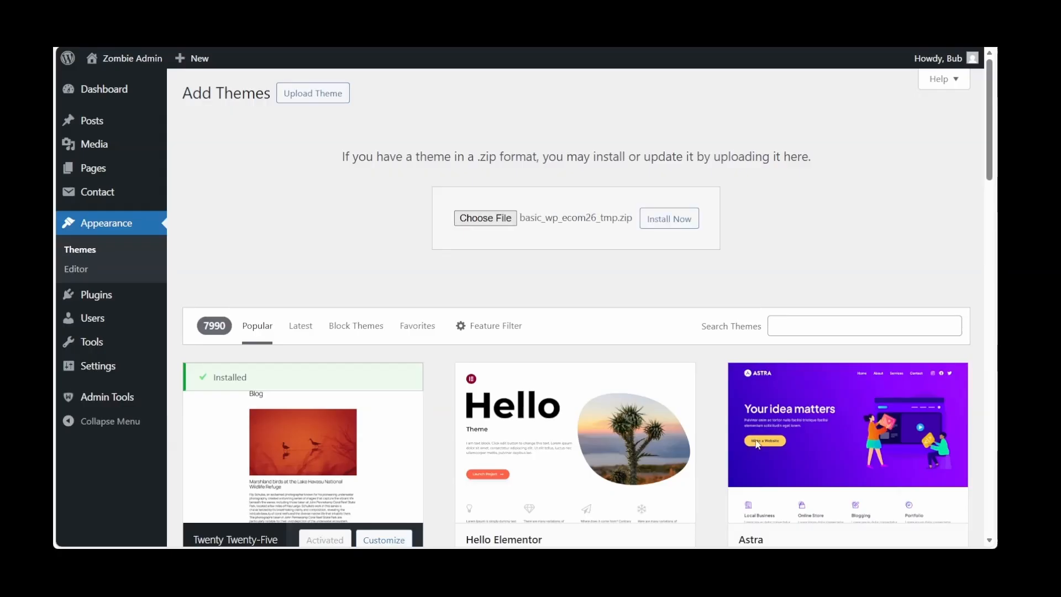
click(679, 228)
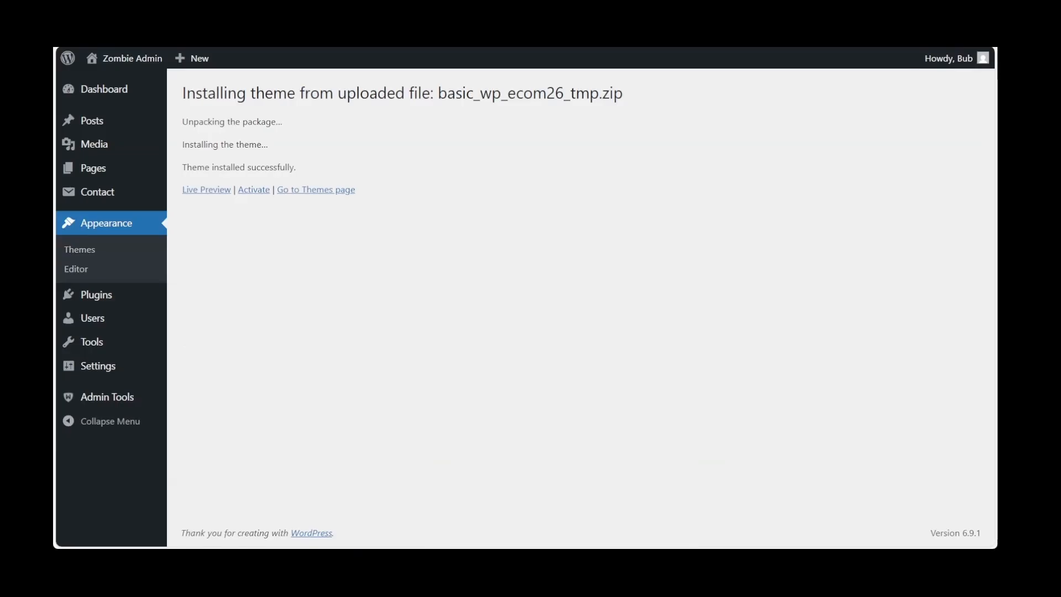
Activate the installed basic_wp_ecom26_tmp theme and install its bundled TMP Client plugin
click(252, 190)
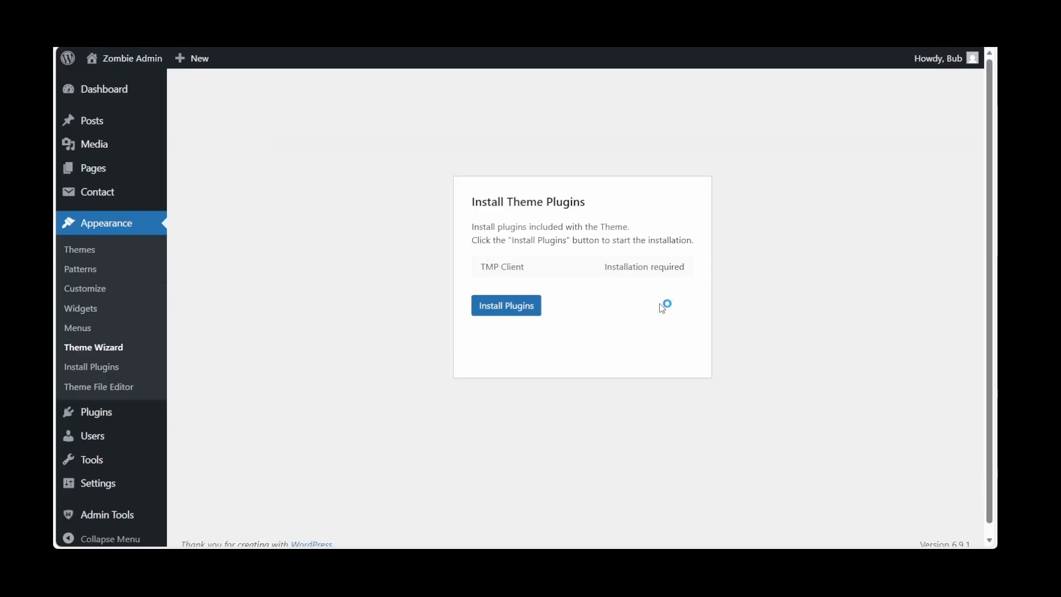
click(498, 308)
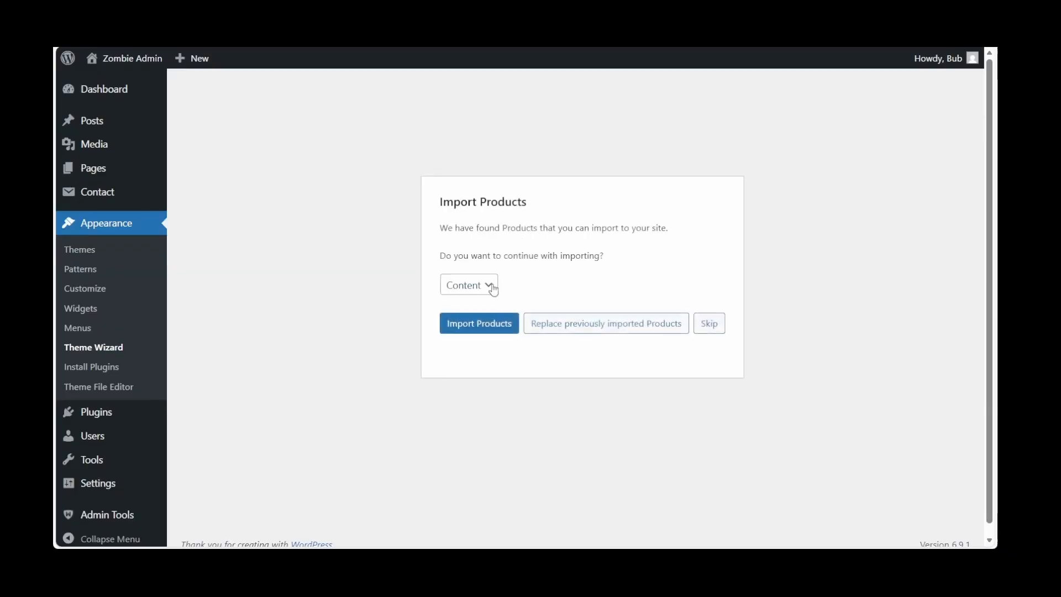
Import the theme's products and its content, including the sidebars content, and close the theme wizard
click(492, 287)
click(471, 331)
click(473, 332)
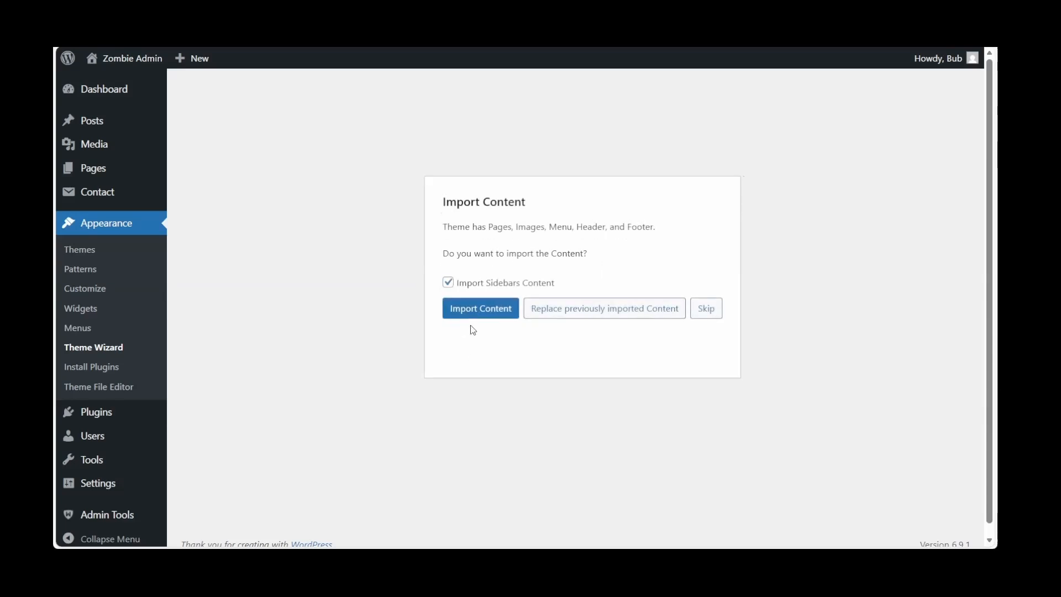
click(467, 315)
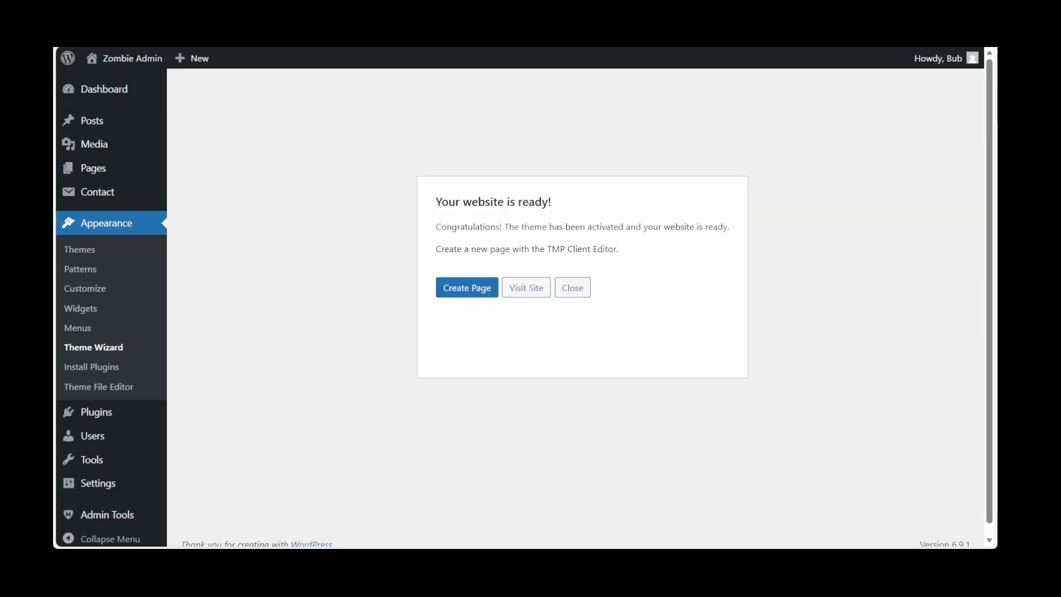
click(574, 291)
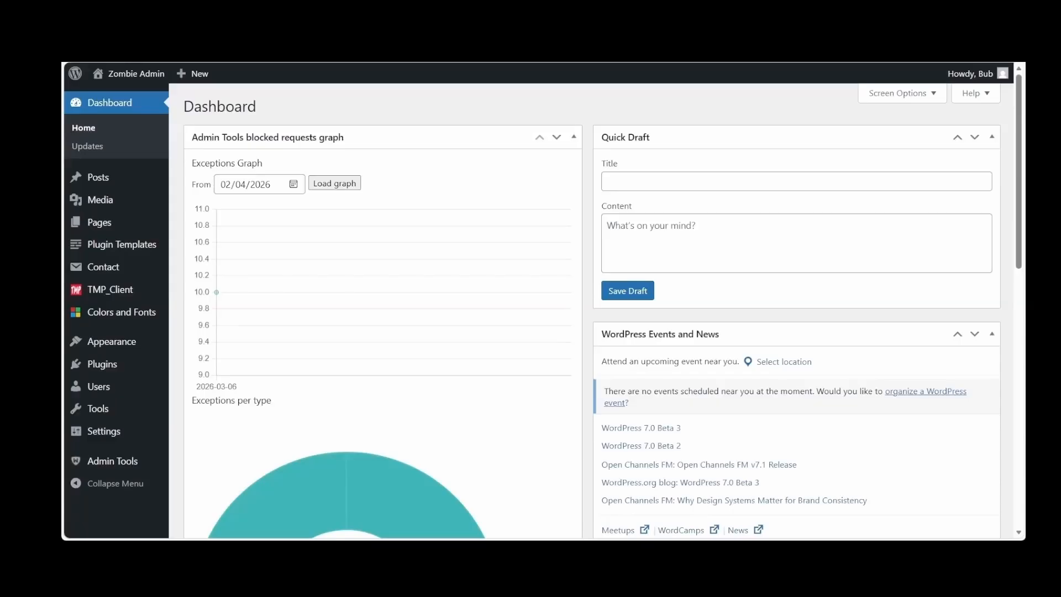
Open the theme details of the active basic_wp_ecom26_tmp theme to check its version and description
mouse_move(111, 341)
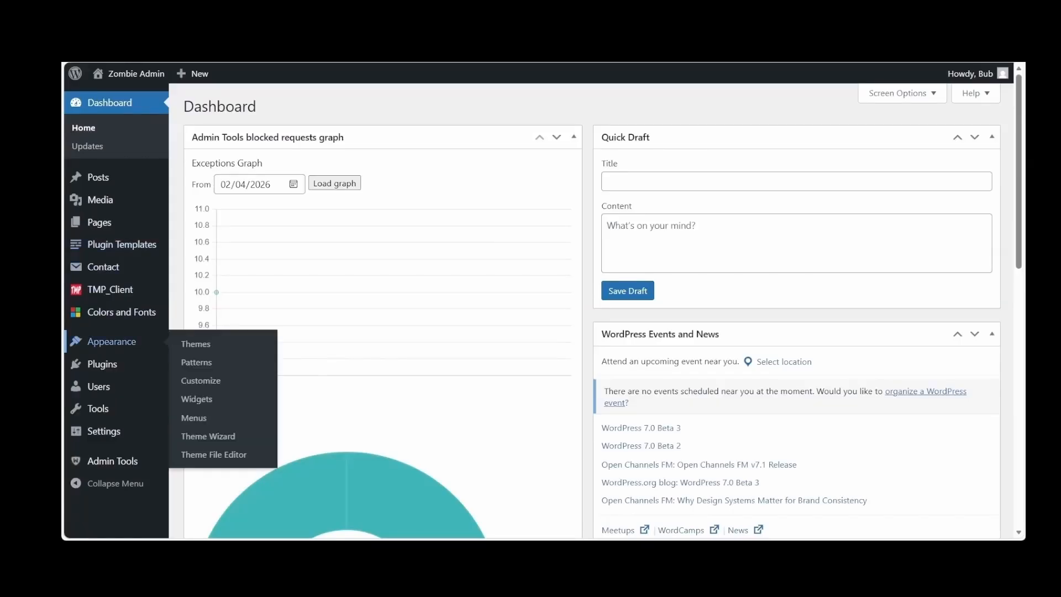
click(203, 344)
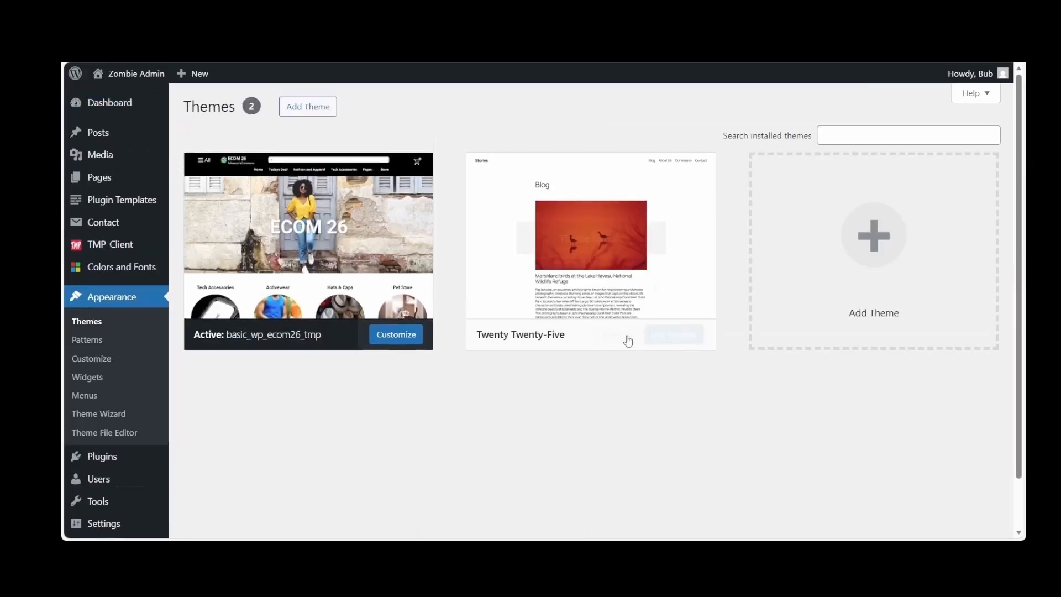
mouse_move(388, 287)
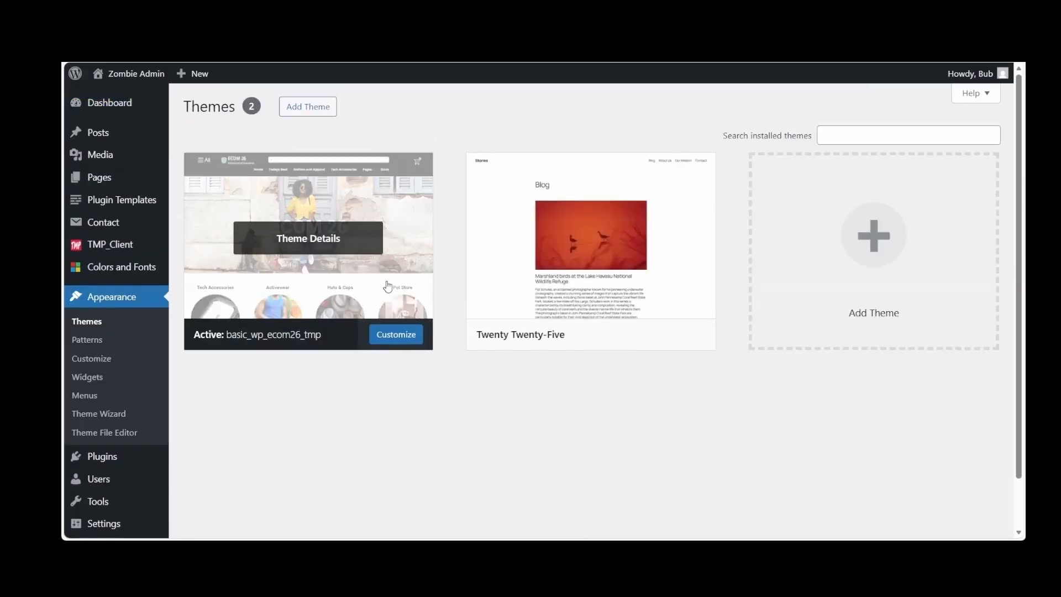
click(388, 286)
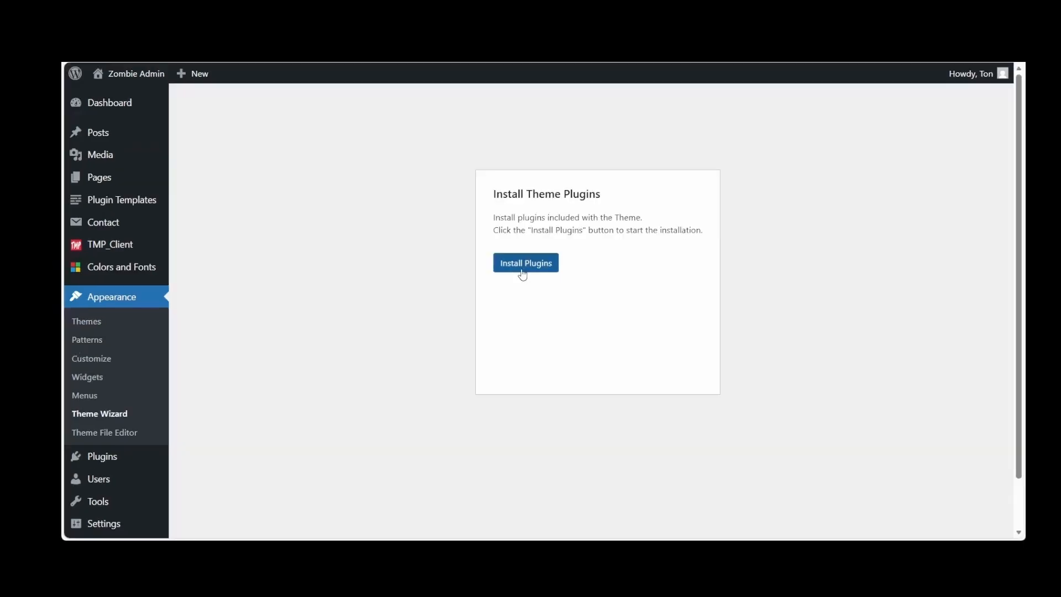
Skip the product and content imports in the theme wizard and close it
click(523, 274)
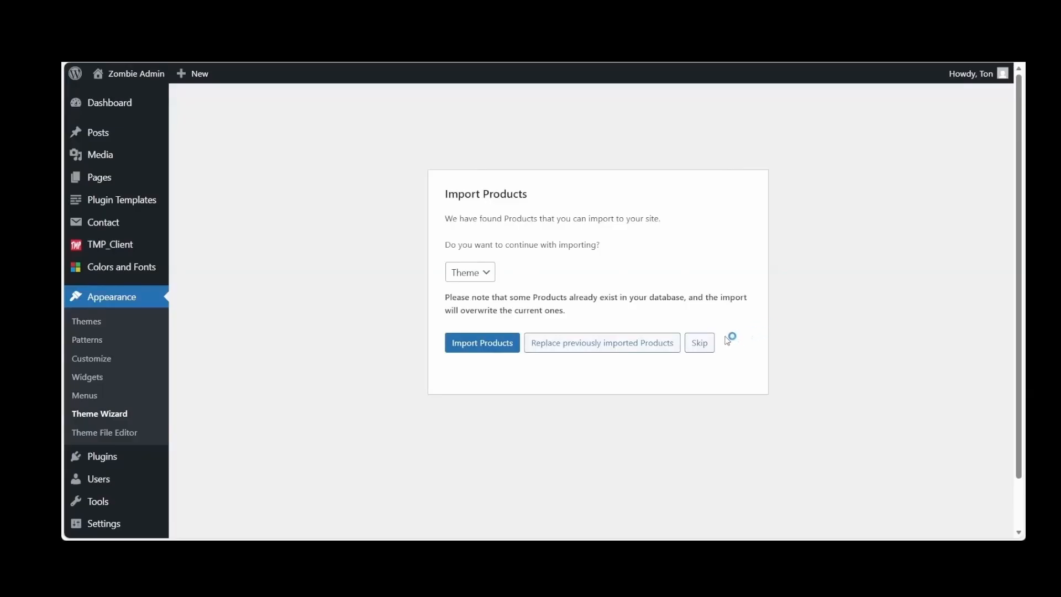
click(703, 343)
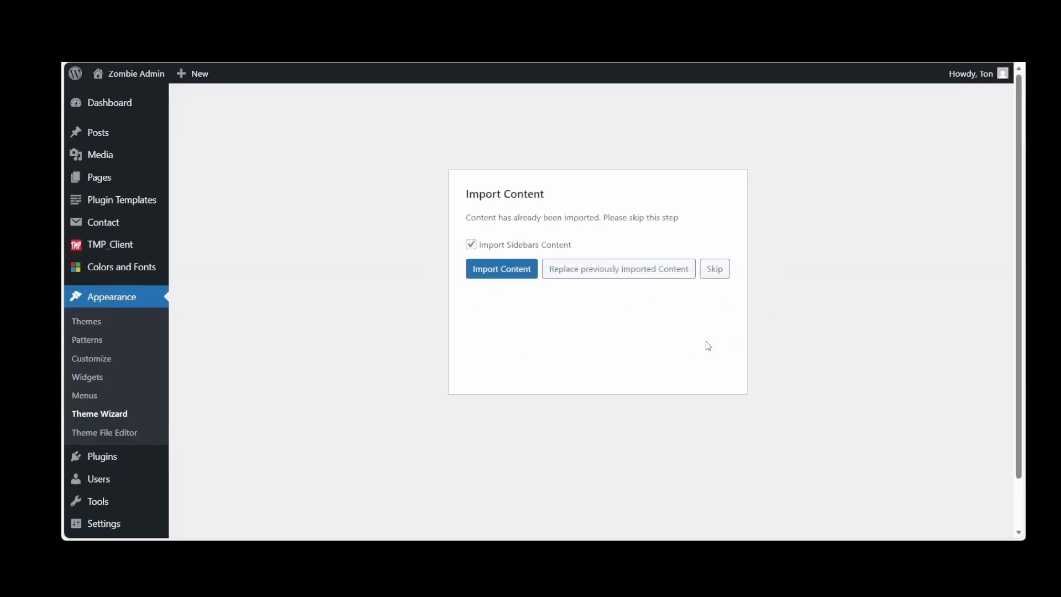
click(724, 277)
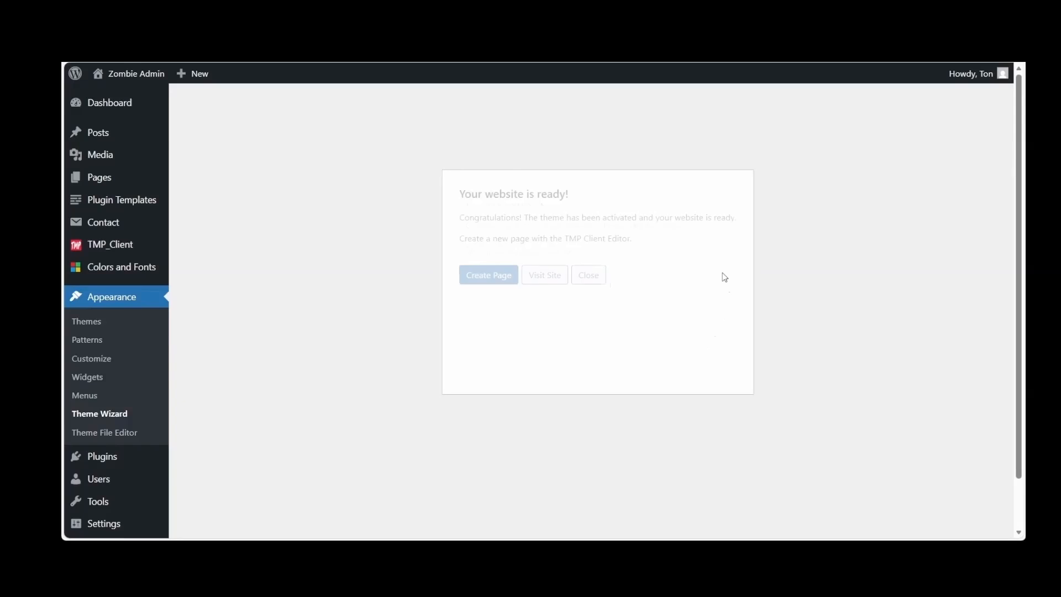
click(595, 280)
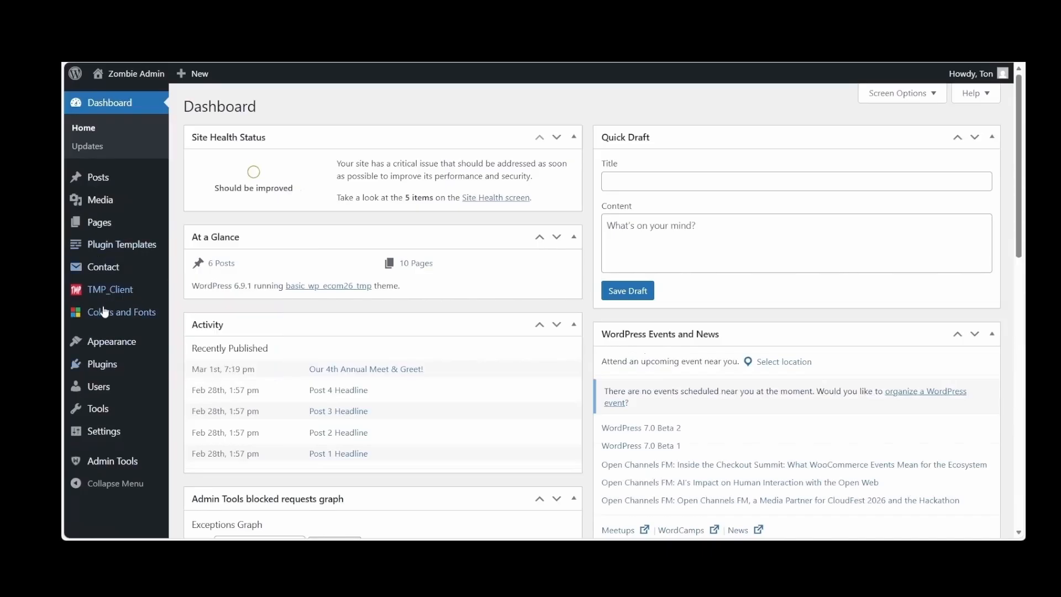
Return to the installed themes and examine the updated ECOM 26 theme's version in its details
mouse_move(102, 342)
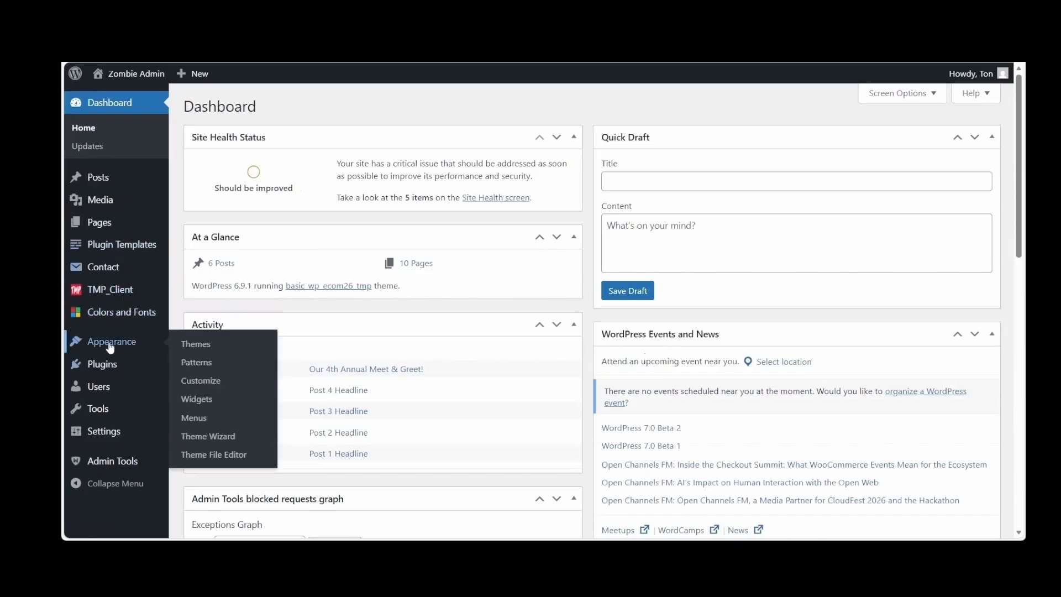
click(206, 345)
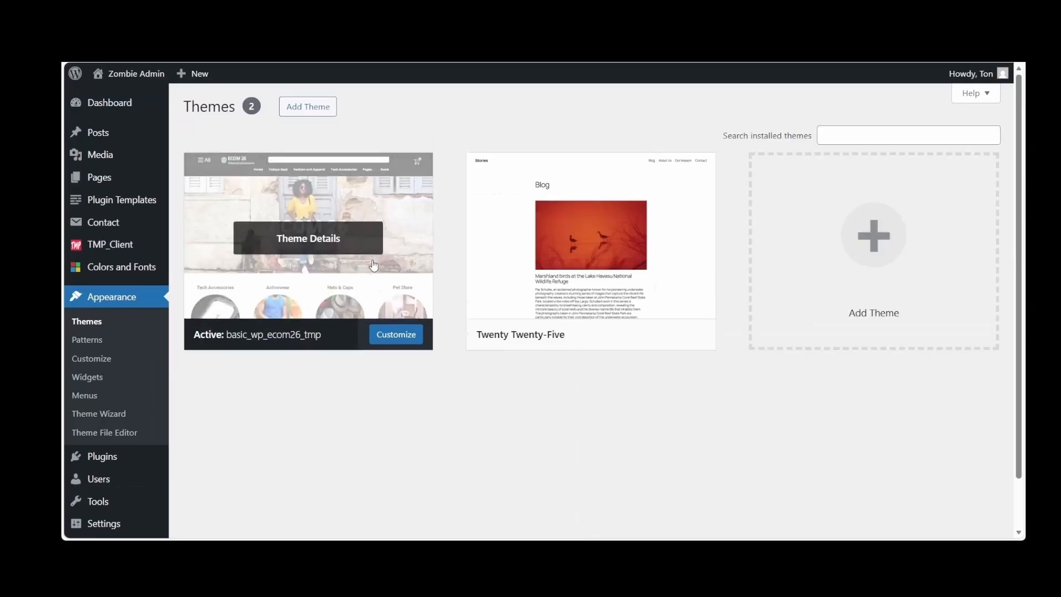
click(372, 260)
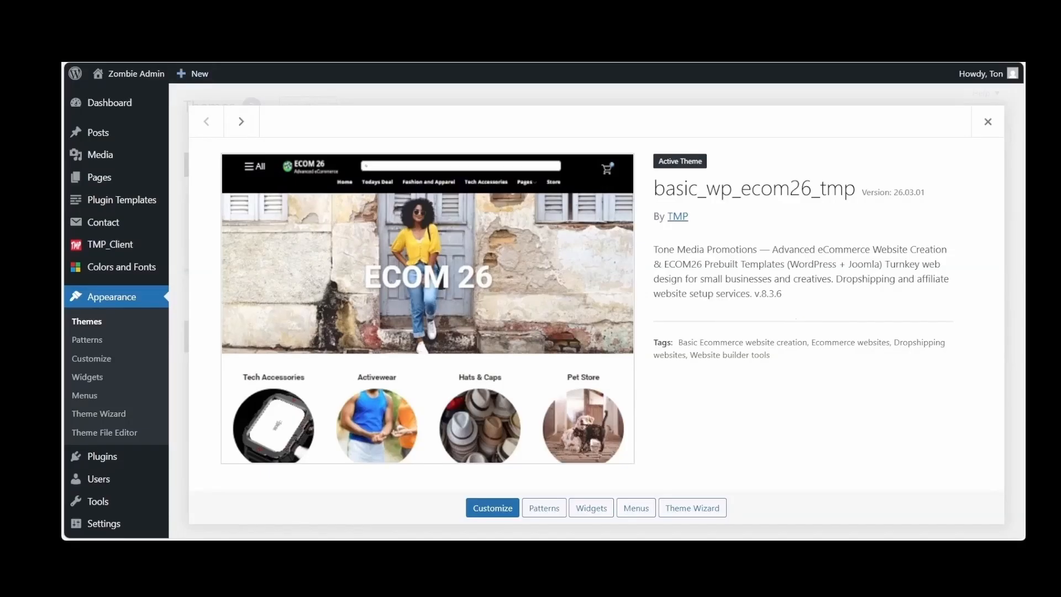
mouse_move(135, 73)
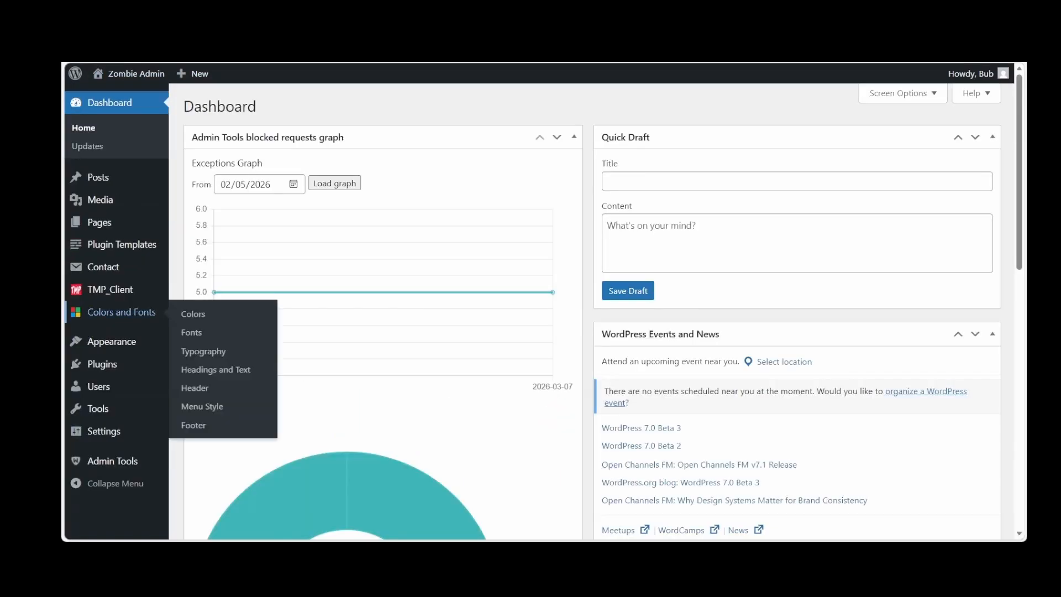
Set the site's permalink structure to Post name and save the permalink settings
mouse_move(103, 431)
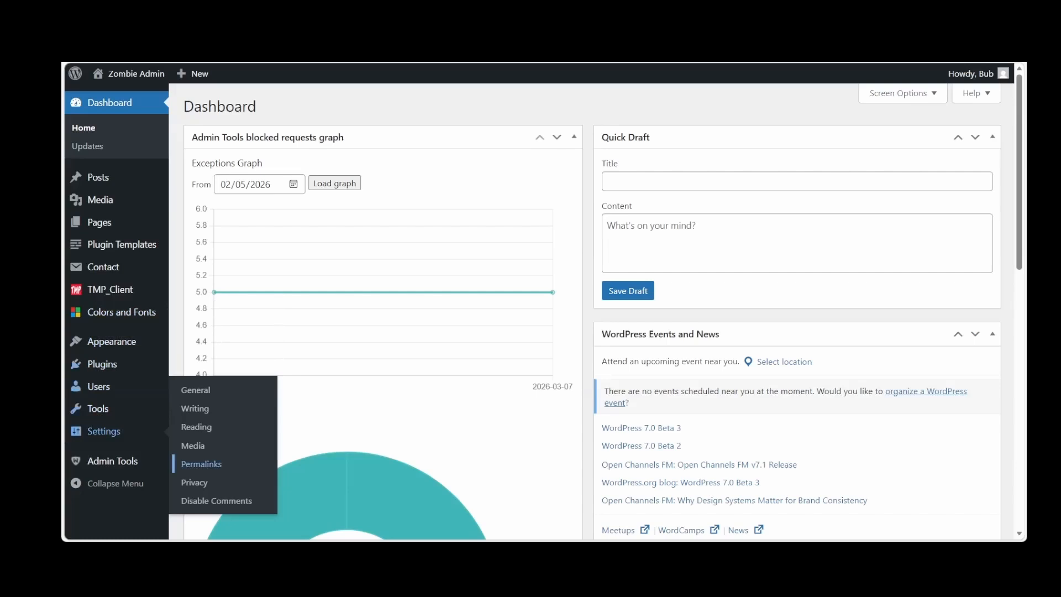
click(202, 467)
scroll(243, 433, down, 1)
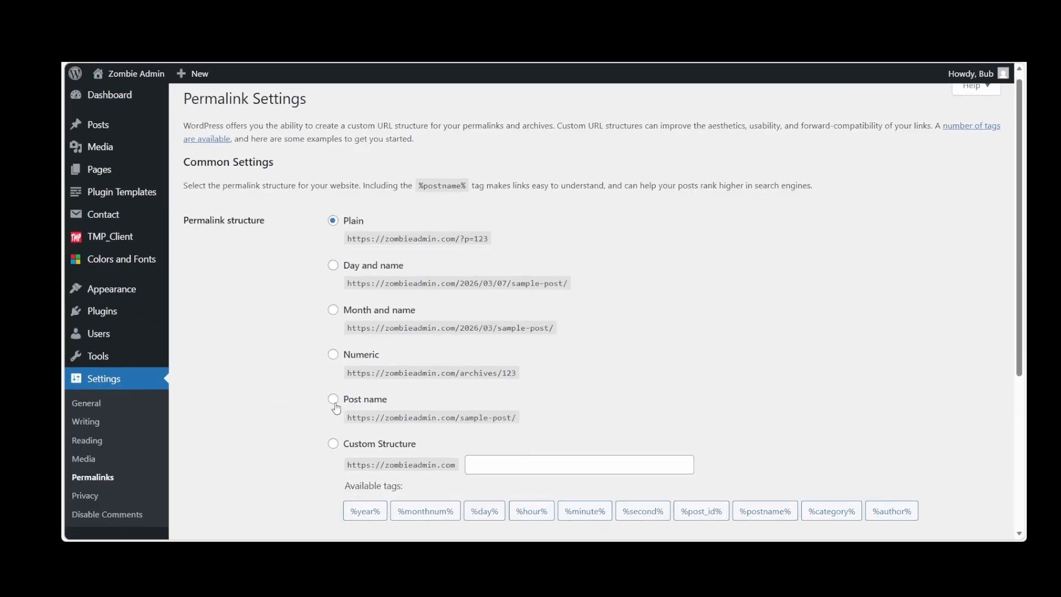
click(334, 401)
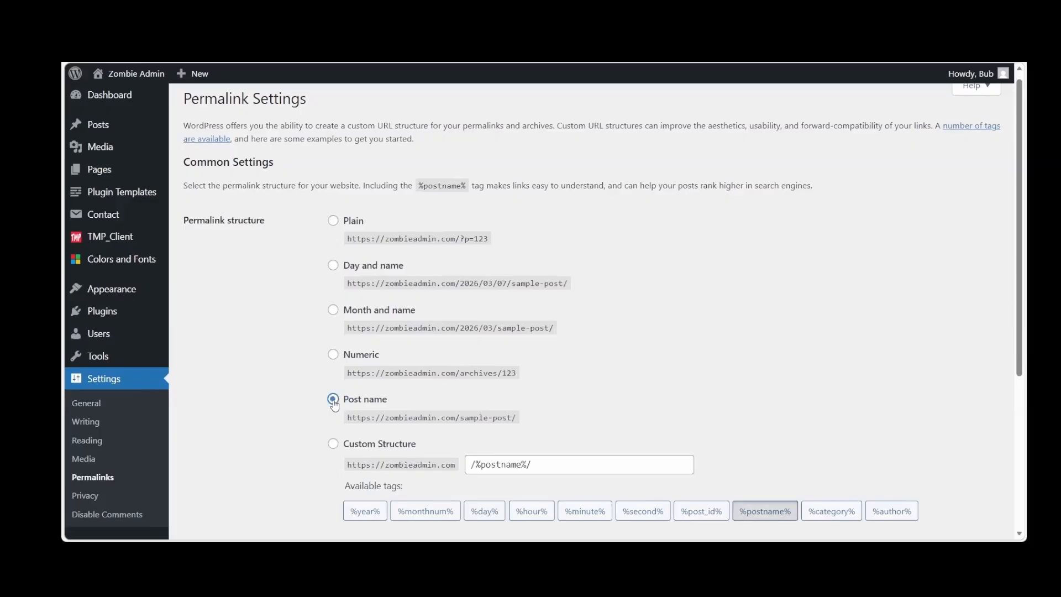
scroll(334, 405, down, 5)
click(214, 476)
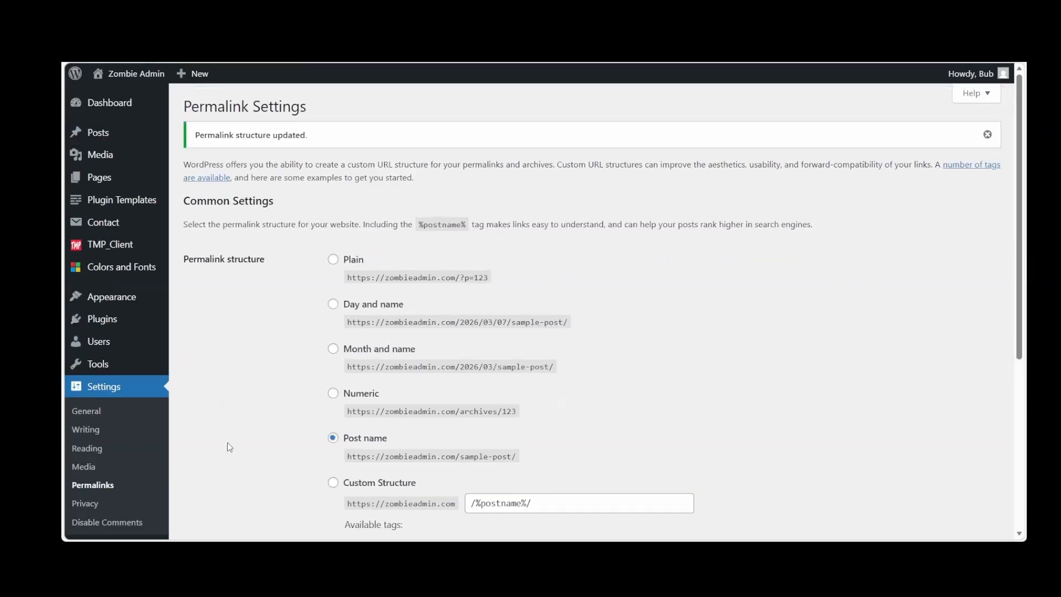
Install the Classic Widgets plugin and activate the Classic Editor plugin
mouse_move(103, 323)
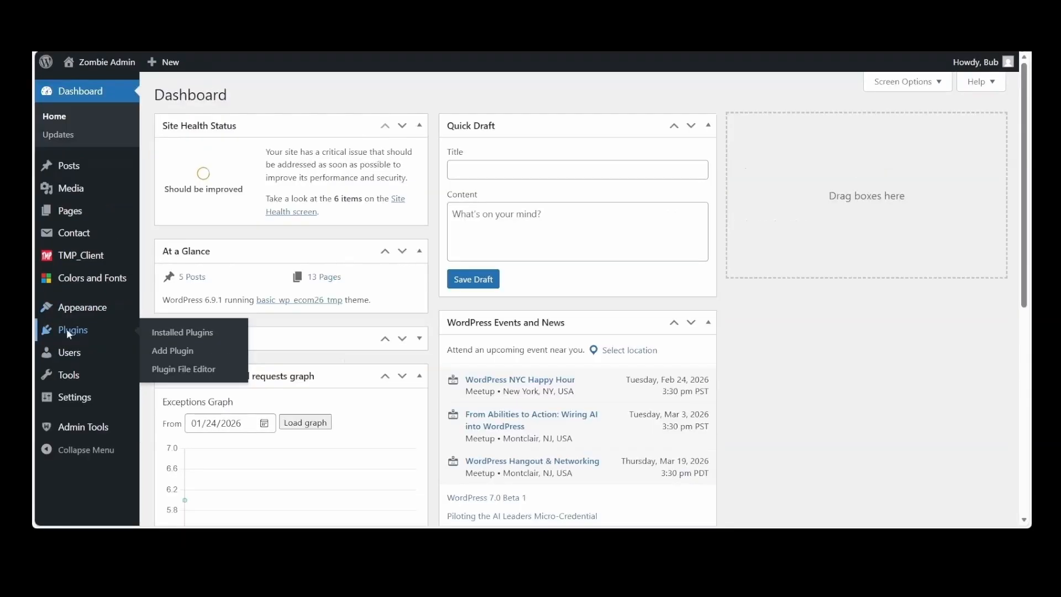
click(66, 329)
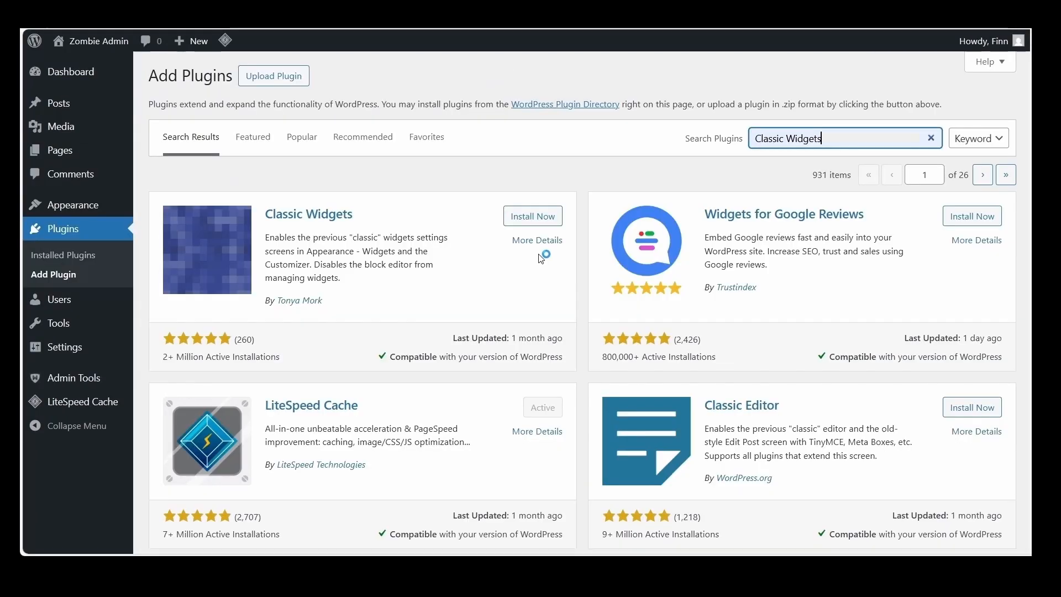
click(533, 217)
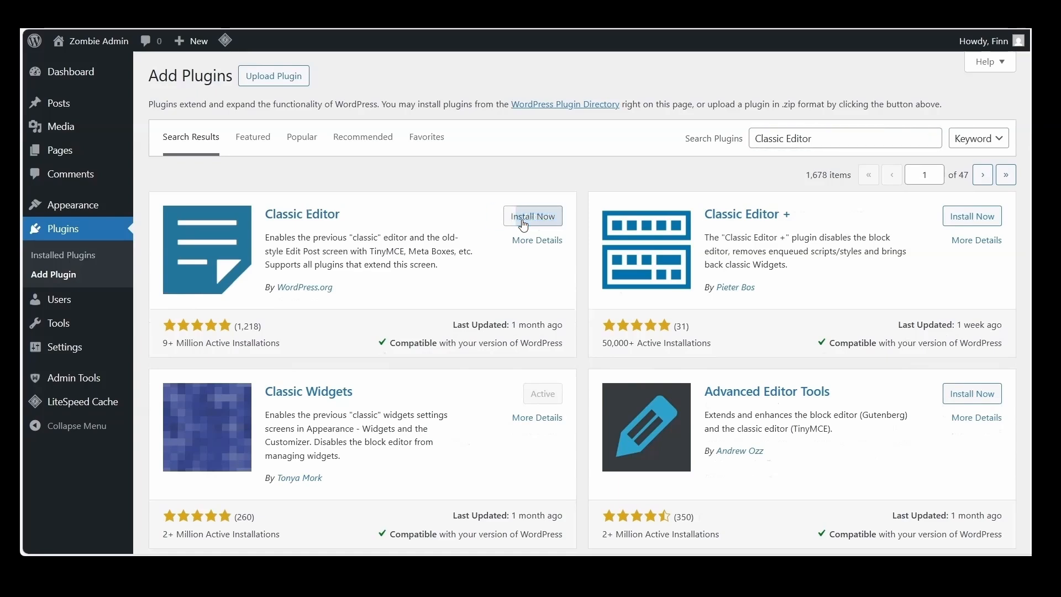
click(524, 221)
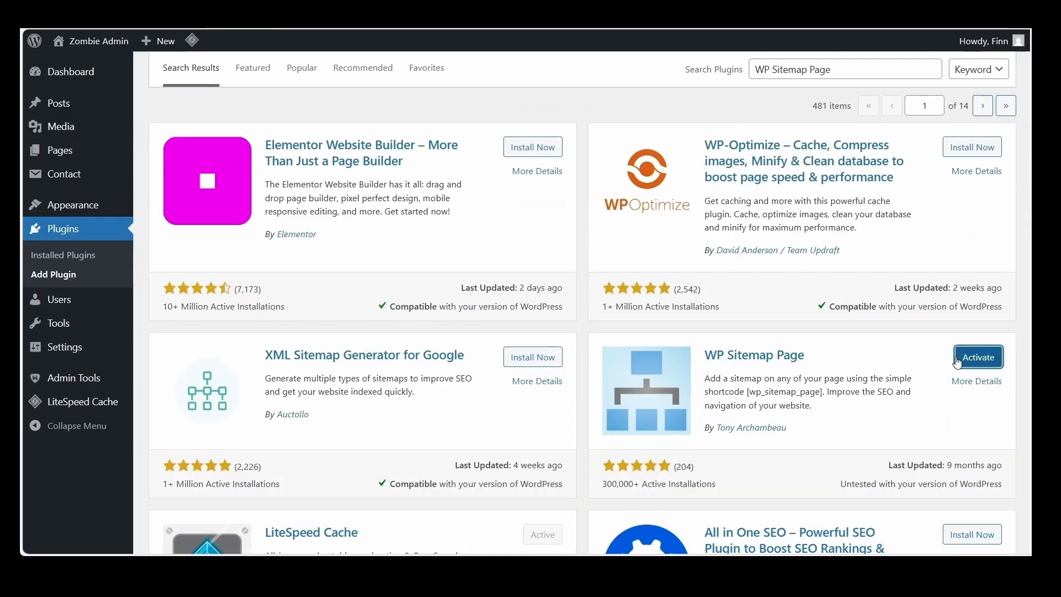
Activate the WP Sitemap Page plugin and install the XML Sitemap Generator for Google plugin
click(958, 362)
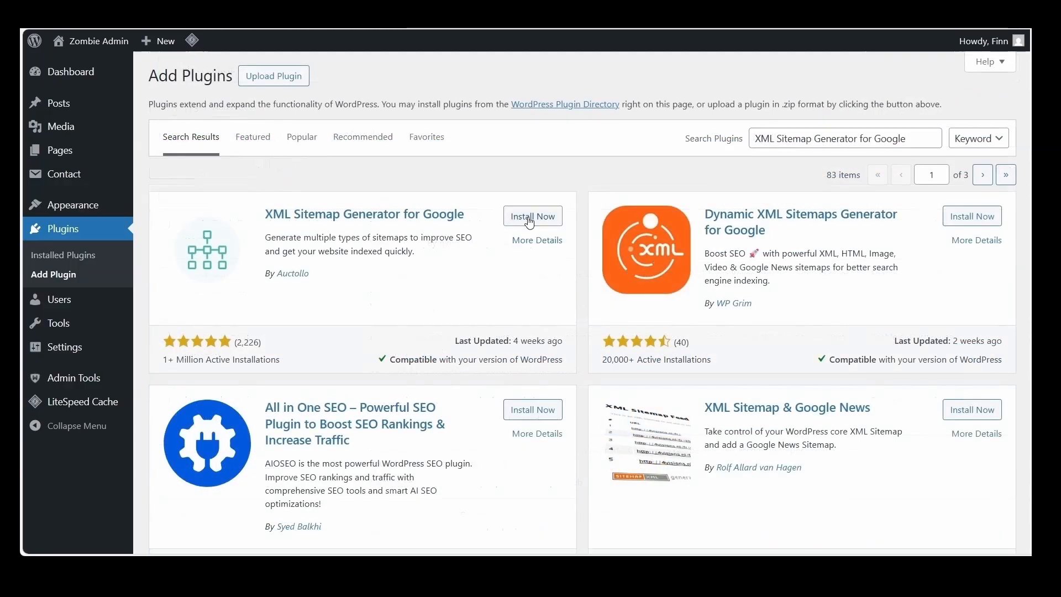
click(527, 217)
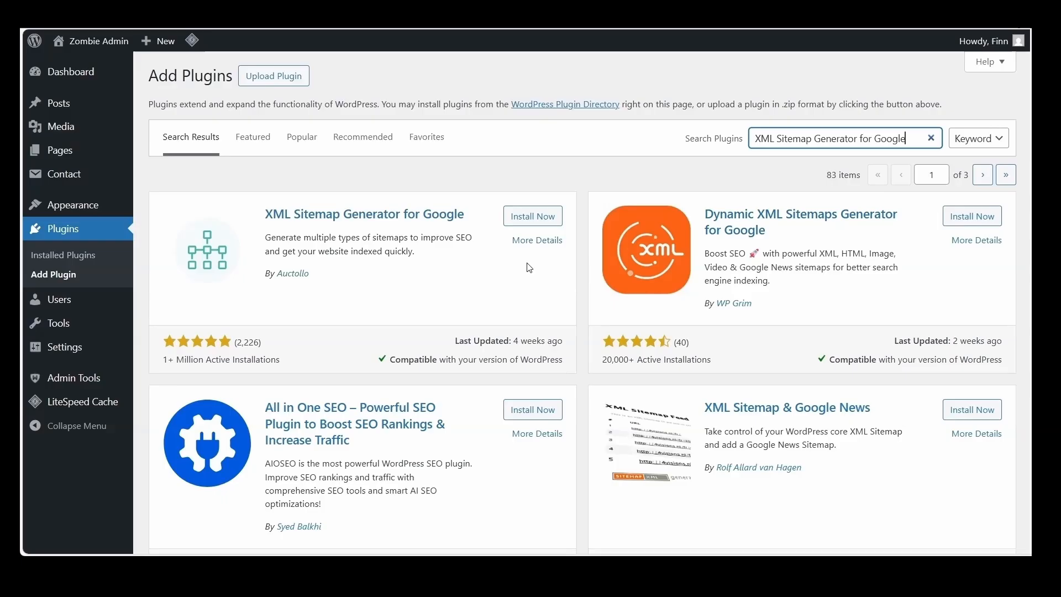
click(529, 220)
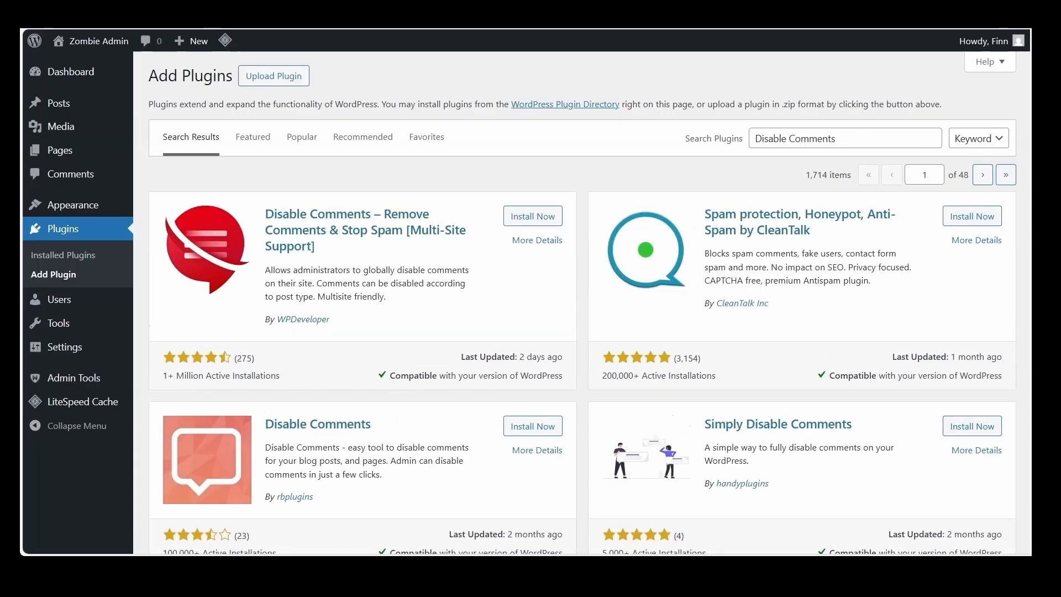
Install the Disable Comments plugin by WPDeveloper and save its settings with comments disabled across the whole site
click(530, 216)
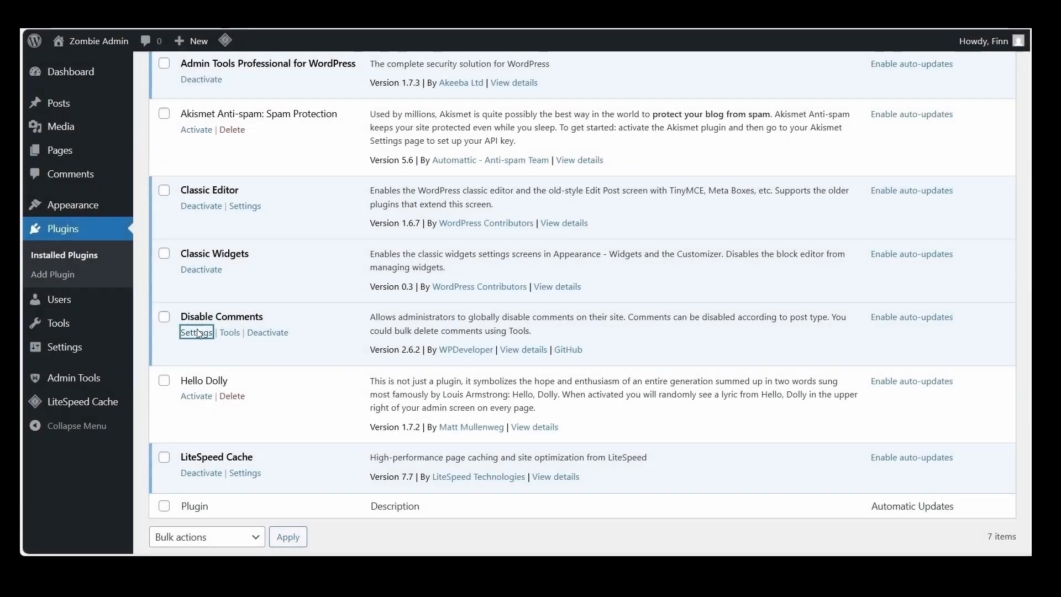
click(197, 333)
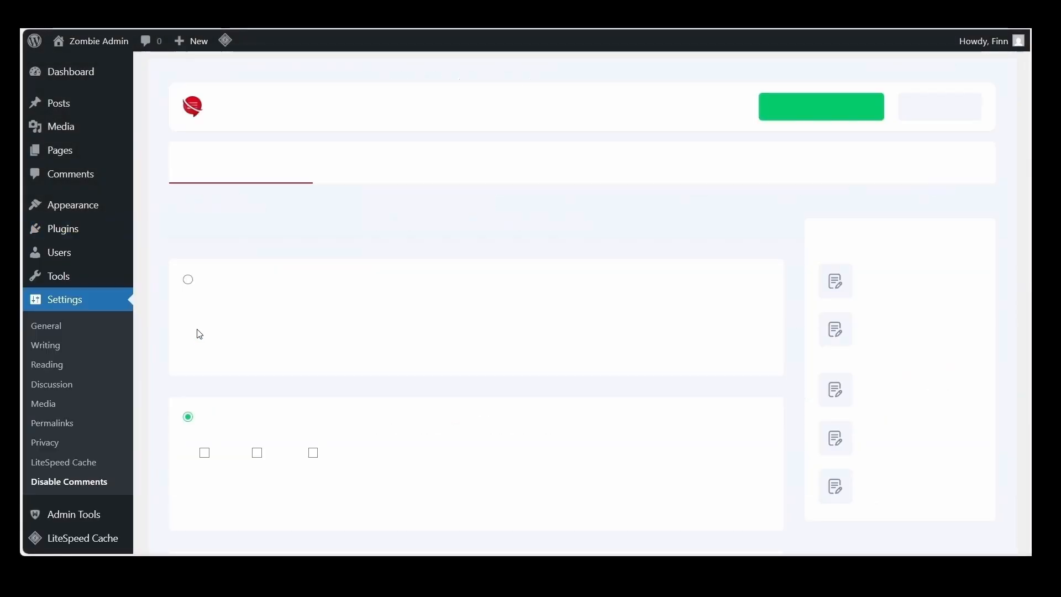
click(190, 282)
scroll(366, 354, down, 5)
scroll(367, 354, down, 10)
click(225, 331)
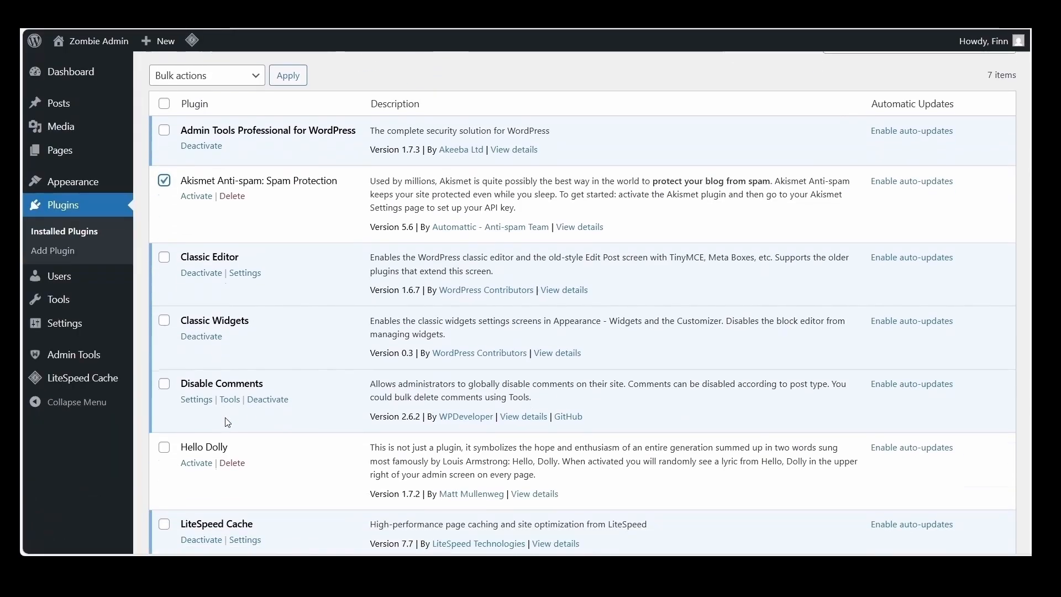
Select the Akismet Anti-spam, Hello Dolly and LiteSpeed Cache plugins in the installed plugins list
scroll(228, 422, down, 3)
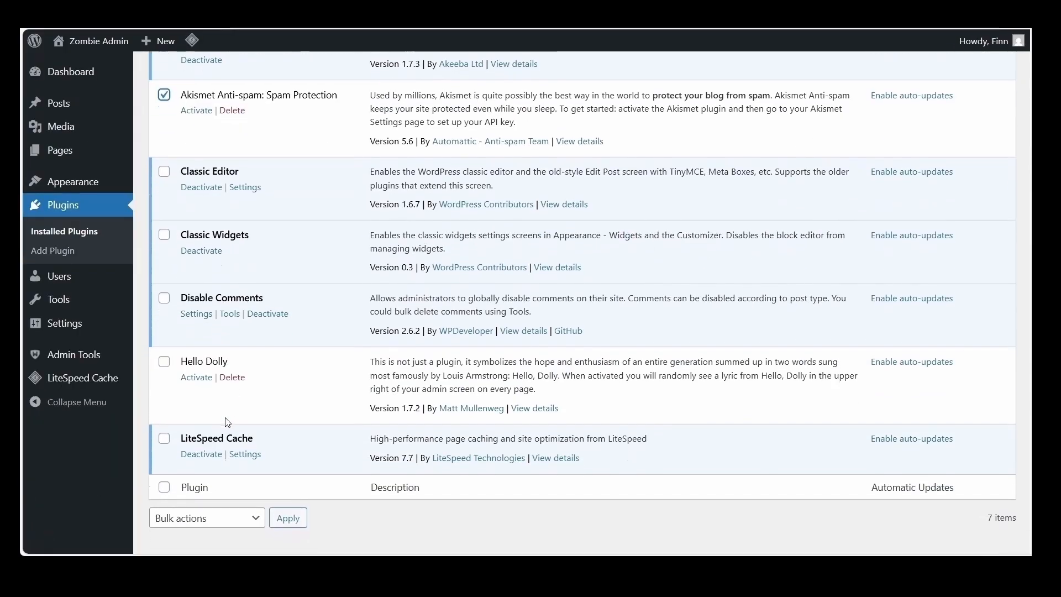
click(165, 362)
scroll(188, 407, down, 1)
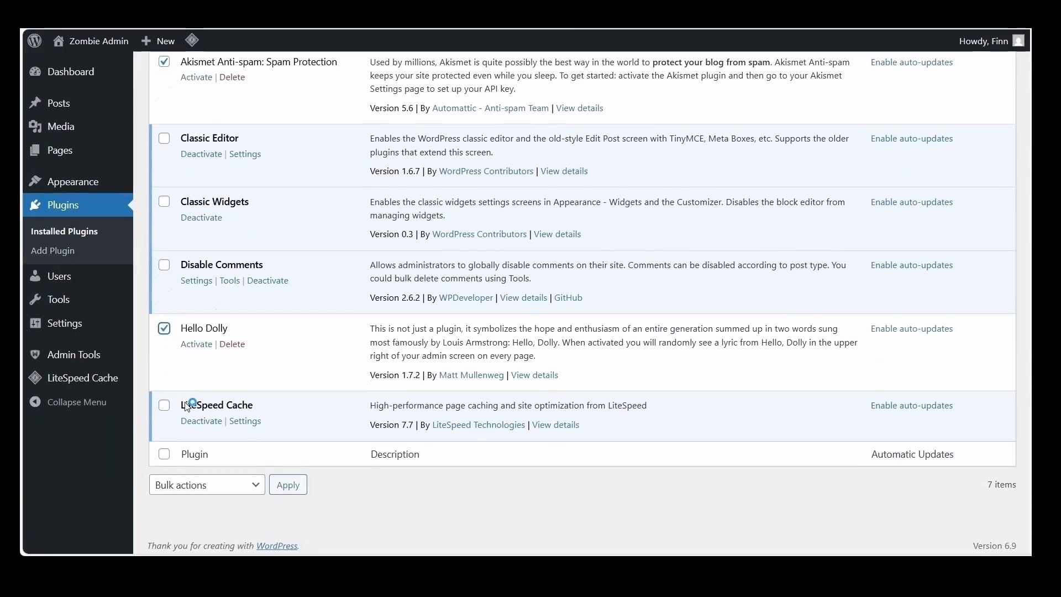
click(164, 409)
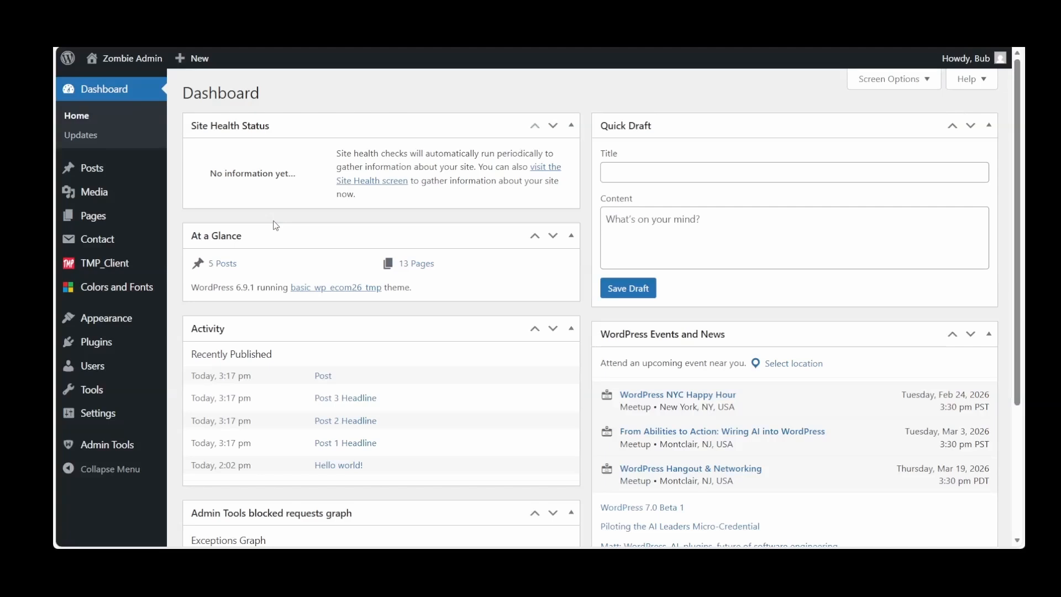
Review the site's imported posts and the images in the media library
click(101, 165)
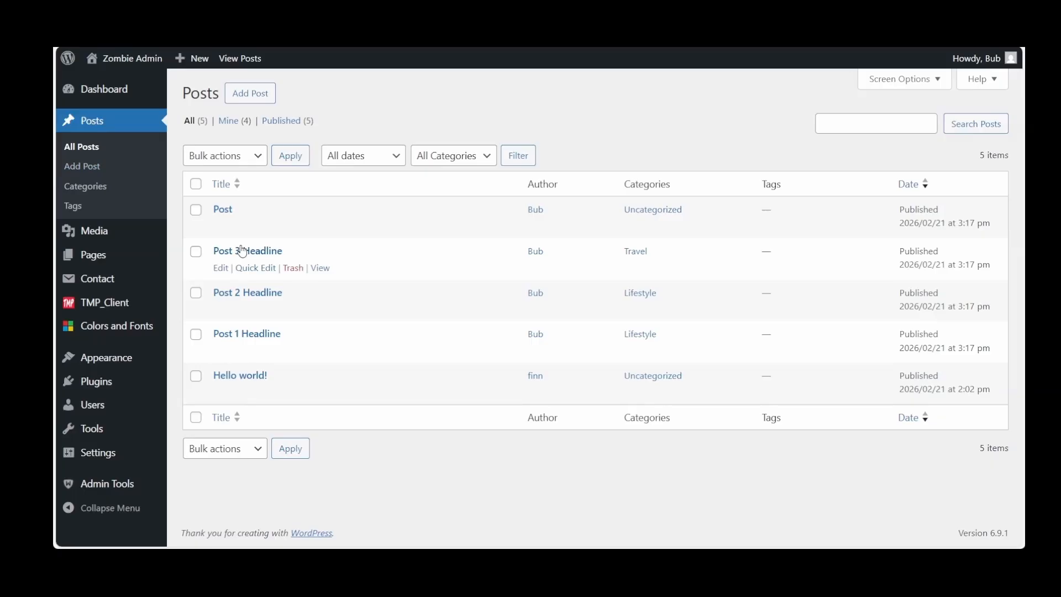
click(99, 230)
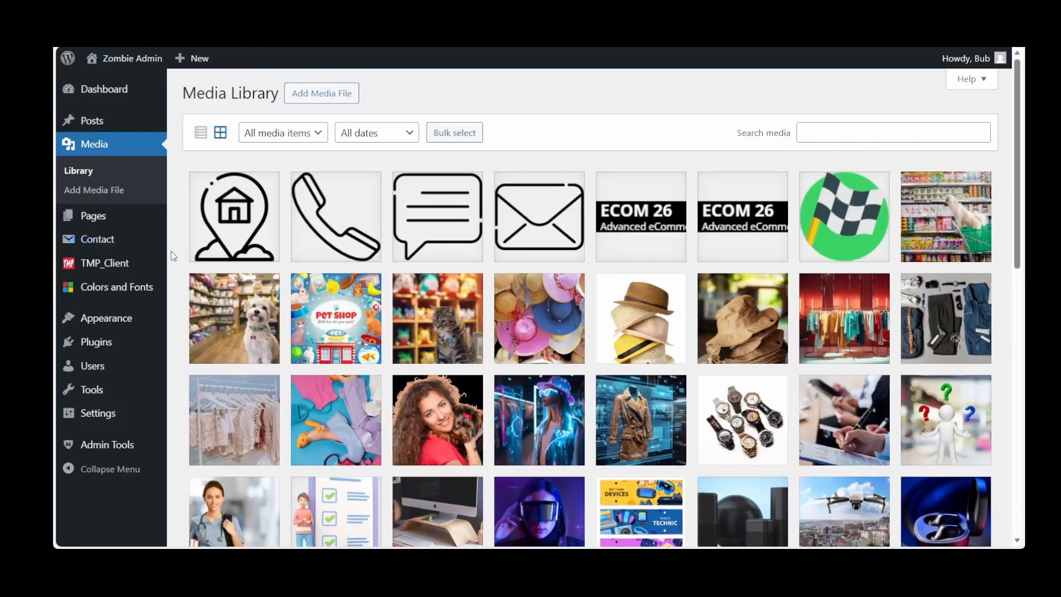
Review the contact forms list, the TMP_Client plugin settings and the installed themes
click(110, 240)
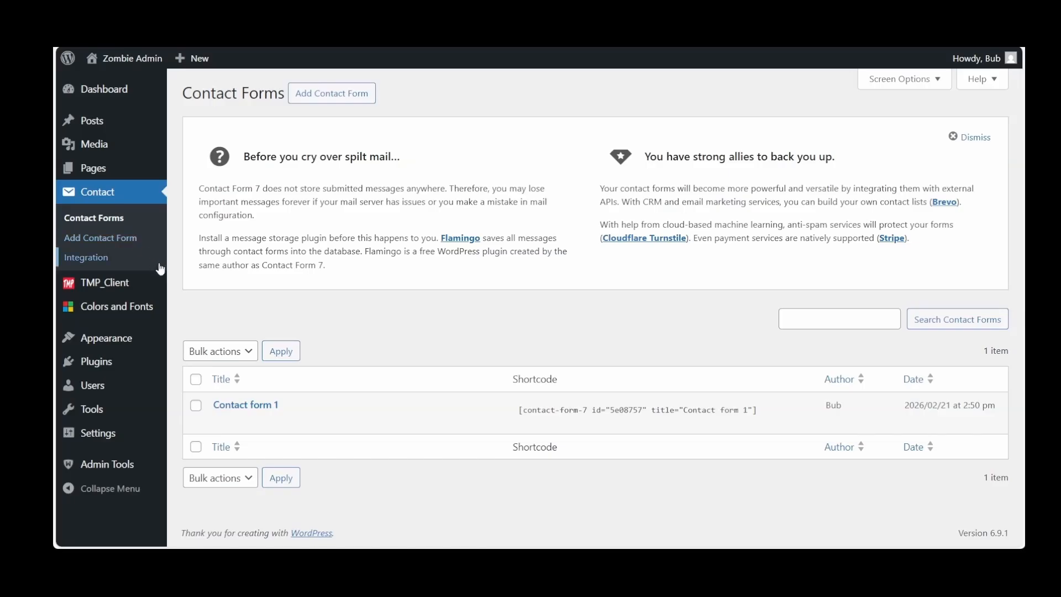
click(109, 292)
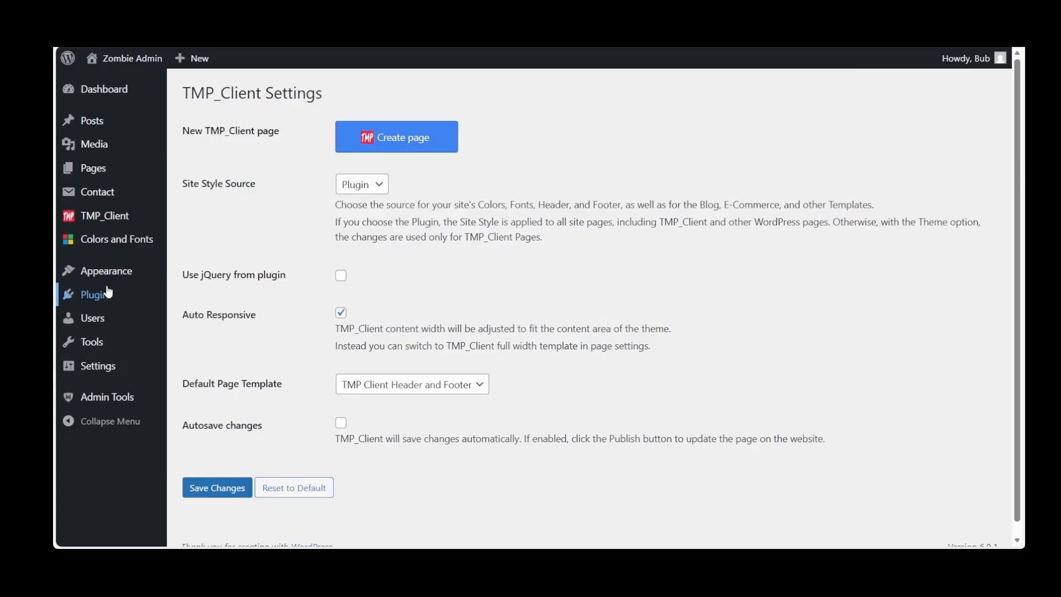
mouse_move(111, 254)
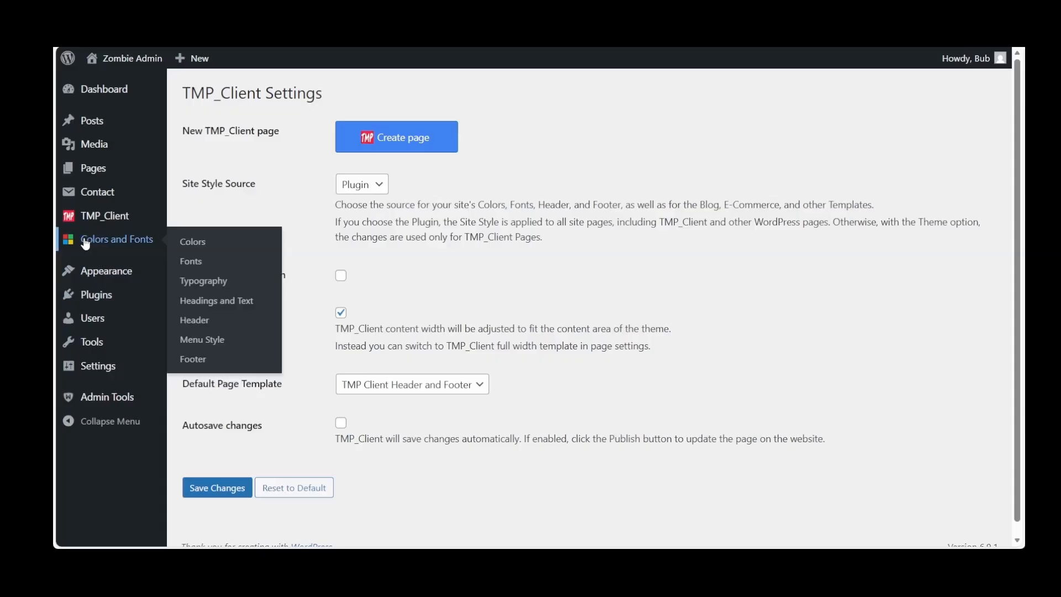
mouse_move(89, 275)
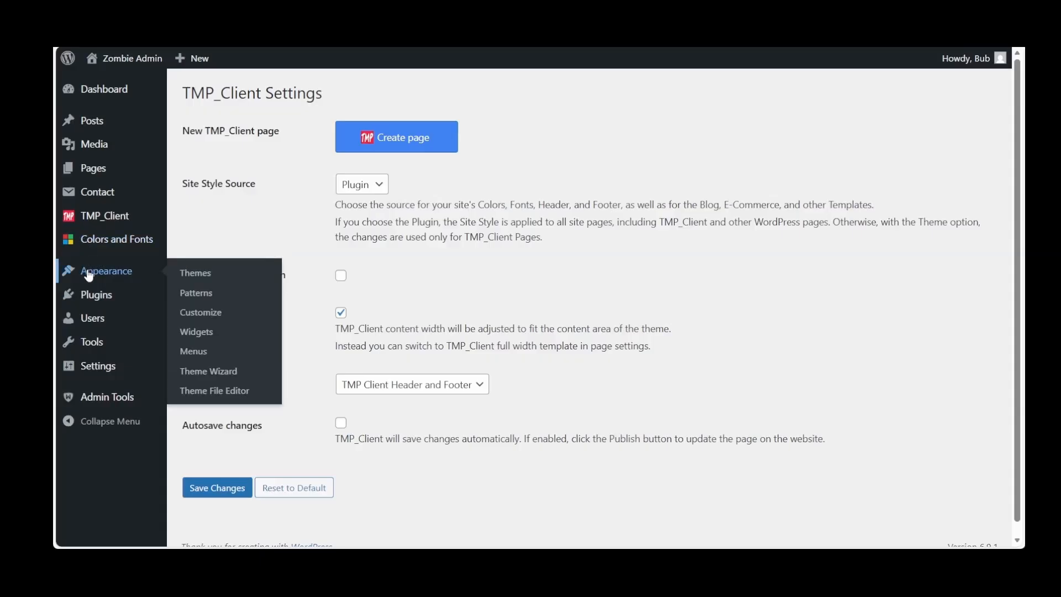
click(89, 275)
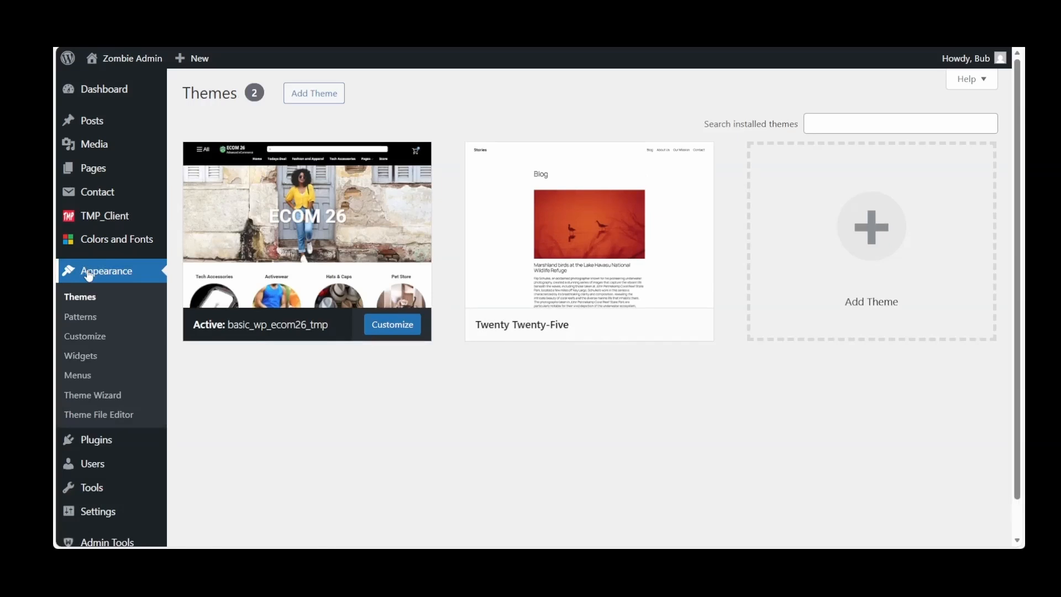
Examine the theme's footer, blog and post widget areas, and expand the Primary Widget Area to check its widgets
click(81, 358)
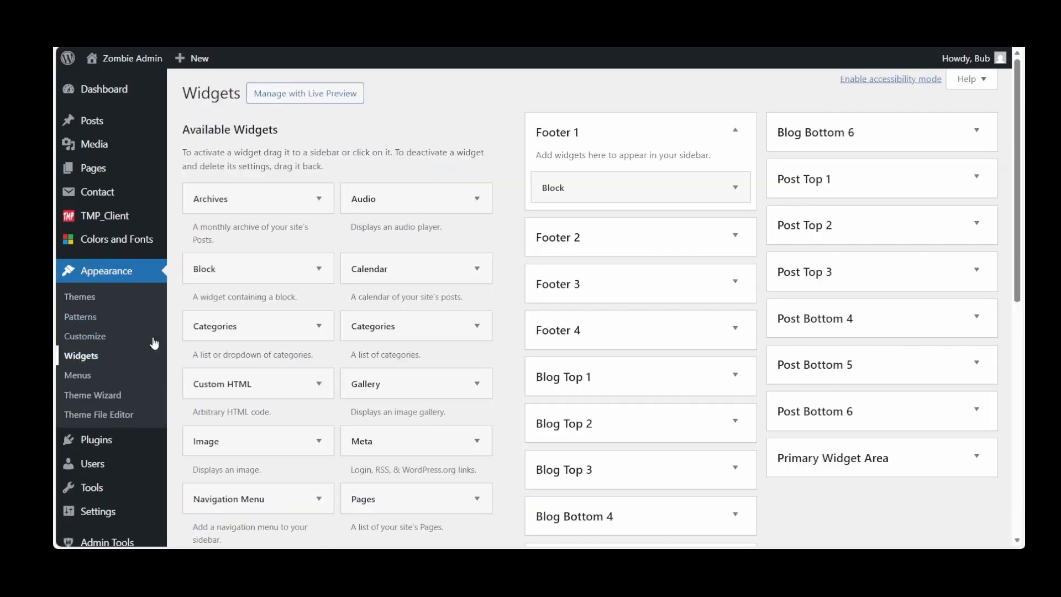
scroll(596, 293, down, 1)
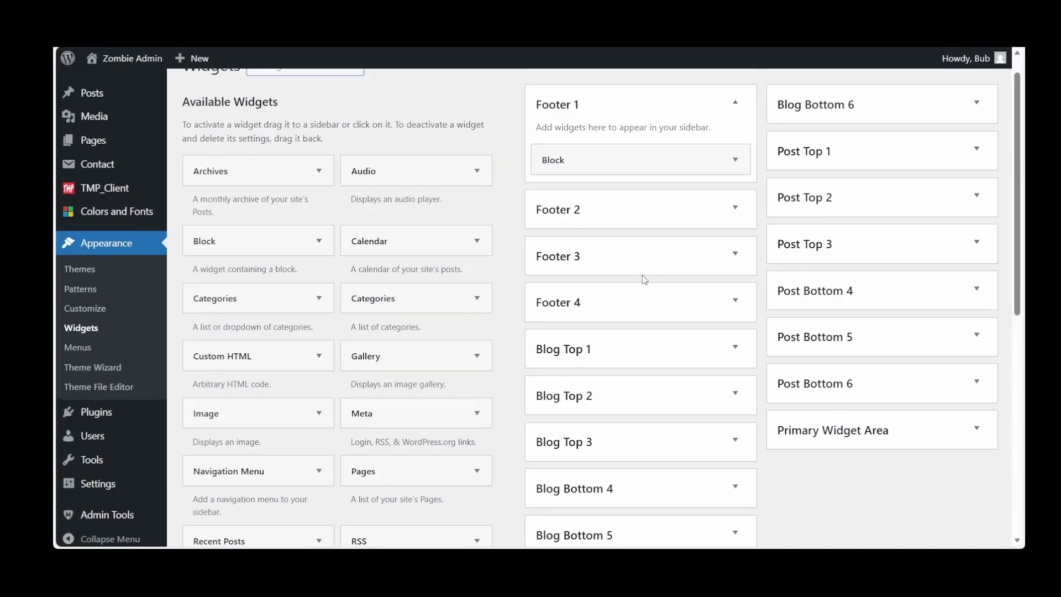
scroll(641, 280, down, 3)
scroll(643, 280, down, 1)
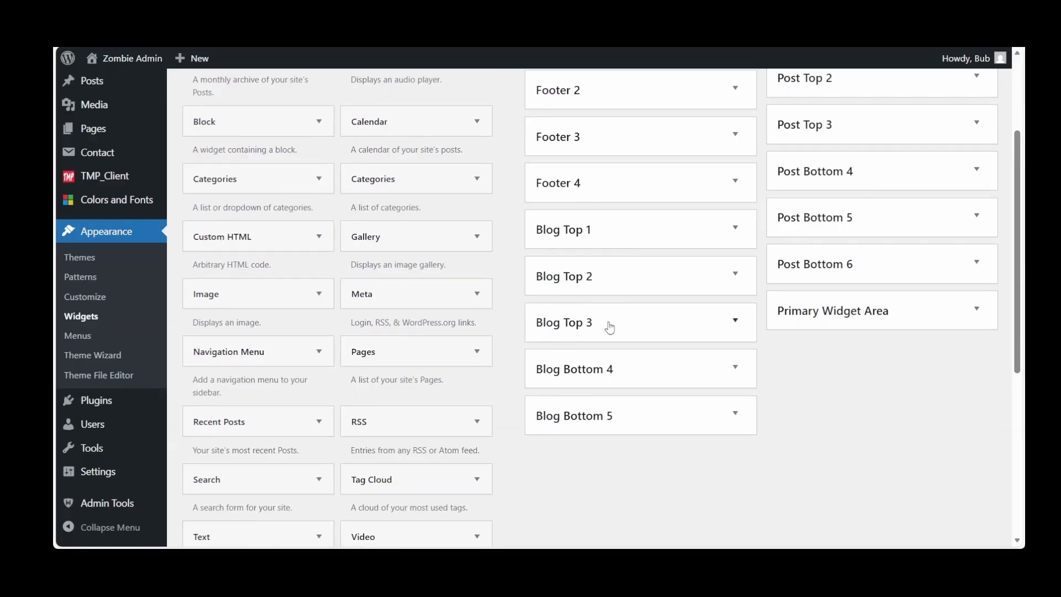
scroll(619, 341, down, 2)
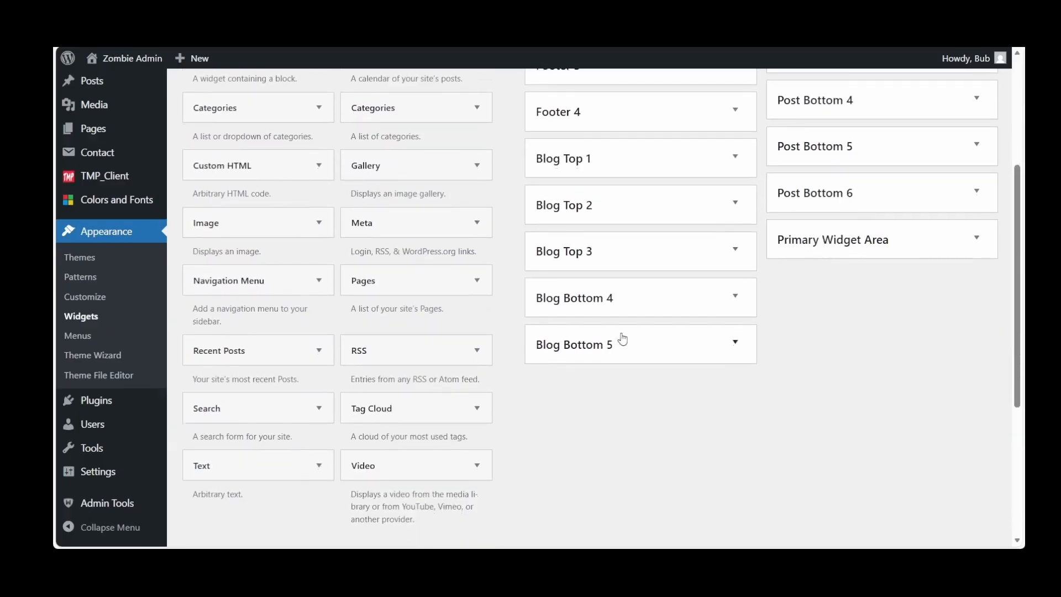
scroll(765, 359, up, 5)
scroll(764, 356, up, 1)
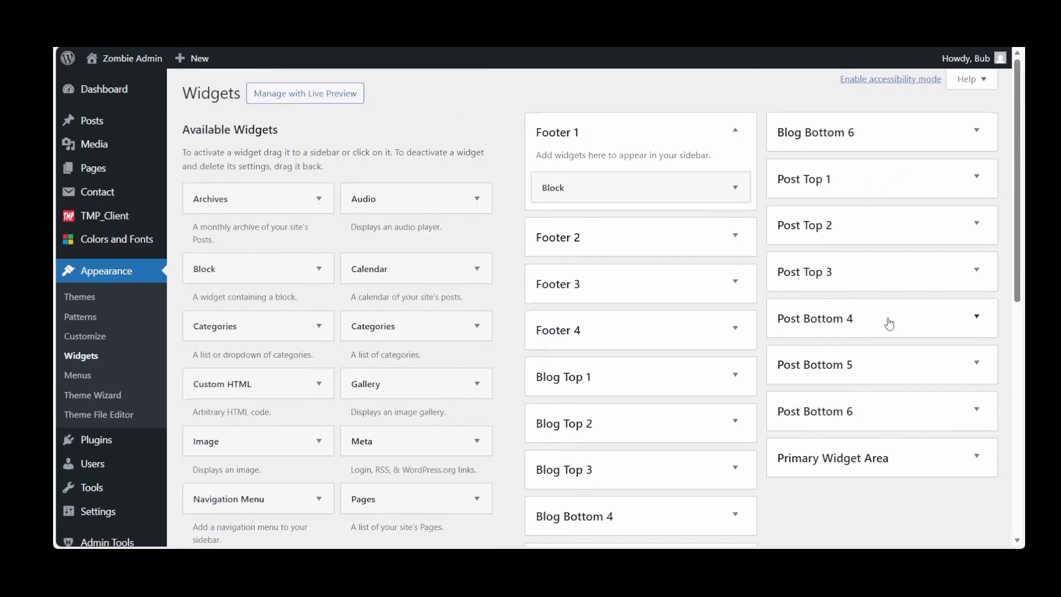
scroll(890, 324, down, 3)
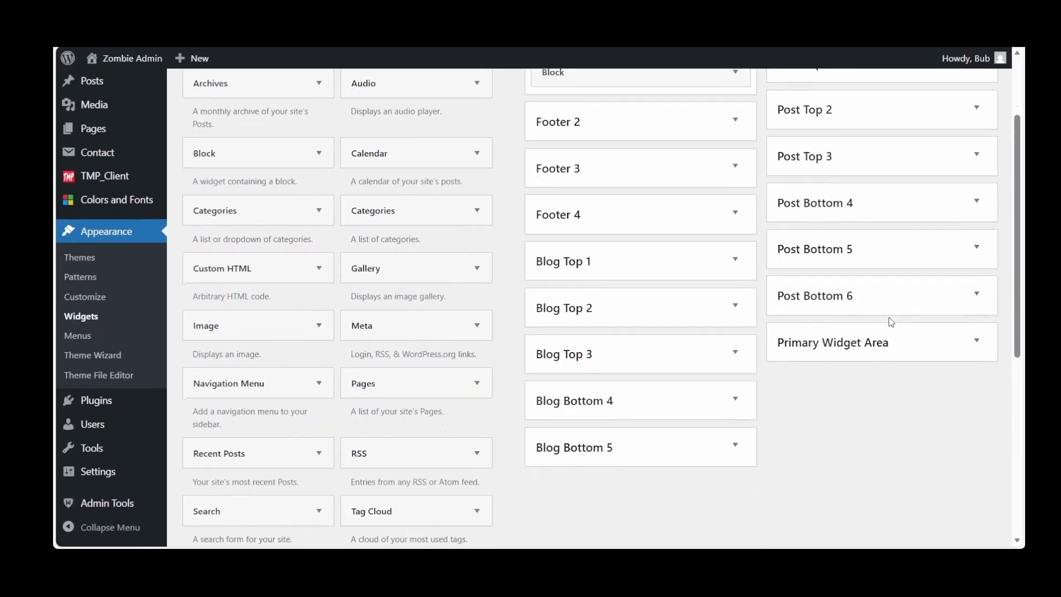
click(975, 341)
scroll(975, 341, down, 3)
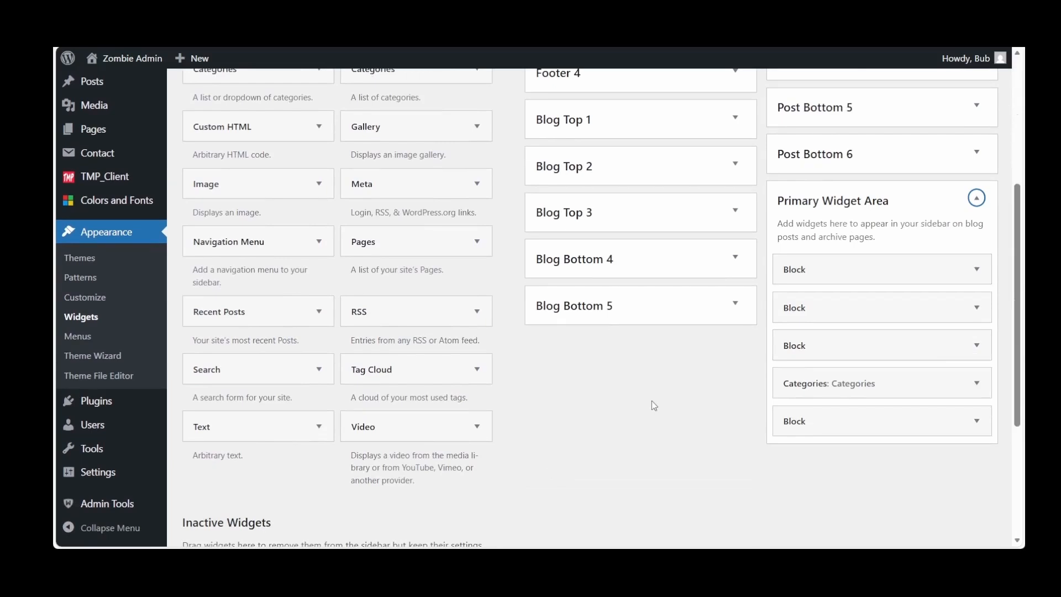
scroll(652, 406, up, 5)
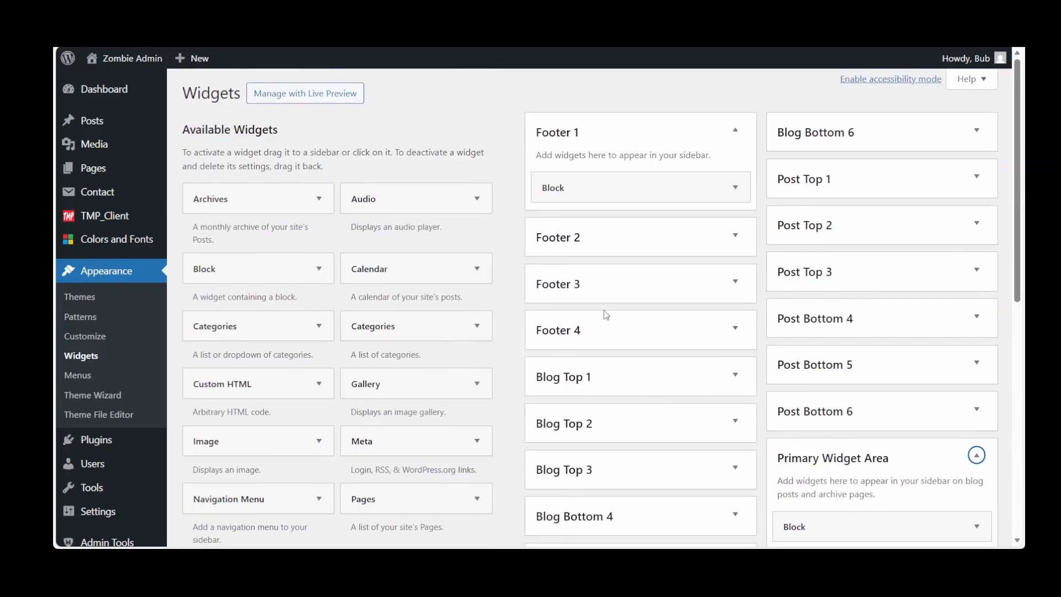
Review the structure of Menu 1 (All), and load Menu 2 (Home) in the menu editor to inspect its items
click(95, 91)
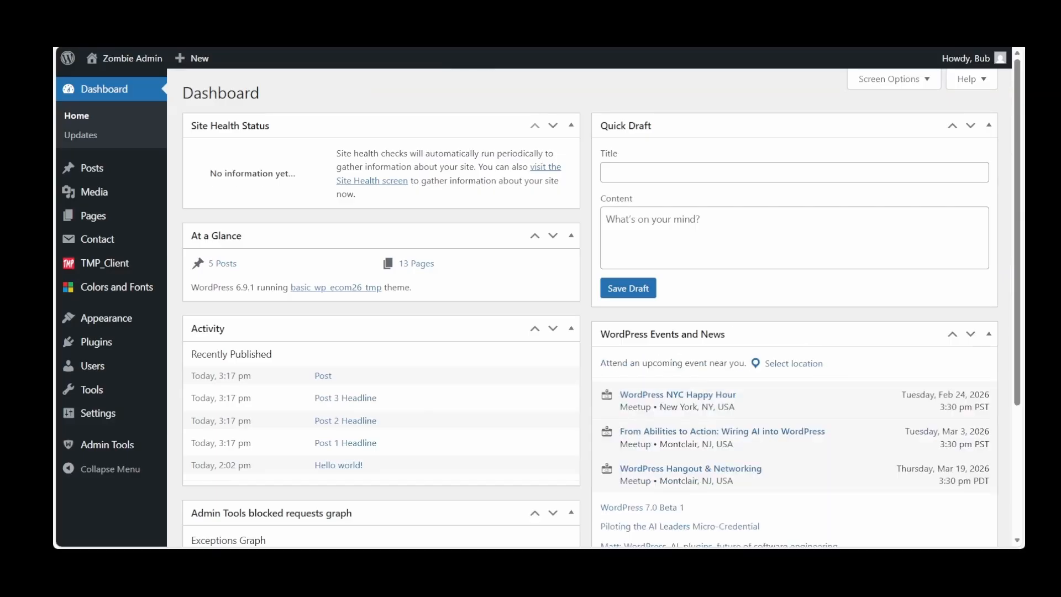
mouse_move(106, 318)
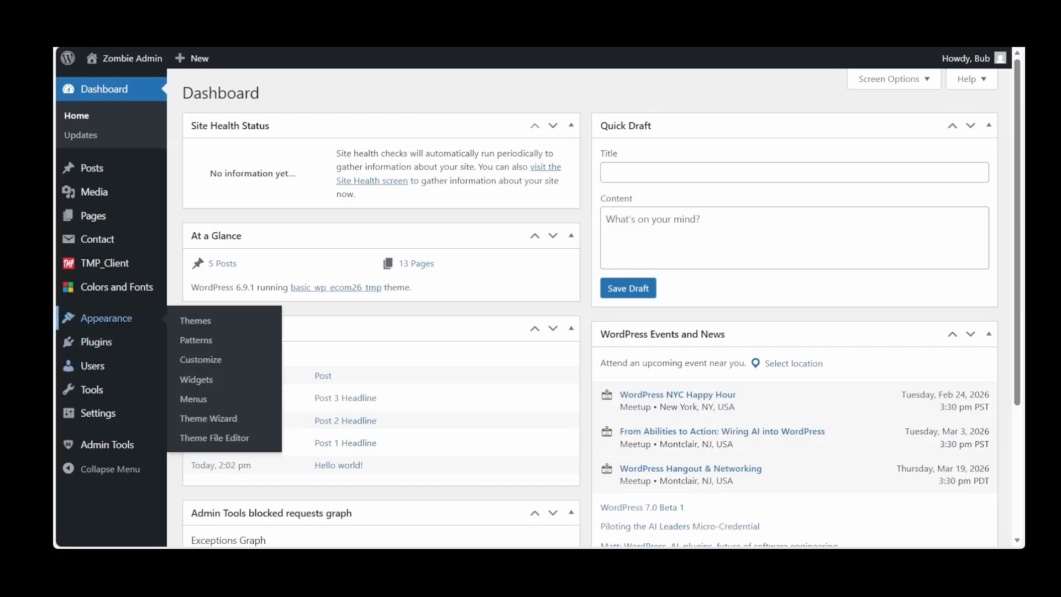
click(193, 403)
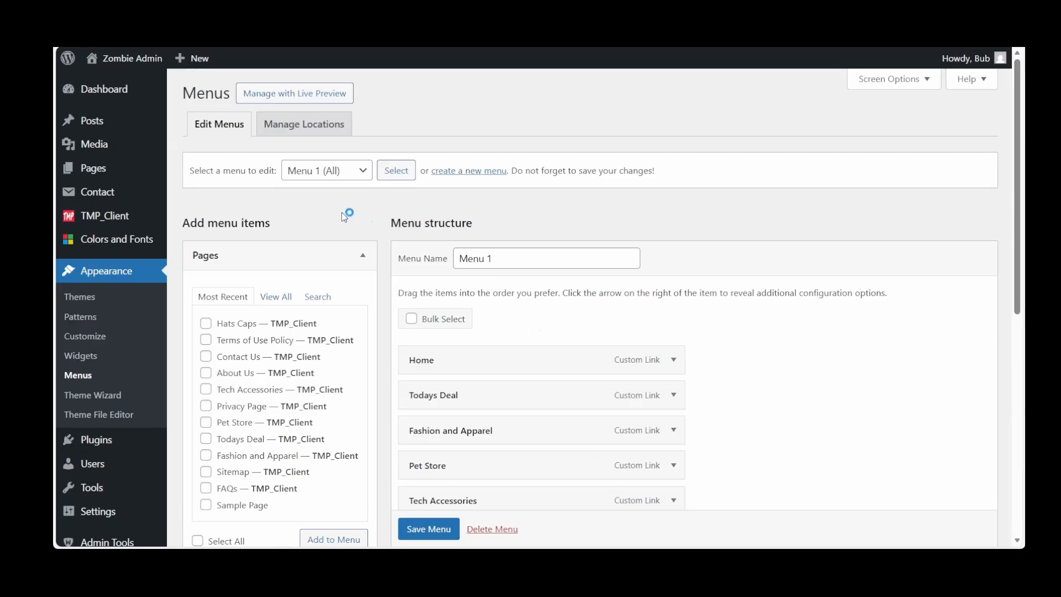
click(363, 175)
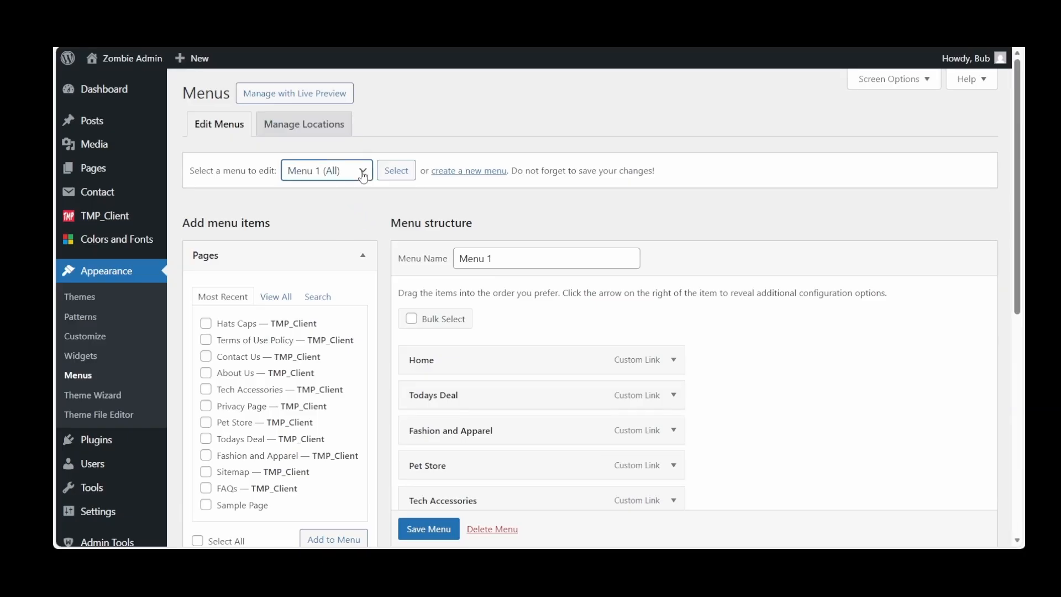
click(344, 217)
click(399, 174)
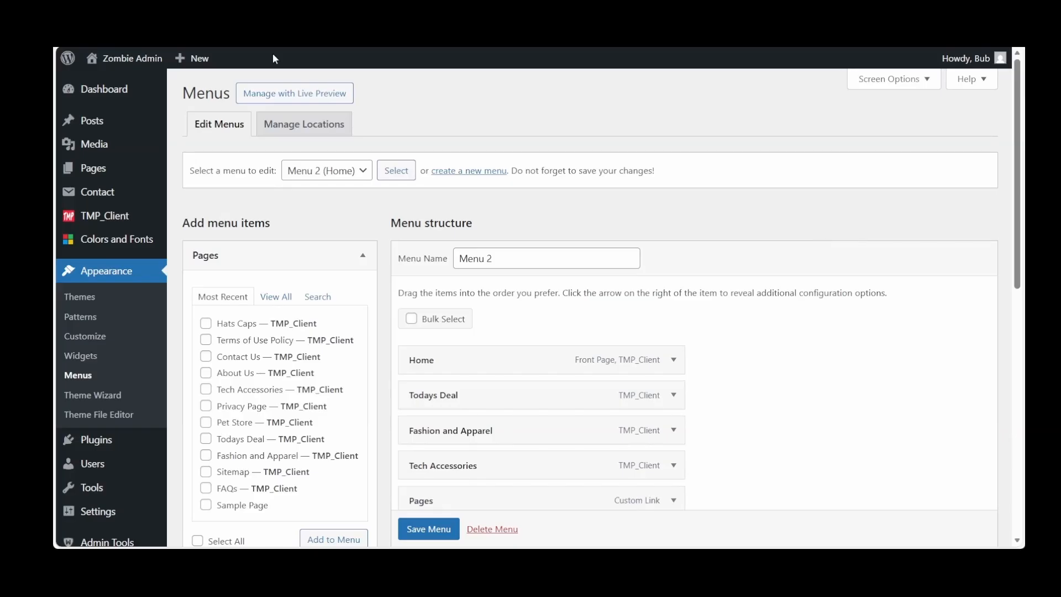
Visit the live site from the dashboard and check the links in its slide-out All menu, closing it again
mouse_move(101, 96)
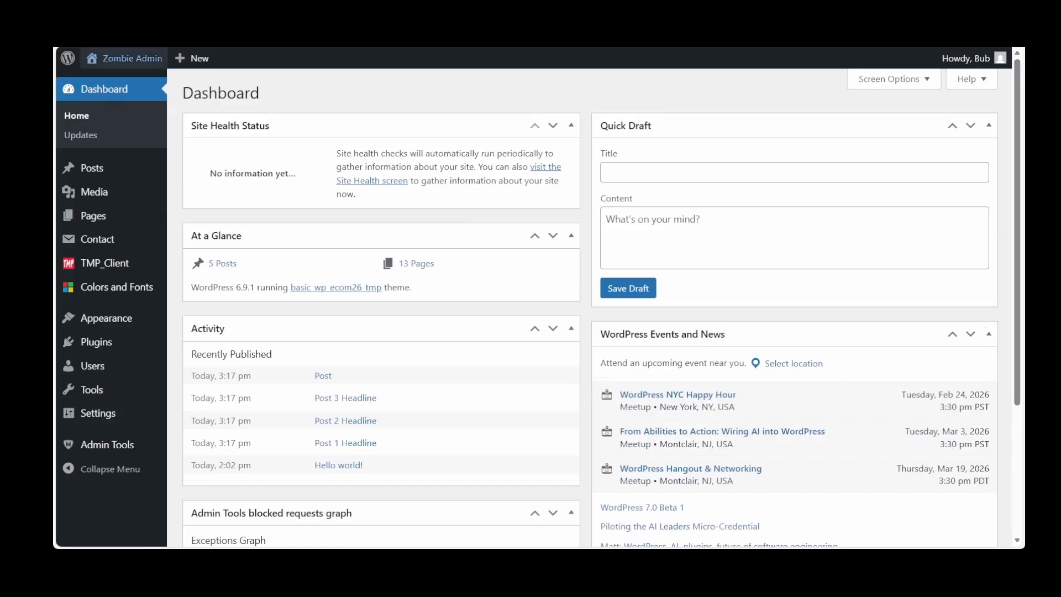
mouse_move(123, 62)
click(112, 83)
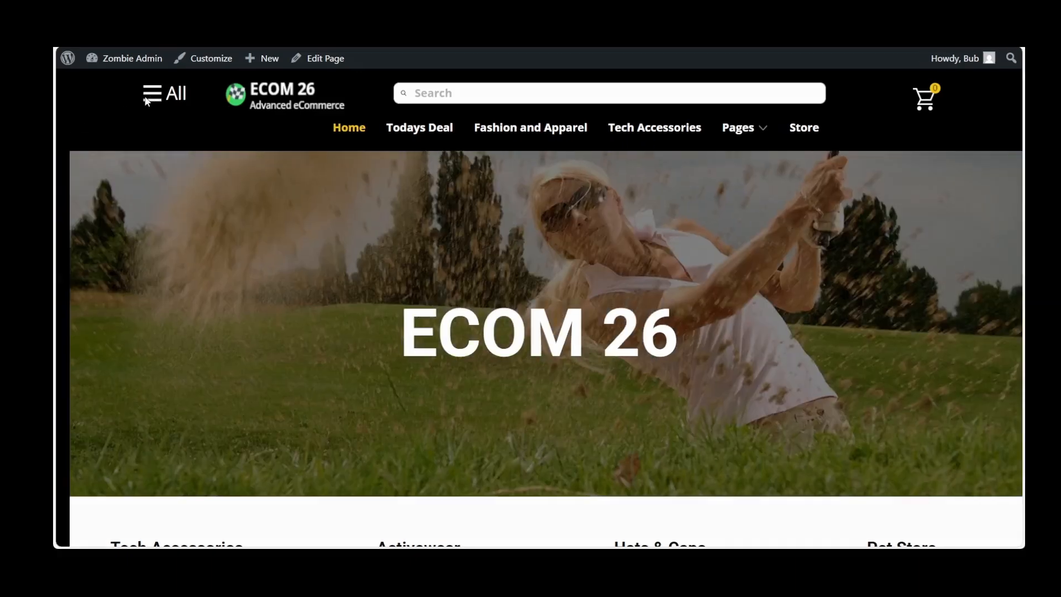
click(149, 94)
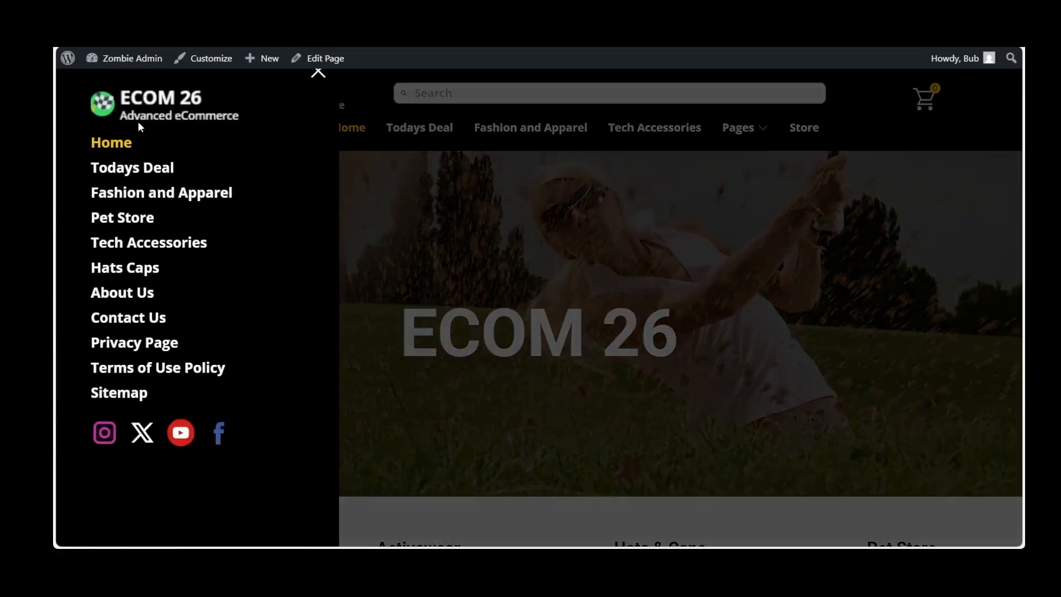
click(316, 73)
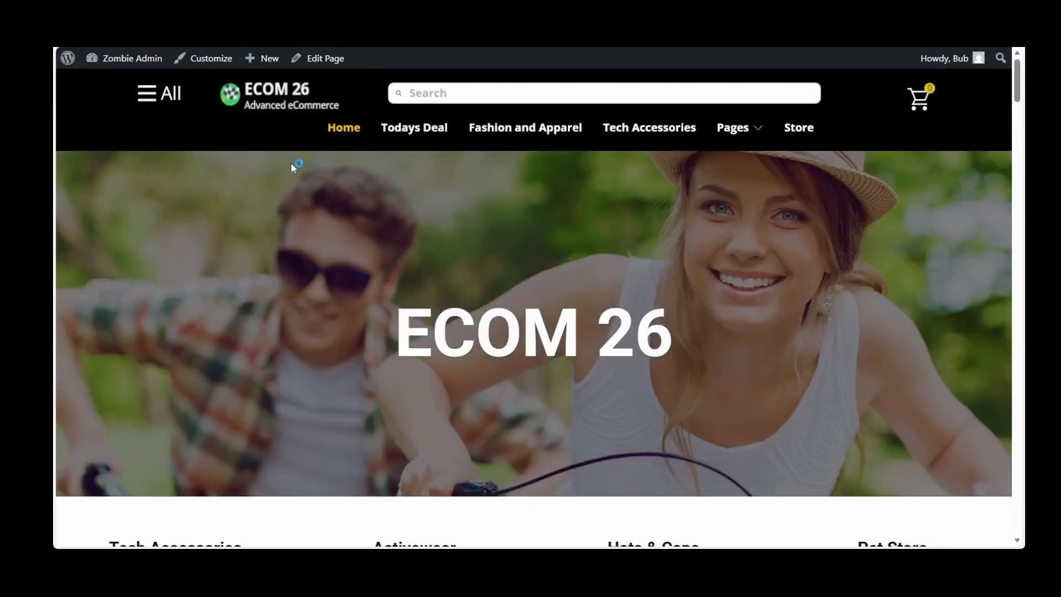
Look through the live home page from the hero banner to the footer, including its product sections and subscriber form
scroll(292, 165, down, 15)
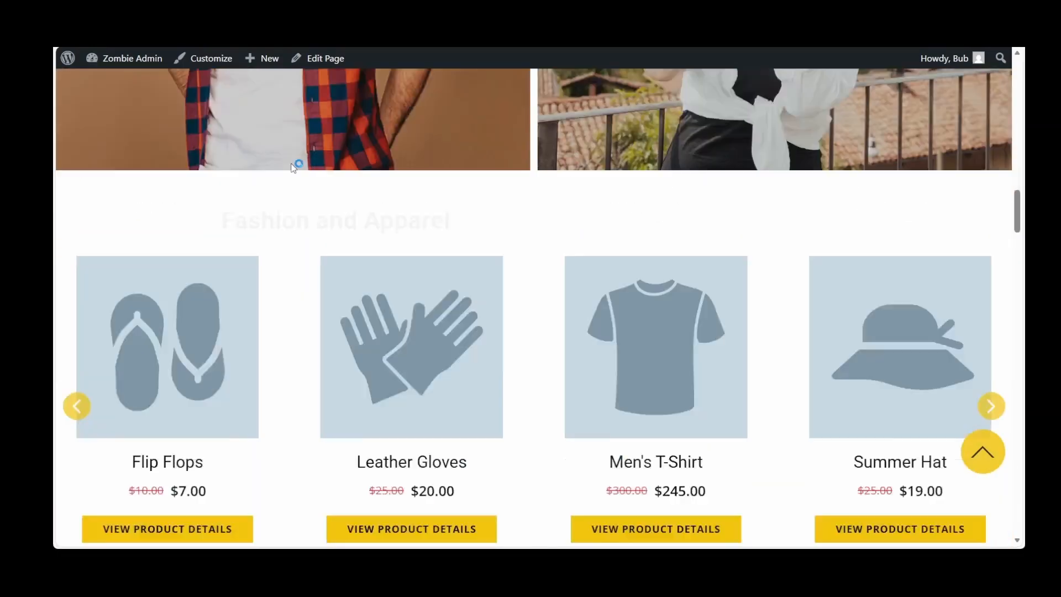
scroll(294, 167, down, 5)
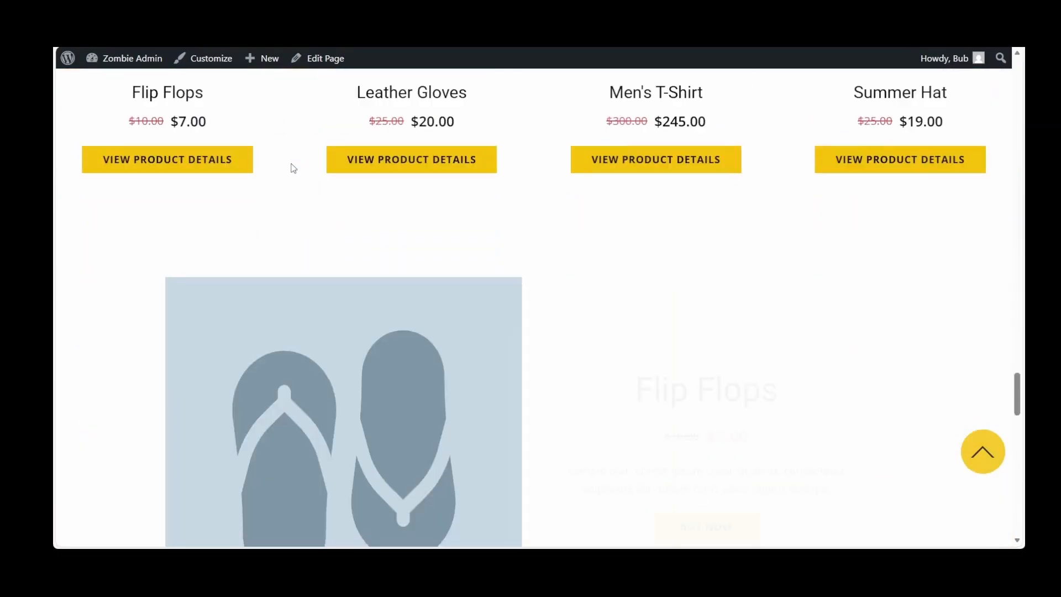
scroll(293, 168, down, 15)
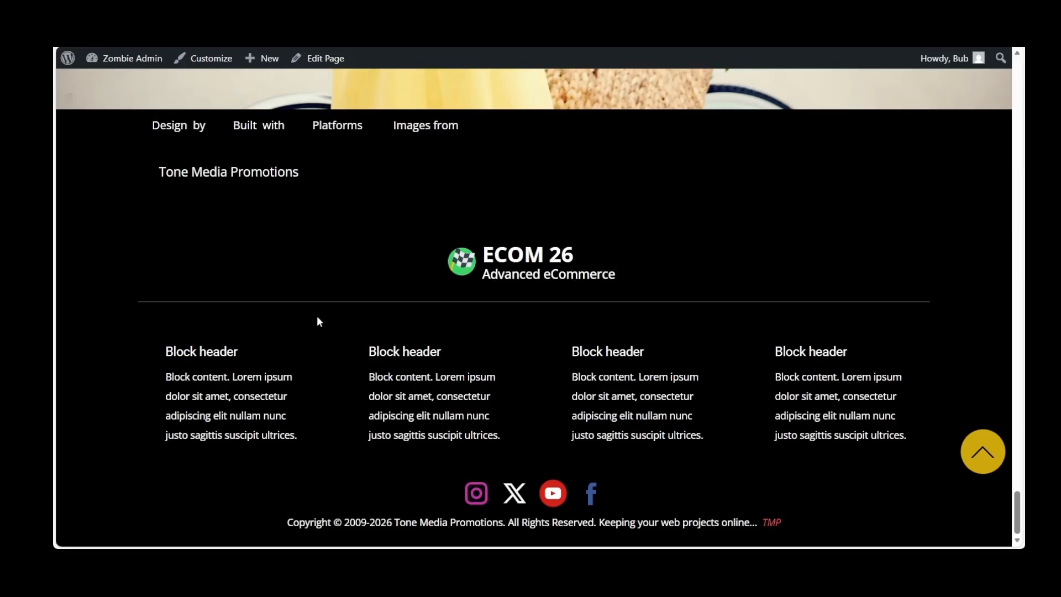
scroll(317, 312, up, 15)
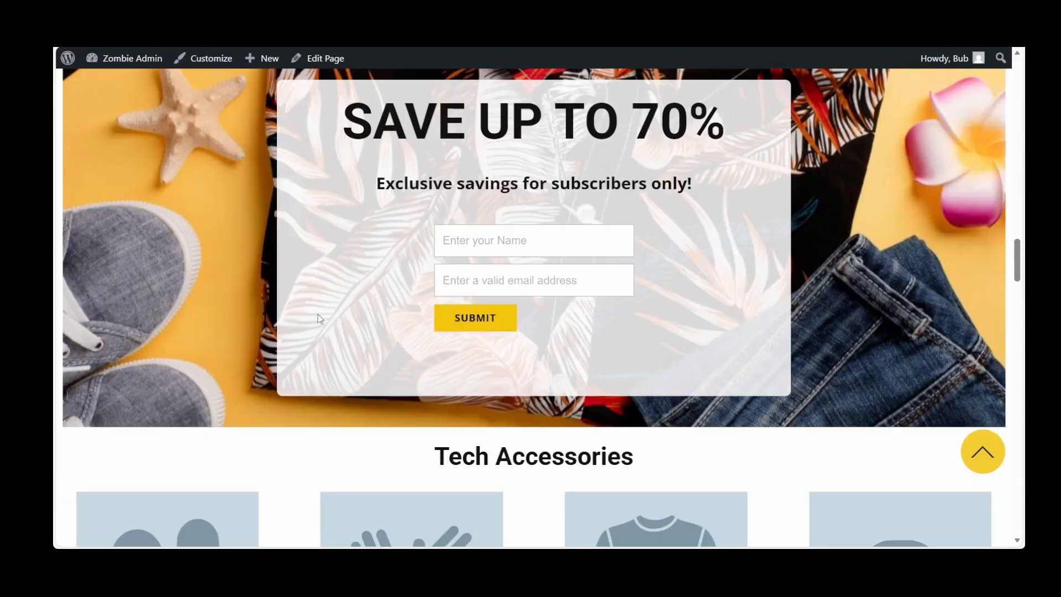
scroll(319, 320, up, 8)
scroll(319, 320, up, 3)
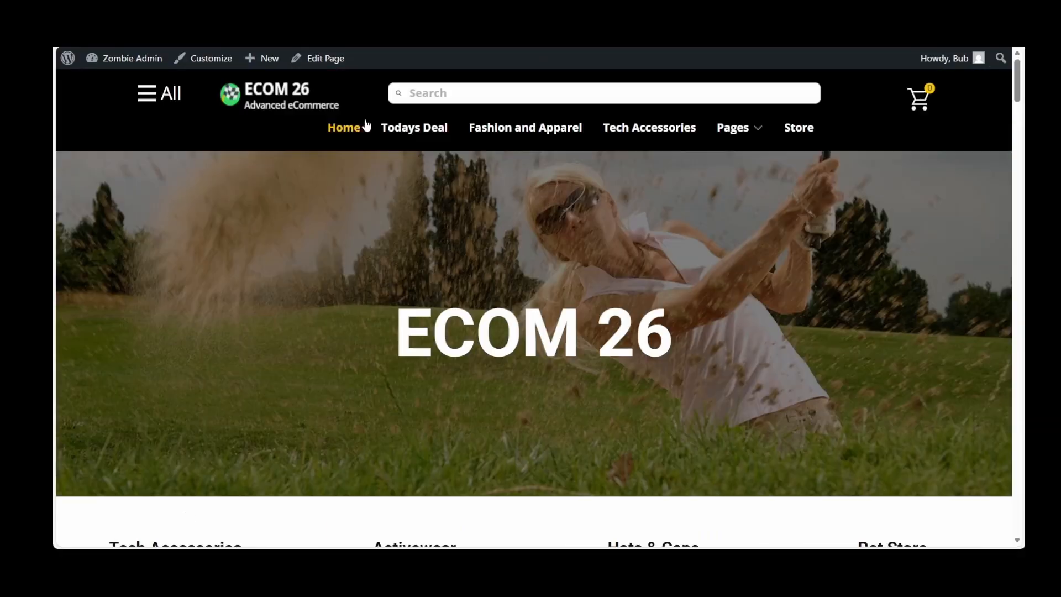
Browse the Todays Deal, Fashion and Apparel, Tech Accessories, Hats Caps and Pet Store pages, and open the Store page
click(410, 126)
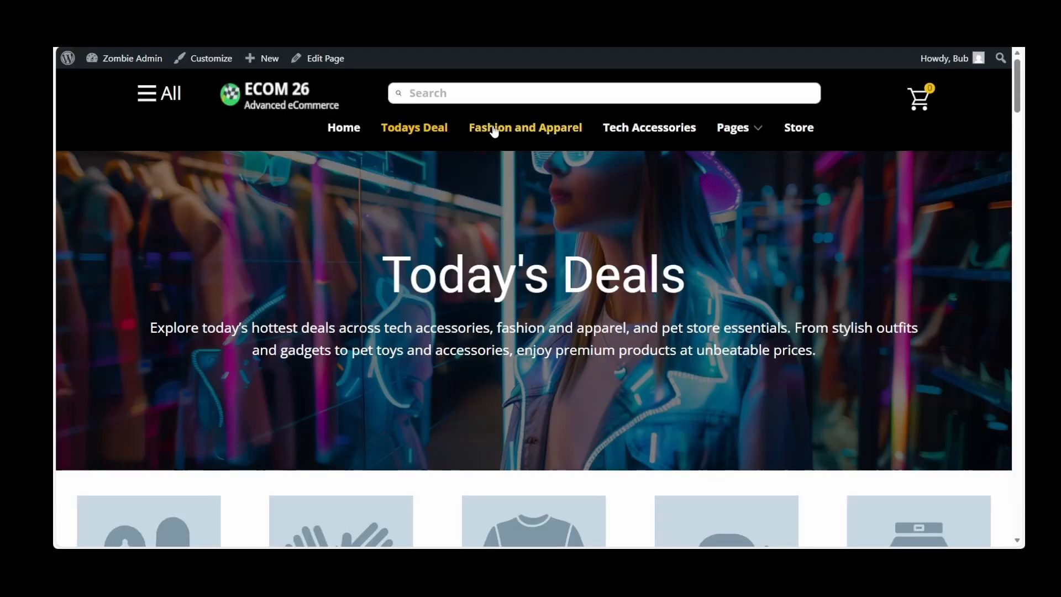
click(494, 131)
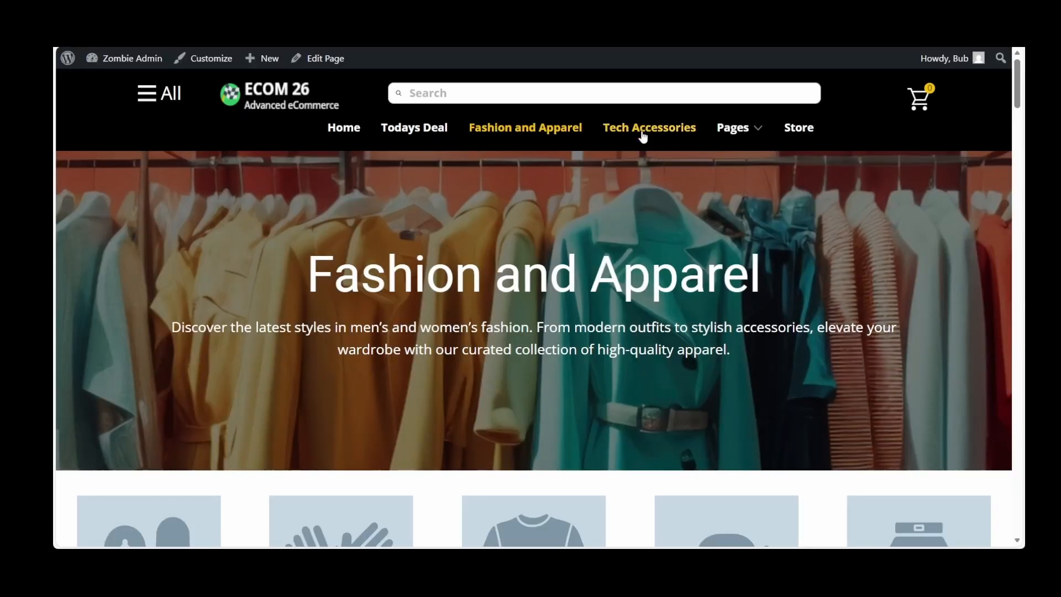
click(642, 133)
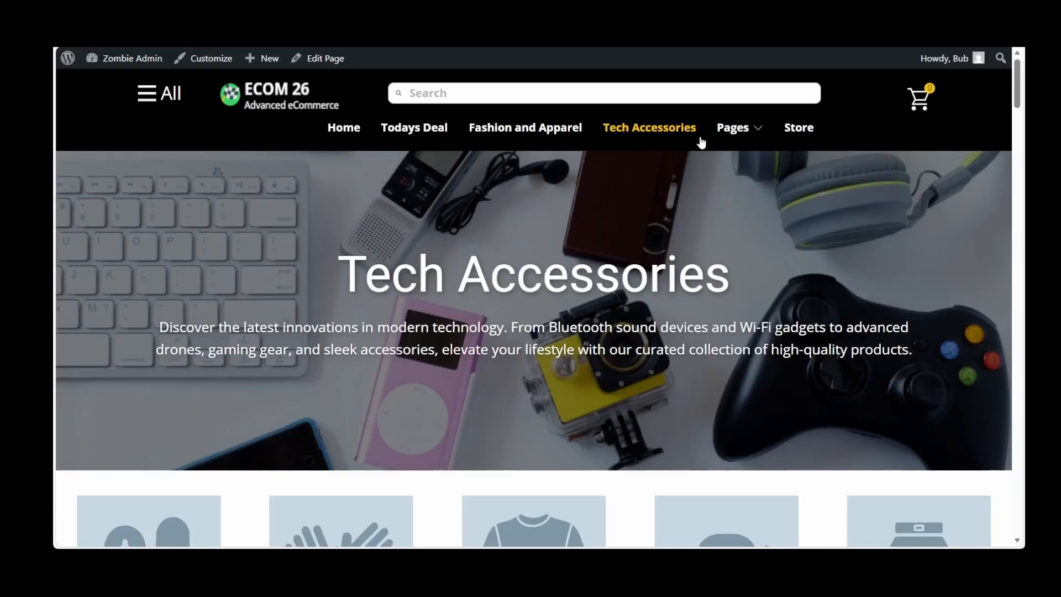
mouse_move(733, 130)
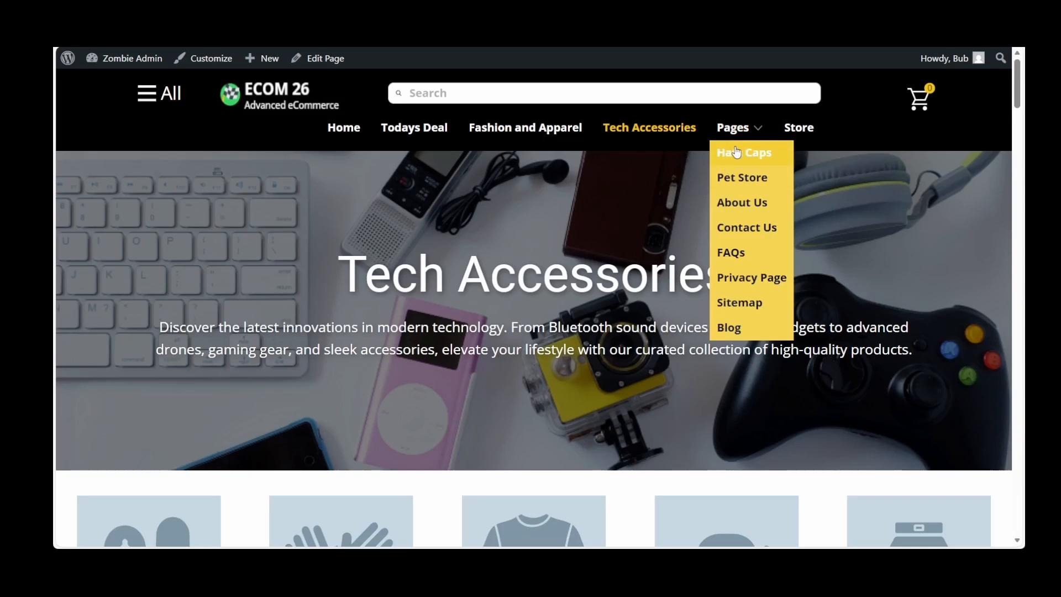
click(736, 152)
mouse_move(753, 133)
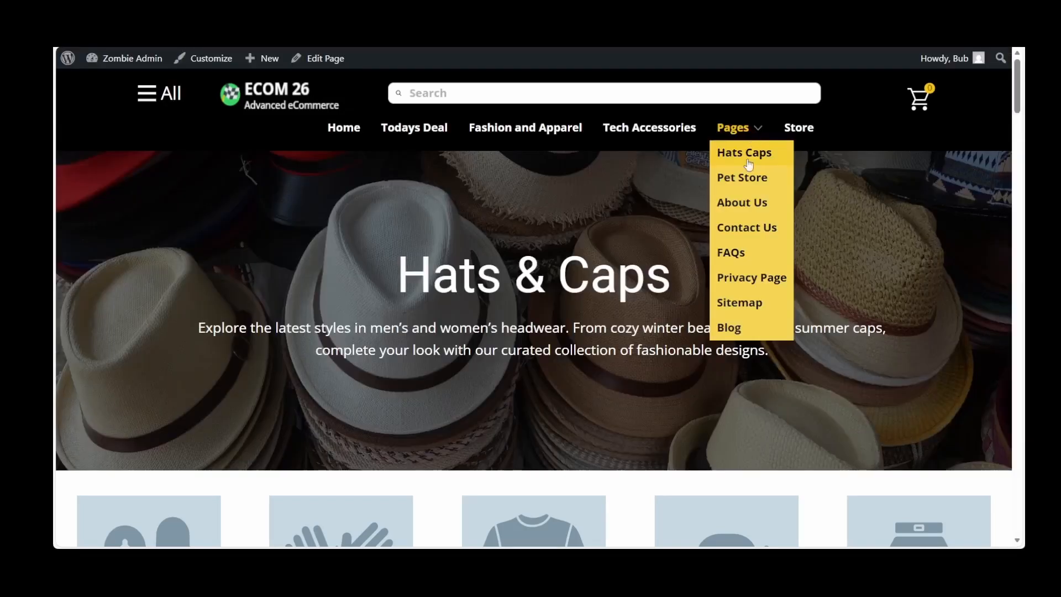
click(743, 182)
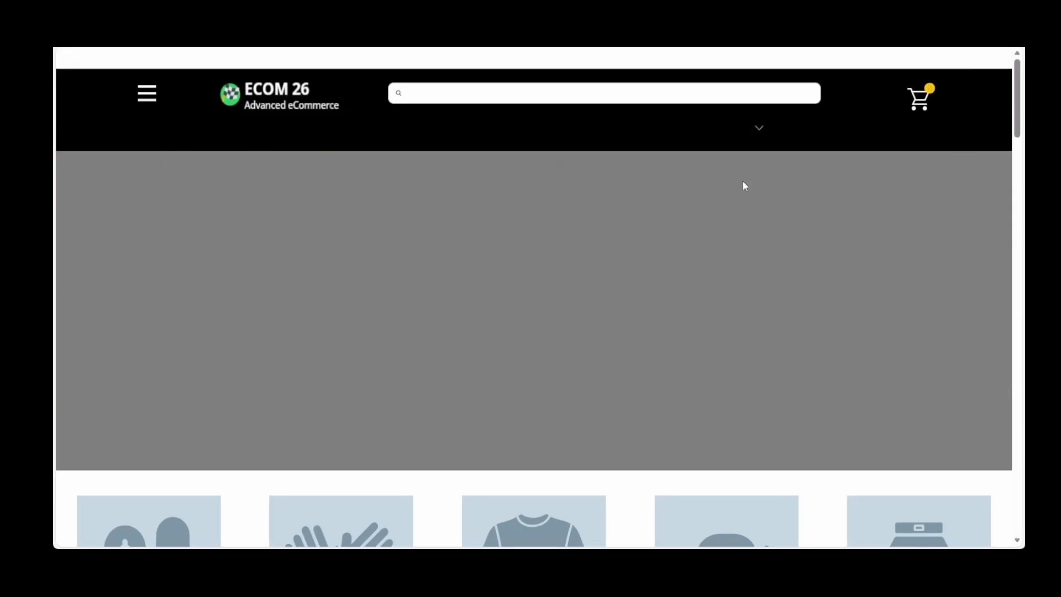
mouse_move(747, 130)
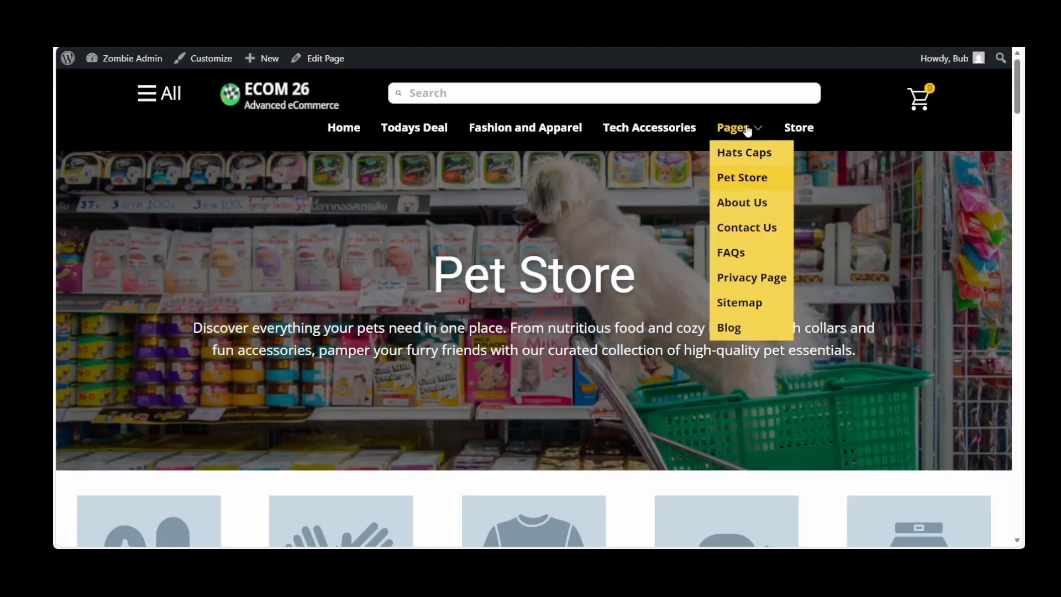
click(808, 128)
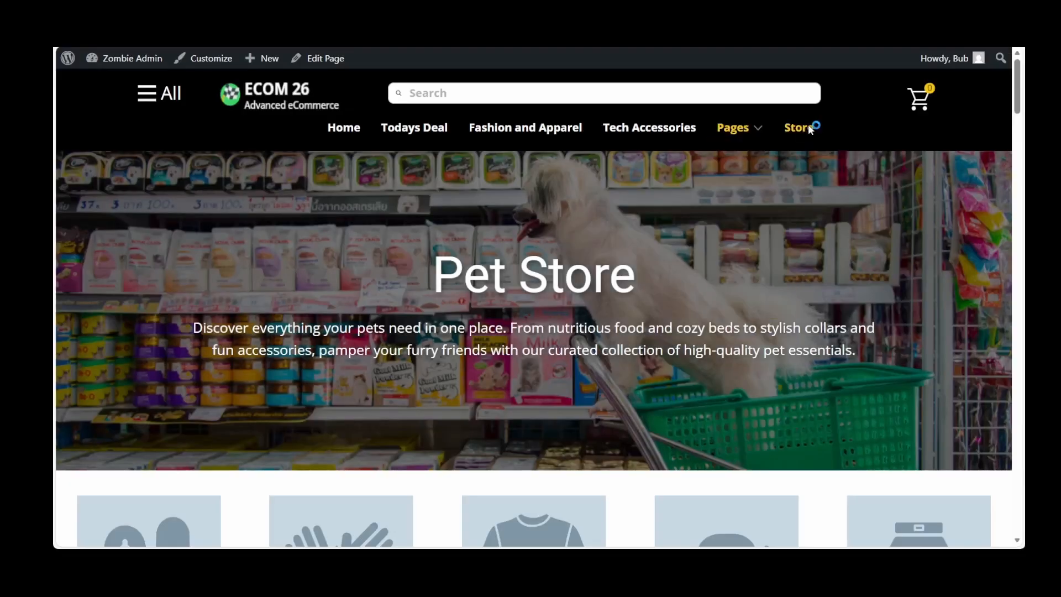
Look over the products on the Store page, and open the Leather Gloves product
scroll(426, 315, down, 2)
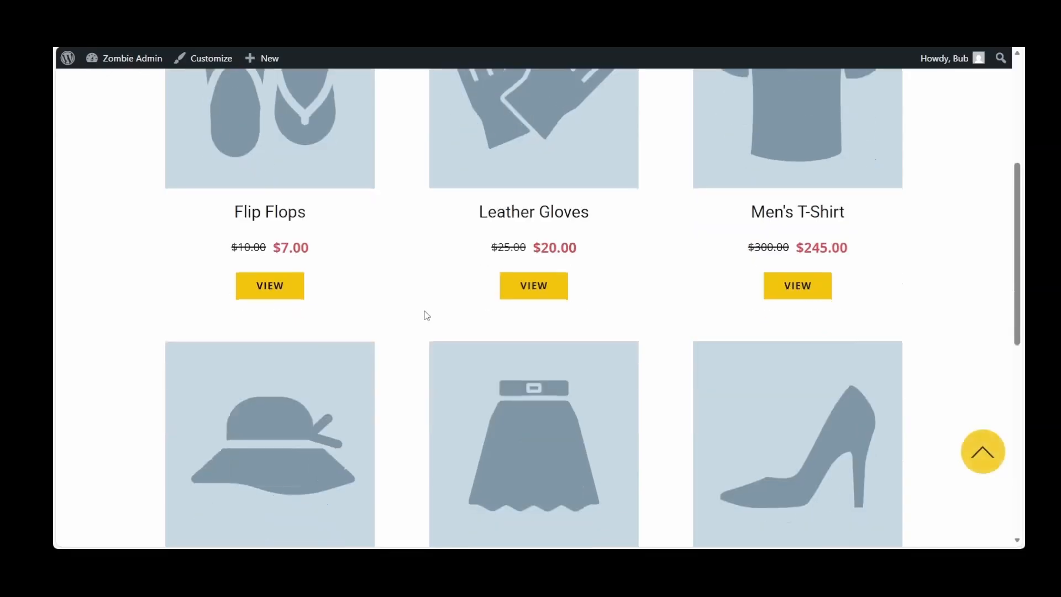
scroll(426, 315, down, 5)
scroll(427, 315, up, 5)
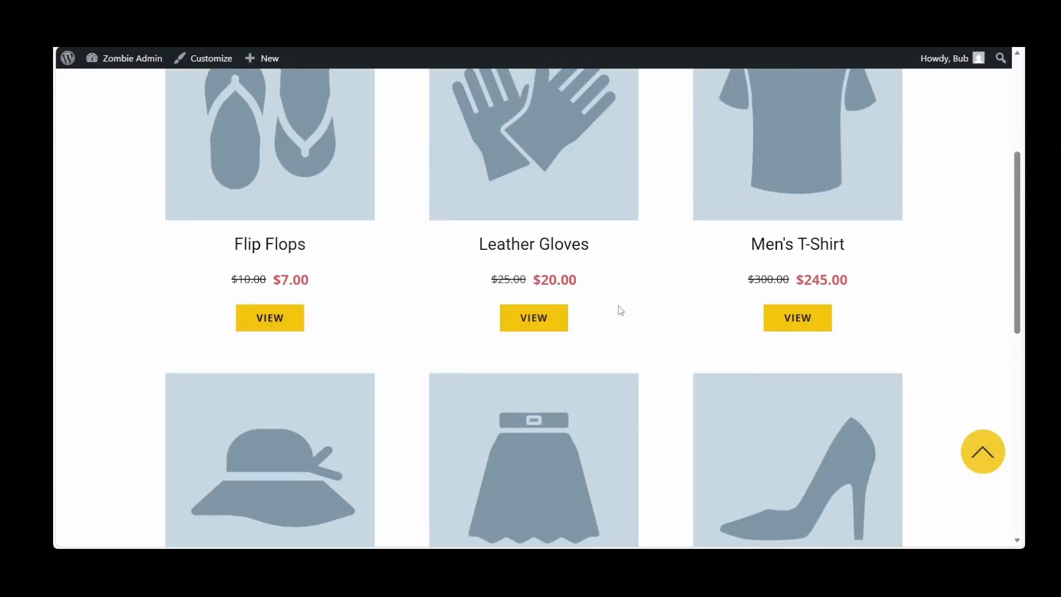
click(541, 327)
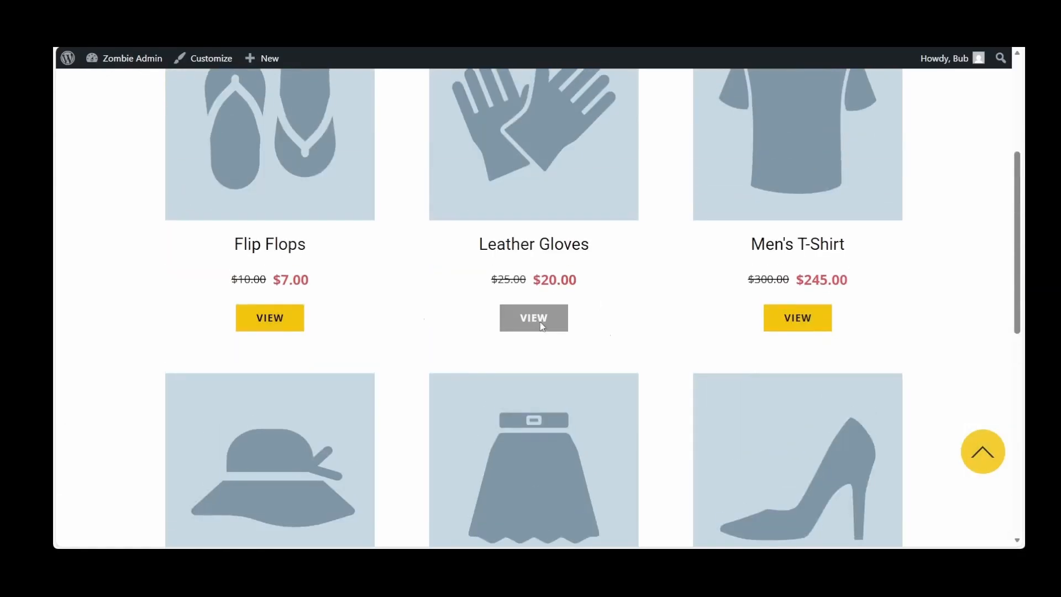
Review the Leather Gloves page, advance its suggested-products carousel, and open the Men's T-Shirt from it
scroll(540, 323, down, 2)
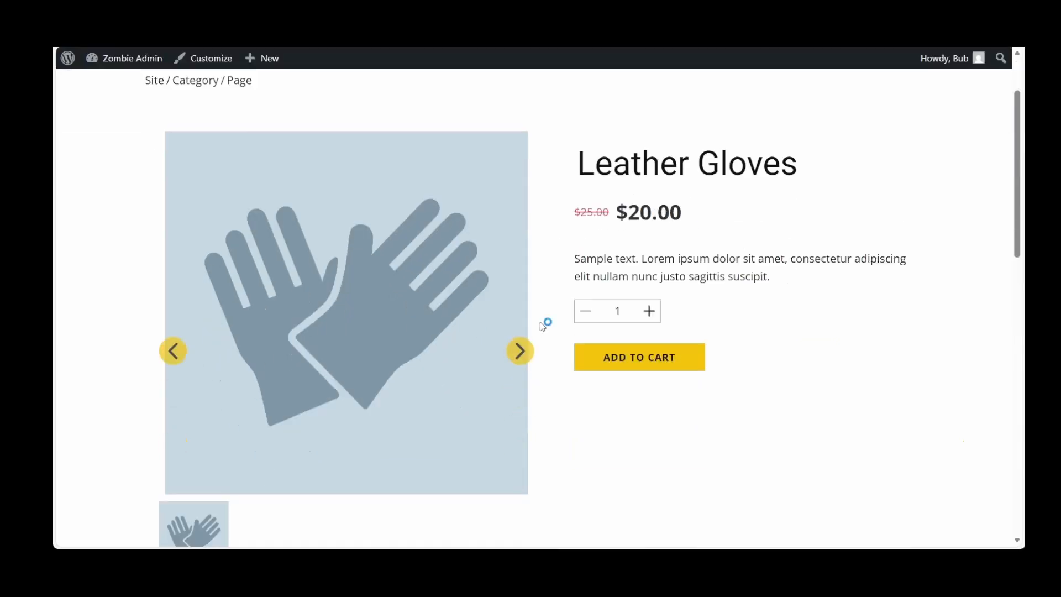
scroll(810, 293, down, 2)
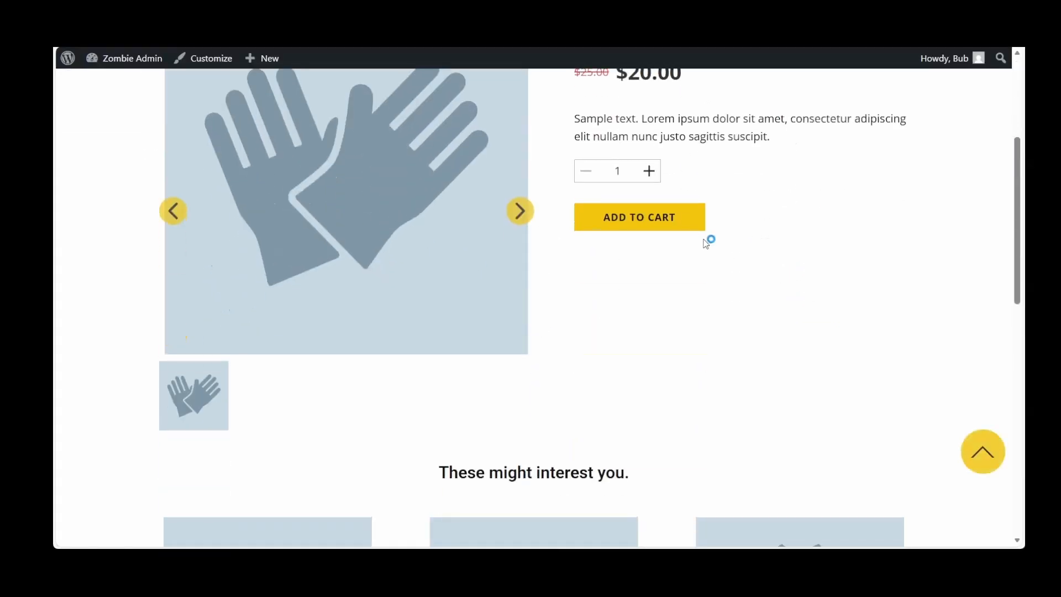
scroll(724, 315, down, 7)
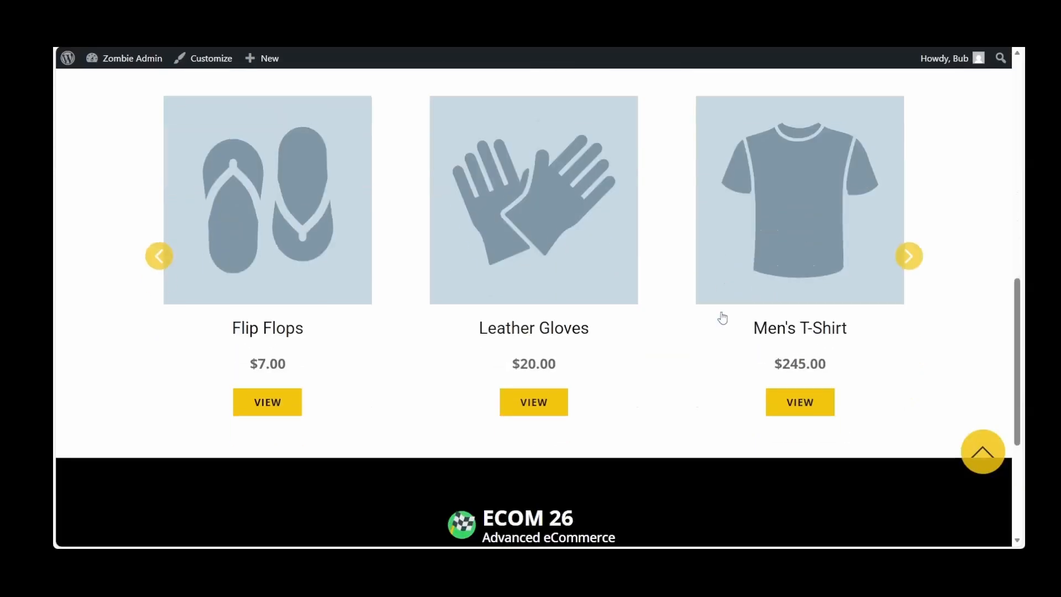
scroll(940, 277, up, 3)
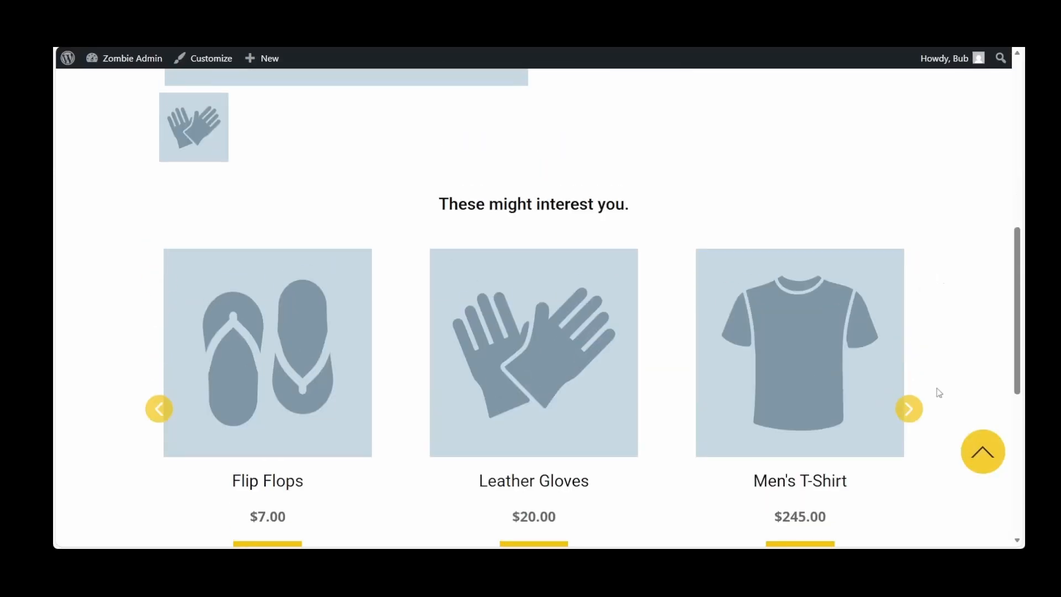
click(911, 408)
scroll(722, 408, down, 3)
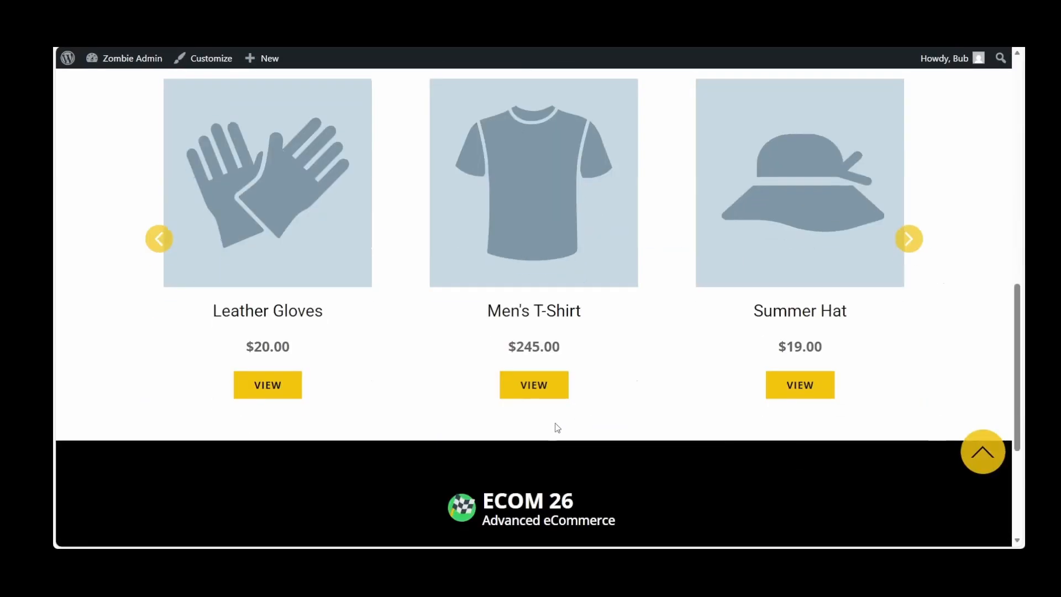
click(520, 386)
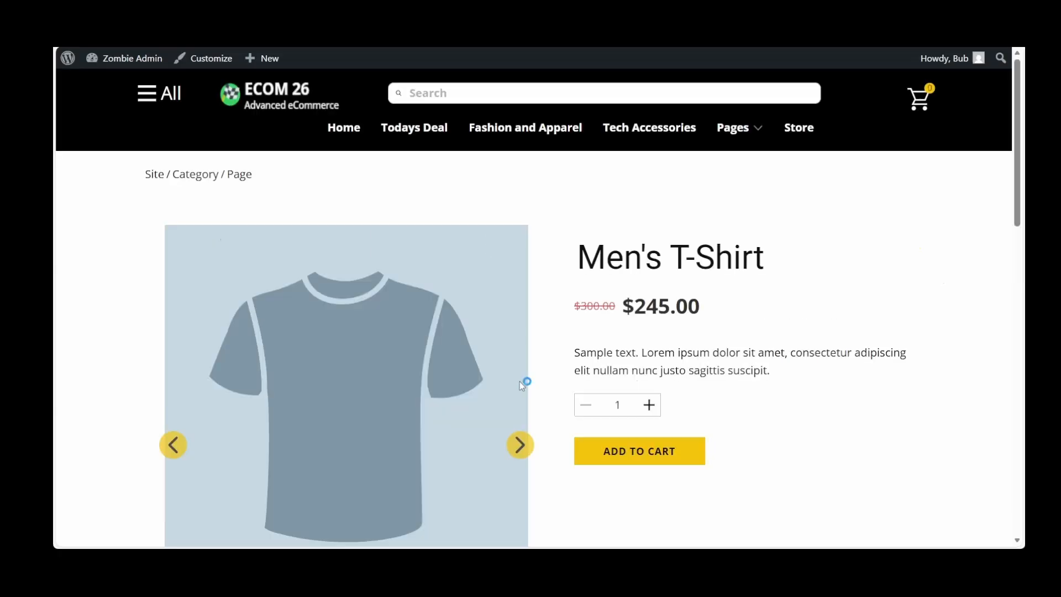
Look through the Men's T-Shirt product page down to its suggested products and back to the header
scroll(521, 387, down, 5)
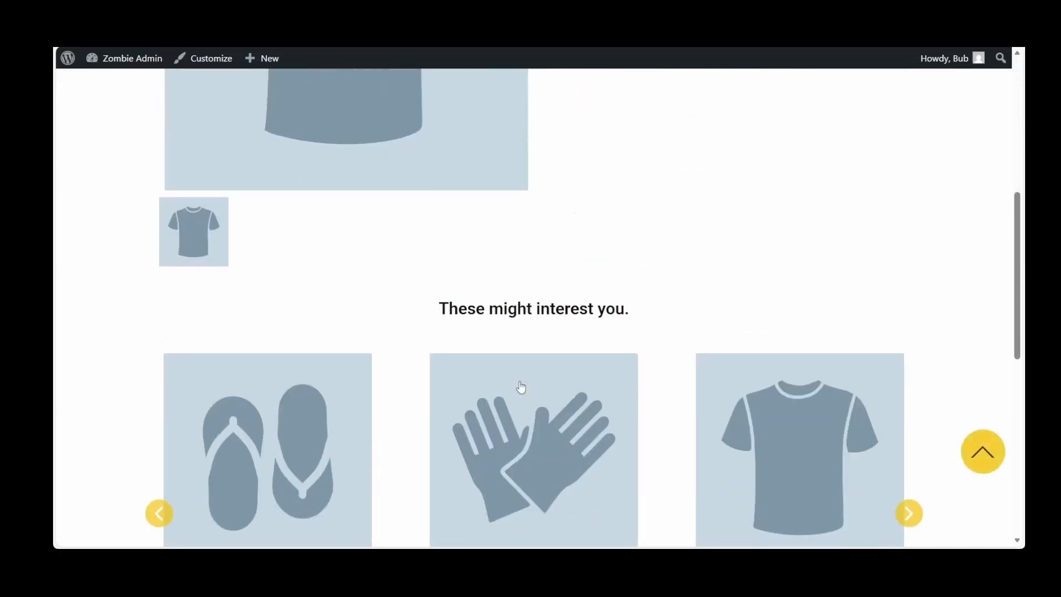
scroll(521, 387, up, 3)
scroll(520, 387, up, 4)
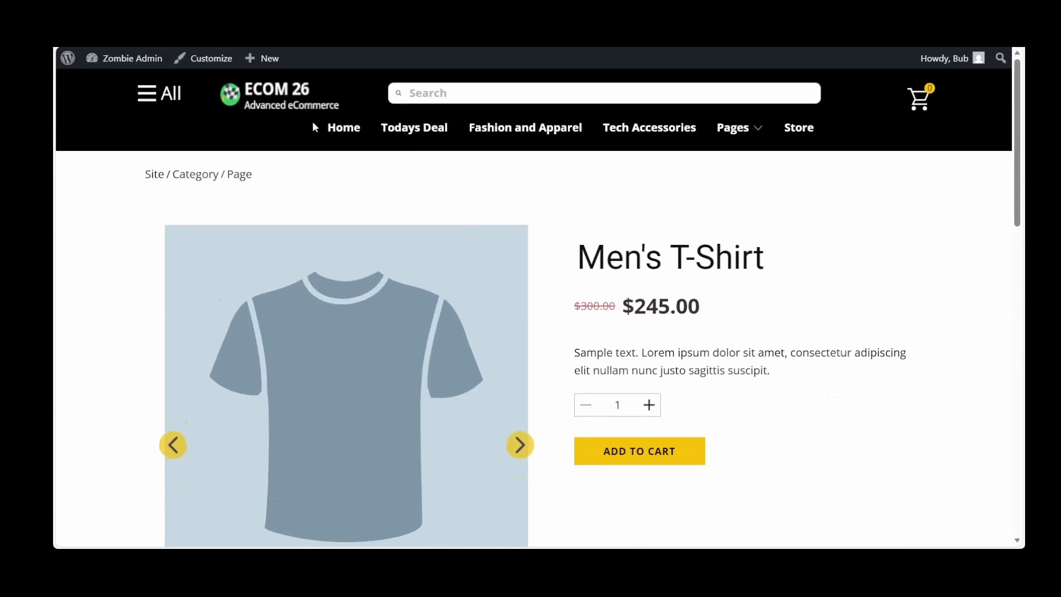
Return to the live home page and check the links in its slide-out All menu
click(343, 130)
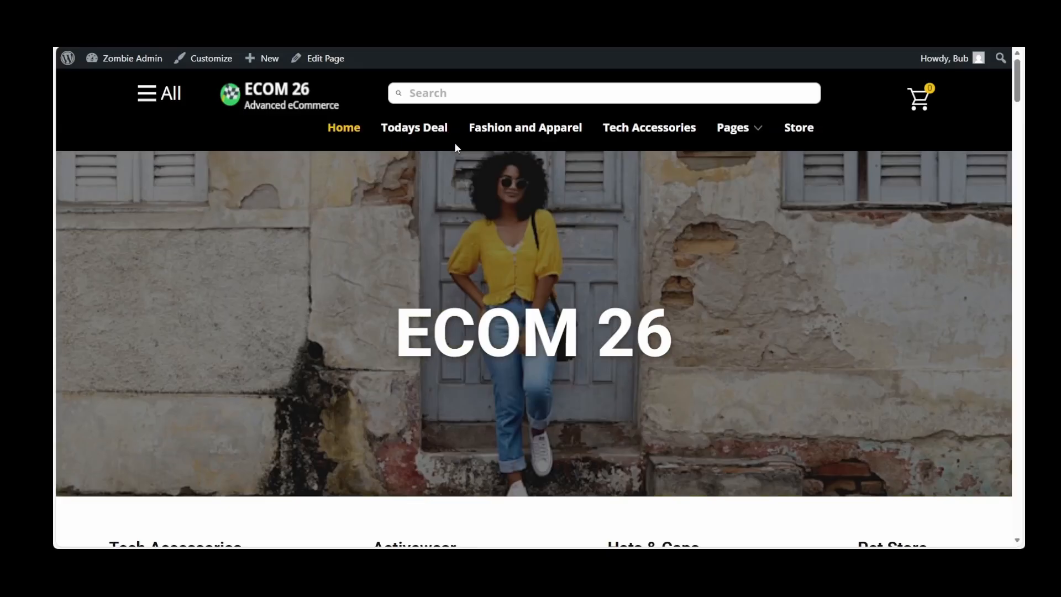
click(573, 138)
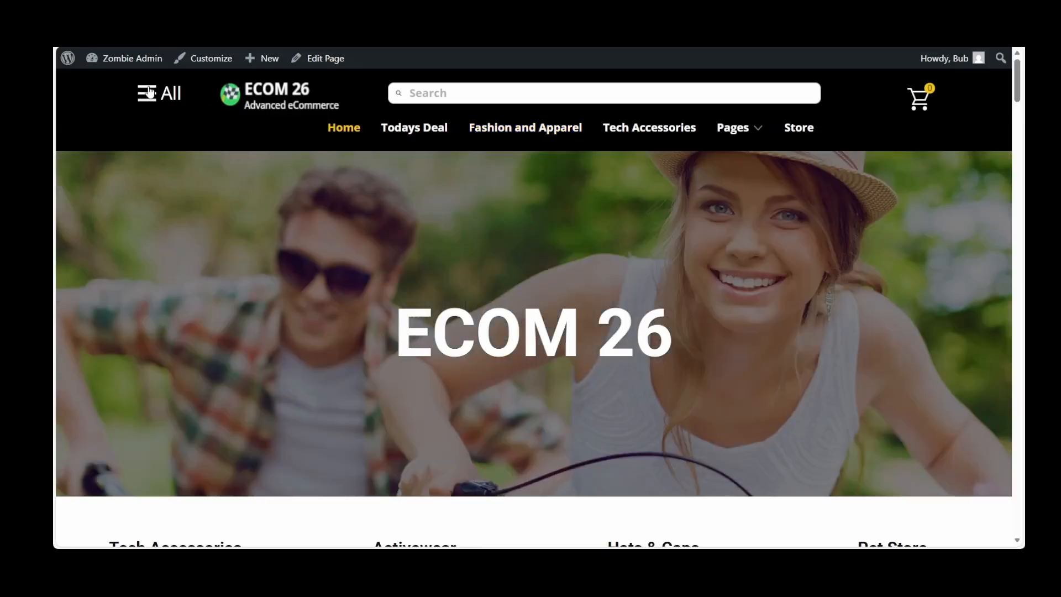
click(147, 93)
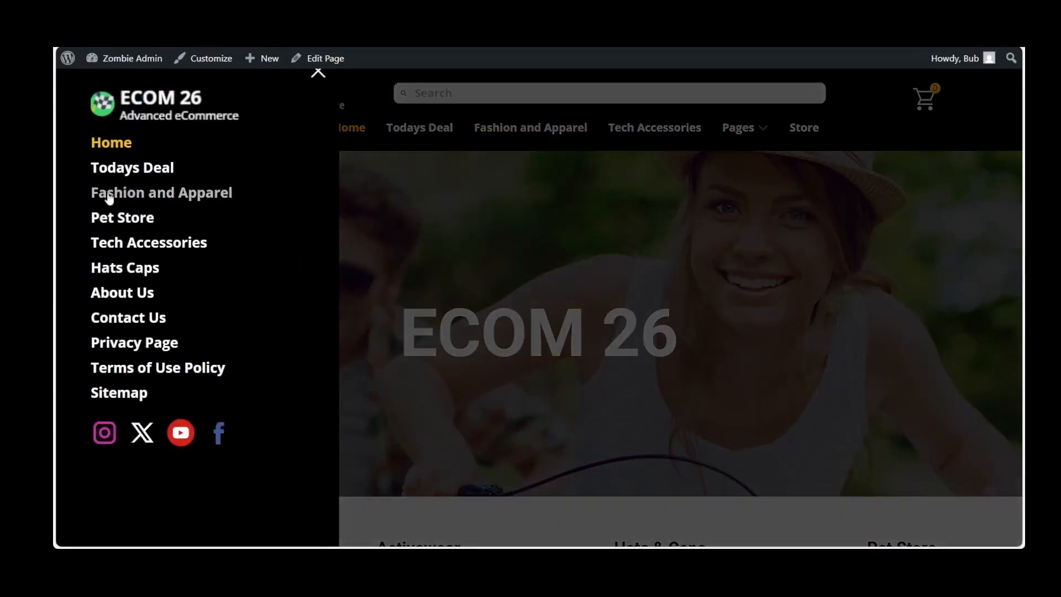
click(110, 218)
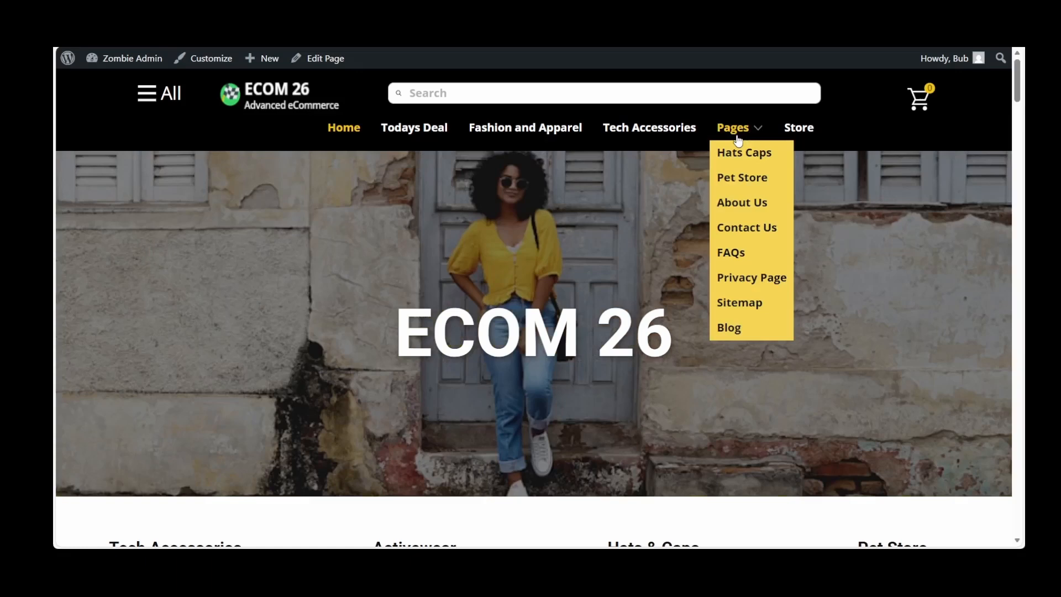
Open the Blog page from the Pages links in the site header, and look through its posts
mouse_move(735, 145)
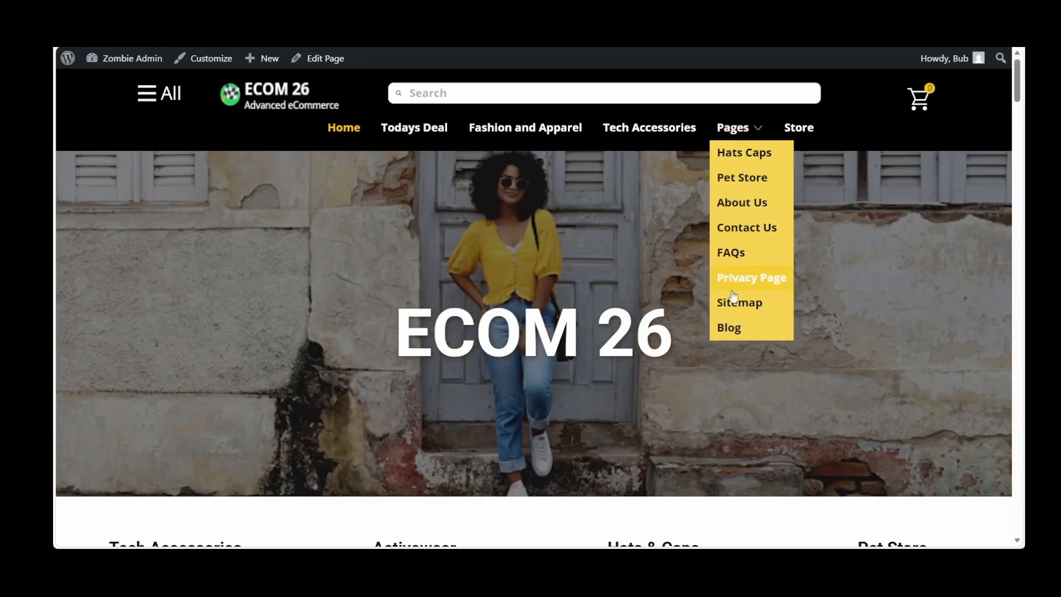
click(729, 329)
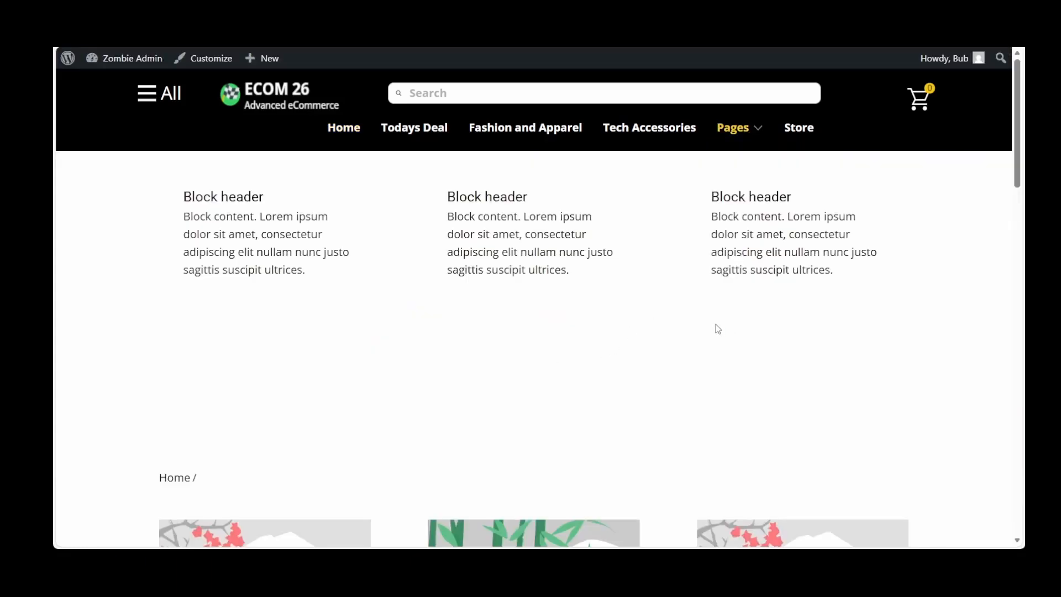
scroll(724, 329, down, 2)
scroll(721, 330, down, 8)
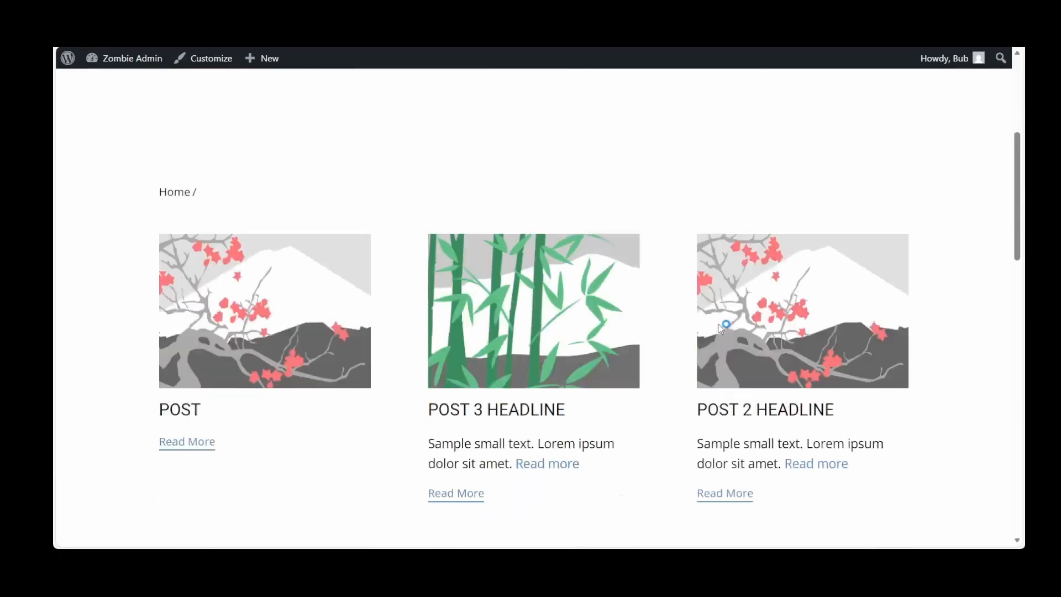
scroll(720, 324, up, 2)
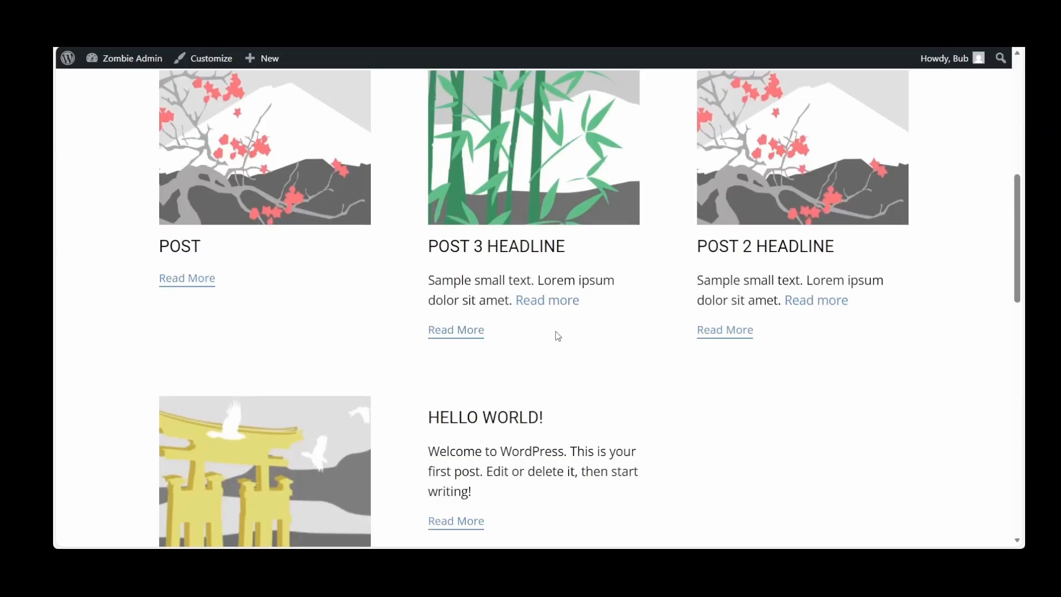
scroll(533, 298, down, 2)
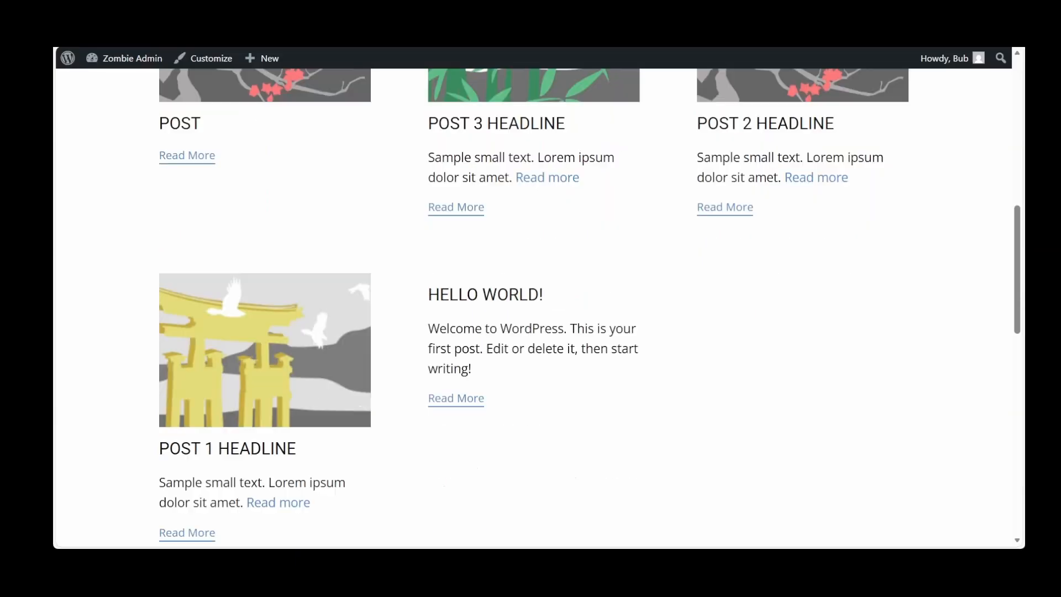
Open the full Post 3 Headline article and review its layout from the header blocks to the footer
click(454, 207)
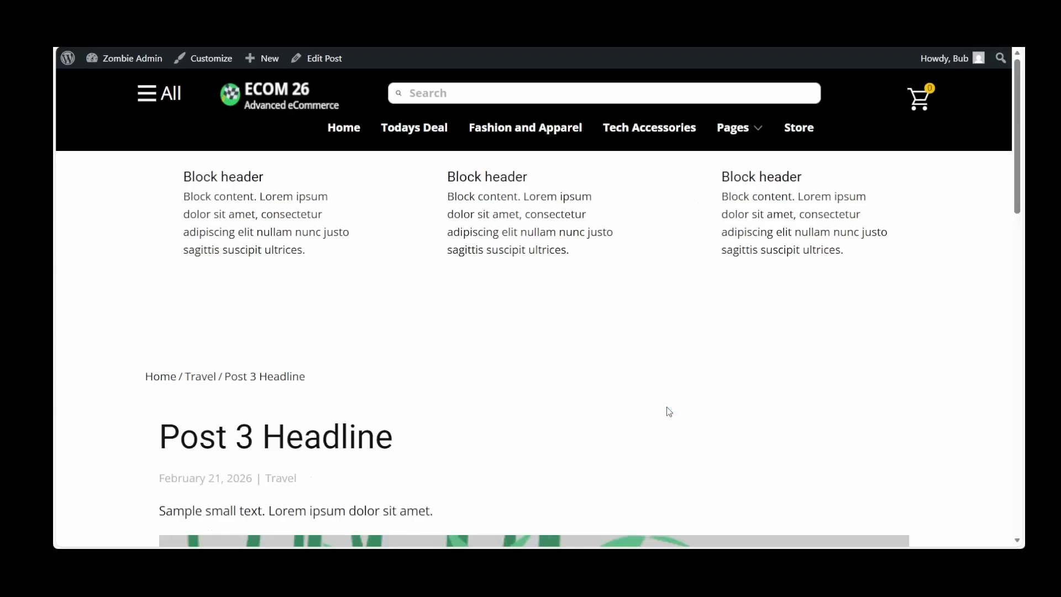
scroll(669, 412, down, 1)
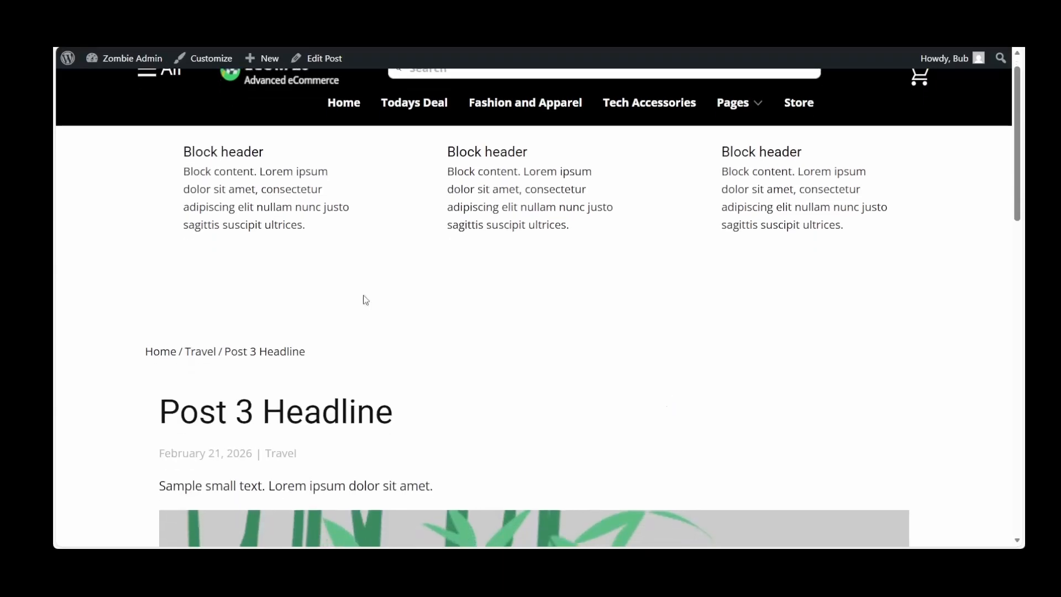
scroll(846, 276, down, 3)
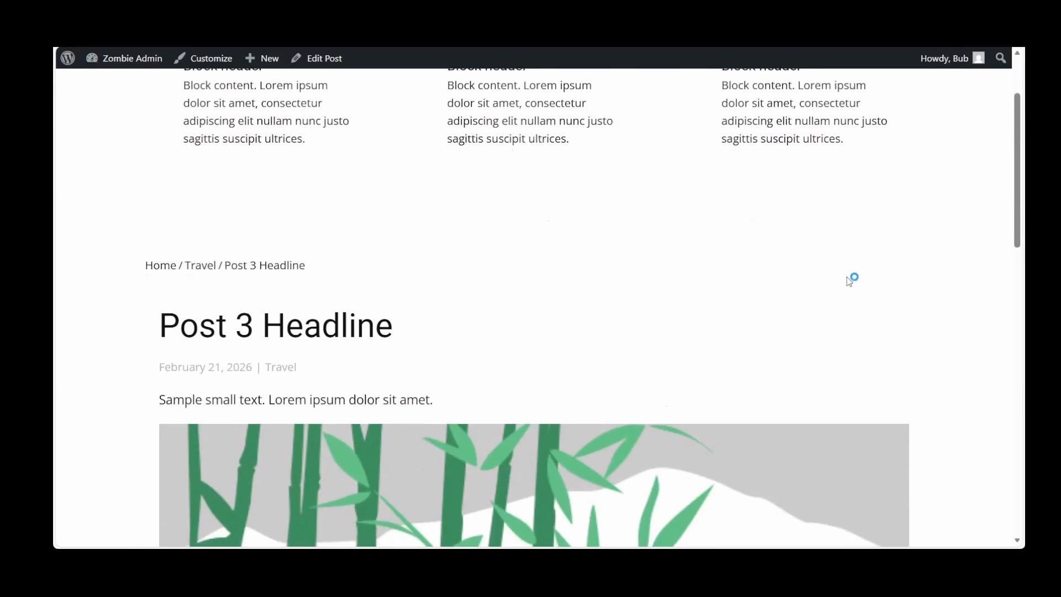
scroll(847, 277, up, 3)
scroll(846, 276, down, 4)
scroll(847, 279, down, 15)
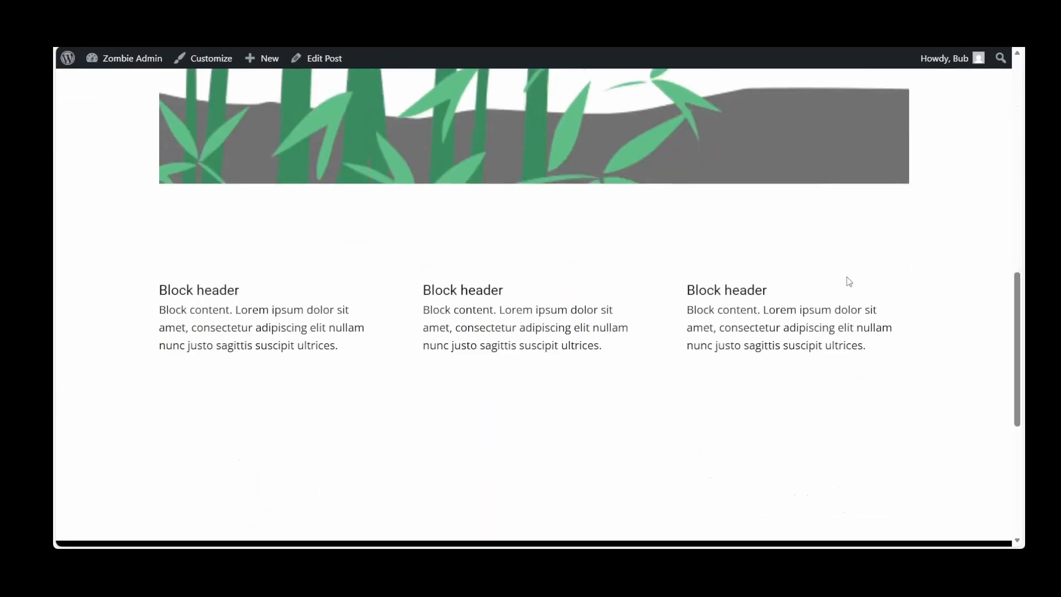
scroll(713, 329, down, 5)
scroll(713, 330, up, 10)
scroll(714, 330, up, 5)
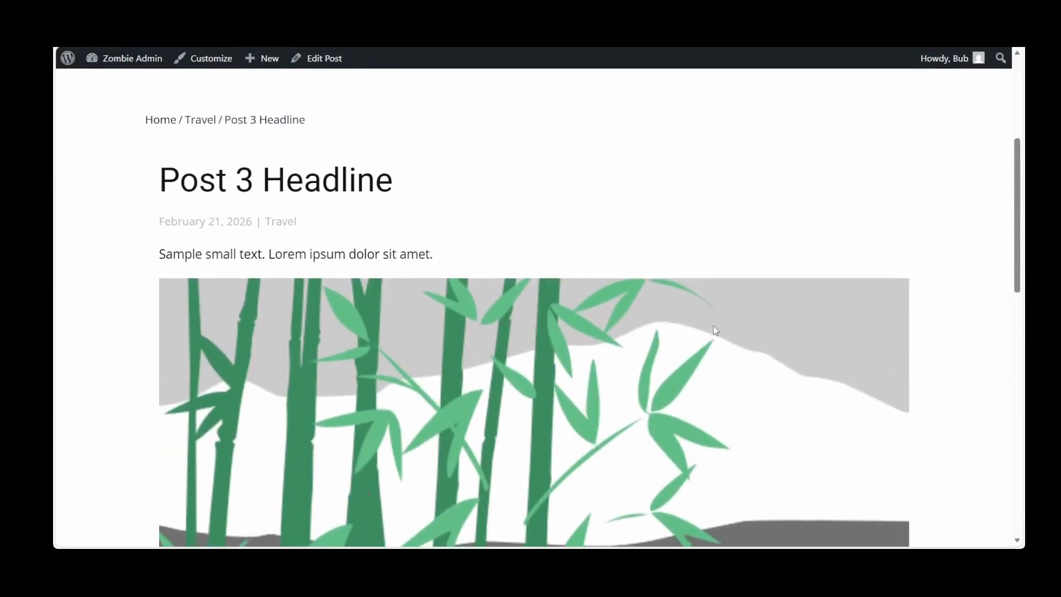
scroll(533, 299, up, 4)
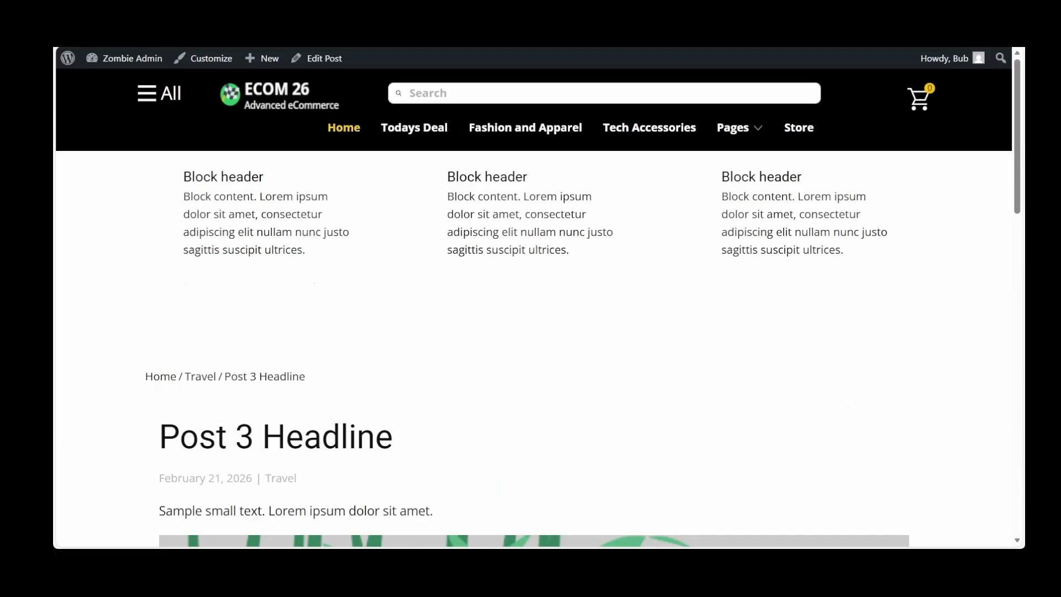
Go back to the live home page and dismiss the Get 15% Off coupon pop-up
click(340, 131)
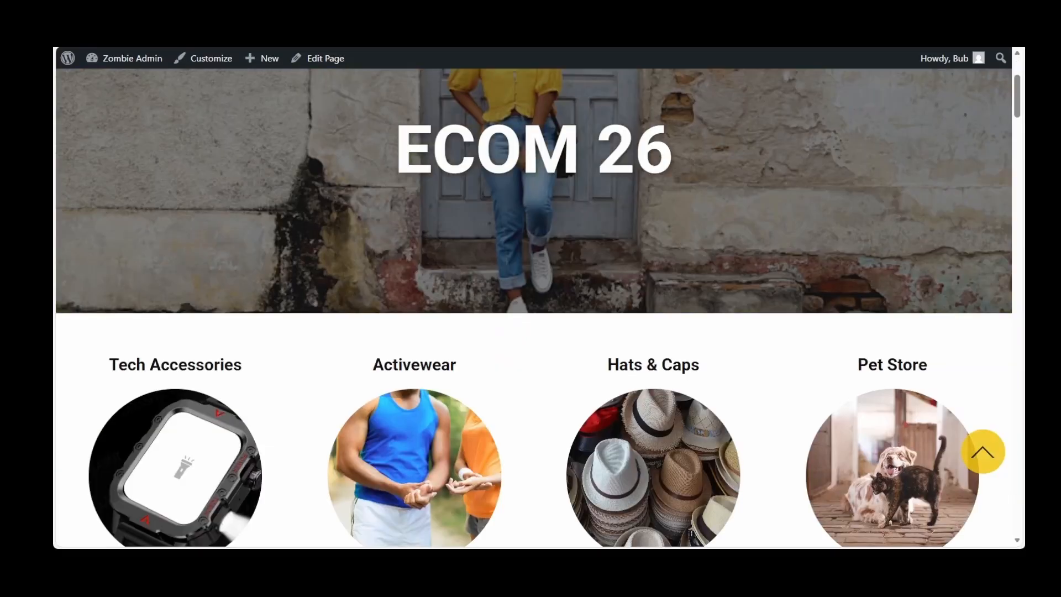
scroll(534, 310, up, 4)
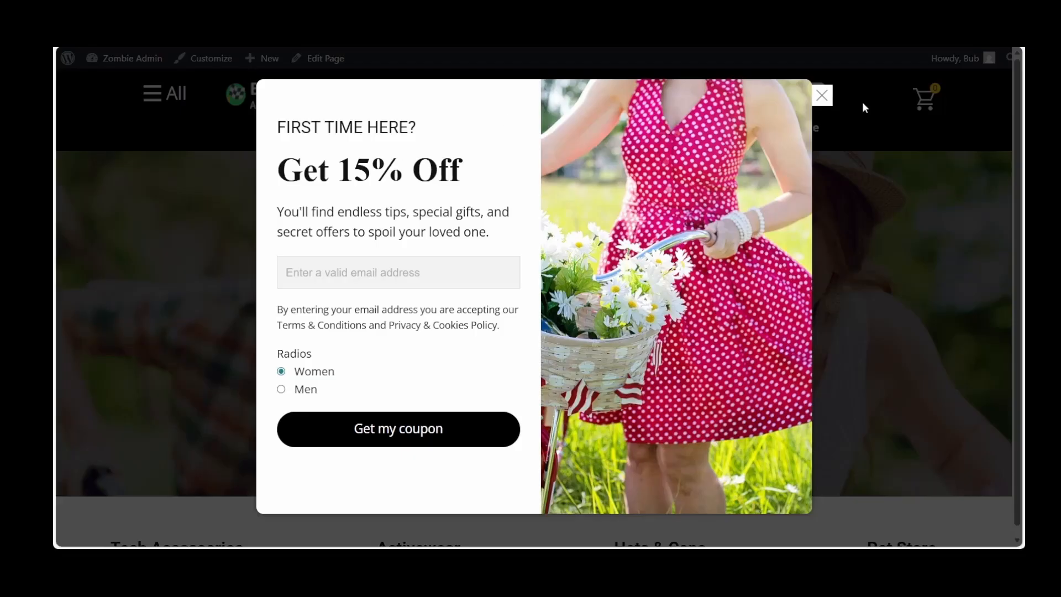
click(822, 96)
Return to the WordPress dashboard and open the Home front page from the list of pages for editing
mouse_move(114, 59)
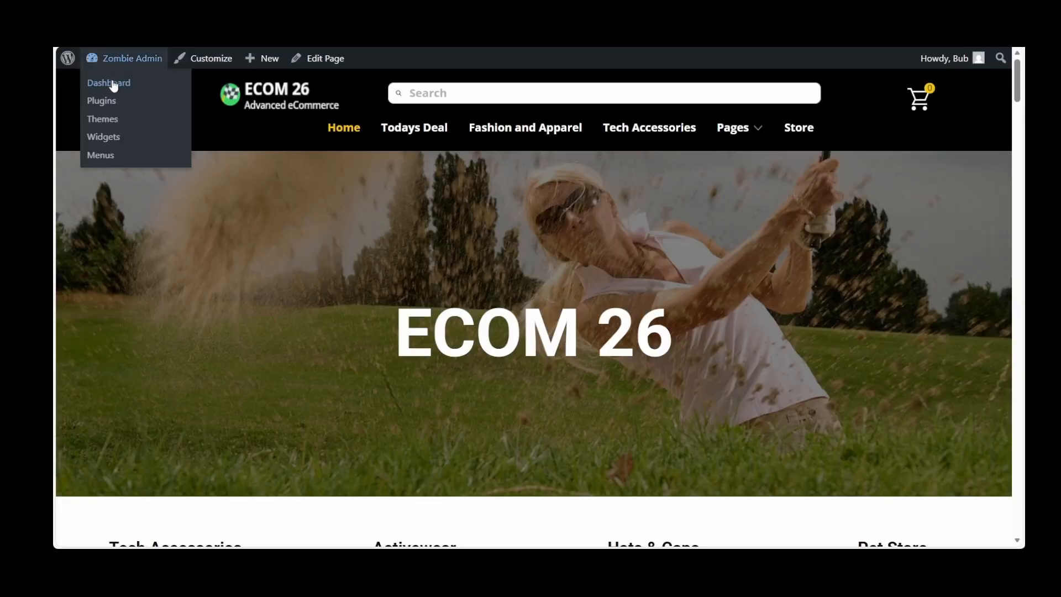
click(113, 87)
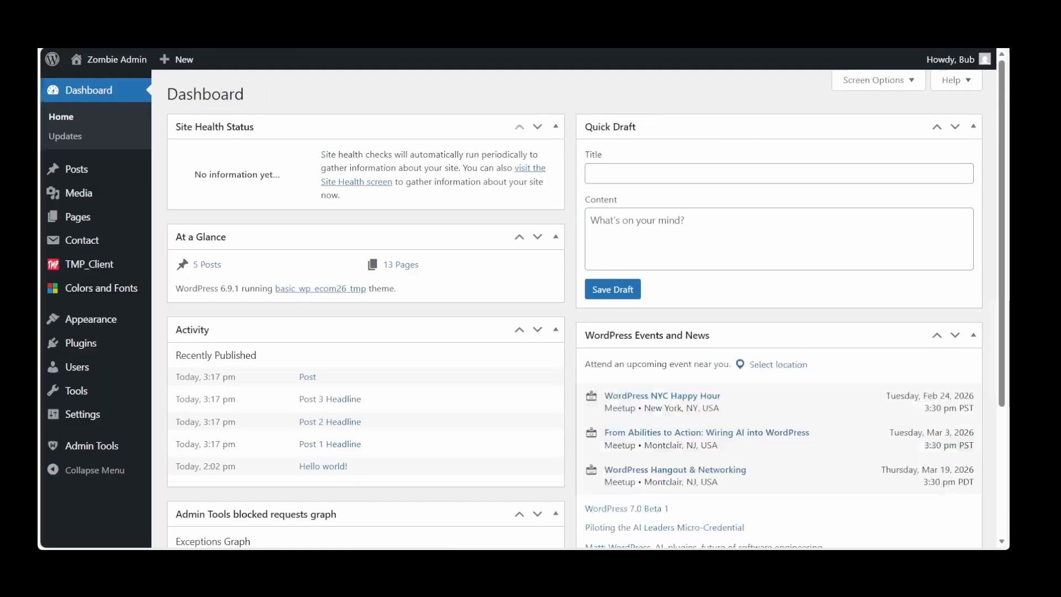
click(78, 219)
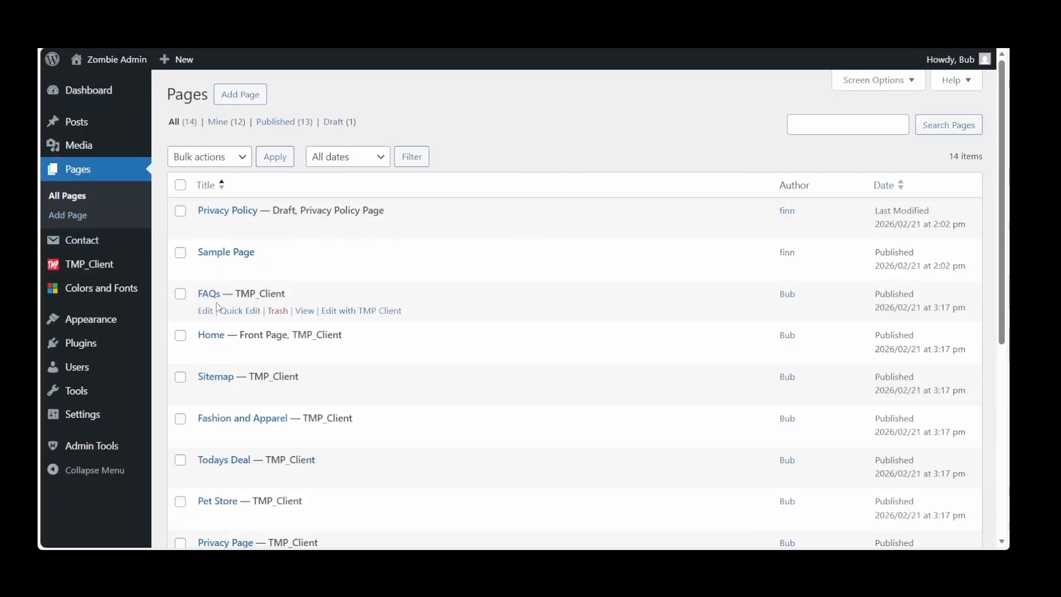
click(212, 338)
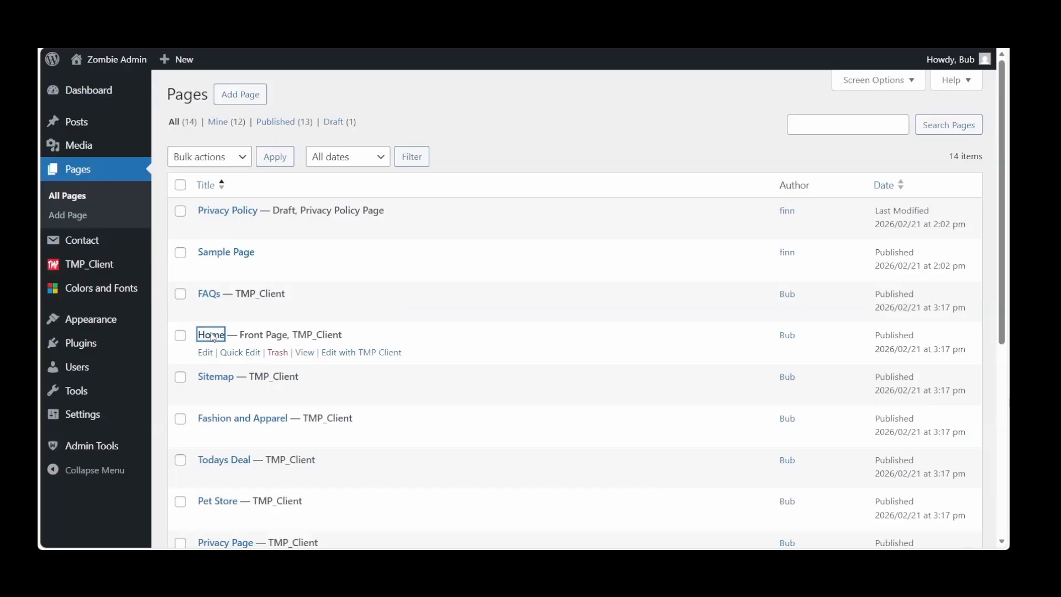
Open the Home page in the TMP Client editor, and exit back to its WordPress edit screen
click(241, 185)
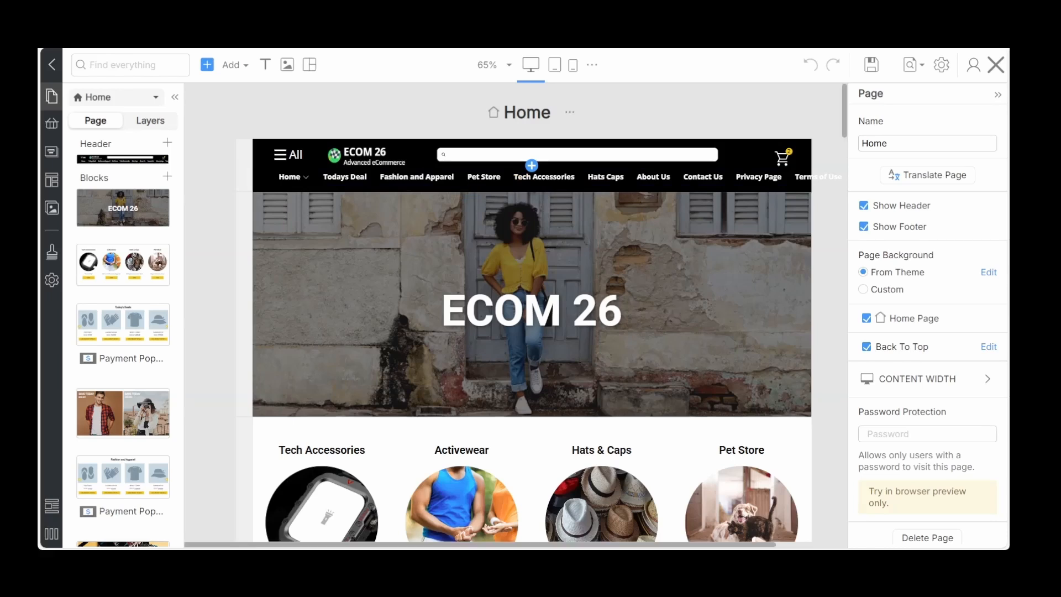
click(52, 65)
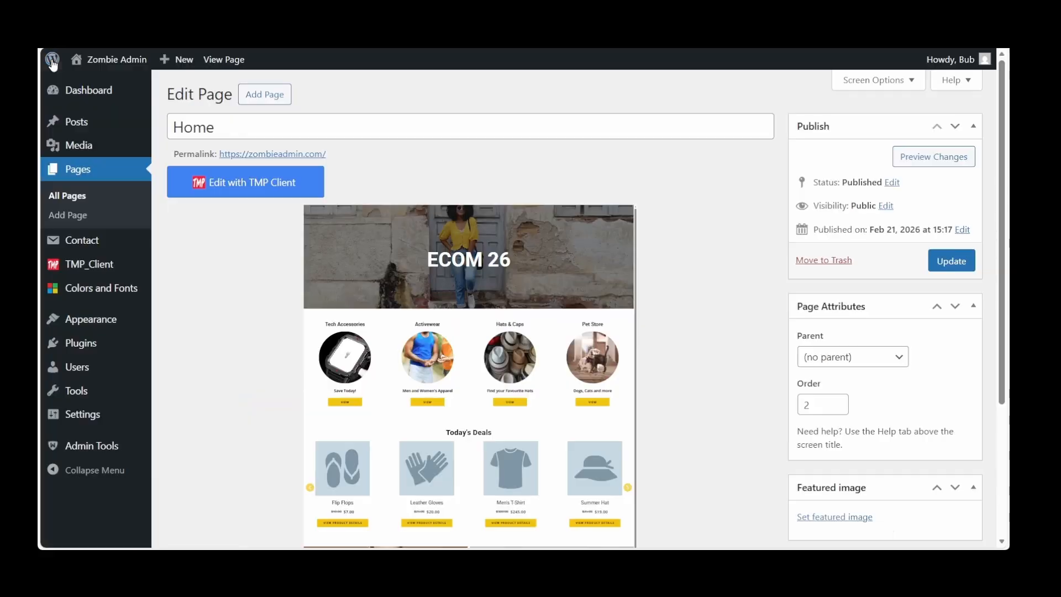
mouse_move(87, 327)
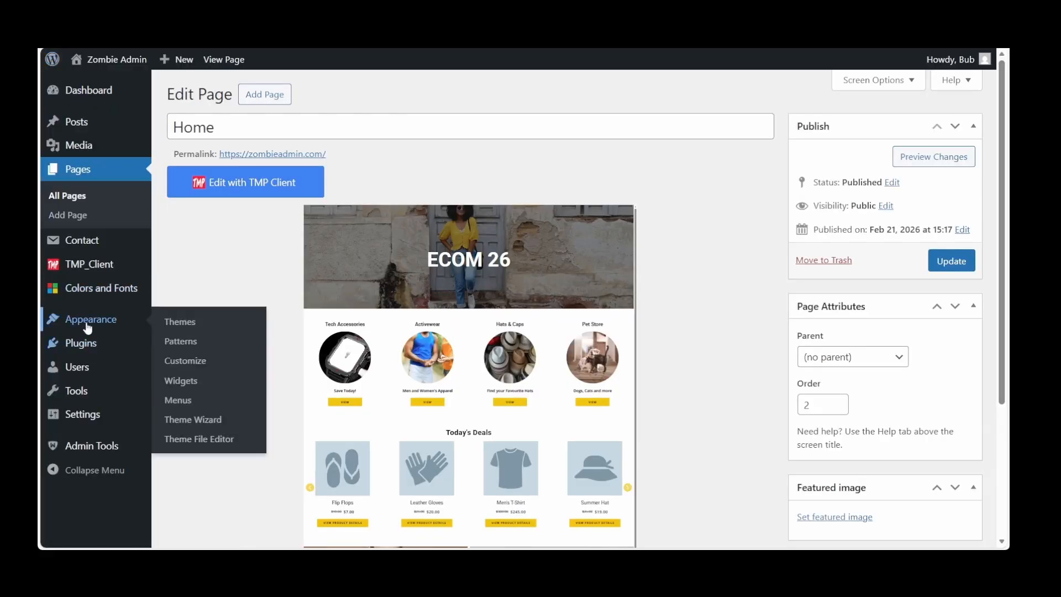
Open the site's navigation menus and review the items and sub-items of Menu 2 (Home)
click(175, 403)
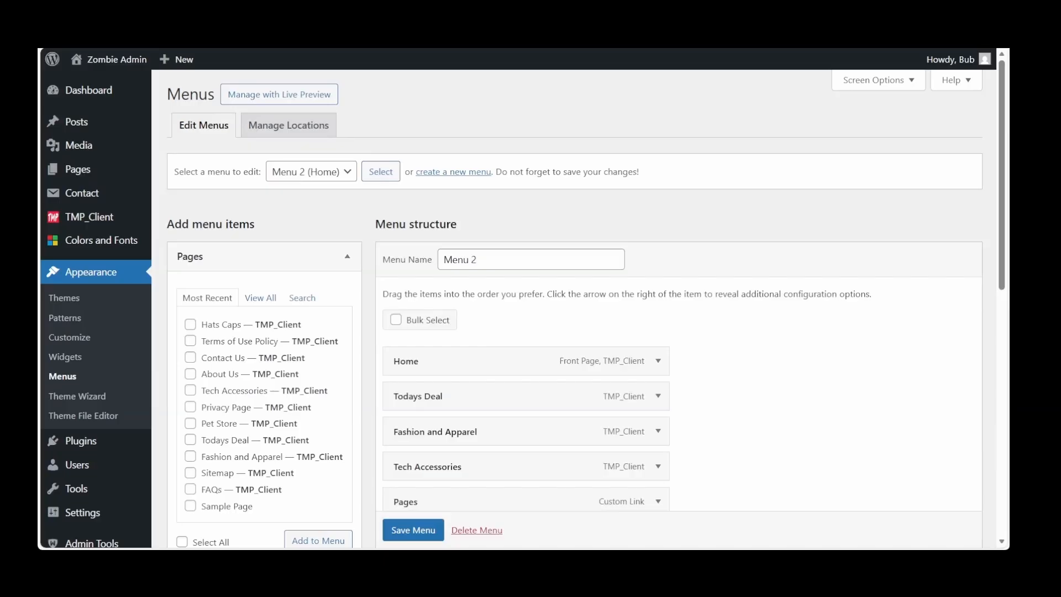
scroll(346, 216, down, 2)
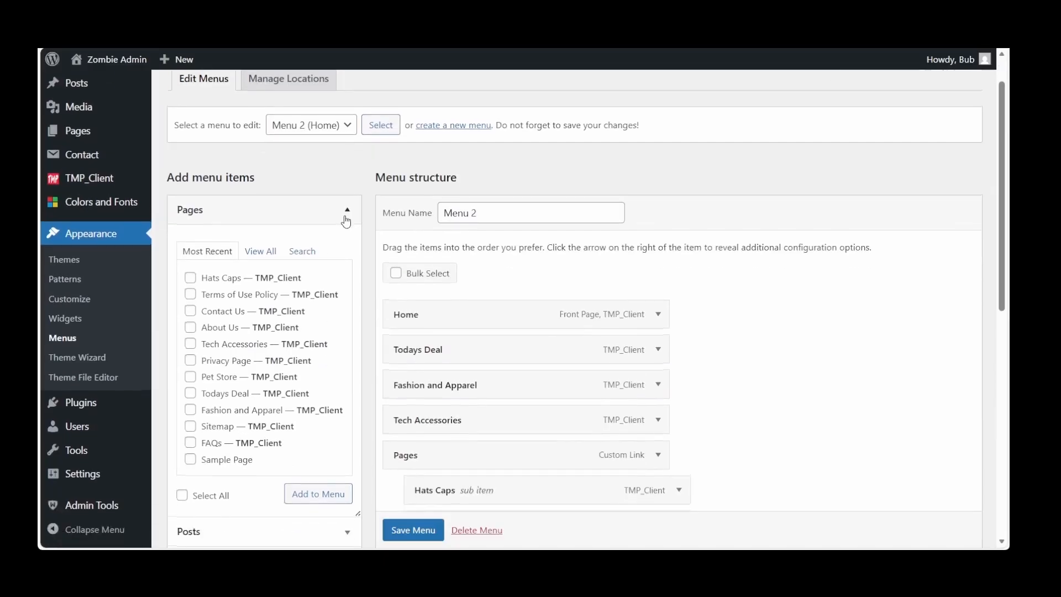
scroll(585, 310, down, 5)
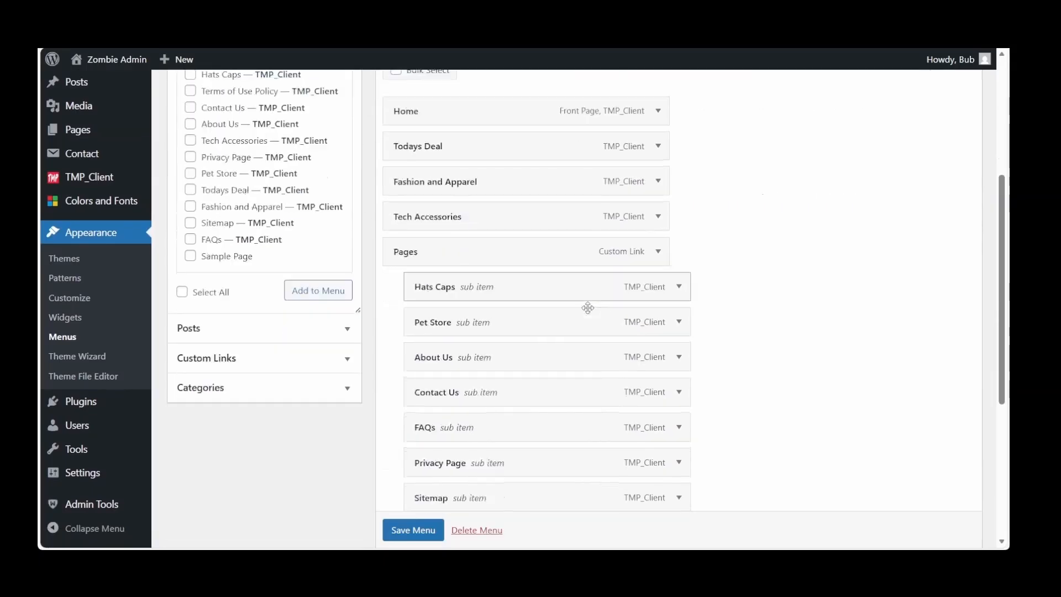
scroll(587, 307, down, 2)
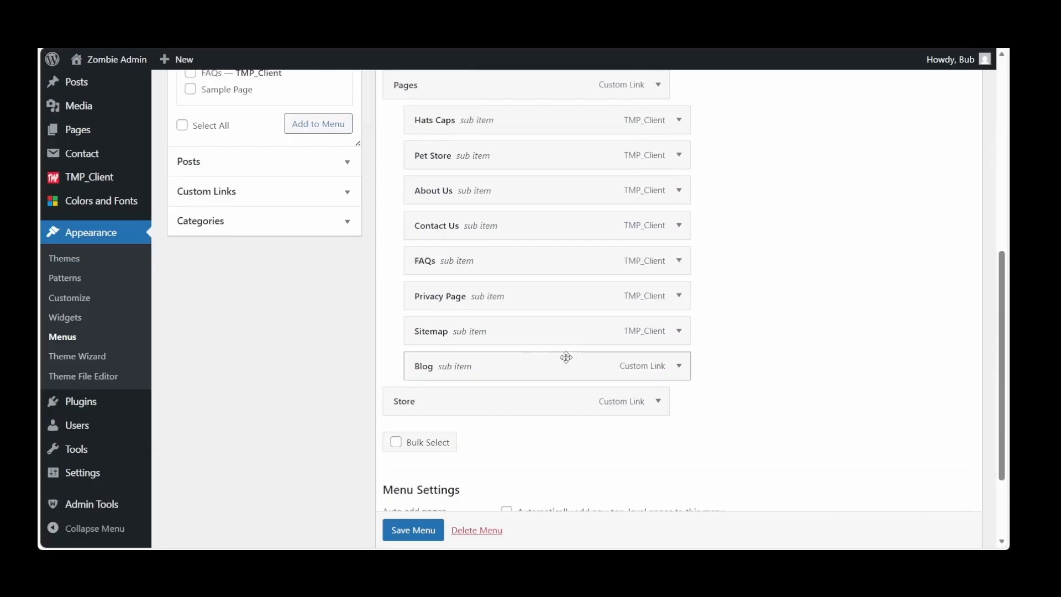
scroll(538, 357, down, 1)
scroll(536, 356, up, 1)
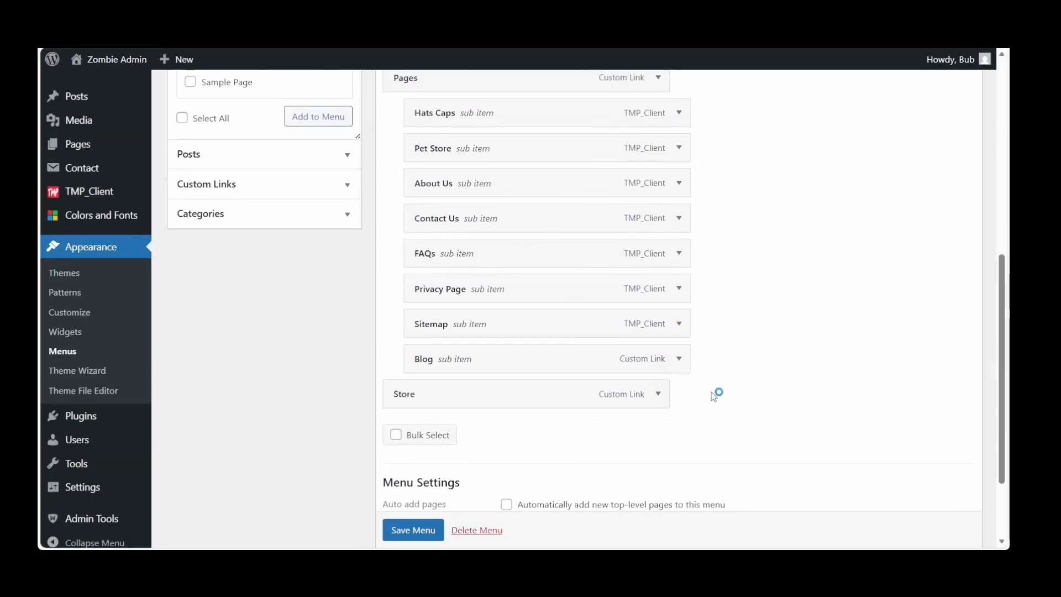
scroll(313, 385, up, 8)
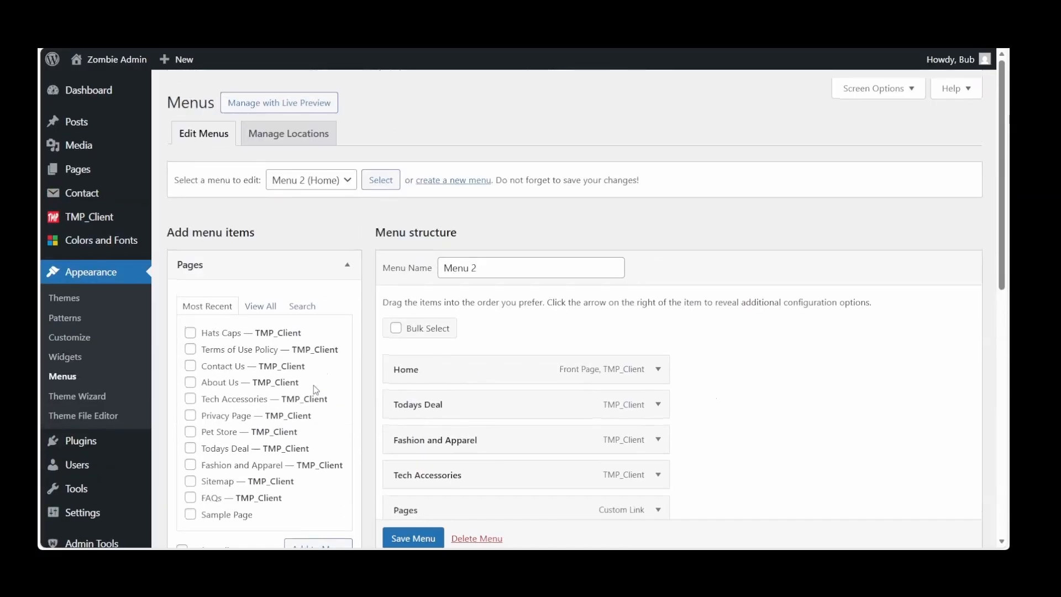
Switch to Menu 1 (All) and review its items and display location settings
click(344, 172)
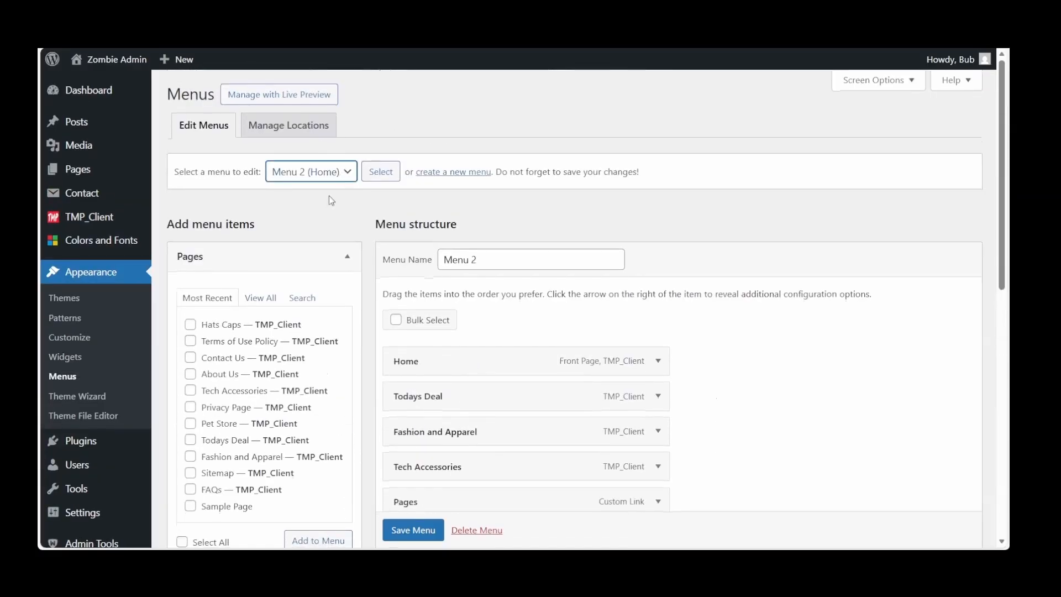
click(326, 195)
click(380, 176)
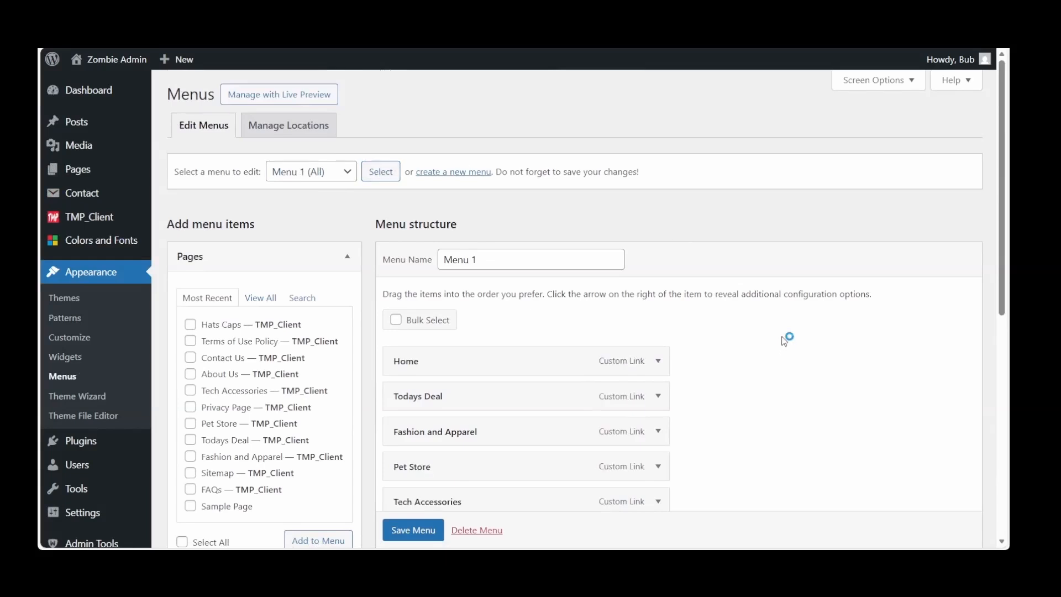
scroll(785, 341, down, 2)
scroll(785, 340, down, 5)
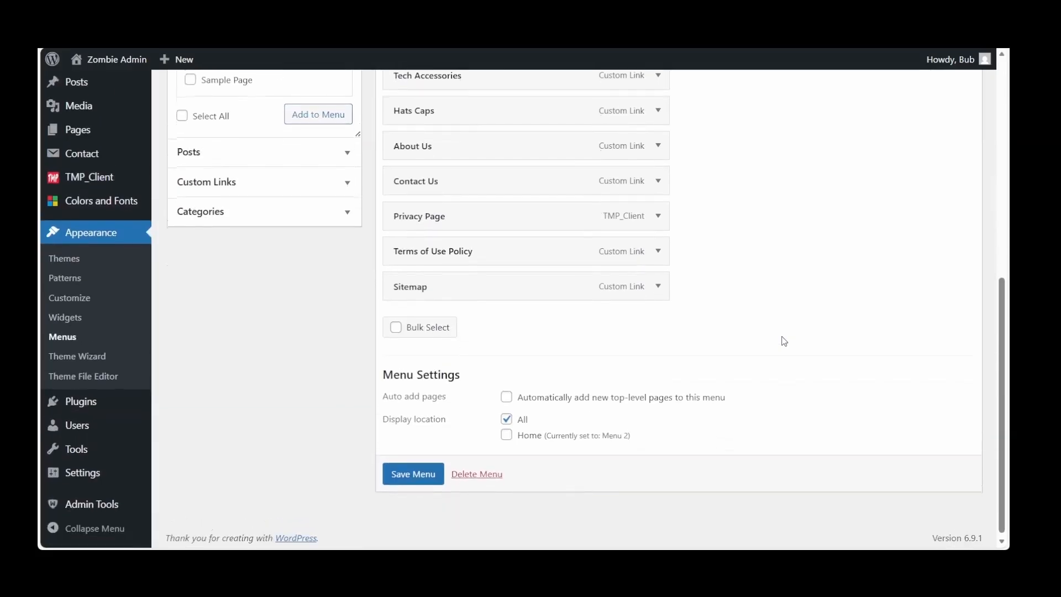
scroll(785, 341, up, 4)
scroll(784, 341, down, 4)
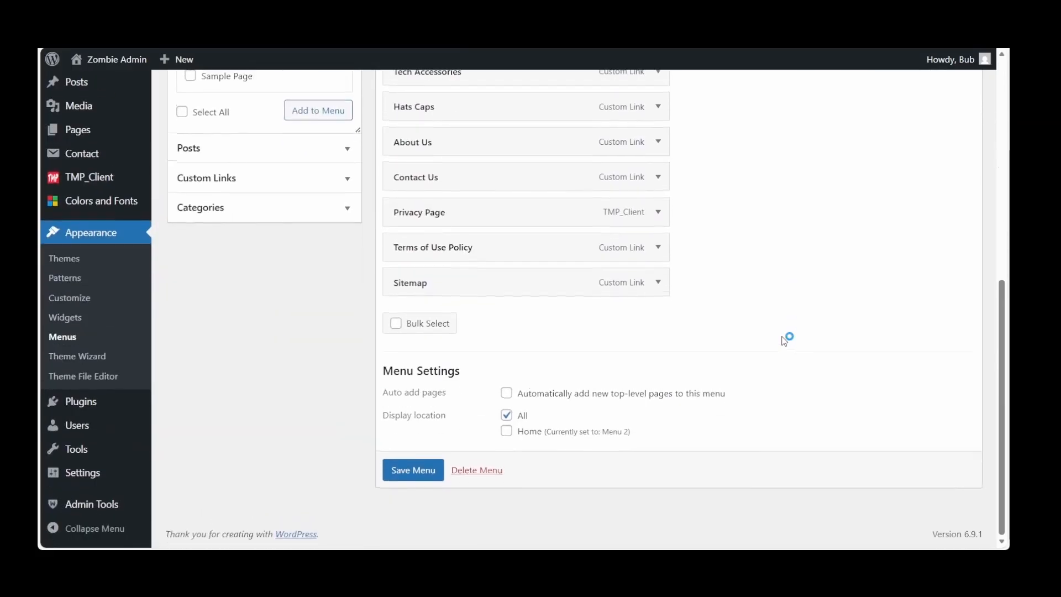
Enable bulk selection for Menu 1 and permanently delete the whole menu
click(431, 327)
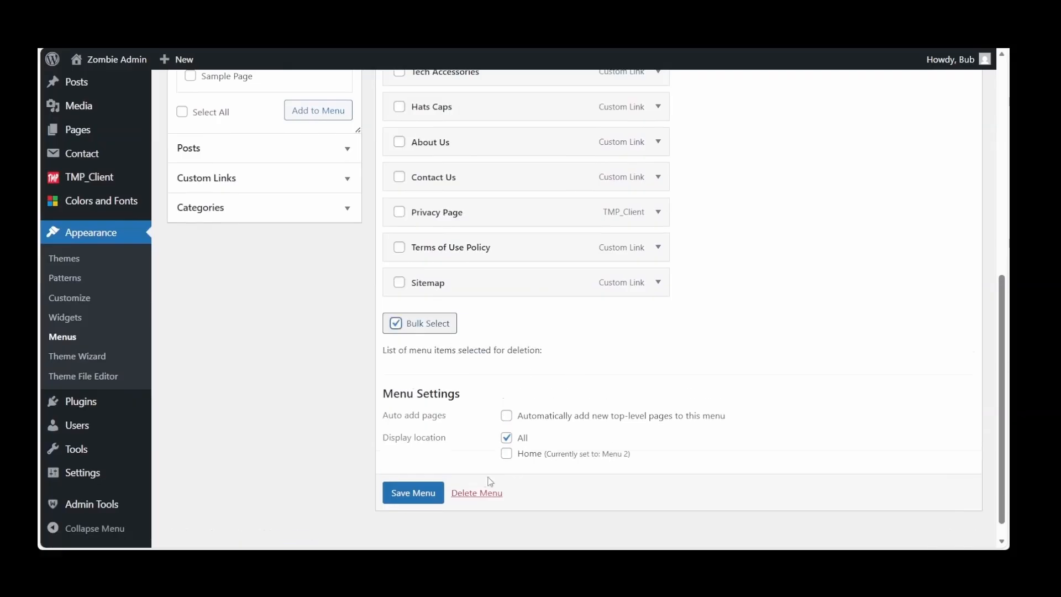
click(476, 493)
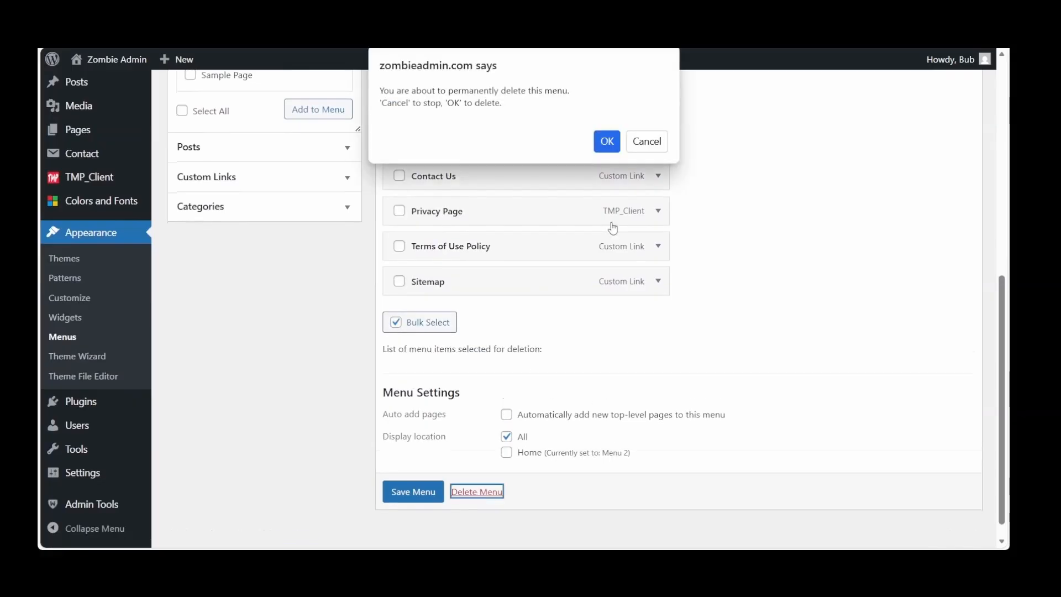
click(603, 142)
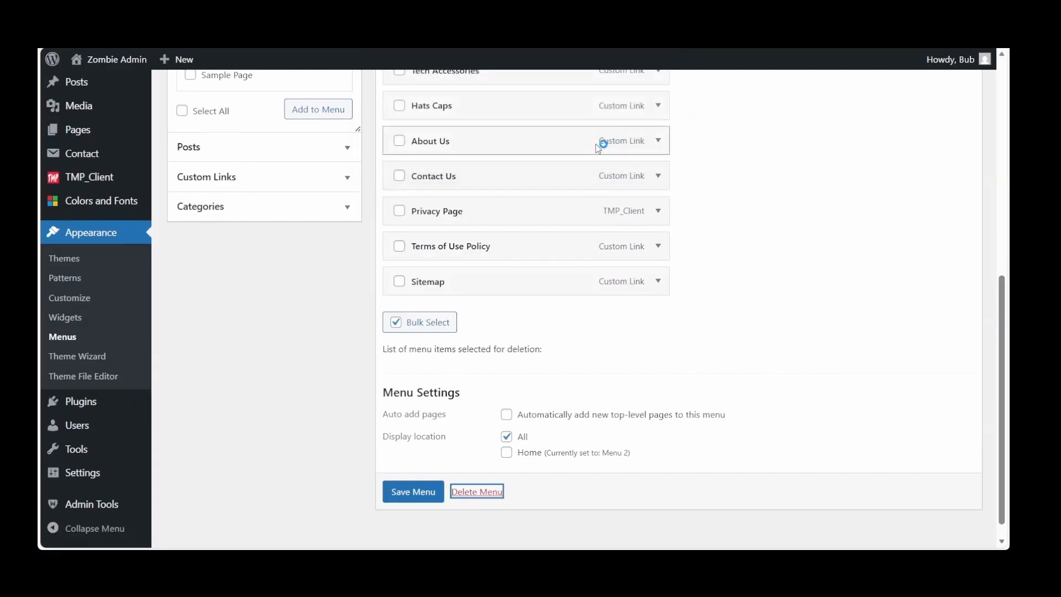
click(306, 216)
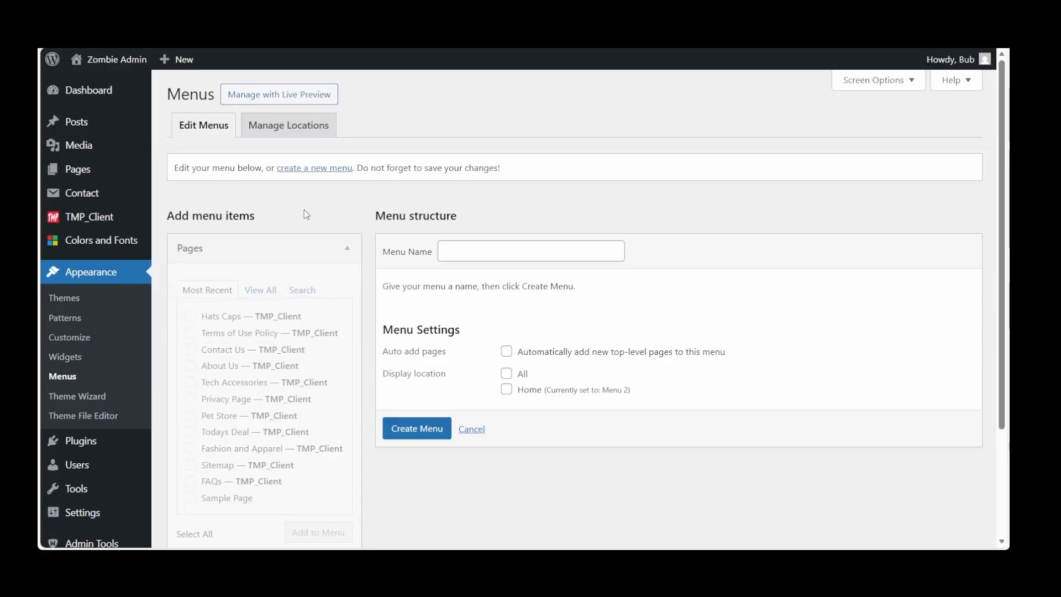
Create a new menu named "Menu sidebar all" and assign it to the All display location
click(471, 250)
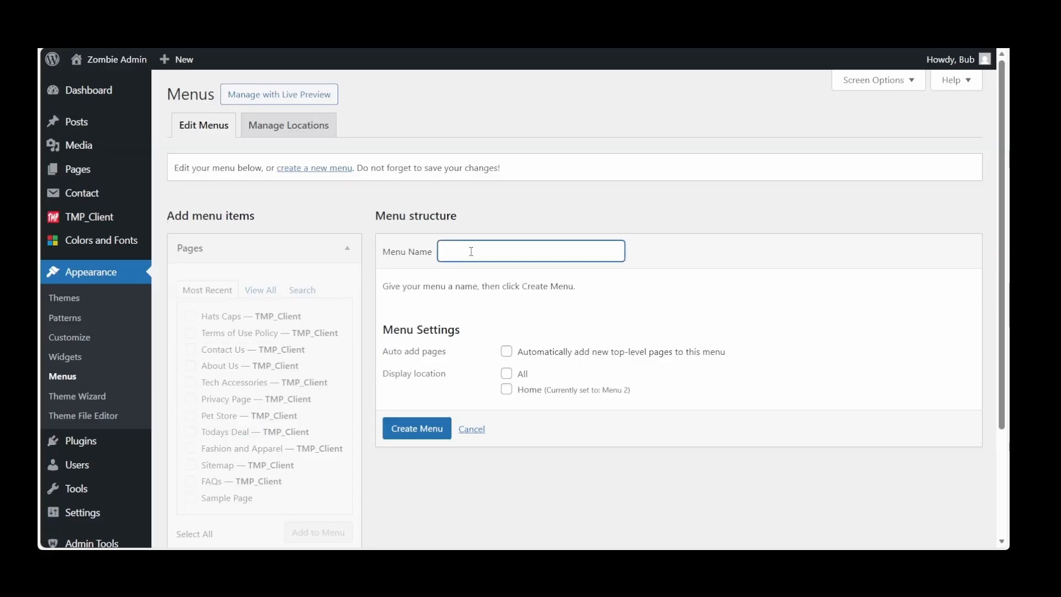
click(489, 302)
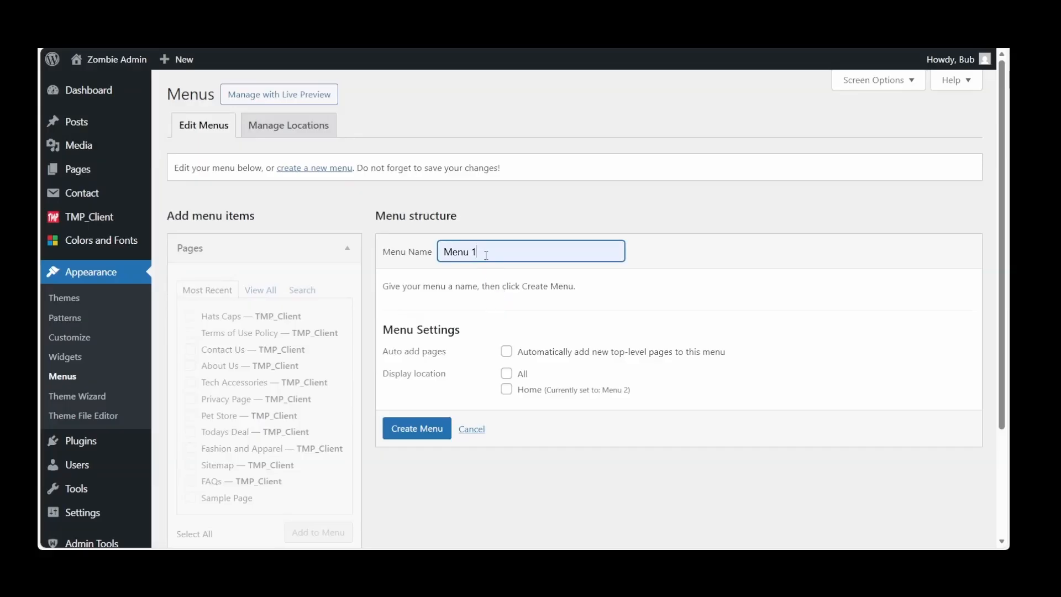
key(BackSpace)
text(sidebar)
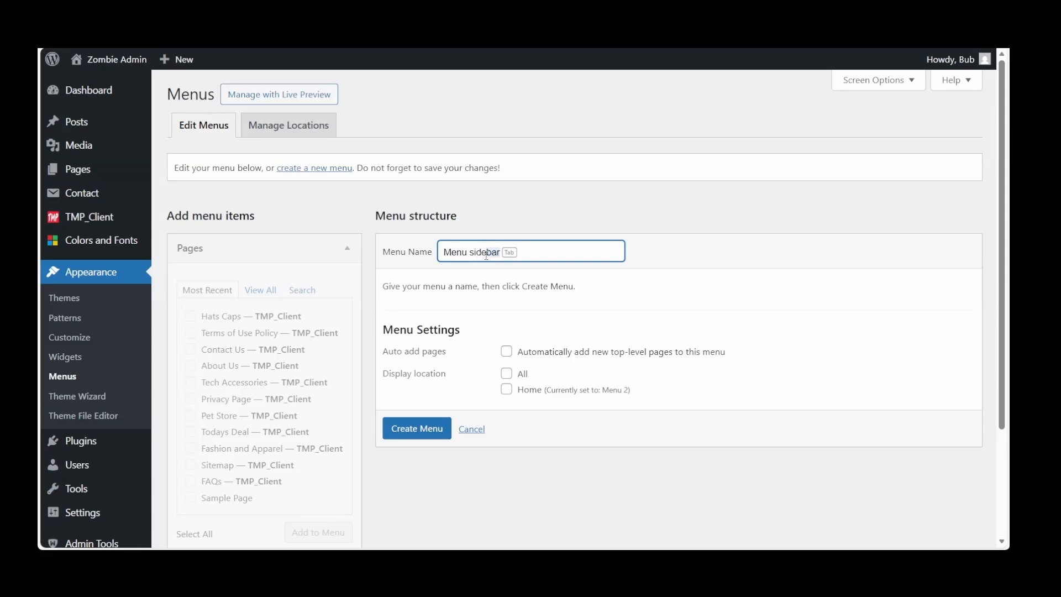
key(Tab)
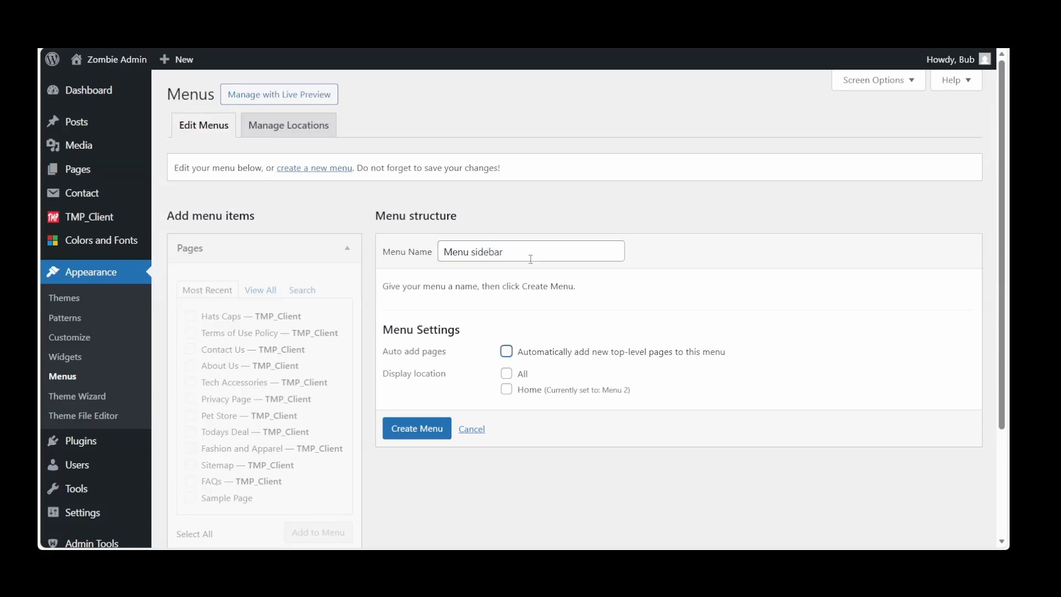
click(528, 256)
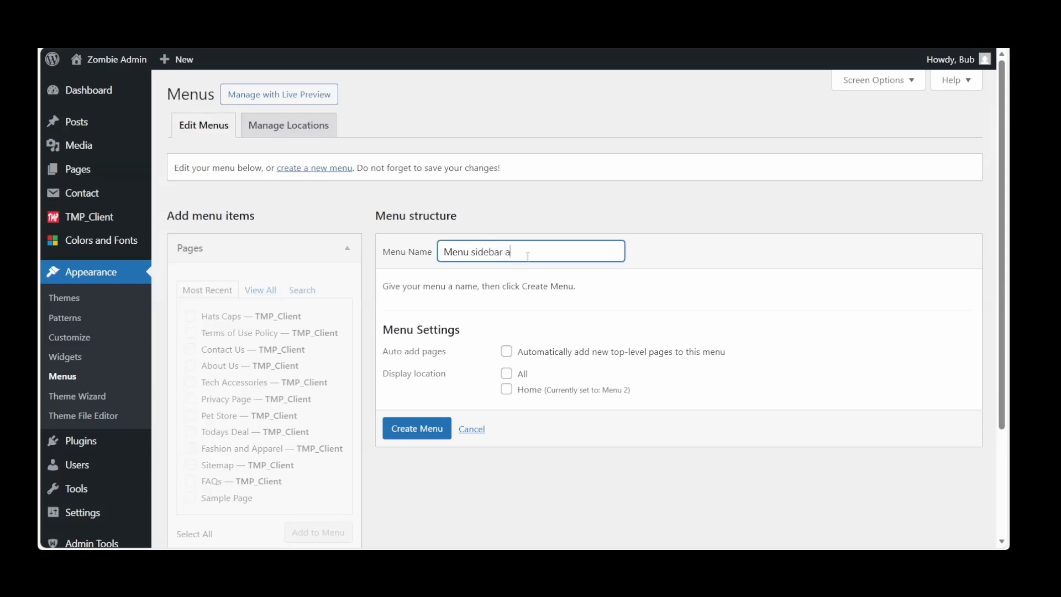
click(506, 374)
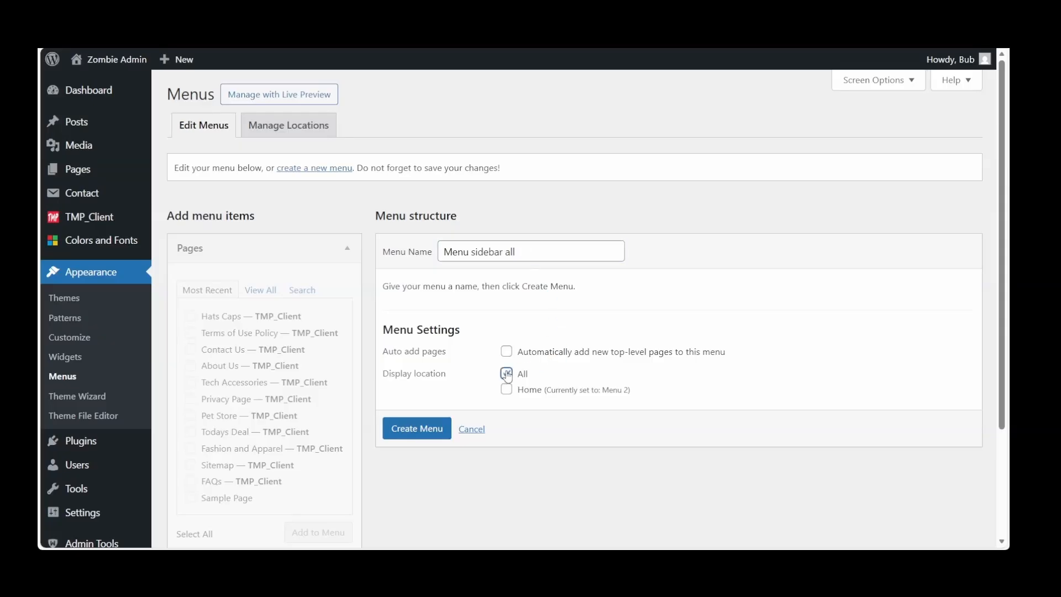
click(414, 434)
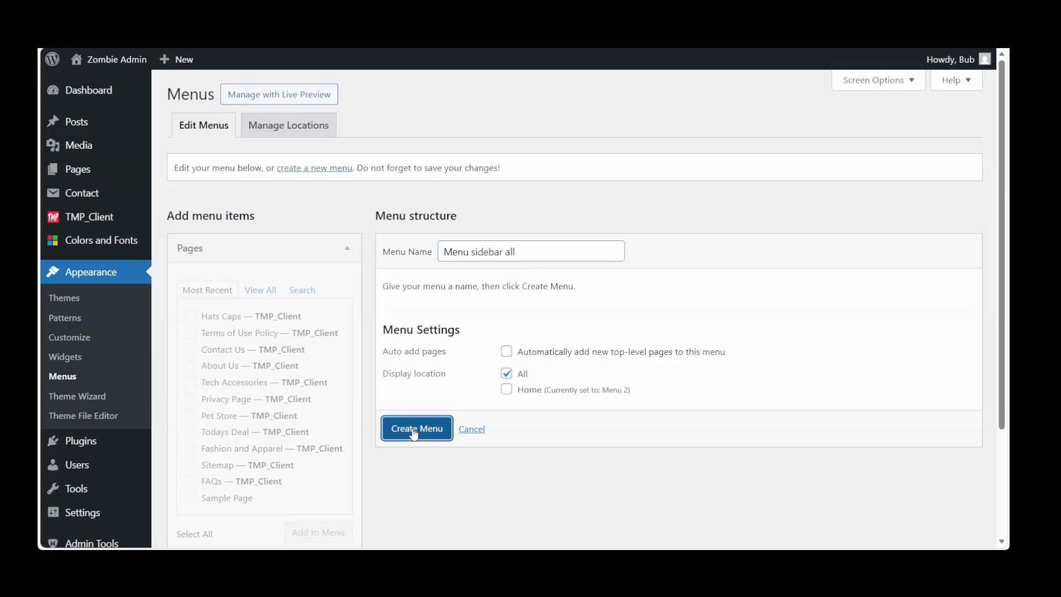
Add the FAQs, Sitemap, Privacy Page, About Us, Contact Us and Terms of Use Policy pages to the new menu
scroll(416, 434, down, 2)
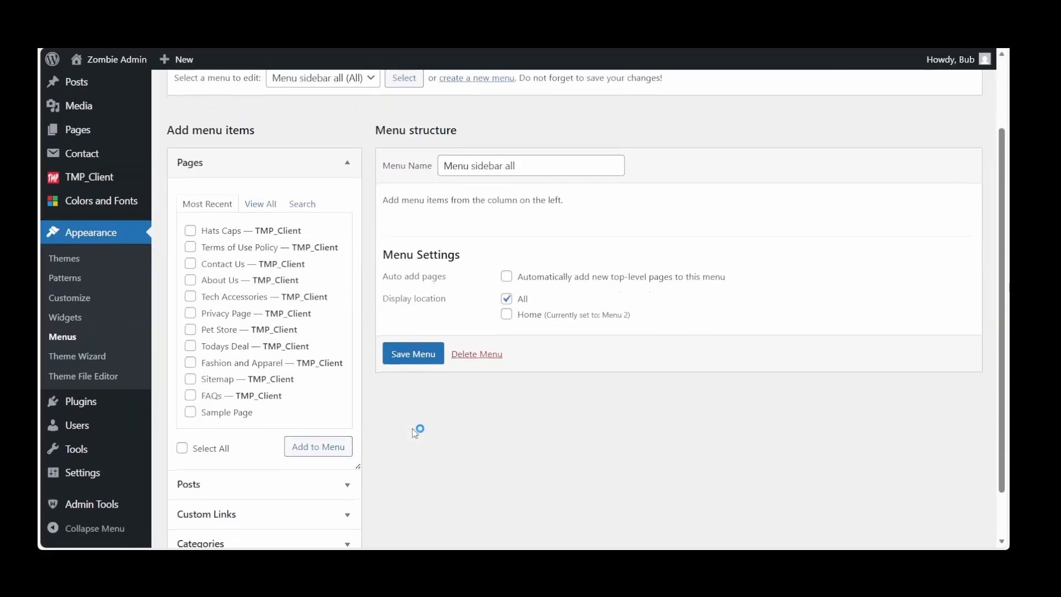
click(257, 209)
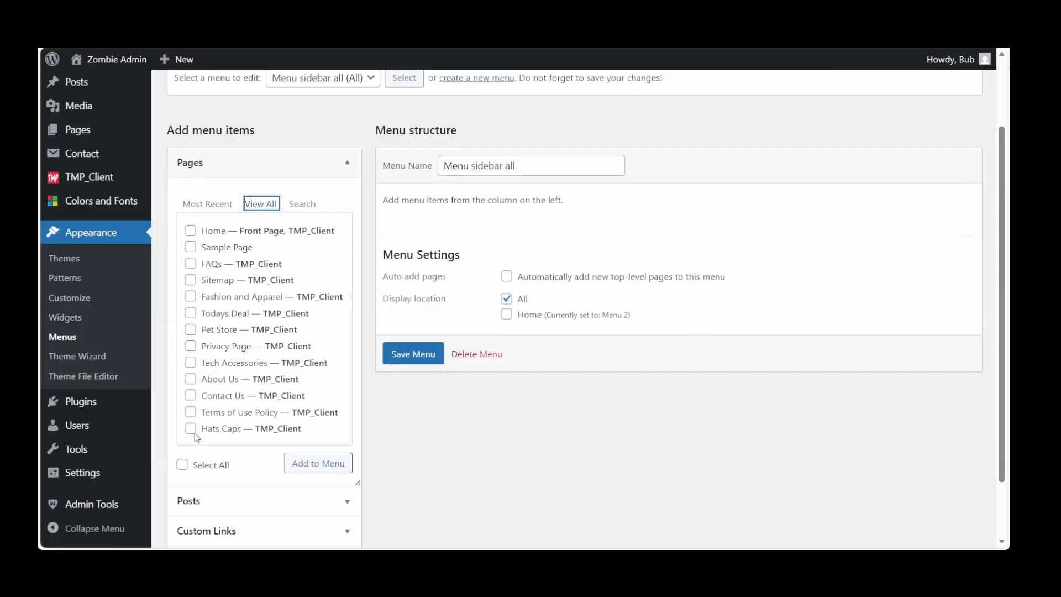
click(190, 414)
click(190, 396)
click(191, 380)
click(192, 345)
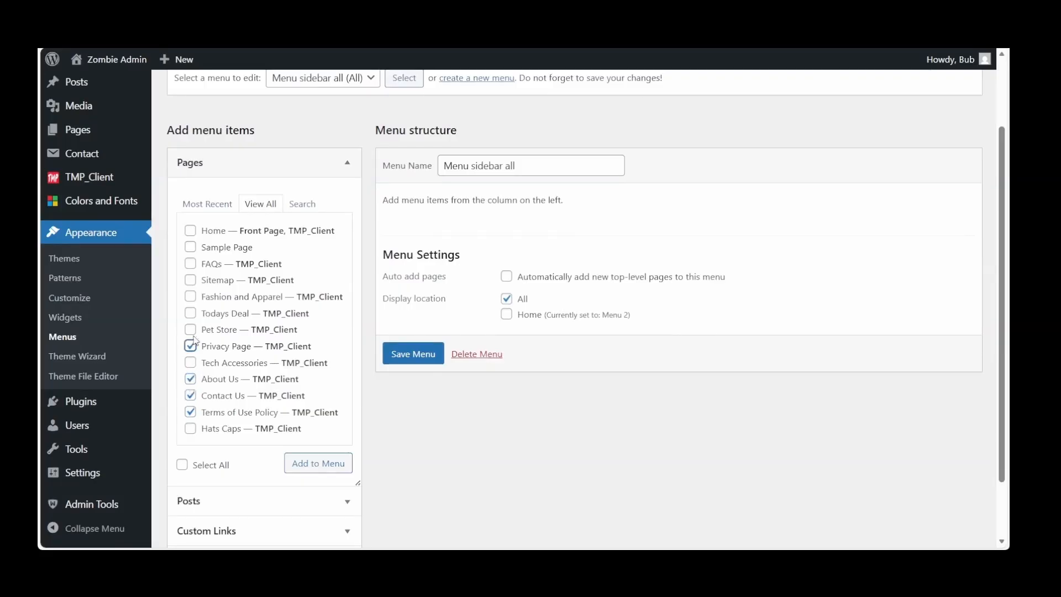
click(192, 282)
click(191, 264)
click(315, 467)
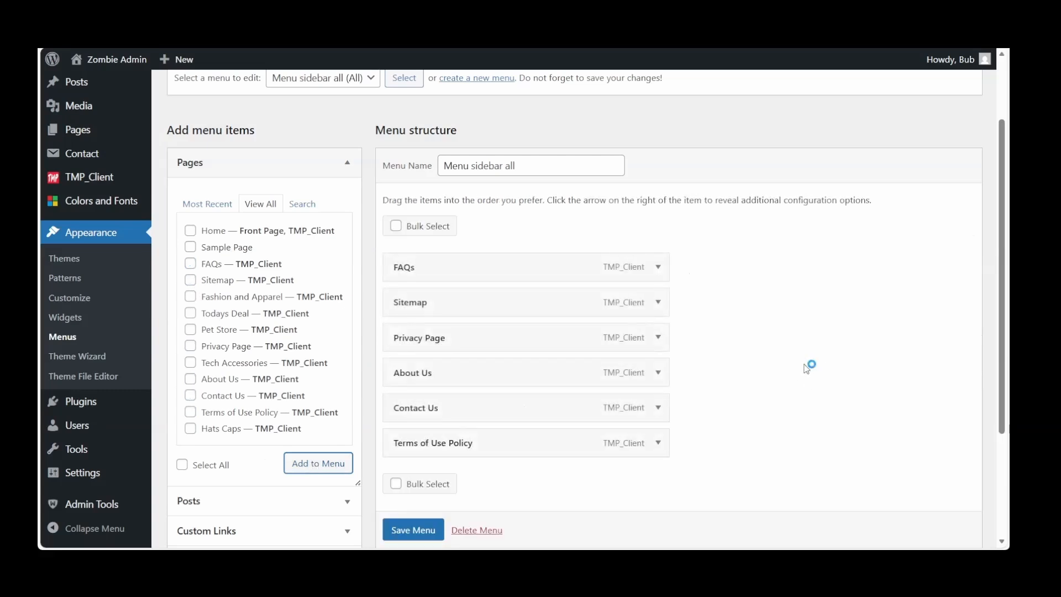
Move Contact Us above FAQs in the menu structure and add the Home front page as the first item
scroll(807, 369, down, 1)
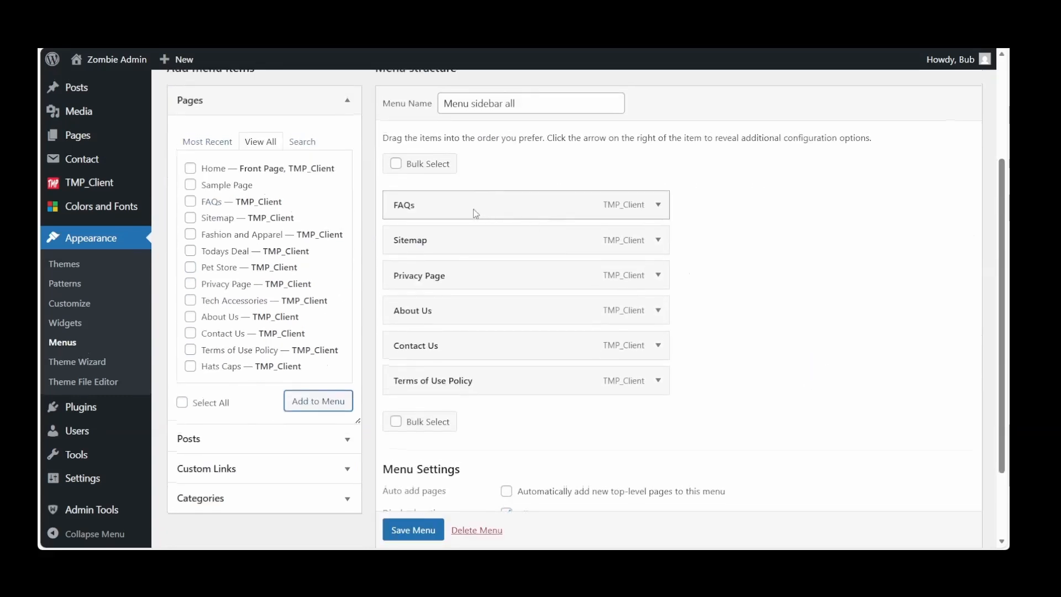
drag(474, 349, 471, 206)
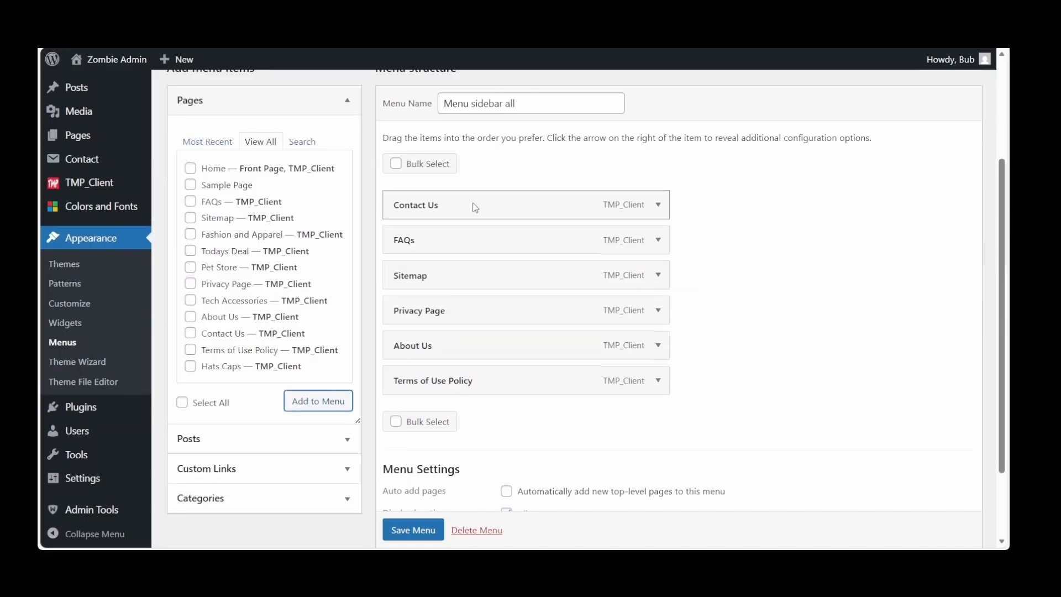
click(189, 166)
click(313, 401)
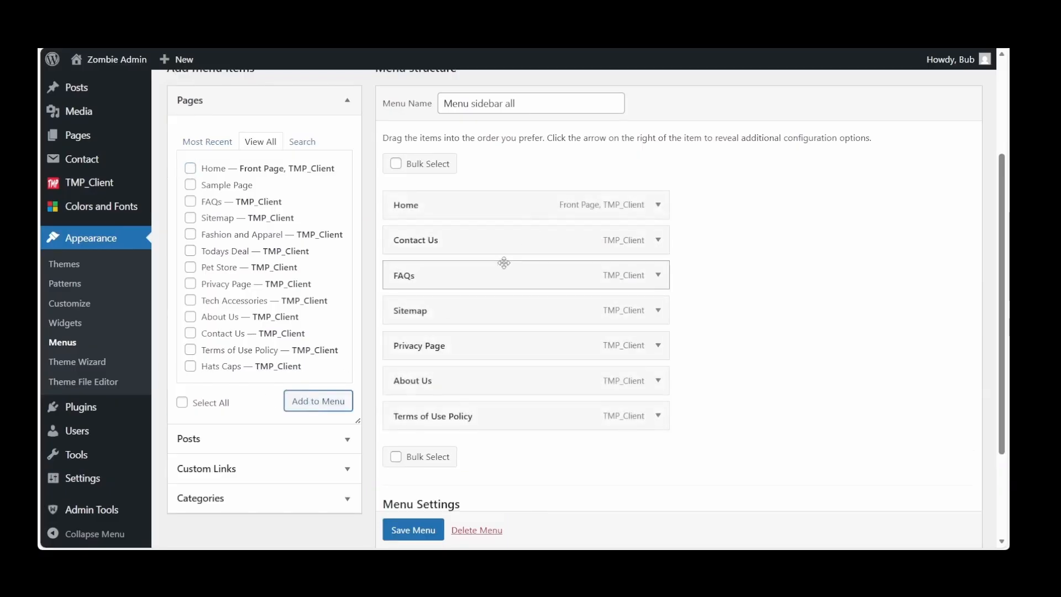
Reorder Contact Us to just below Sitemap and About Us to just below Home, and save the menu
drag(492, 244, 511, 300)
drag(479, 391, 472, 241)
scroll(569, 407, down, 3)
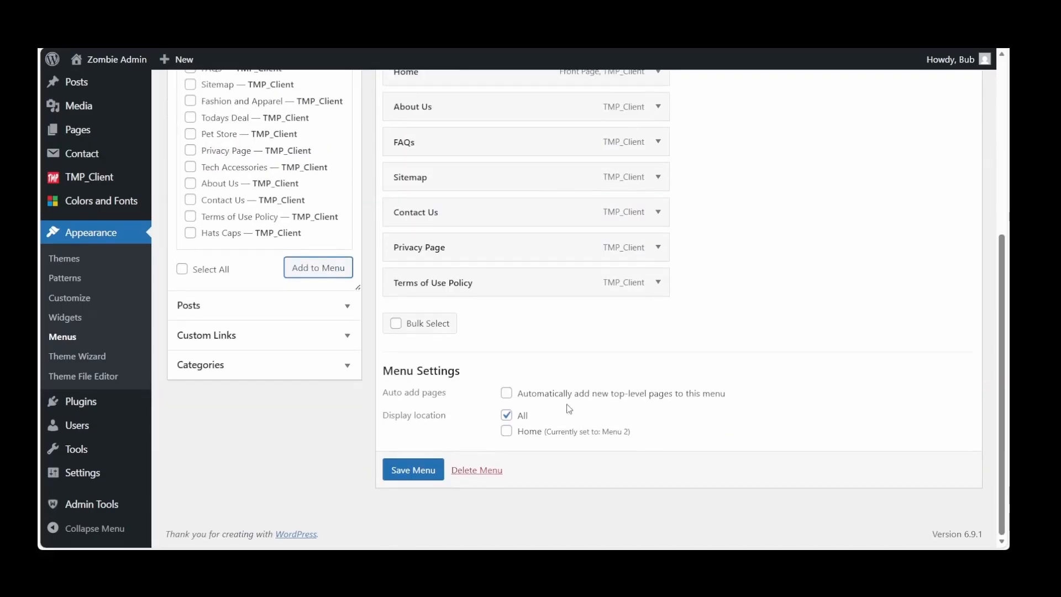
click(421, 470)
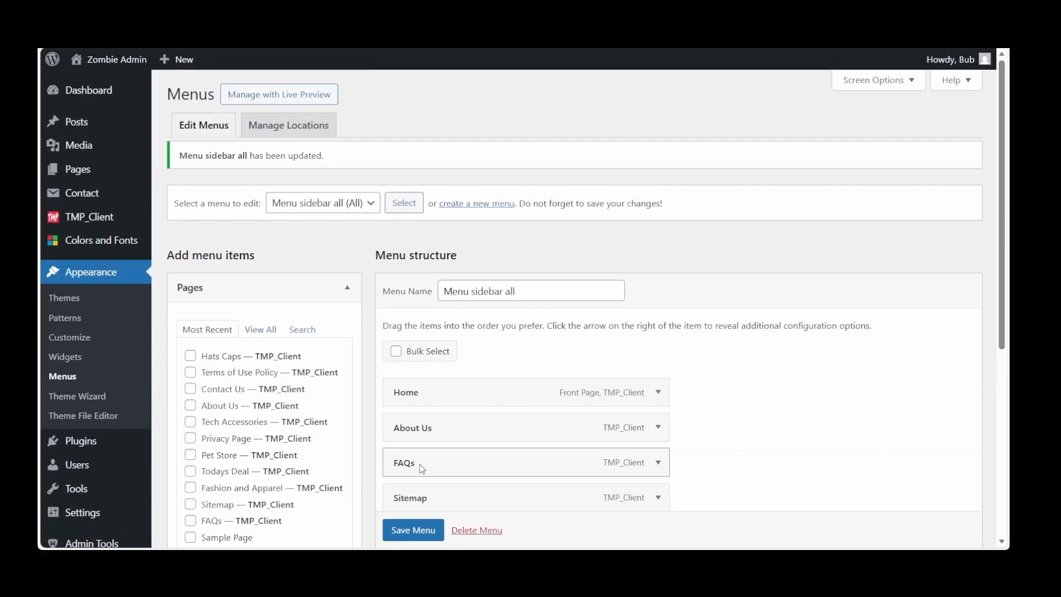
Visit the live site from the dashboard, check the All sidebar menu, and open the Privacy Page from it
mouse_move(80, 94)
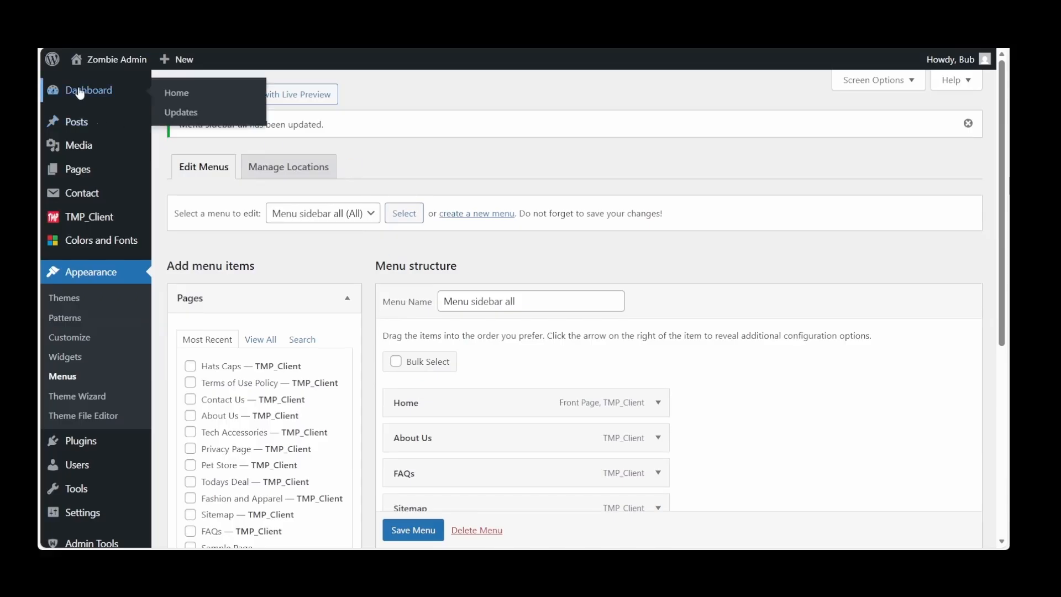
click(78, 89)
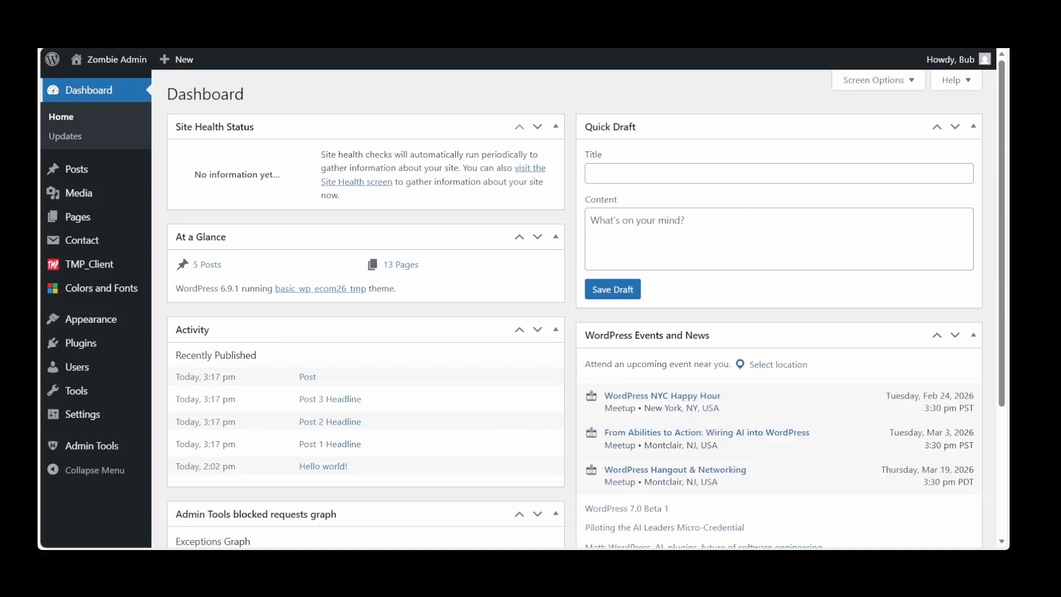
mouse_move(111, 59)
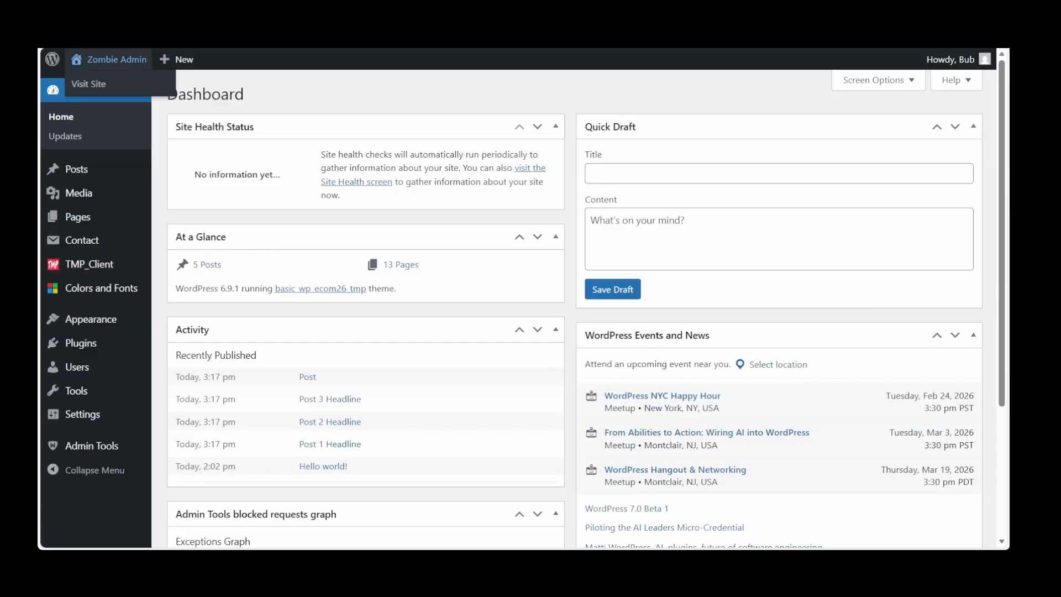
click(94, 85)
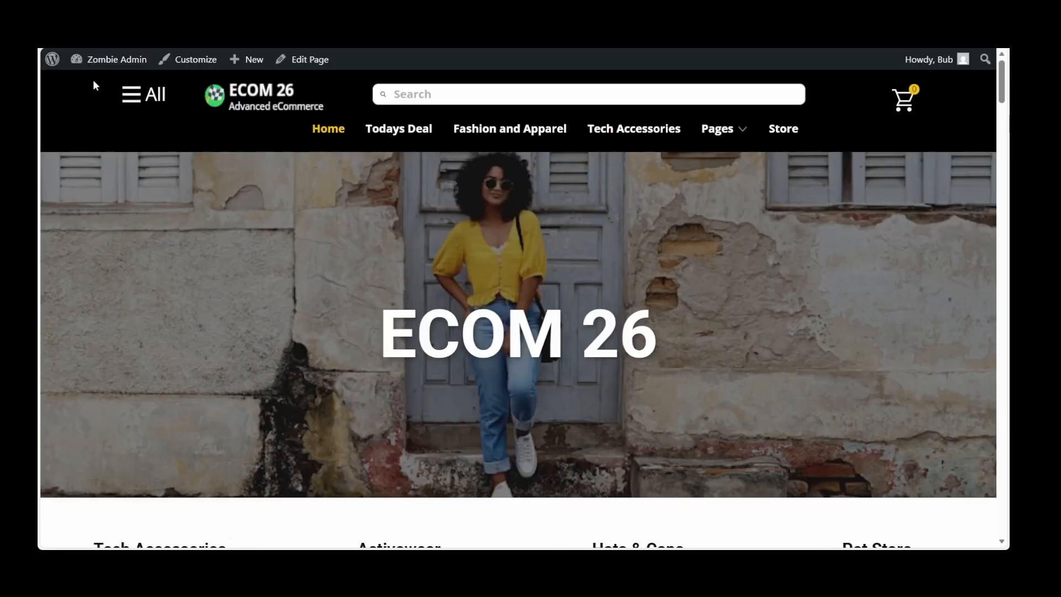
click(132, 95)
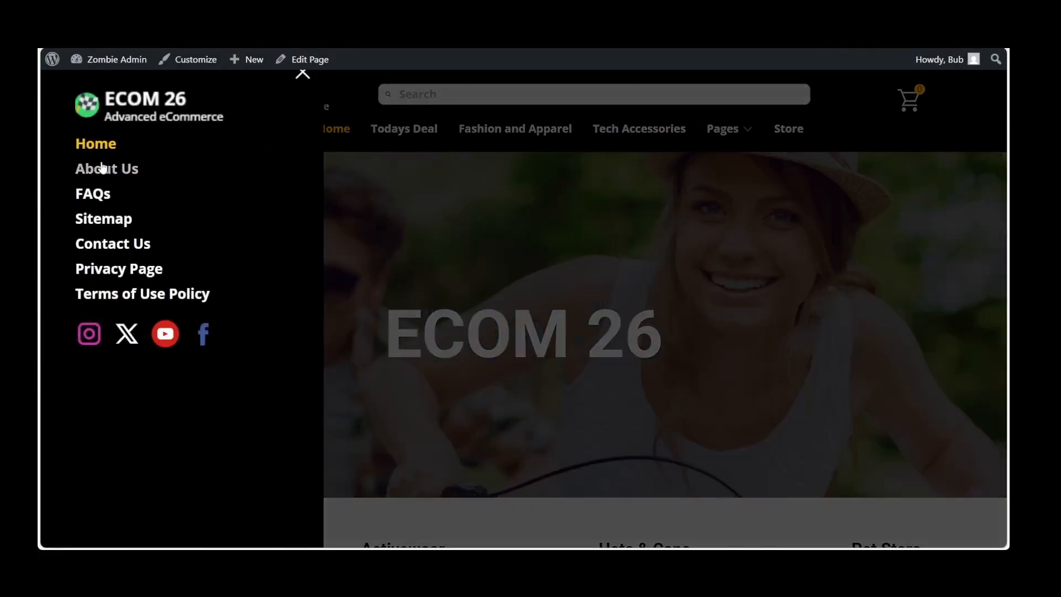
click(100, 269)
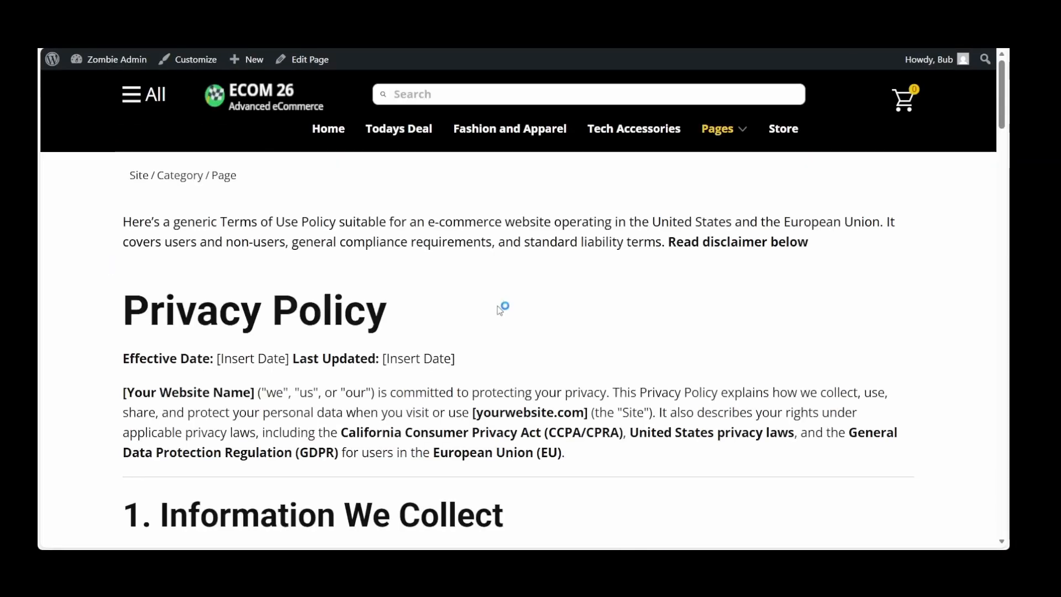
Skim the Privacy Page on the live site, then open the Home page and the Fashion and Apparel page
scroll(500, 310, down, 20)
scroll(500, 310, up, 16)
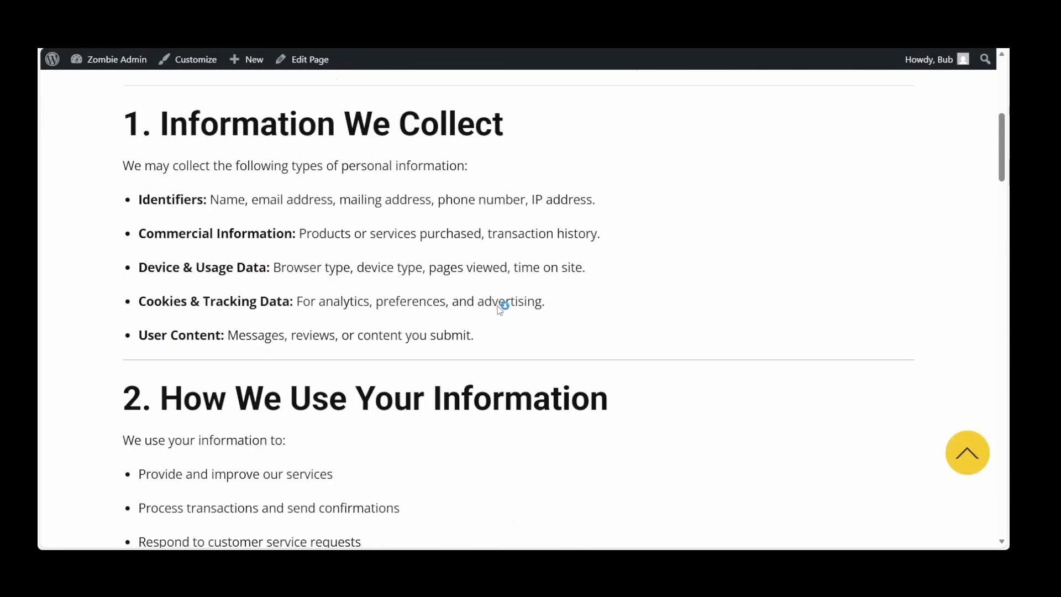
scroll(499, 311, up, 6)
click(328, 130)
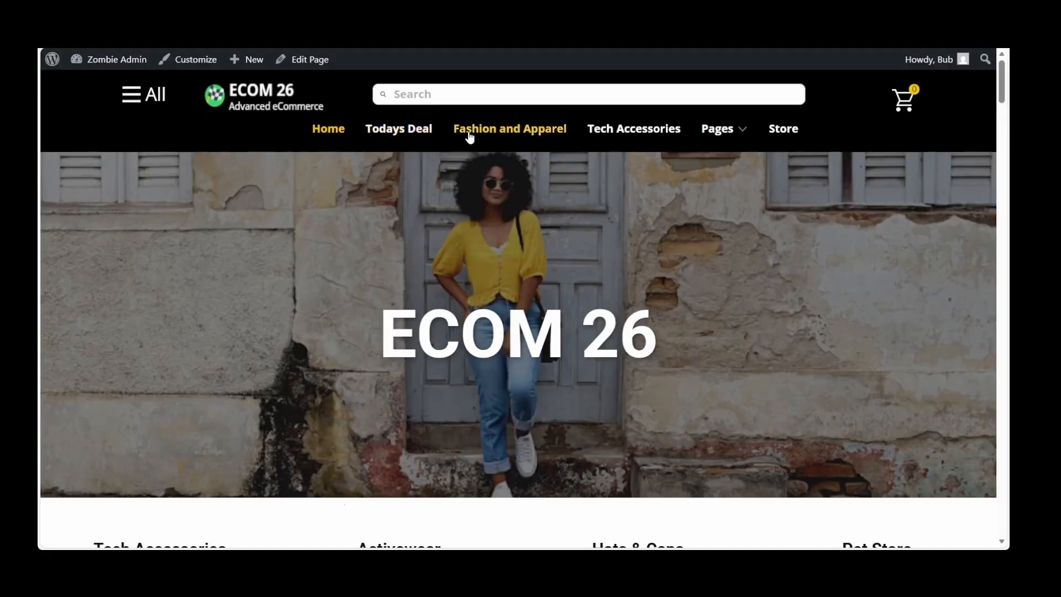
click(494, 129)
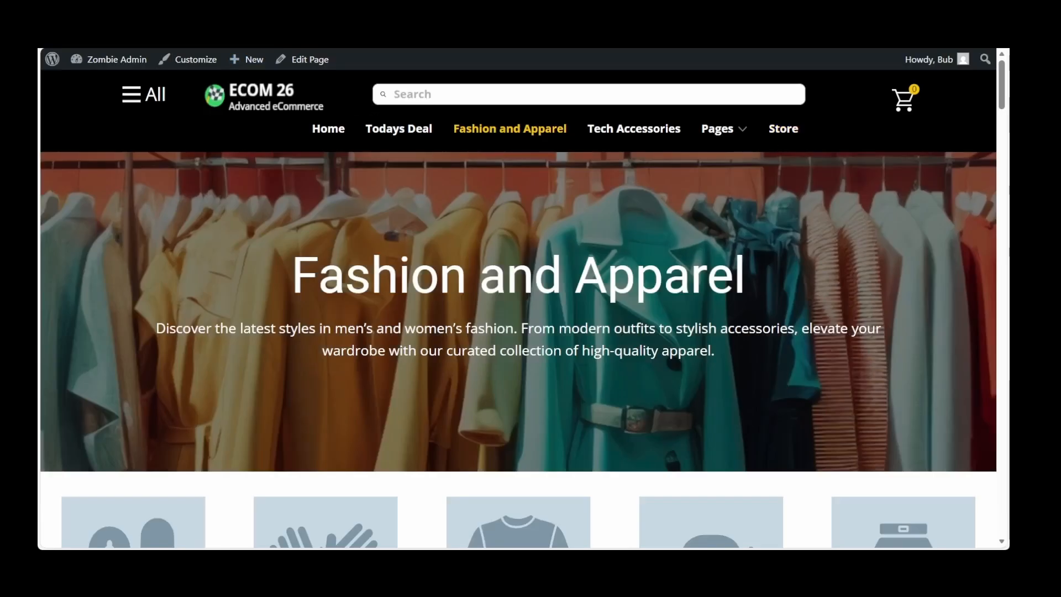
Open the Blog page from the site's Pages navigation and review the post excerpts with their read-more links
mouse_move(735, 133)
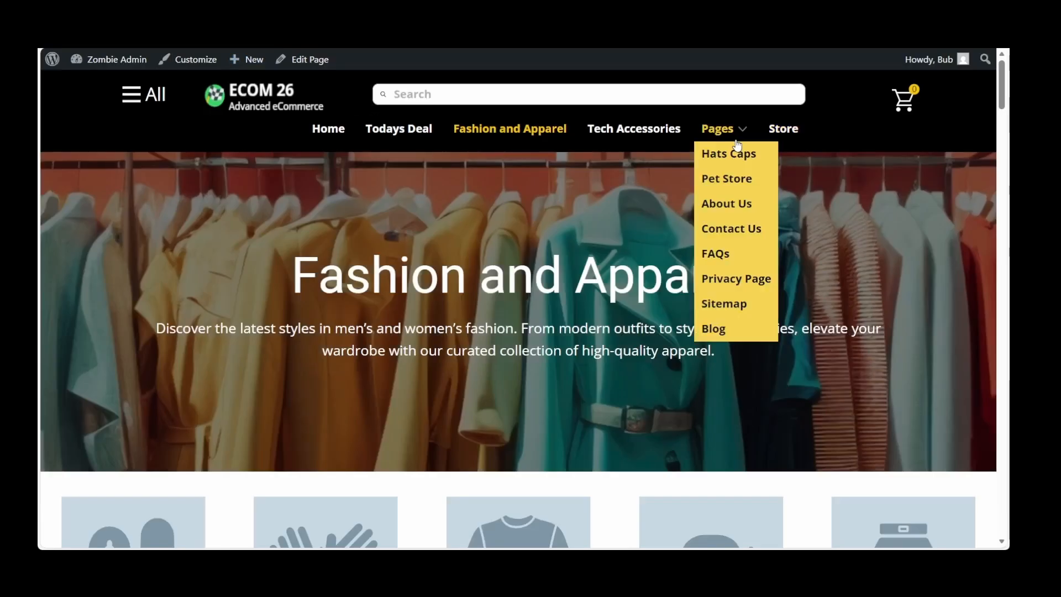
click(713, 330)
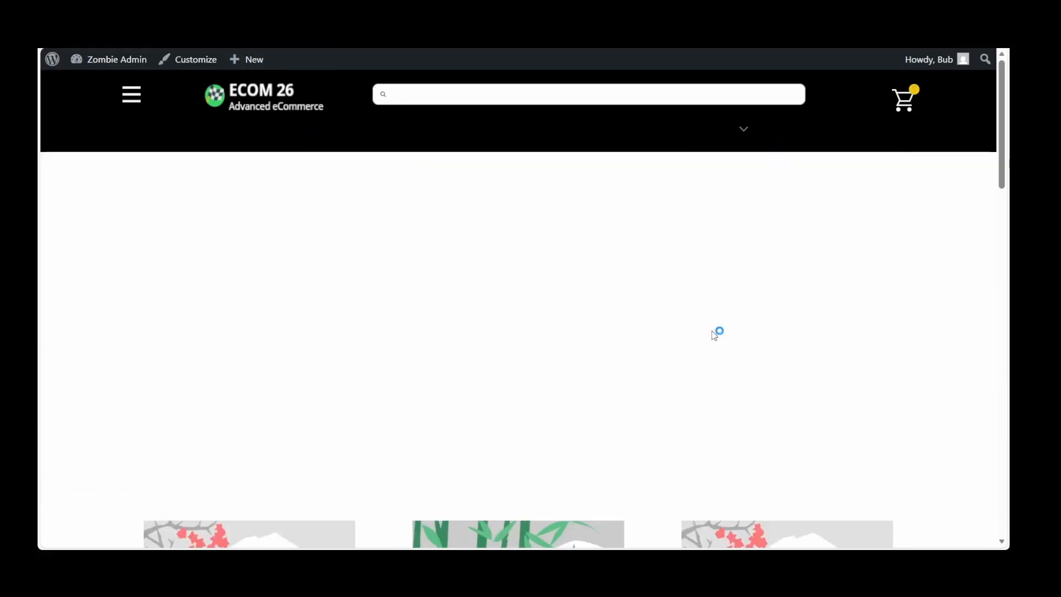
scroll(714, 333, down, 9)
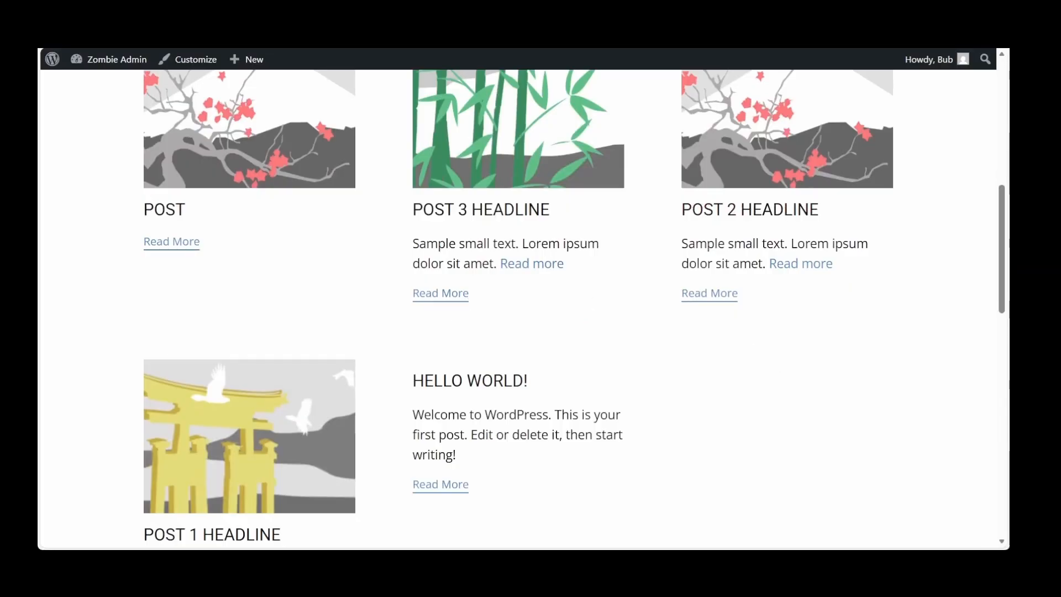
scroll(750, 391, up, 9)
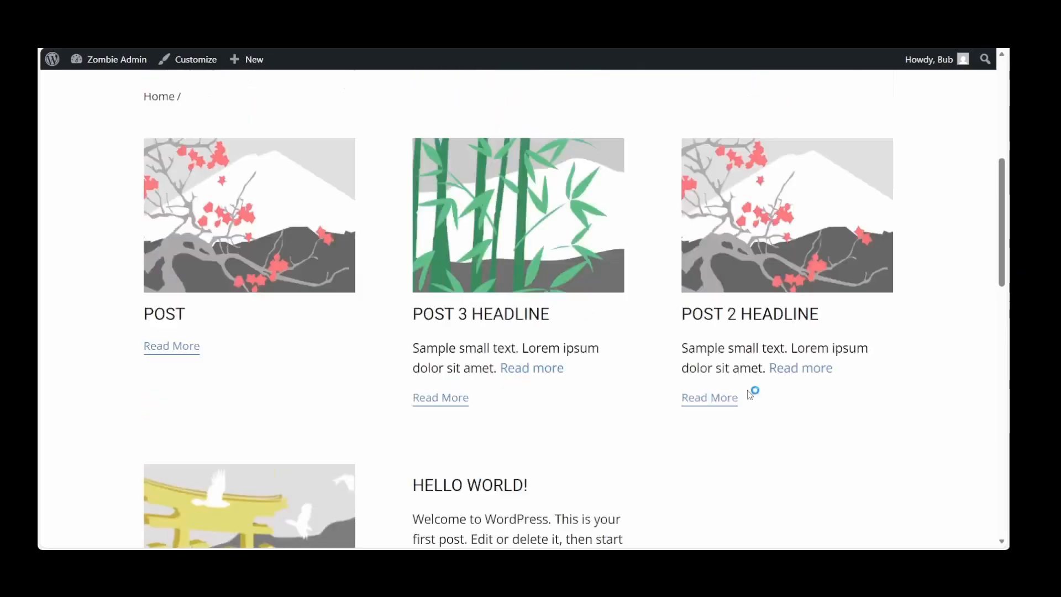
Return to the dashboard and open the theme customizer for the active theme
mouse_move(108, 61)
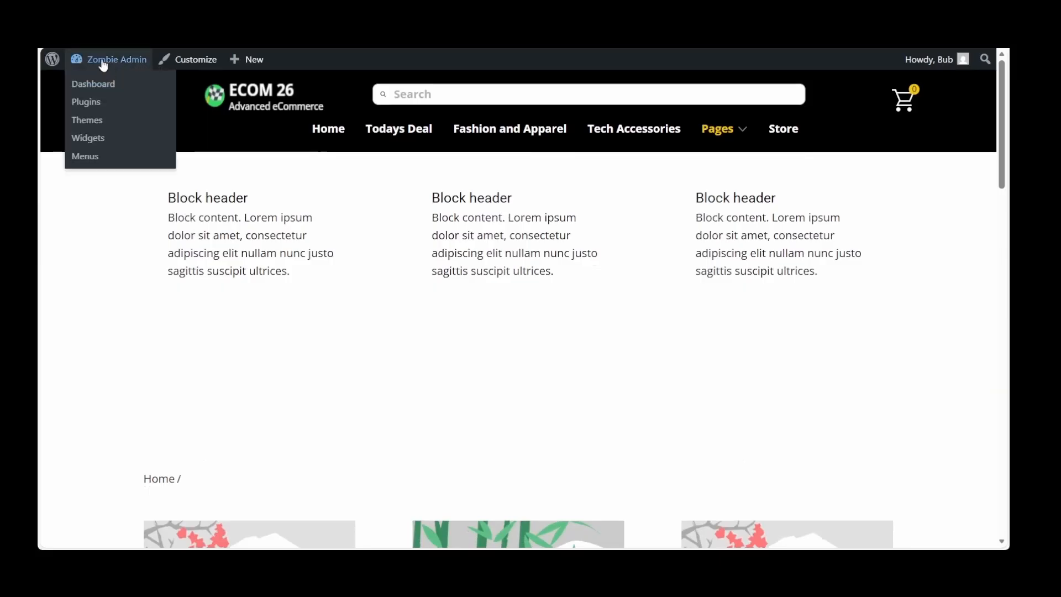
click(92, 85)
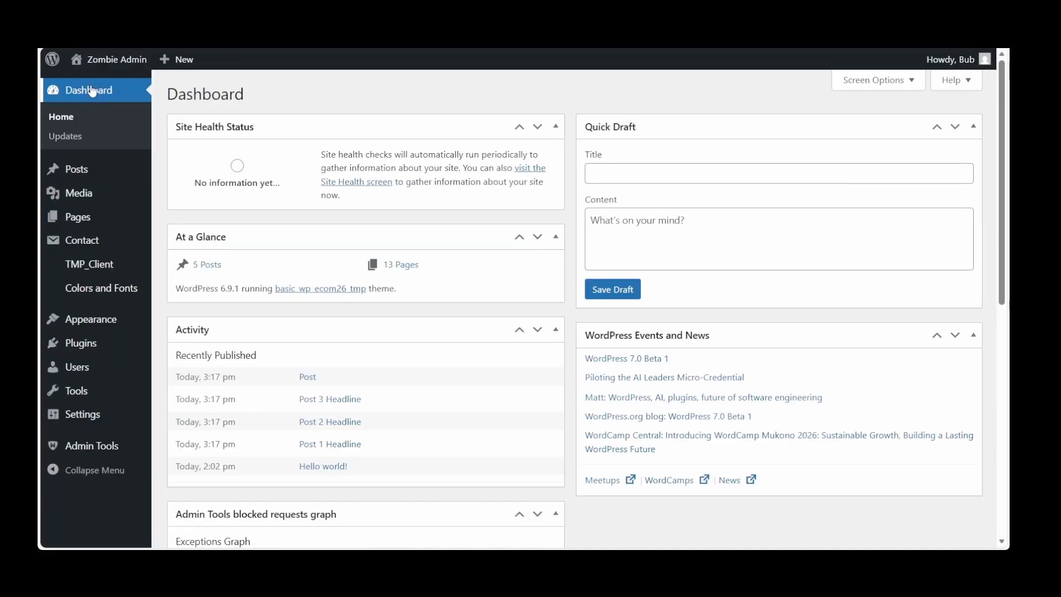
mouse_move(87, 243)
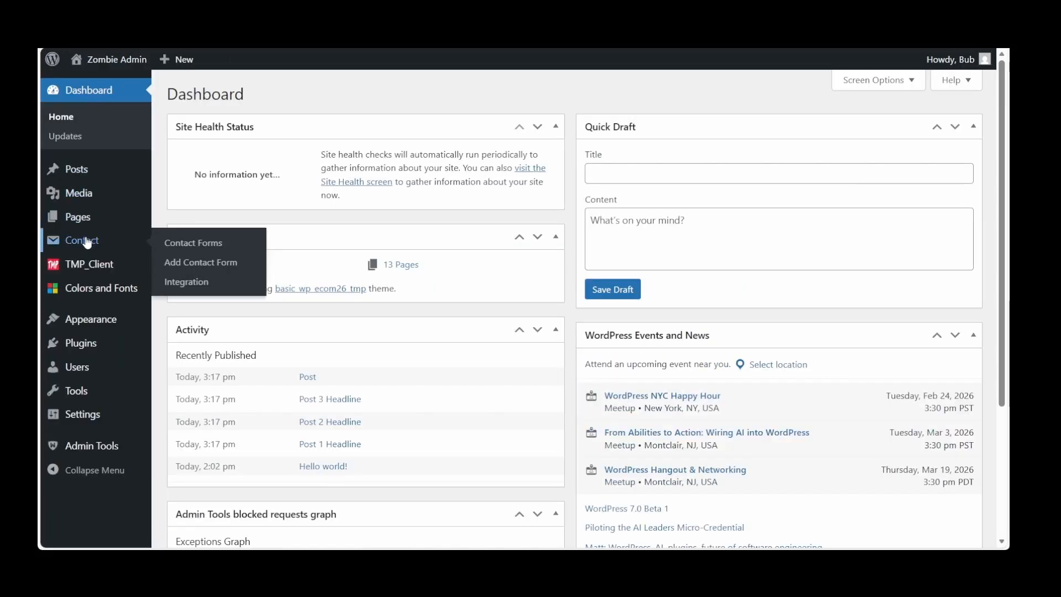
click(93, 325)
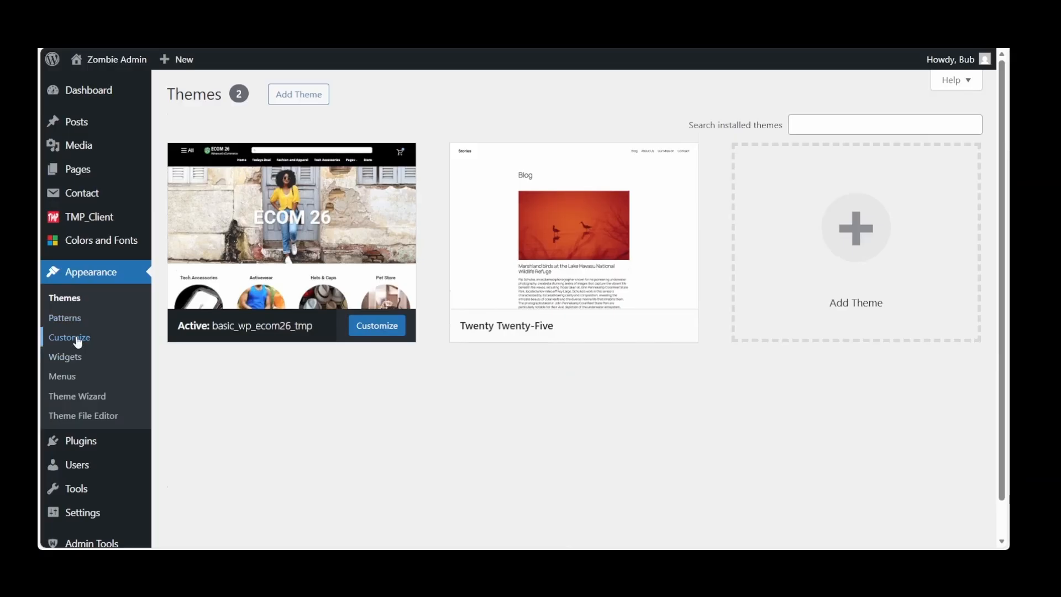
click(78, 337)
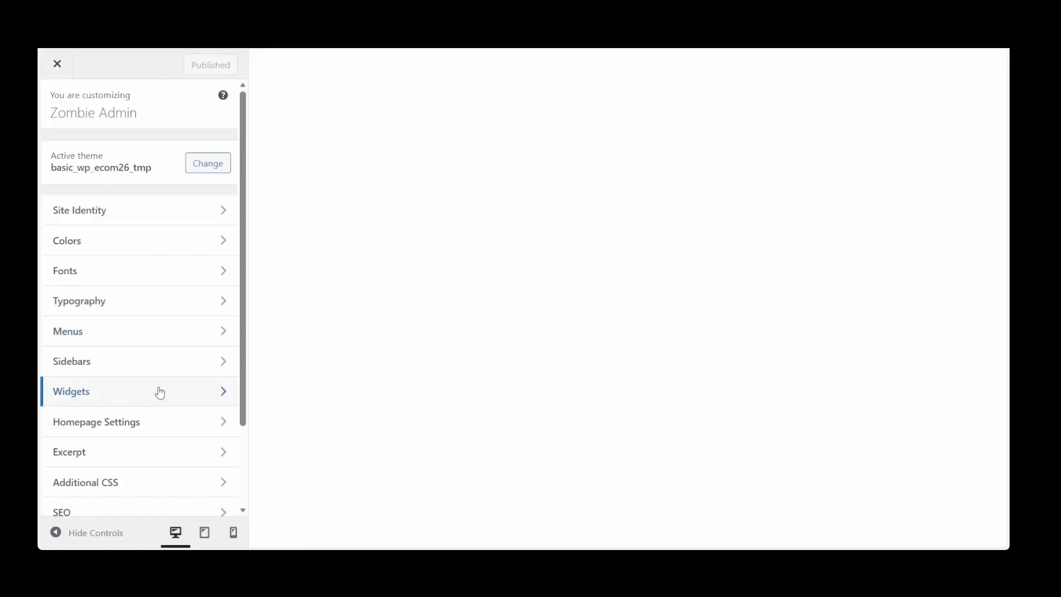
Disable Show More Link in the Excerpt settings, publish the change and proceed to Homepage Settings
scroll(160, 392, down, 2)
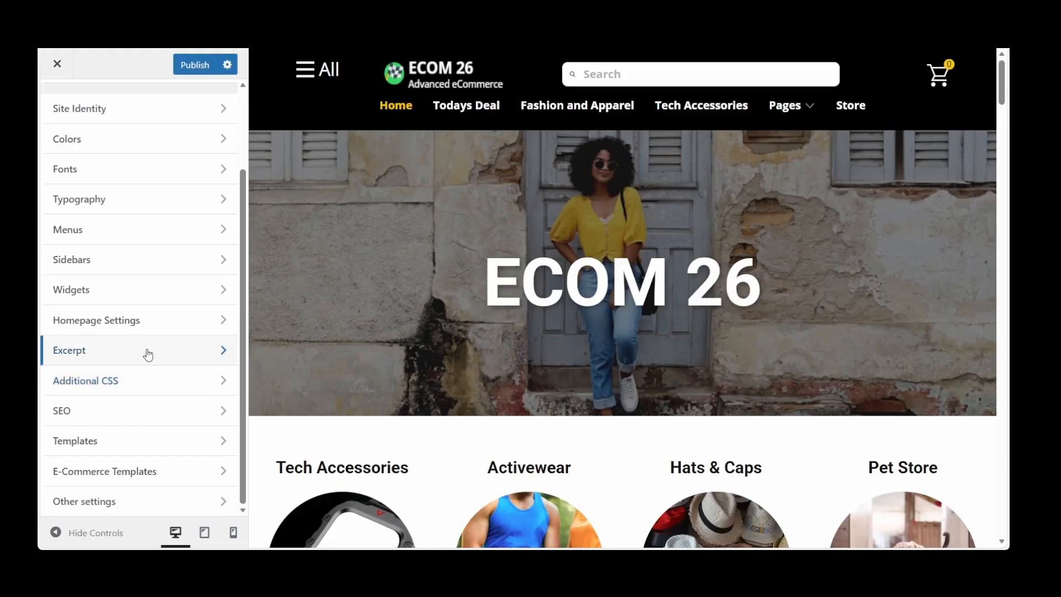
click(149, 355)
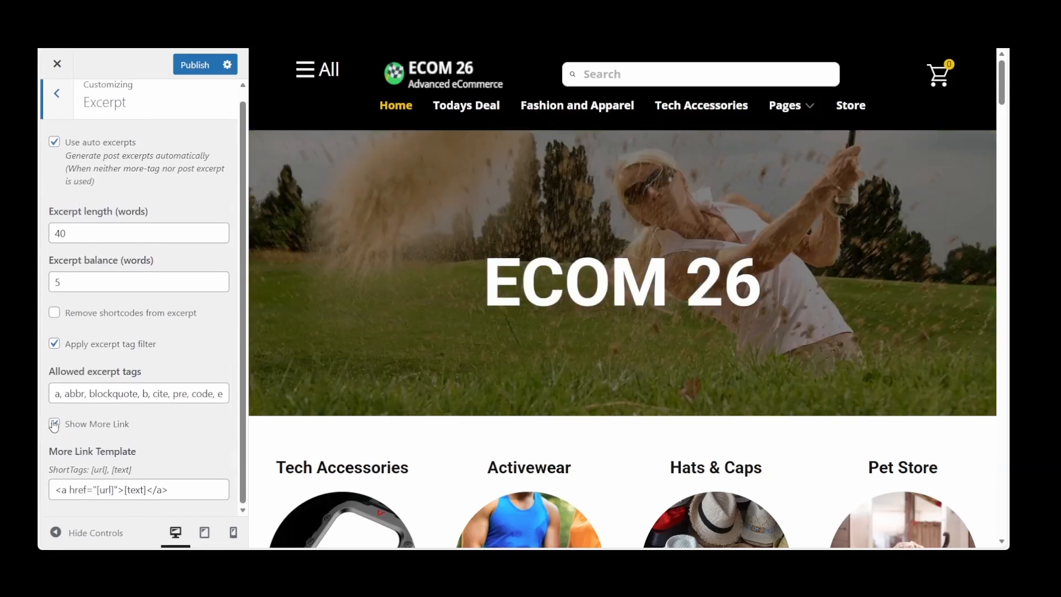
click(54, 424)
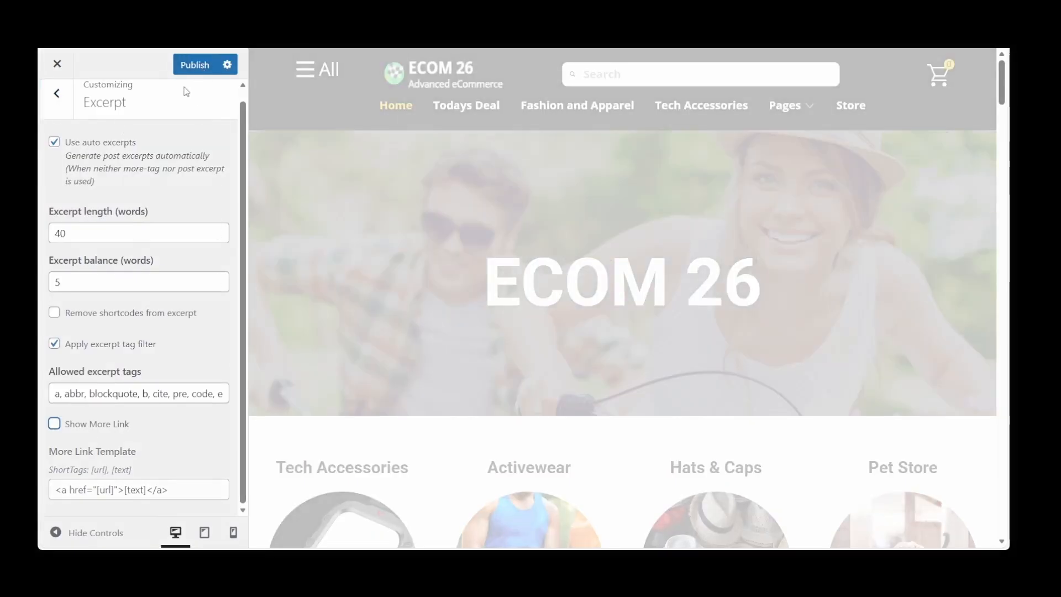
click(196, 65)
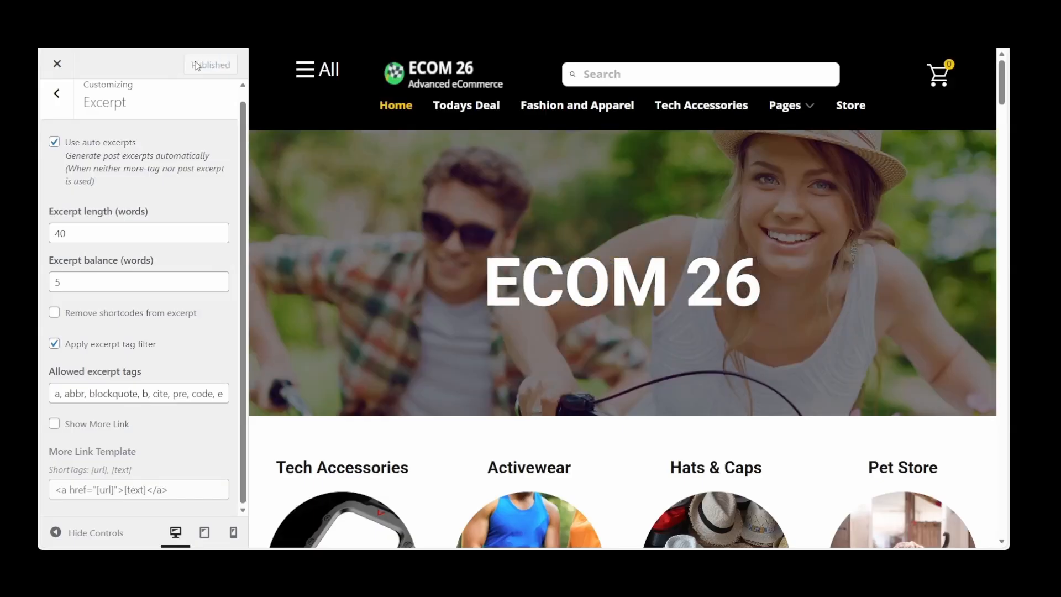
click(57, 94)
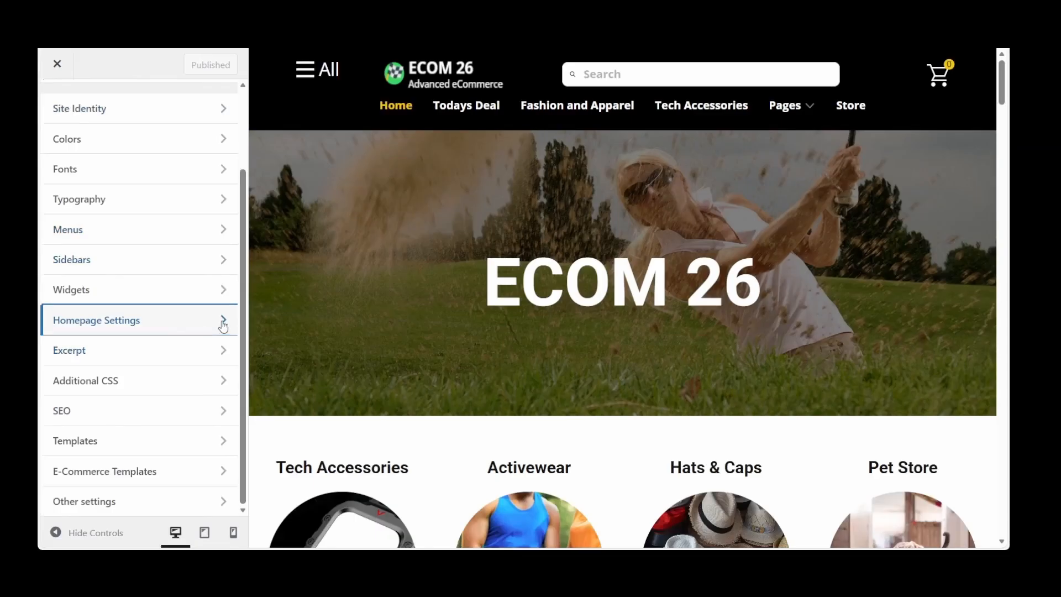
click(223, 321)
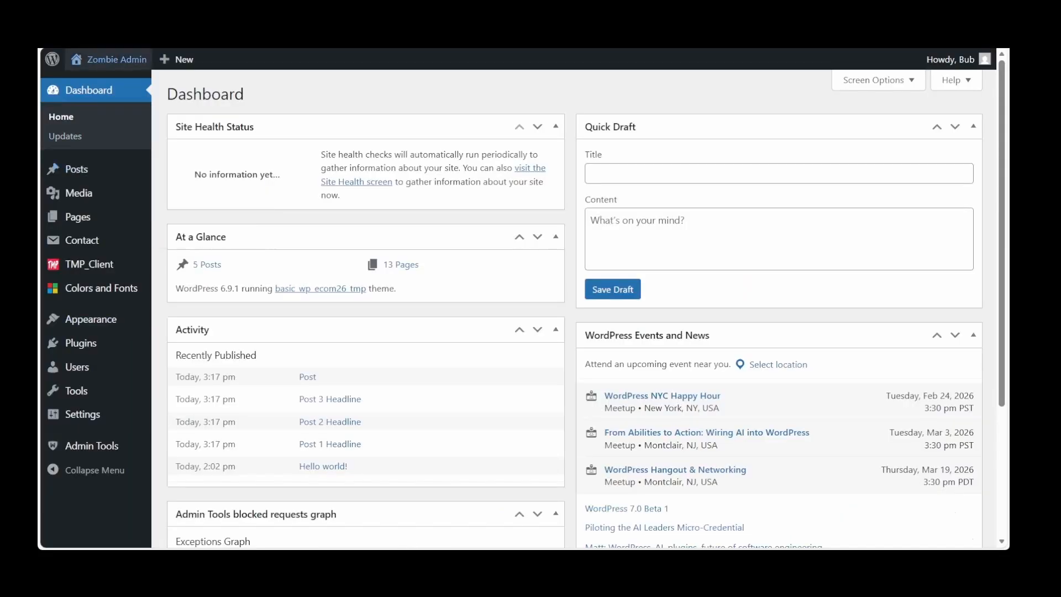
Visit the live site, check the post excerpts on the Blog page for duplicate read-more links, and return to Home
mouse_move(111, 59)
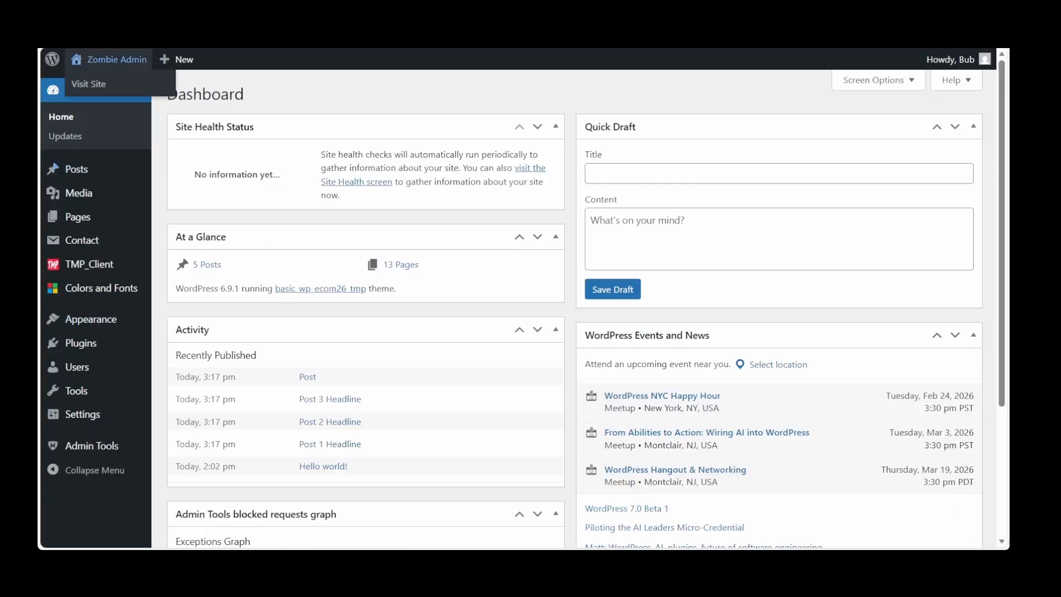
click(89, 86)
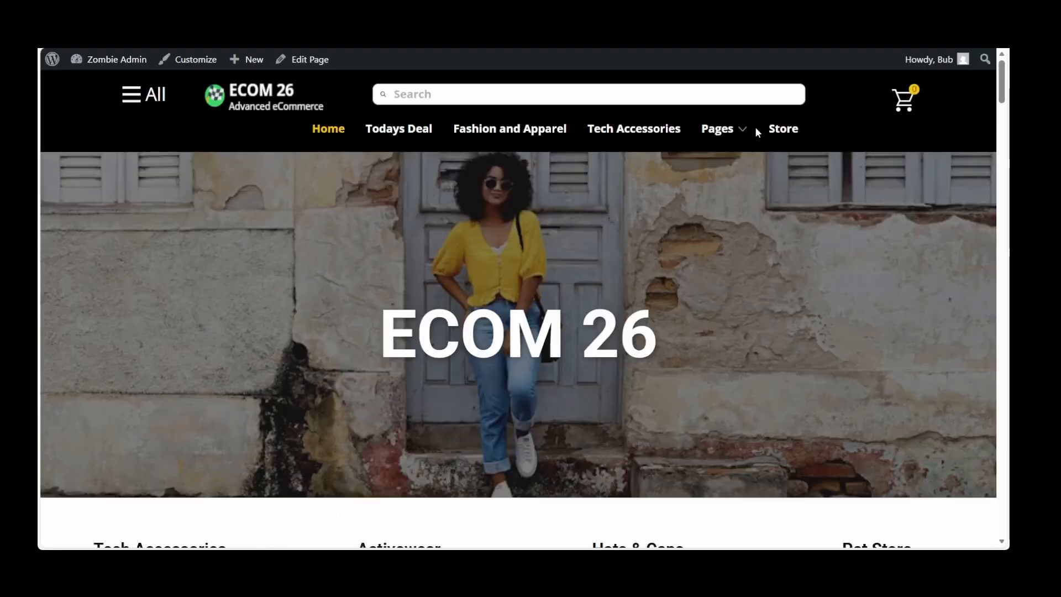
mouse_move(737, 125)
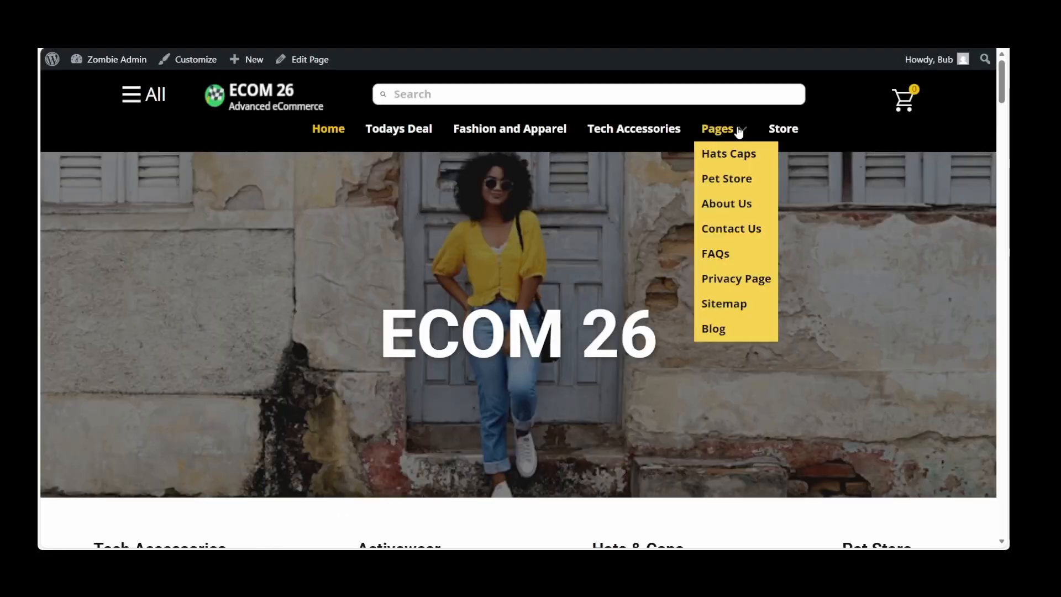
click(713, 332)
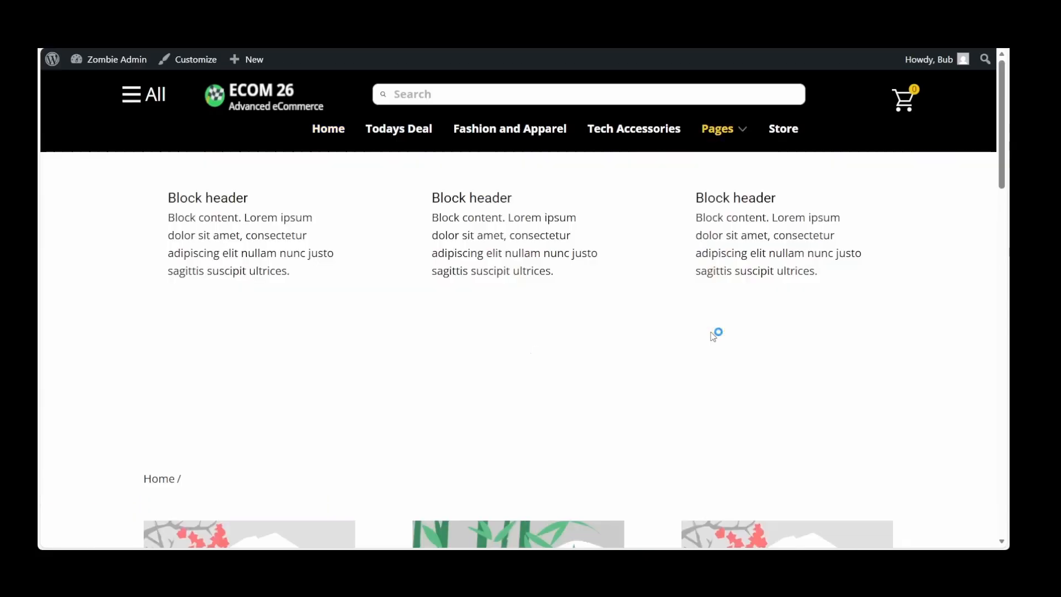
scroll(713, 336, down, 3)
scroll(713, 336, down, 5)
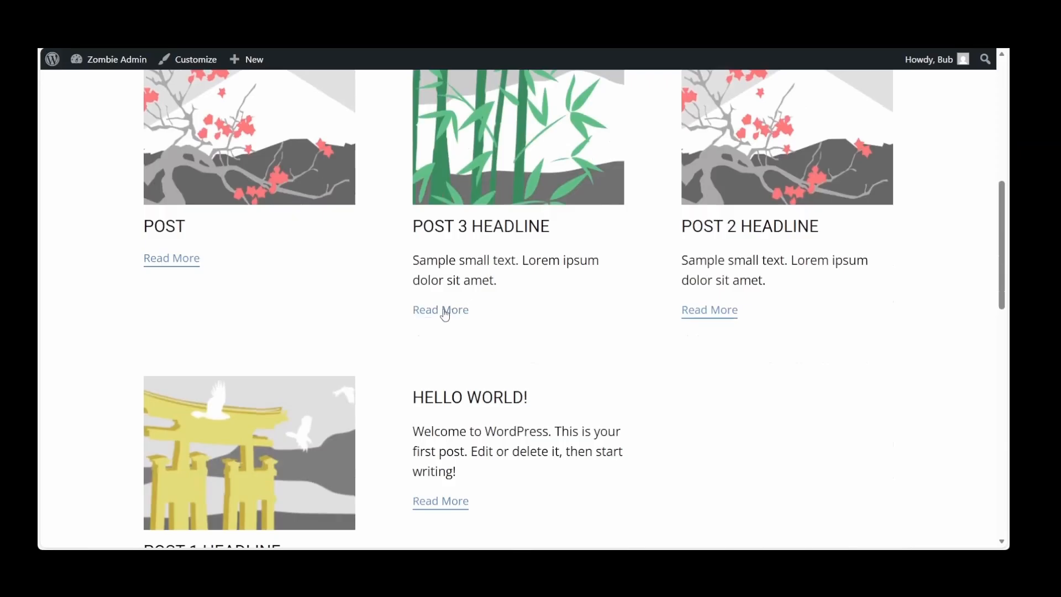
scroll(611, 334, up, 4)
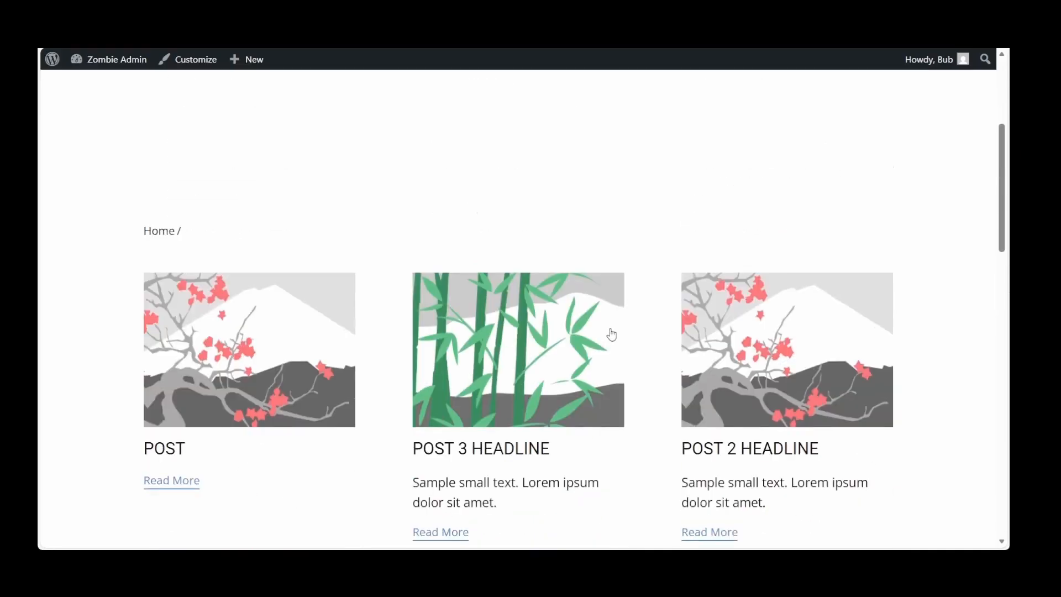
scroll(611, 334, down, 10)
scroll(613, 333, down, 1)
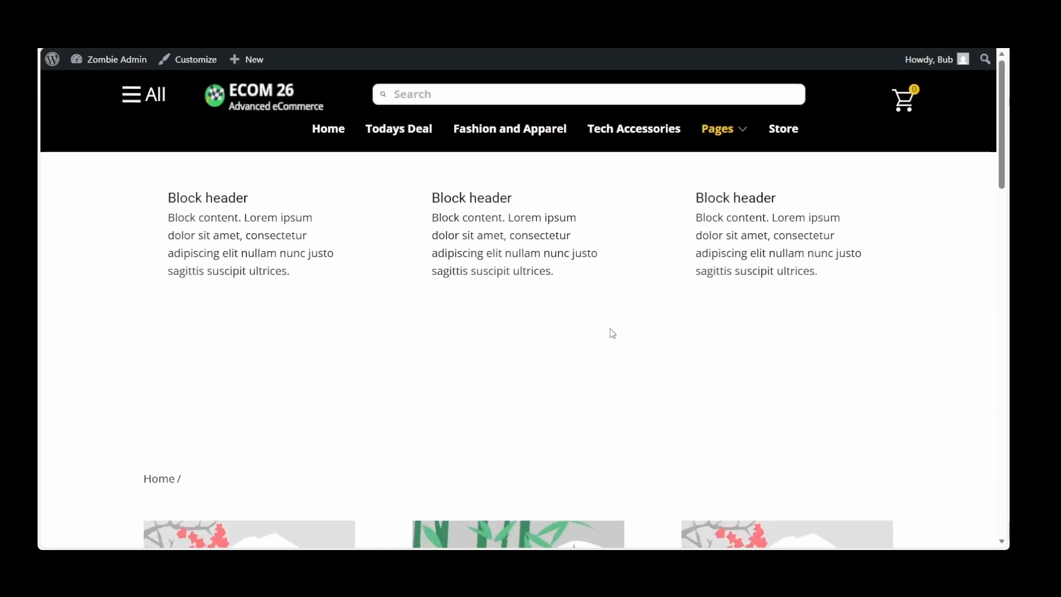
click(333, 134)
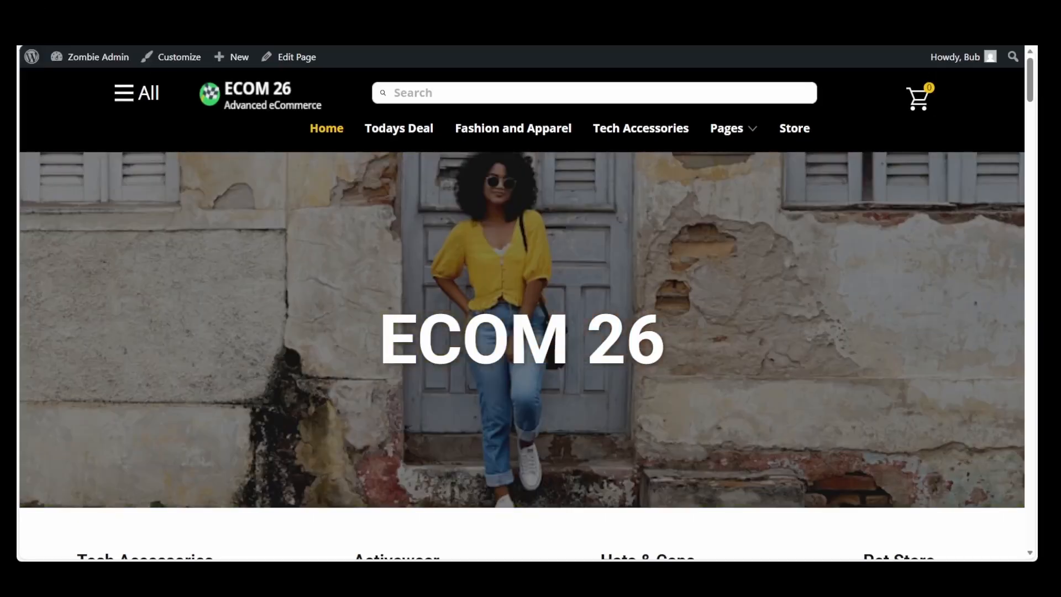
Go back to the dashboard and open the Site Identity settings in the theme customizer
mouse_move(78, 58)
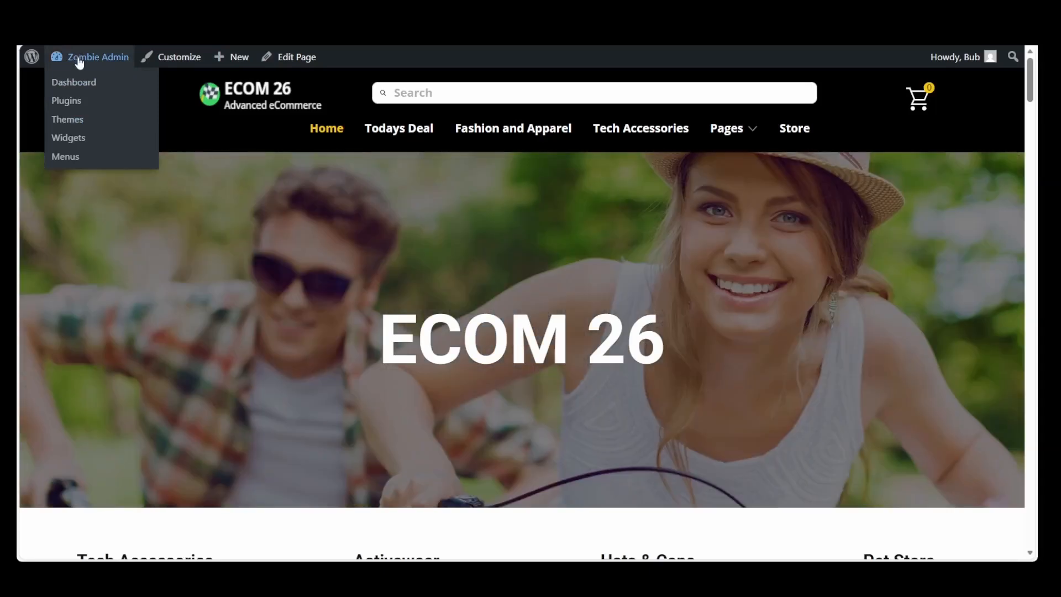
click(71, 81)
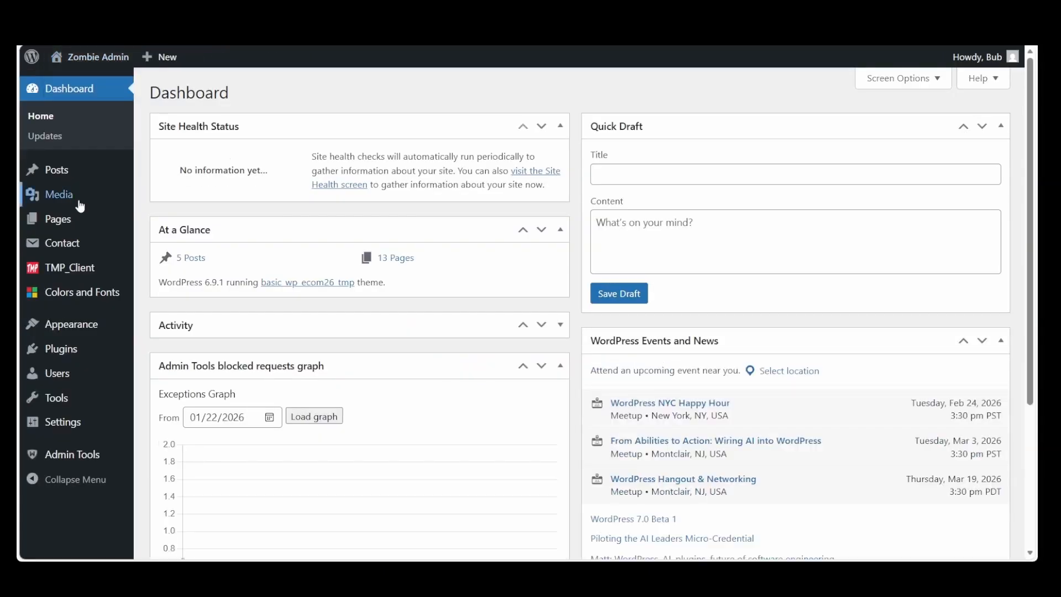
mouse_move(75, 328)
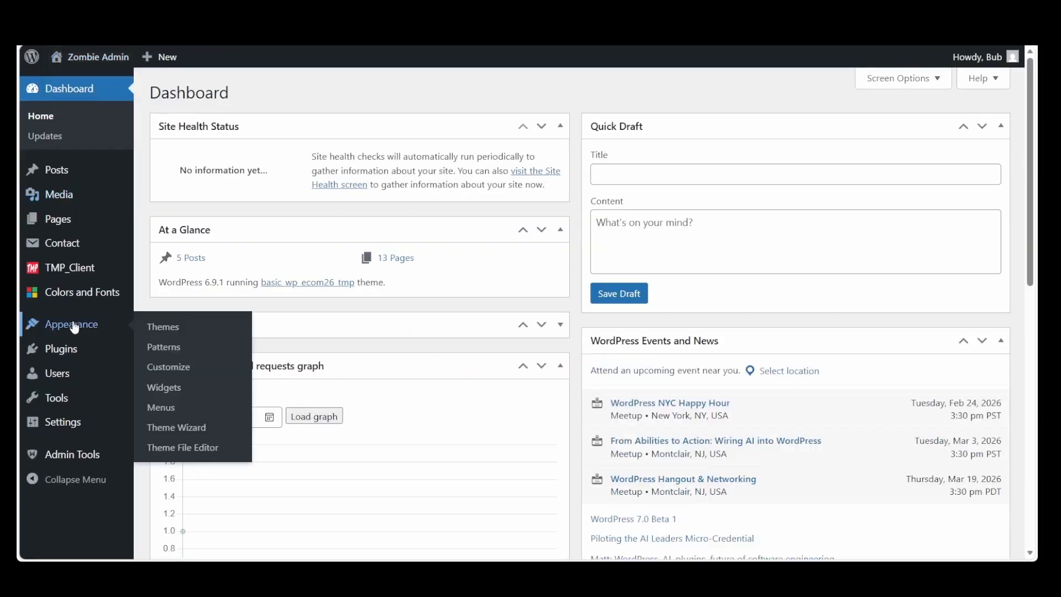
click(179, 369)
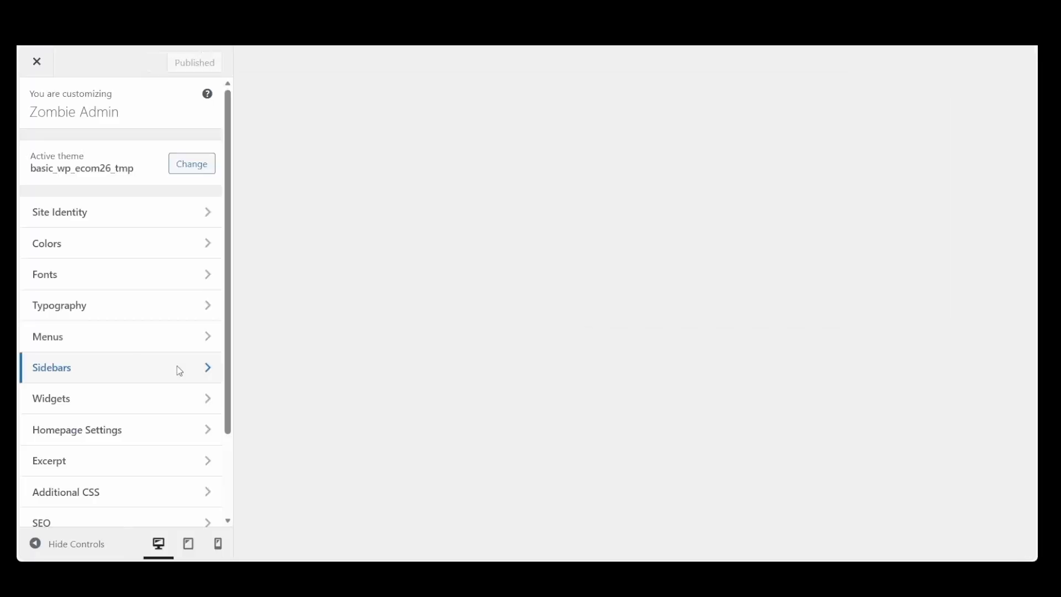
click(205, 219)
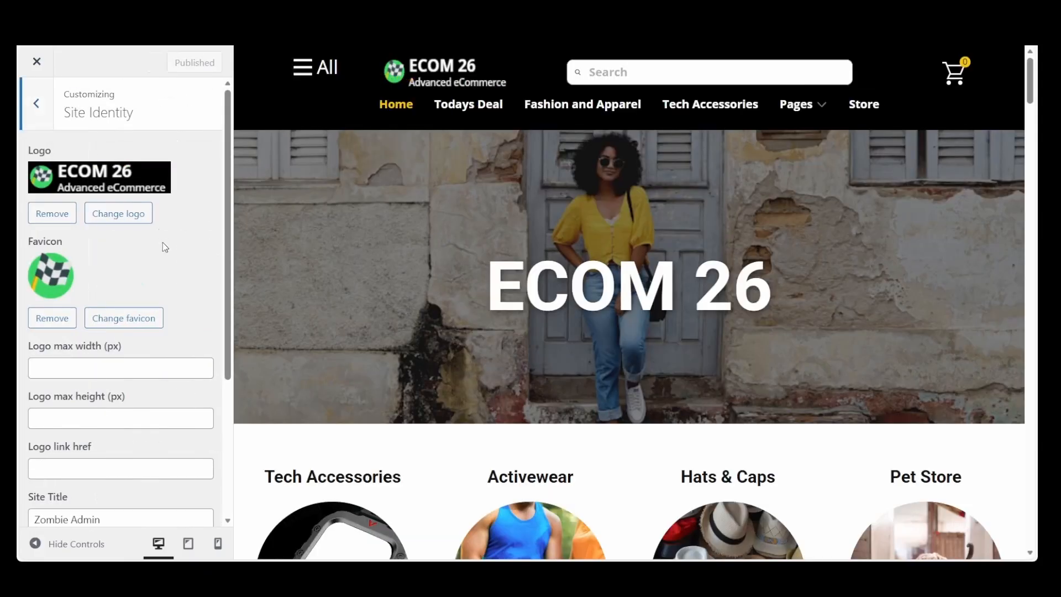
Upload the Zombie Admin dog and cat services banner image and select it as the replacement site logo
click(117, 219)
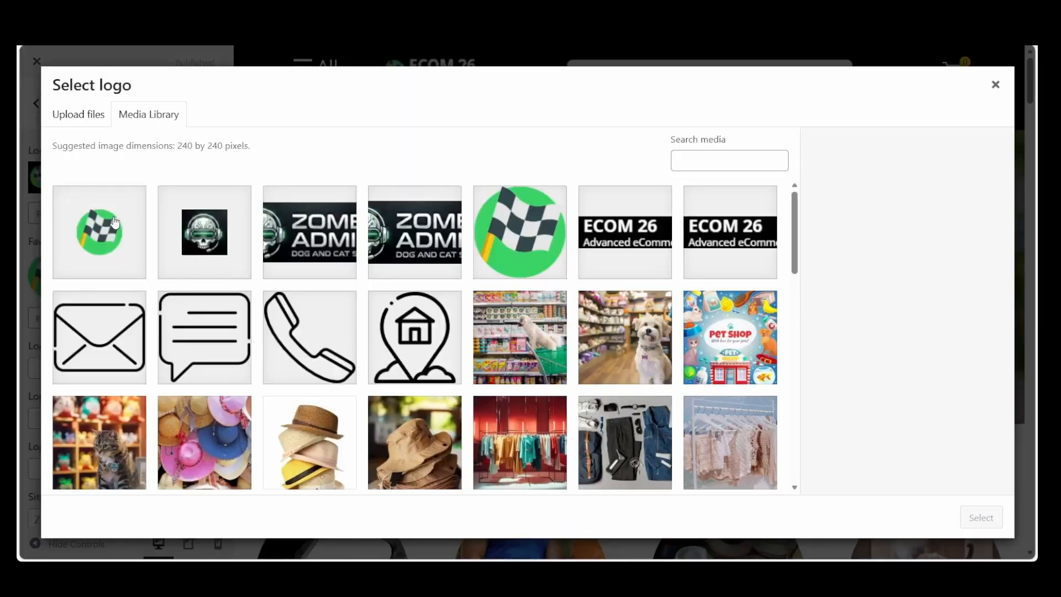
click(81, 130)
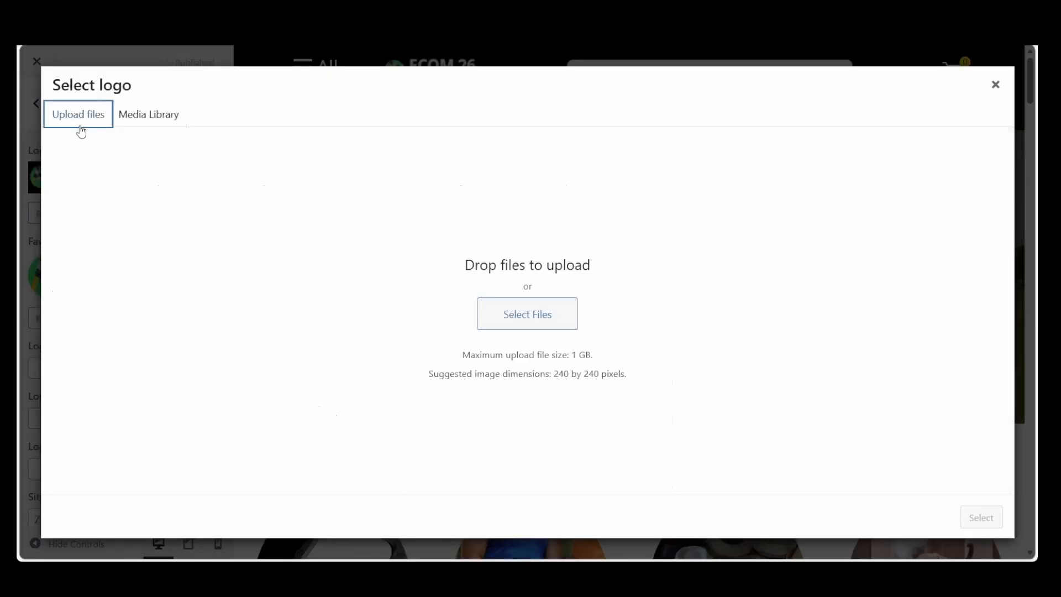
click(541, 314)
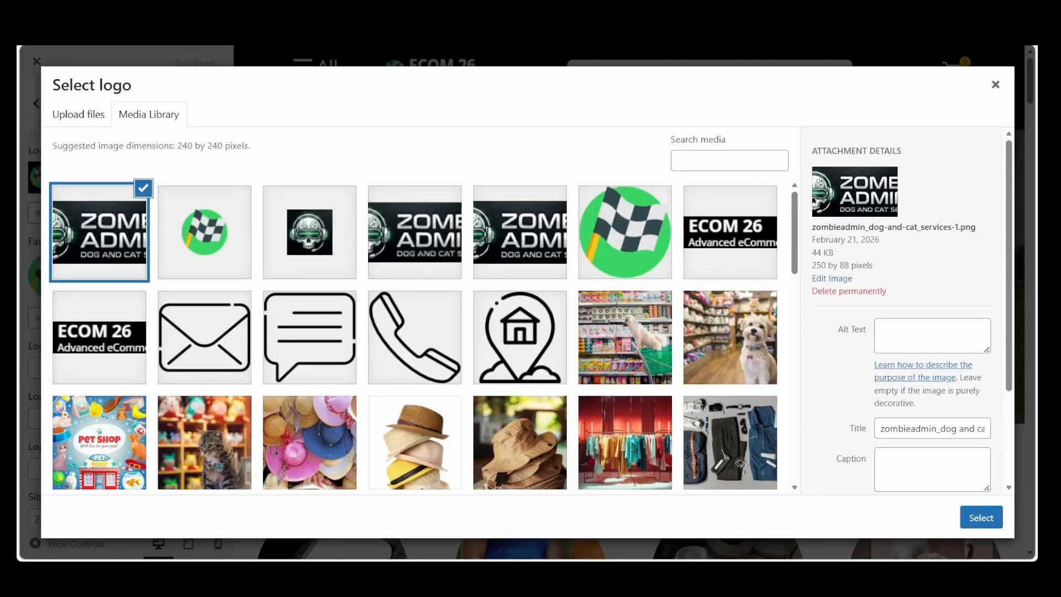
click(115, 241)
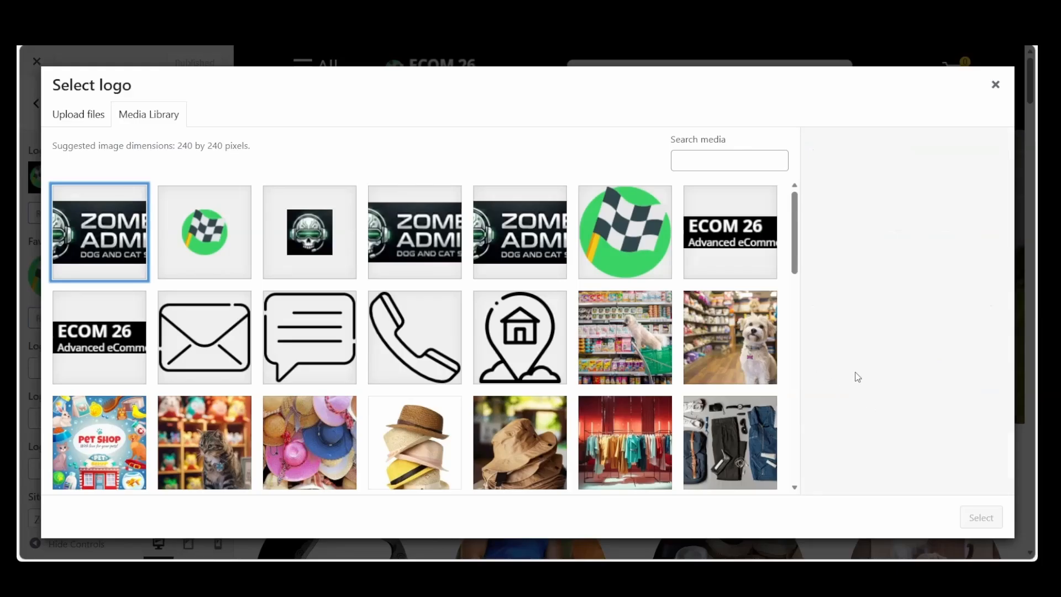
key(space)
click(982, 517)
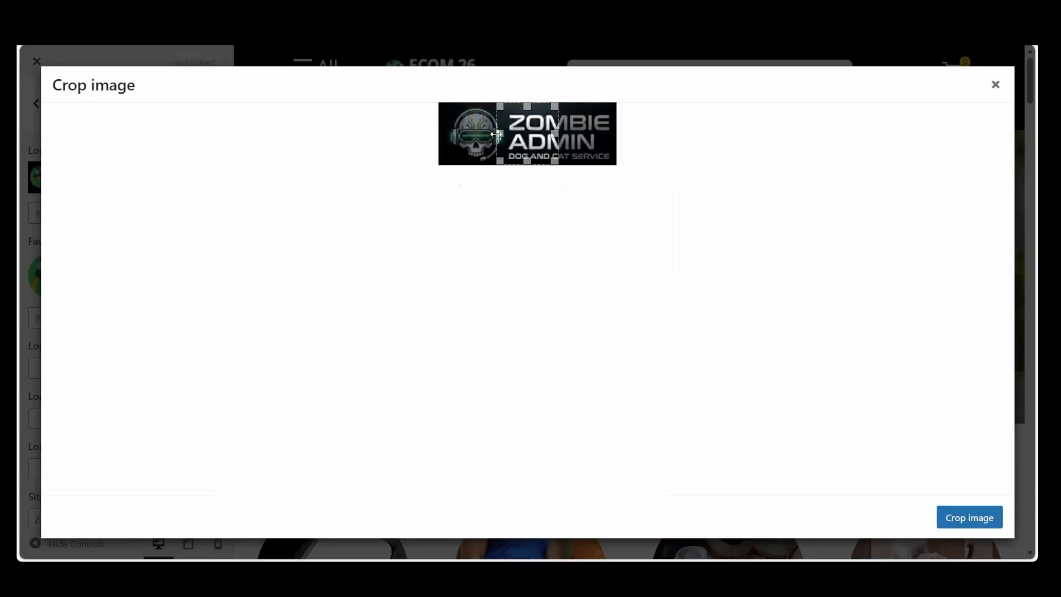
Extend the logo's crop area across the full width of the image and apply the crop
drag(496, 134, 426, 129)
drag(551, 135, 691, 126)
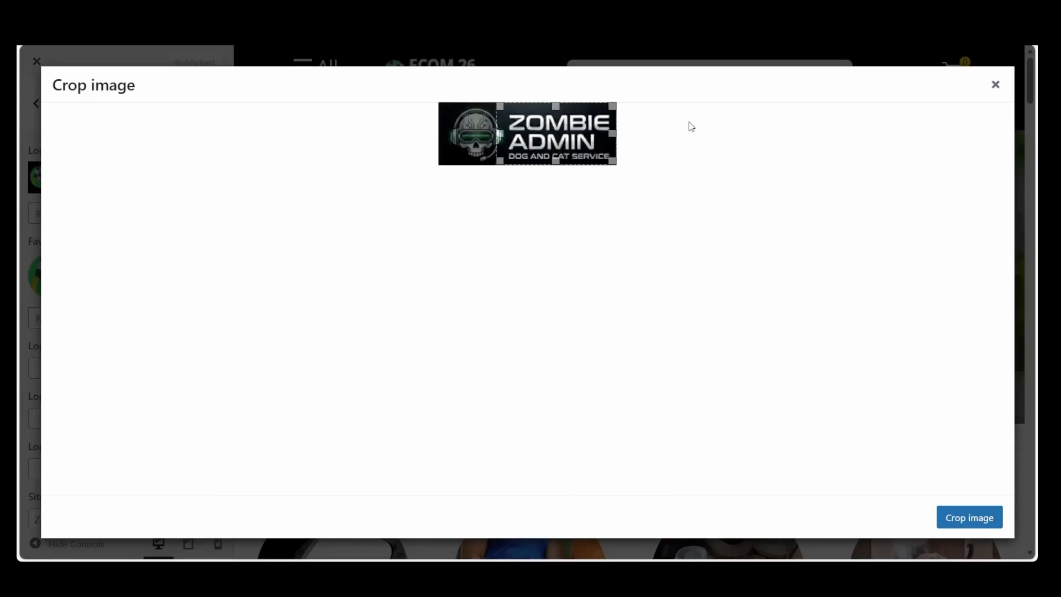
drag(500, 133, 421, 133)
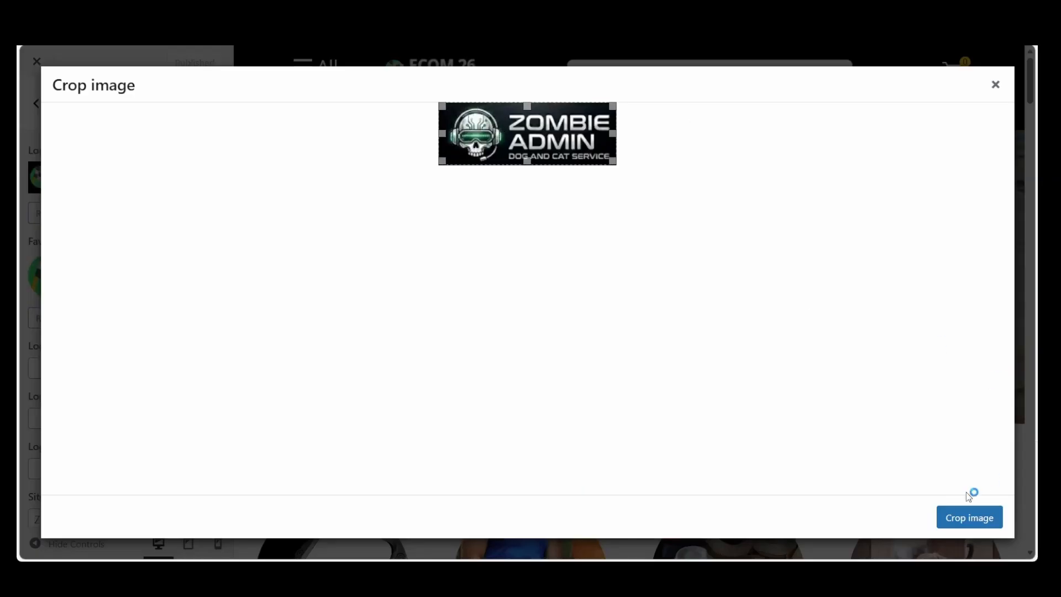
click(958, 518)
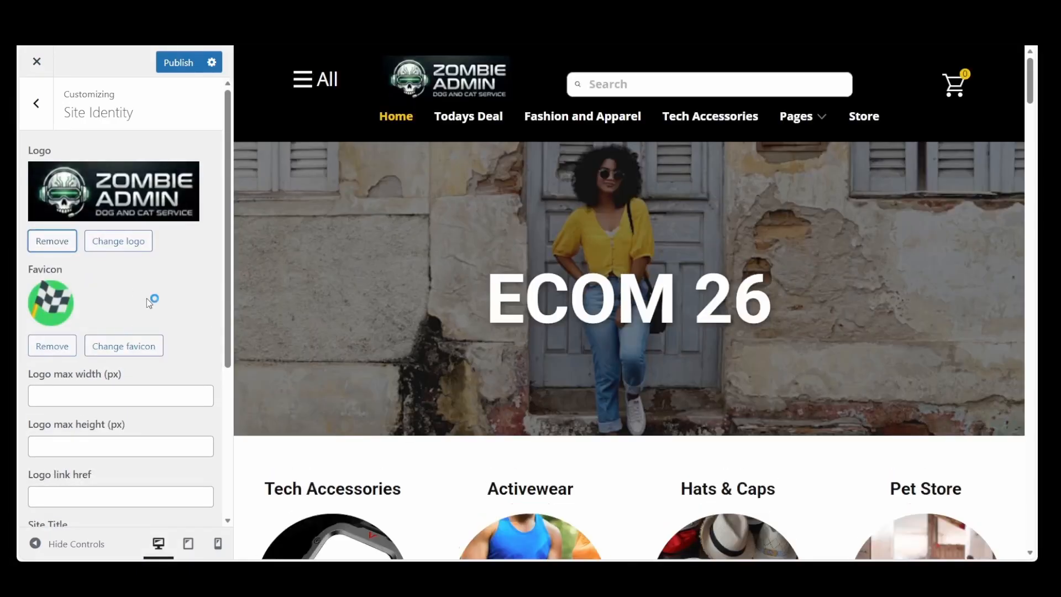
Replace the favicon with zombieadmin_dog-and-cat_services-1.png, cropped to the skull emblem
click(112, 351)
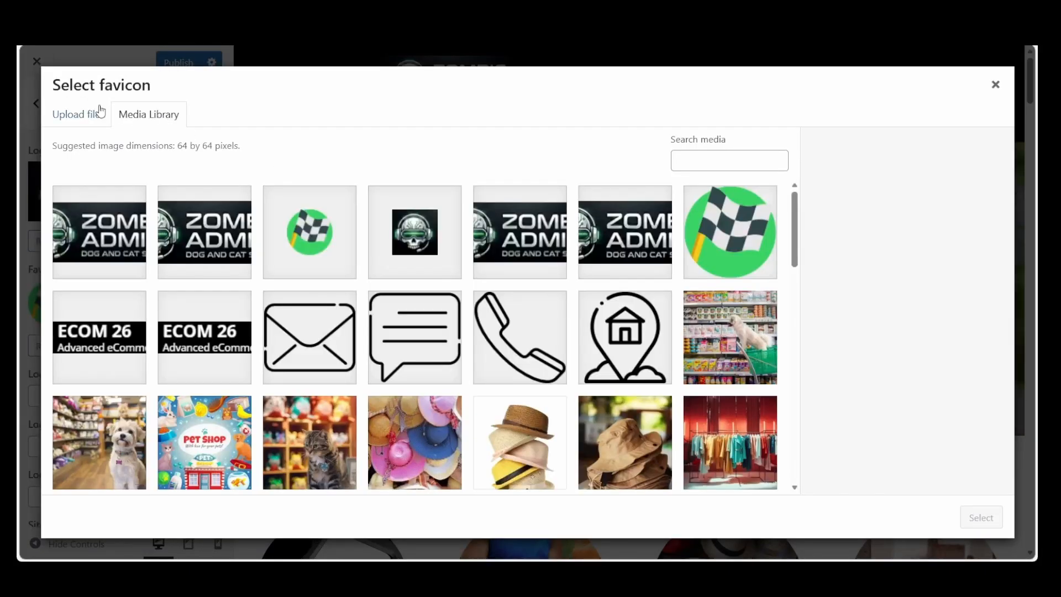
click(195, 223)
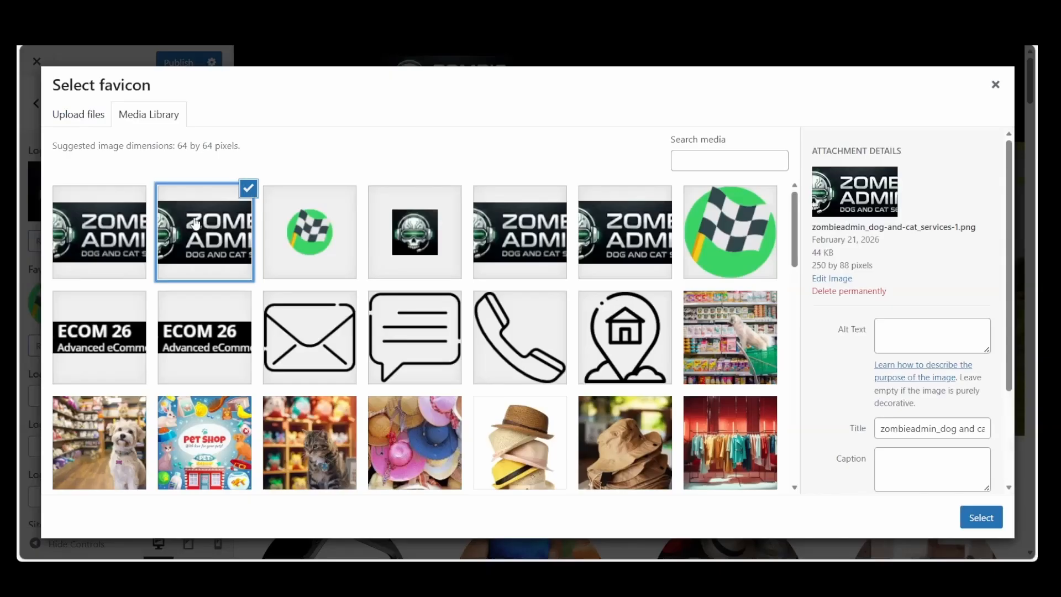
click(987, 519)
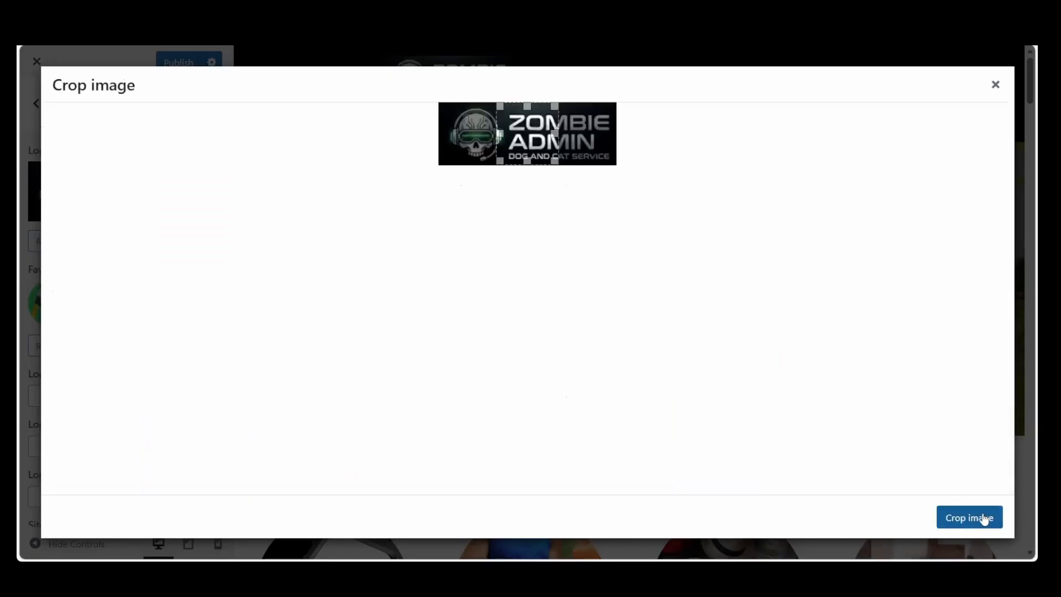
drag(531, 133, 482, 135)
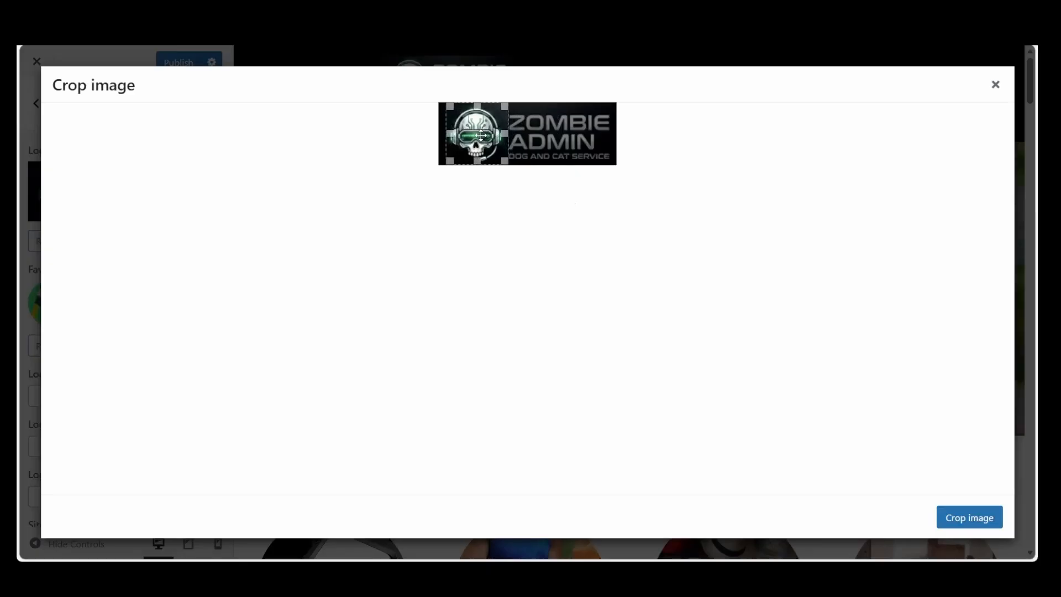
click(965, 520)
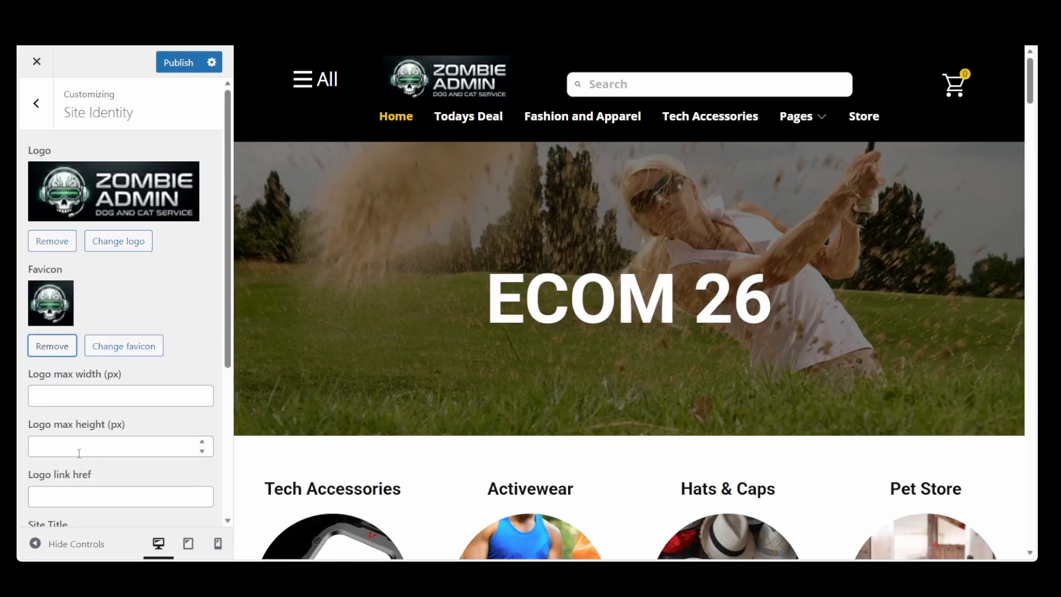
scroll(79, 453, down, 1)
click(52, 431)
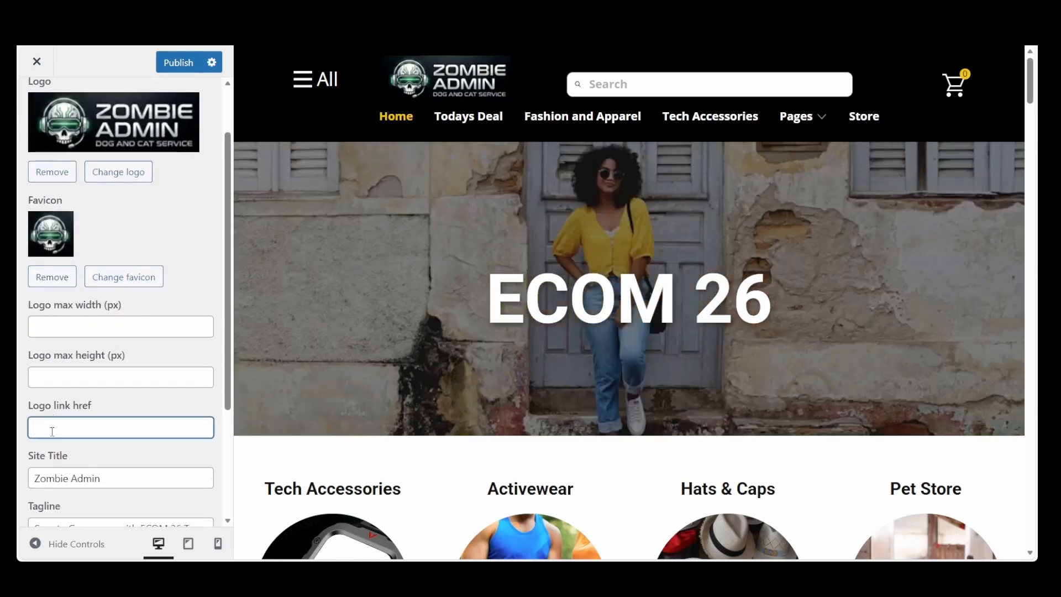
text(https://zombieadmin.com)
text(/)
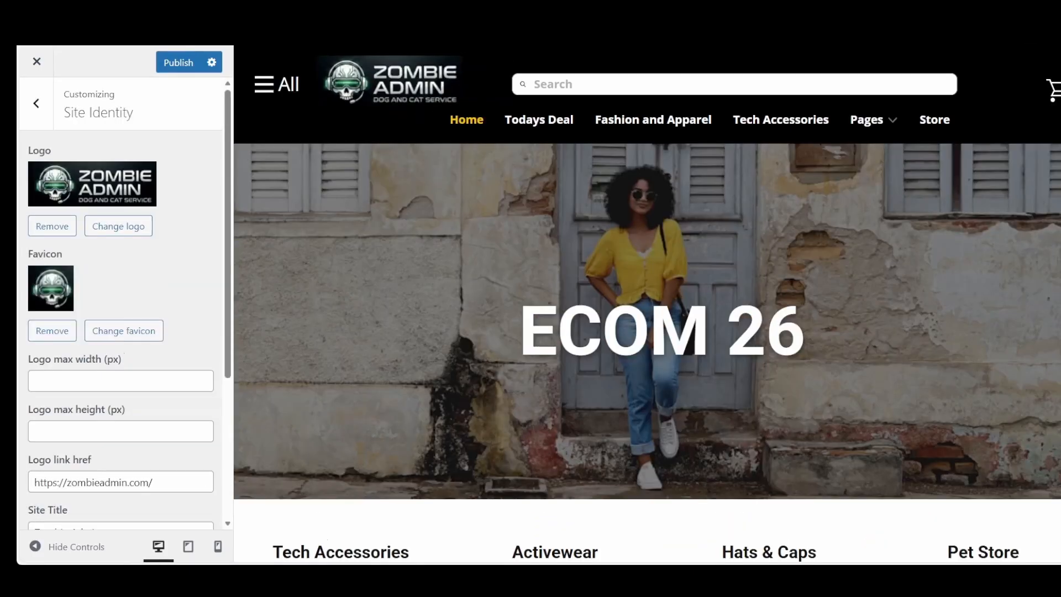
Set the site icon to cropped-zombieadmin-logo-dogcat.png without cropping, and publish the site identity changes
scroll(122, 304, down, 4)
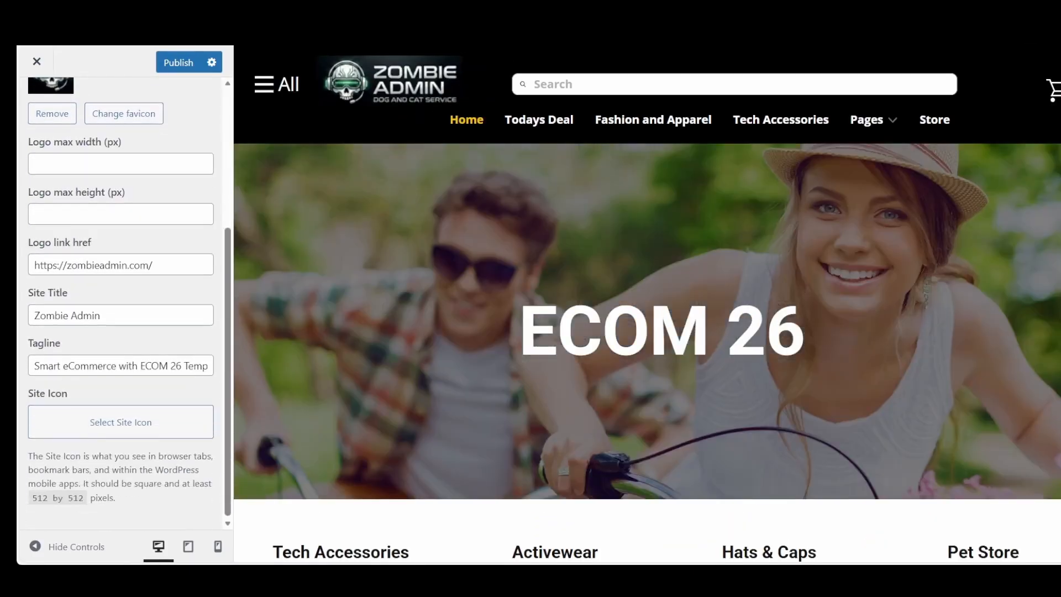
click(84, 424)
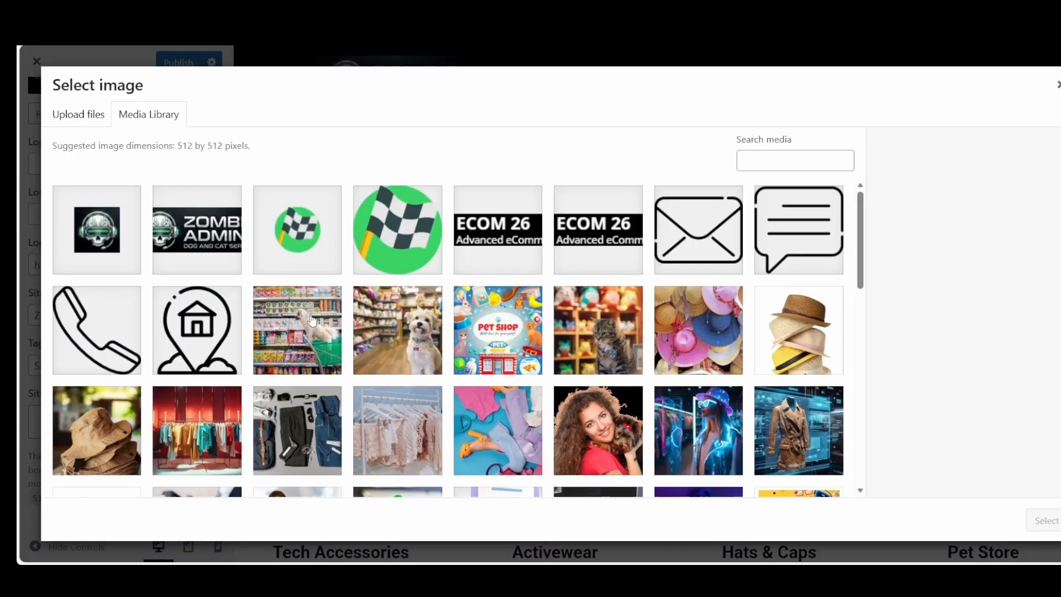
click(100, 233)
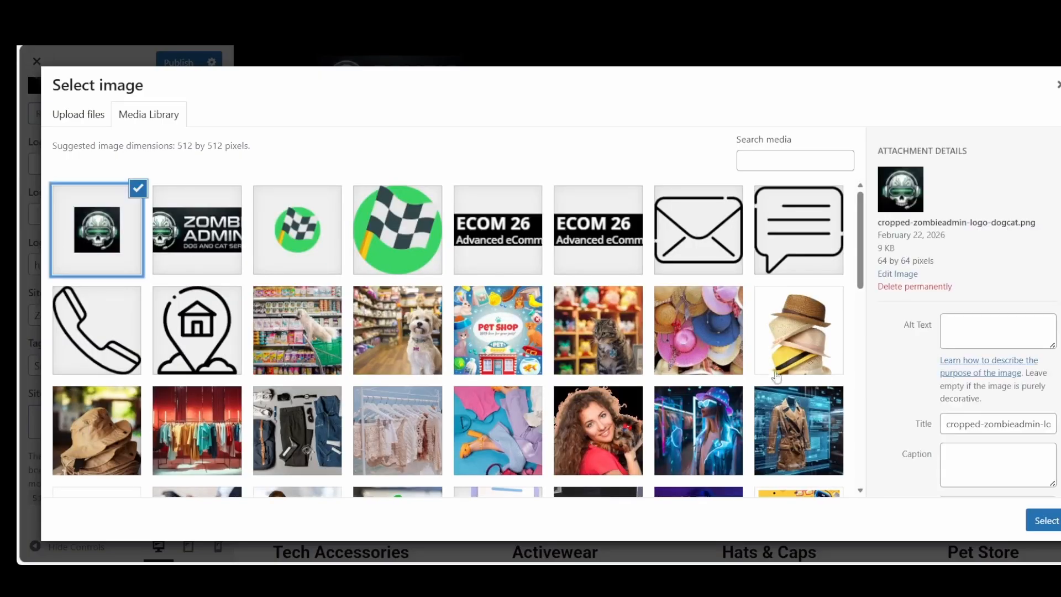
click(1043, 525)
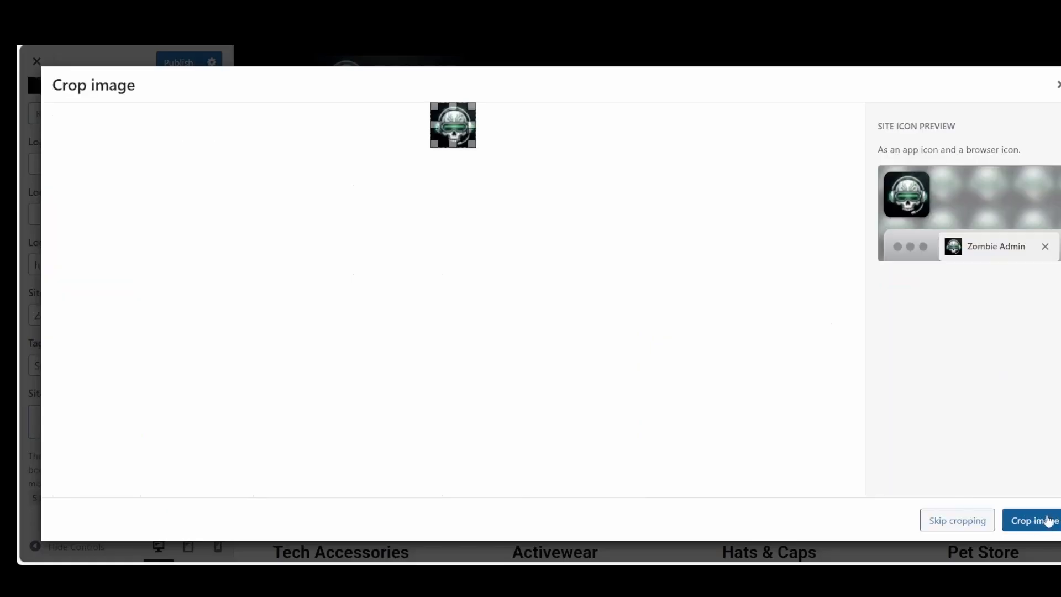
click(959, 524)
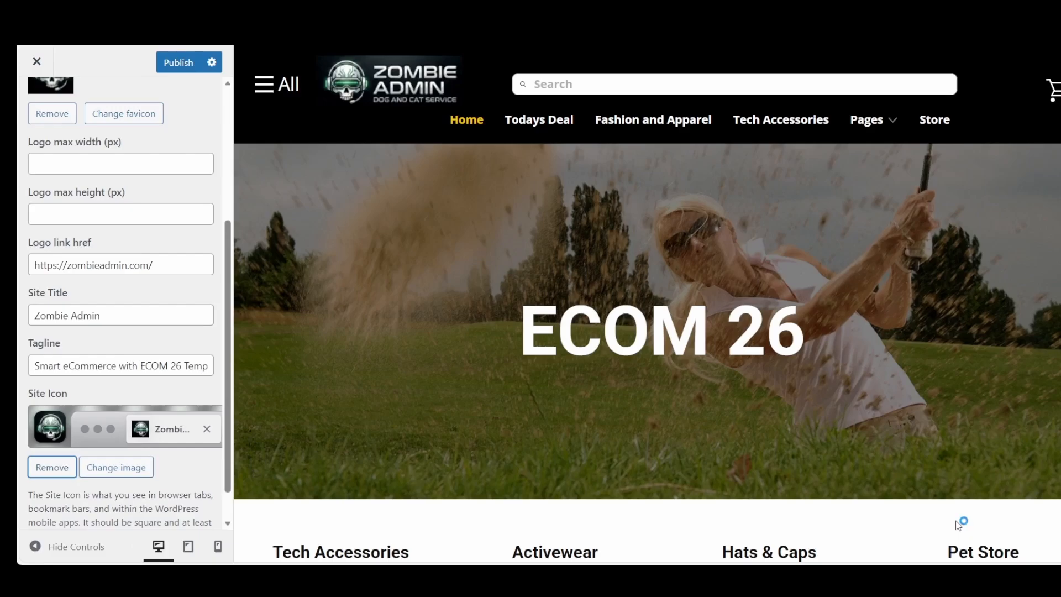
click(177, 66)
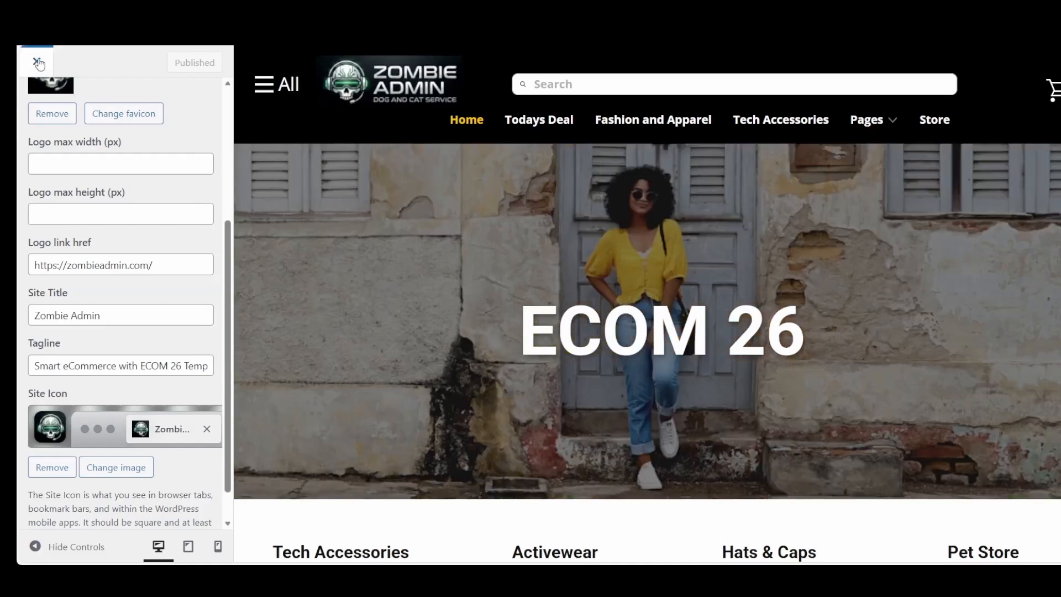
Leave the customizer, visit the live site and dismiss the 15% off coupon popup to check the new logo
click(38, 63)
click(67, 60)
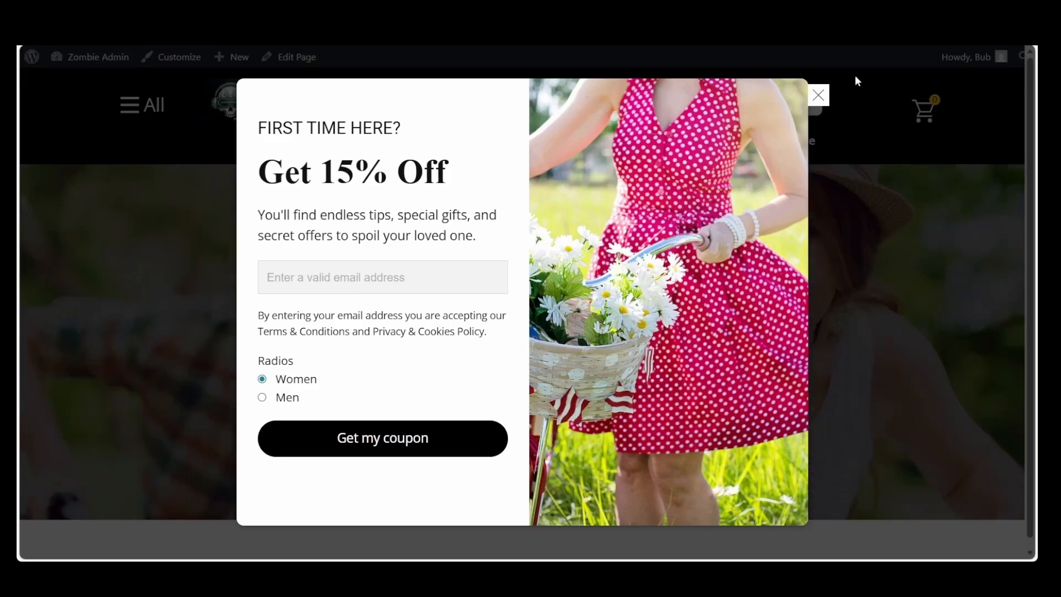
click(818, 95)
Return to the dashboard and open the Home page from the Pages list in the TMP Client editor
mouse_move(92, 59)
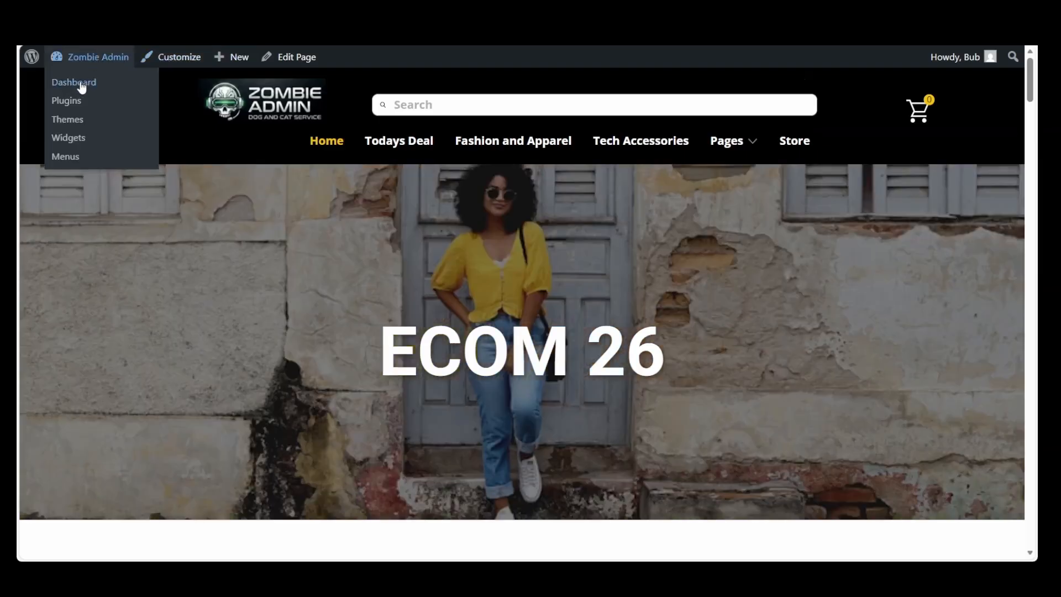
click(80, 82)
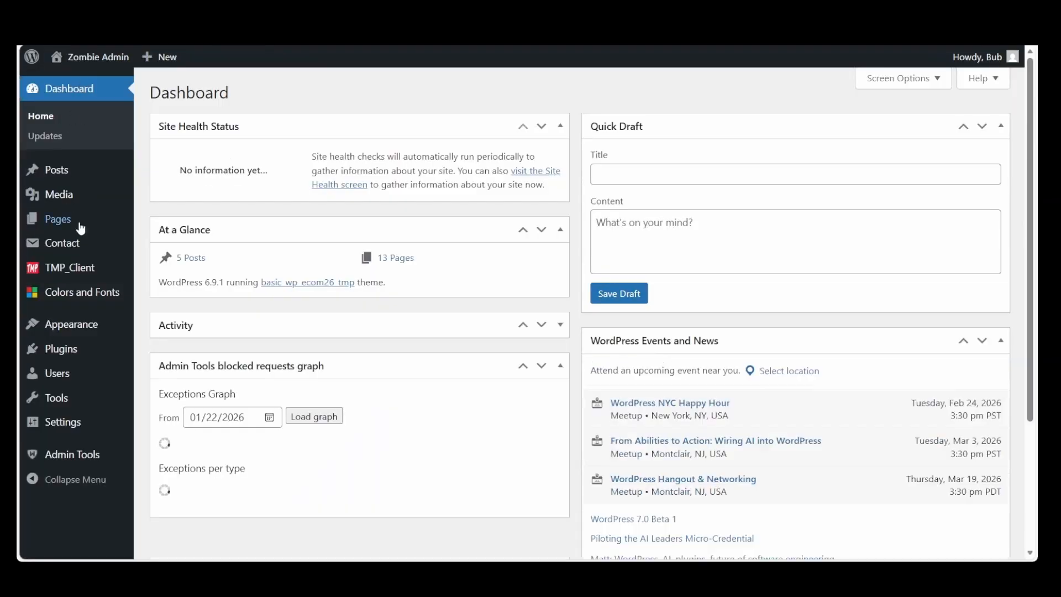
click(69, 220)
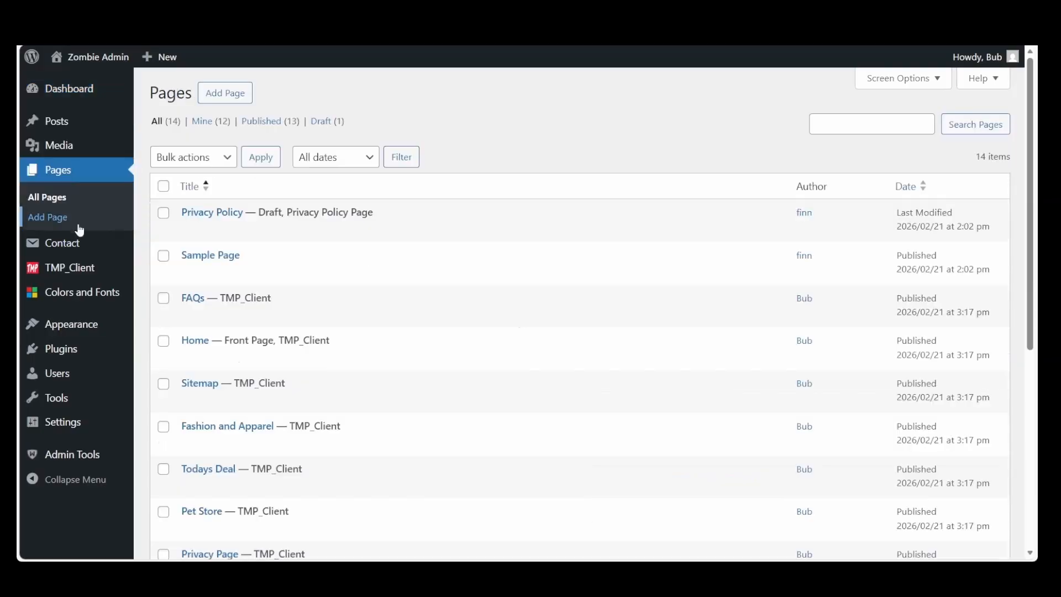
click(195, 343)
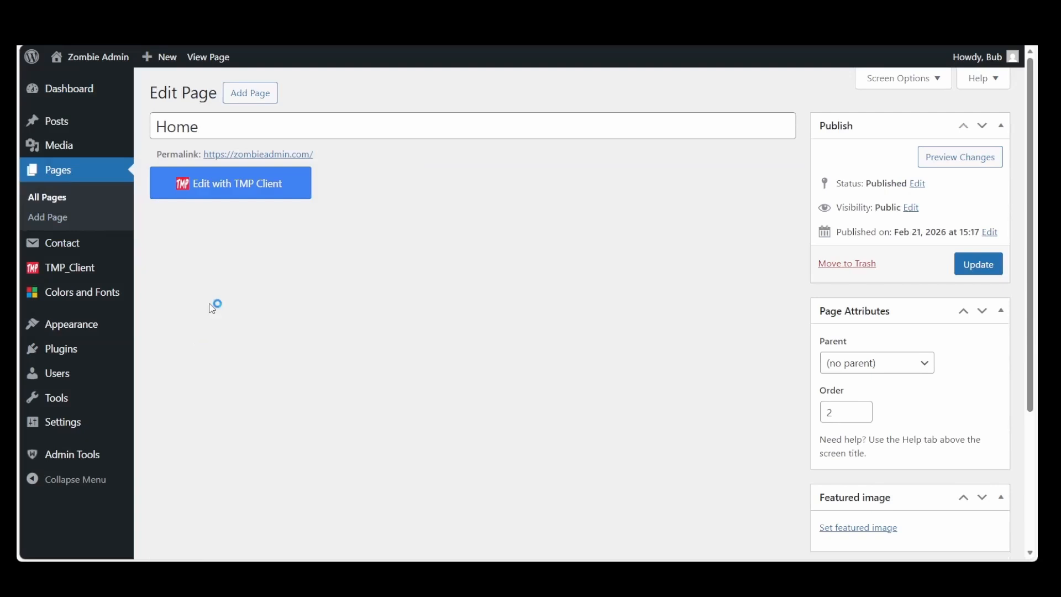
click(215, 194)
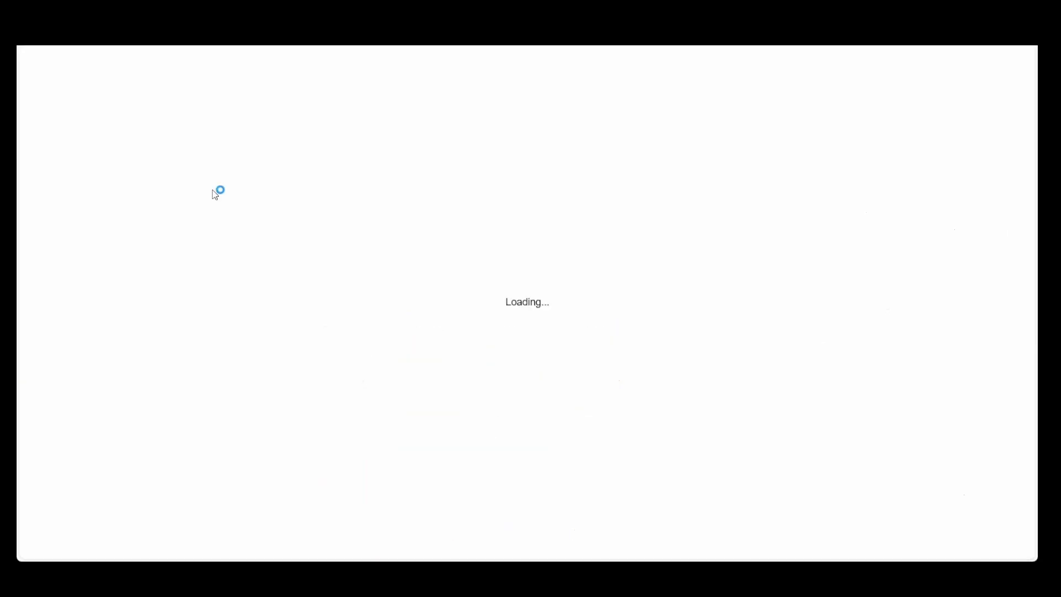
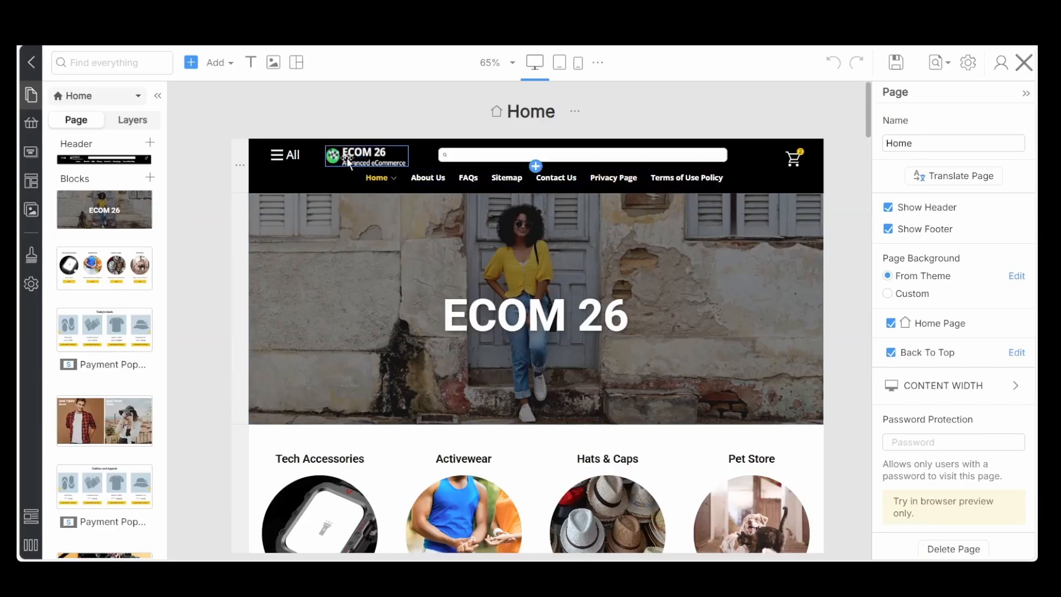
Replace the ECOM 26 header logo with the wide Zombie Admin logo from My Images and move it closer to the All menu
click(348, 162)
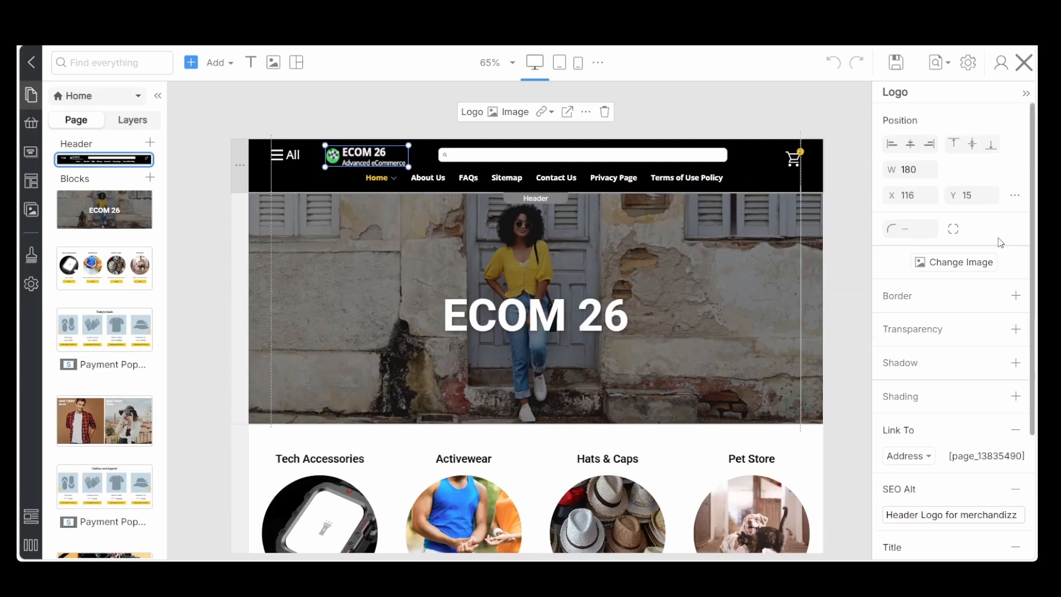
click(950, 266)
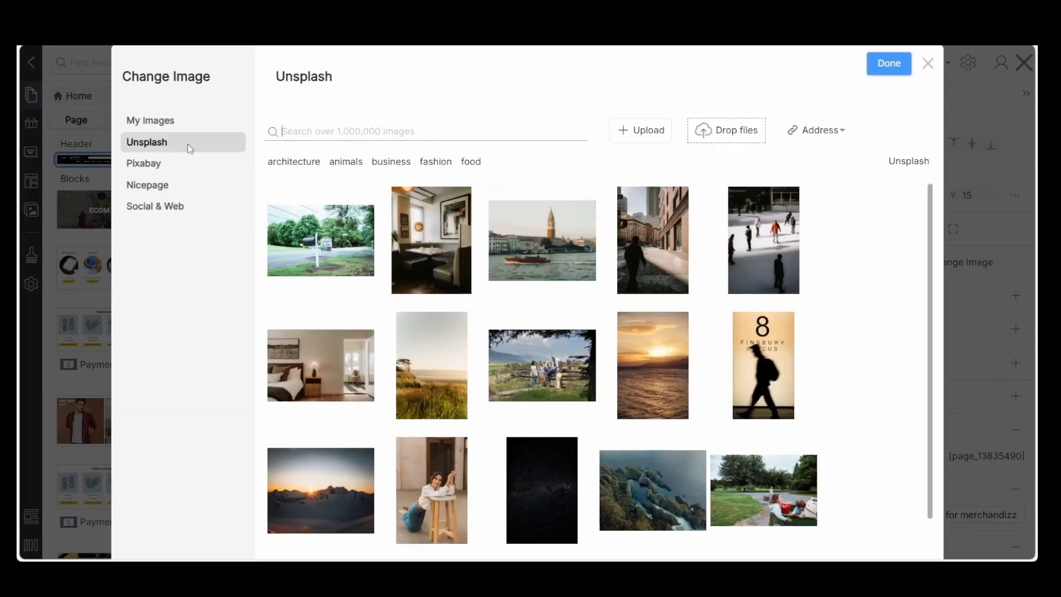
click(170, 126)
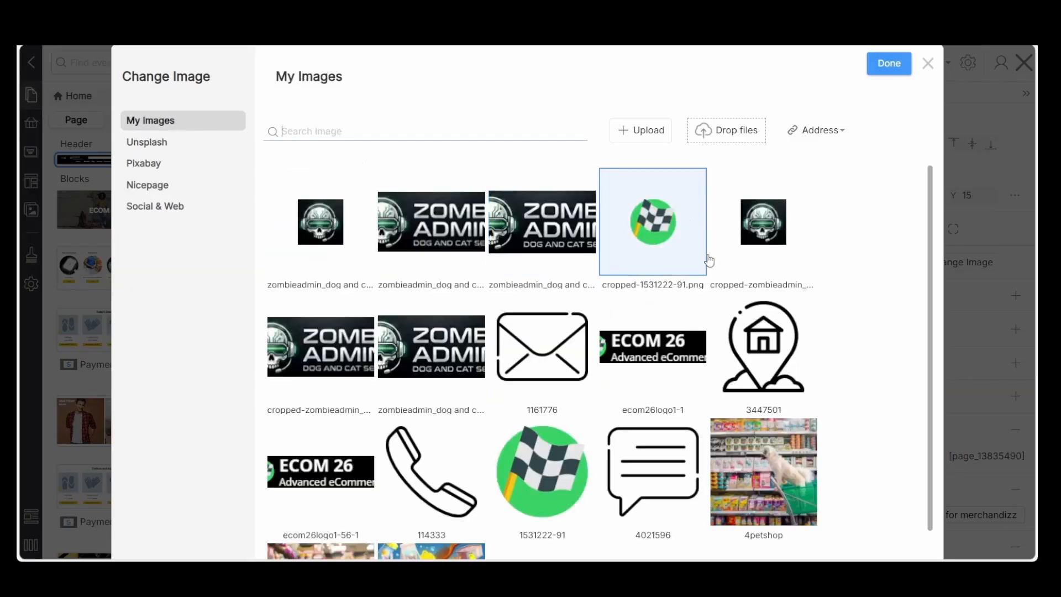
click(543, 247)
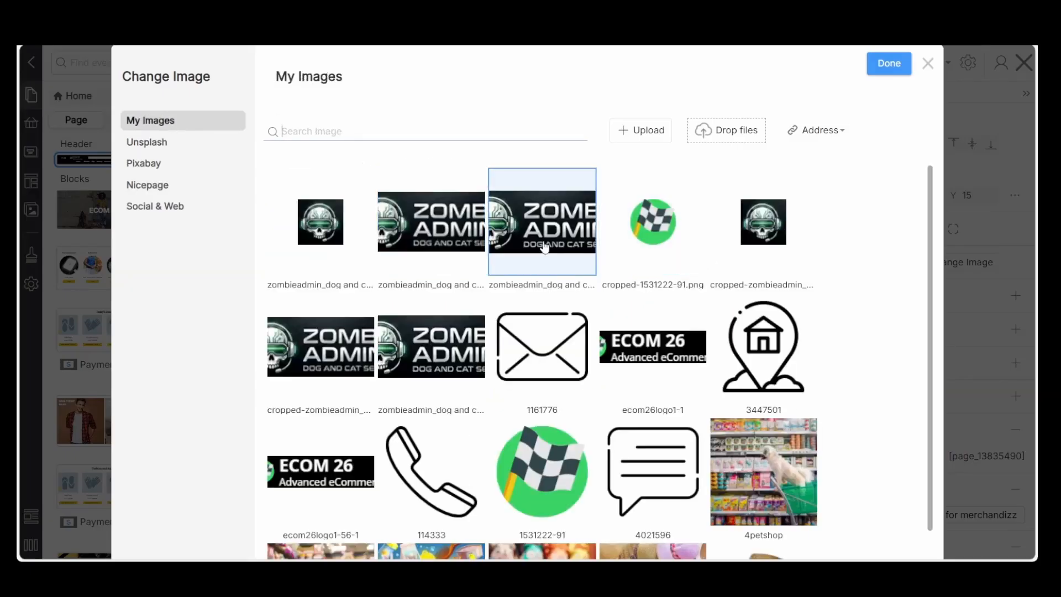
click(889, 64)
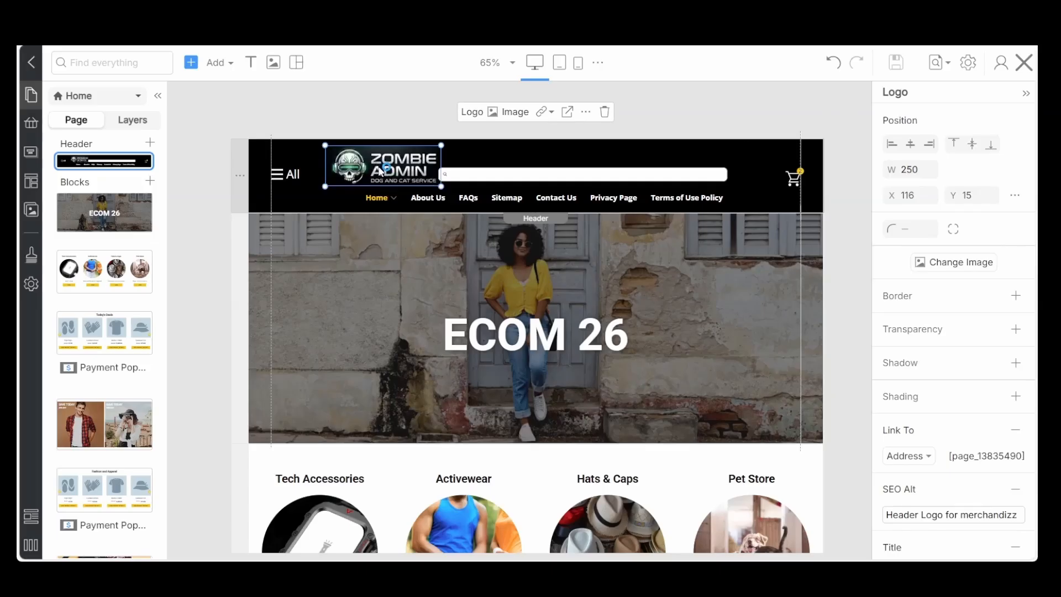
drag(380, 172, 373, 165)
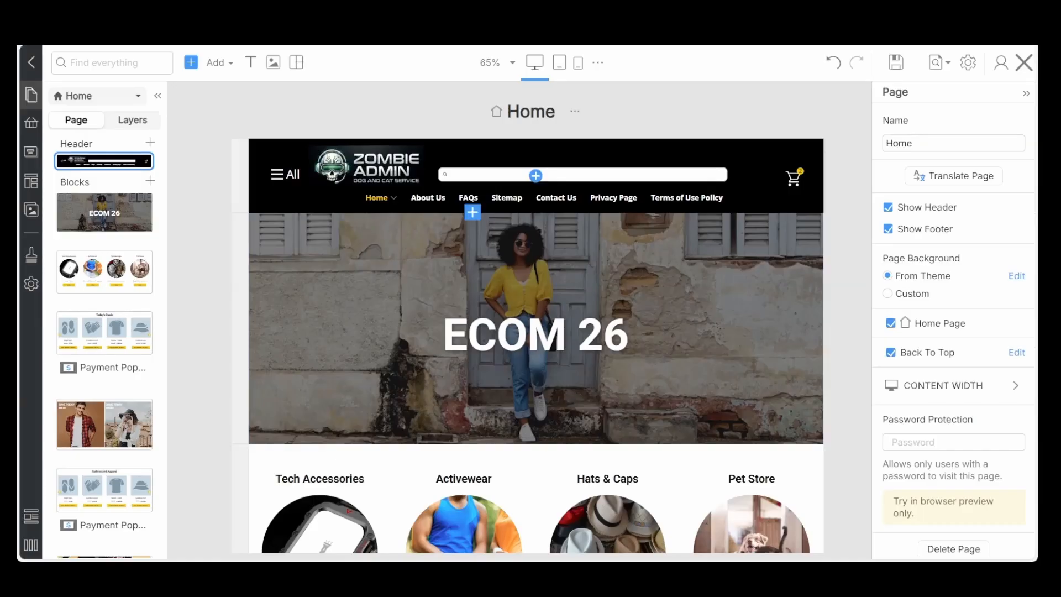
Delete the box containing the ECOM 26 logo from the page footer
scroll(536, 334, down, 10)
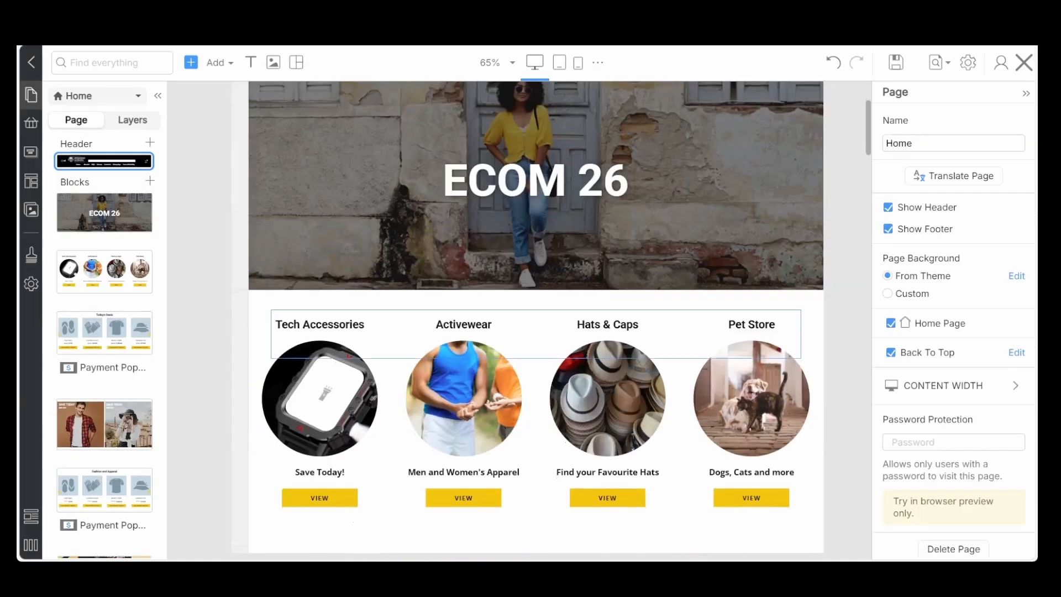
scroll(536, 333, down, 15)
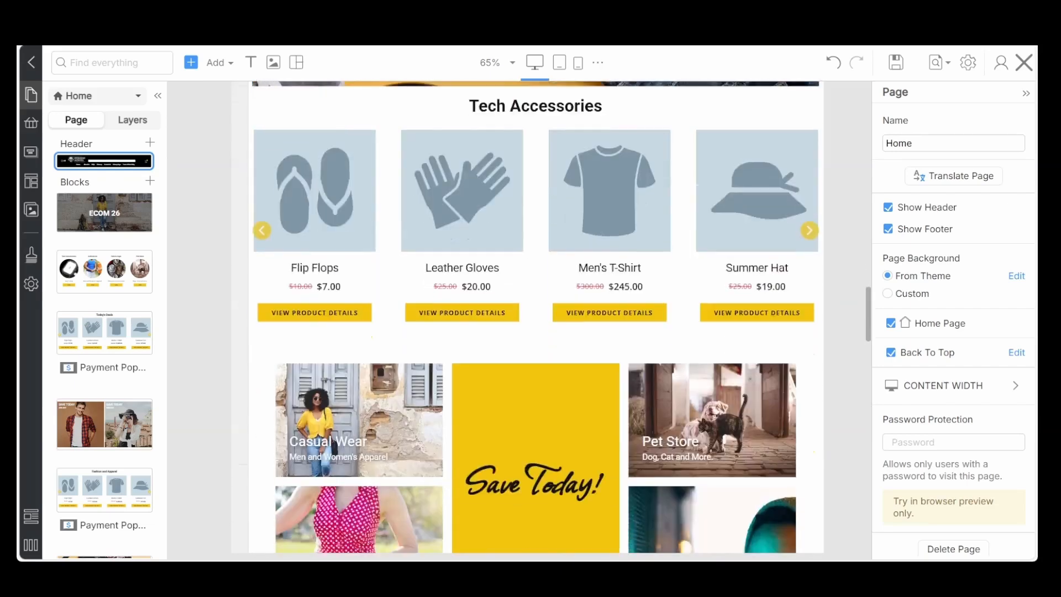
scroll(536, 334, down, 10)
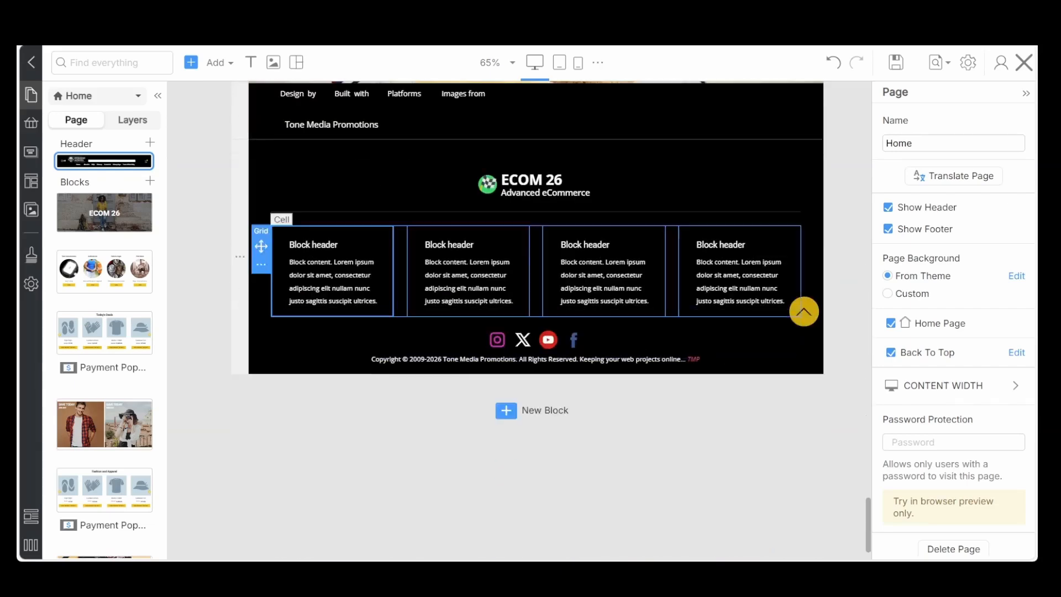
click(530, 188)
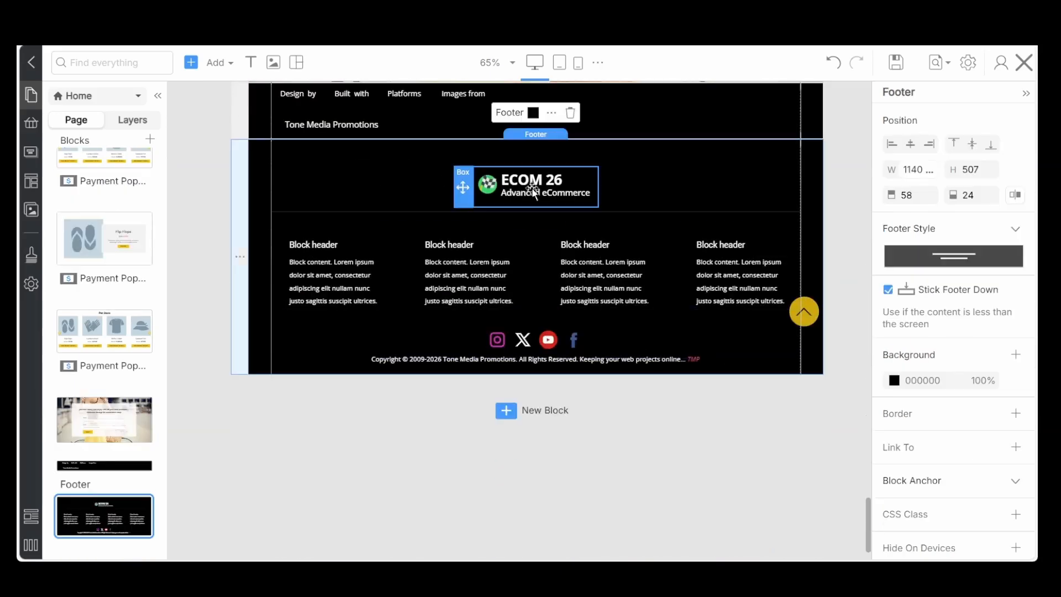
click(533, 187)
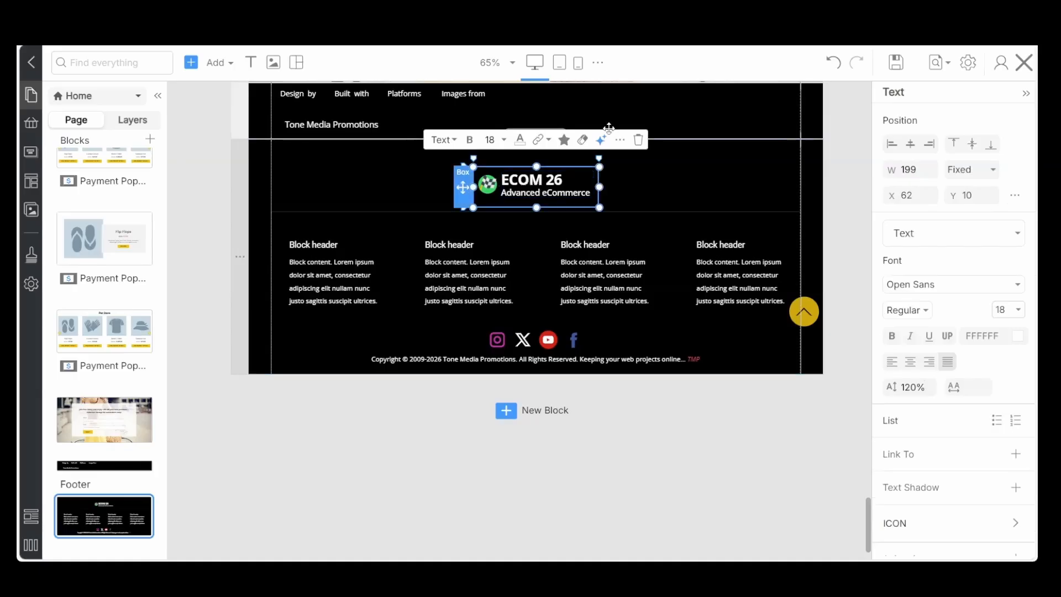
click(463, 174)
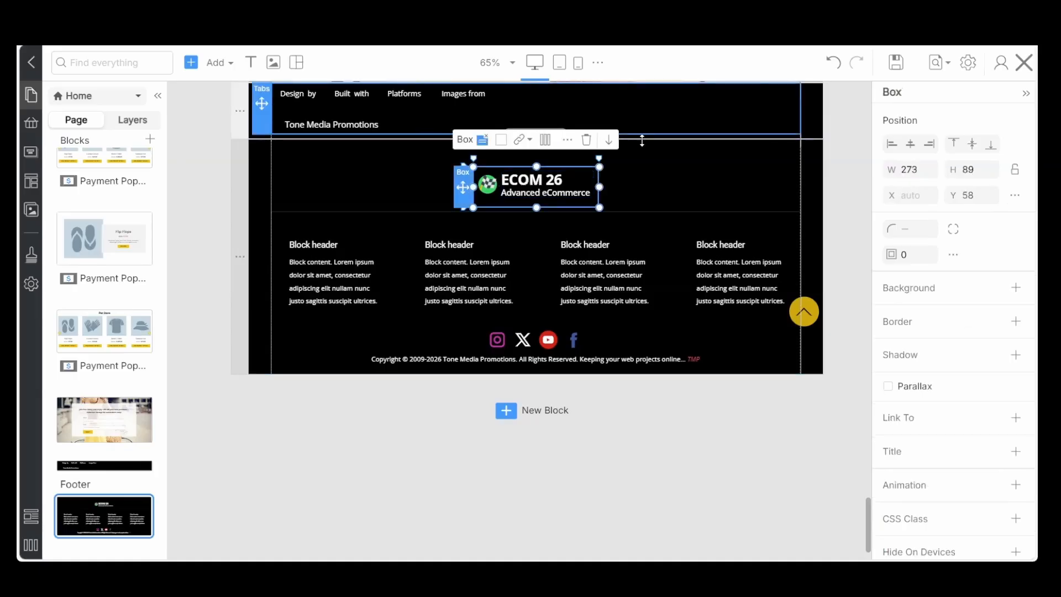
click(588, 142)
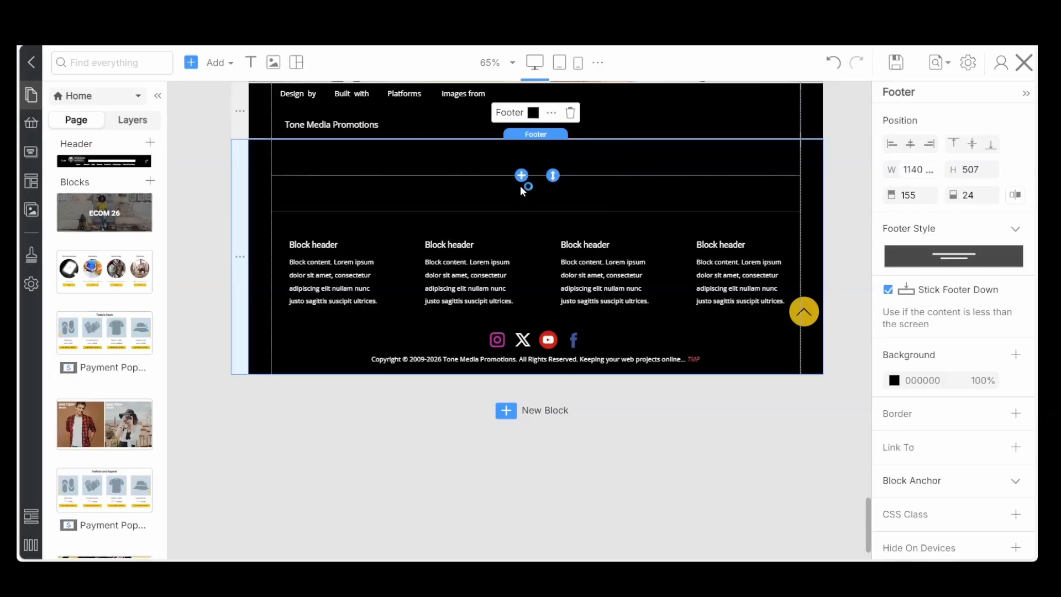
Add a logo element with the wide Zombie Admin image above the footer's block columns and center it horizontally
click(521, 176)
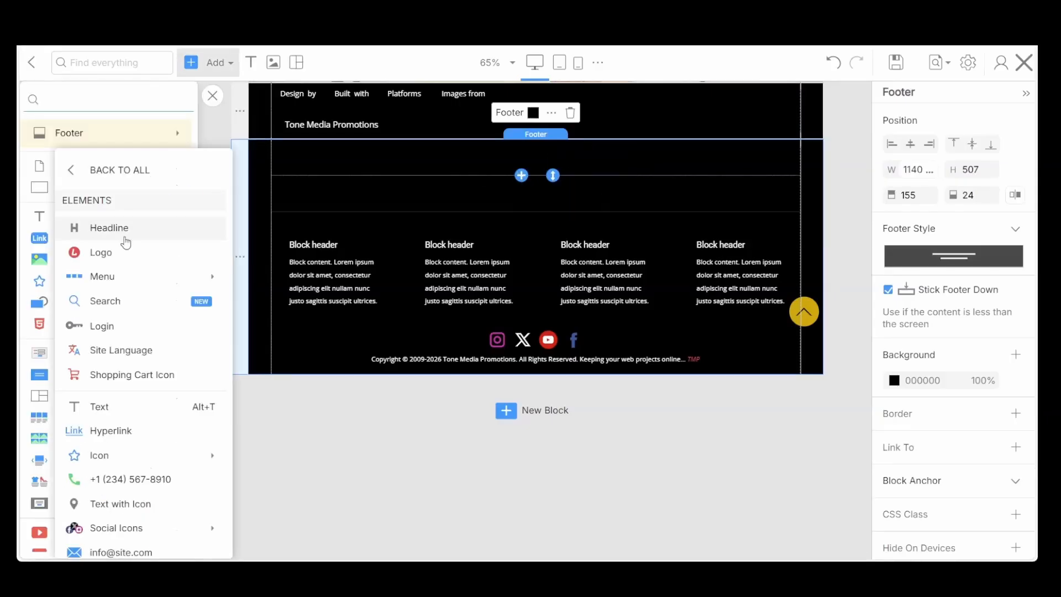
click(108, 255)
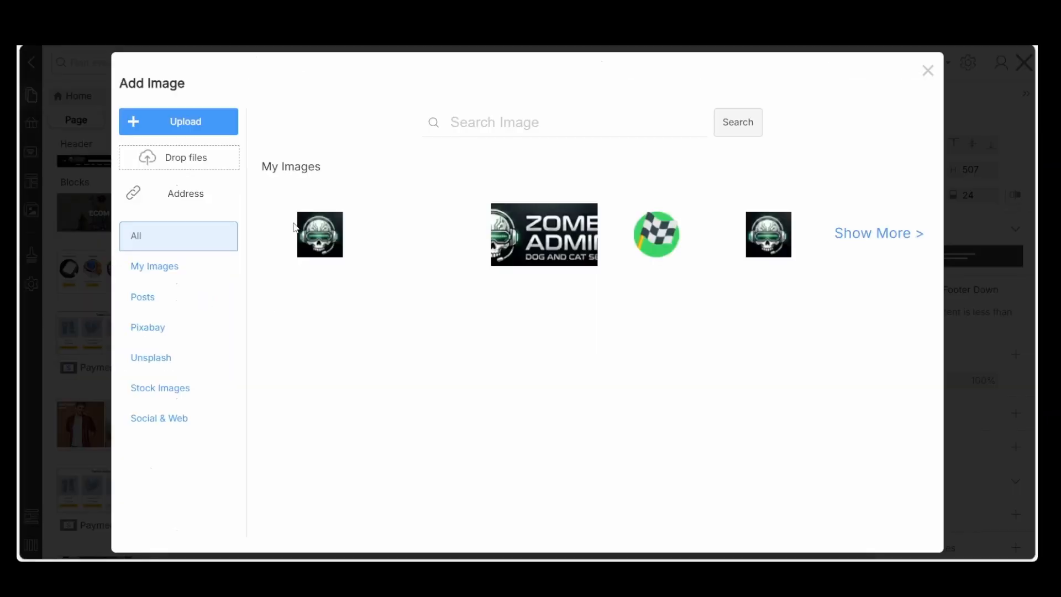
click(526, 242)
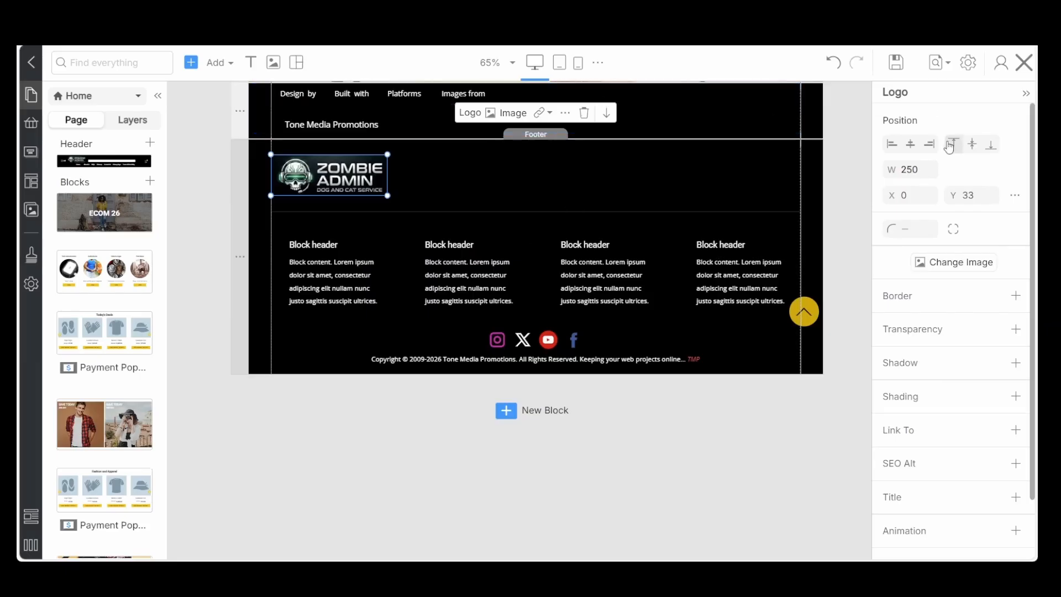
click(910, 144)
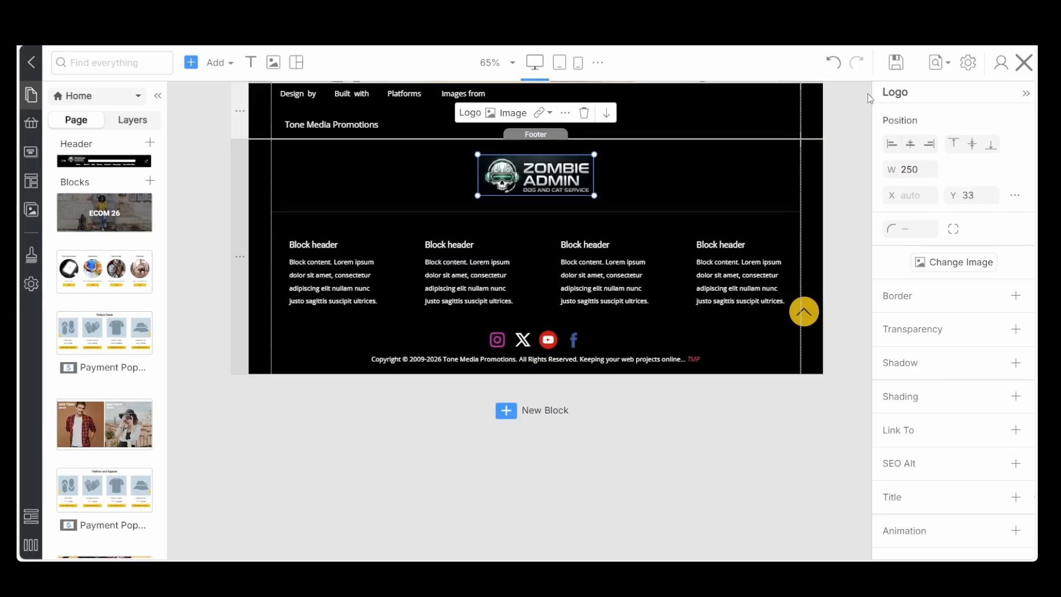
Check the page in the laptop, tablet, portrait phone and landscape phone views, and save it
click(598, 67)
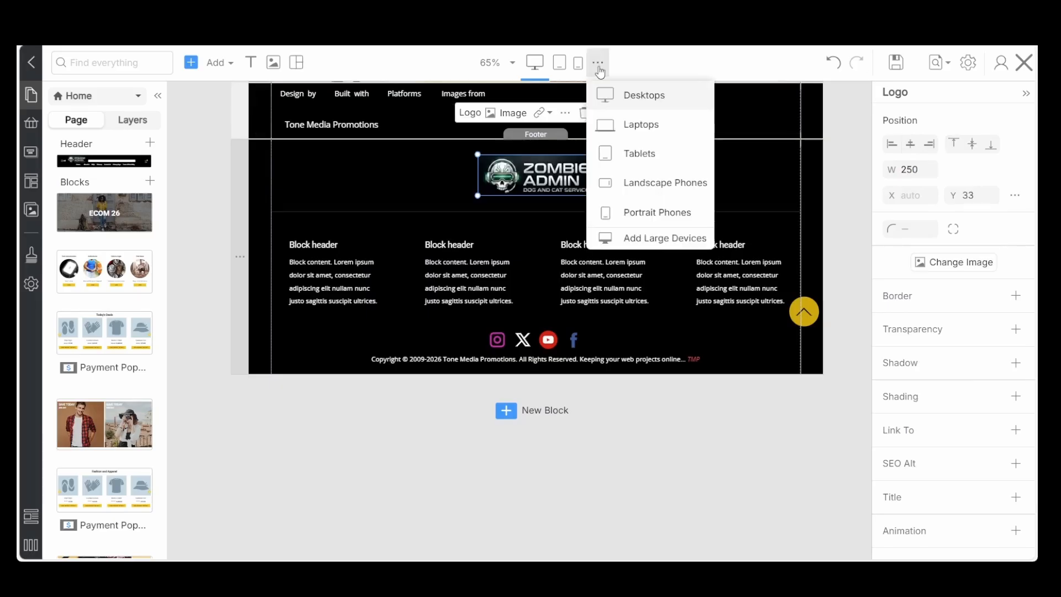
click(638, 125)
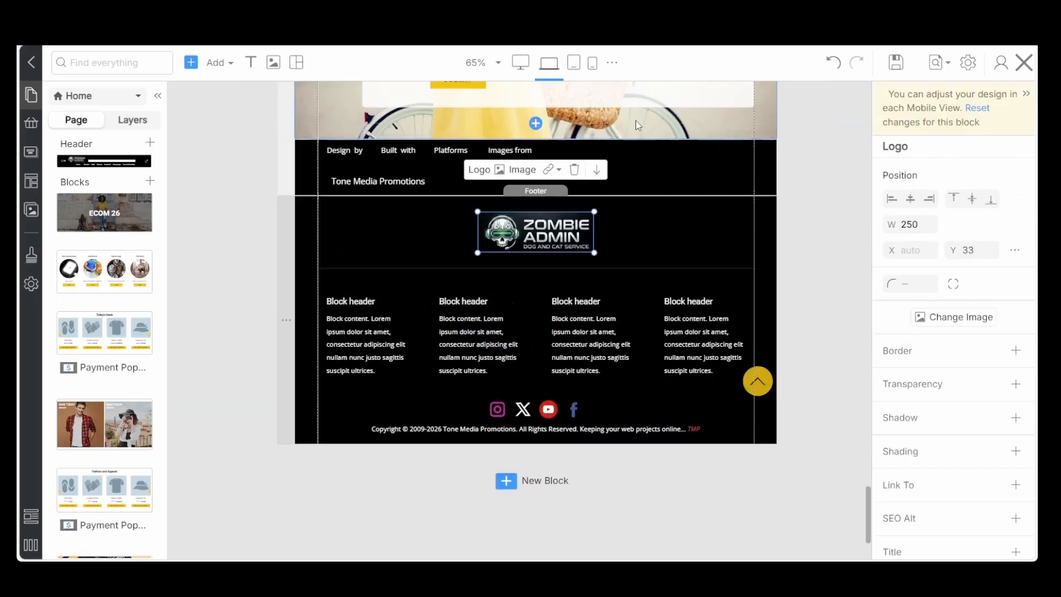
click(575, 72)
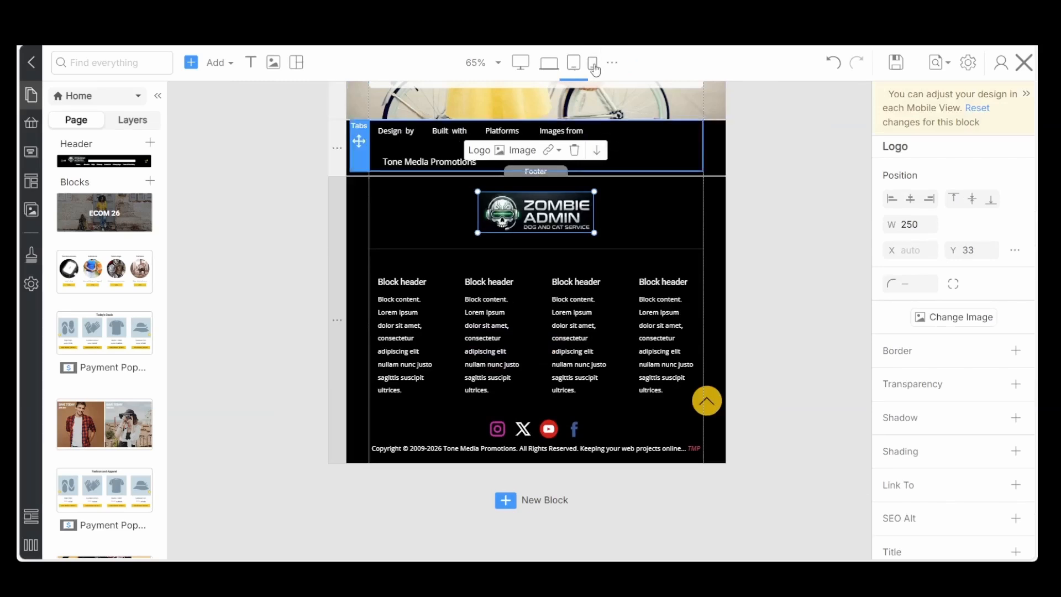
click(593, 65)
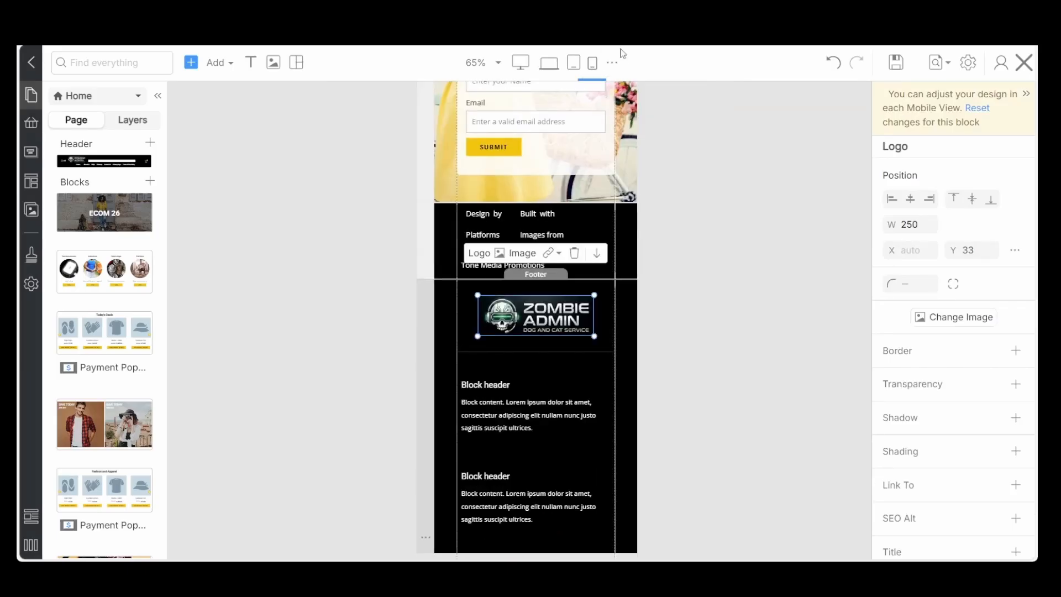
click(611, 63)
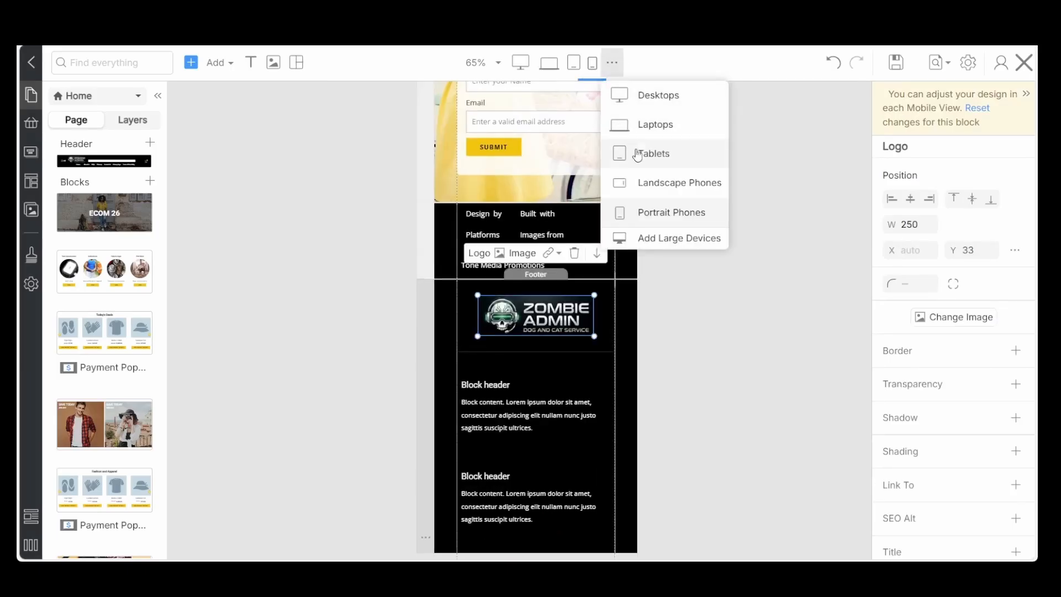
click(658, 187)
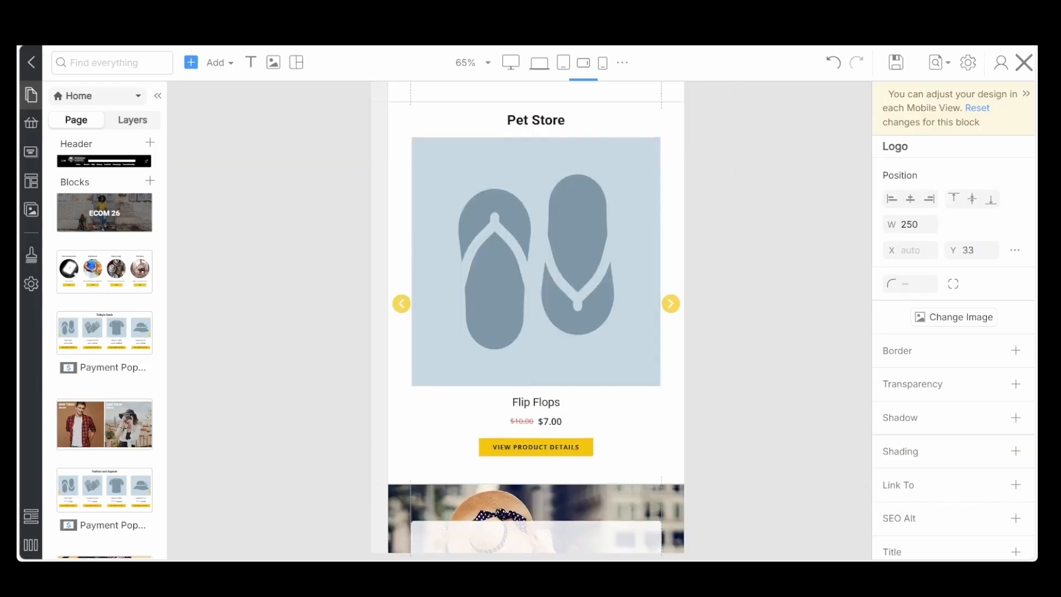
click(898, 62)
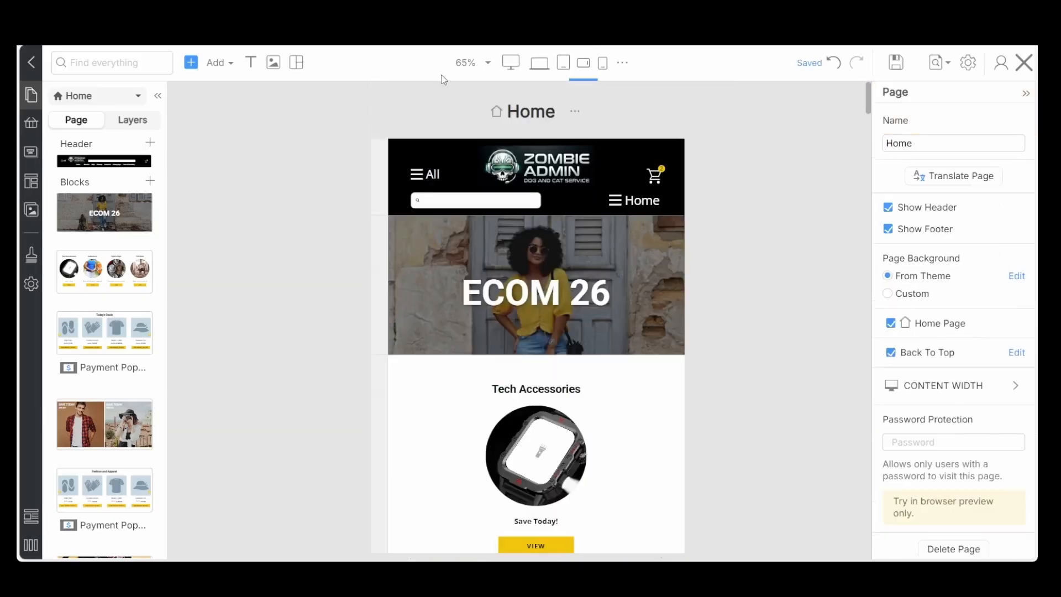
Return to the desktop view, open the header's All menu panel for editing and delete its ECOM 26 logo image
click(509, 64)
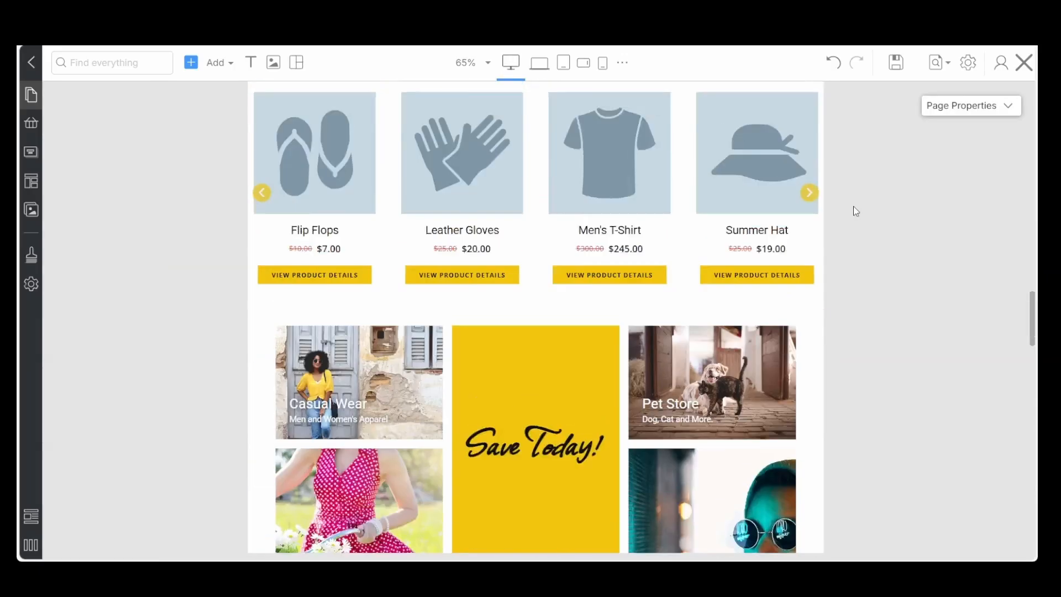
scroll(853, 207, up, 10)
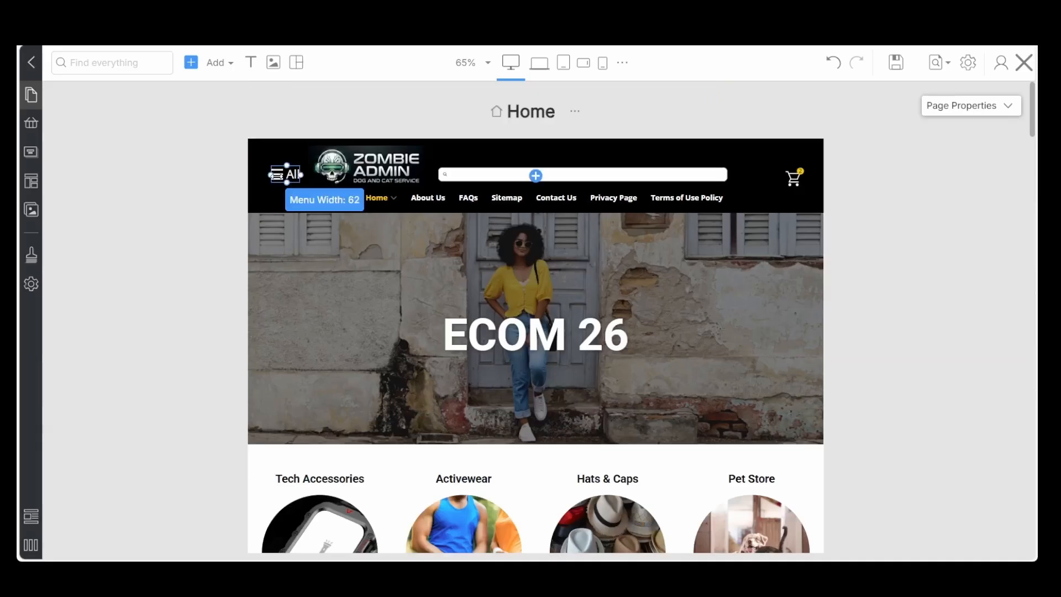
click(287, 174)
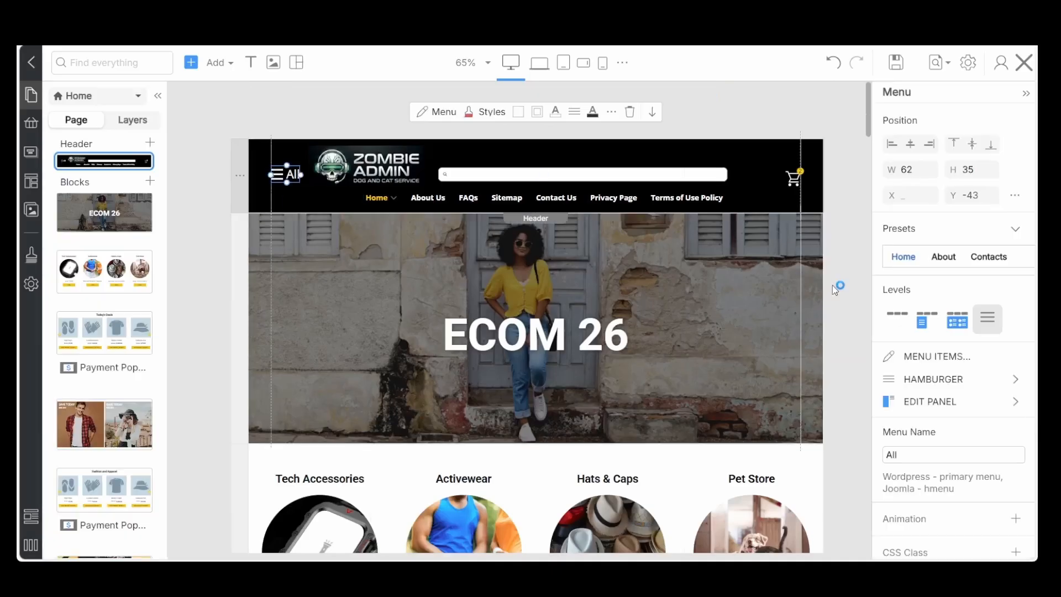
click(992, 406)
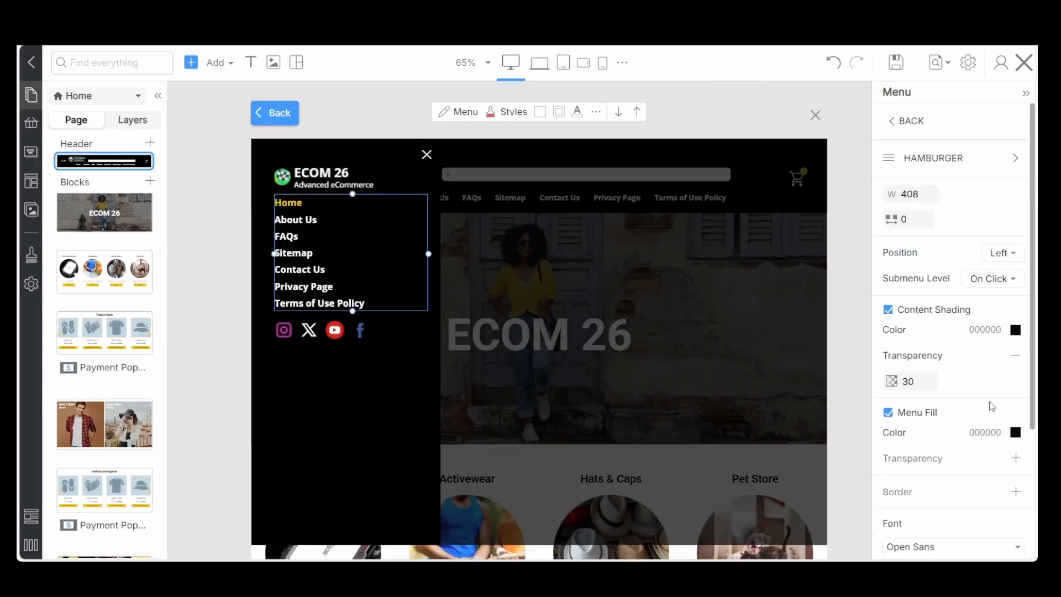
click(313, 176)
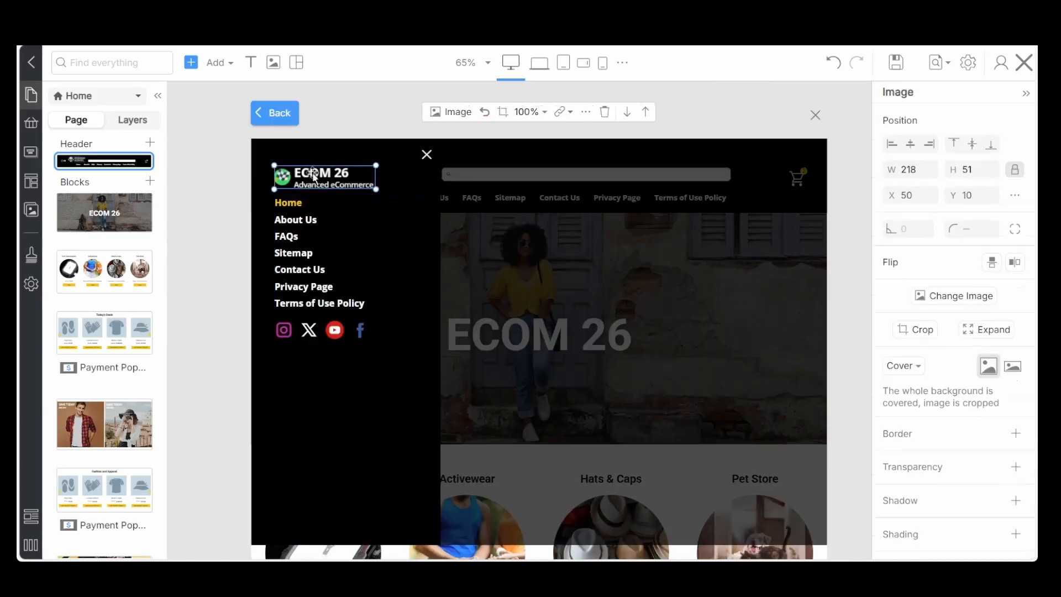
click(604, 112)
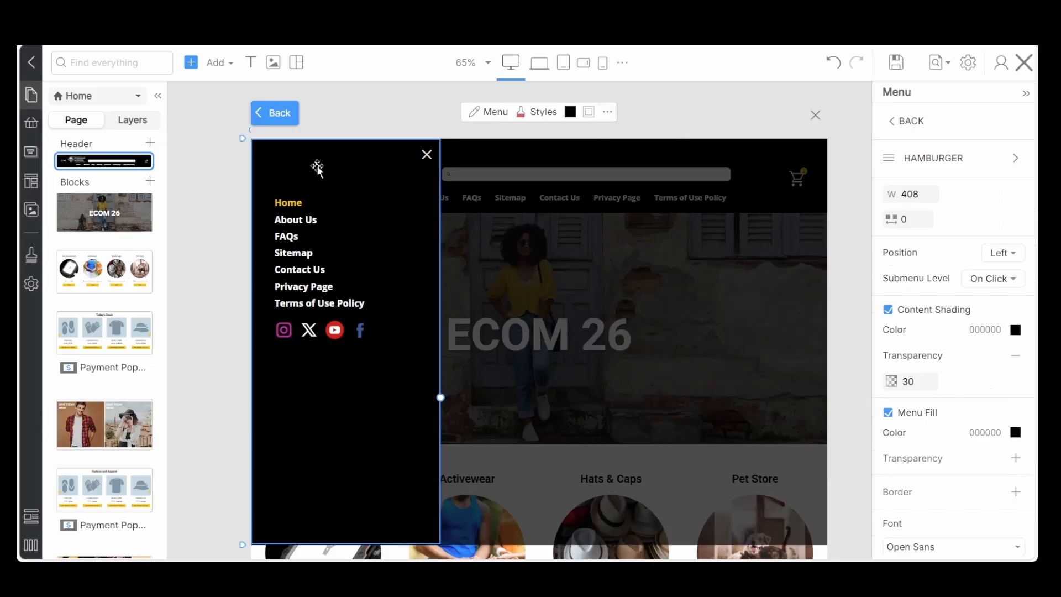
Insert the wide Zombie Admin logo from My Images as a plain image above the Home link in the menu panel
click(331, 177)
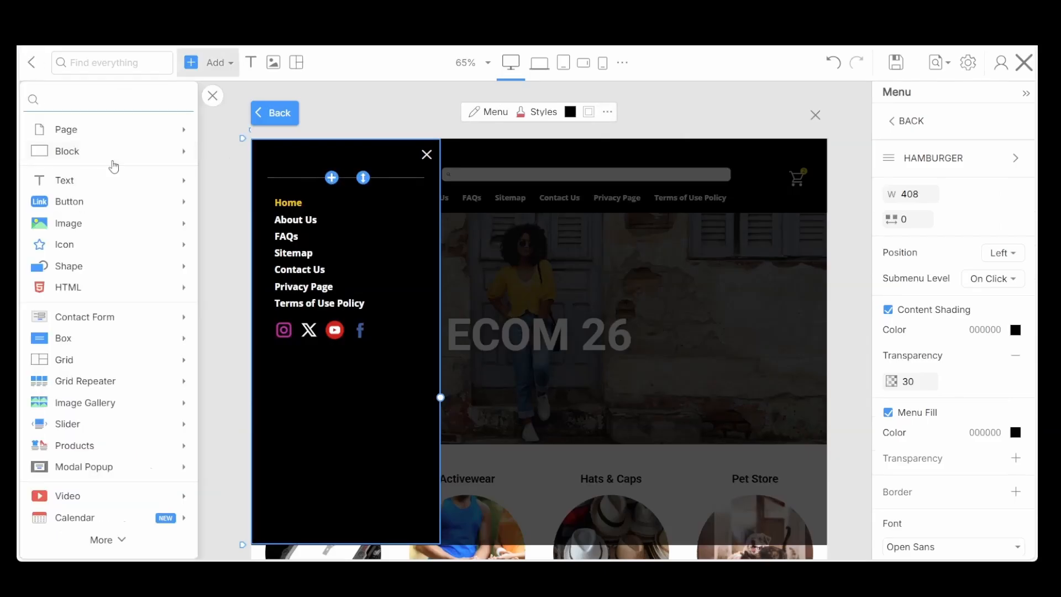
mouse_move(82, 205)
mouse_move(83, 228)
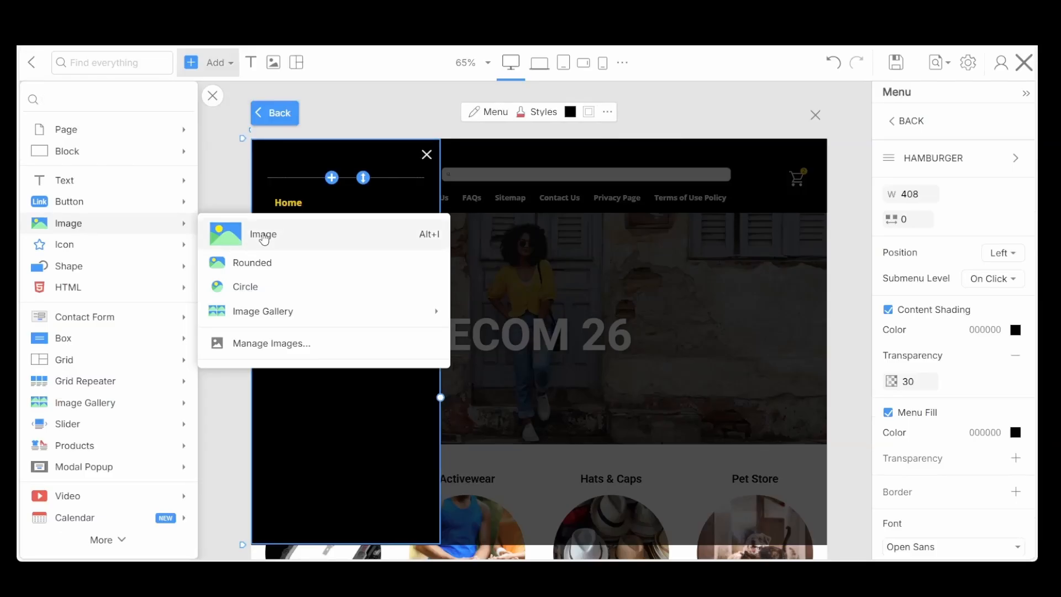
click(261, 237)
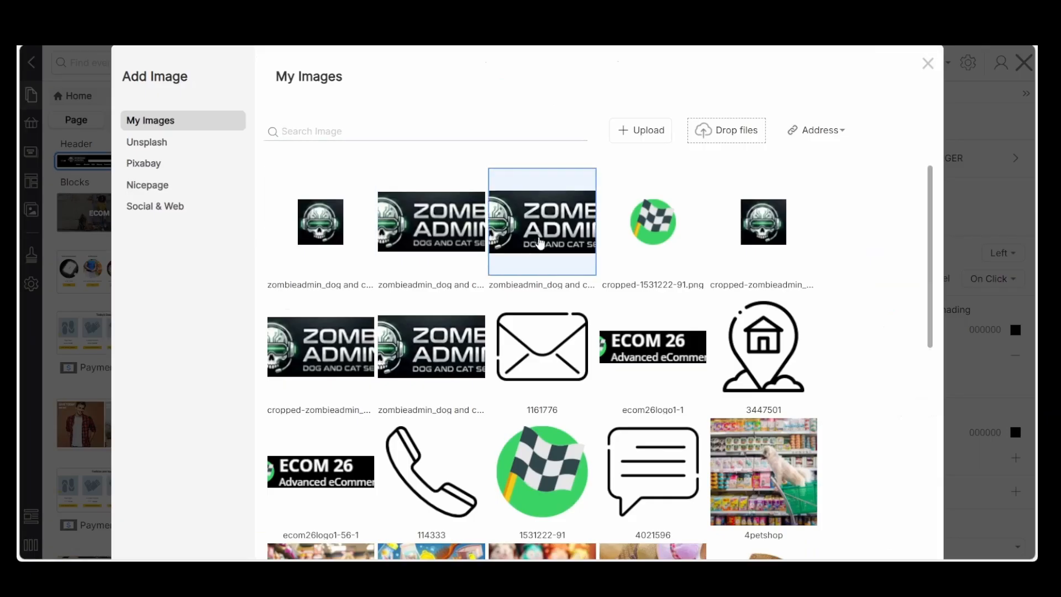
click(539, 238)
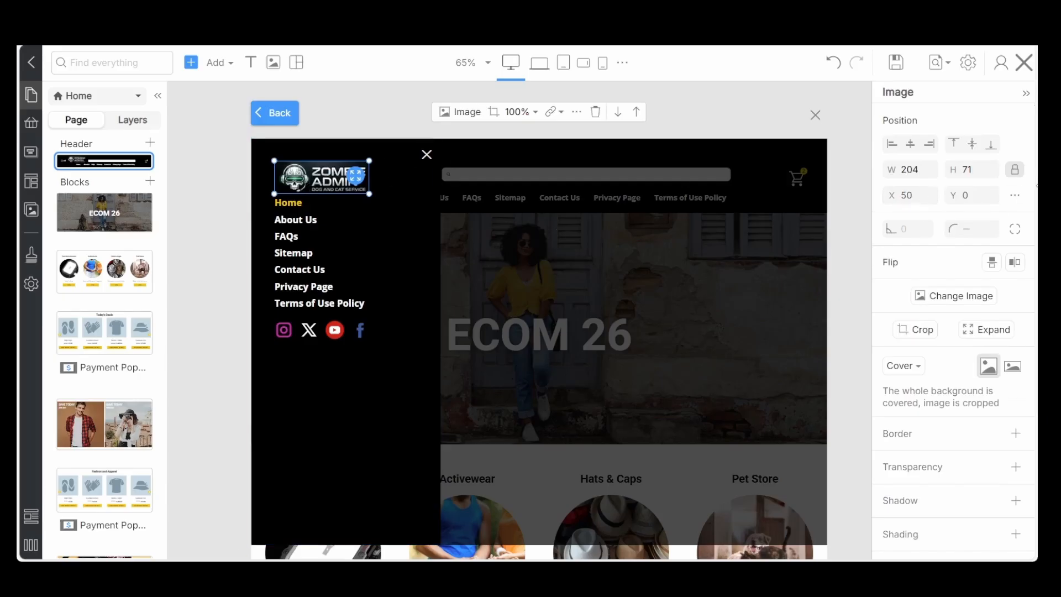
Set the vertical position of the All menu panel's Zombie Admin logo to 10 and save the page
click(1016, 197)
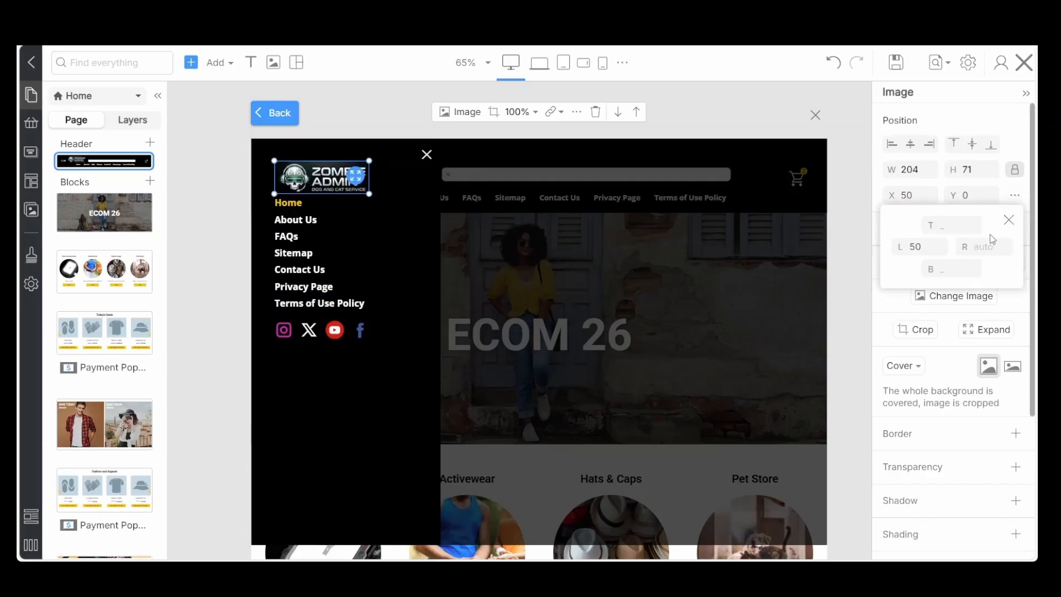
click(984, 198)
click(992, 196)
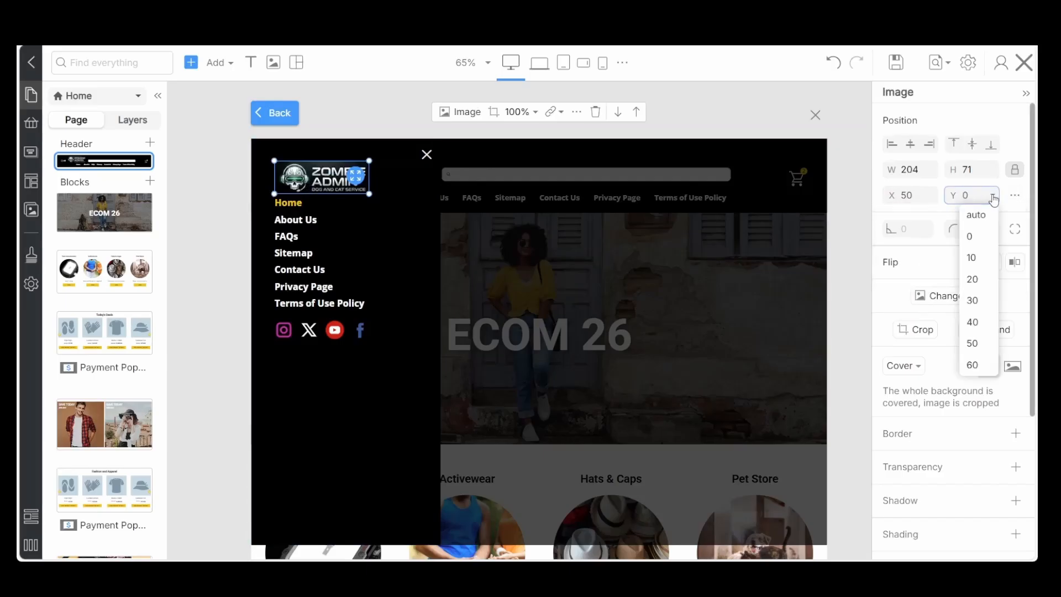
click(974, 258)
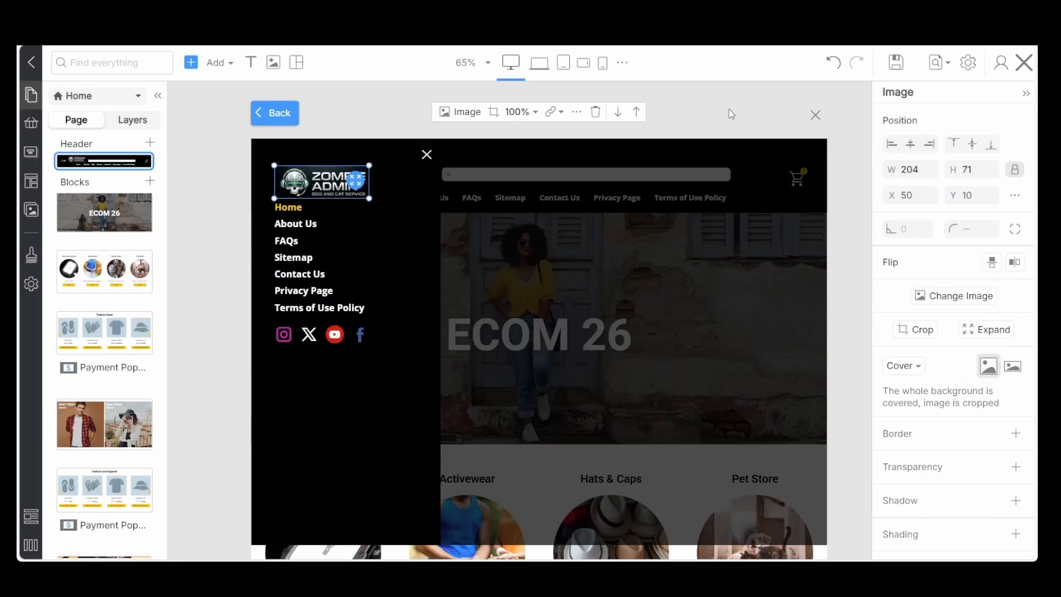
click(898, 61)
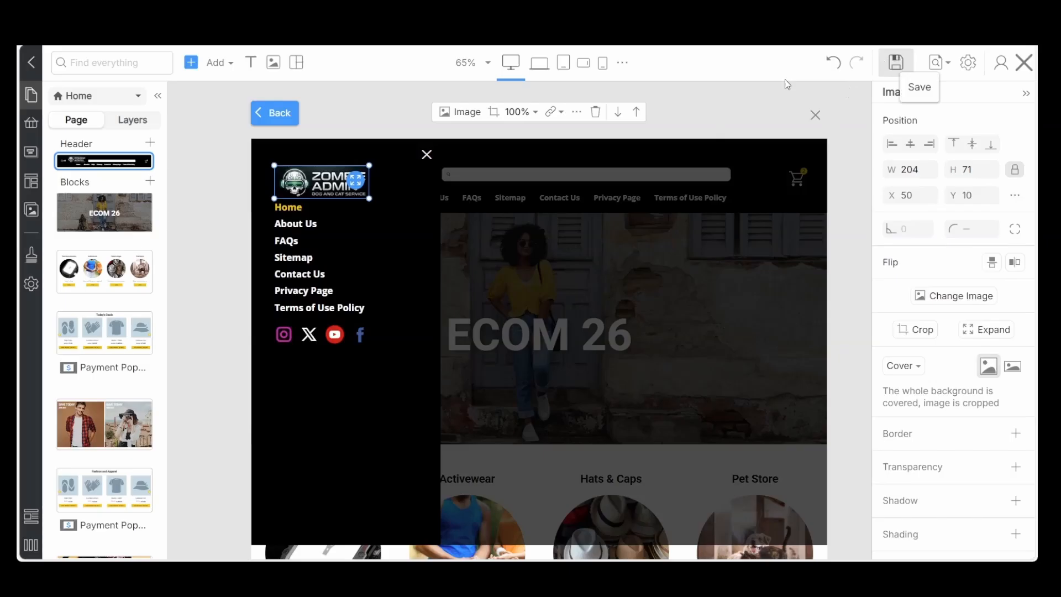
Check the panel in the laptop view, and move its page links up closer to the logo in the tablet view
click(541, 68)
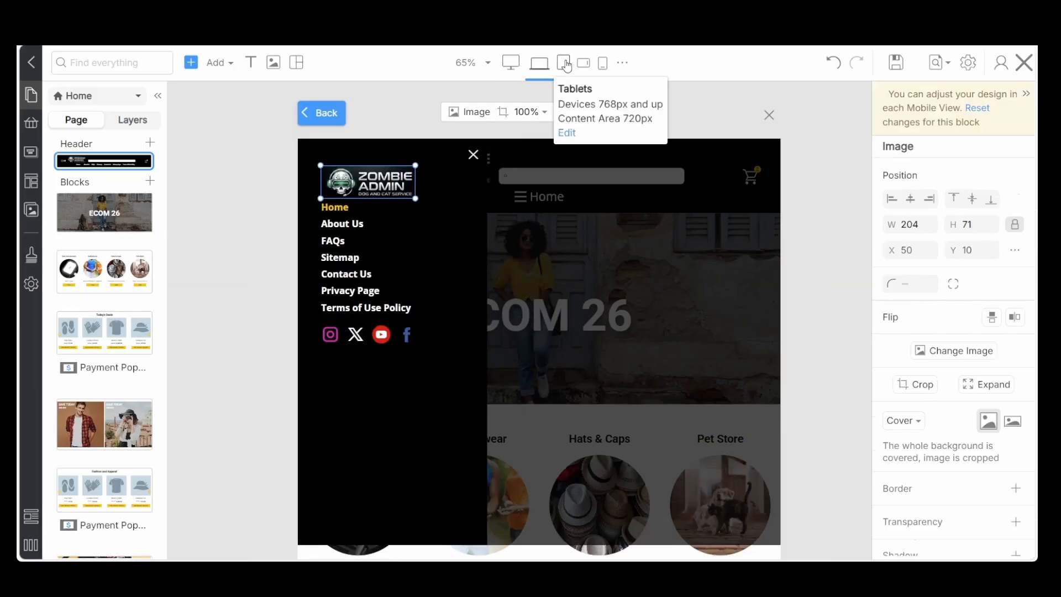
click(565, 64)
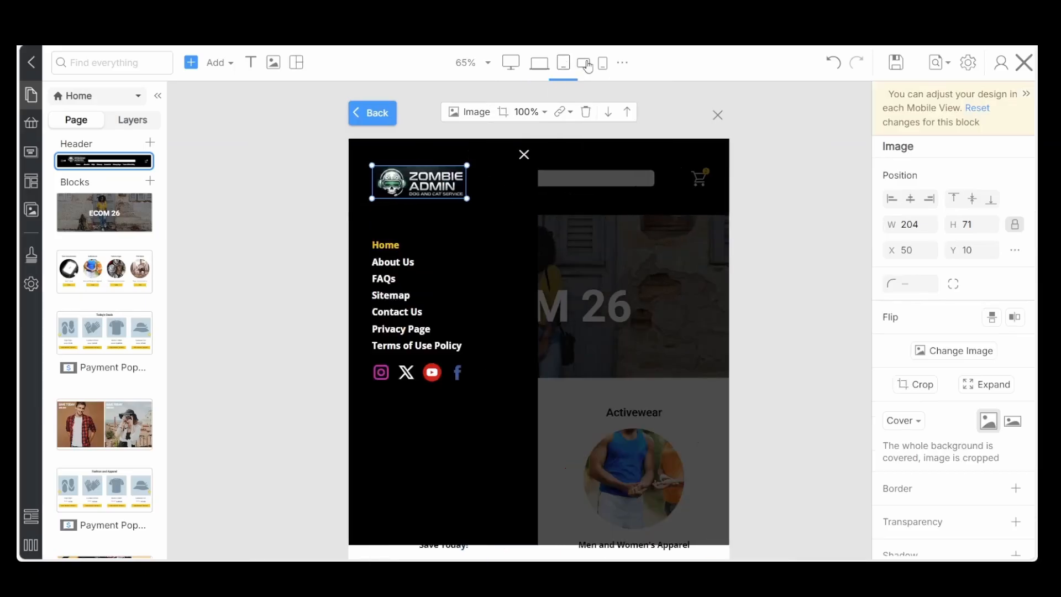
click(406, 293)
drag(406, 293, 406, 263)
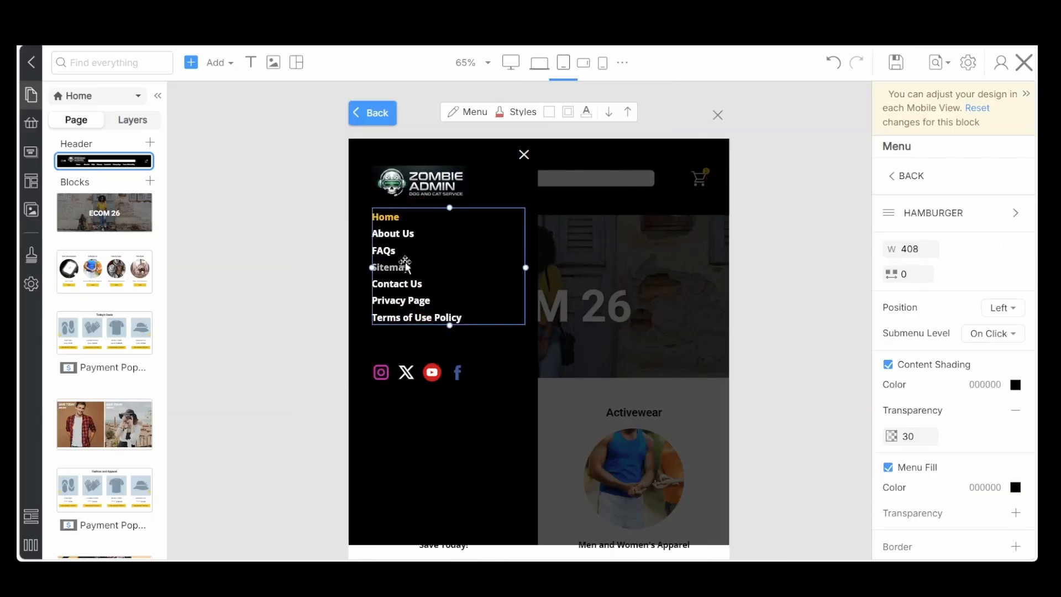
Set the vertical position of the panel's social icons to 20 in the tablet view
click(407, 373)
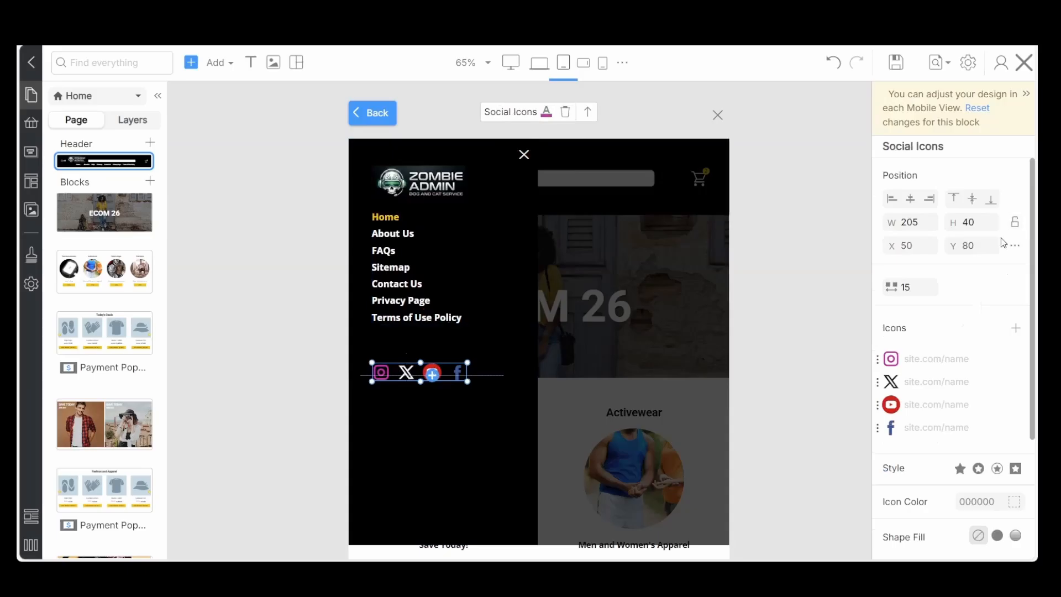
click(987, 245)
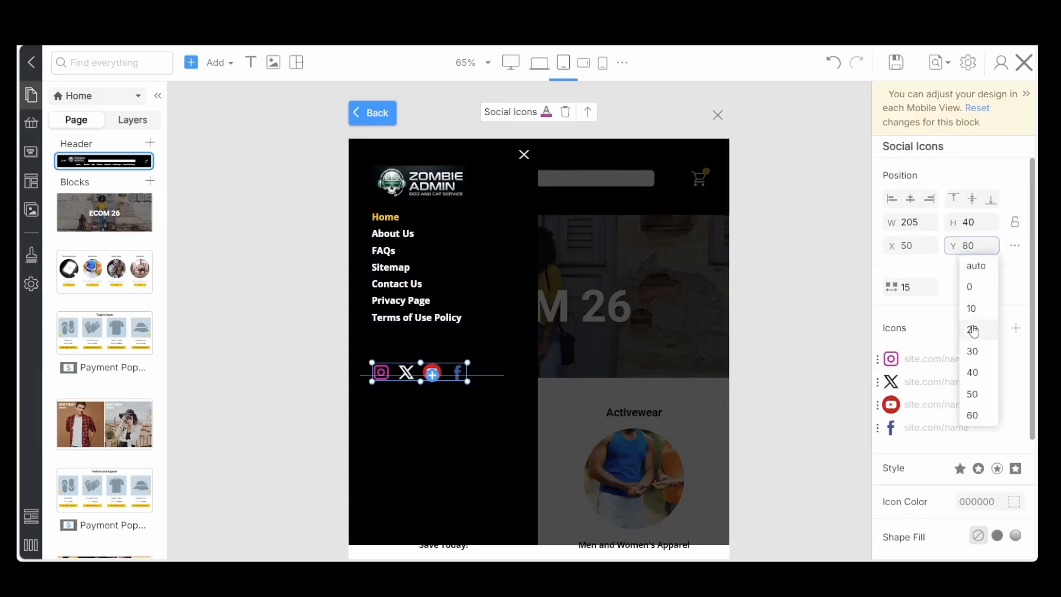
click(973, 330)
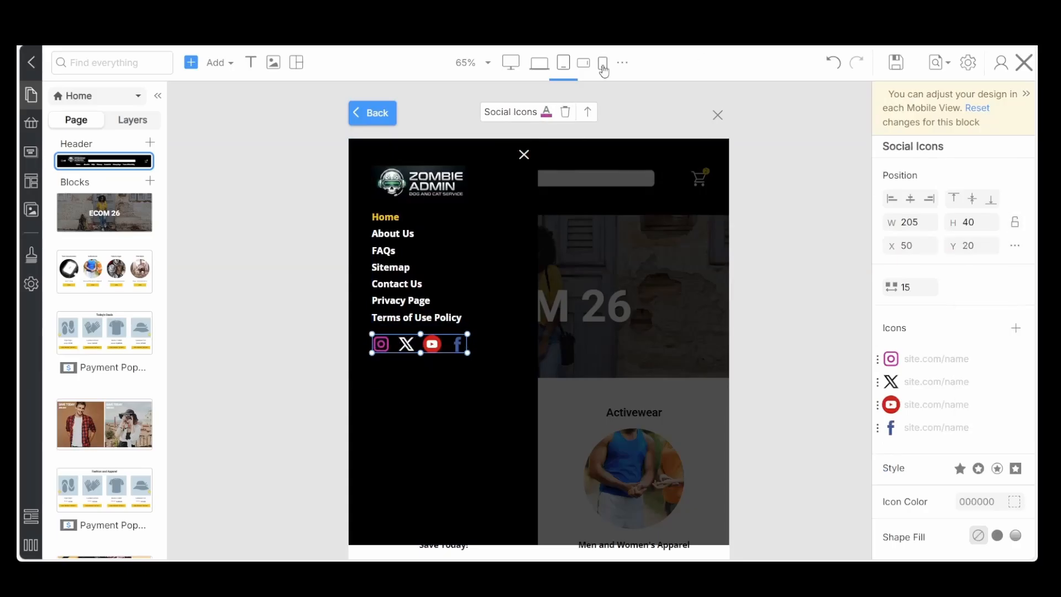
In the landscape phone view, move the panel's logo left to about X 29 and set its vertical position to 10
click(584, 64)
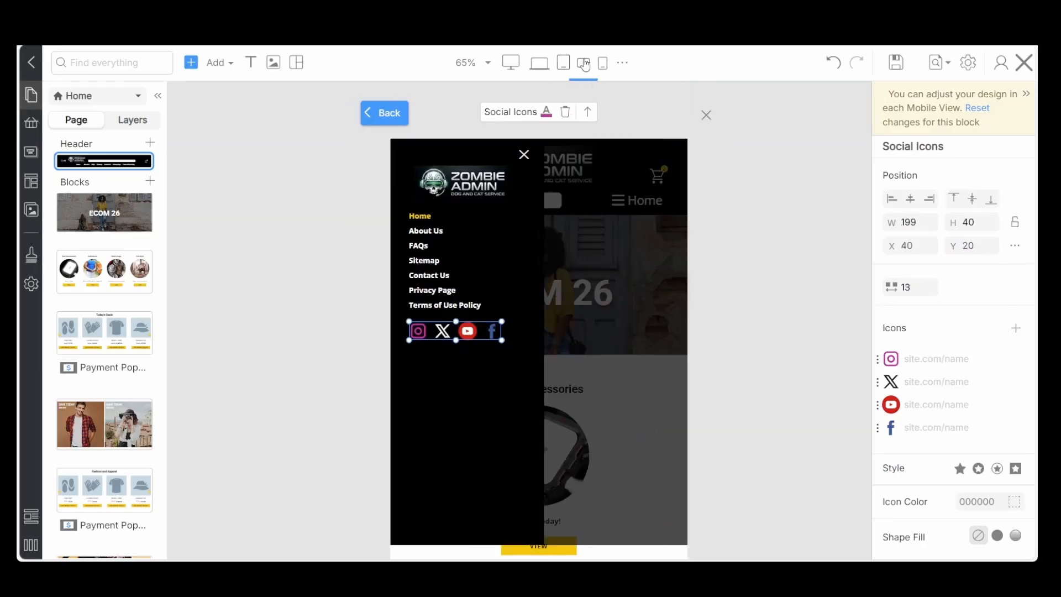
click(457, 188)
drag(457, 187, 447, 190)
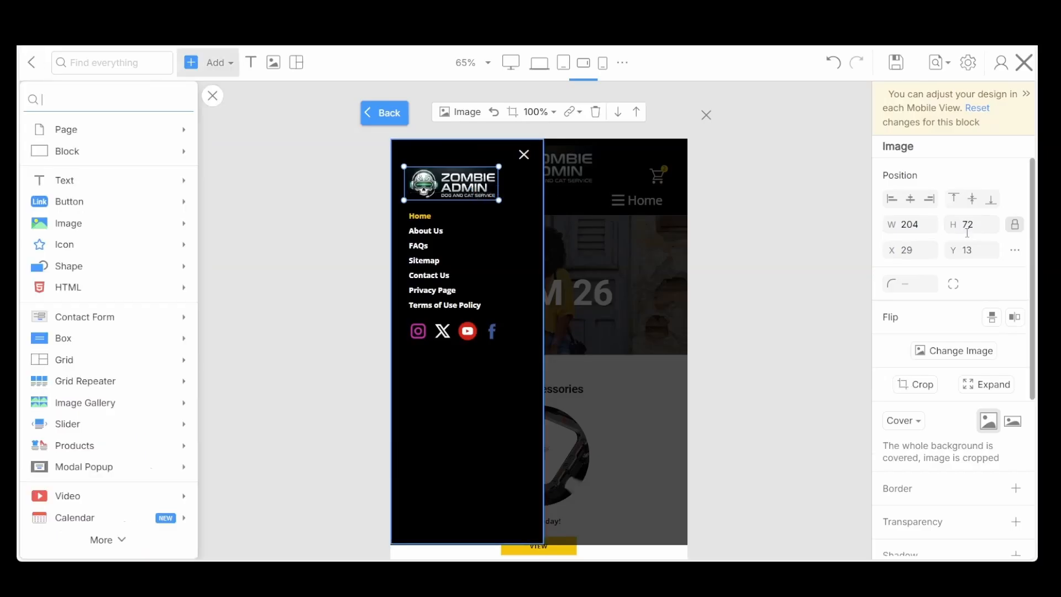
click(989, 250)
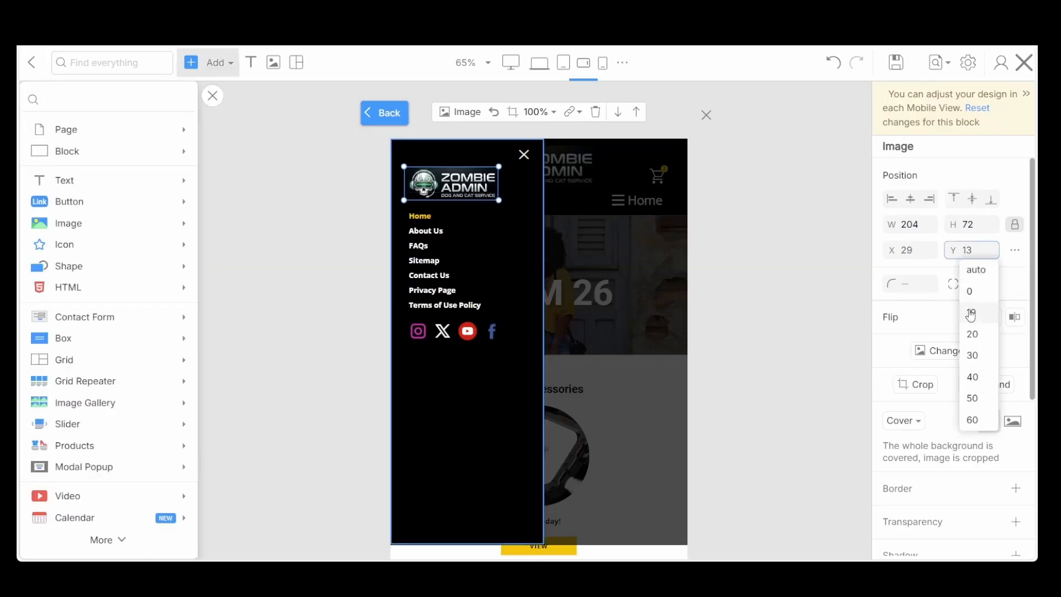
click(970, 315)
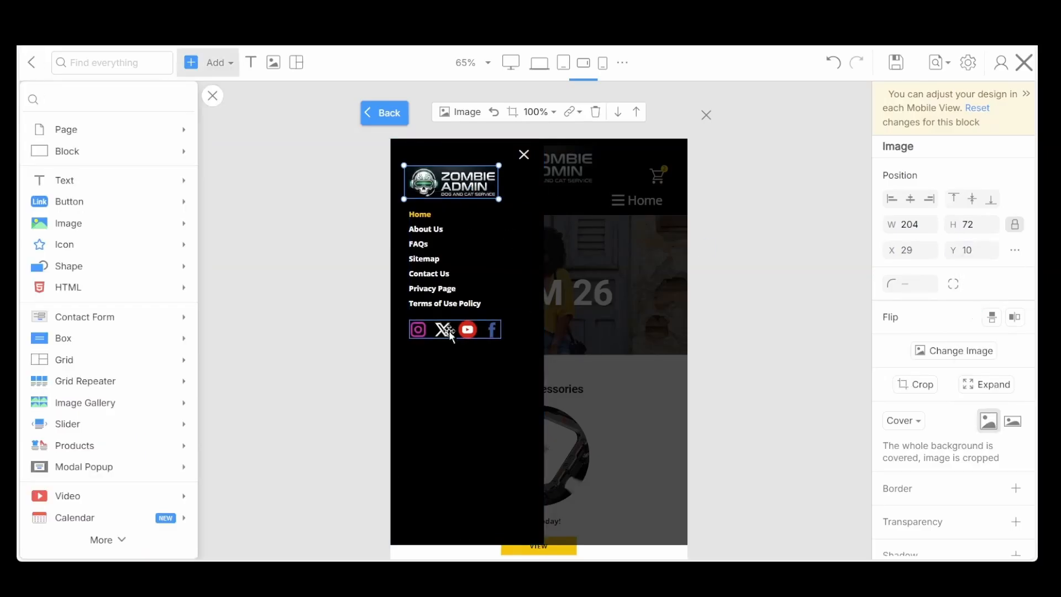
Check the panel in the portrait phone view, save the page and close the panel editor
click(603, 64)
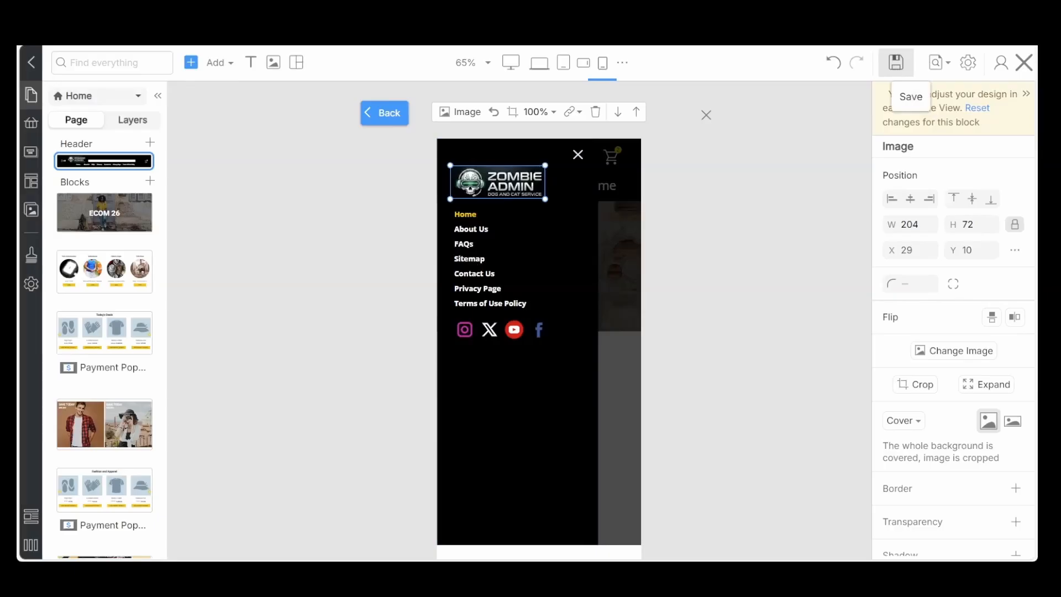
click(706, 114)
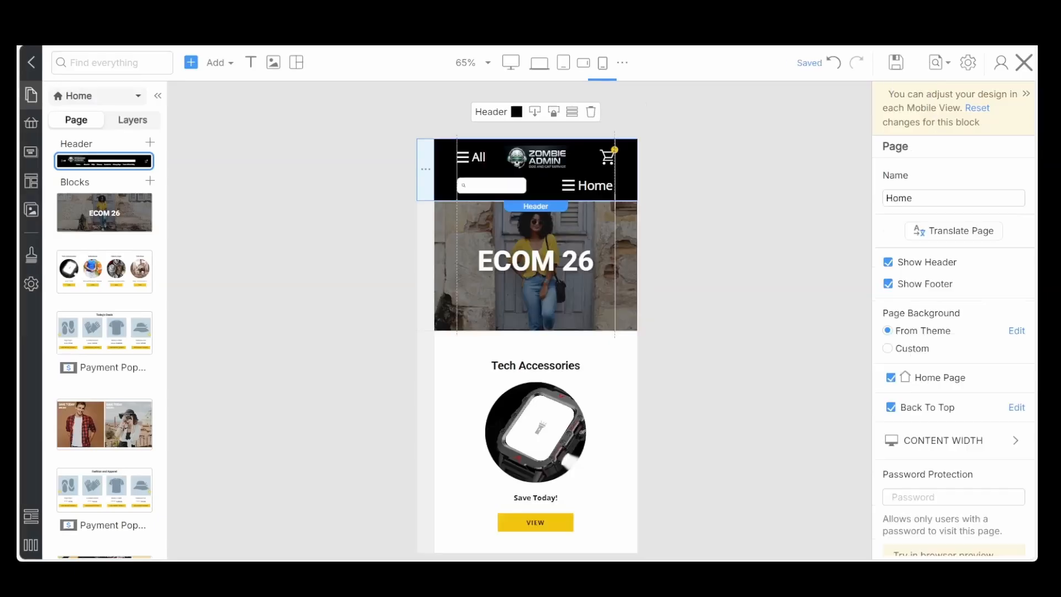
click(351, 342)
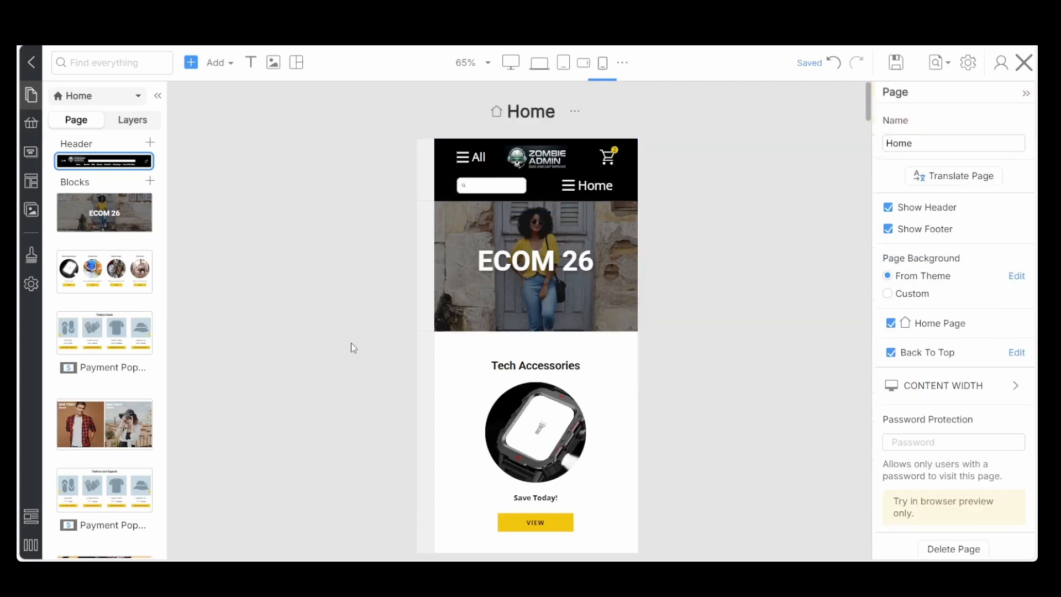
Open the header's Home menu panel for editing and remove its ECOM 26 logo image from all screens
click(588, 187)
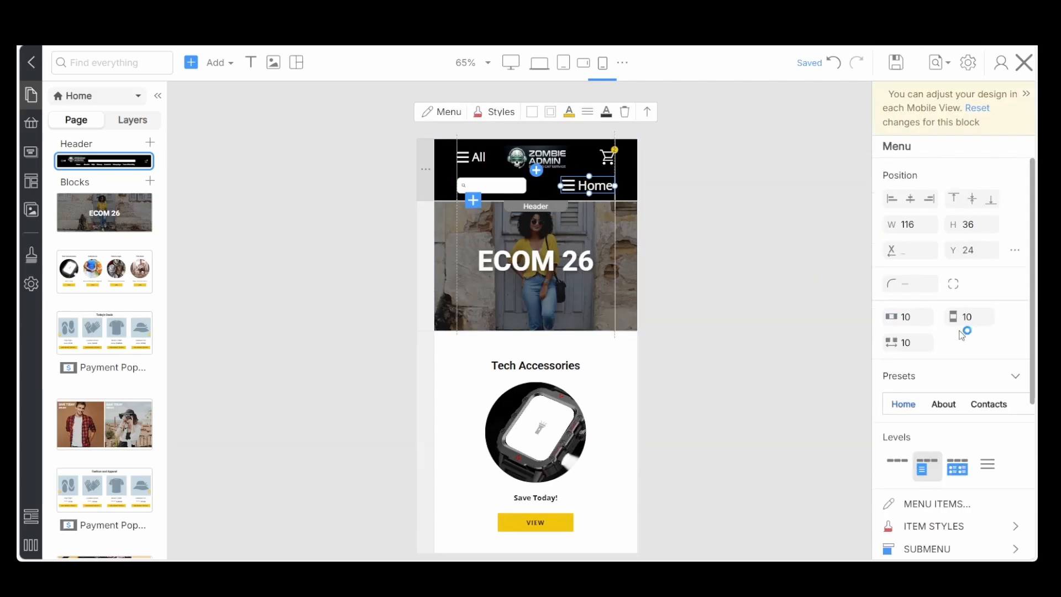
scroll(940, 331, down, 4)
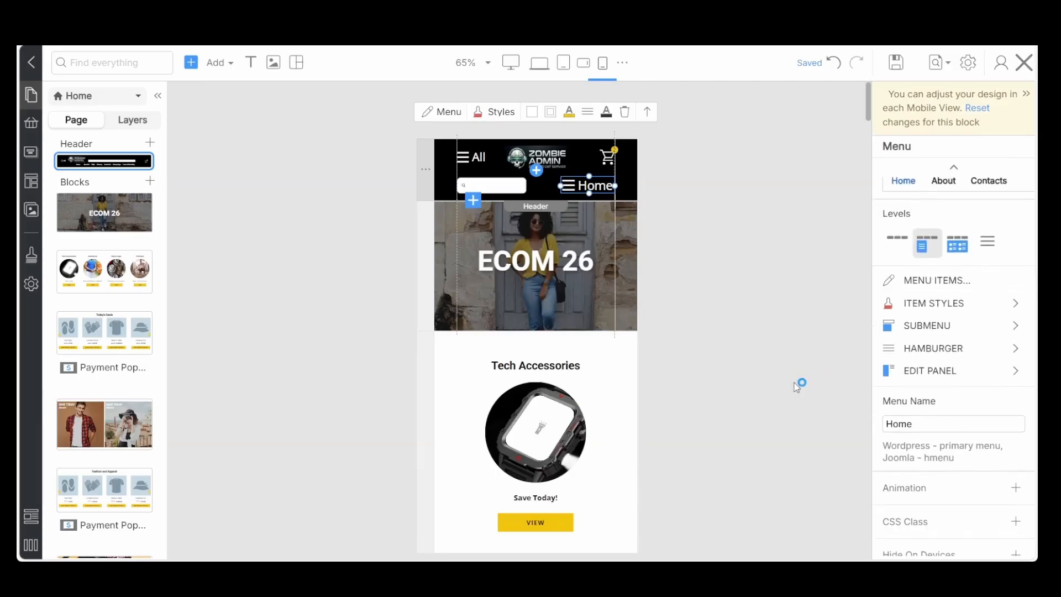
click(962, 376)
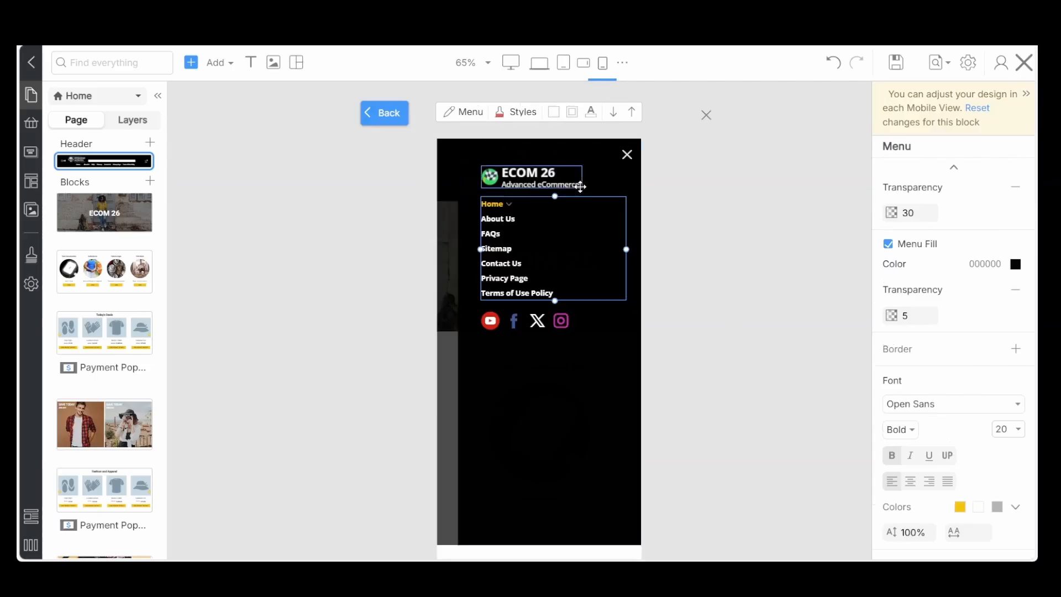
click(528, 185)
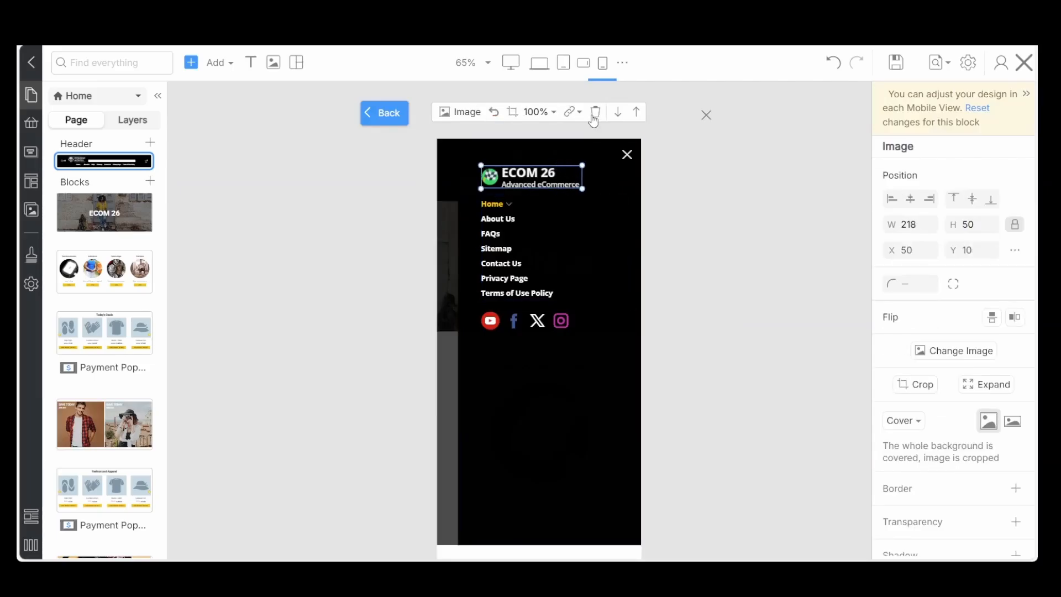
click(595, 113)
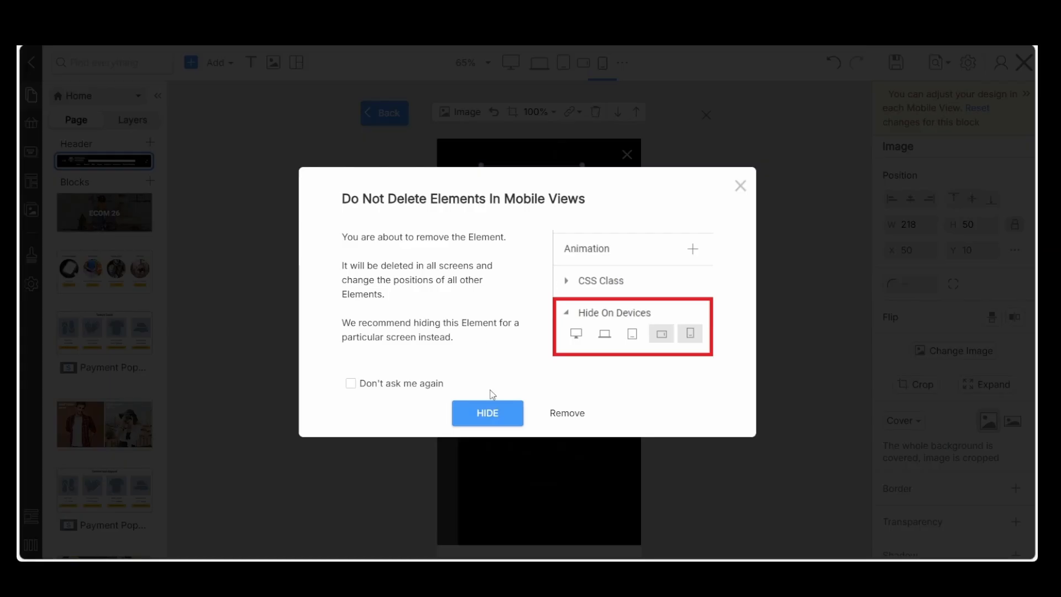
click(579, 411)
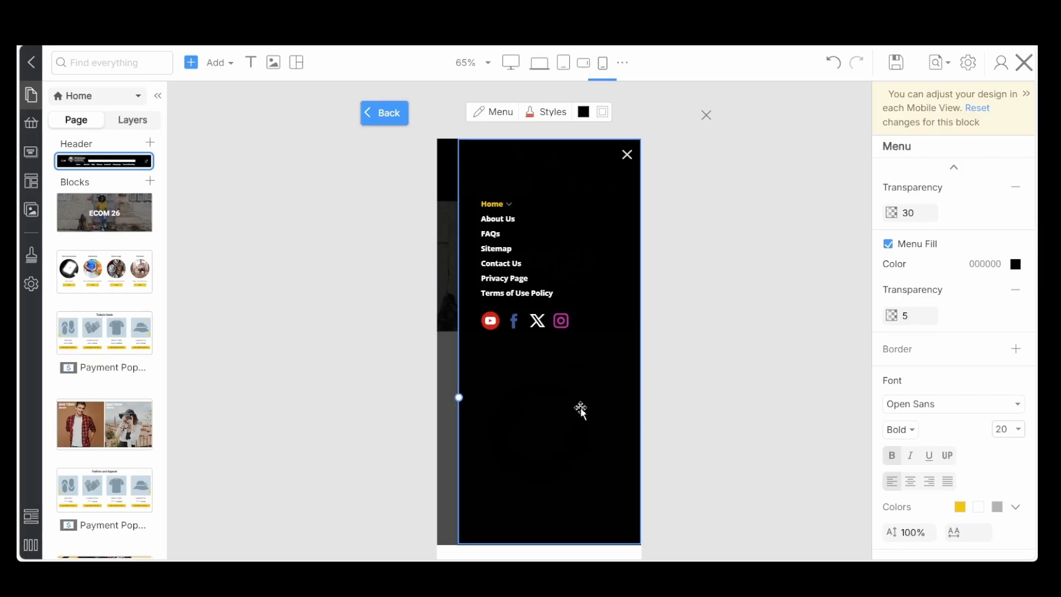
Add the wide Zombie Admin logo from My Images as a plain image above the links in the Home menu panel
click(535, 179)
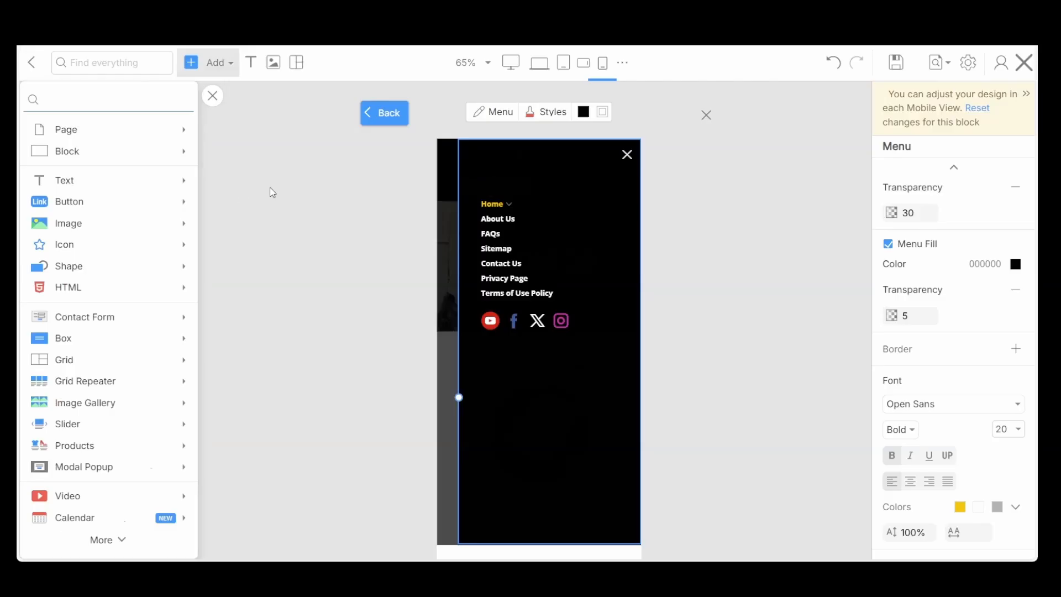
click(80, 320)
click(538, 182)
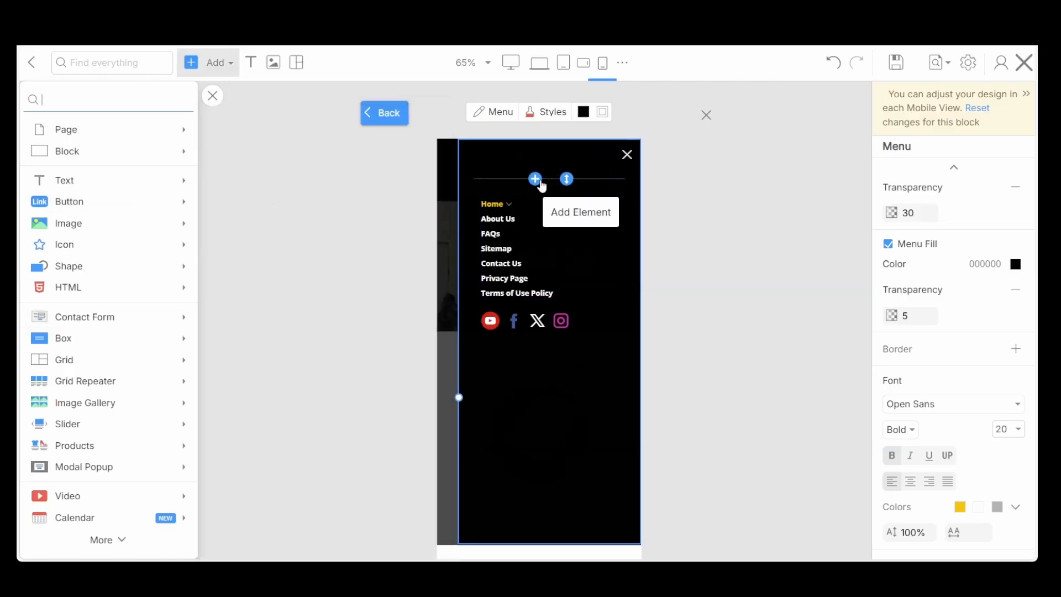
click(77, 231)
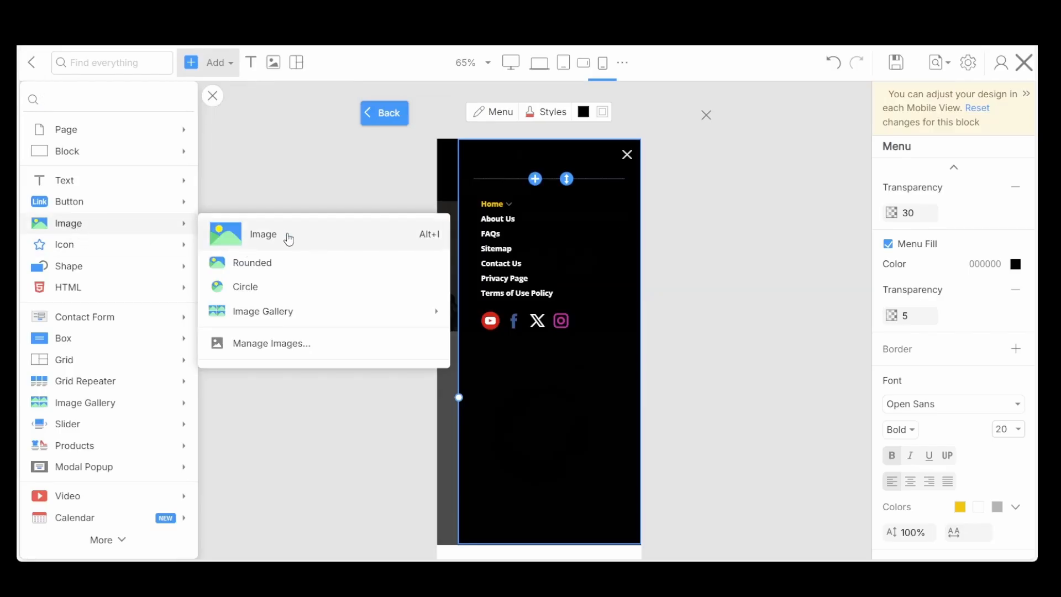
click(281, 237)
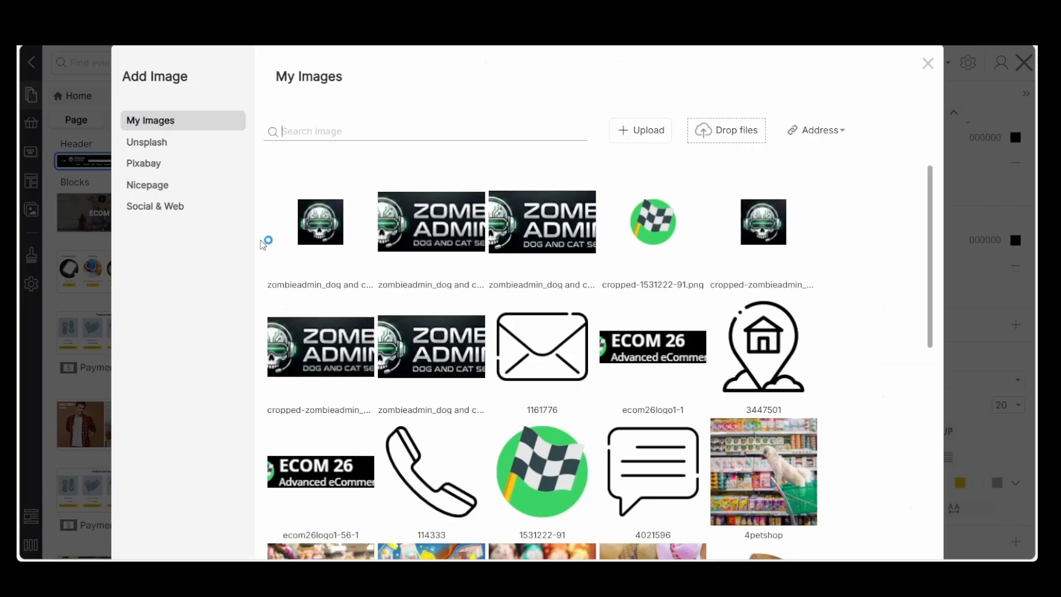
click(541, 251)
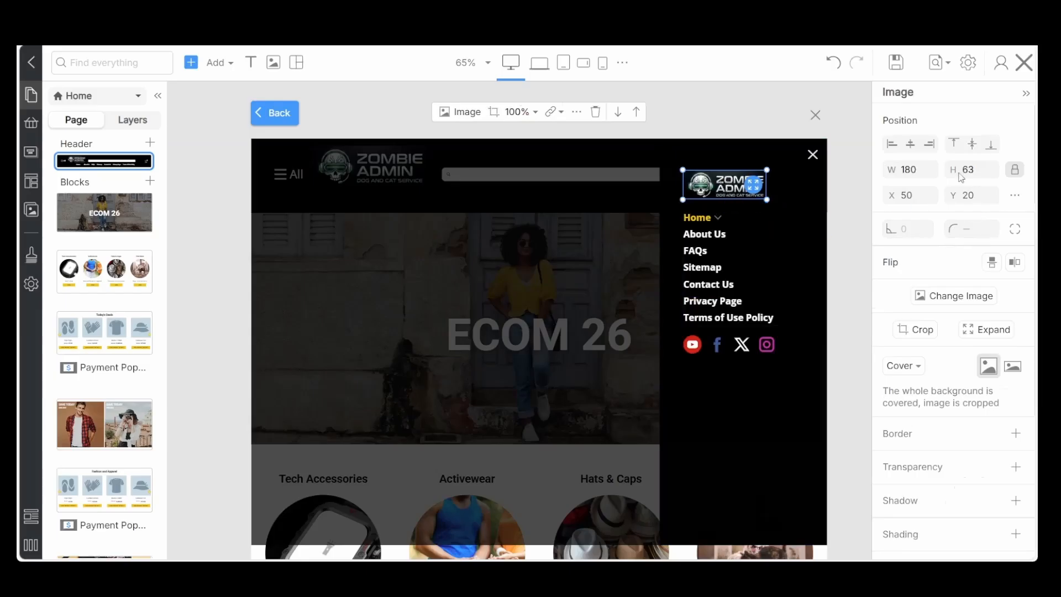
Set the vertical position of the Home menu panel's logo to 10 in the desktop view
click(994, 199)
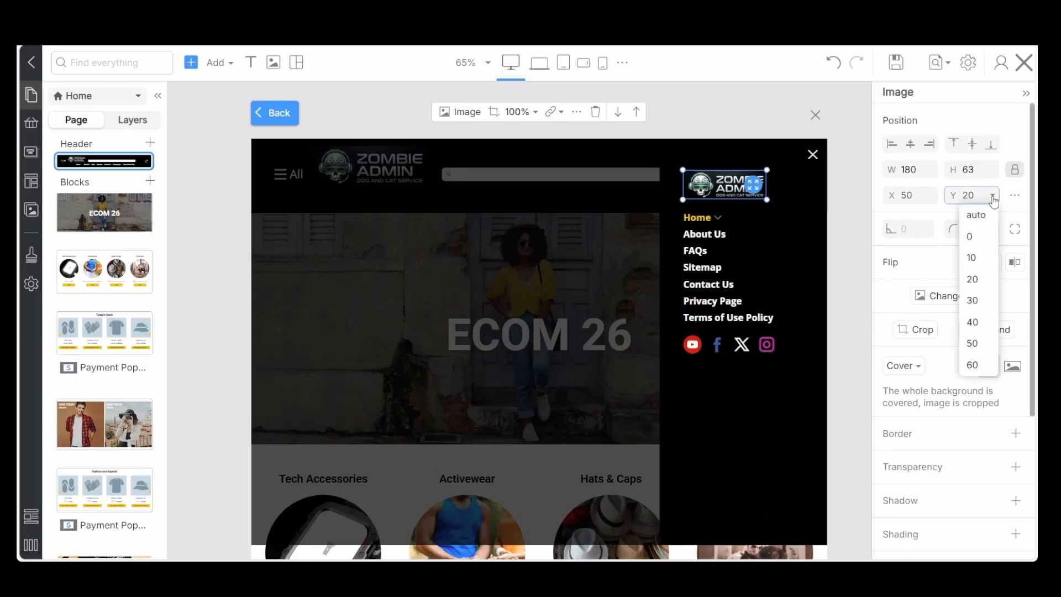
click(973, 258)
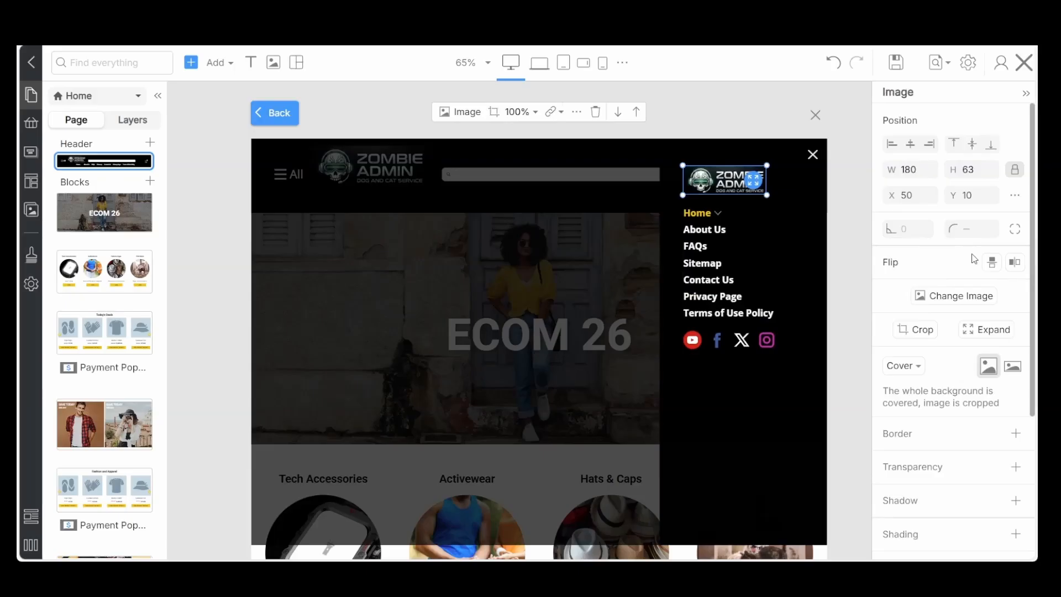
click(710, 261)
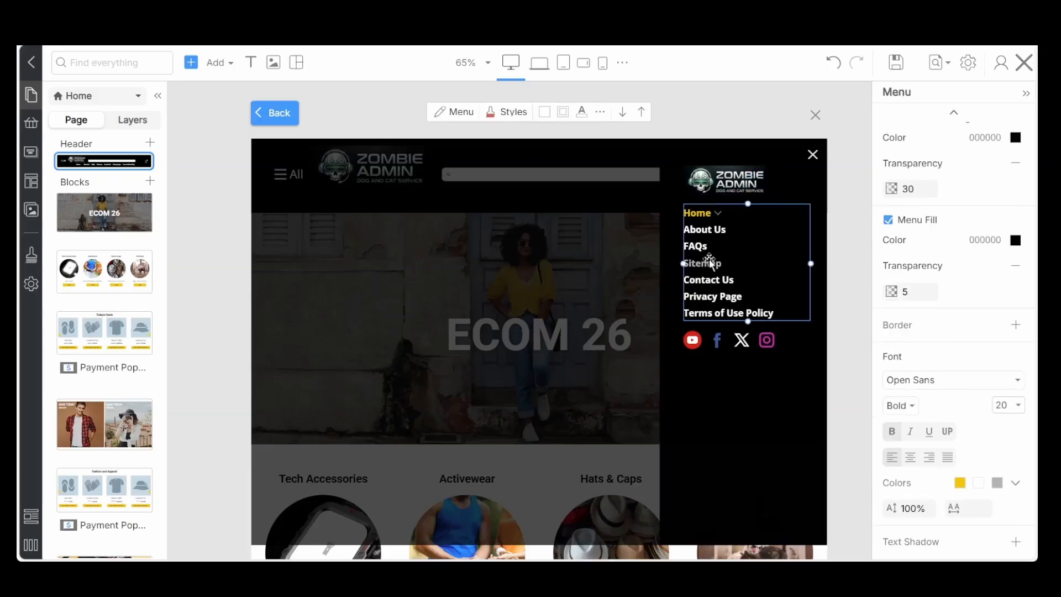
Switch to the laptop view and set the vertical position of the Home menu panel's logo to 10
click(540, 63)
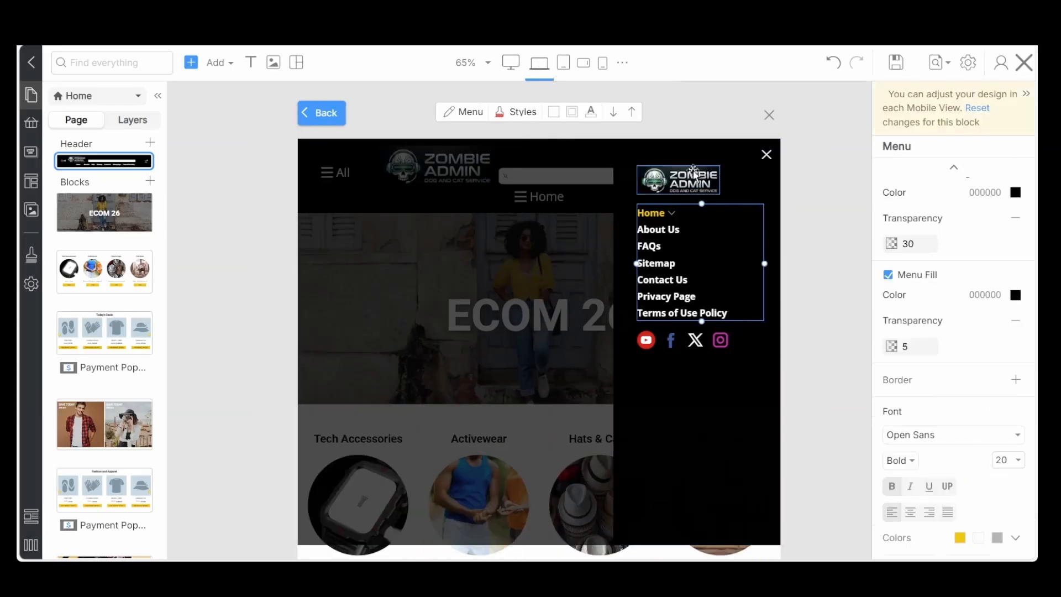
click(683, 177)
drag(683, 176, 693, 170)
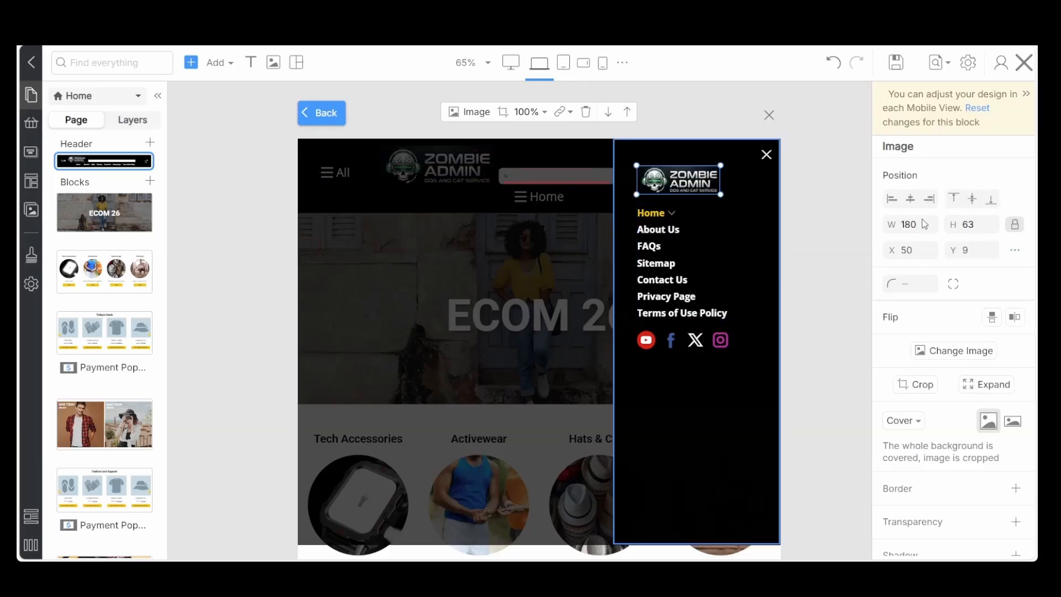
click(990, 250)
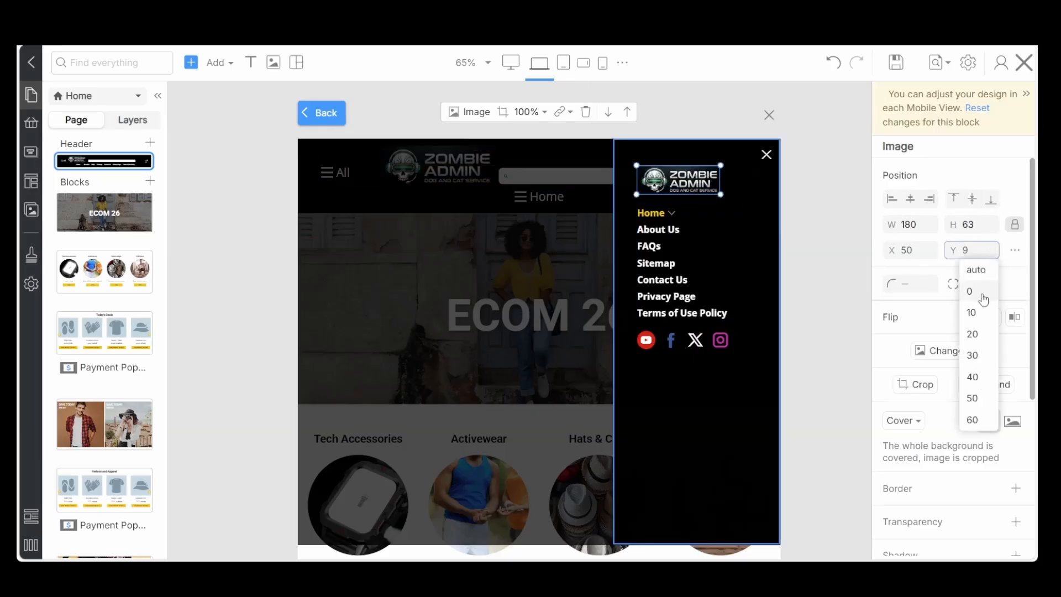
click(977, 314)
Move the Home menu panel's logo slightly left in the laptop view, to about X 36 and Y 9
click(673, 253)
drag(674, 254, 676, 253)
click(679, 187)
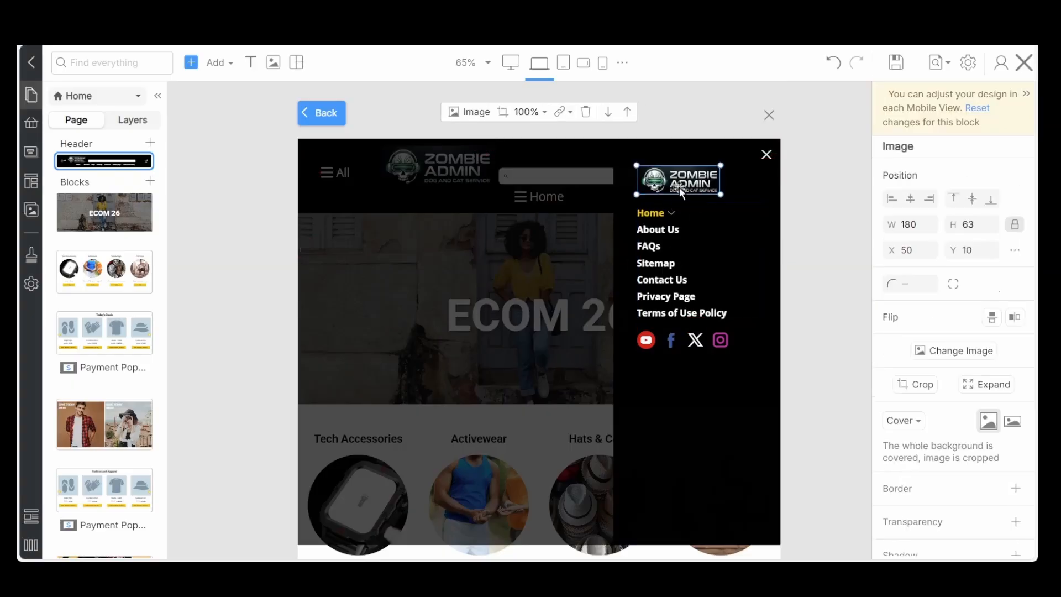
drag(679, 186, 677, 188)
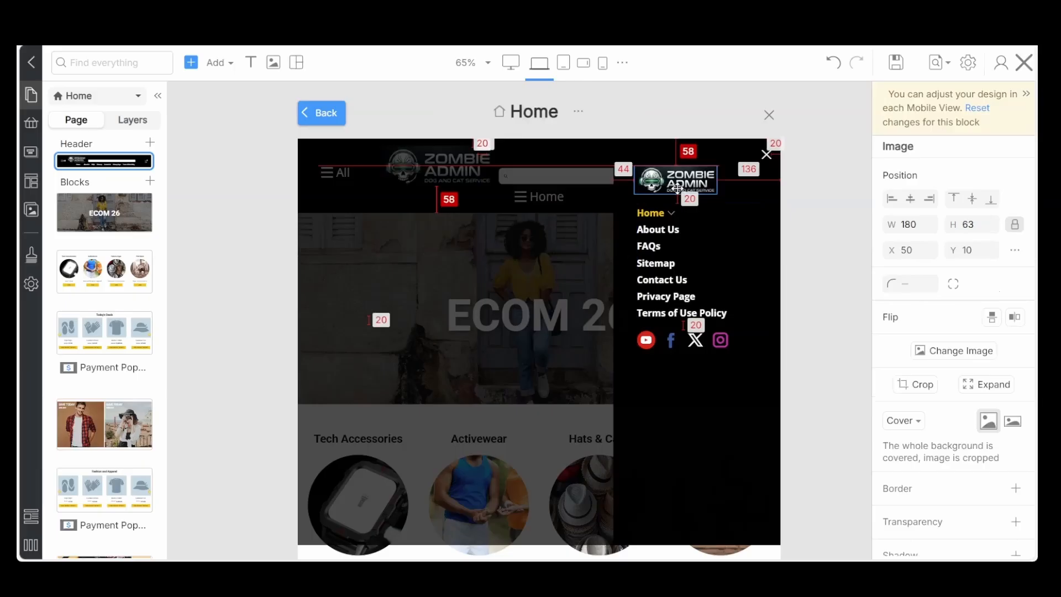
drag(678, 188, 673, 188)
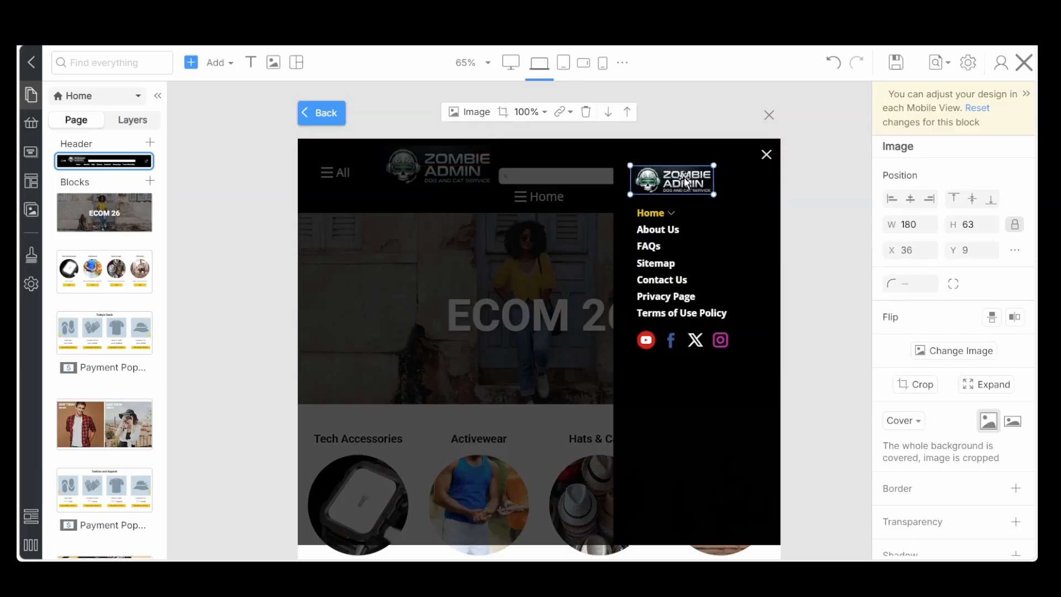
Go through the tablet and phone views, and in the portrait phone view move the menu links up to just below the logo
click(562, 64)
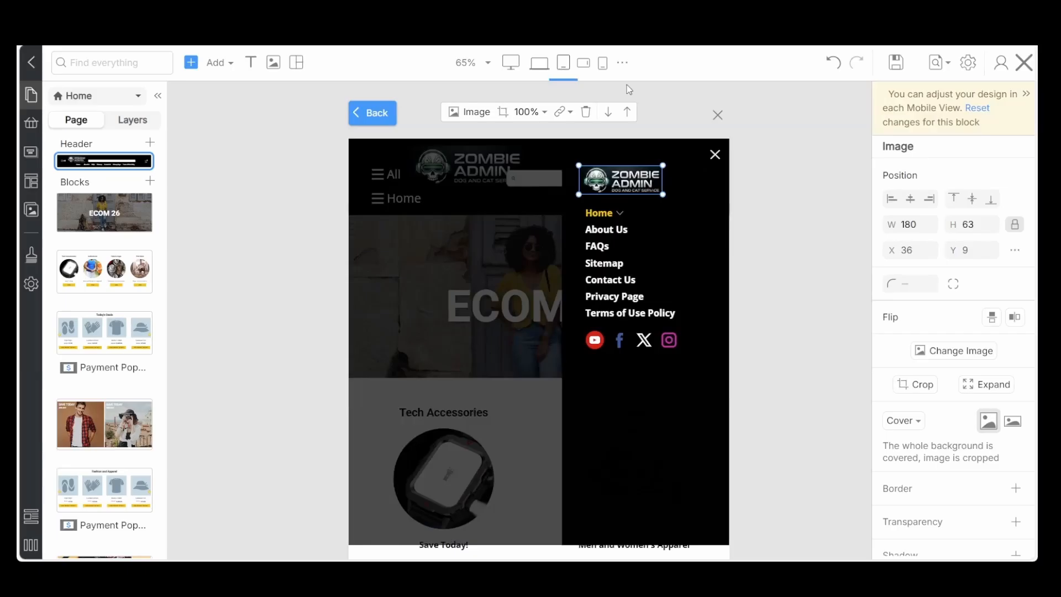
click(605, 63)
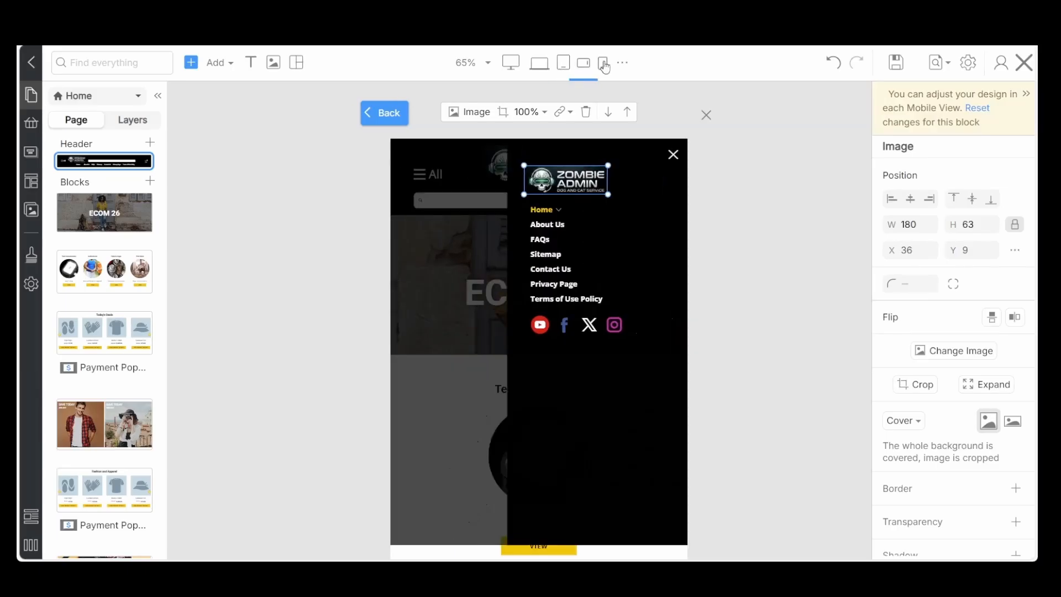
click(604, 64)
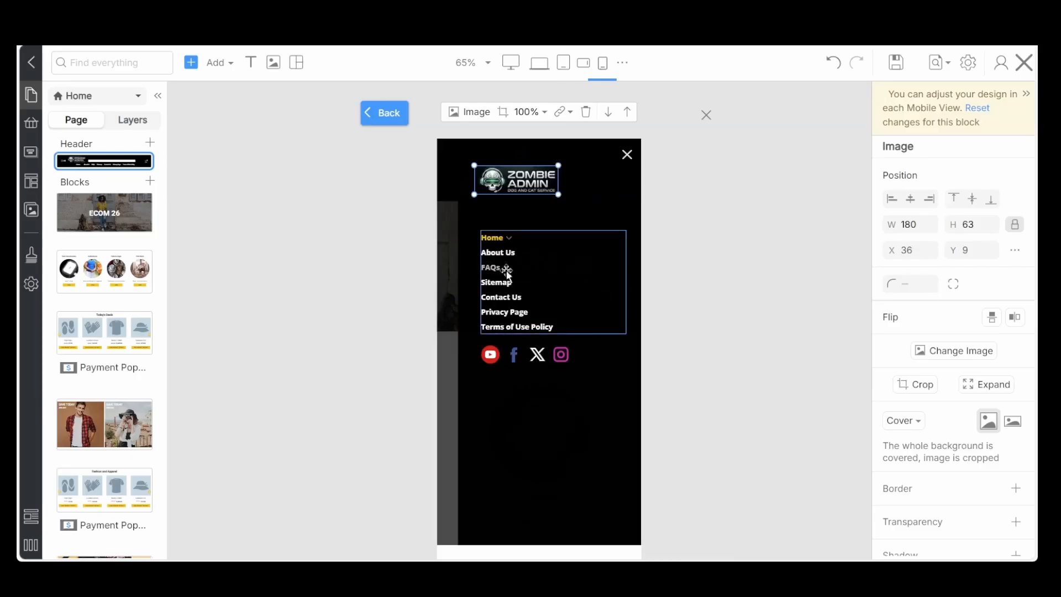
drag(506, 270, 507, 243)
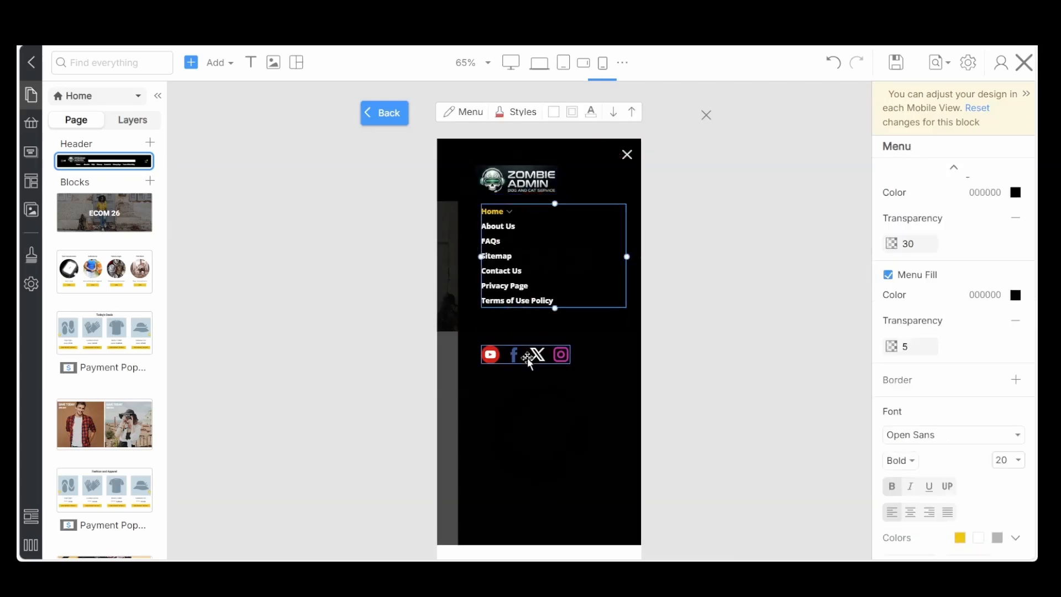
Set the vertical position of the Home menu panel's social icons to 20 in the portrait phone view
click(529, 362)
click(972, 245)
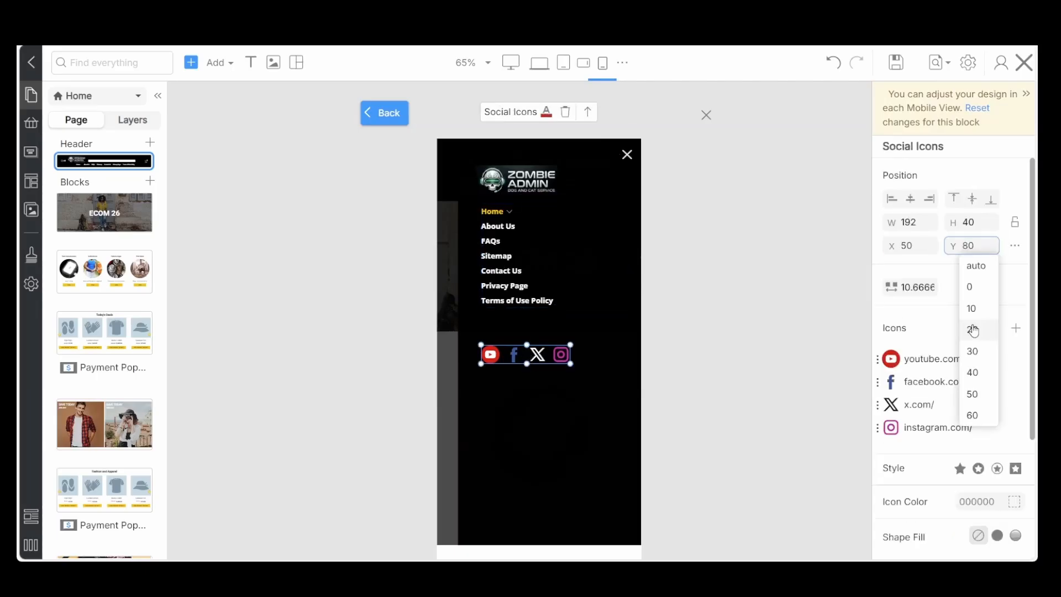
click(974, 330)
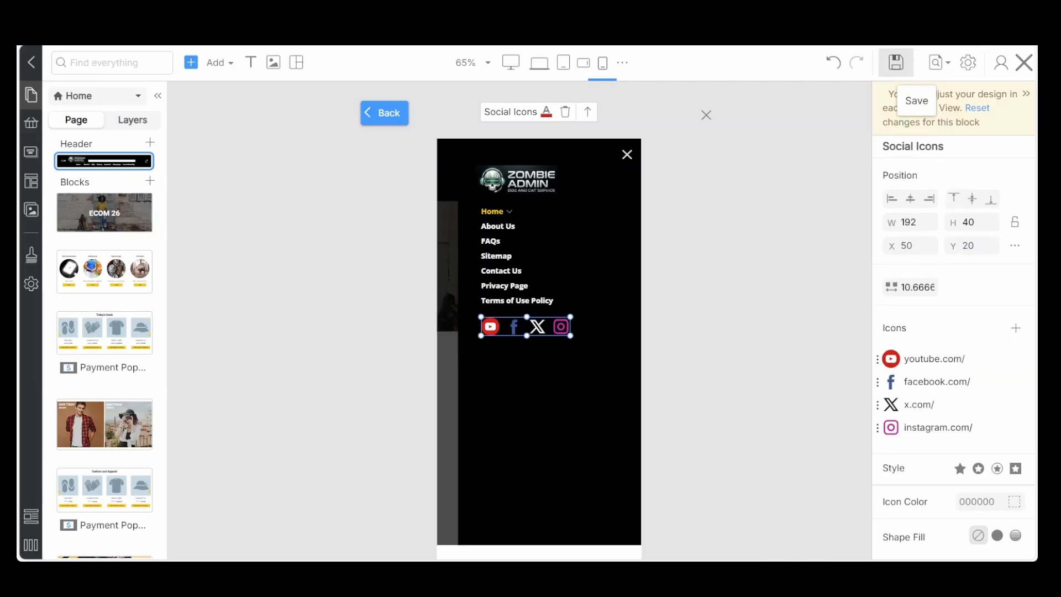
Save the design, return to the desktop view, and exit the editor to update the Home page in WordPress
click(896, 62)
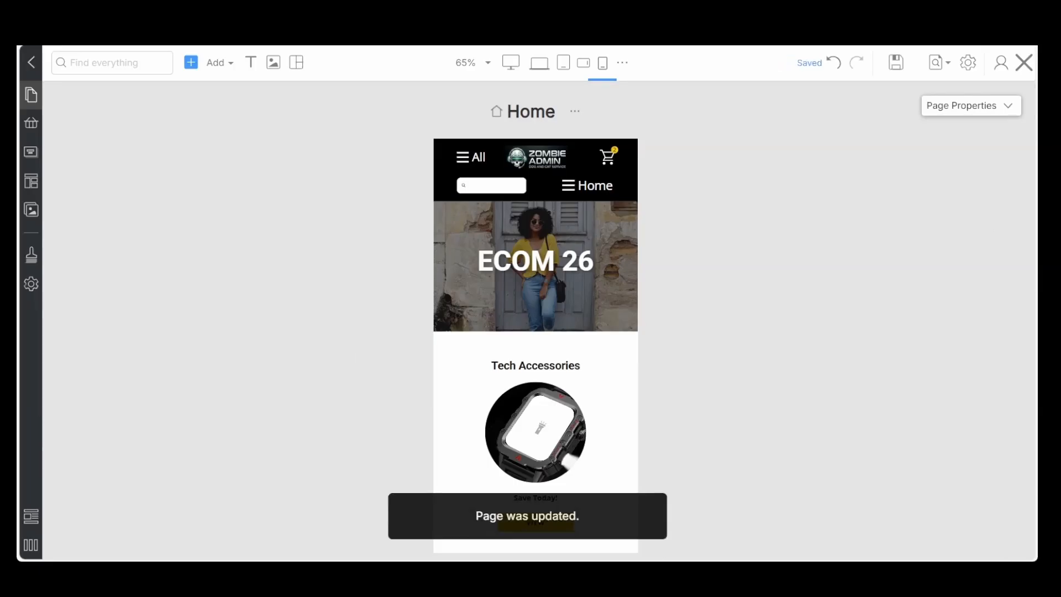
click(510, 65)
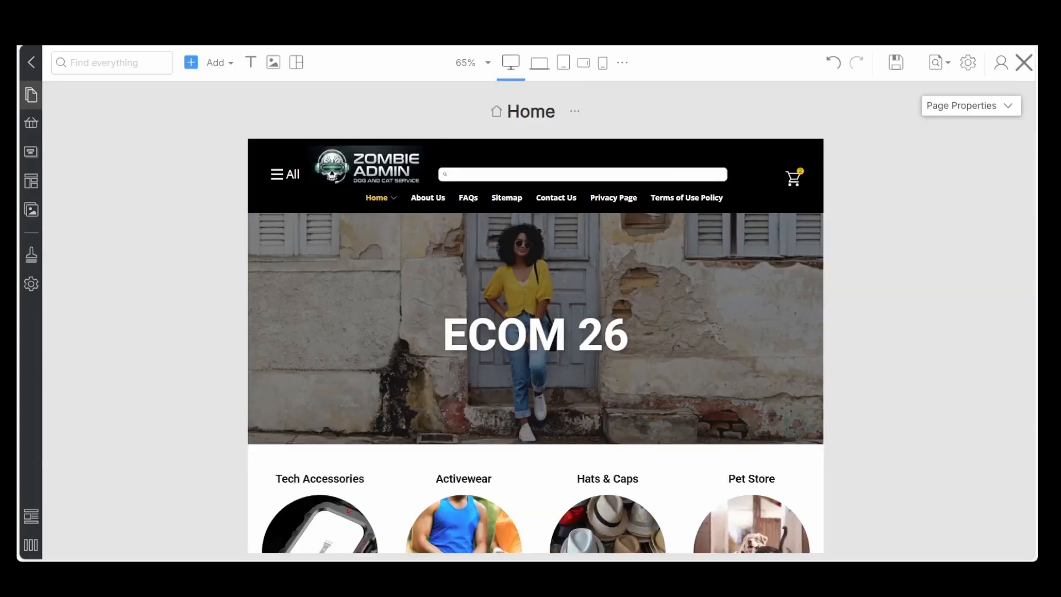
click(1026, 62)
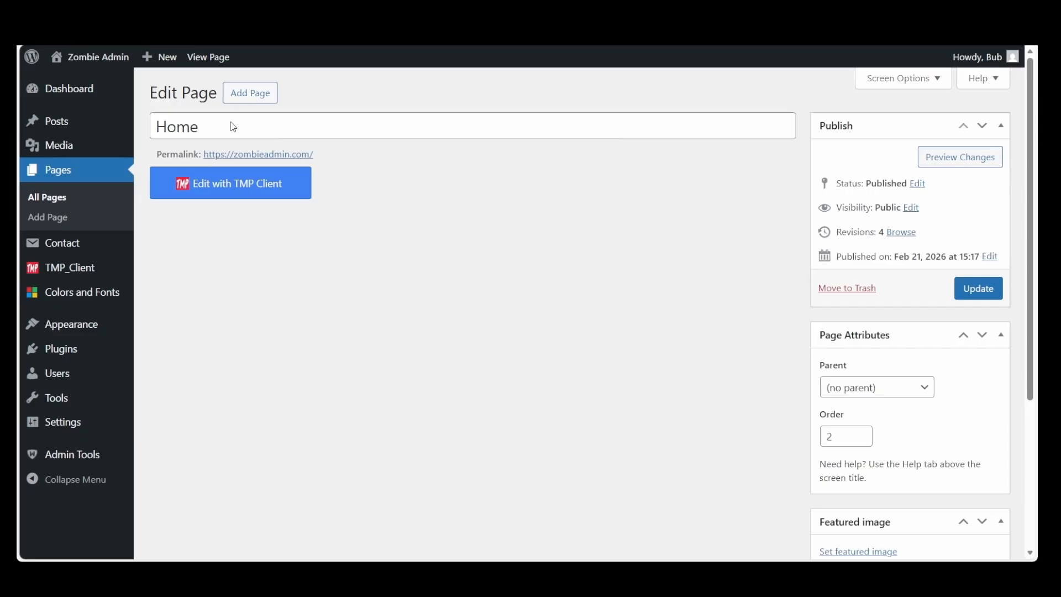
click(980, 288)
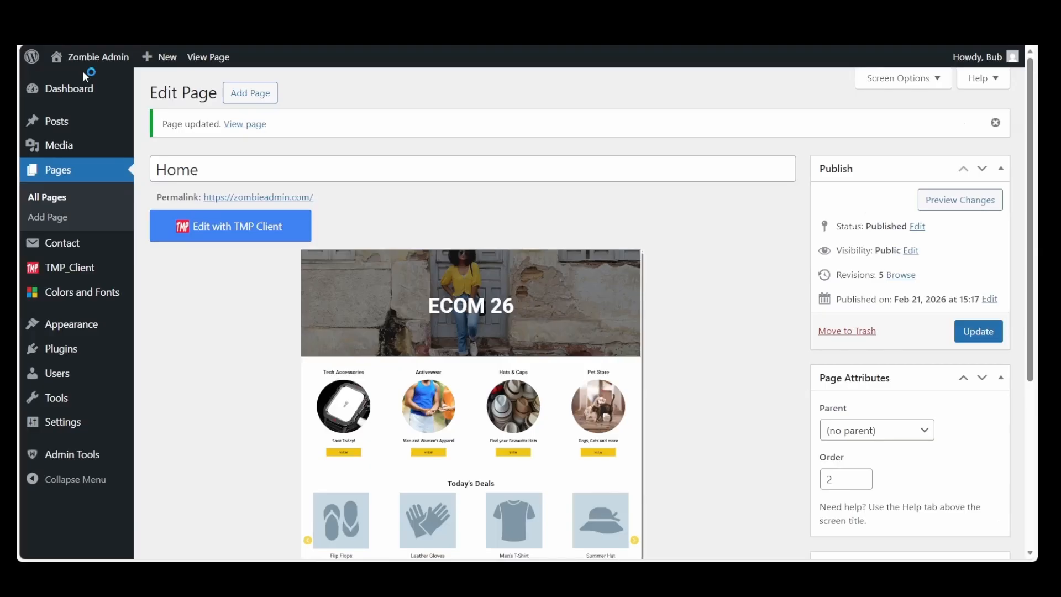
Visit the live site and check the logo in the All menu panel, closing the panel when done
click(78, 83)
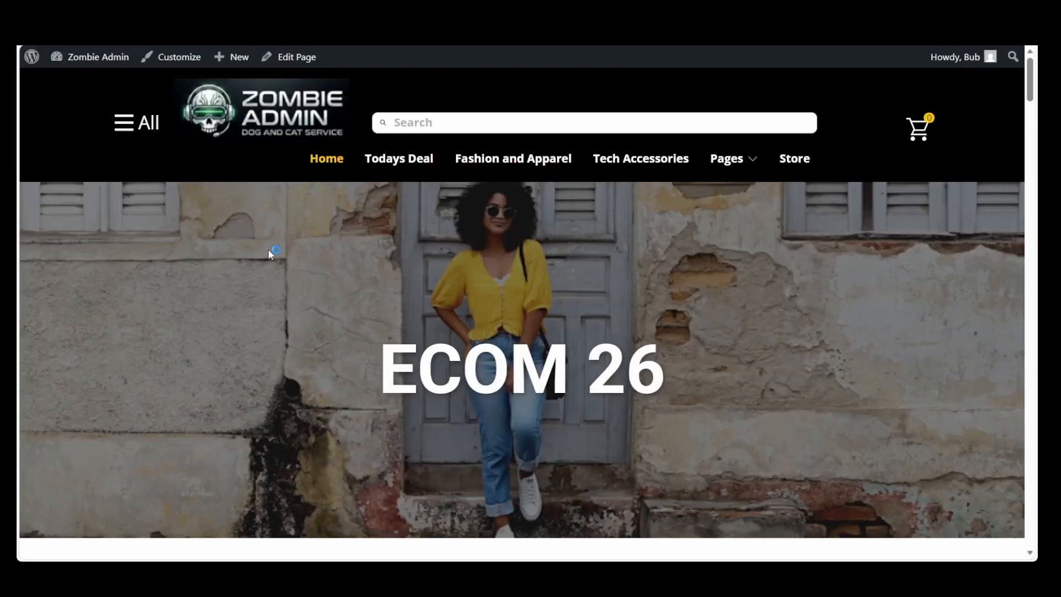
click(123, 132)
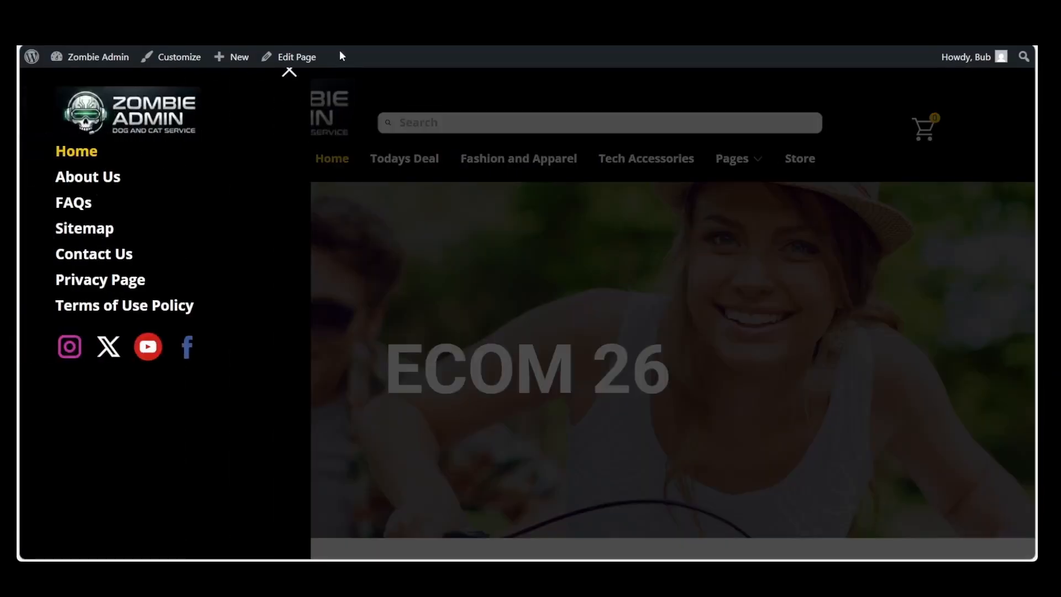
click(285, 71)
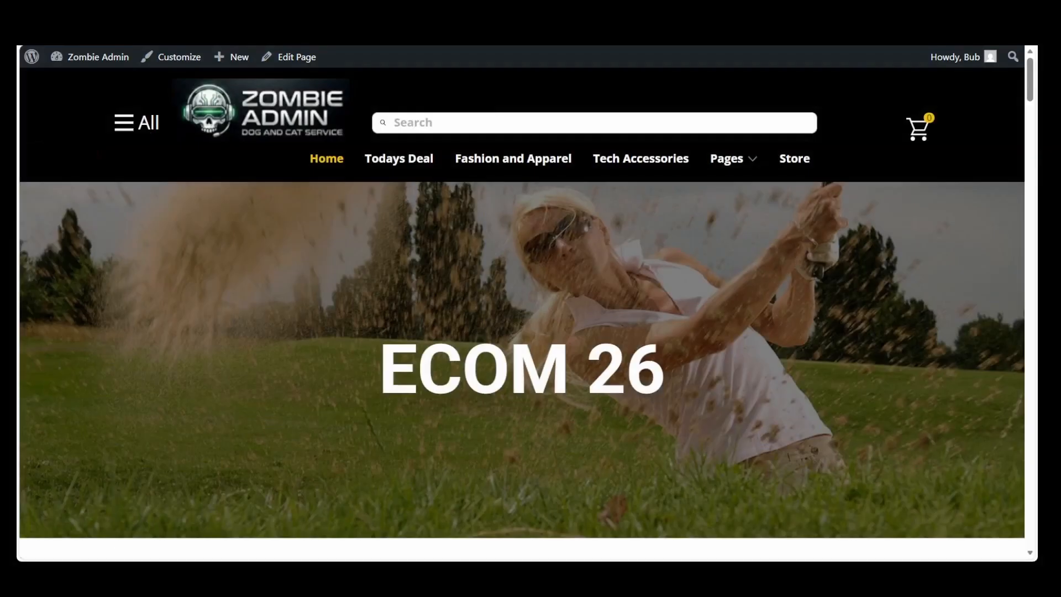
Narrow the browser window to phone width and go to the Tech Accessories page through the Home menu panel
drag(1035, 292, 757, 306)
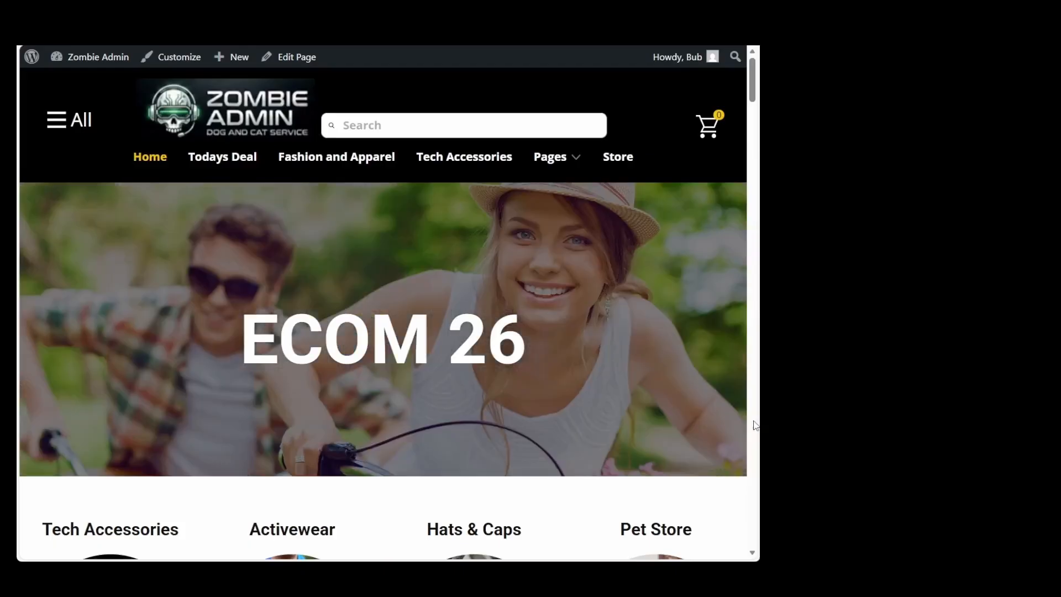
drag(759, 418, 494, 418)
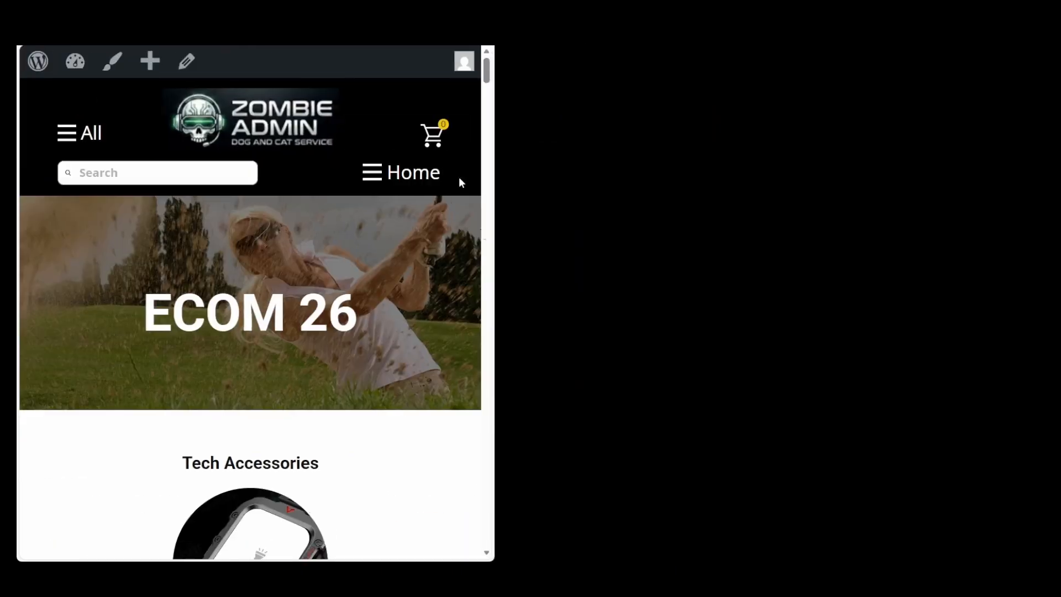
click(373, 173)
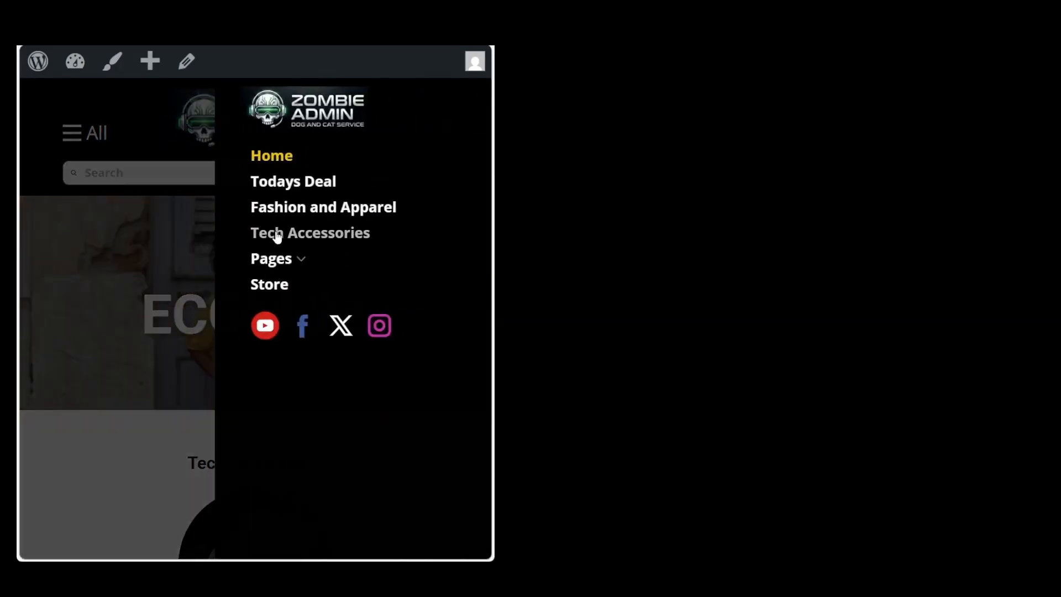
click(277, 235)
Examine the Tech Accessories page from header to footer at phone width, and widen the browser window again to check the footer
scroll(275, 230, down, 5)
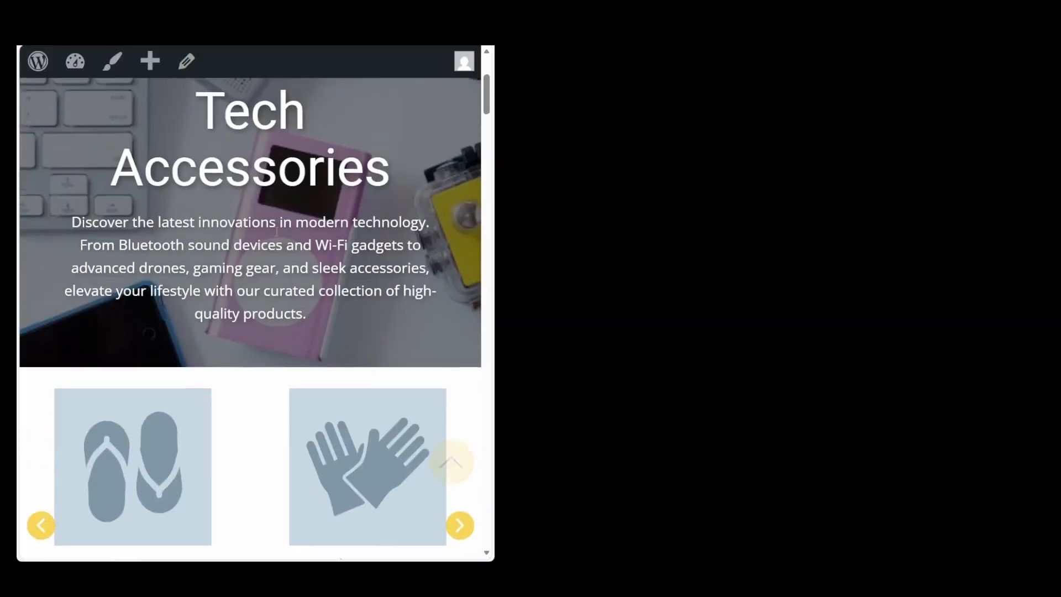
scroll(276, 230, up, 5)
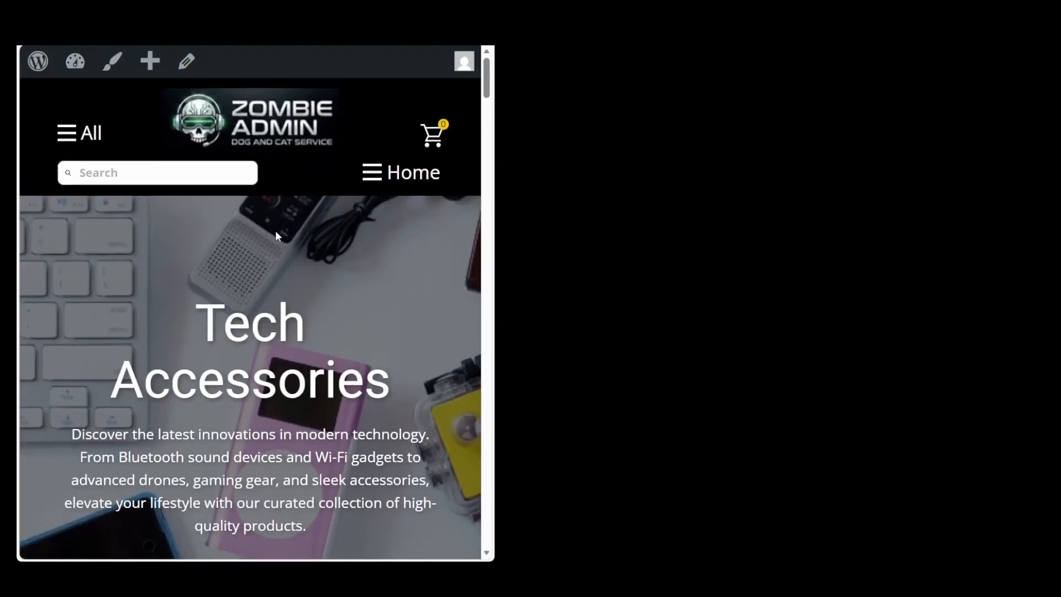
scroll(275, 231, down, 15)
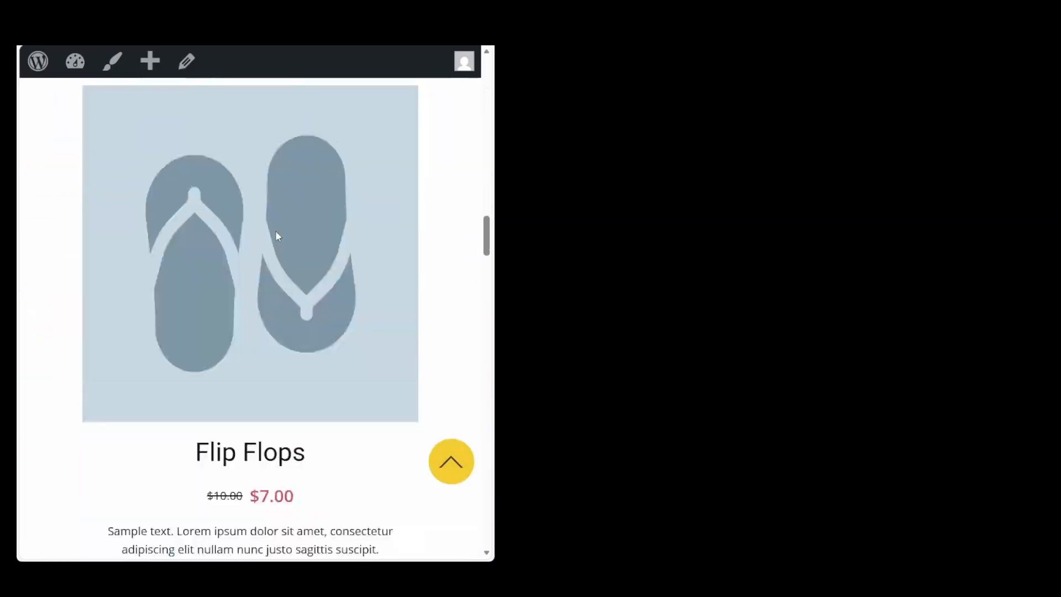
scroll(277, 231, down, 10)
scroll(276, 231, up, 6)
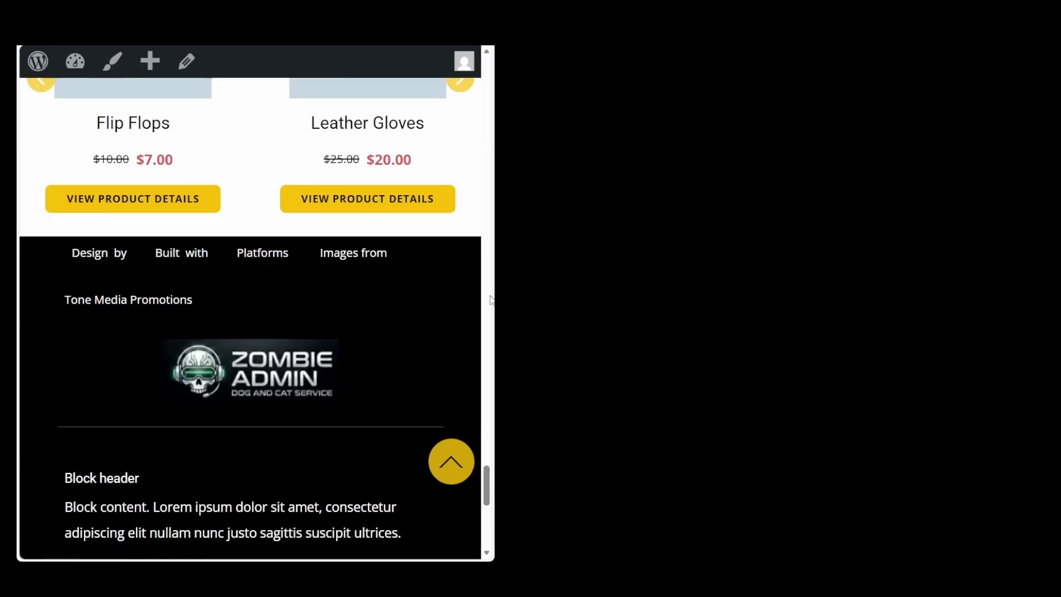
drag(493, 296, 1060, 297)
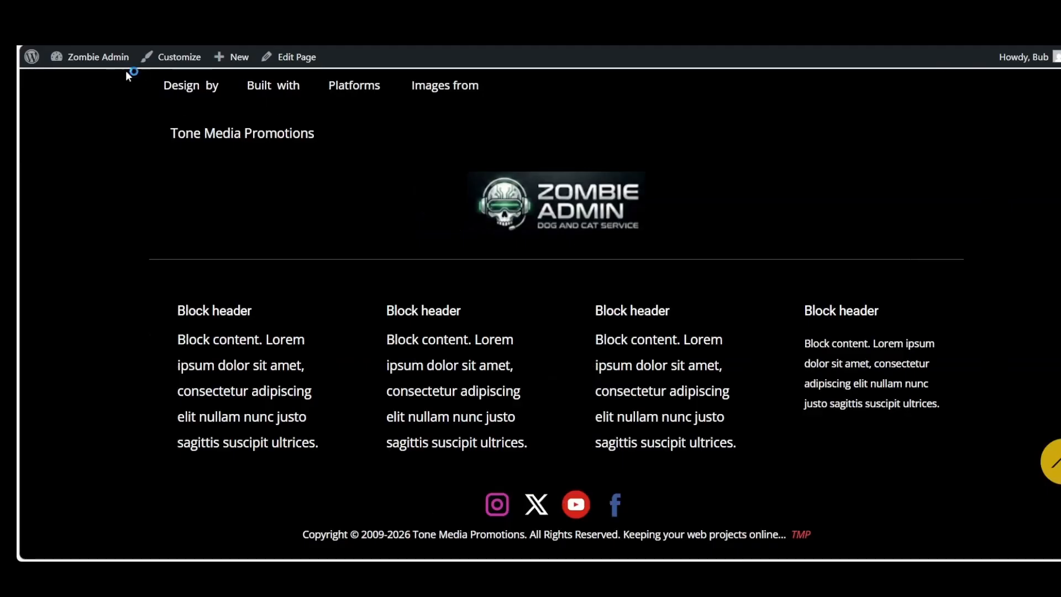
Return to the WordPress dashboard and open the Home page for editing with TMP Client
mouse_move(99, 62)
click(81, 80)
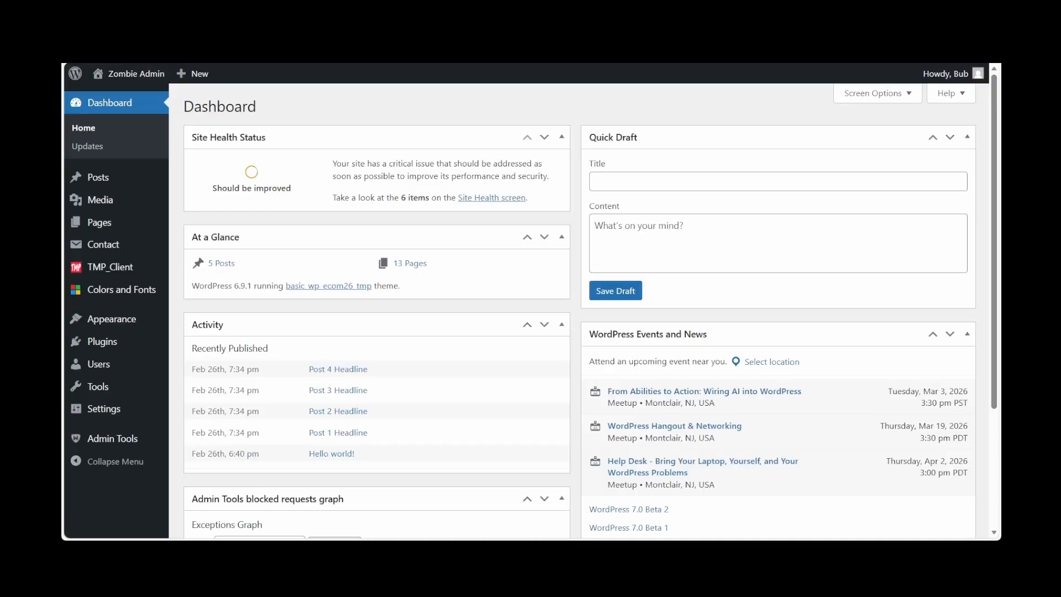
click(101, 224)
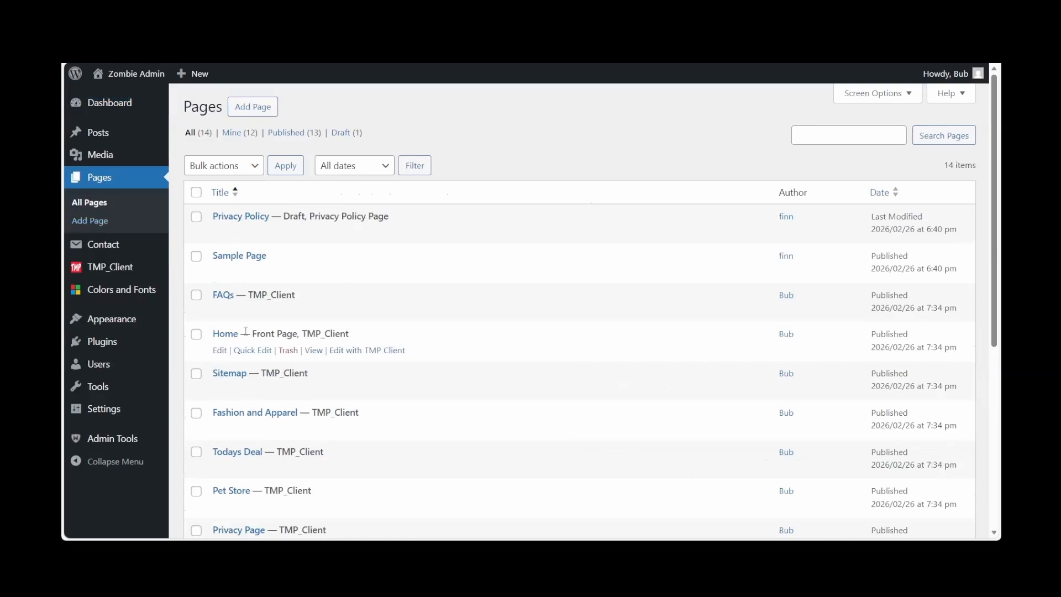
click(221, 335)
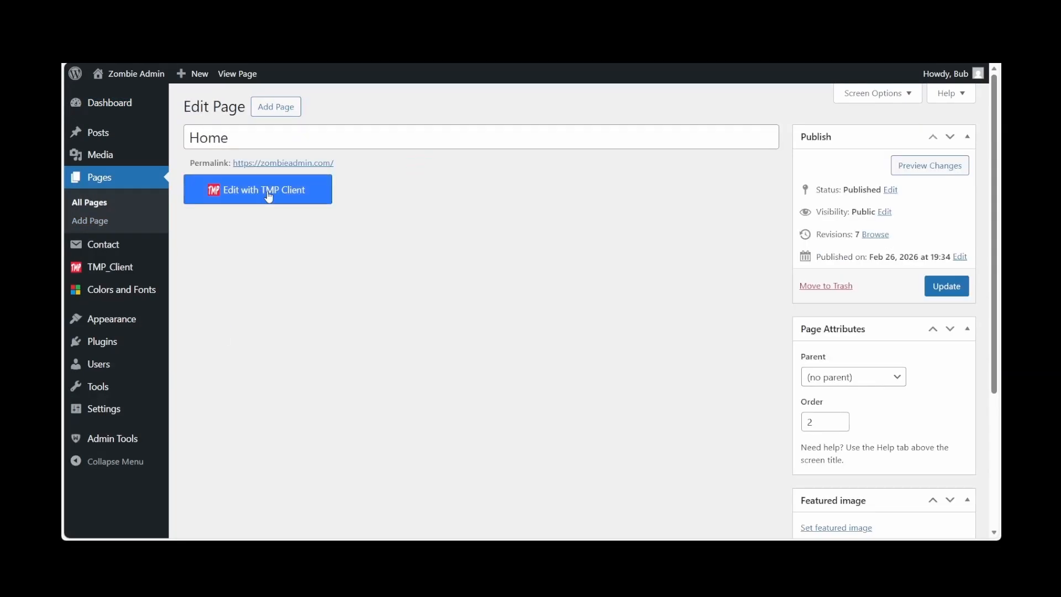
click(269, 195)
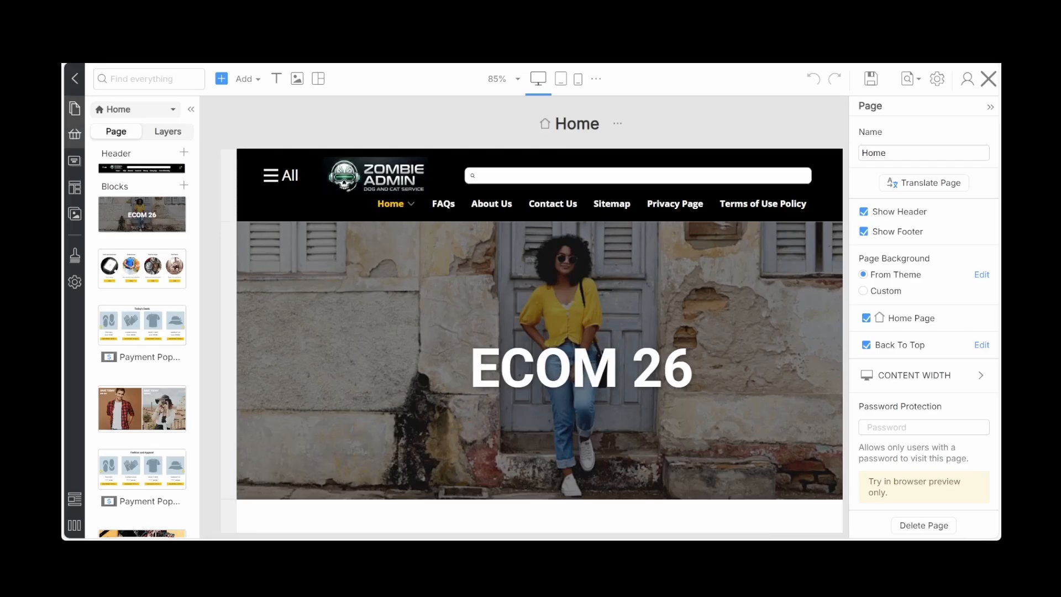
Add a product category named Services with no parent category
click(100, 135)
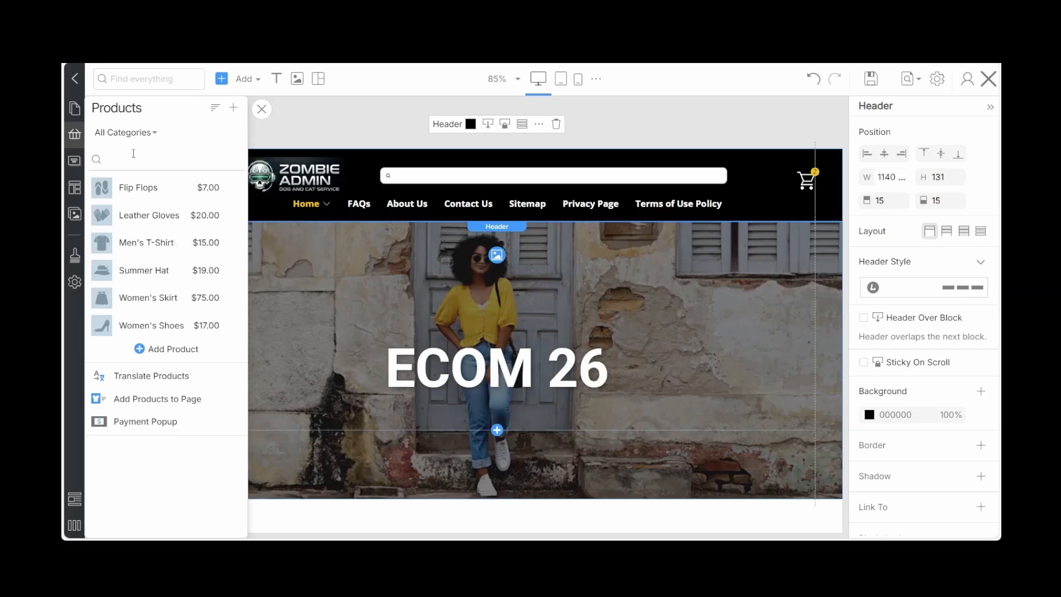
click(154, 133)
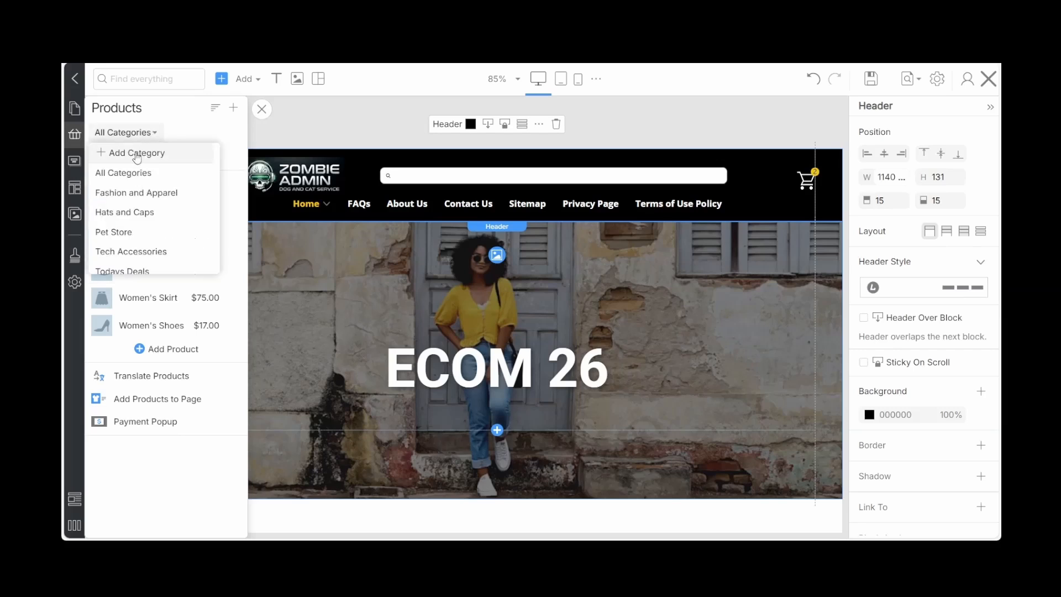
click(141, 153)
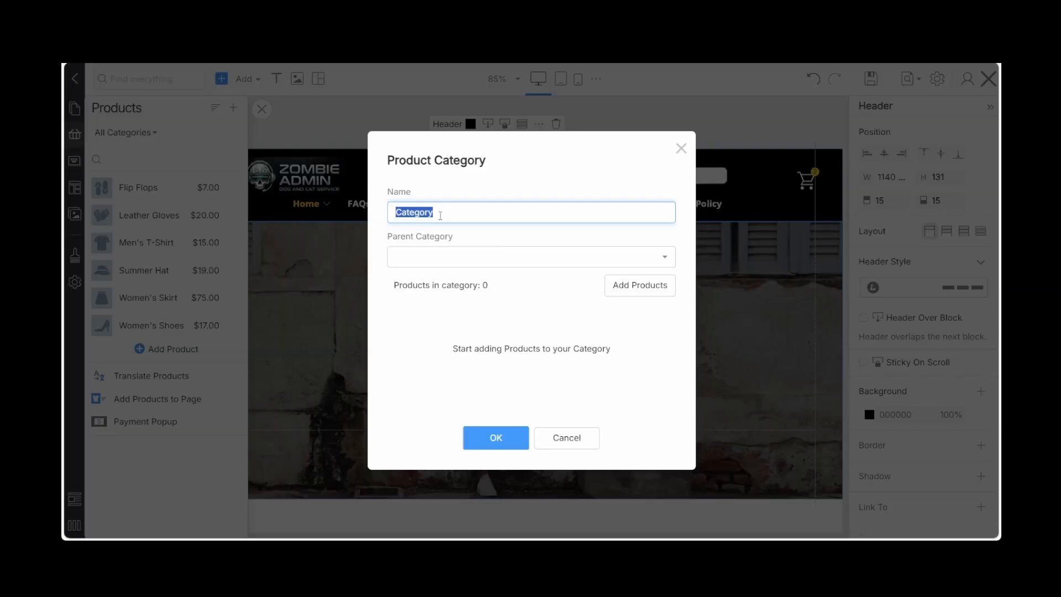
key(BackSpace)
text(Services)
click(495, 439)
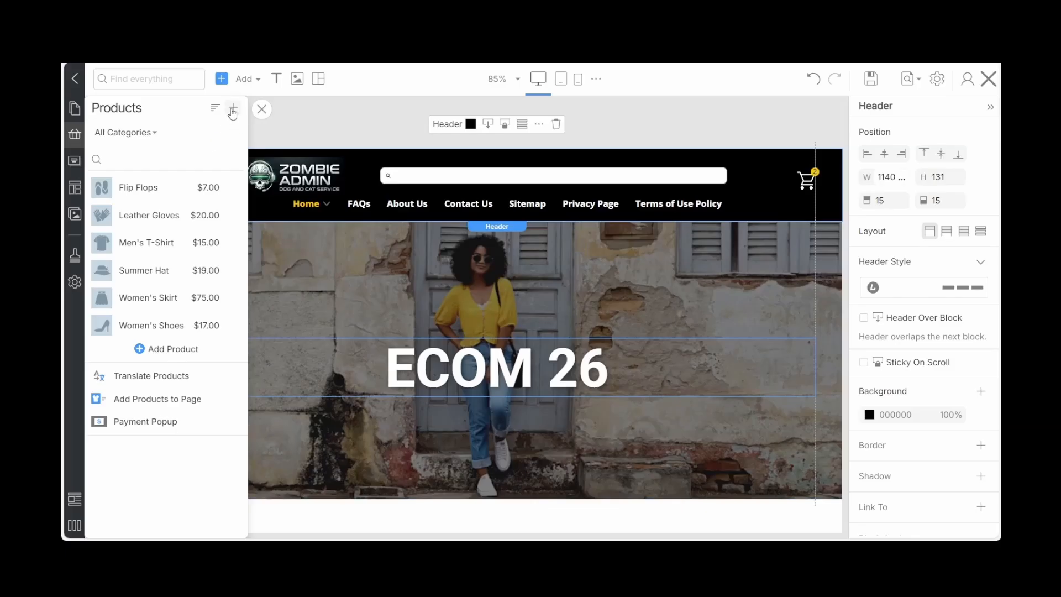
Add a new product with the pasted service description and title it Dog and Cat Walking & Sitting
click(233, 109)
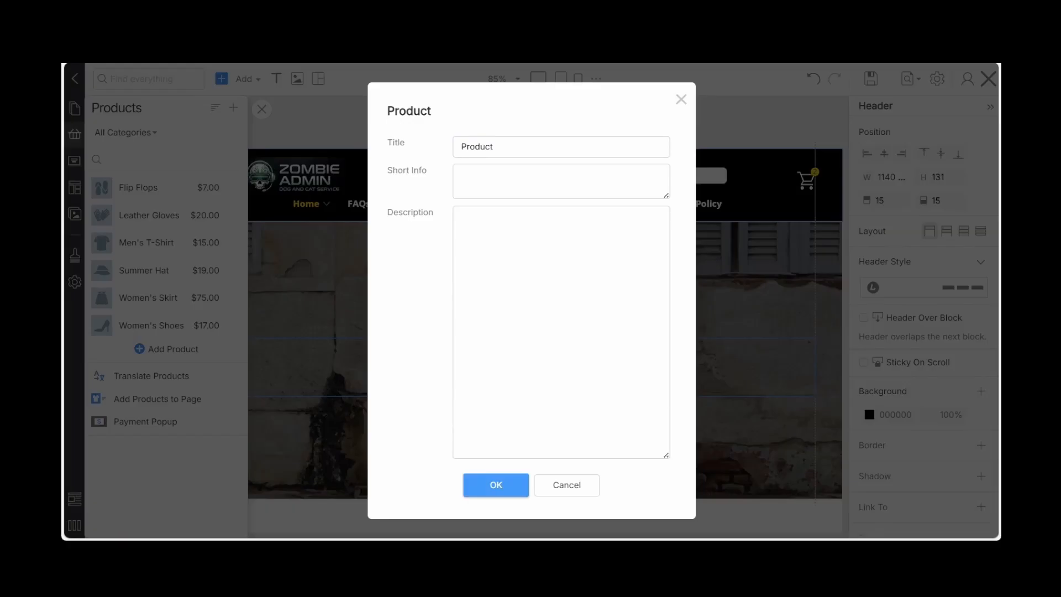
click(497, 222)
text(Dog and Cat Walking & Sitting  Starting from $19 / hour Professional routines designed to maintain your pet's physical health and mental happiness while you are away. *Daily Exercise: Tailored 30 or 60-minute neighborhood walks to burn energy and provide stimulation. *Drop-In Visits: In-home sessions for feeding, refreshing water, and essential social interaction. *Individualized Attention: One-on-one care focused on your pet's specific personality and comfort level.)
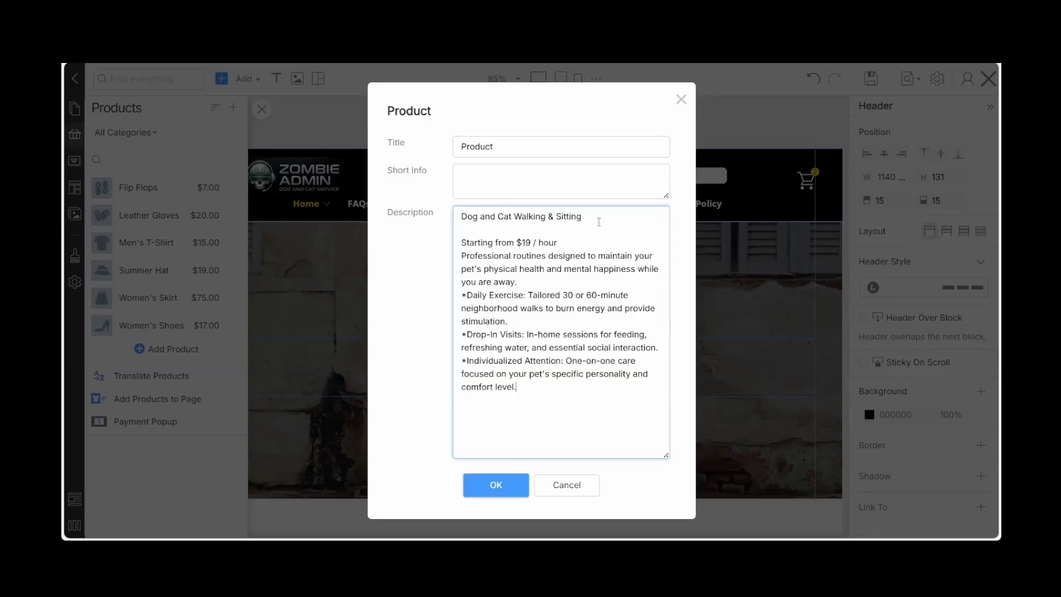
drag(582, 214, 455, 214)
key(ctrl+c)
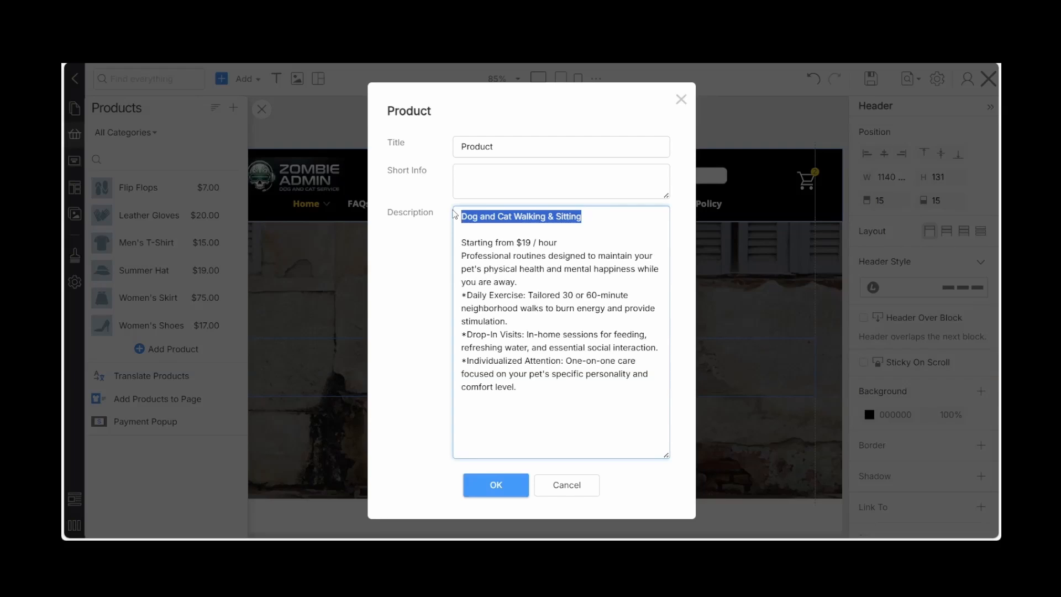
double_click(497, 144)
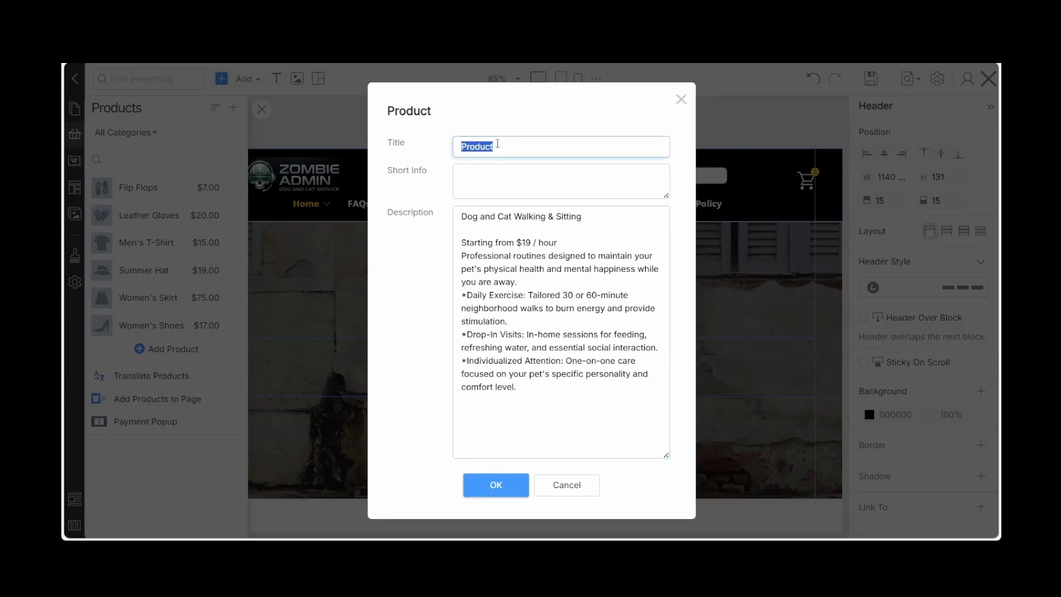
key(ctrl+v)
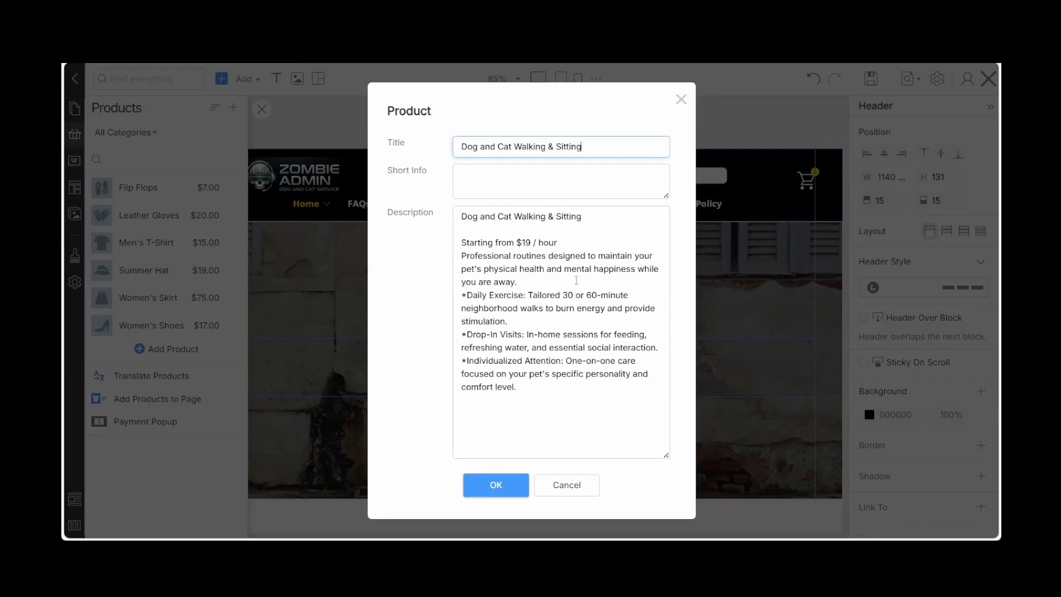
Copy the "Starting from $19 / hour" line and the introductory sentence from the description into the product's short info
drag(523, 281, 454, 249)
key(ctrl+c)
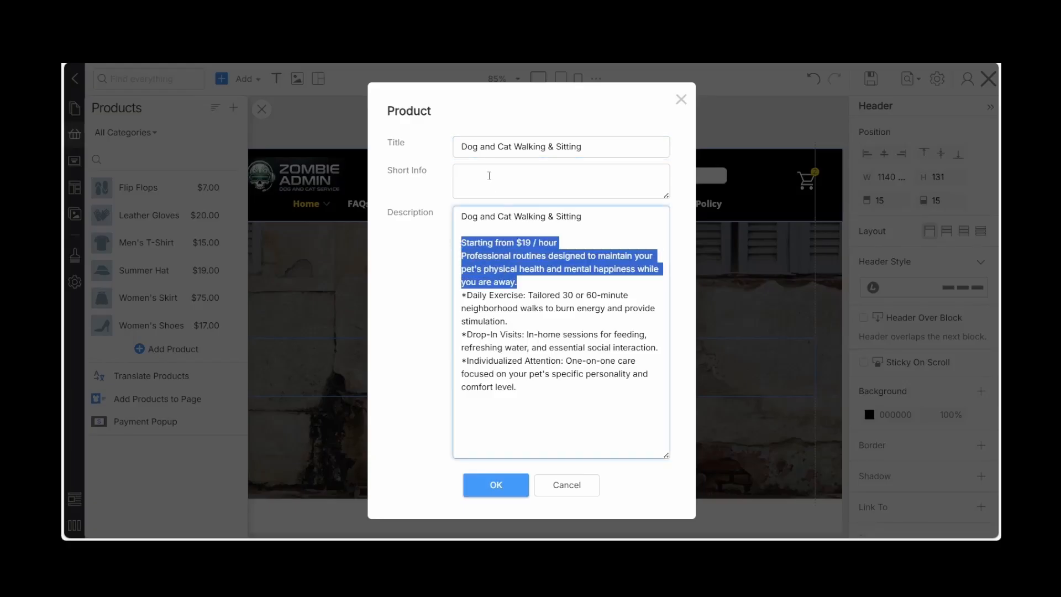
click(489, 176)
key(ctrl+v)
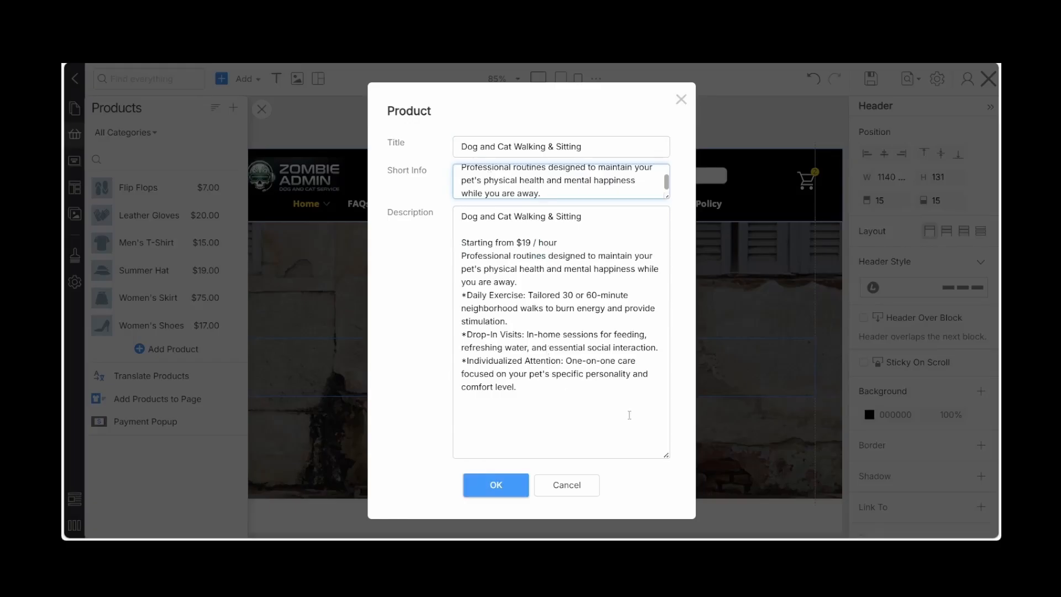
Set the product's price to 19 USD, matching the hourly rate in its description
scroll(589, 375, down, 2)
scroll(589, 376, up, 2)
scroll(589, 379, down, 5)
scroll(544, 335, up, 5)
scroll(543, 331, down, 4)
click(470, 383)
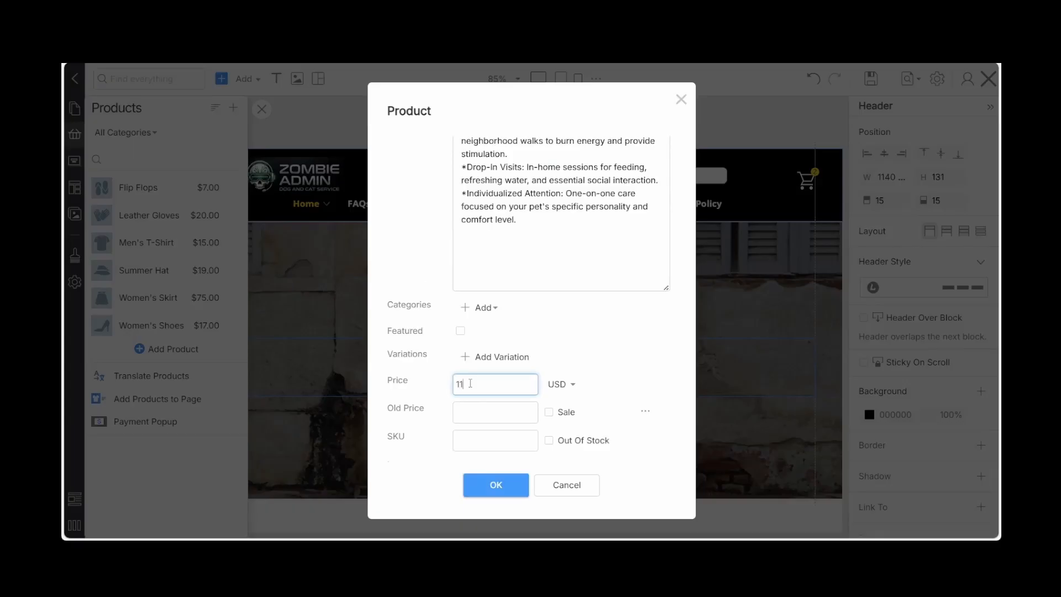
text(0)
key(Tab)
key(BackSpace)
text(9)
scroll(664, 325, up, 5)
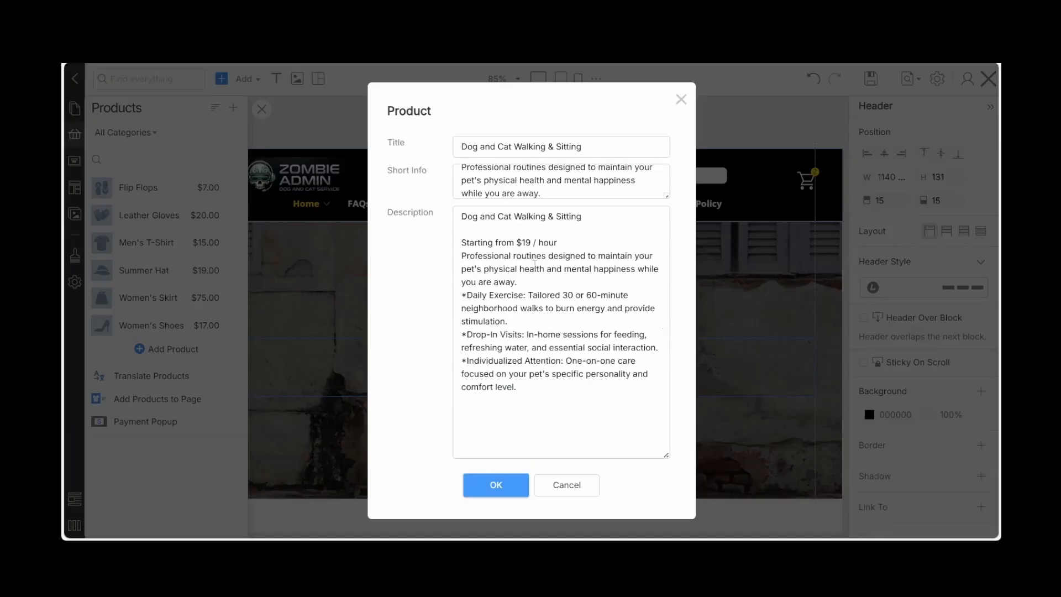
click(575, 298)
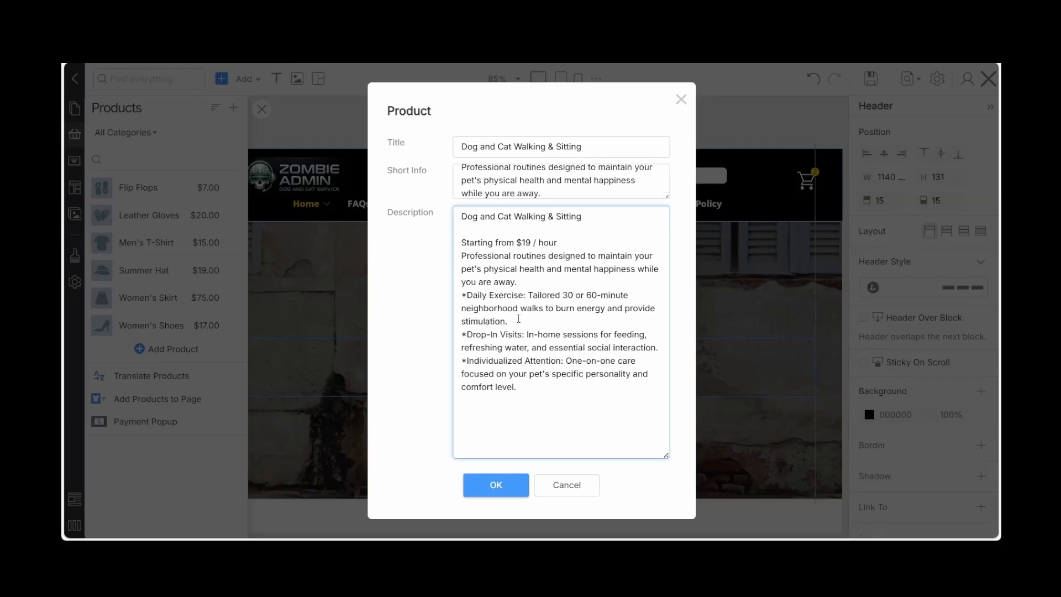
scroll(519, 319, down, 5)
click(475, 315)
text(19)
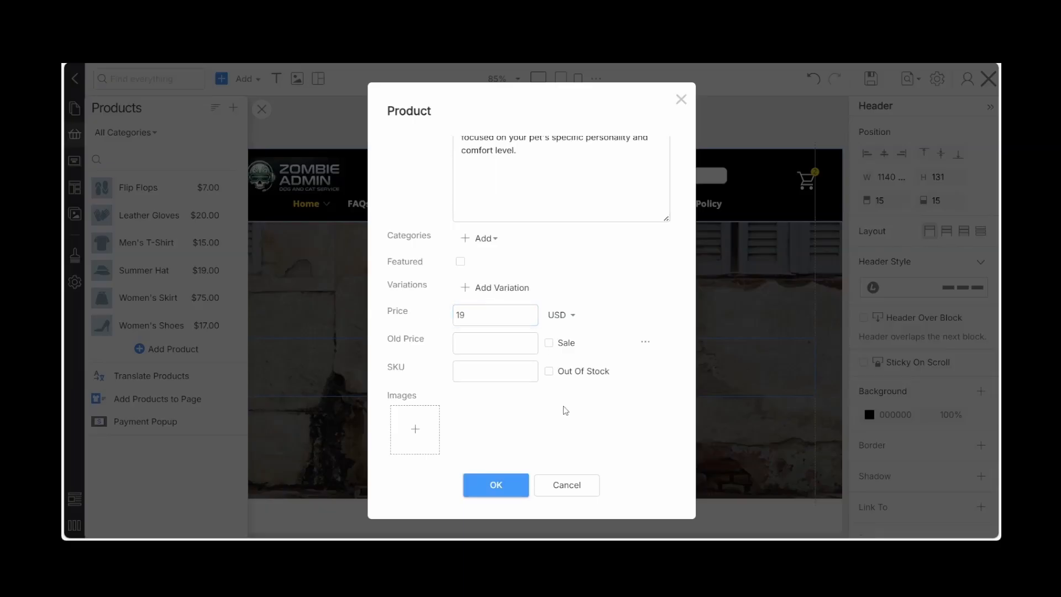
Add the images petvettrip, Petcleanup2 and petcare3 to the product and save it
click(419, 420)
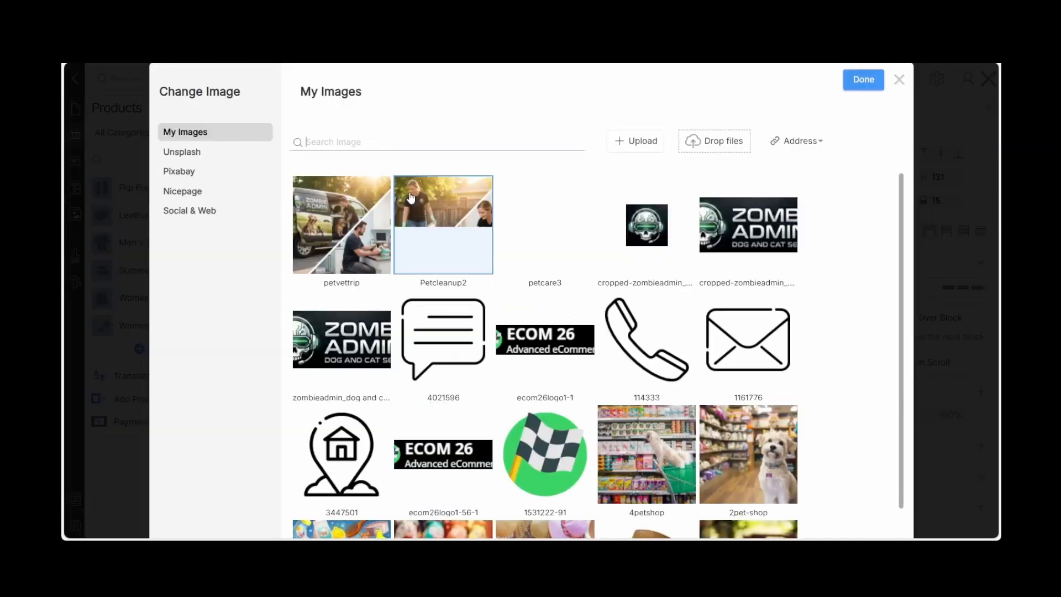
click(344, 225)
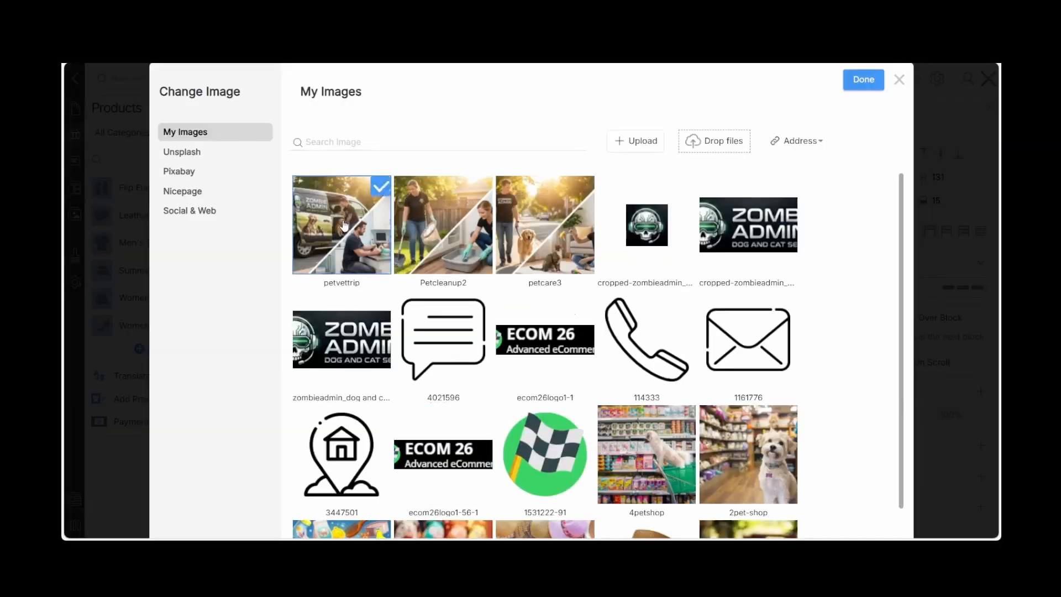
click(426, 223)
click(547, 218)
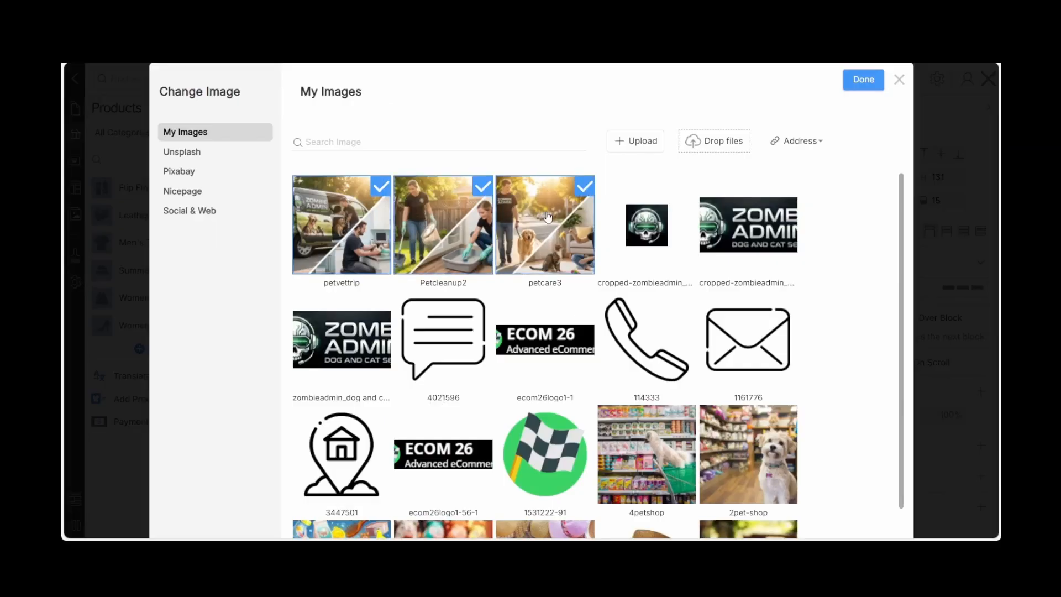
click(852, 82)
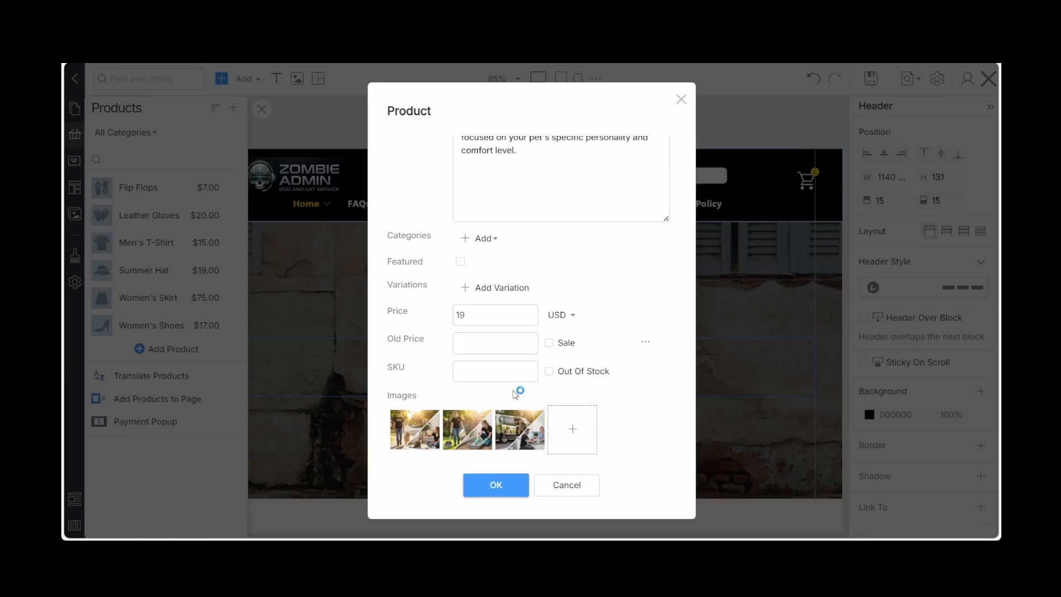
click(482, 489)
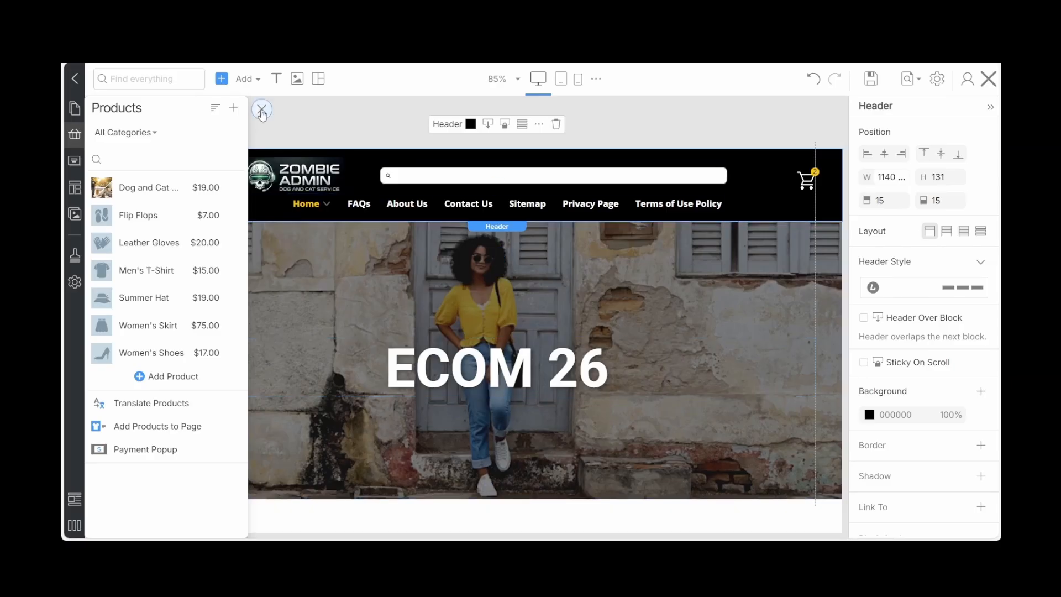
Check the new product in the Home page's Today's Deals block and reopen the product list
click(261, 110)
scroll(316, 316, down, 5)
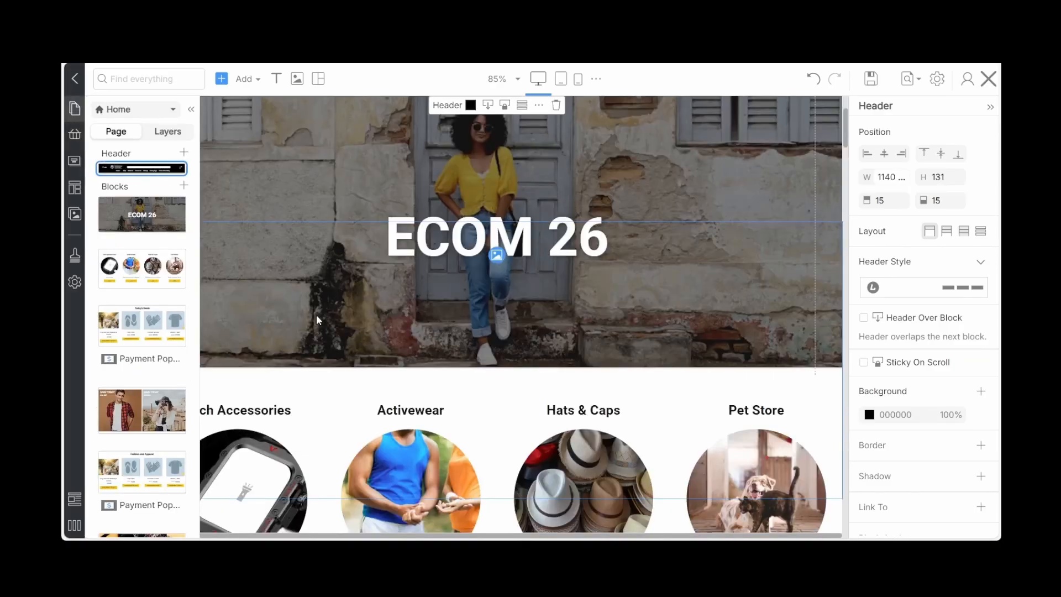
scroll(318, 320, down, 5)
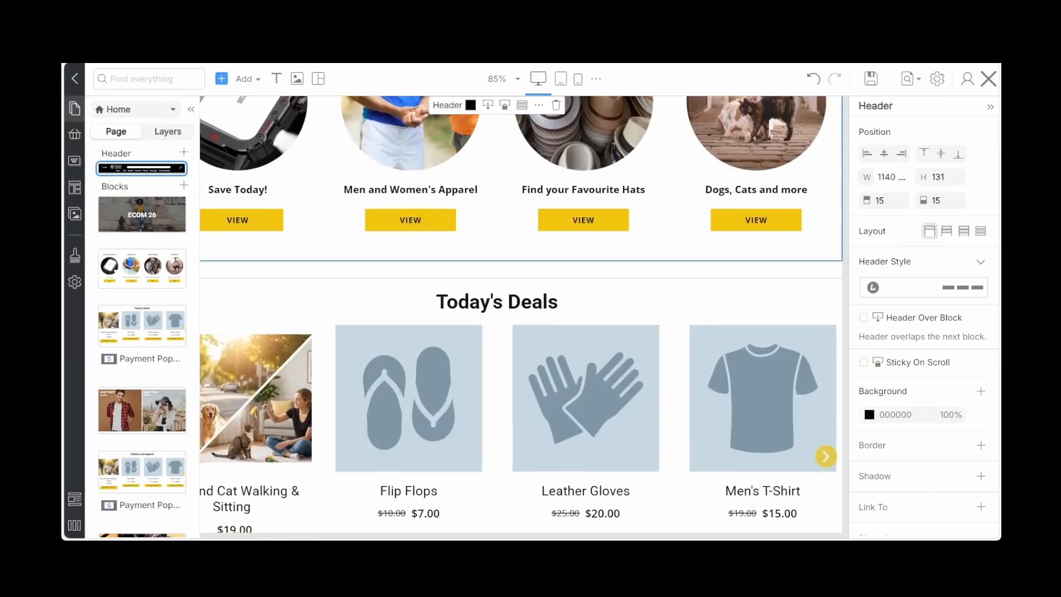
click(191, 110)
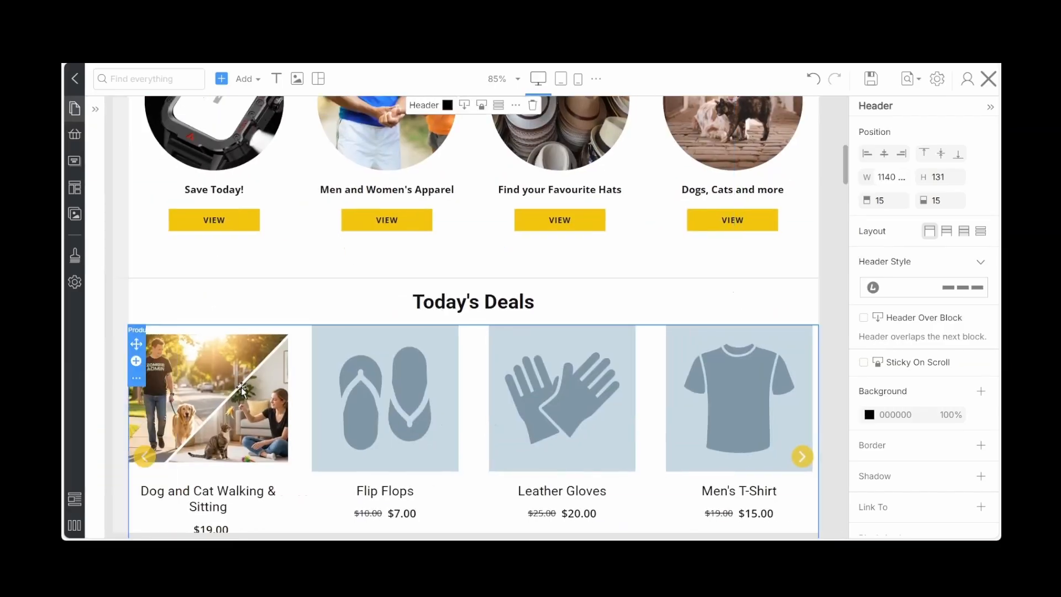
scroll(246, 360, down, 3)
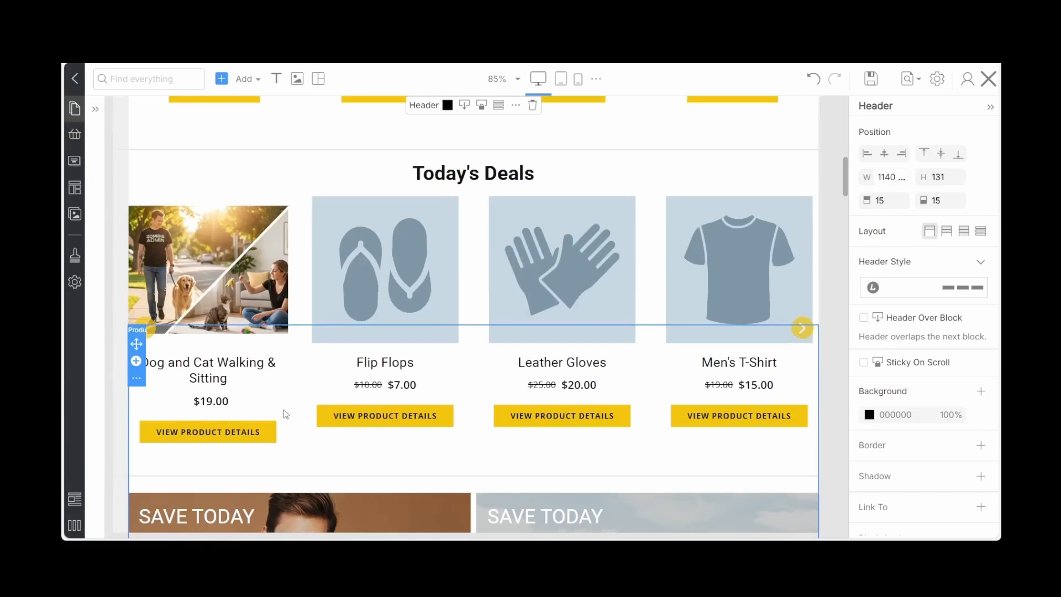
click(74, 134)
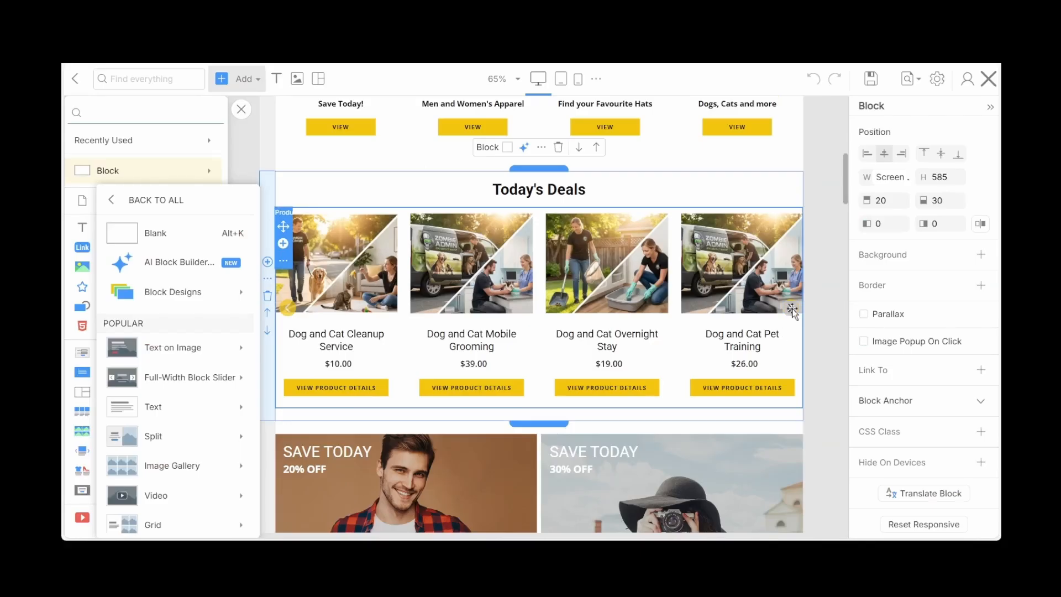
Advance the Today's Deals product carousel in the editor to view the remaining pet-care services
click(793, 310)
click(788, 308)
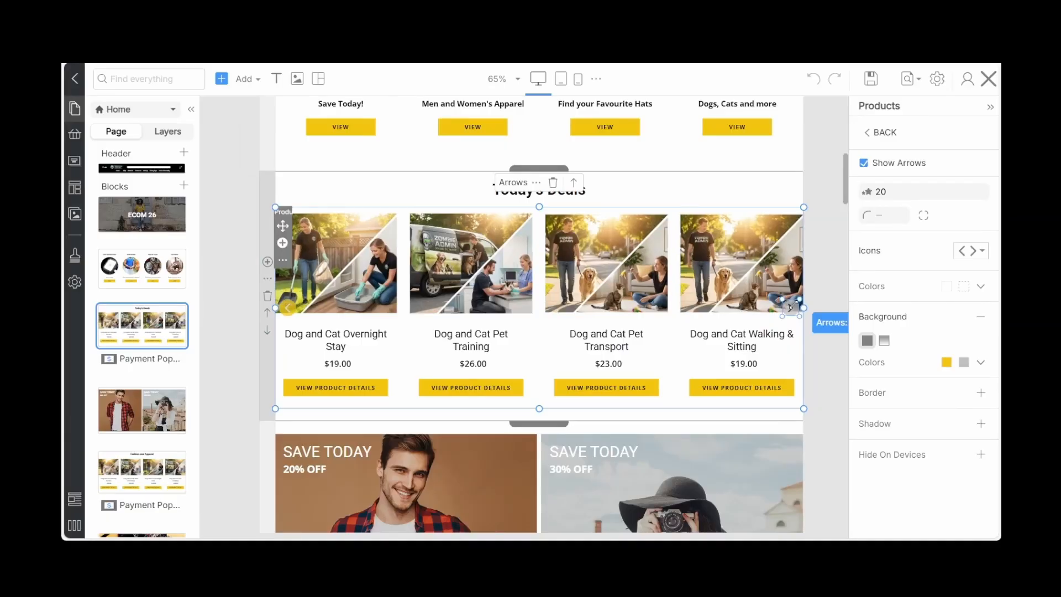
key(Escape)
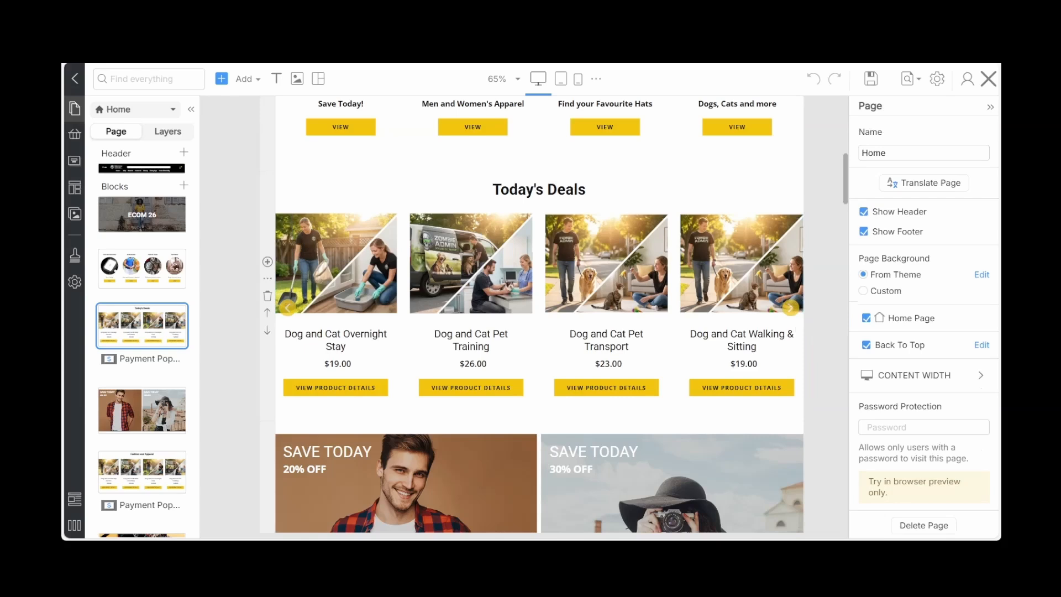
Update the Home page in WordPress from outside the TMP Client editor and visit the live site
click(989, 78)
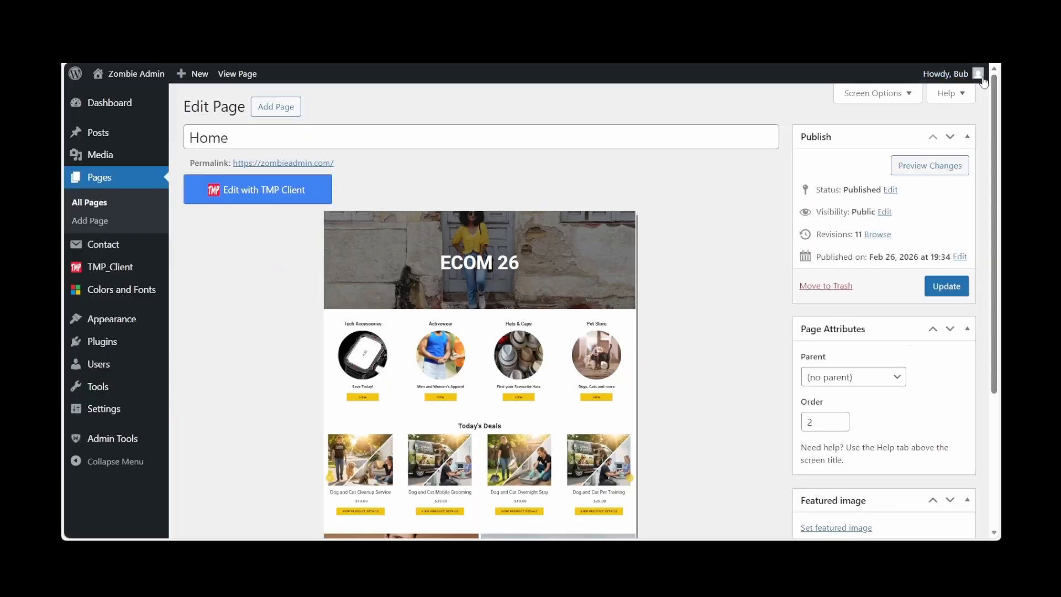
click(948, 290)
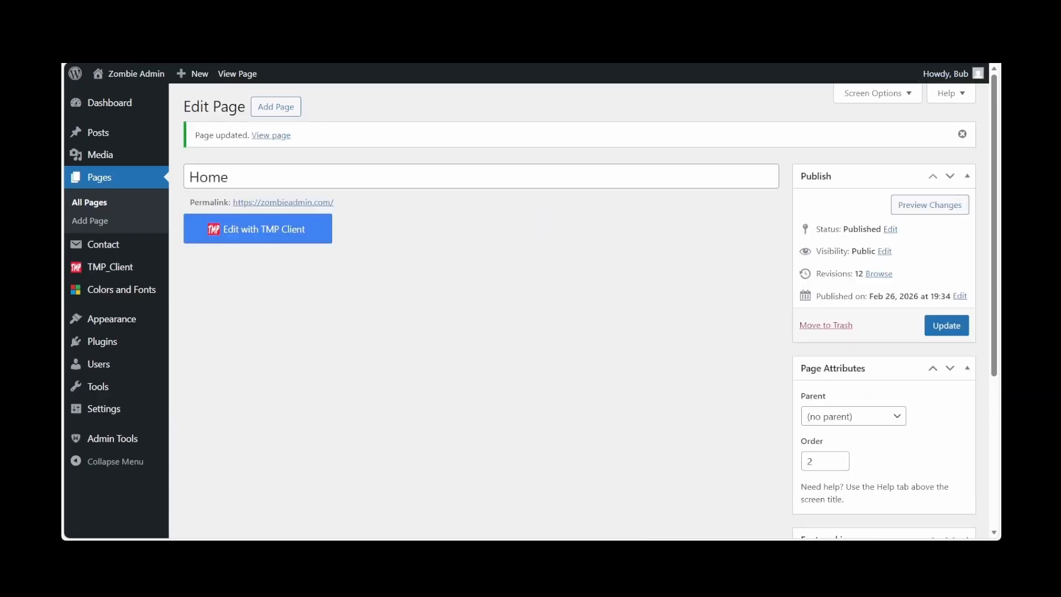
mouse_move(116, 75)
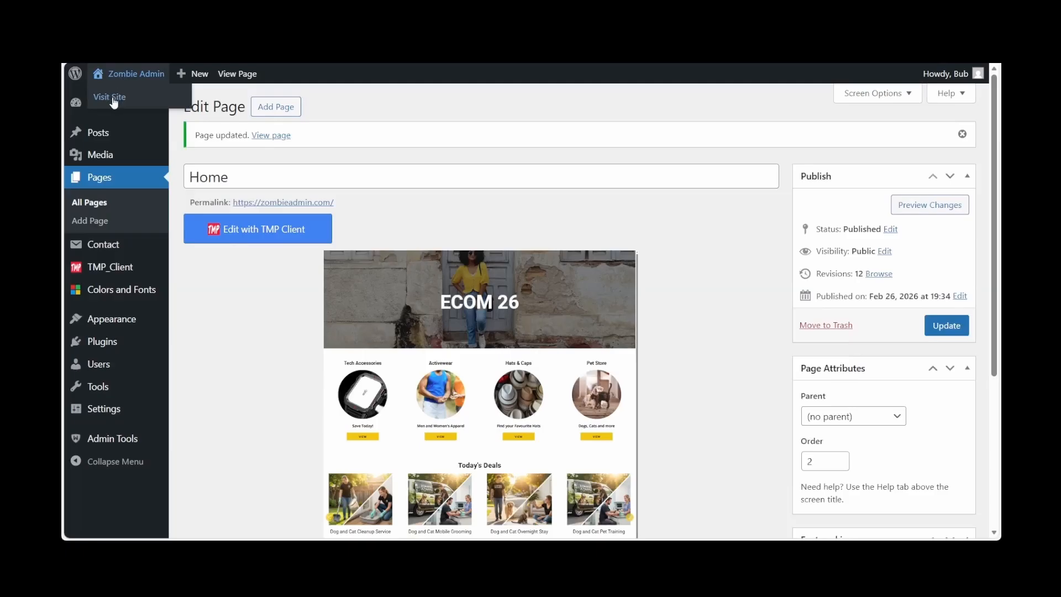
click(113, 100)
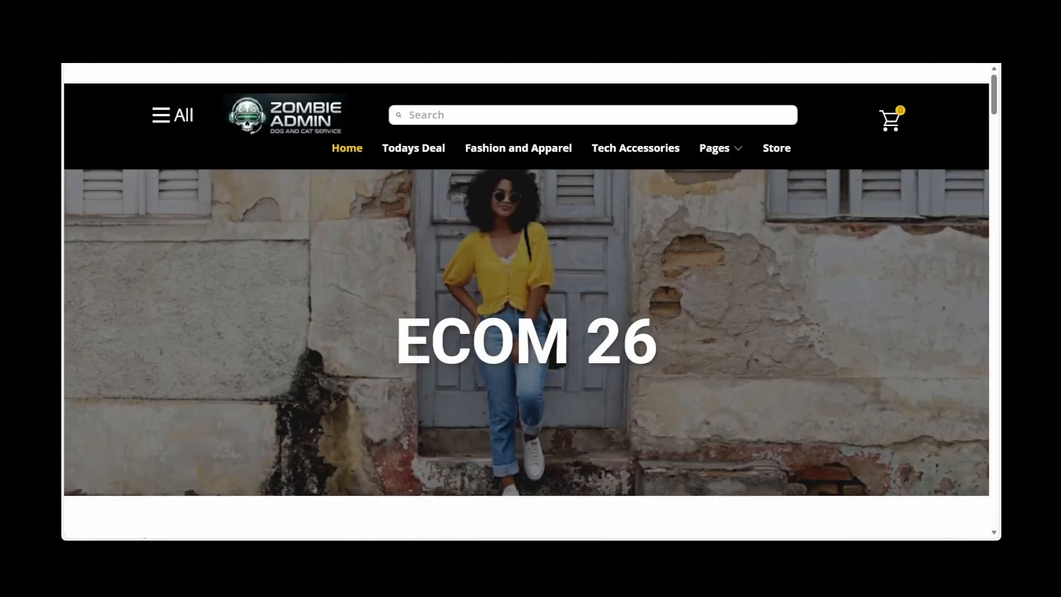
Find Today's Deals on the live Home page and open the Dog and Cat Mobile Grooming product details
scroll(714, 378, down, 10)
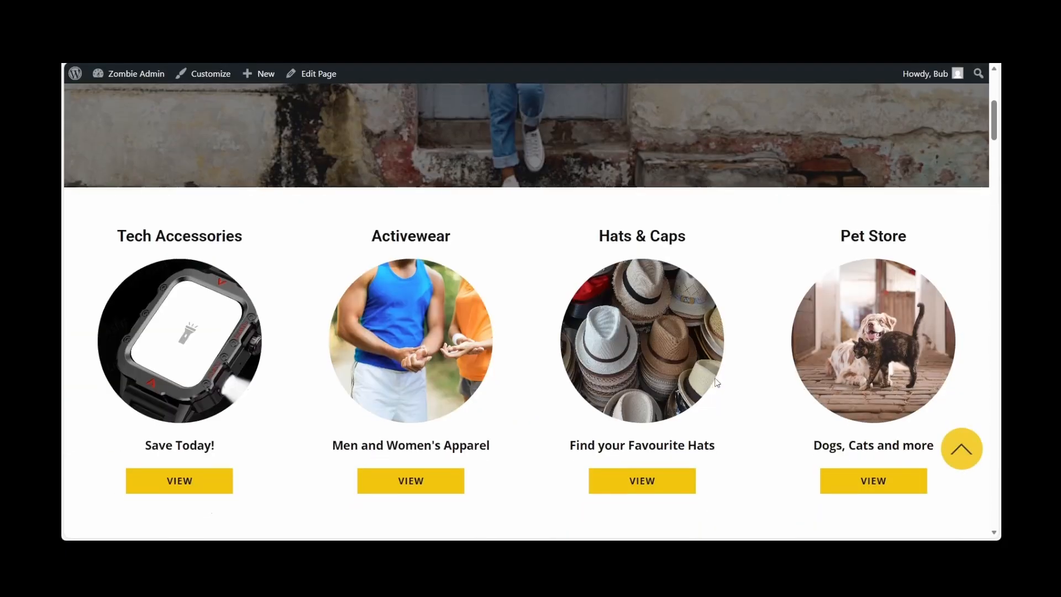
scroll(716, 382, down, 1)
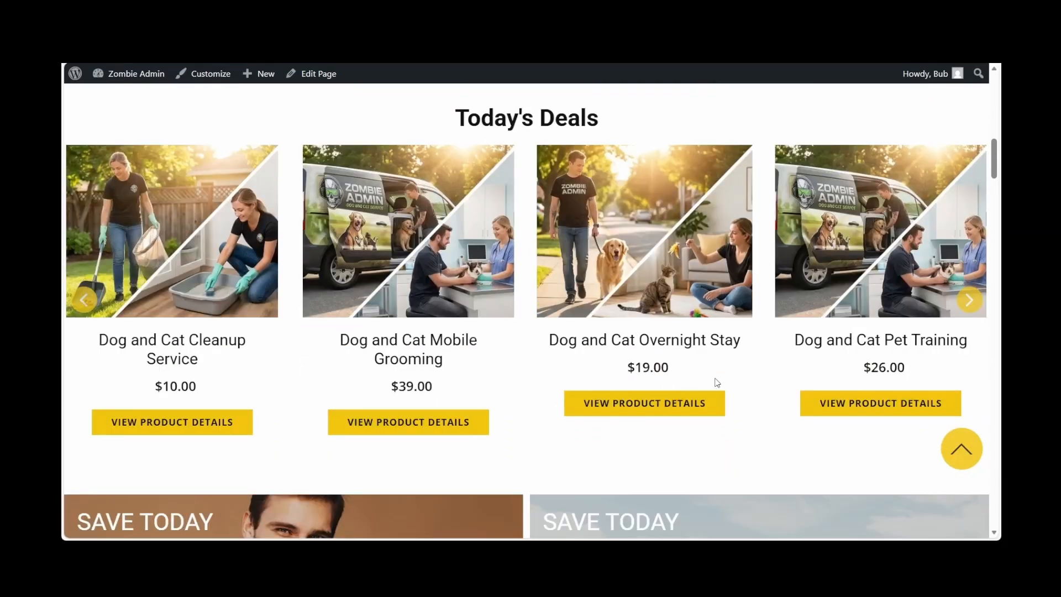
click(394, 421)
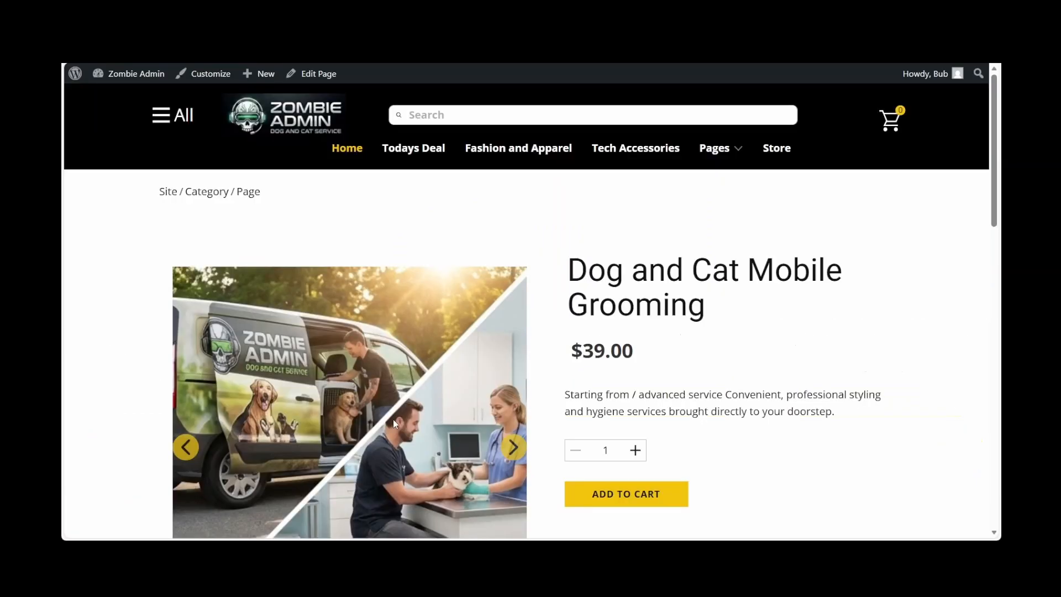
View the second and third gallery images on the Dog and Cat Mobile Grooming product page
scroll(395, 423, down, 3)
scroll(395, 424, down, 1)
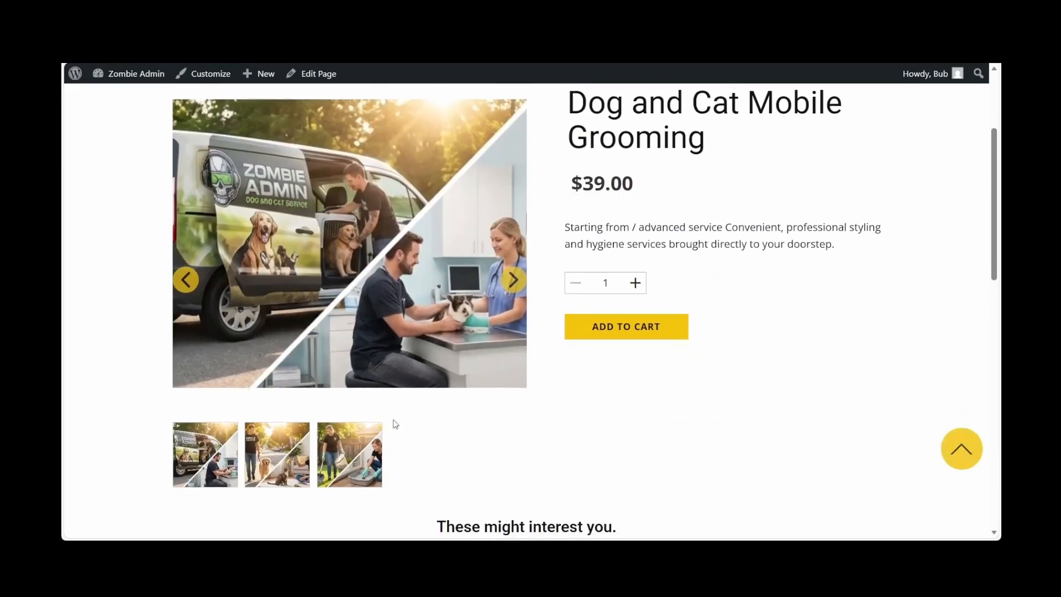
click(258, 463)
click(334, 463)
scroll(620, 435, up, 4)
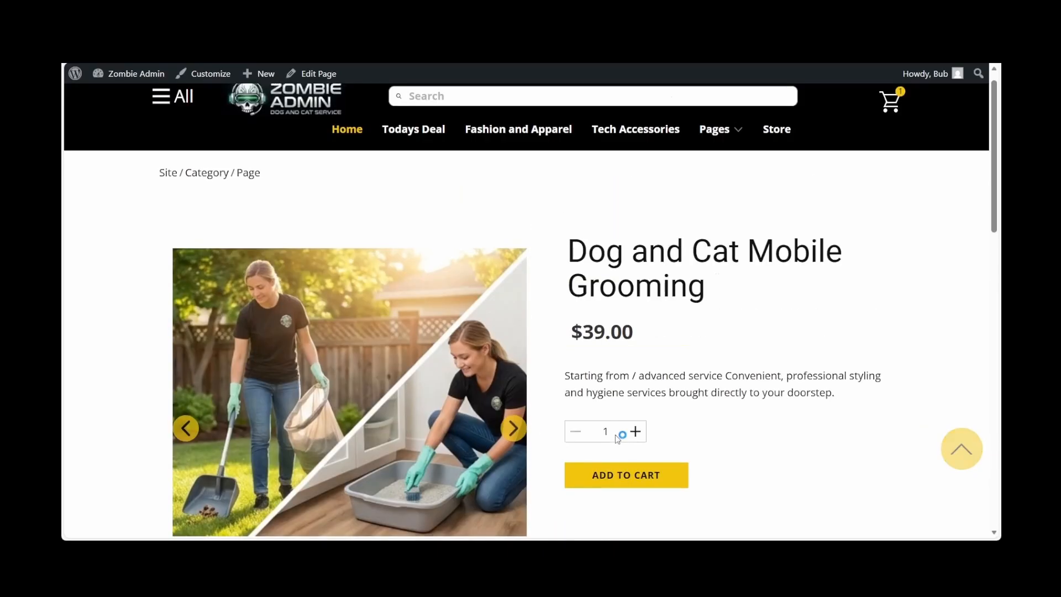
Add Dog and Cat Mobile Grooming to the cart, and open the cart to review it before closing it
click(623, 480)
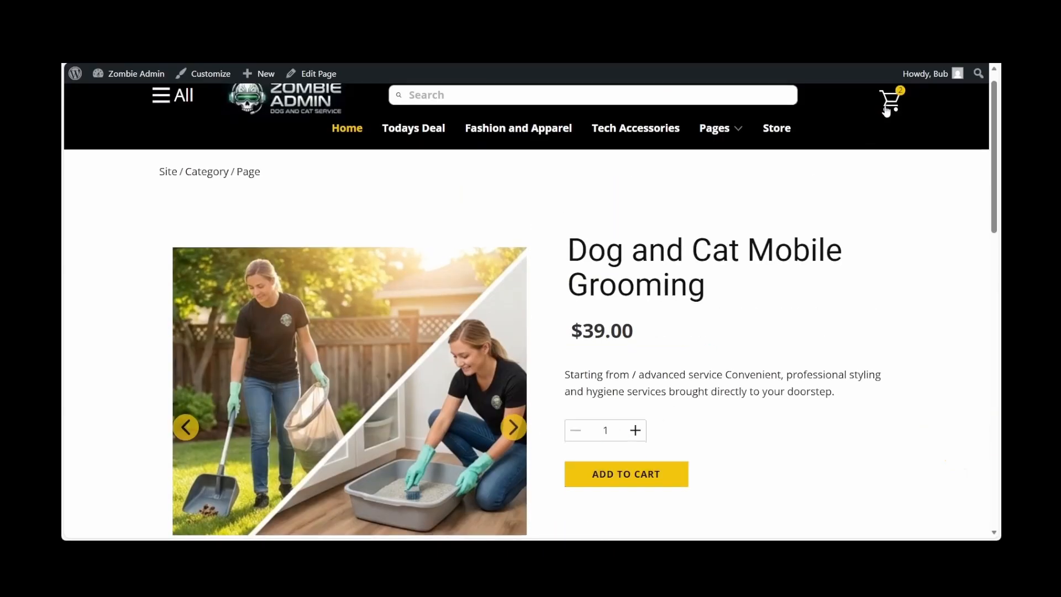
click(889, 99)
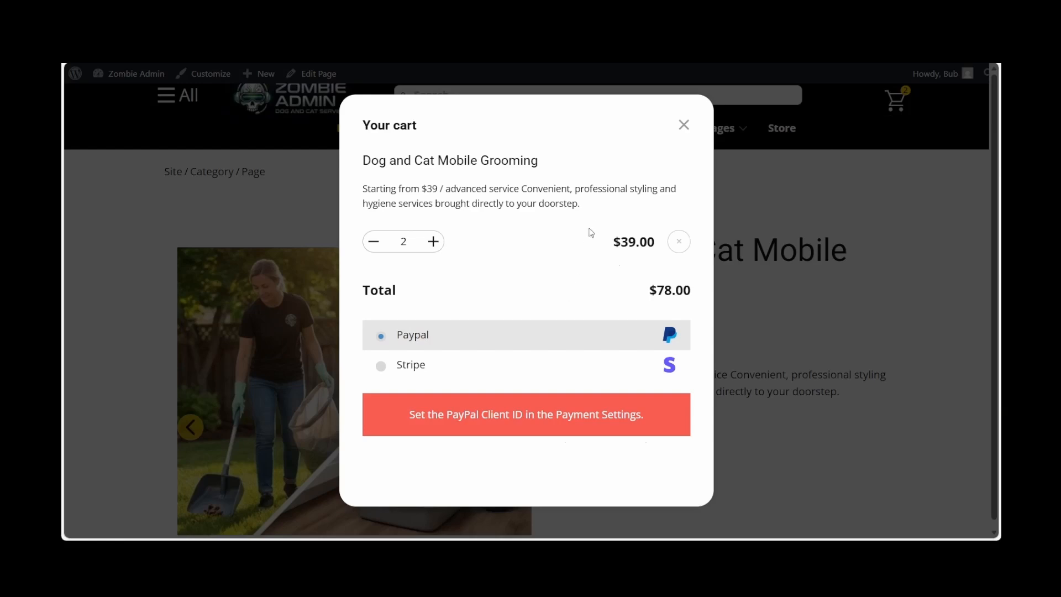
click(680, 132)
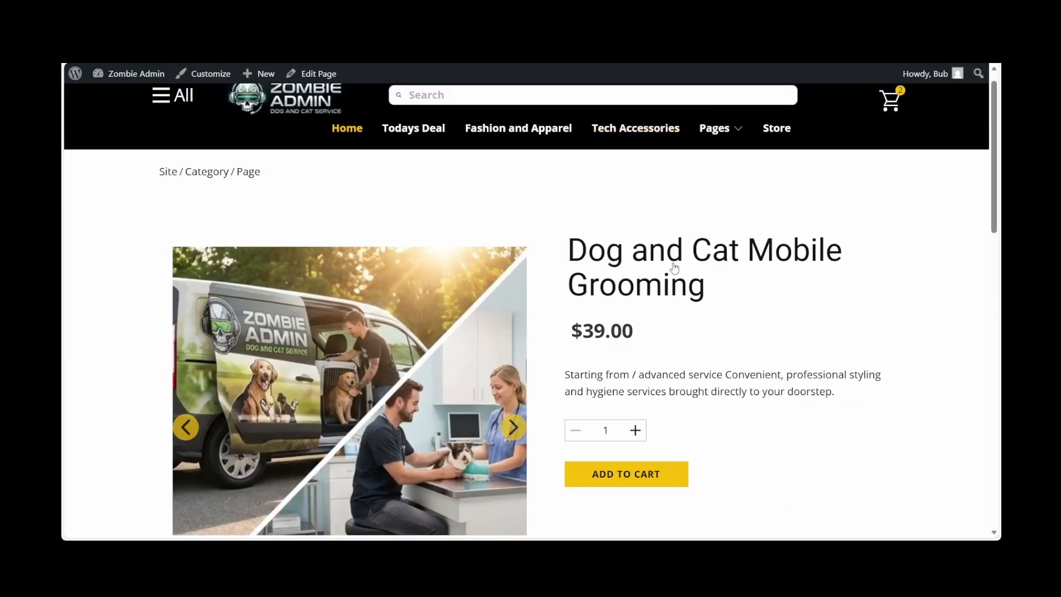
Open the Dog and Cat Overnight Stay product from the related products and look through its page
scroll(672, 265, down, 10)
scroll(674, 267, up, 2)
scroll(581, 331, down, 2)
click(771, 391)
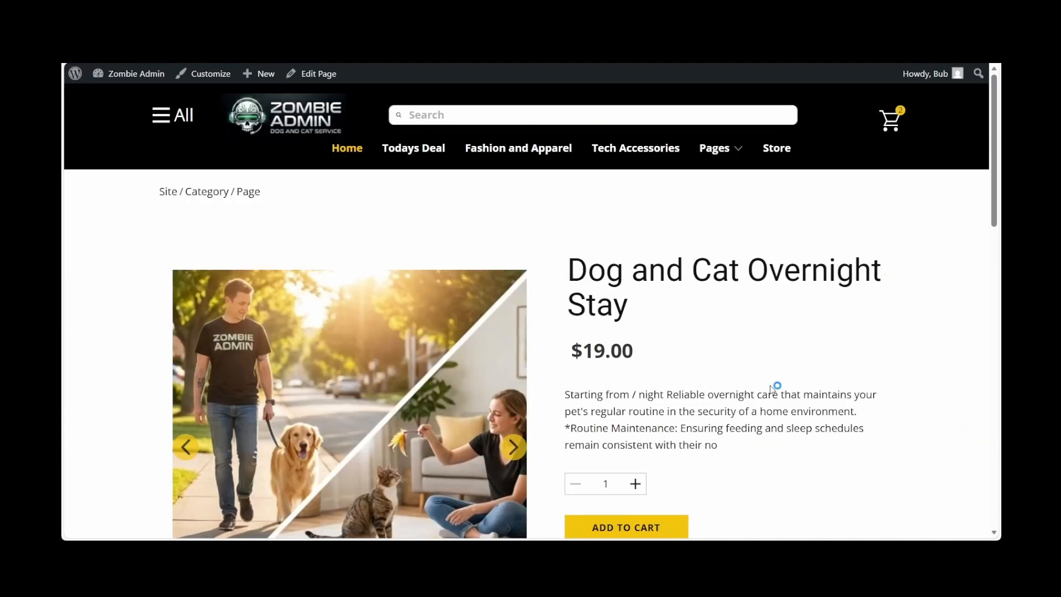
scroll(772, 388, down, 10)
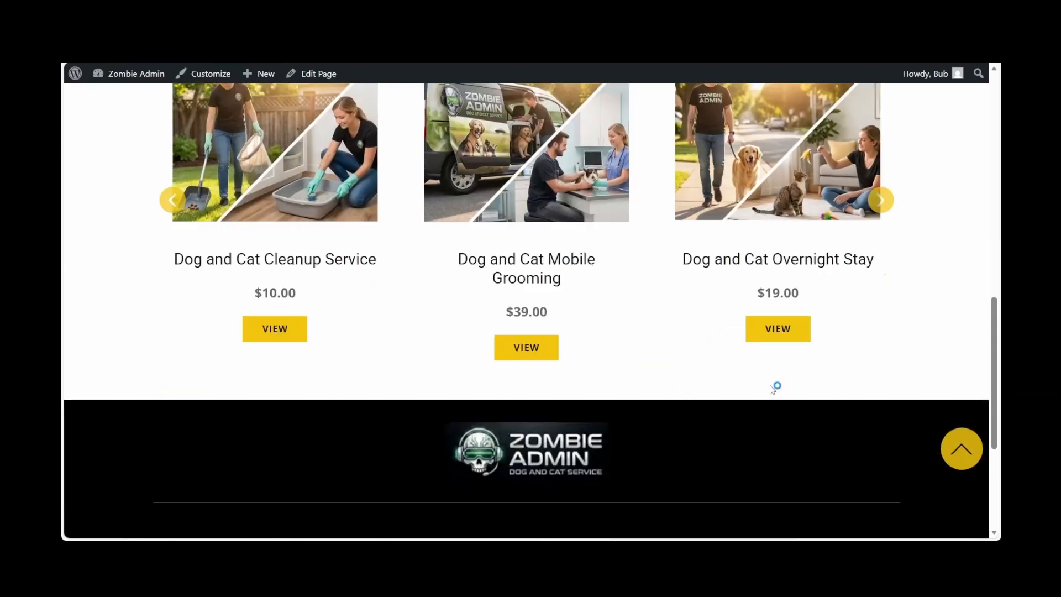
scroll(772, 389, up, 15)
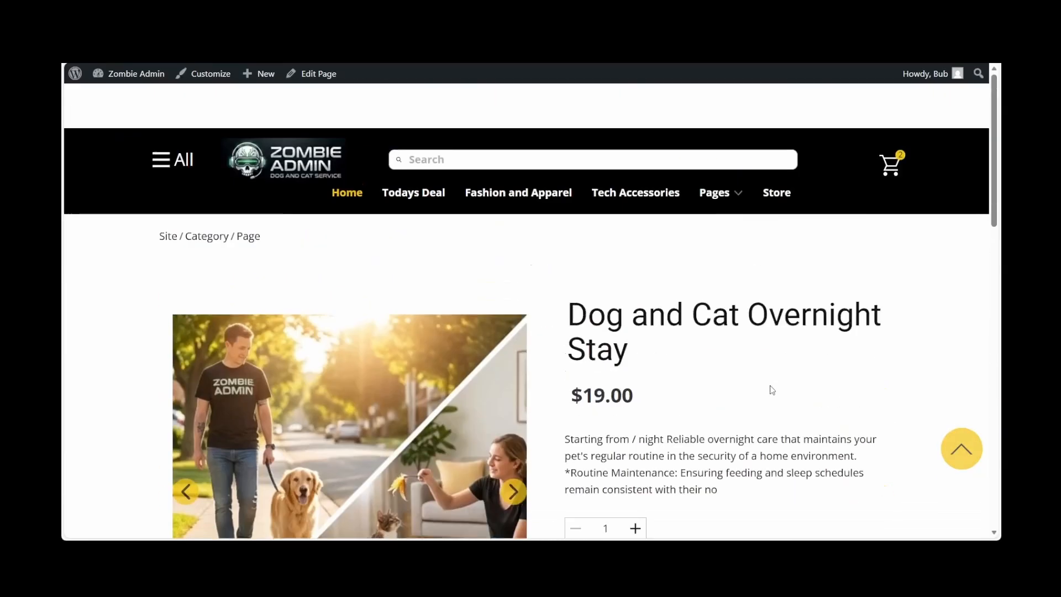
scroll(772, 390, down, 1)
Open the Store page and look through the full product listing, including the sample clothing items
click(777, 149)
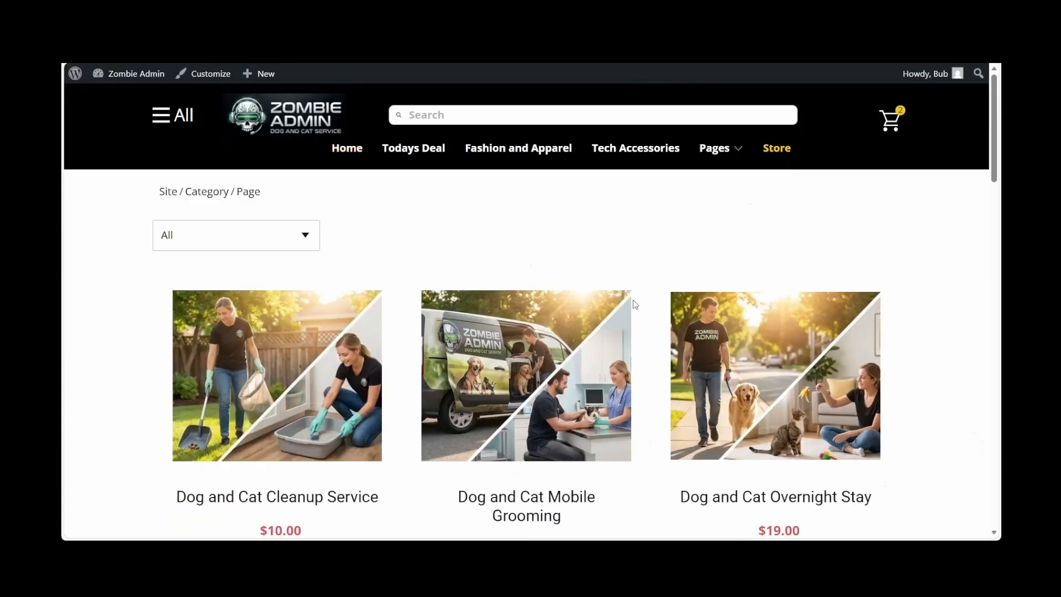
scroll(477, 282, down, 8)
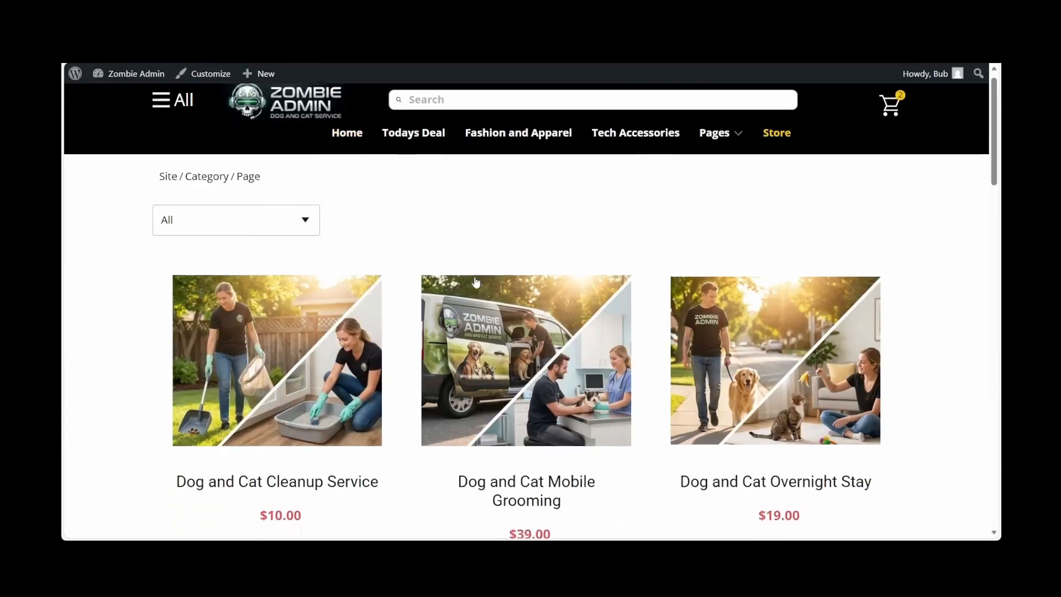
scroll(477, 282, down, 11)
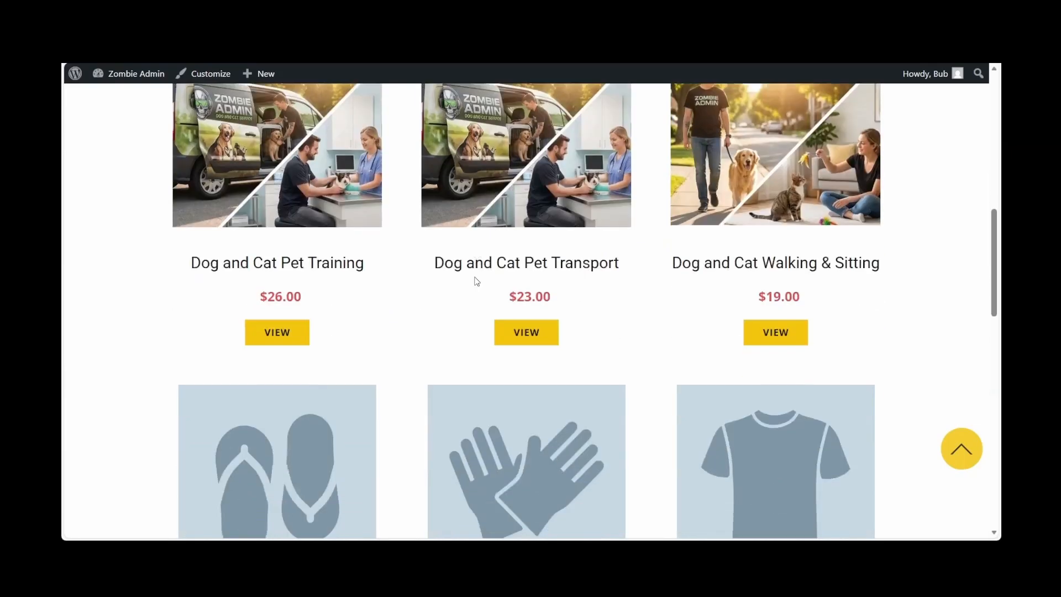
scroll(476, 282, down, 3)
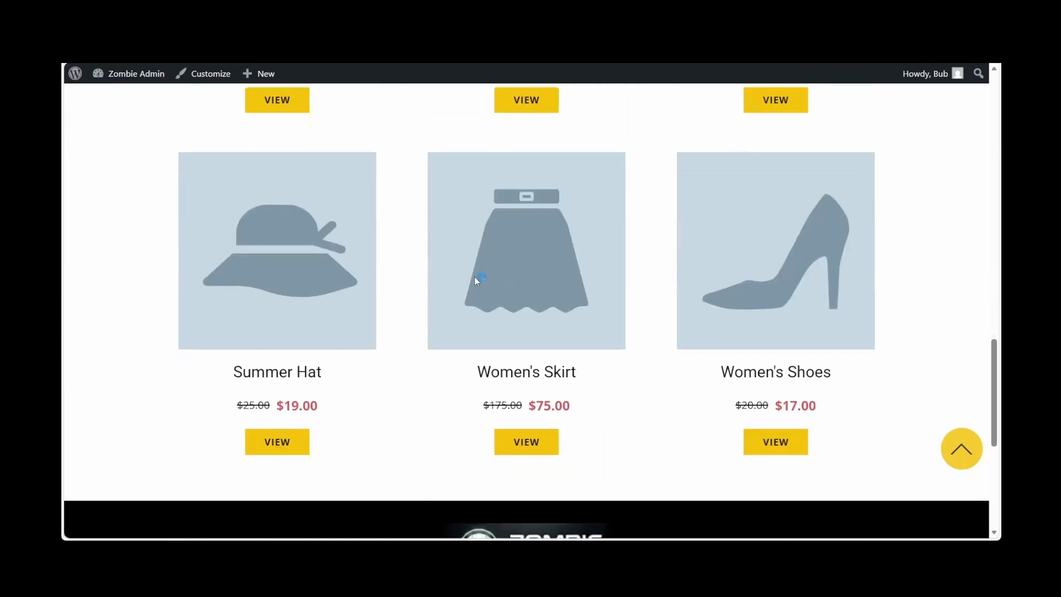
scroll(476, 282, down, 2)
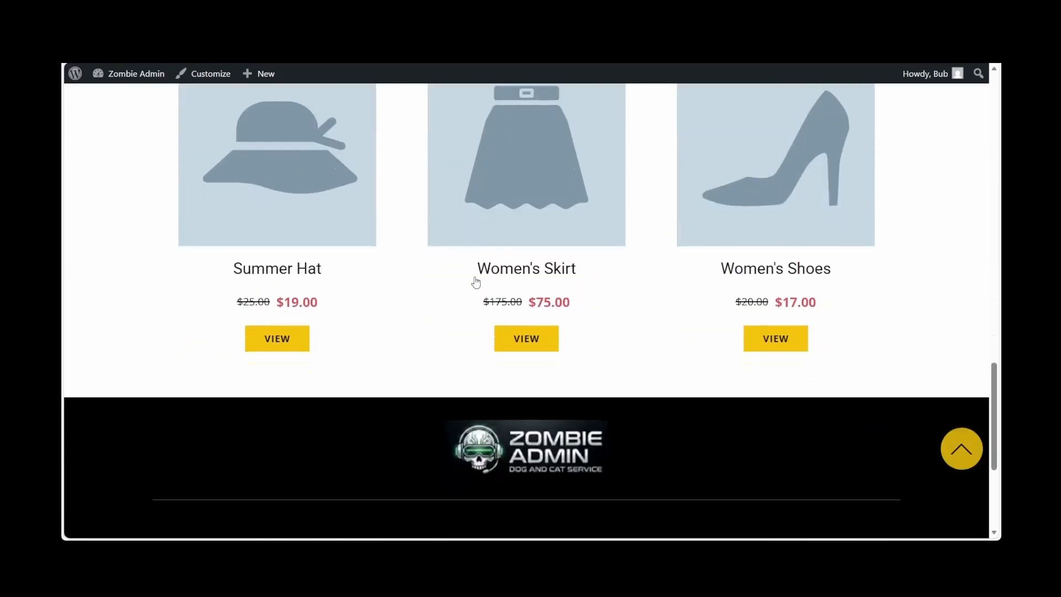
scroll(475, 282, up, 20)
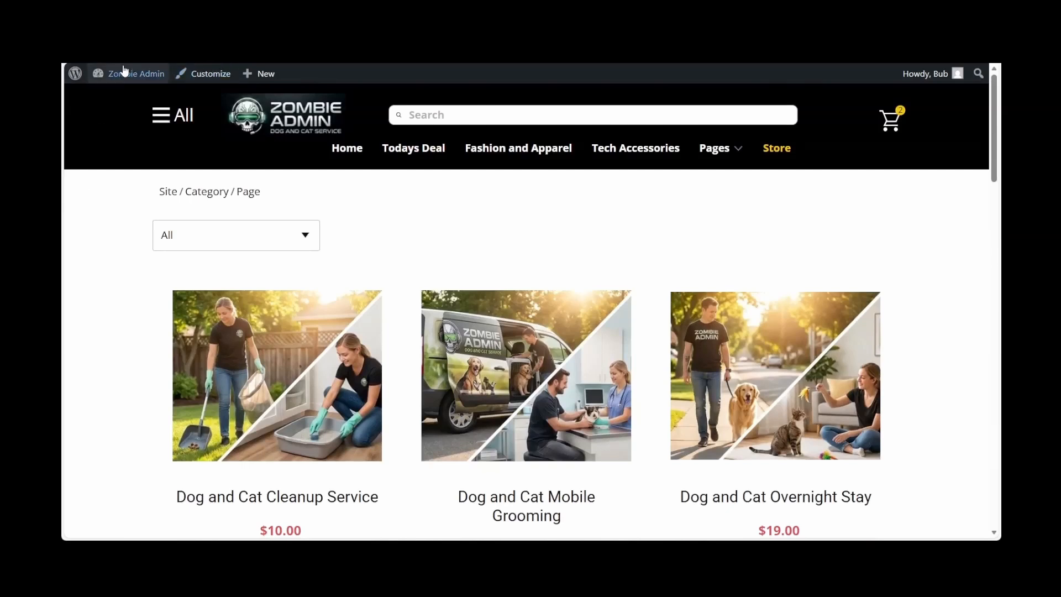
Return to the WordPress dashboard and open the Home page in the TMP Client editor
mouse_move(123, 73)
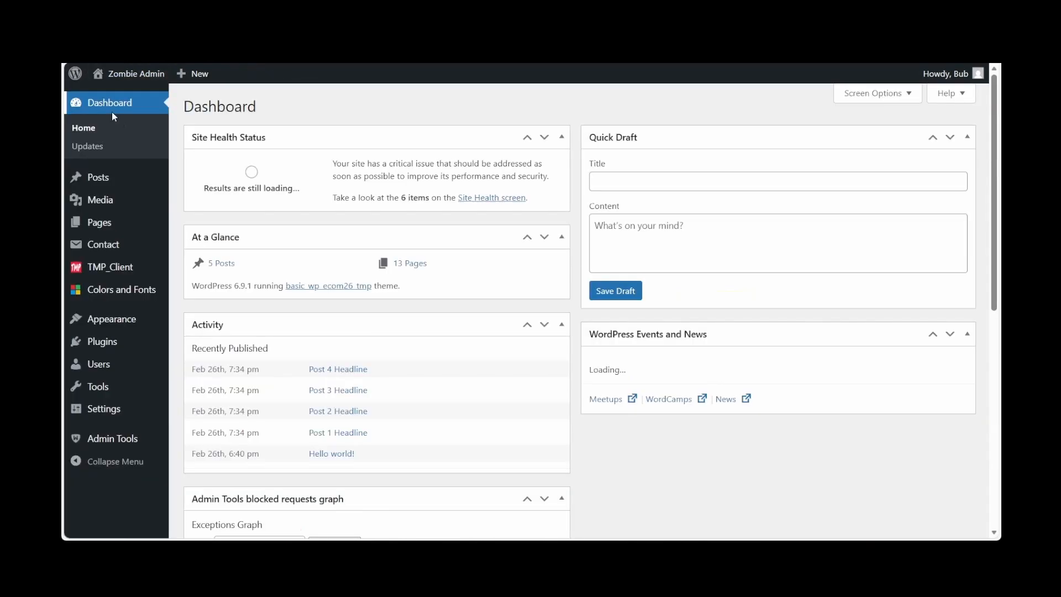
mouse_move(100, 225)
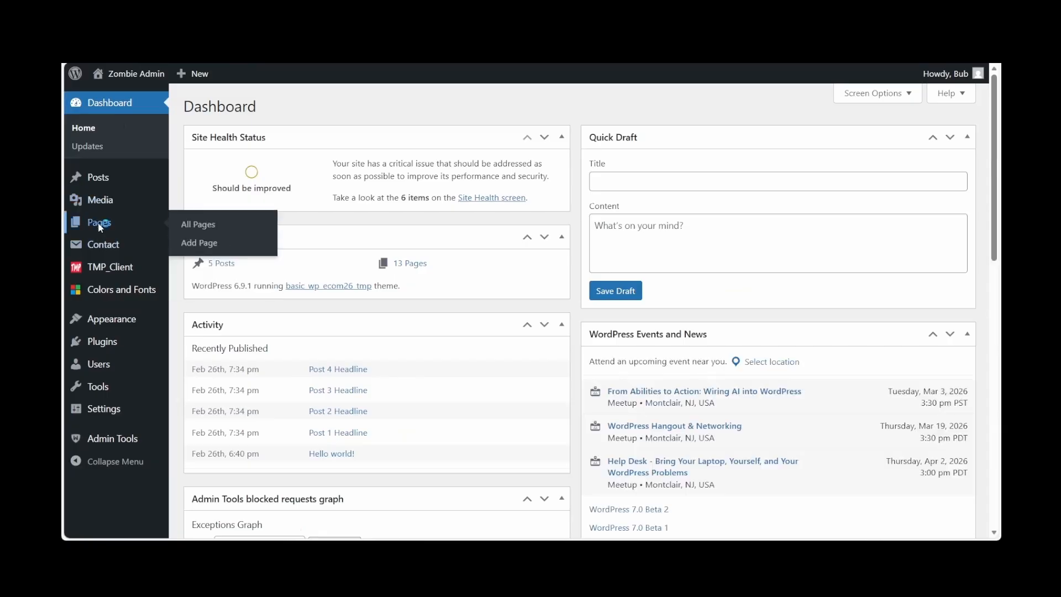
click(100, 225)
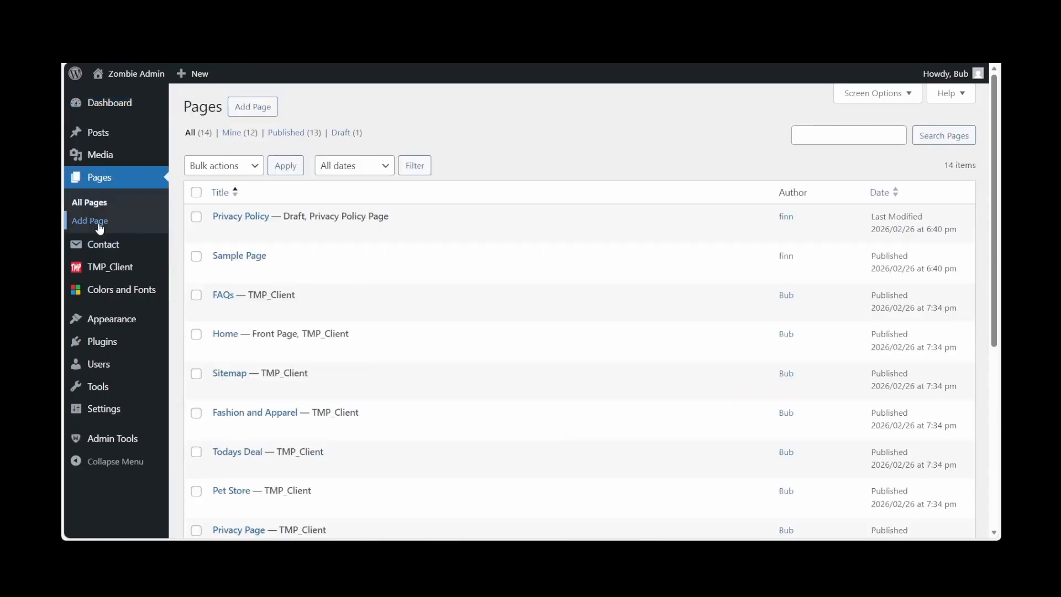
click(229, 334)
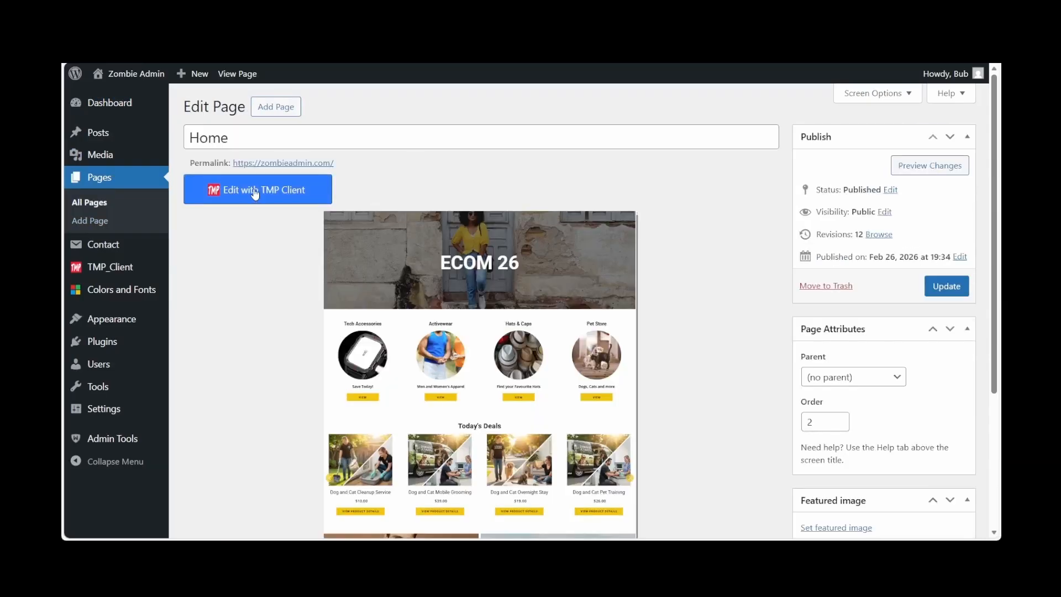
click(255, 191)
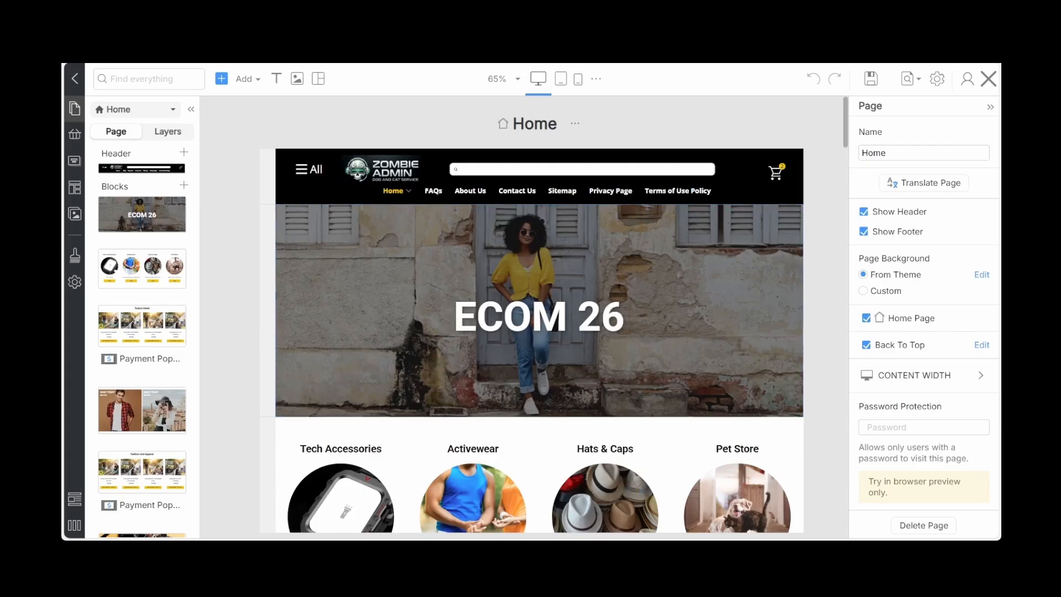
Show the store's product list in the editor and delete the Flip Flops sample product
click(190, 110)
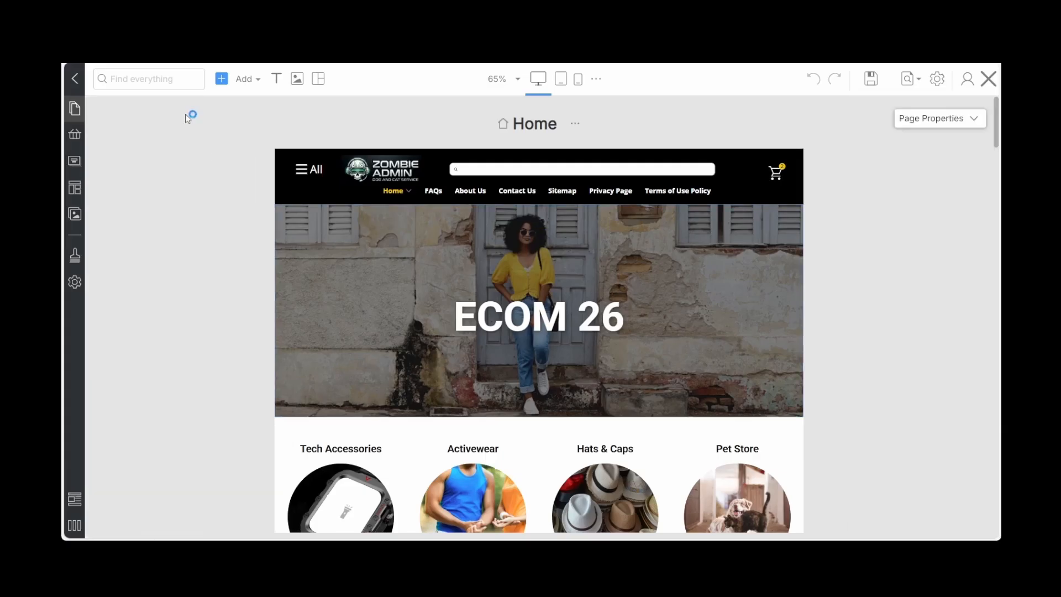
click(74, 134)
scroll(159, 257, down, 2)
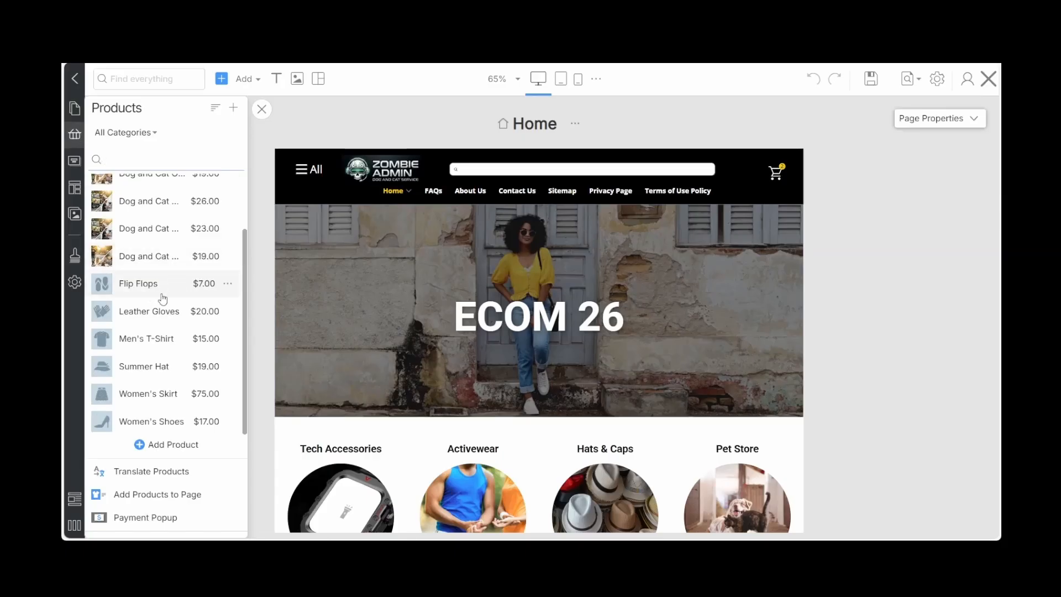
click(228, 284)
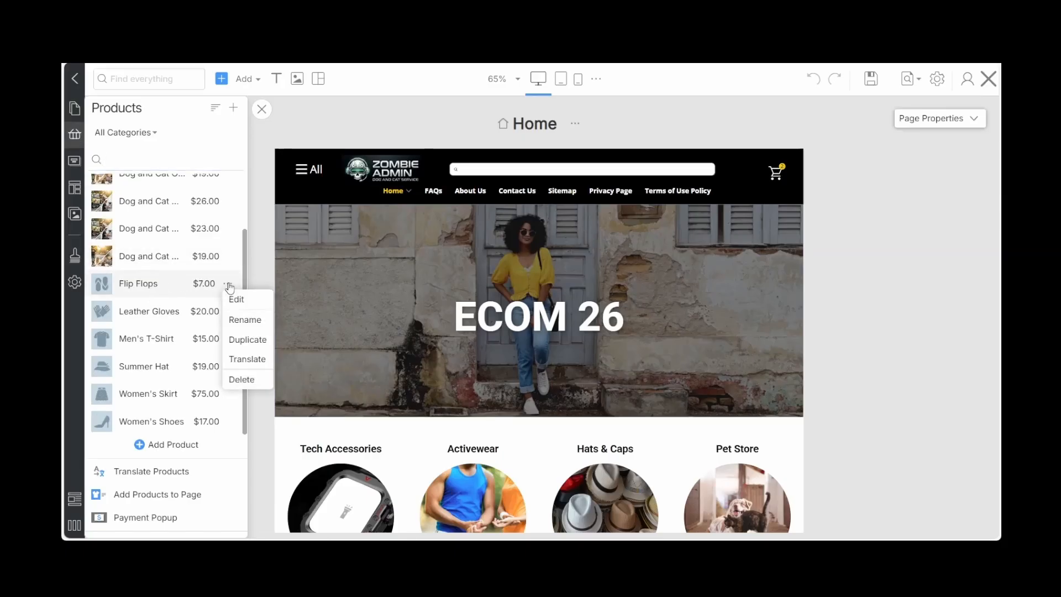
click(239, 380)
click(491, 332)
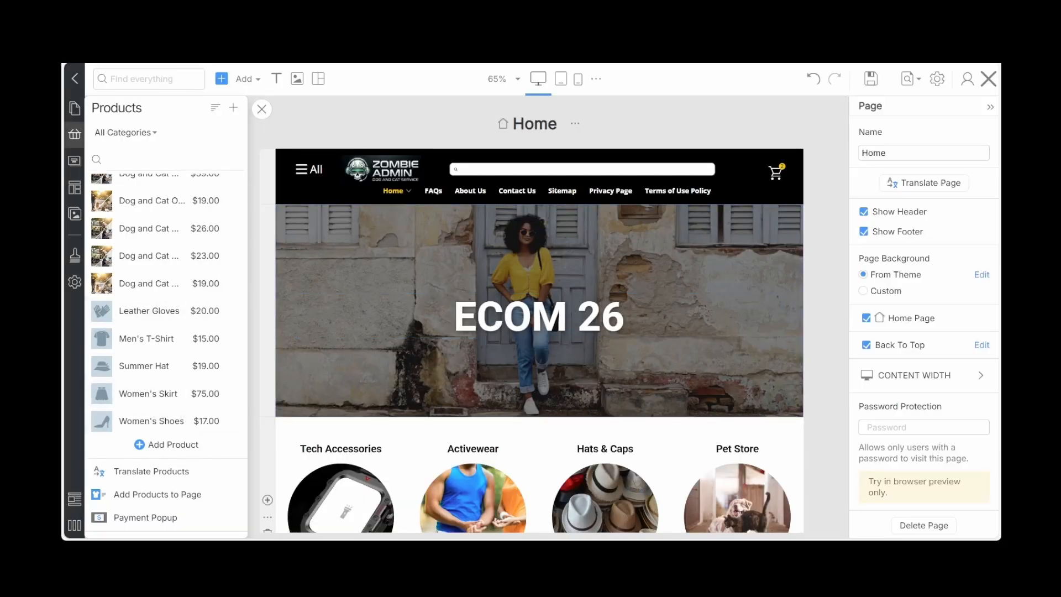
Delete the remaining sample products, from Leather Gloves to Women's Shoes, and save the changes
click(232, 352)
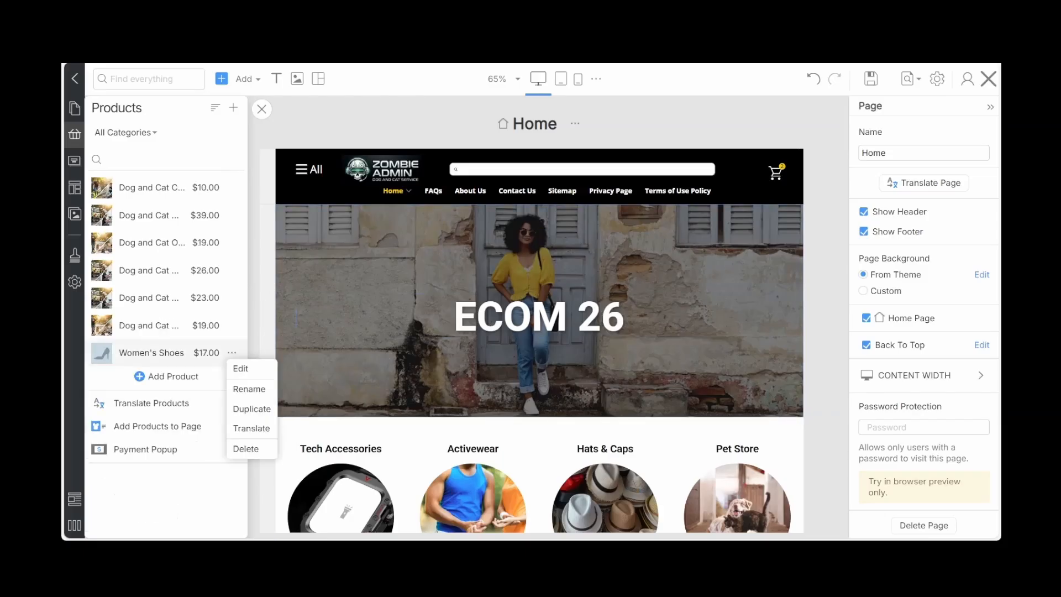
click(246, 448)
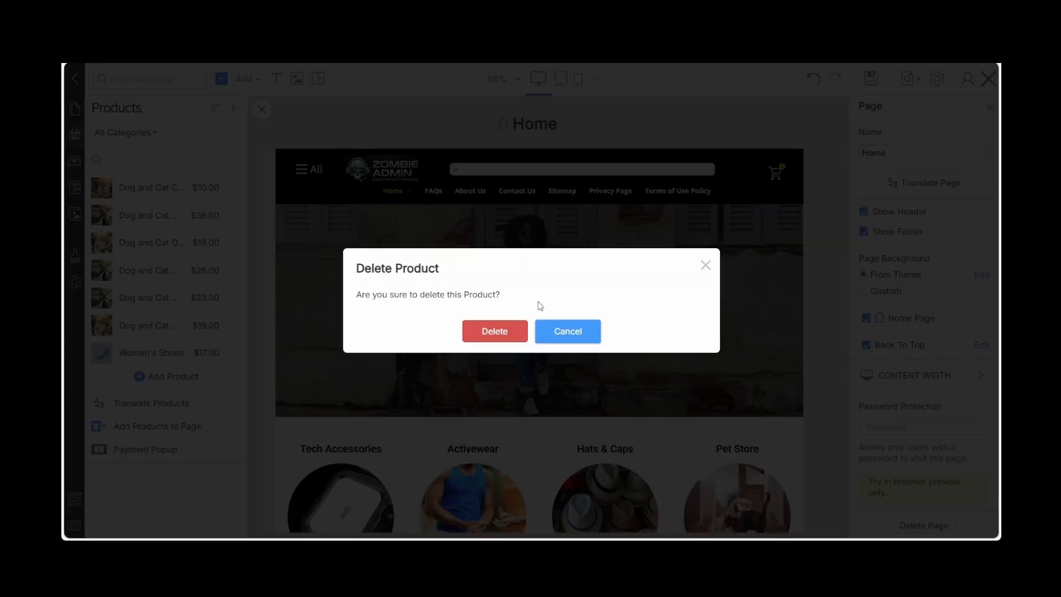
click(485, 332)
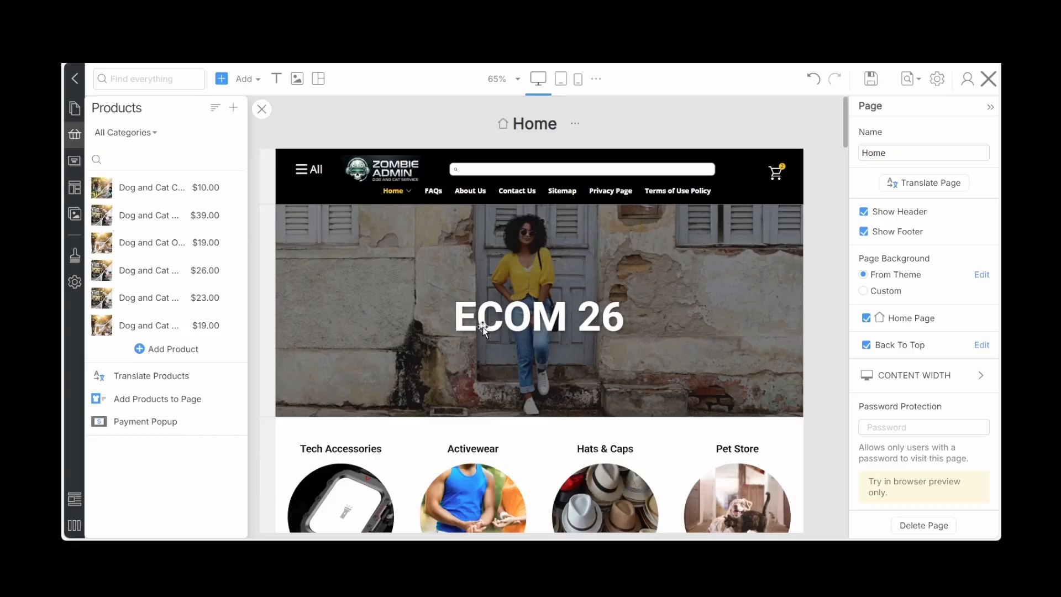
click(871, 82)
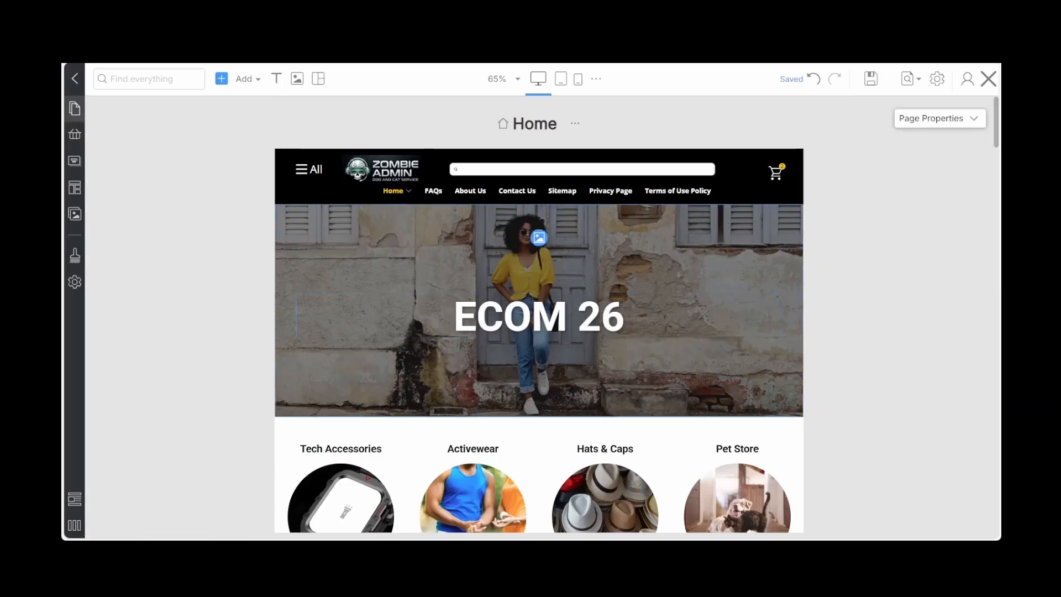
Close the TMP Client editor and look through the list of all WordPress pages
click(347, 360)
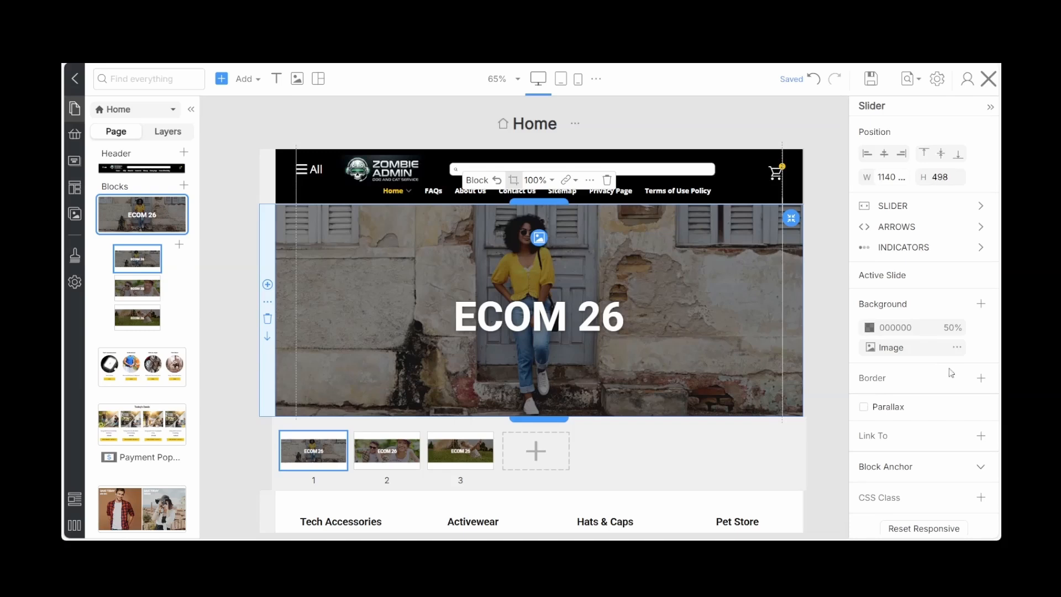
click(988, 79)
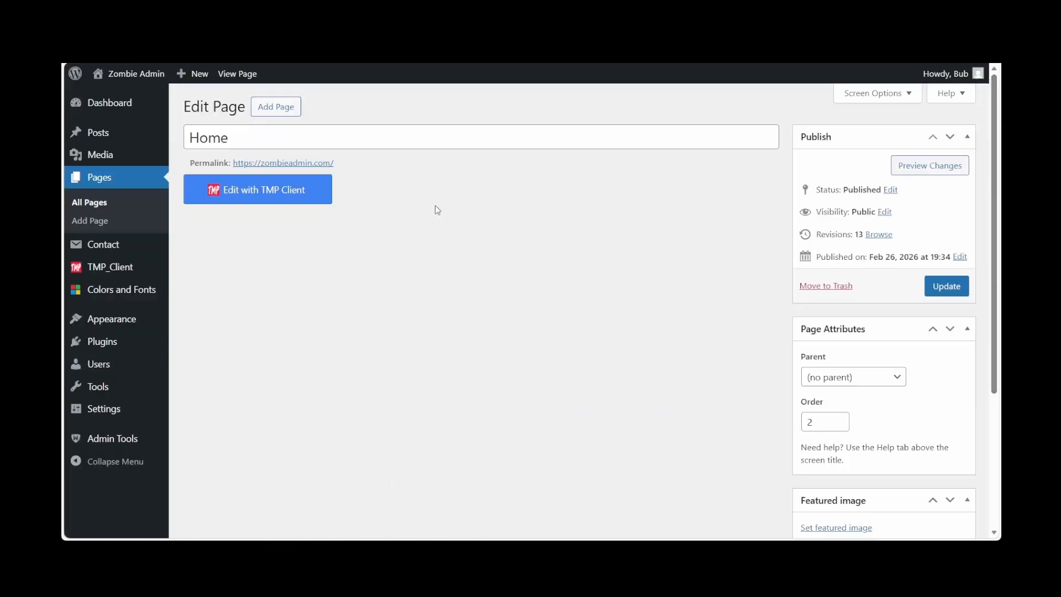
click(98, 184)
scroll(406, 366, down, 5)
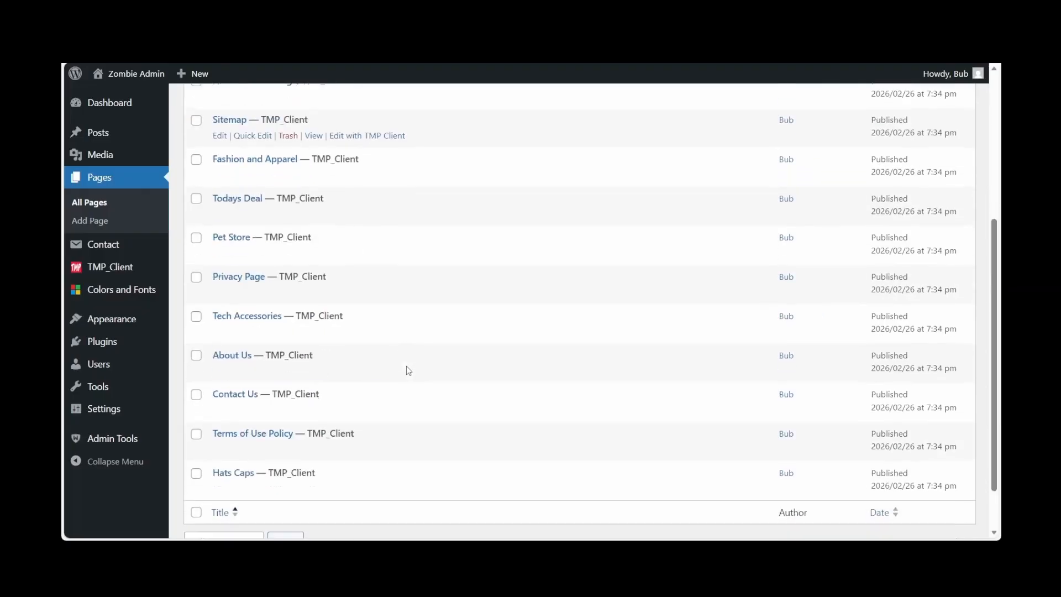
scroll(407, 367, down, 2)
scroll(407, 367, up, 6)
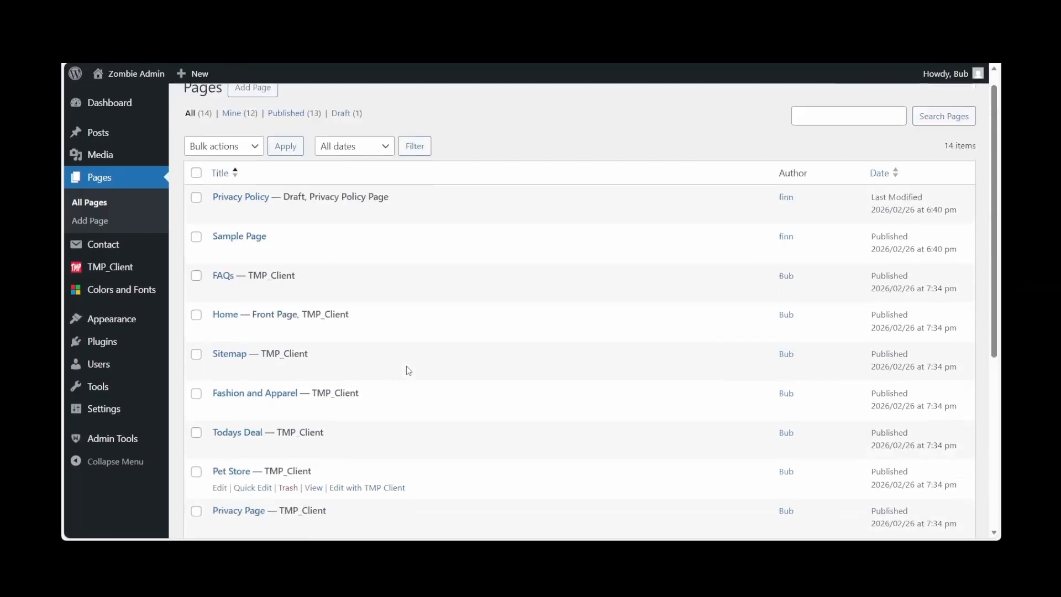
scroll(406, 366, up, 2)
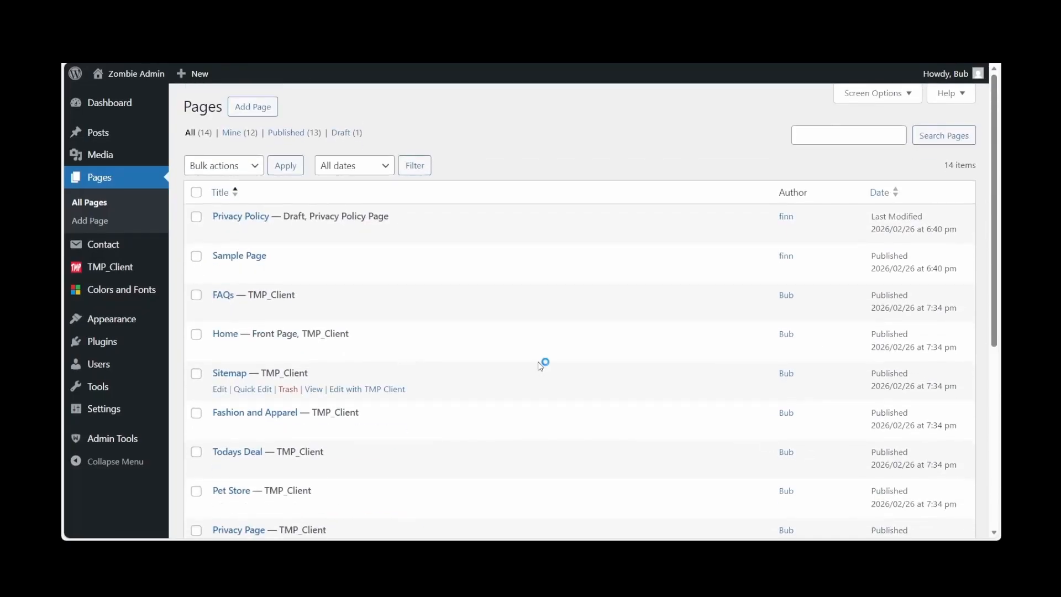
scroll(541, 366, down, 2)
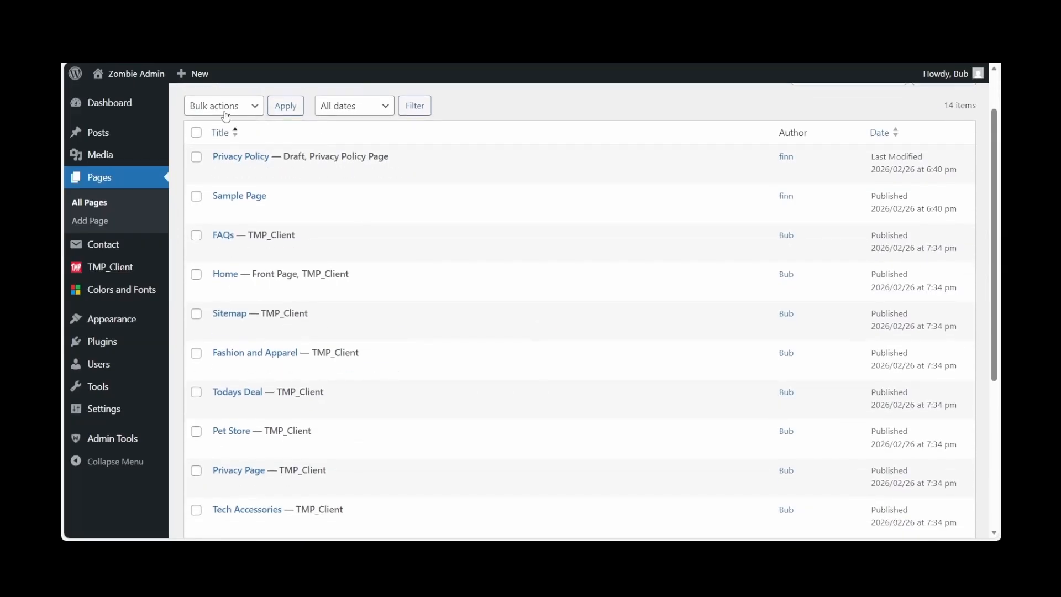
Move the Privacy Policy draft, Sample Page, Fashion and Apparel, Todays Deal and Tech Accessories pages to the trash
click(197, 133)
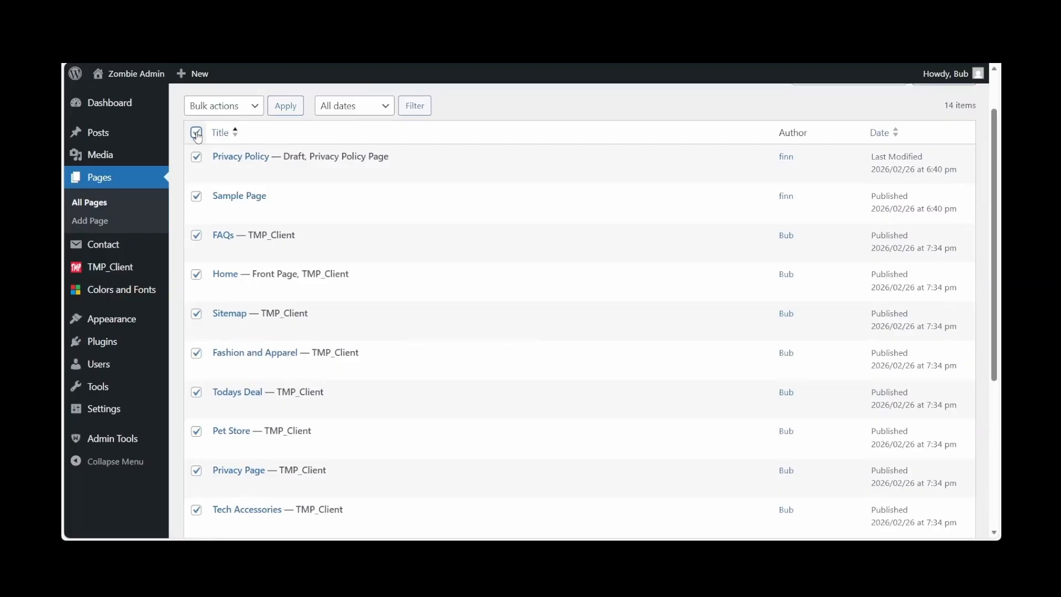
scroll(336, 295, down, 5)
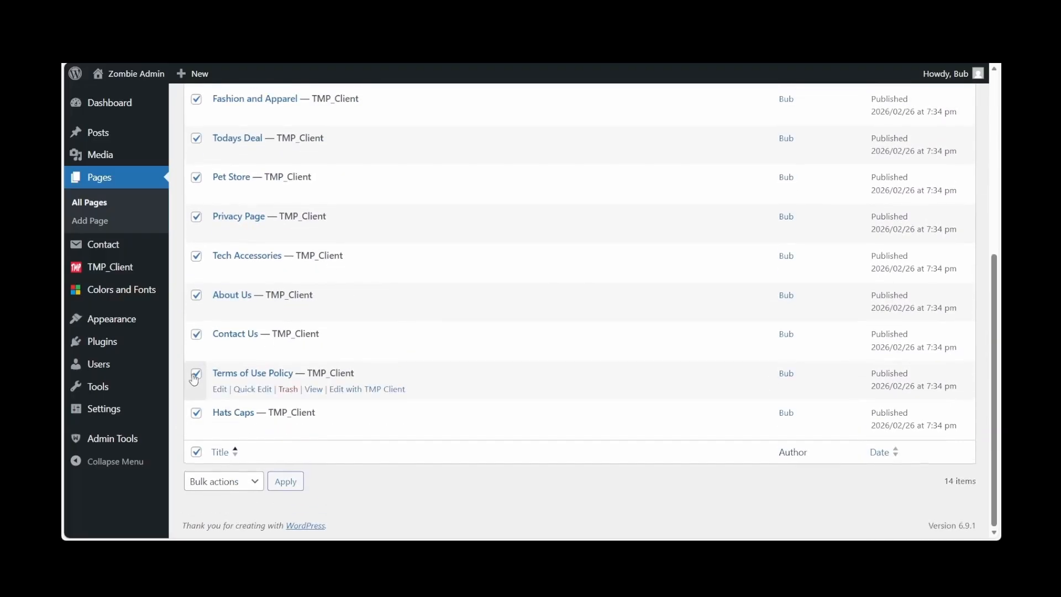
scroll(200, 244, up, 5)
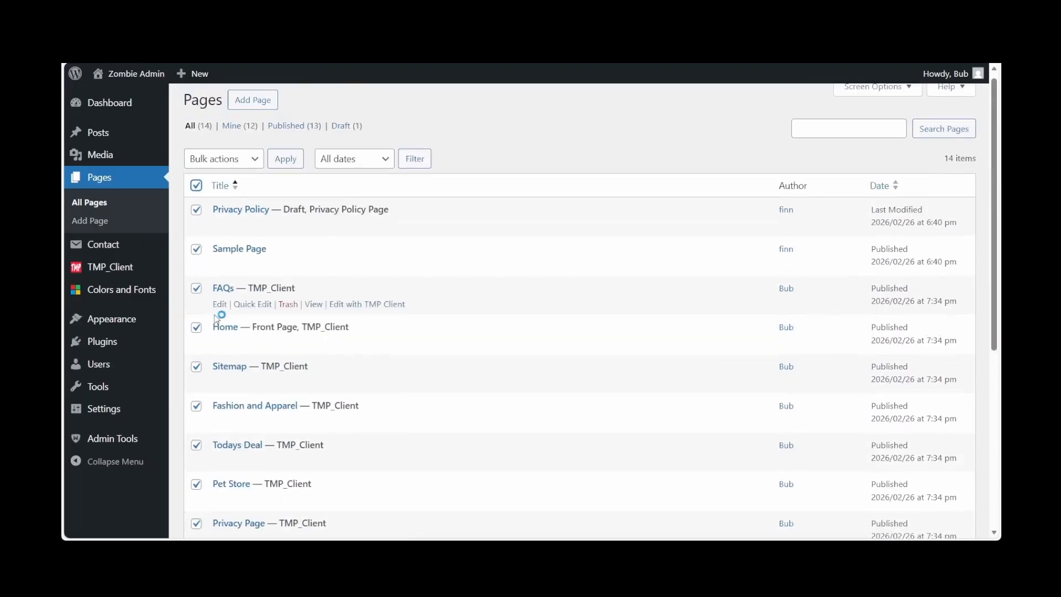
click(197, 330)
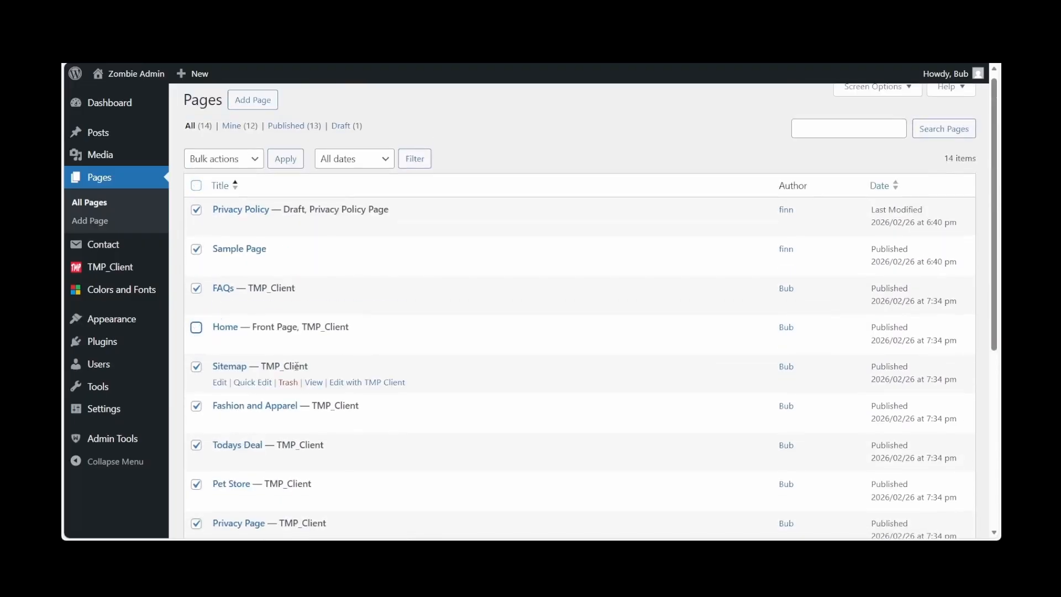
scroll(199, 309, down, 2)
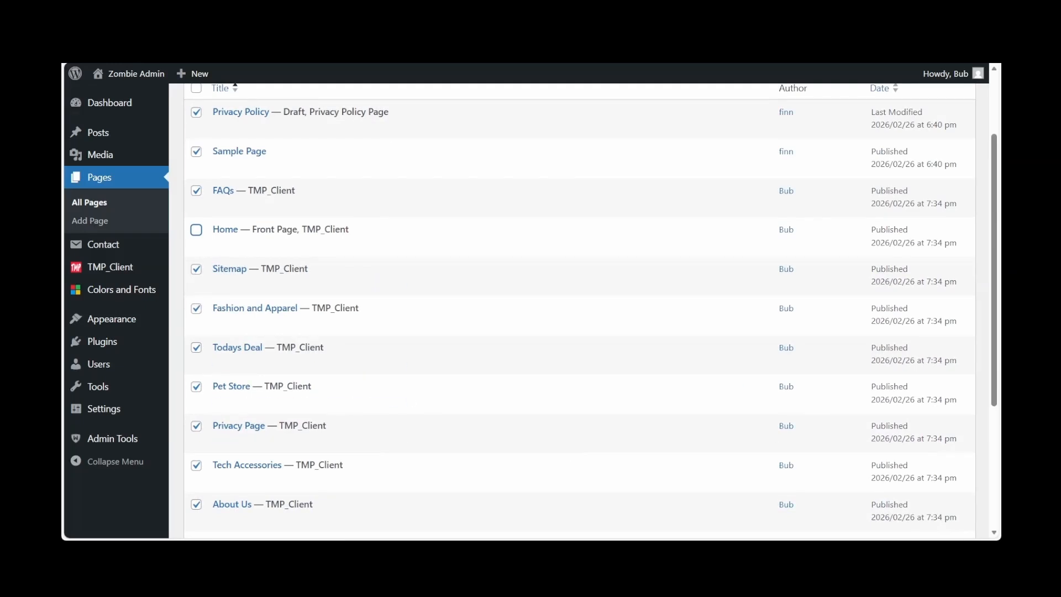
scroll(196, 281, up, 1)
click(196, 277)
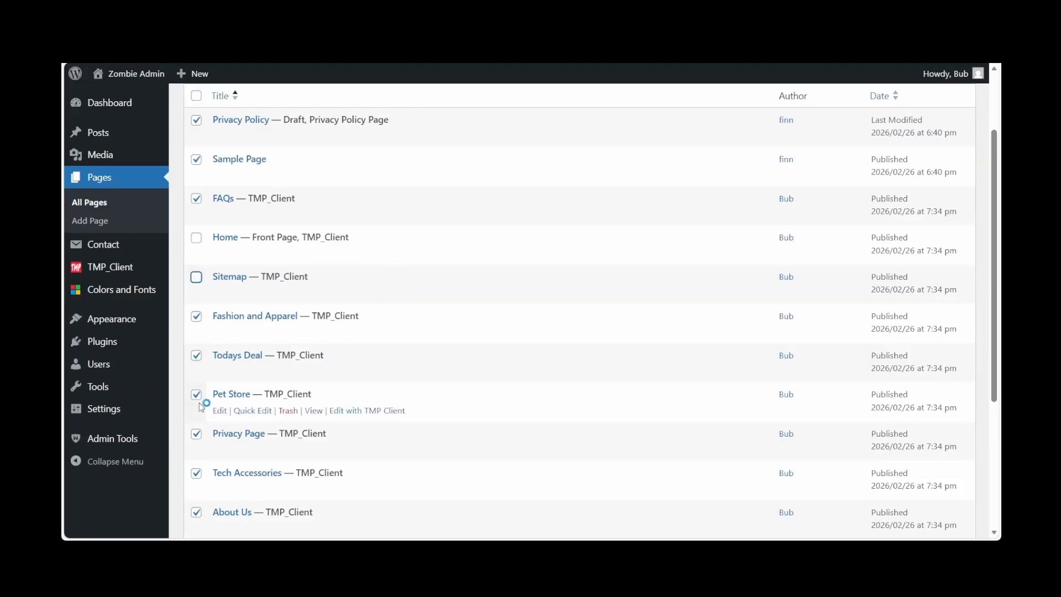
scroll(197, 401, down, 3)
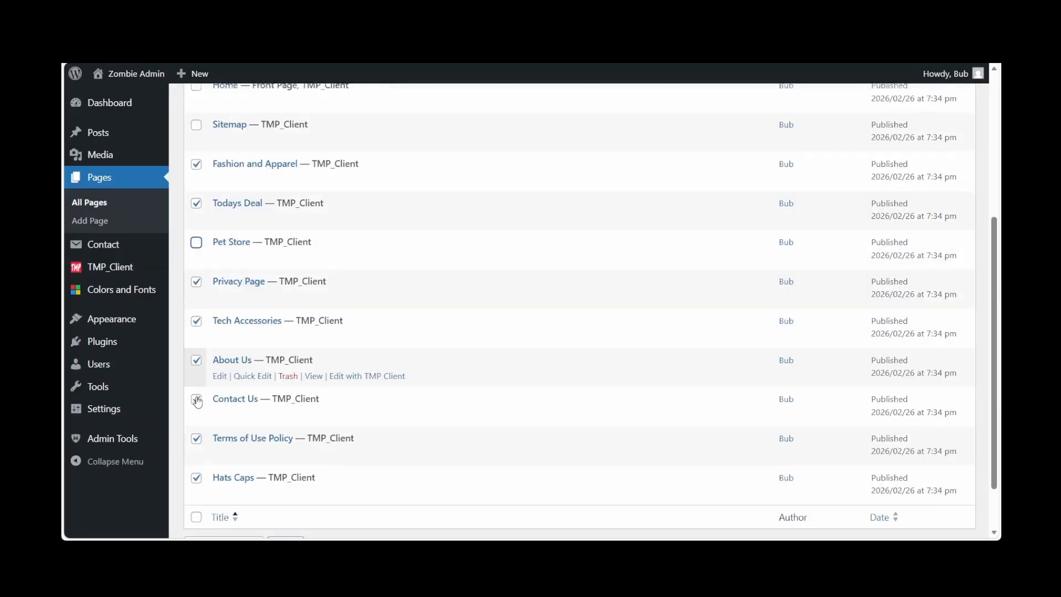
click(200, 257)
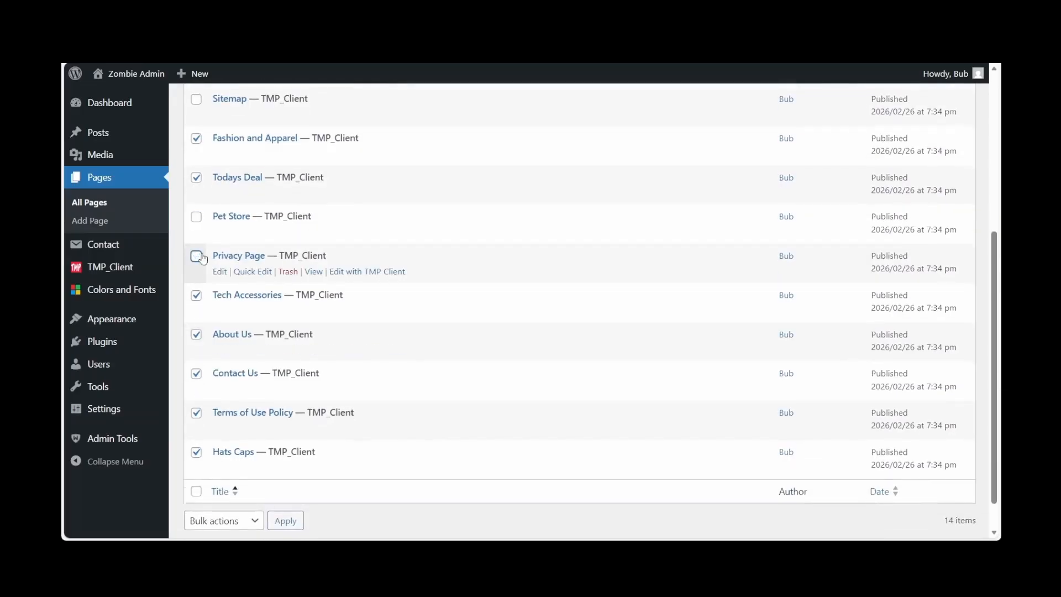
click(198, 337)
click(198, 379)
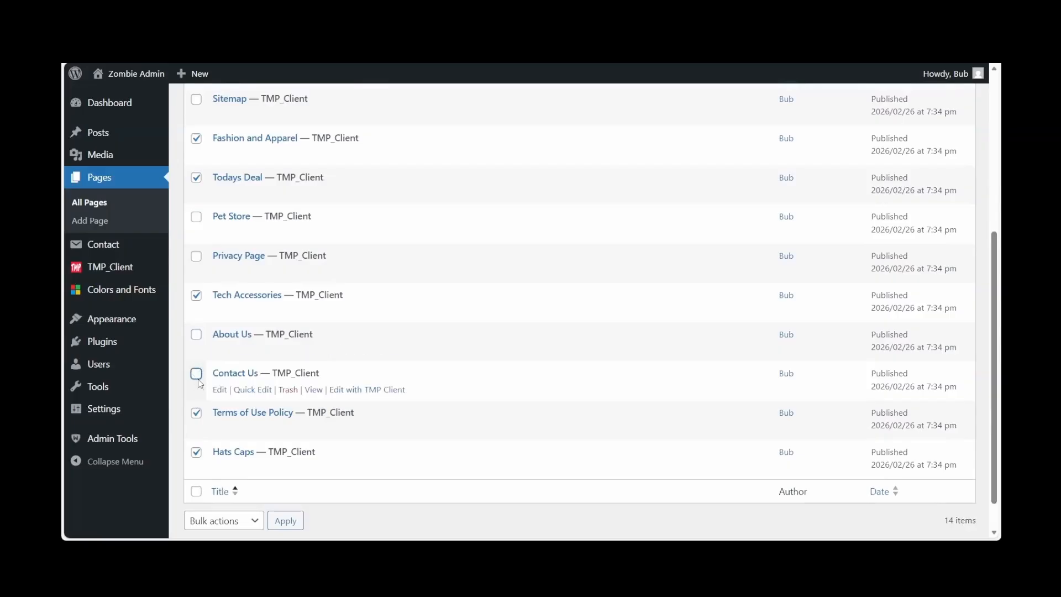
click(198, 415)
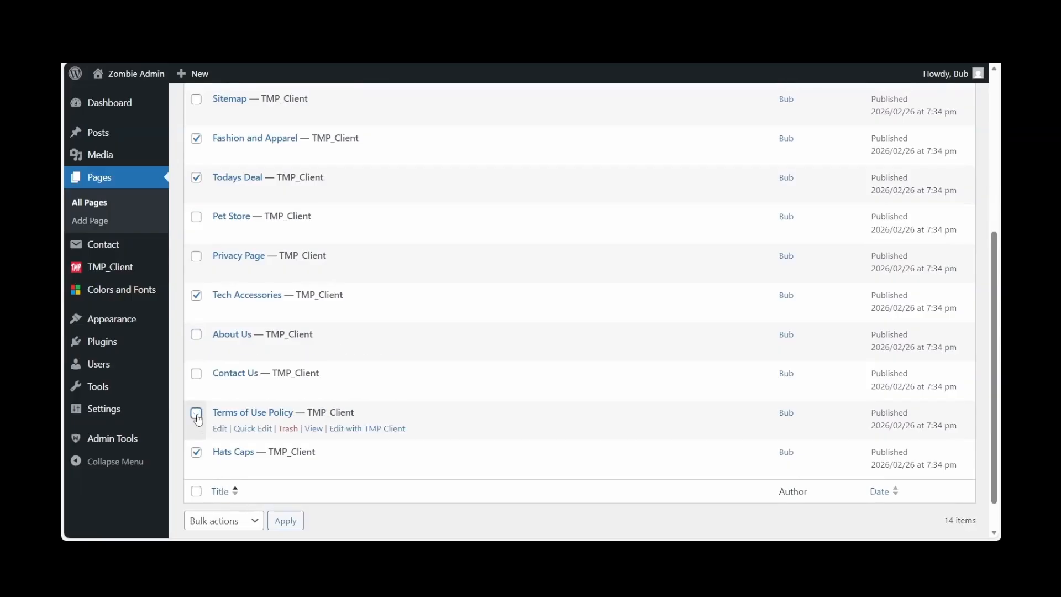
click(197, 455)
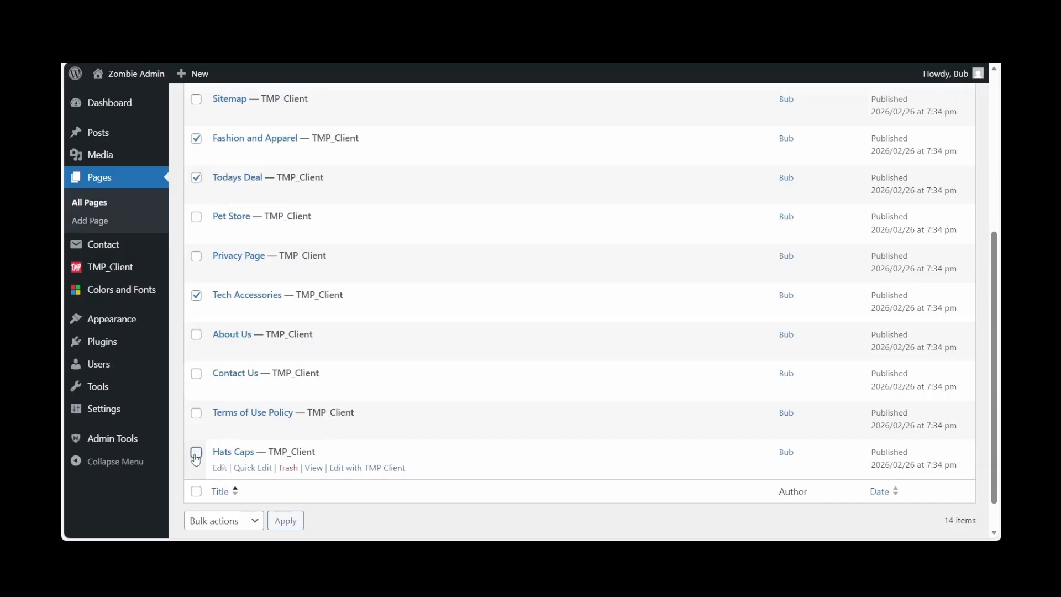
scroll(196, 459, up, 4)
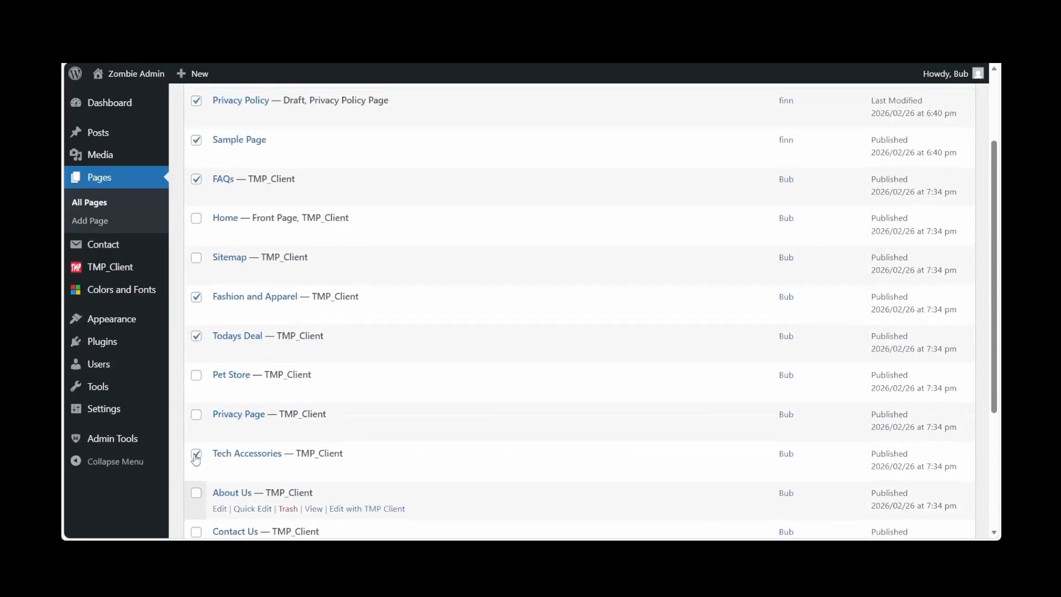
scroll(196, 459, up, 1)
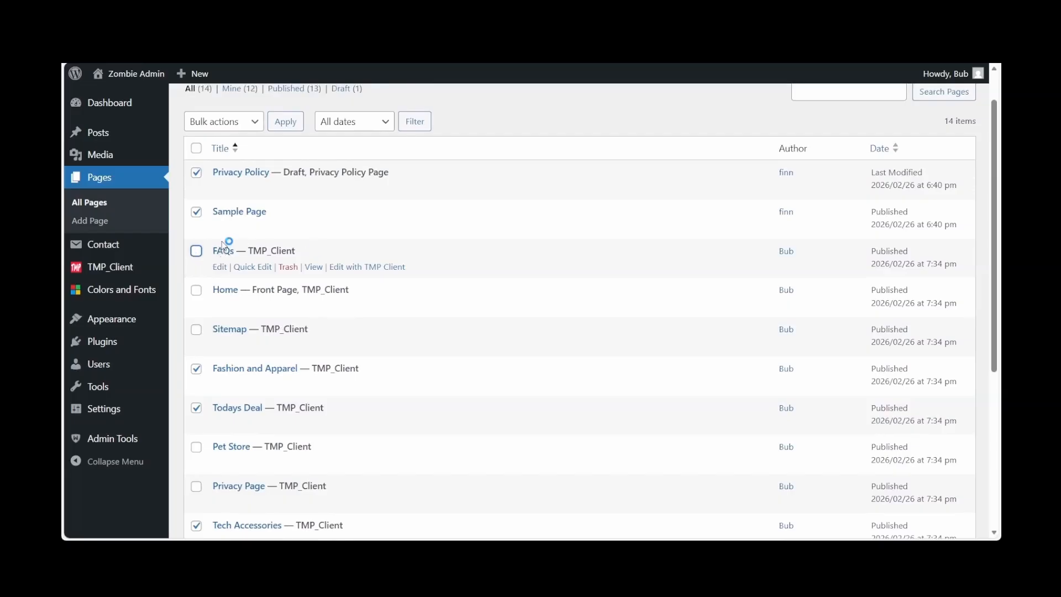
scroll(225, 240, up, 1)
click(259, 168)
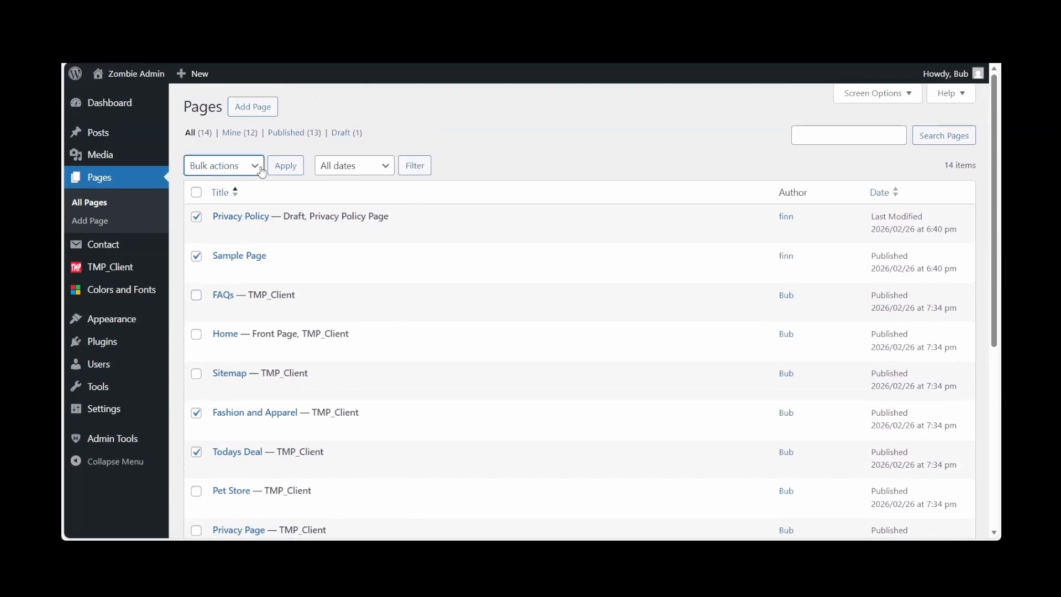
click(233, 228)
click(296, 166)
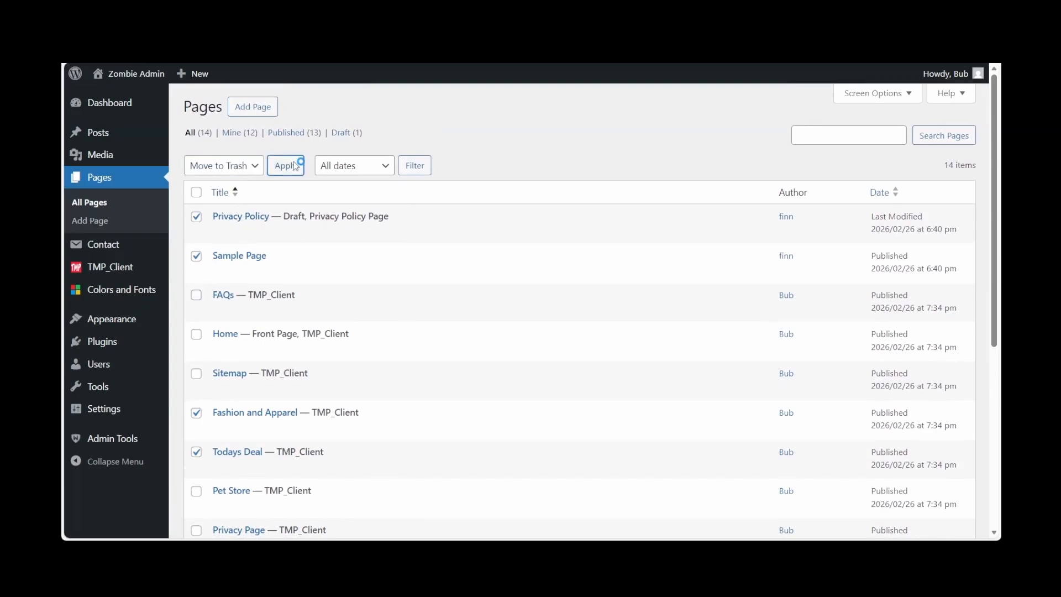
Review the remaining pages, and open the navigation menu named Menu Home for editing
scroll(516, 280, down, 2)
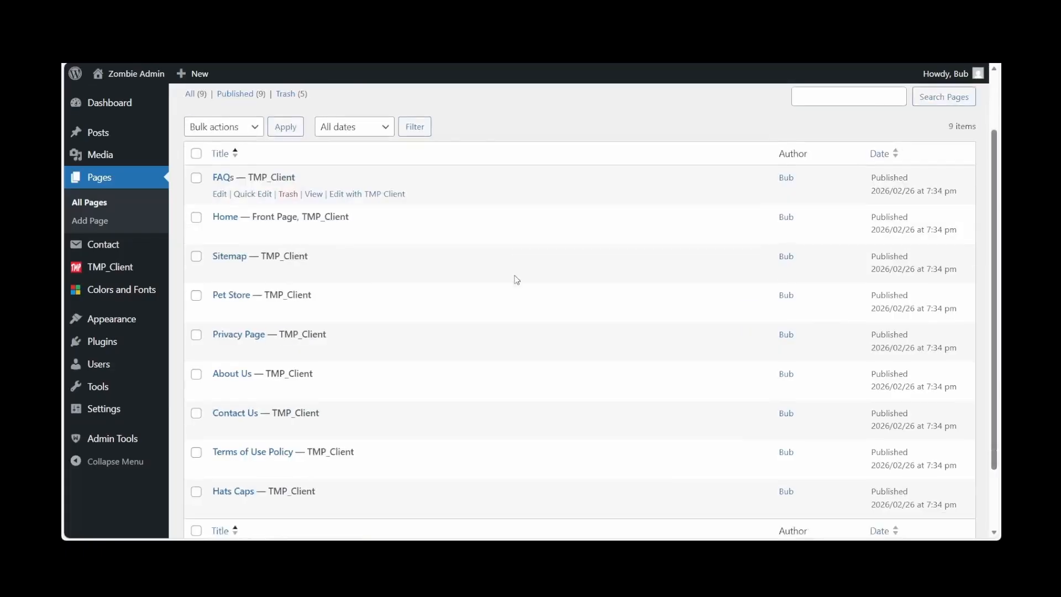
scroll(516, 279, down, 2)
scroll(516, 279, up, 2)
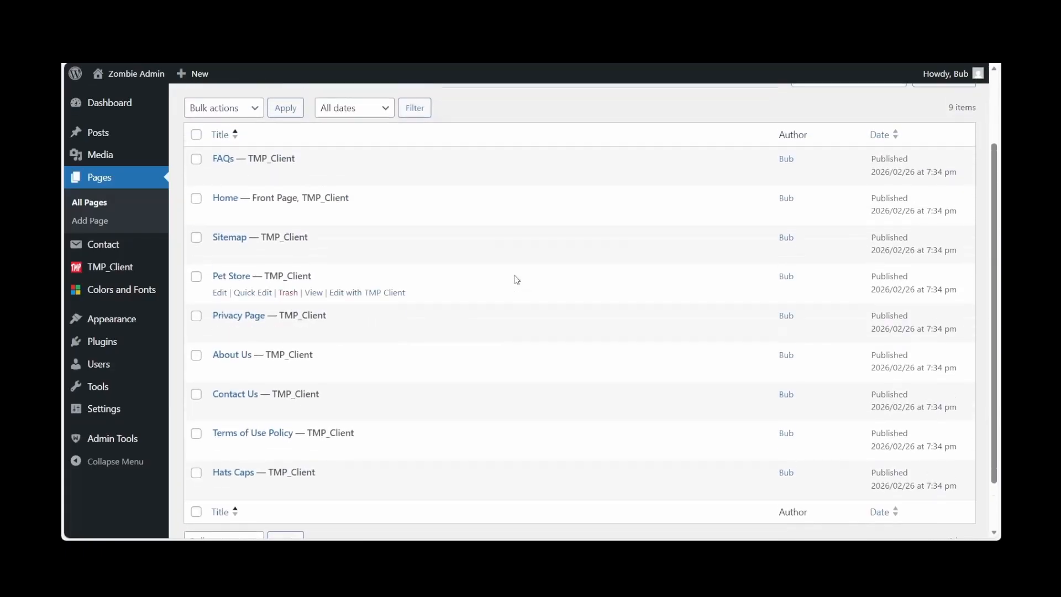
scroll(516, 279, up, 1)
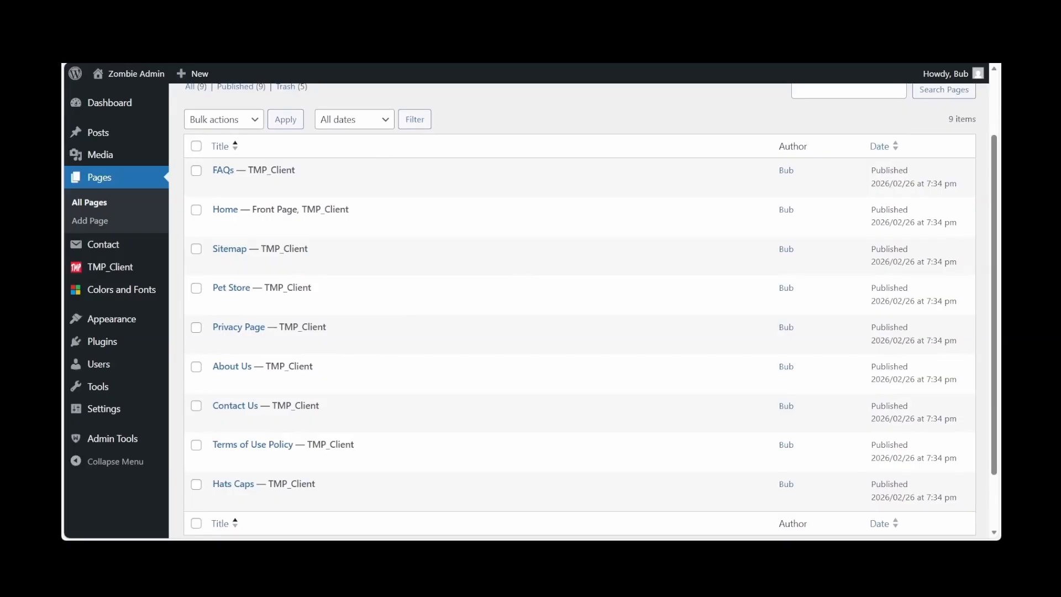
mouse_move(111, 319)
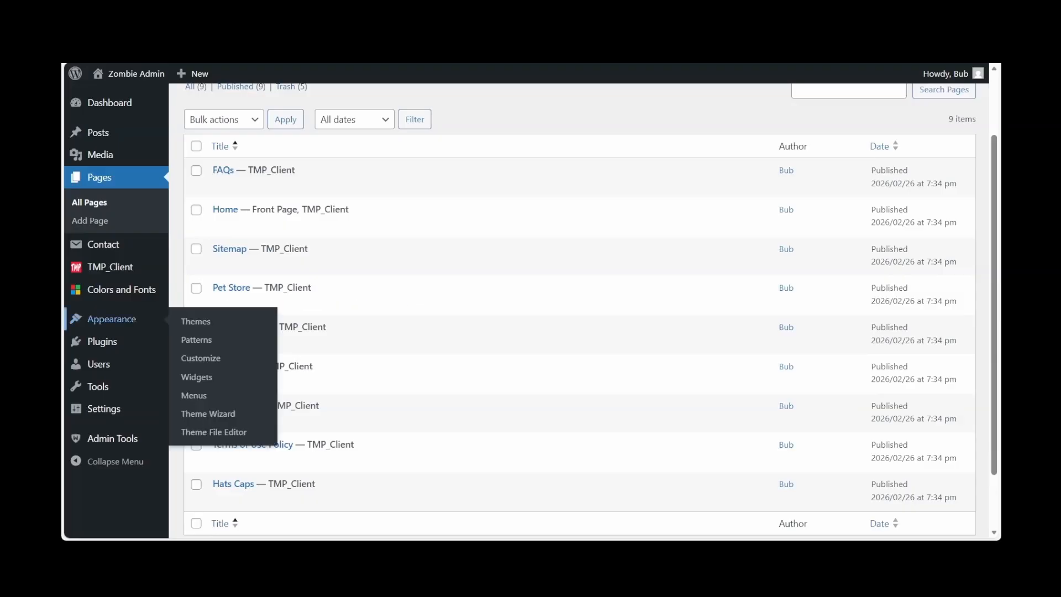
click(193, 396)
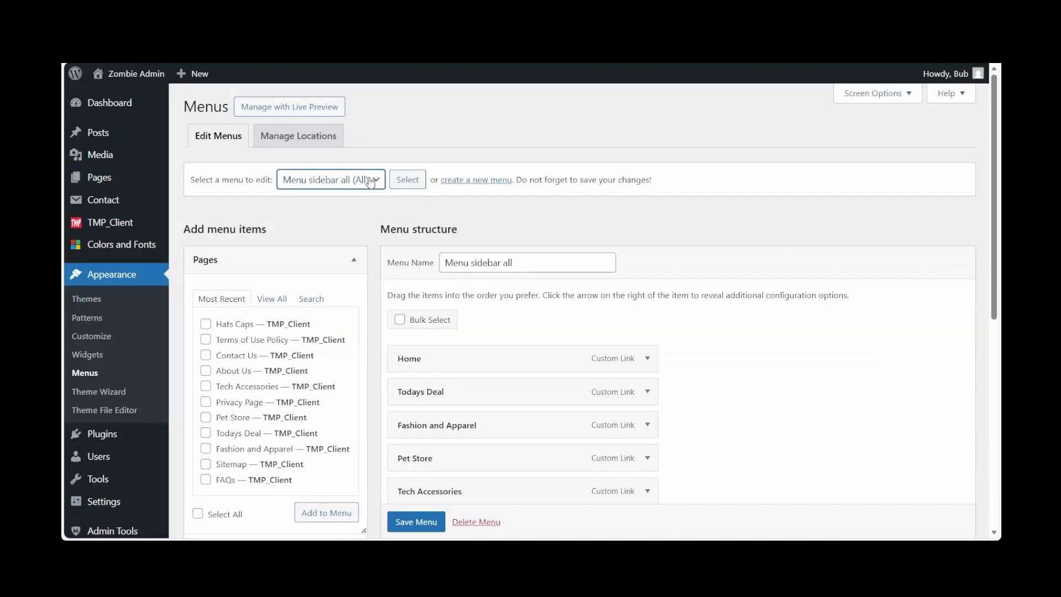
click(354, 206)
click(409, 179)
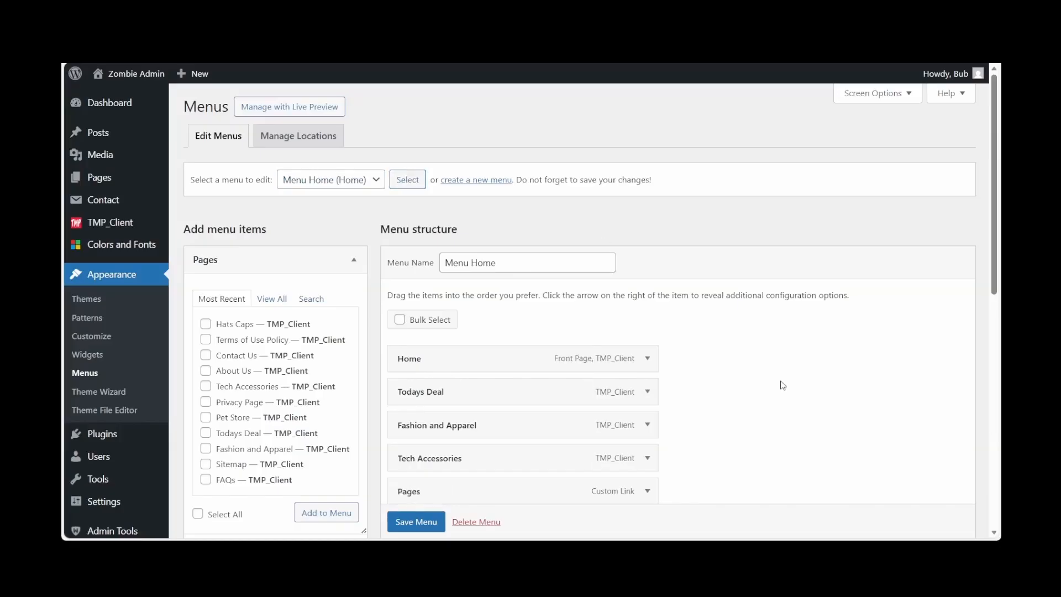
Remove the Todays Deal item from the Menu Home structure
scroll(782, 380, down, 5)
scroll(782, 380, down, 5)
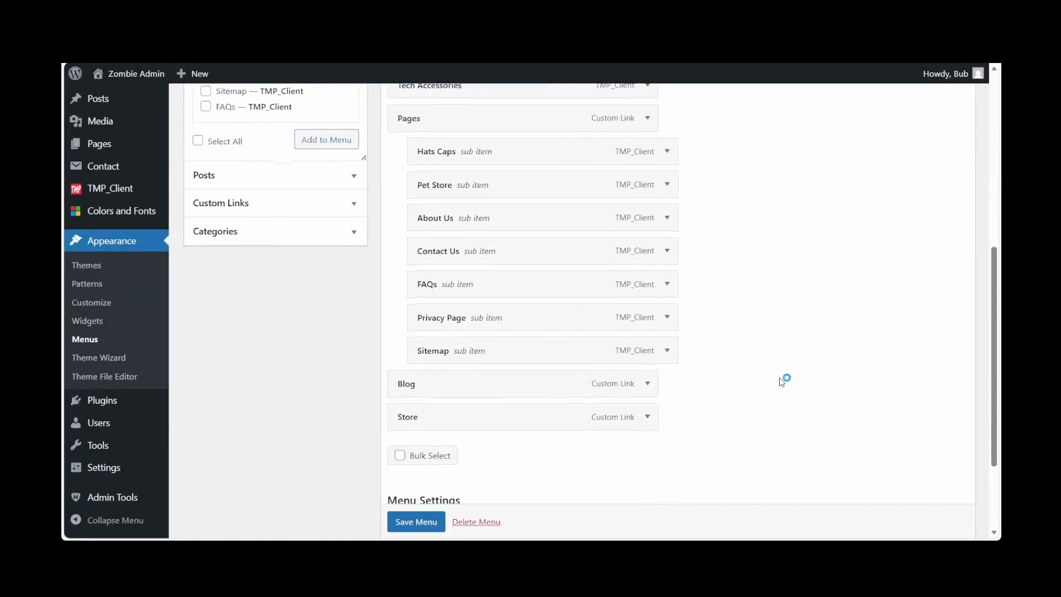
scroll(782, 381, up, 6)
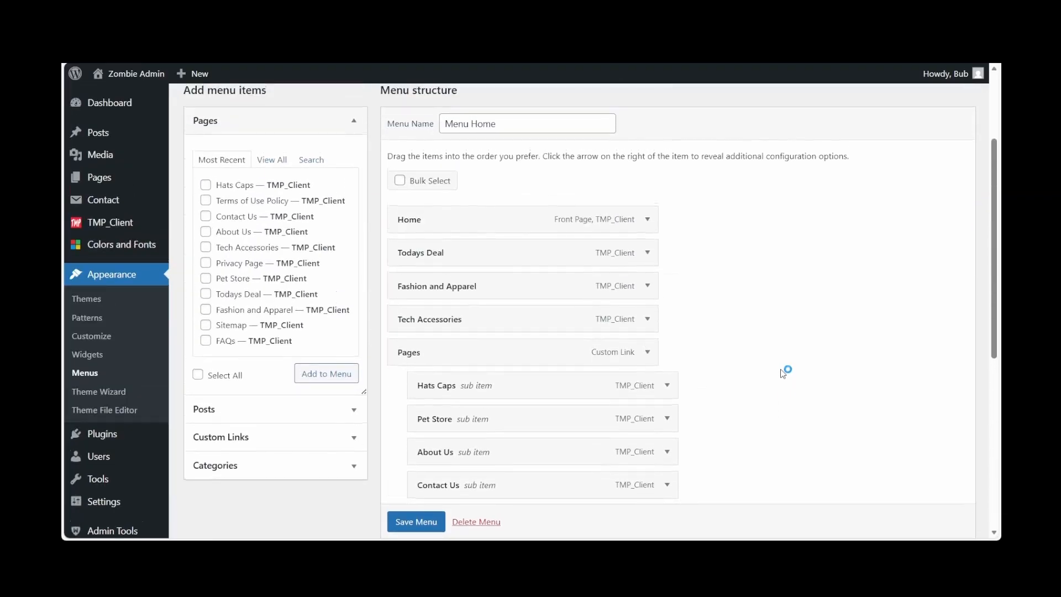
click(647, 253)
click(409, 411)
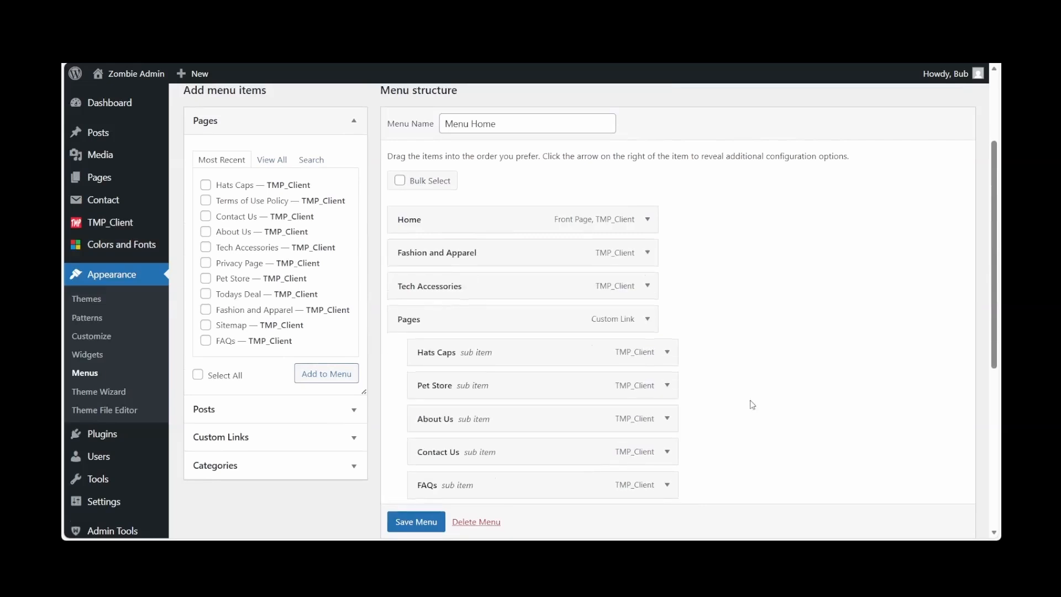
Remove Fashion and Apparel, Tech Accessories and the Pages parent item from Menu Home, keeping its sub-items, and save the menu
scroll(752, 405, down, 2)
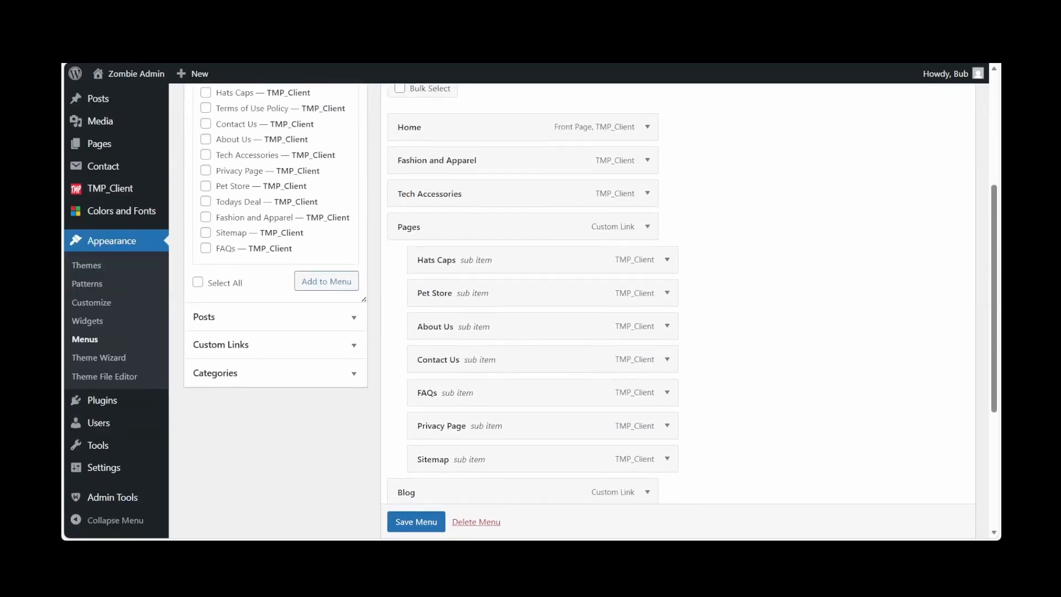
scroll(774, 409, down, 3)
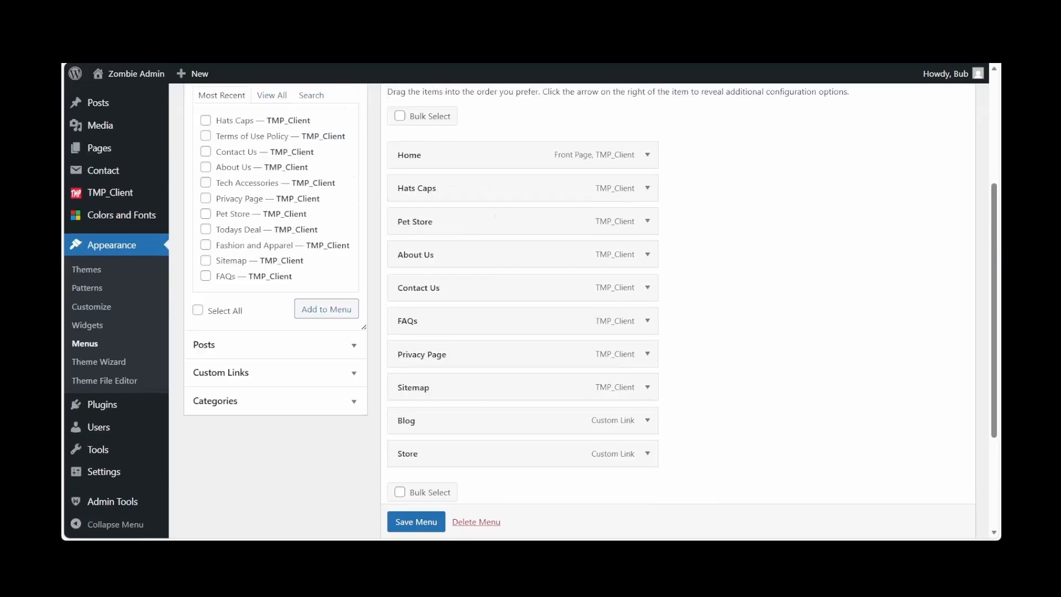
scroll(553, 310, down, 1)
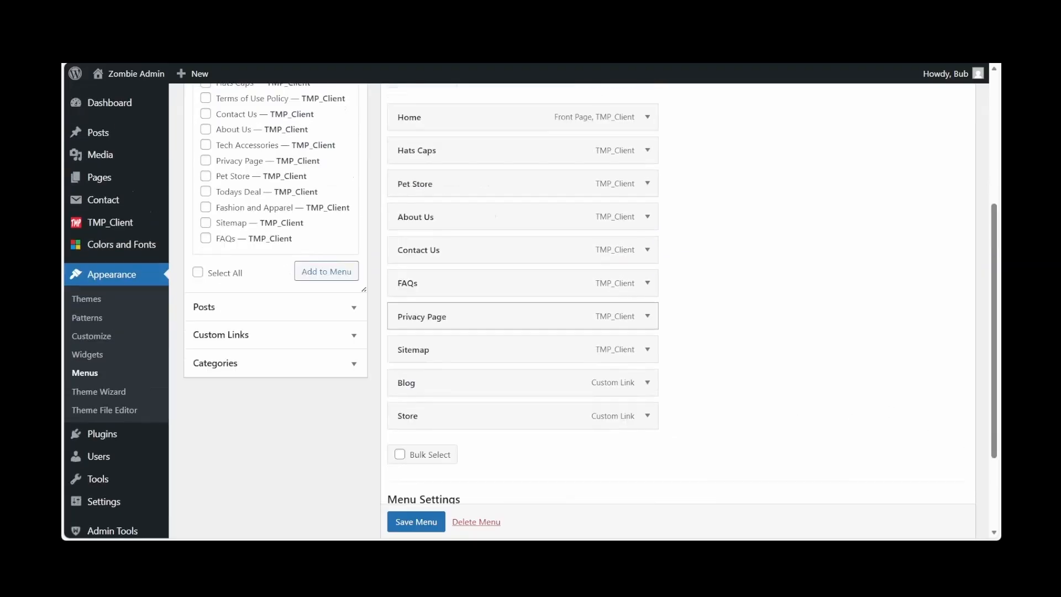
scroll(741, 280, down, 2)
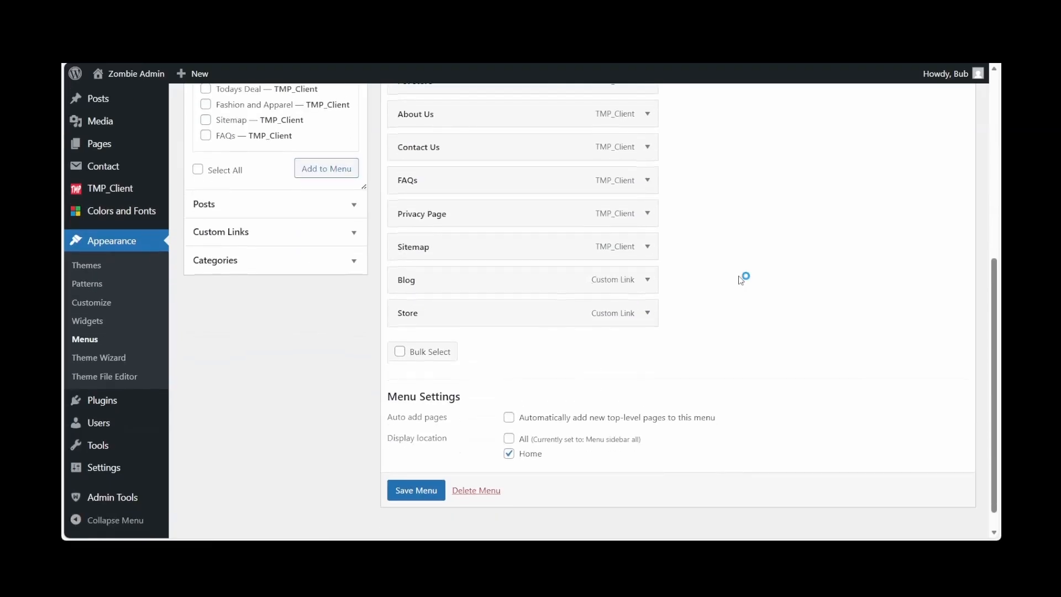
scroll(409, 493, down, 1)
click(409, 492)
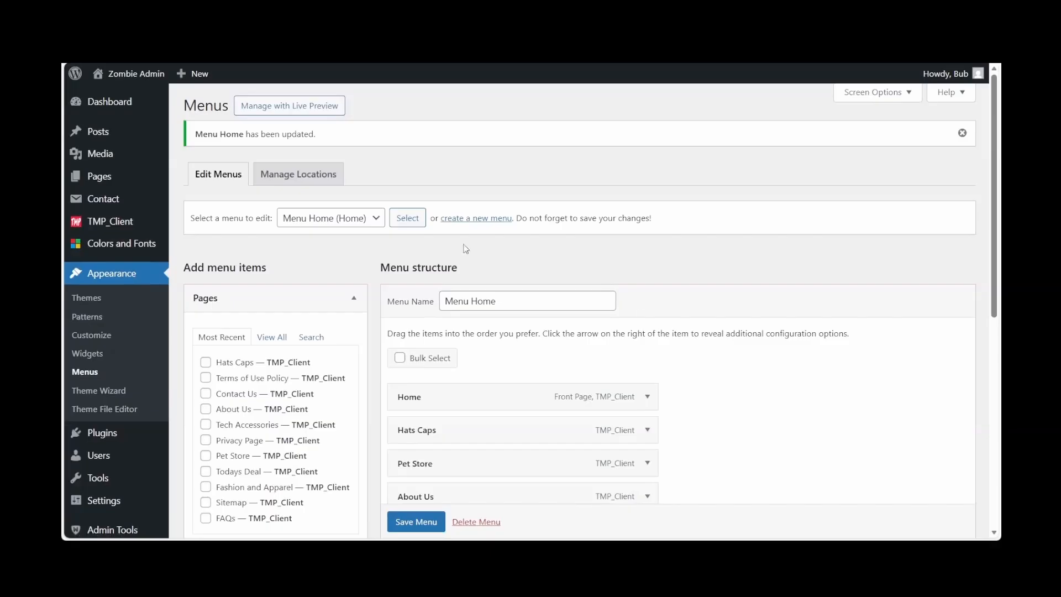
Load Menu sidebar all for editing and remove its Todays Deal and Fashion and Apparel items
click(378, 217)
click(350, 257)
click(399, 223)
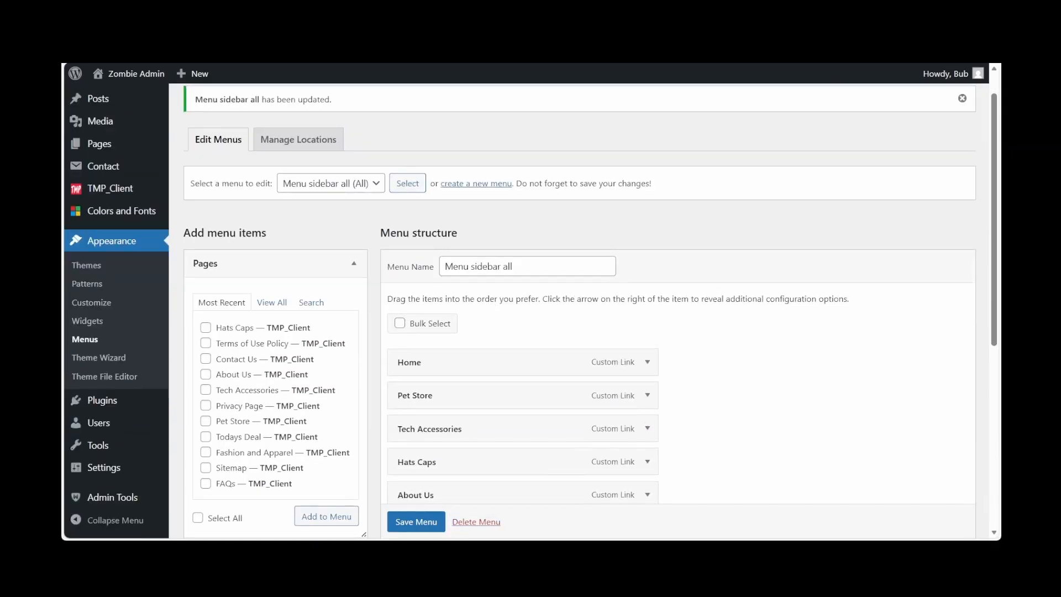
scroll(575, 310, down, 3)
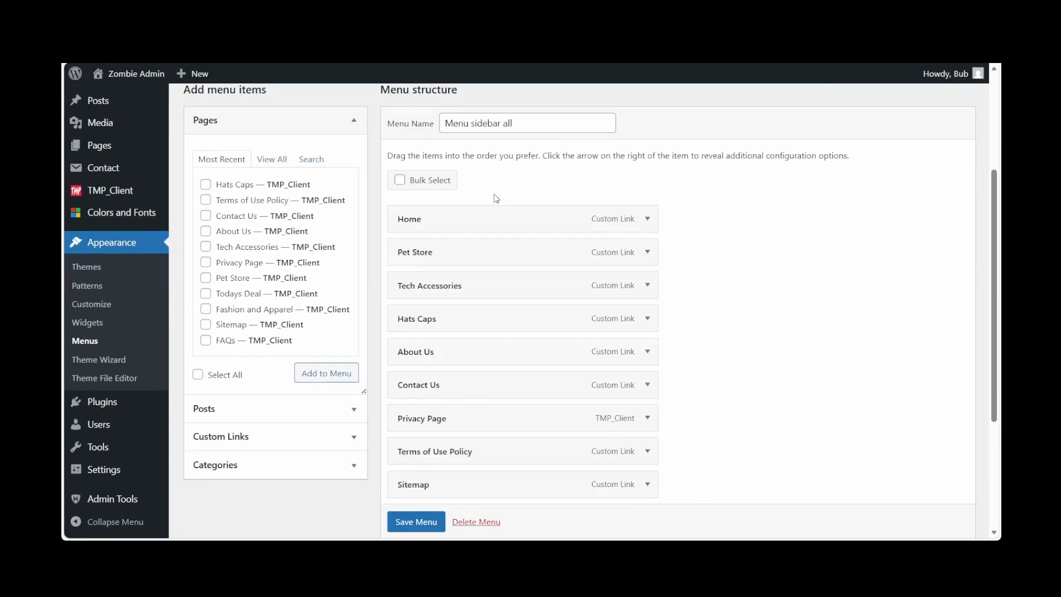
Bulk-remove all remaining items, from Home through Sitemap, from Menu sidebar all, keeping the menu itself
click(400, 180)
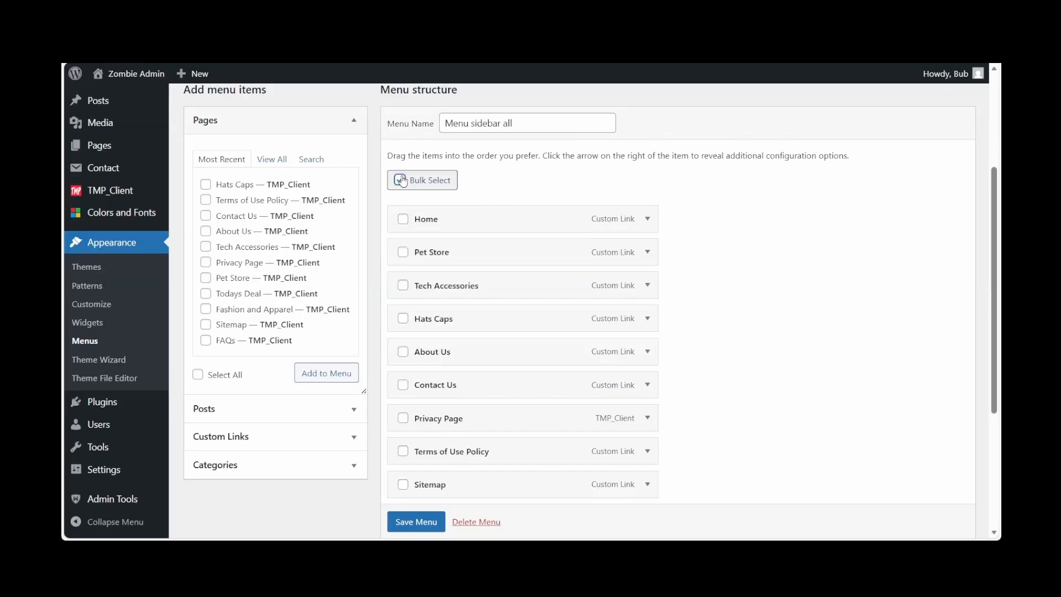
click(404, 219)
click(403, 252)
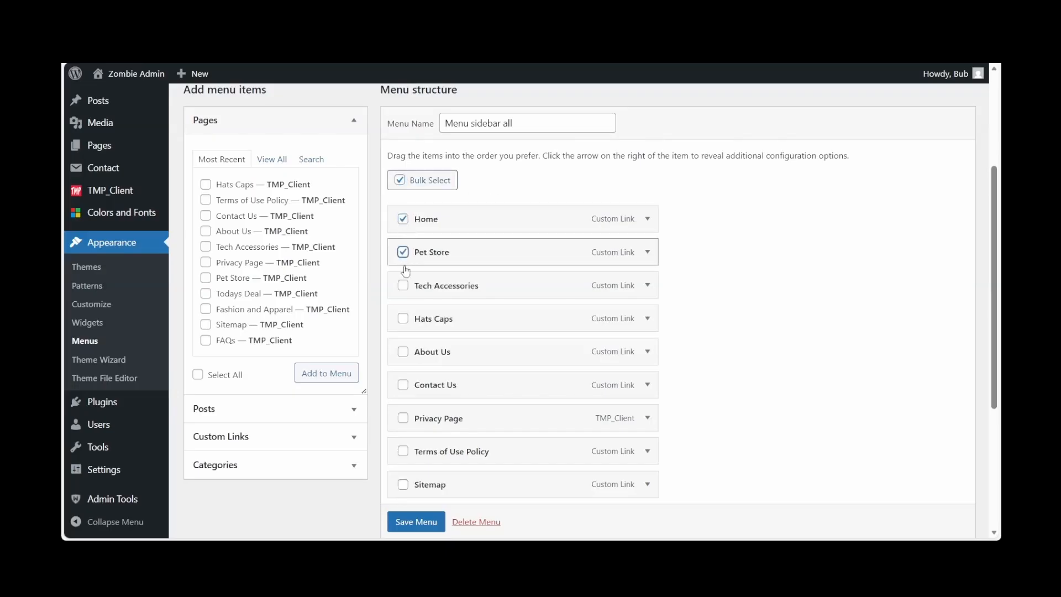
click(404, 286)
click(404, 319)
click(404, 353)
click(403, 386)
click(403, 419)
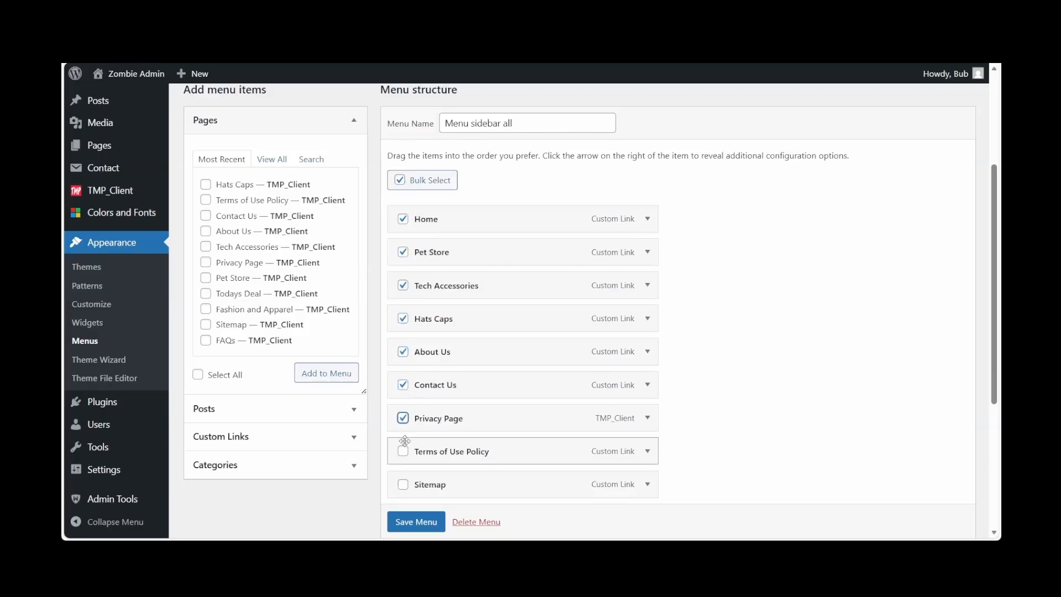
click(404, 452)
click(403, 485)
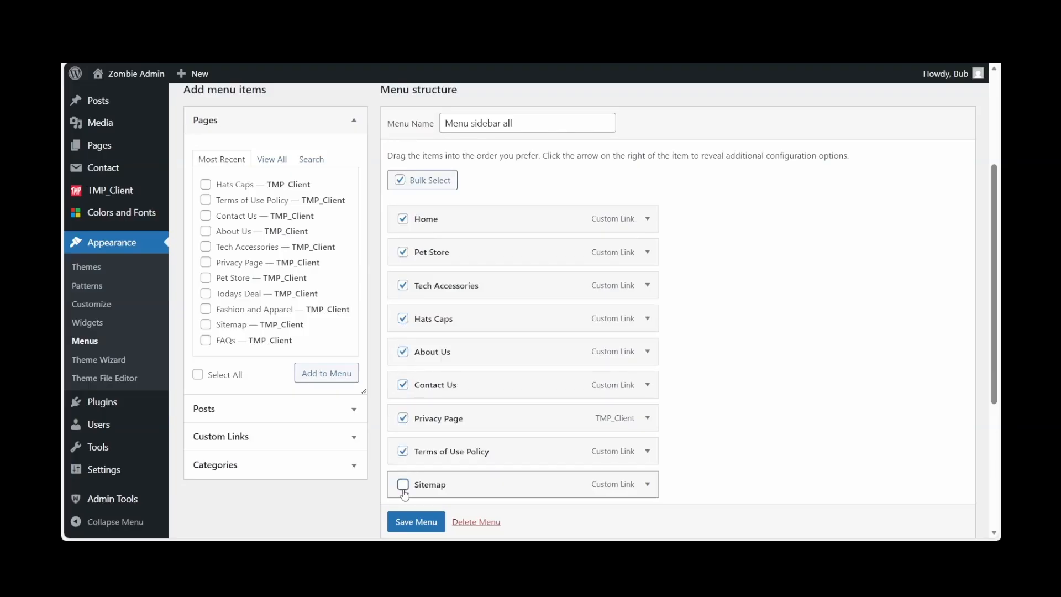
scroll(471, 525, down, 1)
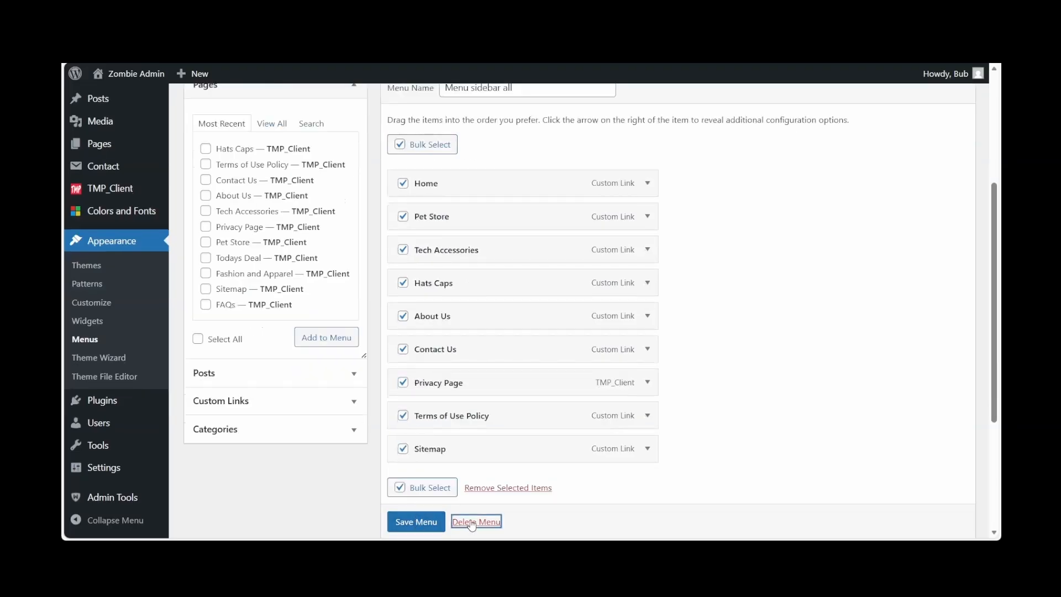
click(472, 523)
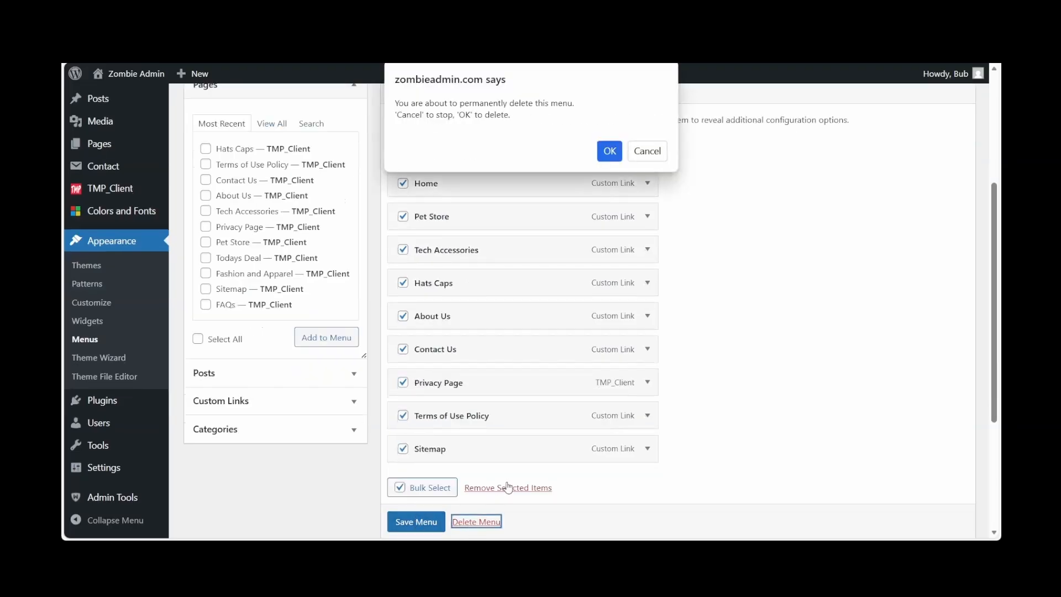
click(647, 151)
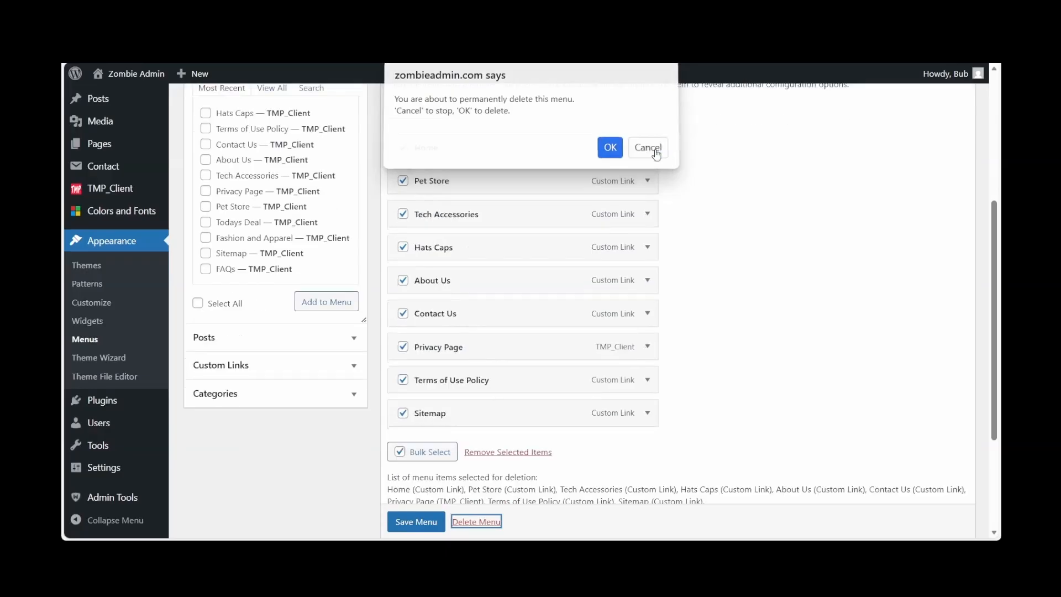
click(524, 452)
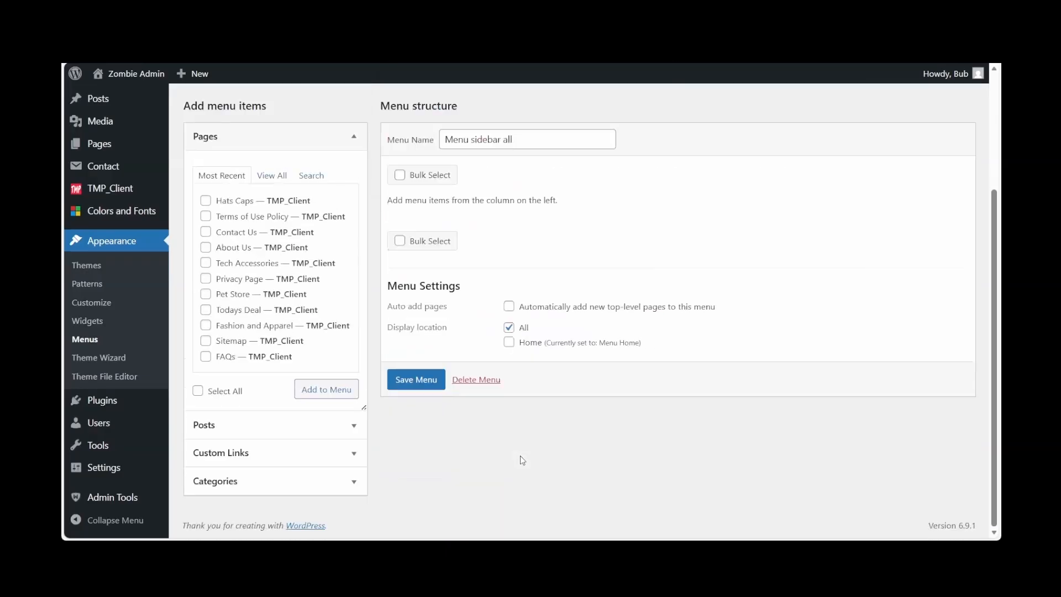
Add the Home, FAQs, Sitemap, Privacy Page, About Us, Contact Us and Terms of Use Policy pages to Menu sidebar all
click(272, 175)
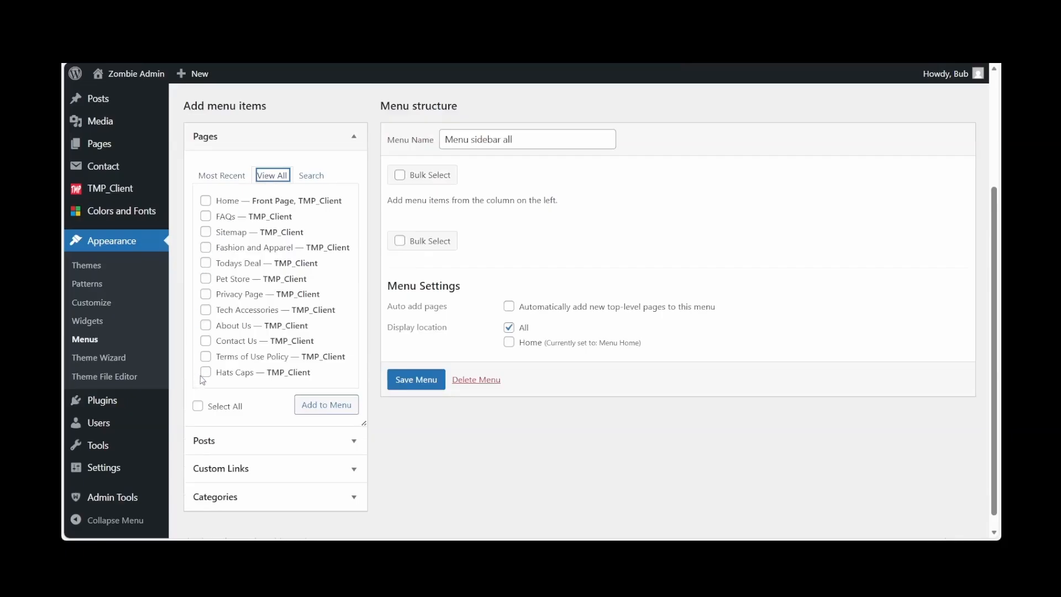
click(206, 358)
click(209, 342)
click(207, 294)
click(210, 235)
click(208, 219)
click(208, 203)
click(416, 380)
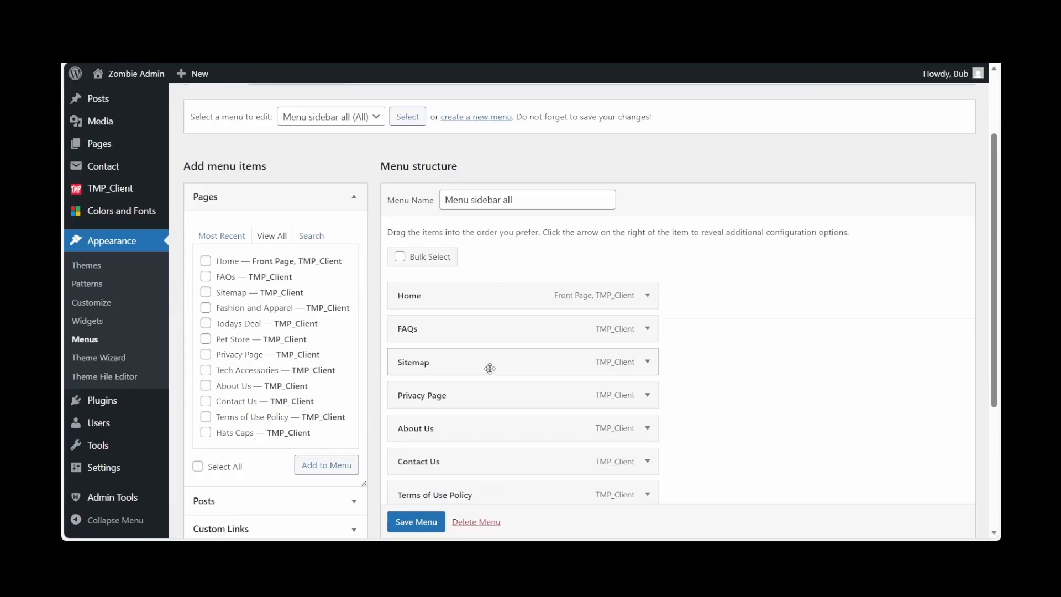
Reorder Menu sidebar all as Home, About Us, Contact Us, FAQs, Privacy Page, Sitemap, Terms of Use Policy, and save the menu
drag(489, 365, 480, 465)
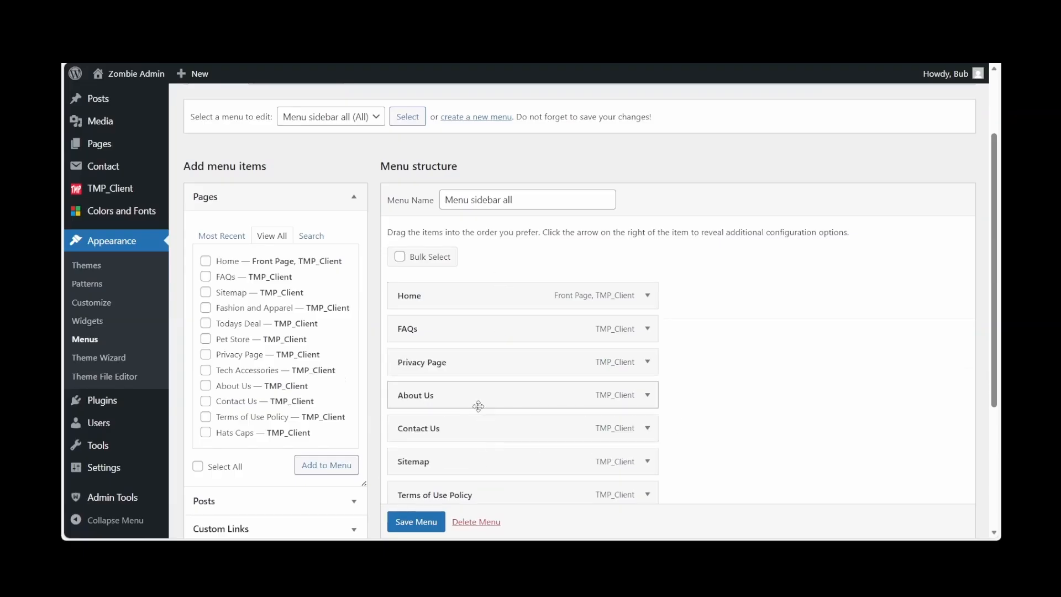
drag(480, 402, 453, 335)
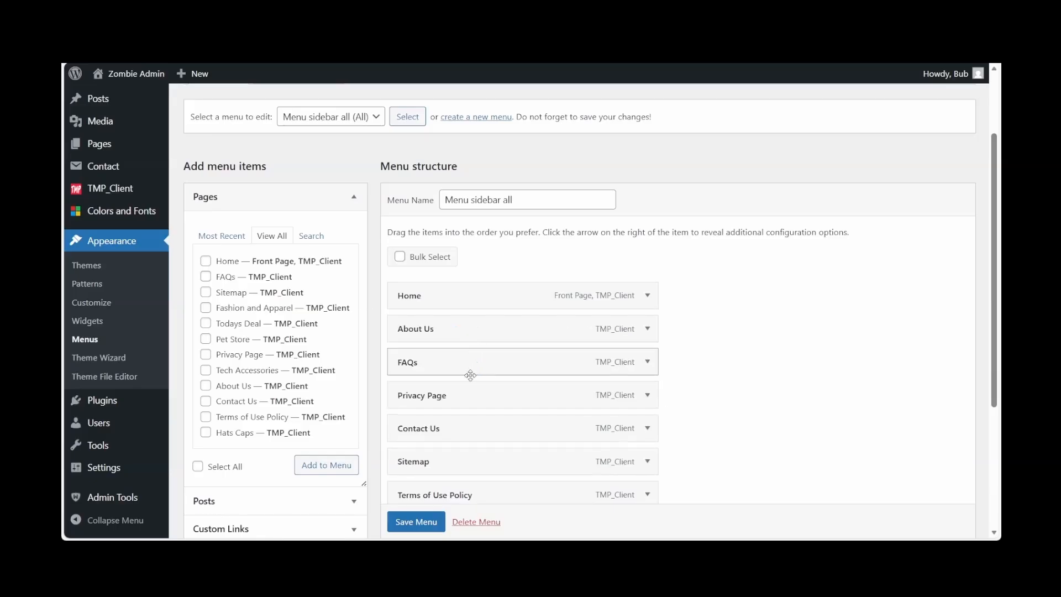
drag(457, 431, 488, 362)
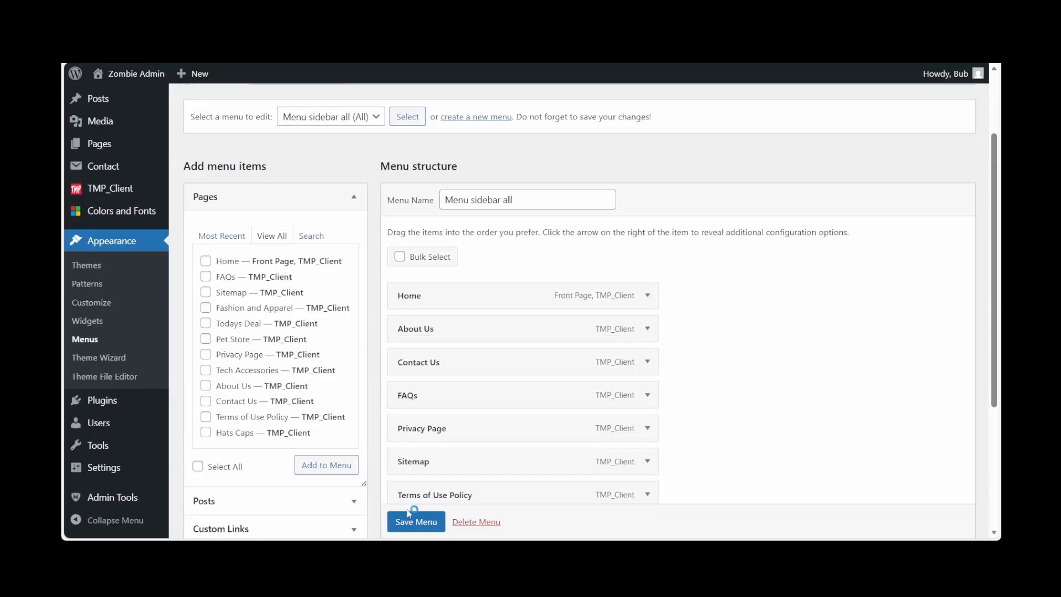
scroll(408, 525, down, 1)
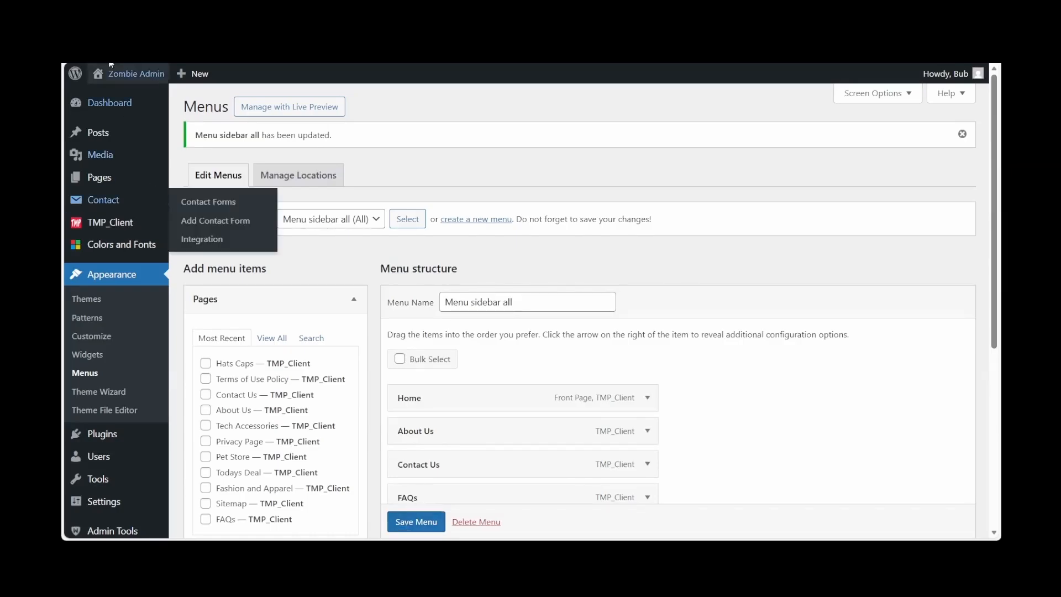
Visit the live site, check the All sidebar menu, and look through its Terms of Use Policy page
mouse_move(119, 74)
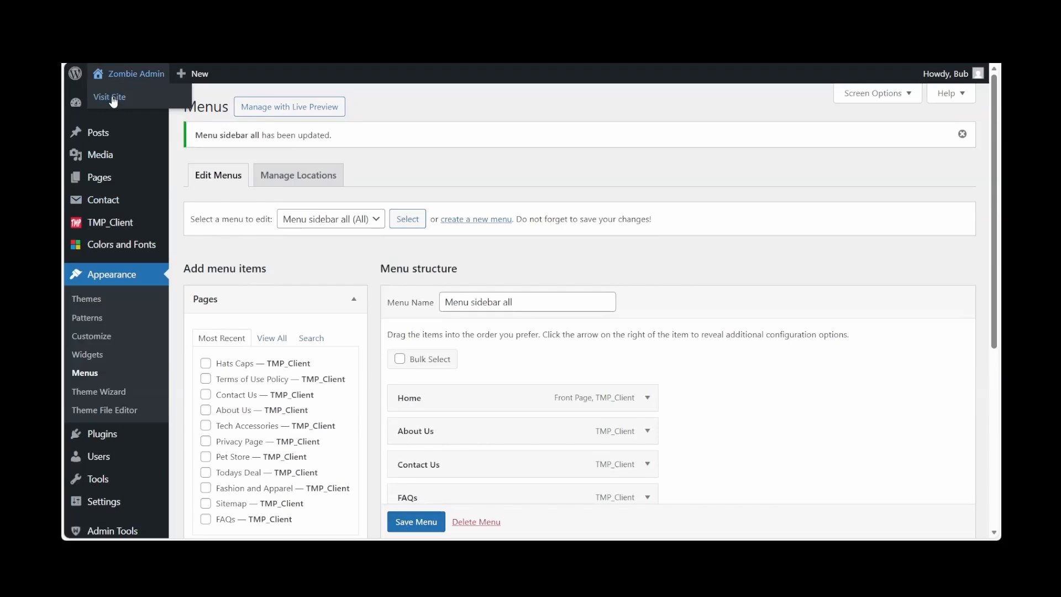
click(113, 99)
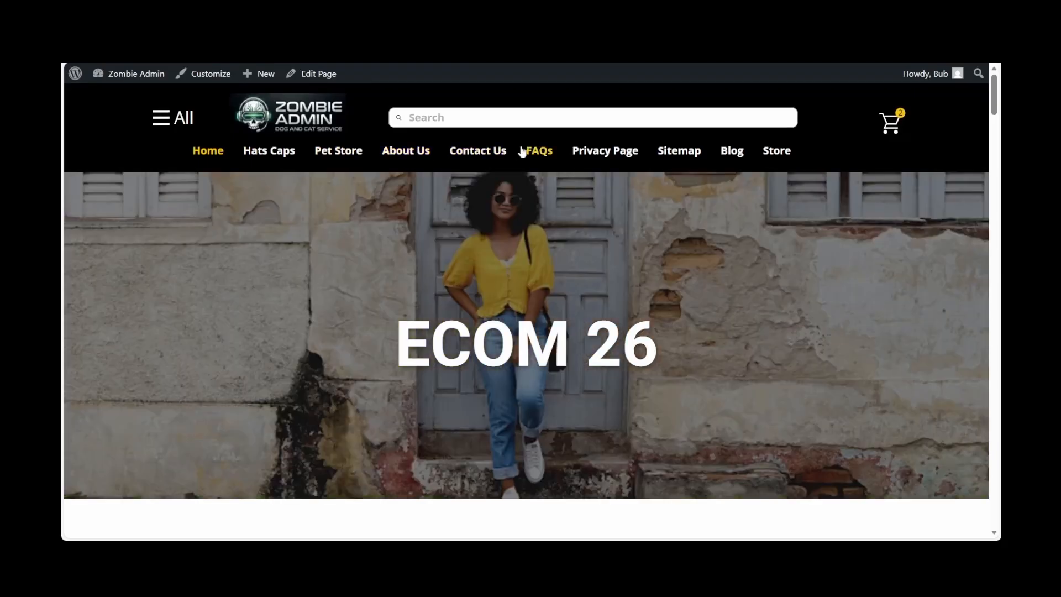
click(161, 120)
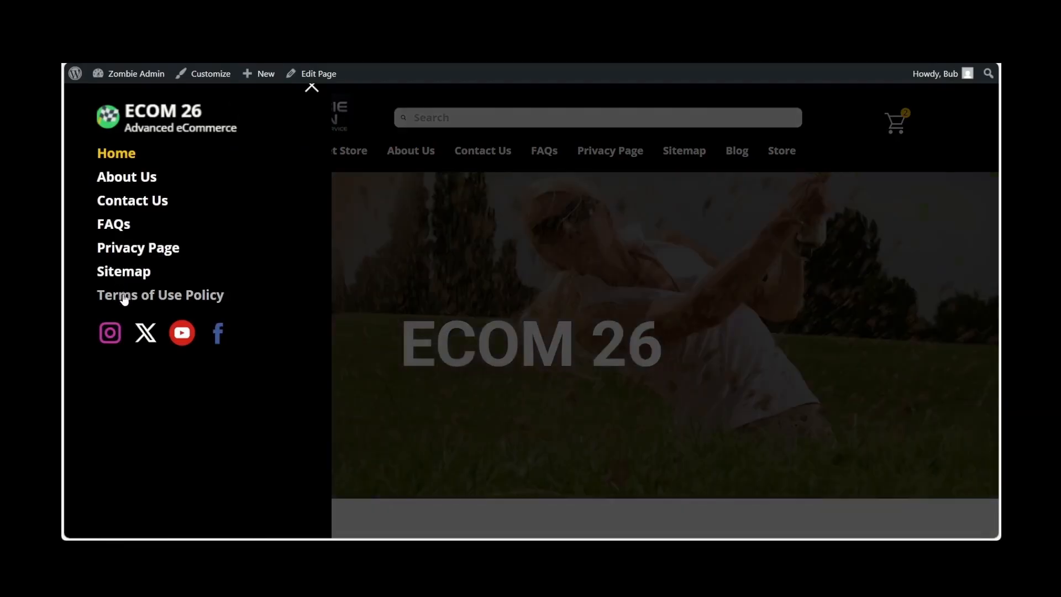
click(124, 296)
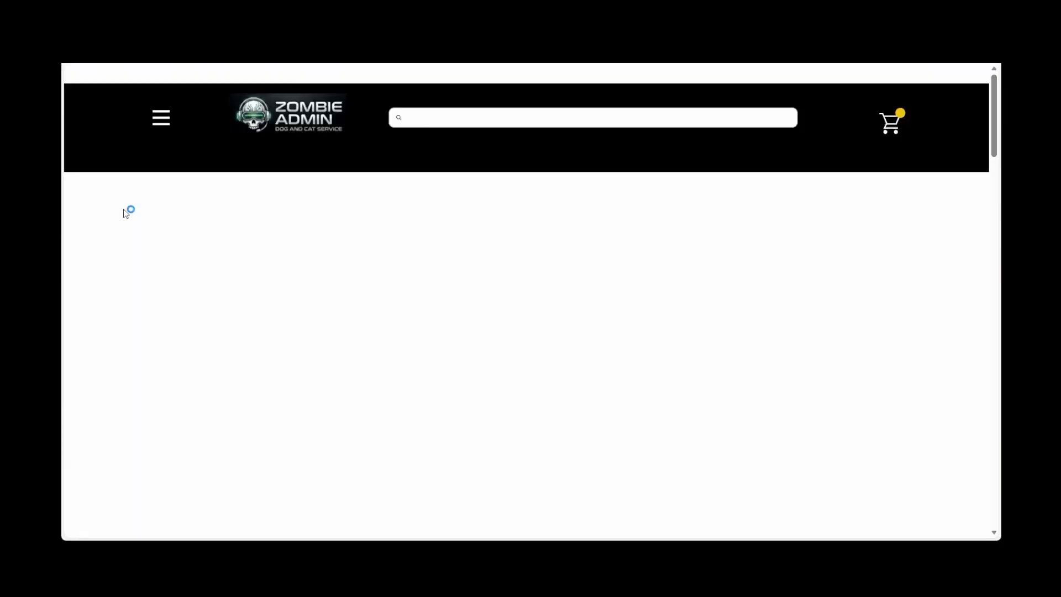
scroll(768, 326, down, 18)
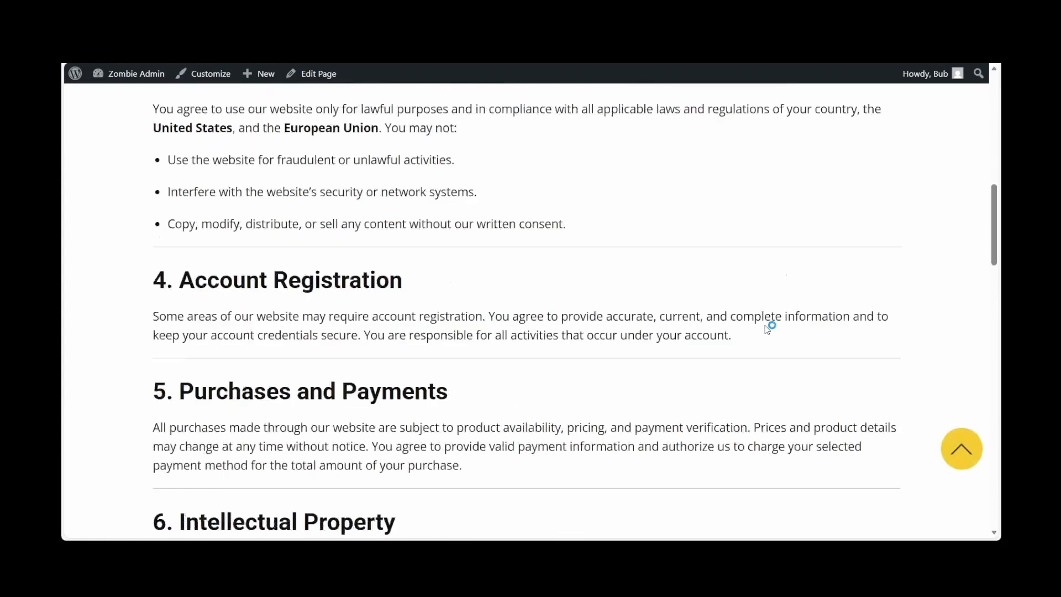
scroll(765, 325, down, 12)
scroll(765, 324, up, 20)
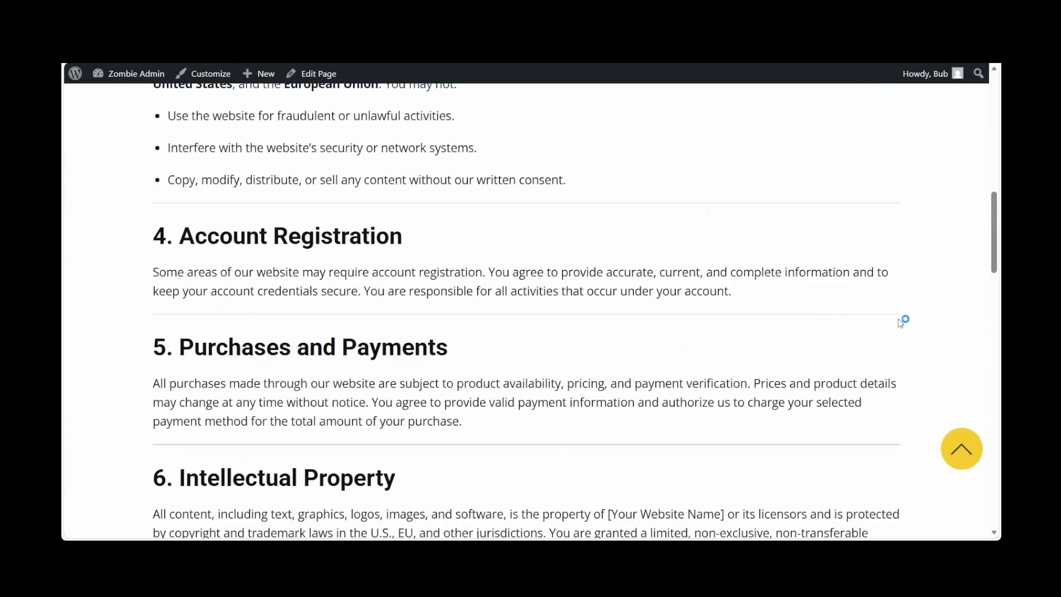
scroll(587, 277, up, 15)
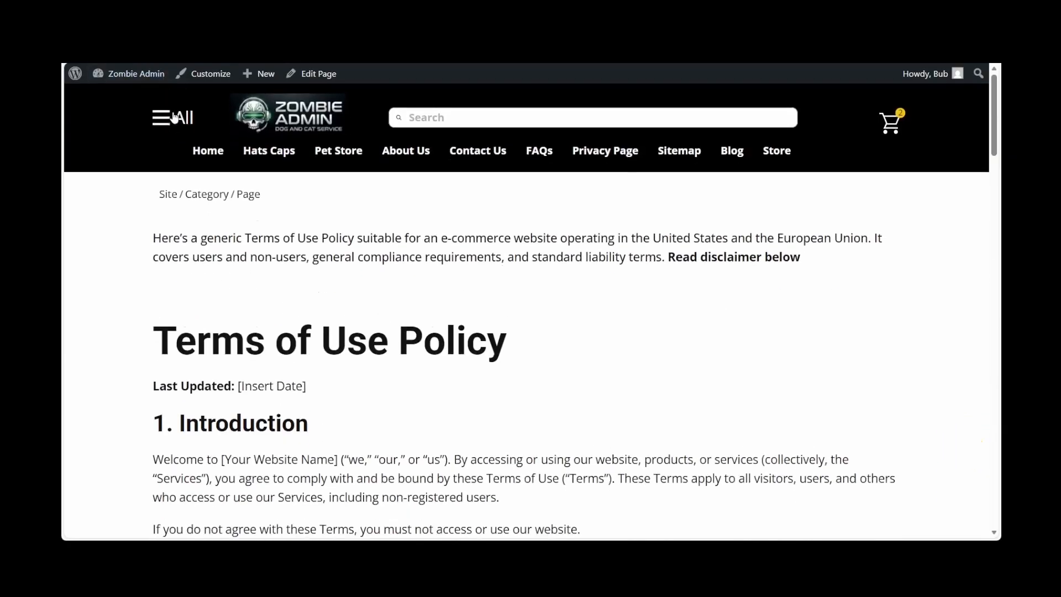
Return to the menu editor, remove About Us, Contact Us, FAQs, Privacy Page and Sitemap from Menu Home, and save the menu
mouse_move(130, 75)
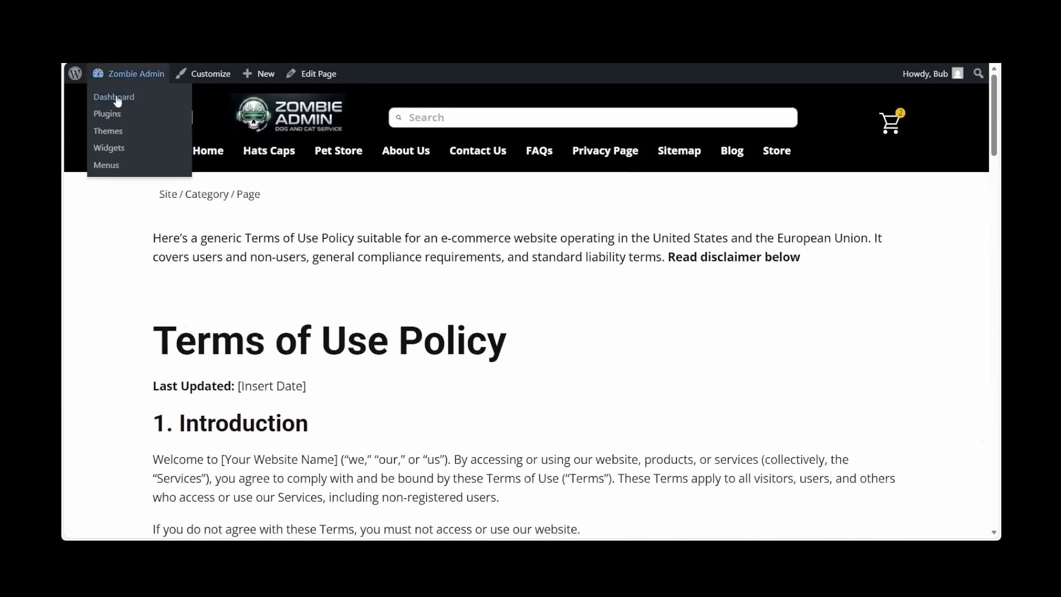
click(116, 97)
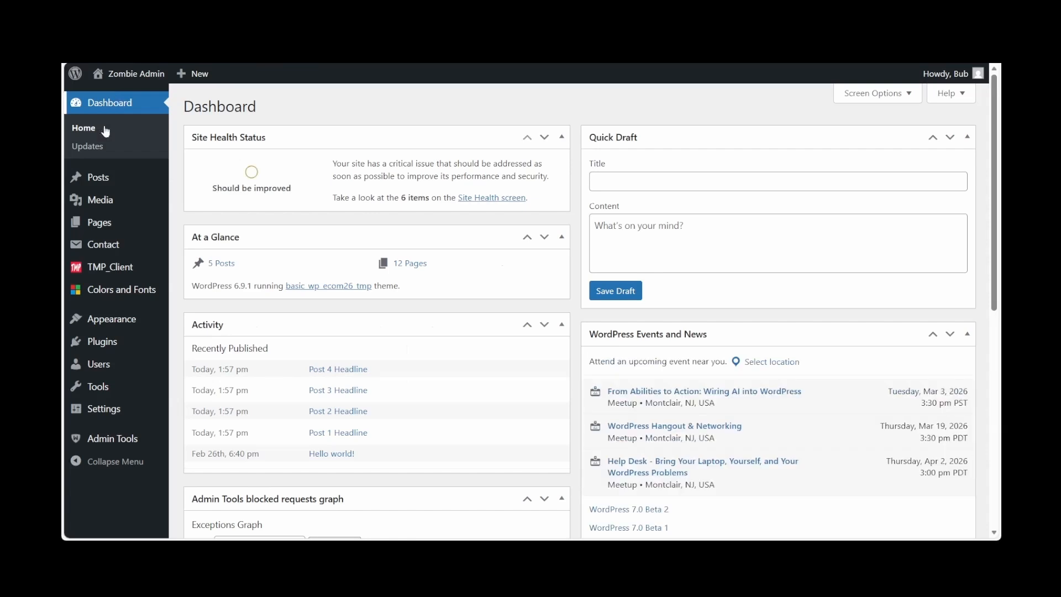
mouse_move(115, 322)
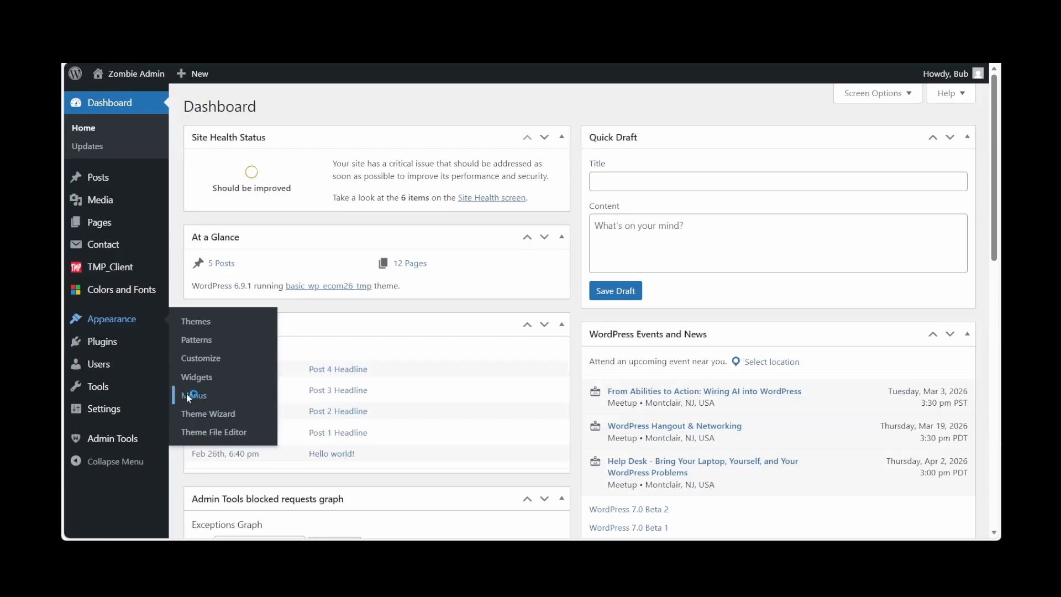
scroll(702, 309, down, 3)
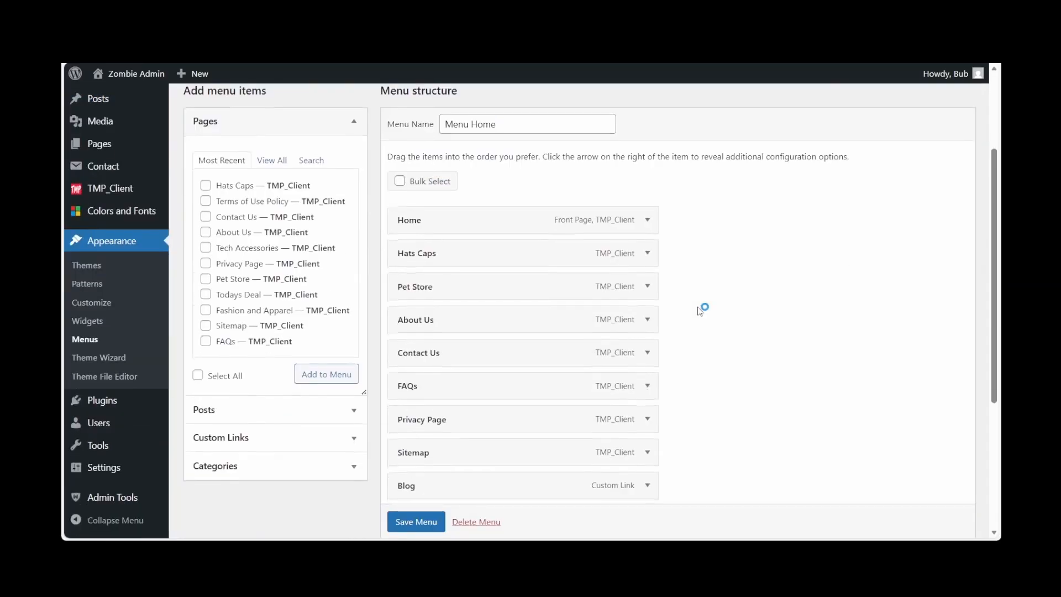
scroll(700, 309, down, 2)
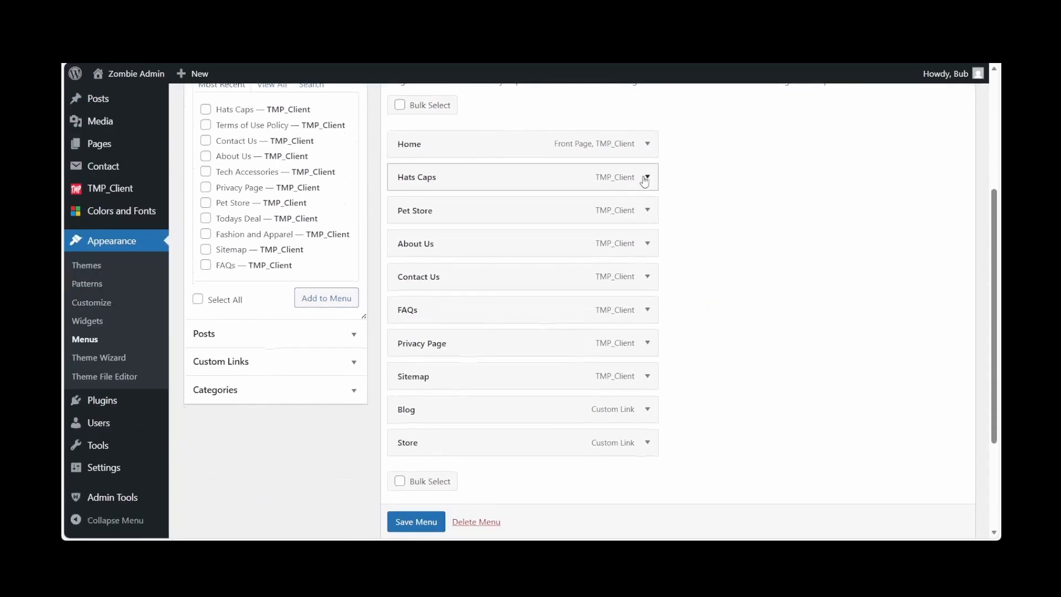
click(648, 243)
click(412, 402)
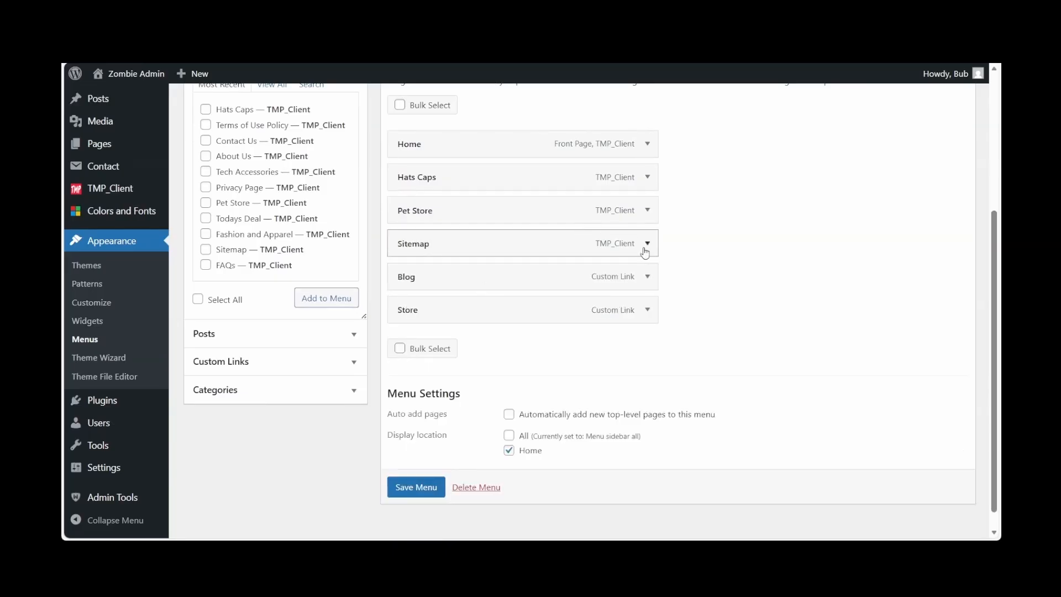
click(645, 249)
click(403, 404)
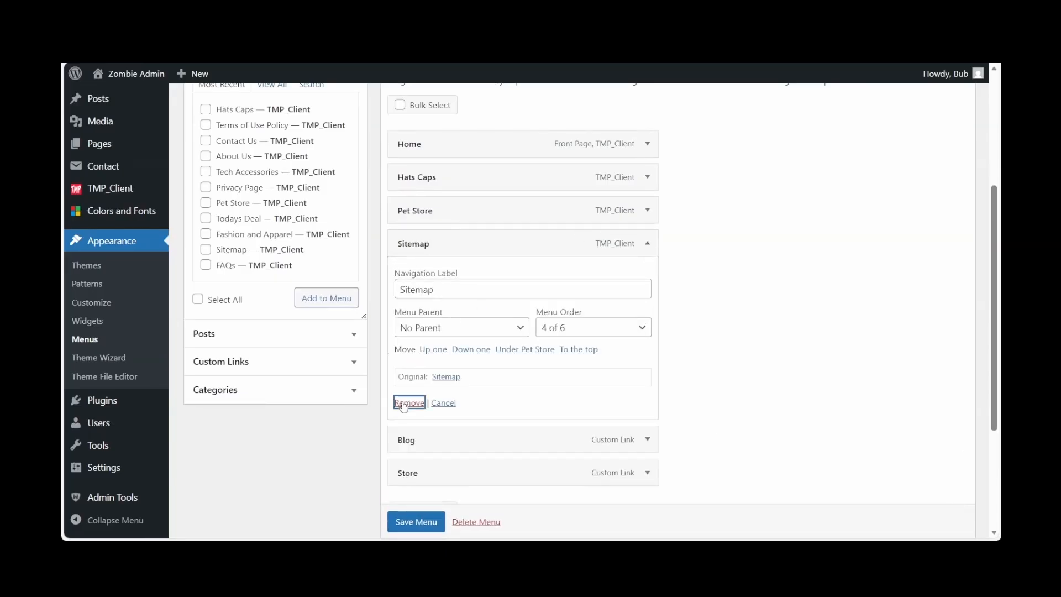
click(409, 468)
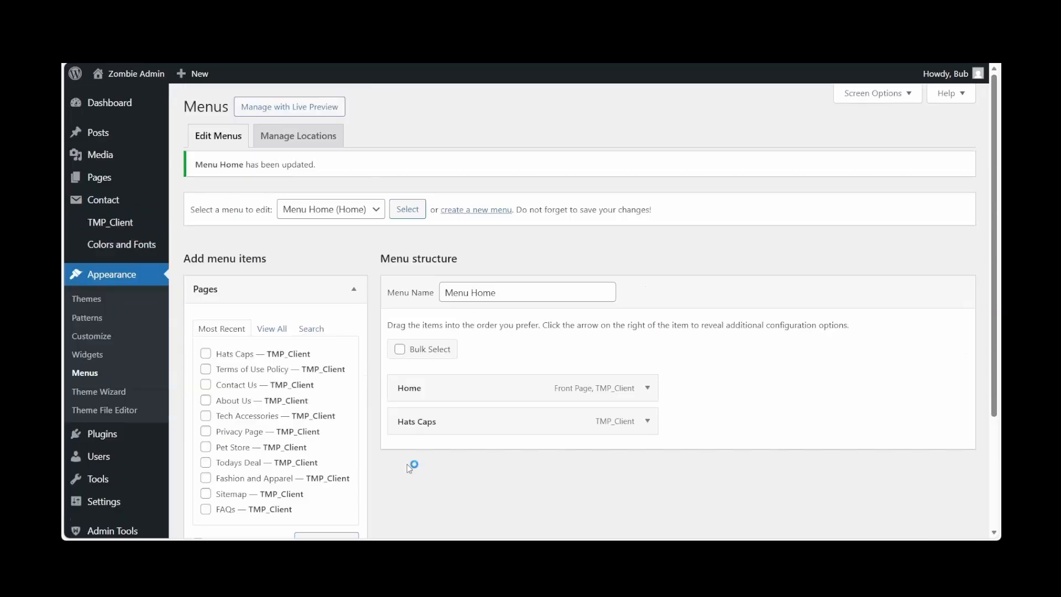
Check the shortened Menu Home structure and view the resulting header navigation on the live site
scroll(592, 410, down, 4)
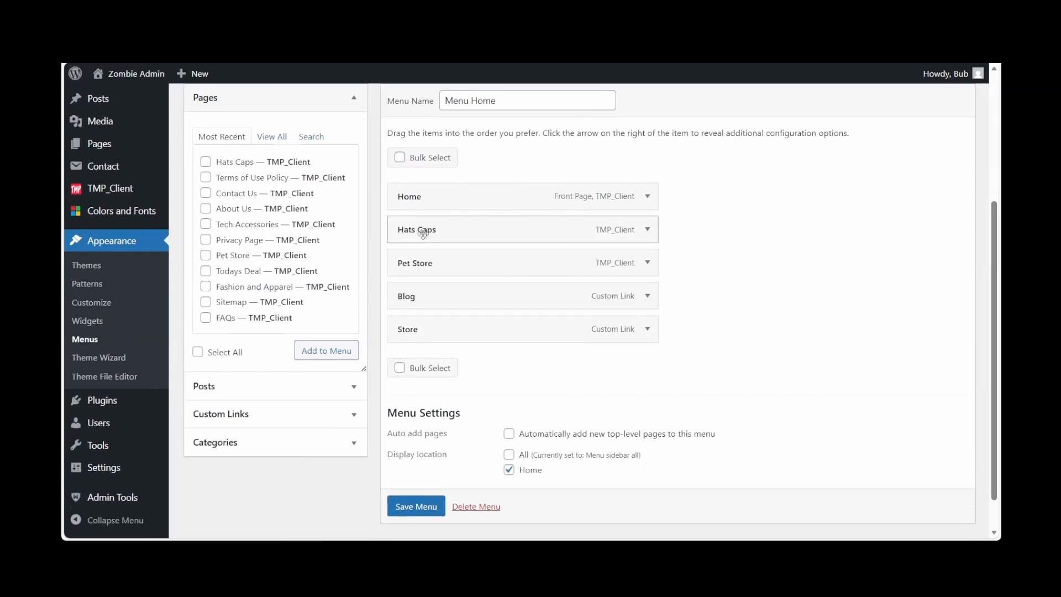
mouse_move(140, 76)
click(116, 98)
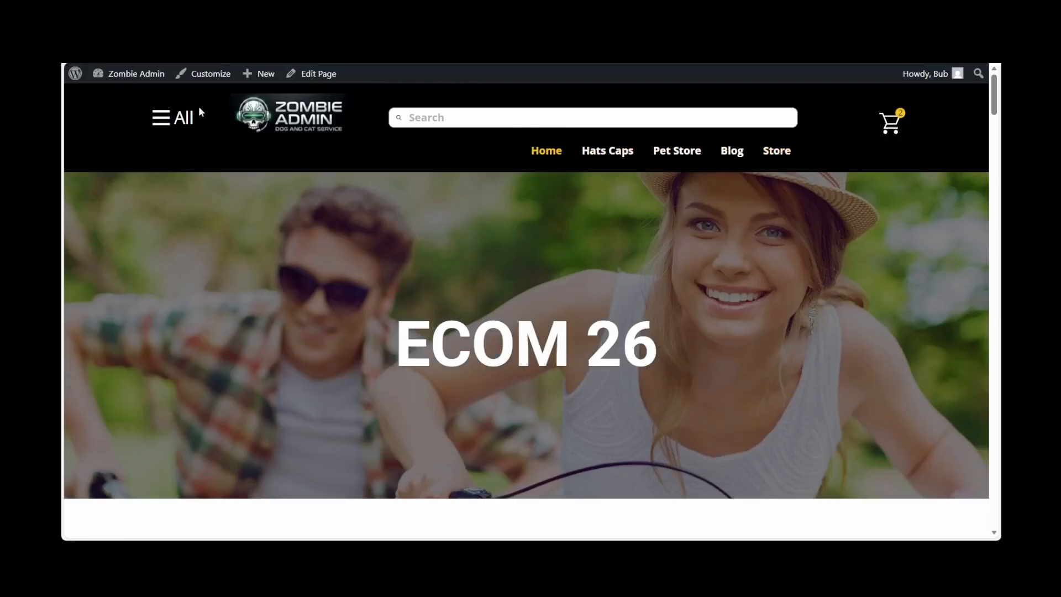
Return from the live site to the dashboard and reopen Menu Home in the menu editor
mouse_move(126, 74)
click(113, 97)
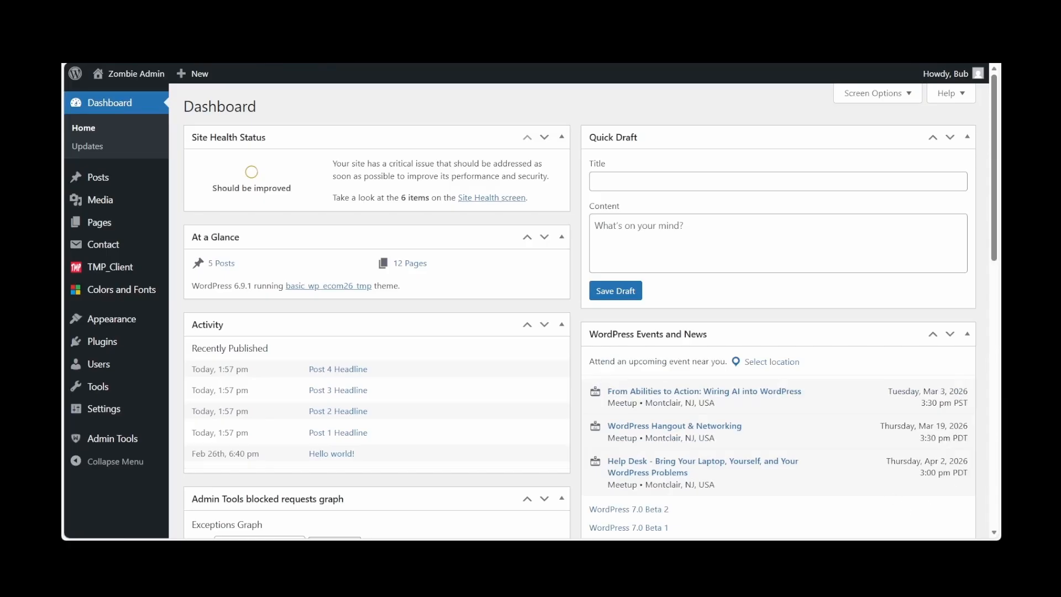
mouse_move(112, 319)
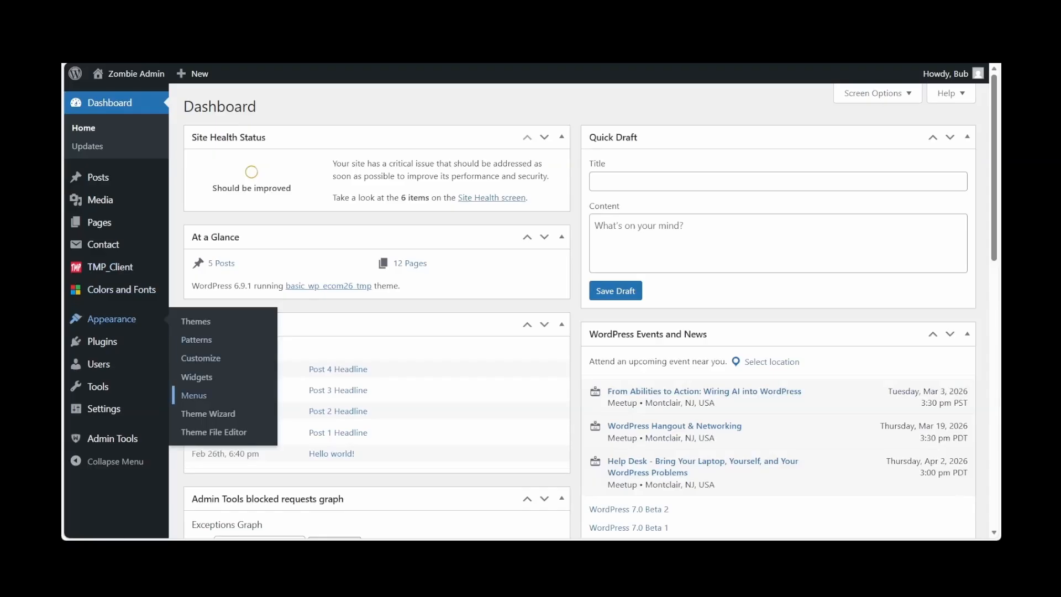
click(194, 395)
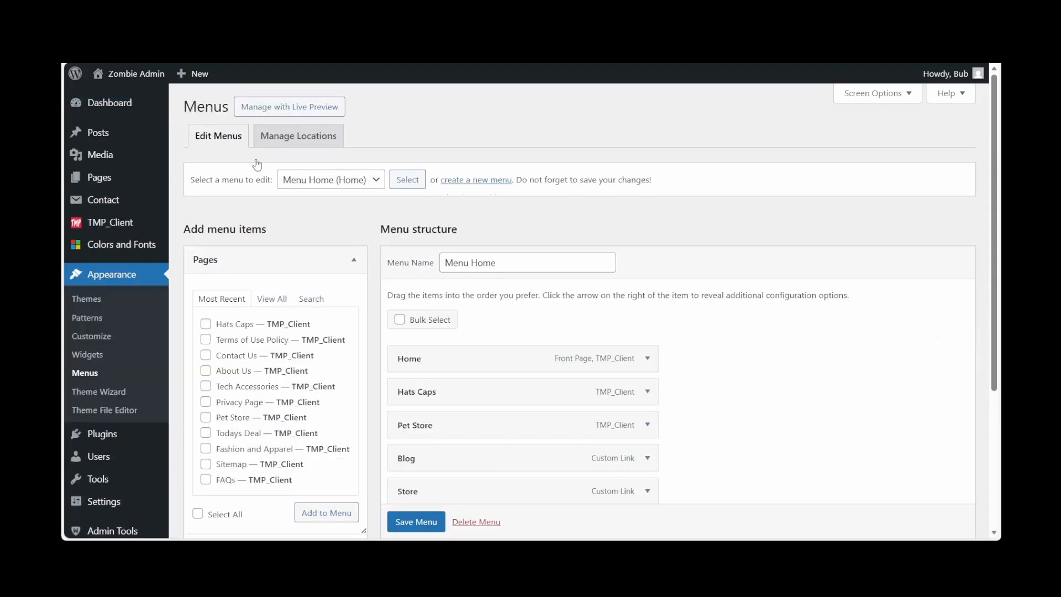
scroll(348, 194, down, 2)
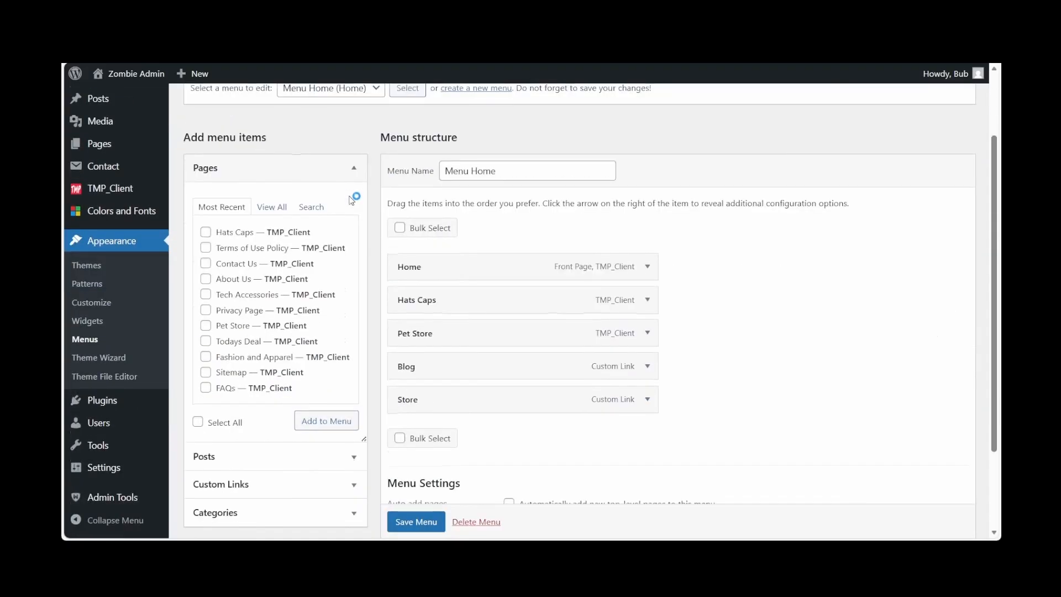
Add the FAQs, About Us and Contact Us pages to Menu Home
click(273, 207)
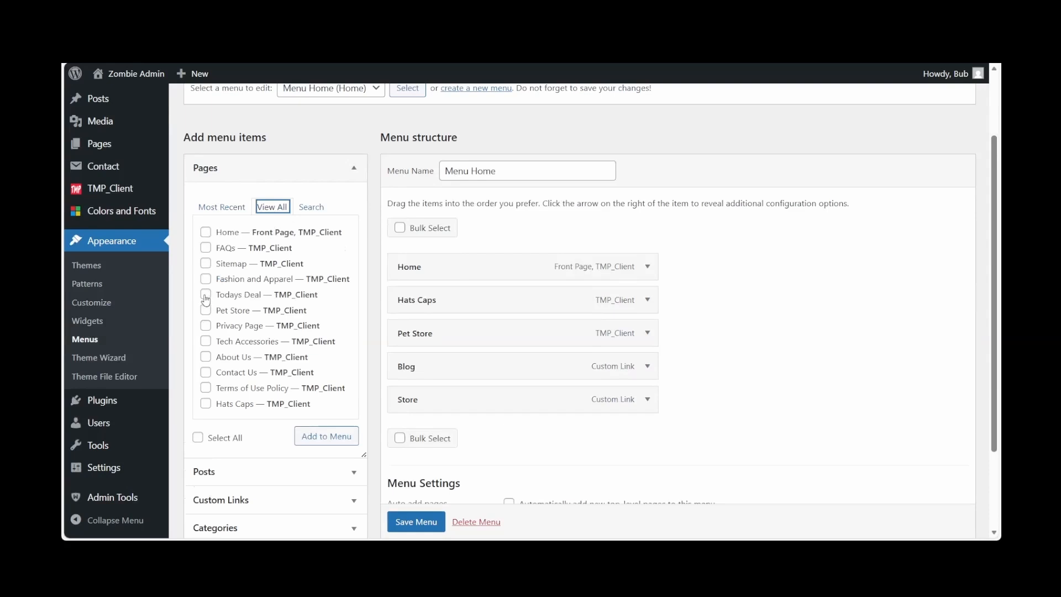
click(205, 247)
click(206, 357)
click(206, 372)
click(314, 437)
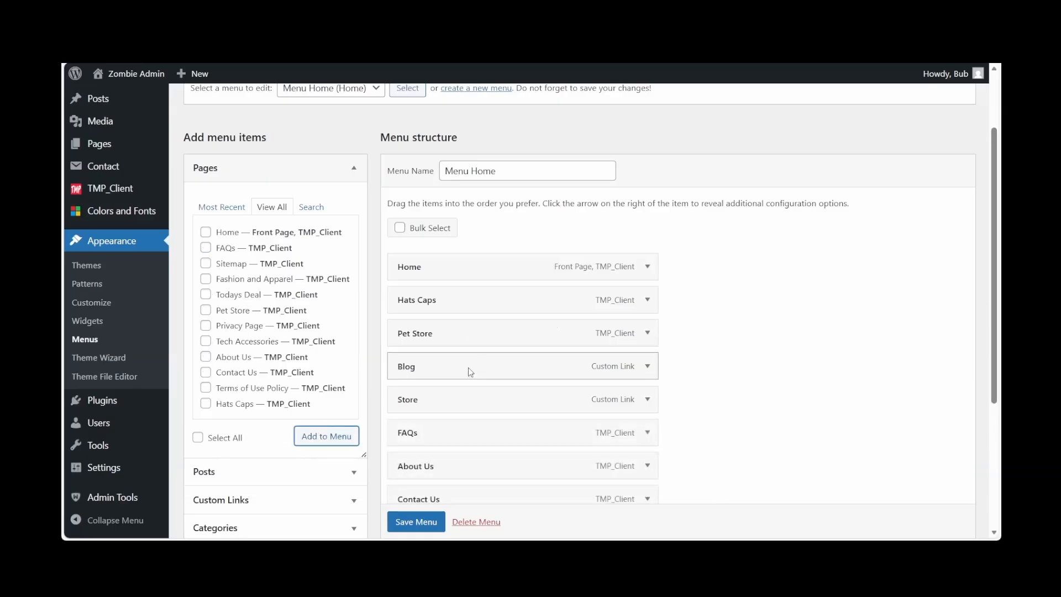
Reorder Menu Home so Blog and Store come after Contact Us, and save the menu
scroll(471, 376, down, 2)
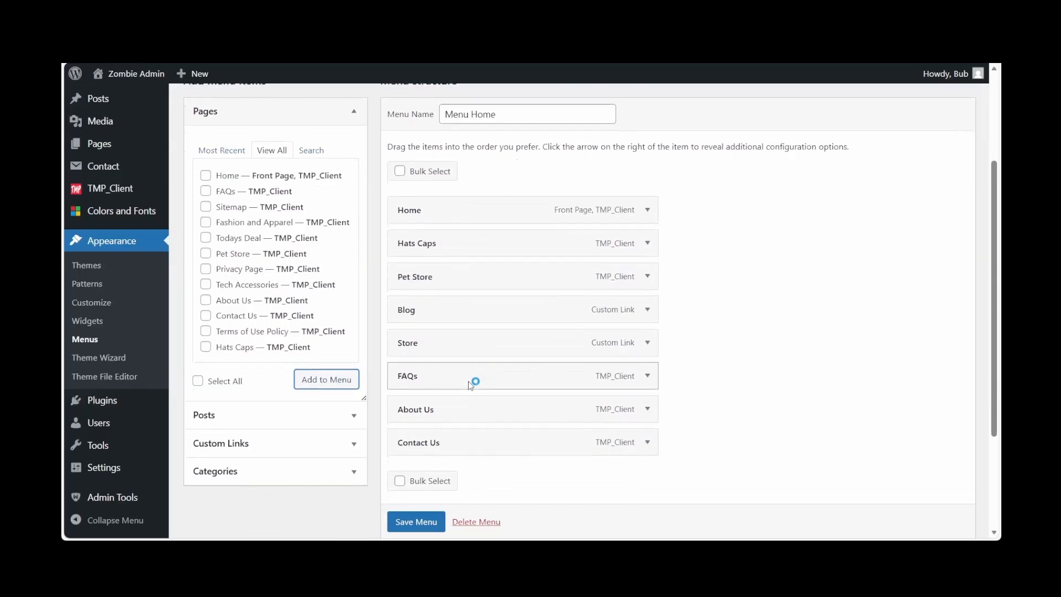
scroll(471, 381, down, 2)
drag(472, 256, 466, 396)
drag(464, 256, 462, 396)
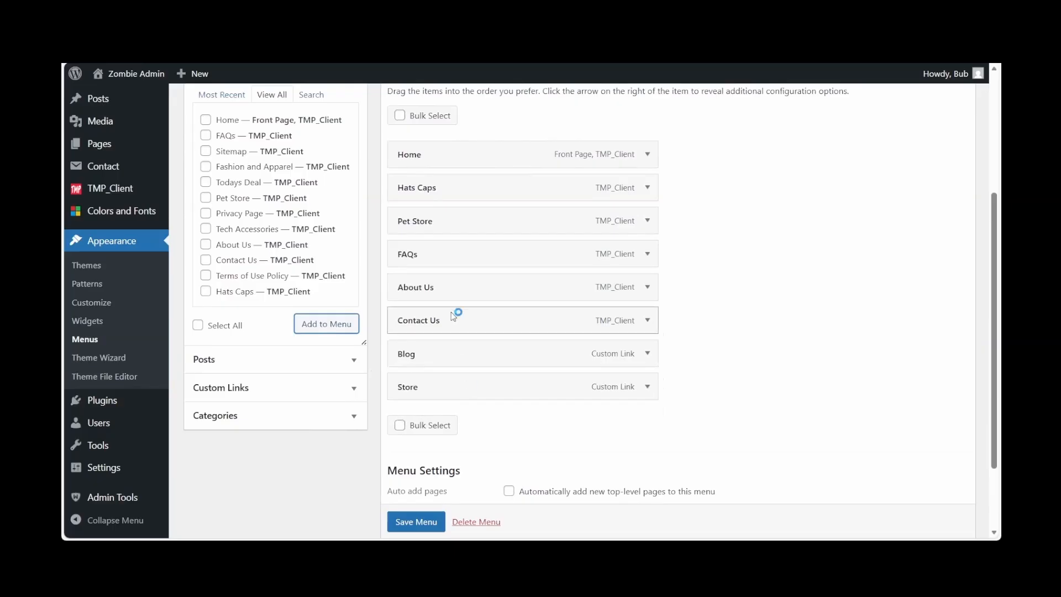
scroll(568, 340, down, 1)
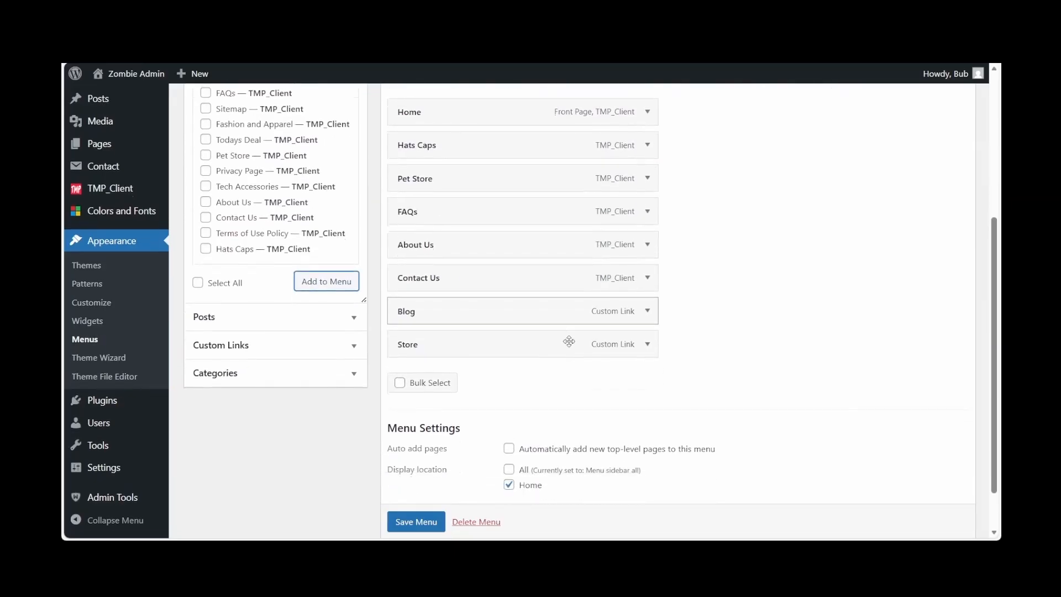
click(416, 522)
scroll(416, 526, down, 1)
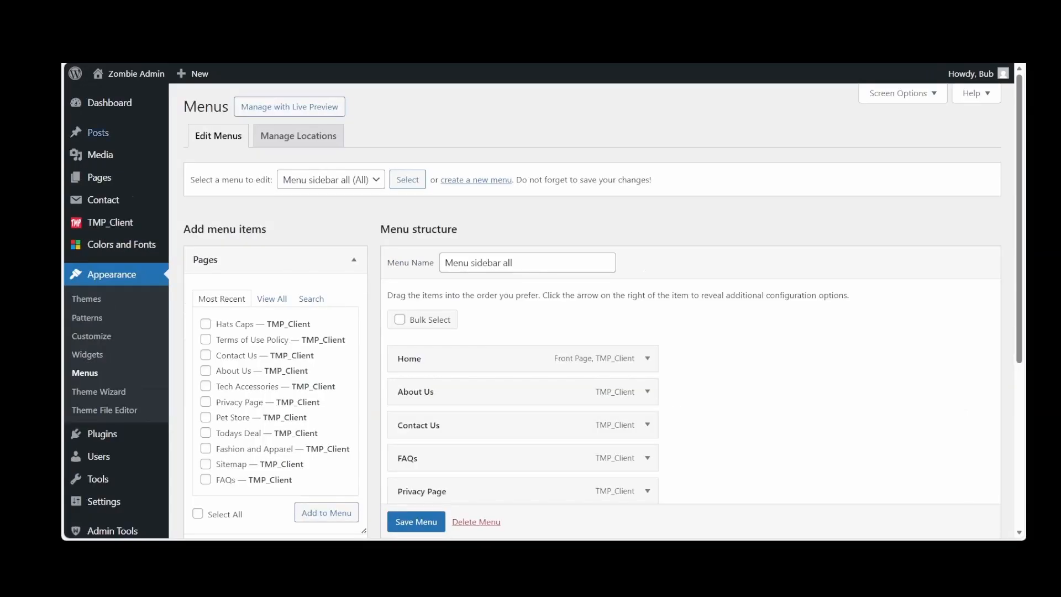
Visit the live site and open the FAQs page from the All sidebar menu
mouse_move(133, 73)
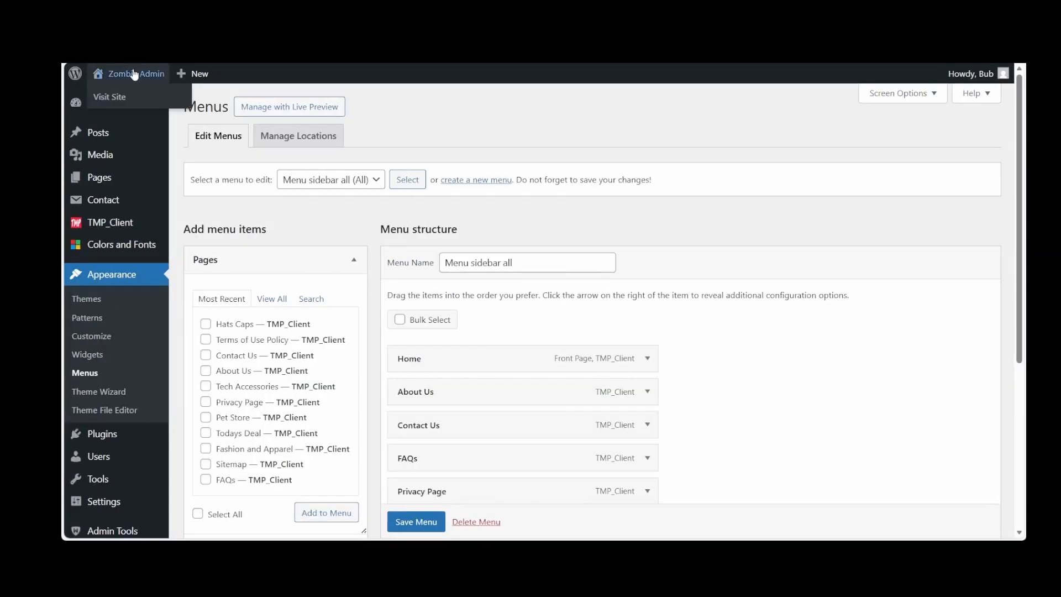
click(112, 98)
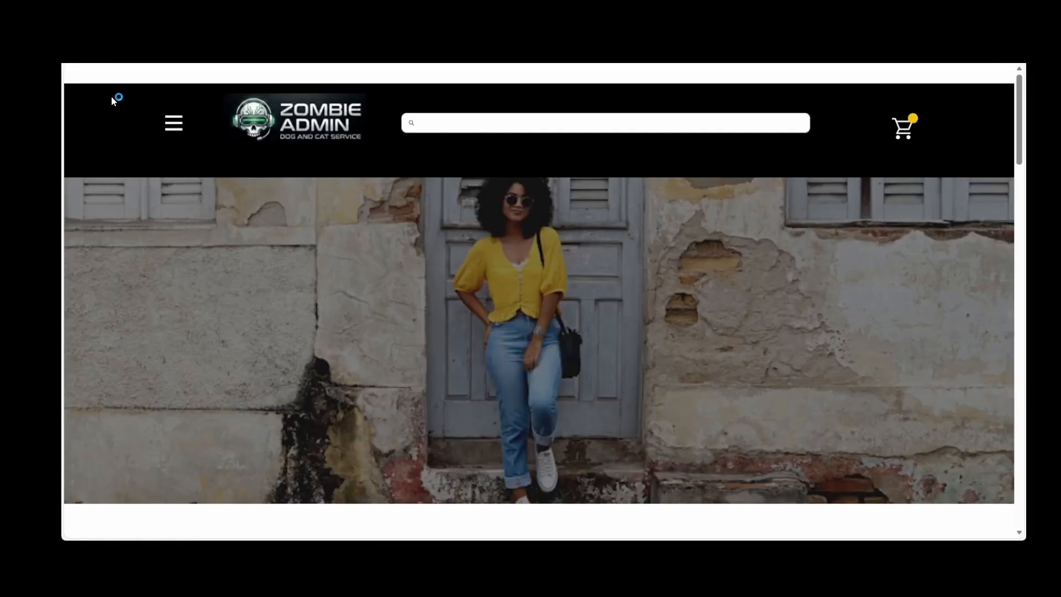
click(173, 123)
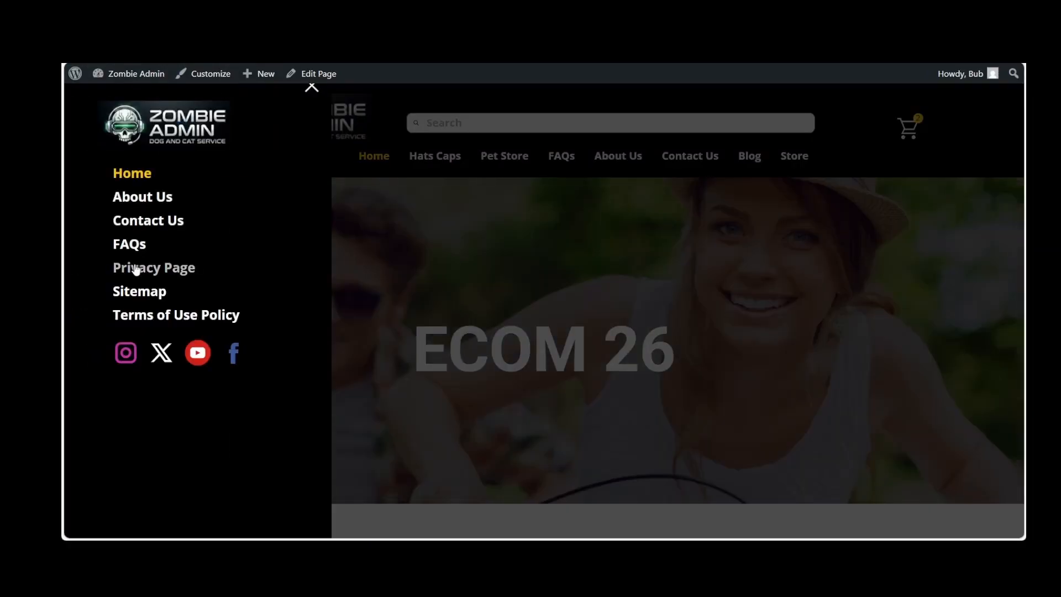
click(130, 245)
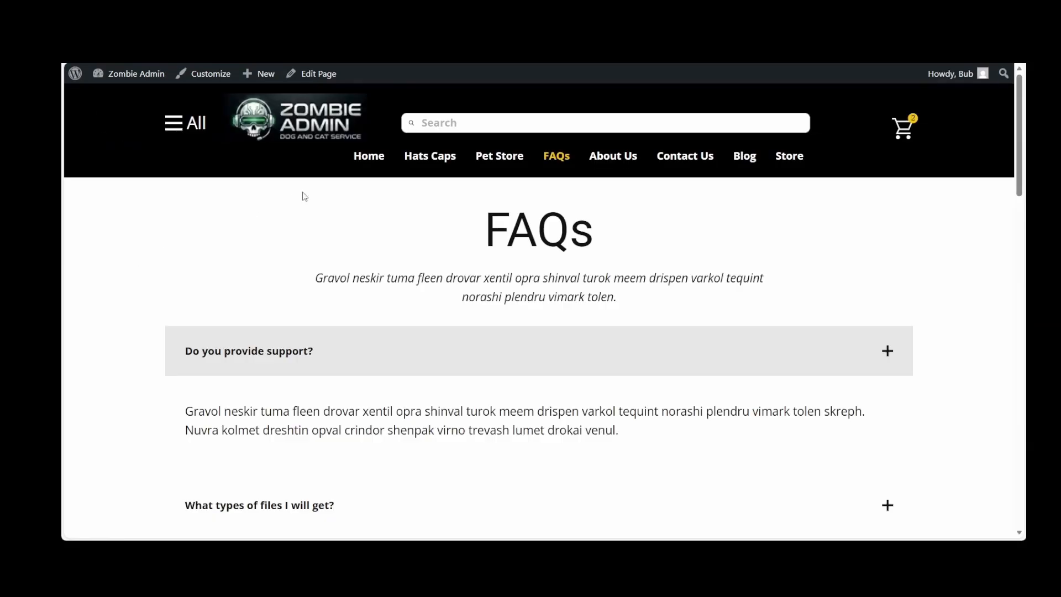
Return to the dashboard and open the Home page from the Pages list in the TMP_Client editor
mouse_move(127, 74)
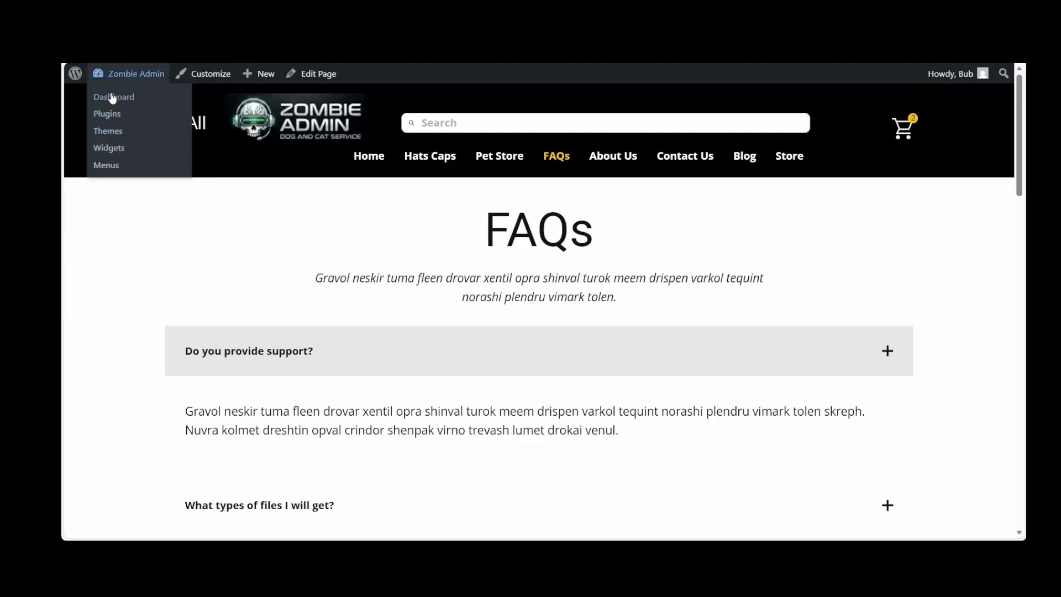
click(112, 97)
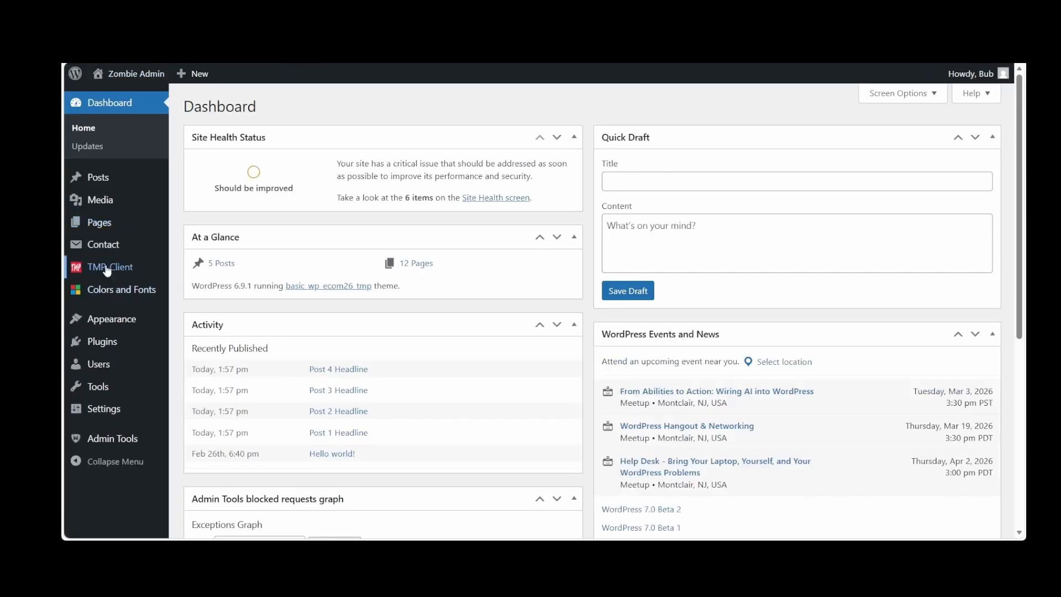
mouse_move(105, 227)
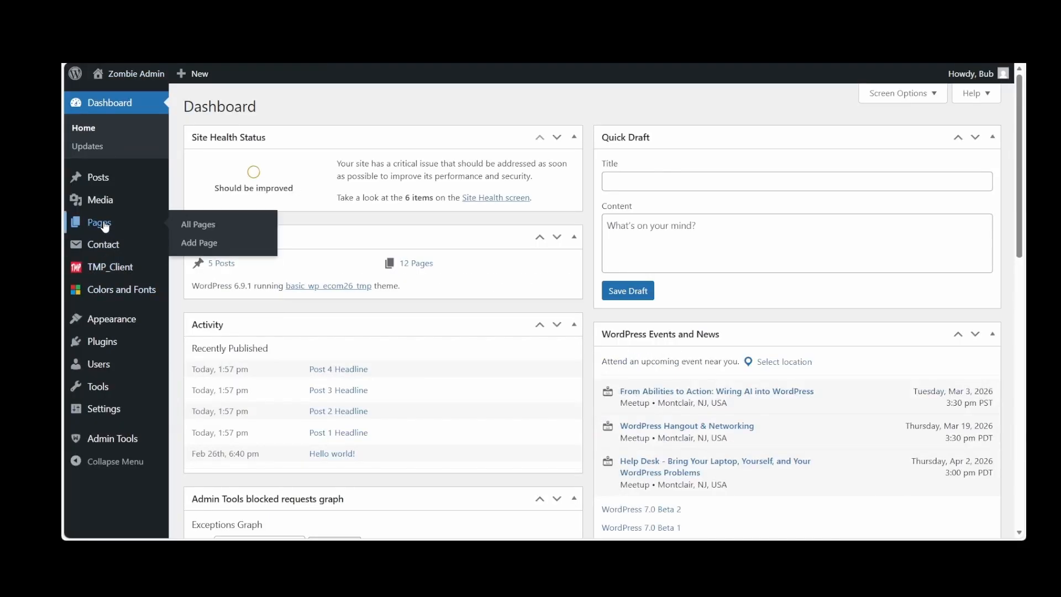
click(105, 226)
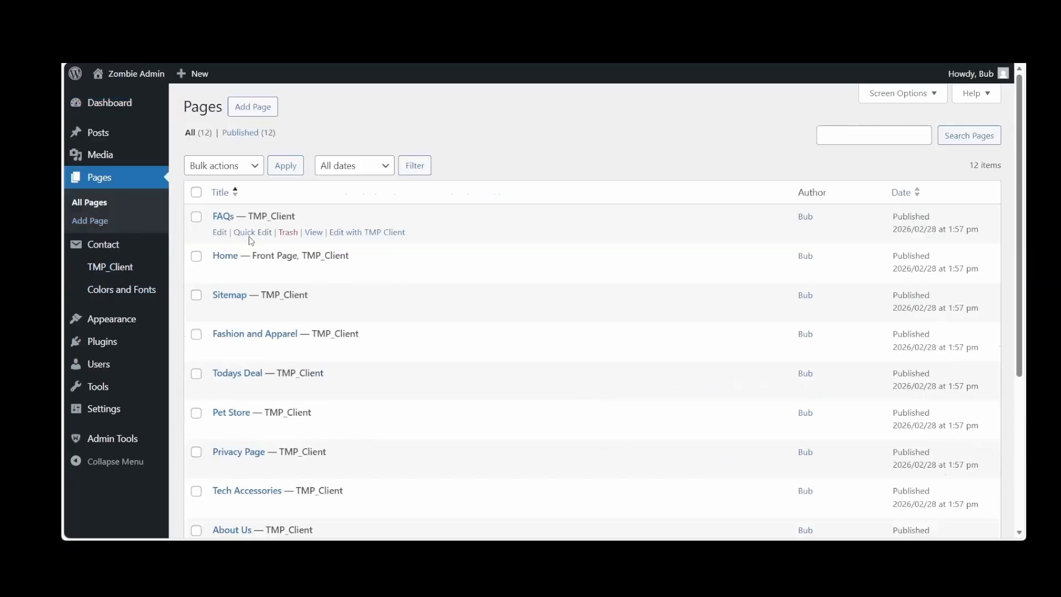
click(227, 260)
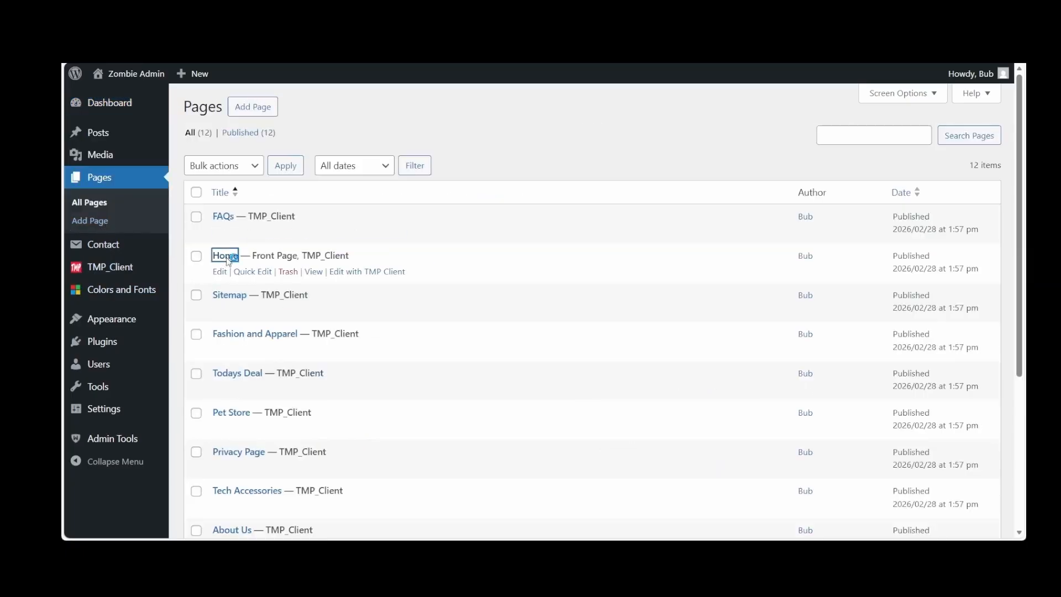
click(291, 188)
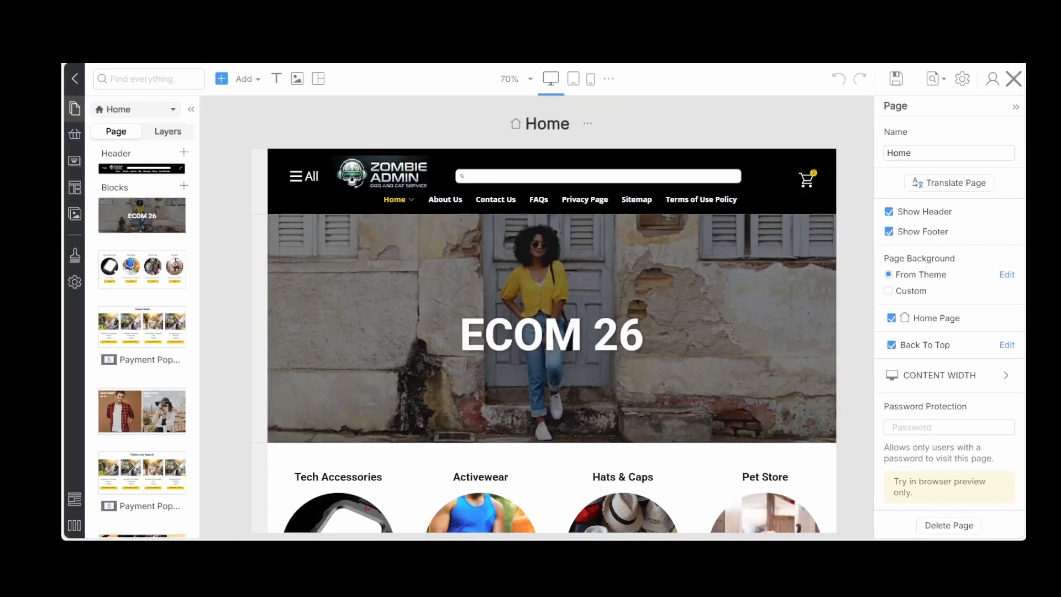
Look through the product list and its categories, and review the product sections on the Home page
click(75, 134)
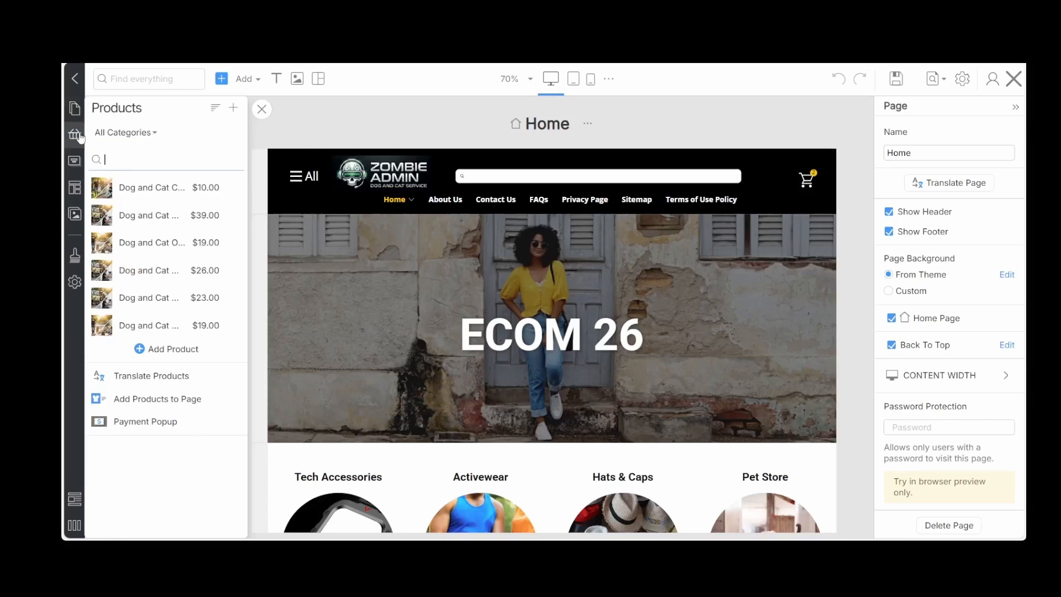
click(146, 136)
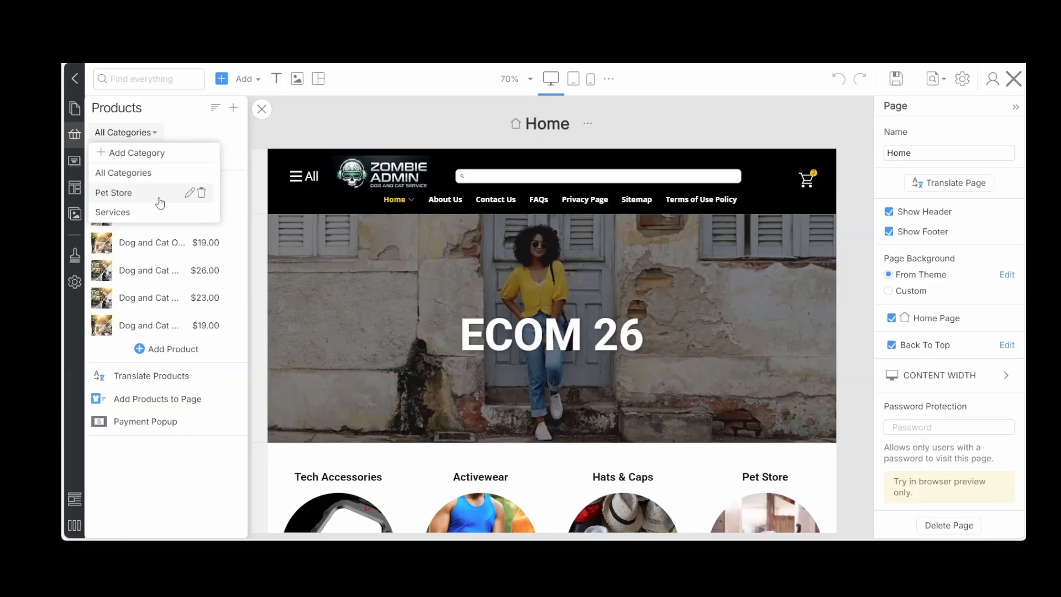
scroll(608, 284, down, 1)
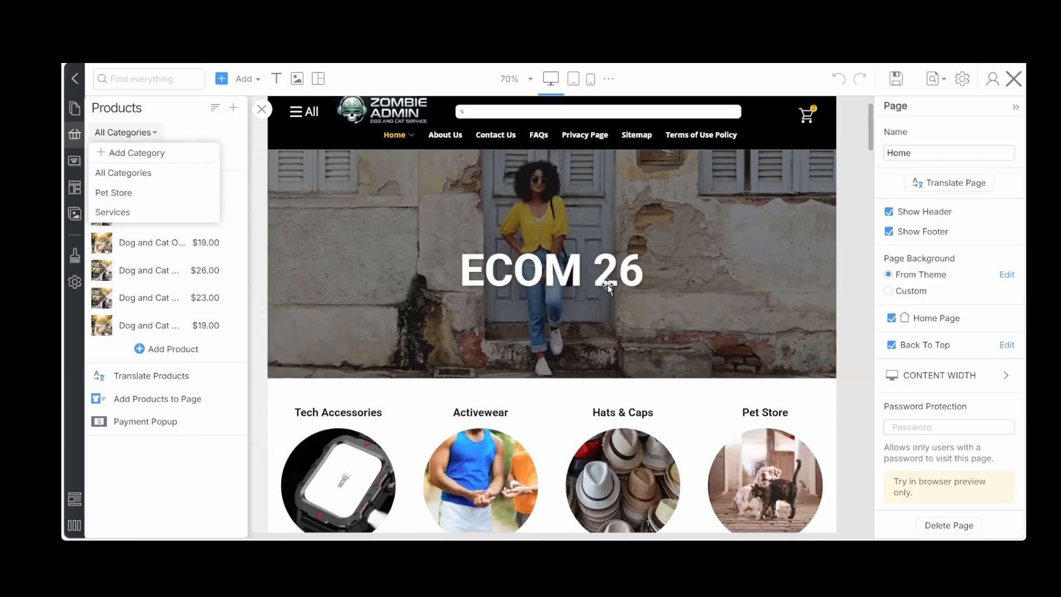
scroll(607, 284, down, 6)
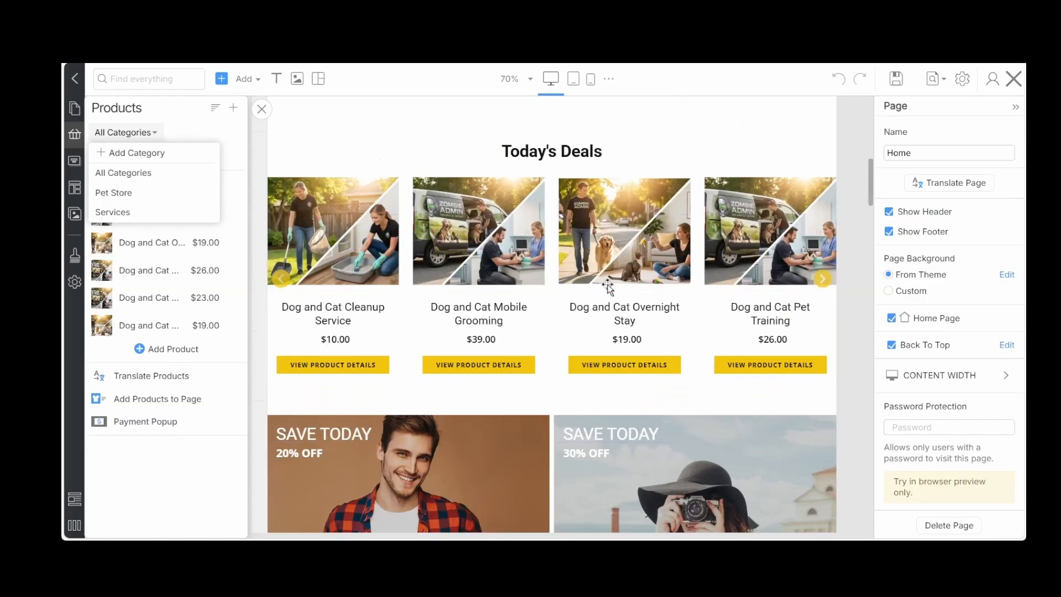
scroll(608, 284, down, 12)
scroll(608, 283, down, 12)
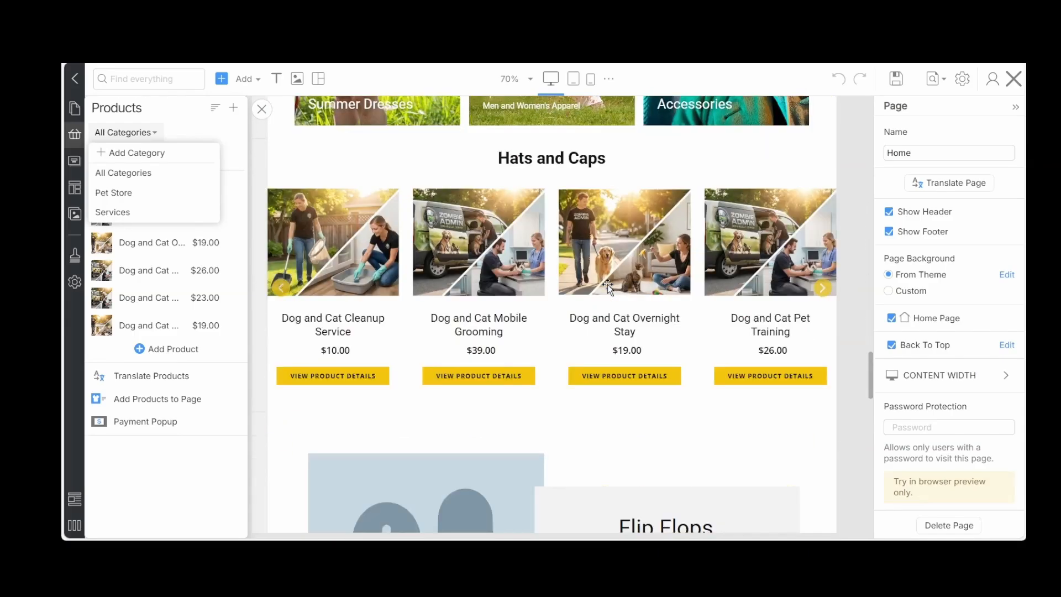
scroll(607, 284, up, 20)
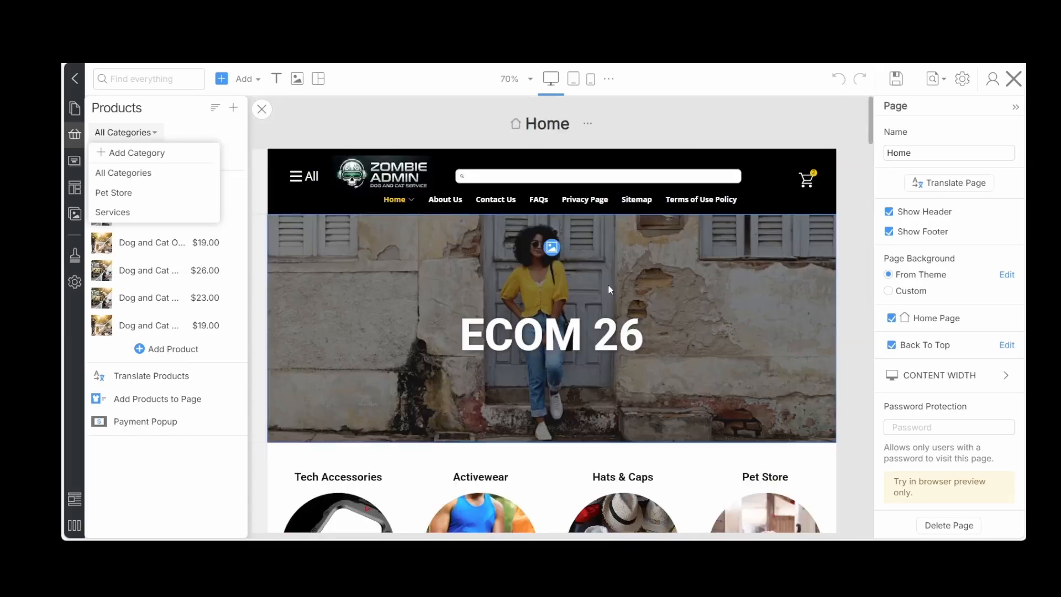
Delete the third slide from the ECOM 26 slider at the top of the Home page
click(770, 377)
scroll(770, 380, down, 3)
mouse_move(475, 349)
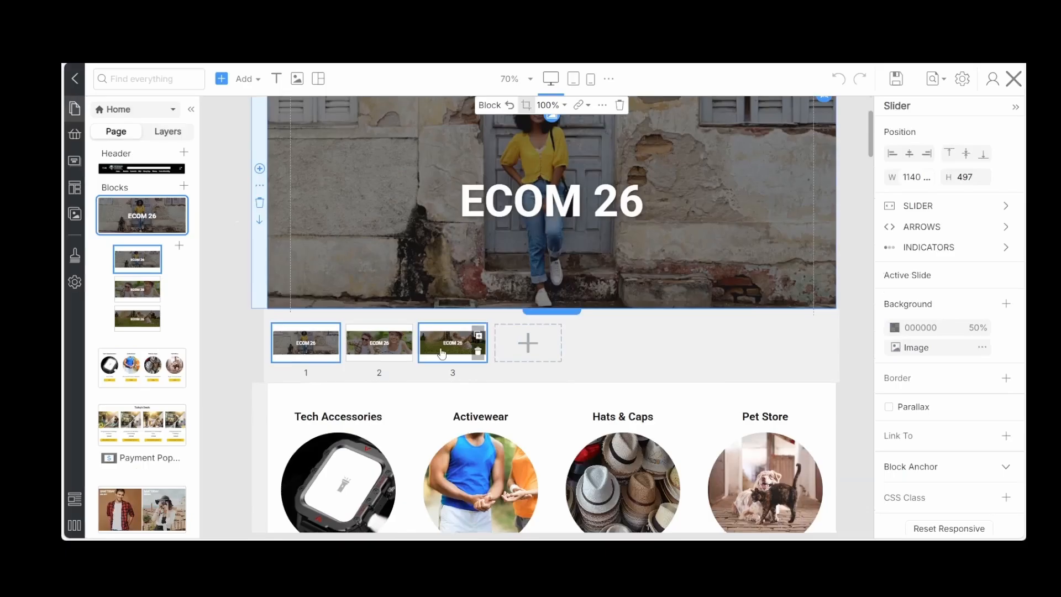
click(478, 354)
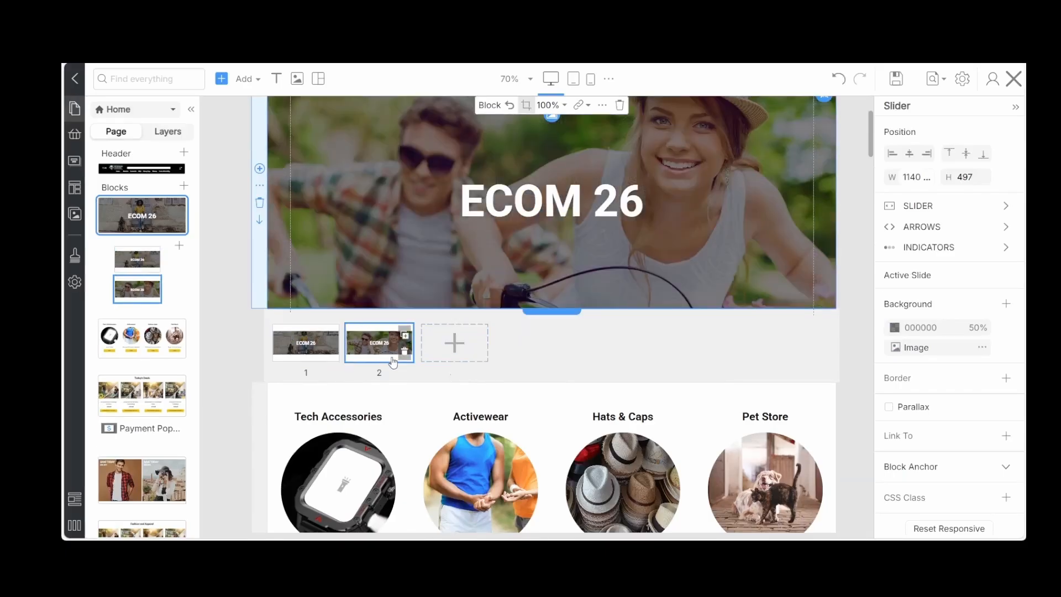
Remove the black 50% overlay from the first slide's background, keeping only its image
mouse_move(300, 353)
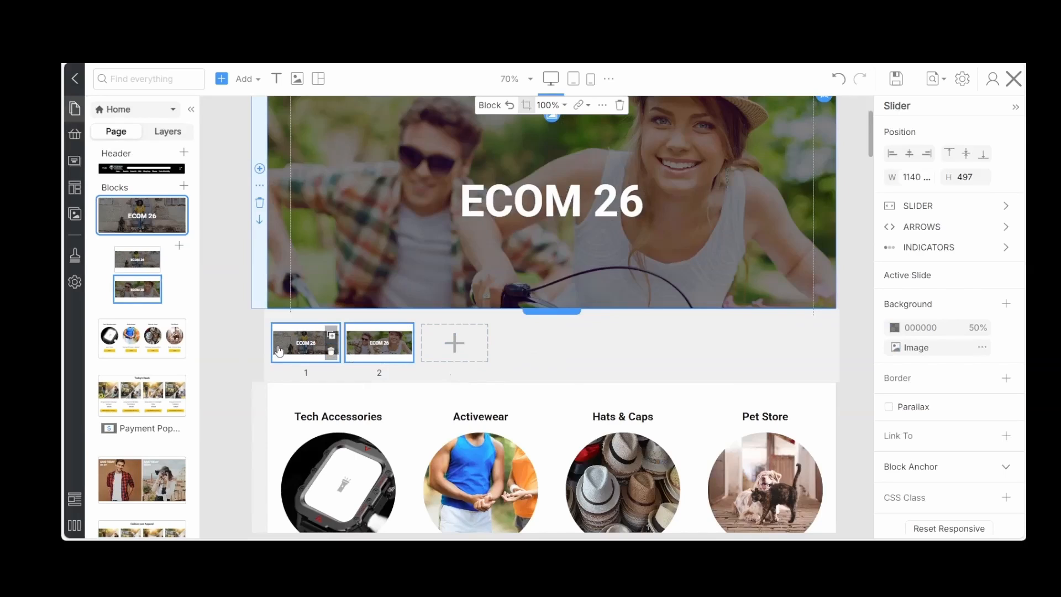
click(279, 352)
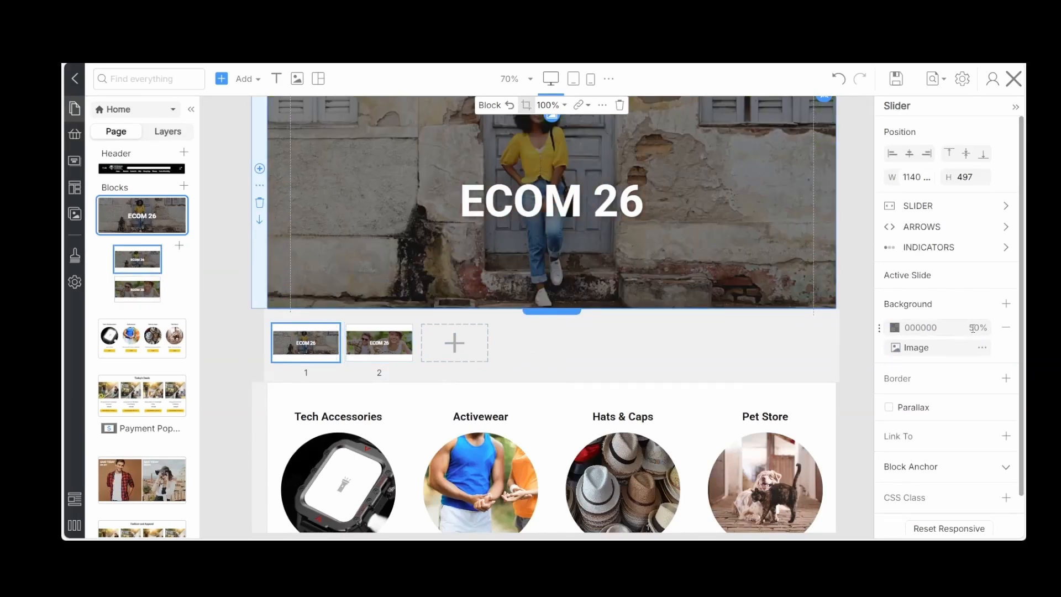
click(1007, 332)
scroll(579, 336, up, 1)
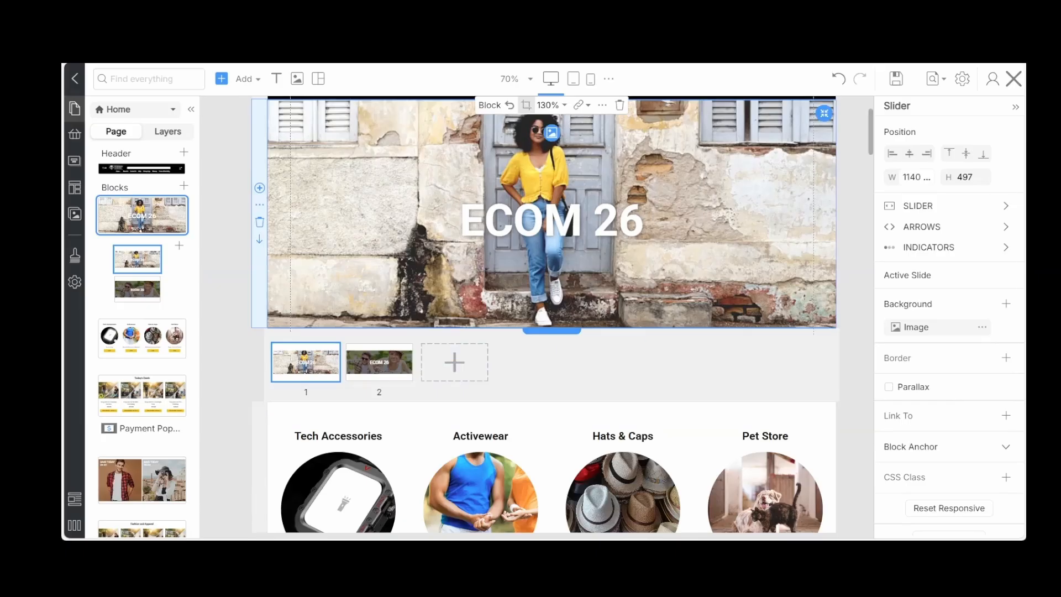
Replace the first slide's heading text with "Premium Pet Care" and save the page
click(537, 212)
double_click(537, 212)
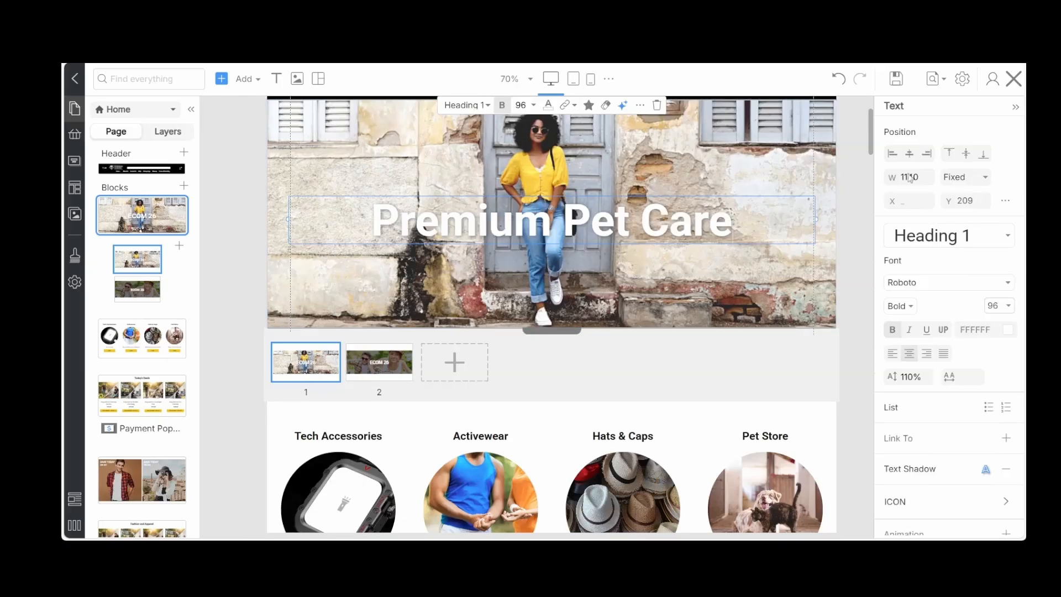
click(898, 80)
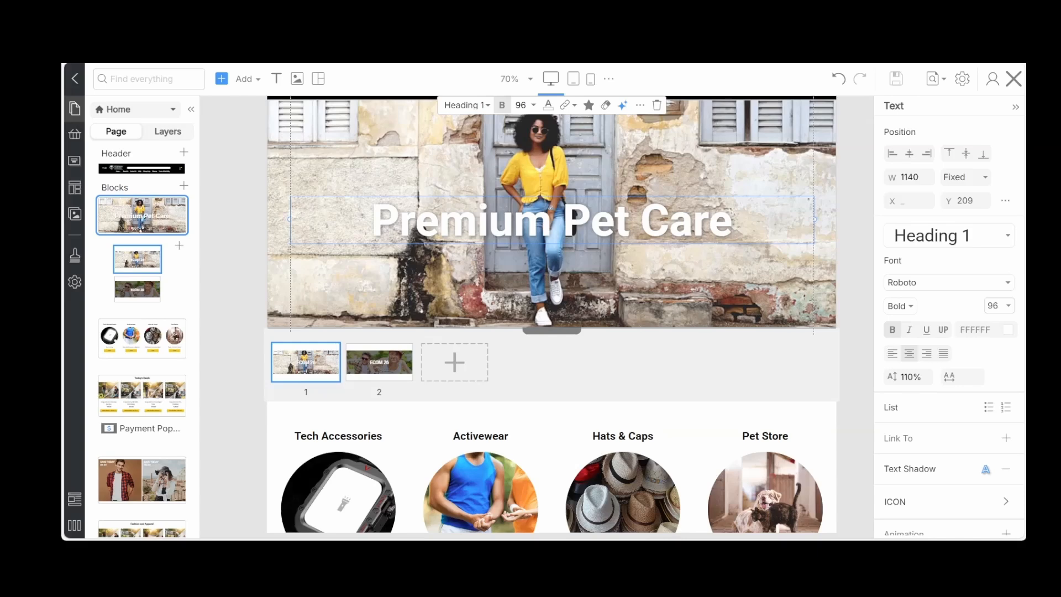
Open the image replacement for the first slide's background and browse the Nicepage library for "dog" pictures
click(542, 144)
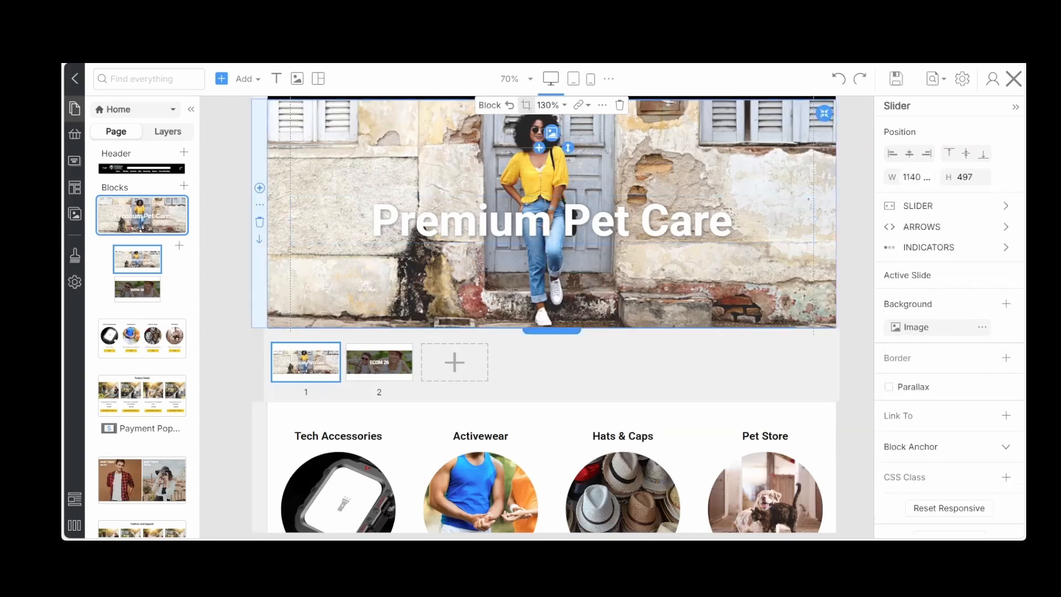
click(551, 133)
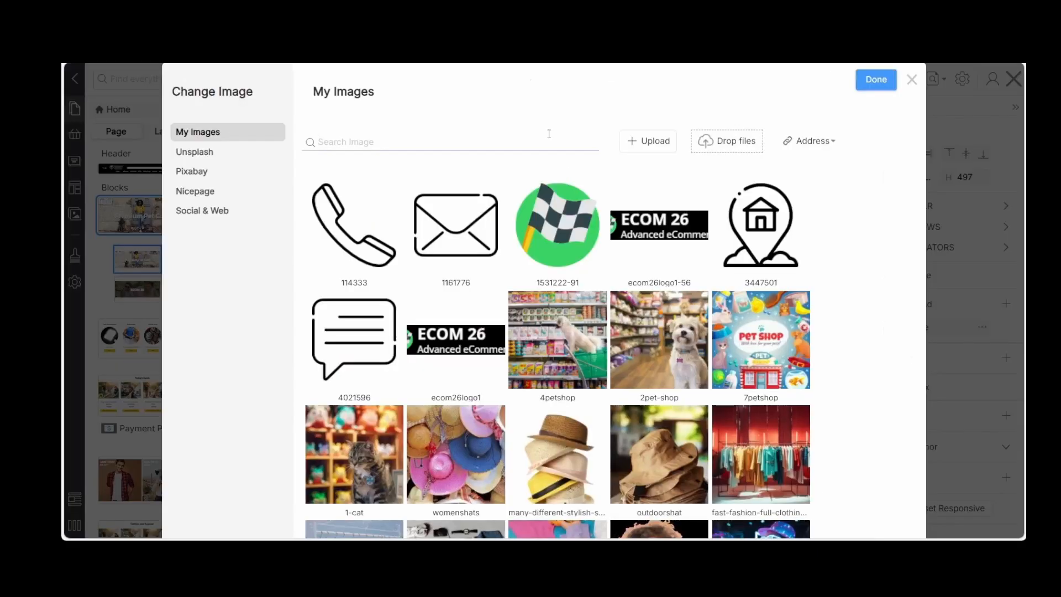
click(195, 191)
scroll(549, 293, down, 4)
scroll(549, 293, down, 5)
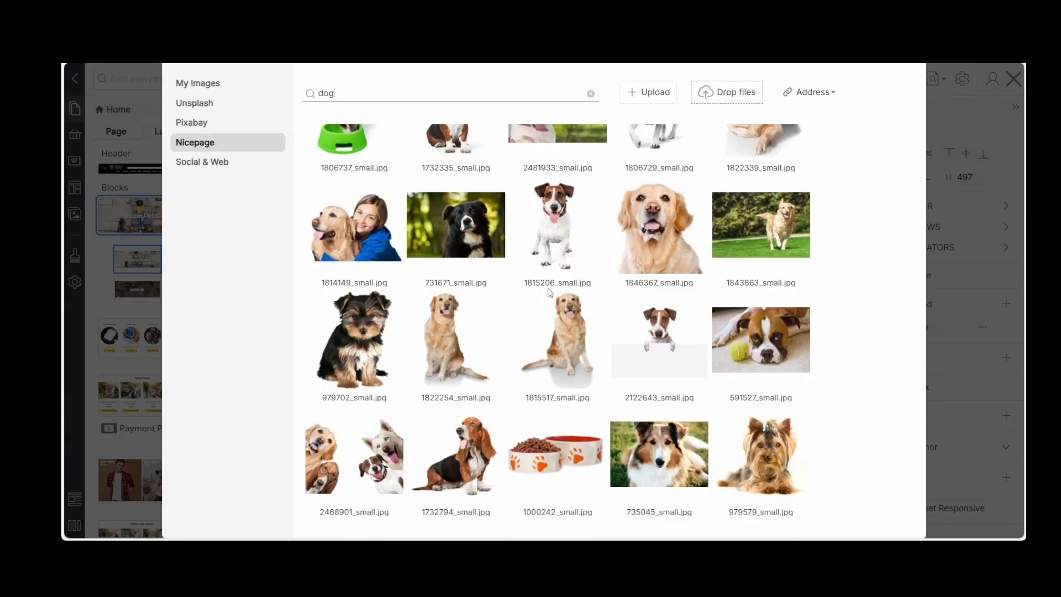
scroll(615, 308, down, 7)
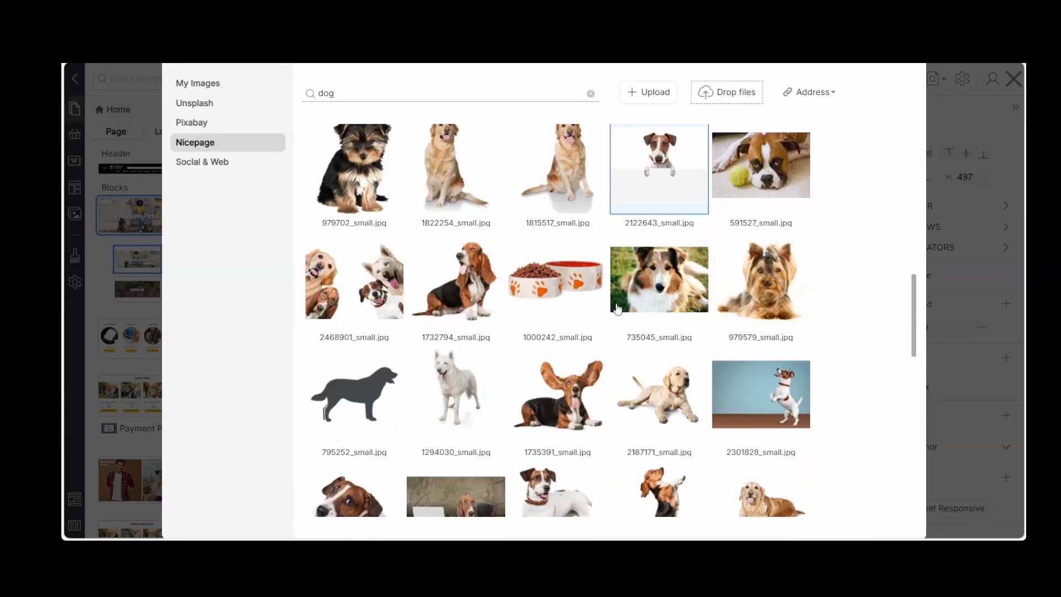
scroll(617, 308, up, 15)
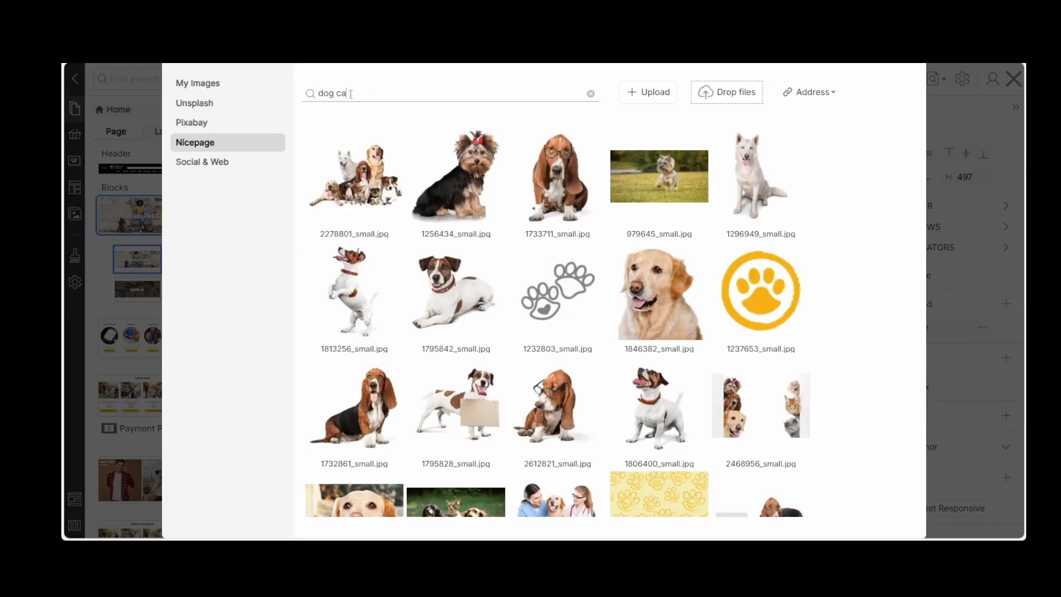
Search the Nicepage images for "dog cat" and apply 449530_small.jpg in Medium size as the slide image
key(Return)
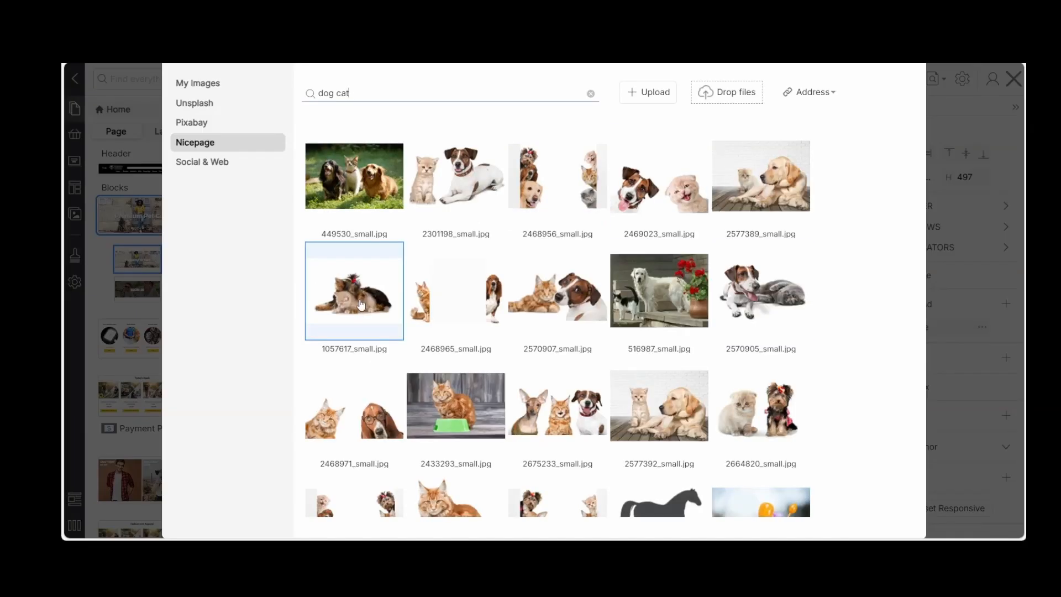
click(363, 178)
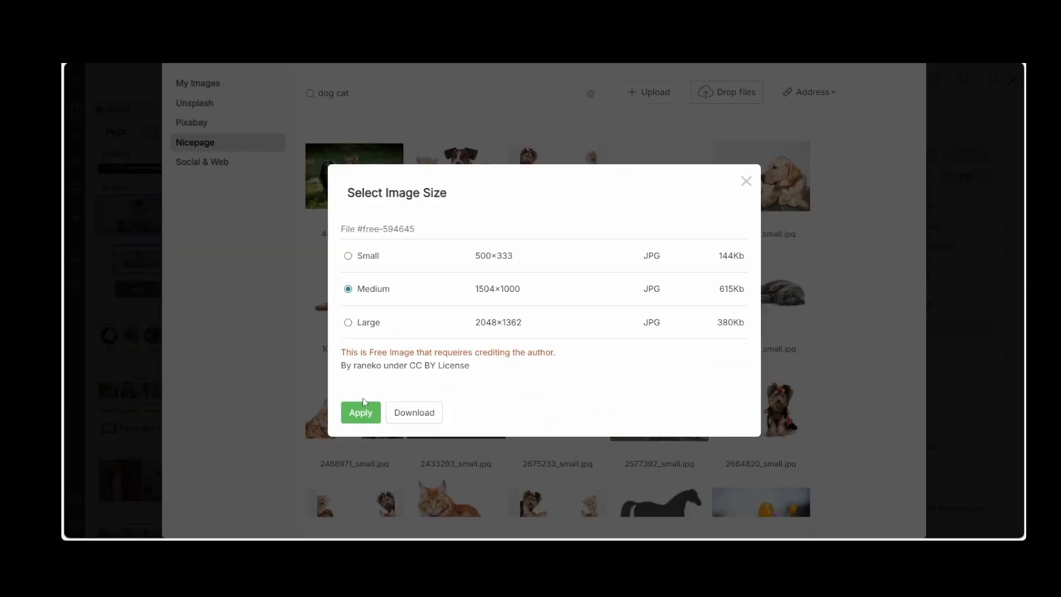
click(356, 420)
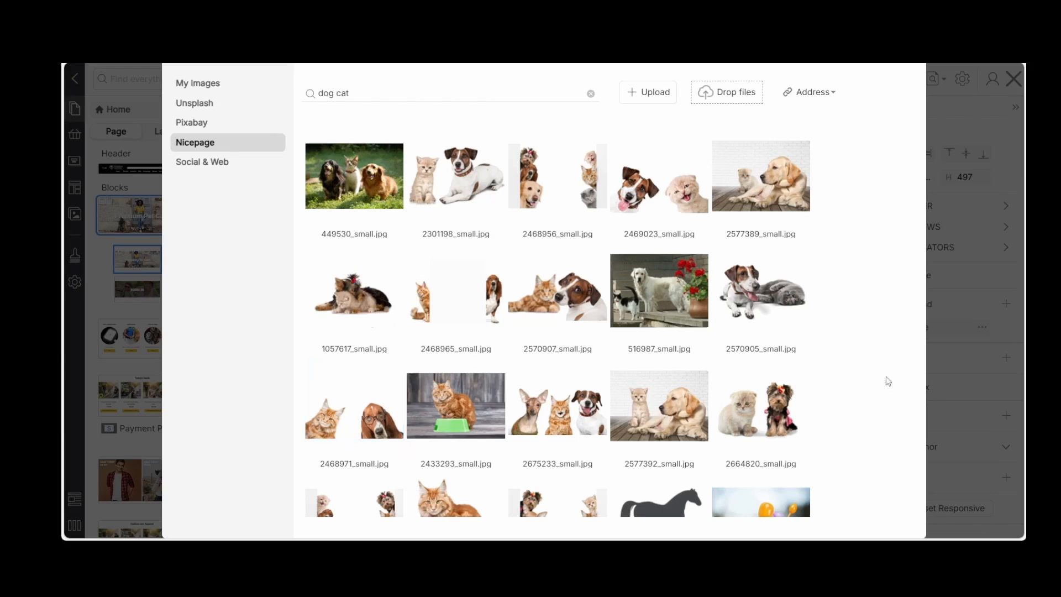
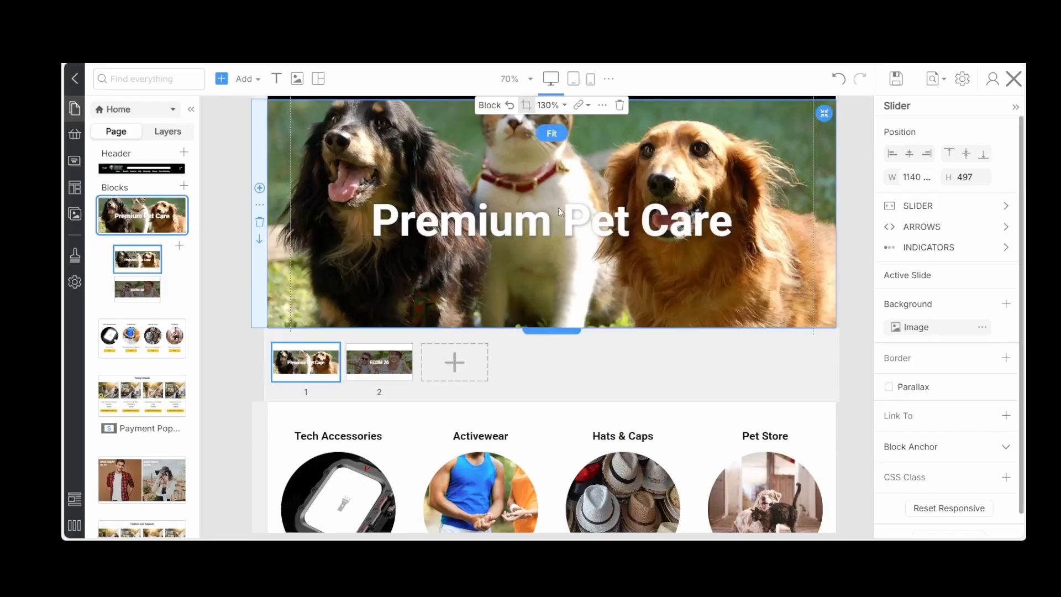
Shift the first slide's background image down so the cat's and dogs' heads show fully, and save the page
click(526, 105)
drag(528, 182, 528, 235)
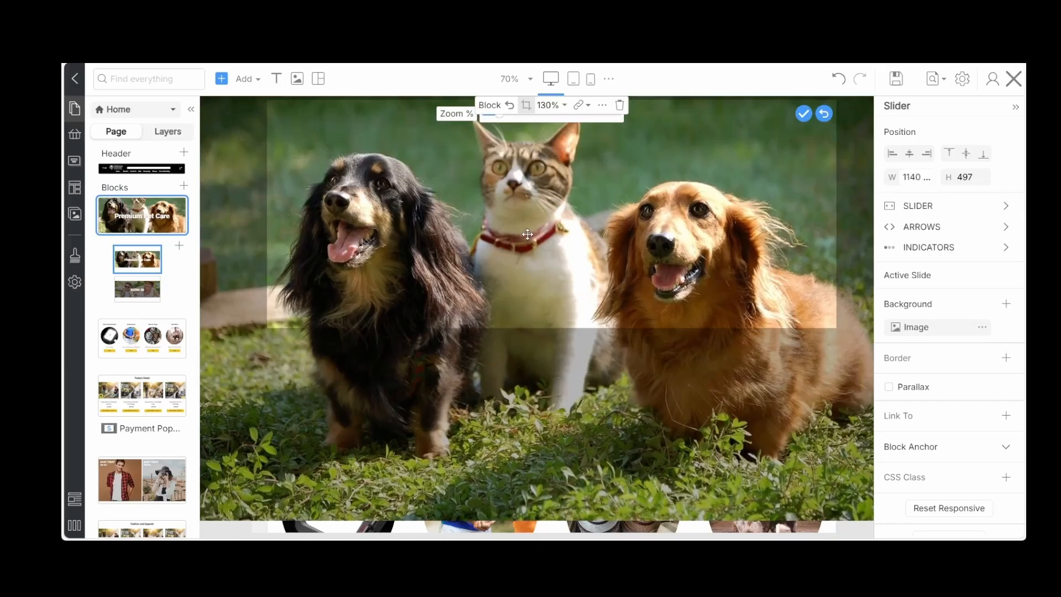
click(803, 114)
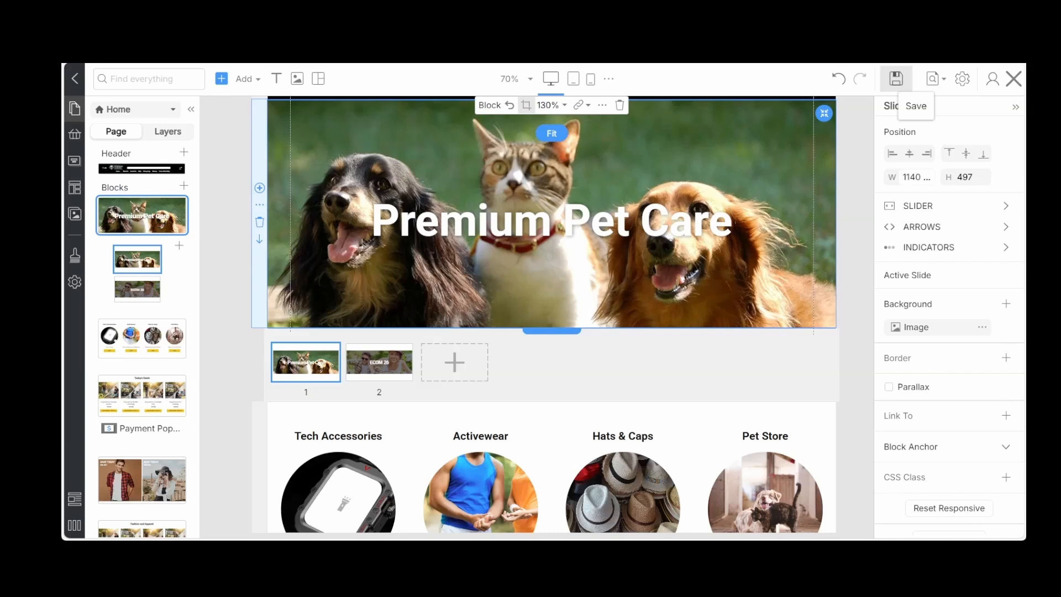
key(ctrl+s)
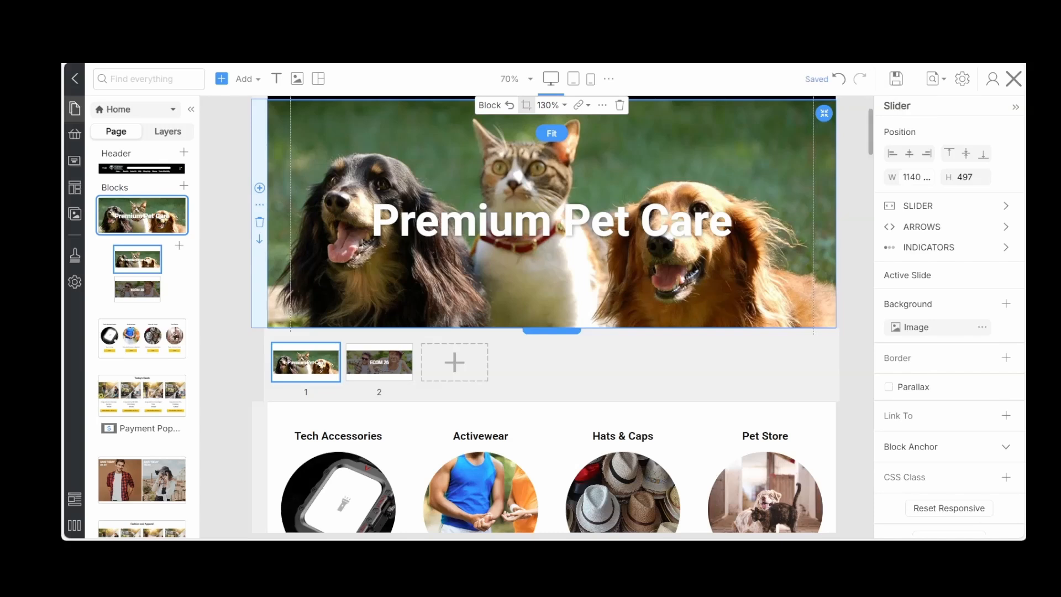
Open the image replacement for the second slide's background and browse the Nicepage "dog cat" pictures
click(374, 372)
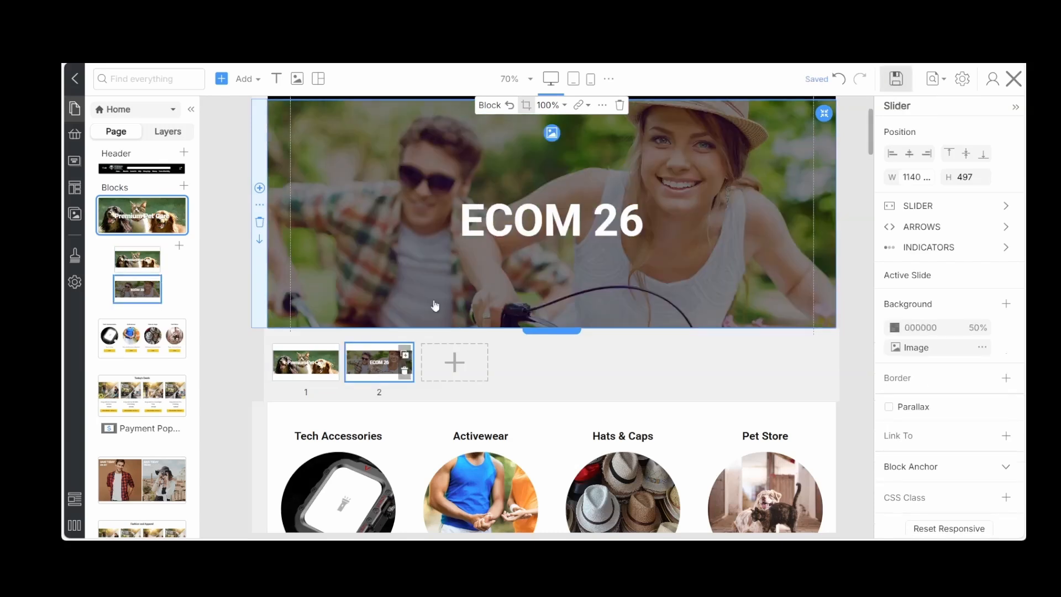
click(547, 133)
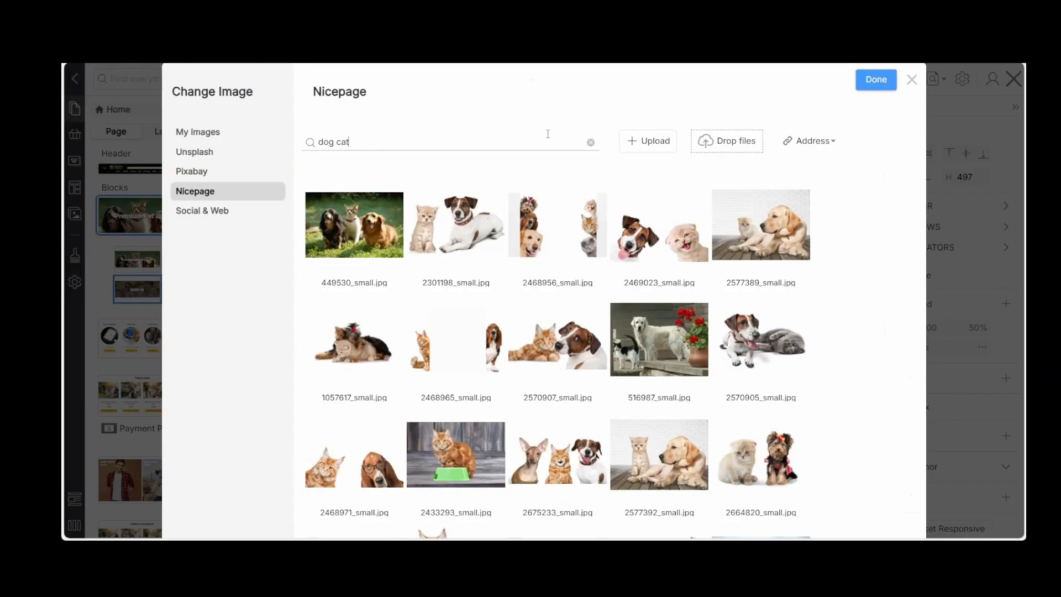
scroll(562, 294, down, 7)
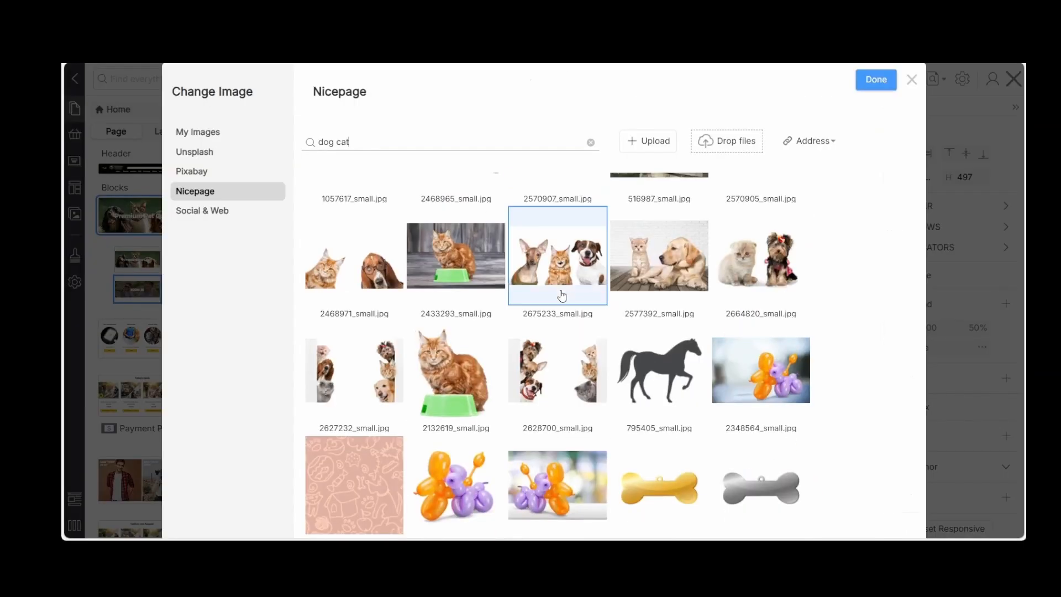
scroll(562, 293, down, 3)
scroll(561, 293, down, 1)
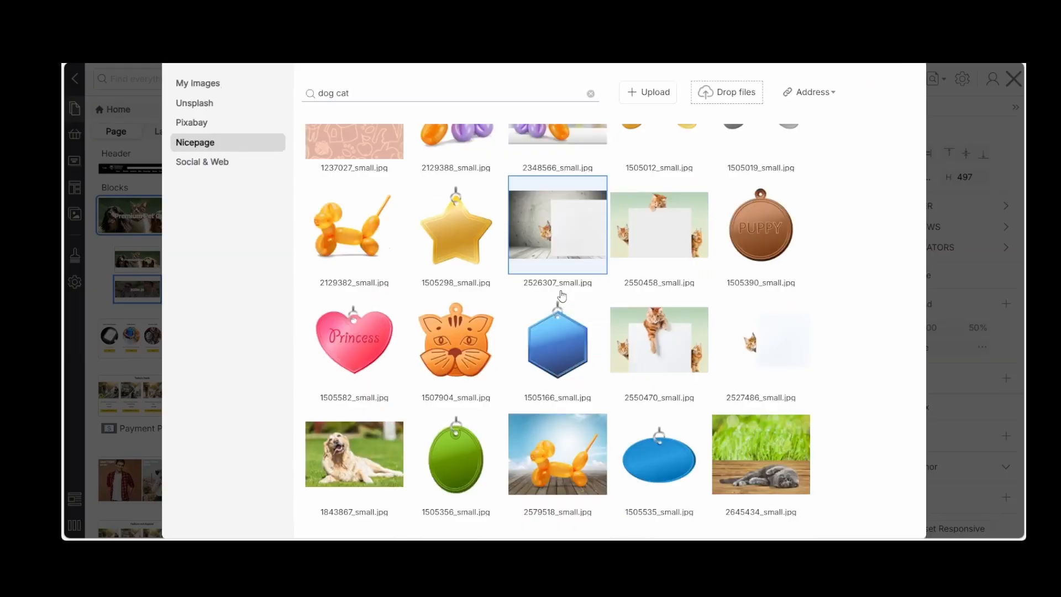
scroll(561, 296, up, 10)
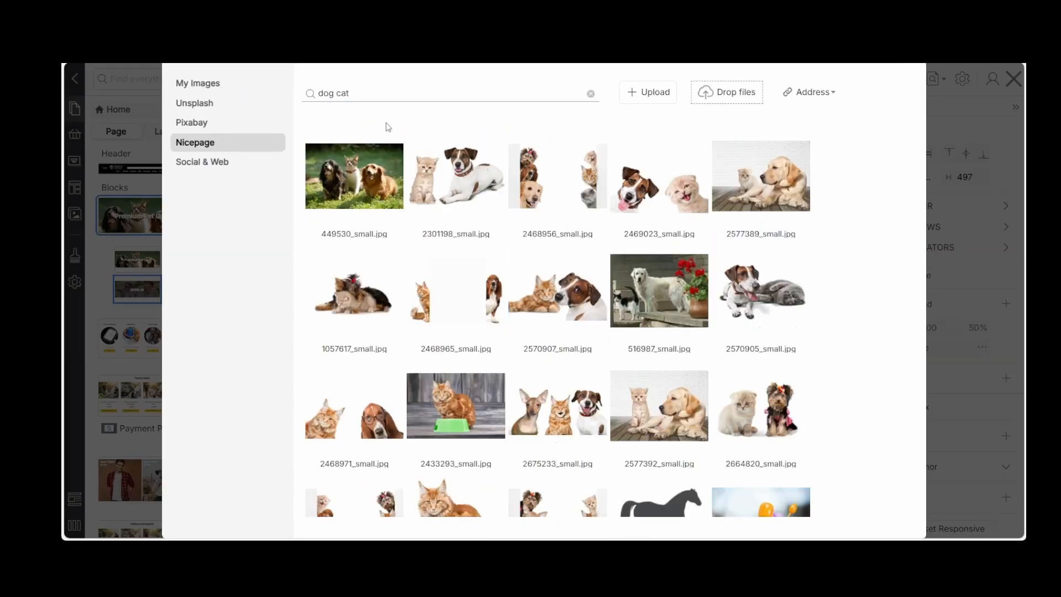
Search the Nicepage images for "pet" and apply 1814149_small.jpg as the second slide's background
drag(357, 88, 314, 95)
text(pet)
key(Return)
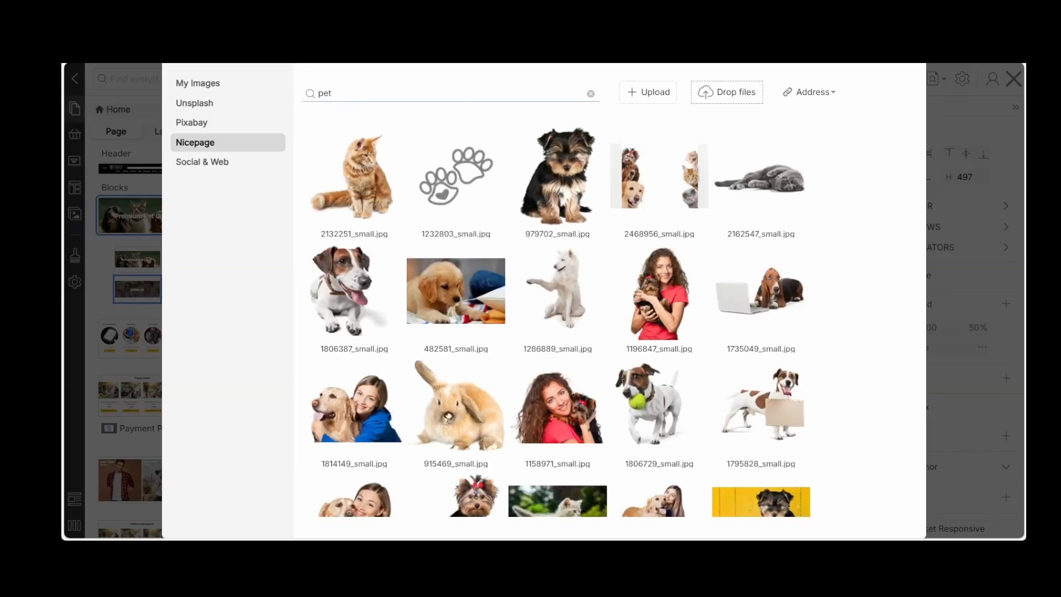
scroll(482, 285, down, 2)
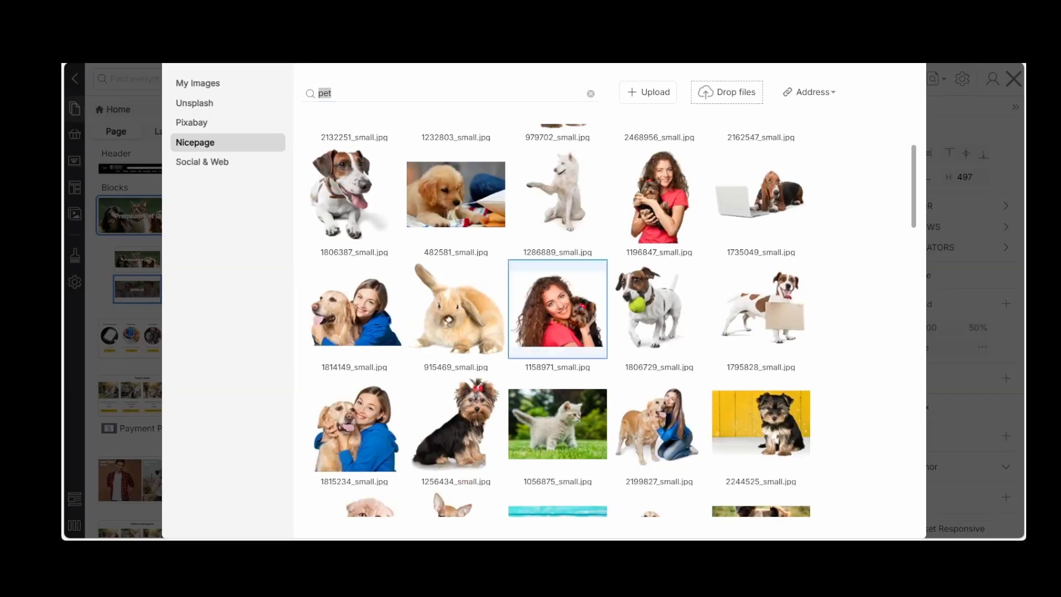
click(481, 285)
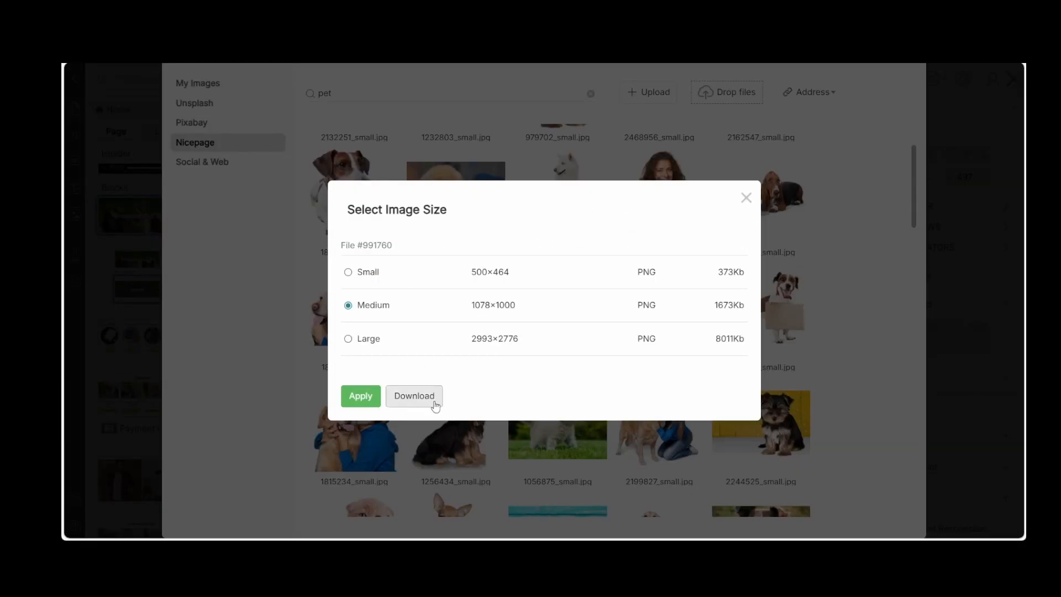
click(746, 197)
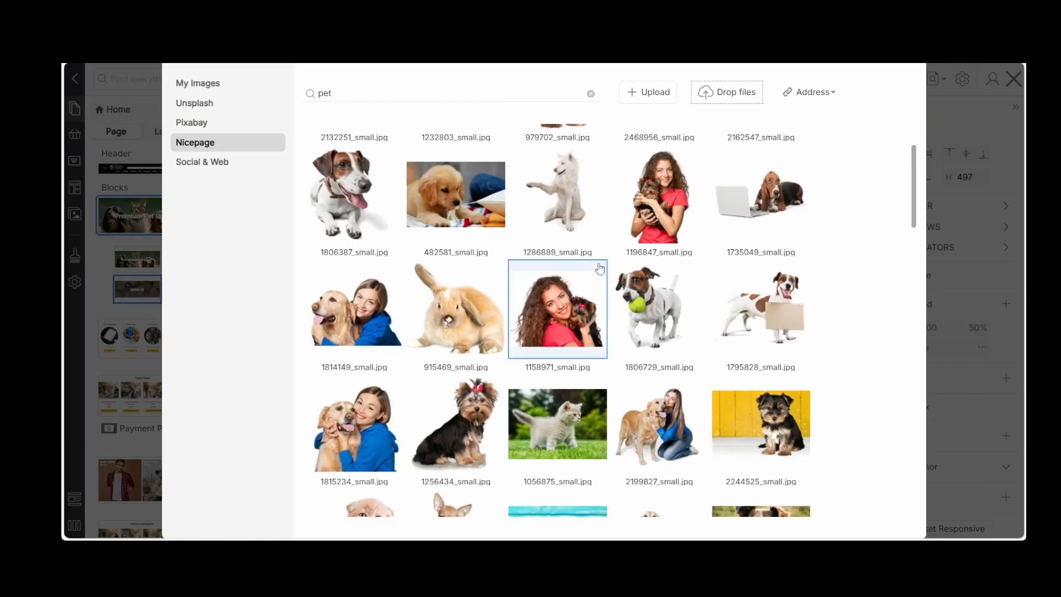
click(360, 324)
click(360, 396)
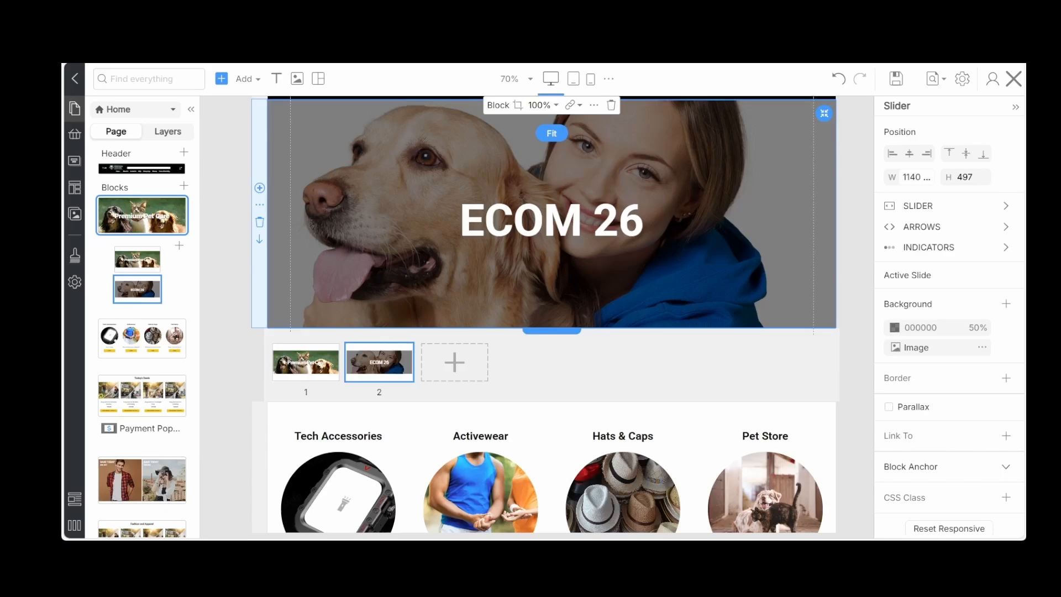
Try removing the black 50% overlay from the second slide's background, and undo the removal
click(310, 230)
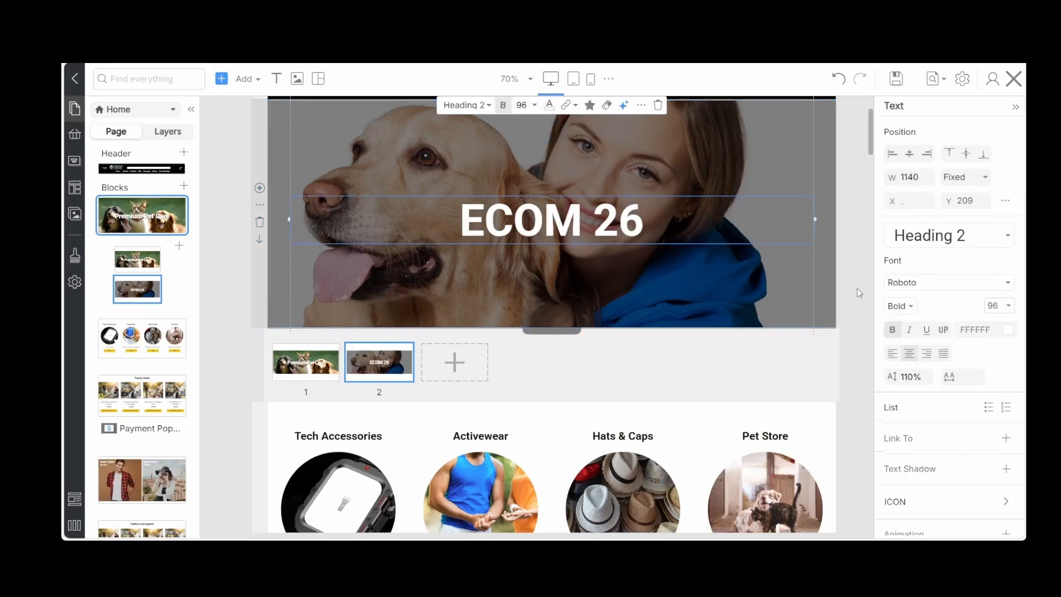
click(820, 295)
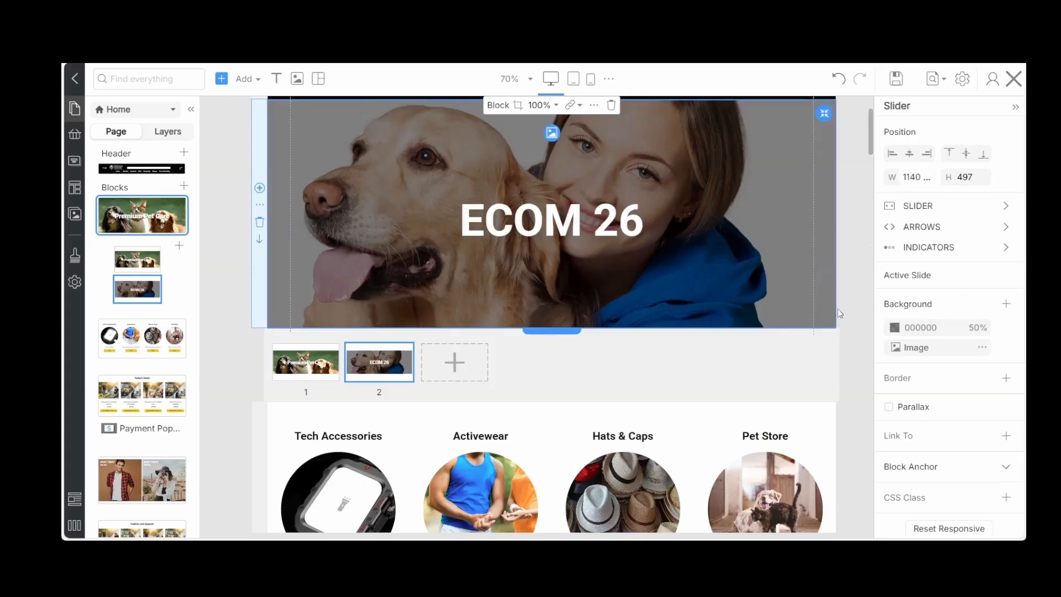
mouse_move(1001, 332)
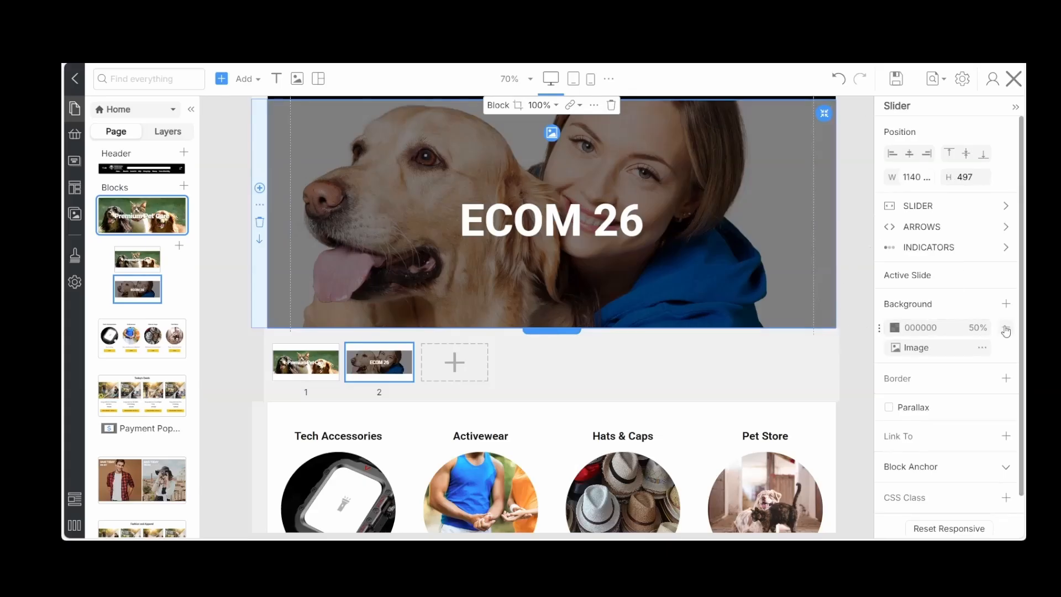
click(1005, 331)
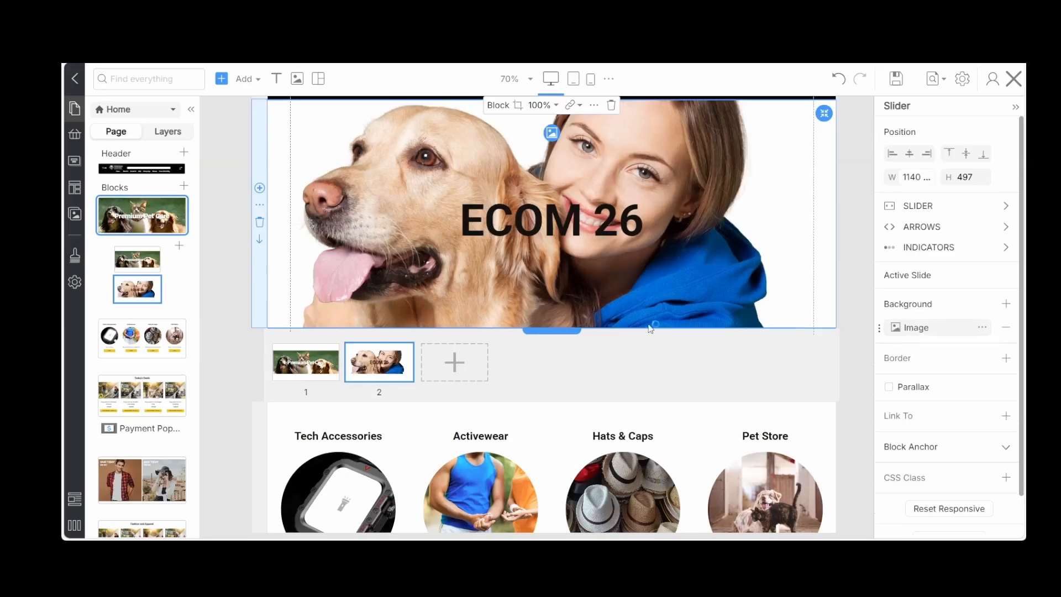
scroll(762, 235, up, 1)
scroll(761, 235, down, 1)
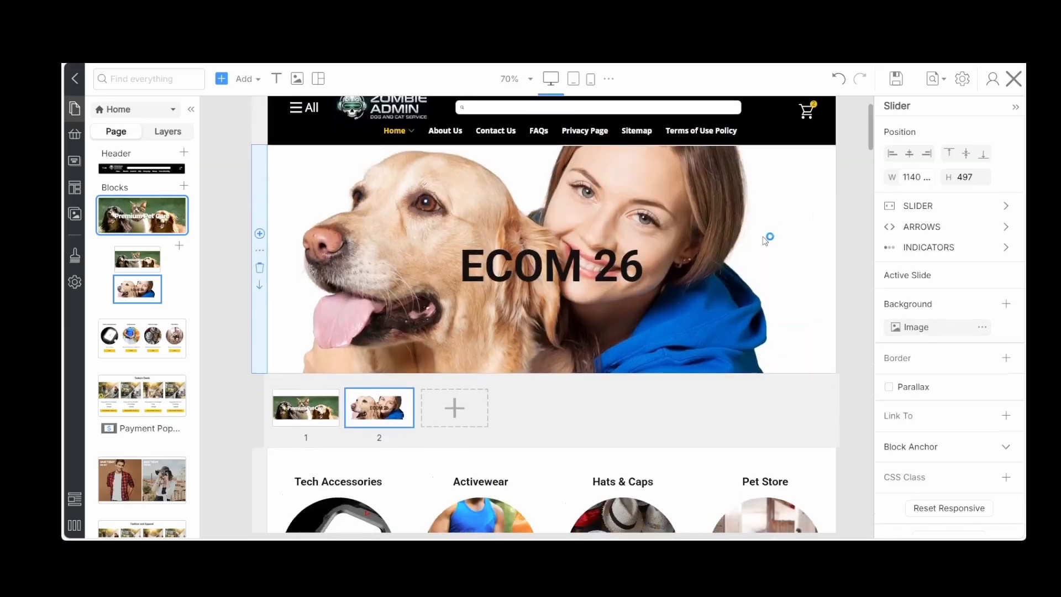
click(836, 79)
click(835, 79)
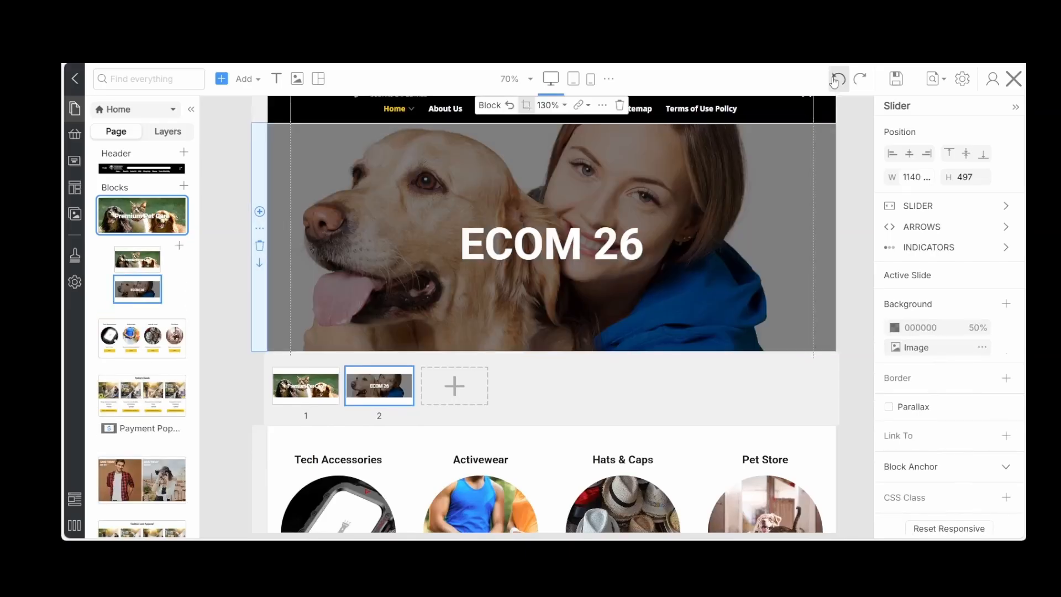
Replace the second slide's image with 2265460_small.jpg in Medium size from a "dog" search, and remove the black 50% overlay
mouse_move(481, 186)
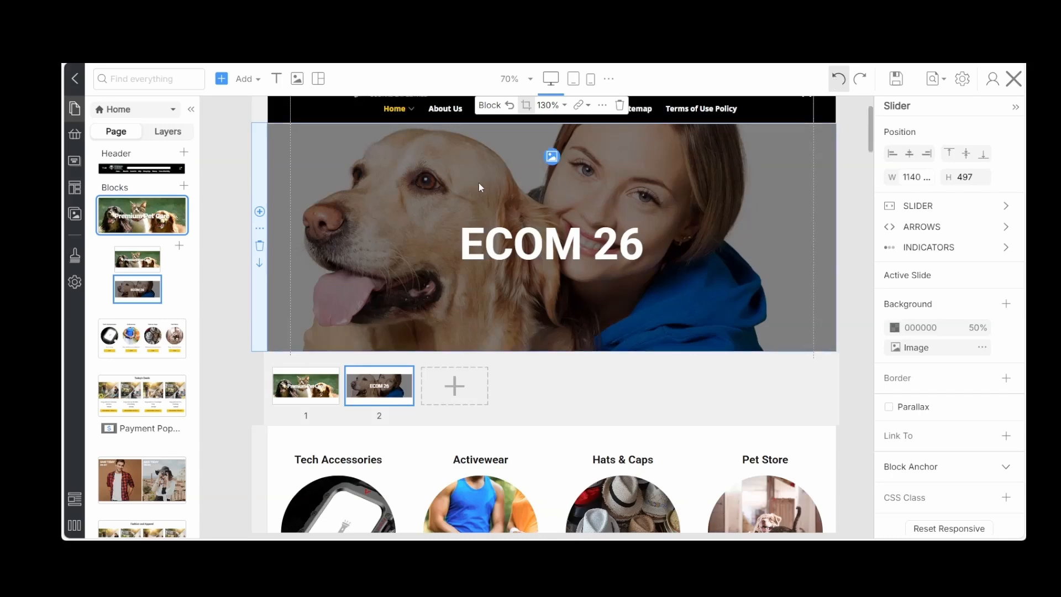
click(551, 158)
scroll(450, 367, down, 5)
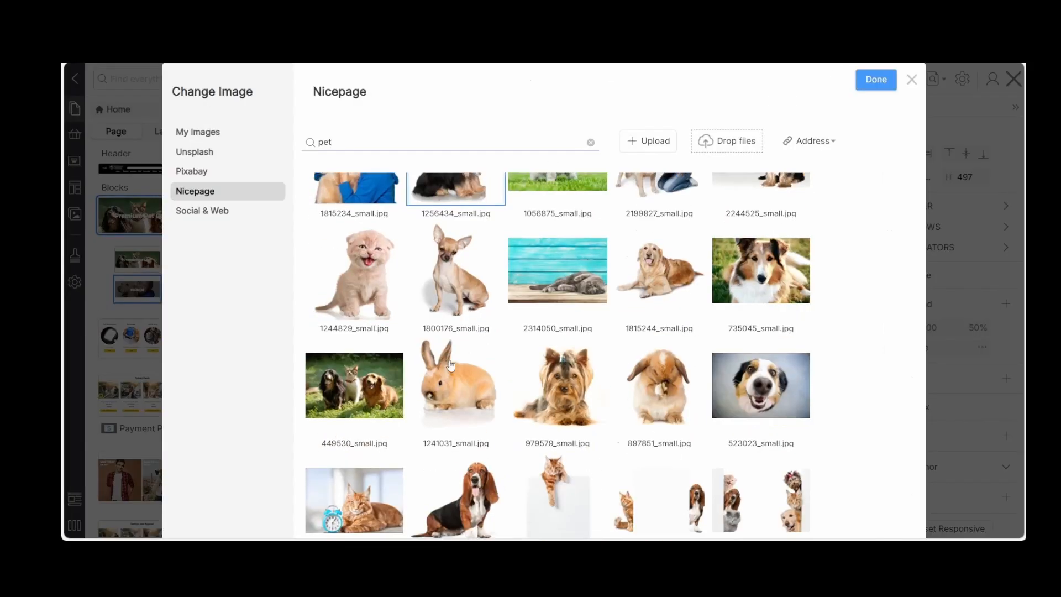
scroll(451, 365, down, 5)
scroll(450, 365, up, 2)
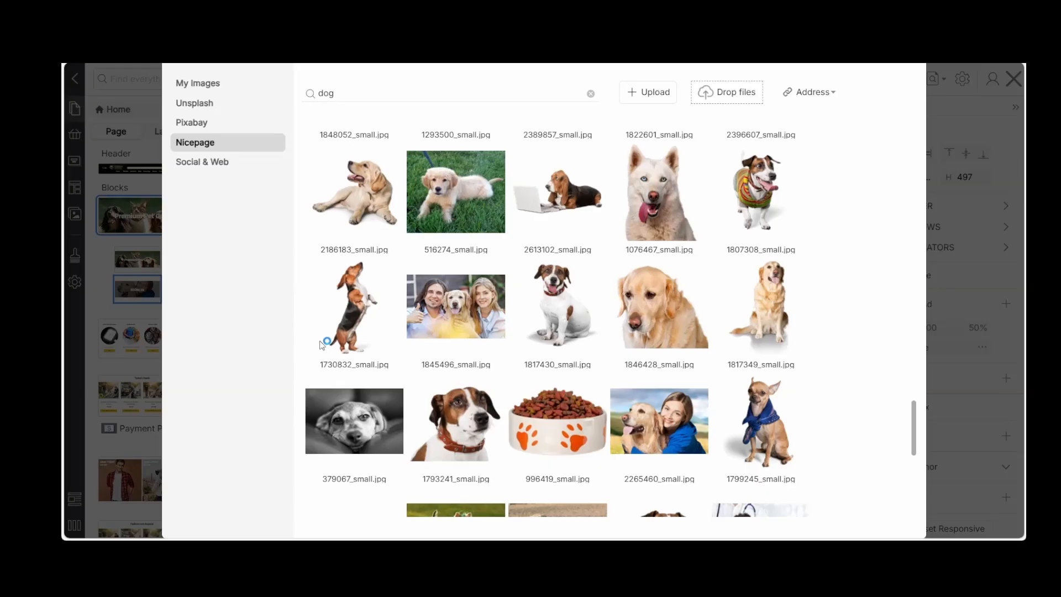
click(669, 425)
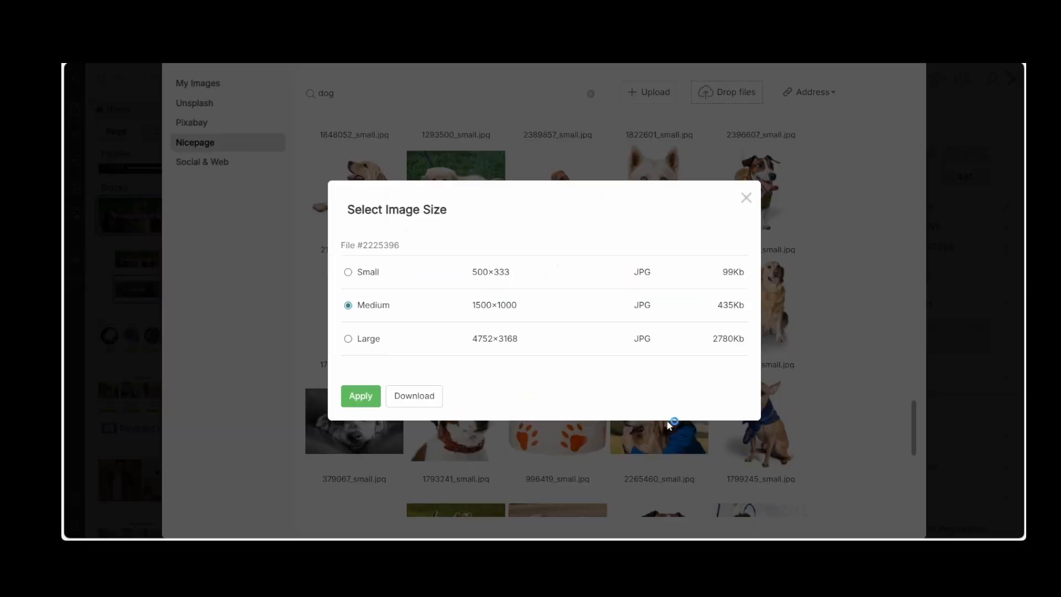
click(351, 400)
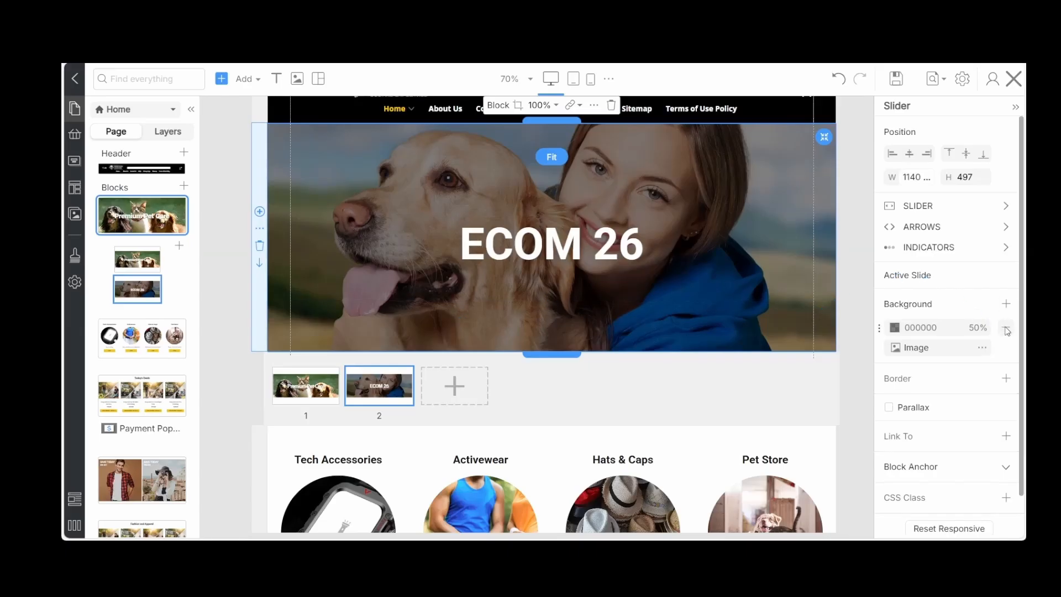
click(1007, 332)
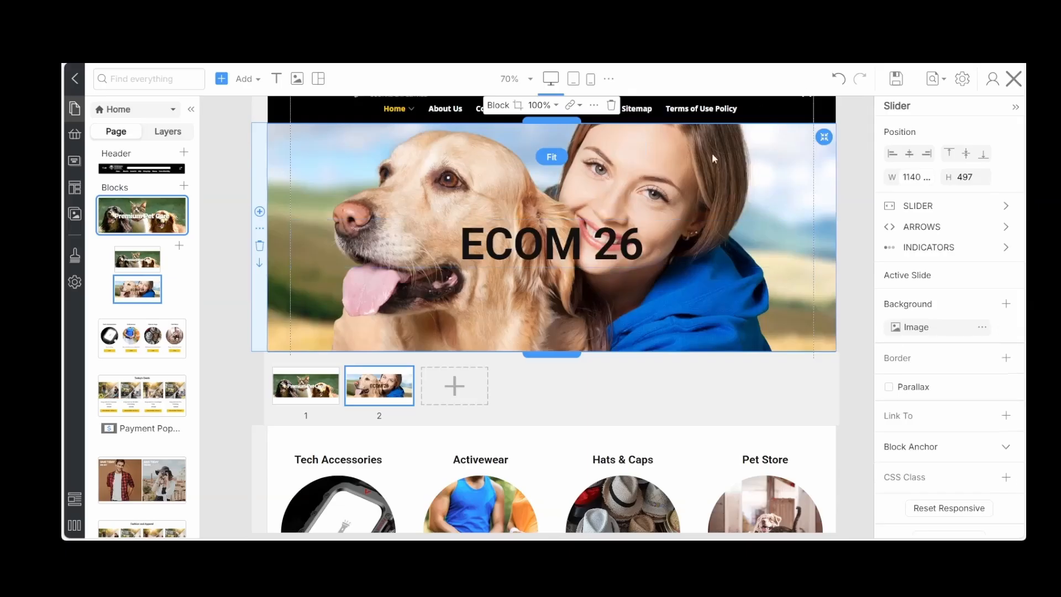
Set the second slide's "ECOM 26" heading colour to white (FFFFFF) and save the page
double_click(535, 250)
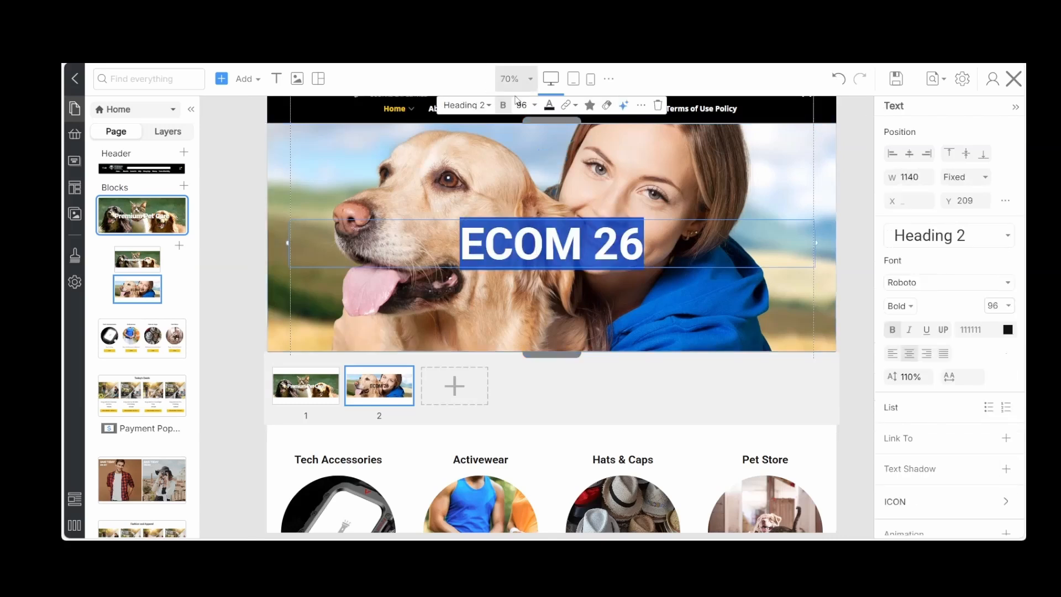
click(549, 105)
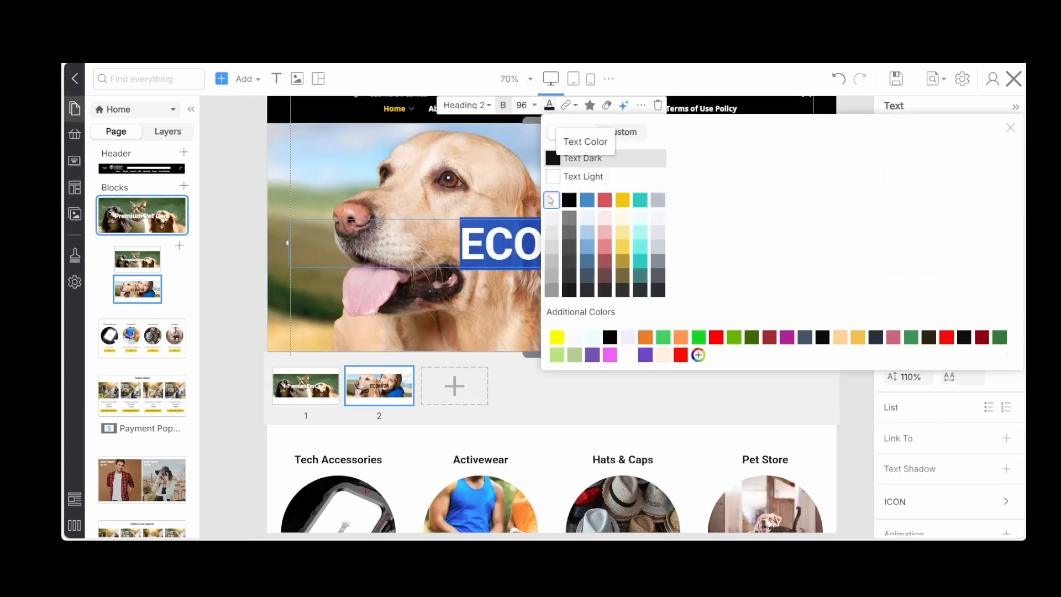
click(389, 329)
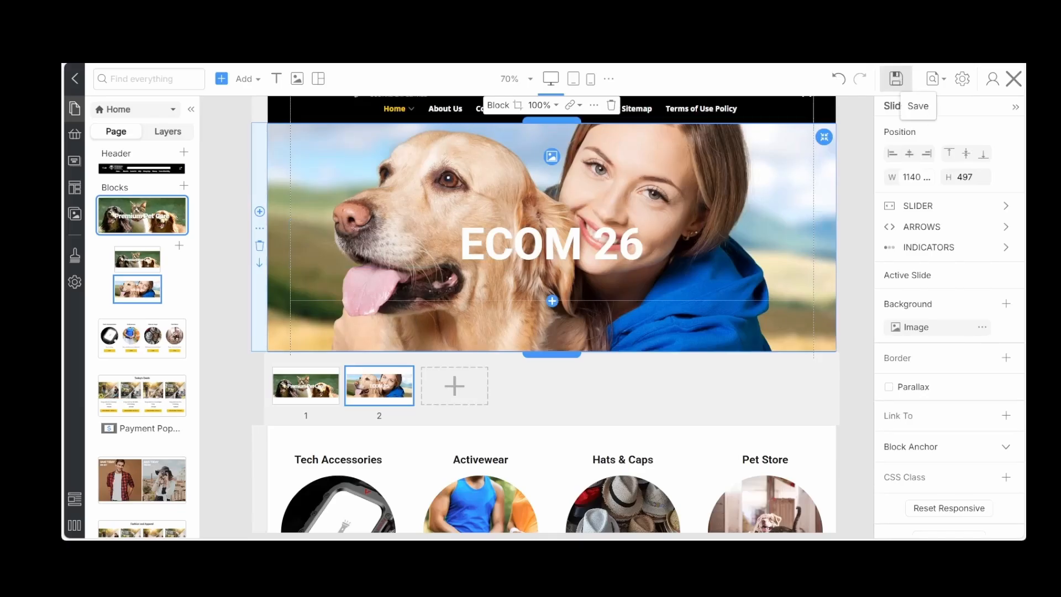
click(895, 79)
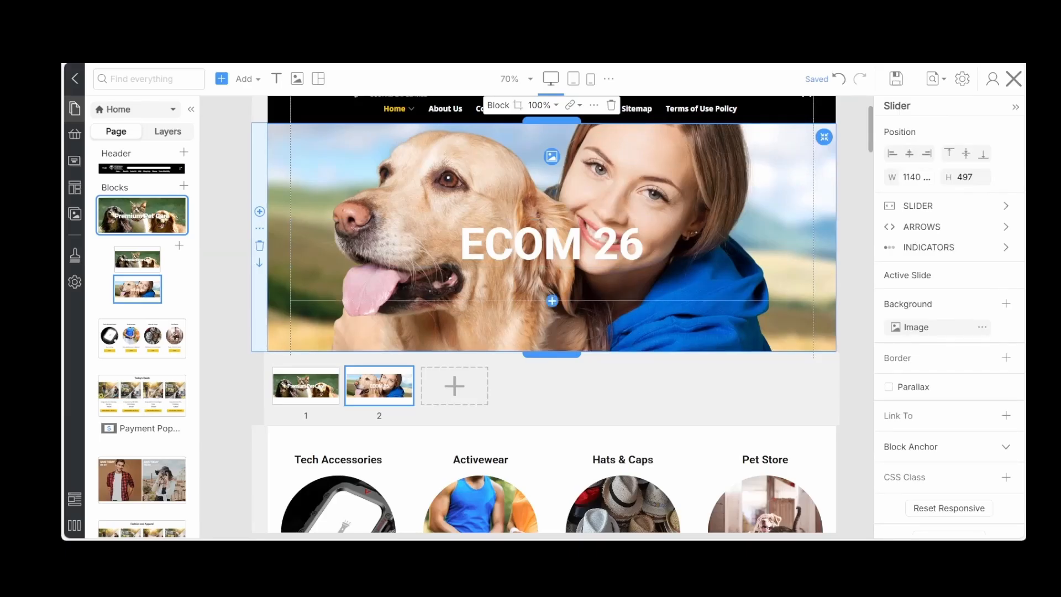
Replace the second slide's heading text with "Premium Pet Care"
double_click(572, 237)
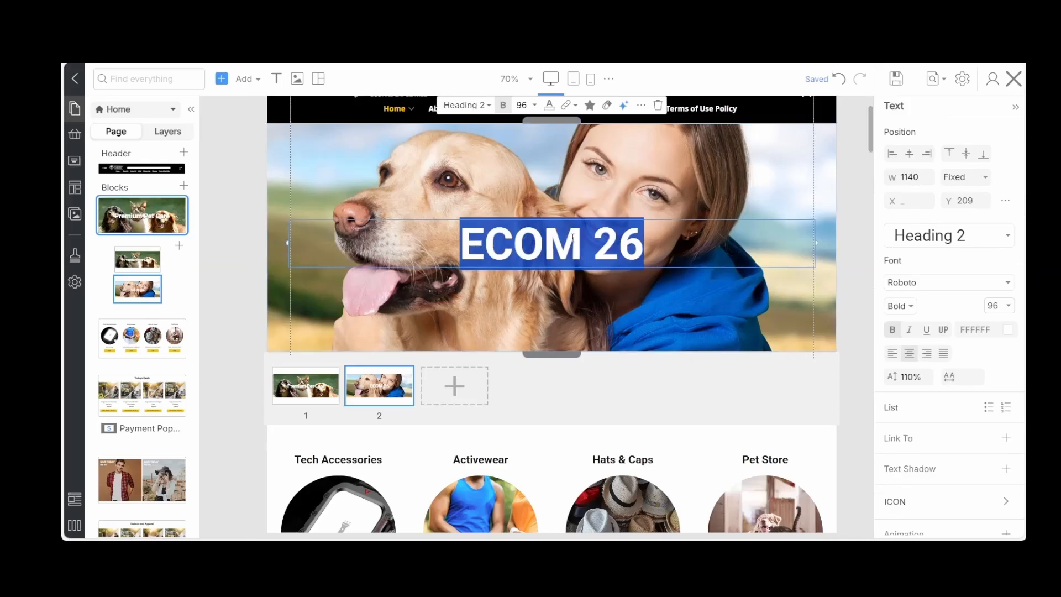
text(Premium Pet Care)
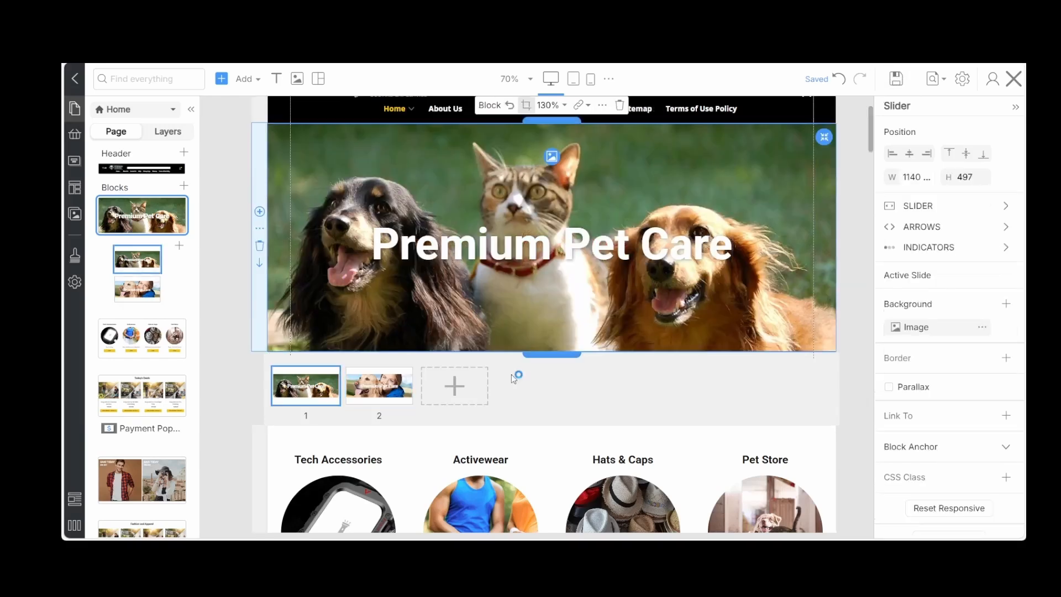
click(392, 381)
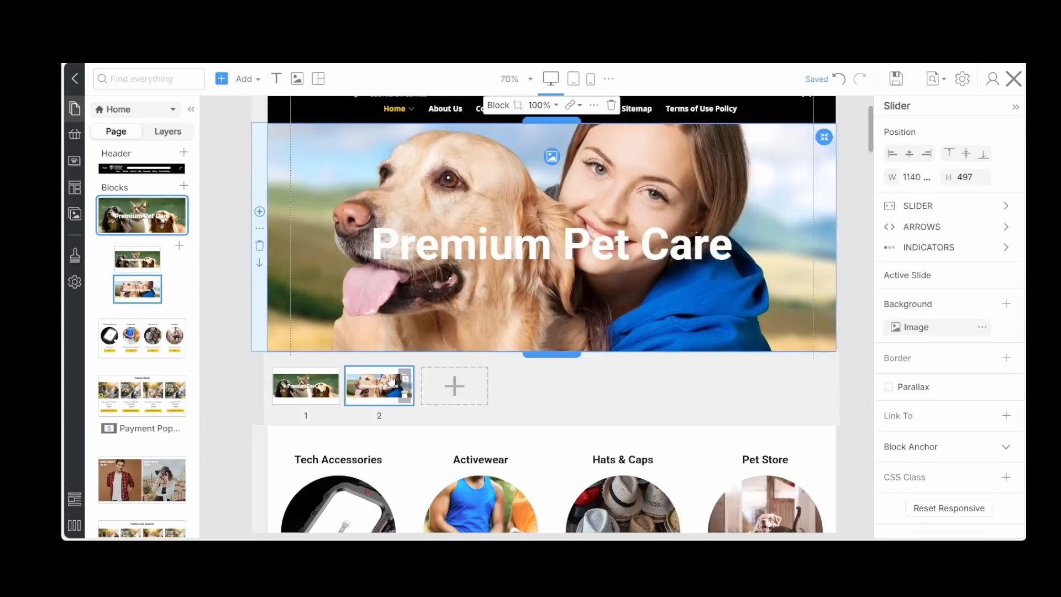
Move the slide with the woman and dog to first place in the slider and view the other slide
click(310, 384)
click(368, 395)
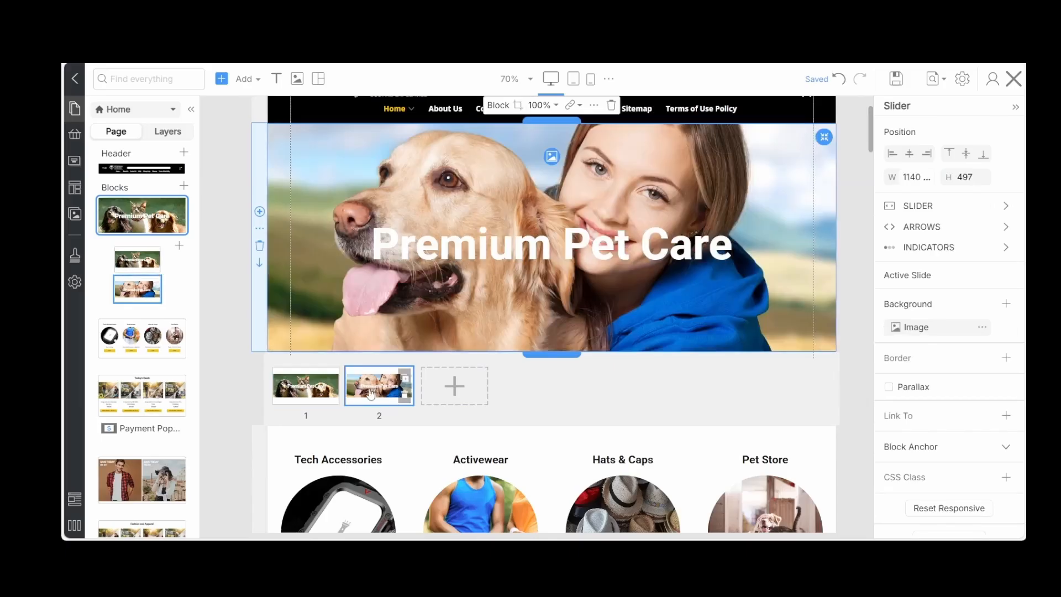
drag(368, 396, 283, 393)
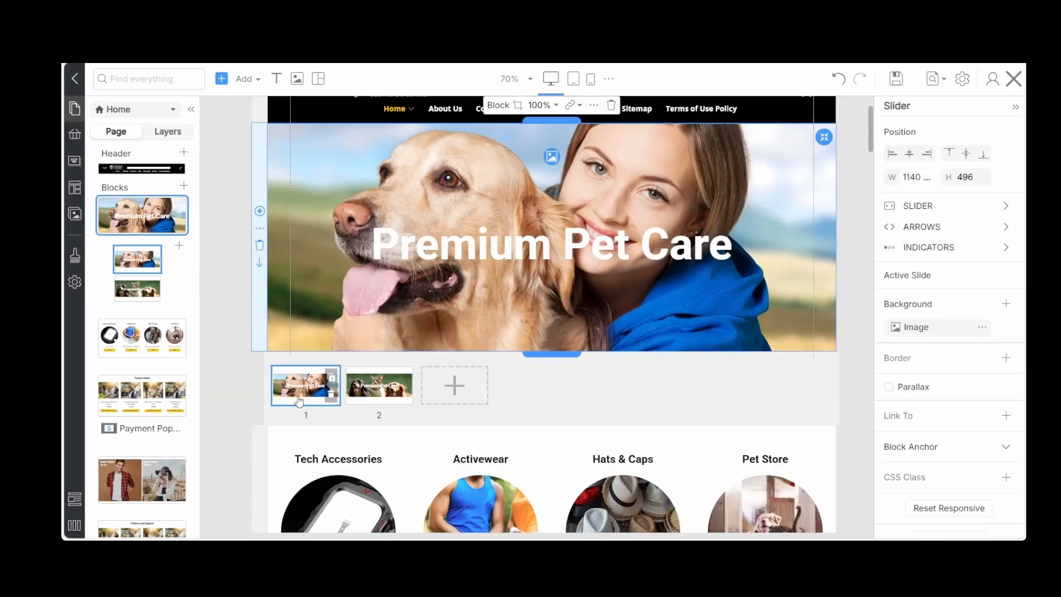
click(370, 392)
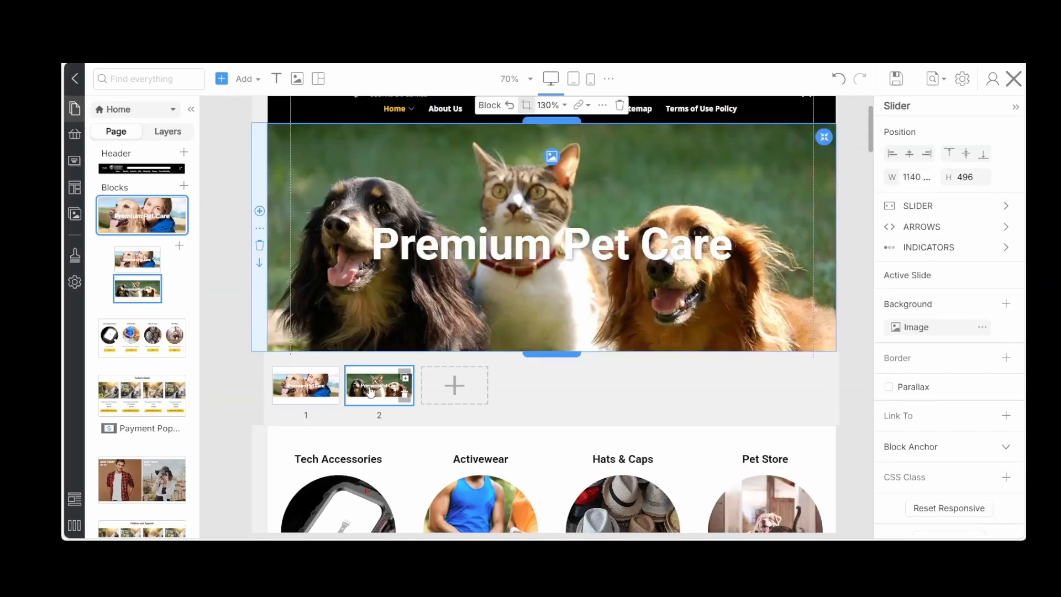
Compare both slider slides and undo the last change to the slide order
click(311, 398)
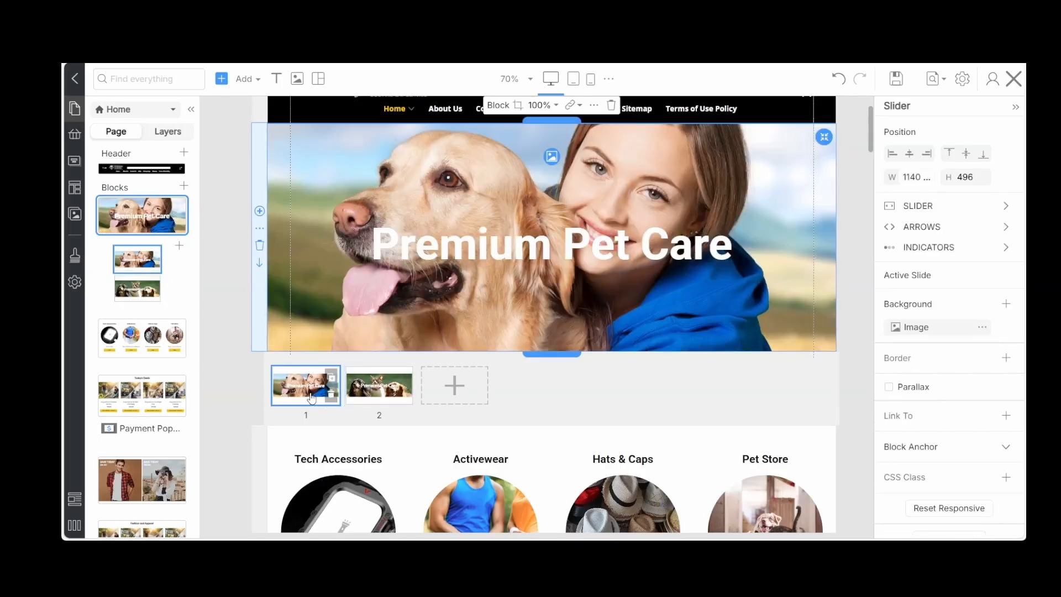
click(365, 393)
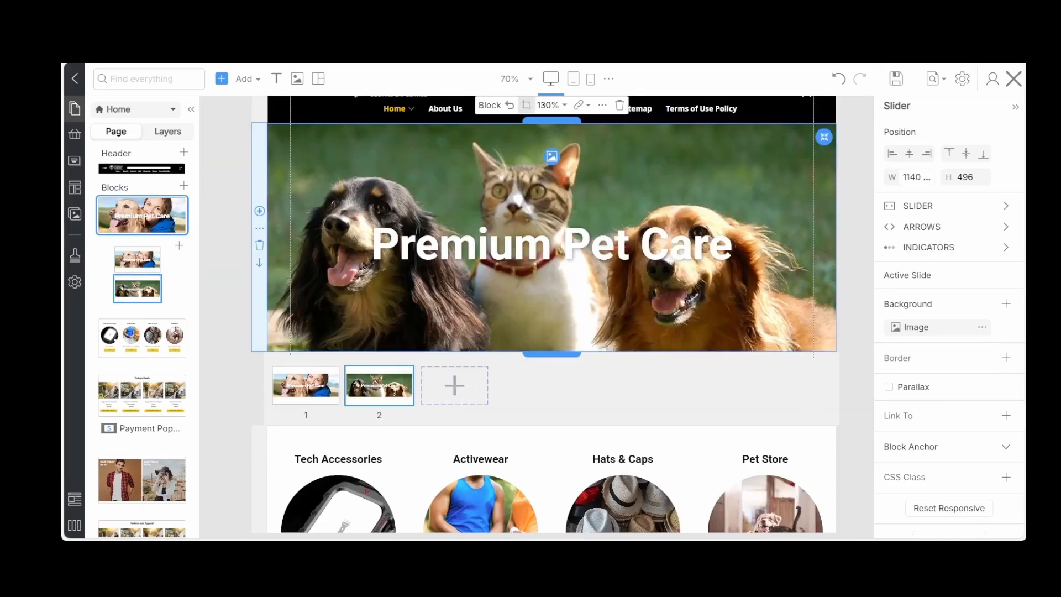
key(ctrl+z)
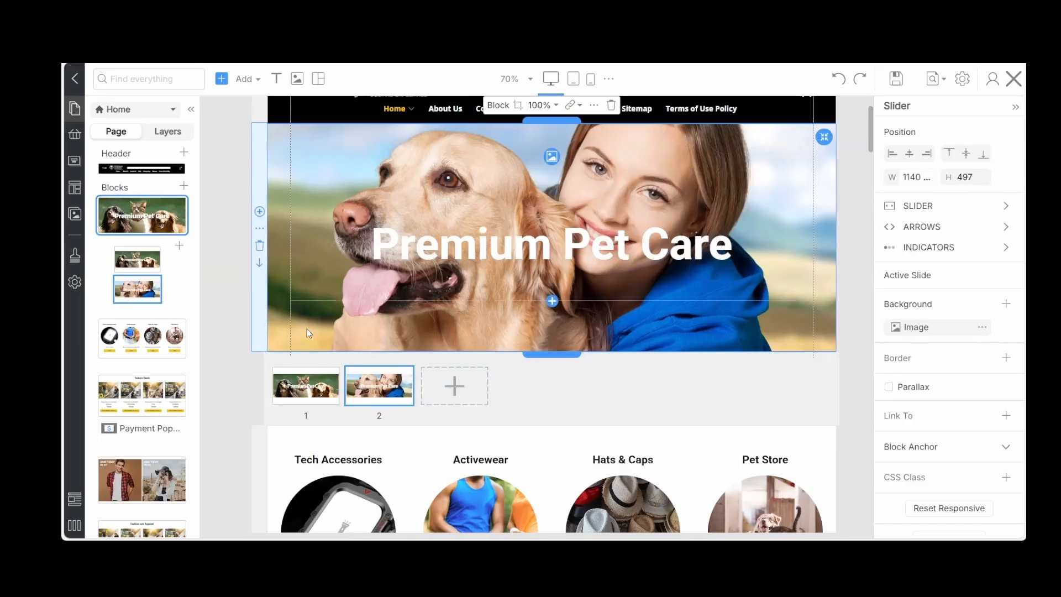
Replace the first slide's image with the photo of the woman and golden dog from My Images
click(290, 396)
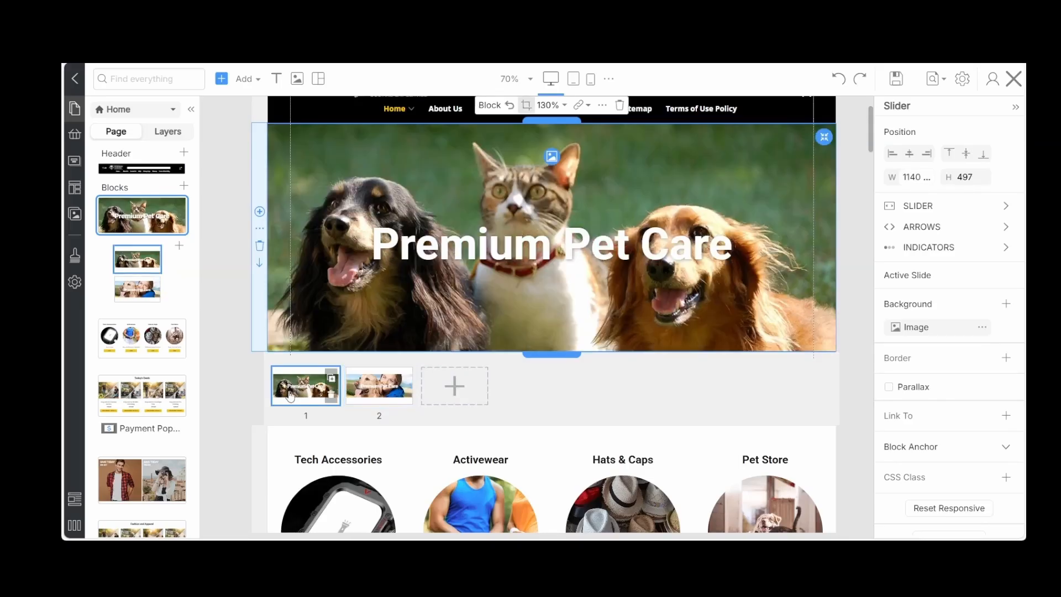
click(552, 157)
click(444, 305)
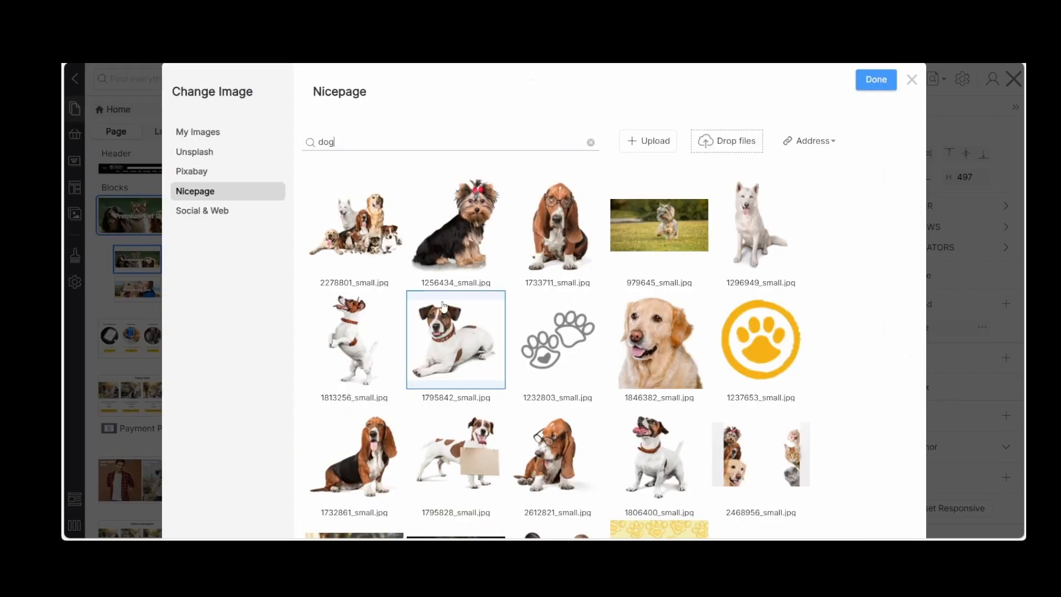
click(205, 132)
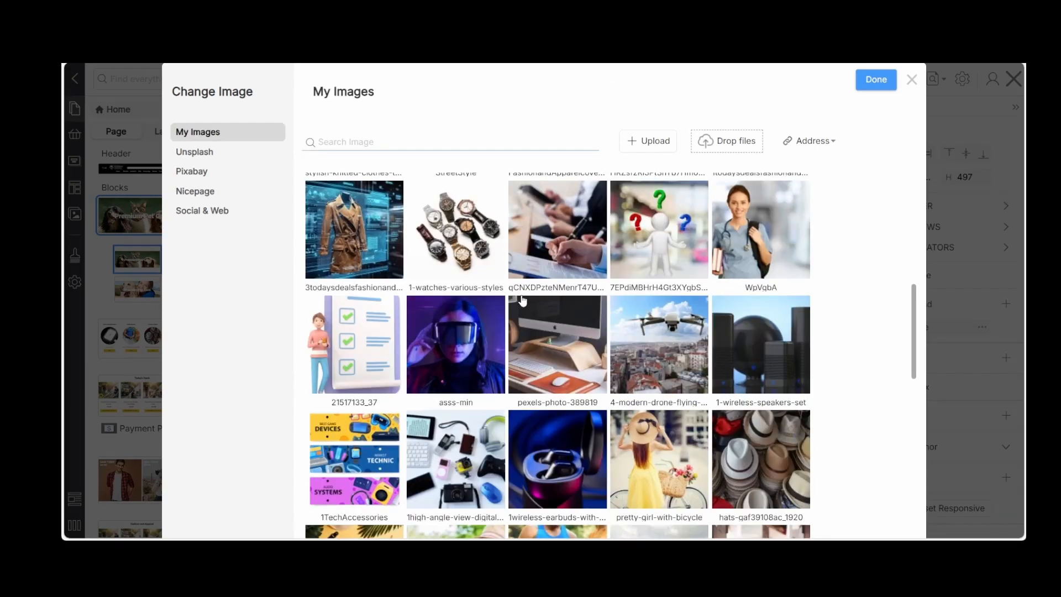
scroll(522, 300, down, 10)
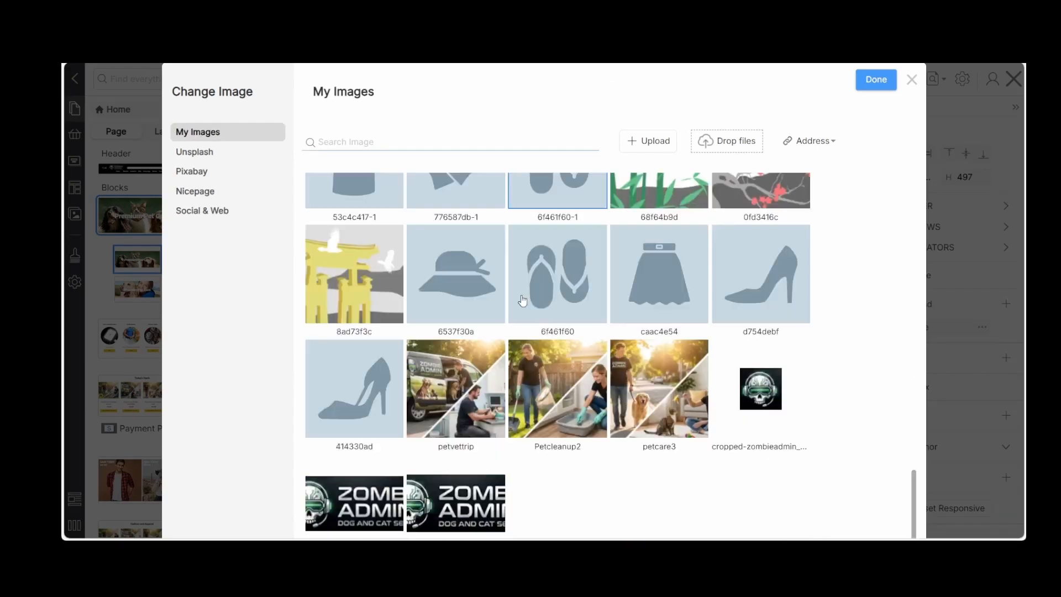
scroll(743, 332, up, 5)
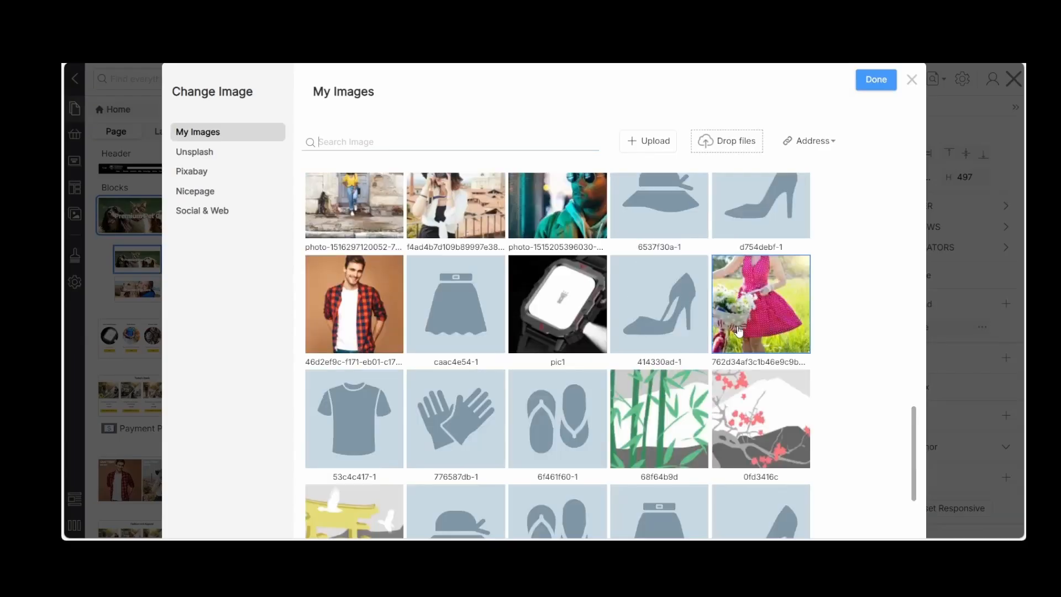
scroll(739, 330, up, 3)
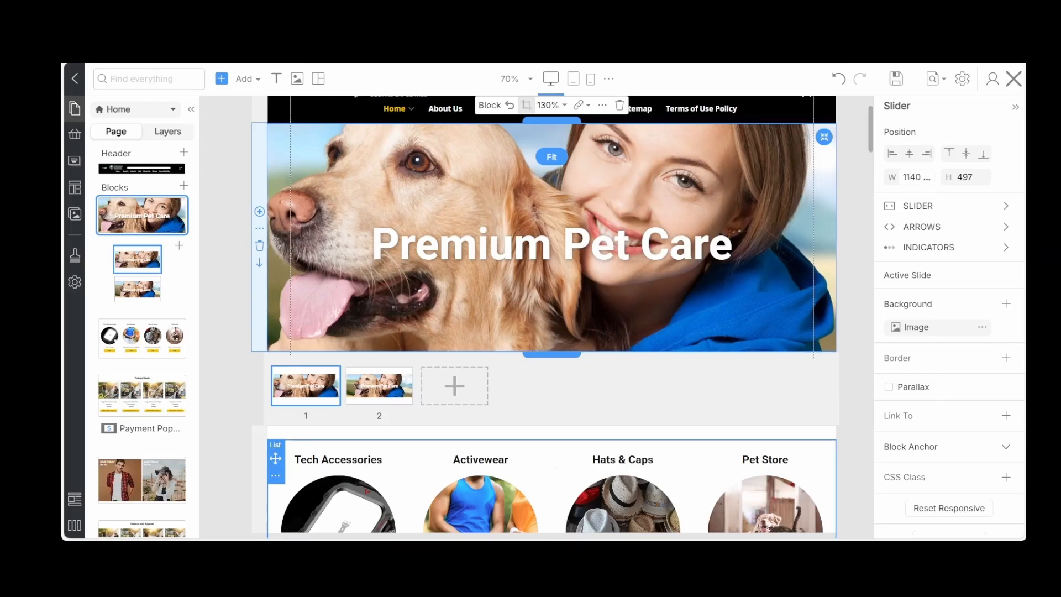
Replace the second slide's image with the photo of two dogs and a cat, and check both slides
click(363, 396)
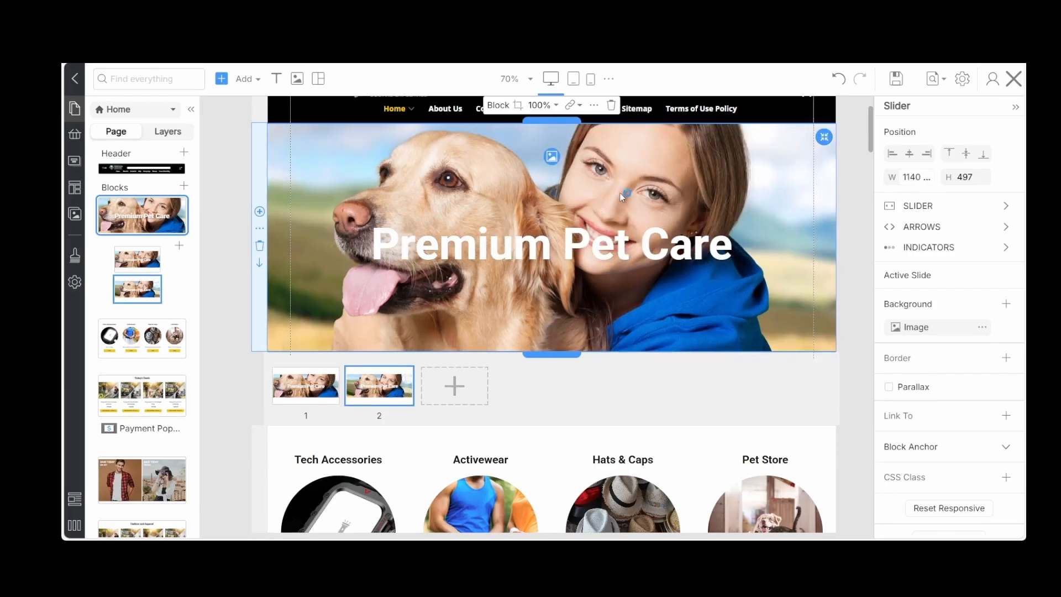
click(551, 155)
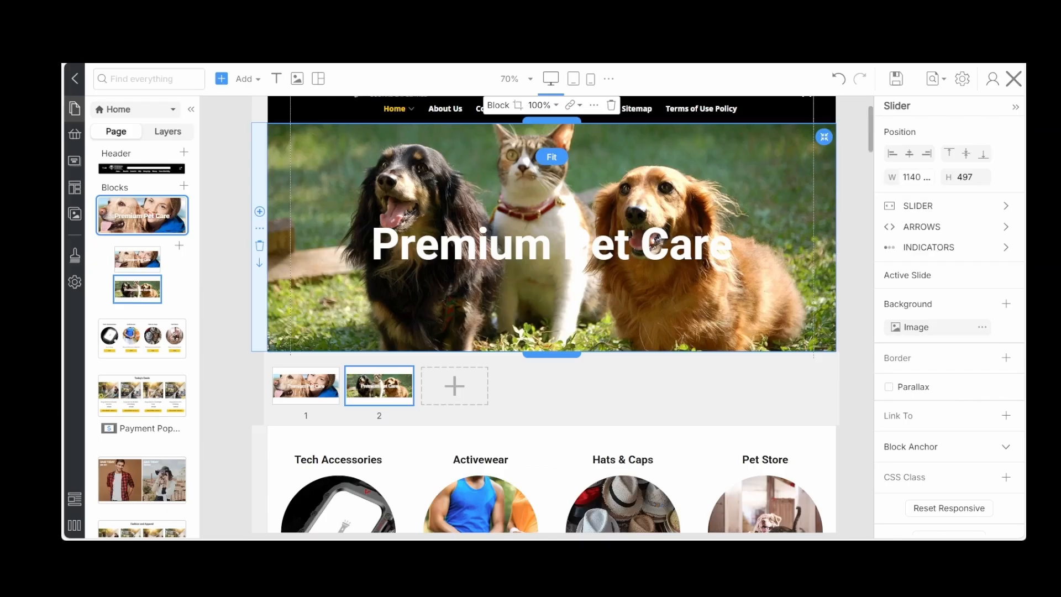
click(314, 400)
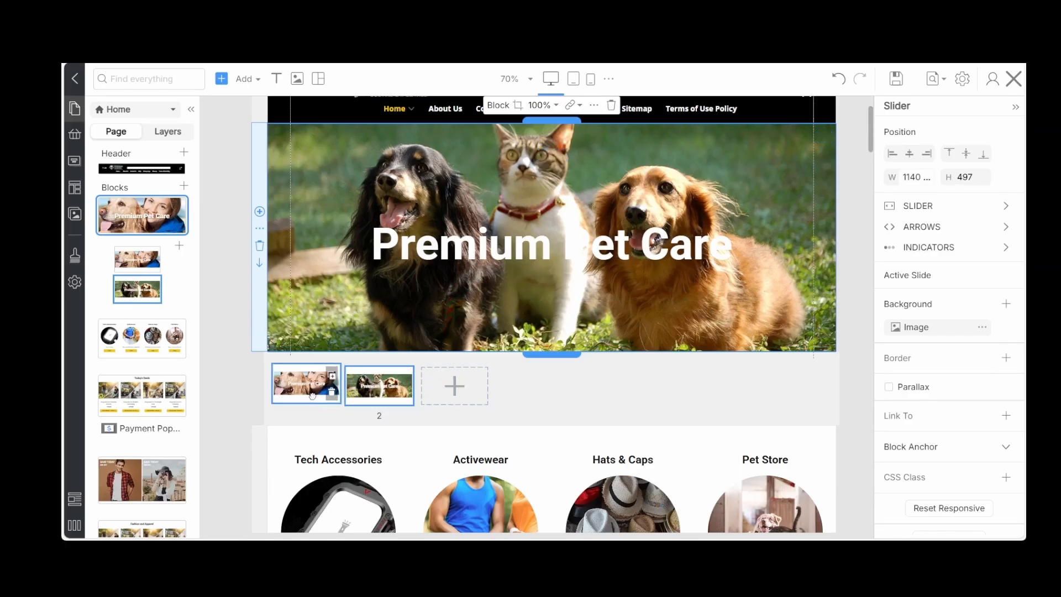
click(363, 397)
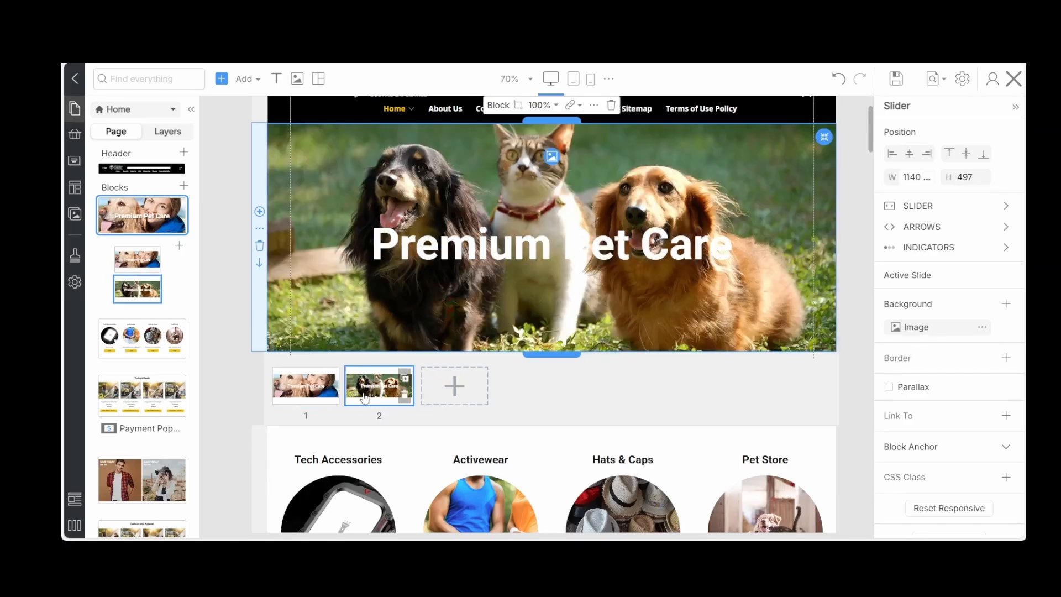
click(313, 399)
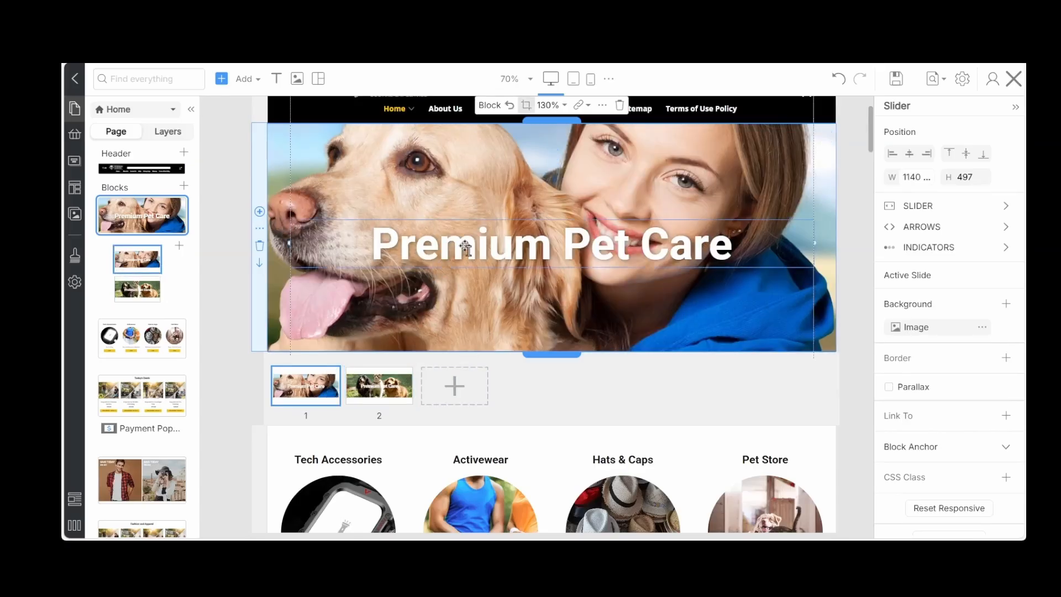
click(466, 248)
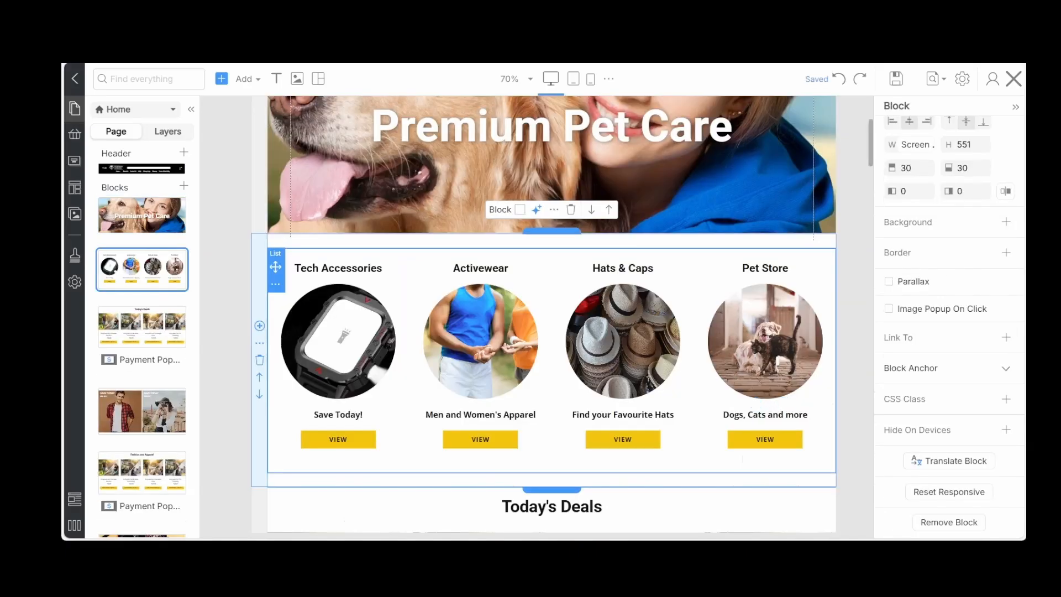
Examine the link type options of the VIEW button under Tech Accessories
click(277, 398)
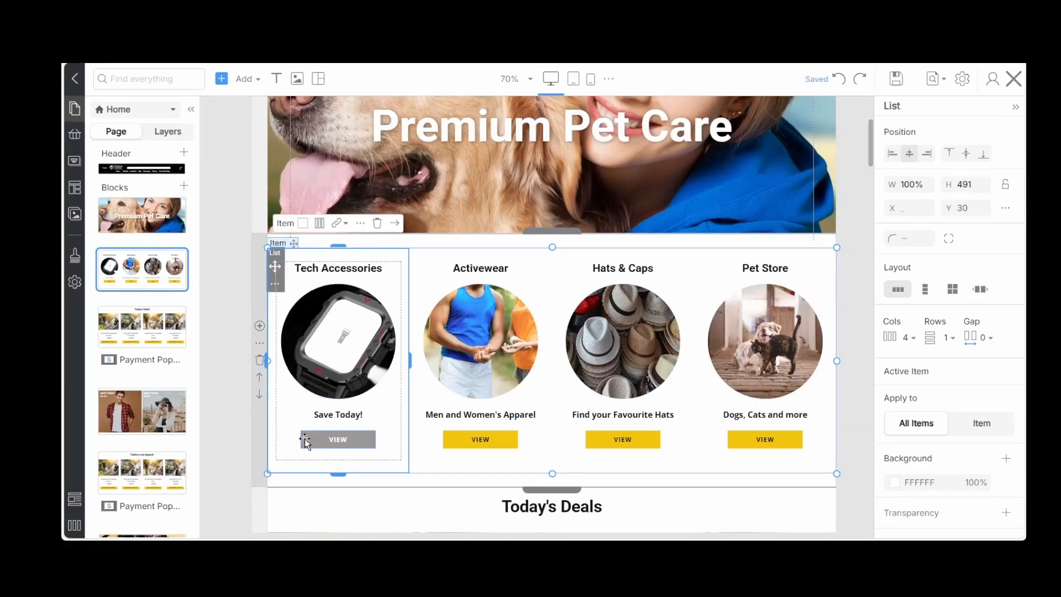
click(305, 439)
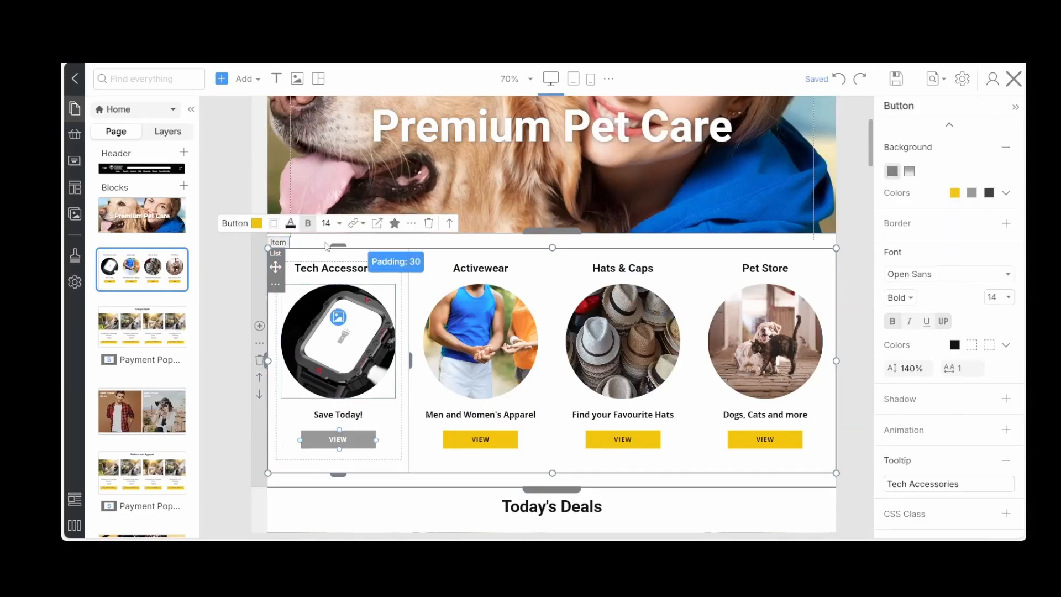
click(356, 225)
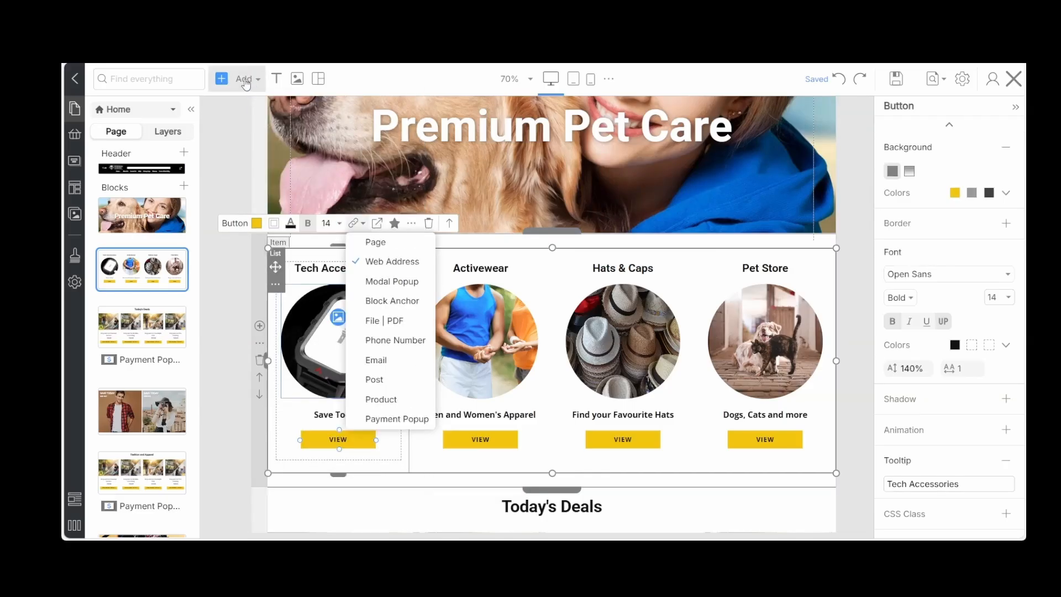
Look through the elements that can be added to the page, including the Products elements
click(245, 80)
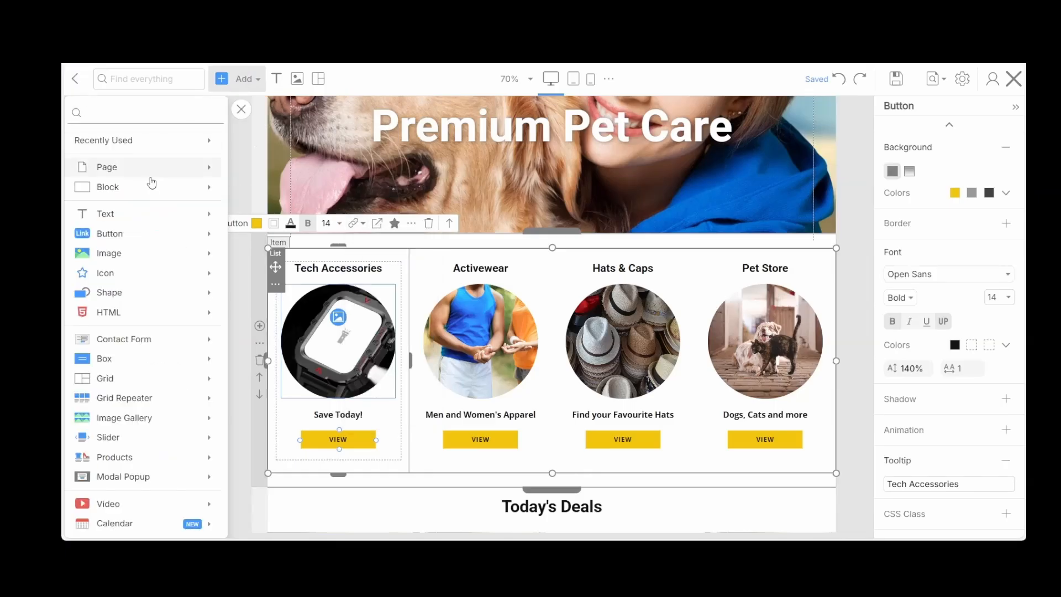
scroll(126, 300, down, 1)
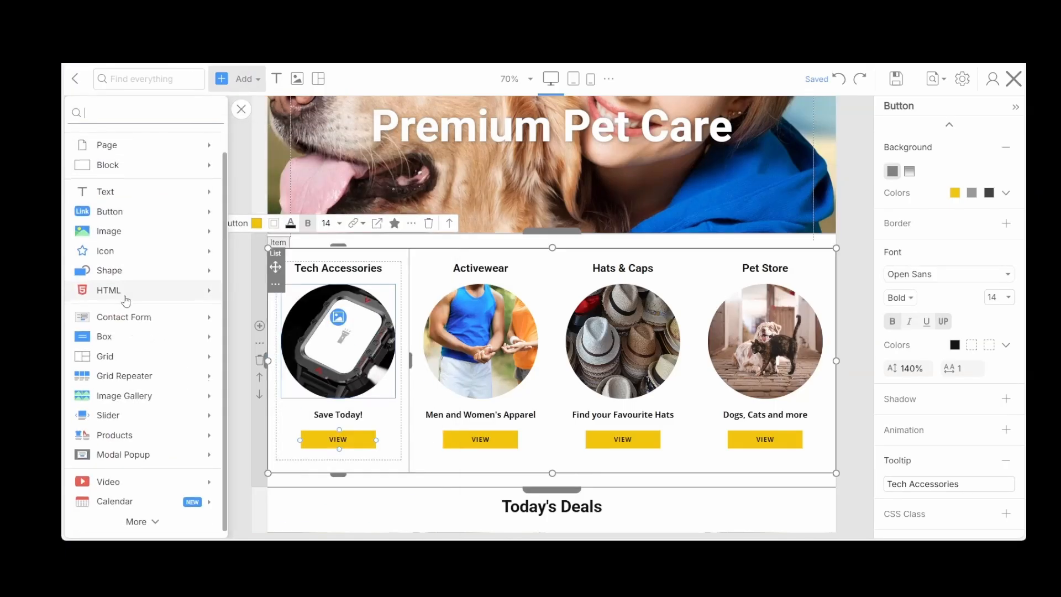
mouse_move(118, 371)
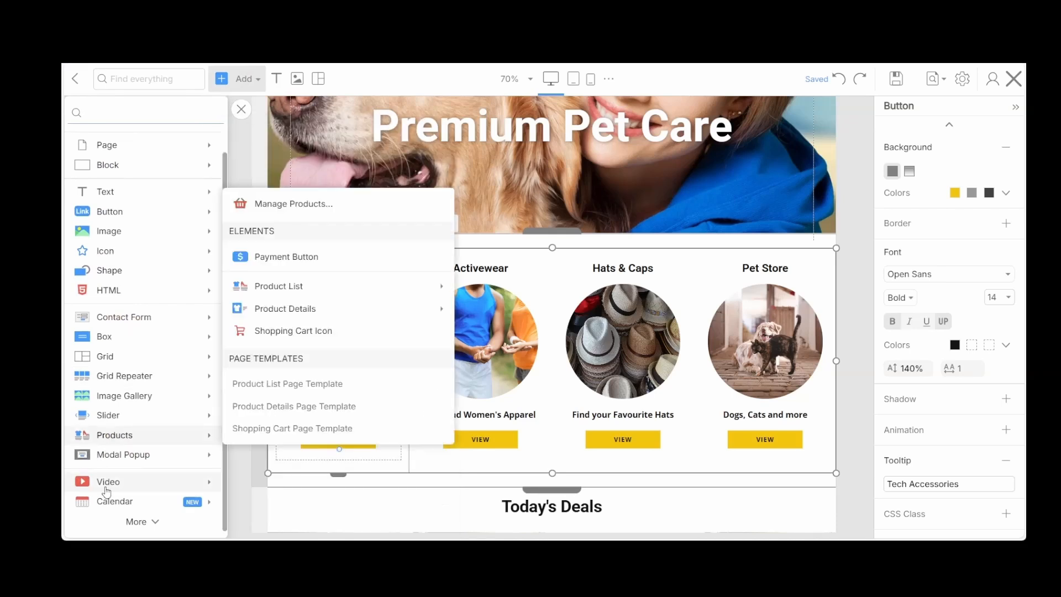
mouse_move(108, 493)
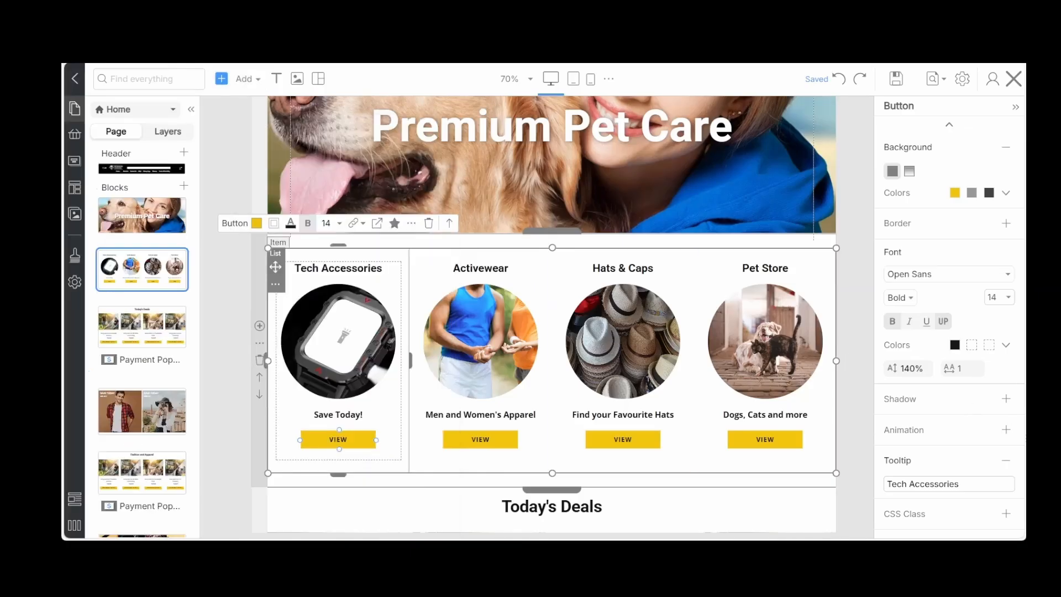
Examine the PayPal payment settings of the product list in the Today's Deals block
scroll(519, 289, down, 5)
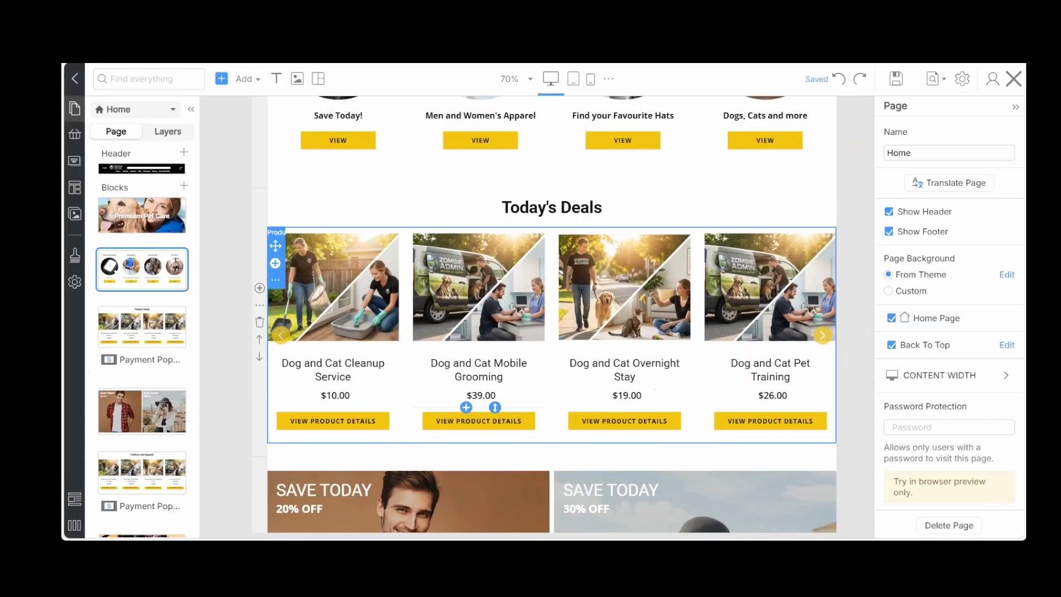
click(353, 377)
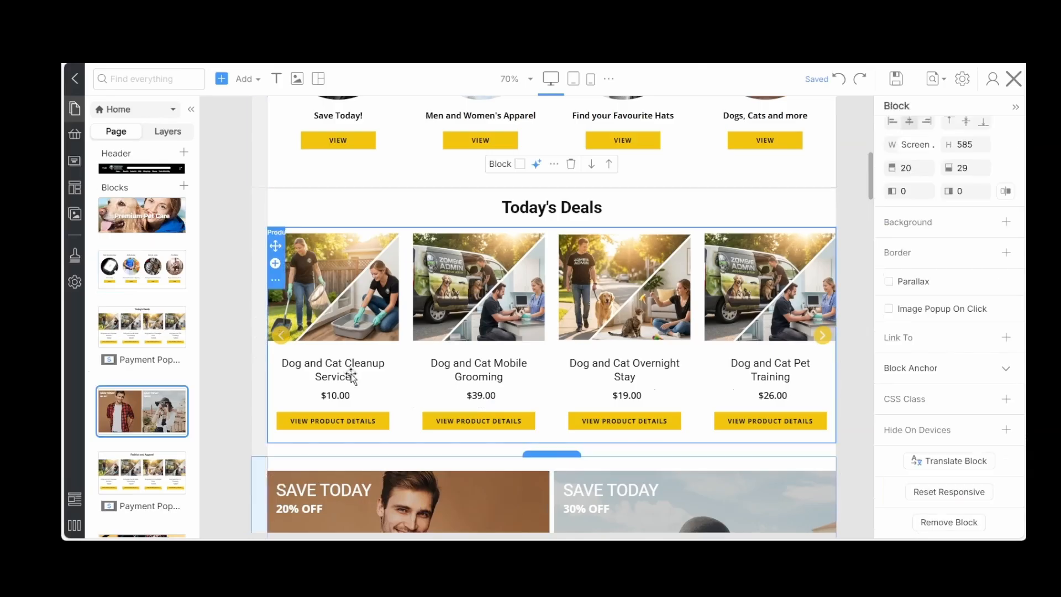
click(822, 391)
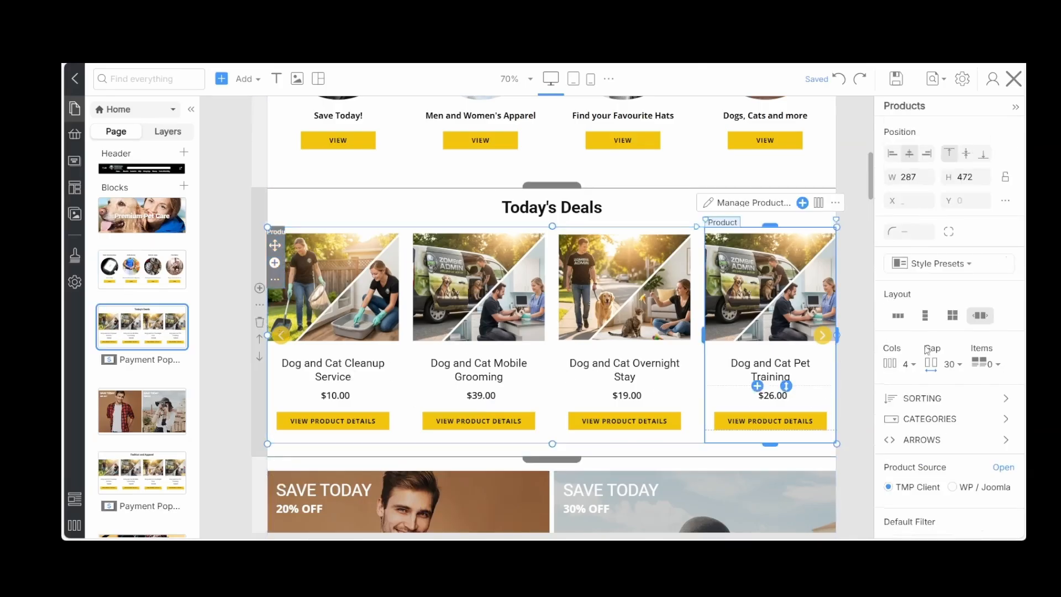
scroll(948, 340, down, 3)
scroll(948, 339, down, 3)
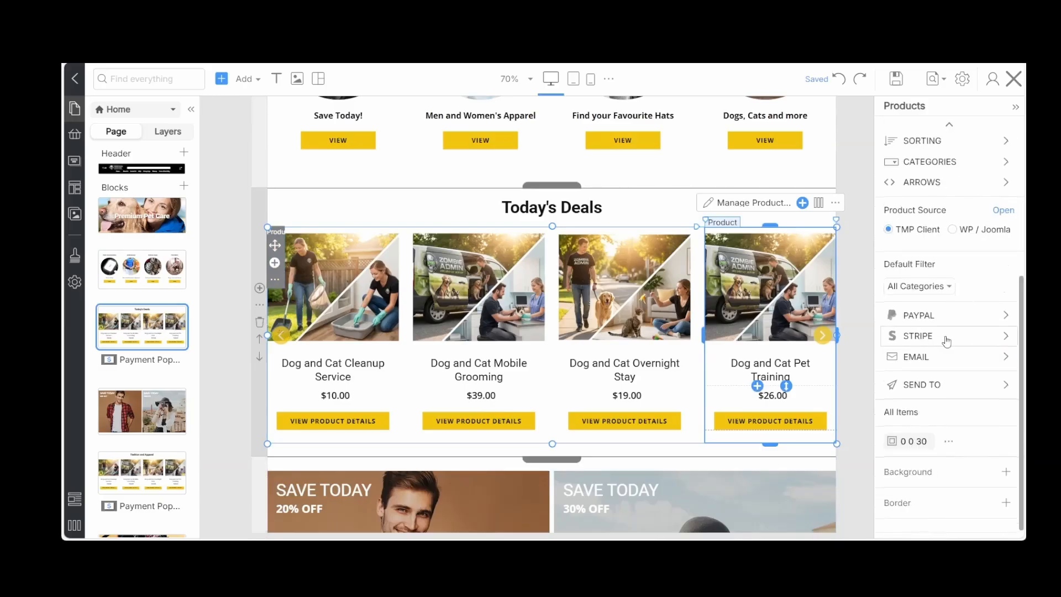
click(969, 320)
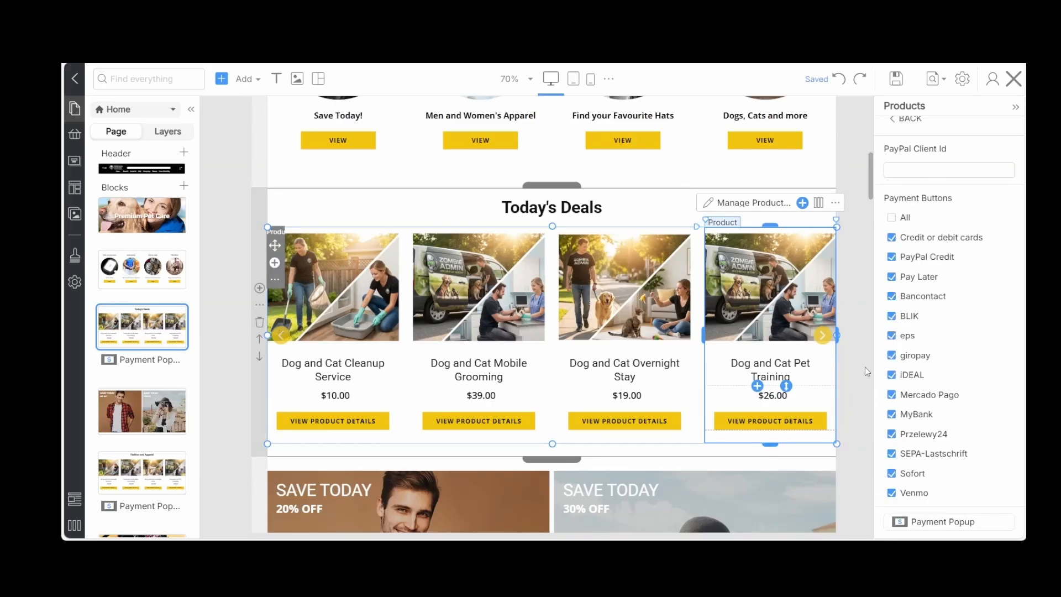
scroll(865, 367, down, 3)
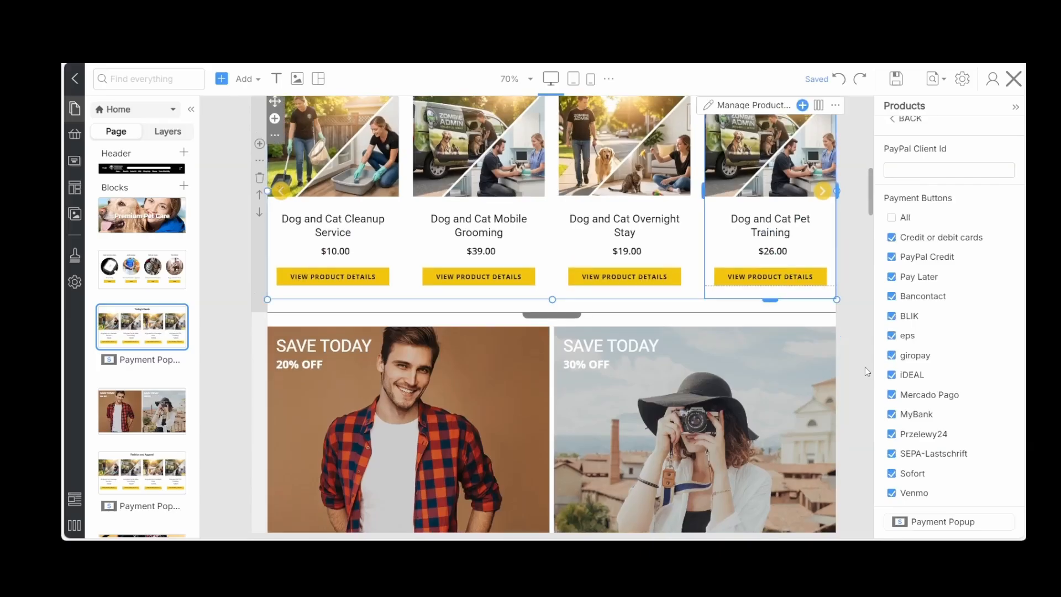
scroll(864, 367, up, 3)
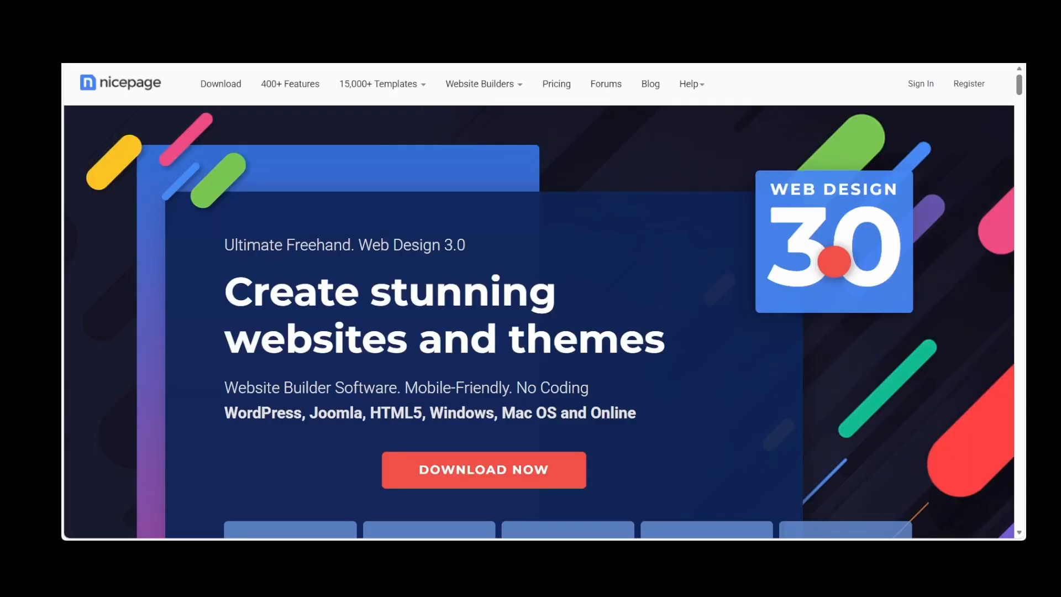
Switch to the Nicepage website and look through its Video Tutorials page
click(689, 85)
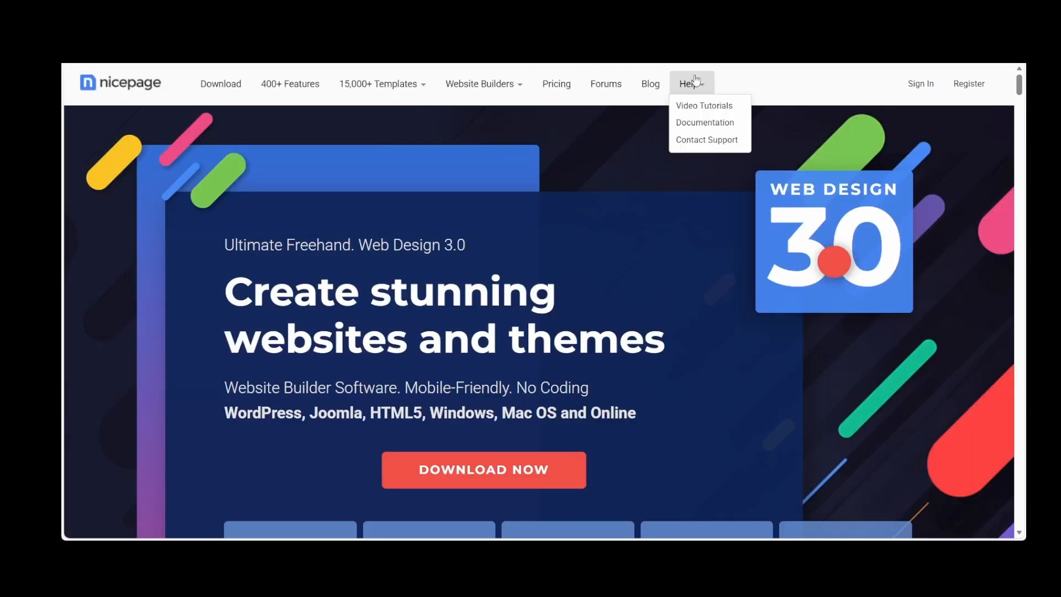
click(684, 110)
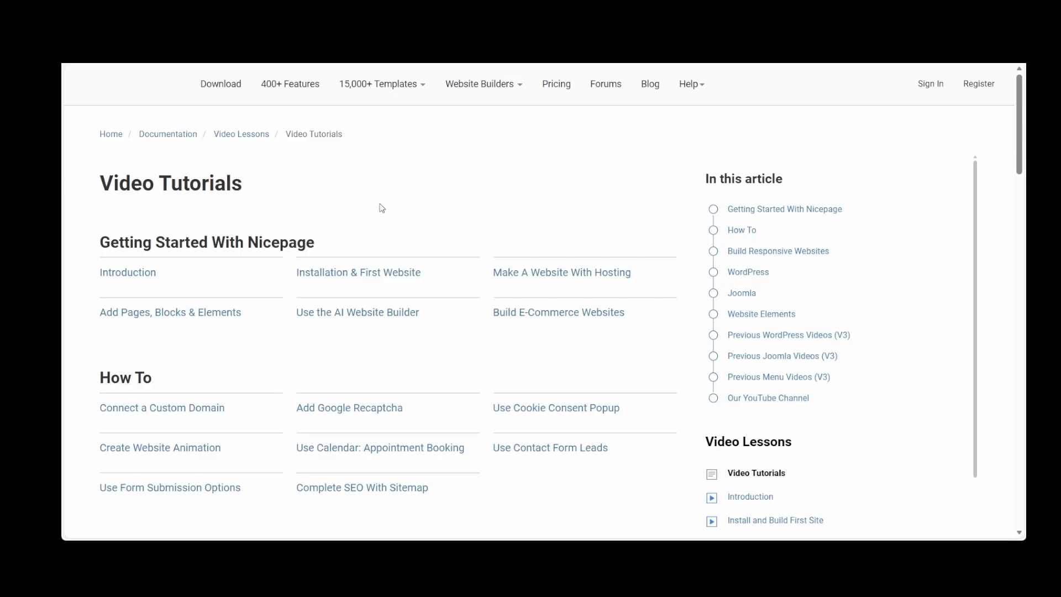
scroll(381, 207, down, 8)
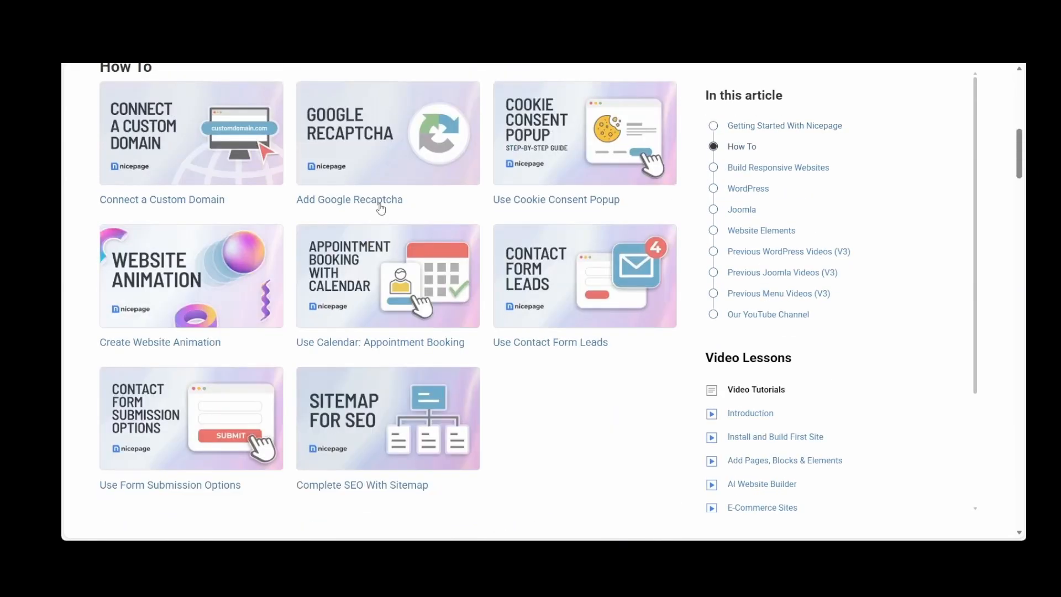
scroll(380, 208, down, 4)
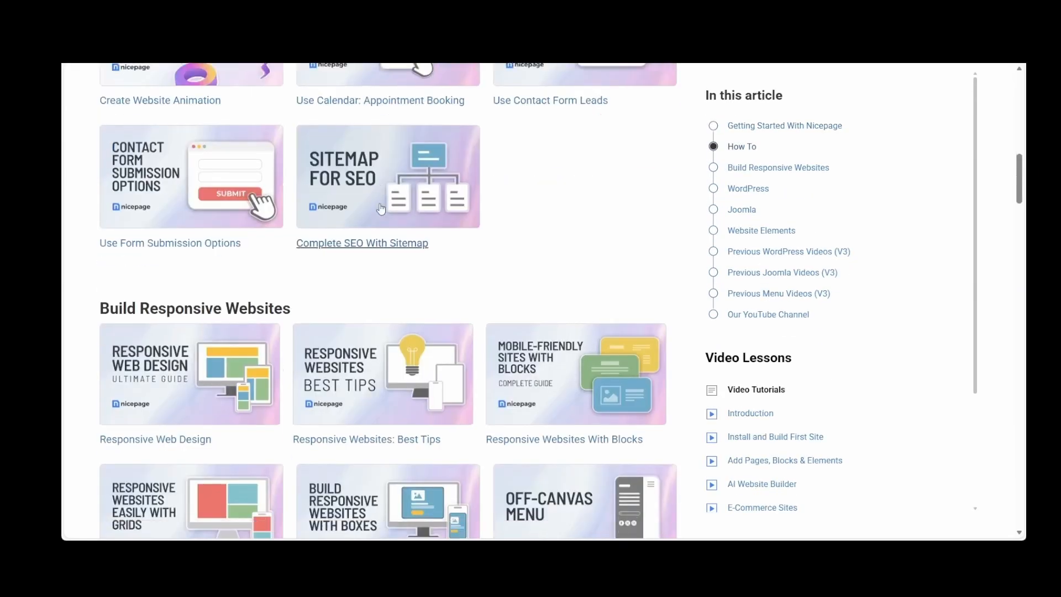
Open the Nicepage documentation and look through the full list of E-Commerce articles
scroll(380, 208, up, 12)
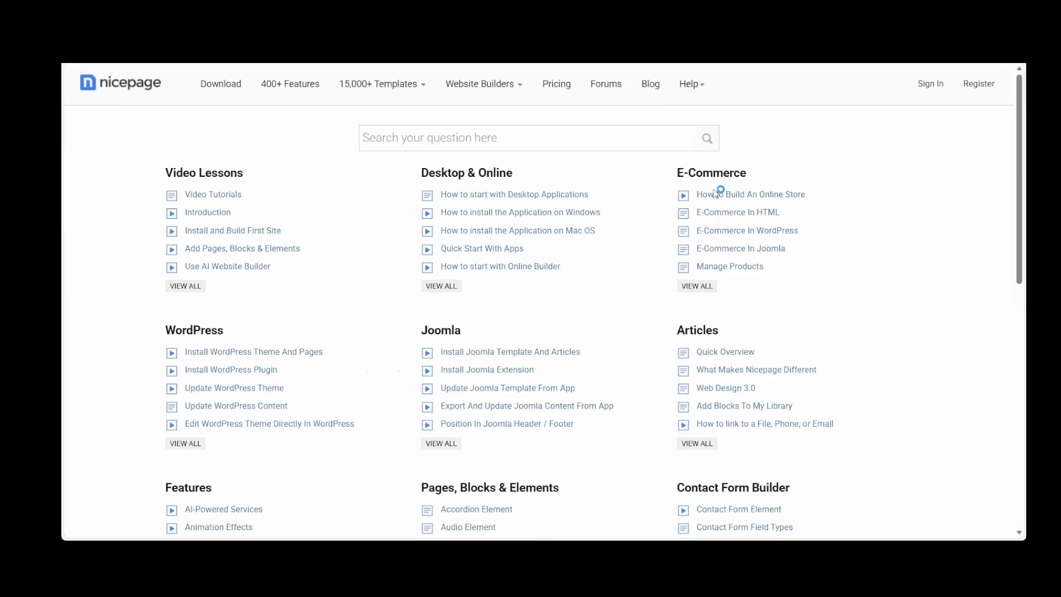
click(697, 286)
scroll(326, 275, down, 5)
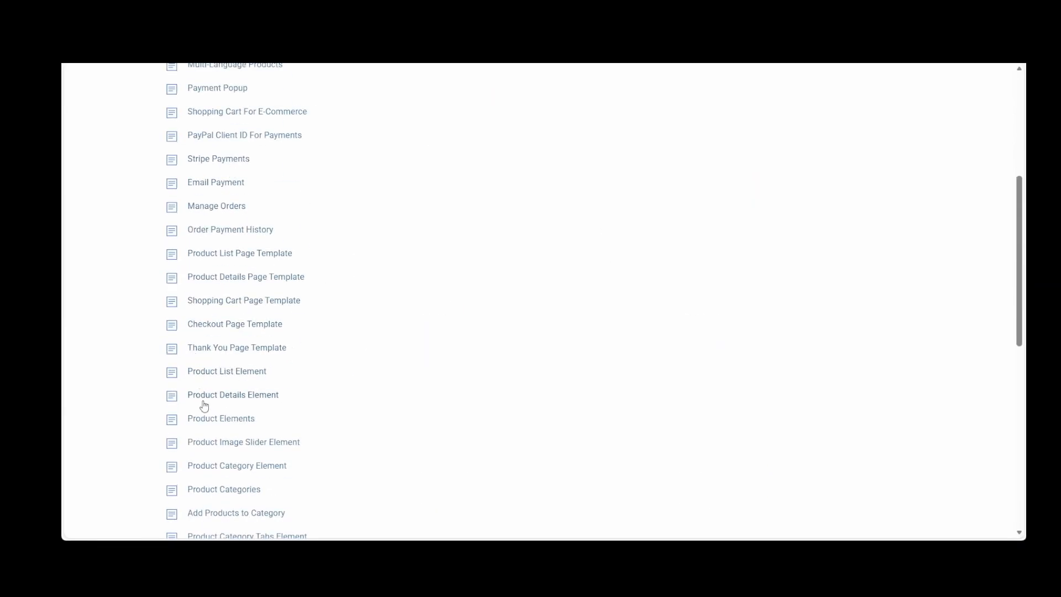
Open the PayPal Client ID For Payments article from the E-Commerce documentation list and read through its instructions
scroll(286, 391, down, 2)
scroll(287, 391, up, 5)
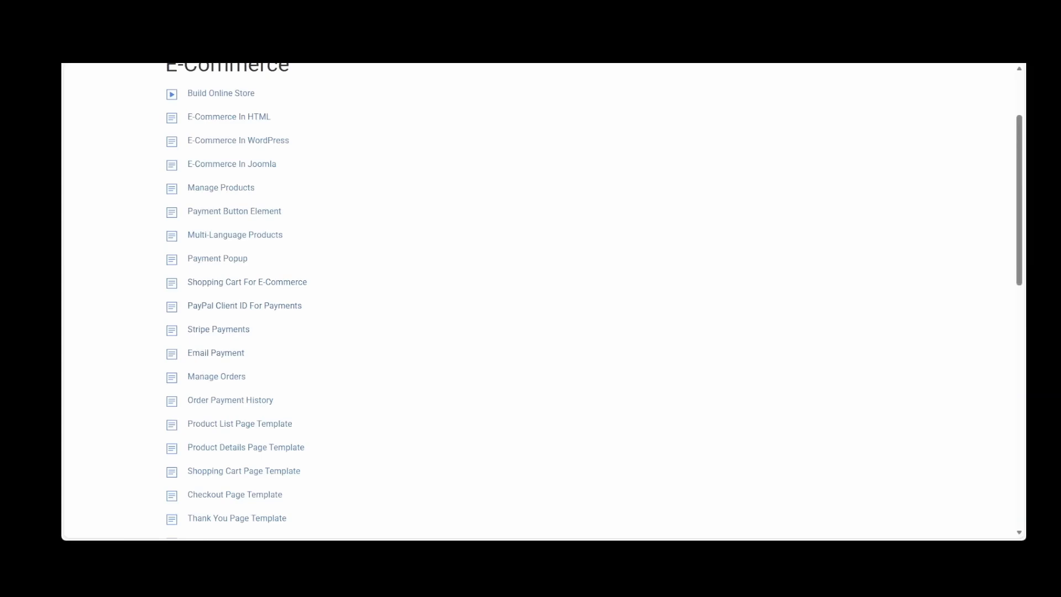
click(268, 306)
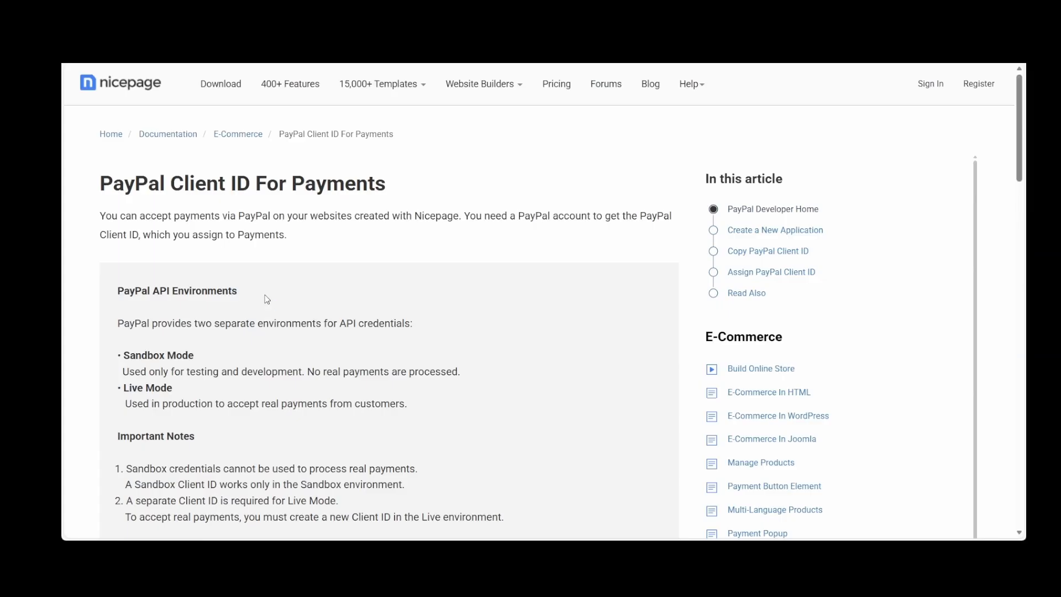
scroll(267, 299, down, 5)
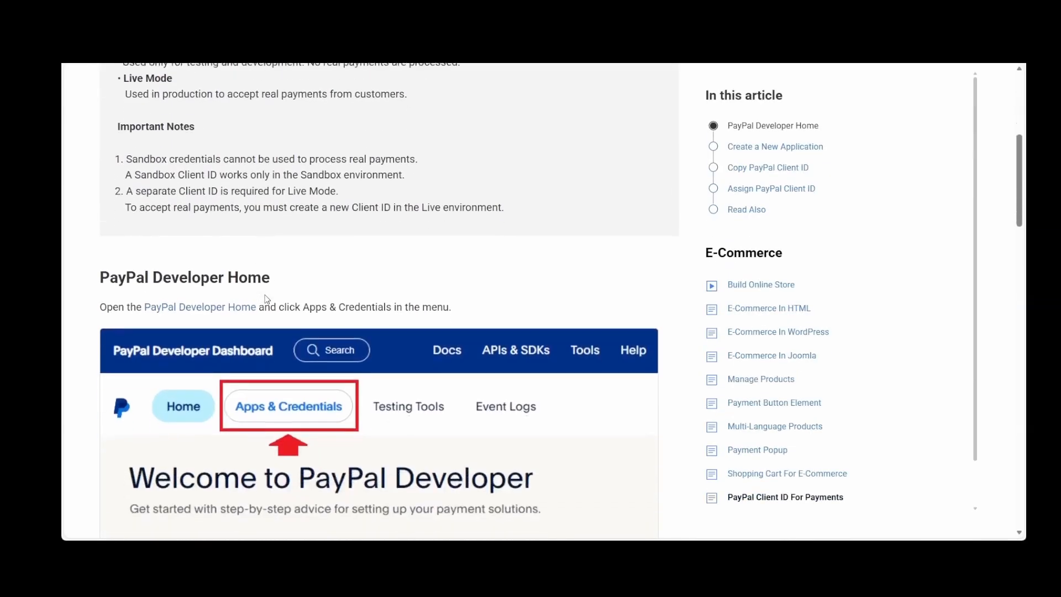
scroll(267, 299, down, 10)
scroll(267, 299, down, 10)
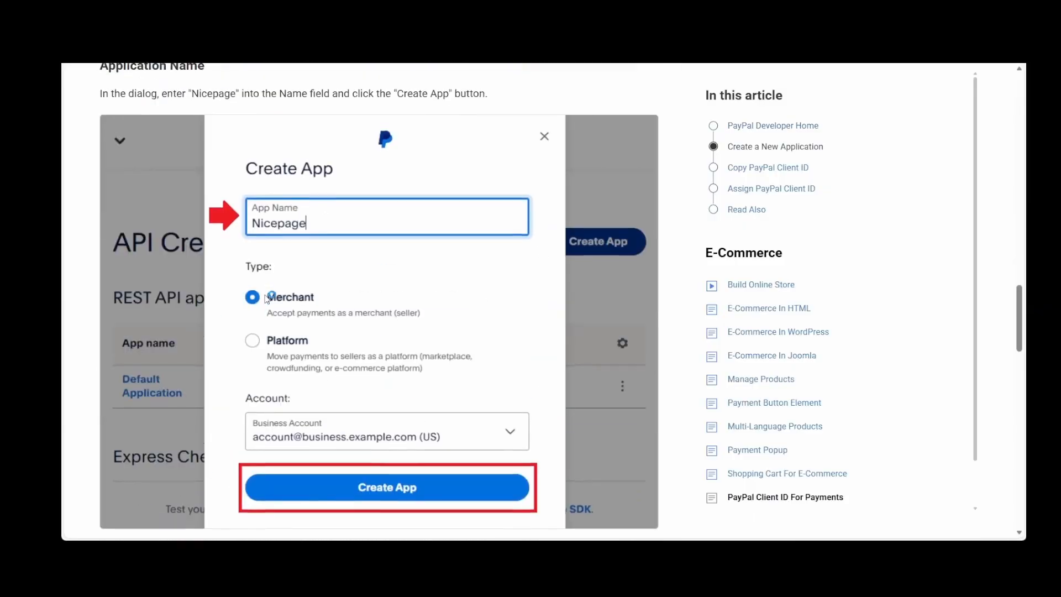
scroll(267, 299, down, 11)
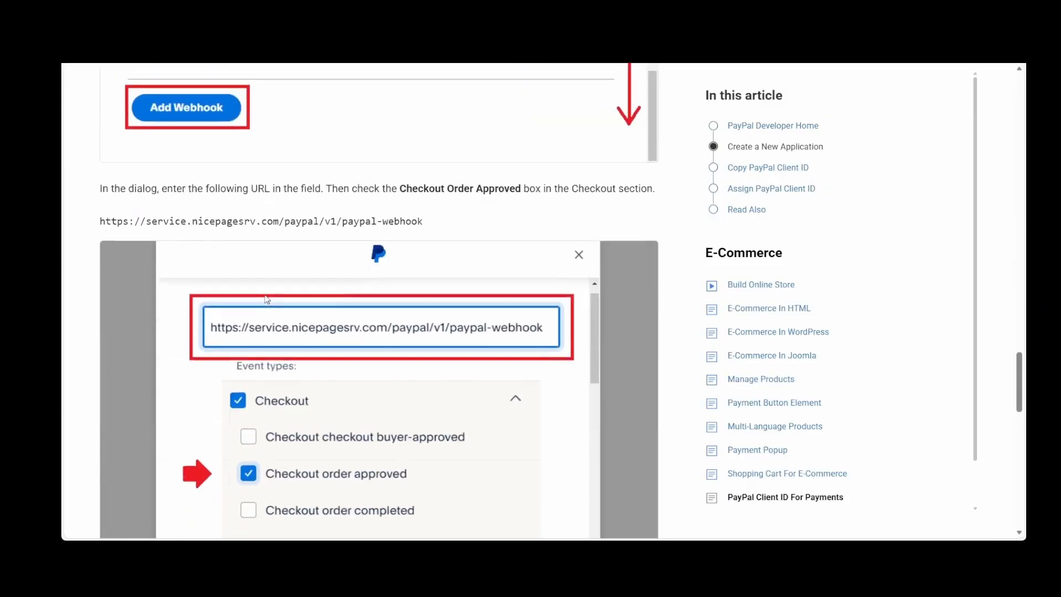
scroll(267, 299, down, 10)
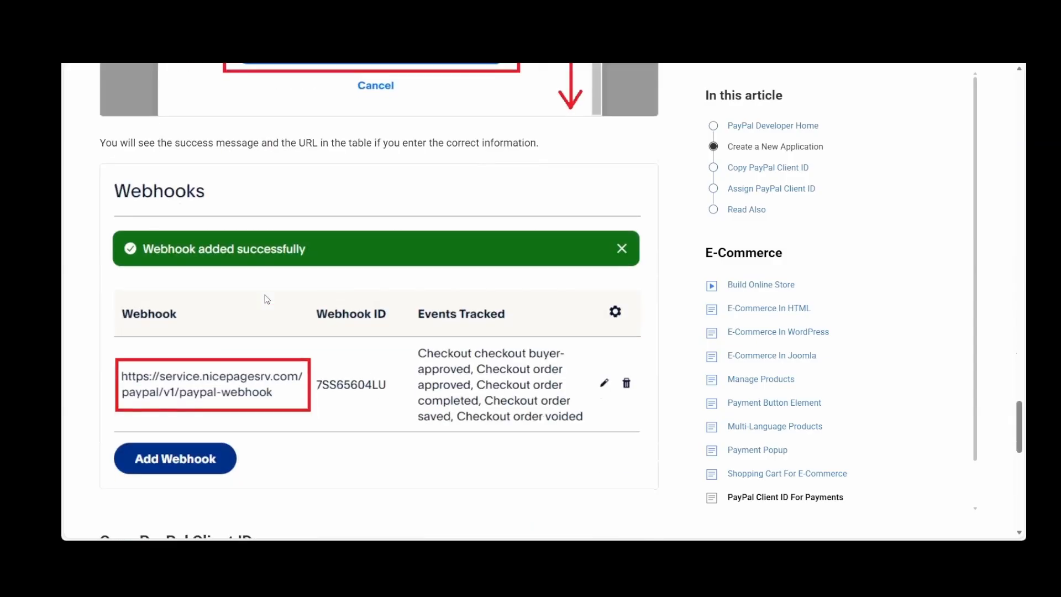
scroll(267, 299, down, 8)
scroll(267, 299, up, 3)
scroll(267, 299, up, 20)
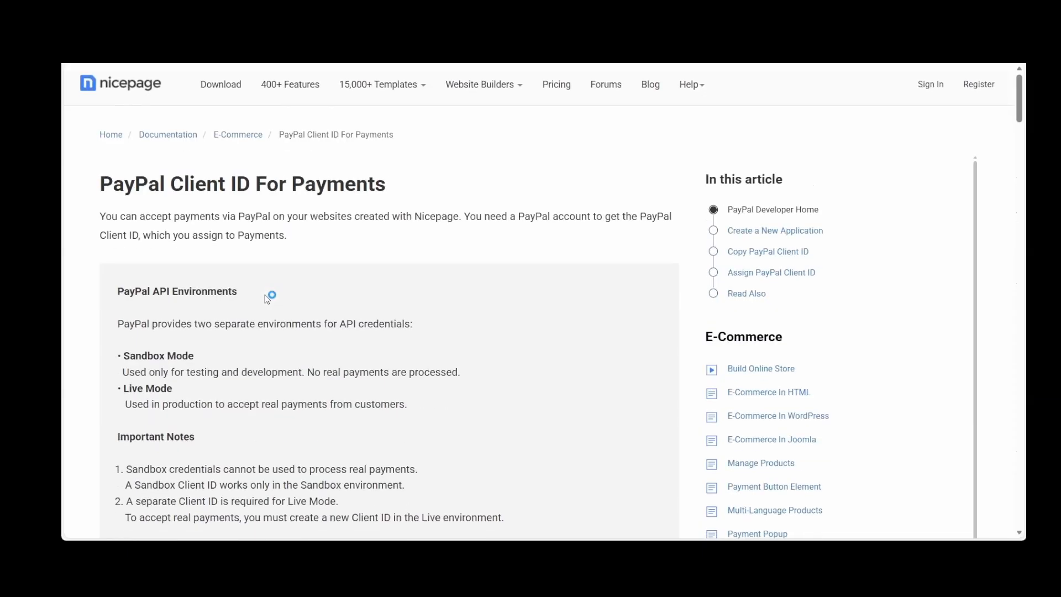
Open the 400+ Features page and look through the web page elements, visual editor and design element features
click(284, 91)
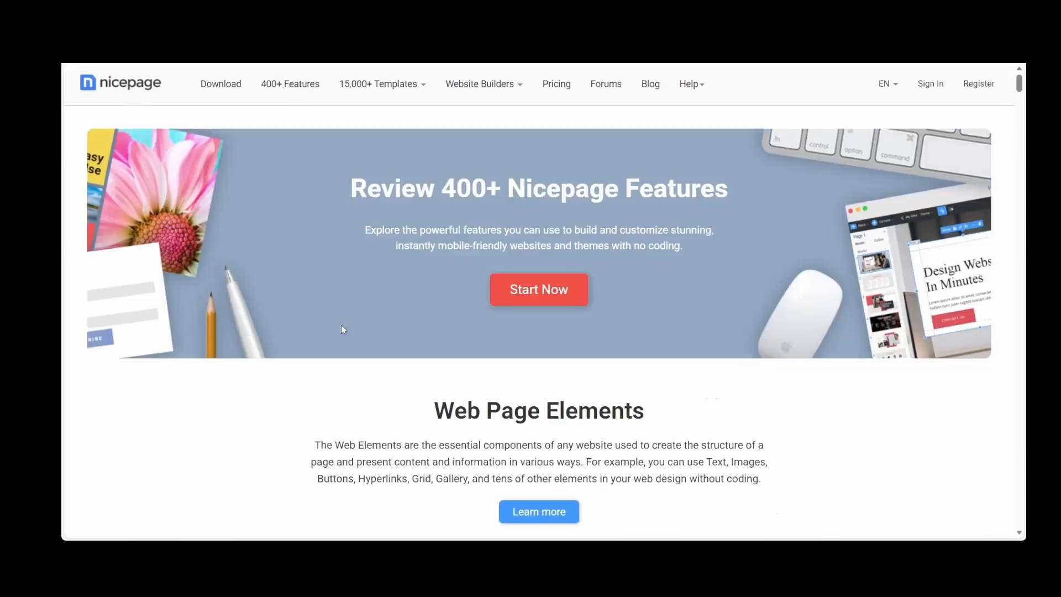
scroll(318, 395, down, 3)
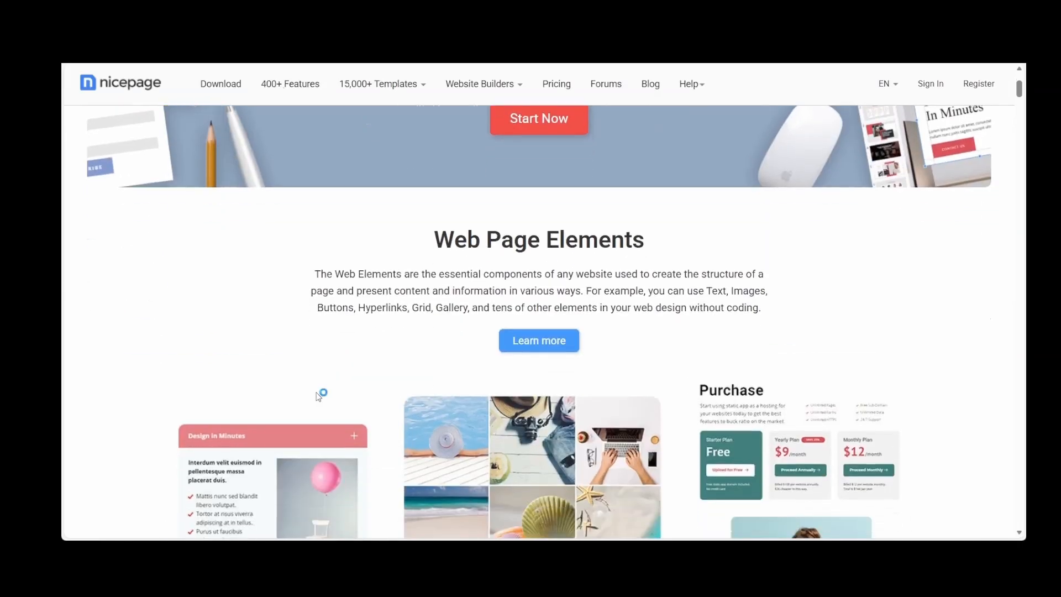
scroll(319, 396, down, 8)
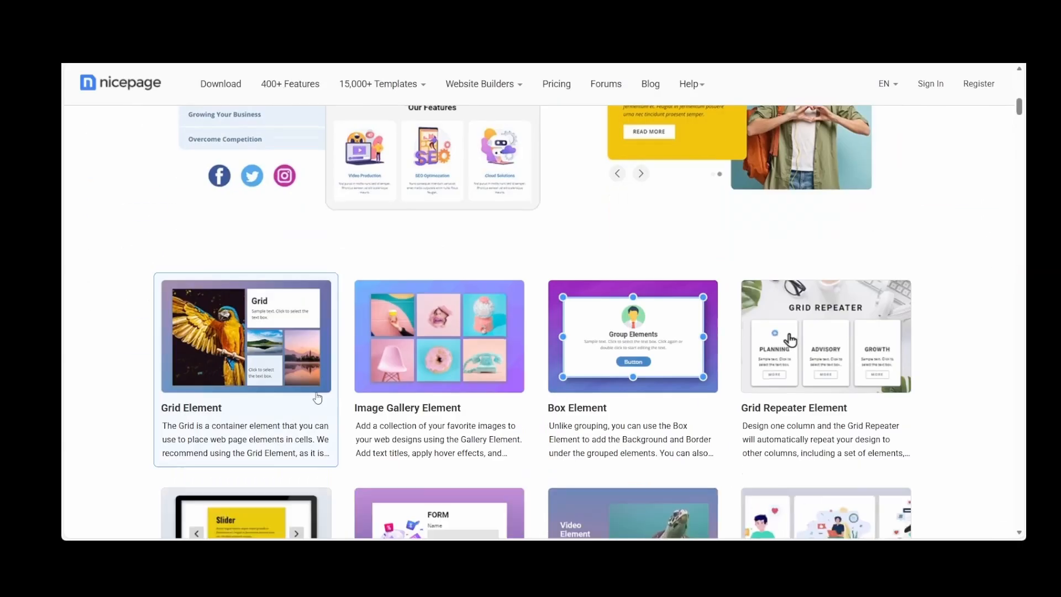
scroll(317, 398, down, 8)
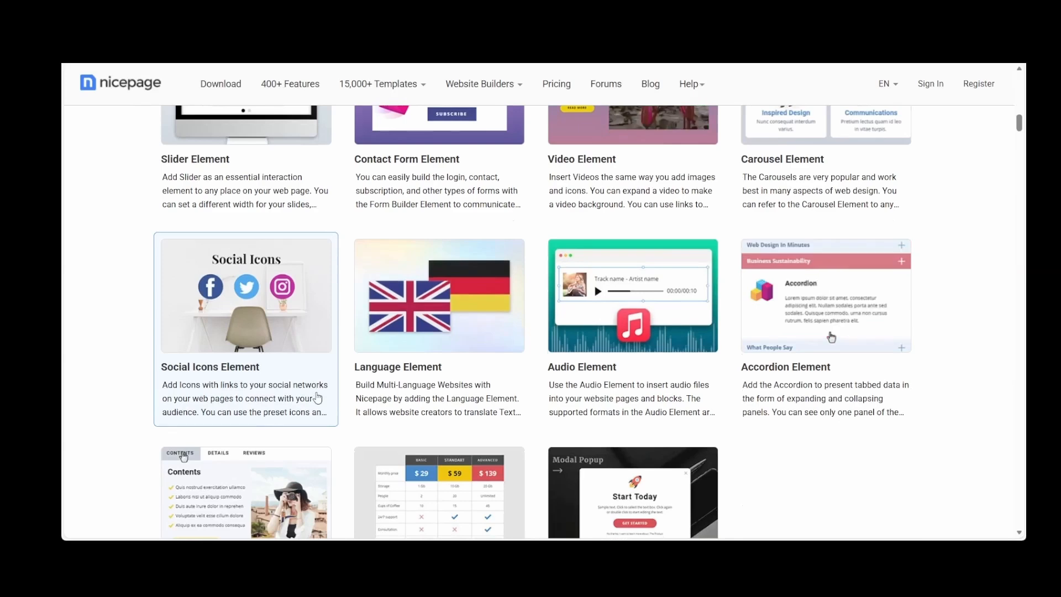
scroll(318, 398, down, 10)
scroll(317, 398, down, 9)
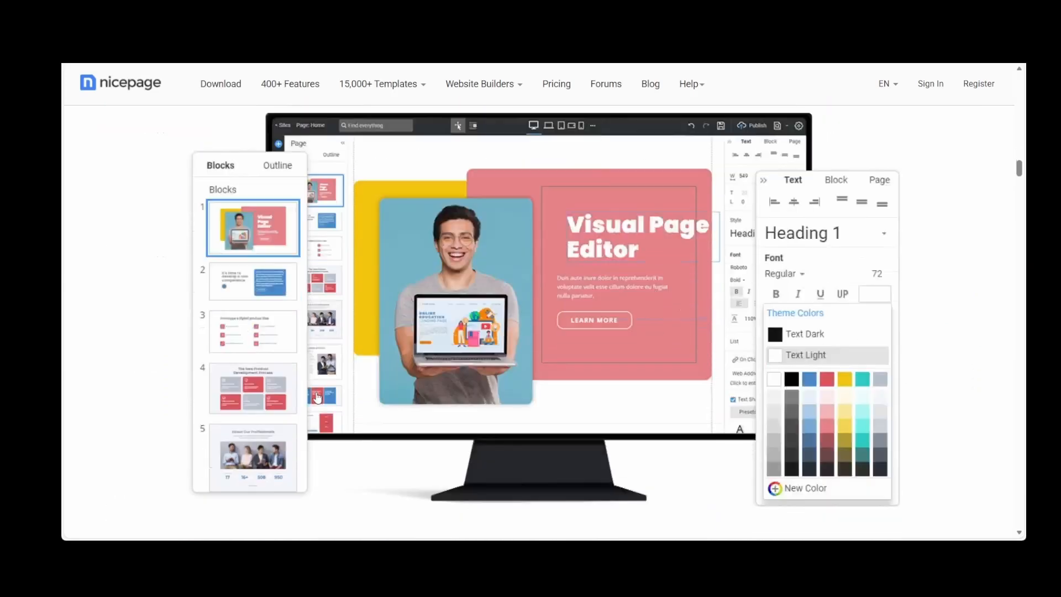
scroll(318, 397, down, 17)
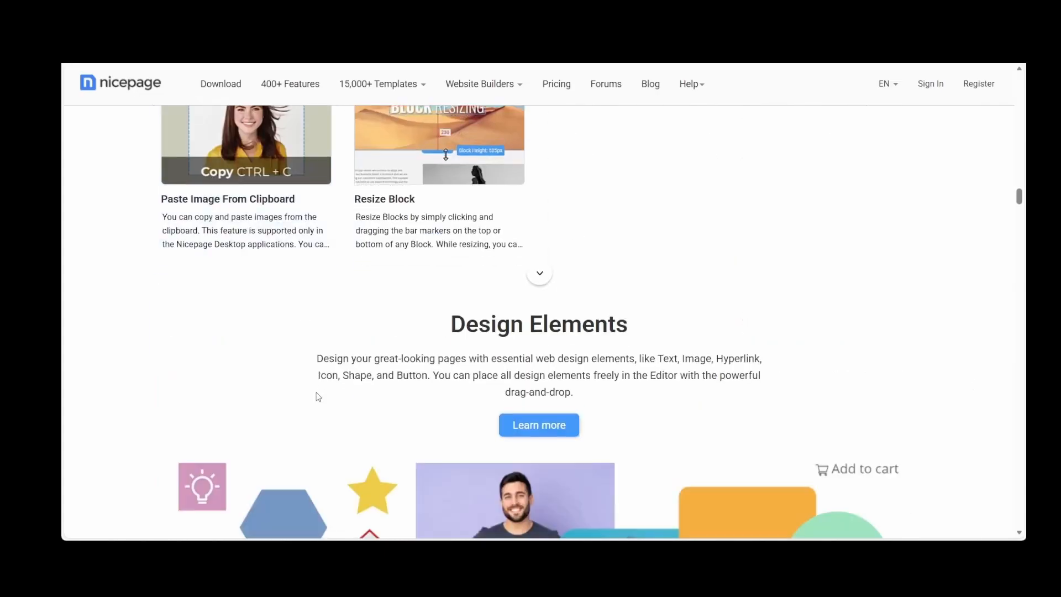
scroll(318, 396, down, 12)
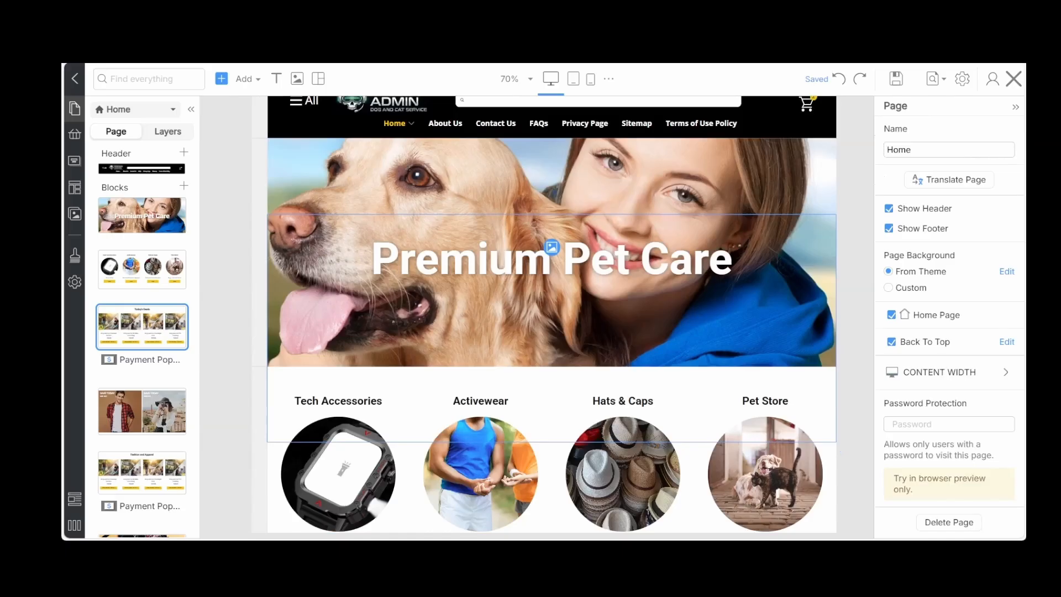
Switch back to the Nicepage editor and change the Today's Deals heading on the Home page to "Pet Care Services"
click(472, 340)
scroll(471, 341, down, 9)
scroll(474, 344, up, 3)
scroll(474, 344, down, 1)
scroll(474, 344, down, 1)
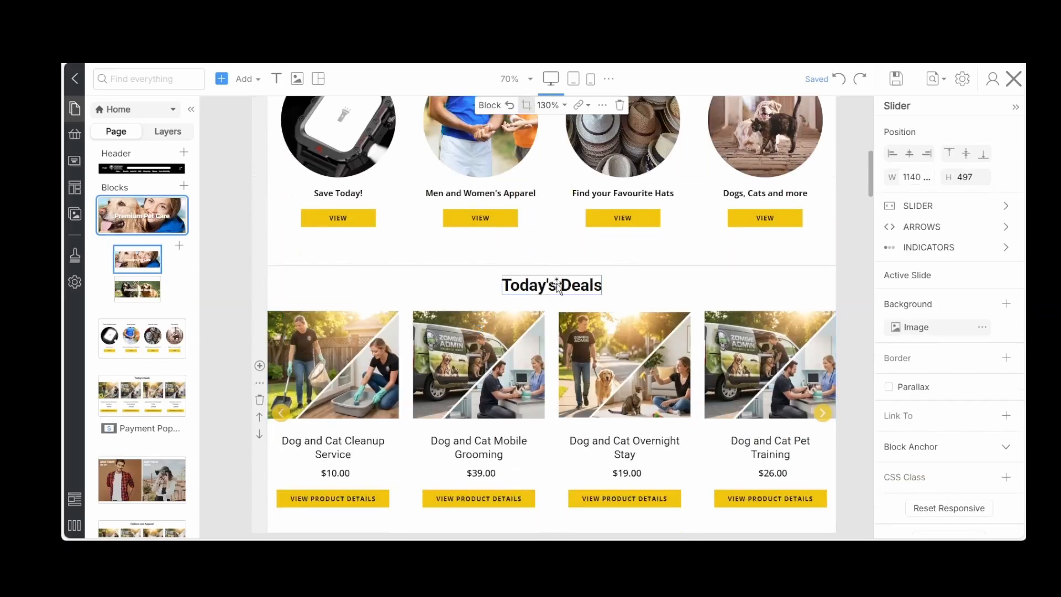
double_click(558, 286)
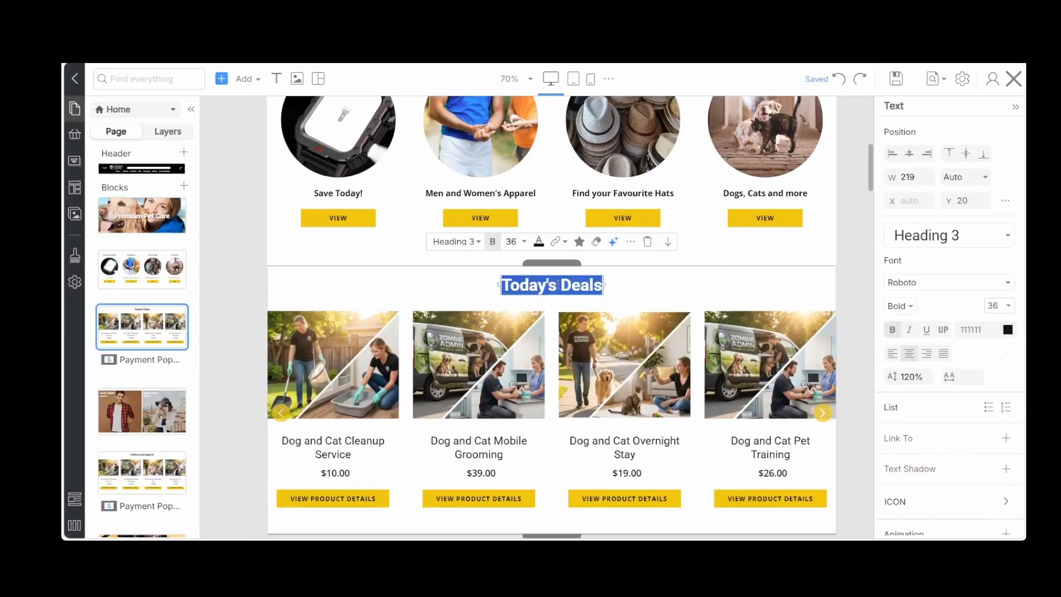
text(Pet Care Services)
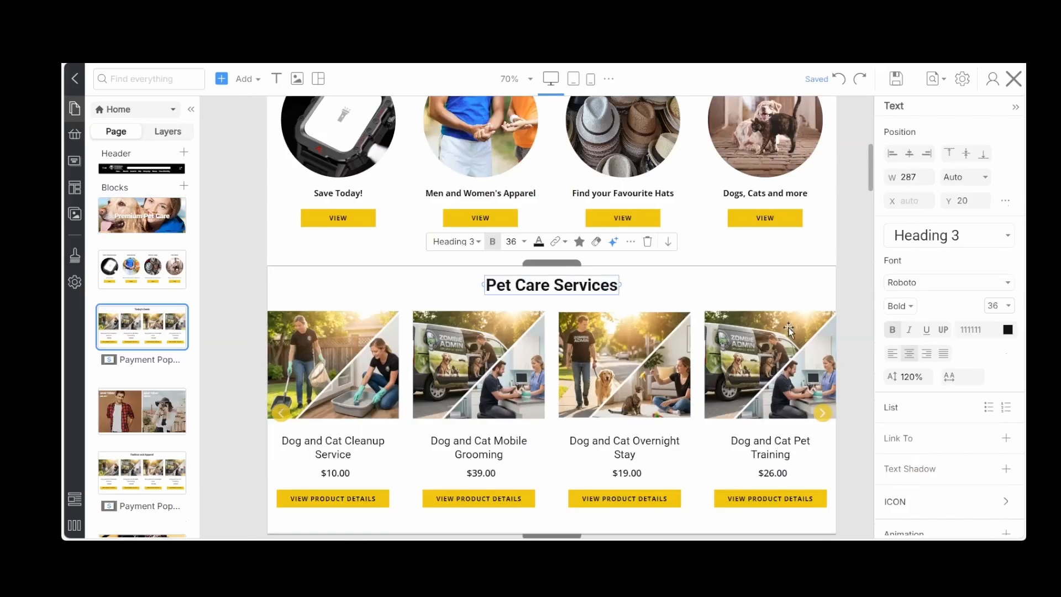
click(828, 326)
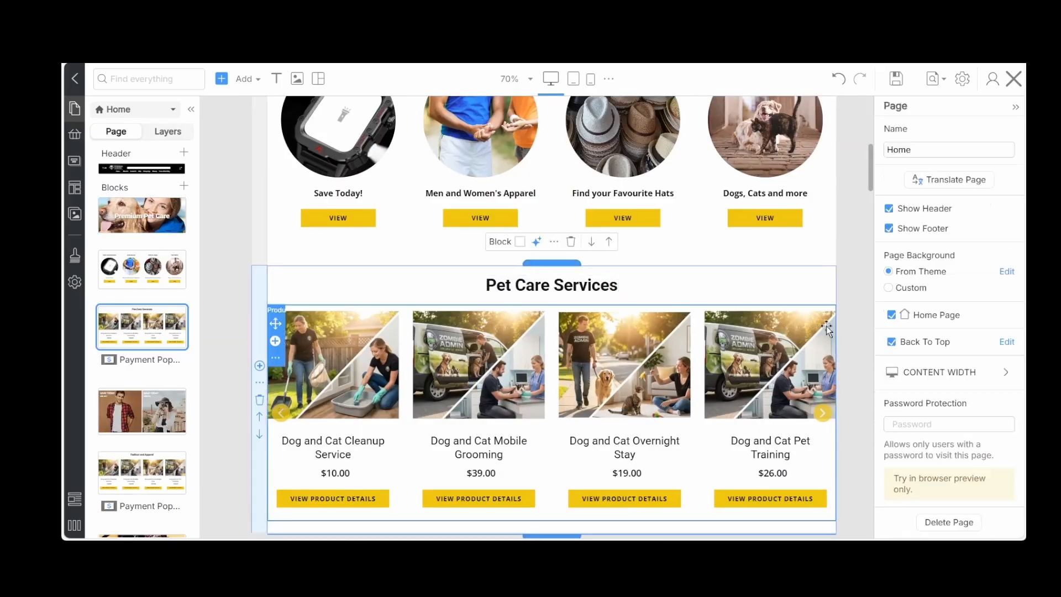
Delete the Fashion and Apparel and the Tech Accessories product blocks from the Home page
scroll(573, 319, down, 3)
scroll(573, 320, down, 6)
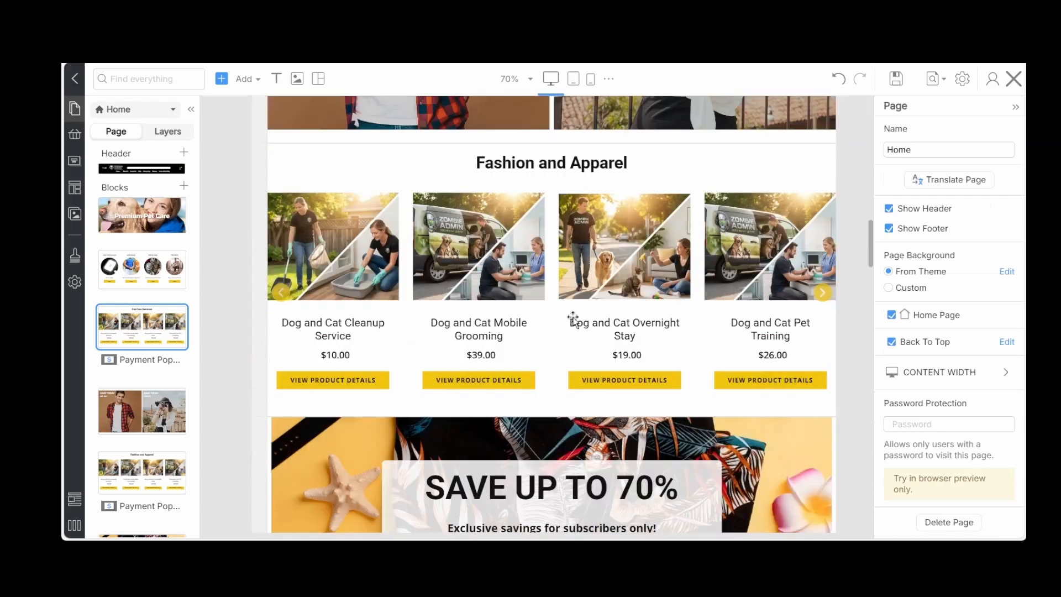
click(573, 320)
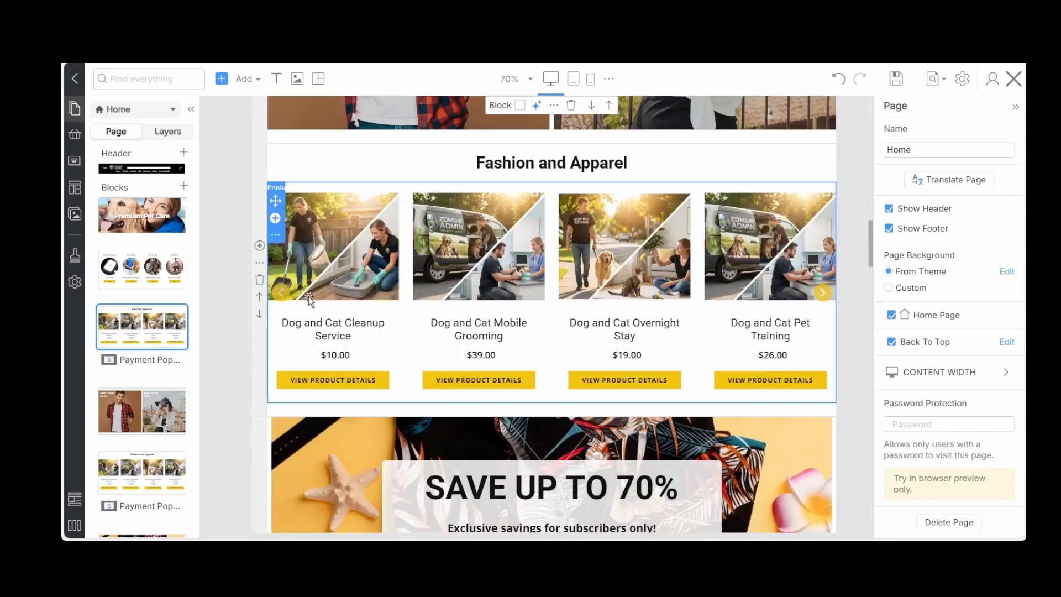
click(260, 280)
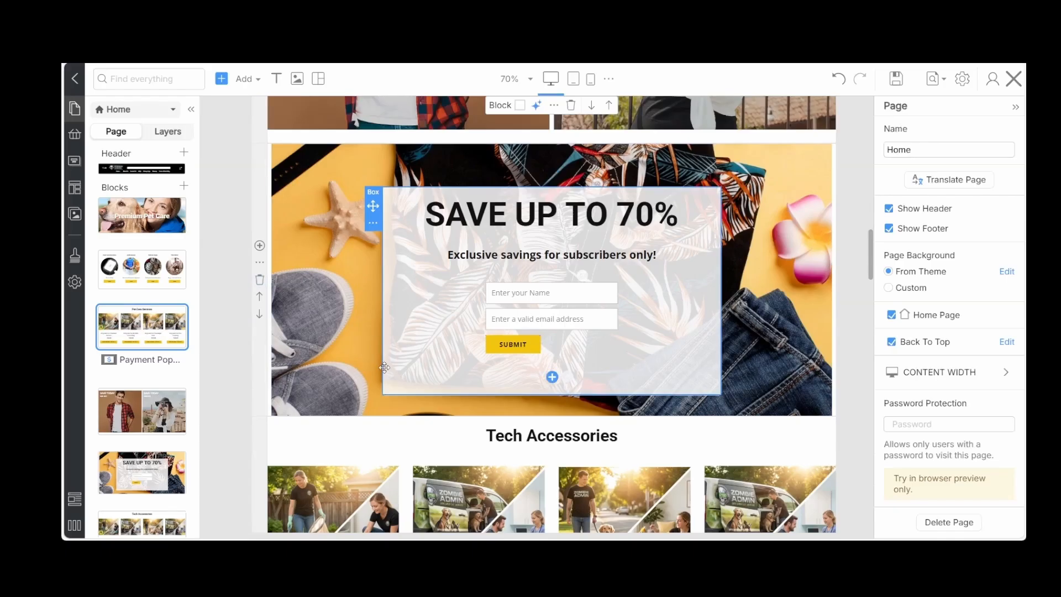
drag(868, 262, 861, 302)
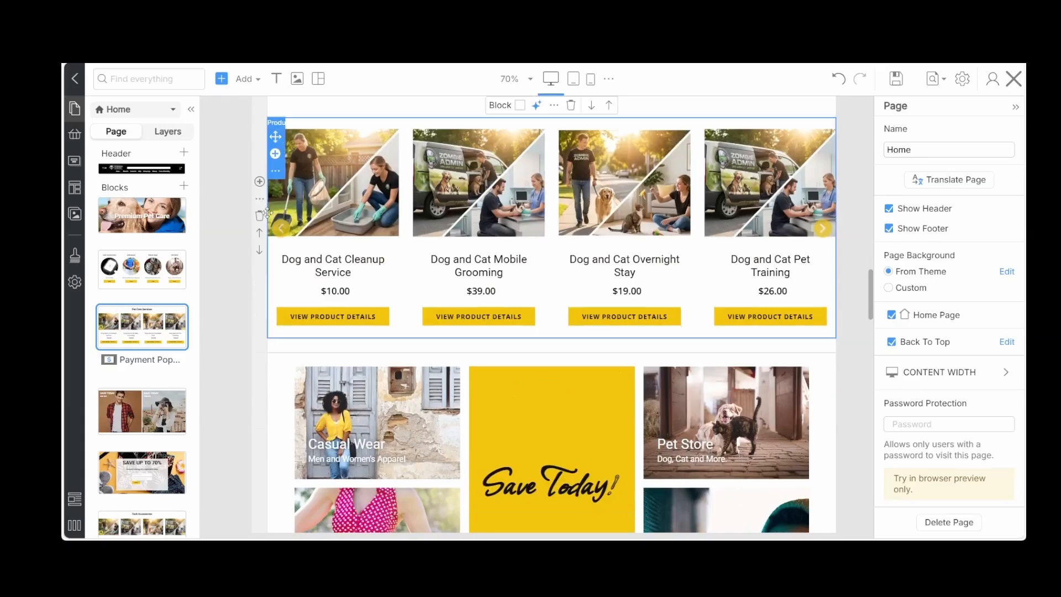
click(259, 215)
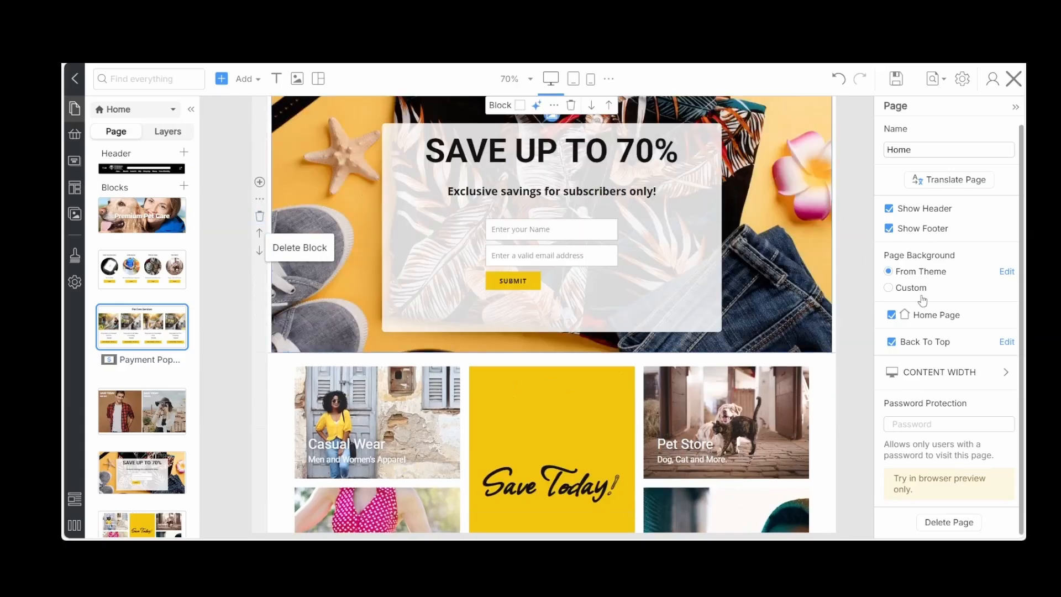
Delete the Hats and Caps product block and the Flip Flops product block from the Home page
drag(873, 275, 864, 349)
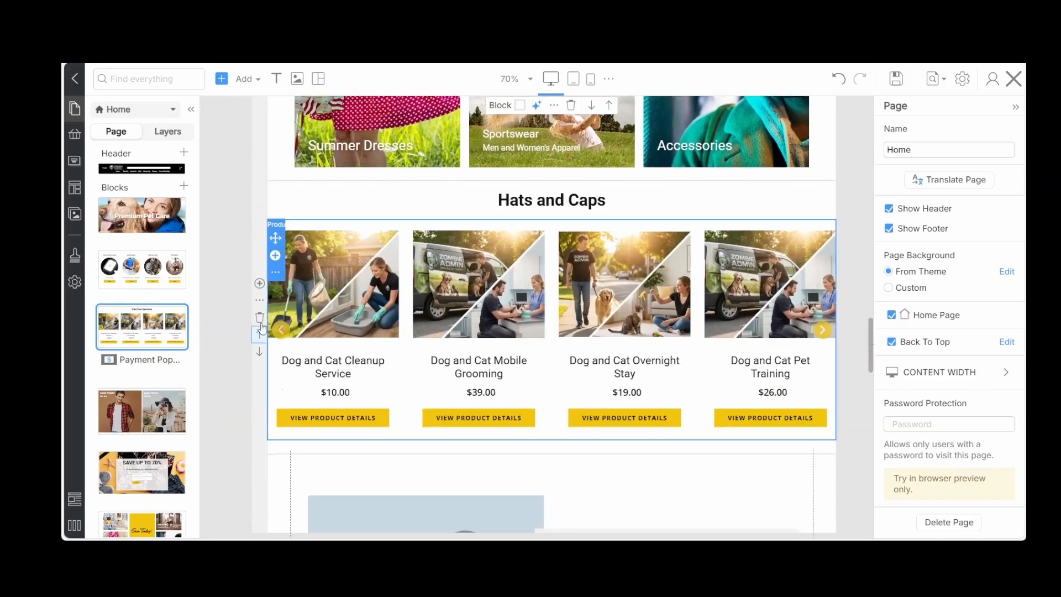
click(259, 321)
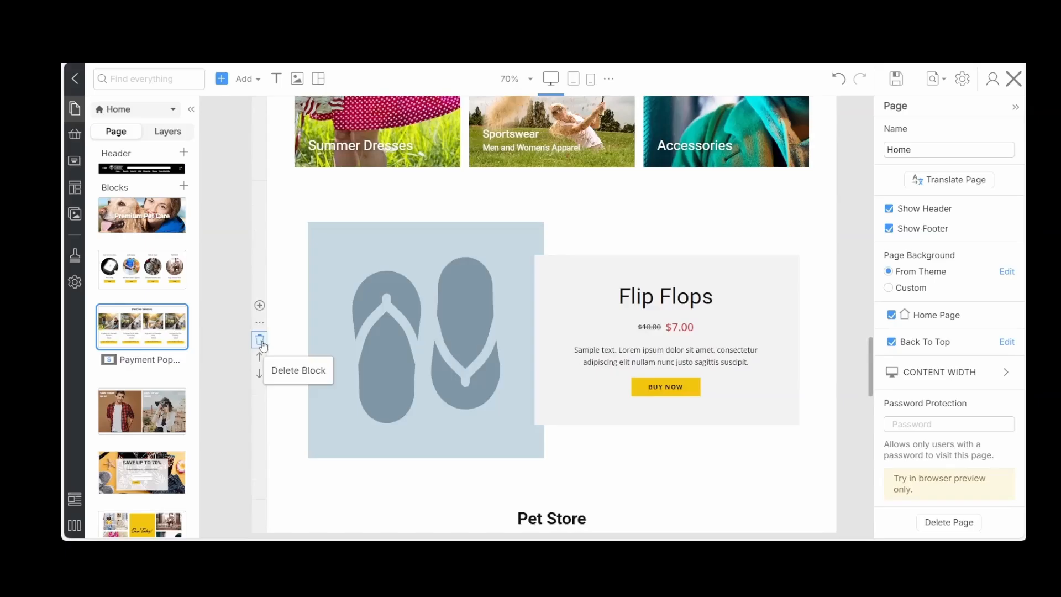
click(262, 344)
Check the remaining Home page blocks down to the footer, including the subscription form block, and save the page
scroll(578, 355, down, 3)
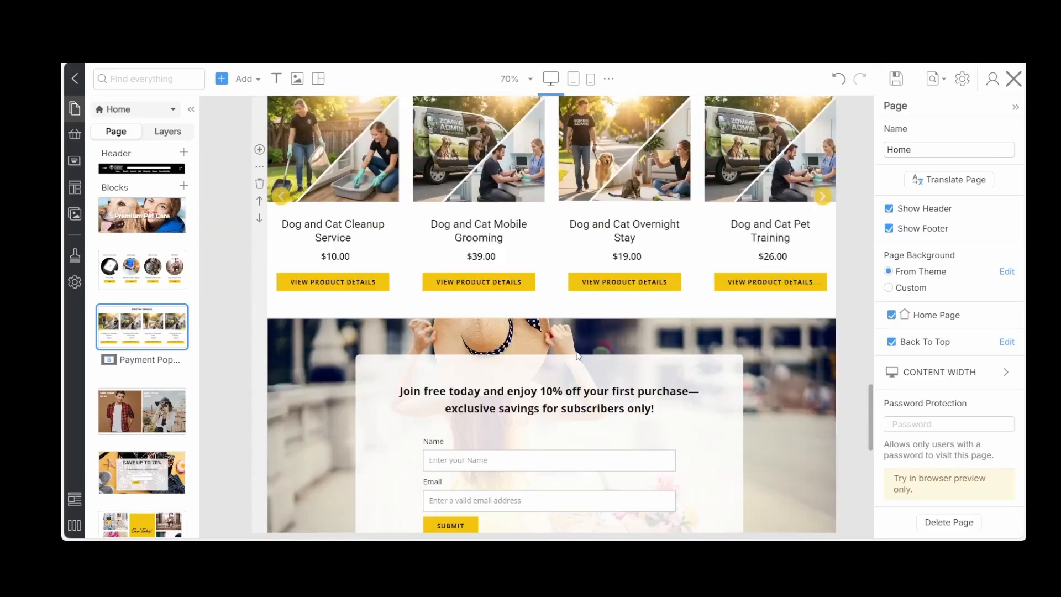
scroll(577, 355, down, 4)
scroll(576, 352, down, 3)
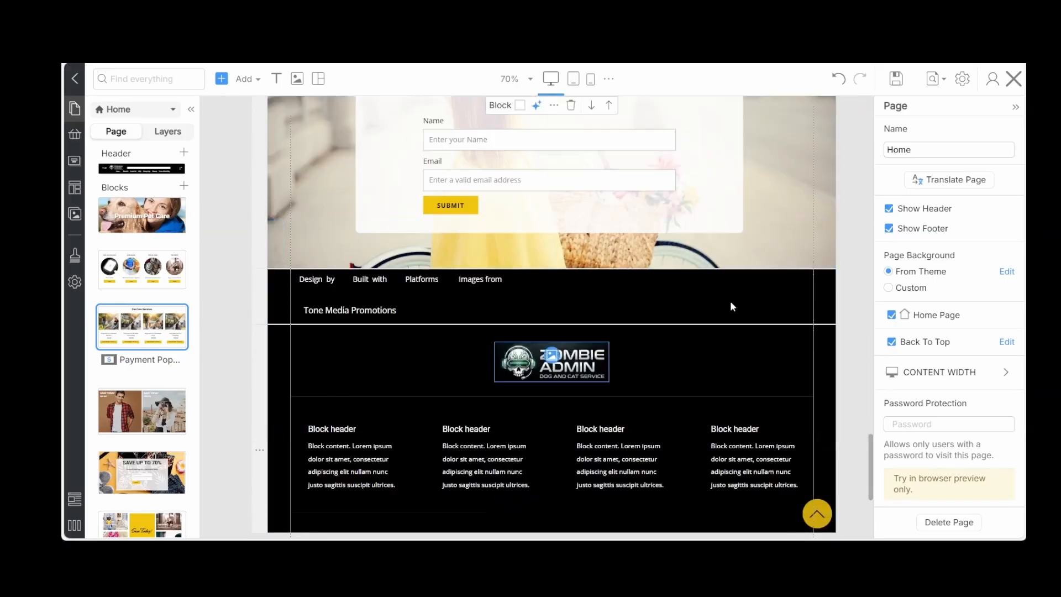
click(772, 237)
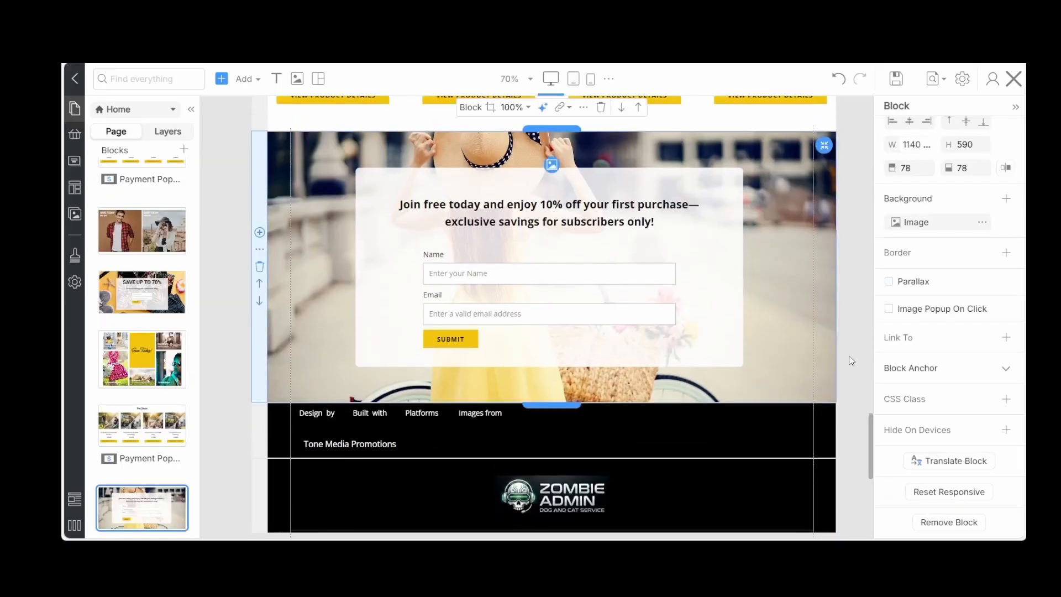
click(852, 311)
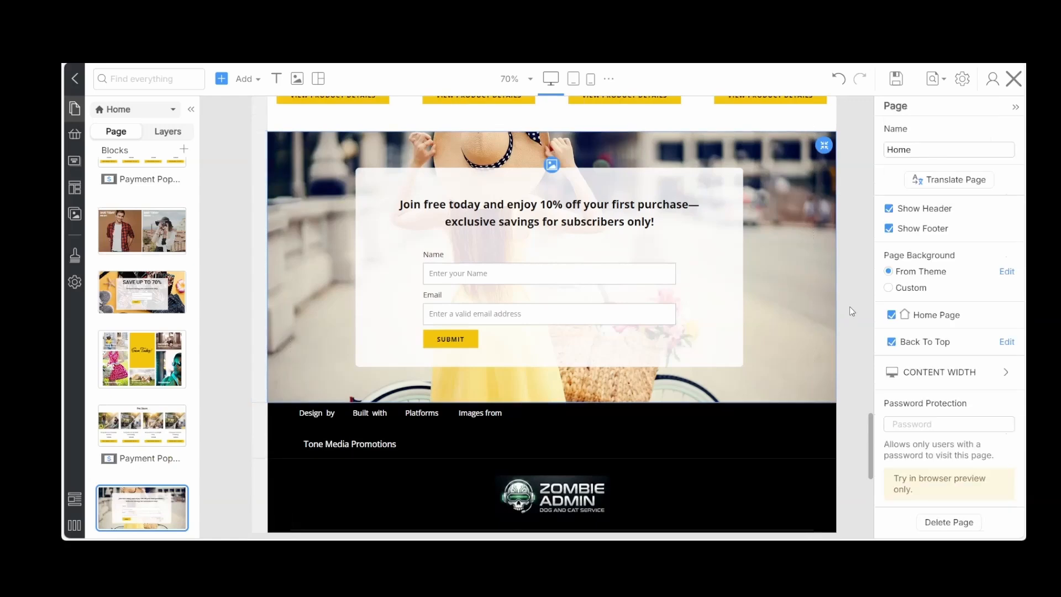
scroll(847, 147, up, 15)
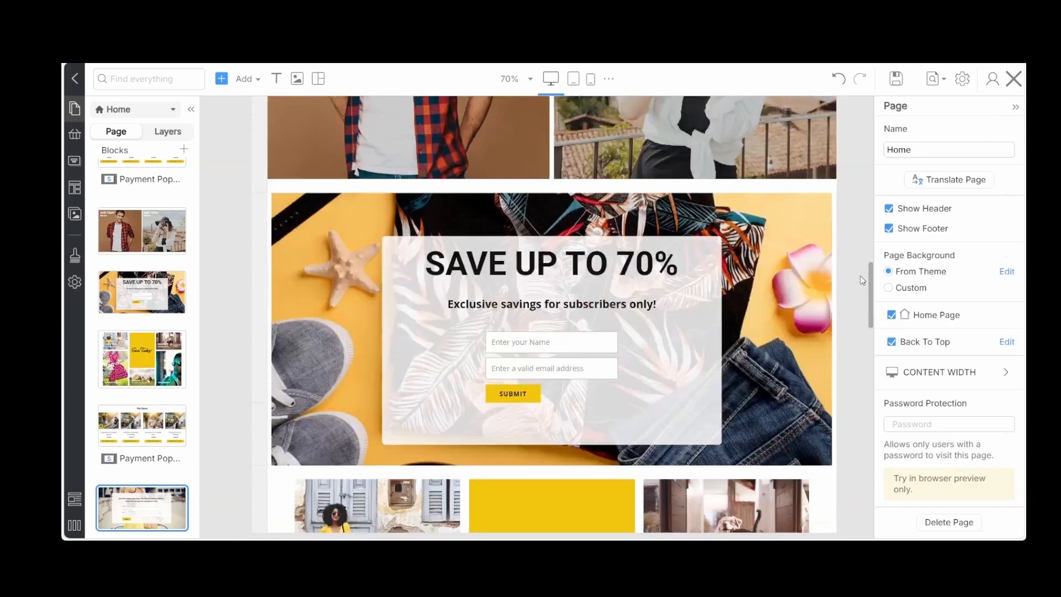
scroll(847, 147, up, 5)
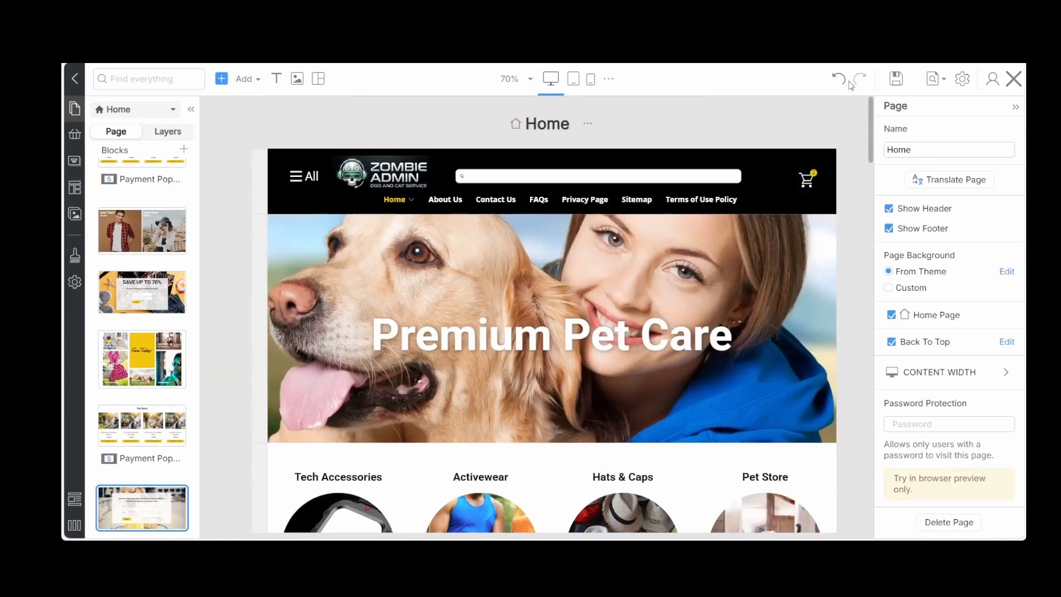
click(893, 78)
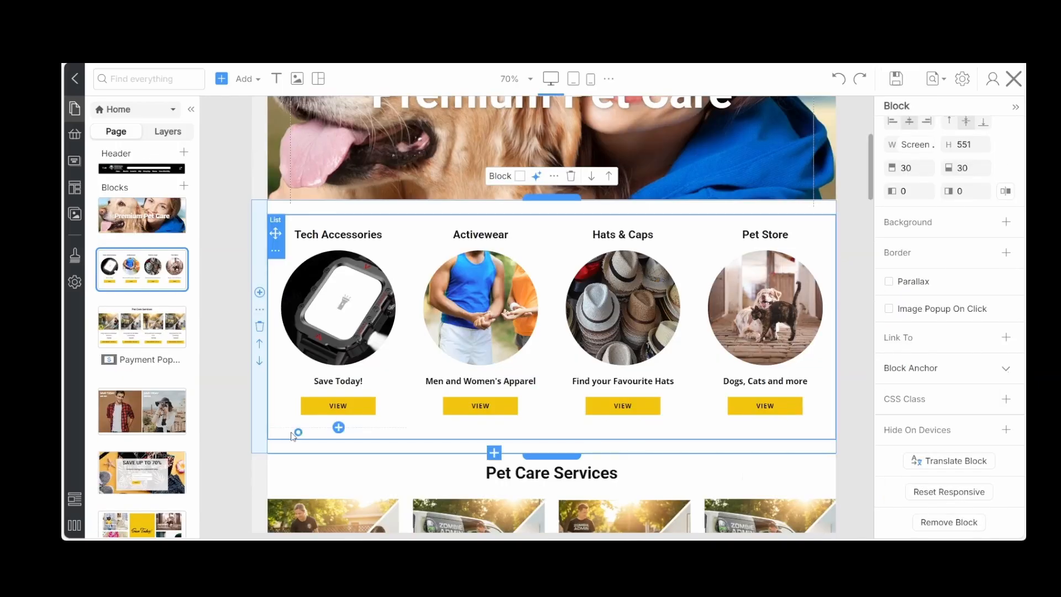
Change the Tech Accessories heading in the category list below the slider to "Walking & Sitting"
click(312, 247)
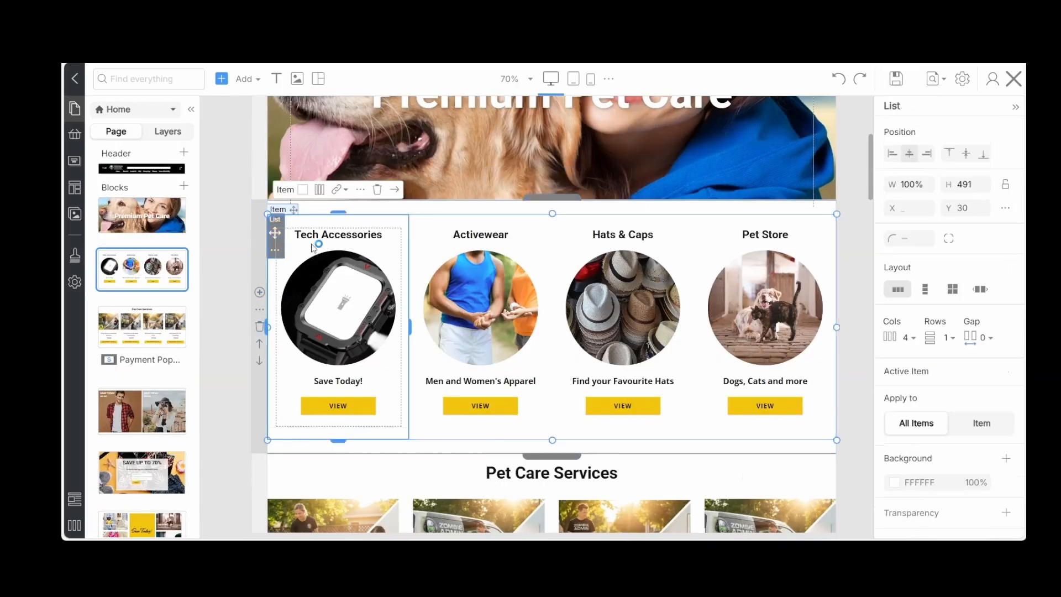
double_click(323, 234)
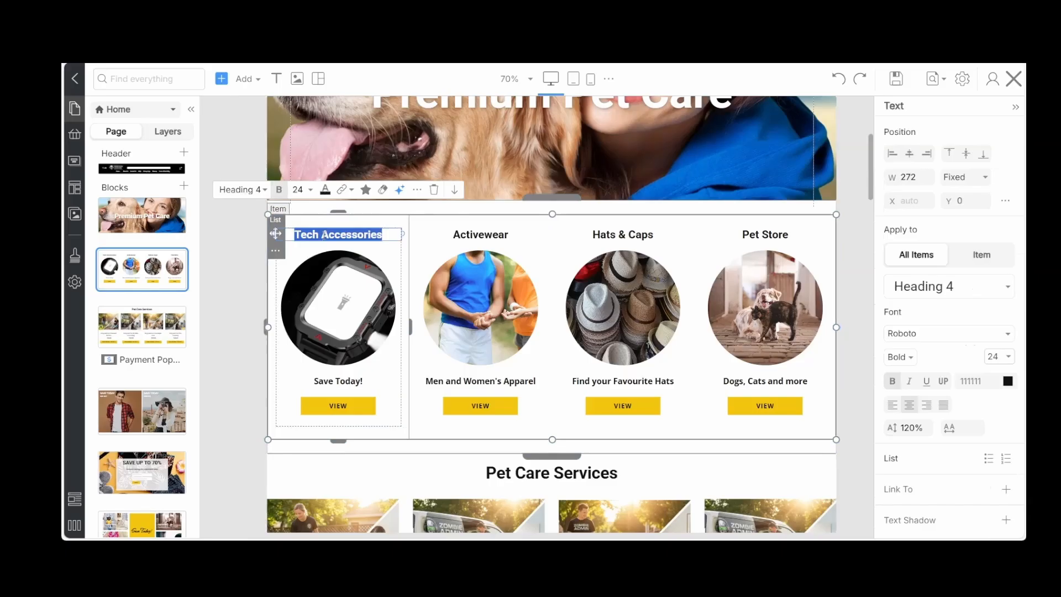
text(Walking & Sitting)
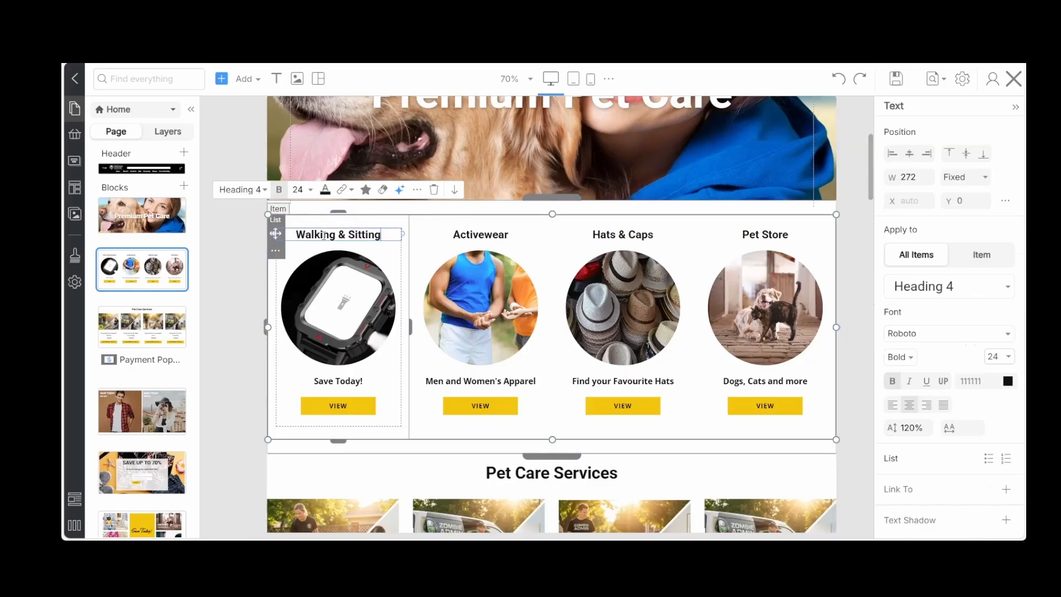
Replace the Walking & Sitting smartwatch image with a kitten and dog photo, found under "dog cat" in the Nicepage library, at Medium size
click(333, 292)
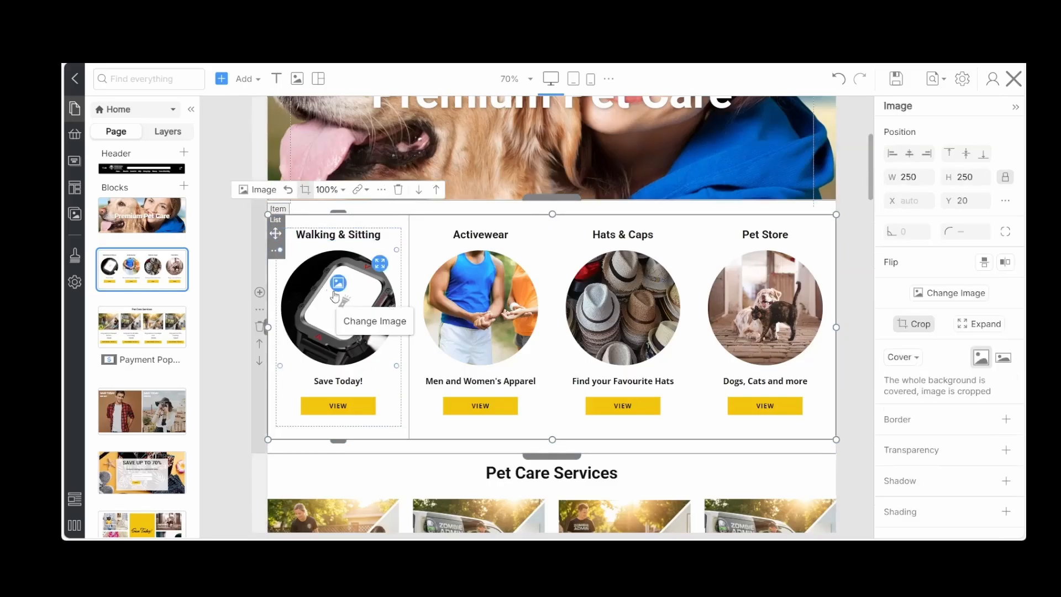
click(338, 284)
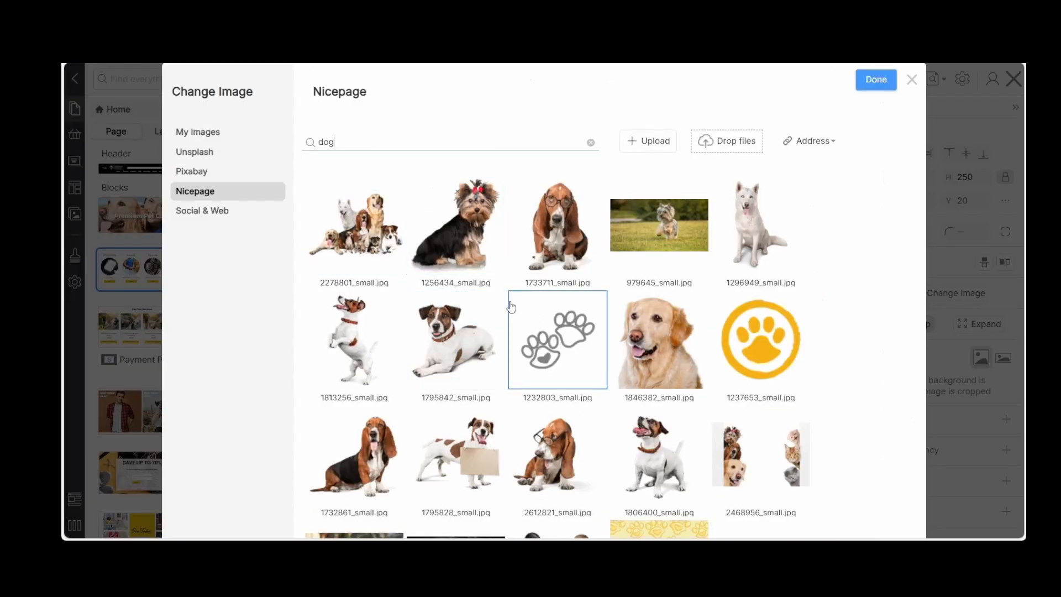
scroll(509, 304, down, 2)
scroll(511, 306, down, 3)
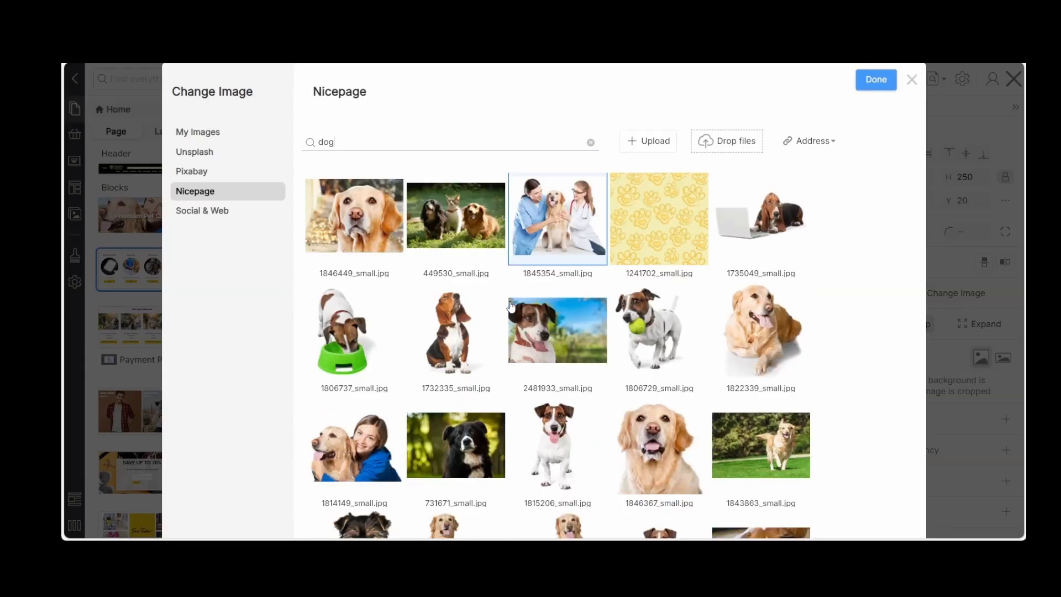
scroll(509, 304, down, 1)
text(cat)
click(456, 221)
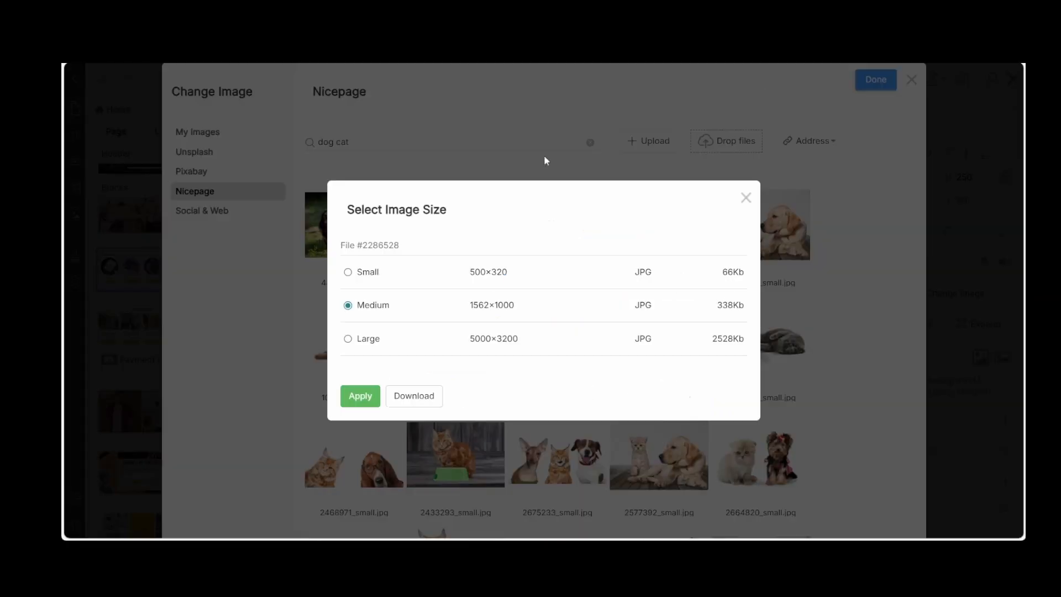
click(352, 394)
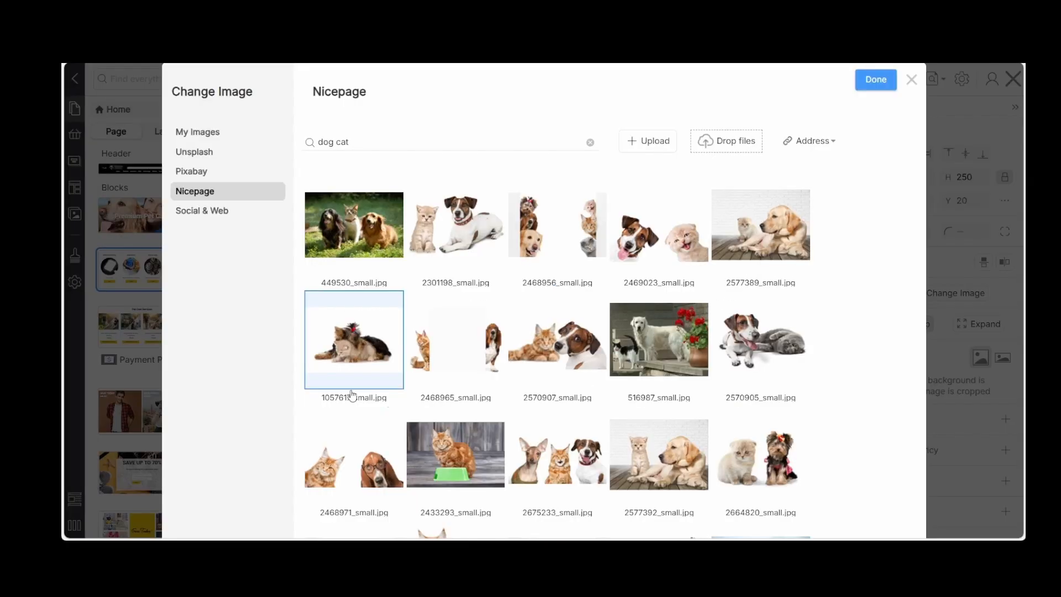
click(874, 80)
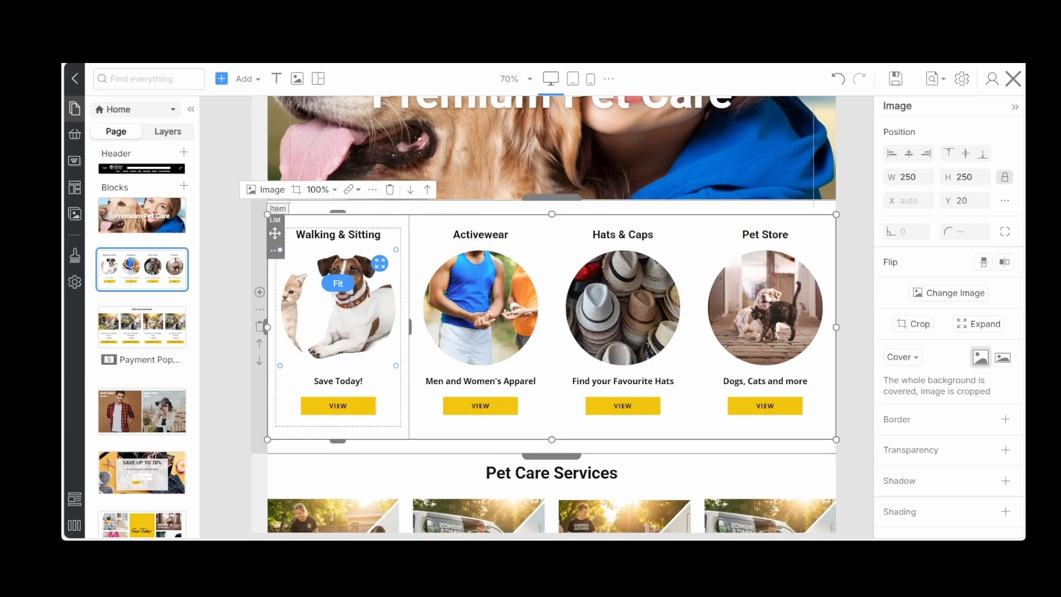
Shift the kitten and dog photo inside its circular crop so both animals fit in the Walking & Sitting frame
double_click(340, 341)
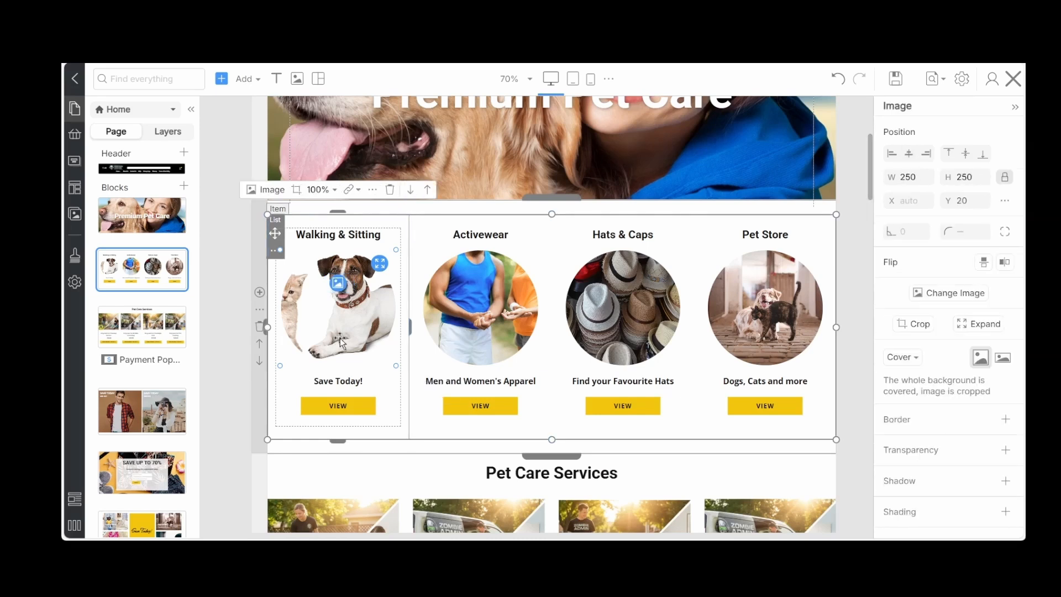
click(296, 190)
drag(326, 300, 349, 307)
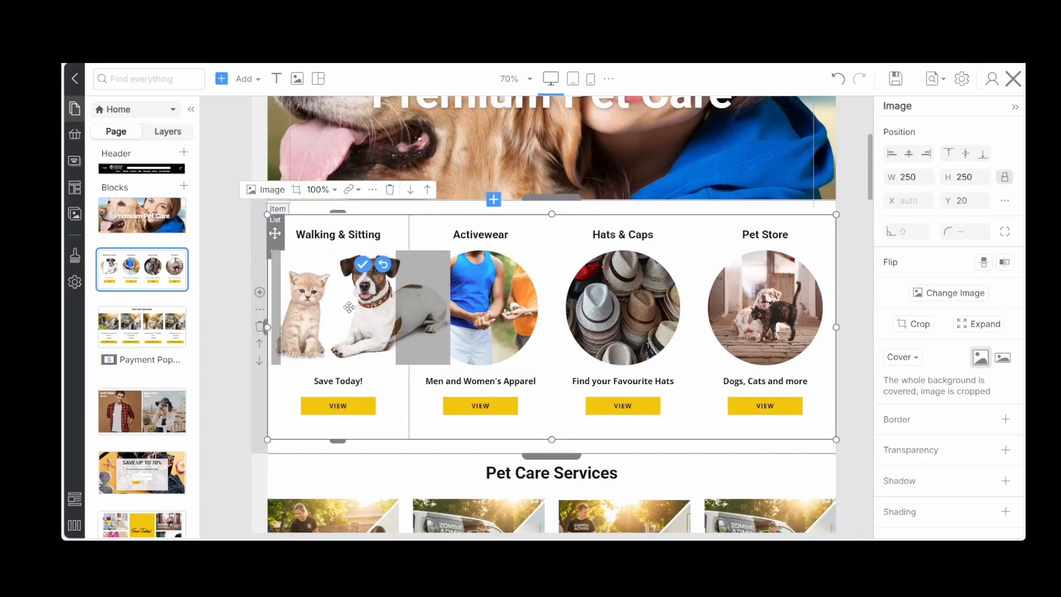
click(362, 264)
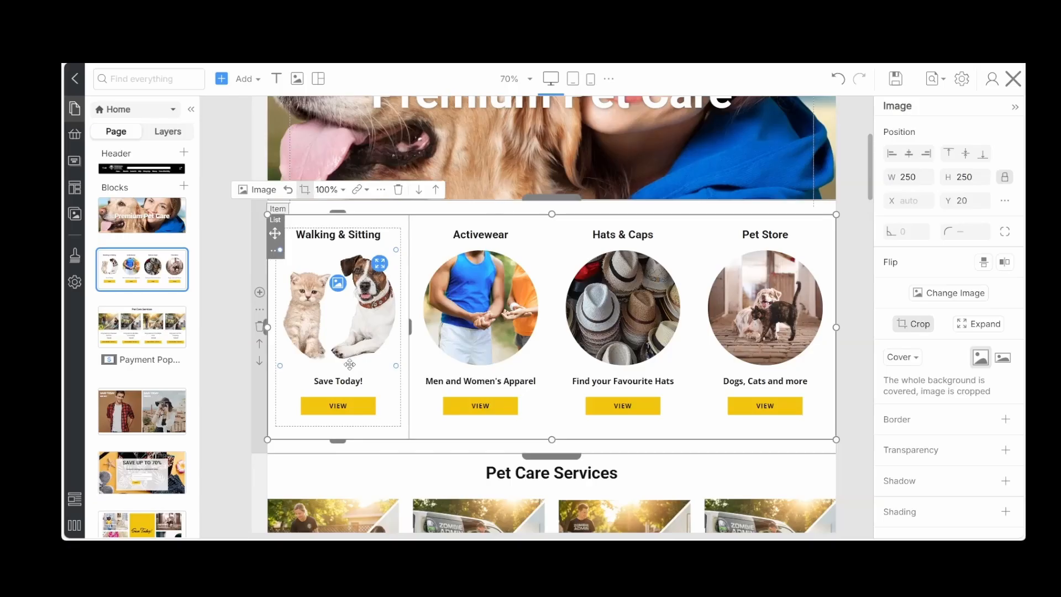
Delete the caption text, such as "Save Today!", from the items in the category list
click(342, 384)
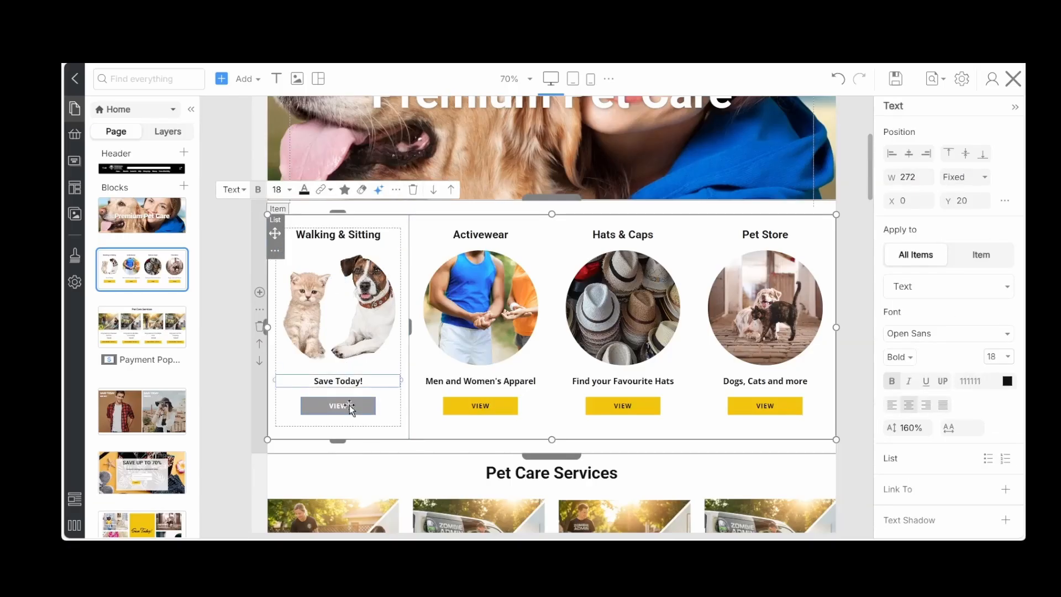
click(412, 190)
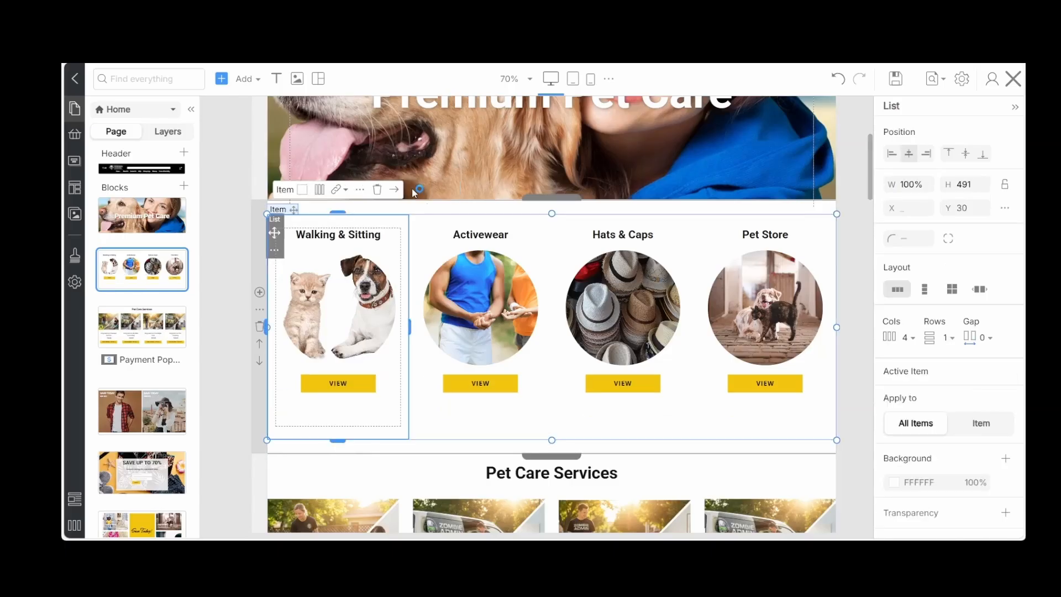
Set the corner radius of the category list's VIEW buttons to 8 and save the page
click(318, 381)
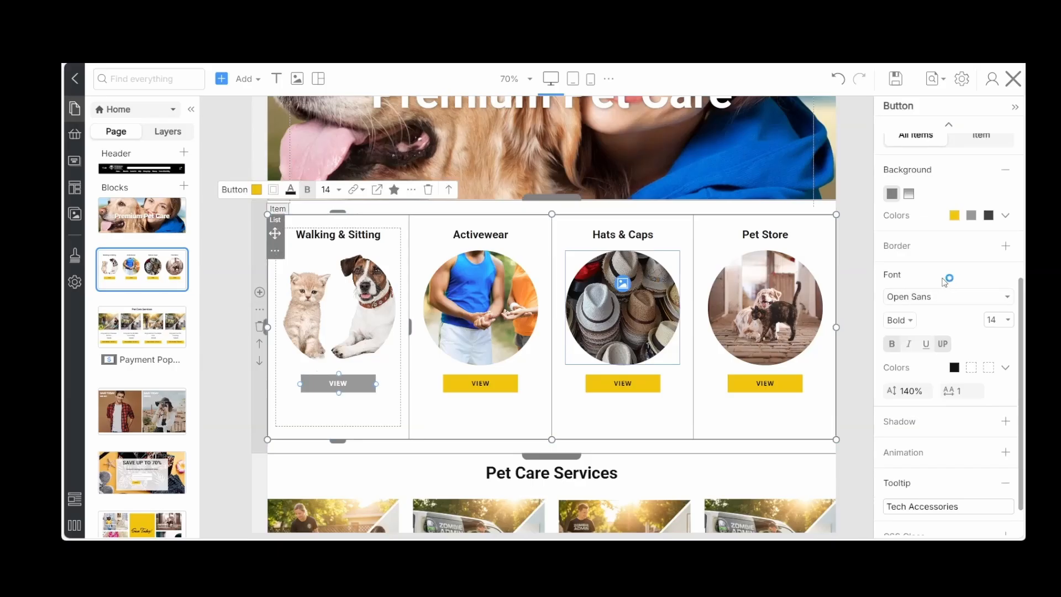
scroll(944, 282, up, 5)
scroll(944, 282, up, 1)
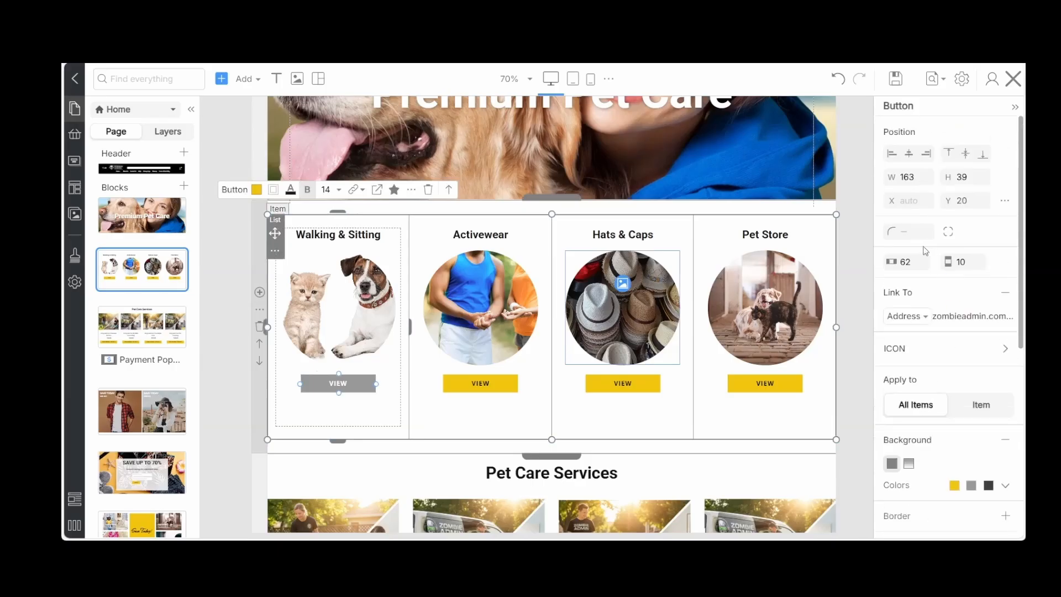
click(914, 229)
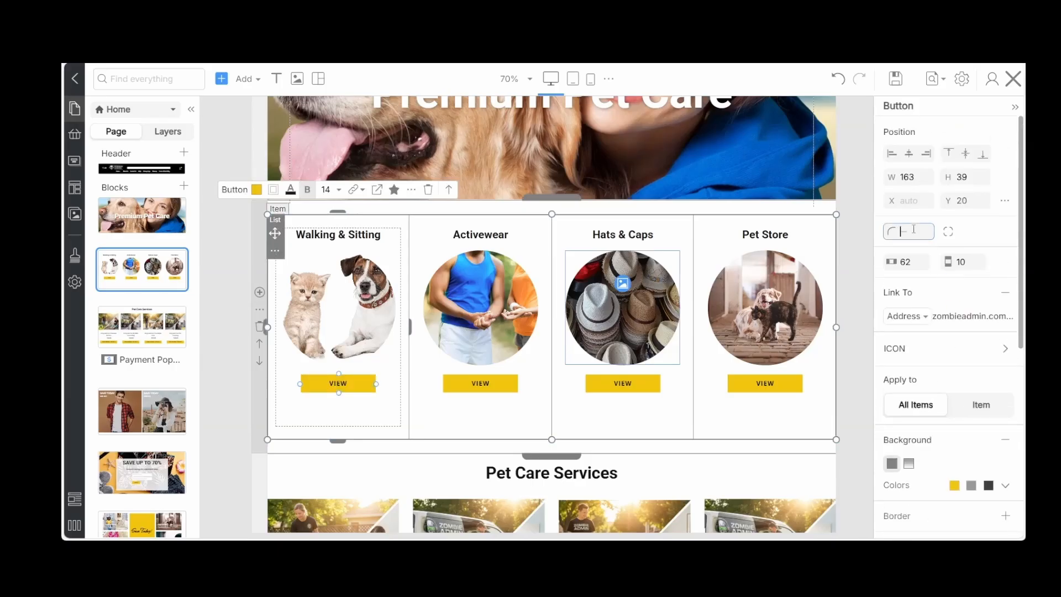
click(371, 415)
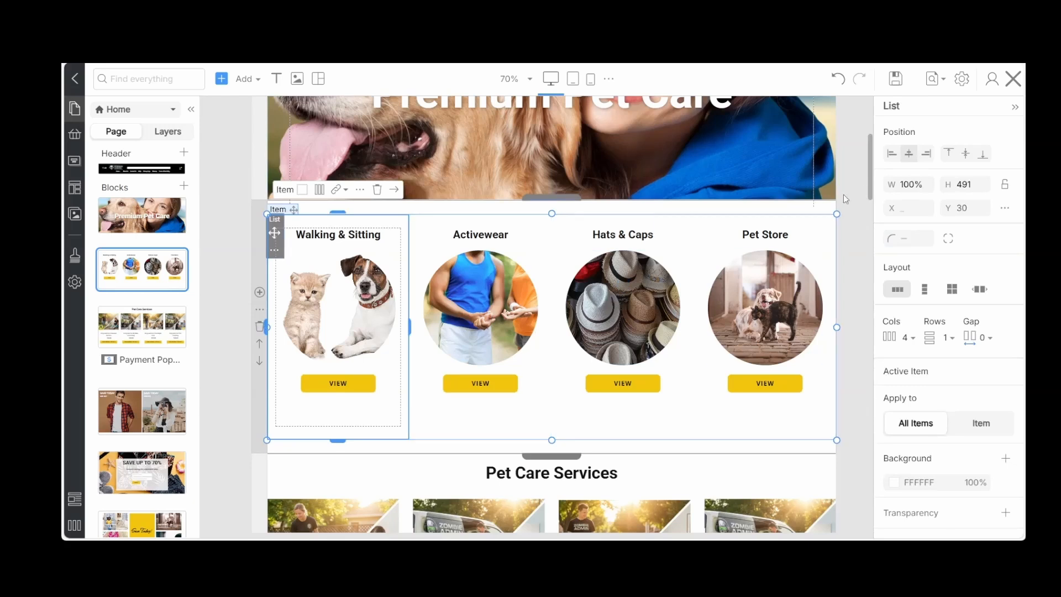
click(899, 81)
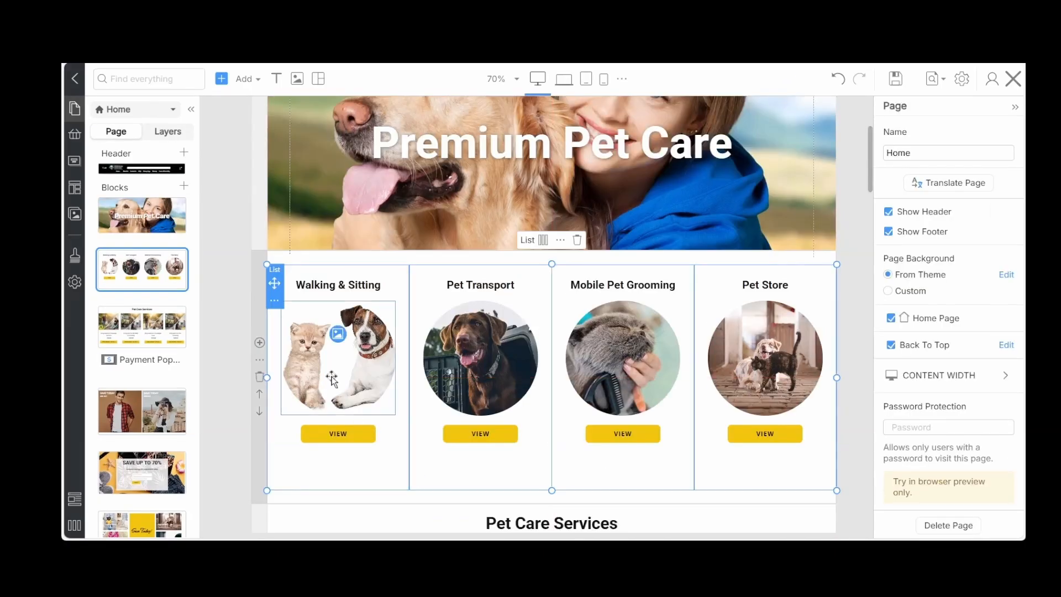
Replace the Walking & Sitting image with a Nicepage "dog cat" photo of a grey cat and dog outdoors, at Medium size
click(338, 334)
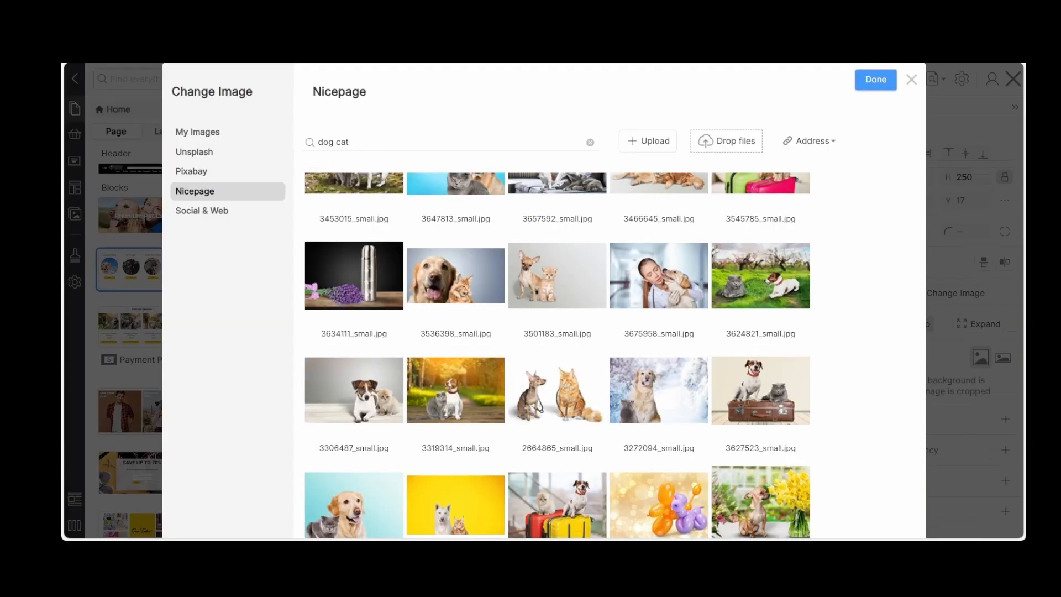
click(456, 390)
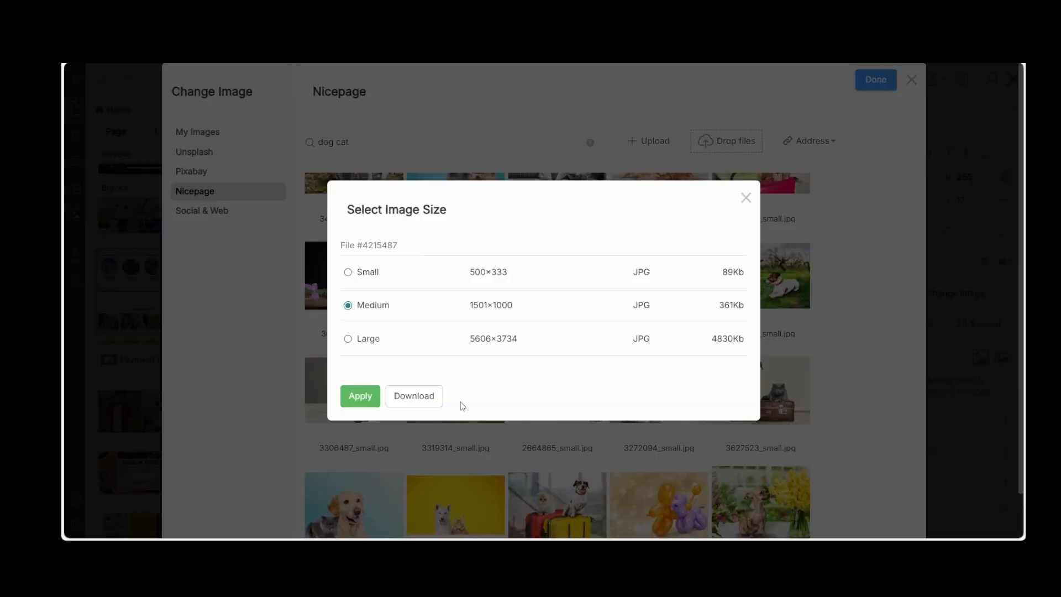
click(360, 396)
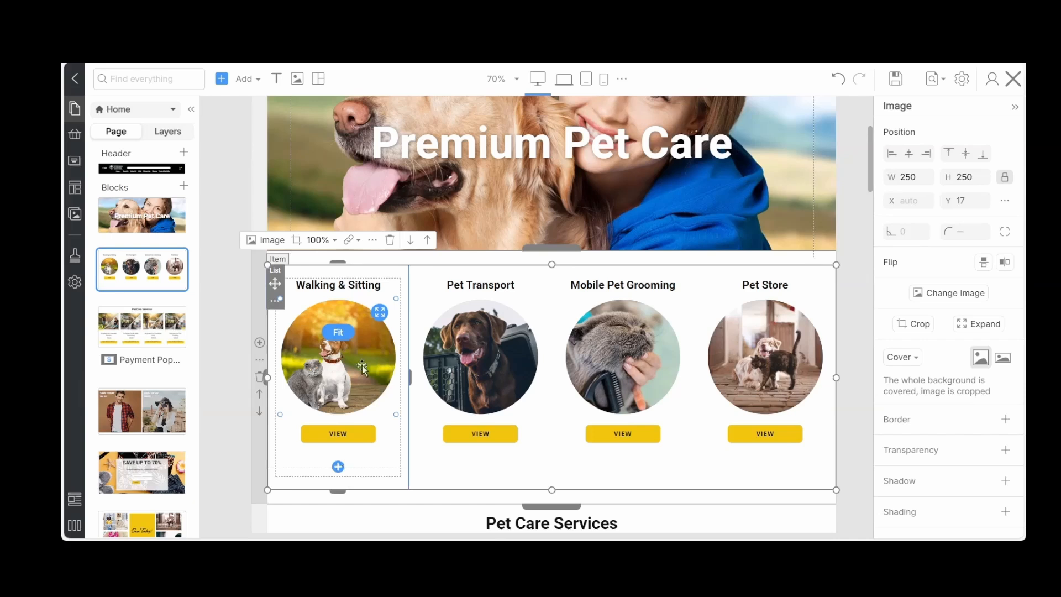
Shift the outdoor cat and dog photo slightly to the right inside its circular crop and save the page
click(338, 466)
click(297, 240)
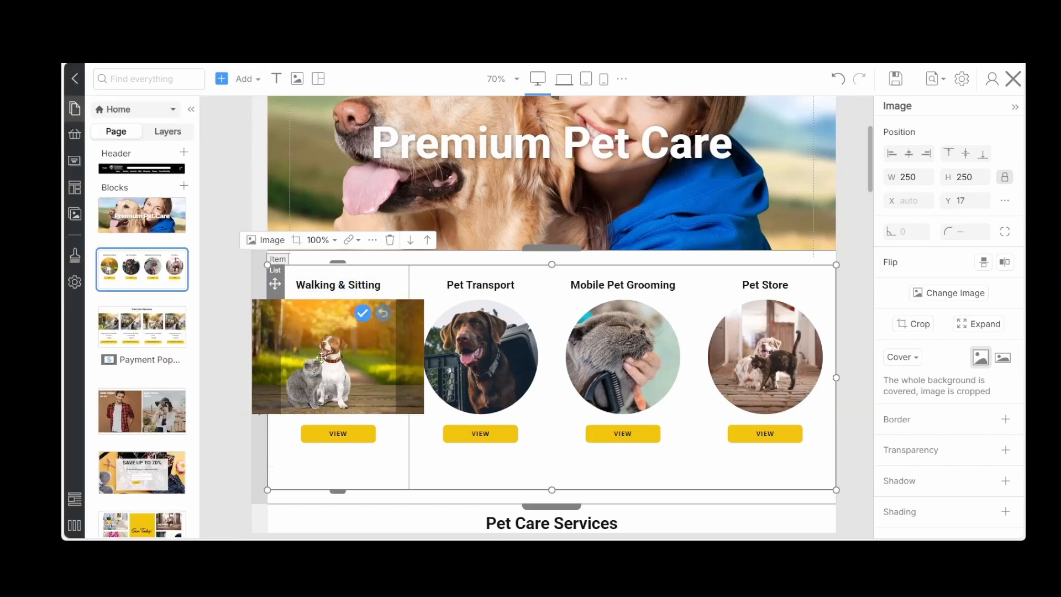
drag(321, 358, 334, 358)
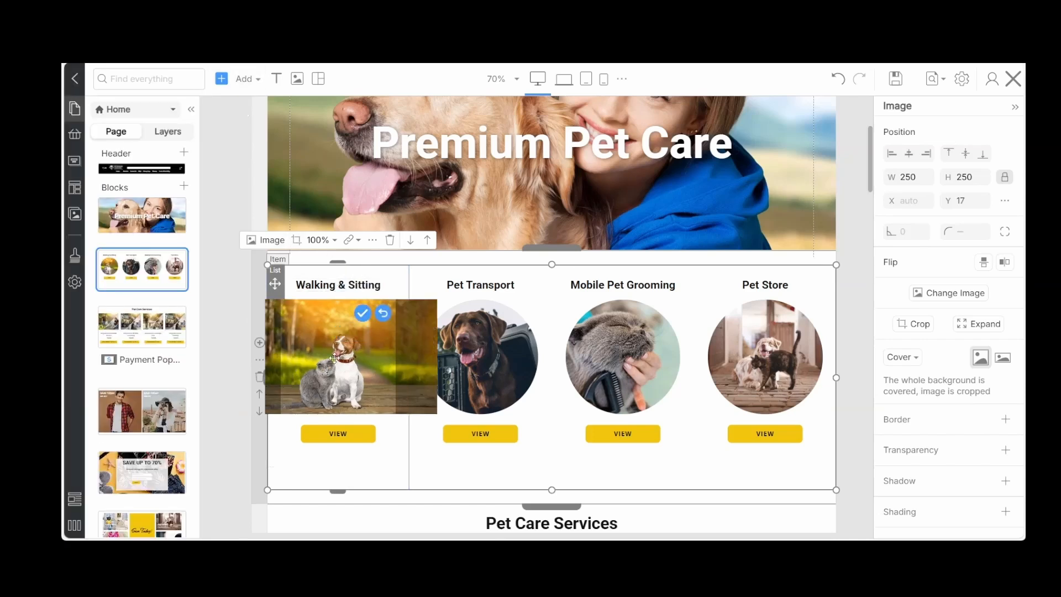
click(363, 318)
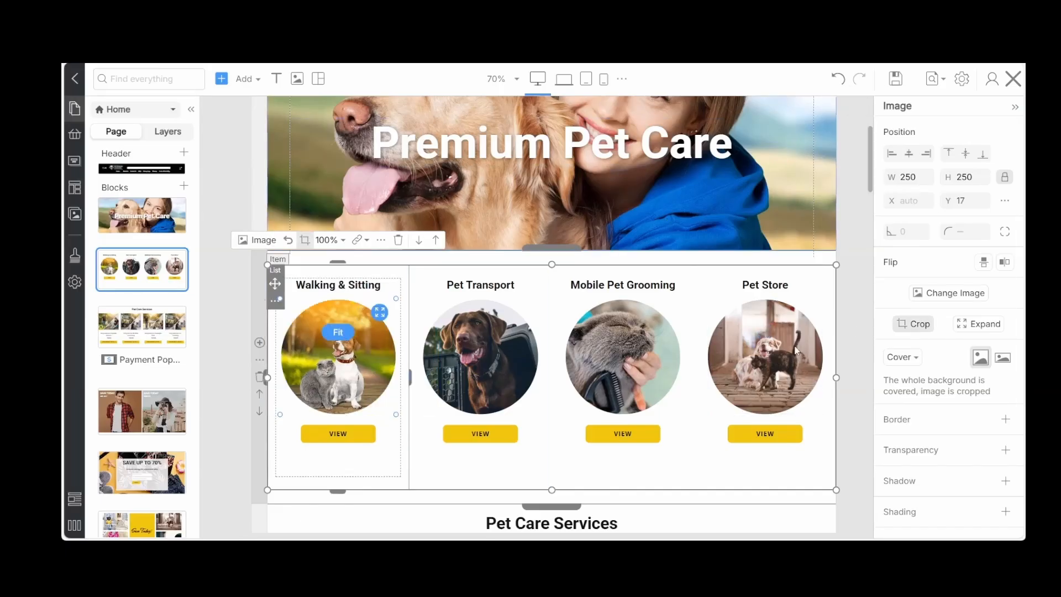
click(842, 419)
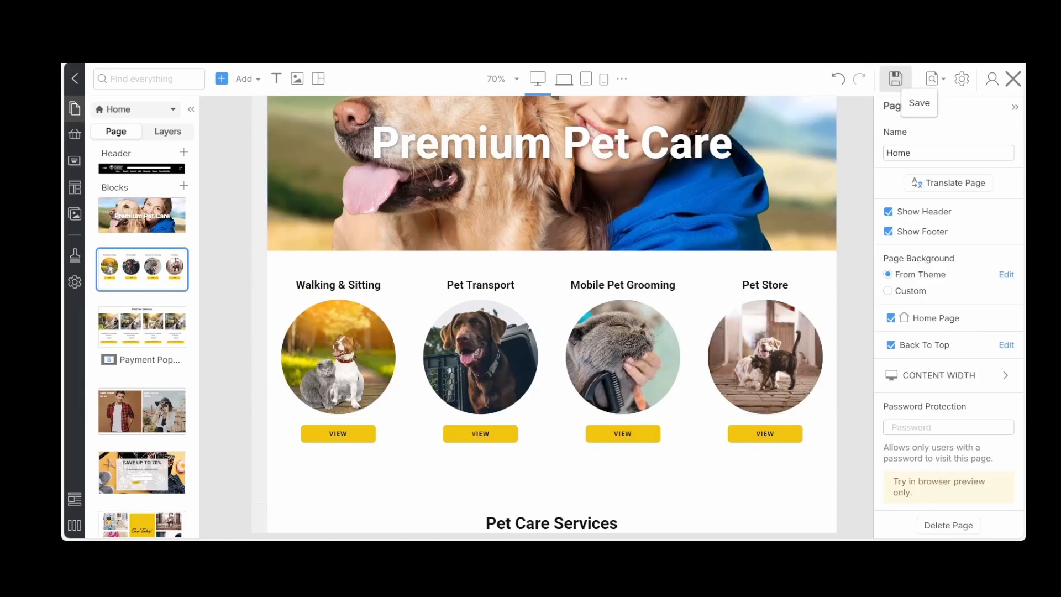
click(895, 78)
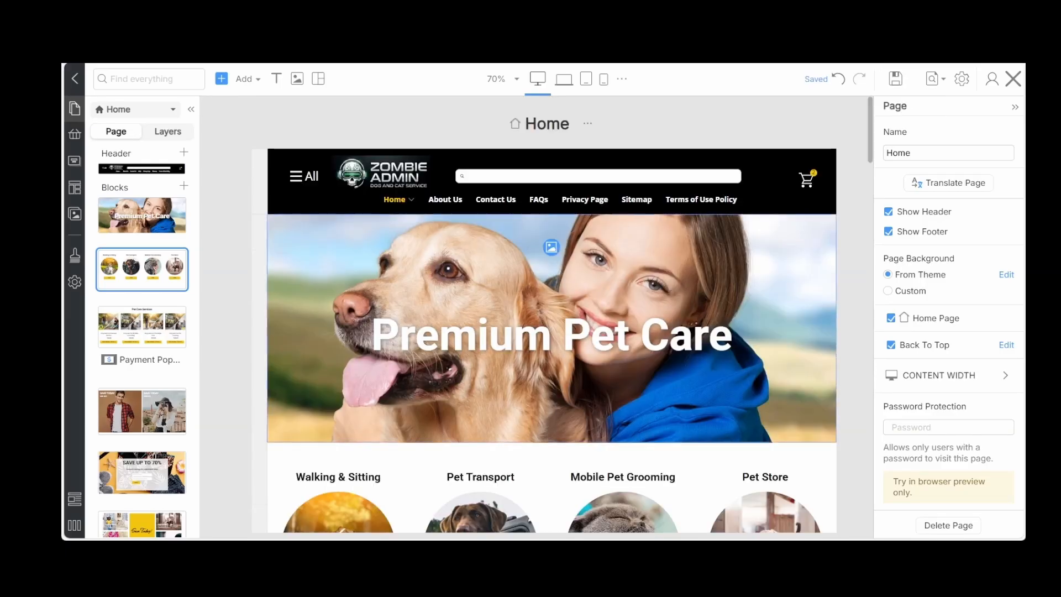
Search the block designs for "pet" and add the yellow Pet Hotel block to the Home page
click(236, 177)
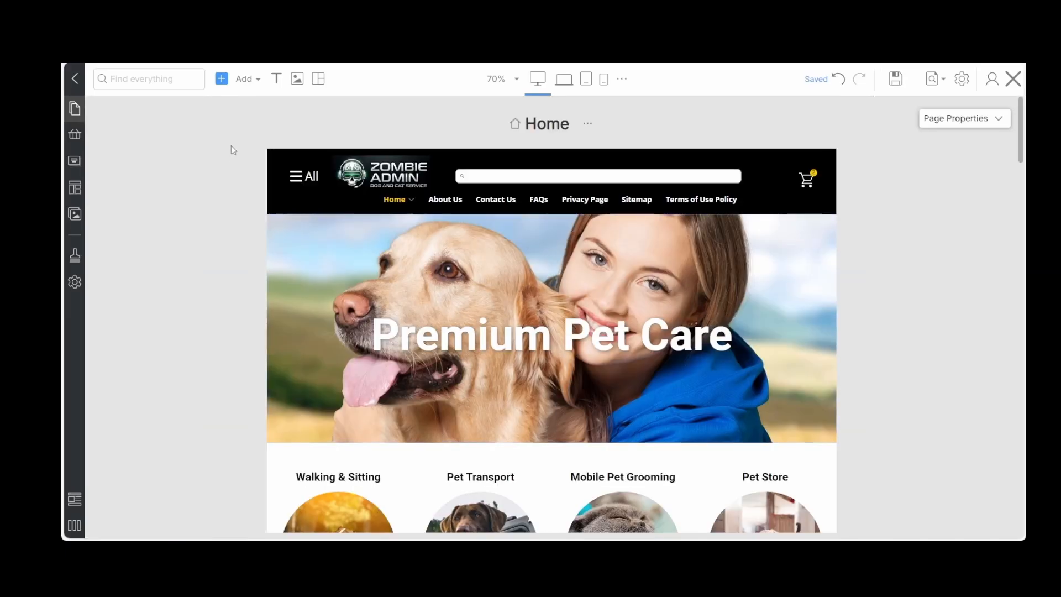
click(232, 82)
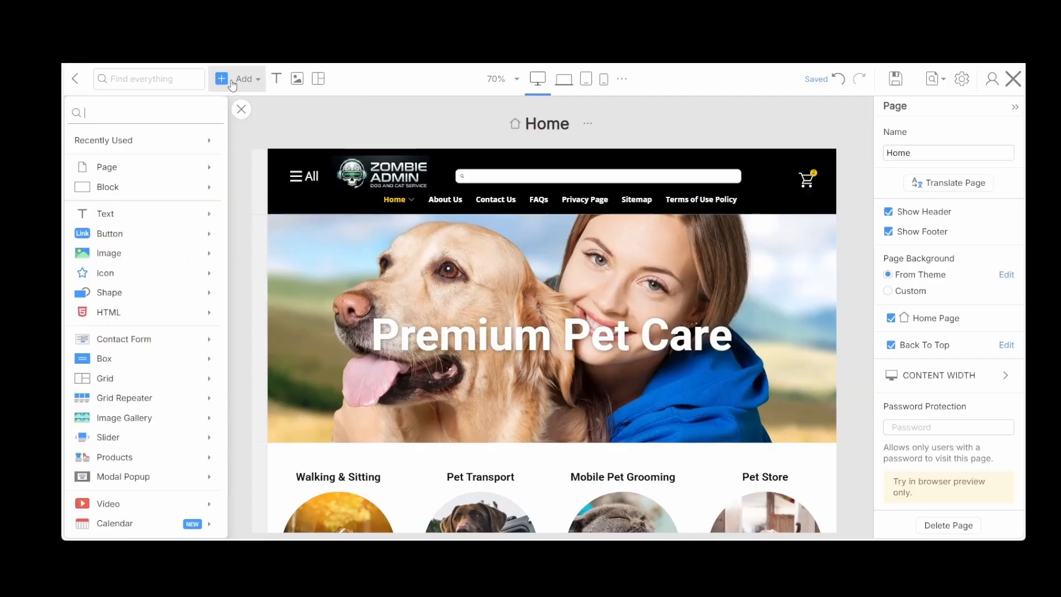
mouse_move(207, 185)
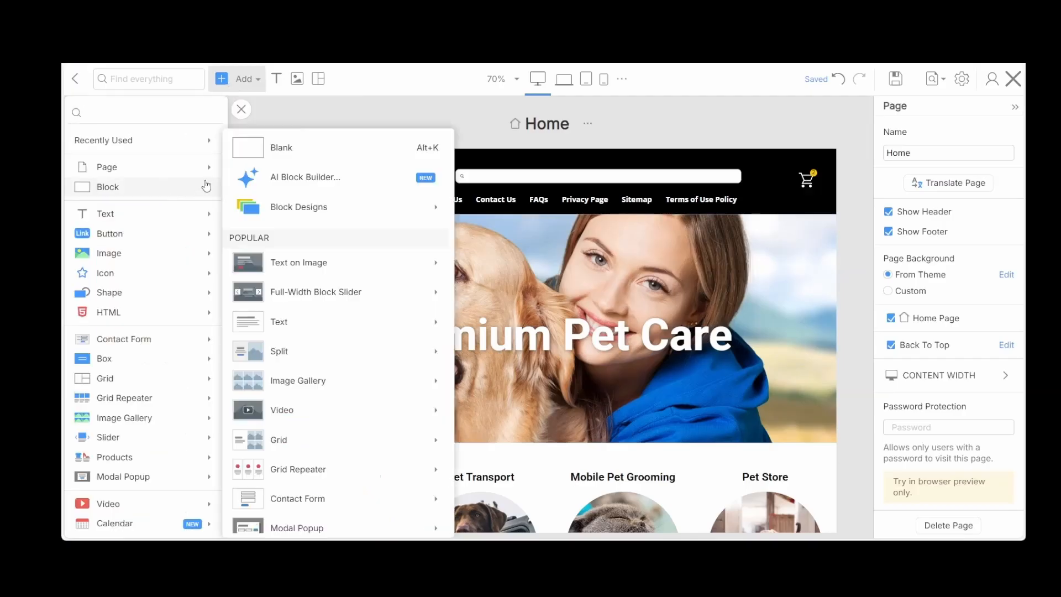
mouse_move(315, 214)
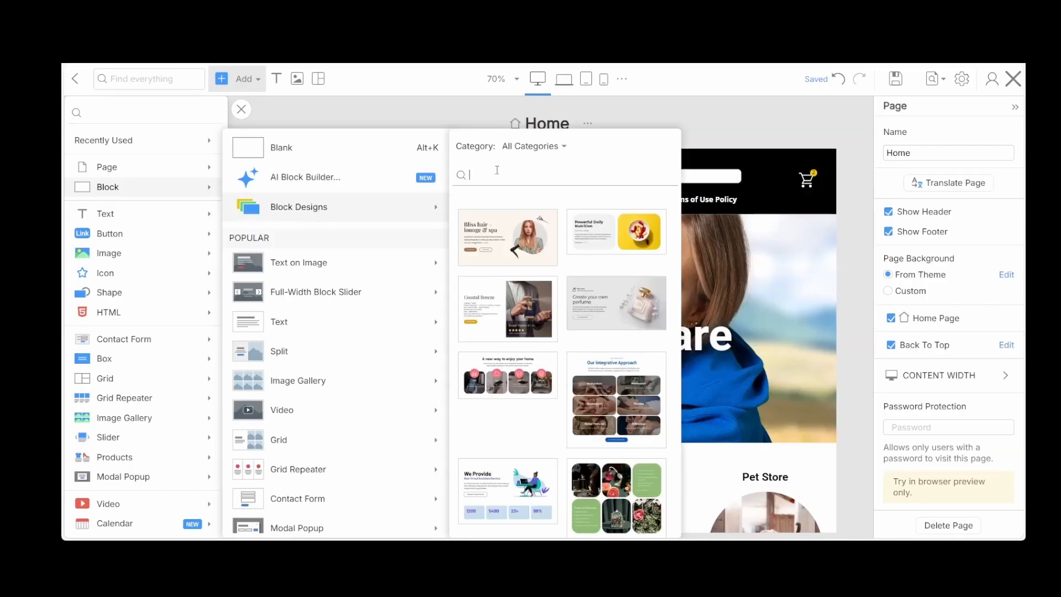
text(pet)
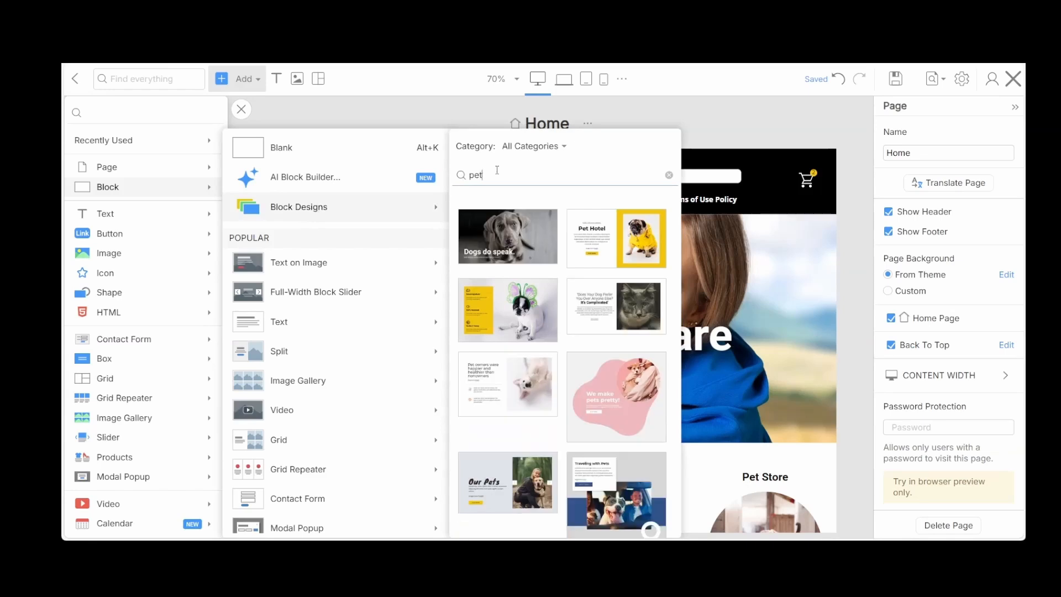
scroll(526, 331, down, 1)
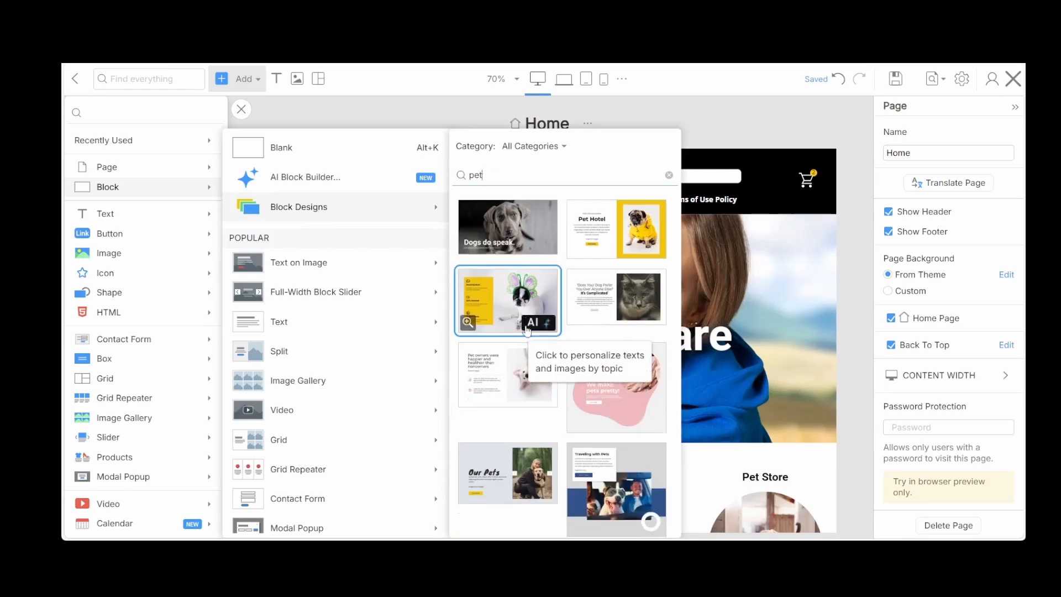
scroll(527, 330, up, 1)
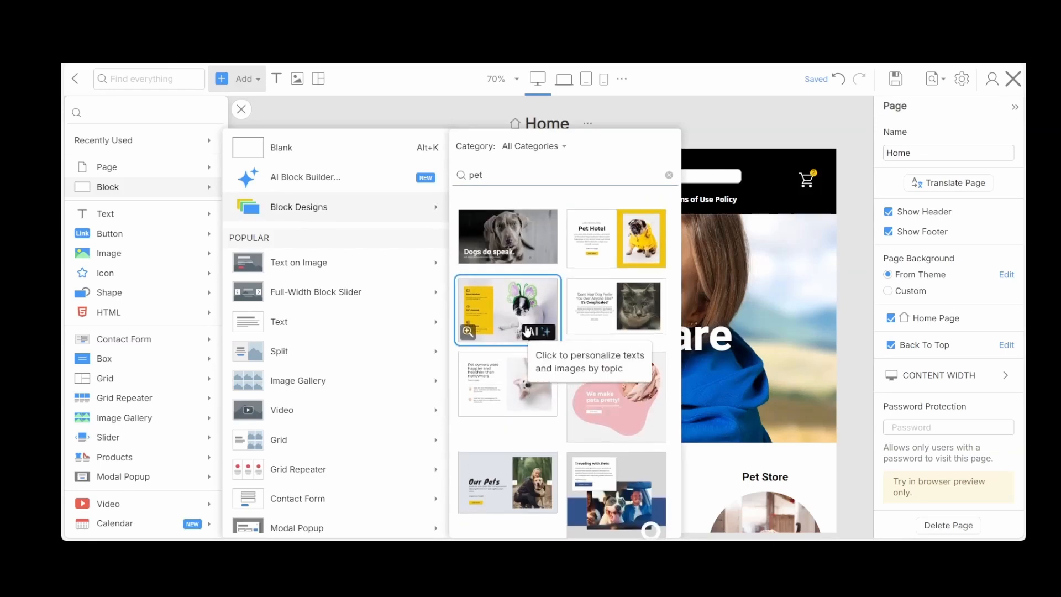
click(606, 262)
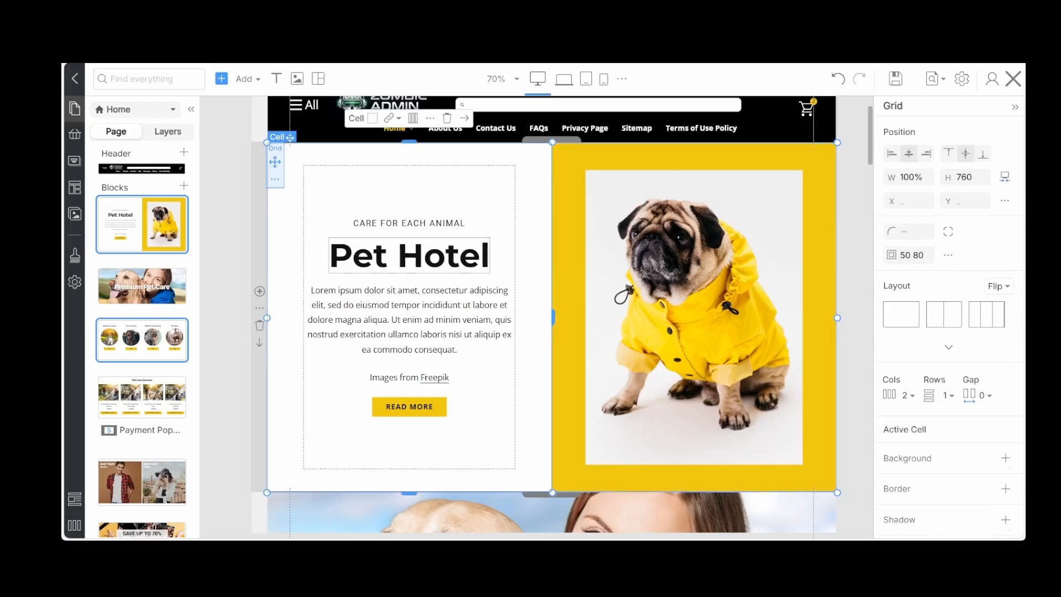
Search the block designs for "pet" and add the Dog Care Advice block to the Home page
click(228, 80)
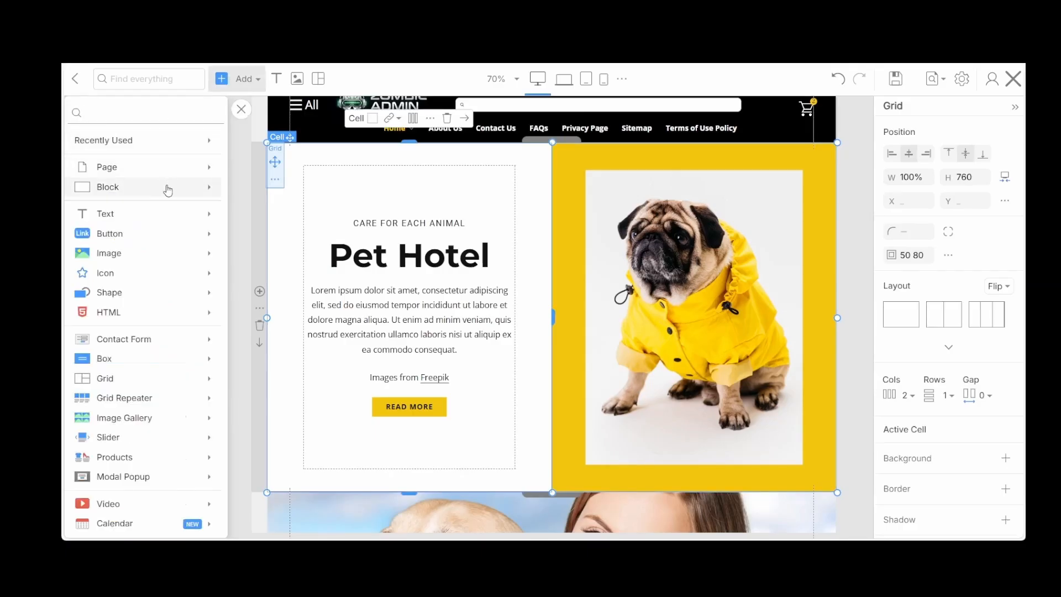
mouse_move(168, 191)
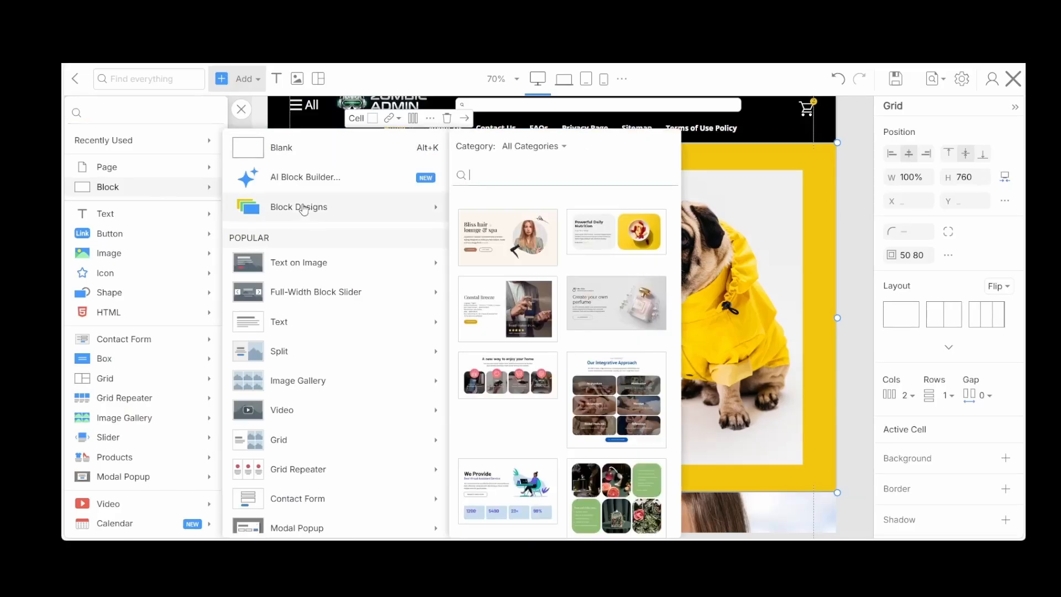
text(pet)
scroll(555, 353, down, 1)
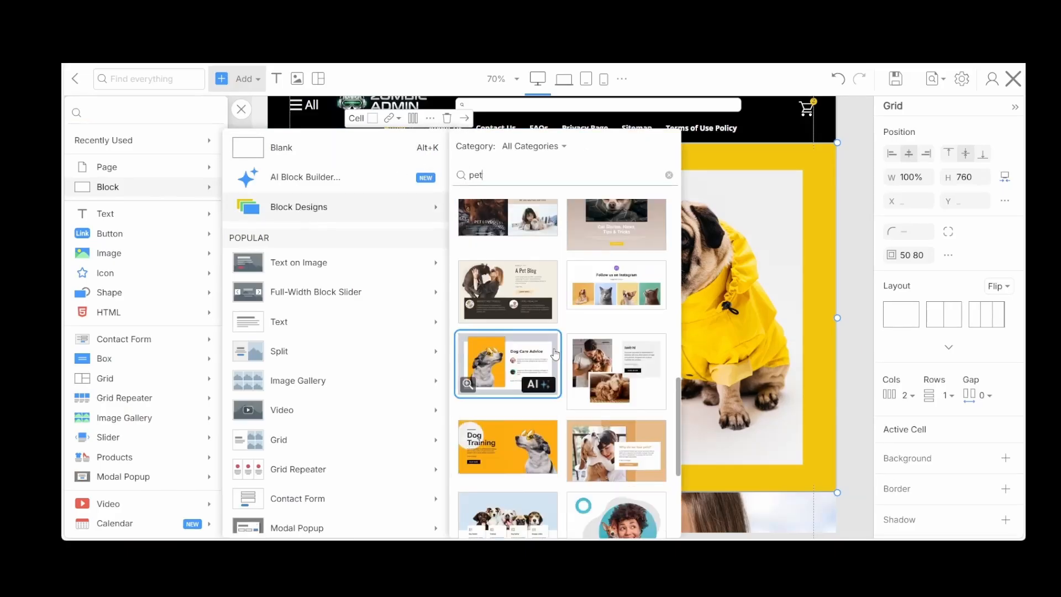
scroll(531, 356, down, 1)
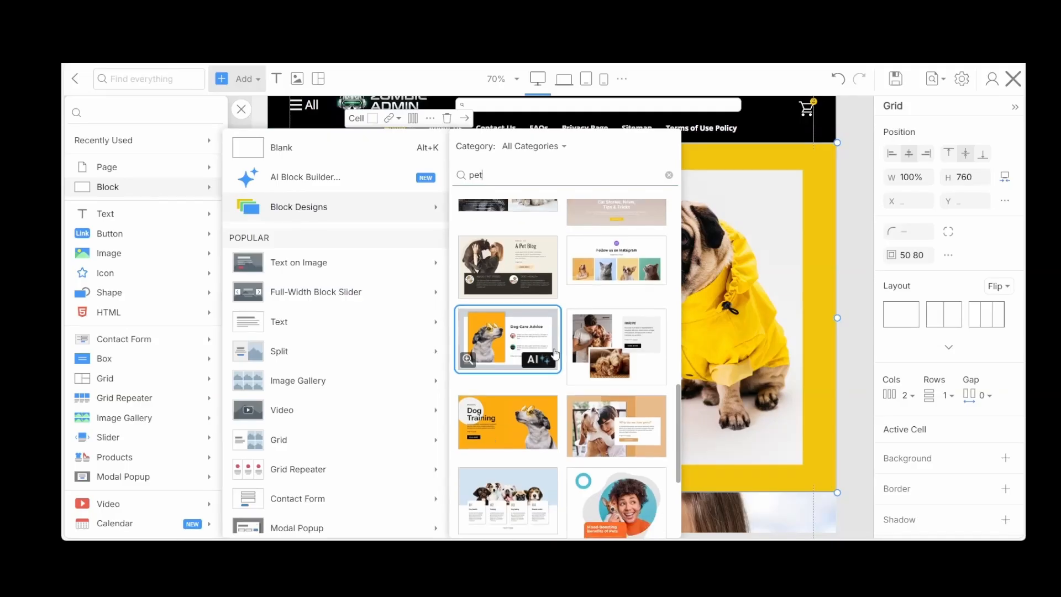
click(499, 360)
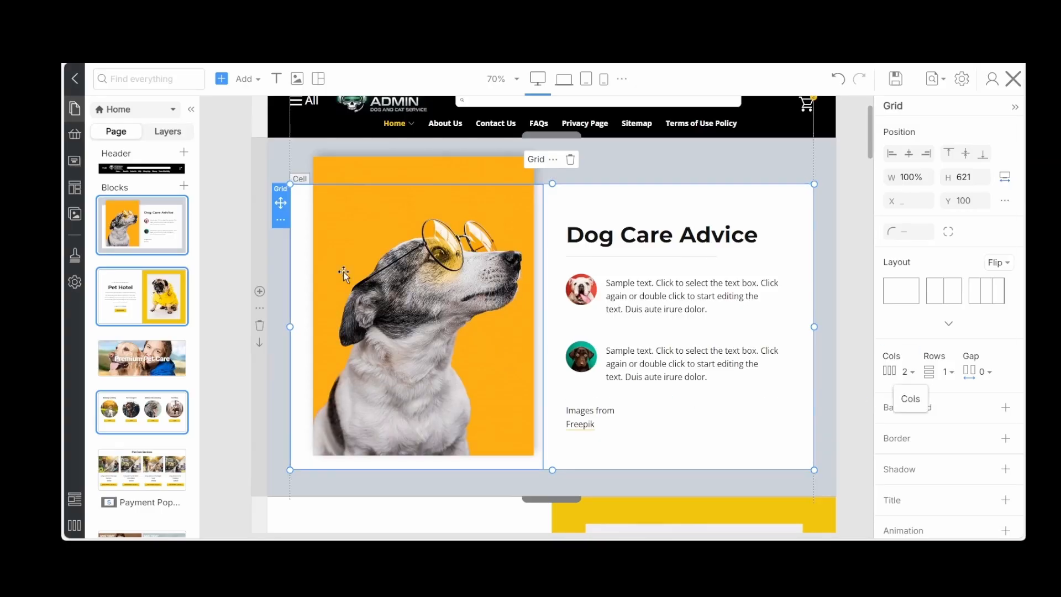
Add the Contact Us block with the woman hugging a dog from the Pets & Animals block designs
click(238, 78)
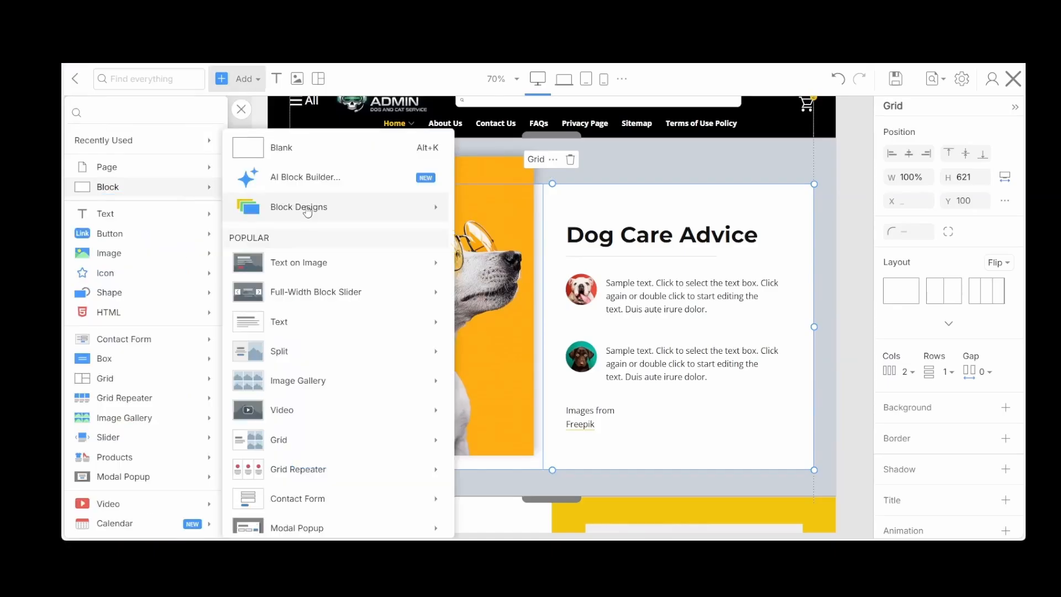
text(p)
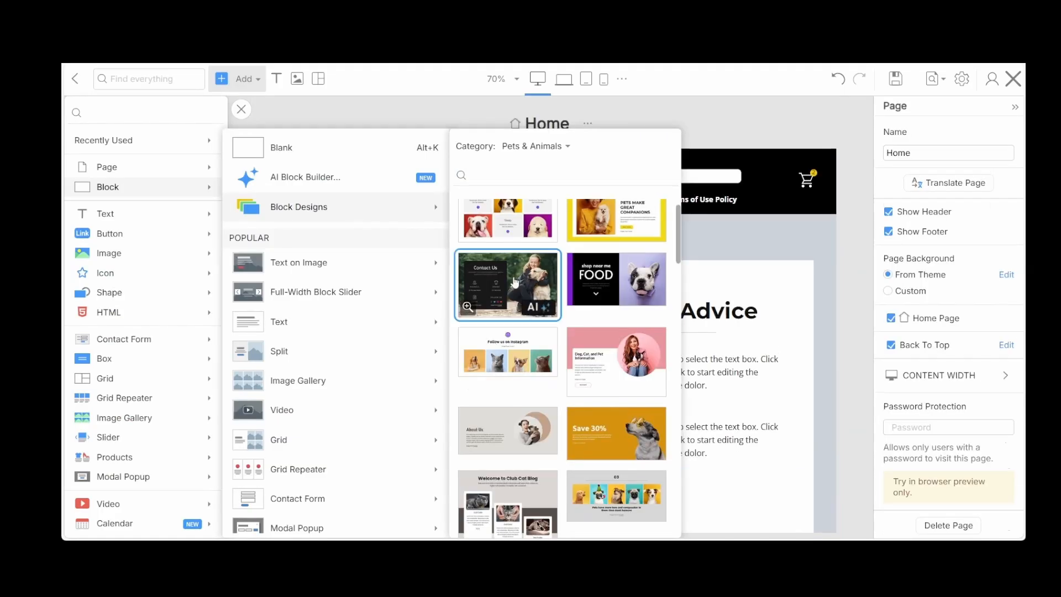
click(514, 283)
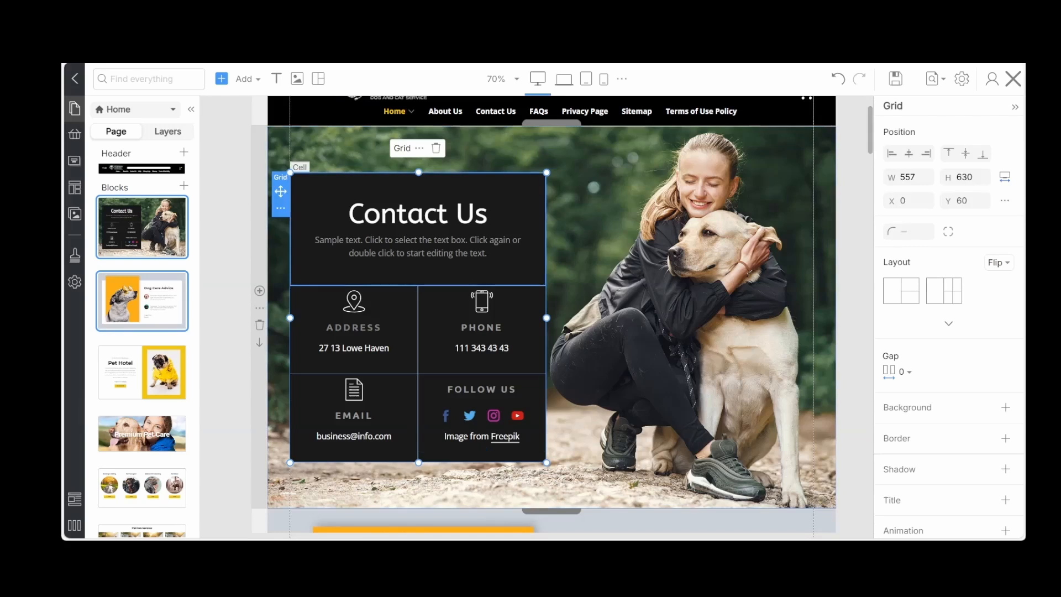
Add the "Need a Sweet Heart?" cat block from the Pets & Animals block designs and save the page
click(237, 79)
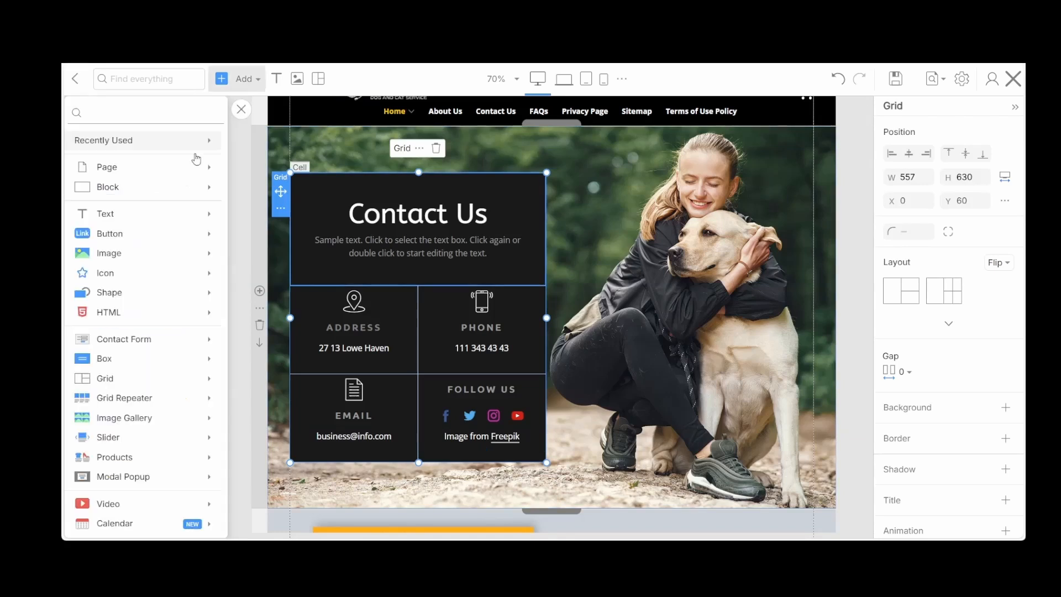
mouse_move(195, 189)
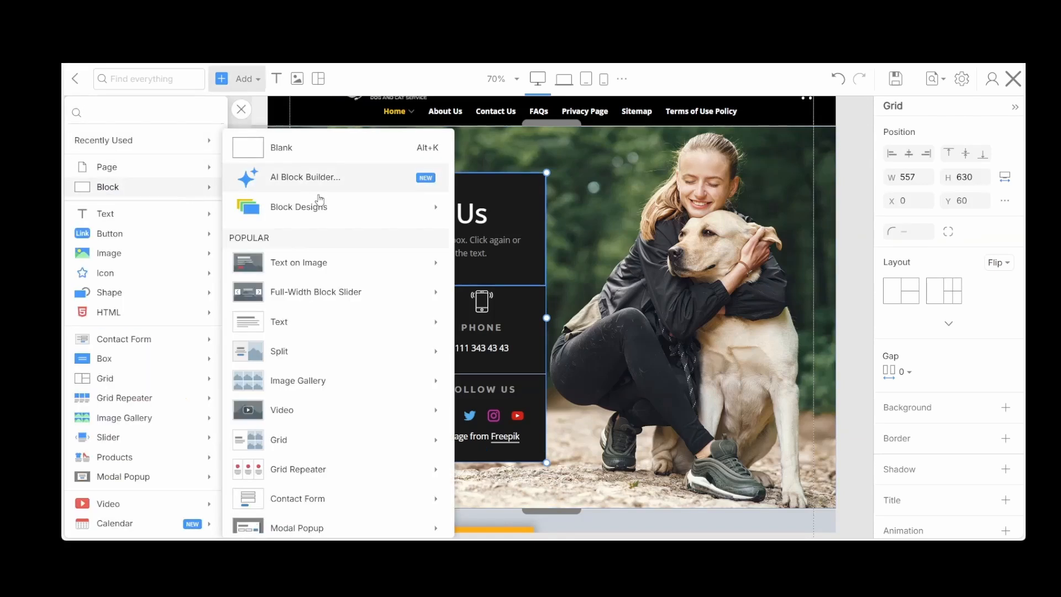
mouse_move(339, 206)
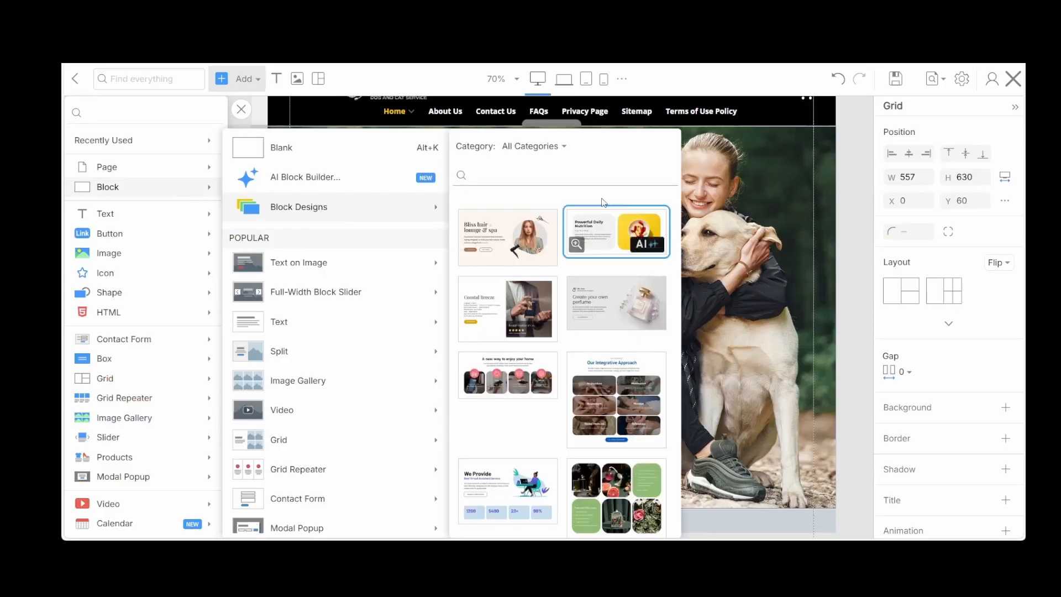
click(563, 147)
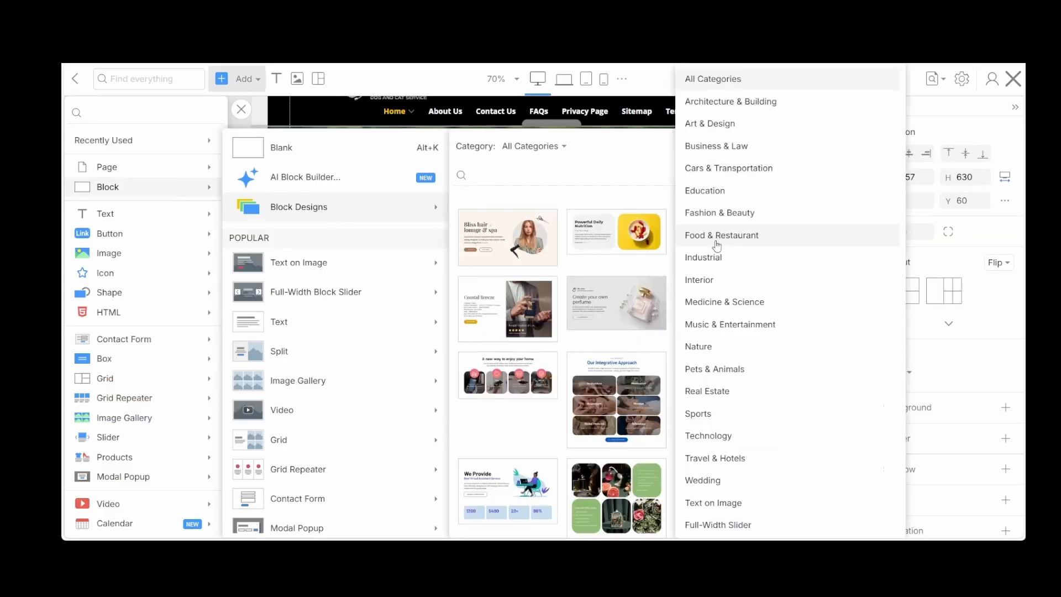
click(704, 369)
scroll(585, 379, down, 3)
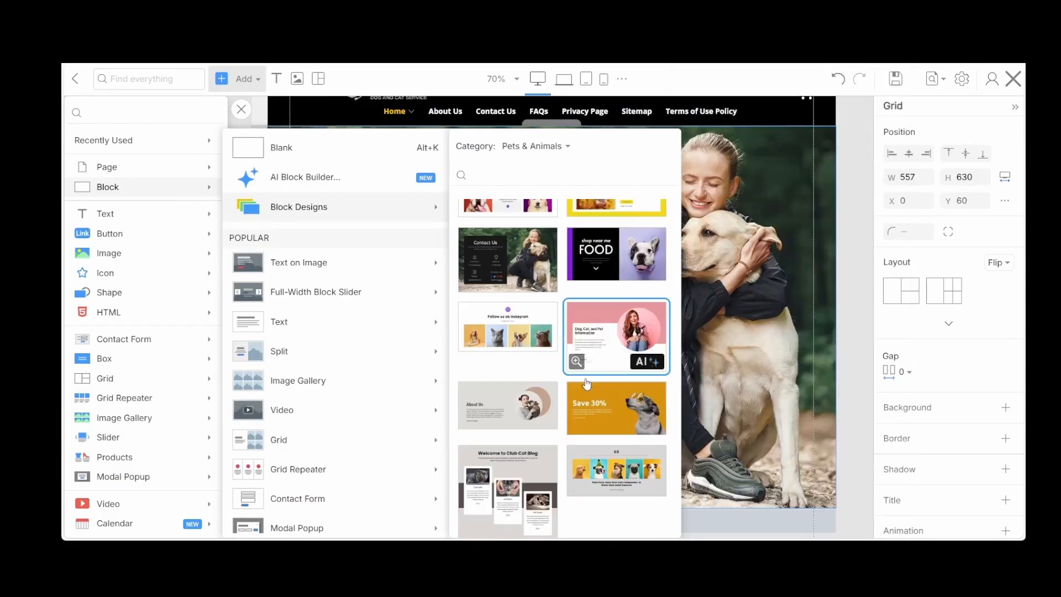
scroll(585, 379, down, 5)
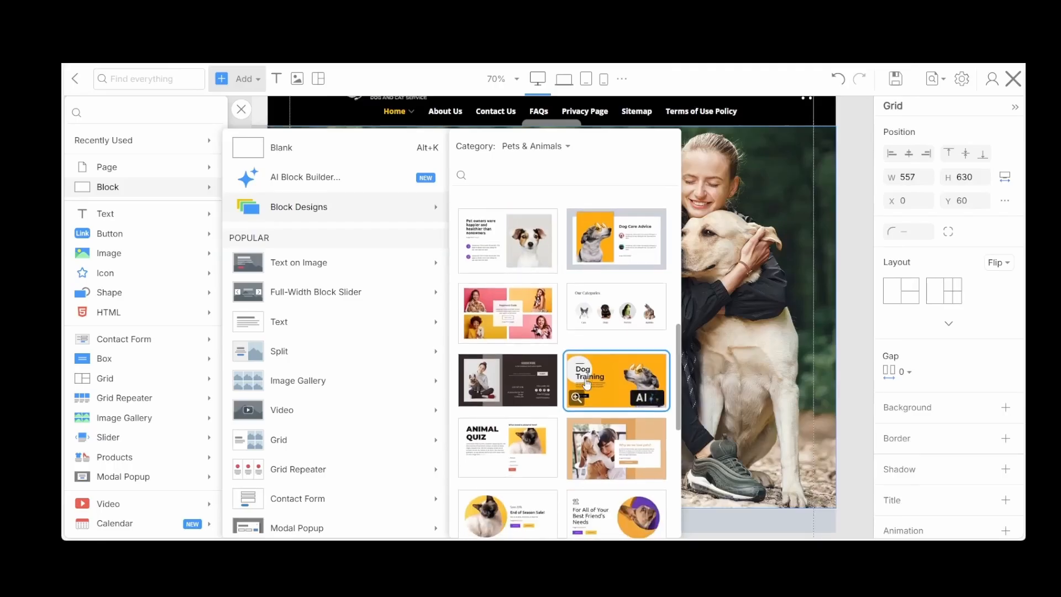
scroll(586, 383, down, 3)
click(595, 423)
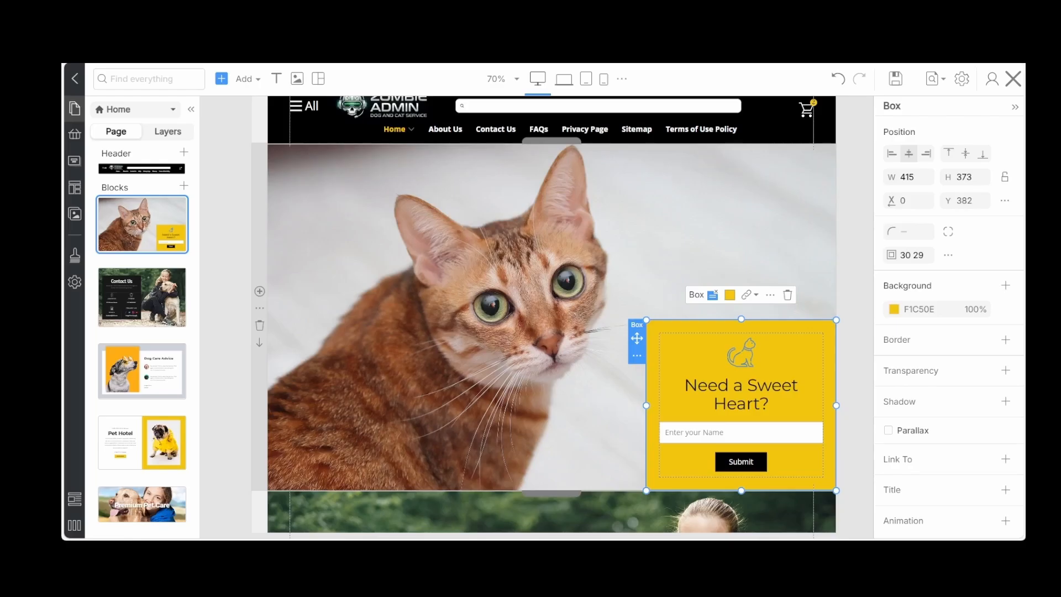
click(332, 247)
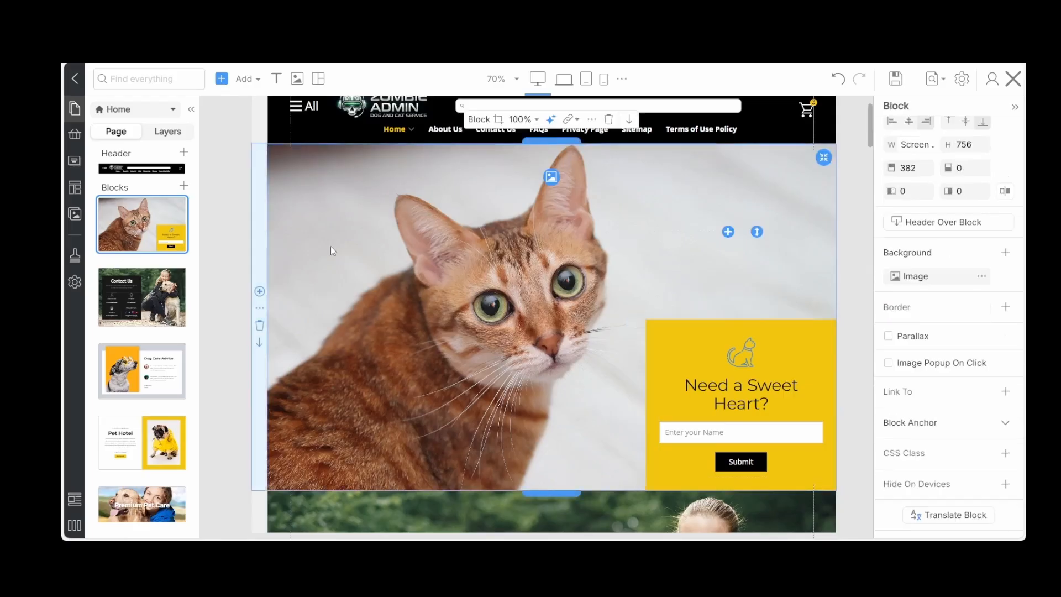
click(895, 79)
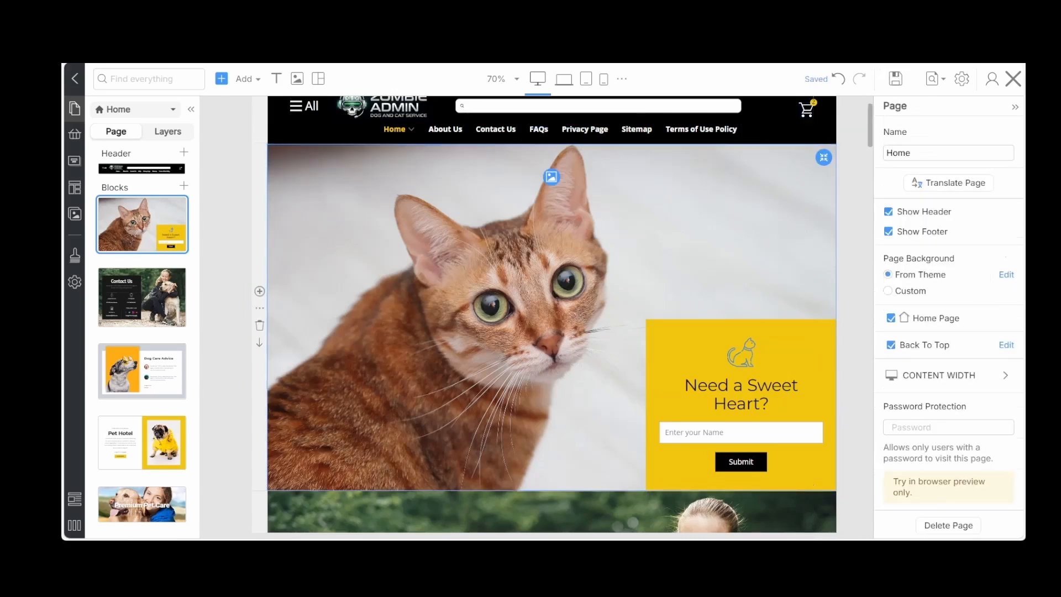
Reorder the Home page blocks so Premium Pet Care comes first and Dog Care Advice sits above Contact Us
click(379, 372)
scroll(379, 372, down, 8)
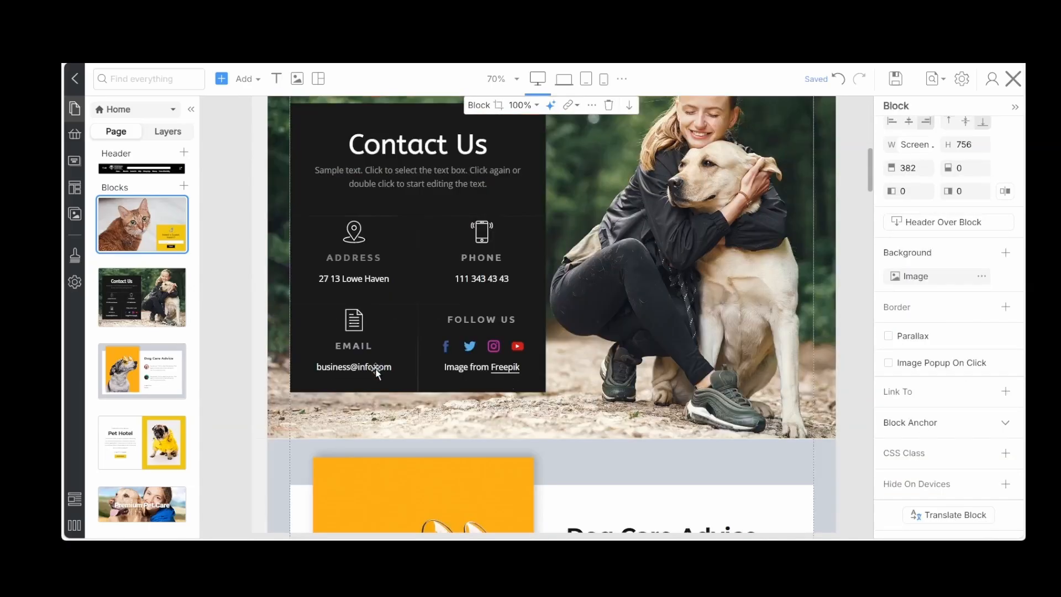
scroll(377, 373, down, 10)
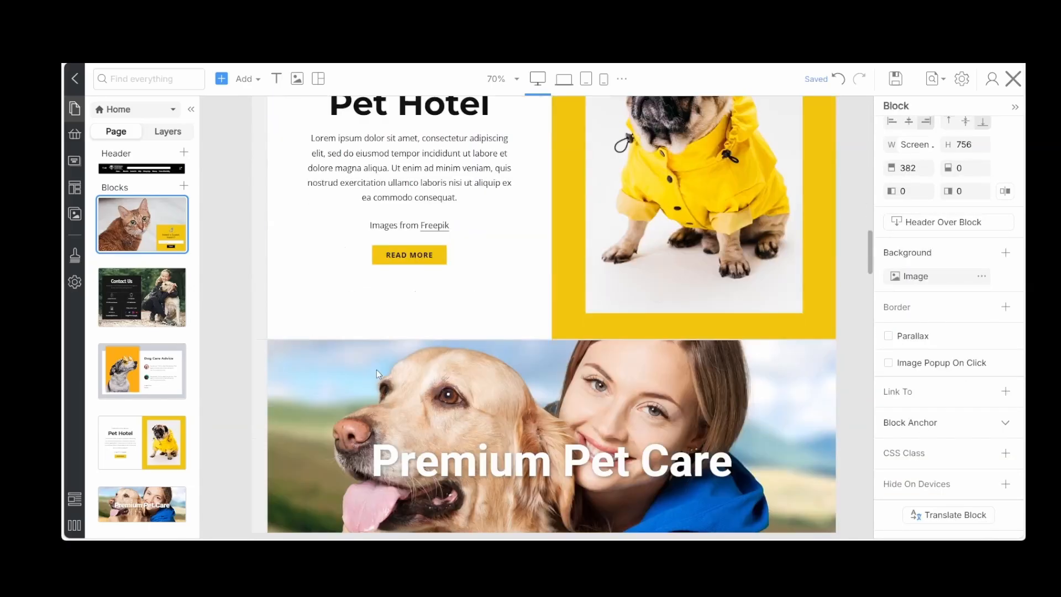
scroll(377, 370, down, 15)
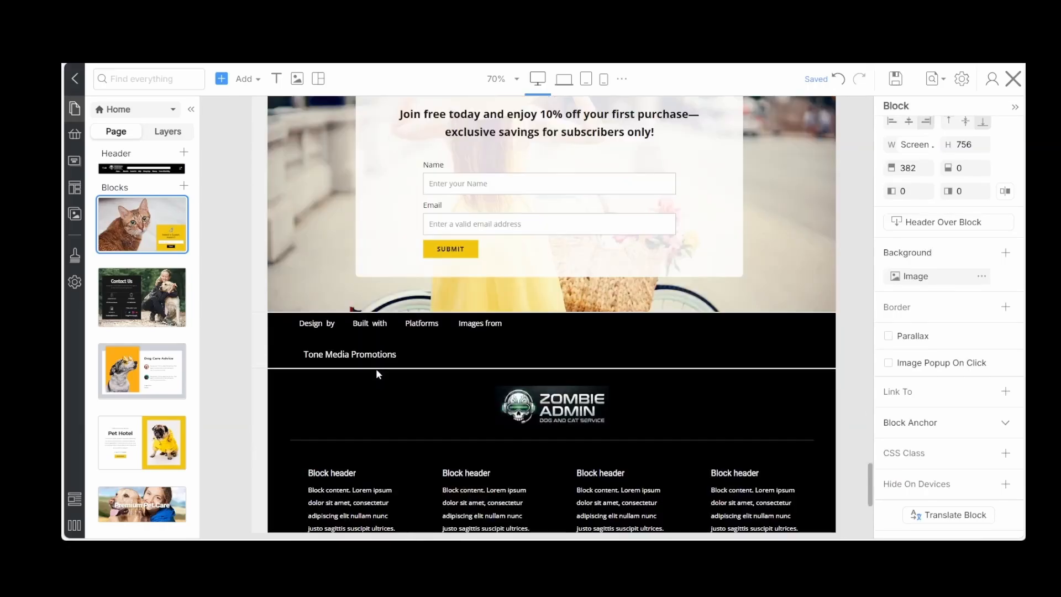
scroll(376, 370, up, 20)
scroll(376, 370, down, 4)
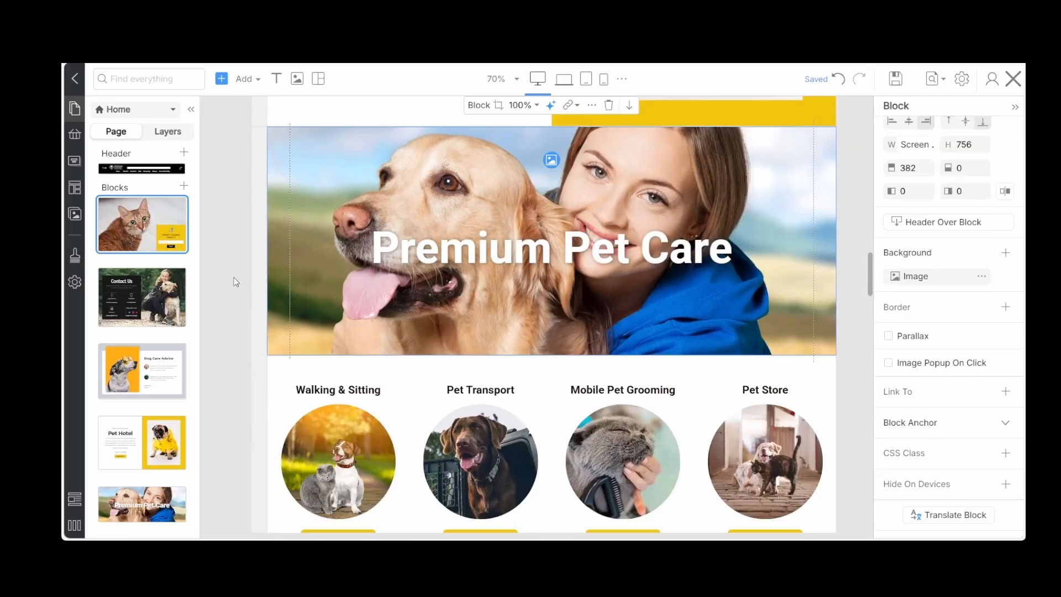
mouse_move(151, 323)
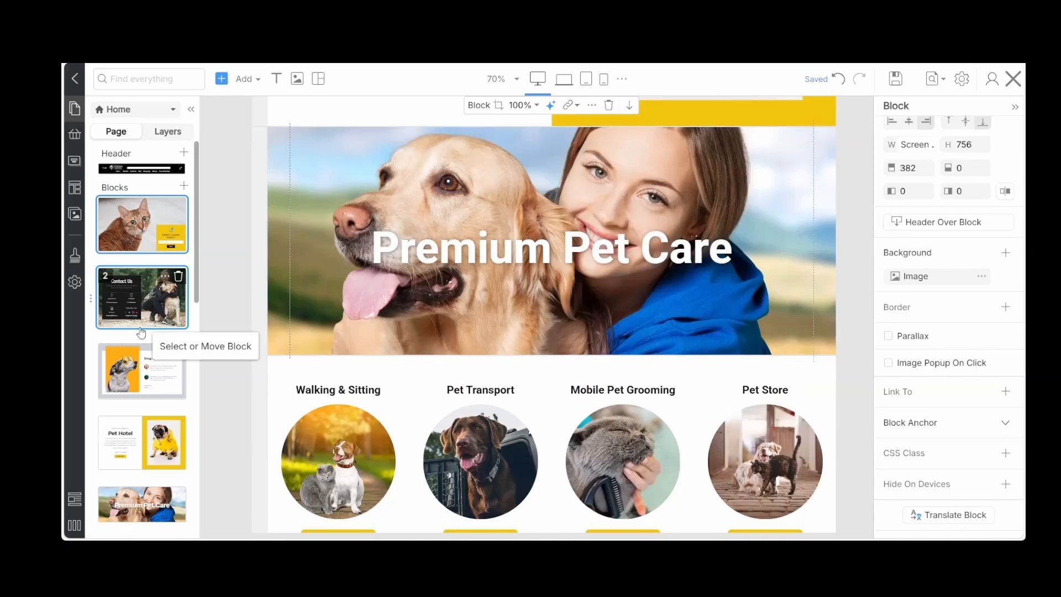
scroll(142, 333, down, 2)
drag(128, 387, 128, 183)
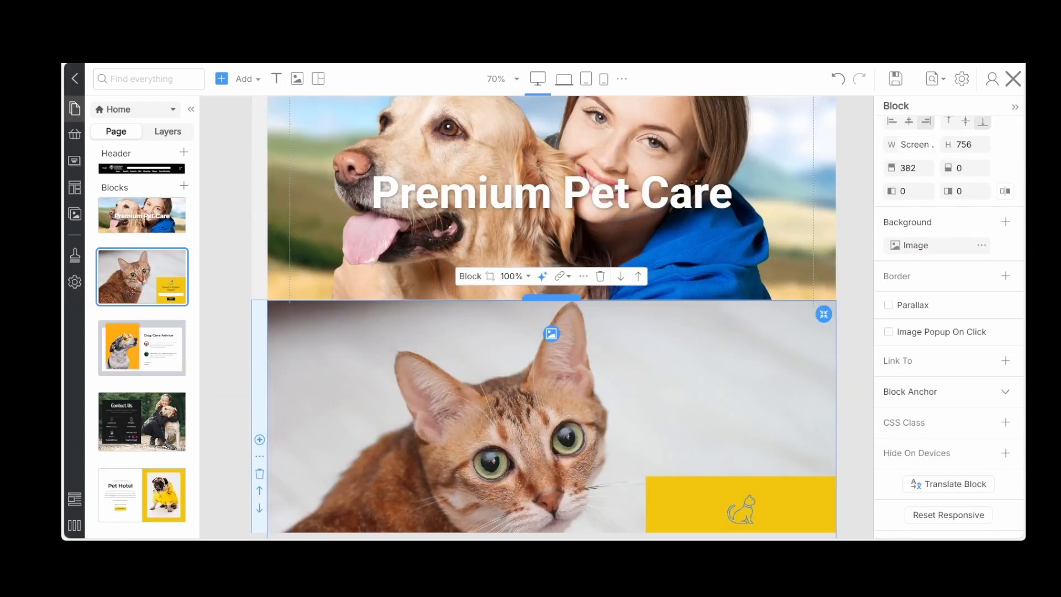
Move the "Need a Sweet Heart?" cat block down until it sits below the Pet Hotel block
scroll(371, 353, down, 2)
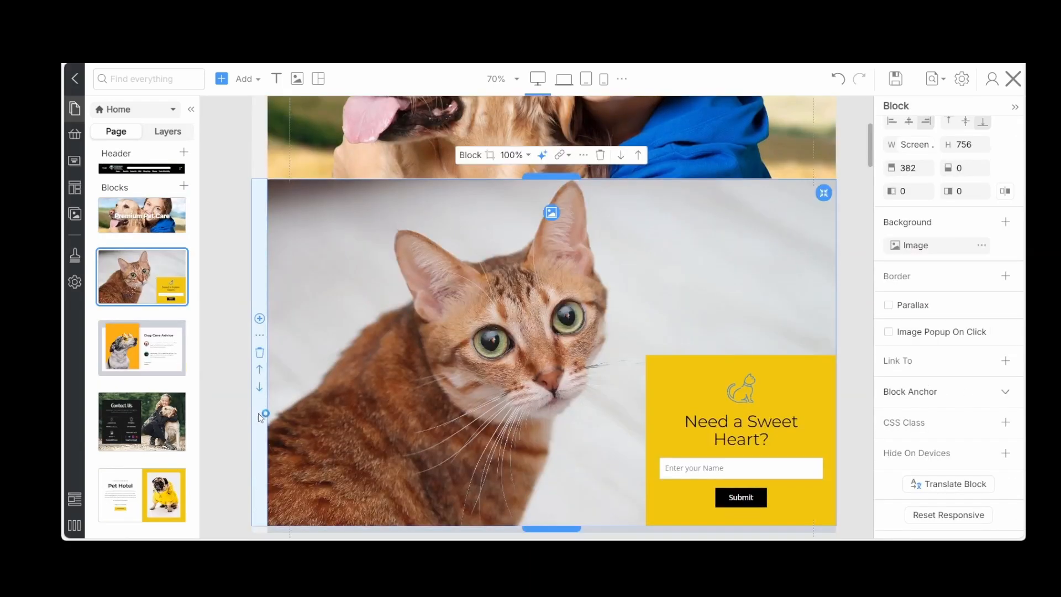
click(259, 389)
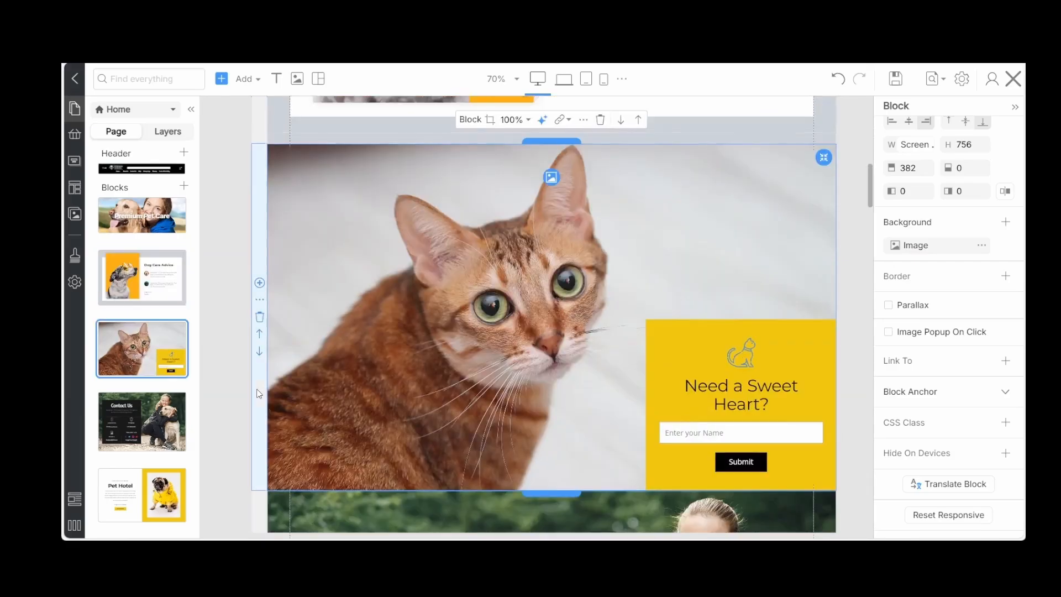
click(258, 354)
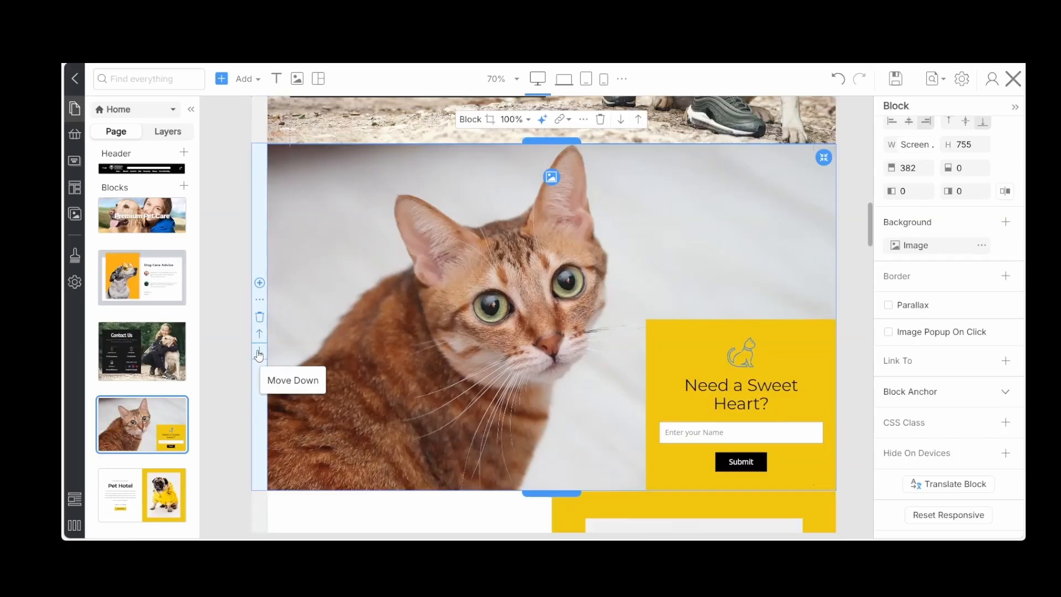
click(258, 354)
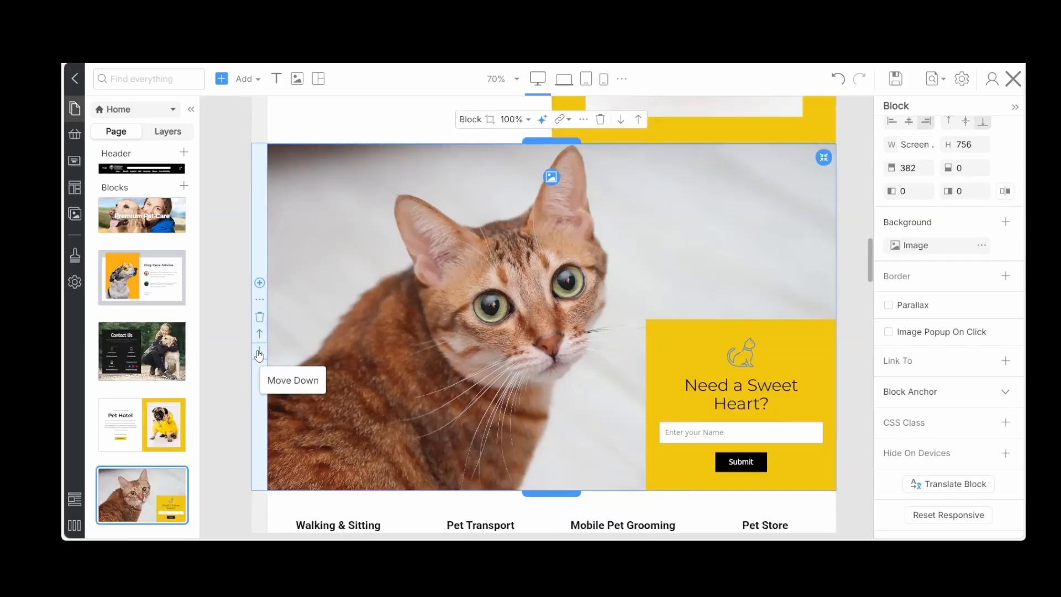
Move the category list block with the four round pet service images up to directly below Premium Pet Care
scroll(258, 354, down, 3)
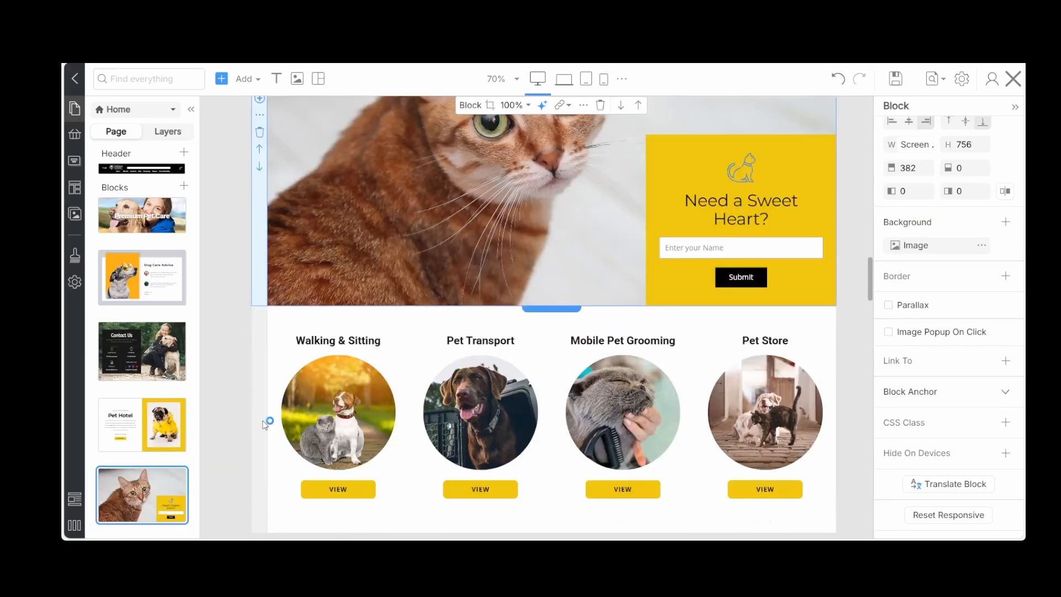
click(260, 449)
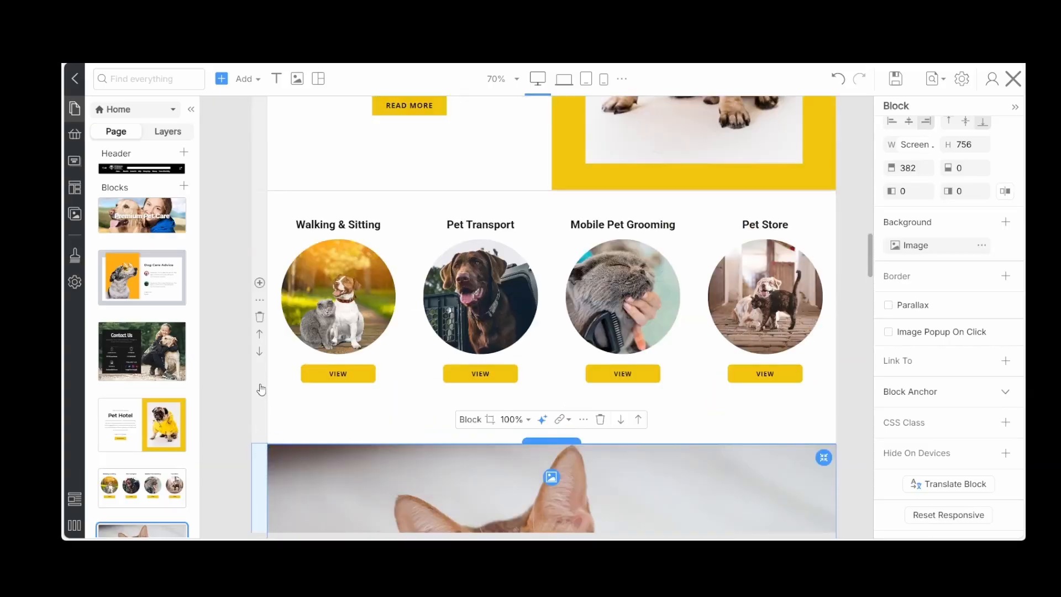
click(259, 334)
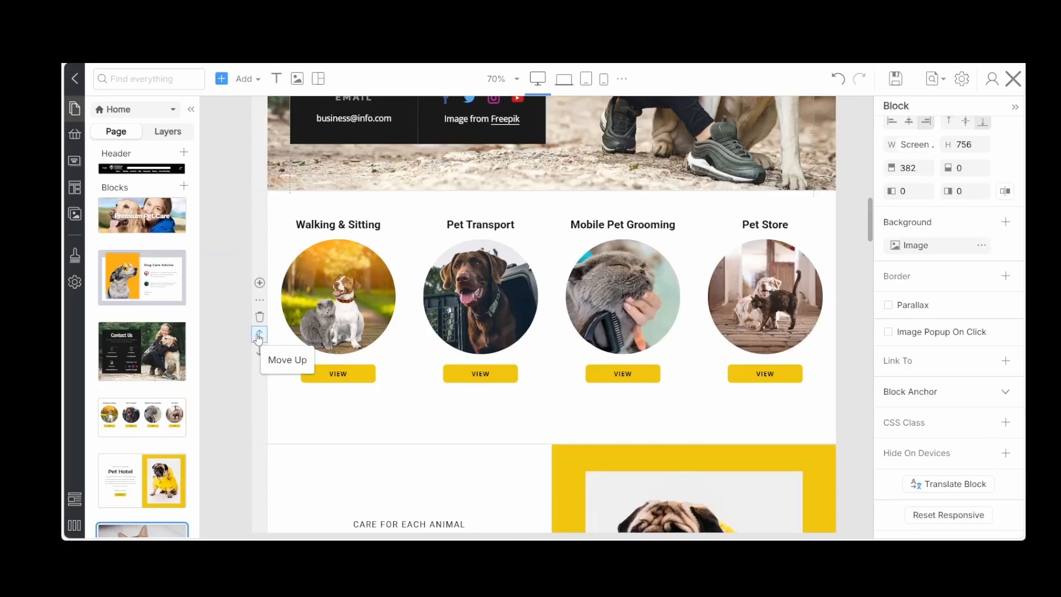
click(259, 335)
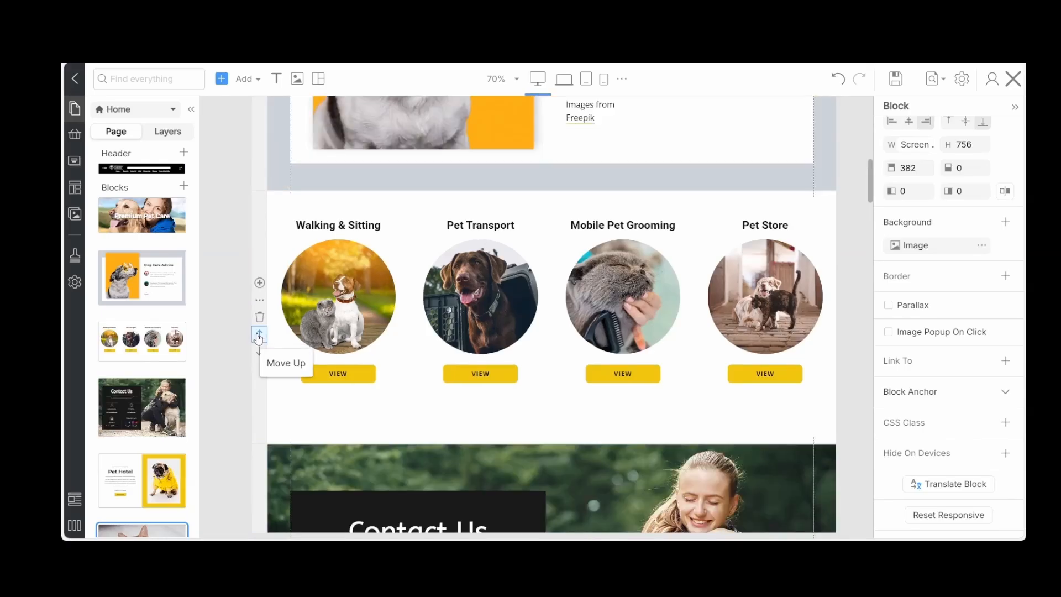
click(259, 335)
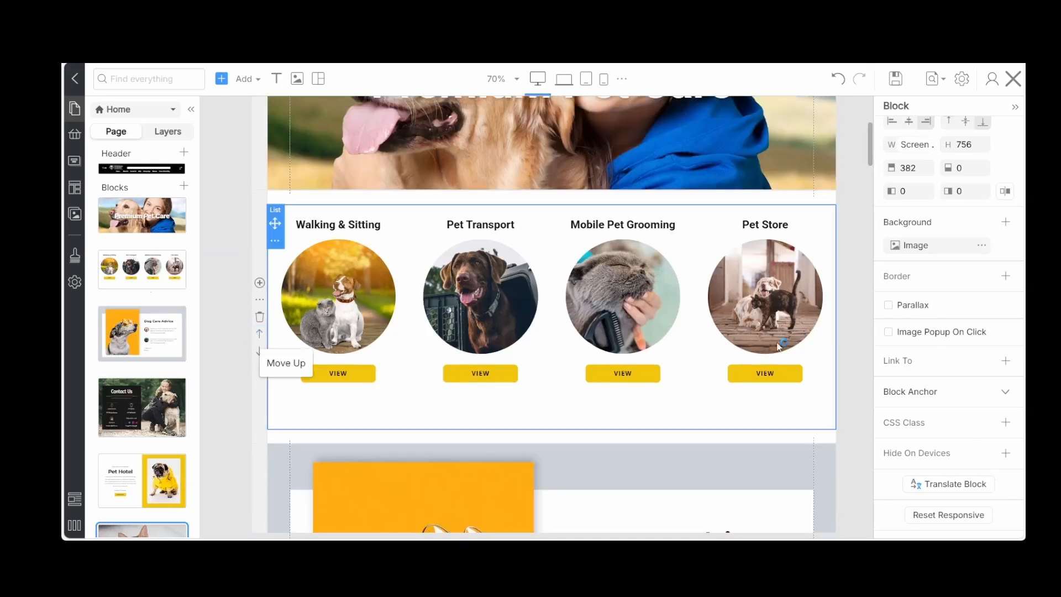
Review the block order on the Home page from the category list down to the Contact Us block
scroll(852, 302, down, 4)
scroll(851, 301, up, 3)
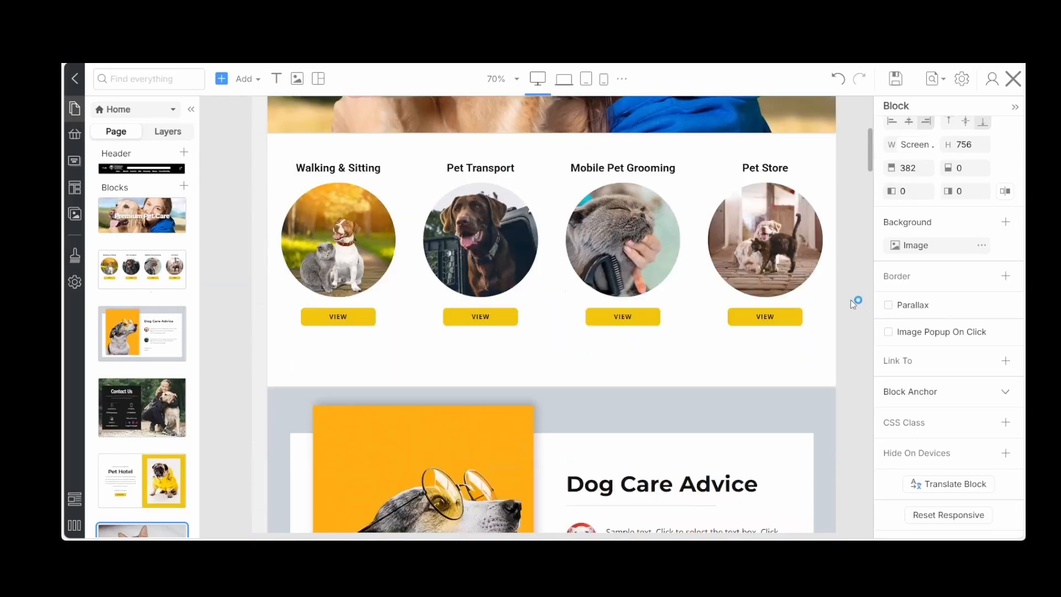
scroll(850, 300, up, 2)
scroll(850, 300, down, 4)
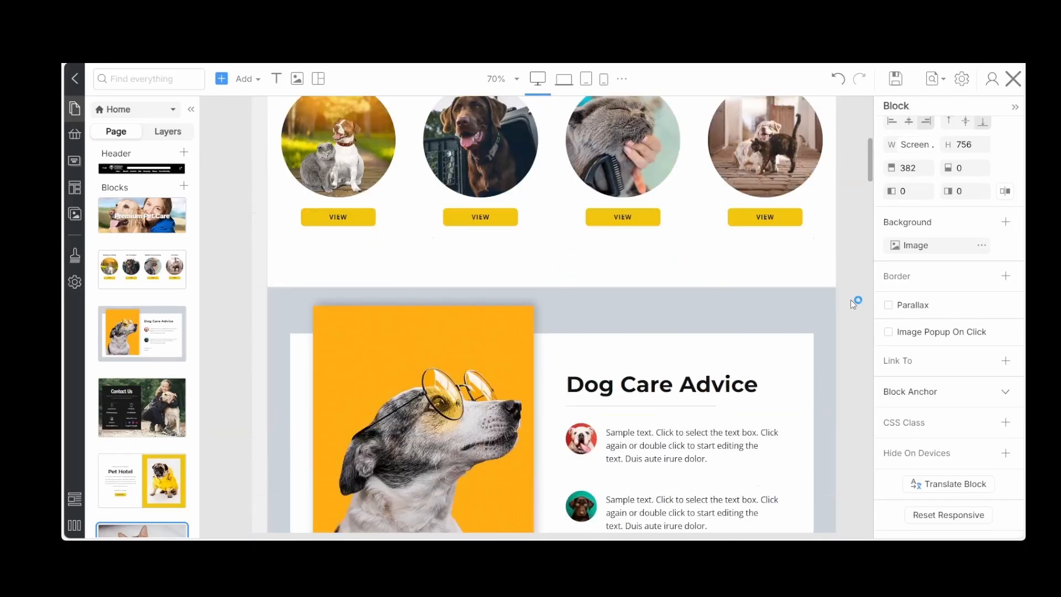
scroll(851, 299, down, 2)
scroll(850, 300, down, 4)
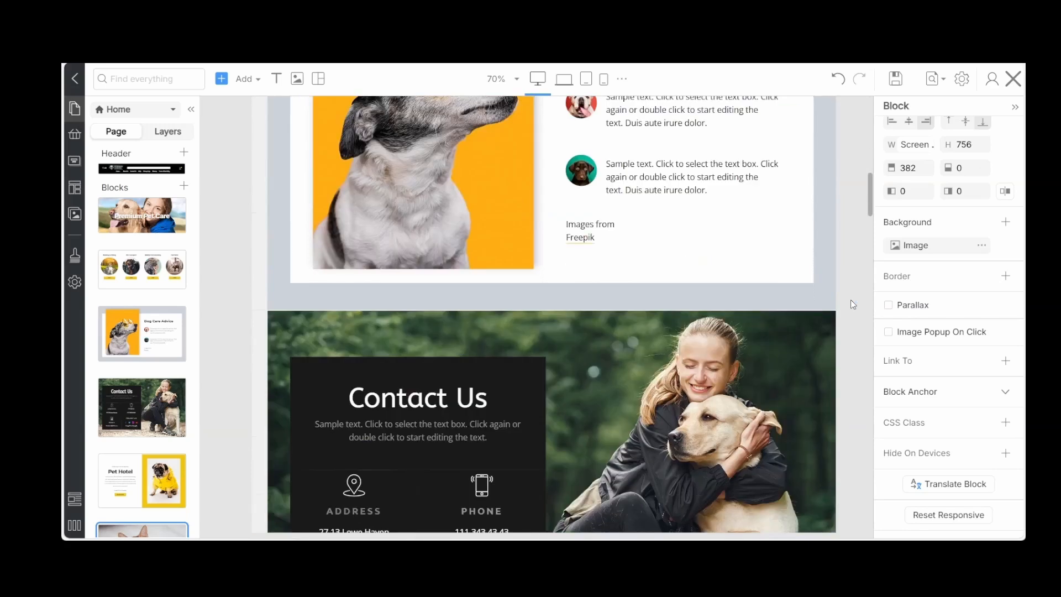
Move the Contact Us block down one place so it sits below the Pet Hotel block on the Home page
scroll(850, 300, down, 5)
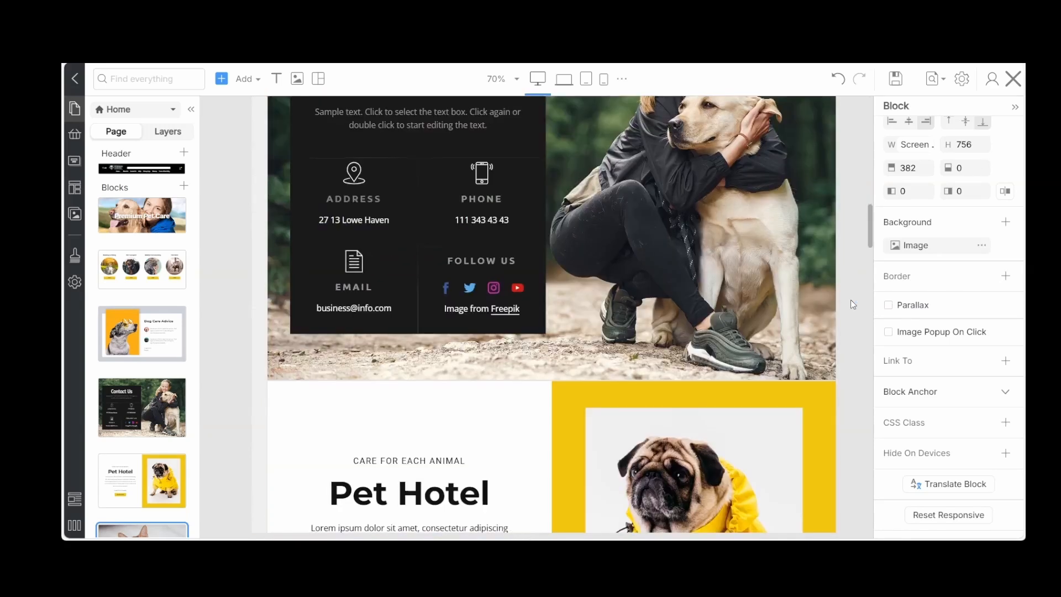
scroll(851, 300, up, 2)
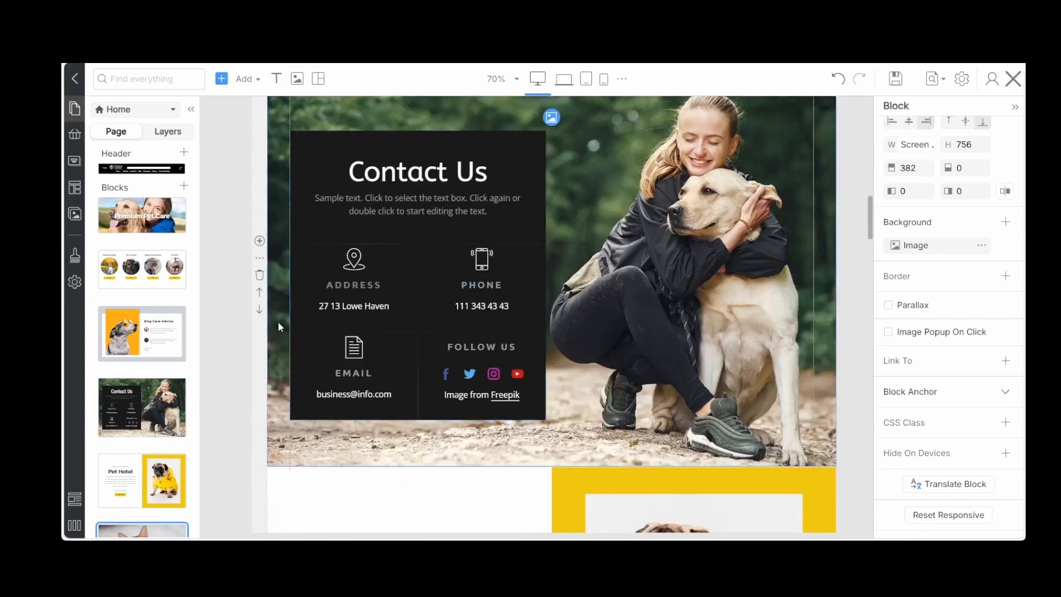
click(258, 313)
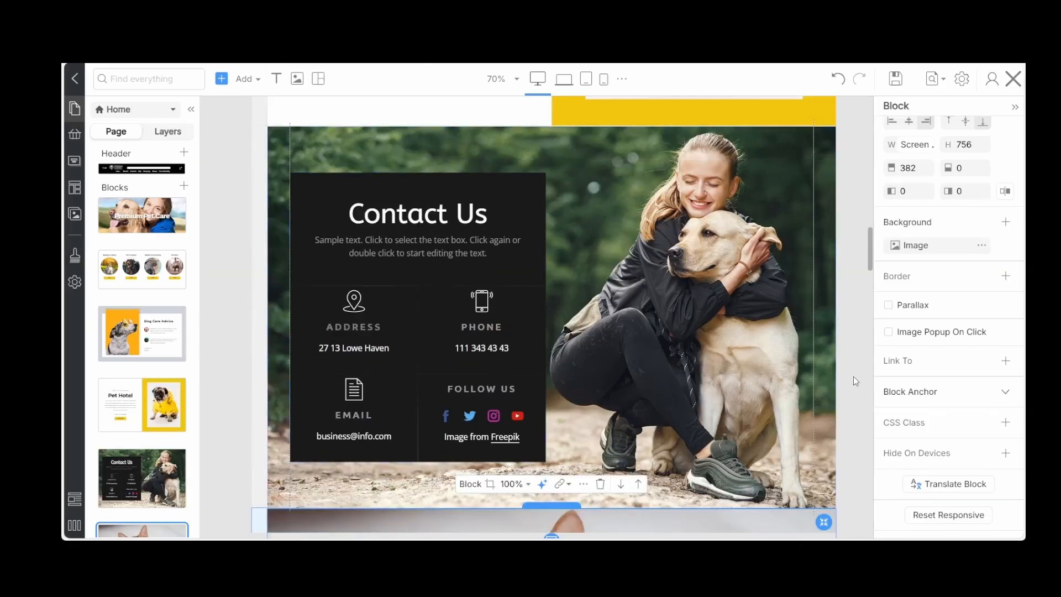
scroll(853, 376, up, 20)
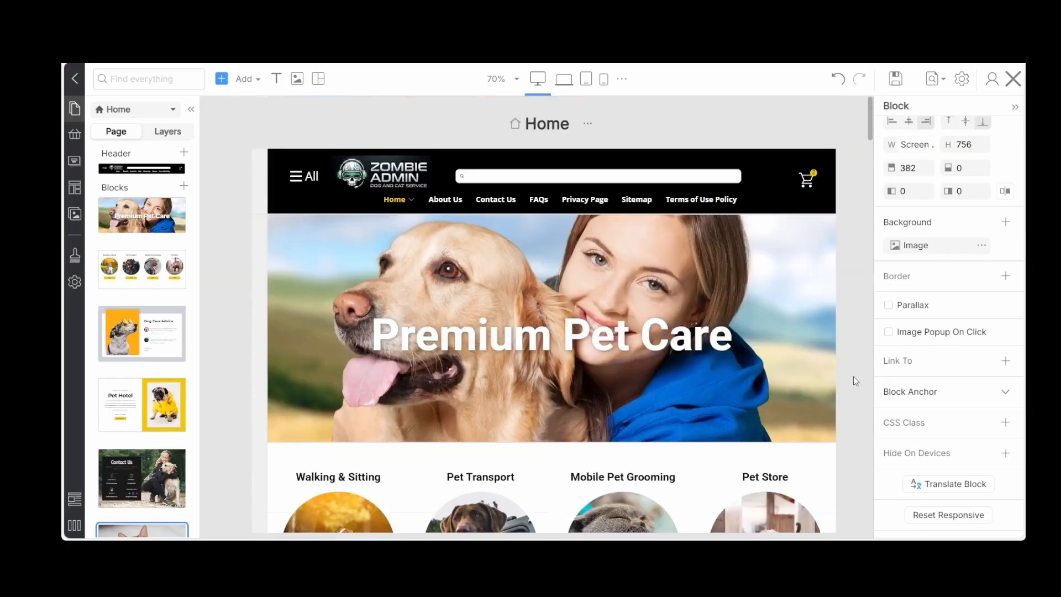
scroll(853, 376, down, 10)
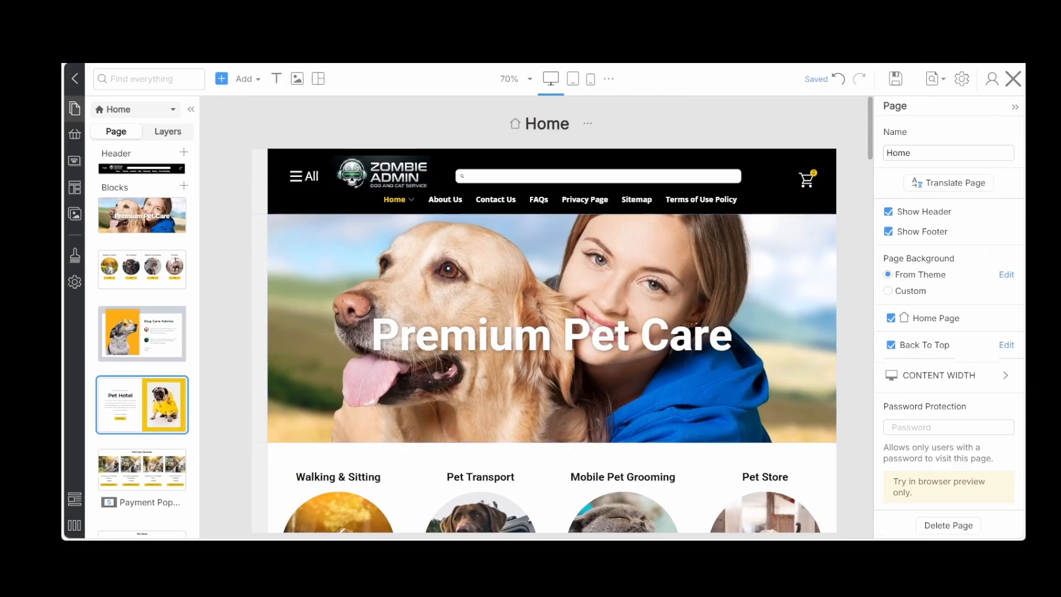
Start an AI-built block with the topic Premium Pet Services and paste the description of the professional team's specialized, high-quality care
click(233, 79)
click(233, 79)
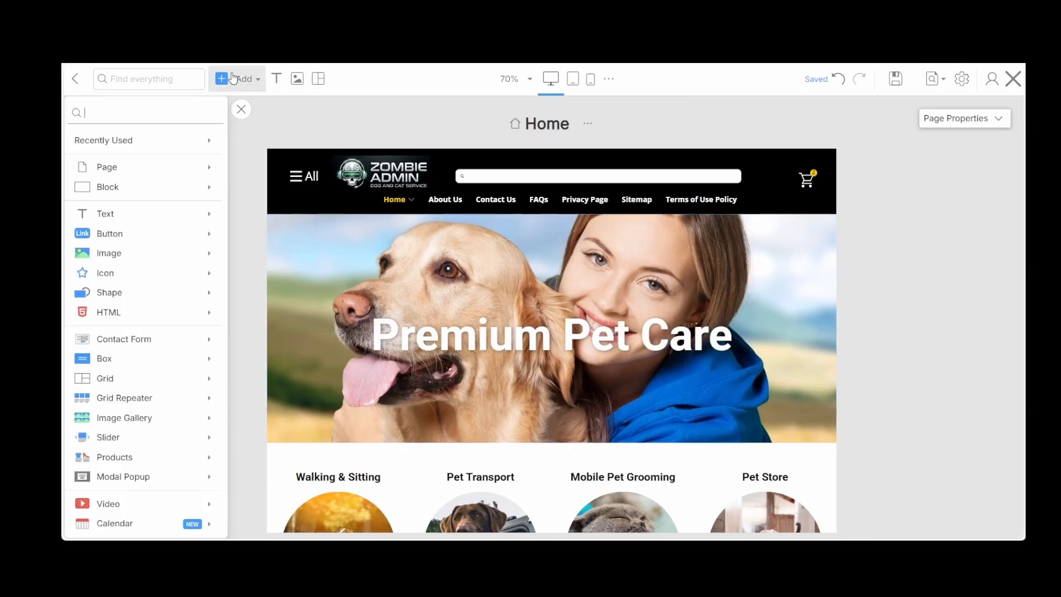
mouse_move(187, 190)
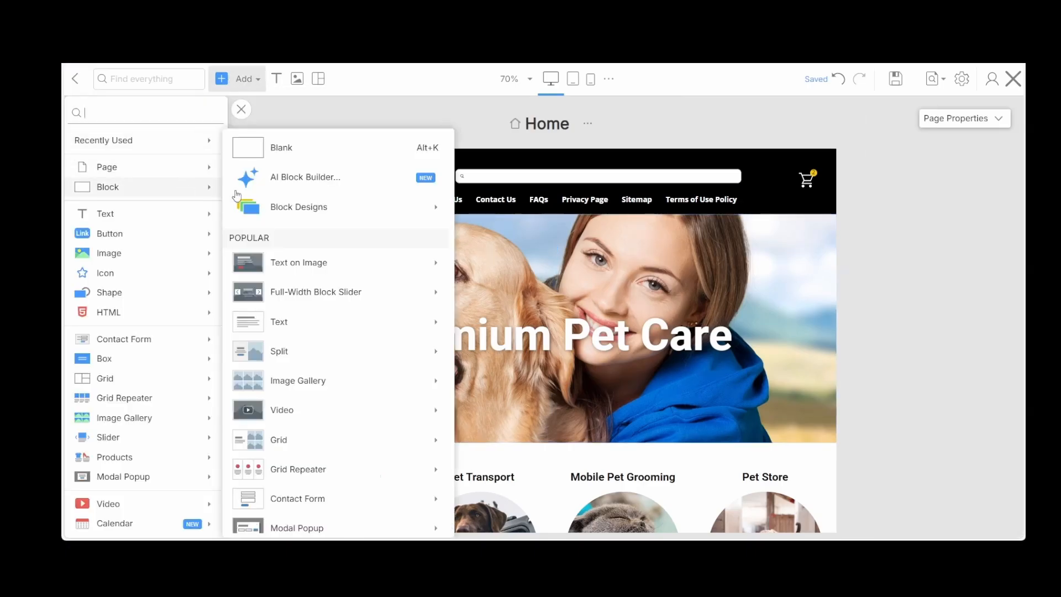
click(303, 179)
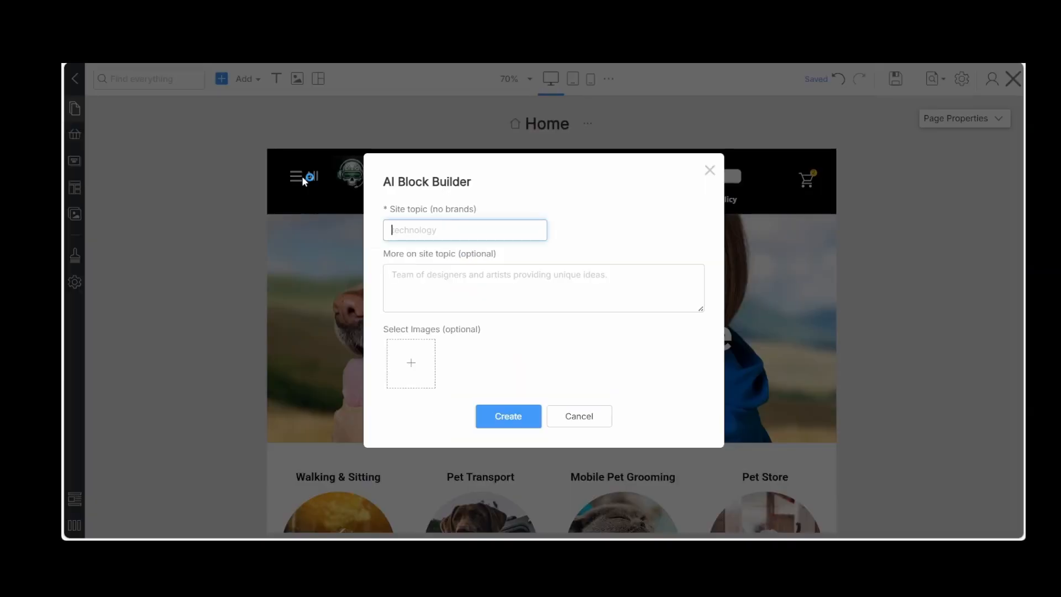
click(433, 282)
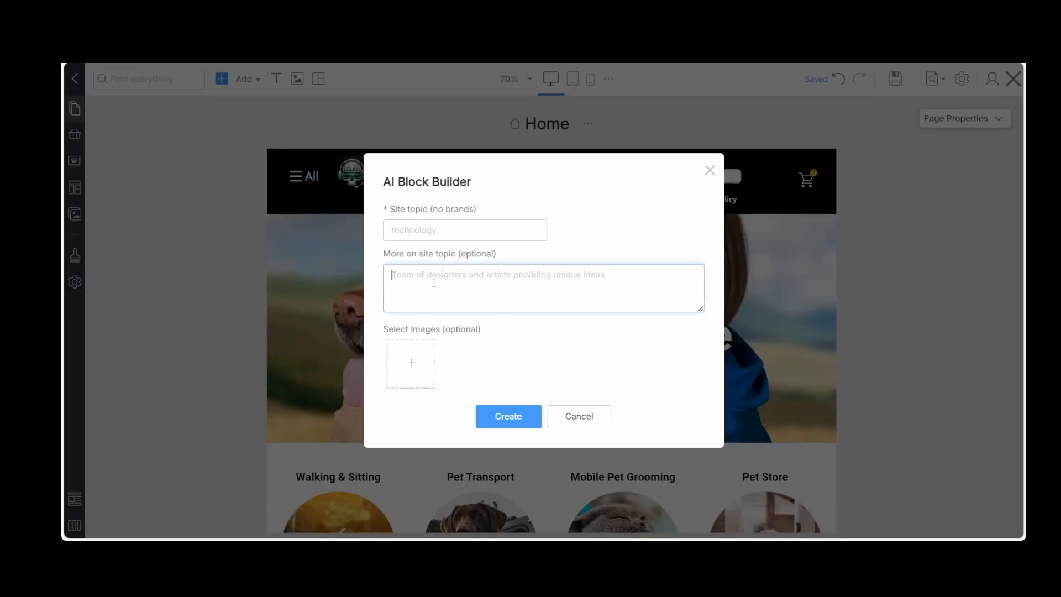
text(Premium Pet Services  Our professional team is dedicated to providing specialized, high-quality care that keeps your furry companions happy and healthy.)
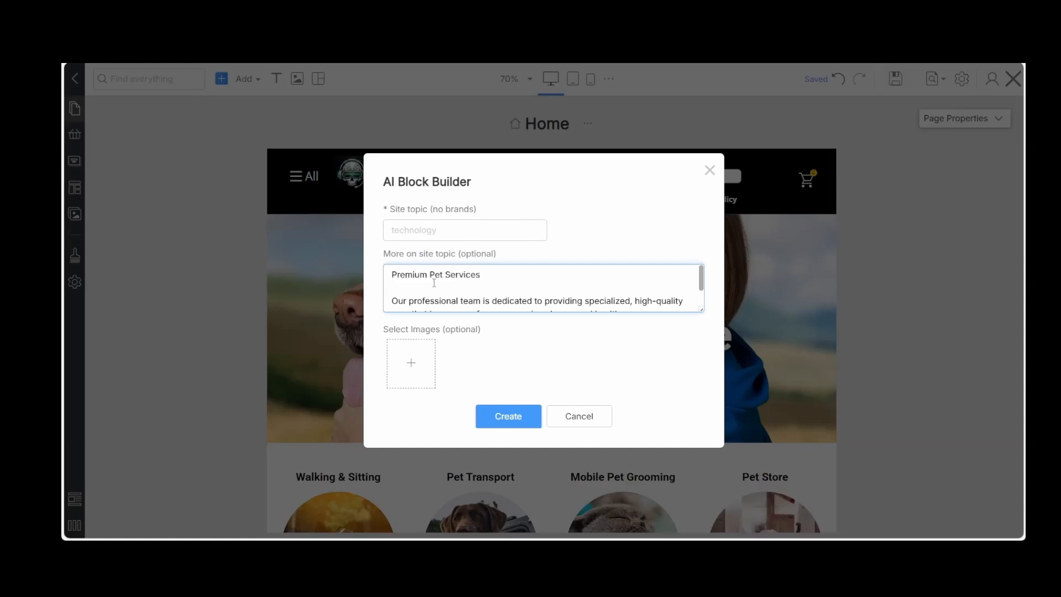
drag(484, 274, 343, 252)
key(ctrl+c)
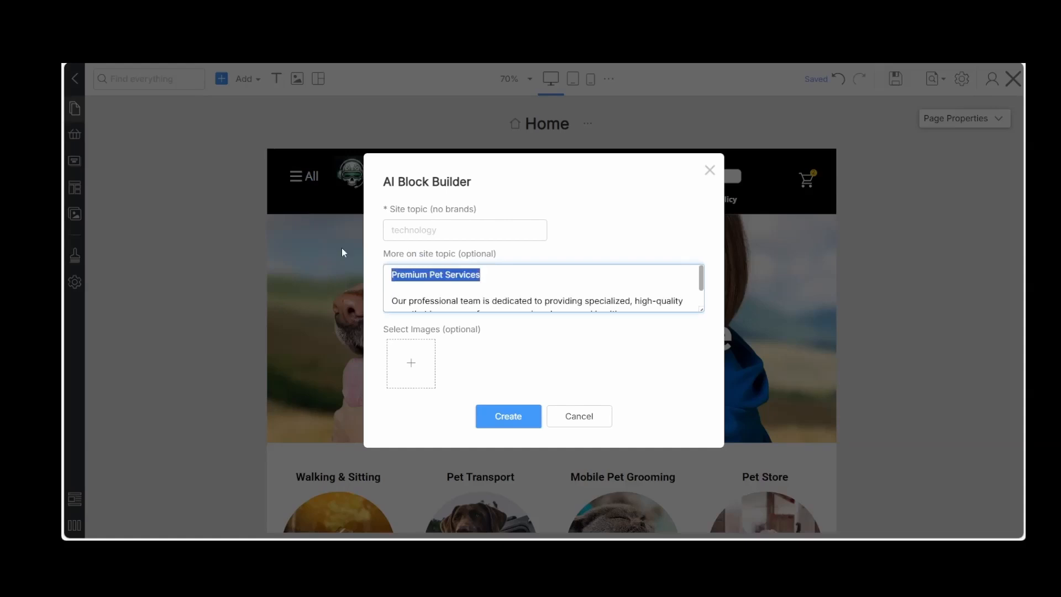
click(408, 224)
key(ctrl+v)
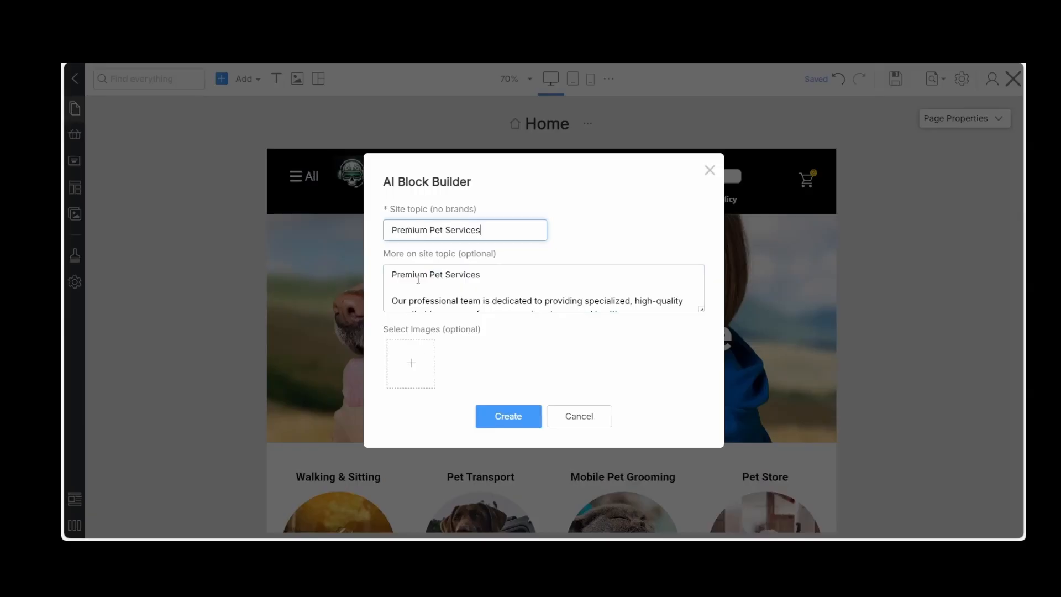
Add five Unsplash images to the AI block: dog with cat, black pet in a cone, orange cat, cat and dog on grass, woman with pet
click(417, 362)
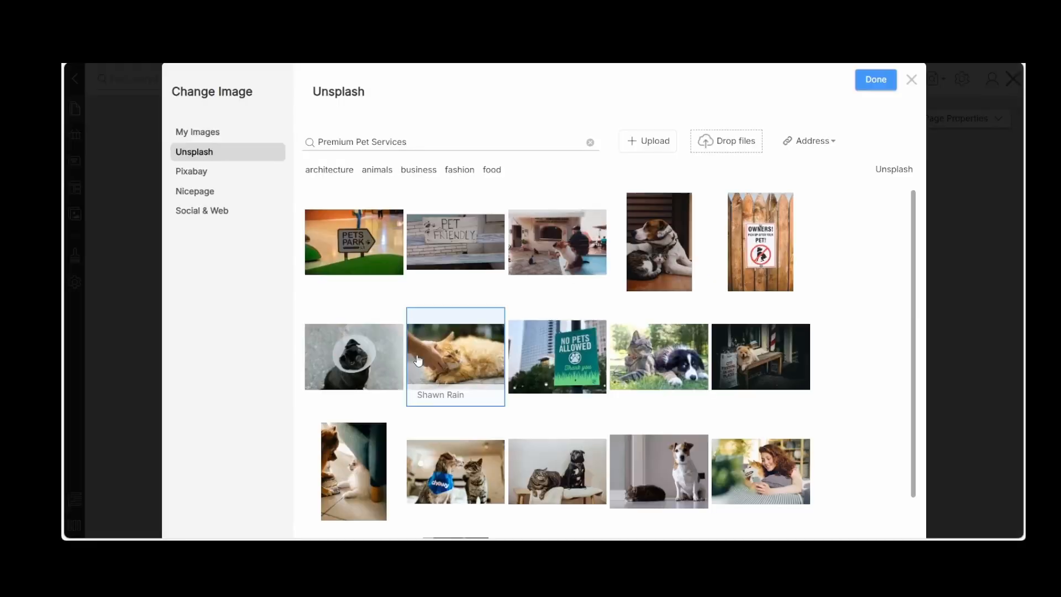
click(655, 254)
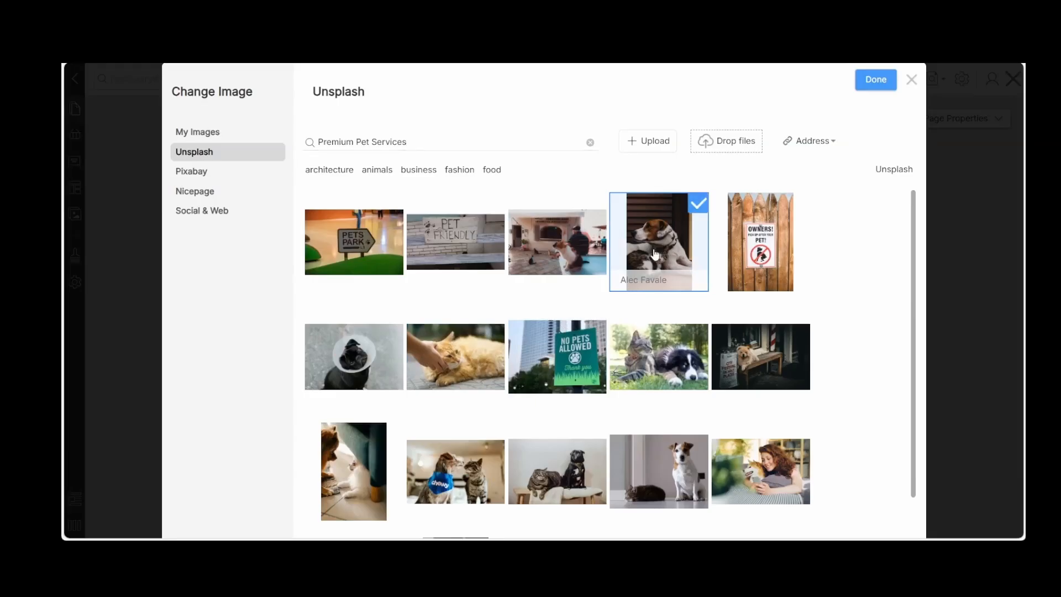
click(369, 352)
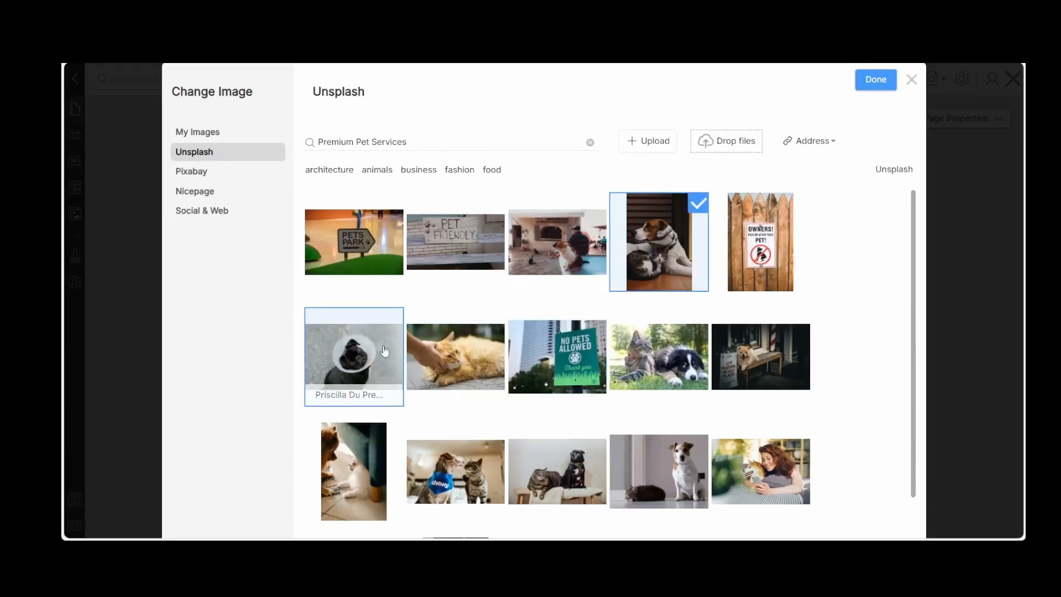
click(453, 359)
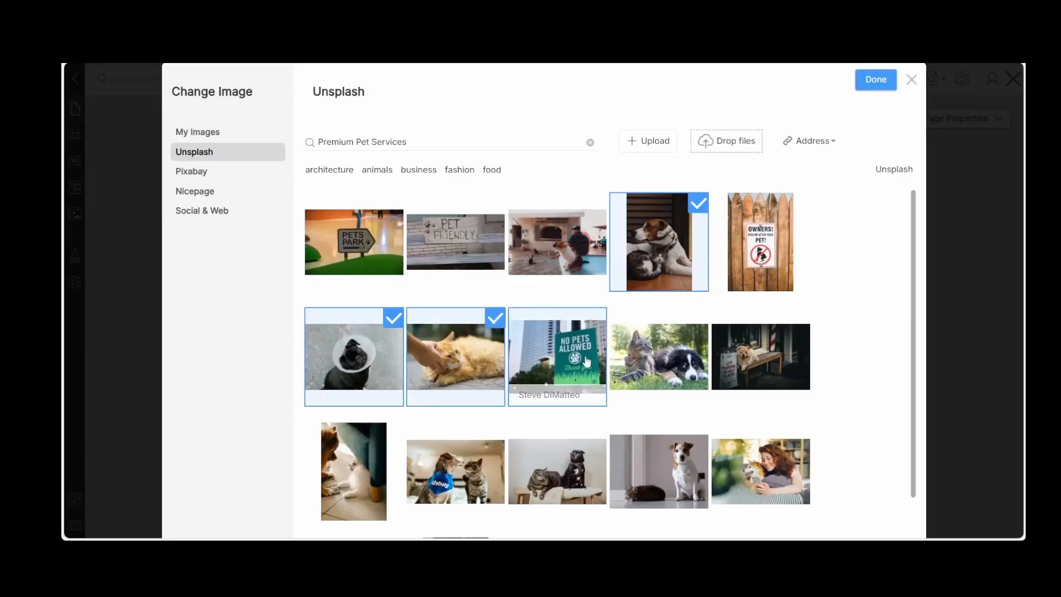
click(654, 354)
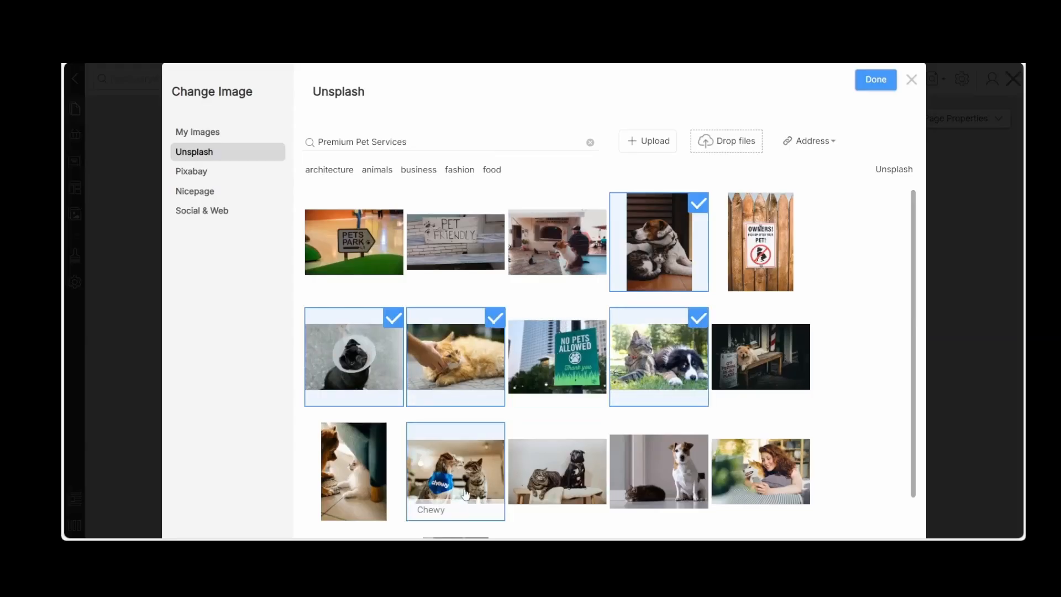
click(779, 484)
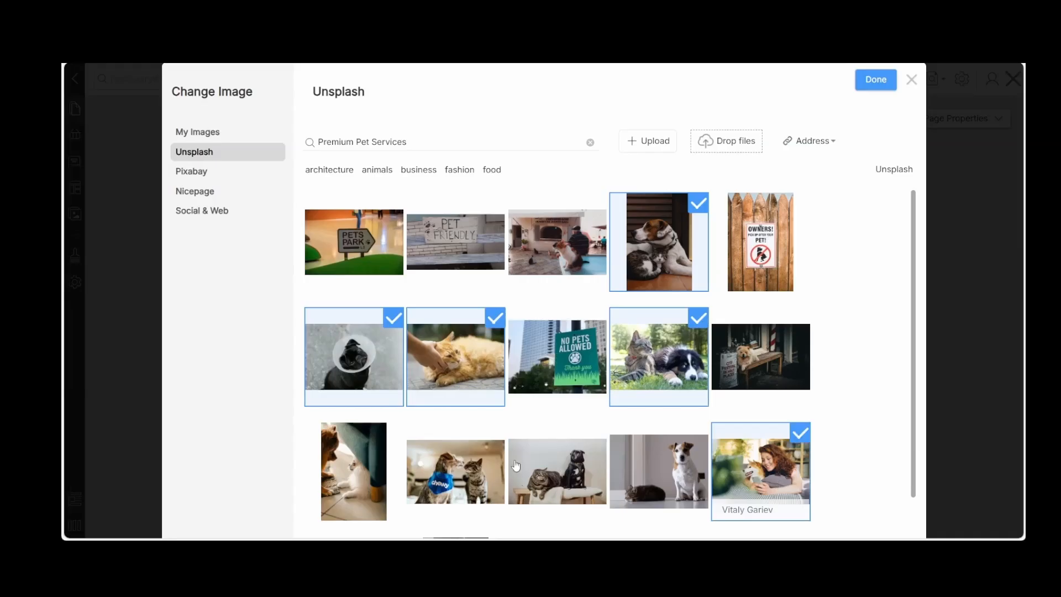
scroll(683, 441, down, 2)
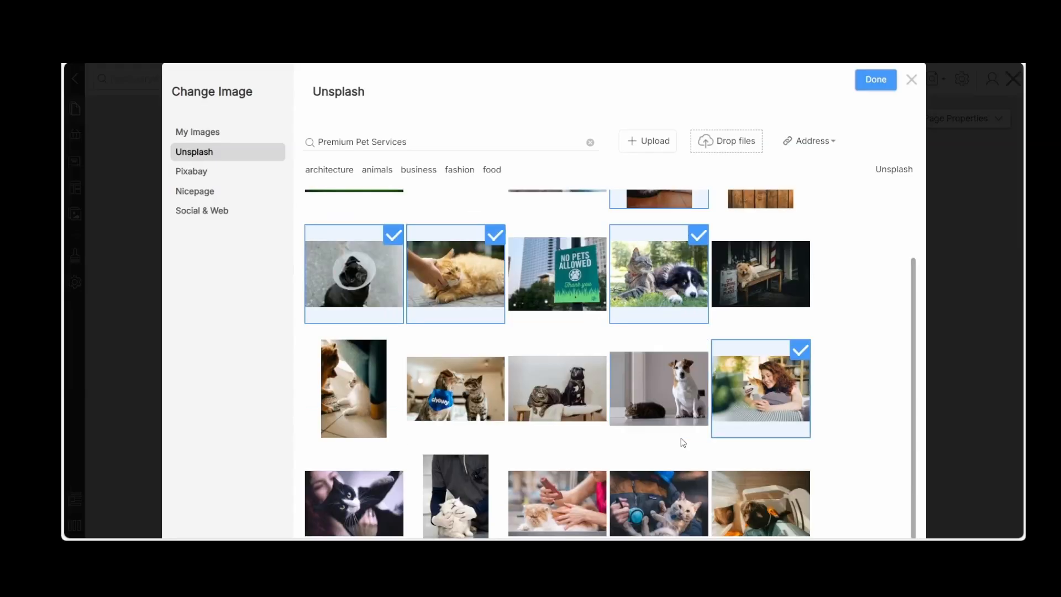
scroll(648, 313, down, 1)
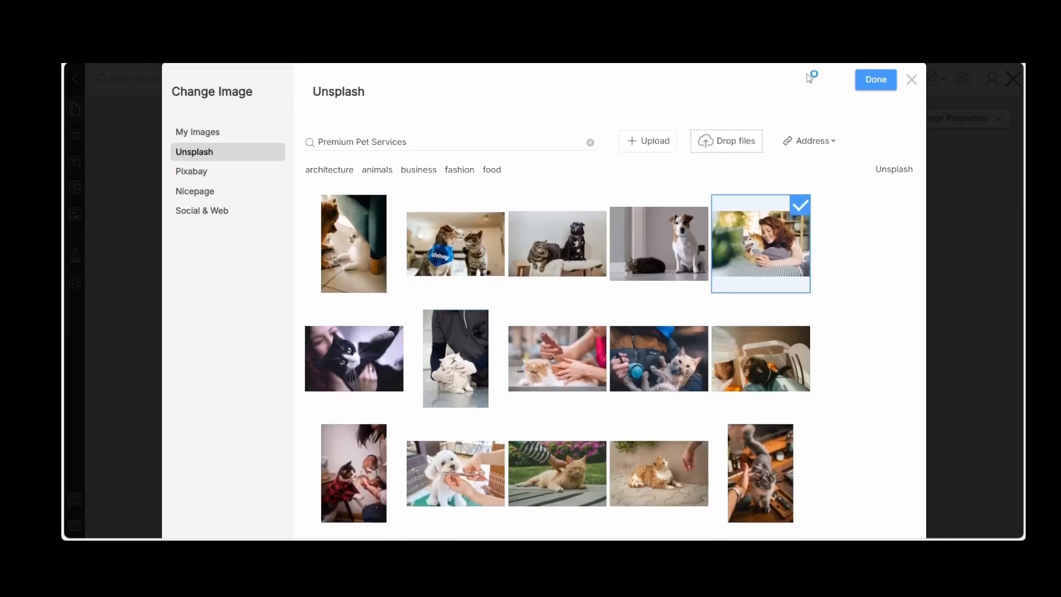
click(869, 83)
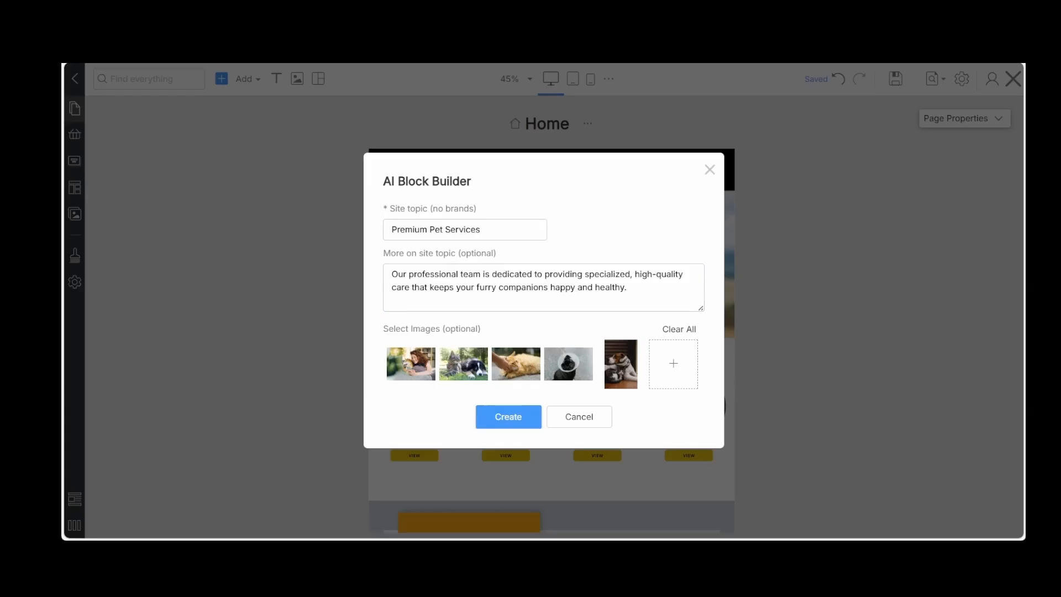
Generate the AI block ideas and show the Contact Form designs
click(500, 426)
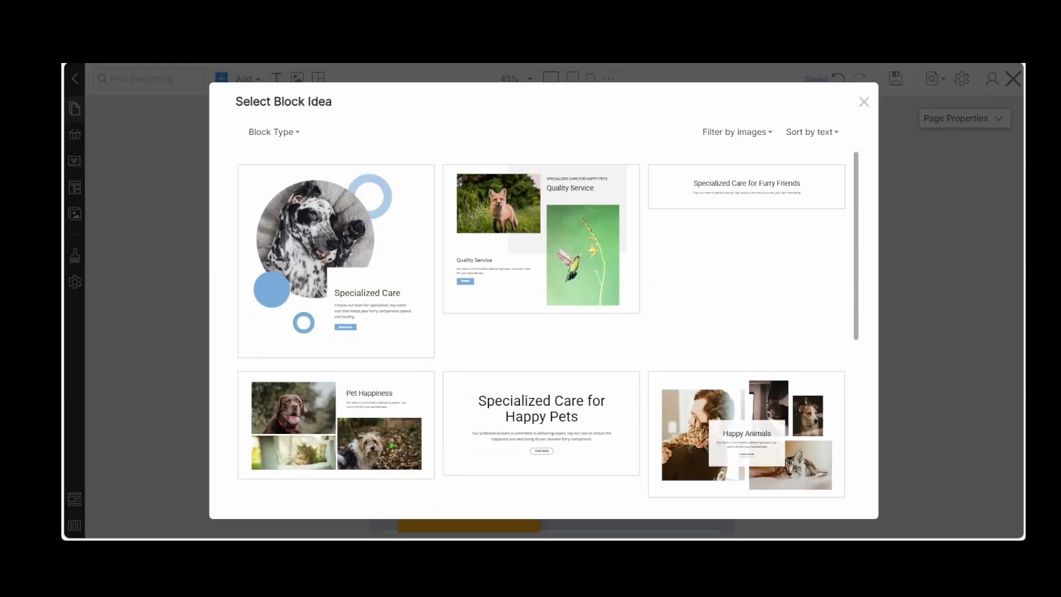
click(284, 133)
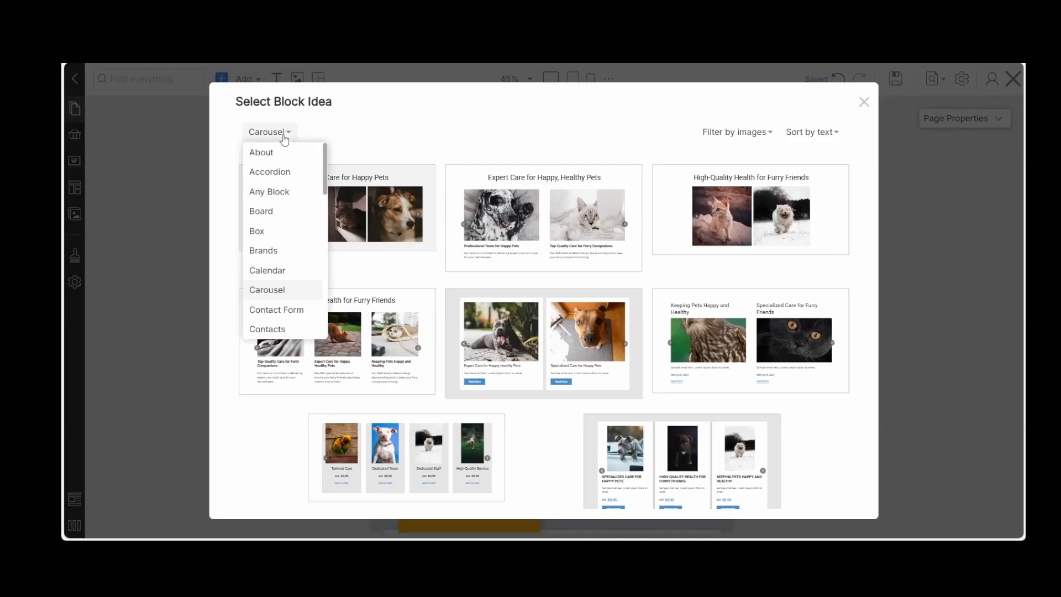
click(273, 310)
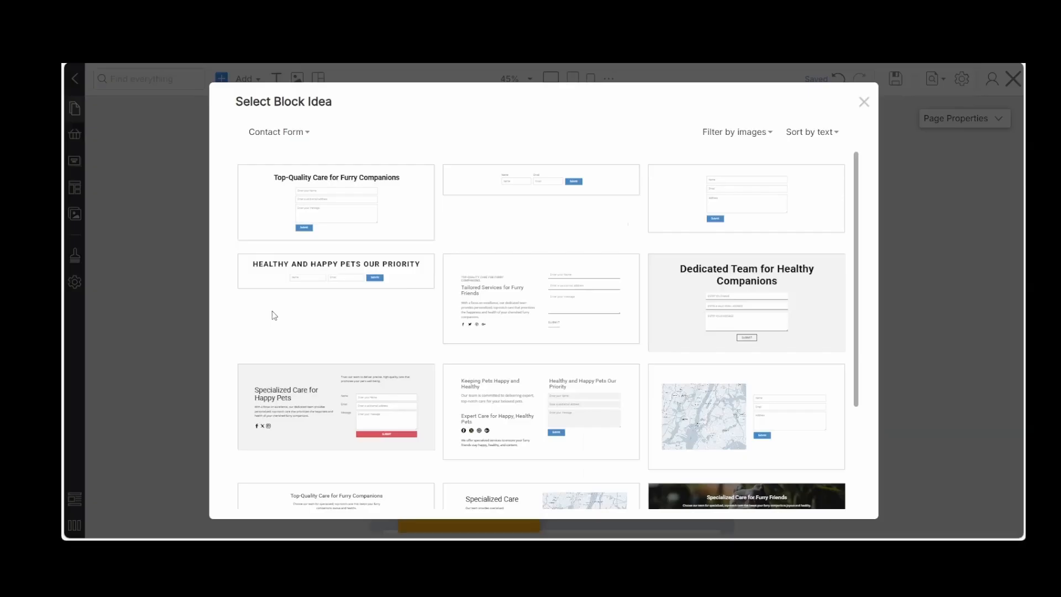
Insert the contact form design with four staggered pet photos and the heading "Dedicated Team for Healthy Companions"
scroll(579, 307, down, 4)
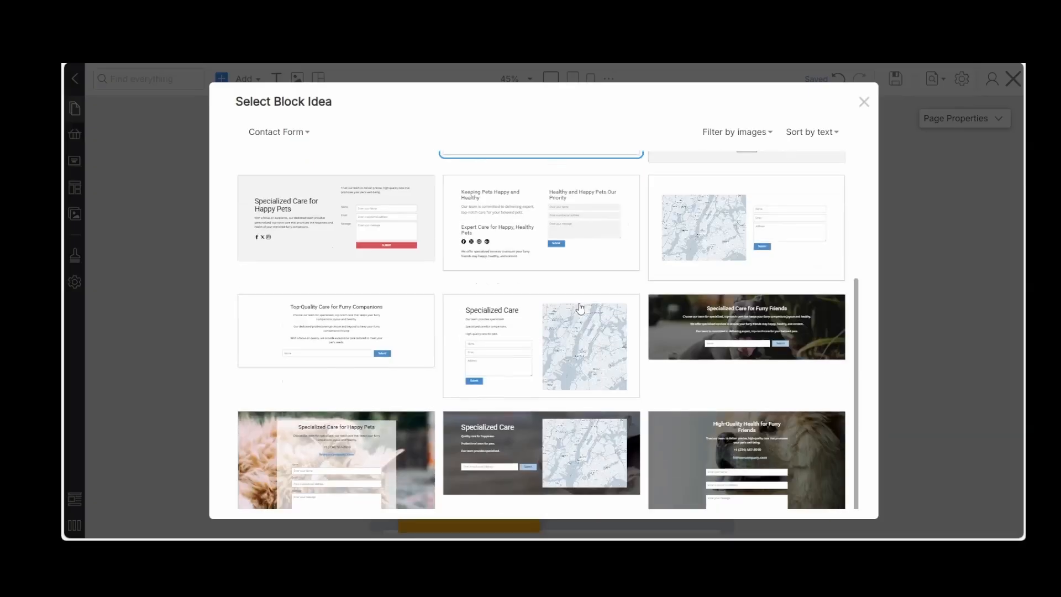
scroll(553, 225, down, 3)
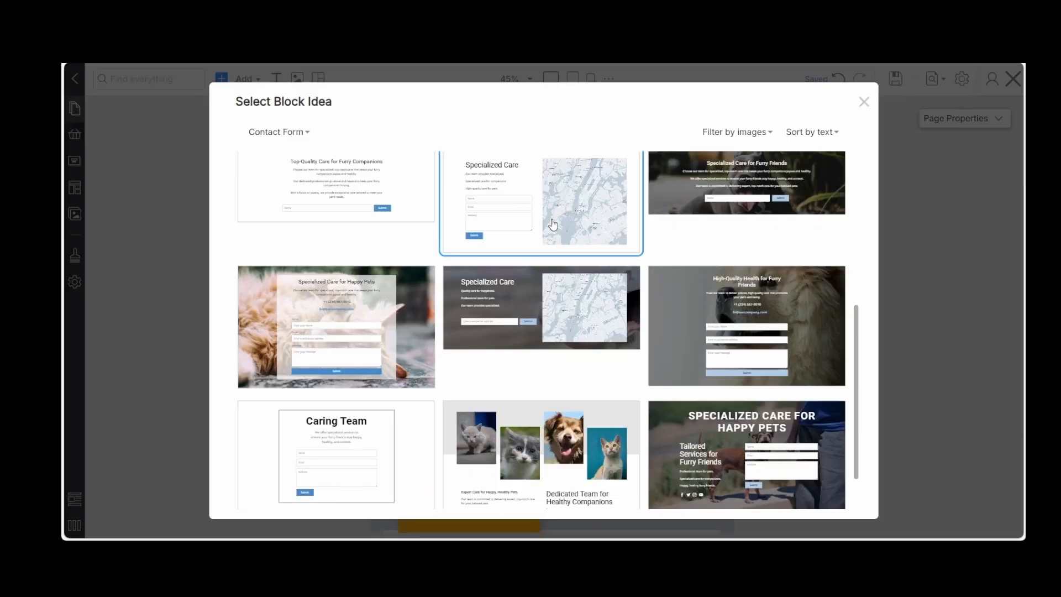
scroll(553, 224, down, 2)
scroll(552, 224, down, 2)
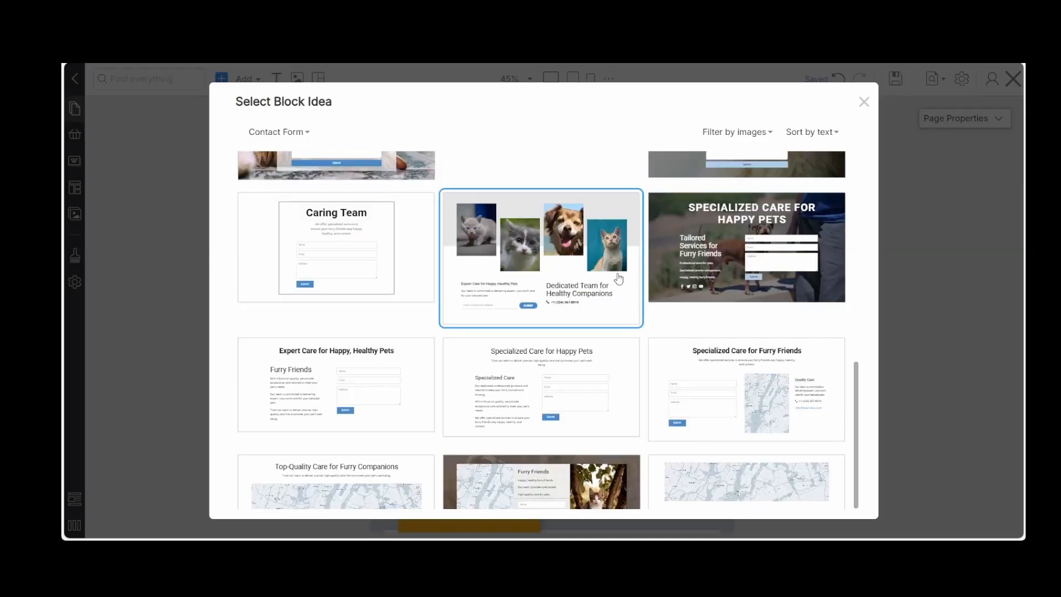
scroll(622, 306, down, 3)
scroll(622, 306, up, 2)
scroll(622, 306, down, 4)
scroll(623, 306, up, 4)
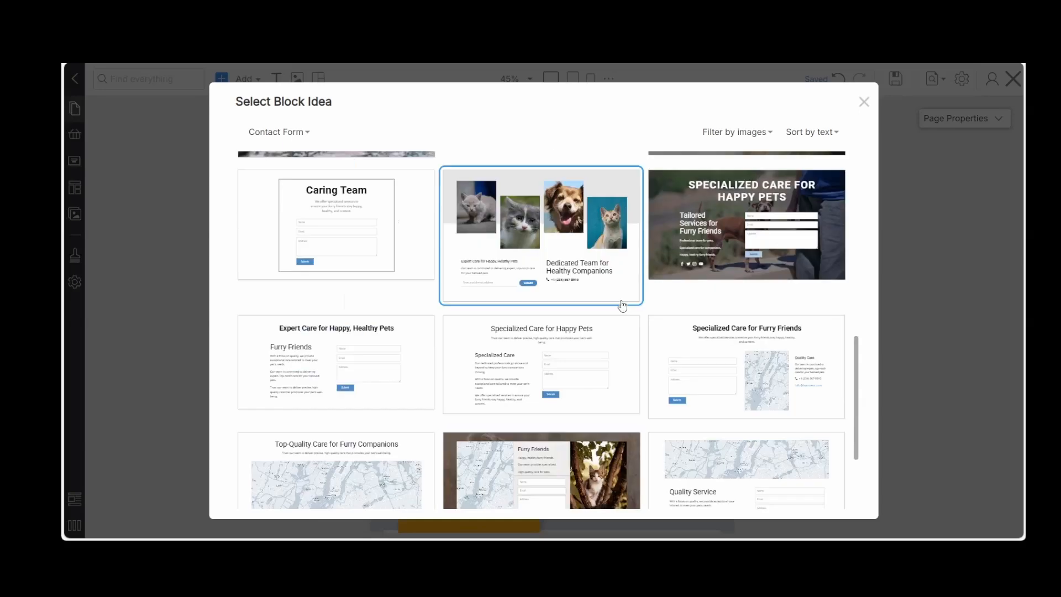
click(621, 304)
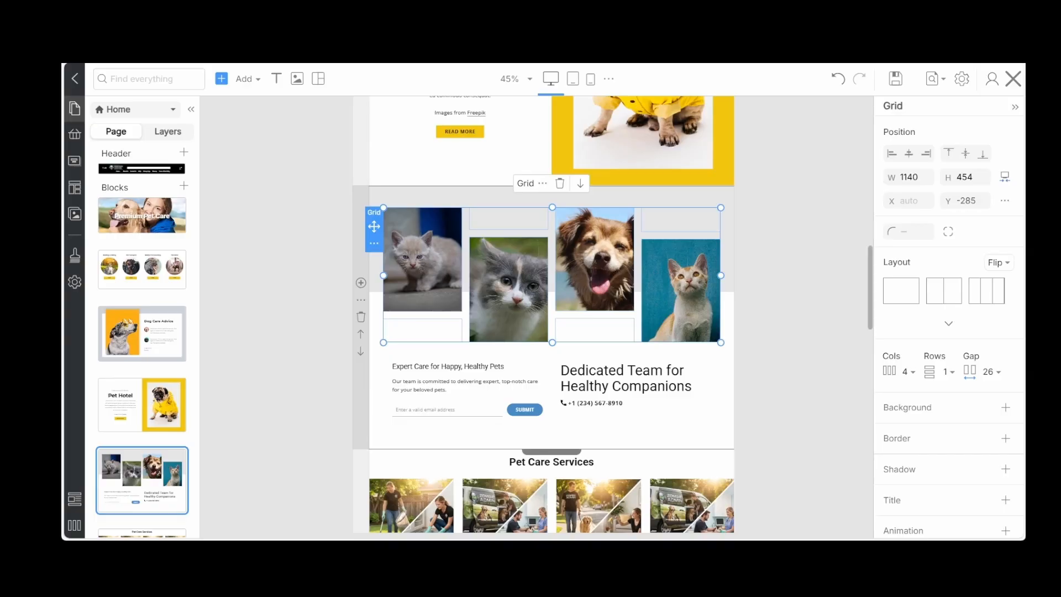
Examine the new contact form block and the Pet Care Services and Pet Store blocks below it, with and without the editing panels
click(811, 340)
scroll(811, 341, down, 1)
scroll(811, 341, up, 1)
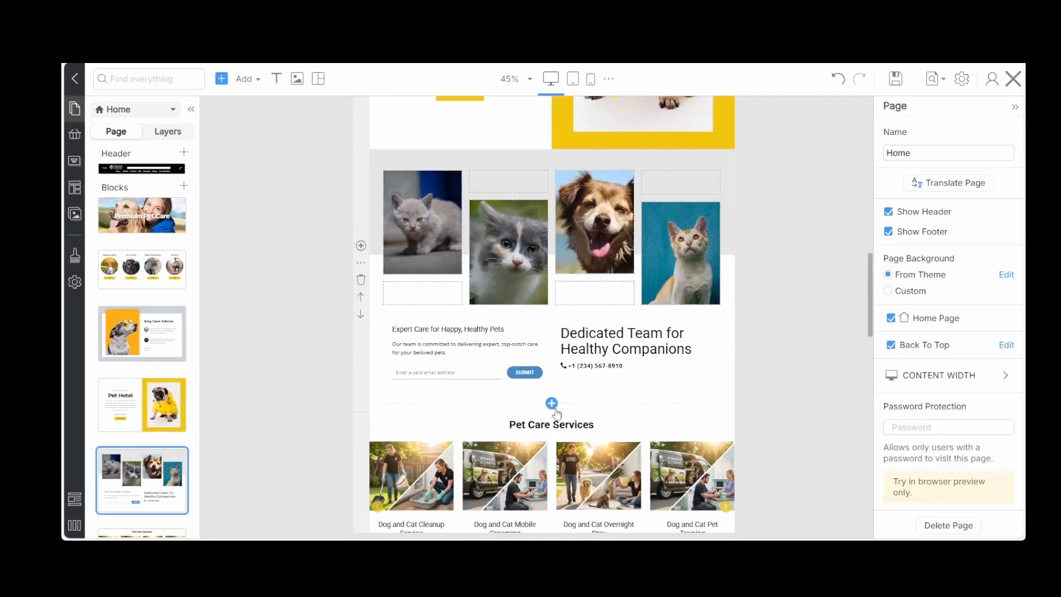
scroll(800, 351, down, 2)
scroll(801, 351, down, 1)
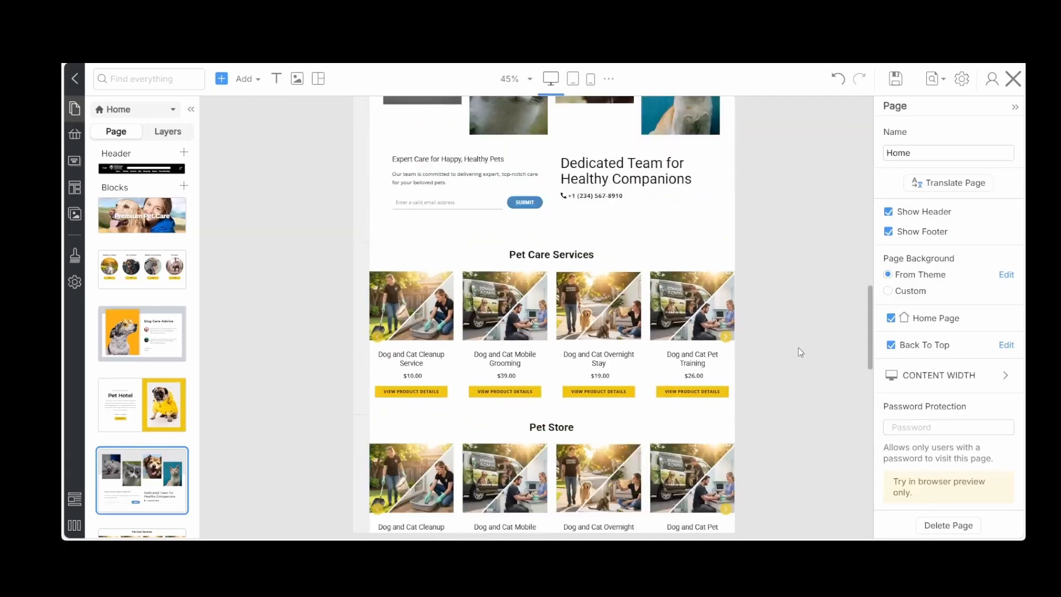
scroll(800, 351, up, 2)
scroll(639, 272, up, 3)
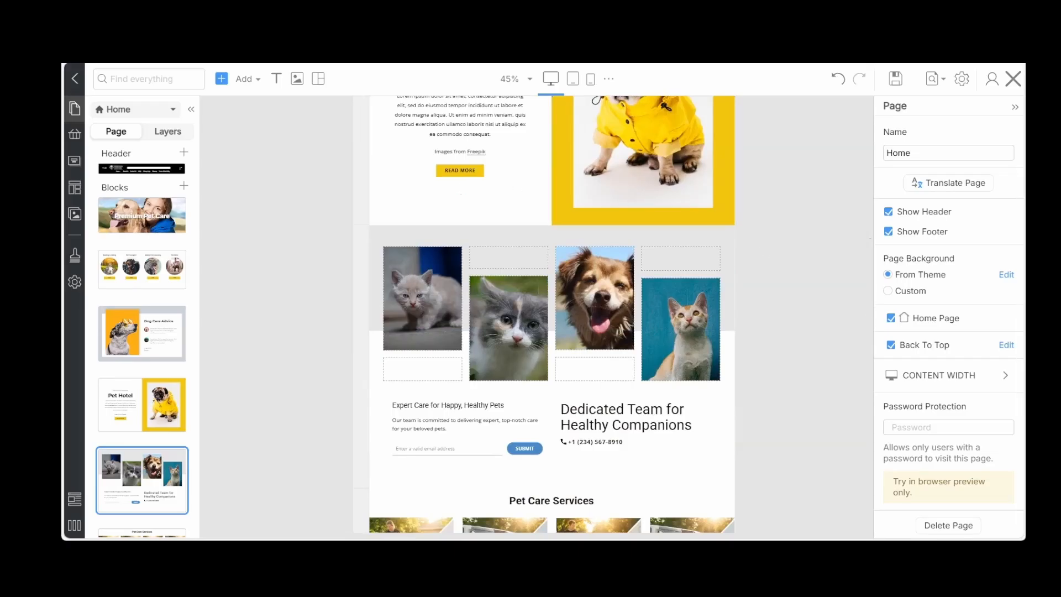
key(ctrl+backslash)
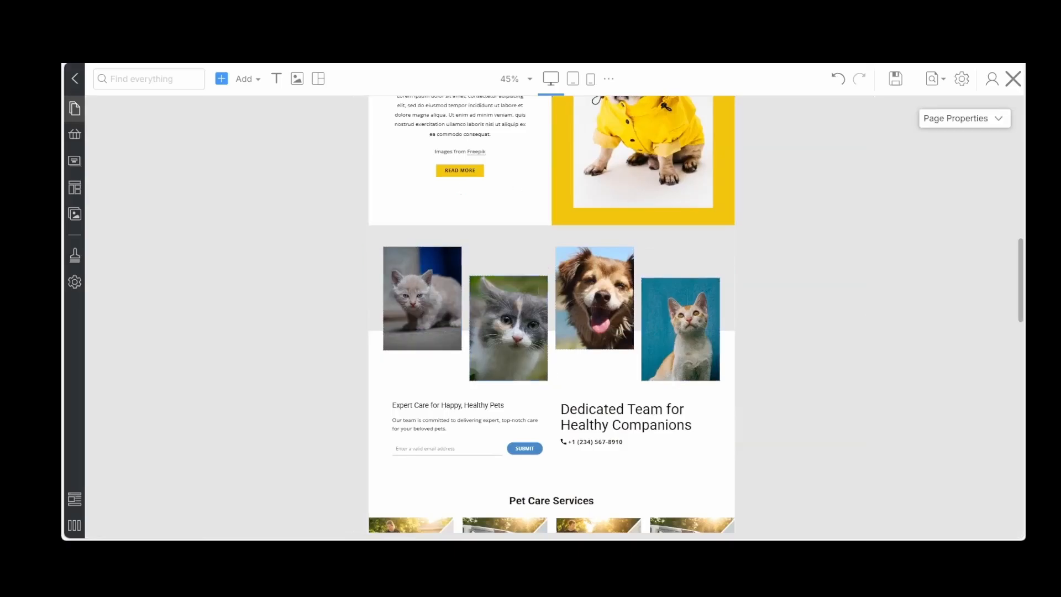
key(ctrl+backslash)
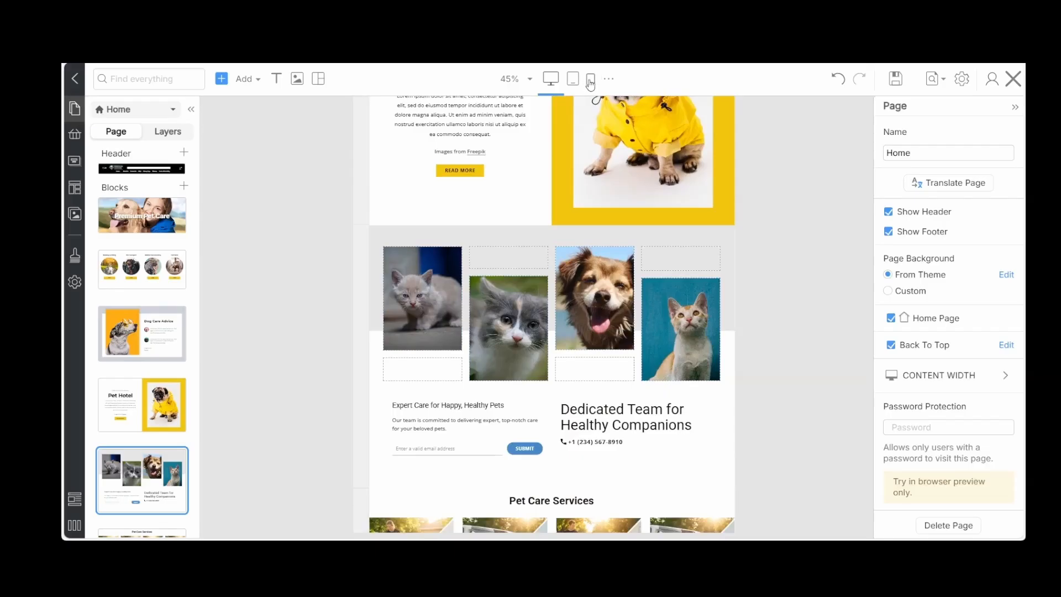
Examine the Home page in the phone view, around the new contact form block and the product blocks
click(590, 82)
scroll(698, 215, up, 2)
scroll(698, 215, up, 2)
scroll(698, 216, down, 10)
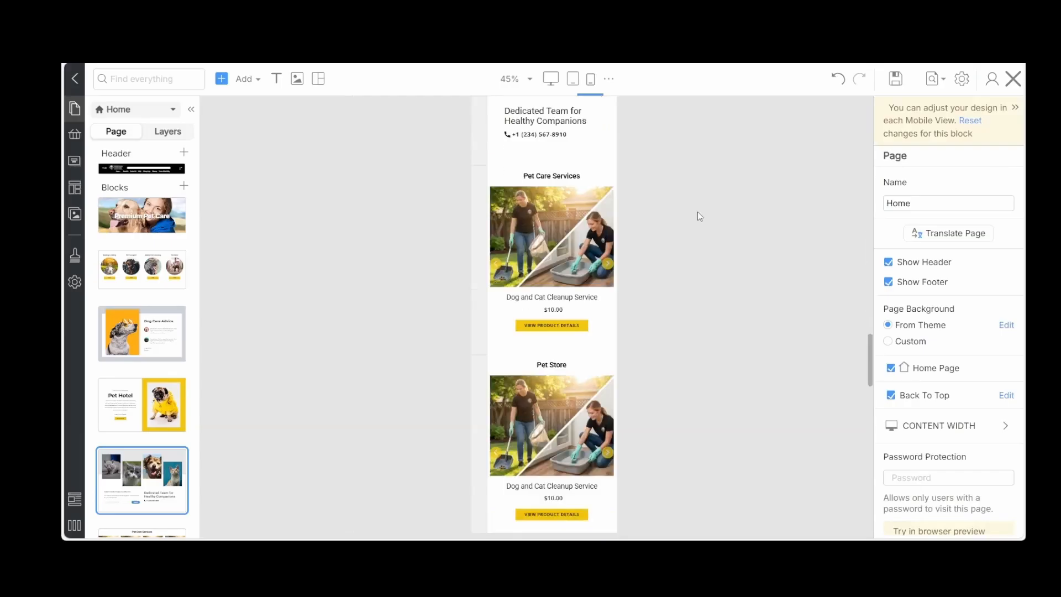
Insert the Text on Image block with a white "Sample Headline" box over a mountain background below the Premium Pet Care slider
scroll(697, 216, up, 3)
scroll(697, 215, up, 8)
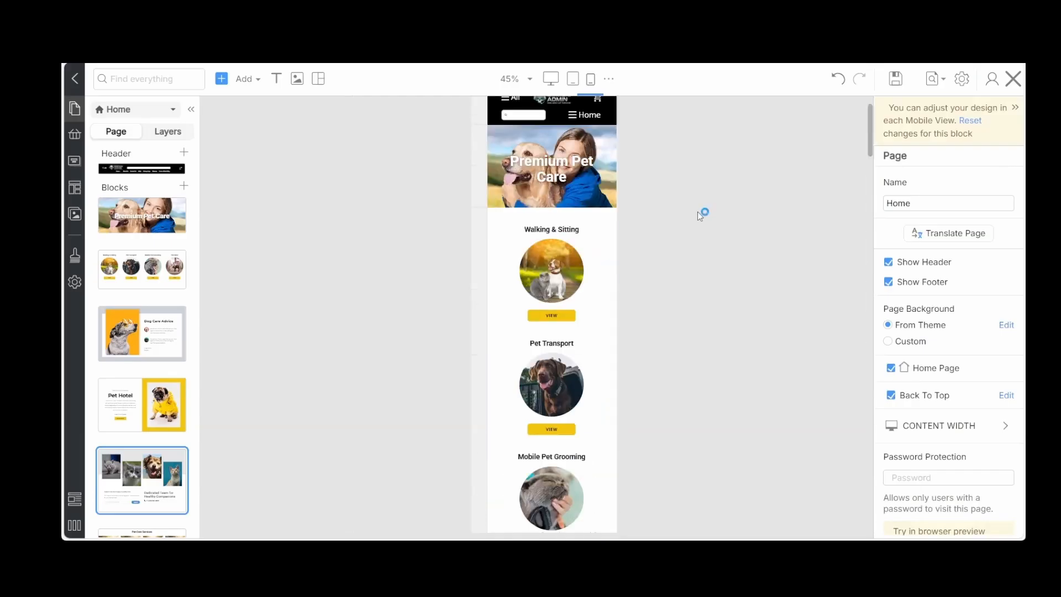
scroll(697, 211, up, 2)
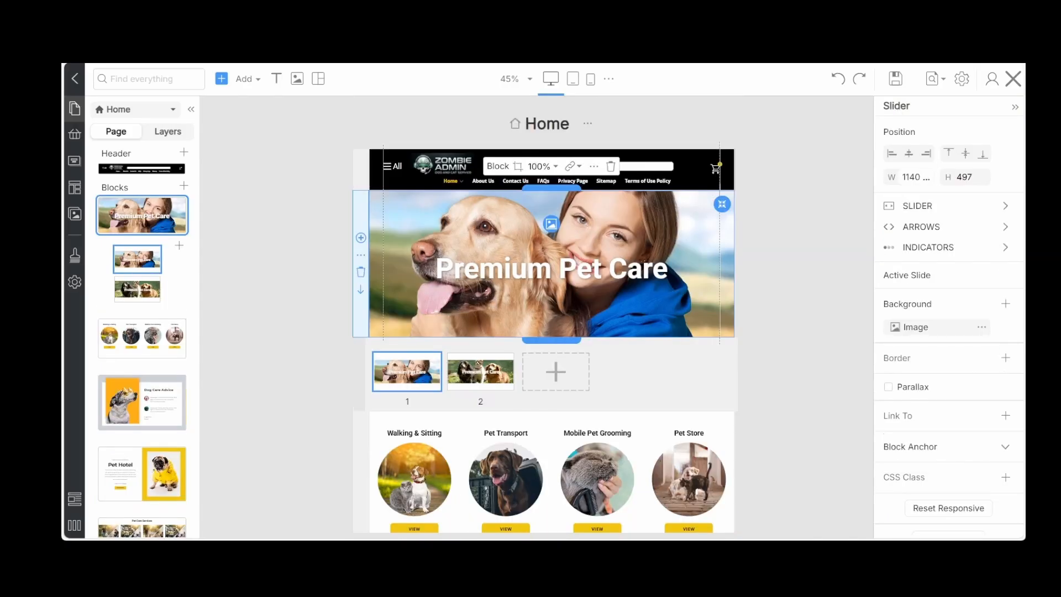
click(283, 264)
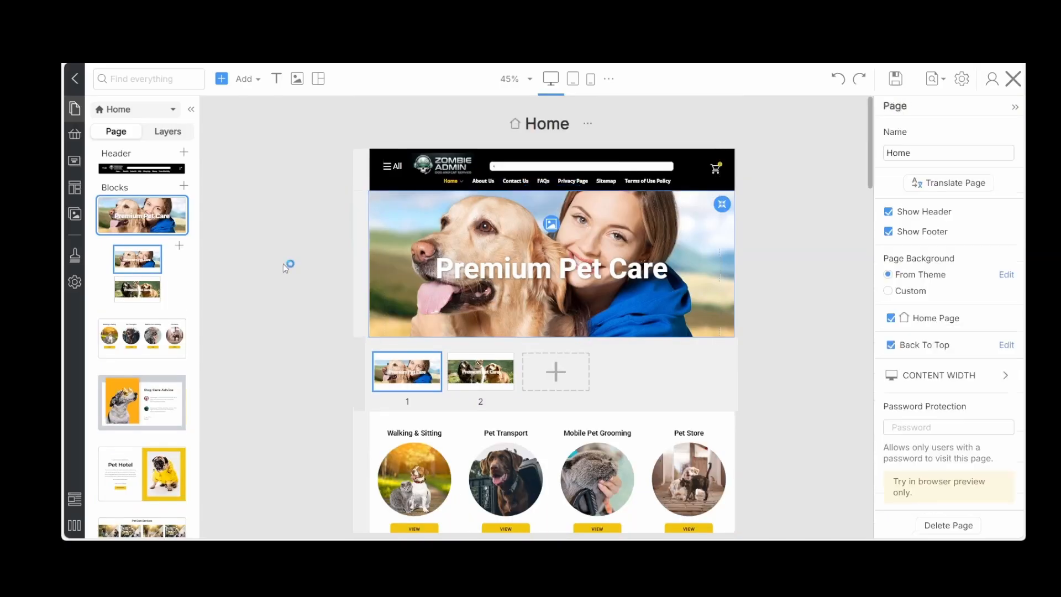
click(247, 81)
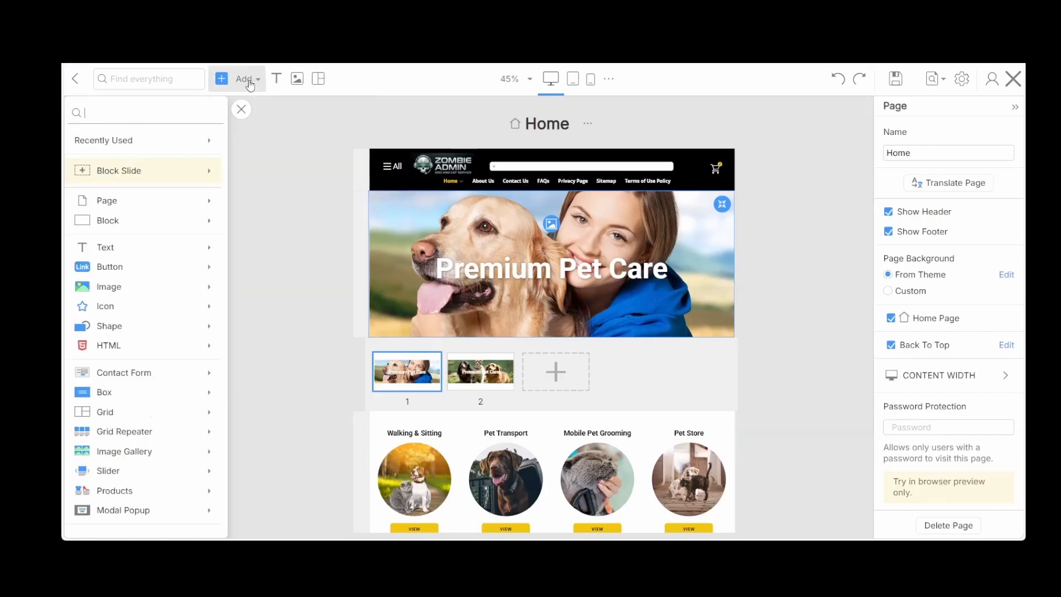
click(210, 231)
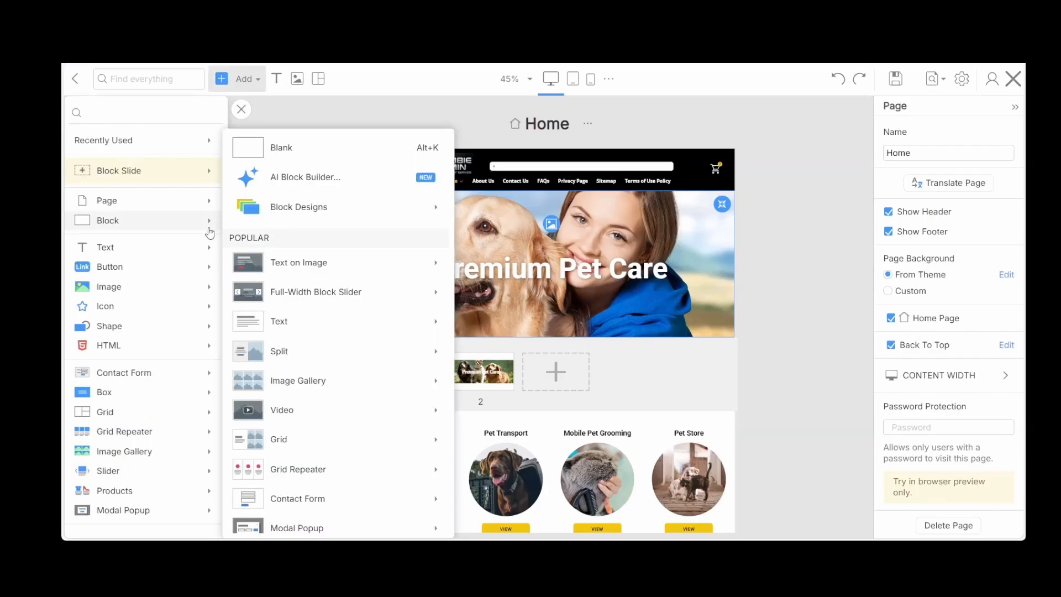
mouse_move(329, 269)
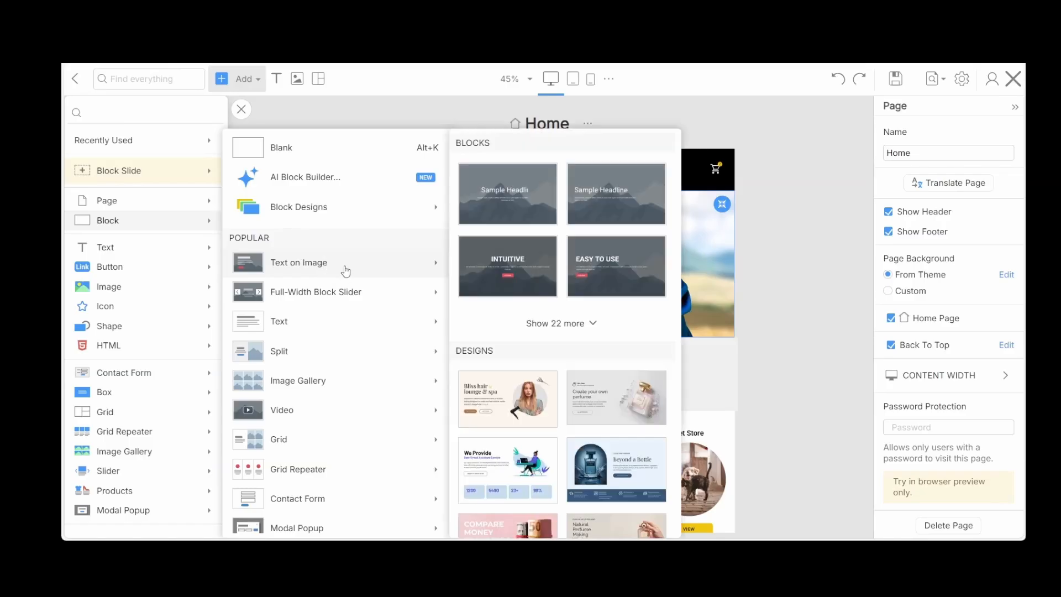
click(563, 325)
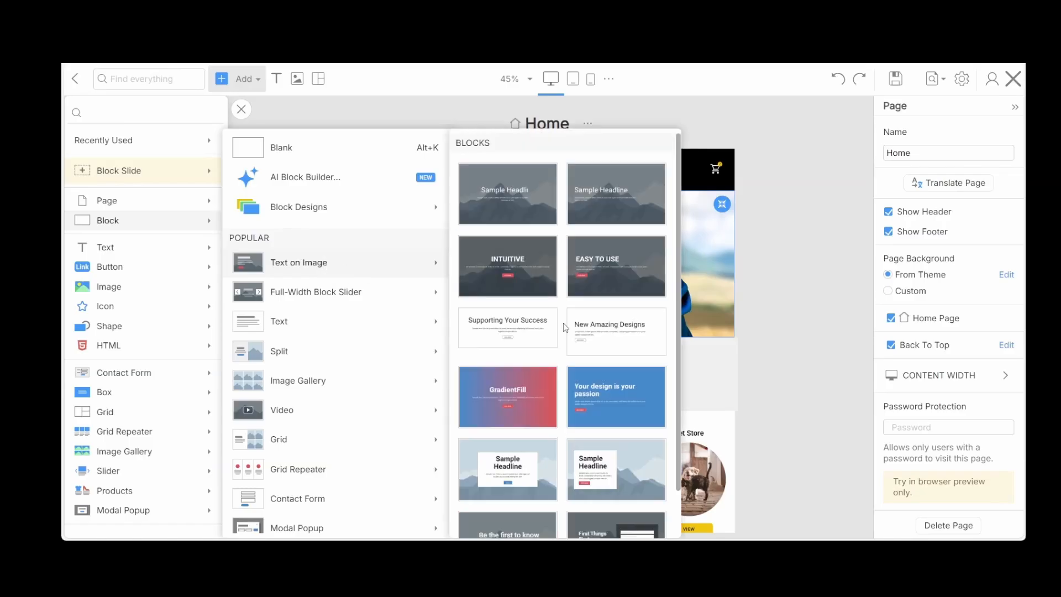
scroll(572, 271, down, 3)
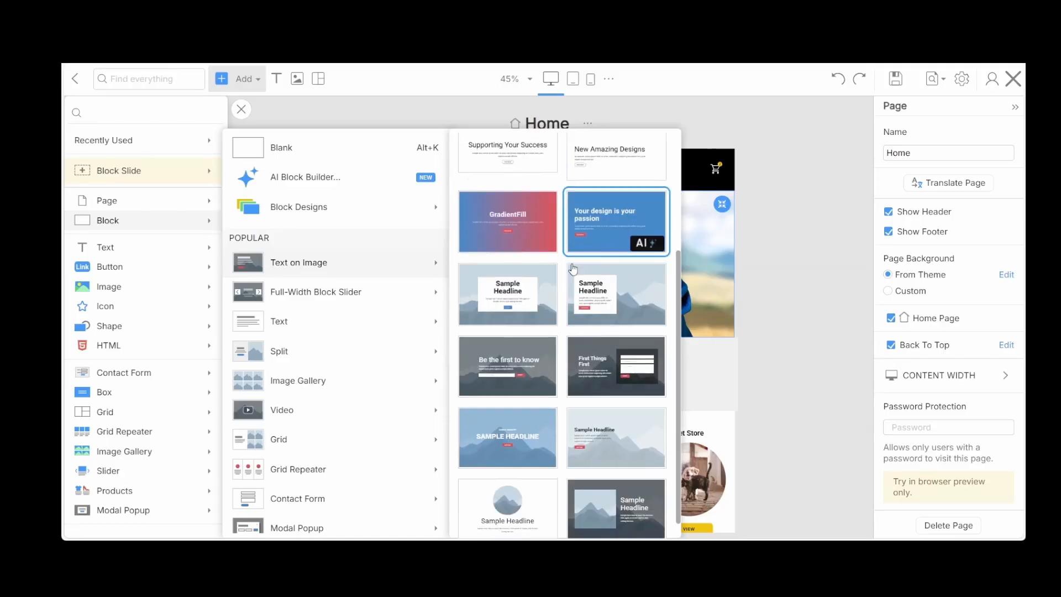
click(643, 291)
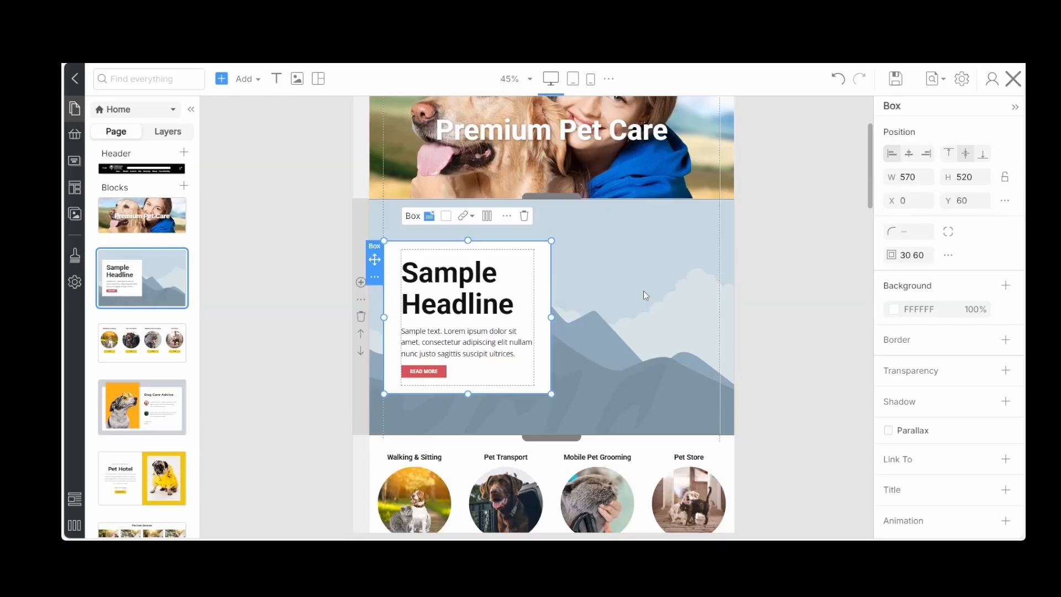
click(643, 291)
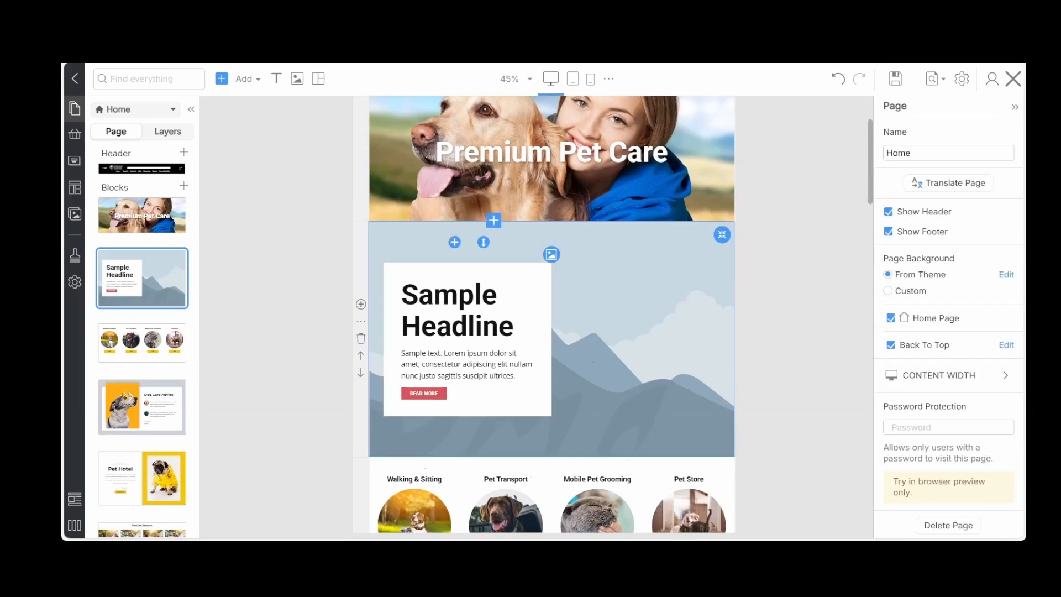
Replace the new block's "Sample Headline" title with the slider's heading text, "Premium Pet Care"
click(488, 173)
click(505, 153)
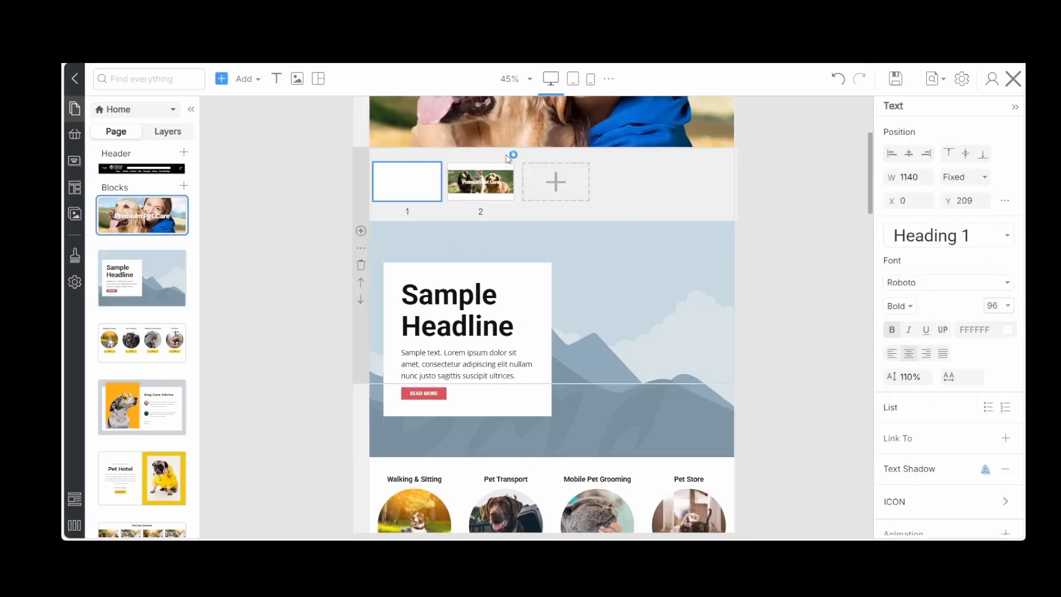
scroll(553, 252, up, 3)
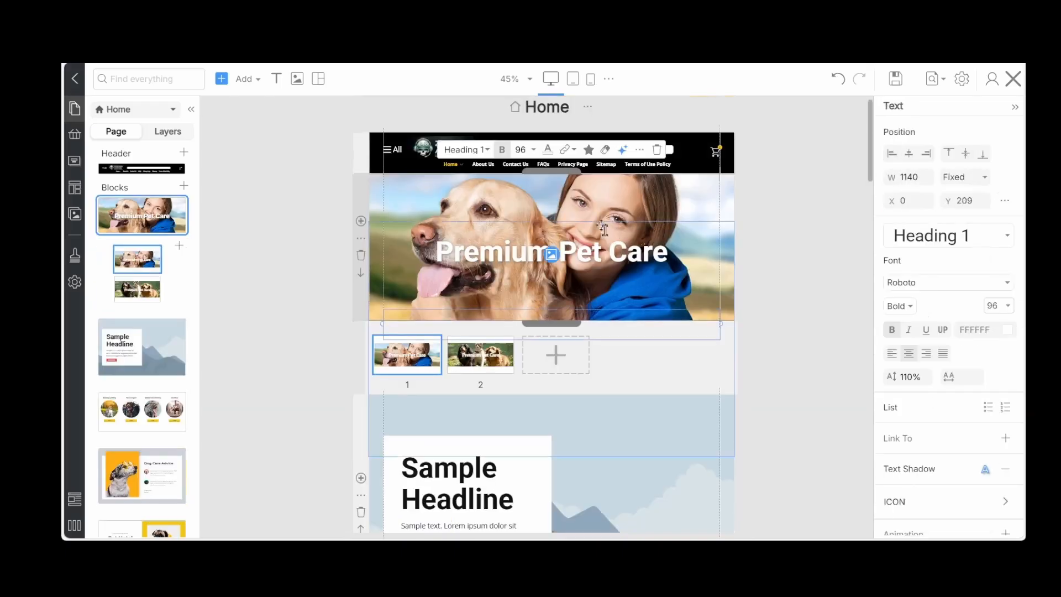
triple_click(565, 253)
key(ctrl+c)
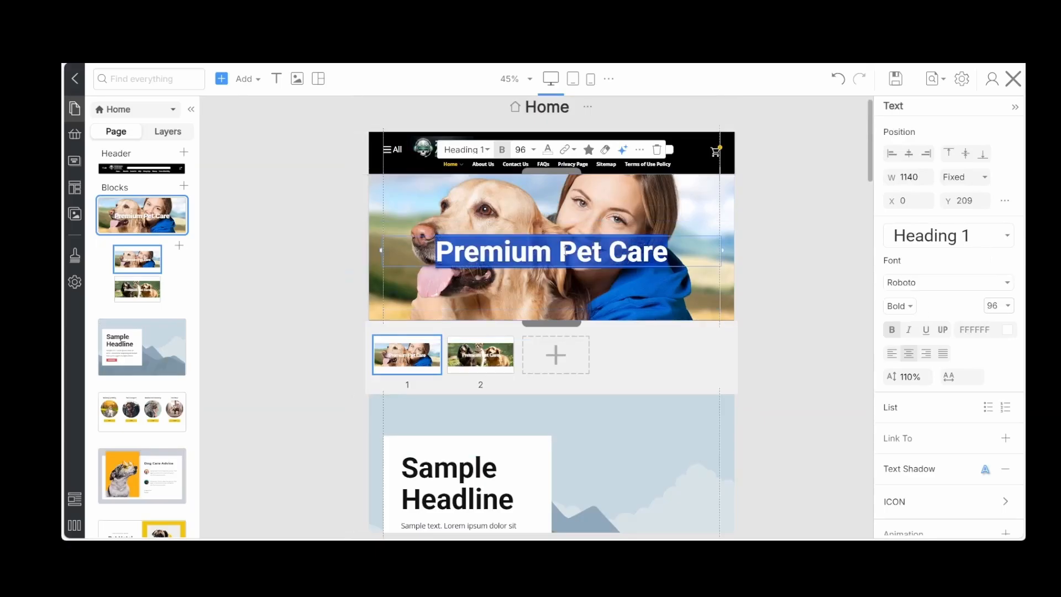
click(449, 479)
triple_click(451, 480)
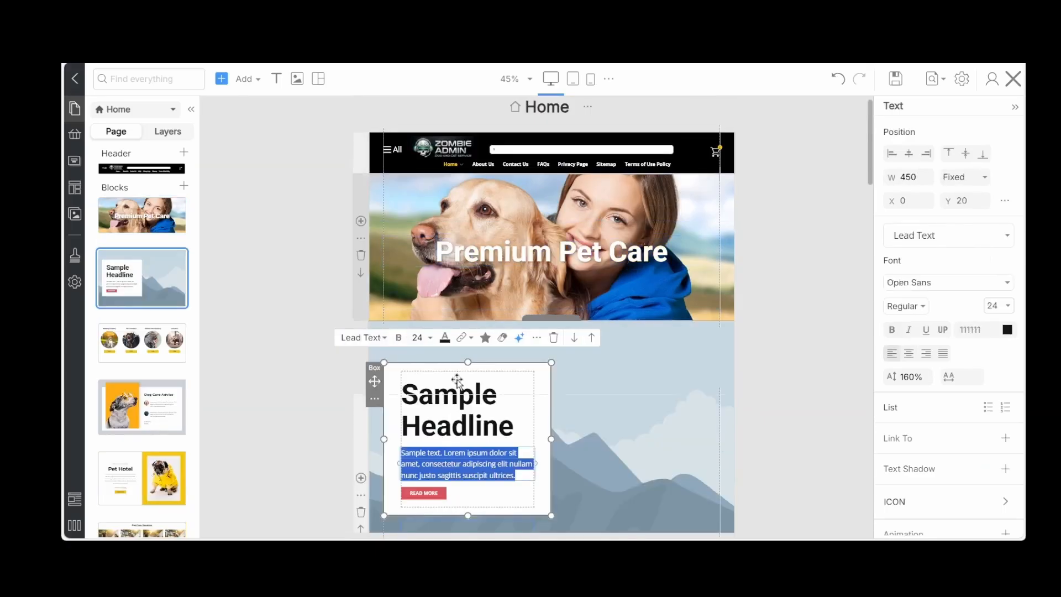
click(457, 395)
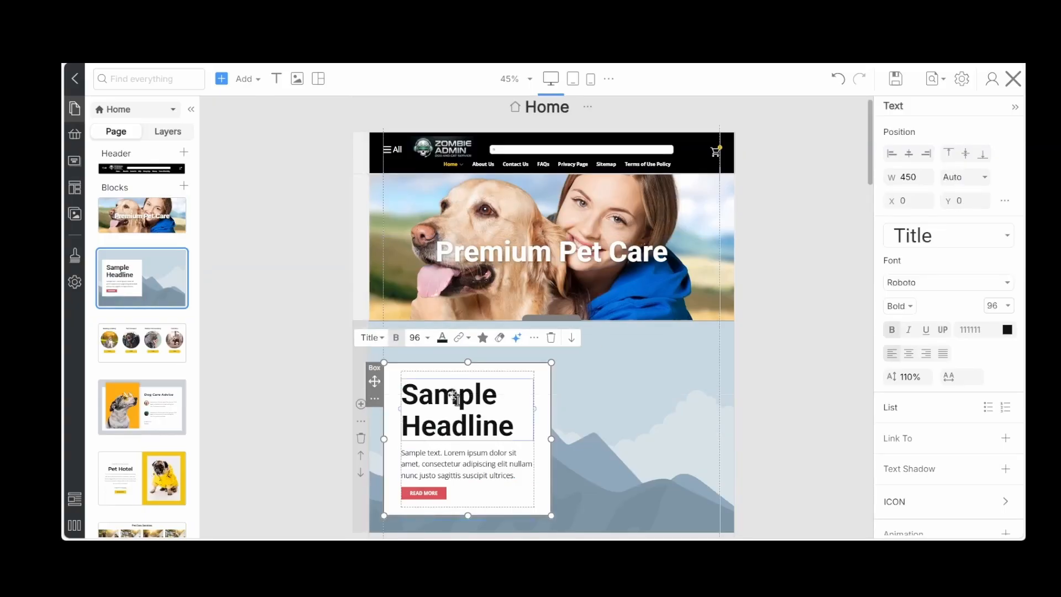
triple_click(456, 396)
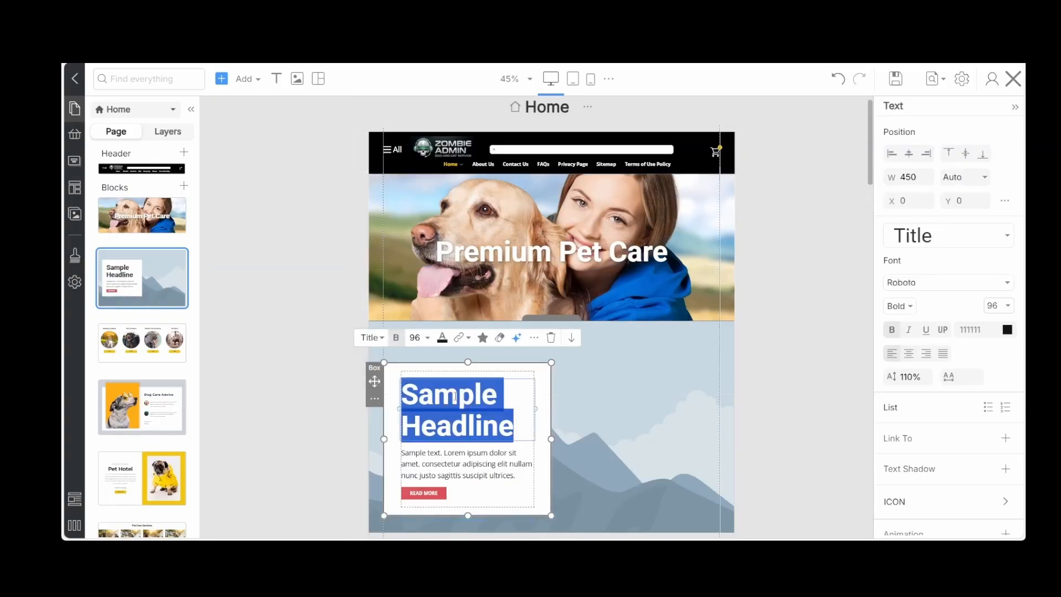
key(ctrl+v)
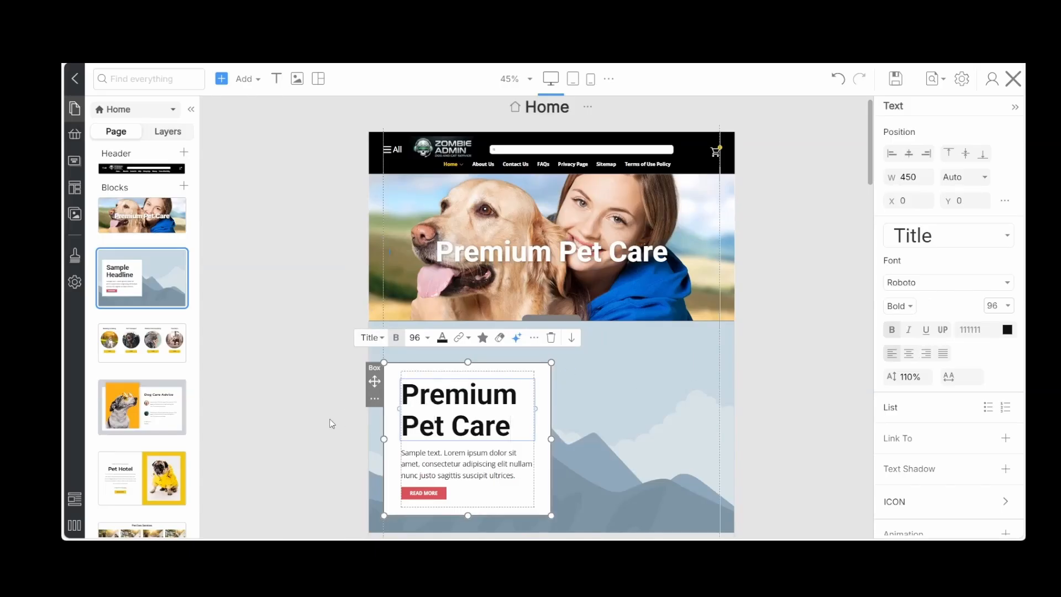
Move the new Premium Pet Care block up above the slider, directly under the header
scroll(331, 422, down, 3)
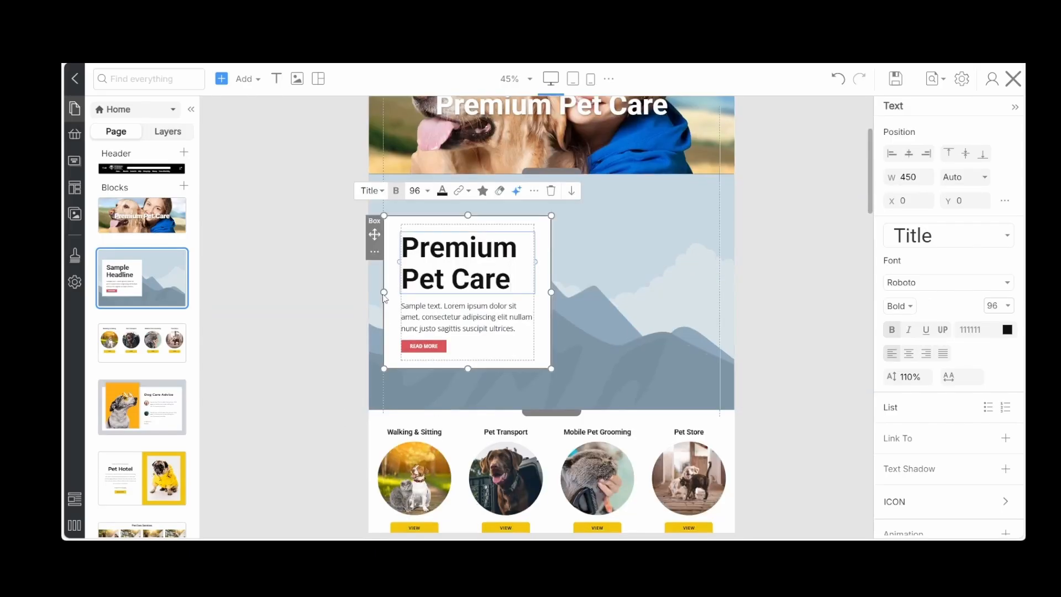
click(383, 296)
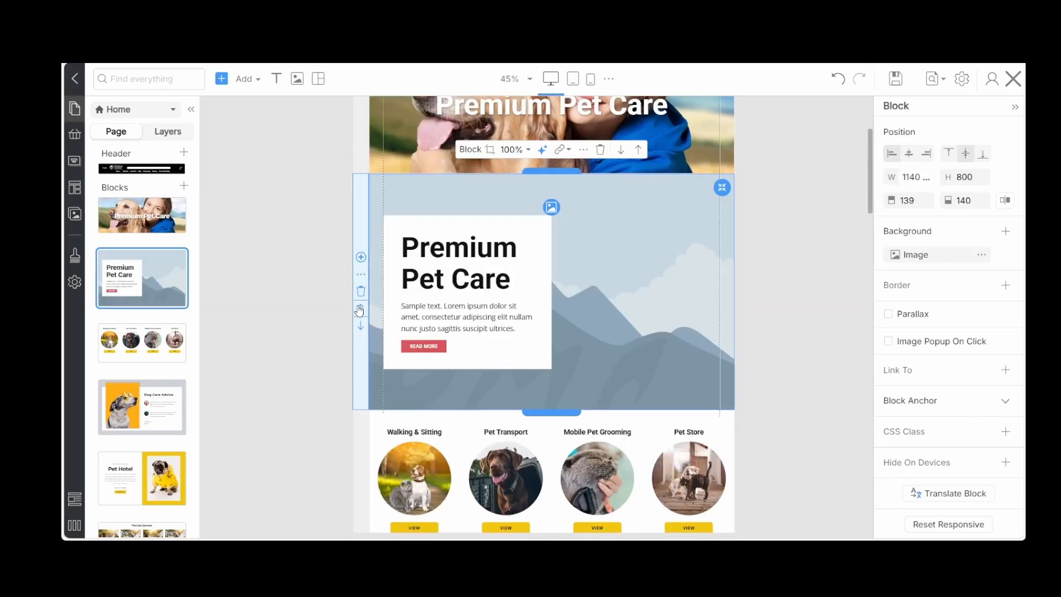
click(360, 310)
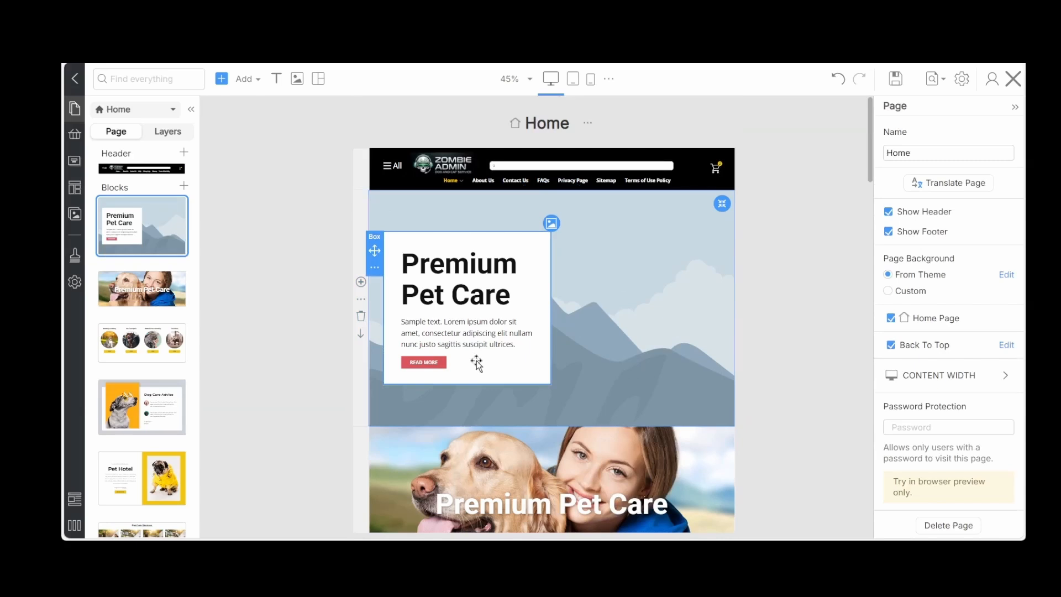
Replace the block's mountain background with the photo from My Images of a black and white puppy lying on grass
click(551, 223)
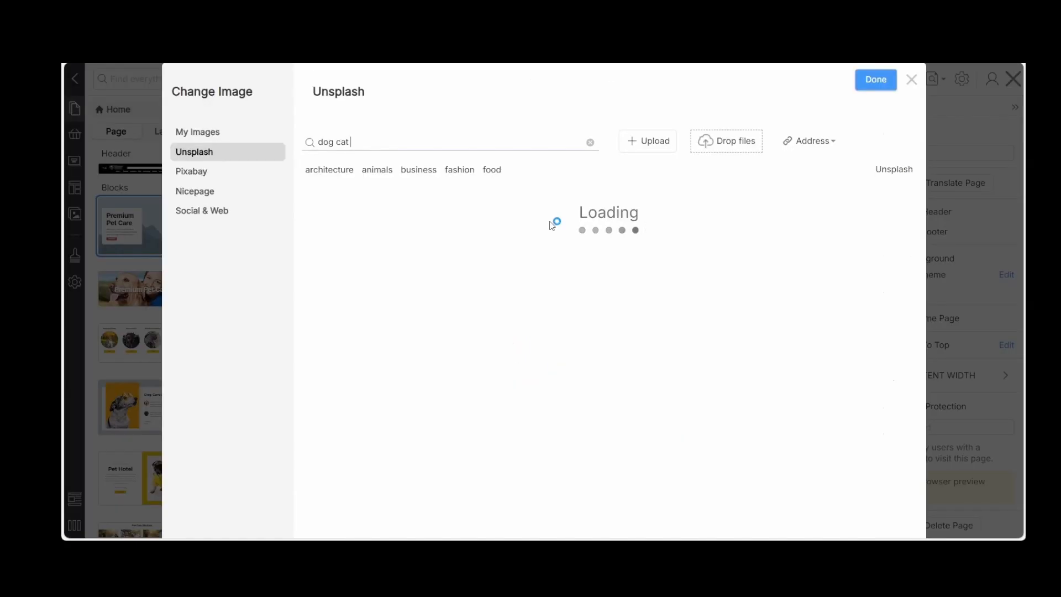
click(208, 132)
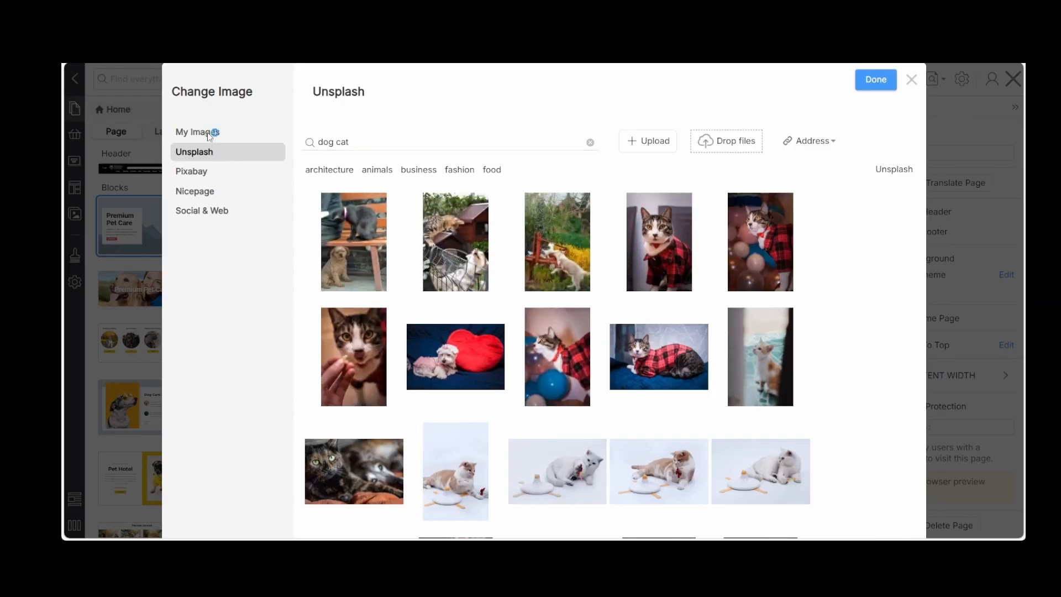
click(357, 373)
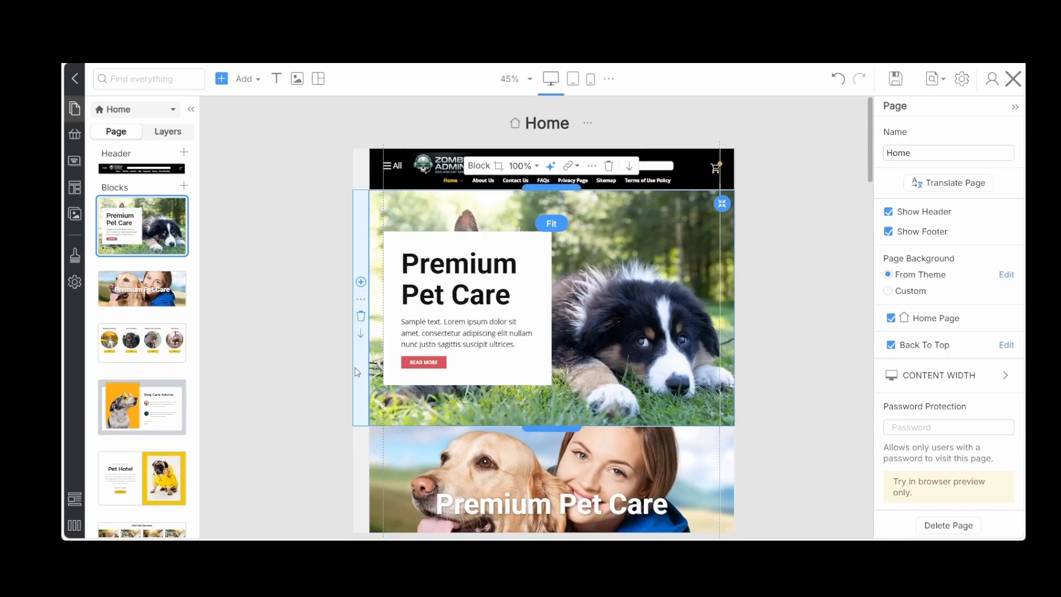
Set the transparency of the white box behind the Premium Pet Care heading to 20 and save the site
click(522, 362)
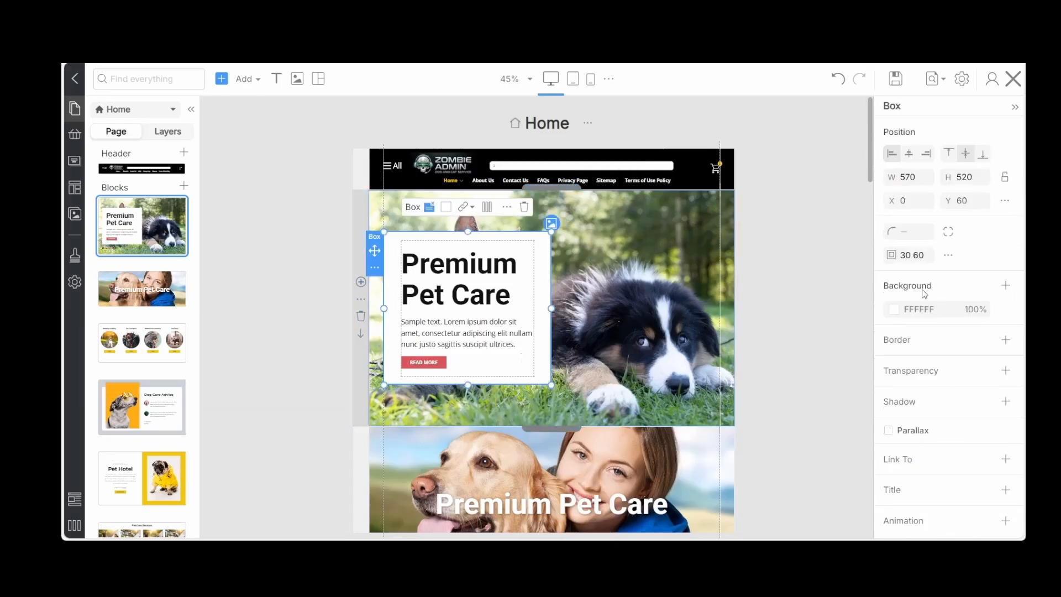
click(1007, 287)
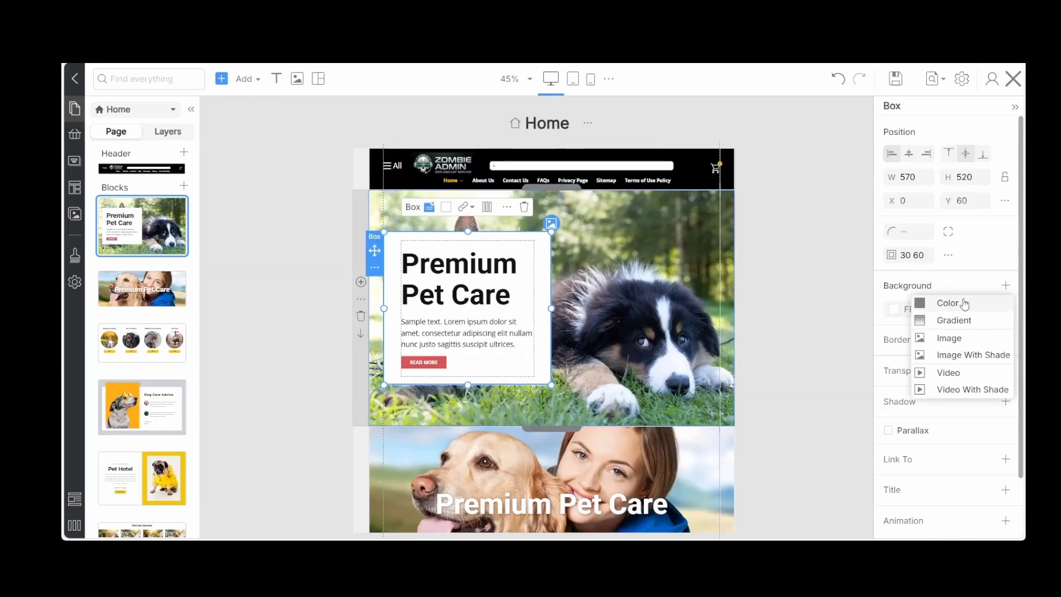
click(983, 283)
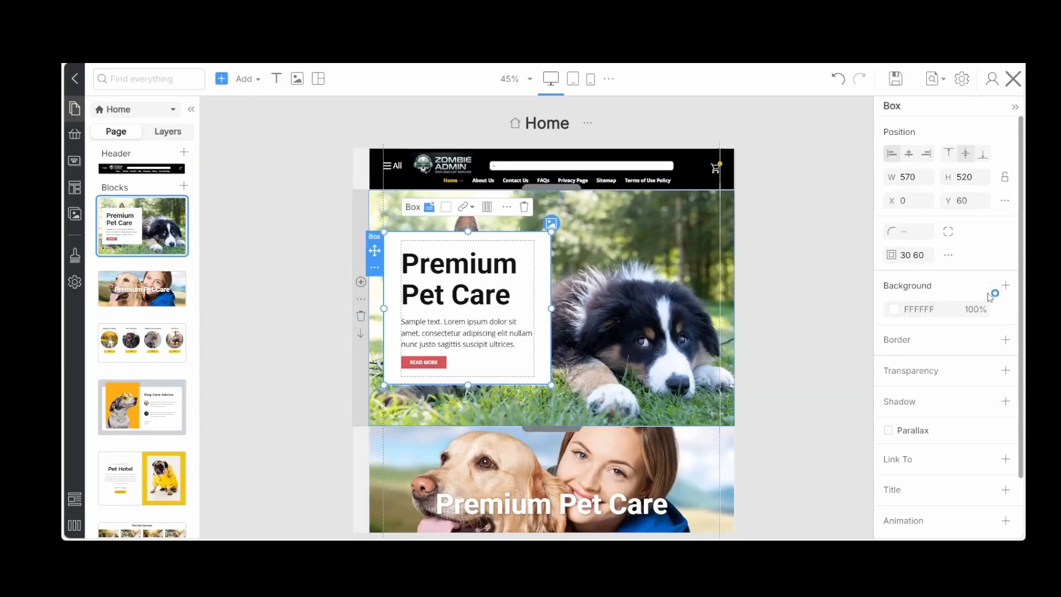
click(1005, 370)
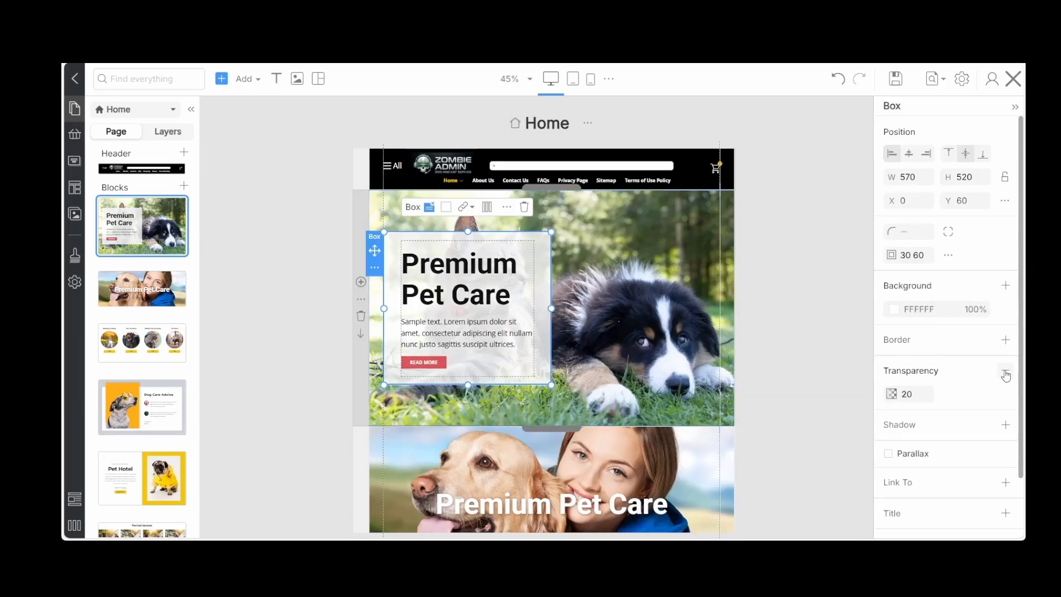
click(918, 395)
click(774, 430)
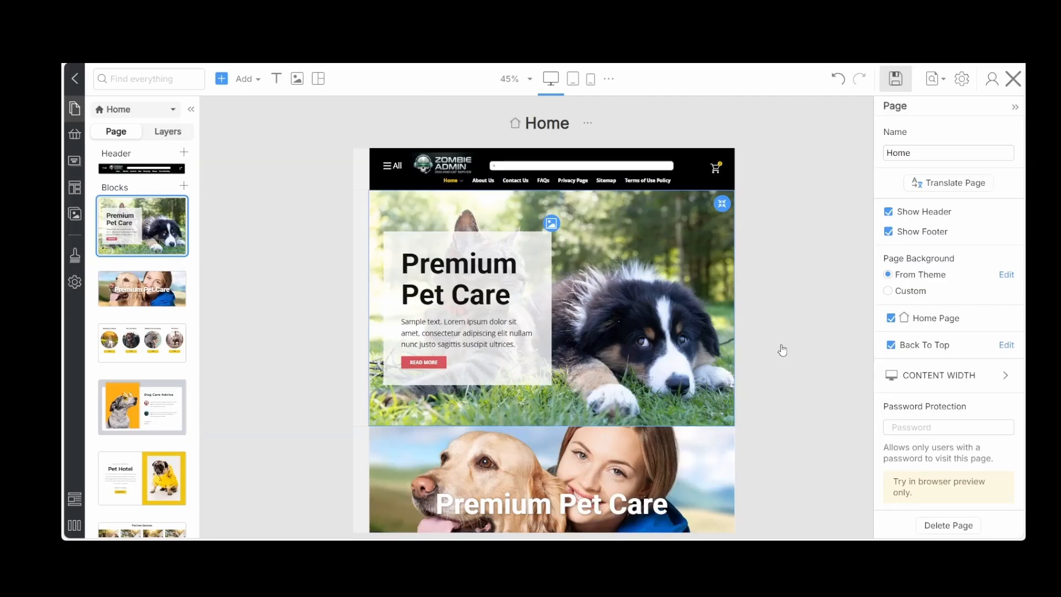
Delete the old Premium Pet Care slider block showing the woman with the golden retriever
scroll(788, 347, down, 3)
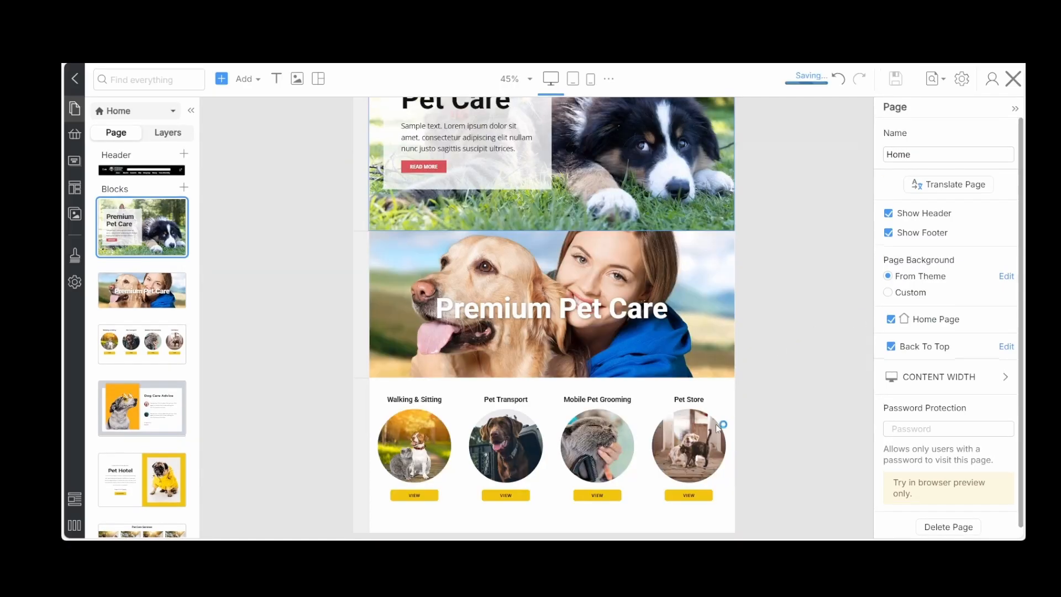
click(405, 330)
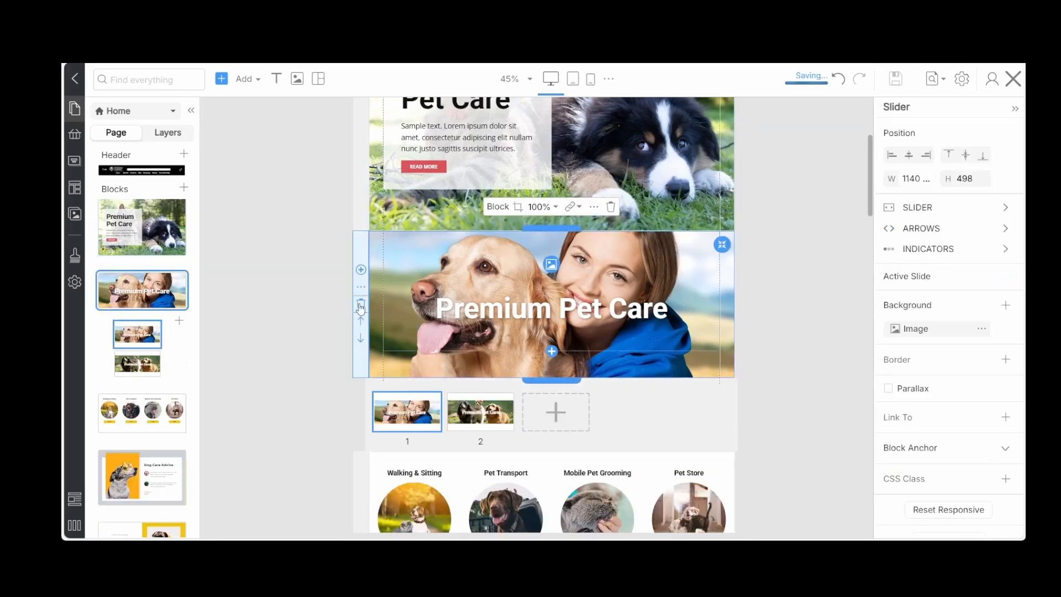
click(361, 308)
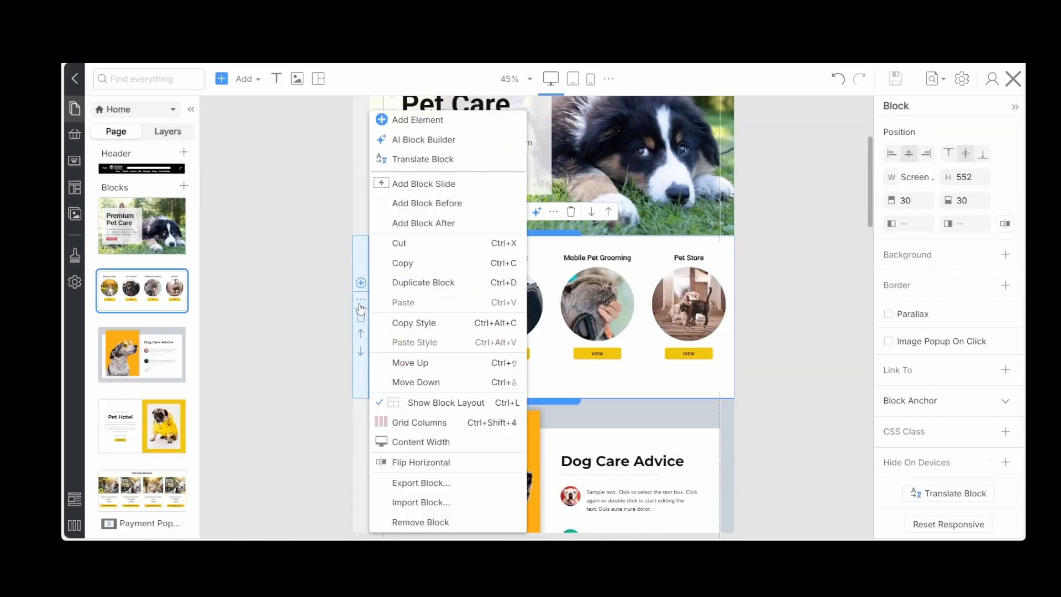
Delete the block with the four round service photos above Dog Care Advice and save the site
click(346, 312)
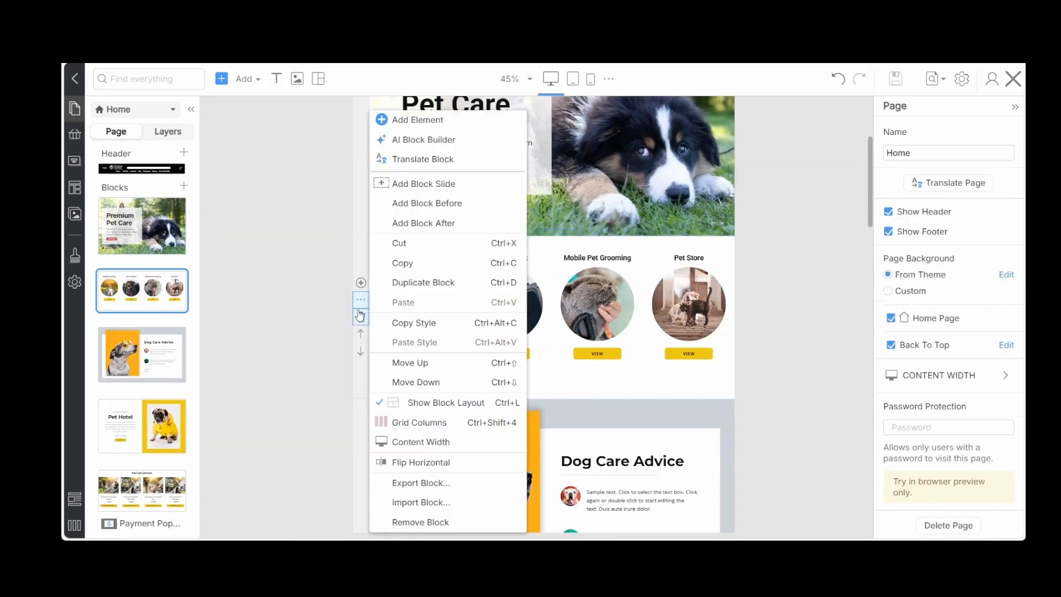
click(361, 318)
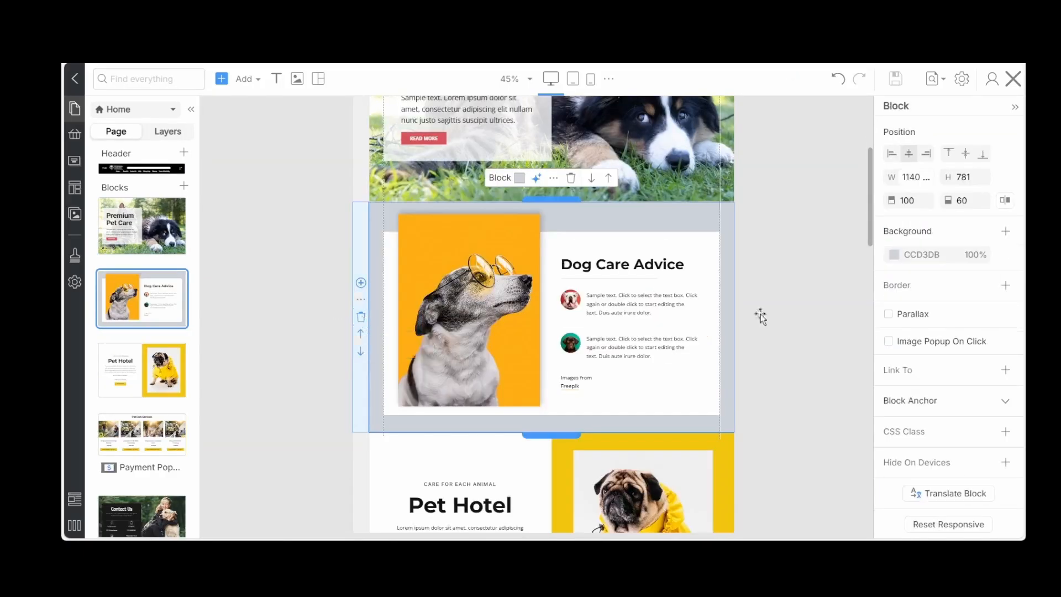
scroll(752, 307, up, 4)
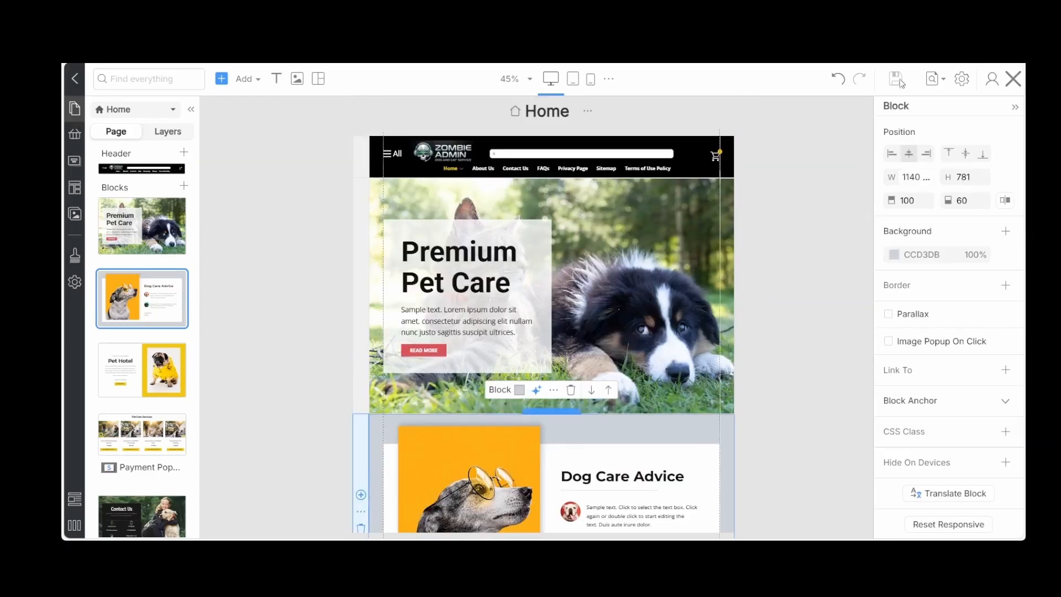
click(834, 148)
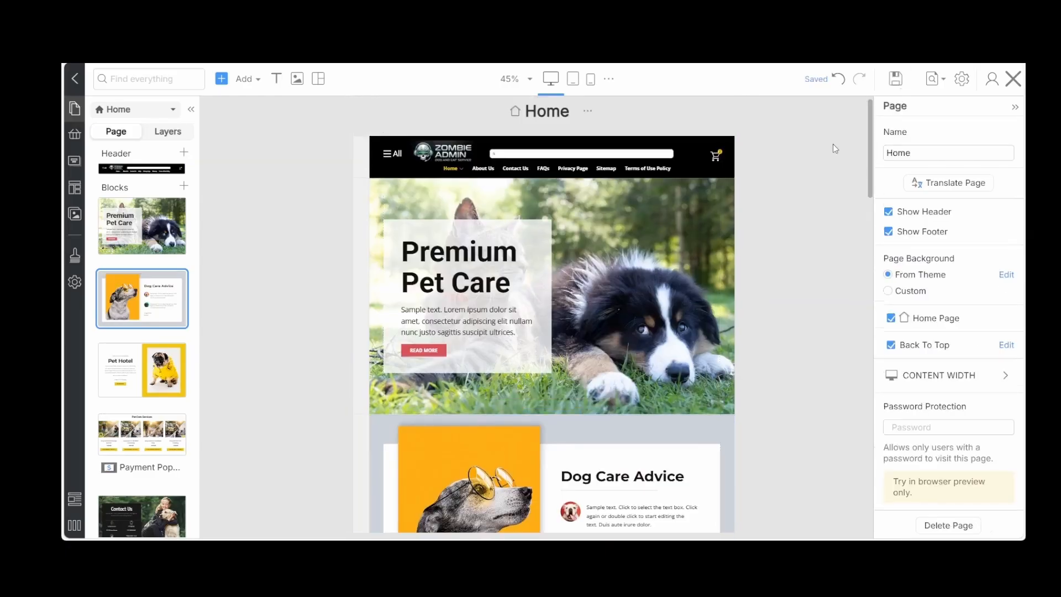
Undo the deletion of the block with the four round service photos
key(ctrl+z)
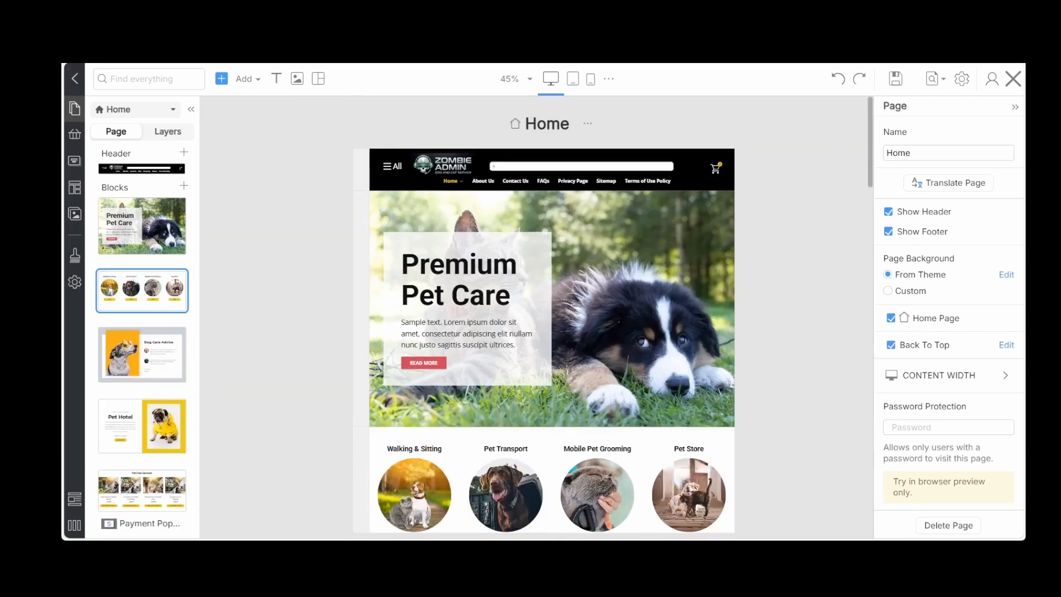
click(294, 377)
scroll(294, 376, down, 4)
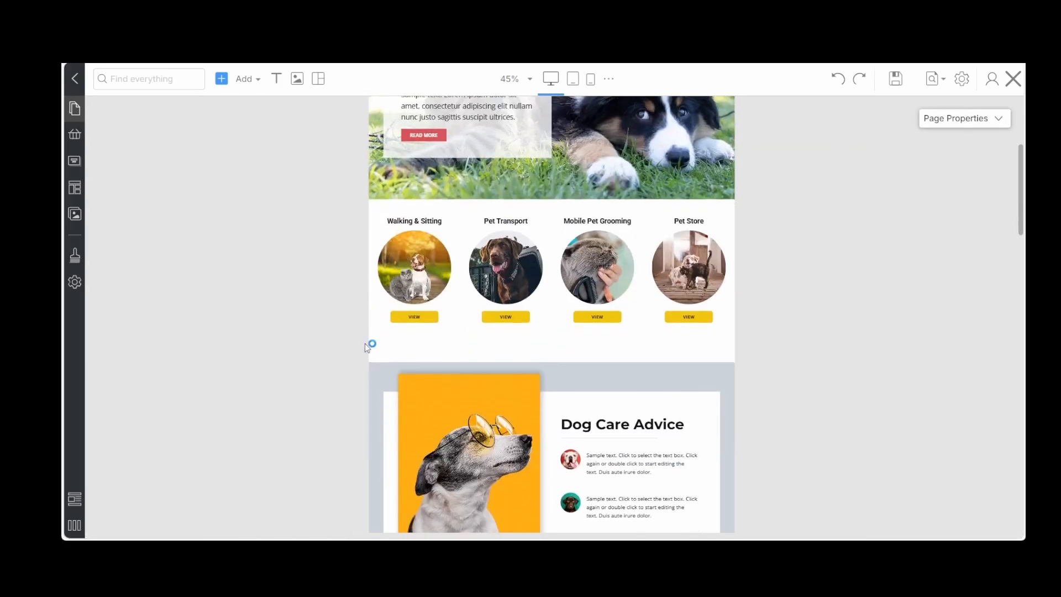
Copy the style of the yellow VIEW button under Walking & Sitting onto the hero's READ MORE button and save the site
click(411, 318)
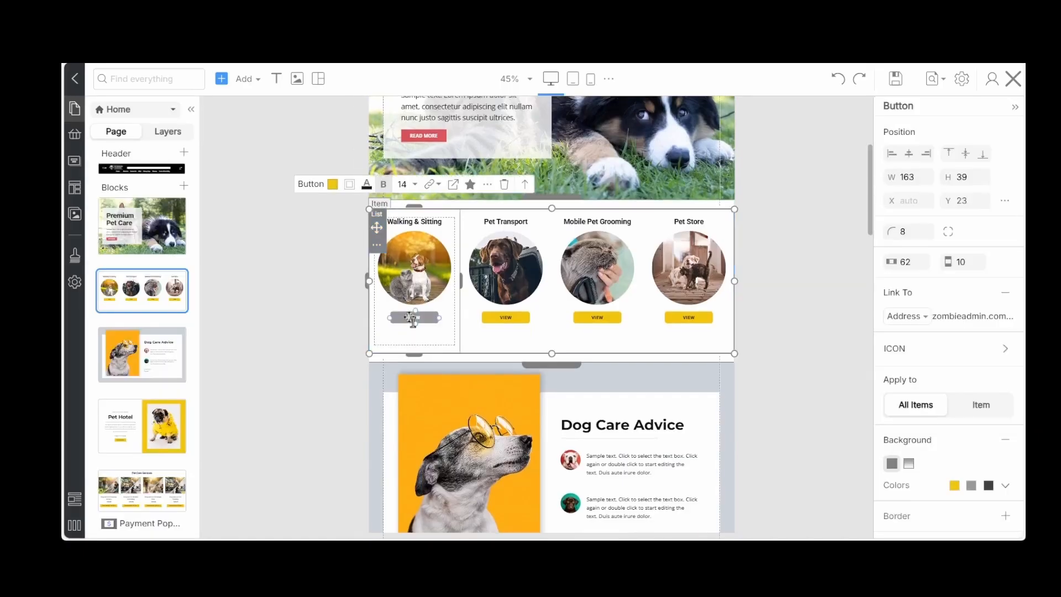
click(487, 185)
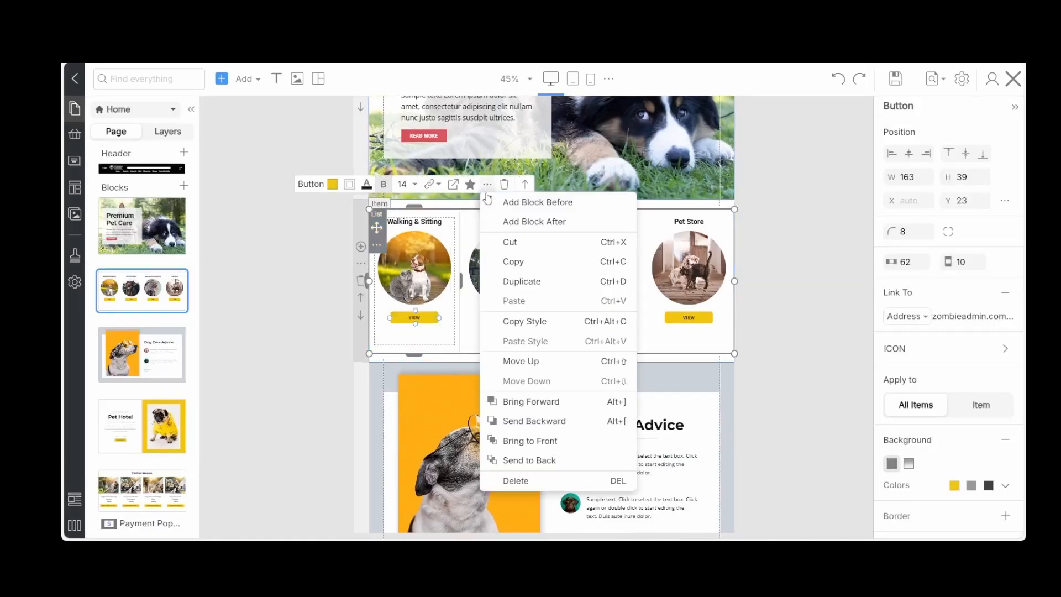
click(514, 322)
scroll(406, 290, up, 3)
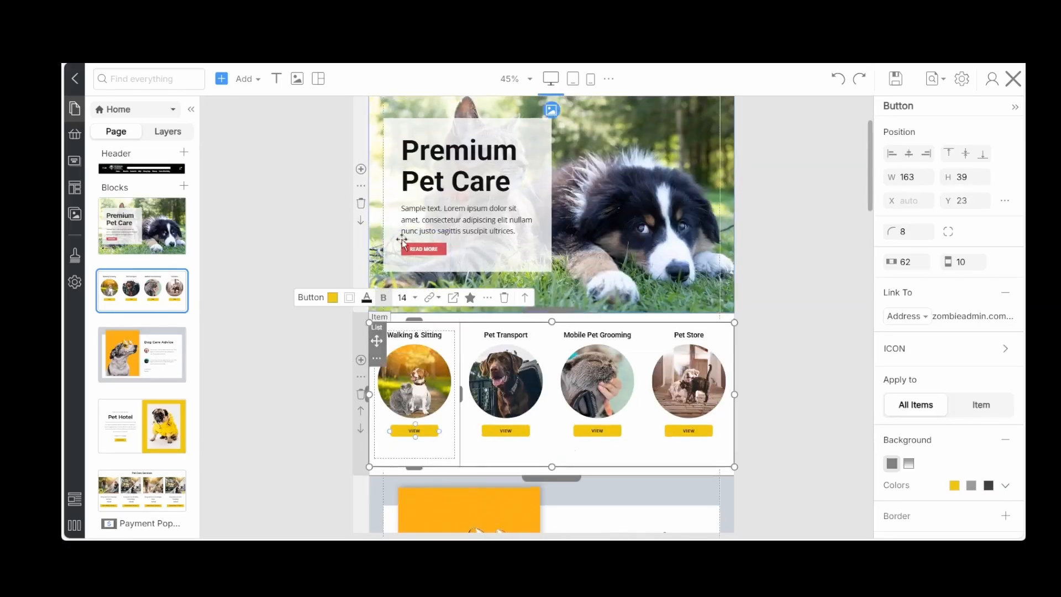
click(411, 249)
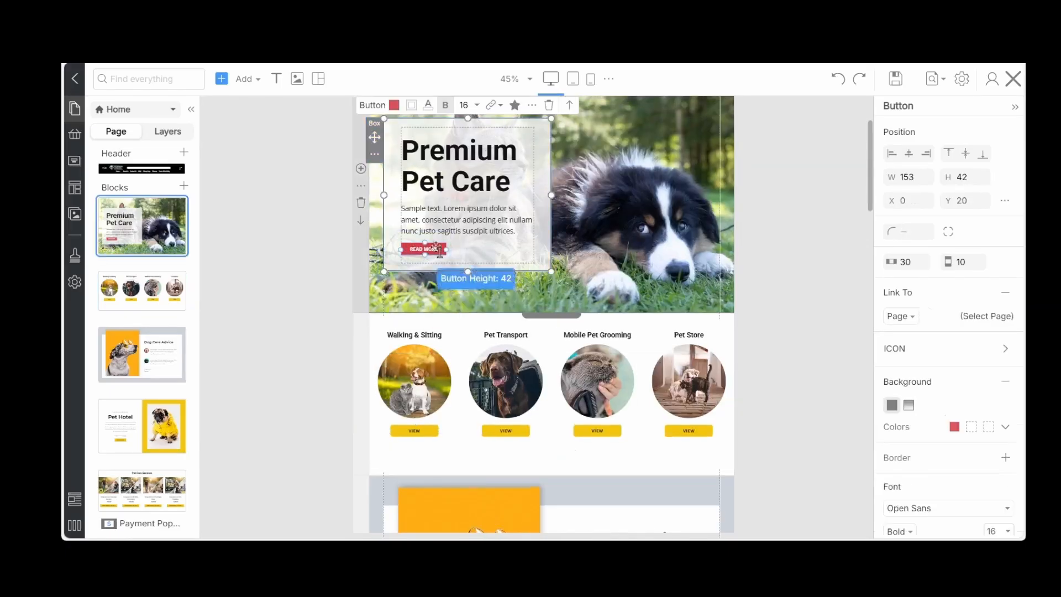
click(499, 106)
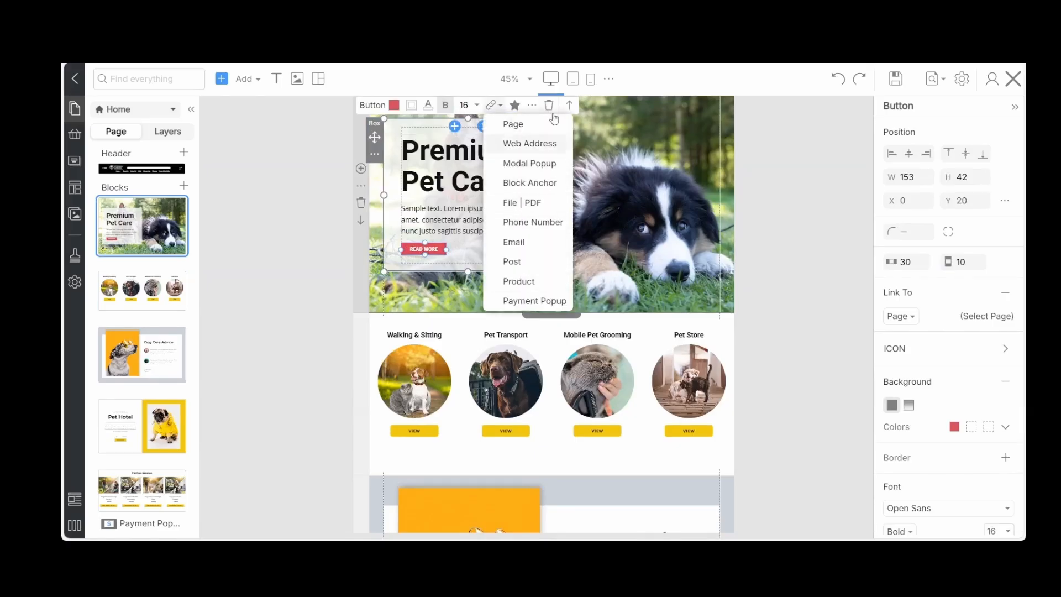
click(532, 105)
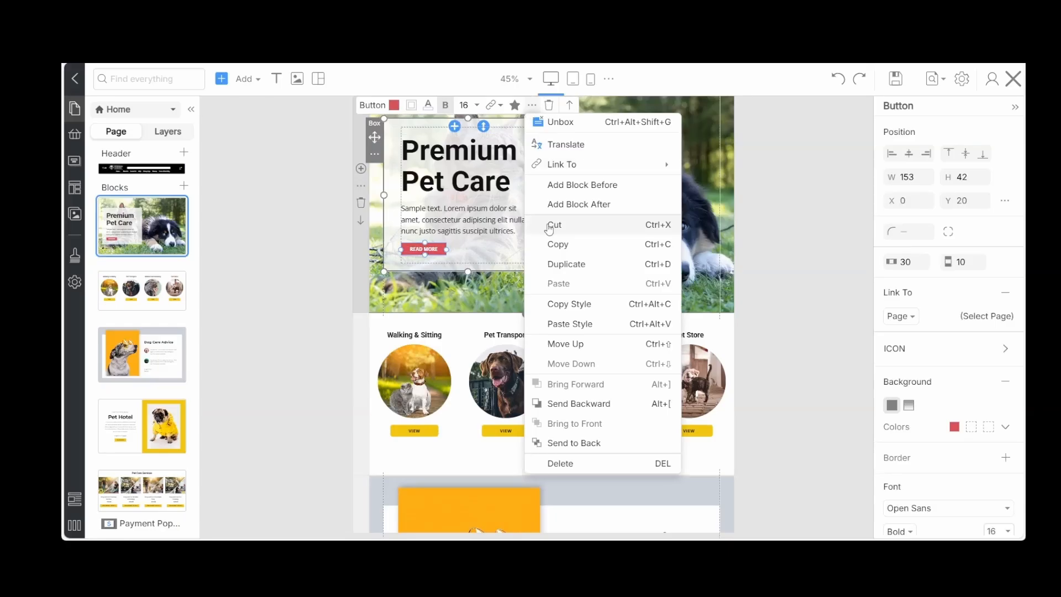
click(560, 325)
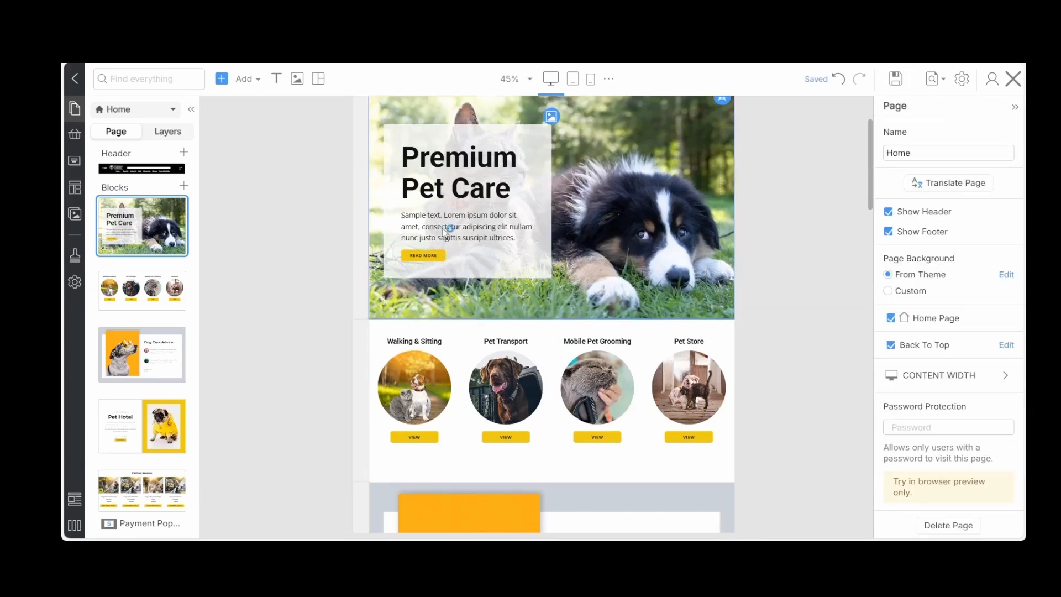
key(ctrl+backslash)
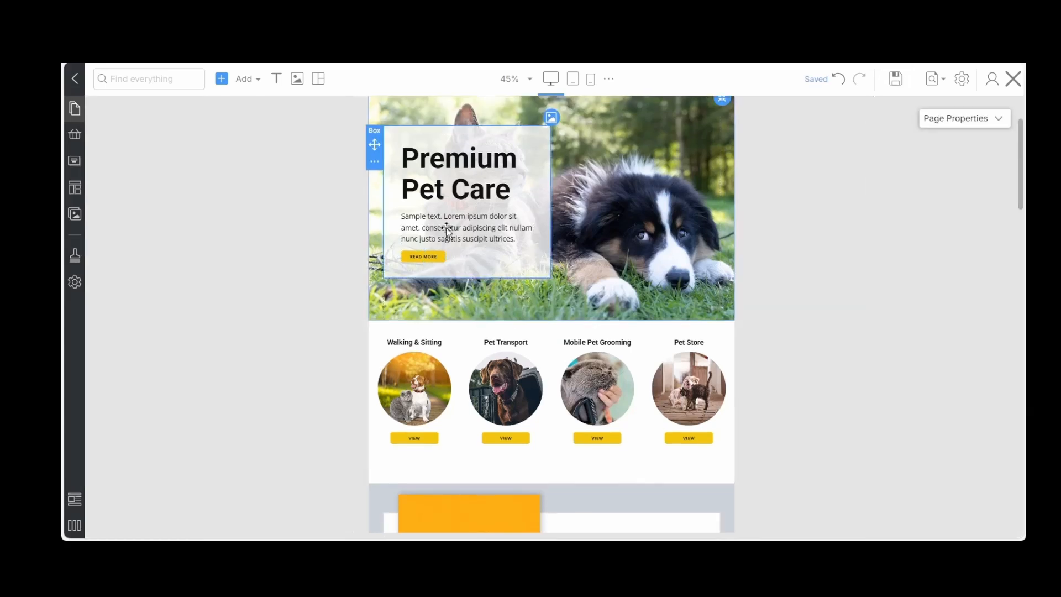
Replace the hero's sample paragraph with "Book Your Free 15-Minute Pet Visit Today. Home or local park visits available for cats and dogs."
triple_click(448, 231)
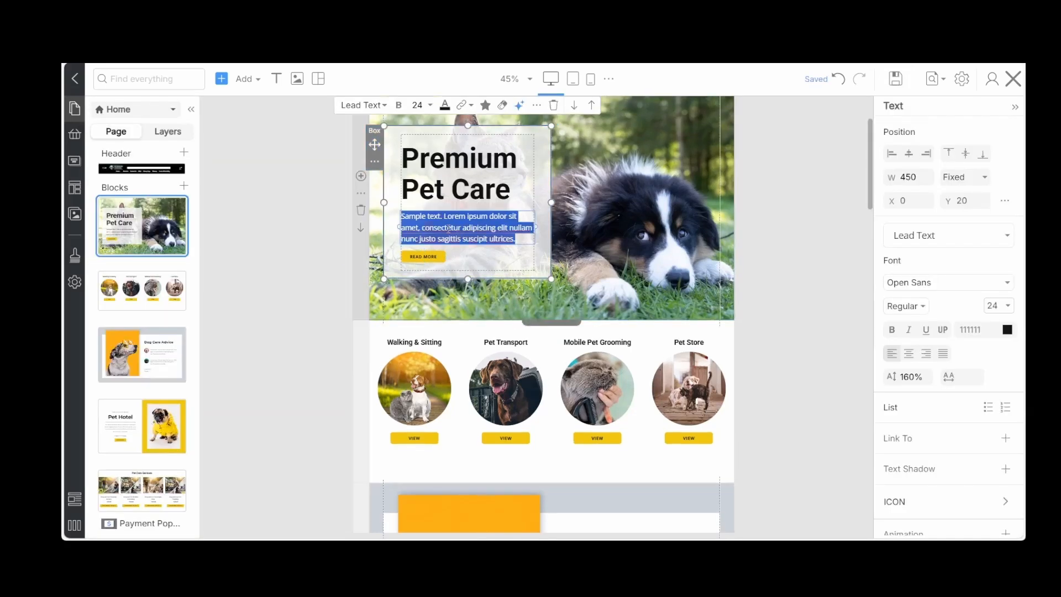
key(ctrl+v)
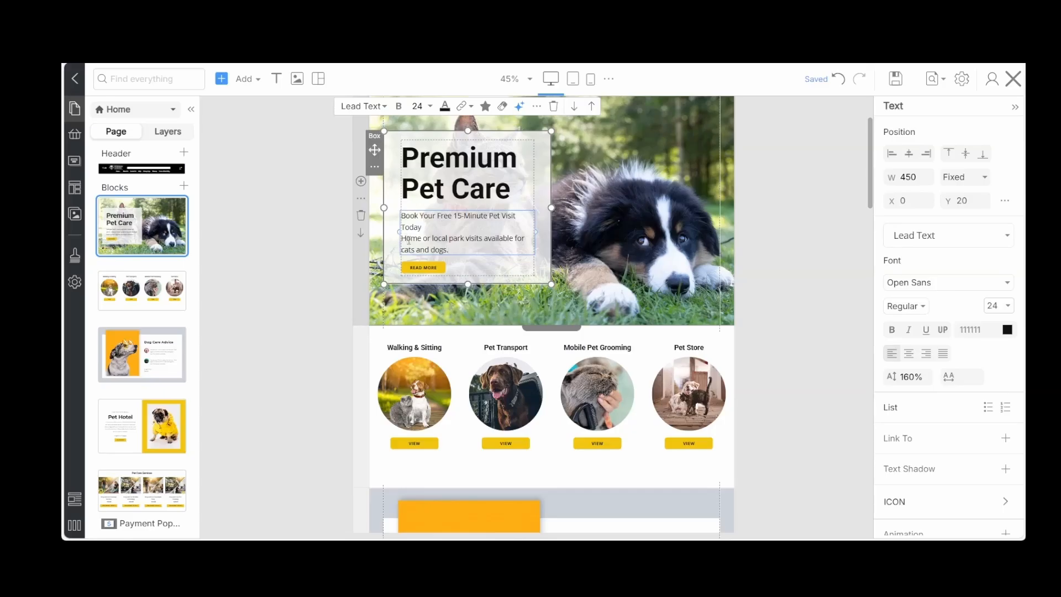
key(BackSpace)
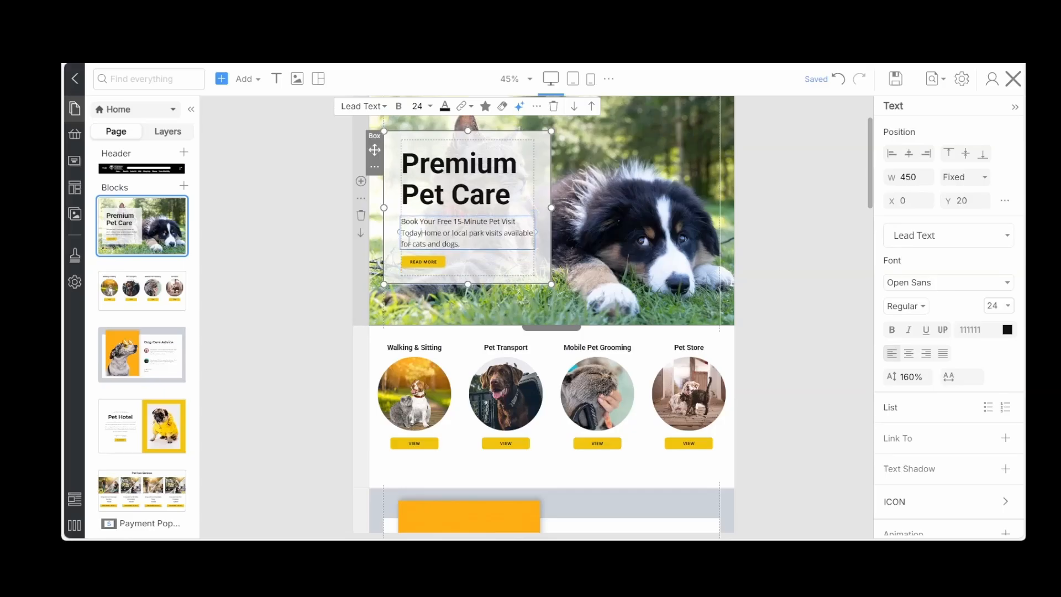
text(.)
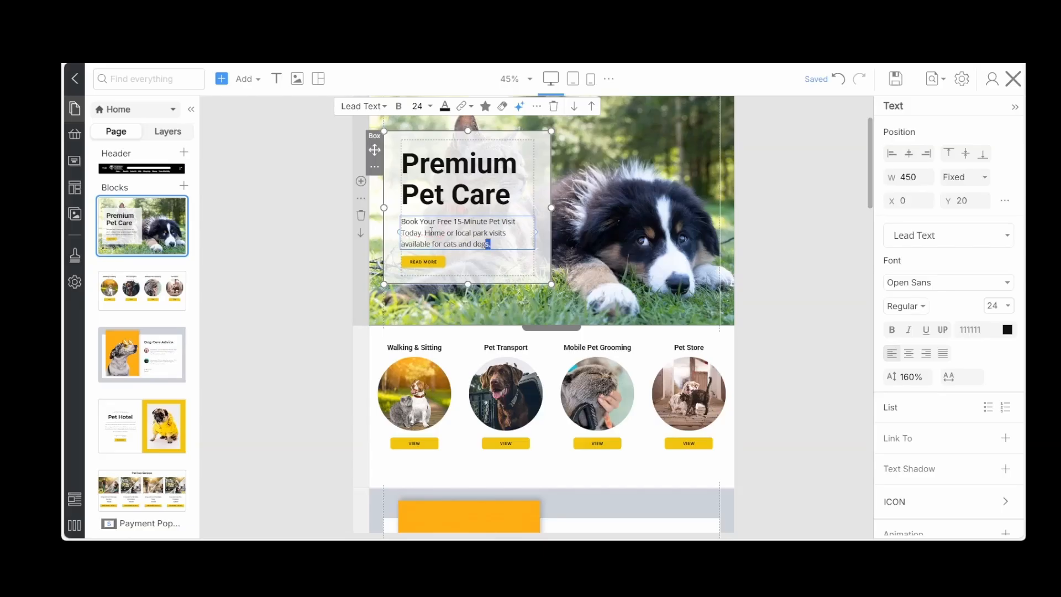
Give the whole paragraph under the Premium Pet Care heading a slightly heavier font weight than Regular
drag(490, 244, 397, 227)
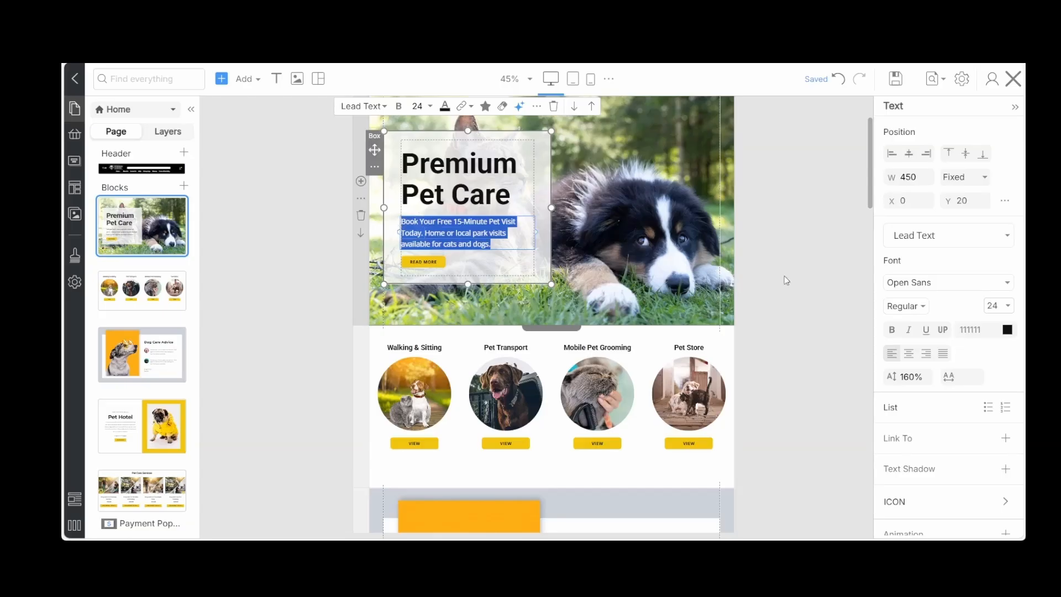
click(923, 310)
click(922, 362)
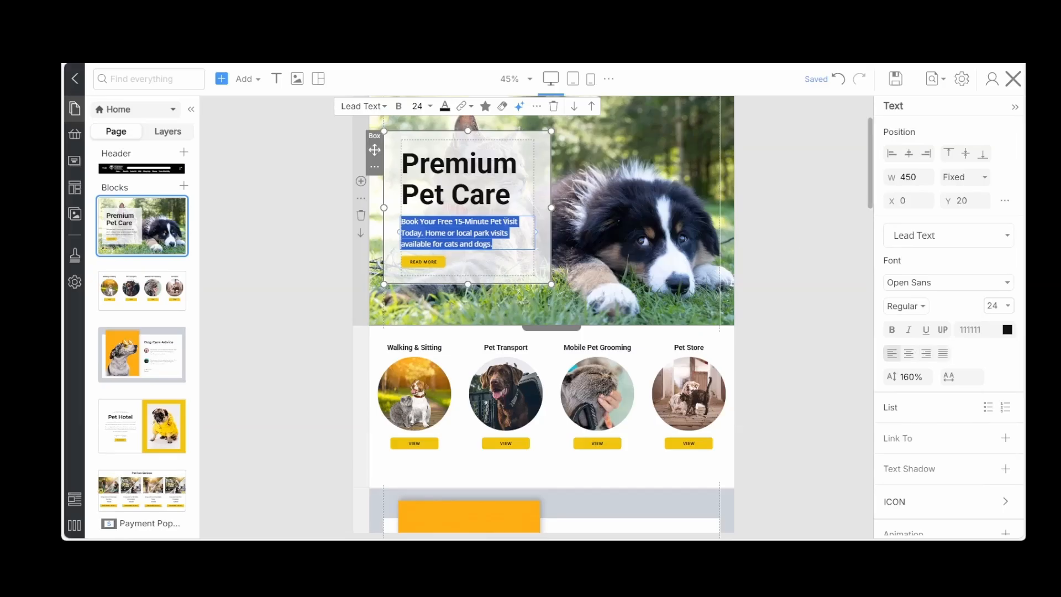
click(489, 271)
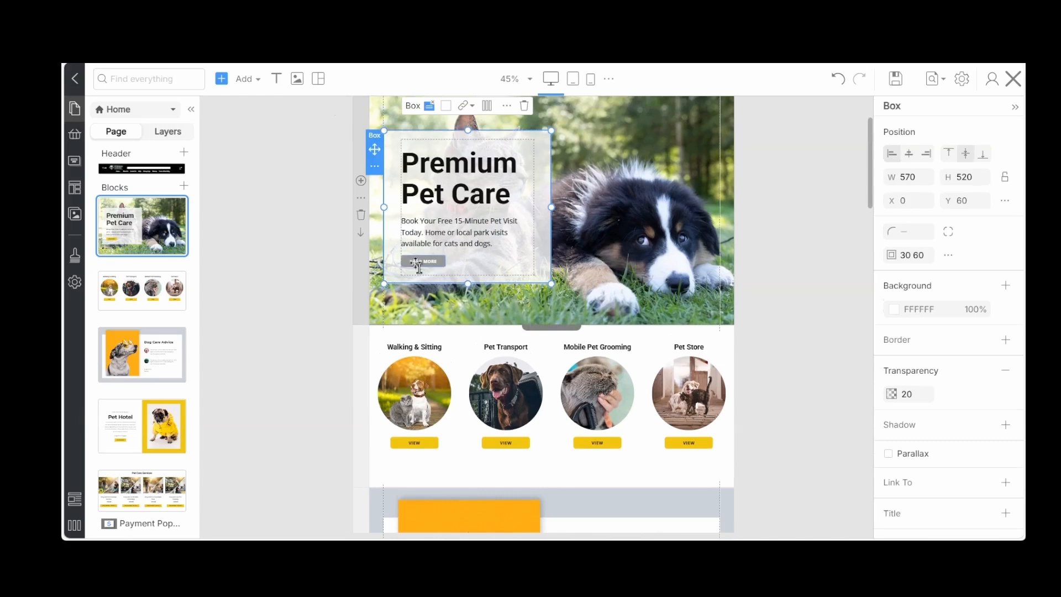
Delete the READ MORE button from the hero box and add a horizontal contact form in its place
click(418, 264)
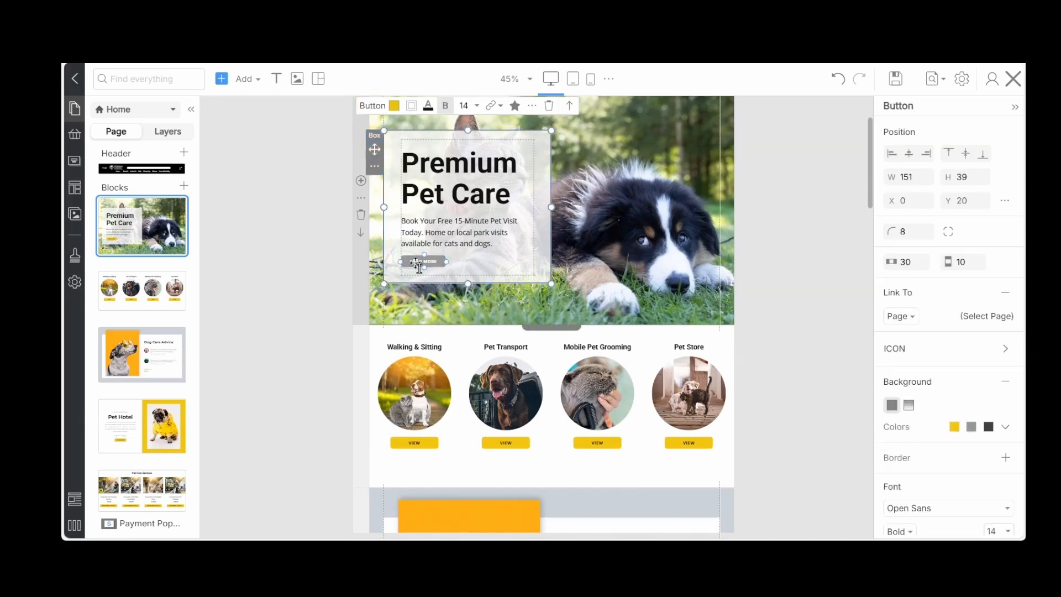
click(549, 107)
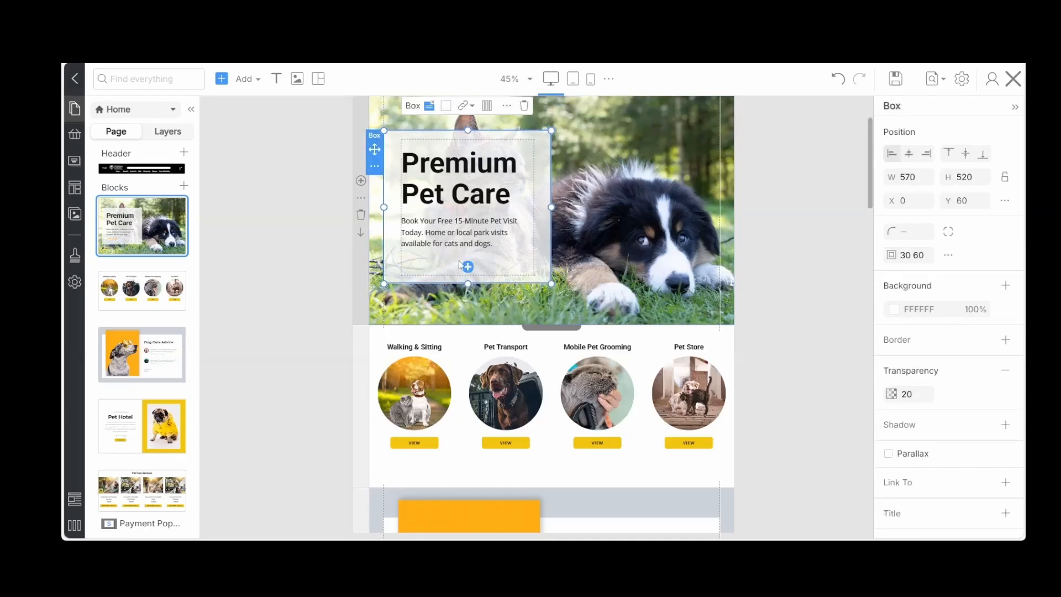
click(468, 268)
mouse_move(129, 262)
mouse_move(128, 344)
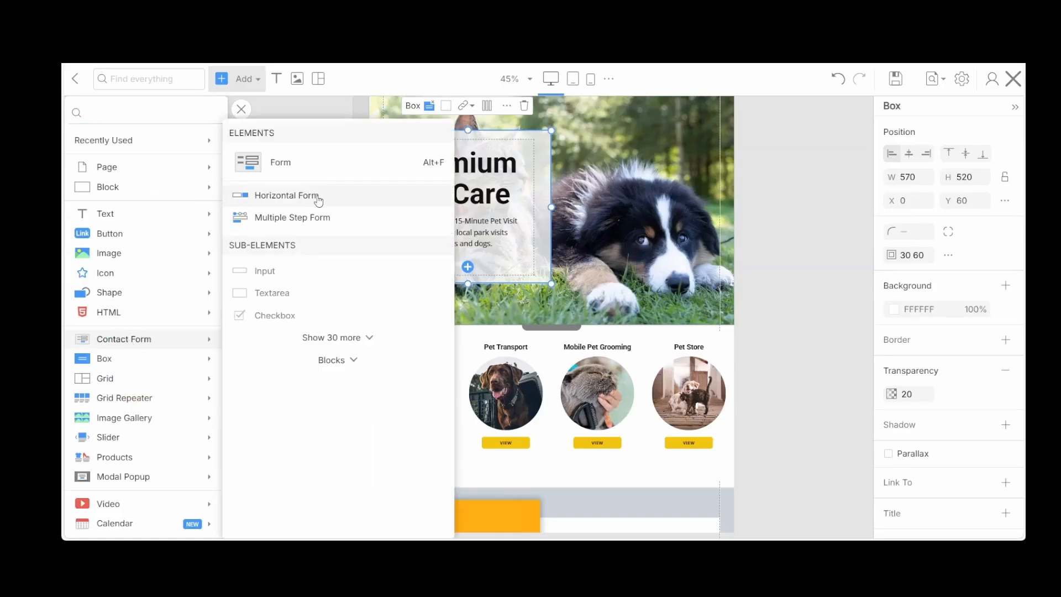
click(286, 195)
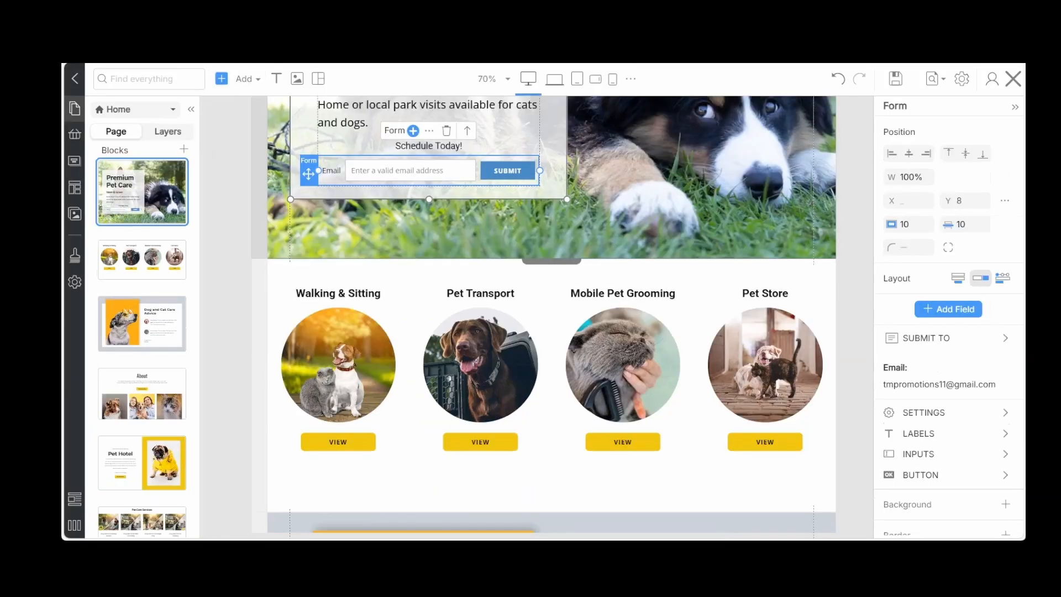
Copy the style of the yellow VIEW button under Walking & Sitting onto the SUBMIT button of the hero's email form
click(336, 447)
click(338, 445)
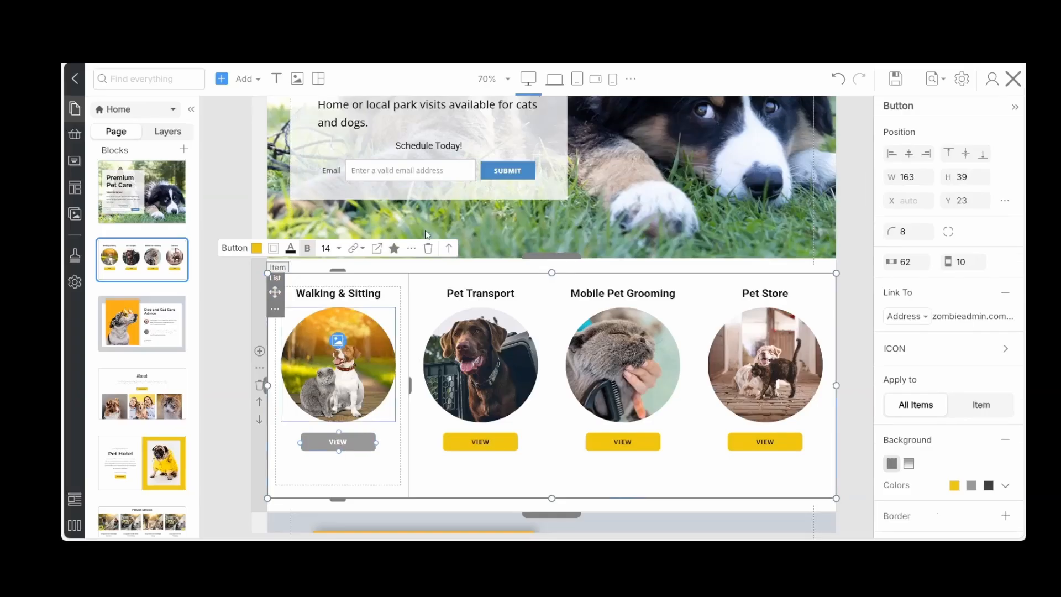
click(411, 249)
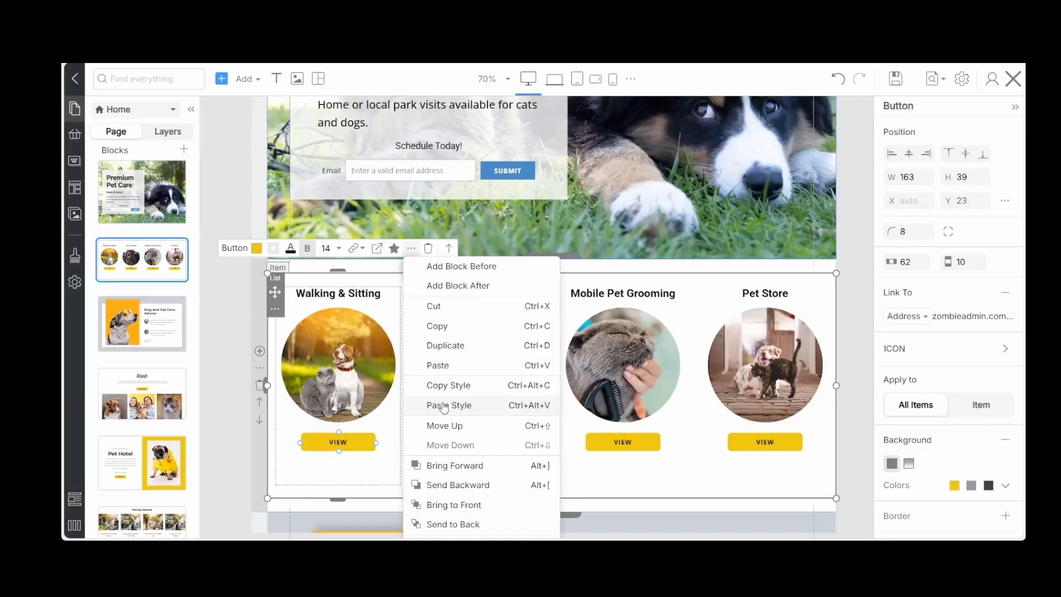
click(499, 172)
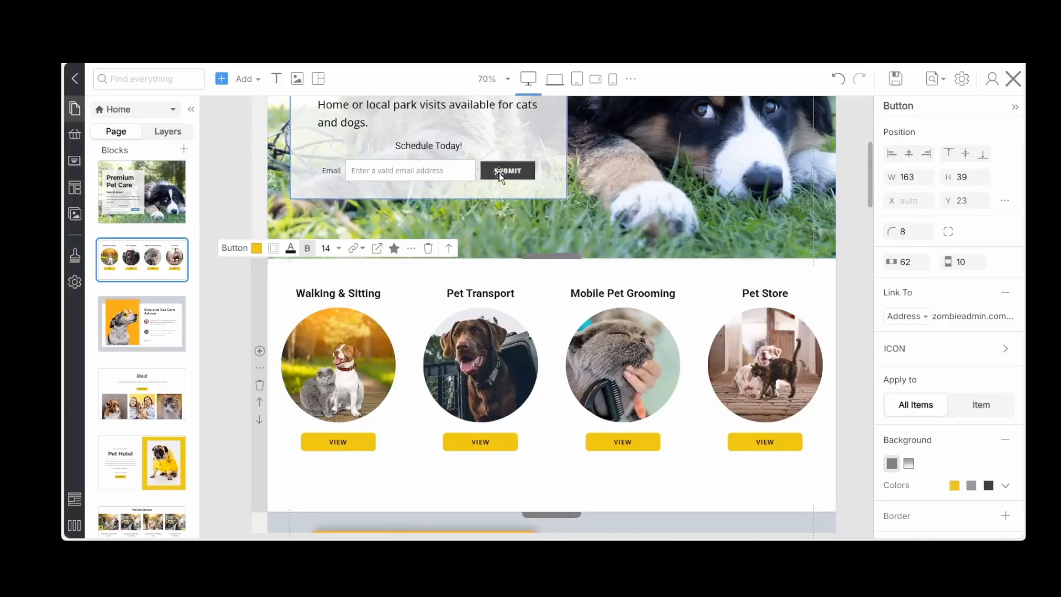
click(502, 176)
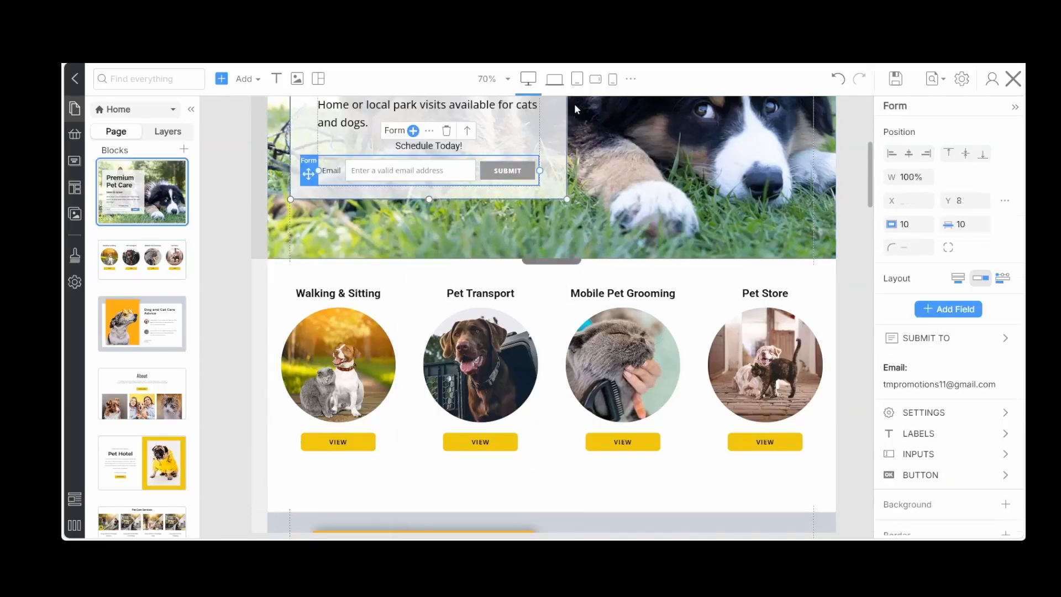
scroll(516, 161, up, 3)
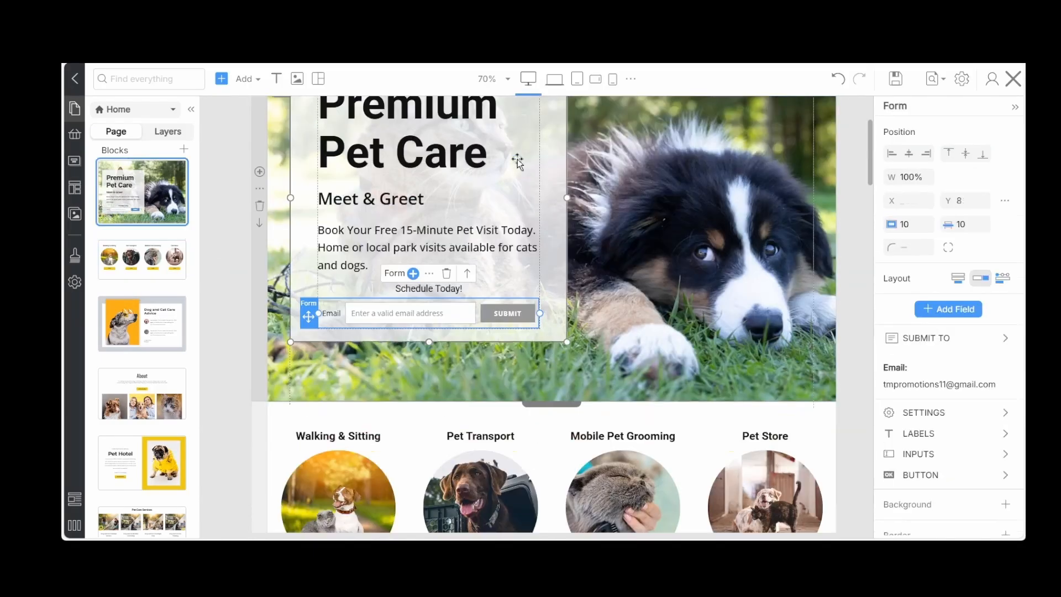
click(490, 318)
click(494, 319)
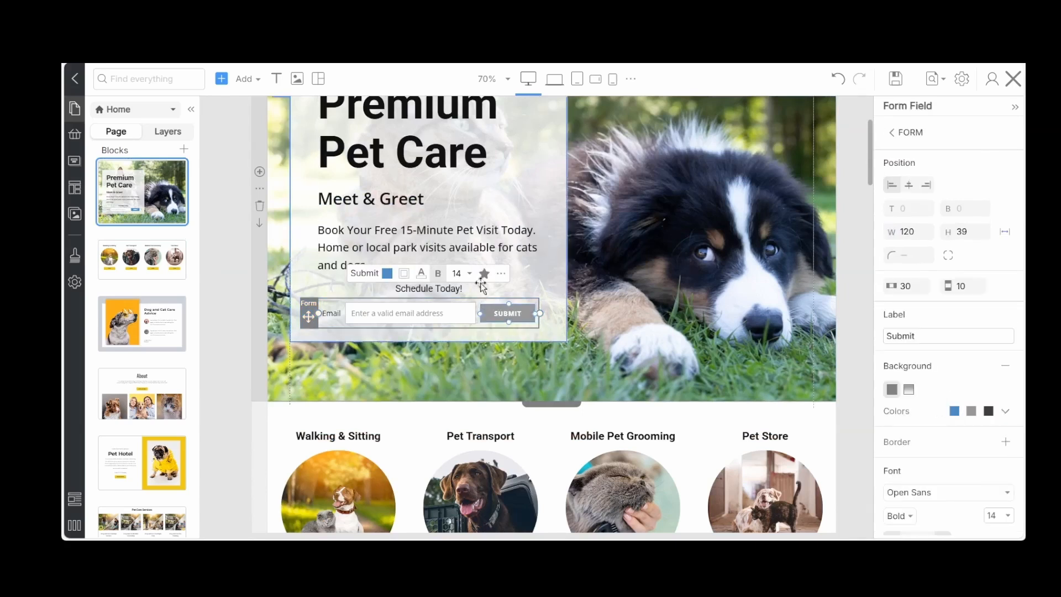
right_click(494, 319)
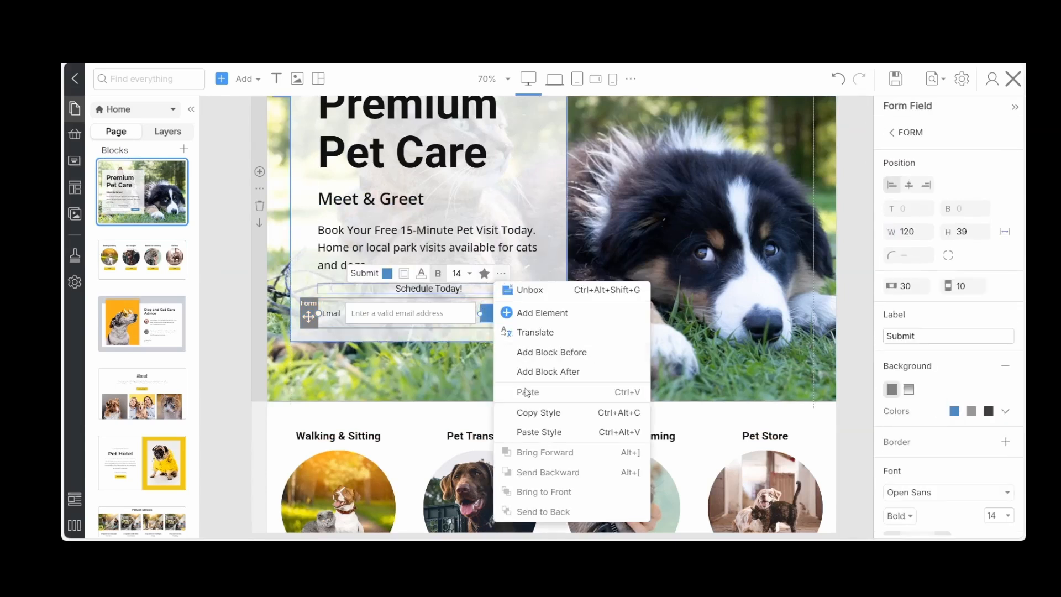
click(523, 433)
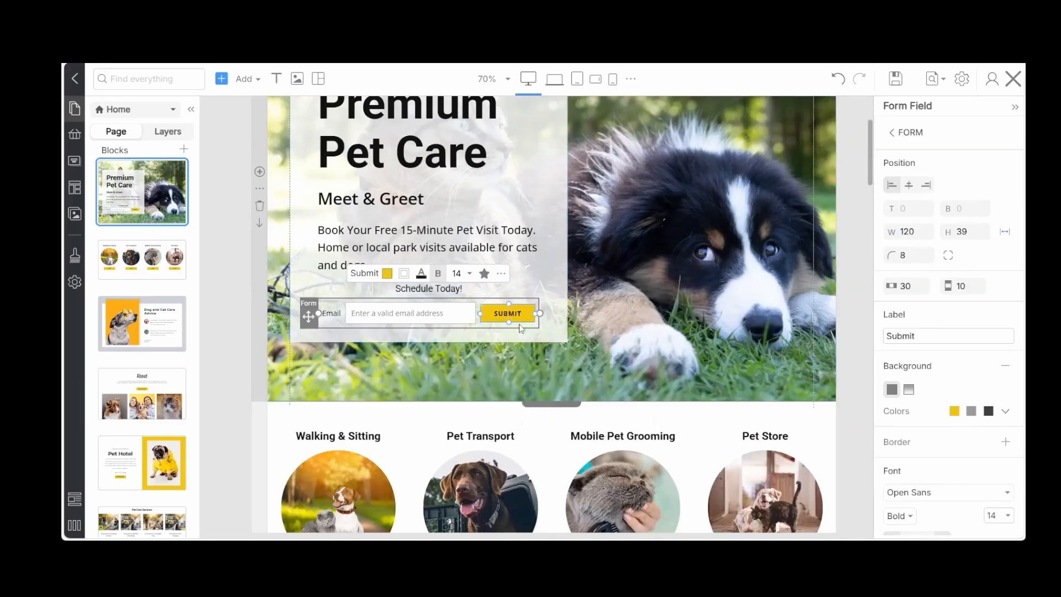
click(853, 335)
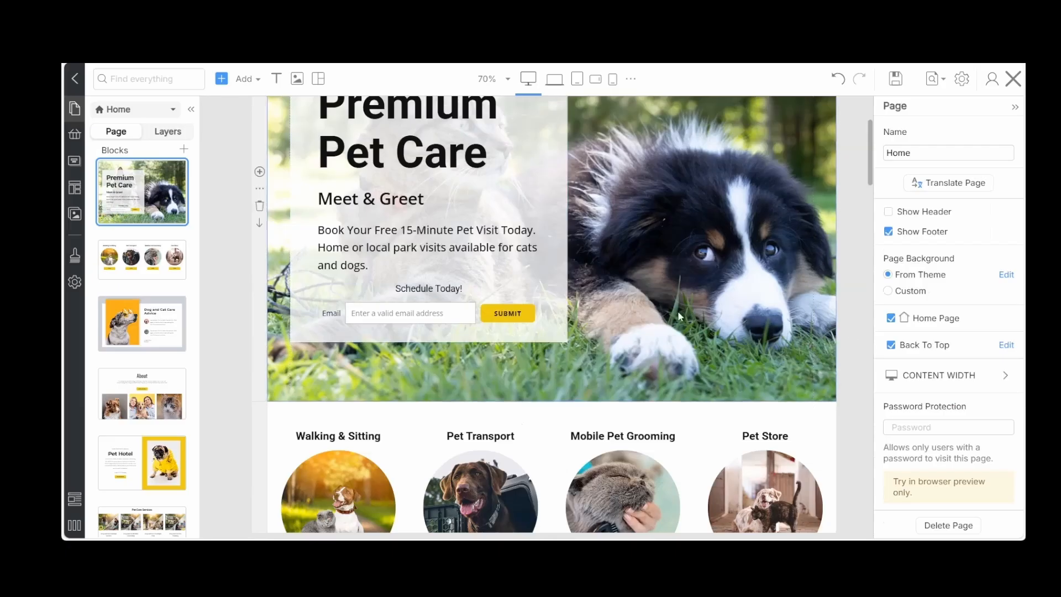
Set the corner radius of the semi-transparent white box behind the Premium Pet Care text to 8
scroll(679, 317, up, 3)
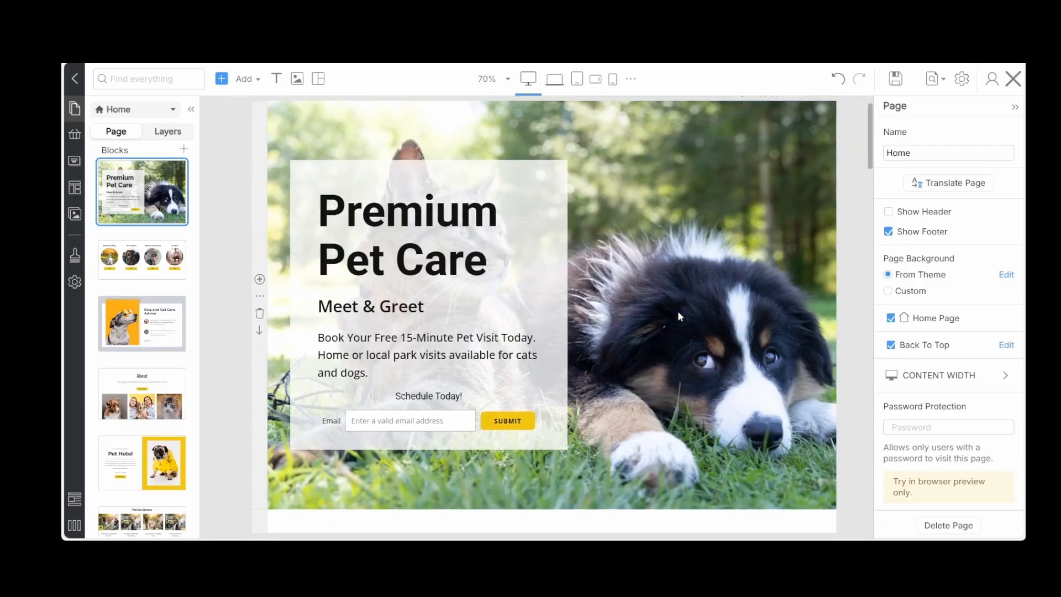
click(325, 172)
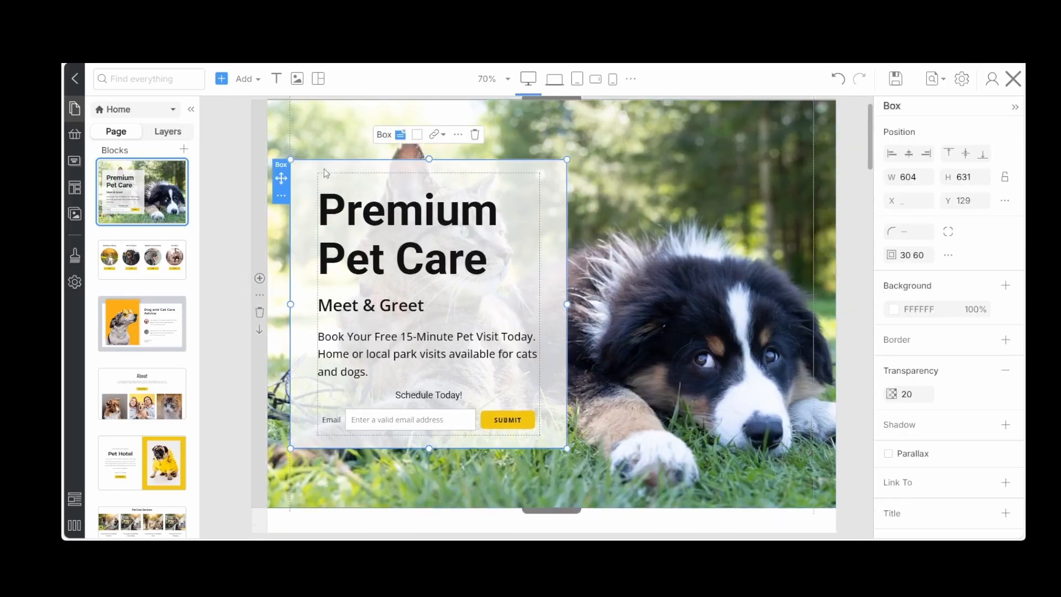
click(916, 231)
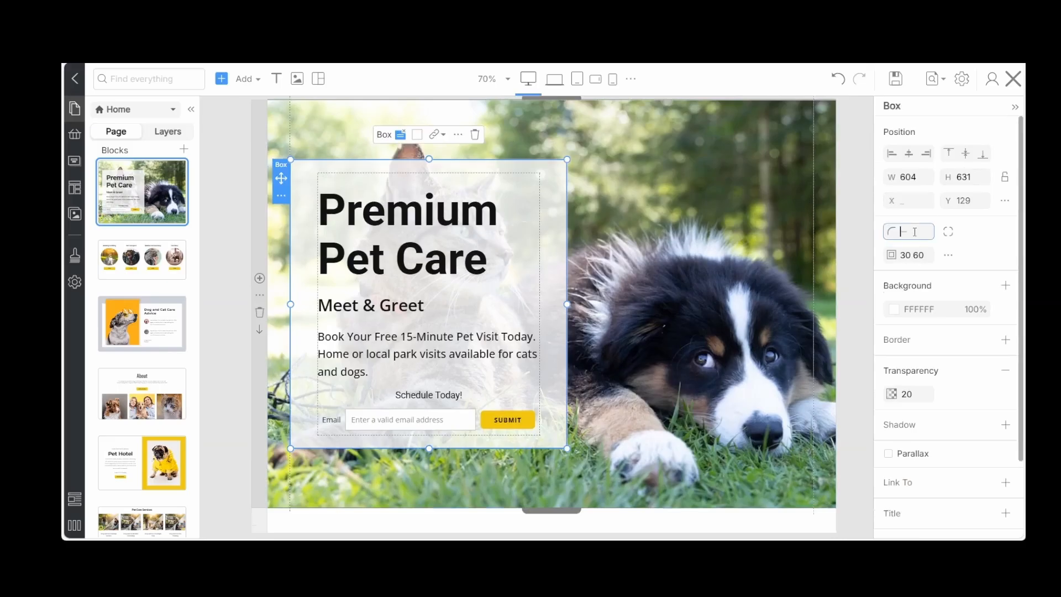
text(8)
click(854, 254)
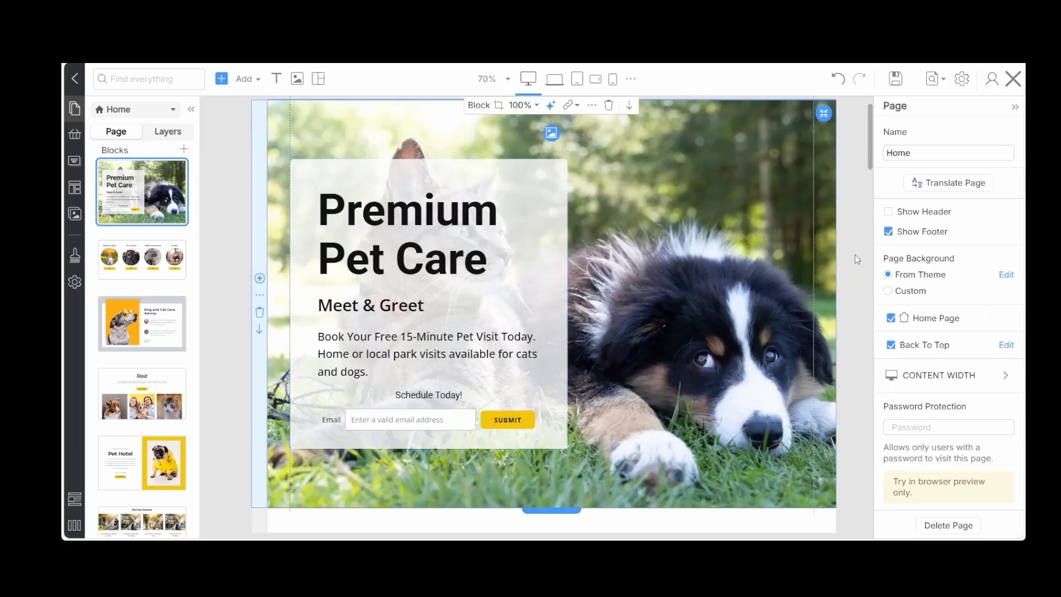
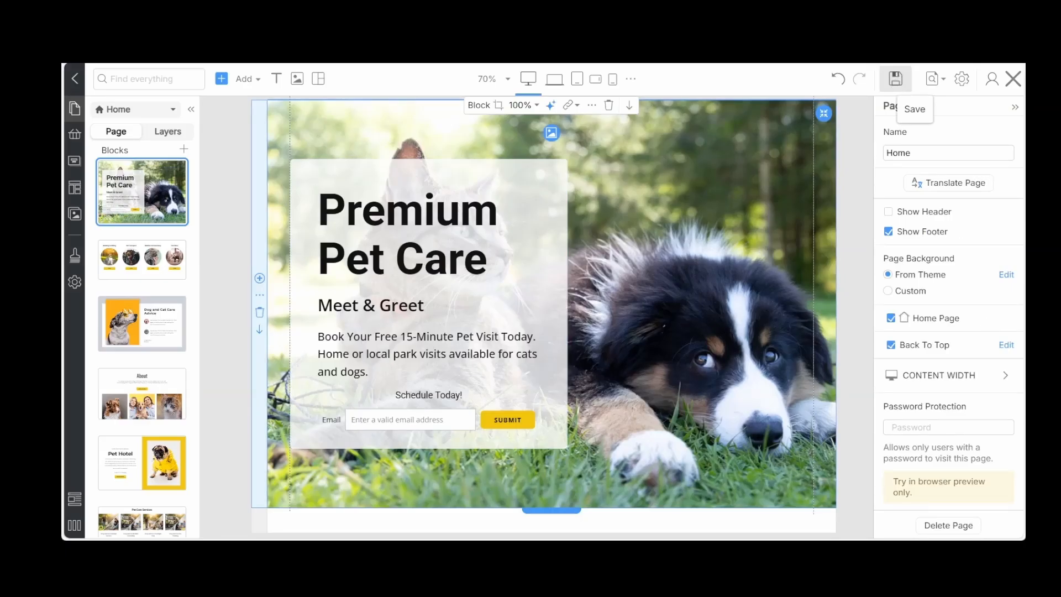
Close the page builder and update the Home page in WordPress
scroll(551, 315, down, 1)
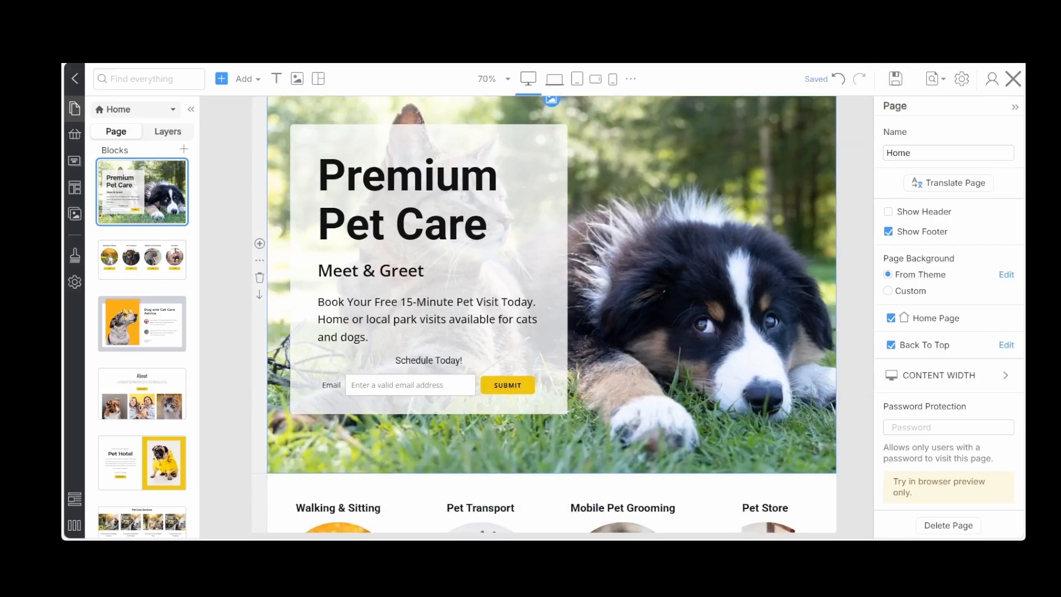
click(559, 411)
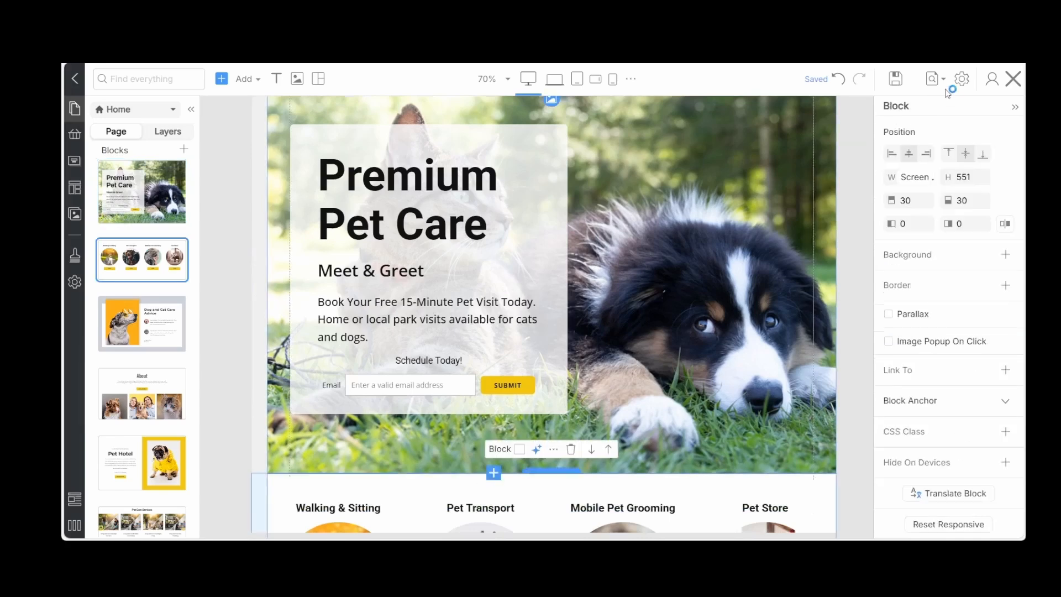
click(1015, 79)
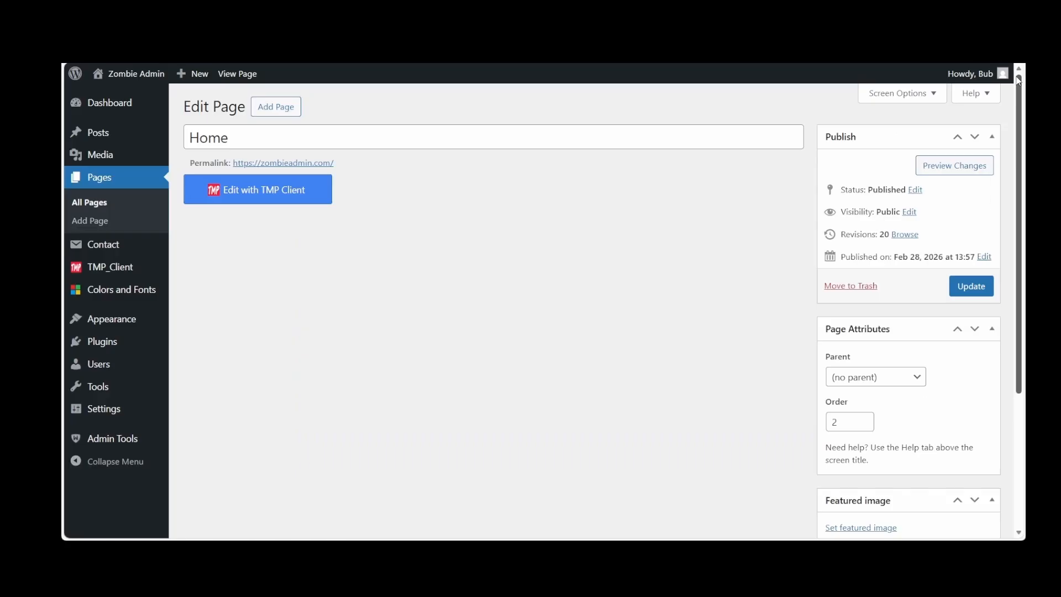
click(977, 289)
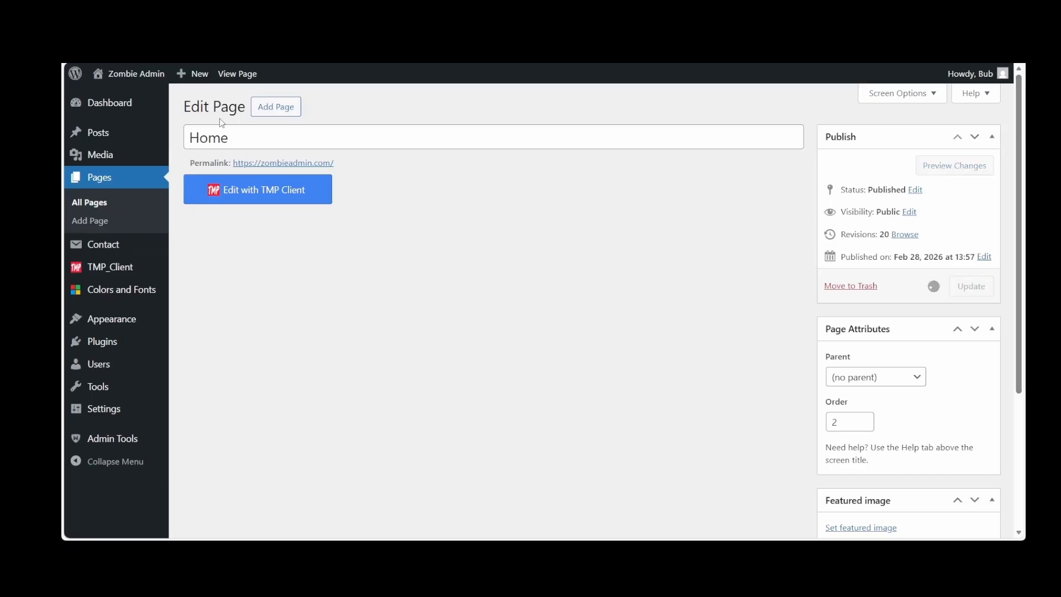
Visit the live site and review the Home page from the hero to the footer, ending back at the header
mouse_move(124, 74)
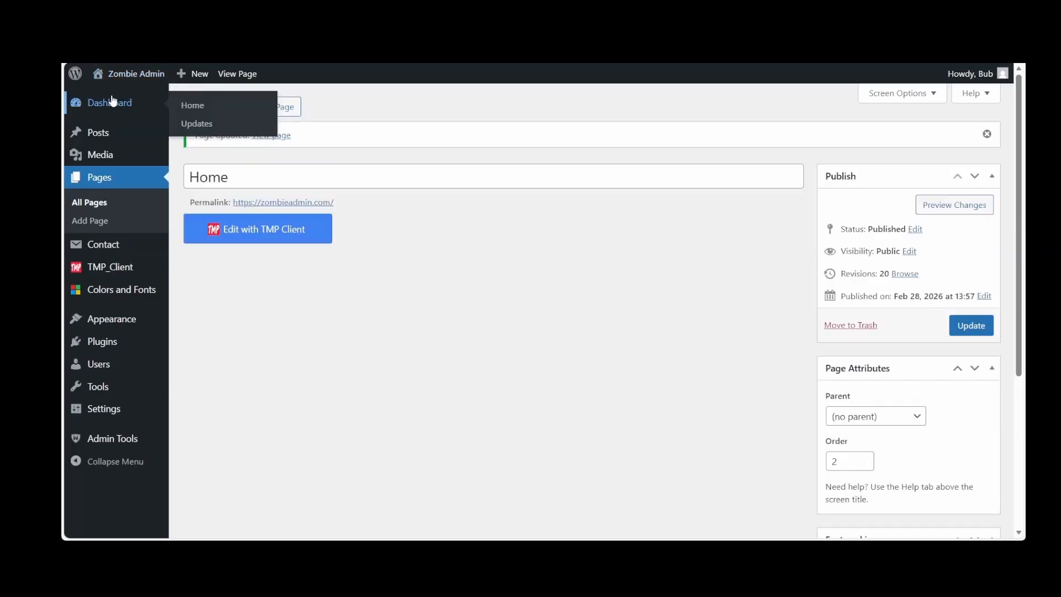
click(118, 90)
mouse_move(123, 73)
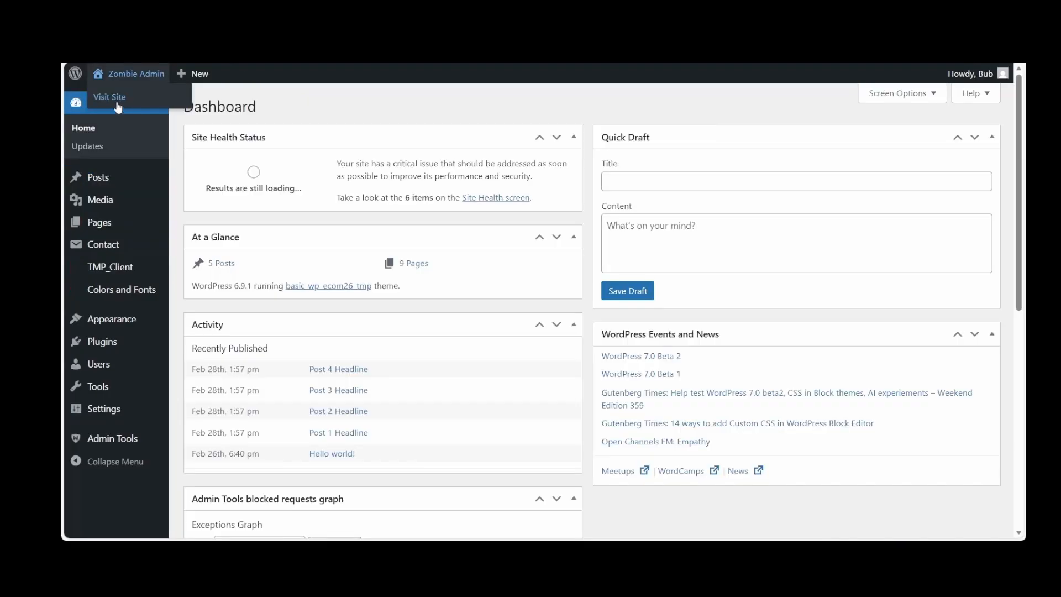
click(118, 99)
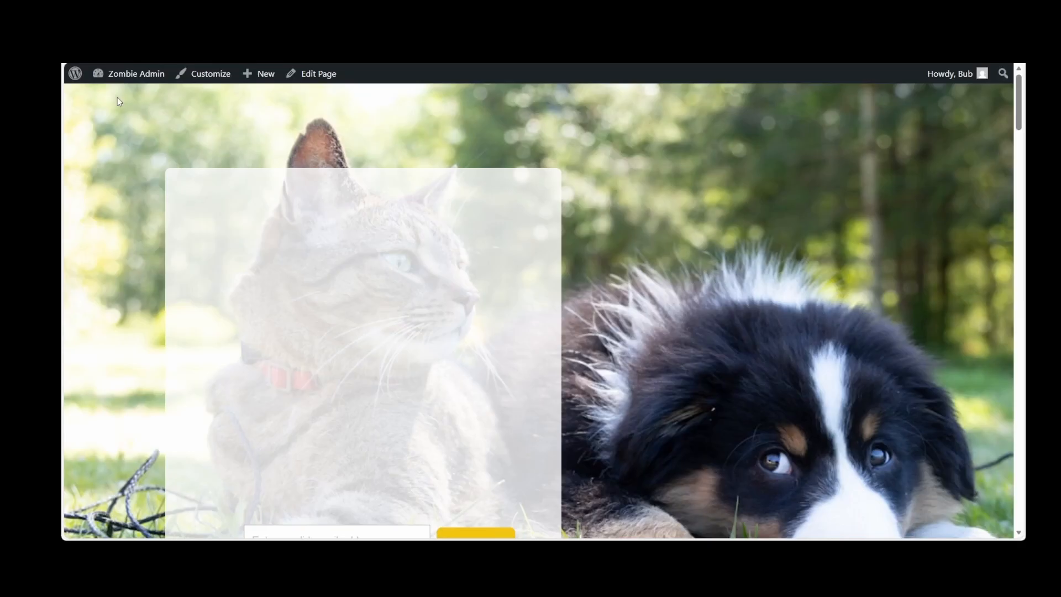
scroll(330, 320, down, 10)
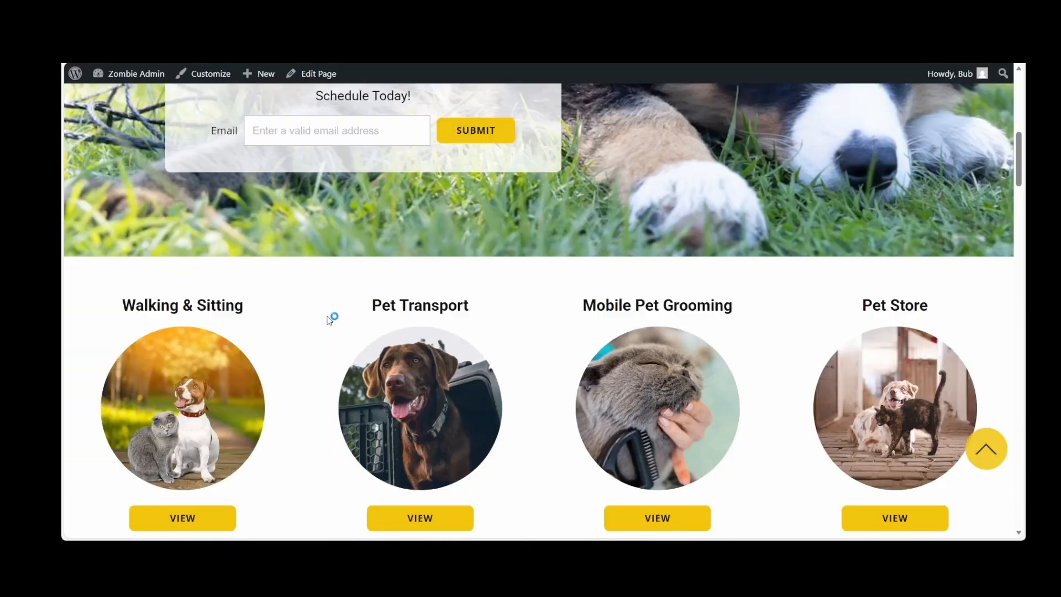
scroll(328, 318, down, 10)
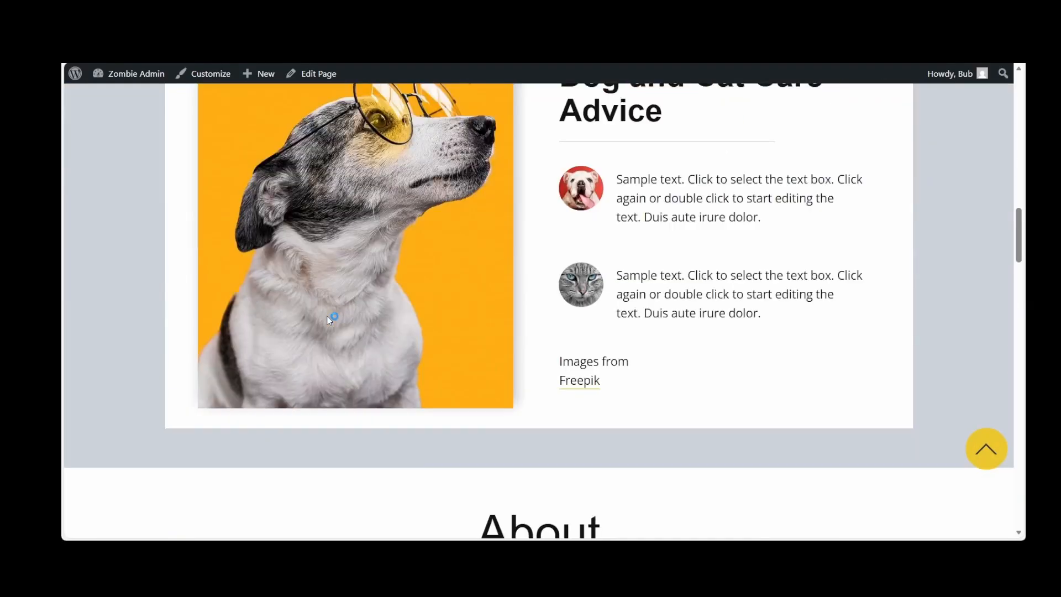
scroll(330, 320, down, 10)
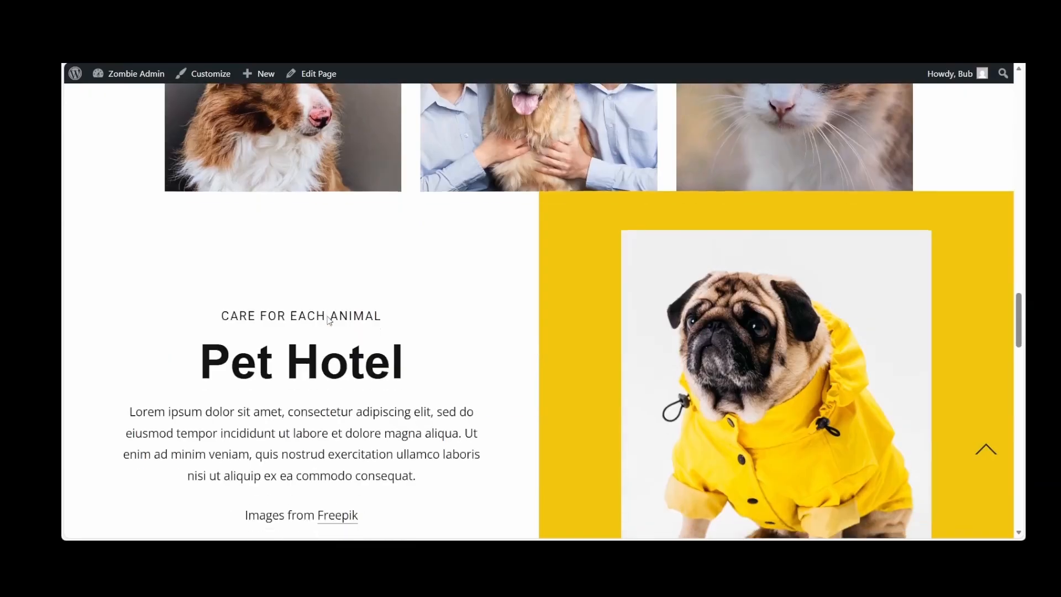
scroll(329, 319, down, 10)
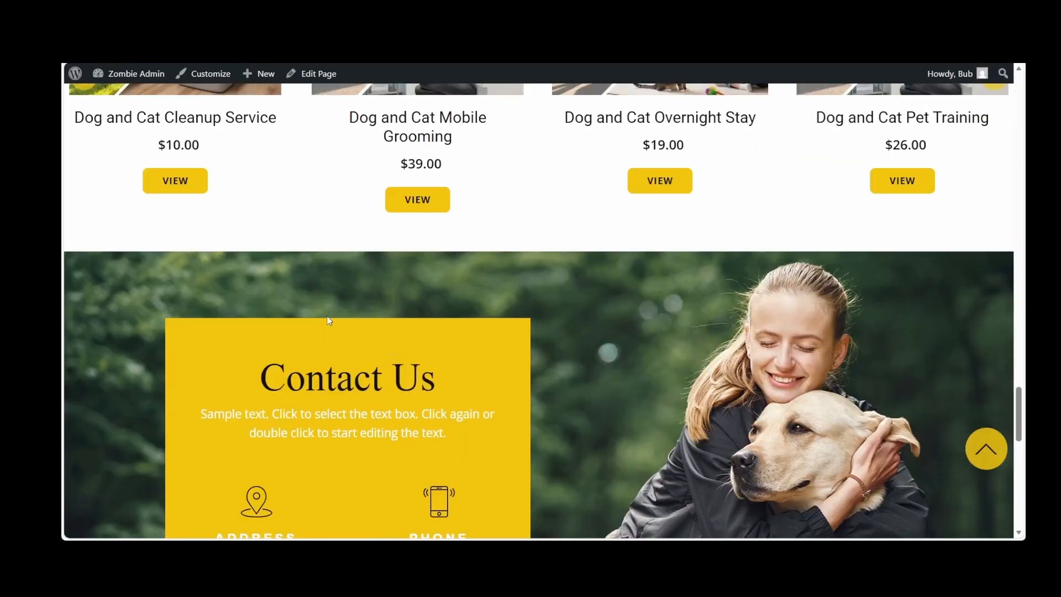
scroll(329, 320, down, 8)
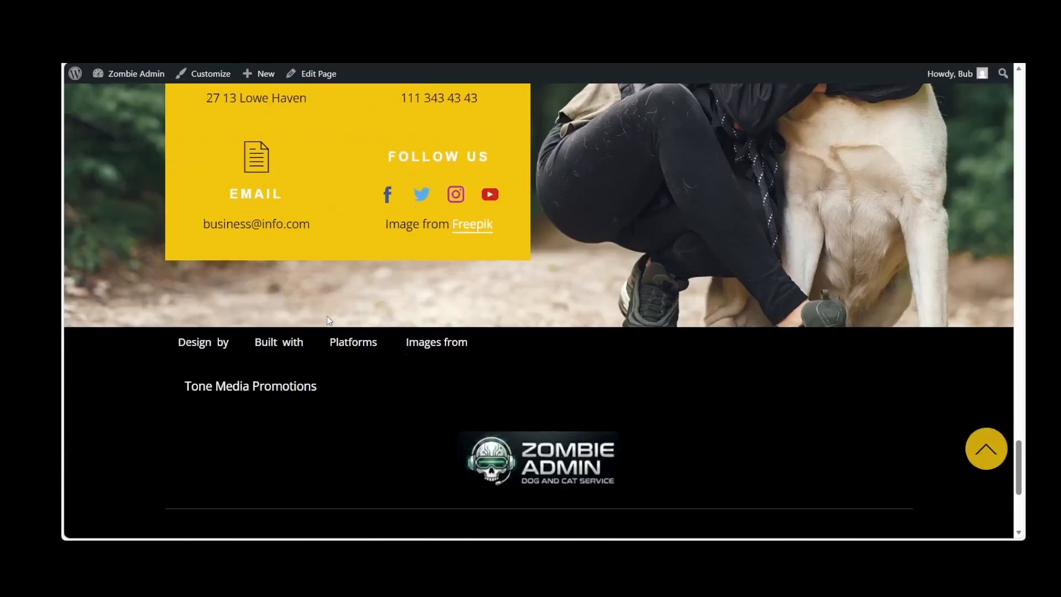
click(985, 449)
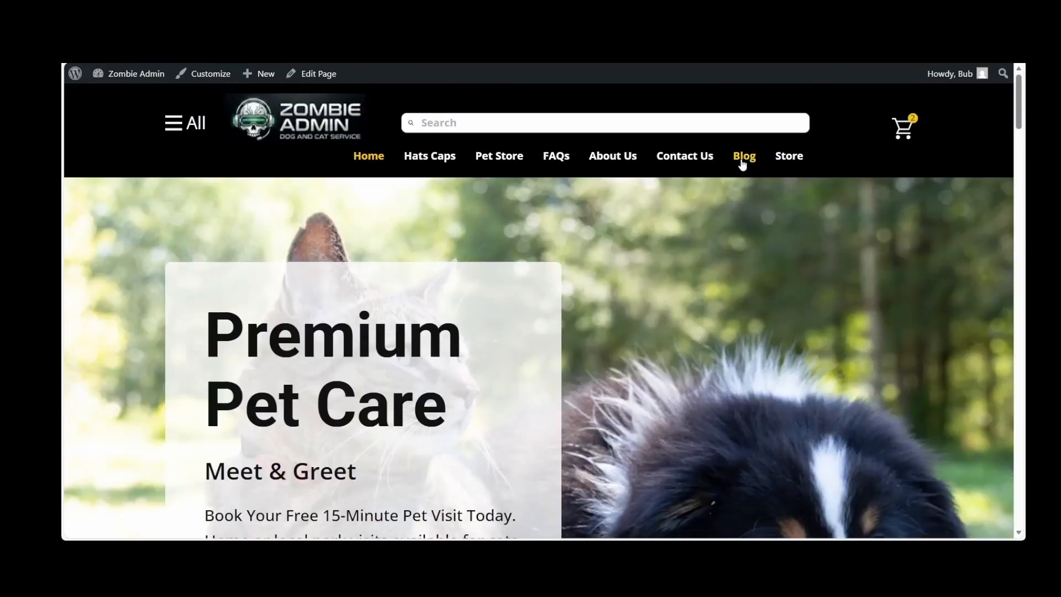
Examine the site's Blog page and the full article page of Post 3 Headline
click(742, 158)
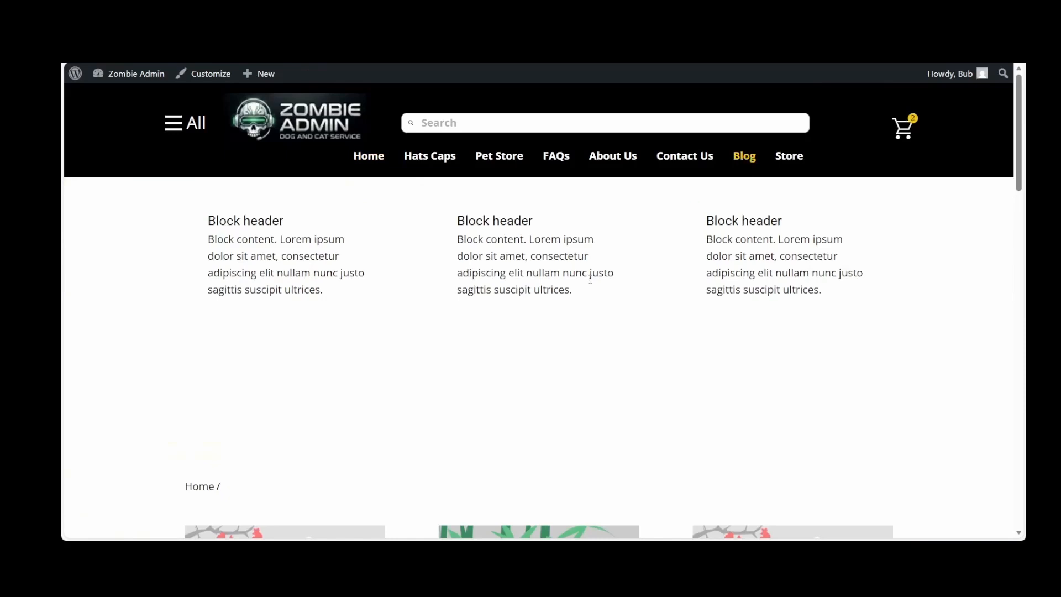
scroll(555, 314, down, 1)
scroll(554, 313, down, 12)
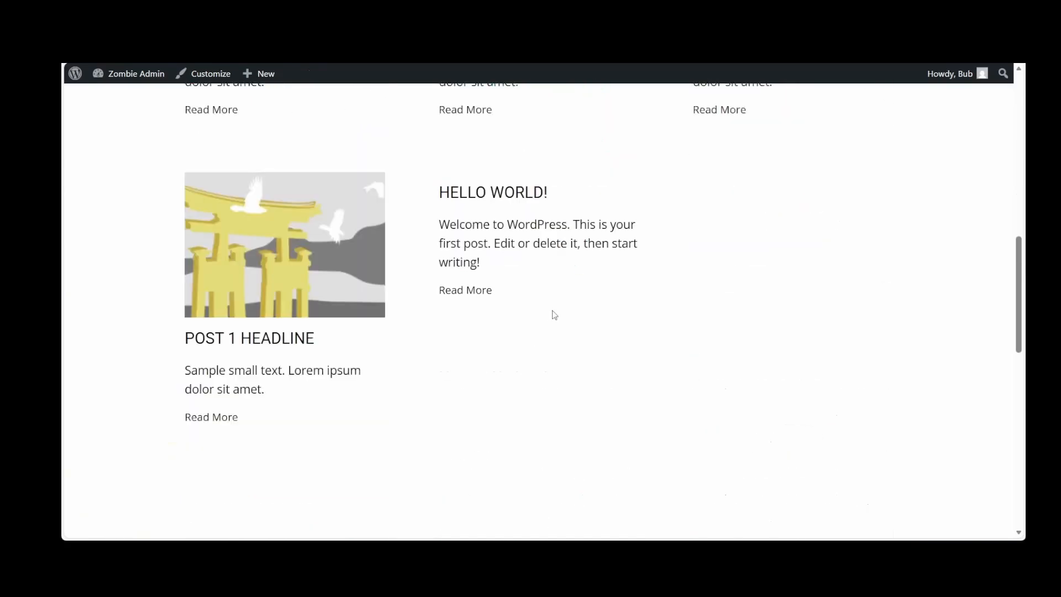
scroll(554, 314, up, 4)
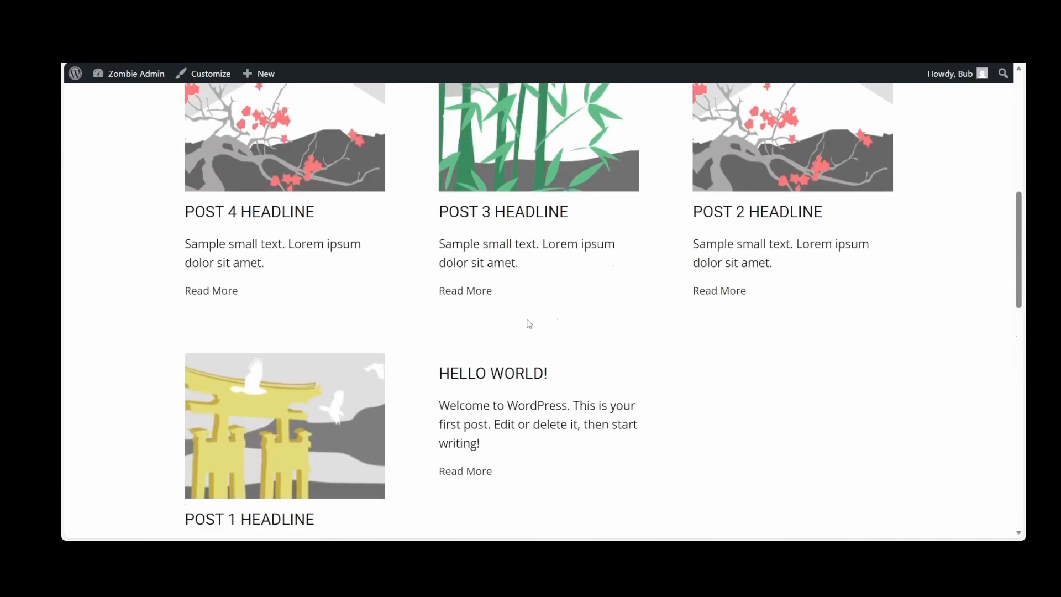
click(477, 293)
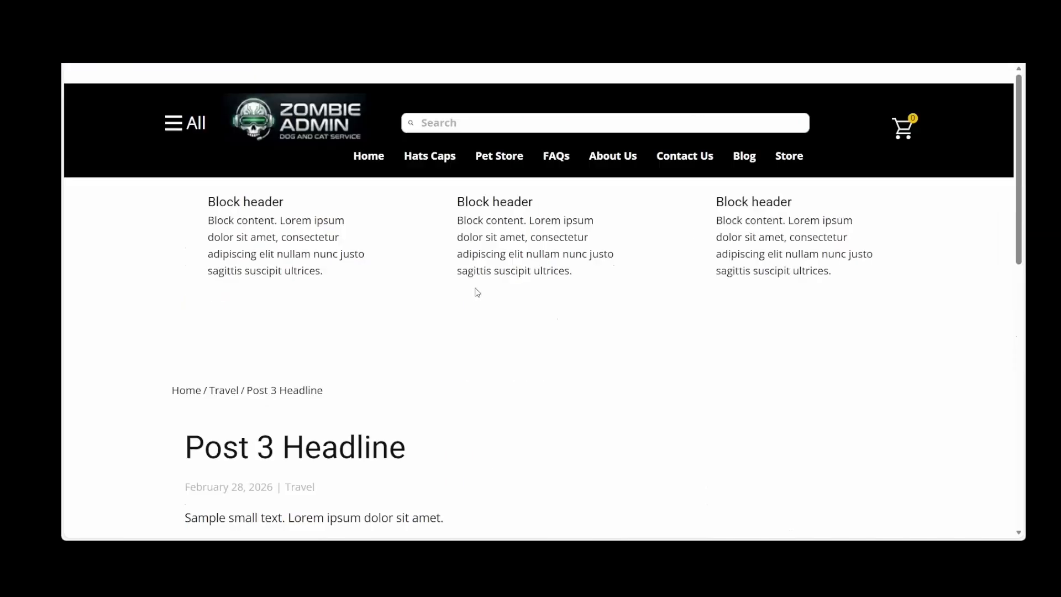
scroll(477, 291, down, 15)
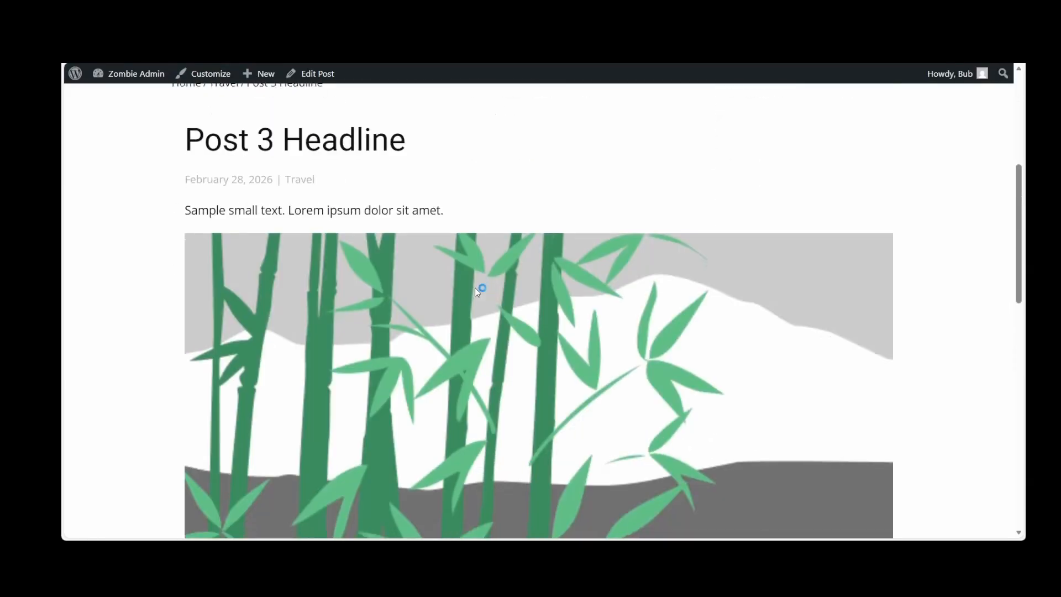
scroll(476, 291, up, 15)
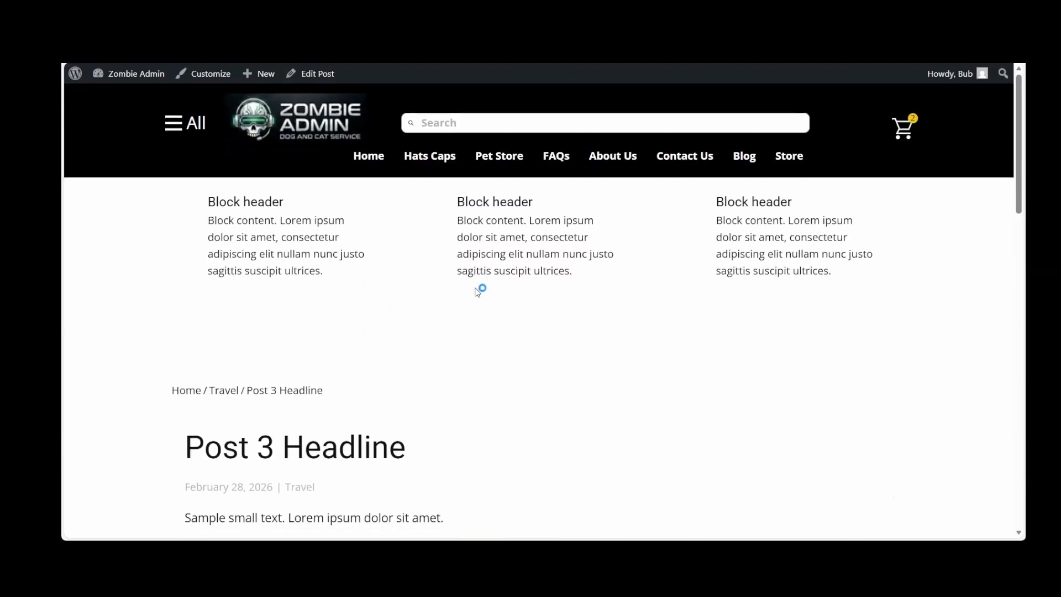
Return to the WordPress dashboard and open the Home page for editing with TMP Client
mouse_move(125, 75)
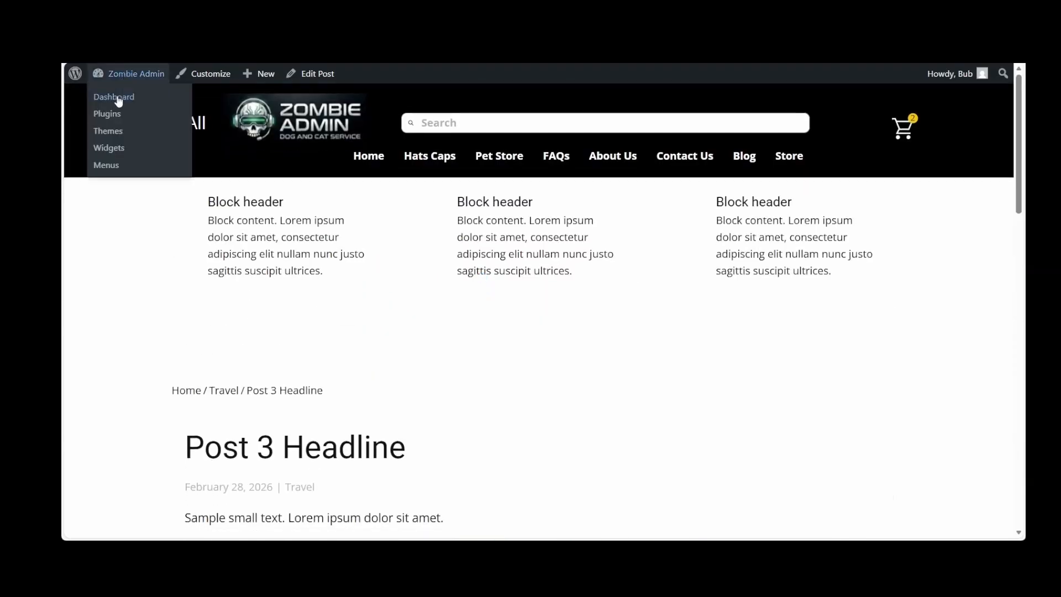
click(117, 98)
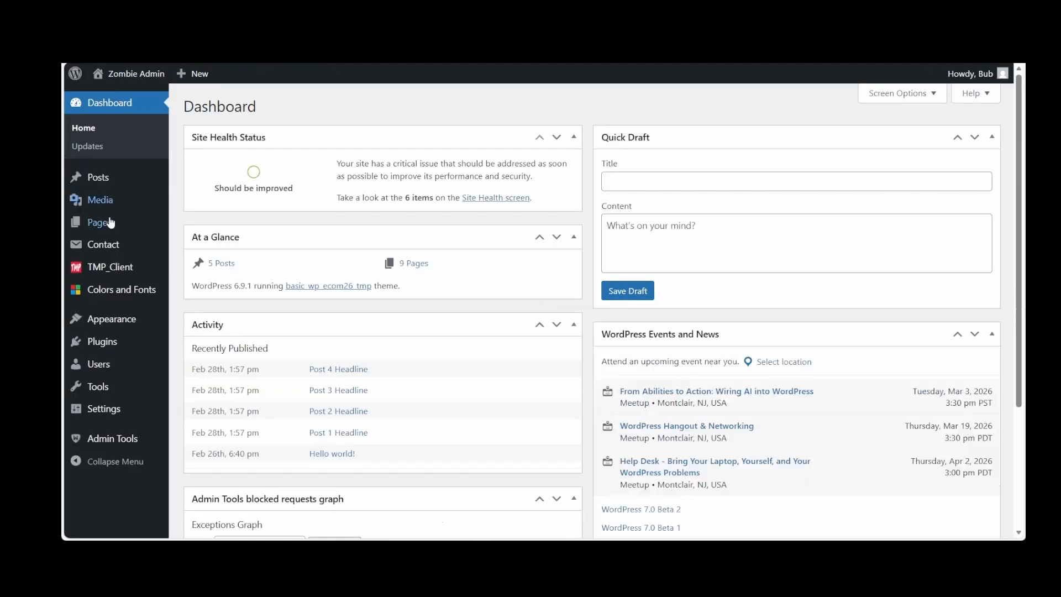
mouse_move(105, 224)
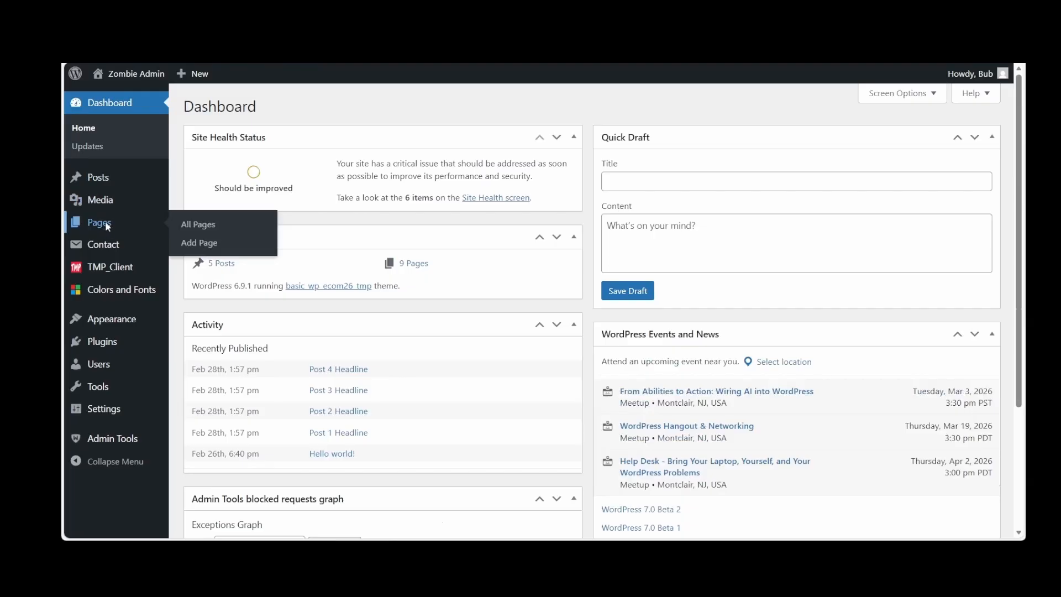
click(105, 222)
click(225, 255)
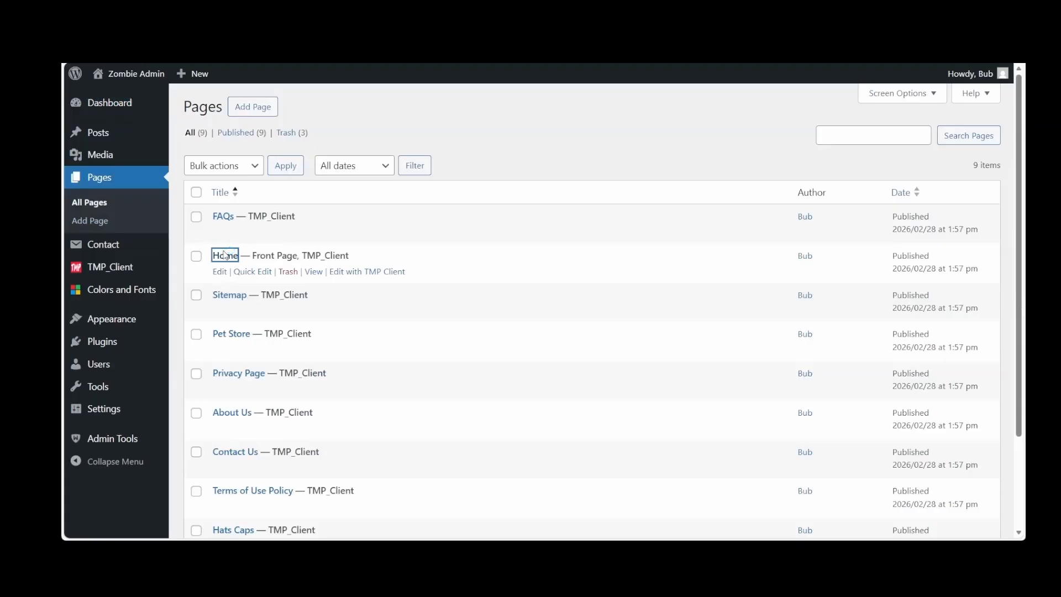
click(267, 192)
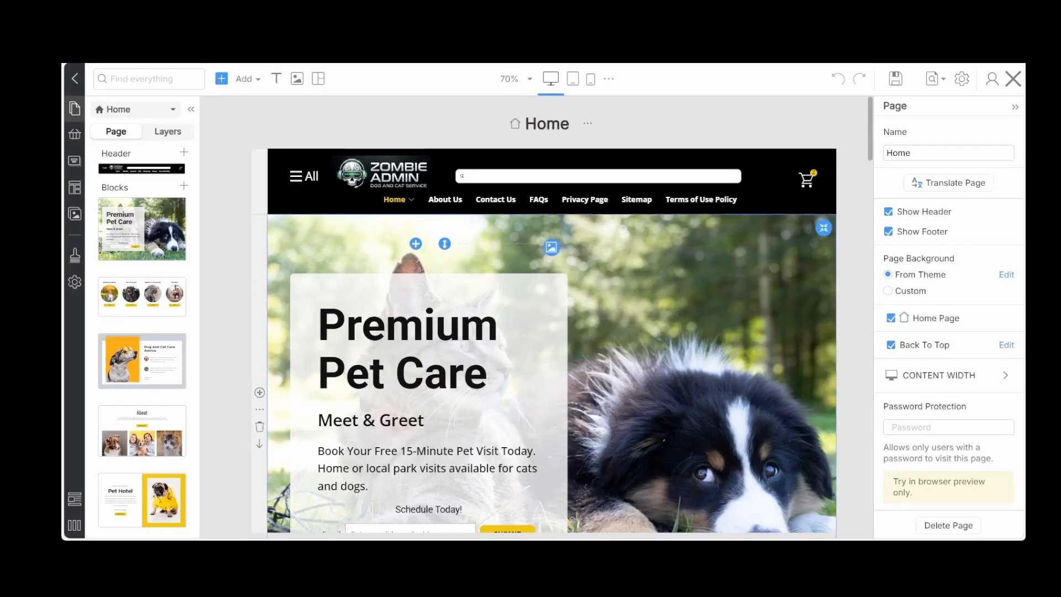
Open the built-in Blog Page Template for editing
click(368, 225)
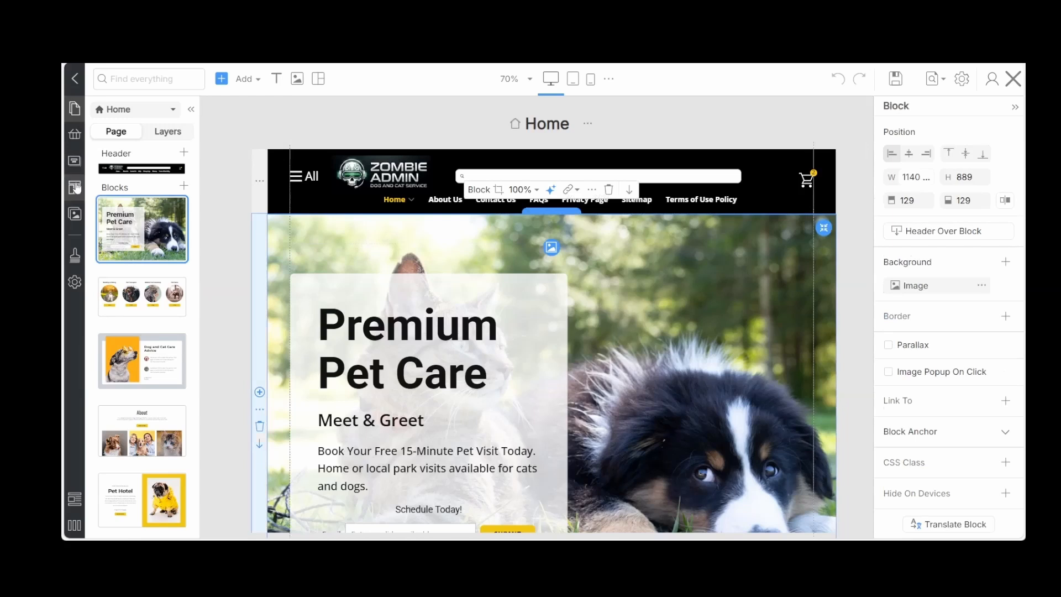
mouse_move(77, 188)
click(122, 188)
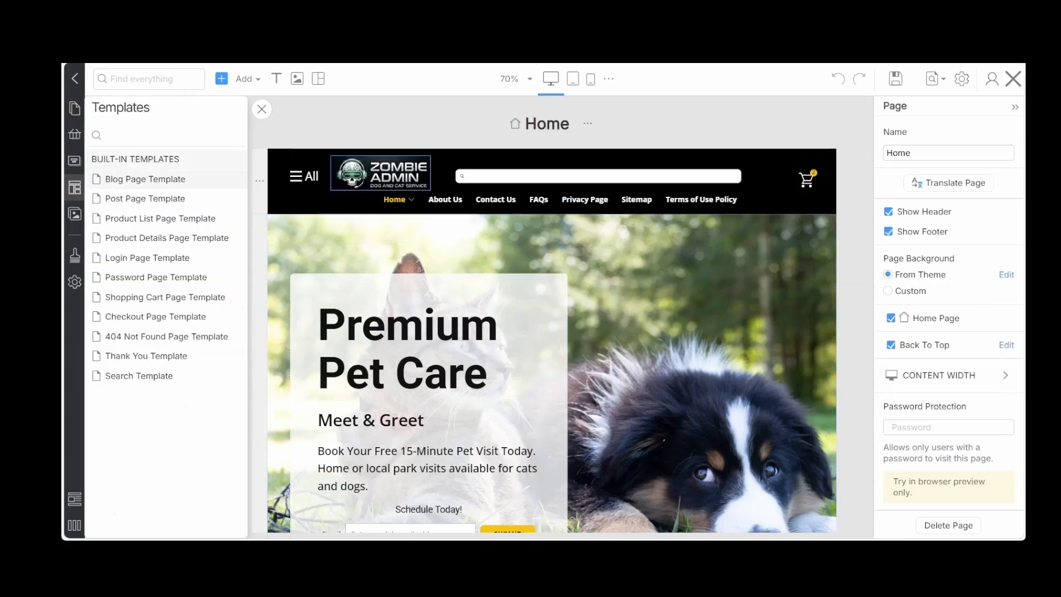
click(185, 179)
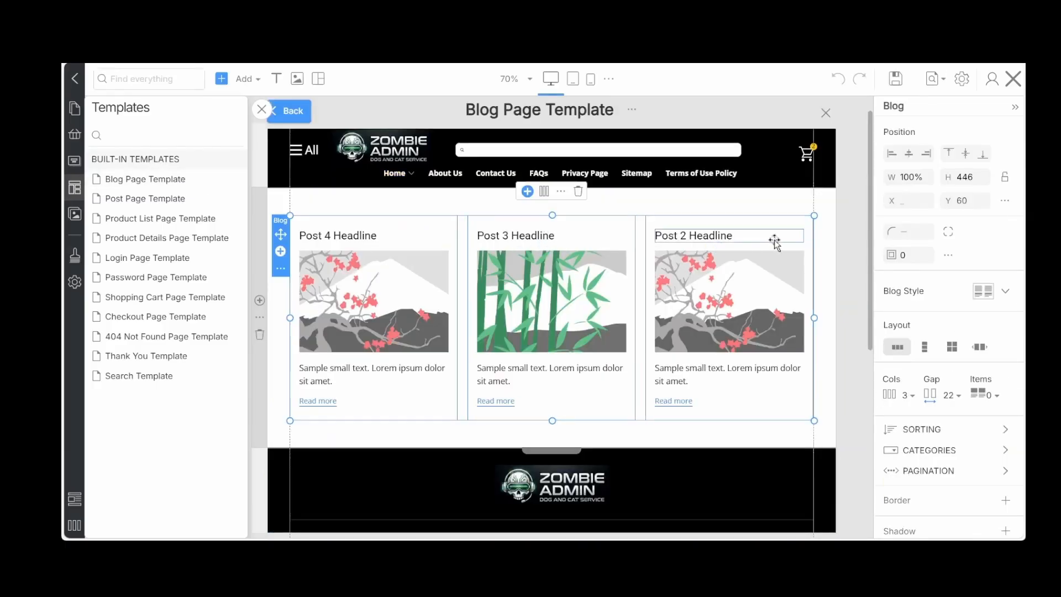
Enable the Back To Top option in the page settings of the Blog Page Template
click(822, 250)
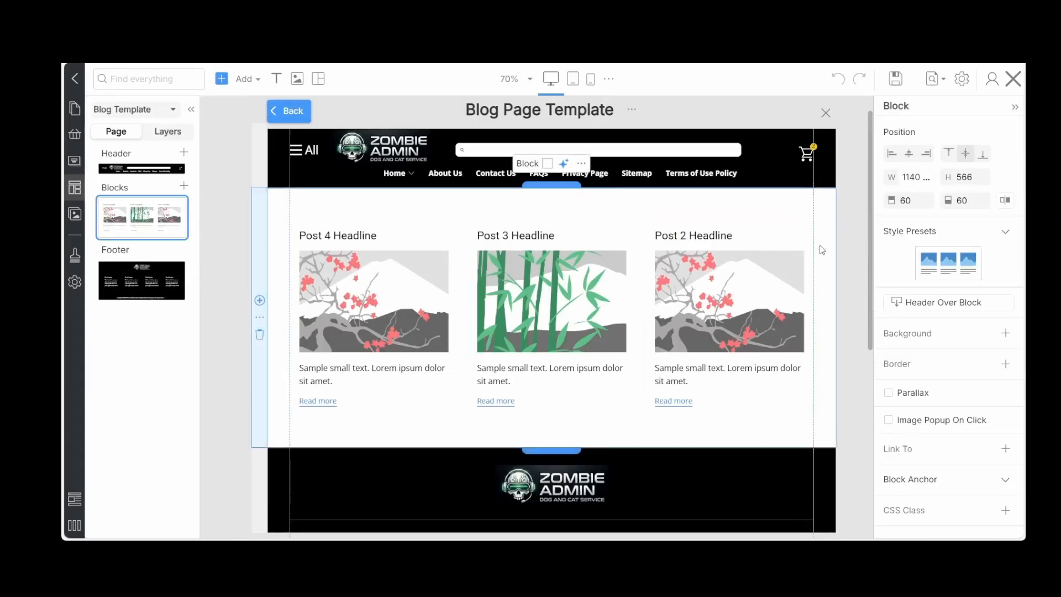
click(852, 250)
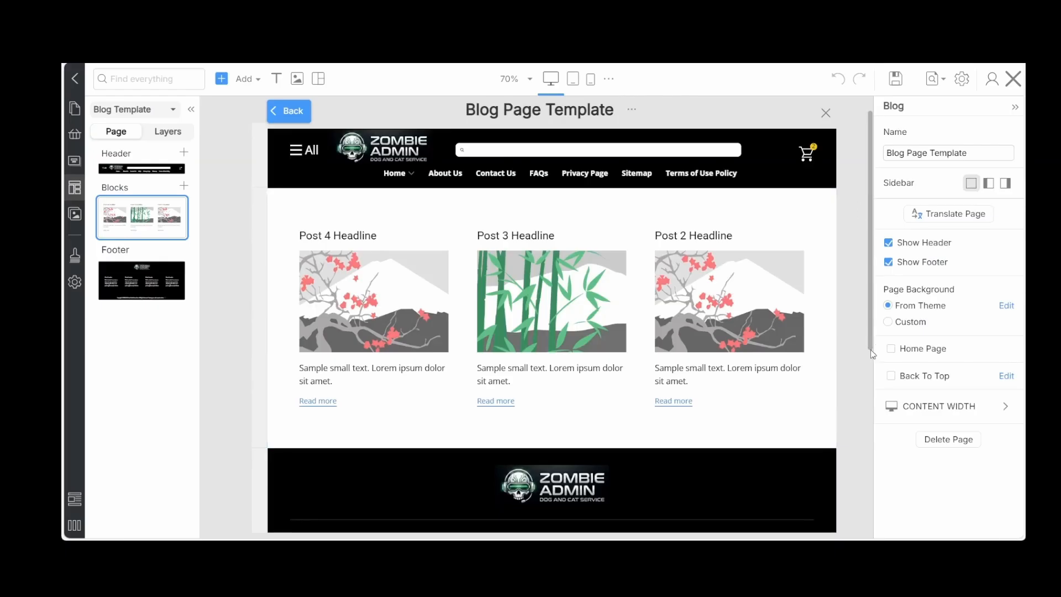
scroll(866, 373, down, 3)
click(393, 496)
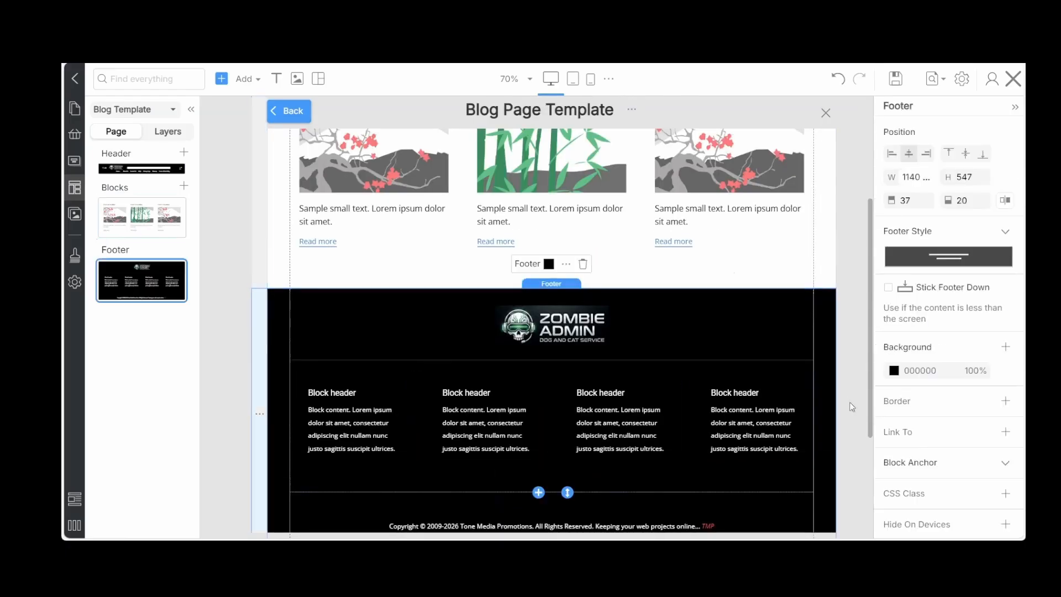
click(852, 377)
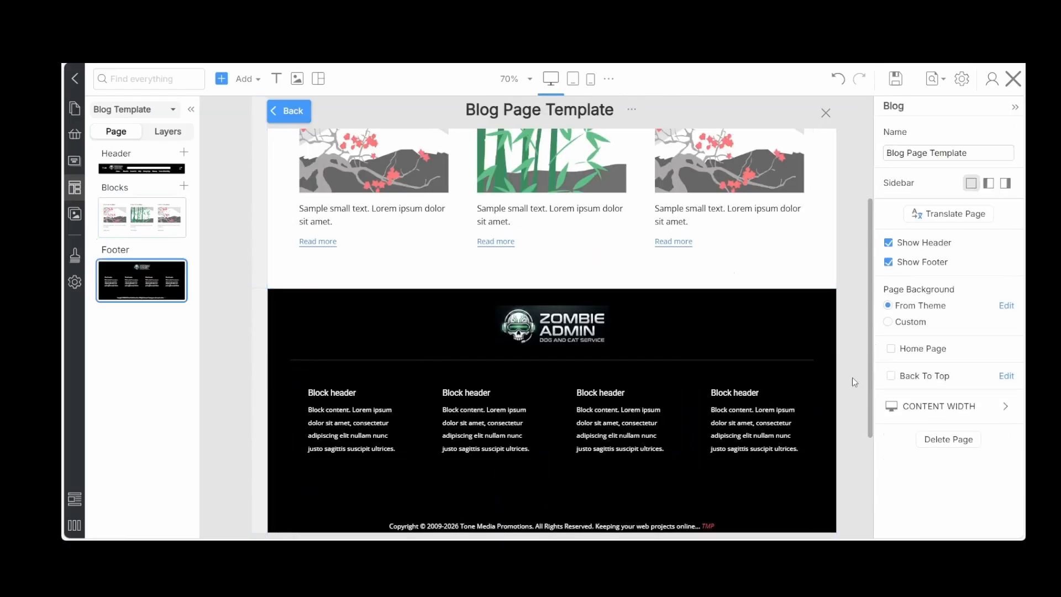
click(898, 377)
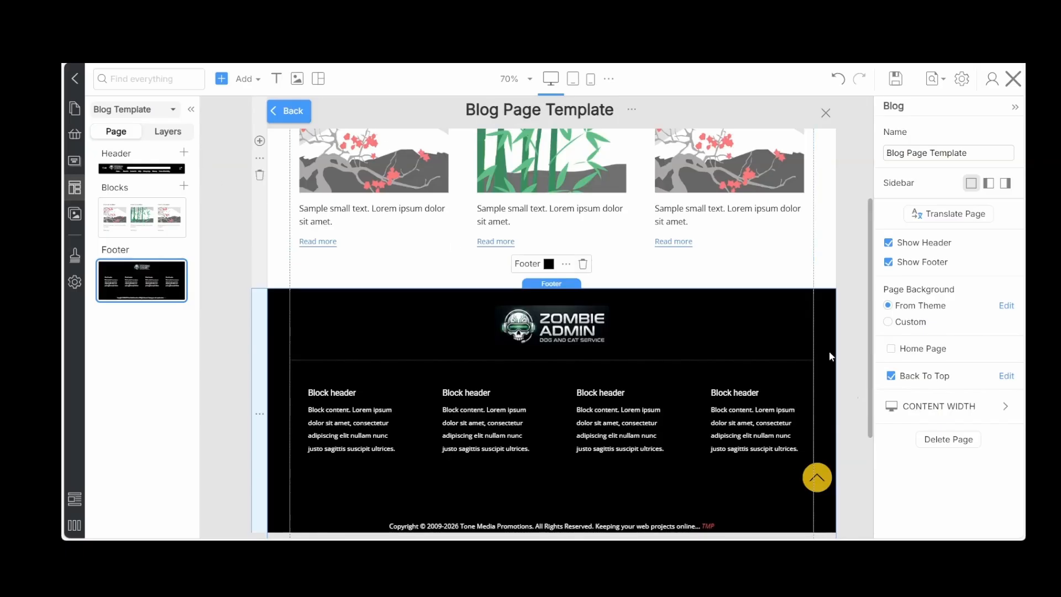
Open the built-in Post Page Template, enable Back To Top in its page settings and save the template
click(76, 192)
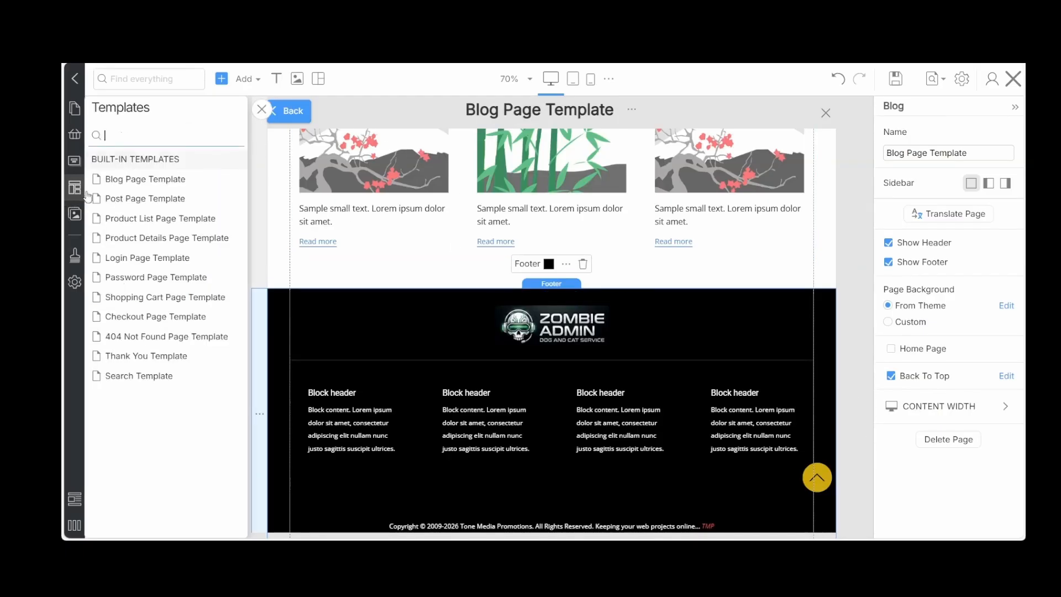
click(137, 198)
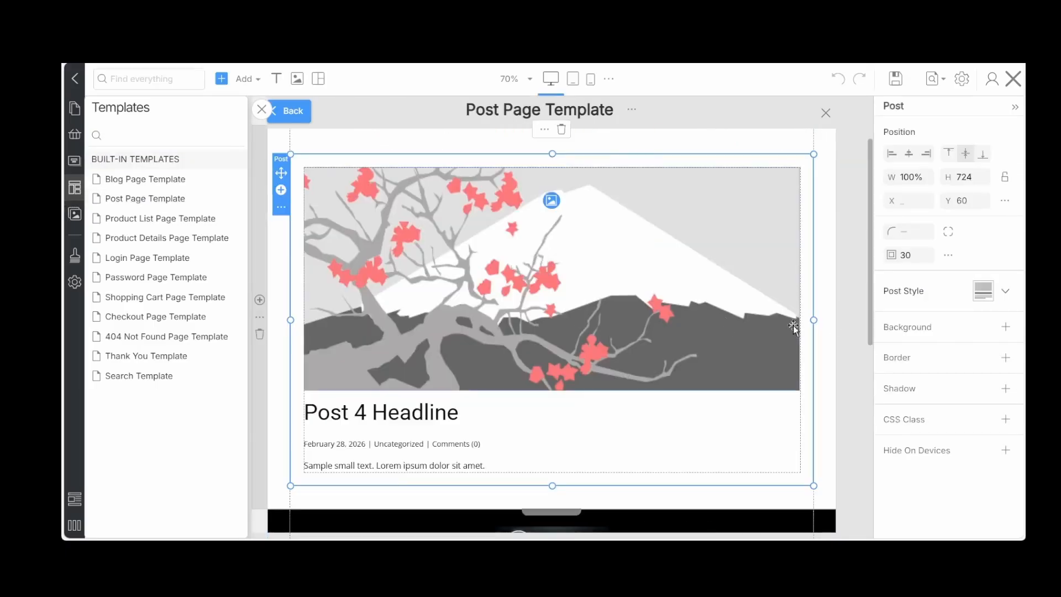
click(841, 316)
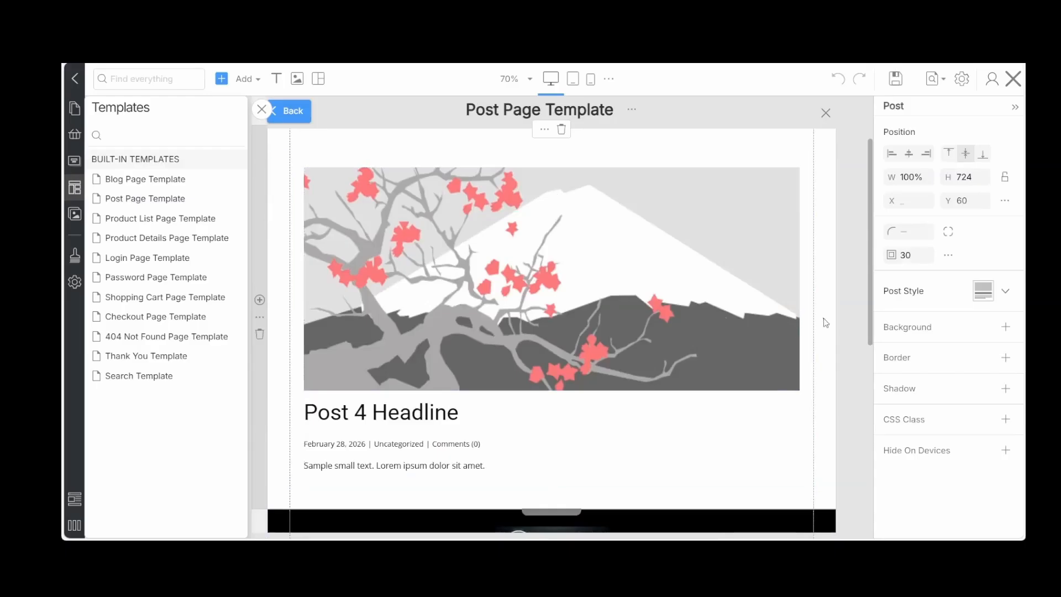
click(851, 311)
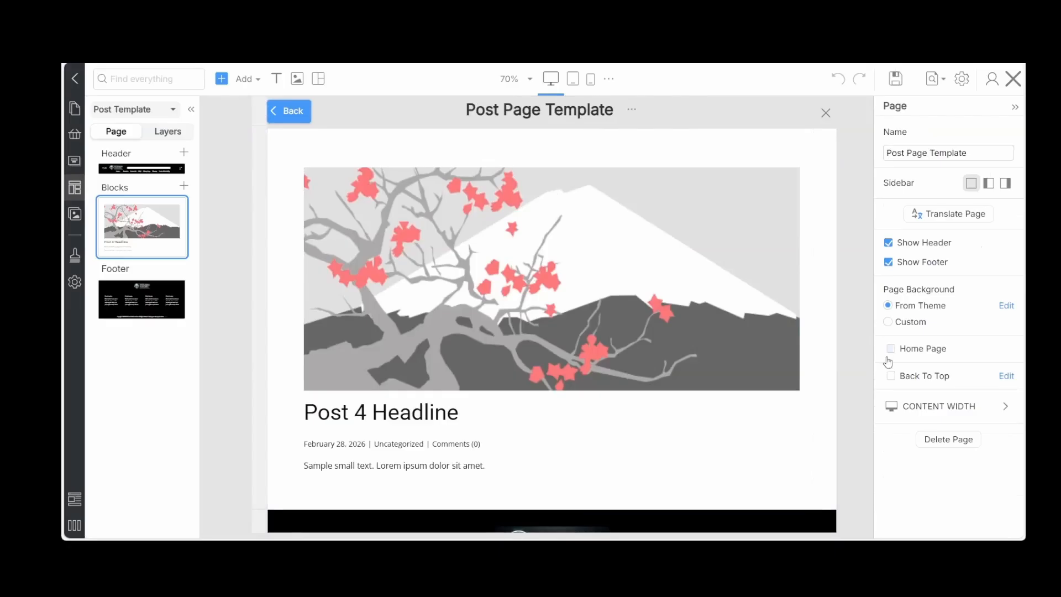
click(891, 378)
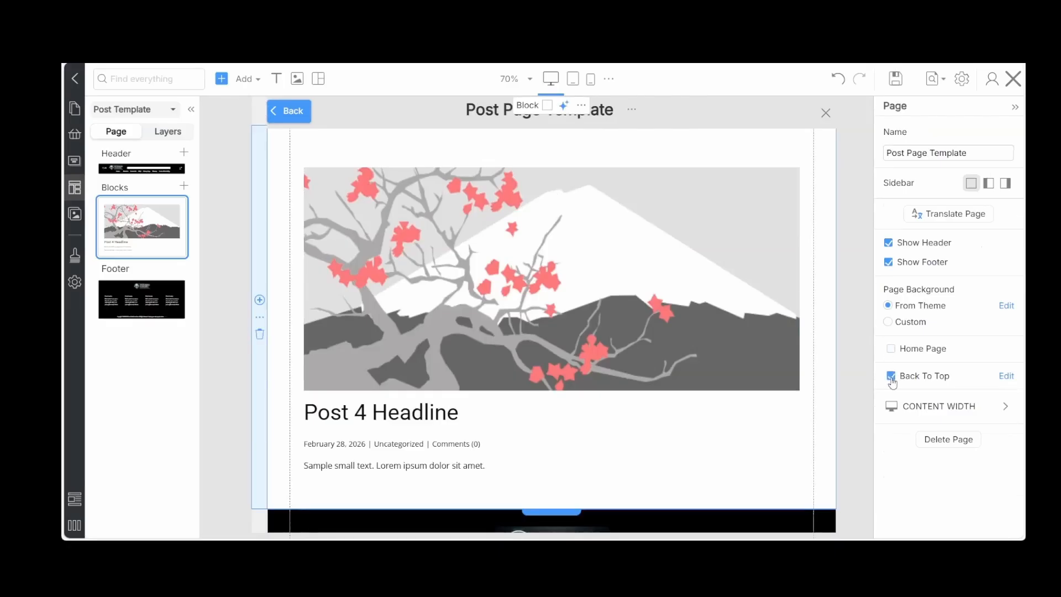
click(894, 82)
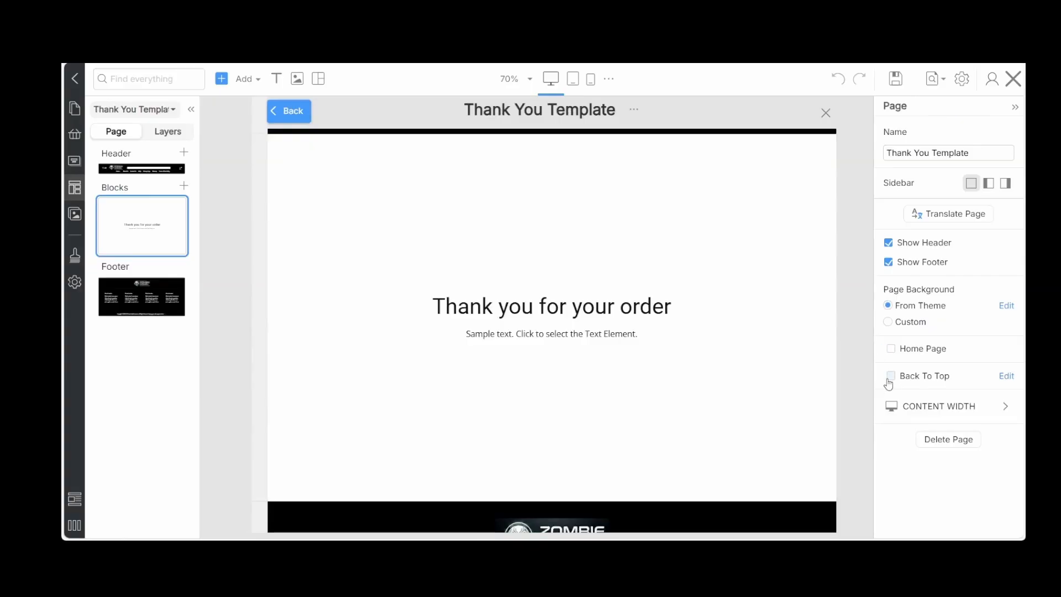
Enable Back To Top for the Thank You Template, save it and close the template editor
click(890, 376)
scroll(867, 389, down, 3)
scroll(867, 389, up, 4)
click(895, 78)
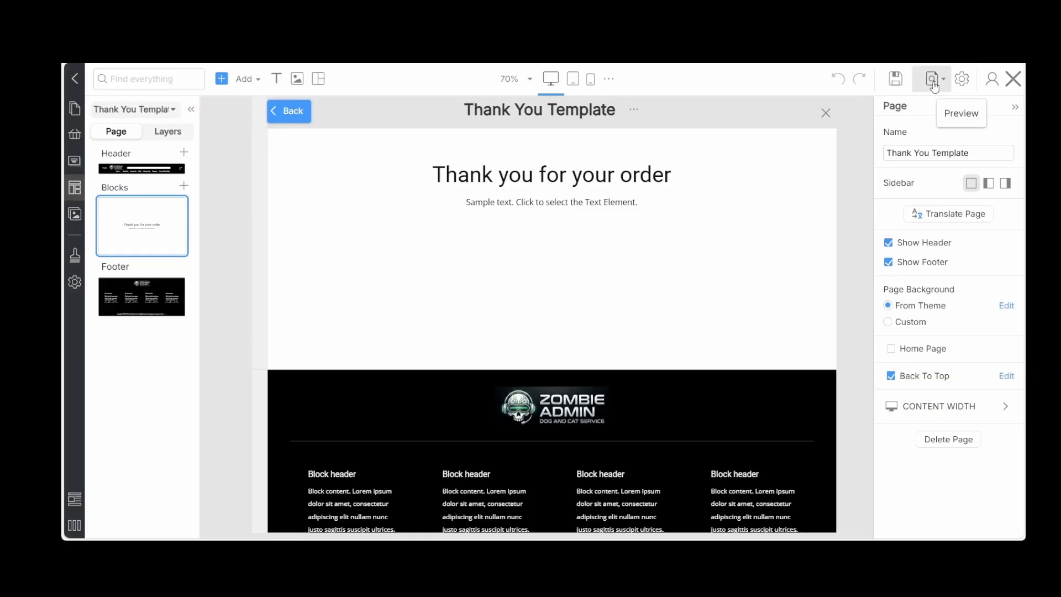
click(897, 83)
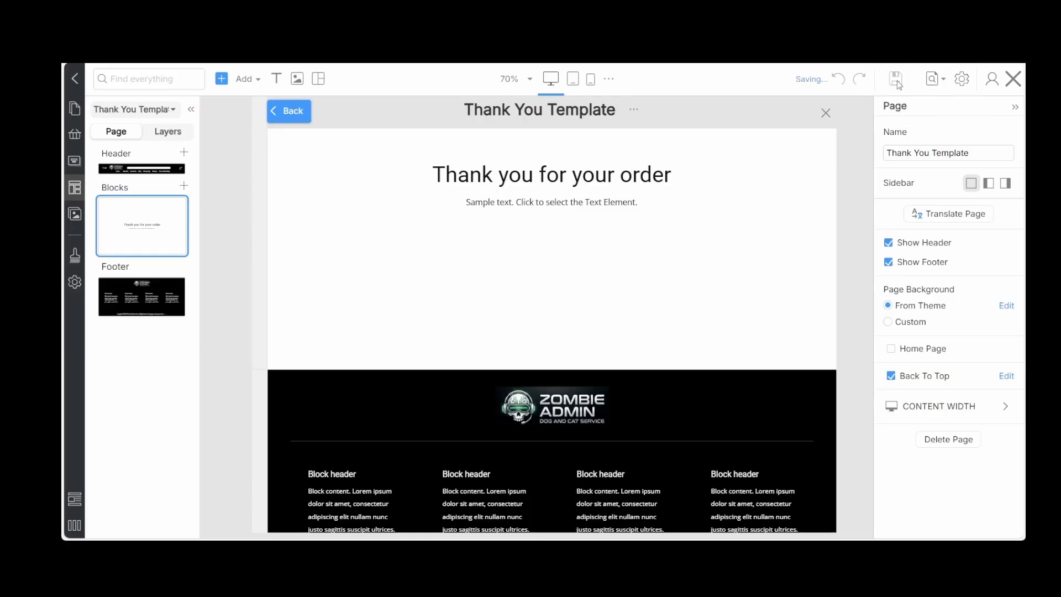
click(1012, 79)
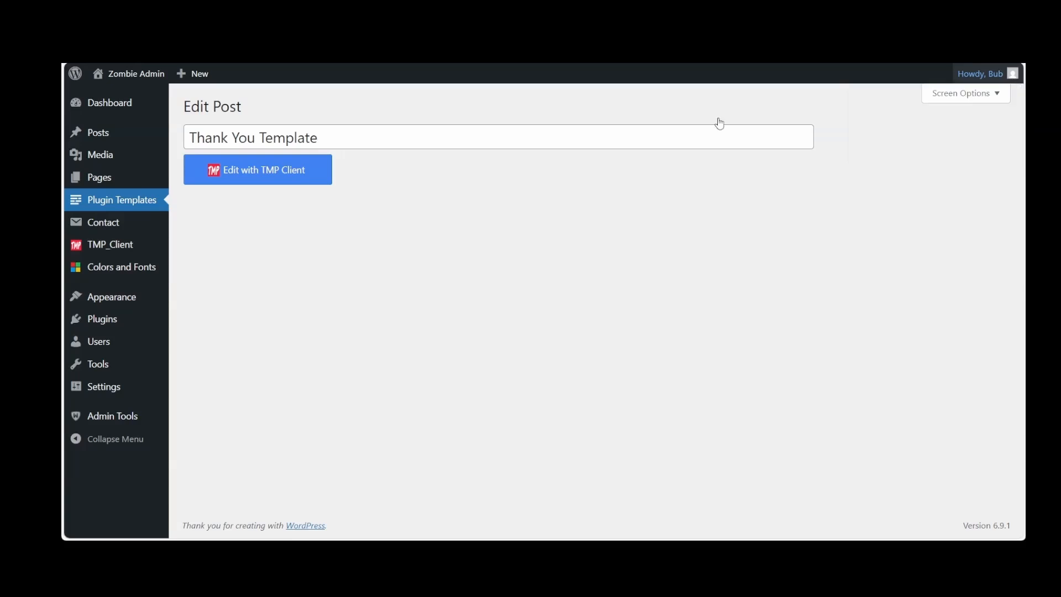
Review the list of plugin templates and open the Blog Template for editing with TMP Client
mouse_move(102, 142)
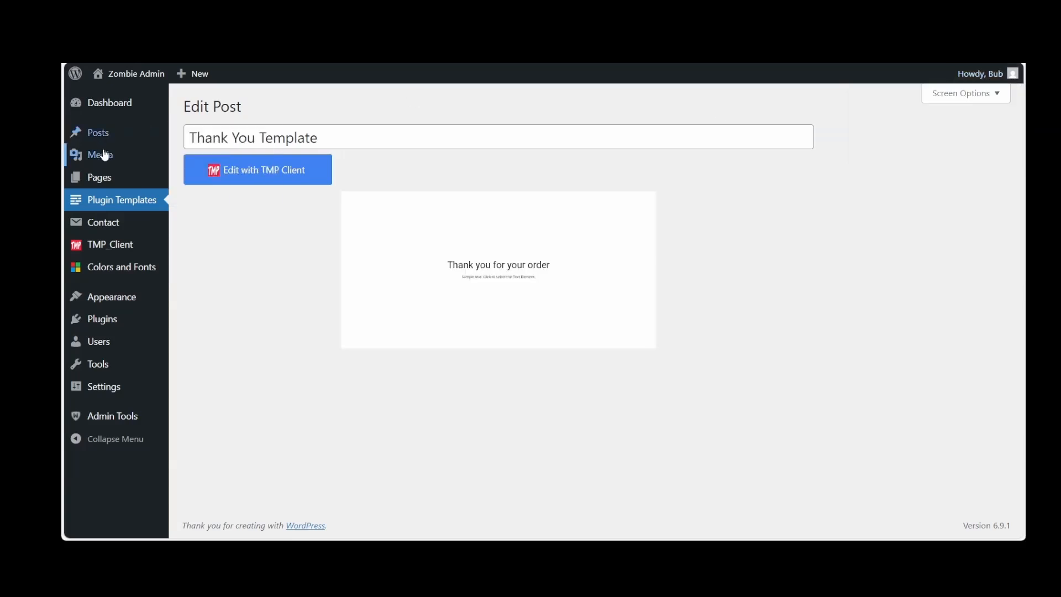
click(104, 207)
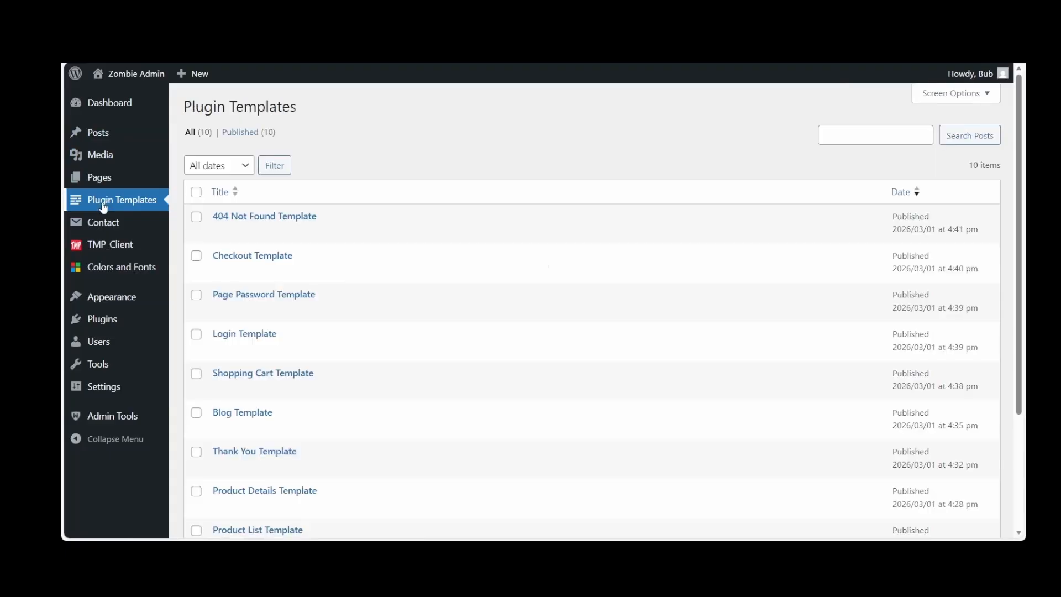
scroll(303, 263, down, 3)
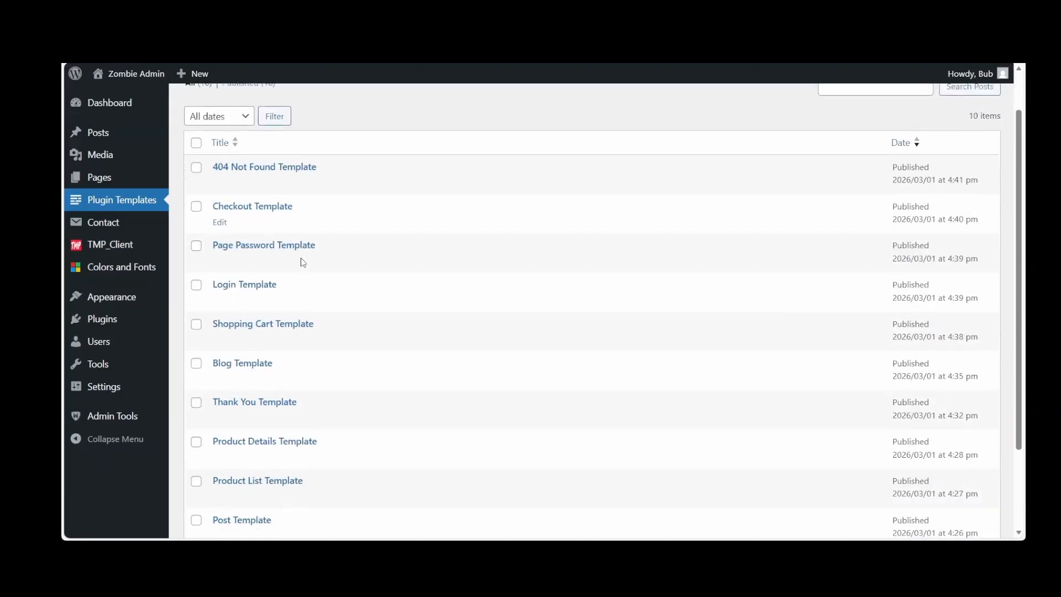
scroll(304, 263, up, 3)
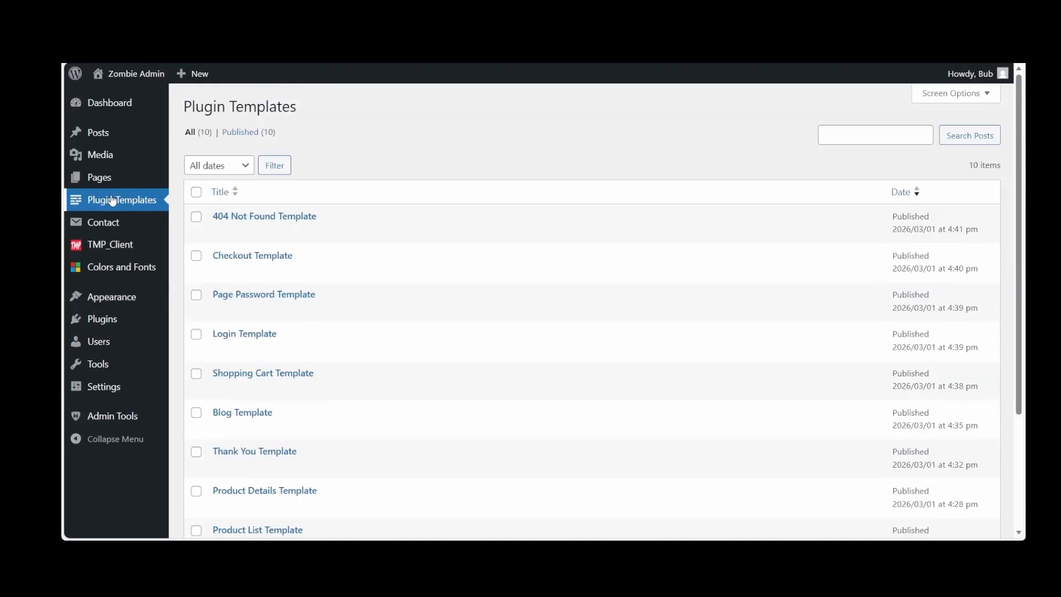
scroll(292, 254, down, 3)
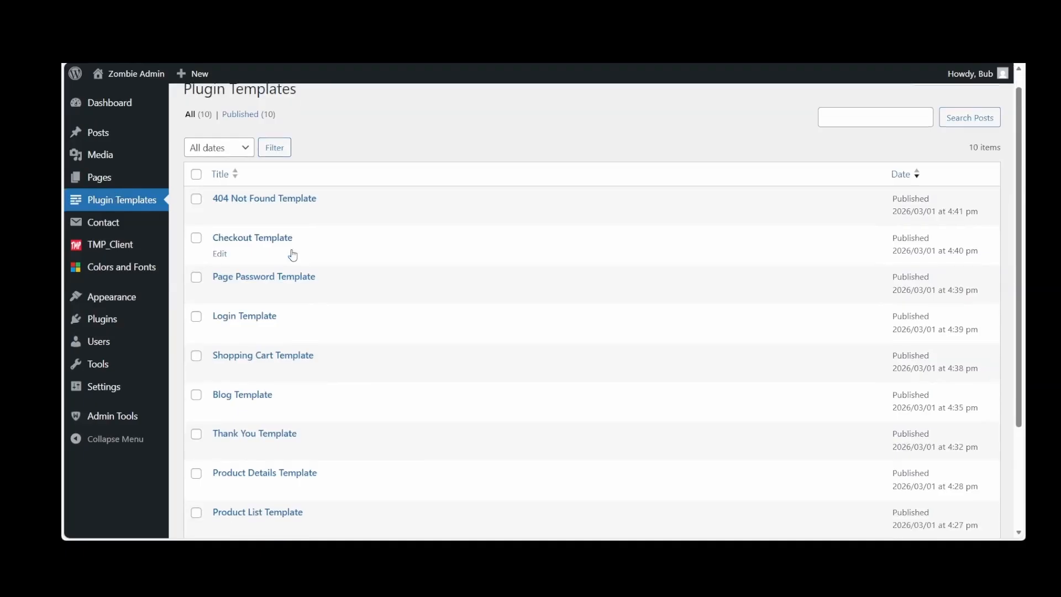
click(246, 290)
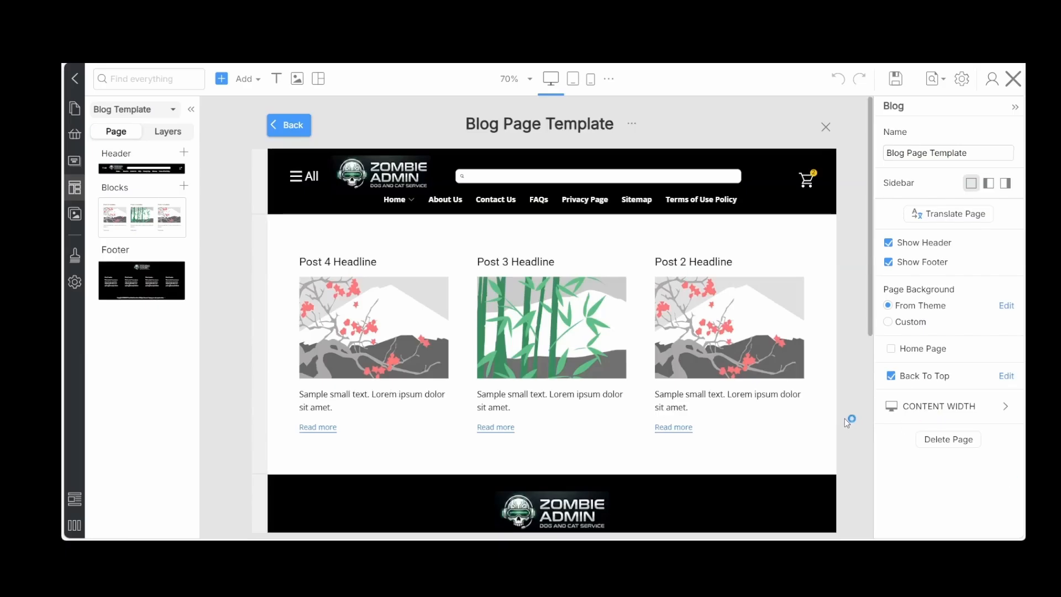
Check the Blog Page Template from header to footer, save it and close the editor
scroll(845, 418, down, 1)
scroll(844, 419, up, 1)
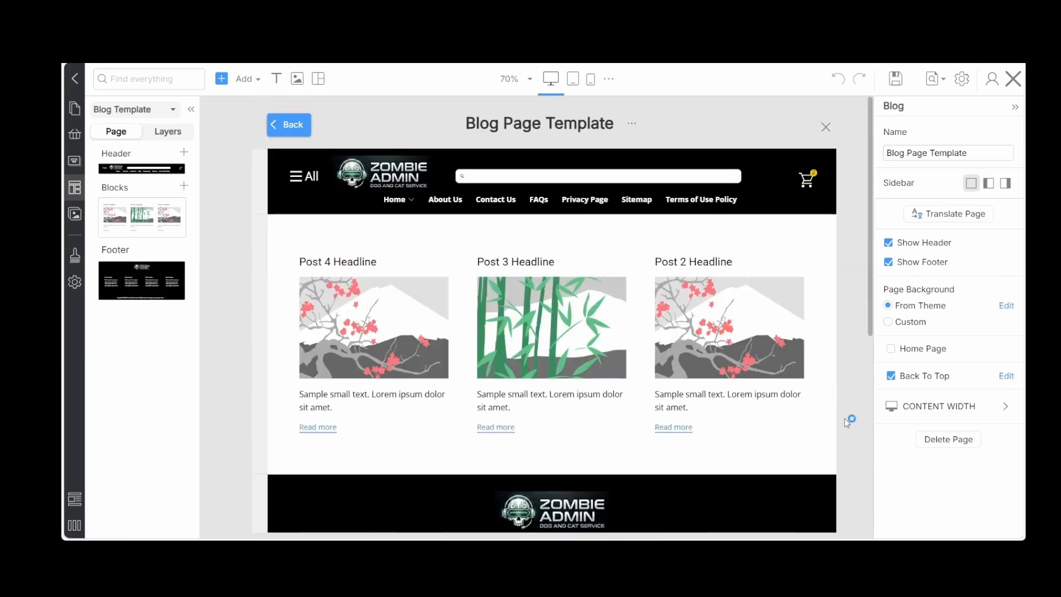
click(896, 81)
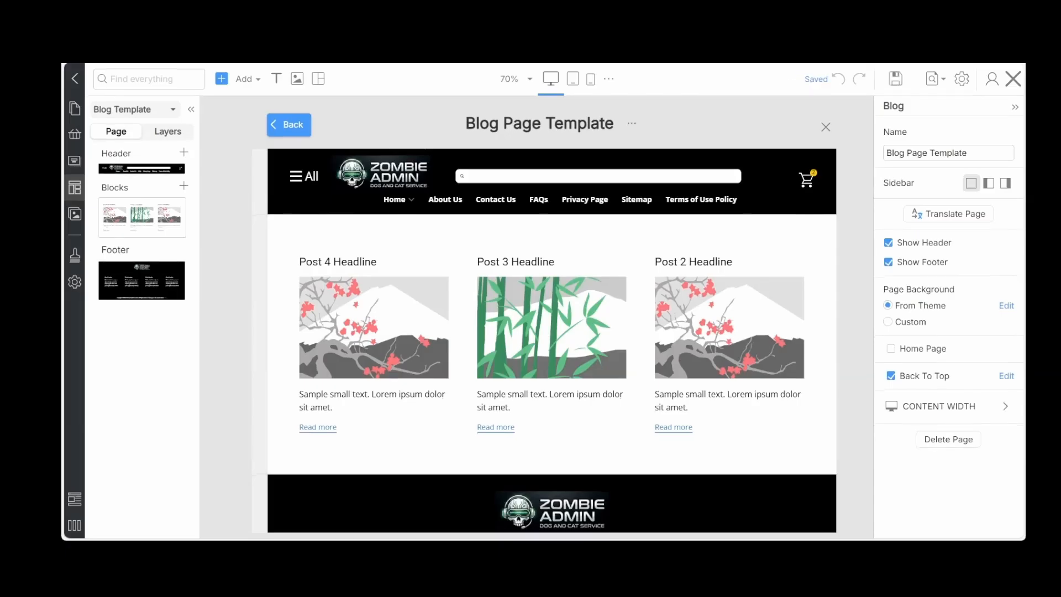
click(1012, 80)
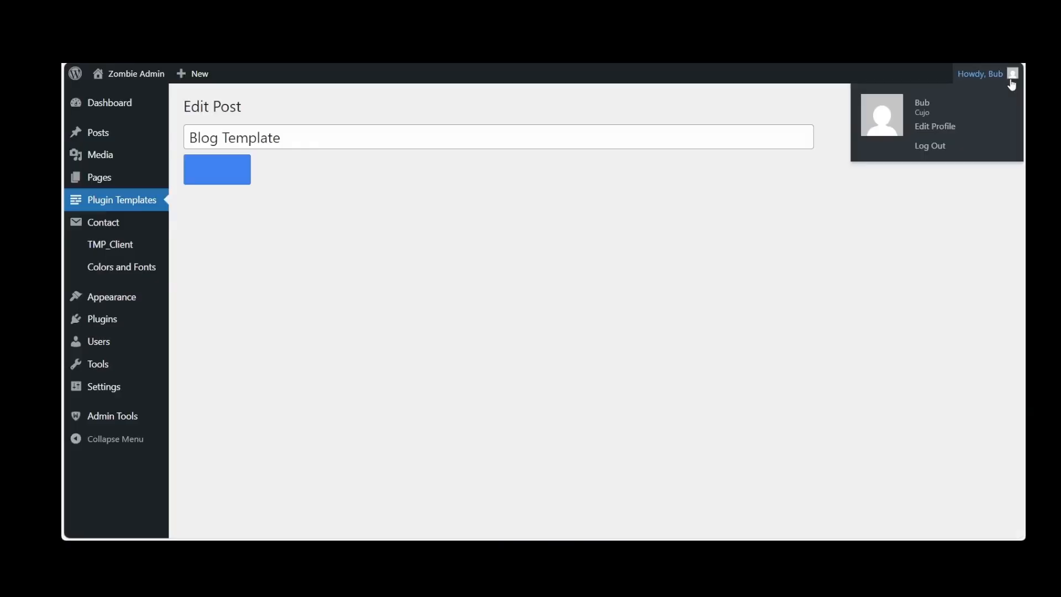
Visit the live site and examine the post listing and Back To Top control on its Blog page
mouse_move(139, 75)
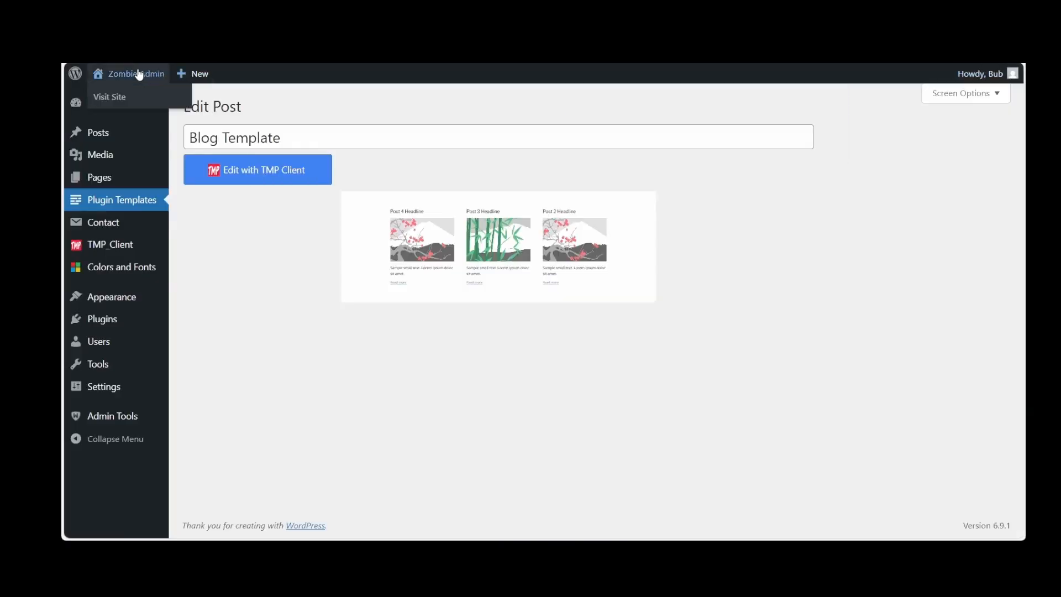
click(137, 67)
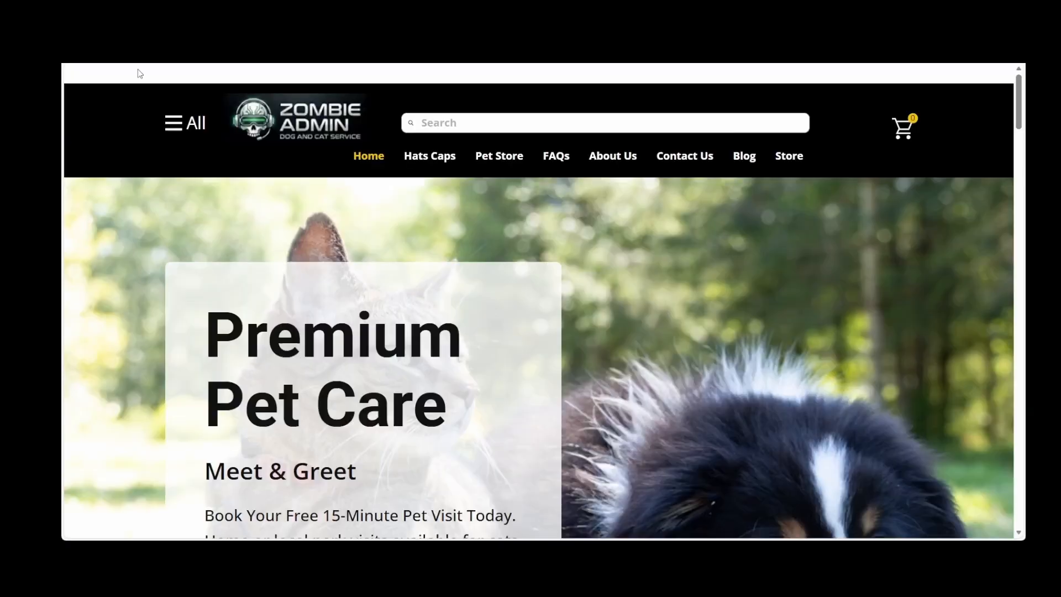
click(810, 111)
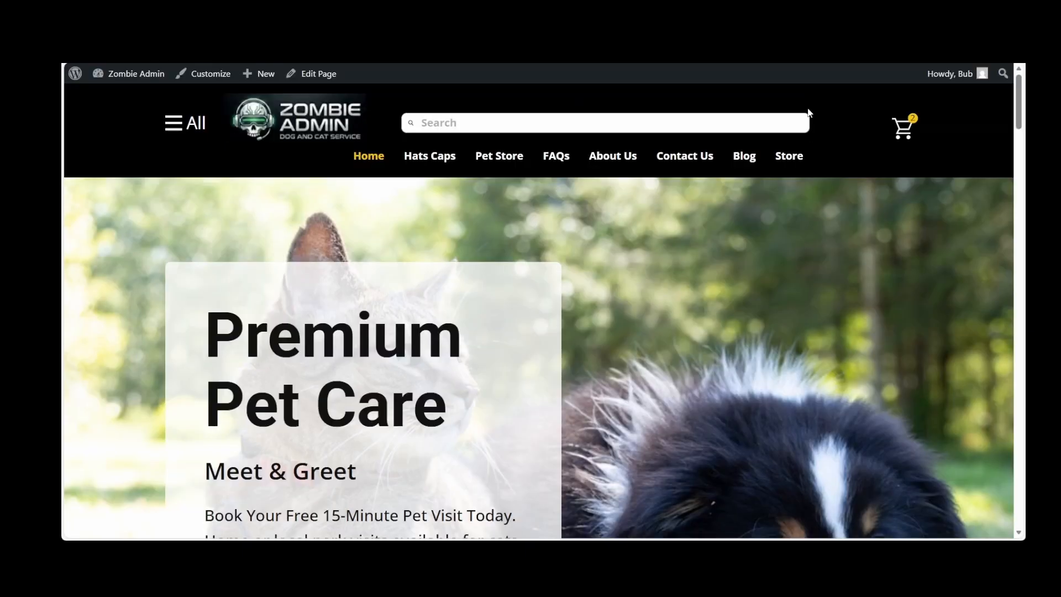
click(742, 157)
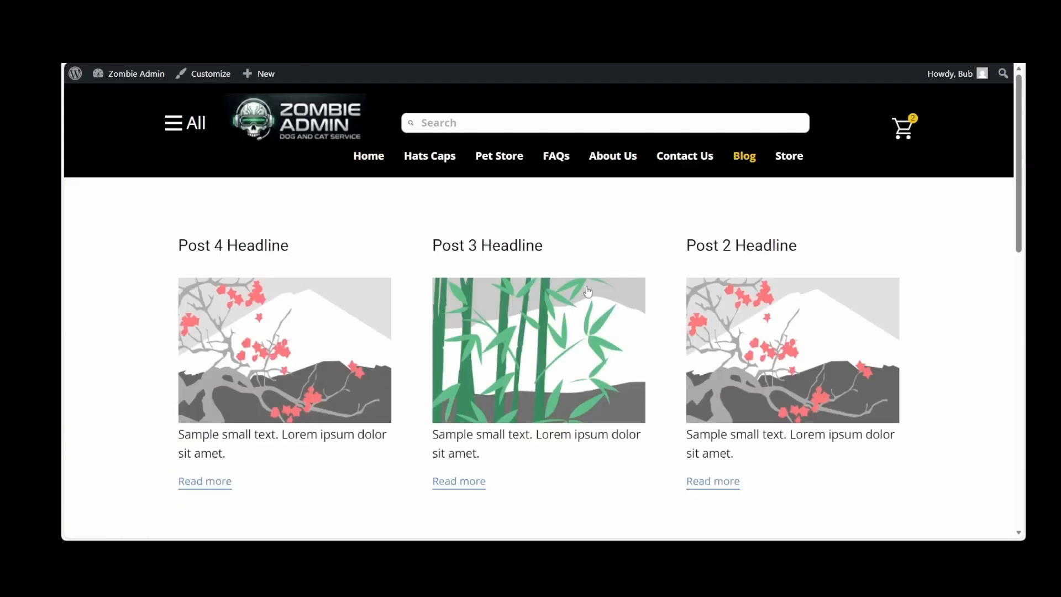
scroll(582, 295, down, 3)
scroll(580, 292, down, 5)
scroll(581, 292, up, 5)
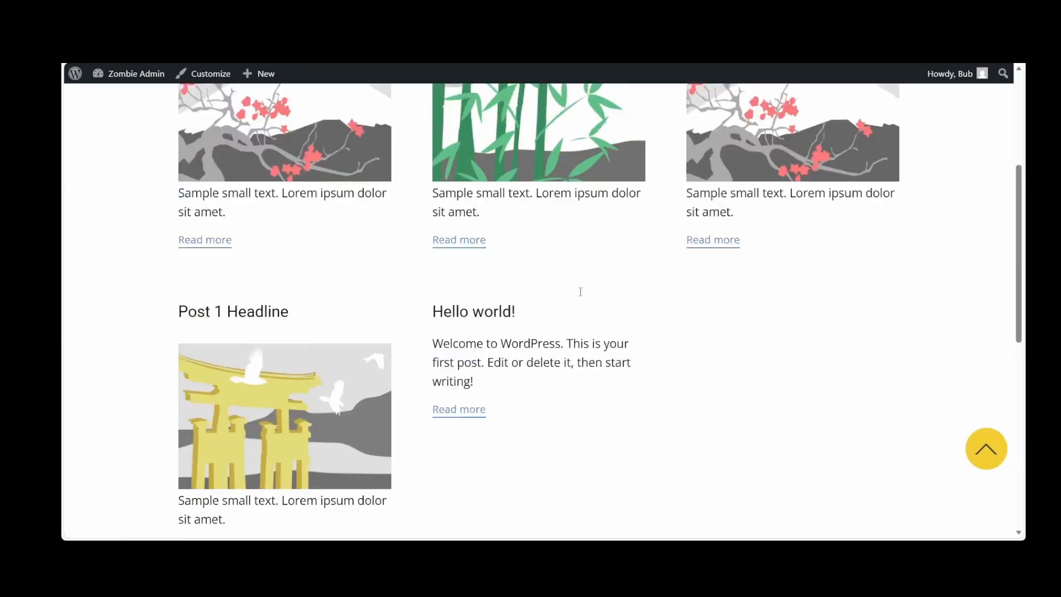
Open the full Post 3 Headline article and examine its content and Back To Top control
click(457, 304)
scroll(456, 307, down, 2)
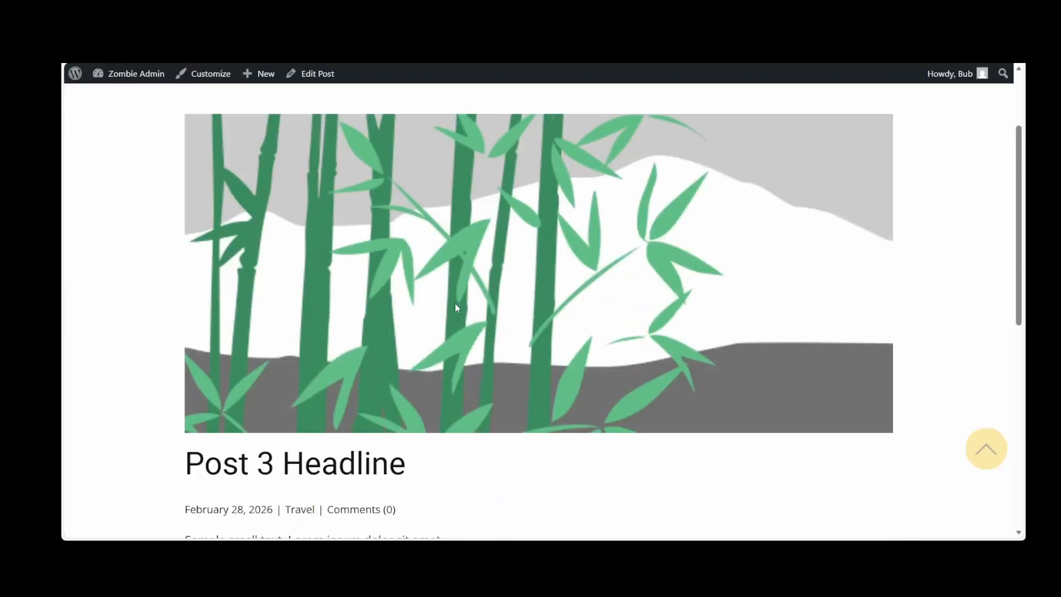
scroll(457, 308, down, 6)
scroll(457, 308, up, 3)
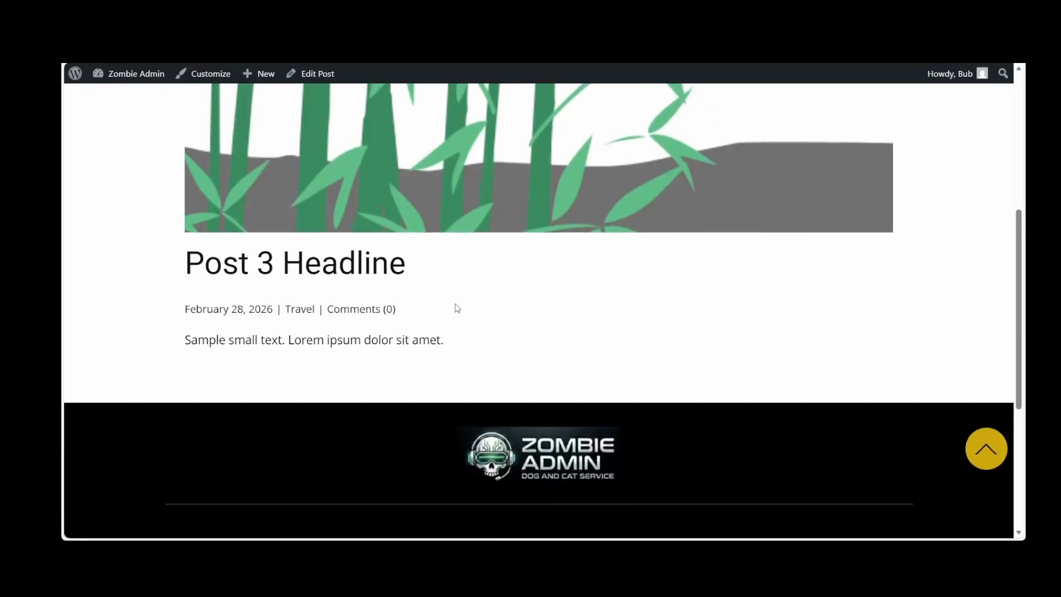
scroll(456, 305, up, 5)
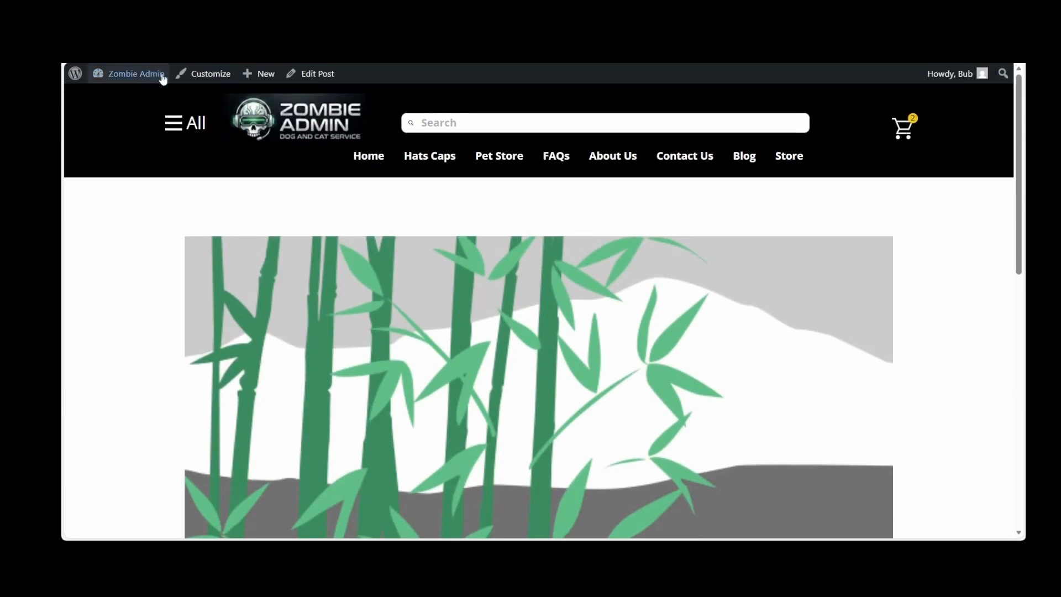
Return to the WordPress dashboard and start a new page from the TMP_Client settings
mouse_move(130, 74)
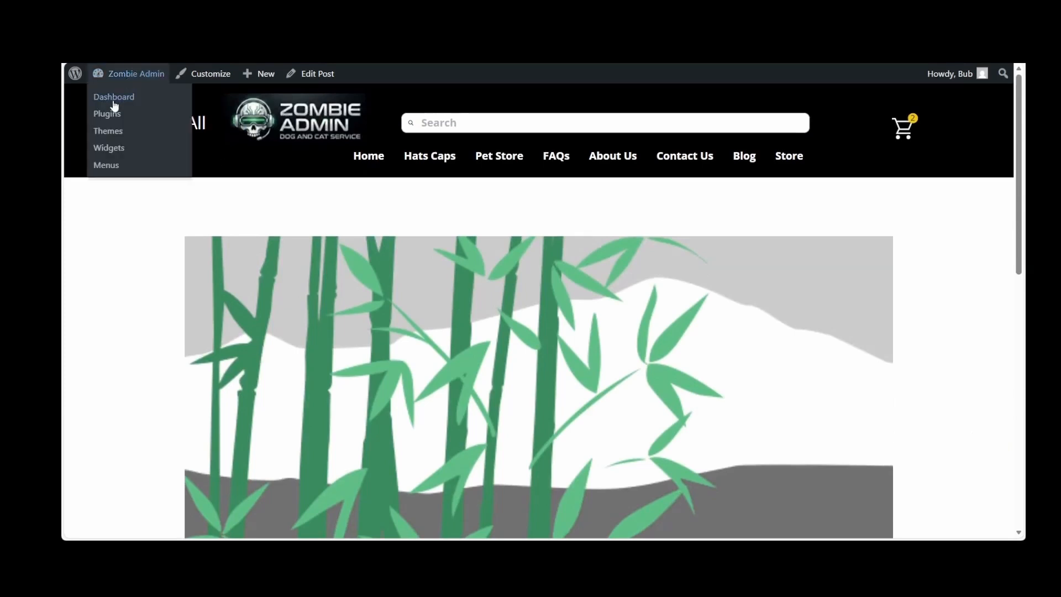
click(114, 98)
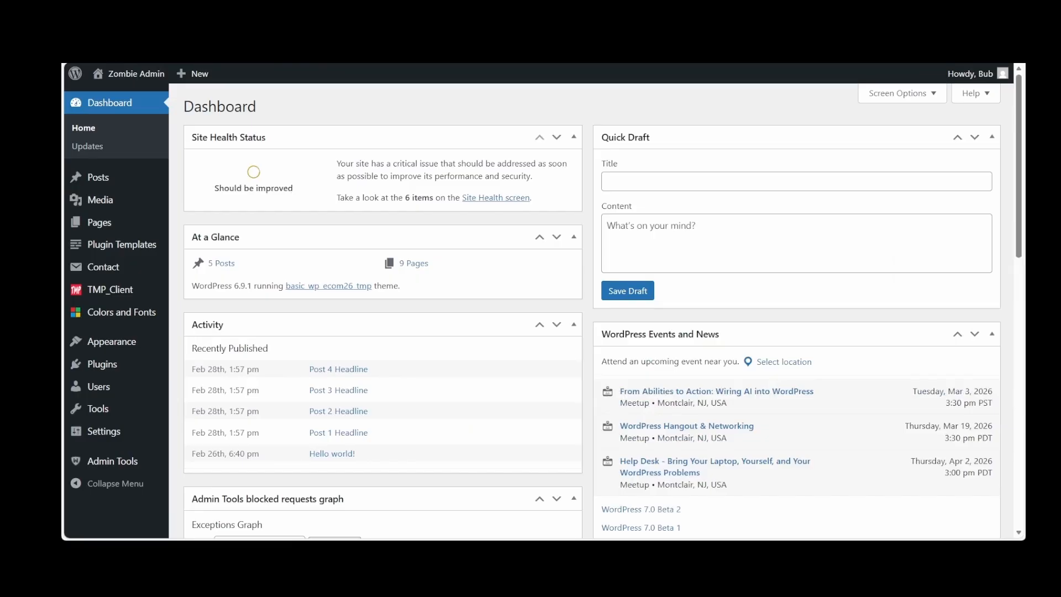
click(119, 292)
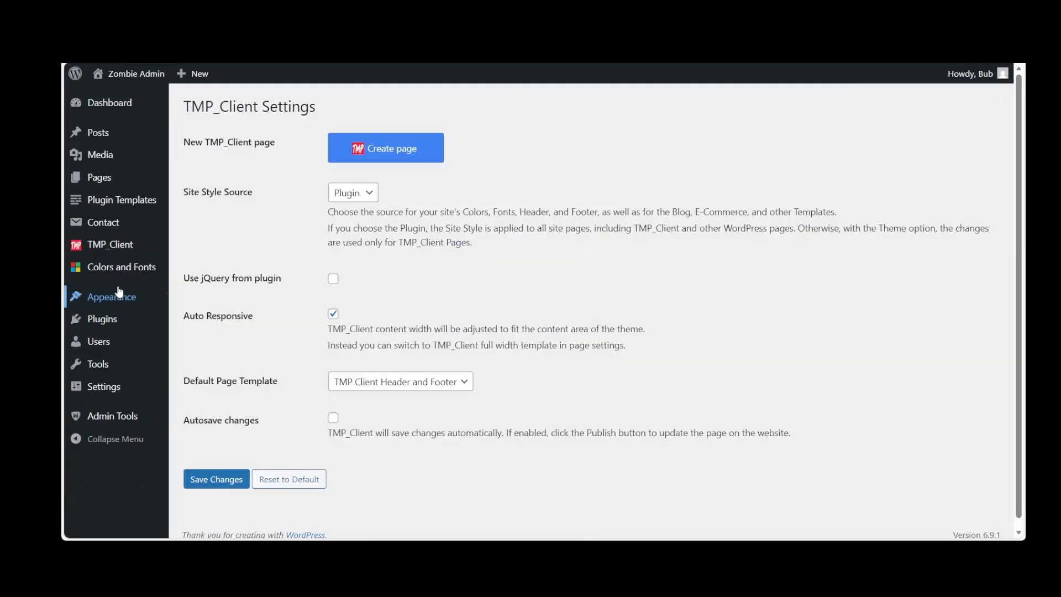
click(418, 152)
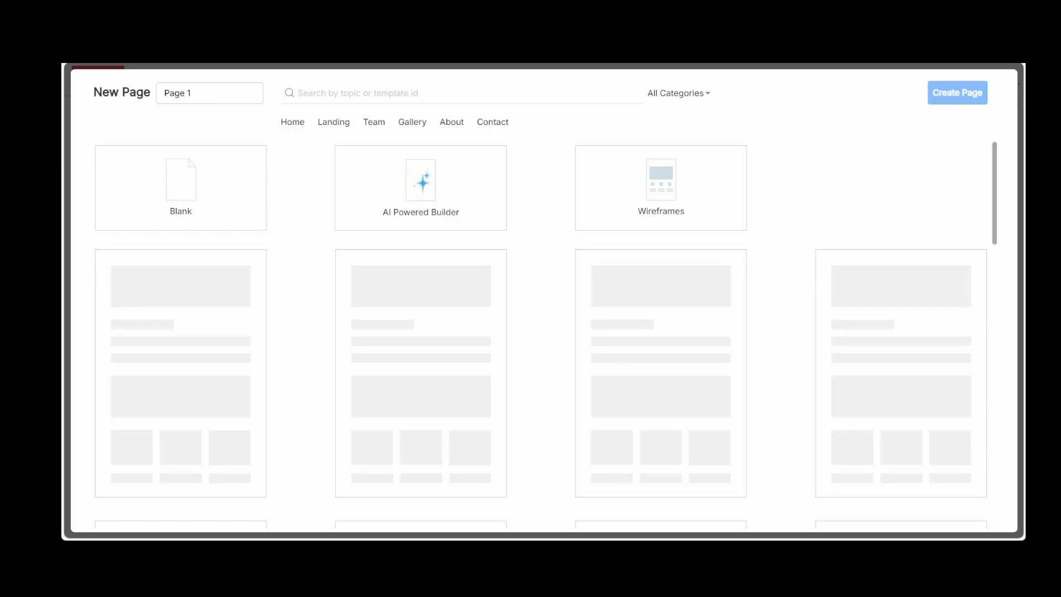
Create a blank page named Blog and enable its Back To Top option
click(204, 93)
key(ctrl+a)
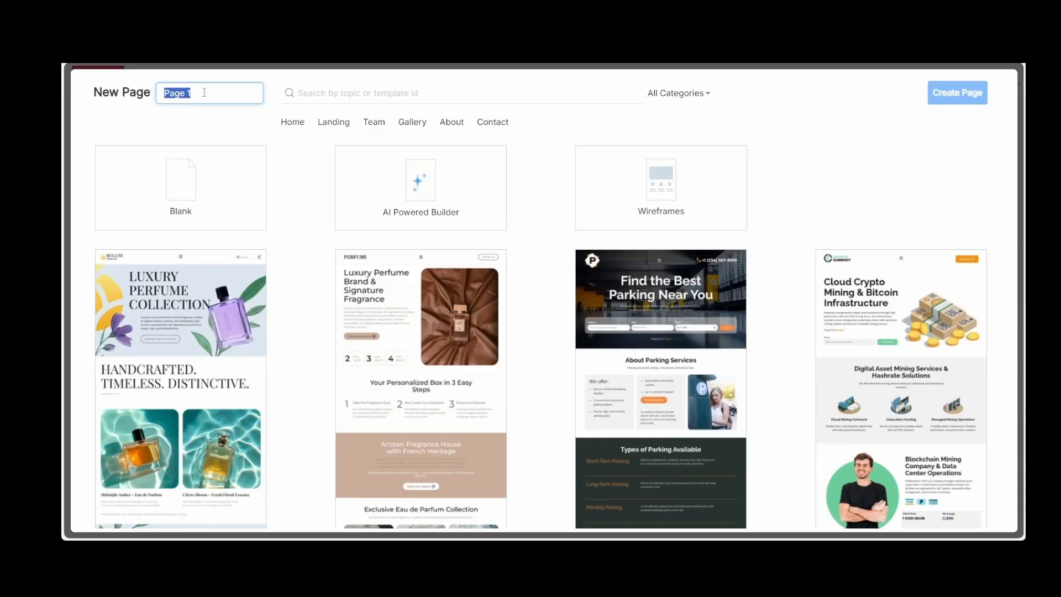
text(Blog)
click(190, 209)
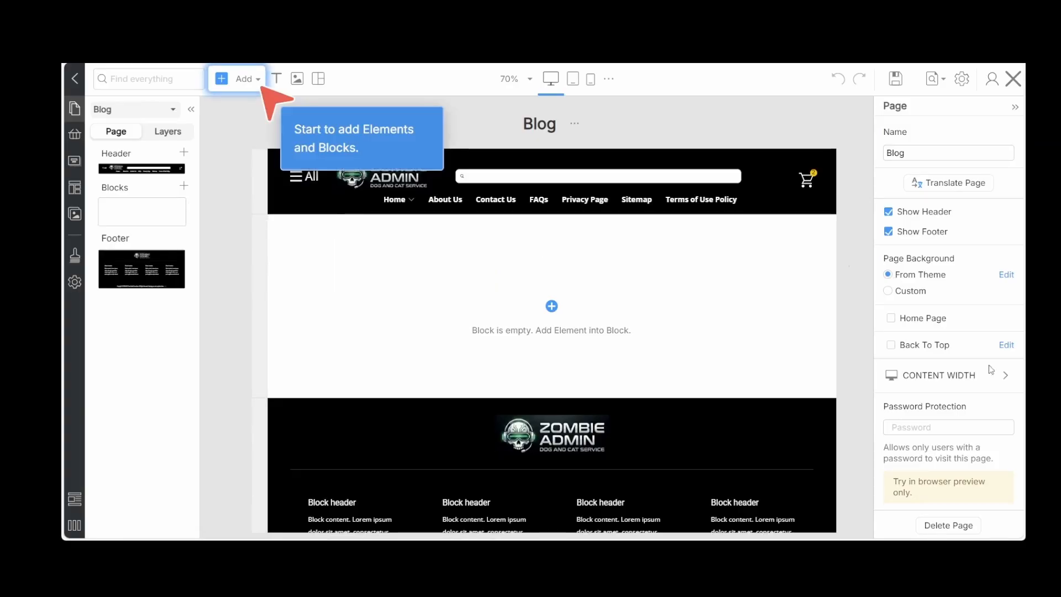
click(893, 349)
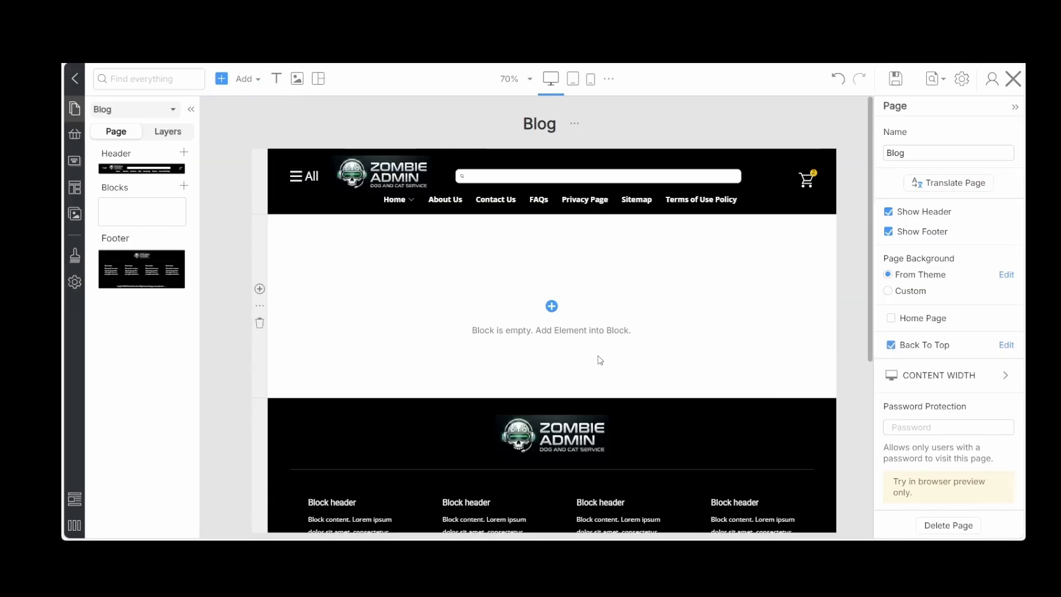
Insert a Blog Posts element into the empty block of the Blog page
click(552, 307)
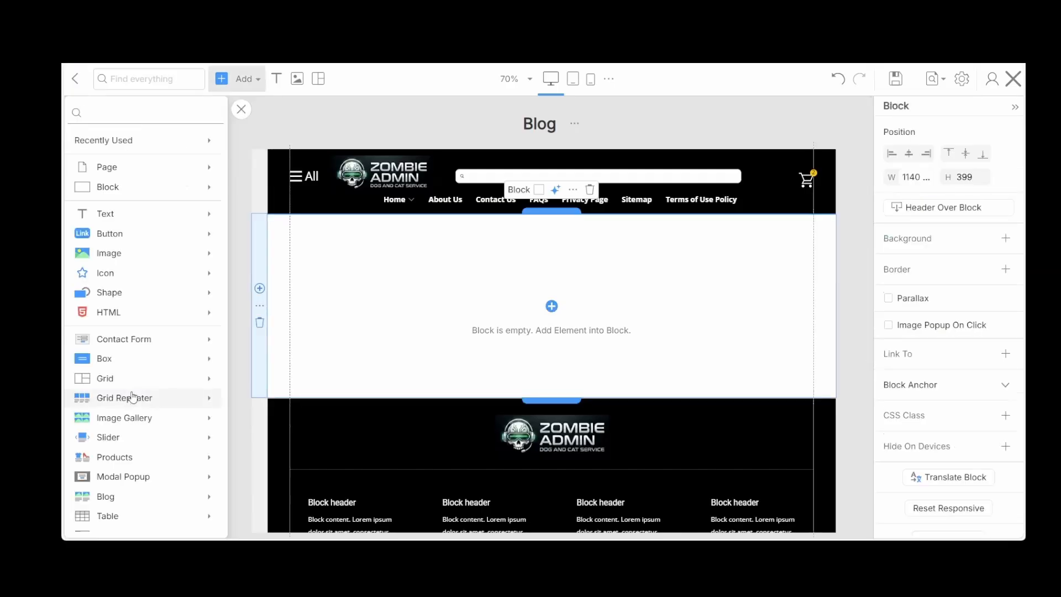
scroll(135, 396, down, 1)
click(134, 427)
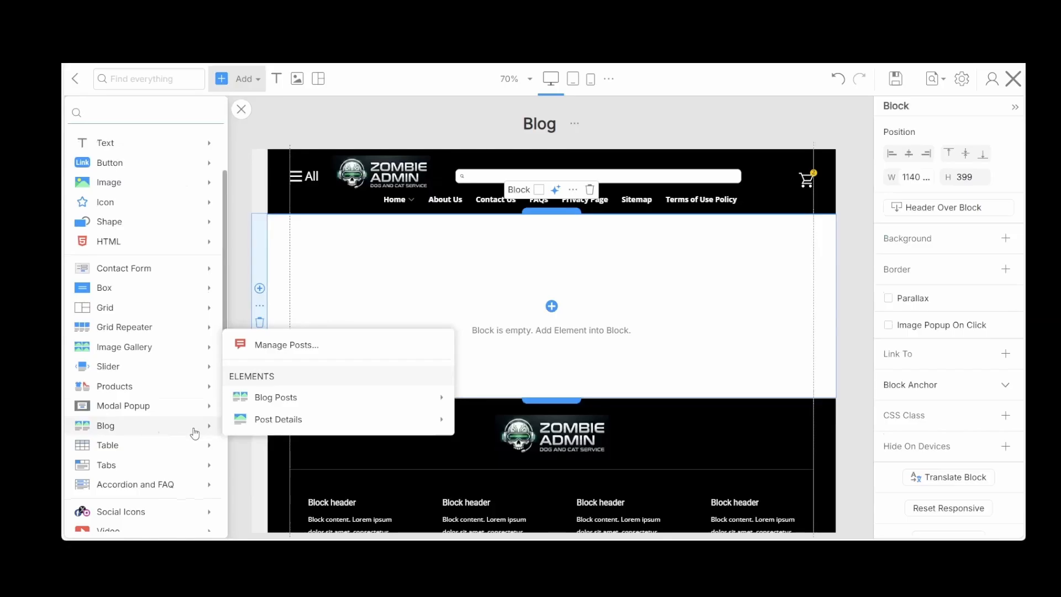
click(277, 399)
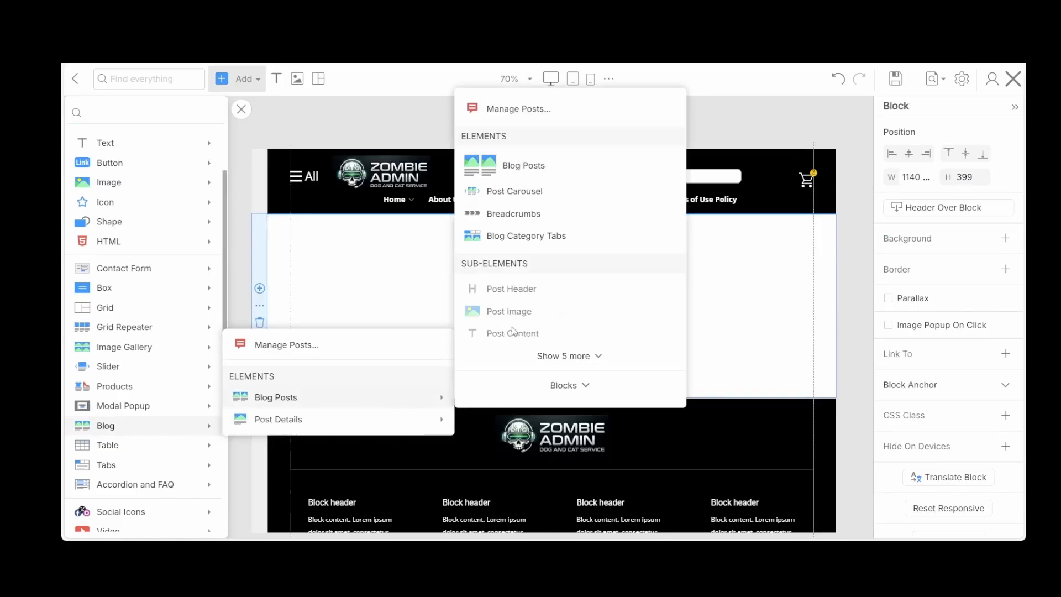
click(518, 167)
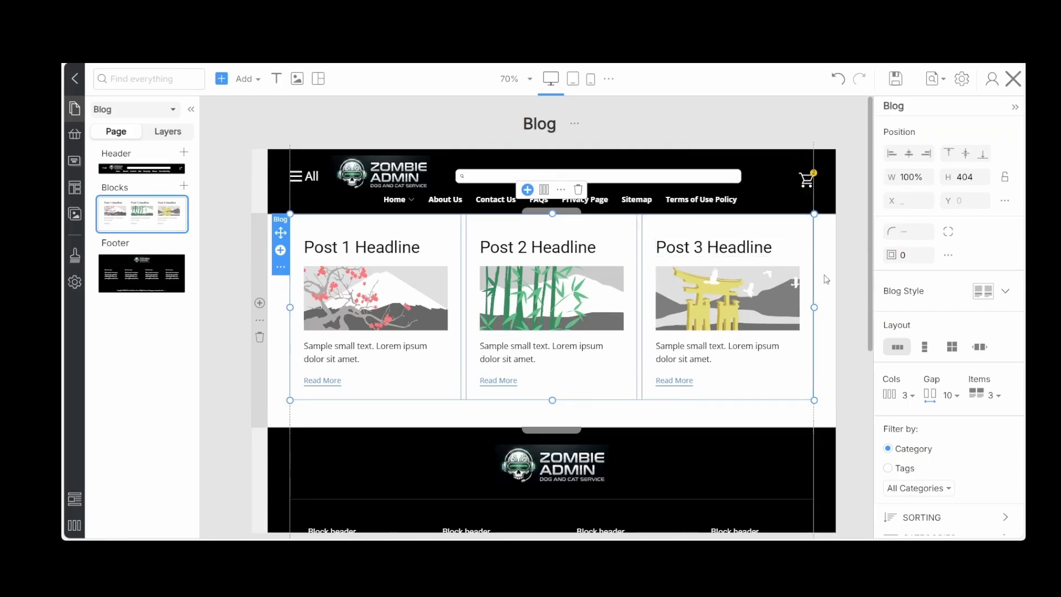
Add Breadcrumbs above the blog posts with a Y position of 10 and a spacing of 3
click(551, 414)
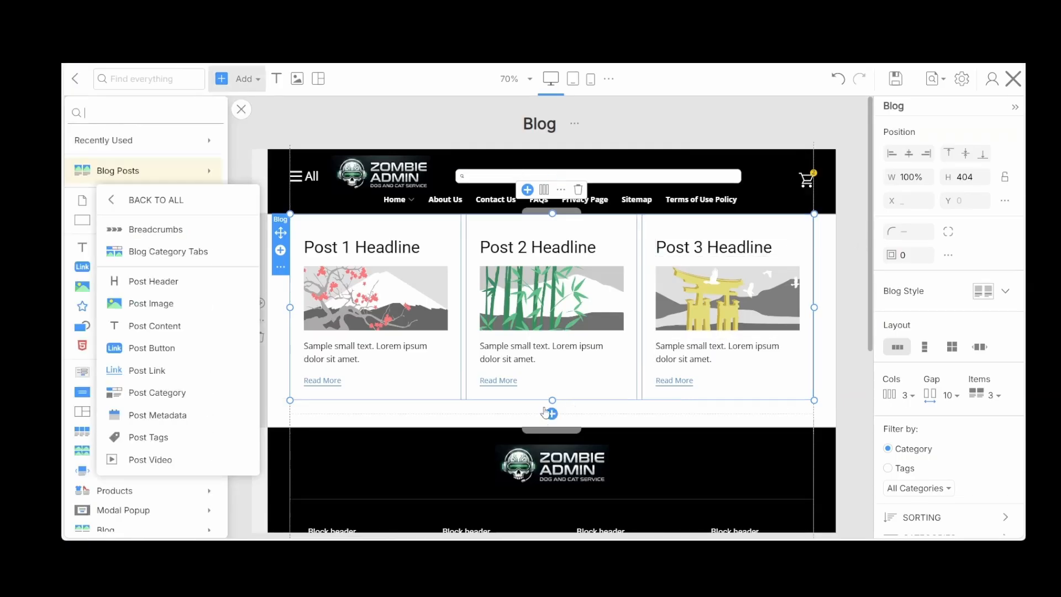
click(159, 237)
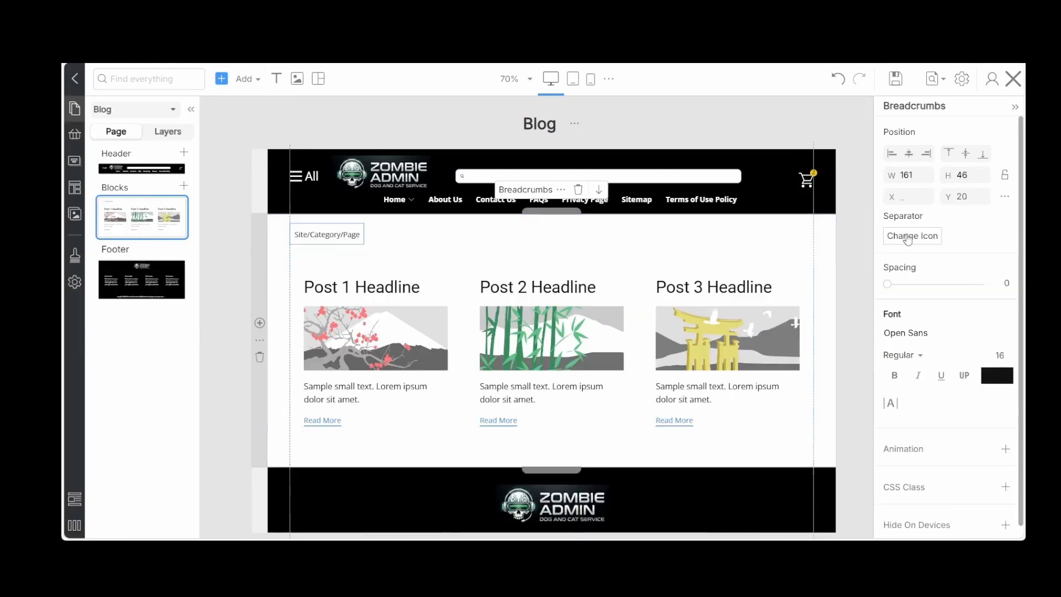
click(984, 196)
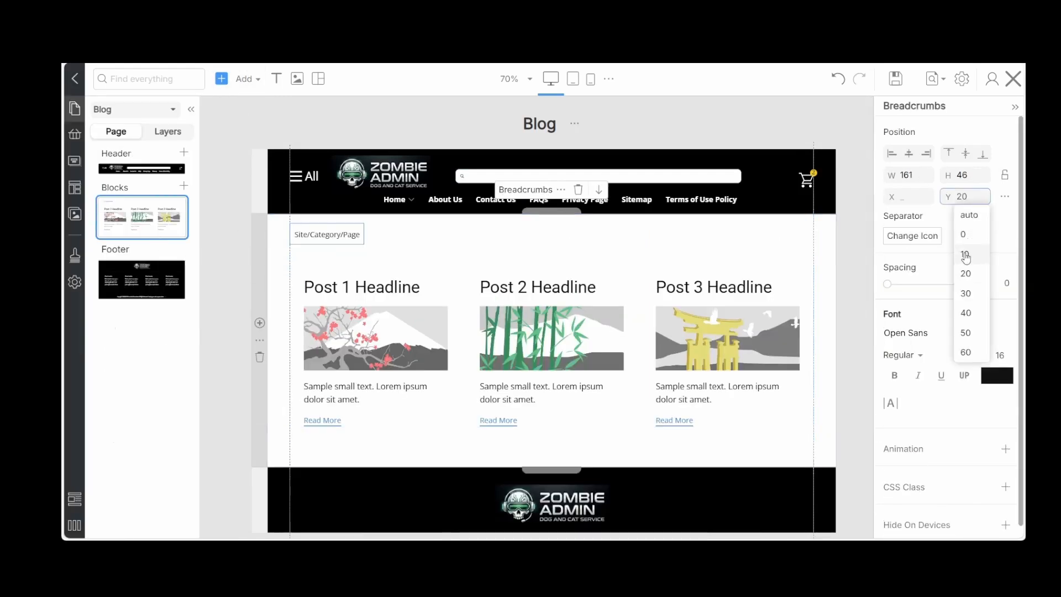
click(966, 255)
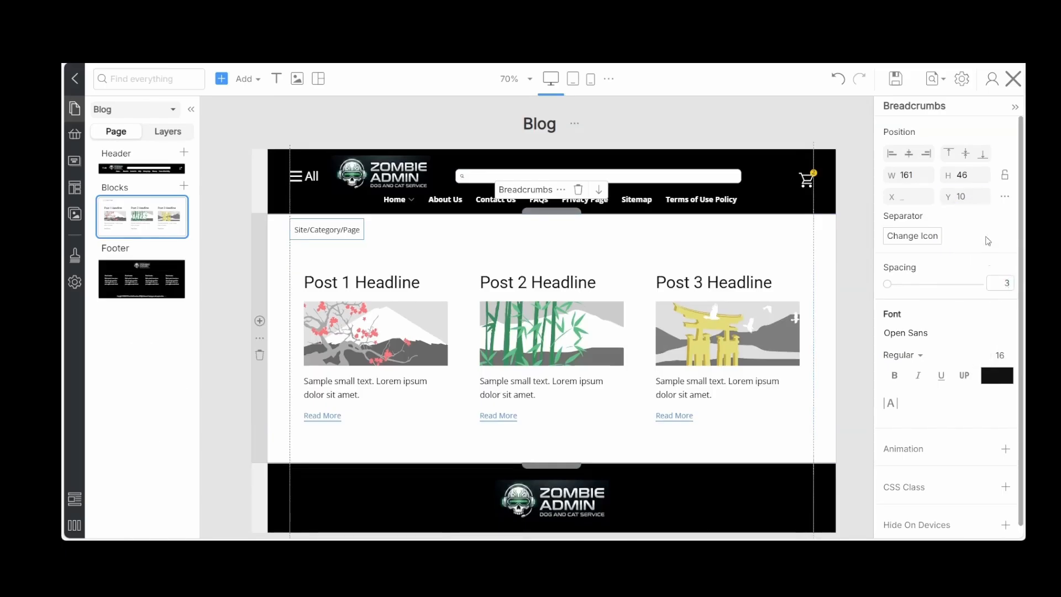
click(857, 228)
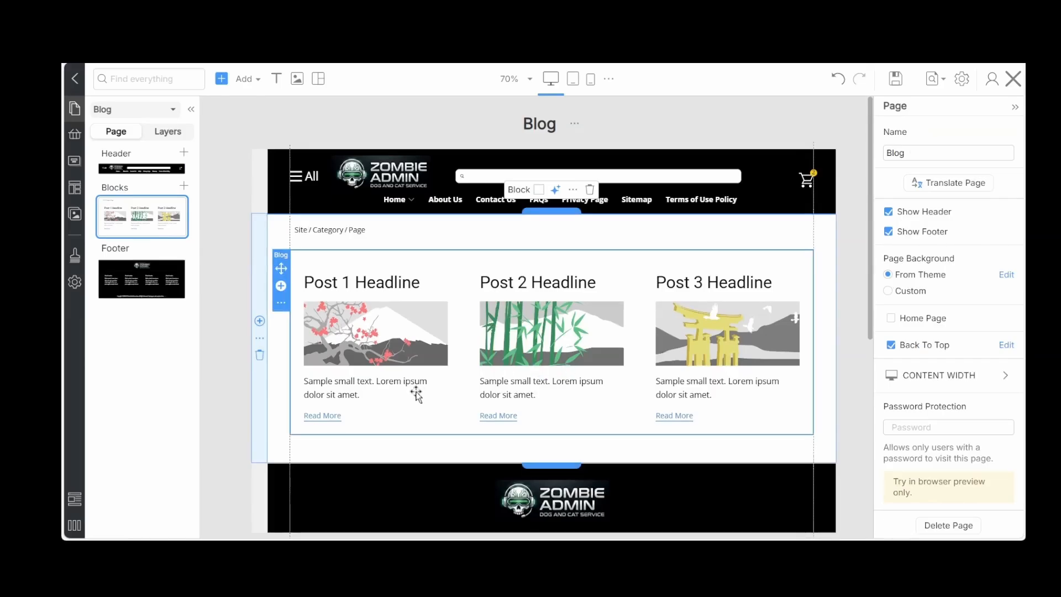
Add Post Metadata showing author and date above the post headlines, and save the Blog page
click(350, 429)
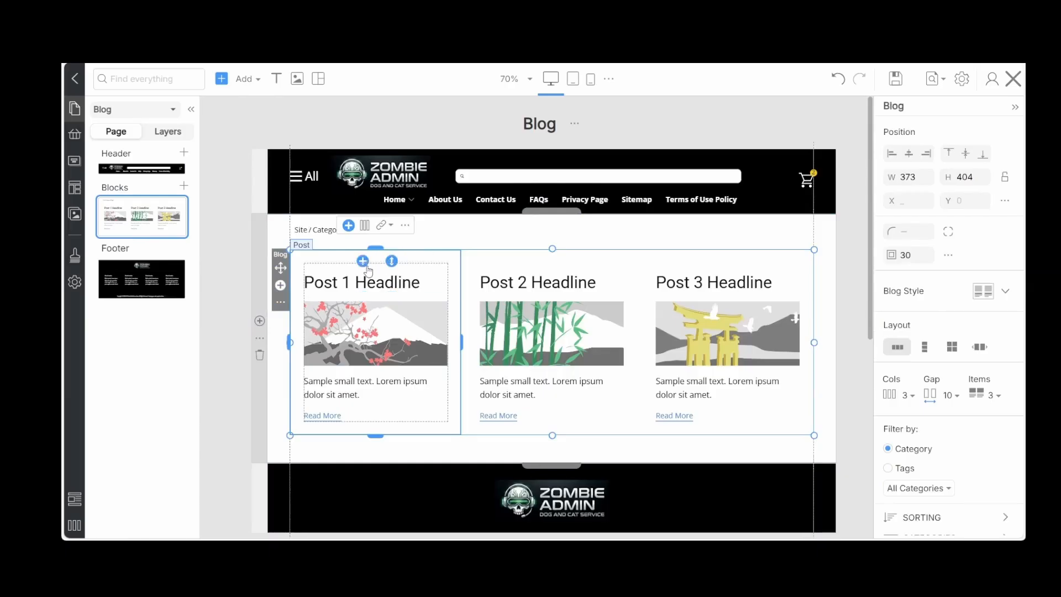
mouse_move(362, 261)
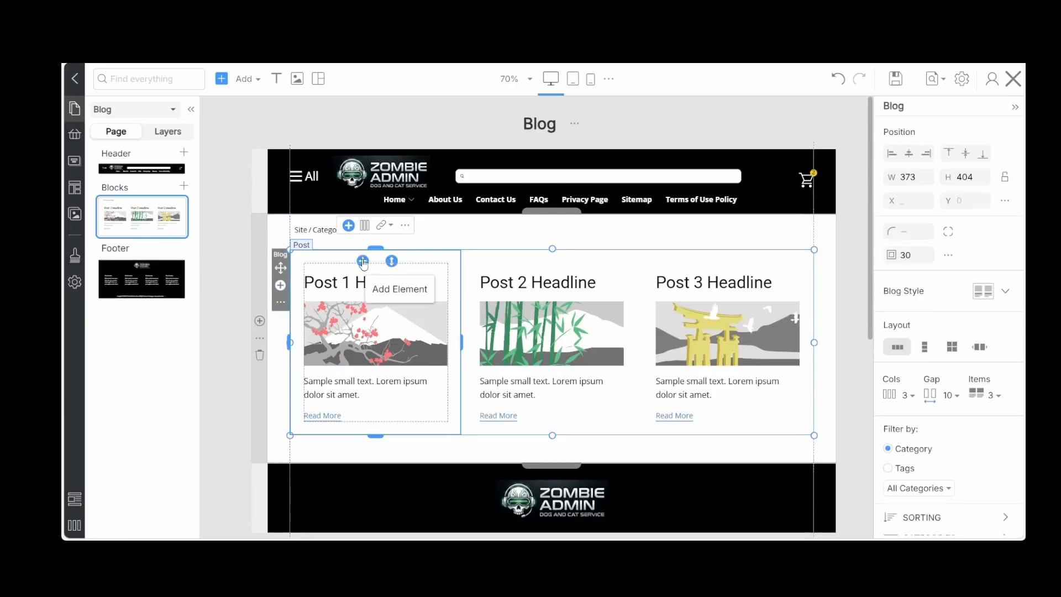
click(391, 257)
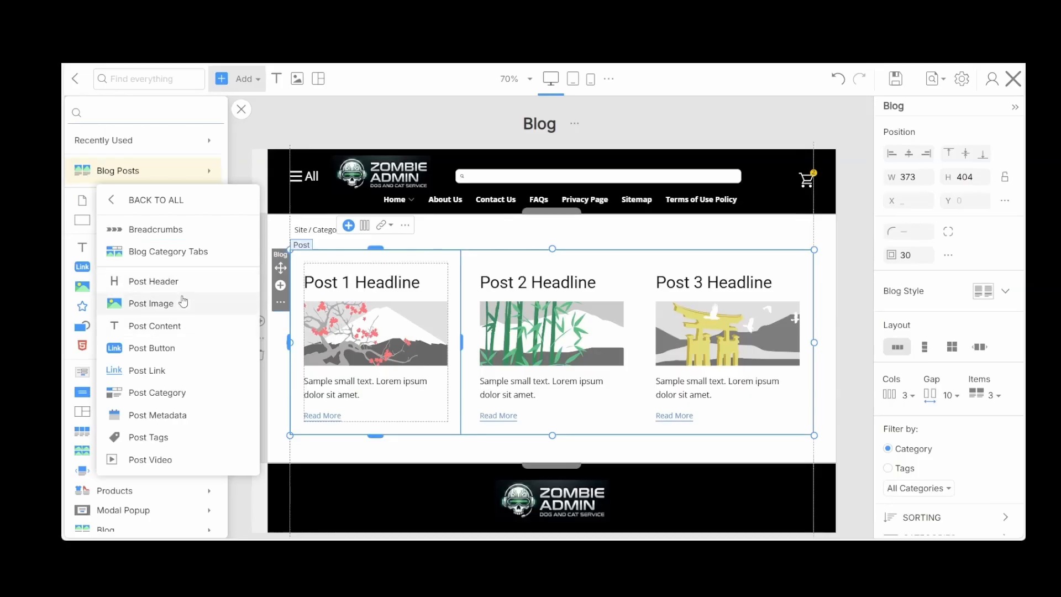
click(181, 415)
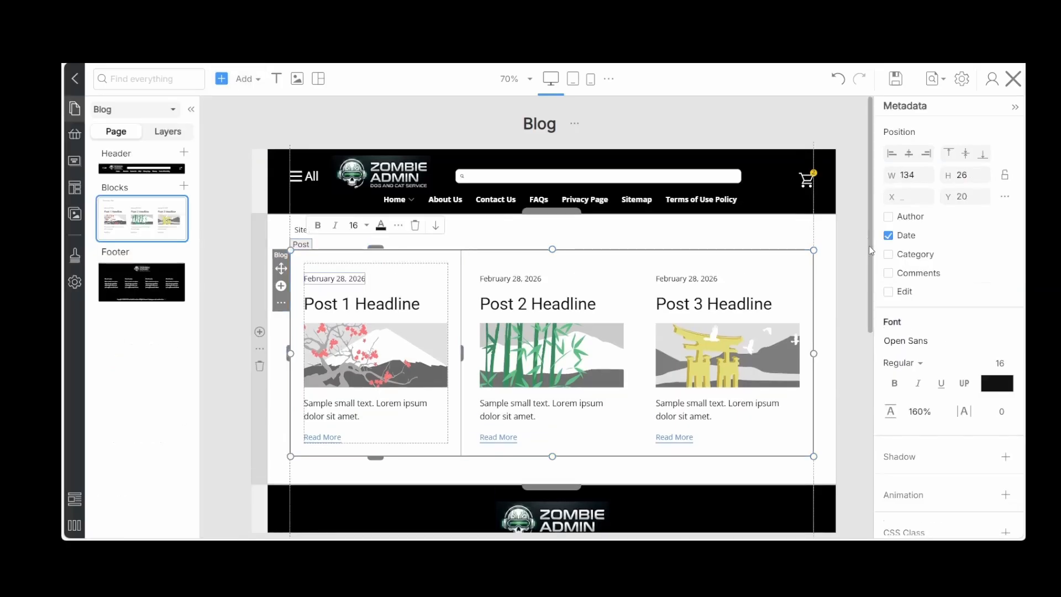
click(895, 220)
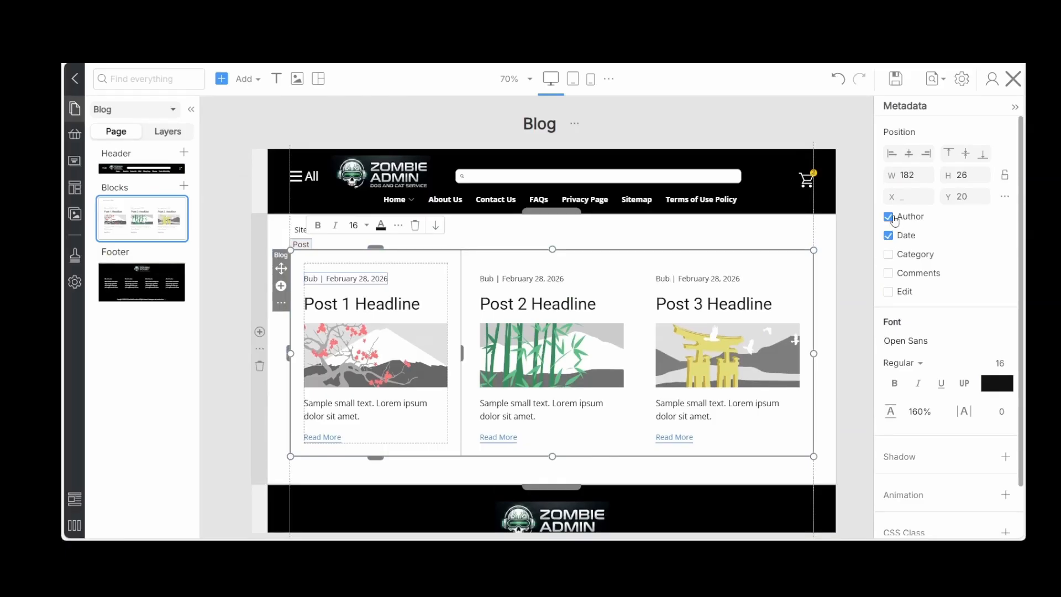
click(896, 81)
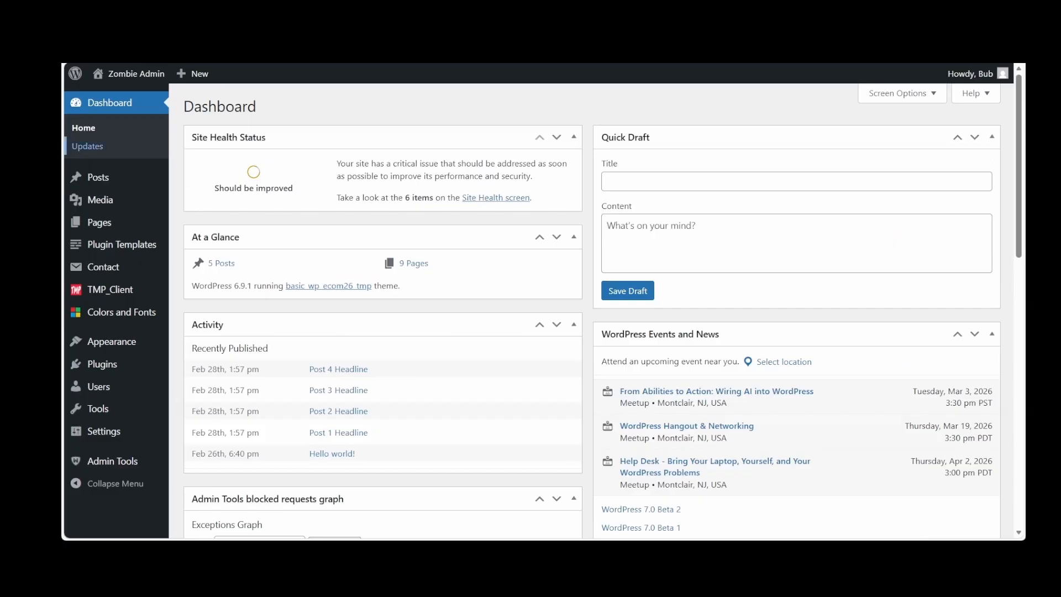
Open the draft Blog page from the WordPress page list and publish it
click(102, 227)
click(223, 219)
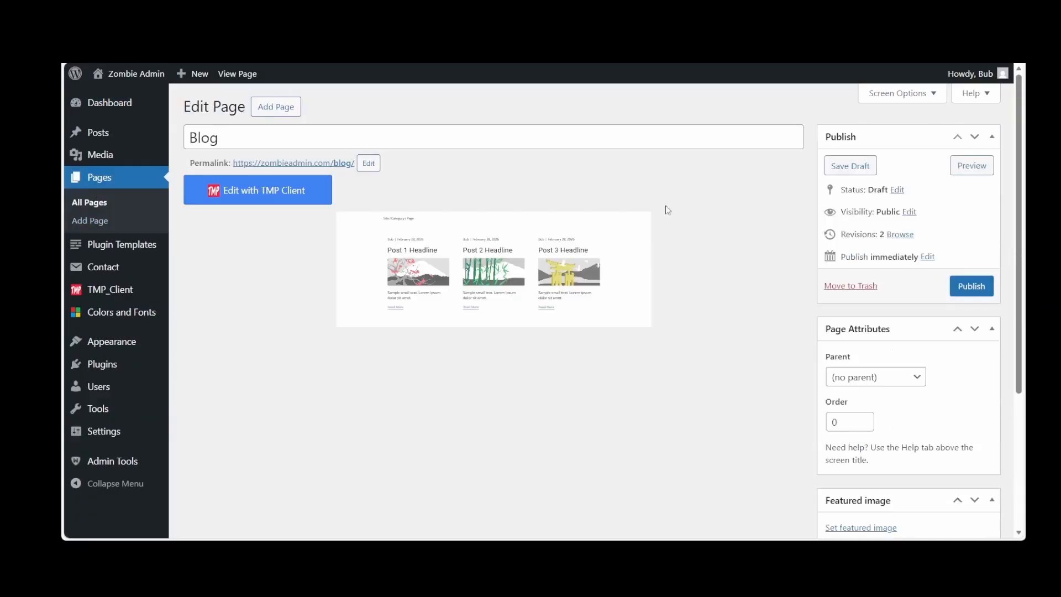
click(974, 285)
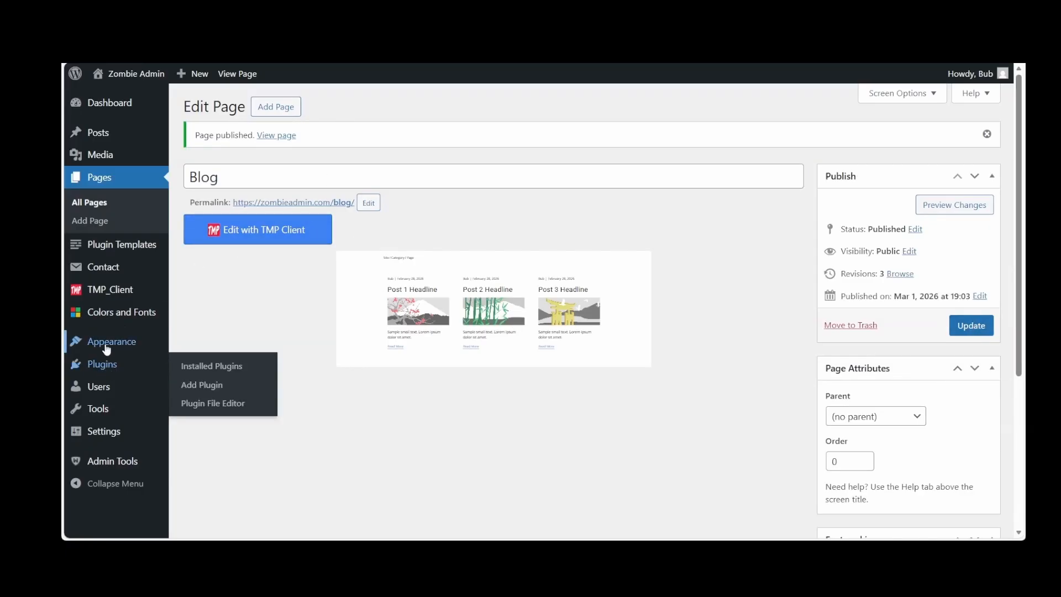
Assign Blog as the posts page in the Reading Settings and save the changes
mouse_move(108, 349)
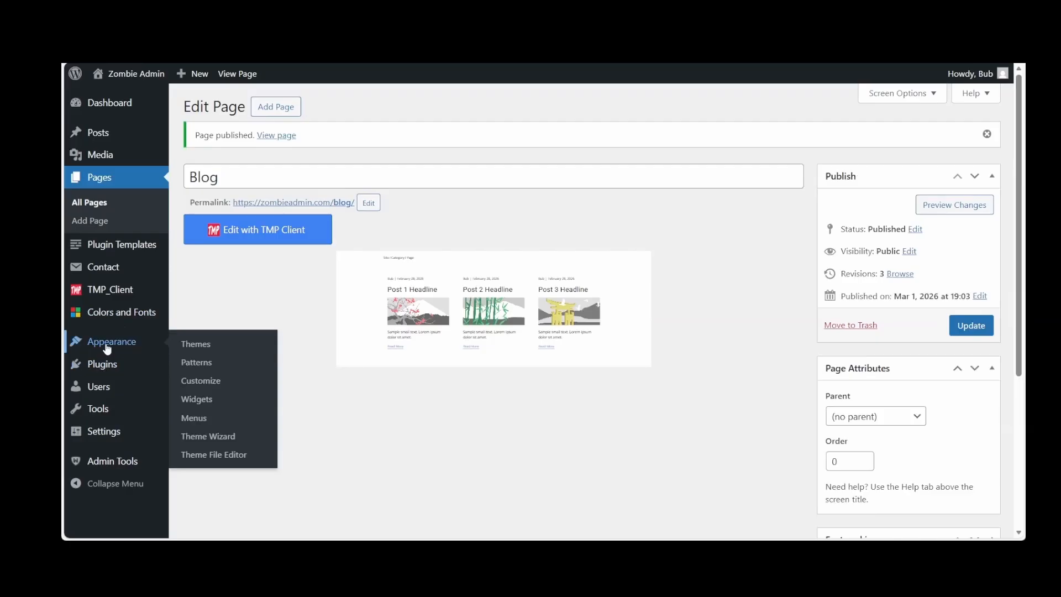
mouse_move(103, 435)
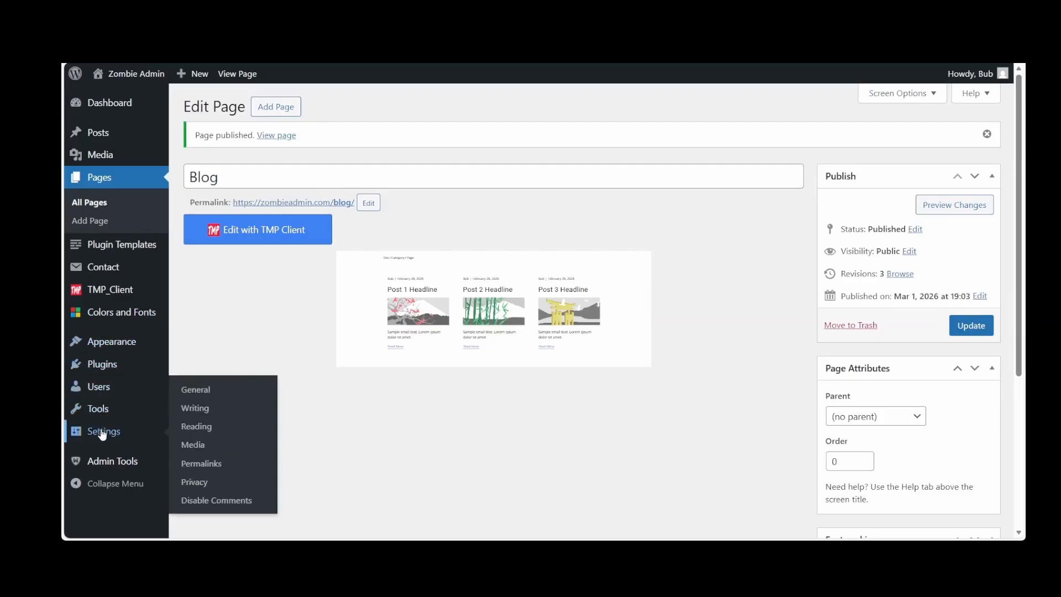
click(102, 434)
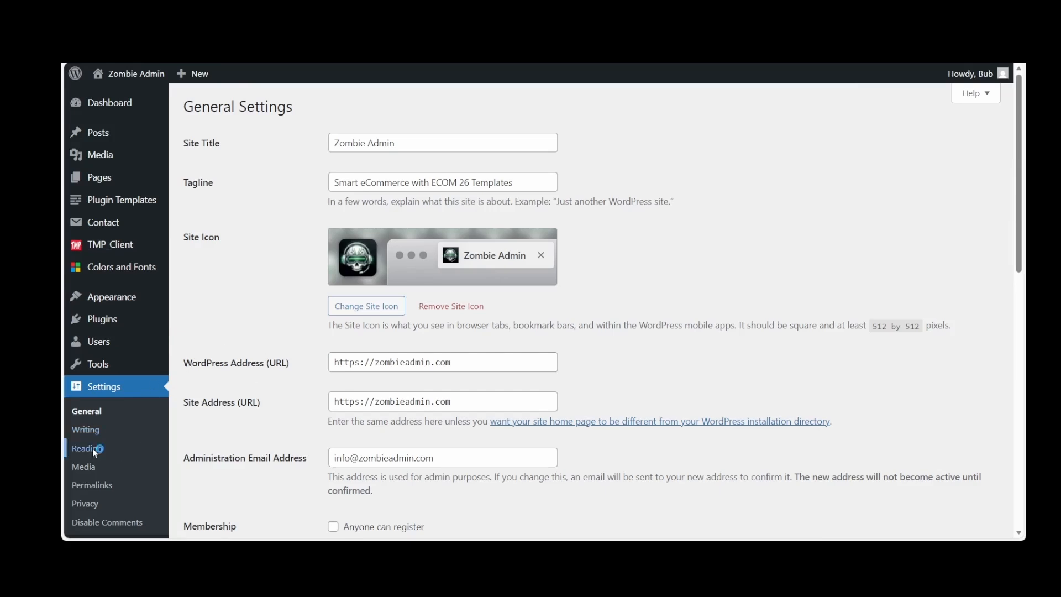
click(479, 231)
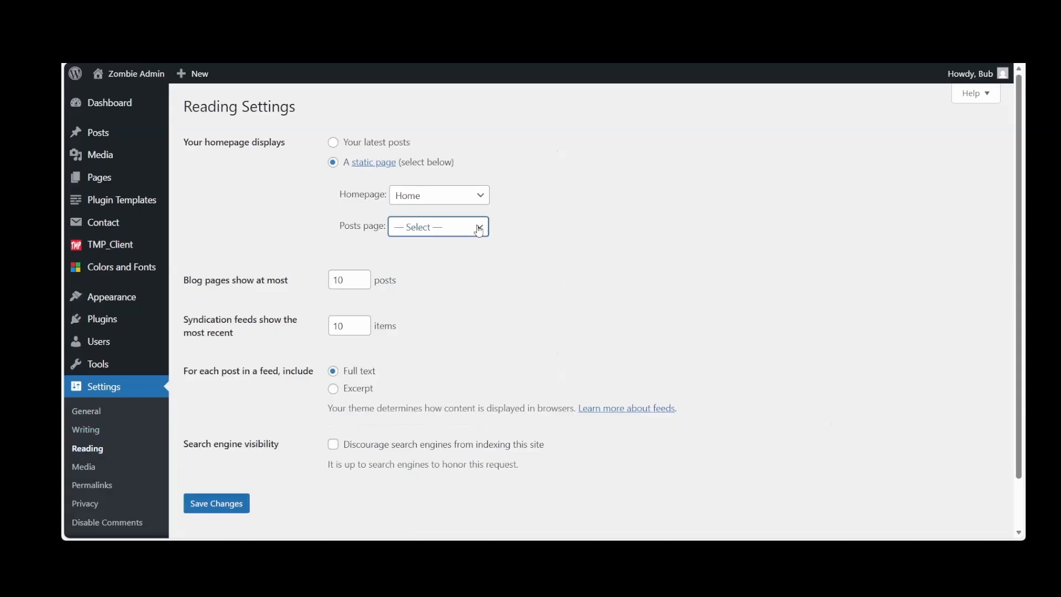
click(445, 291)
click(218, 506)
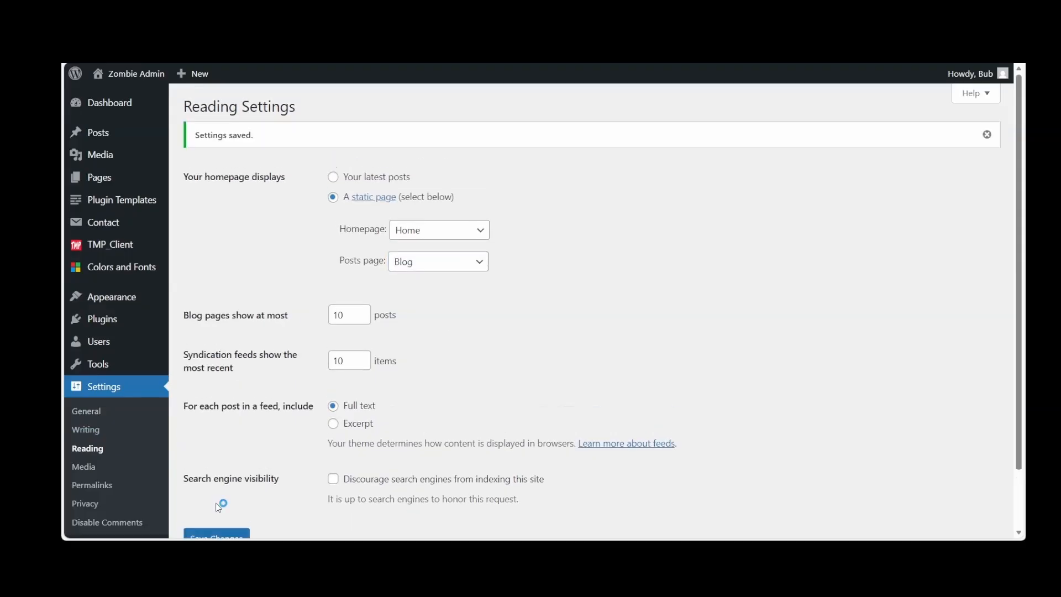
Reopen the published Blog page from the page list and examine its edit screen
click(105, 188)
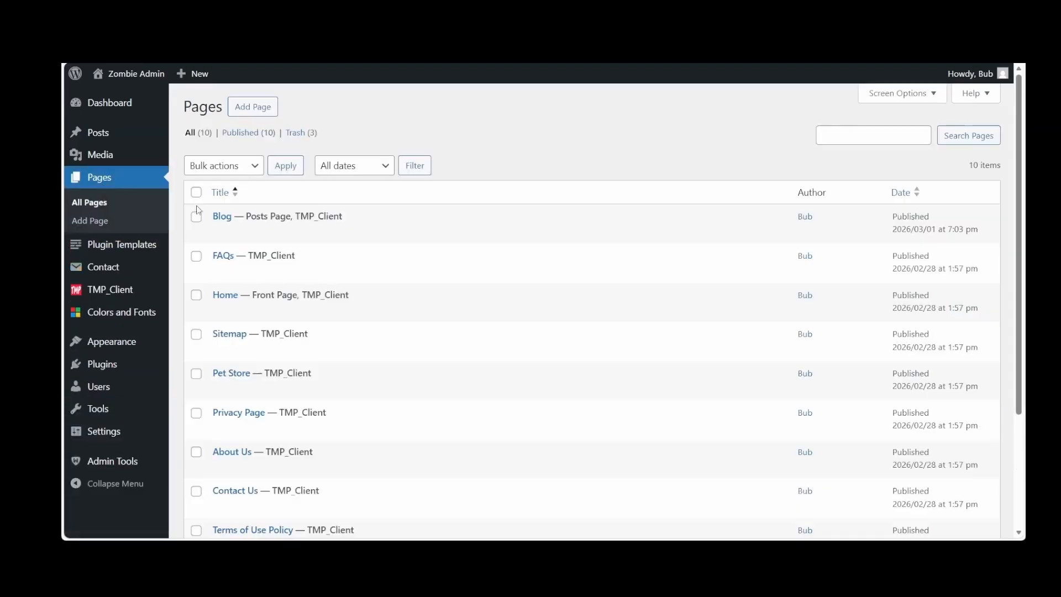
click(223, 216)
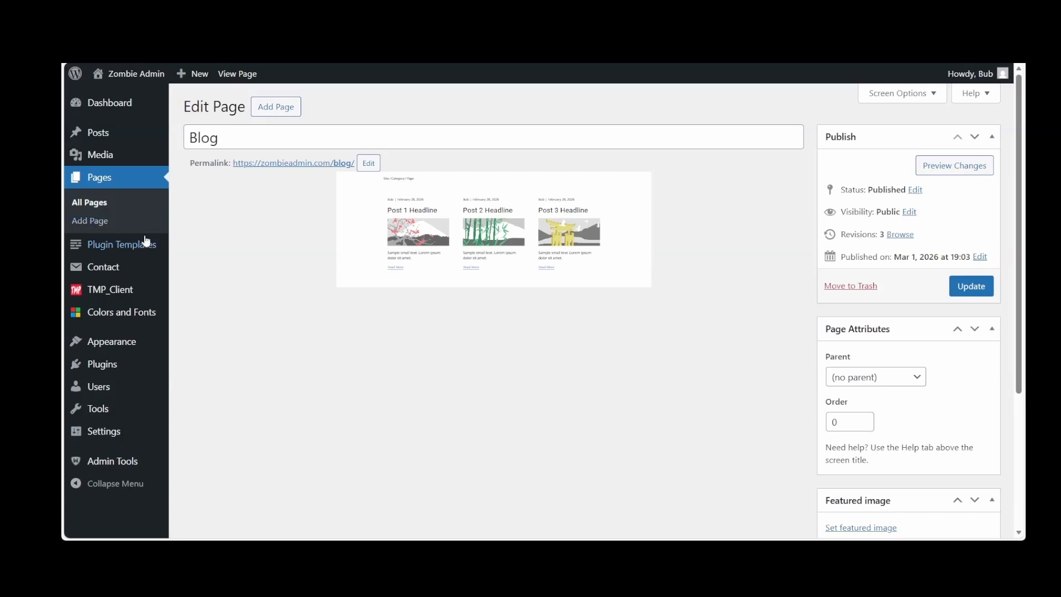
Open the Blog Template from the plugin templates in the TMP Client editor
click(124, 247)
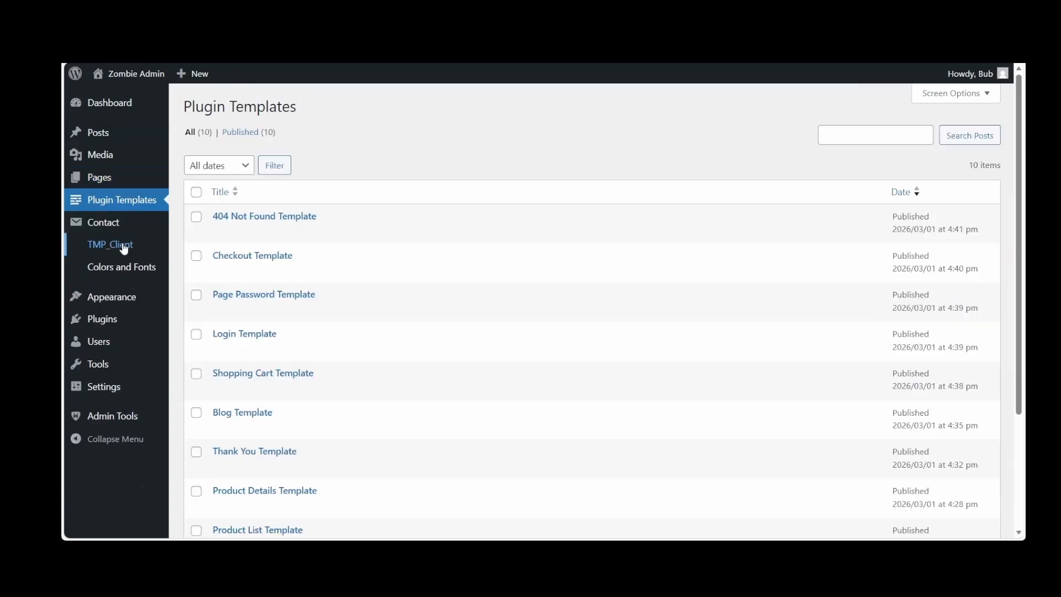
scroll(310, 280, down, 2)
scroll(310, 280, down, 1)
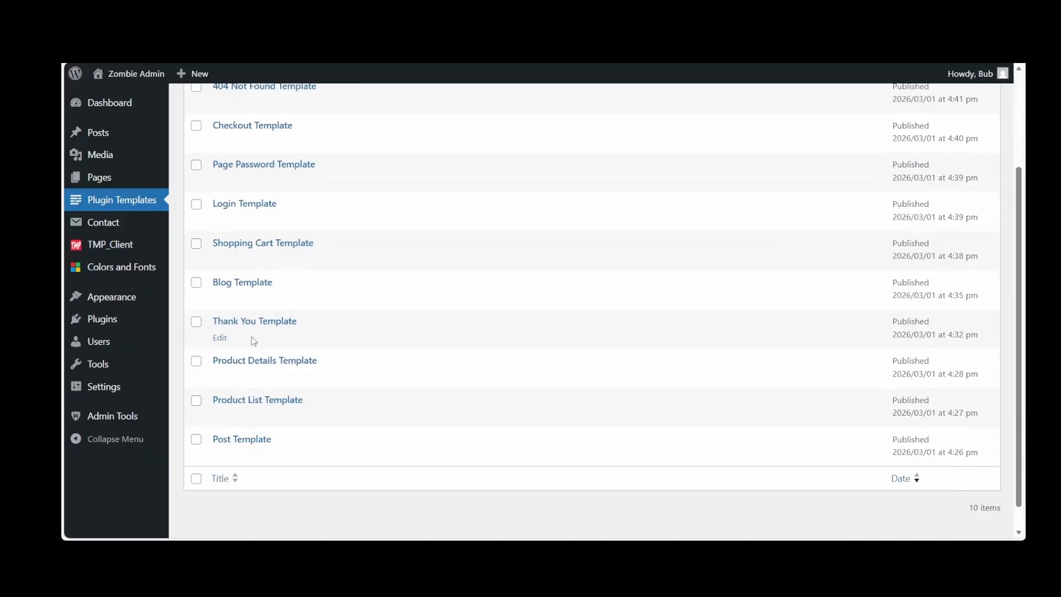
click(255, 284)
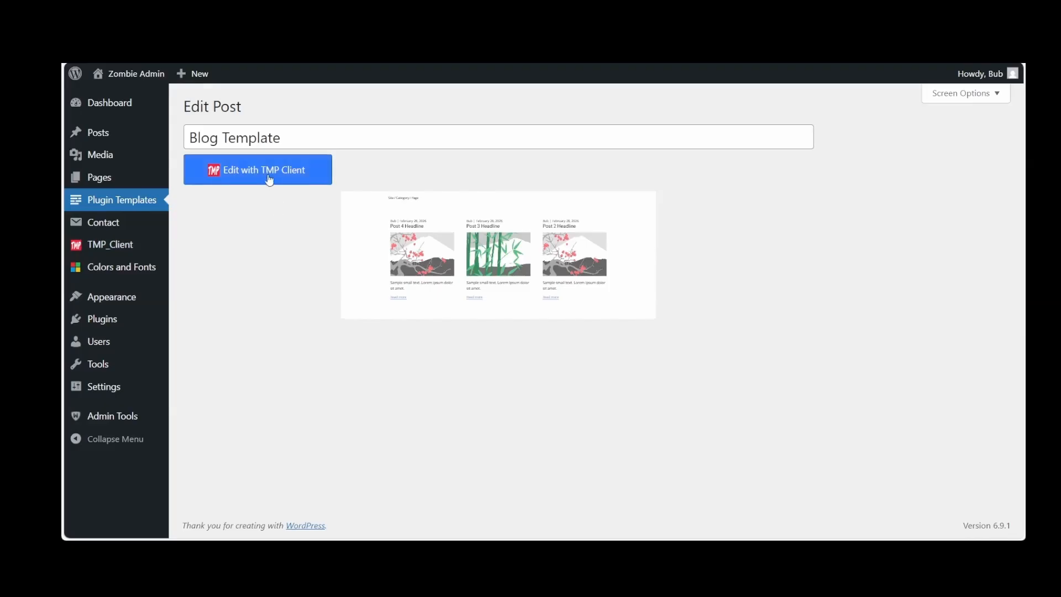
click(269, 178)
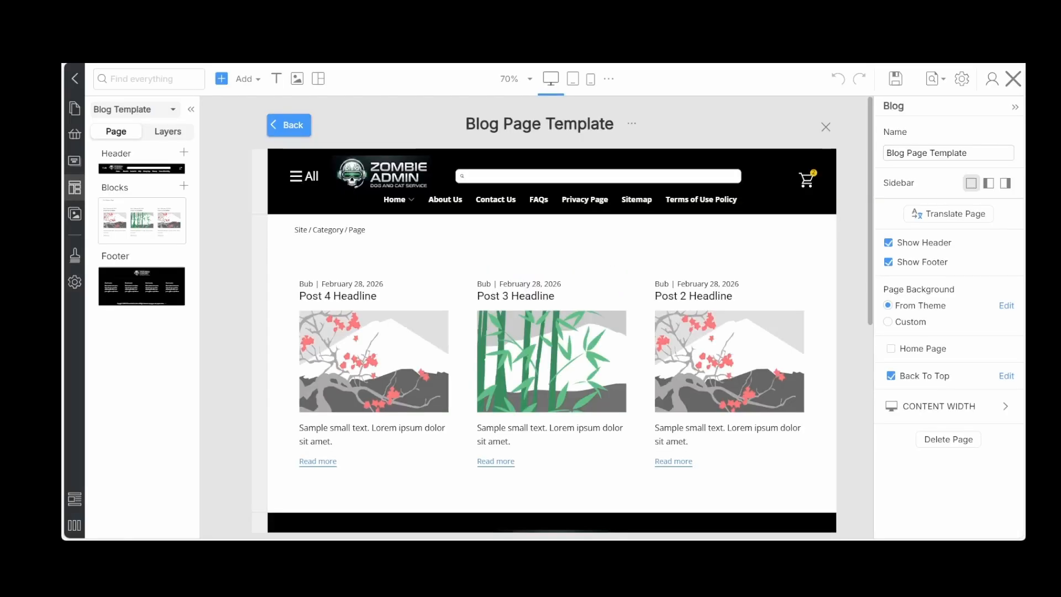
Review the post grid layout of the Blog Page Template and save the template
click(712, 455)
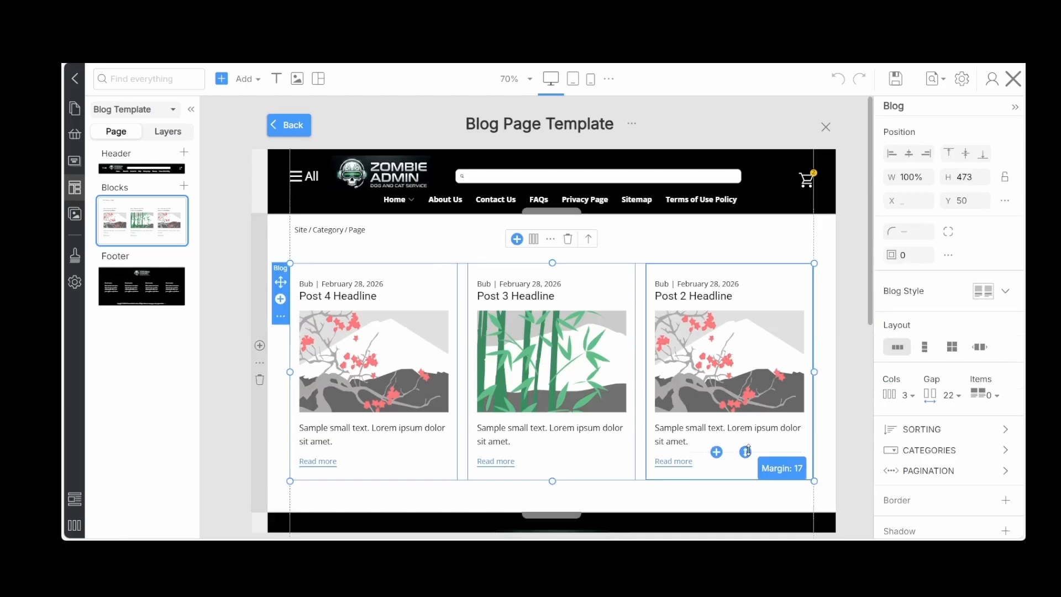
scroll(635, 390, down, 3)
scroll(635, 390, up, 2)
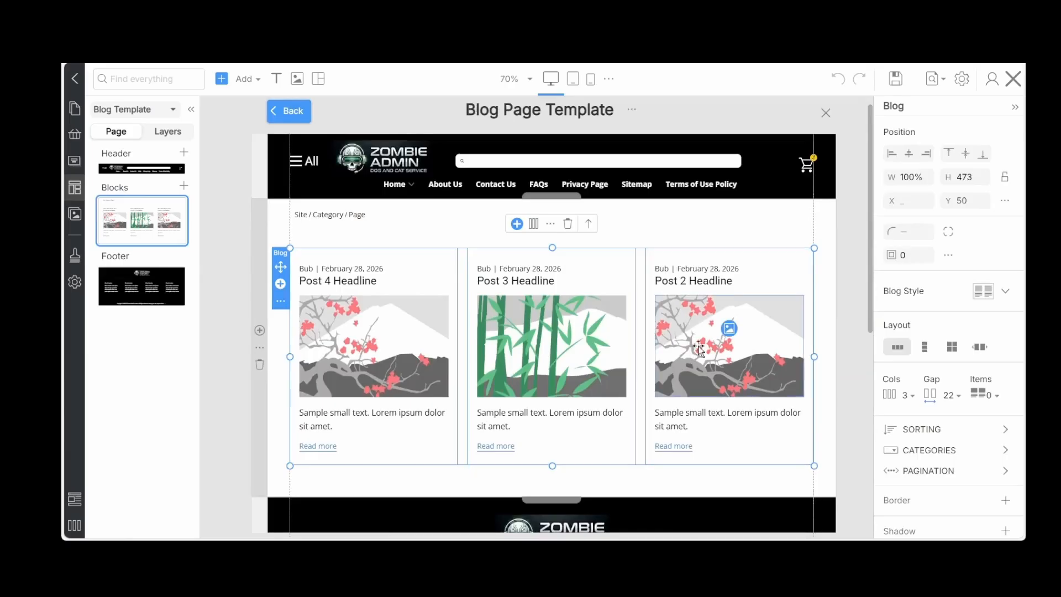
scroll(566, 359, down, 2)
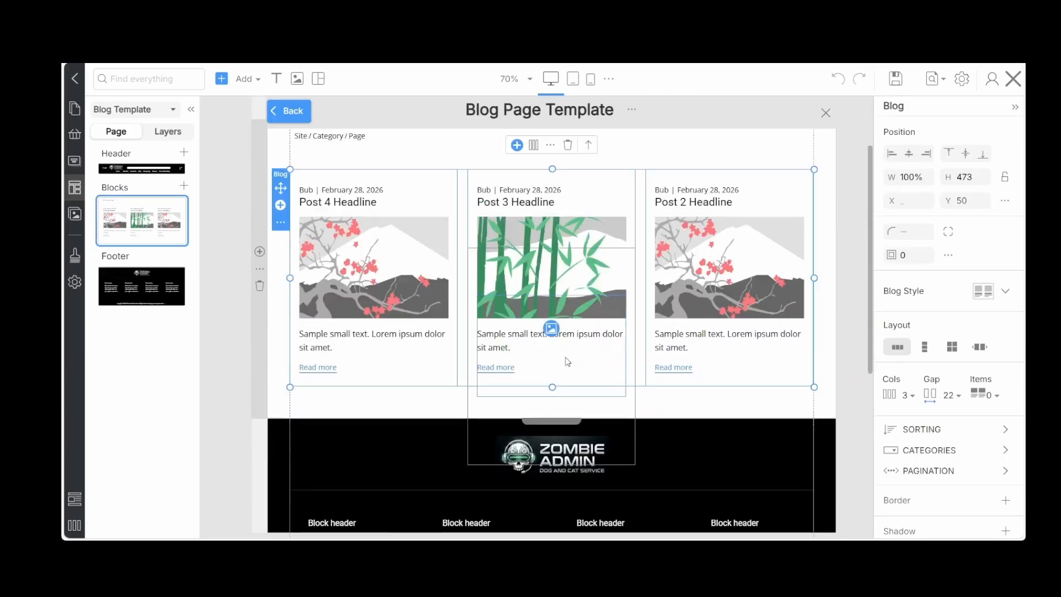
scroll(567, 362, up, 2)
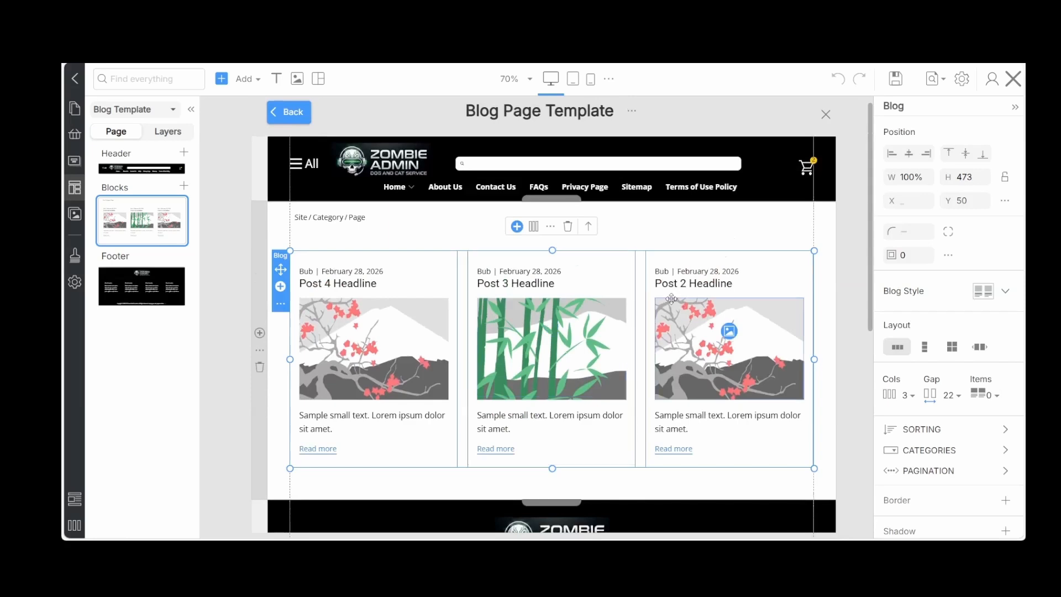
click(896, 80)
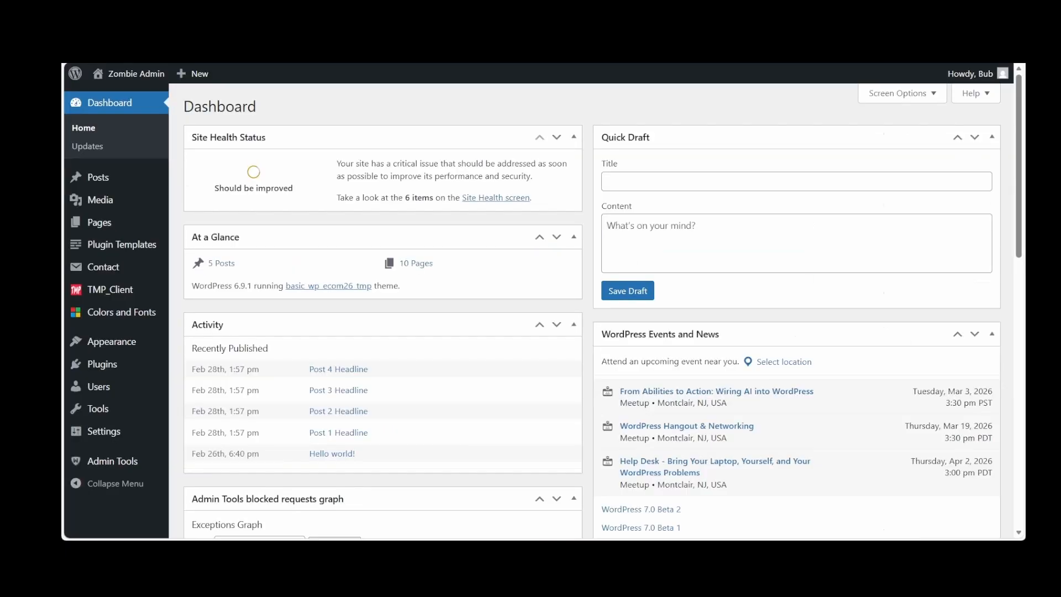
Add a new post category named Blog with no parent category
click(99, 186)
click(105, 198)
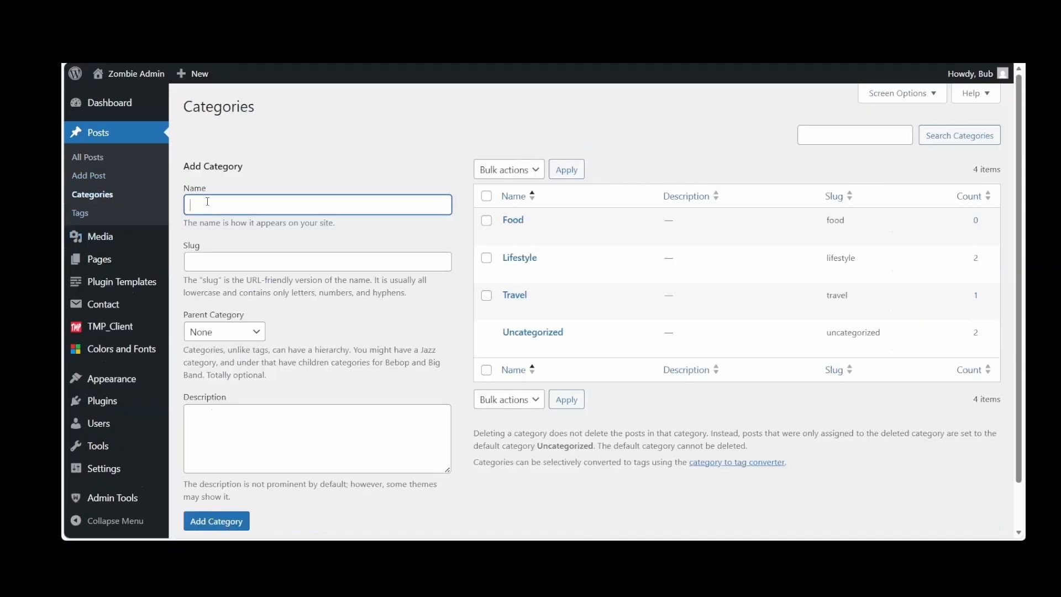
text(Blog)
click(217, 521)
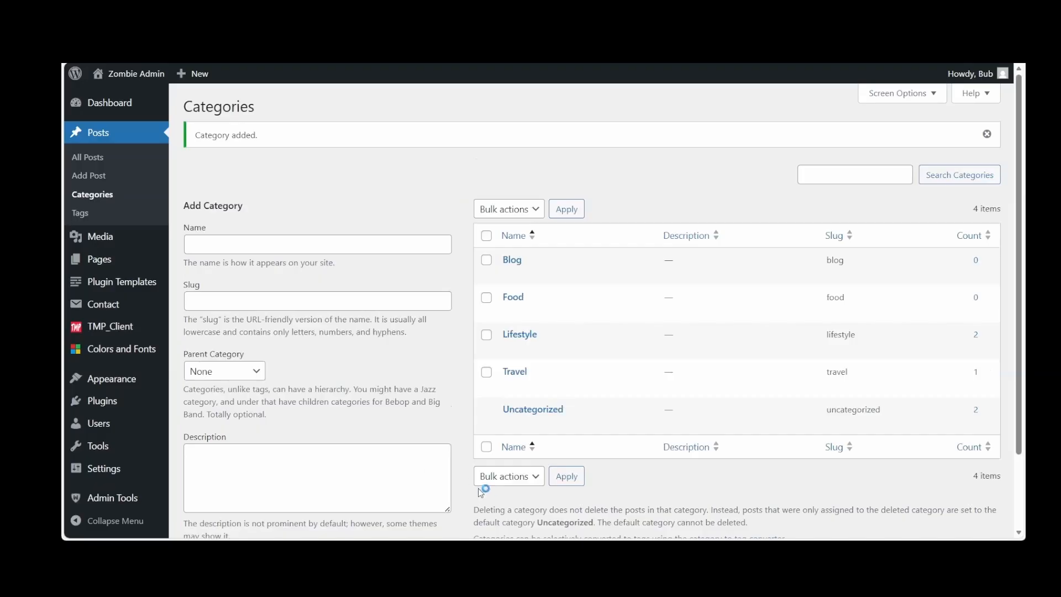
Start a new post and paste the prepared announcement of the Zombie Admin Dog & Cat Service Meet & Greet as its body
scroll(490, 490, down, 1)
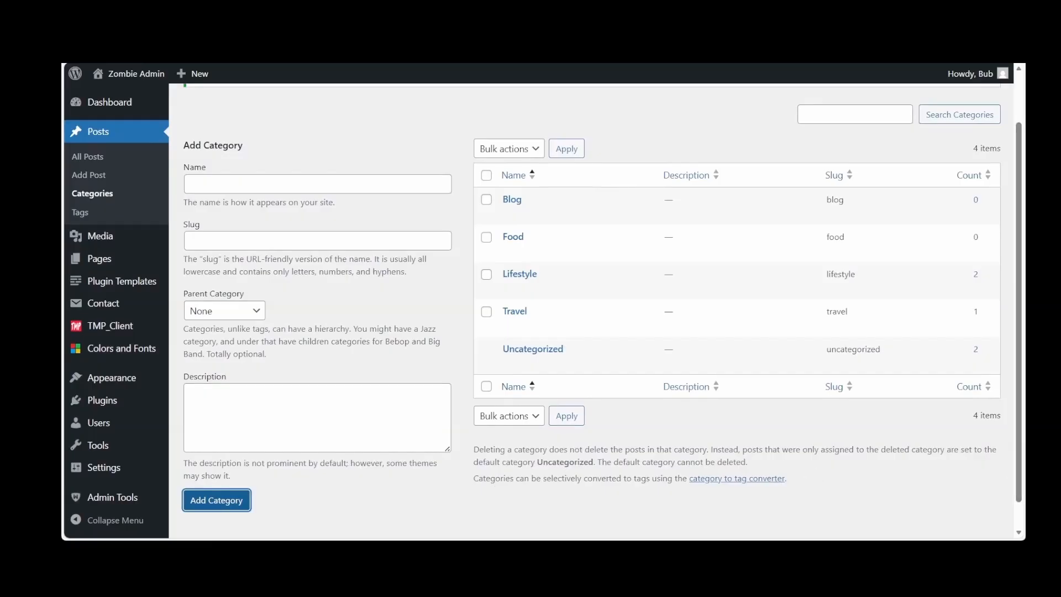
mouse_move(118, 101)
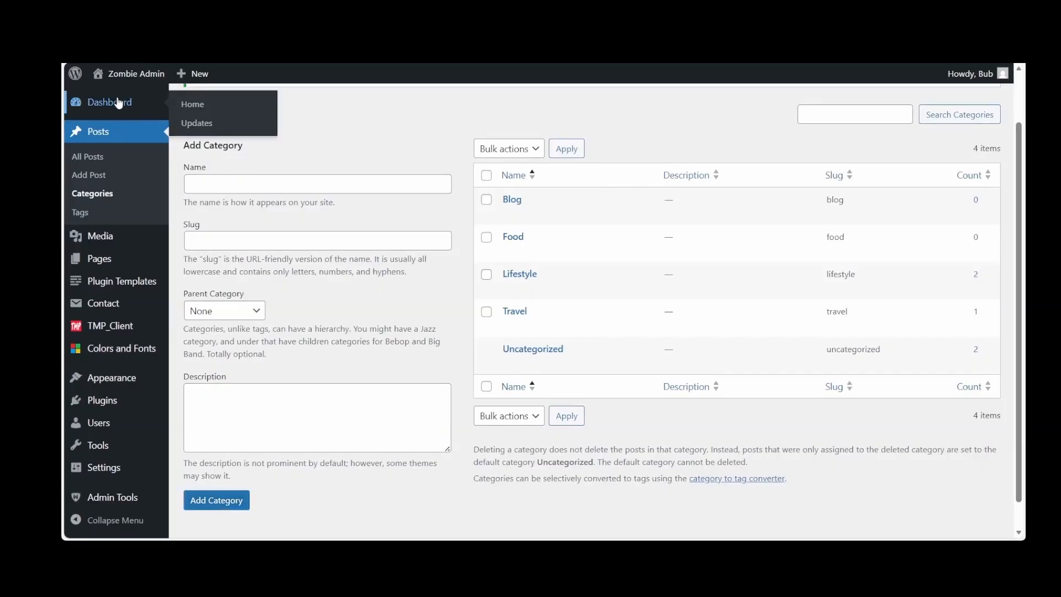
click(118, 101)
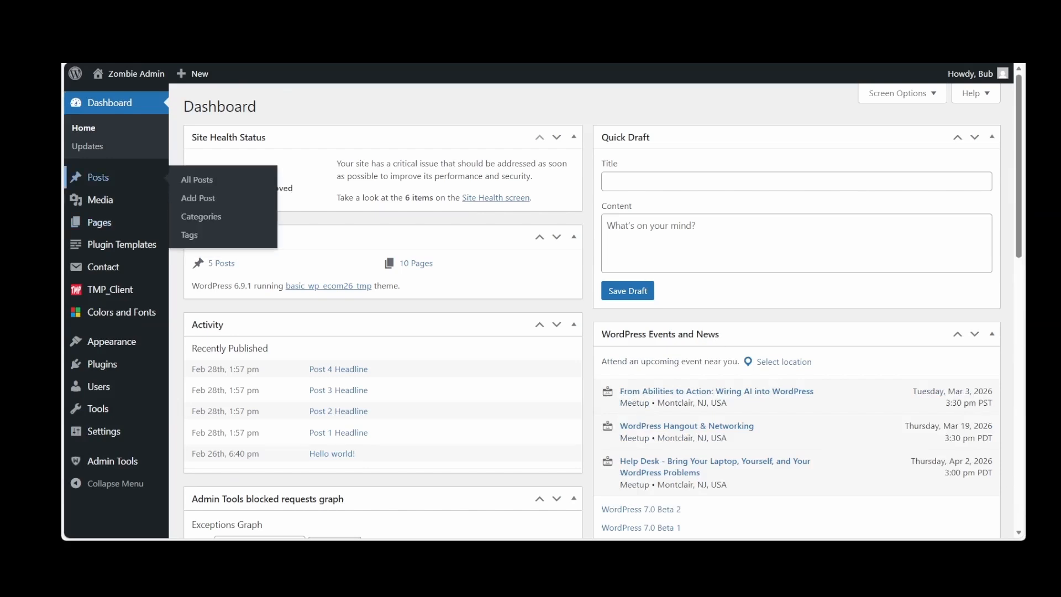
click(102, 178)
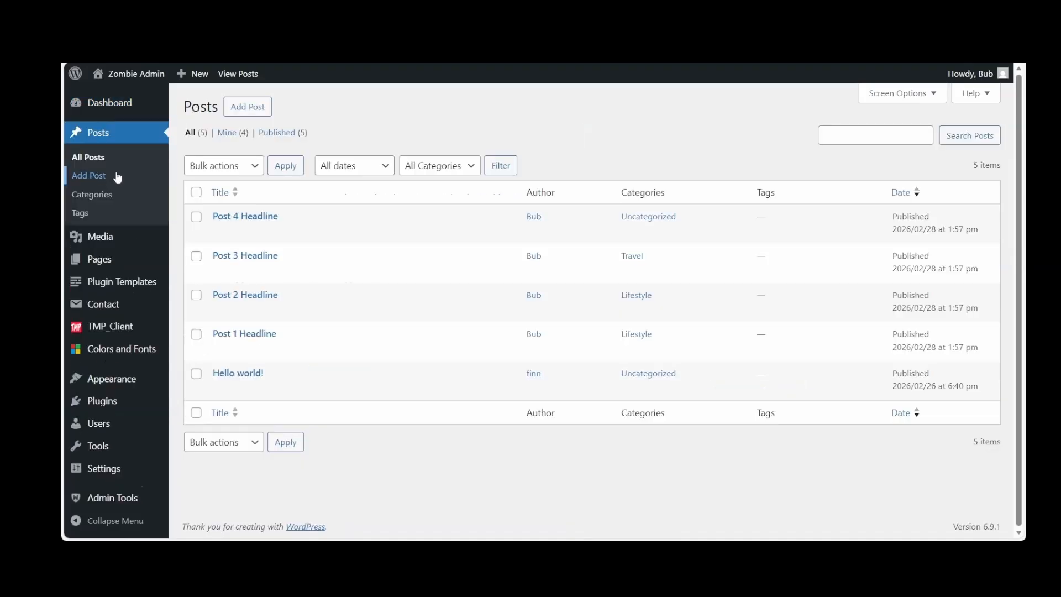
click(262, 110)
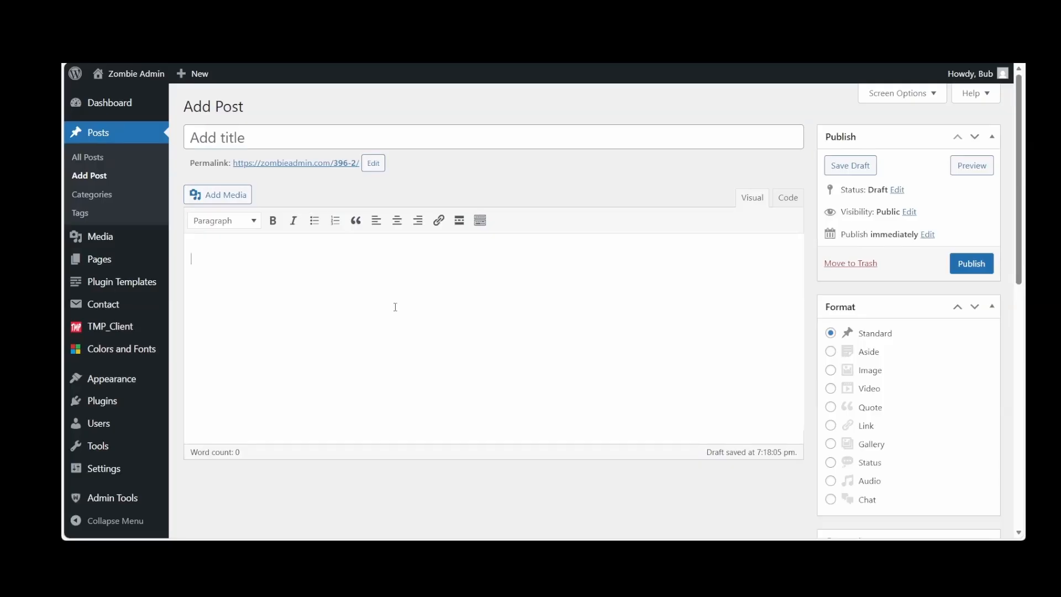
key(ctrl+v)
scroll(395, 307, up, 6)
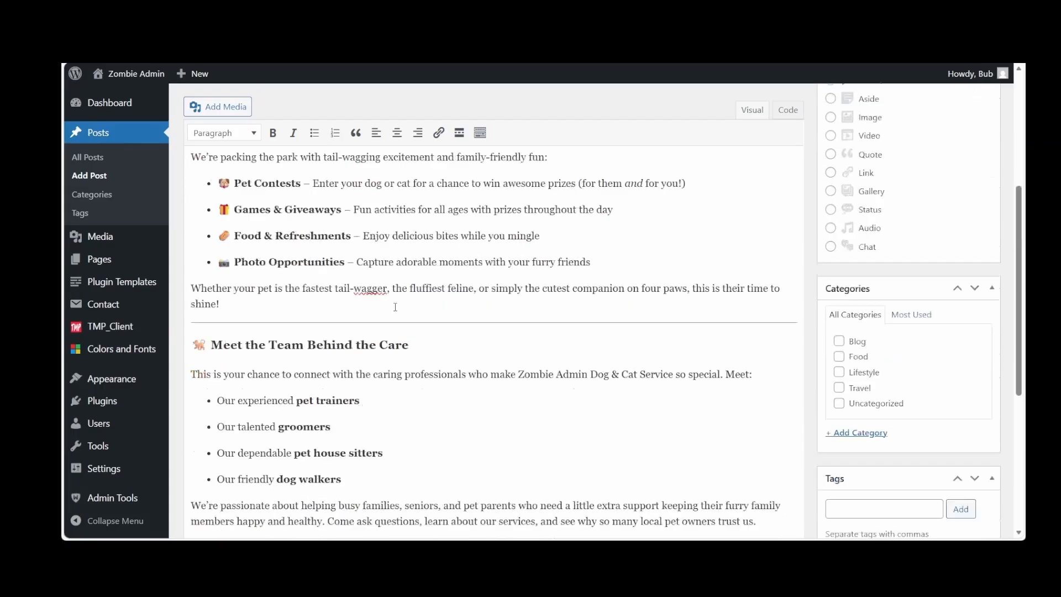
scroll(395, 307, up, 3)
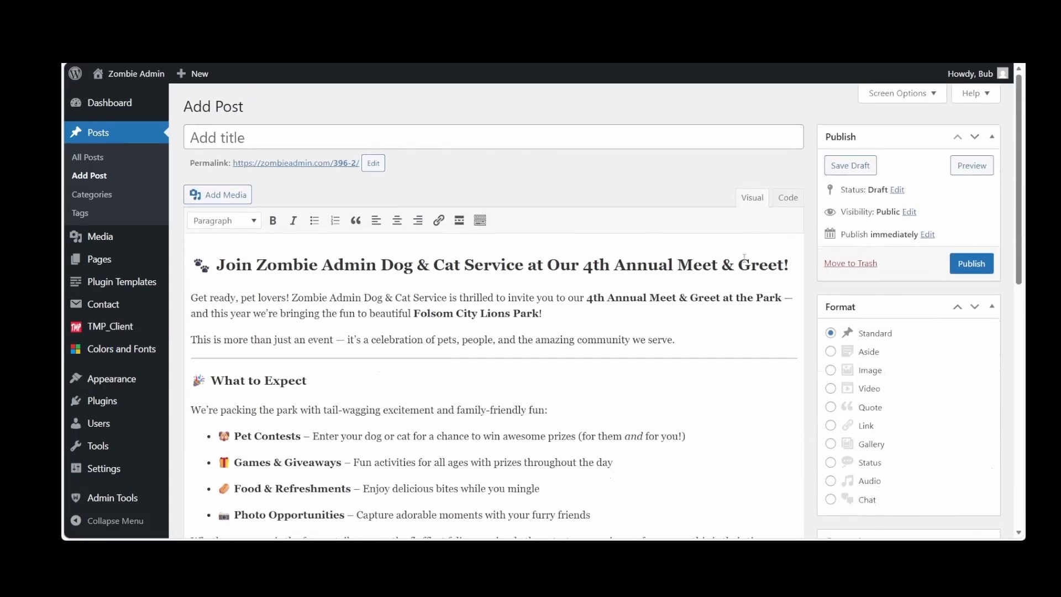
Title the post "Our 4th Annual Meet & Greet!" by copying that phrase from the heading in the post body
drag(786, 264, 549, 272)
key(ctrl+c)
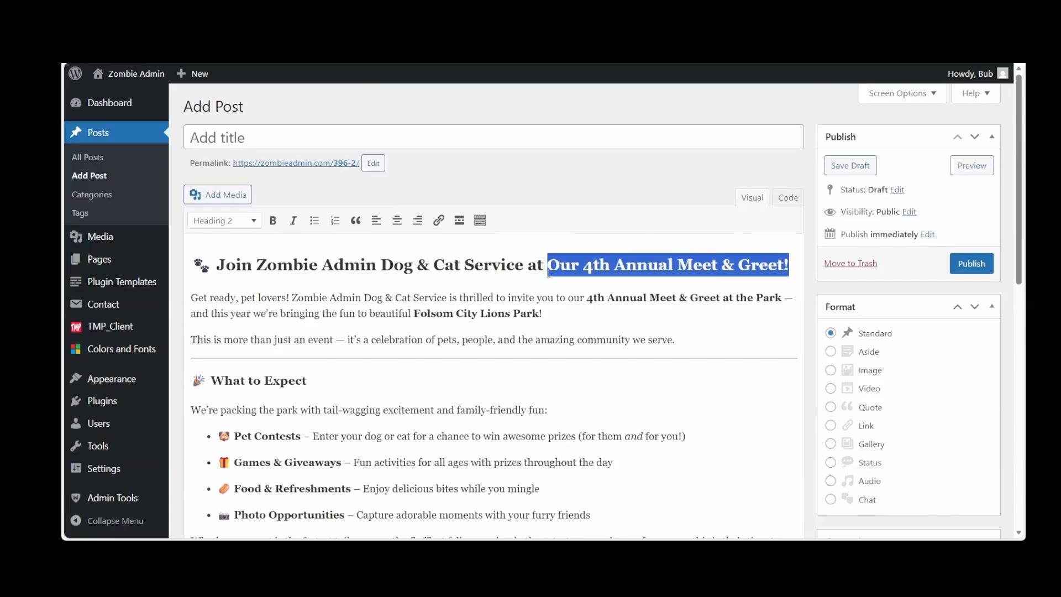
click(254, 127)
key(ctrl+v)
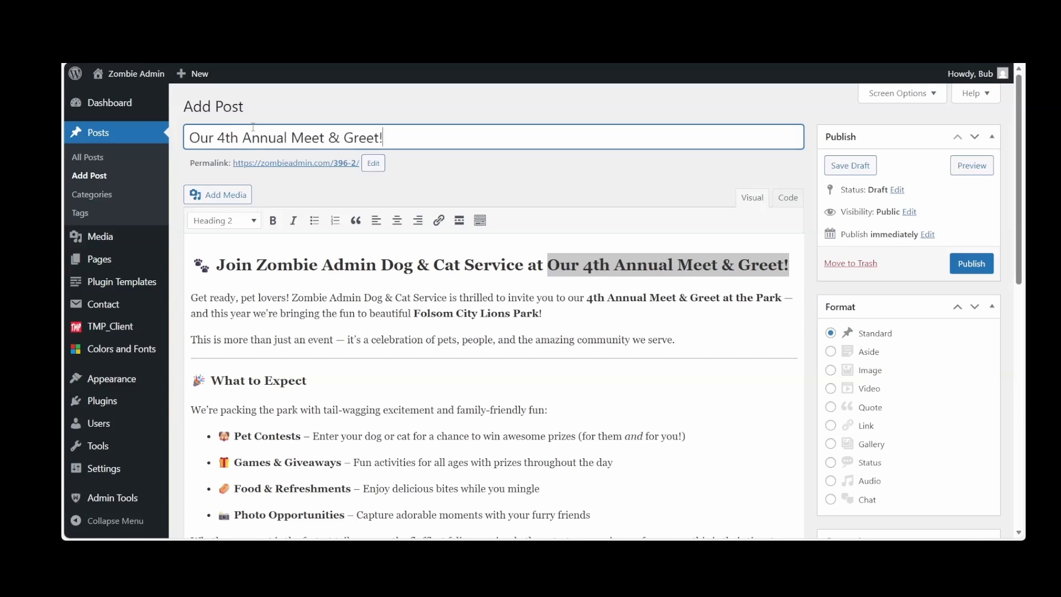
click(469, 174)
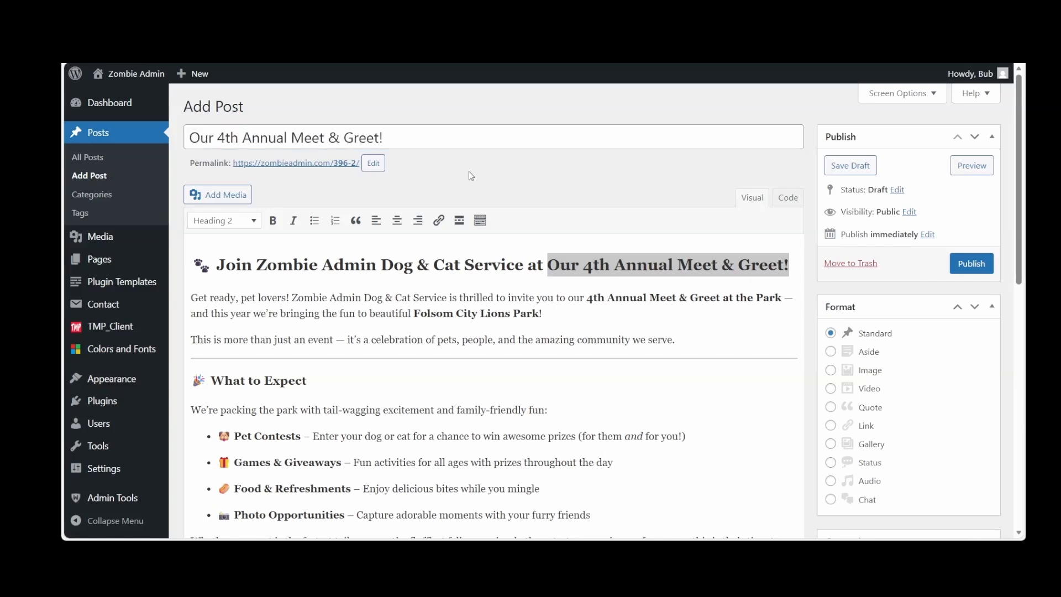
Clear the post's numeric permalink slug so it is regenerated from the title as our-4th-annual-meet-greet
click(373, 163)
drag(420, 170, 283, 162)
key(BackSpace)
click(486, 164)
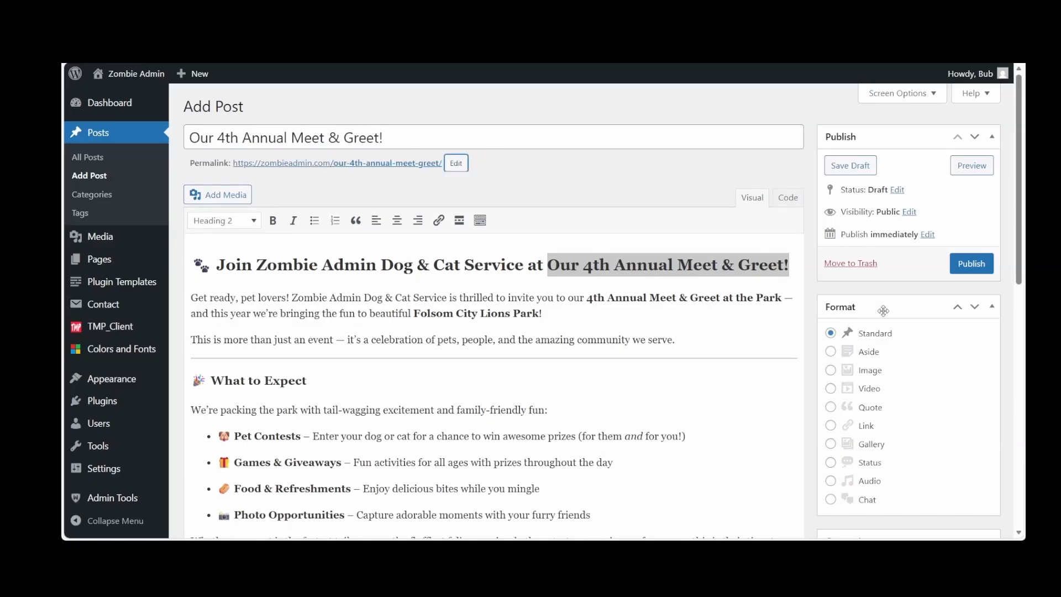
Set the media library photo of two dogs and a cat sitting on grass as the post's featured image
scroll(884, 313, down, 3)
scroll(886, 315, down, 6)
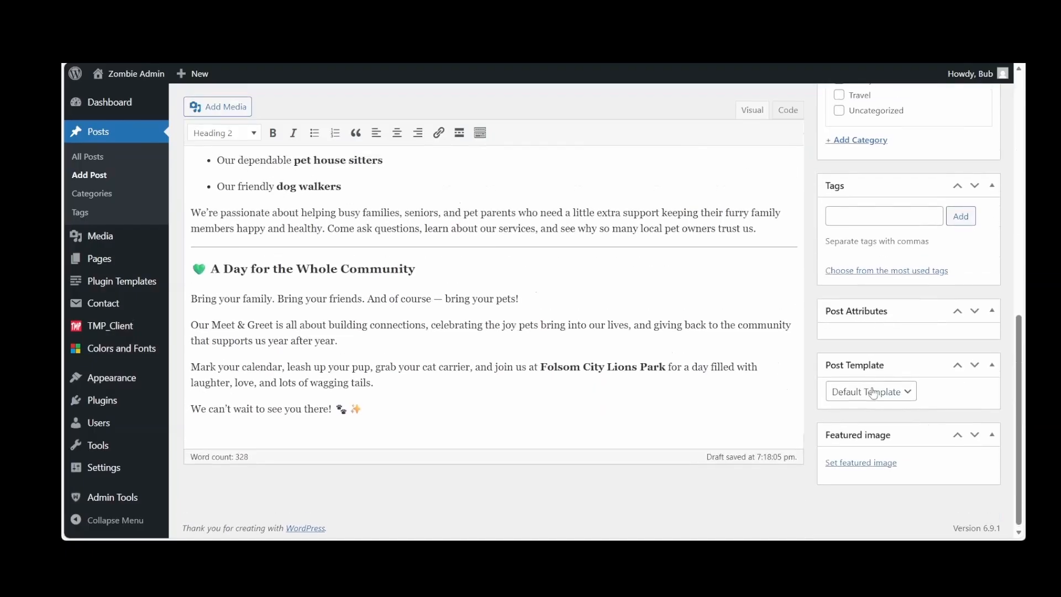
click(855, 464)
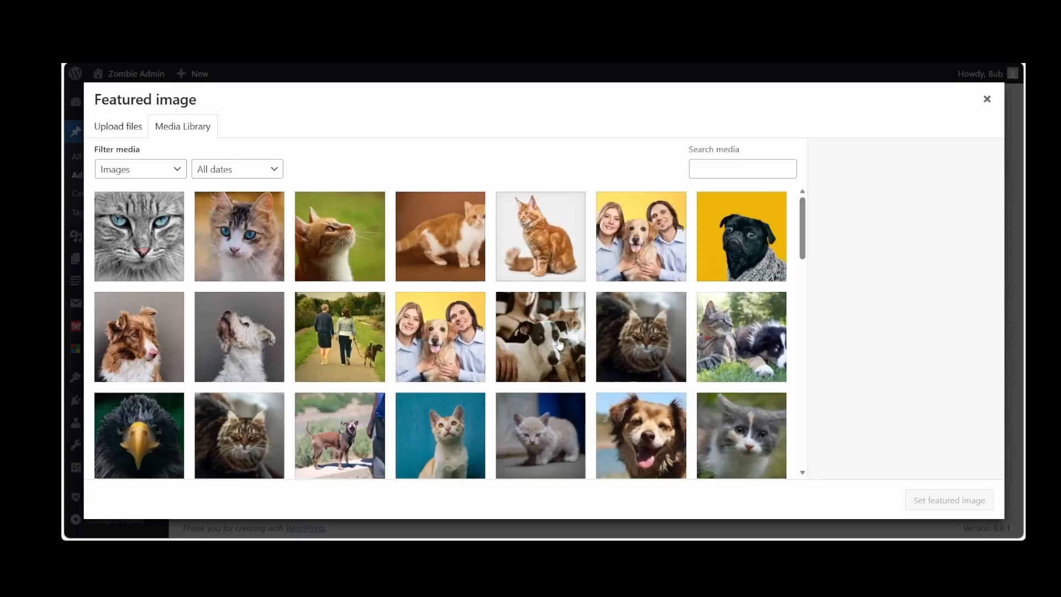
scroll(559, 344, down, 10)
scroll(560, 344, up, 3)
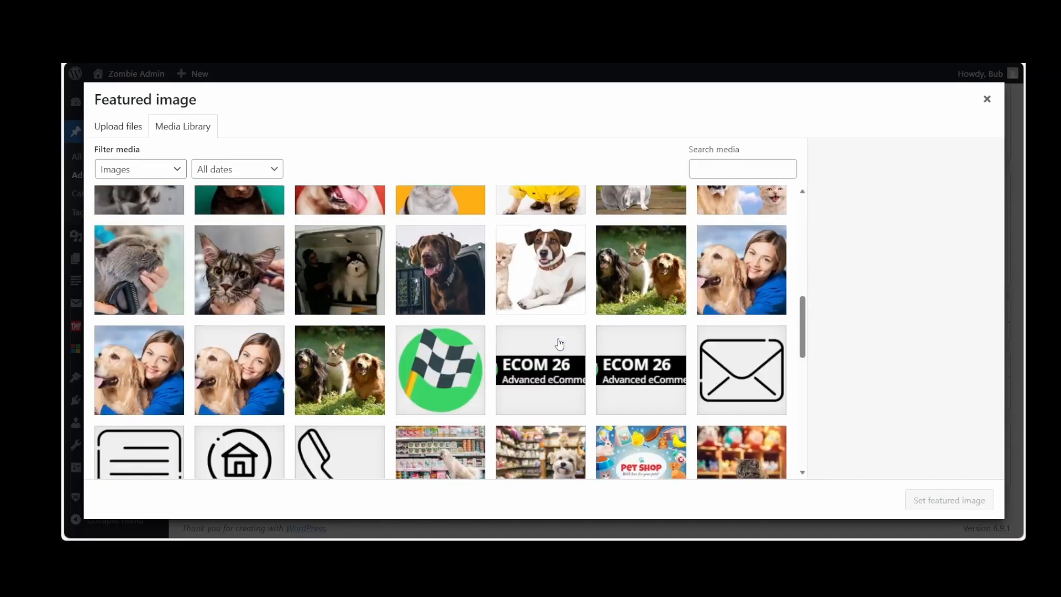
click(672, 262)
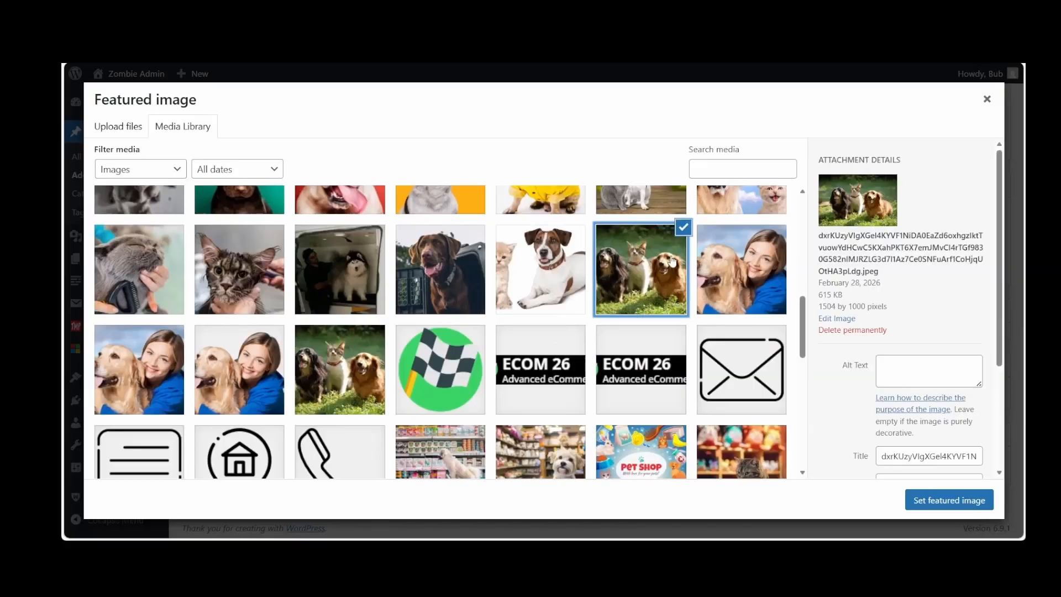
click(958, 498)
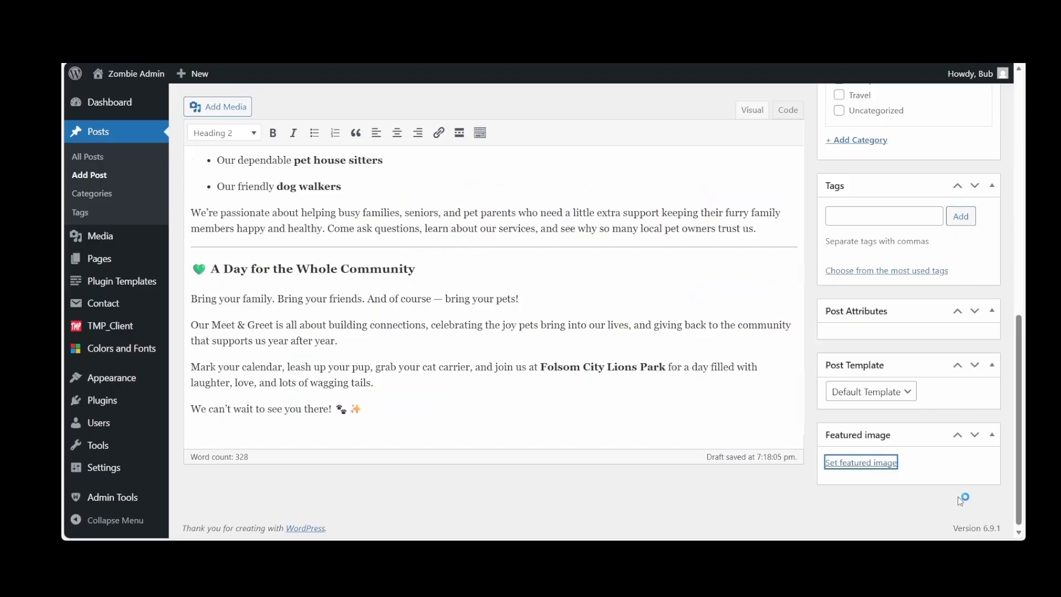
Assign the post to the Blog category and publish it
scroll(938, 412, up, 8)
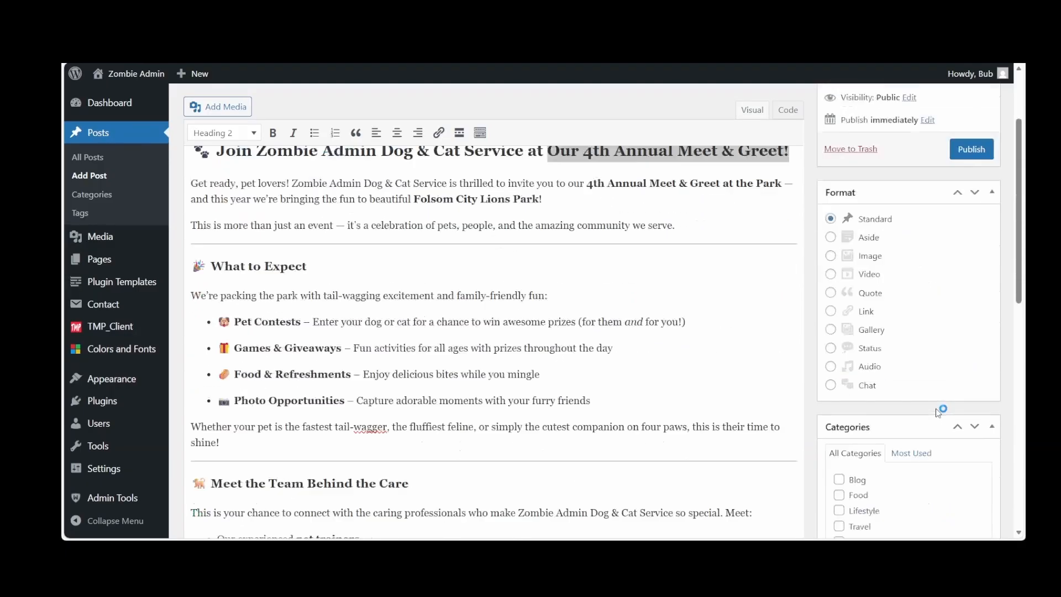
scroll(937, 412, down, 2)
scroll(935, 410, down, 1)
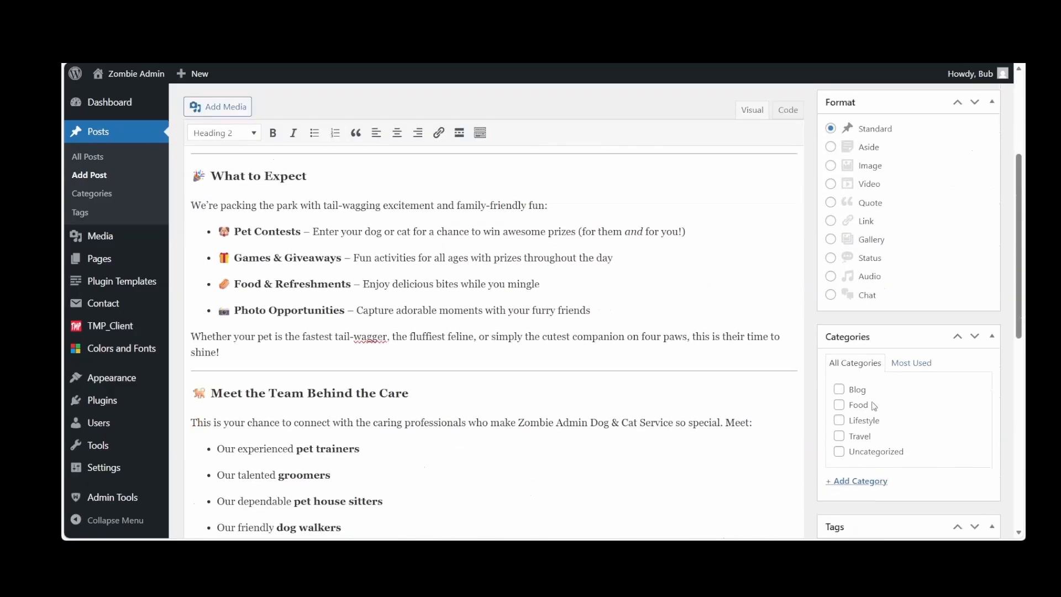
scroll(909, 336, up, 4)
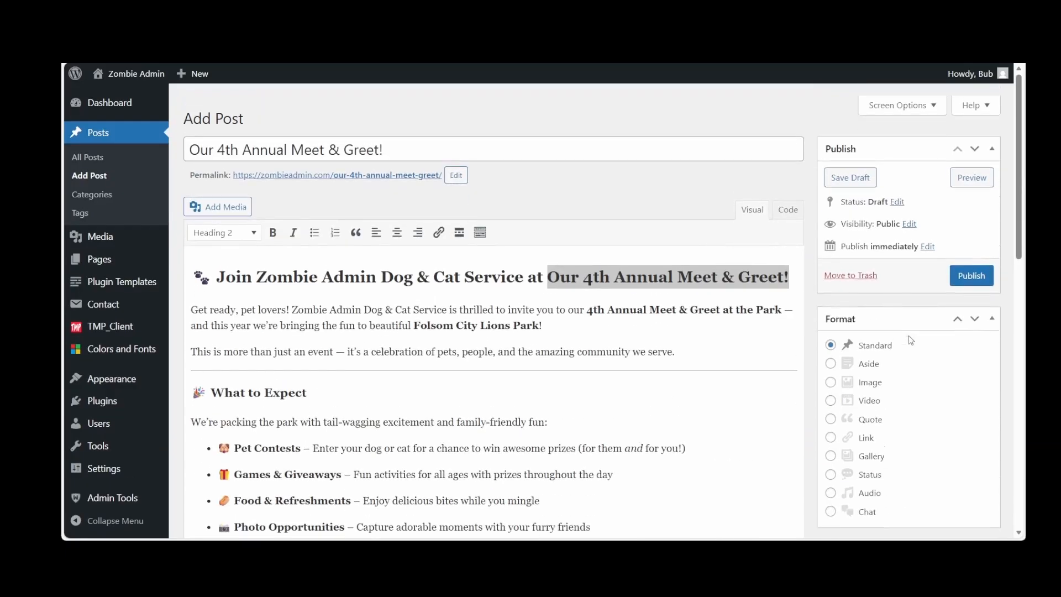
click(975, 264)
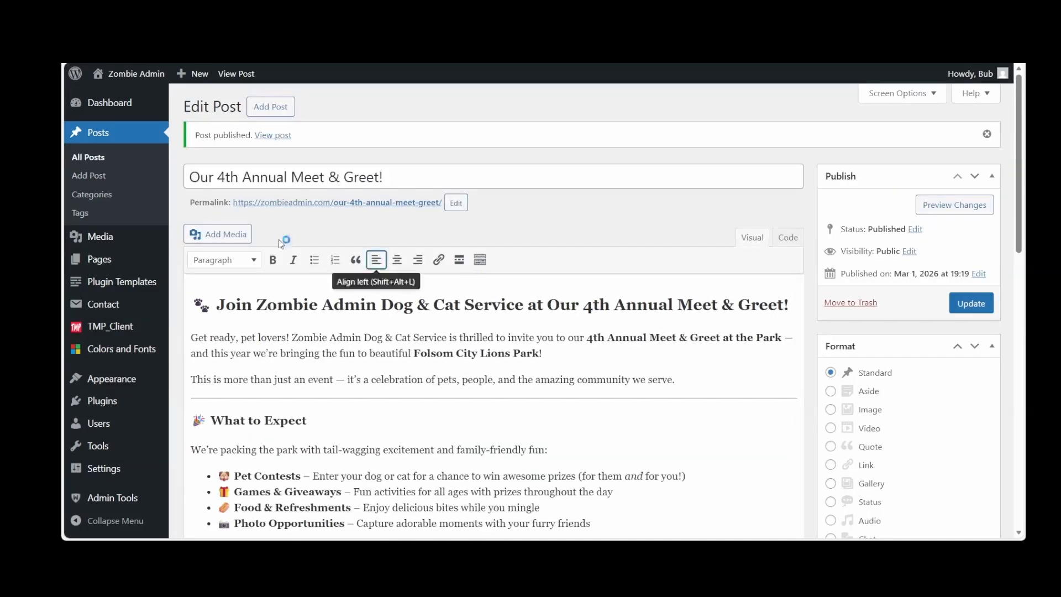
View the published Meet & Greet post on the live site and check its image, category and content
click(348, 208)
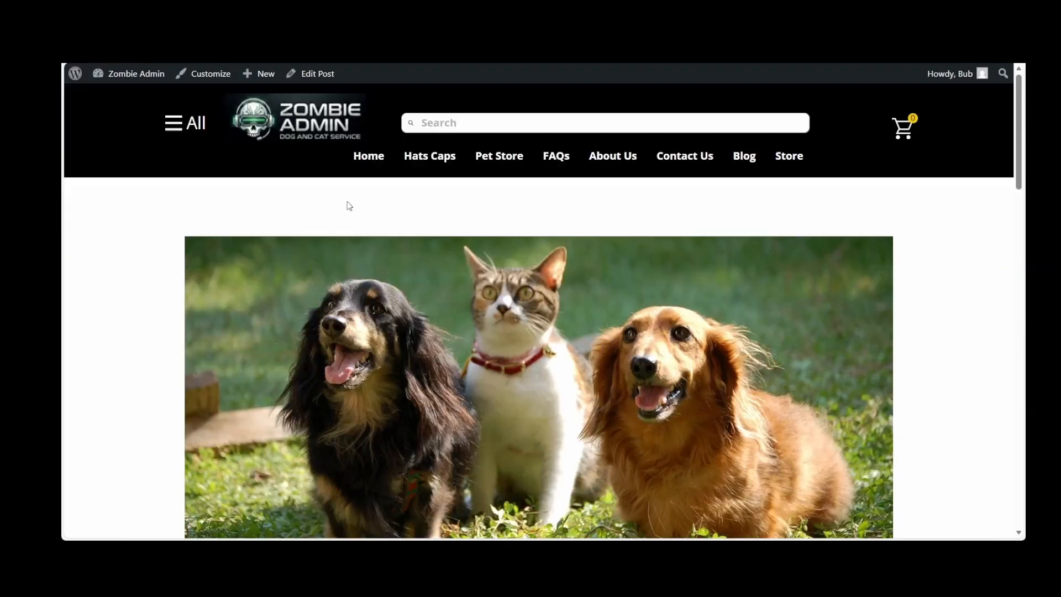
scroll(349, 205, down, 6)
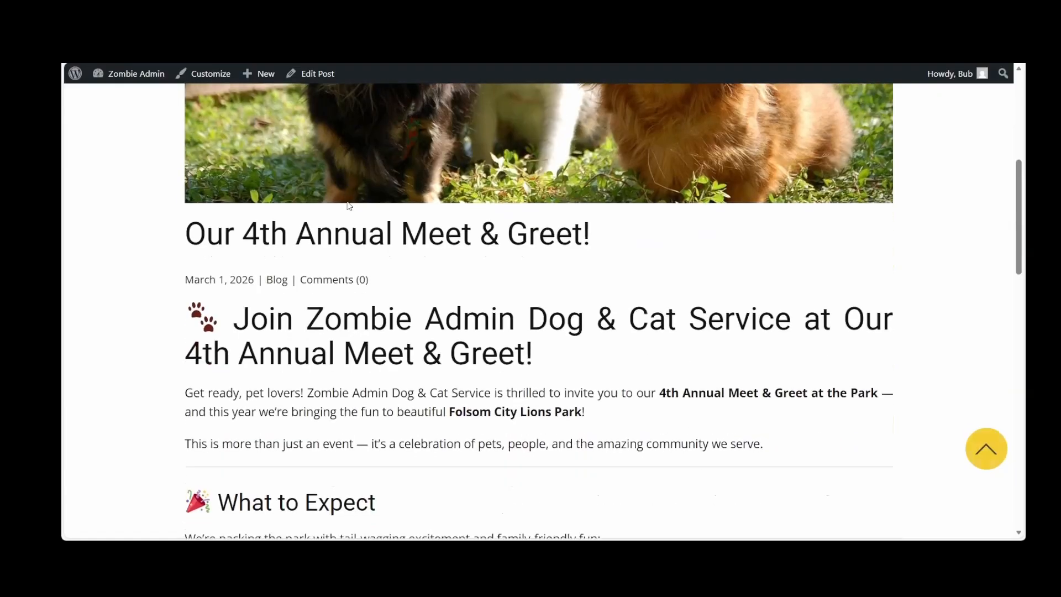
scroll(349, 206, down, 4)
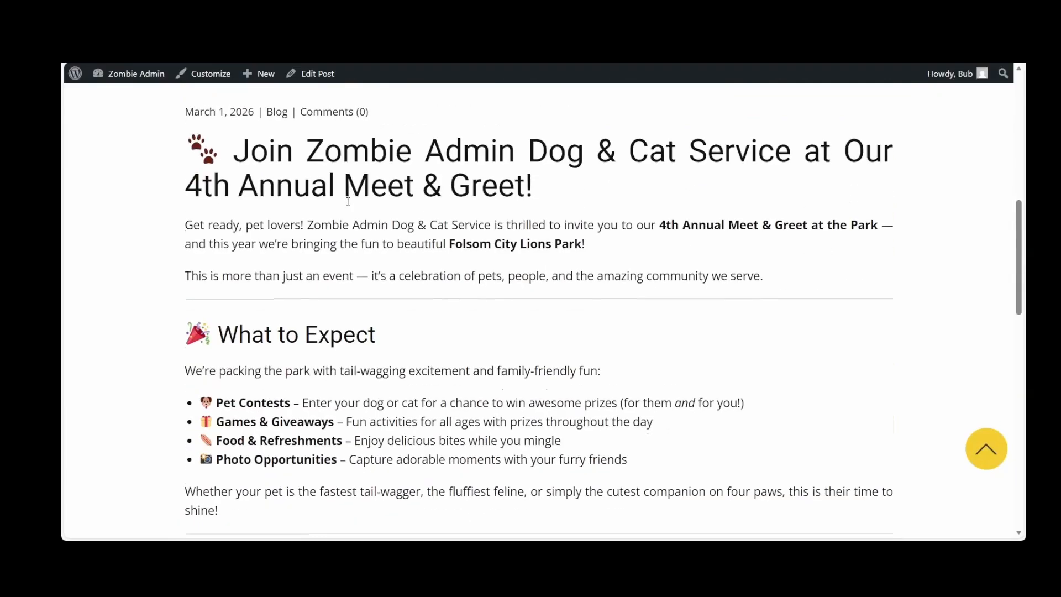
scroll(349, 206, down, 10)
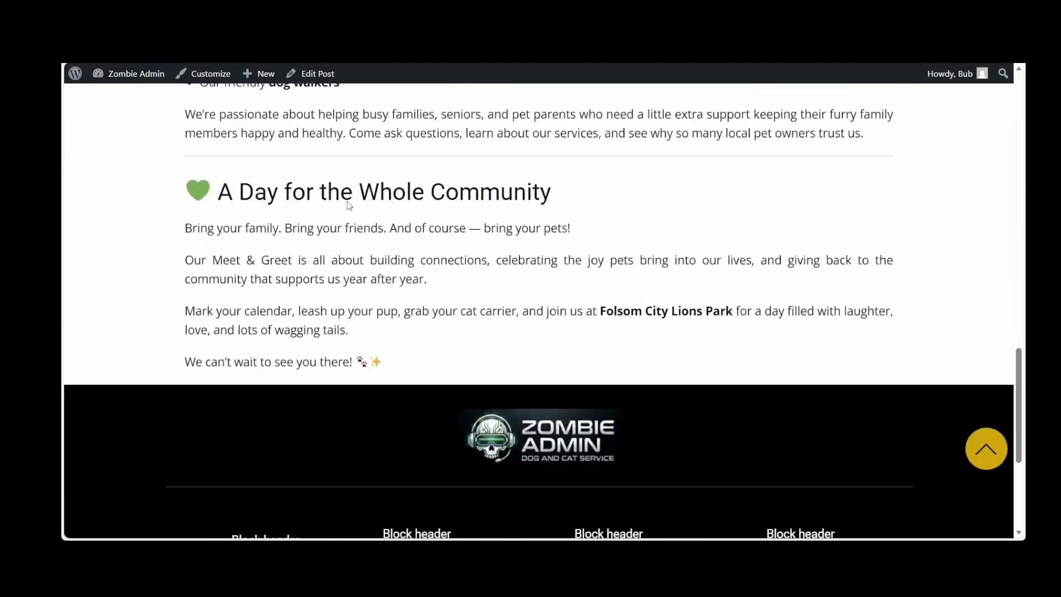
scroll(348, 202, down, 2)
scroll(348, 202, up, 20)
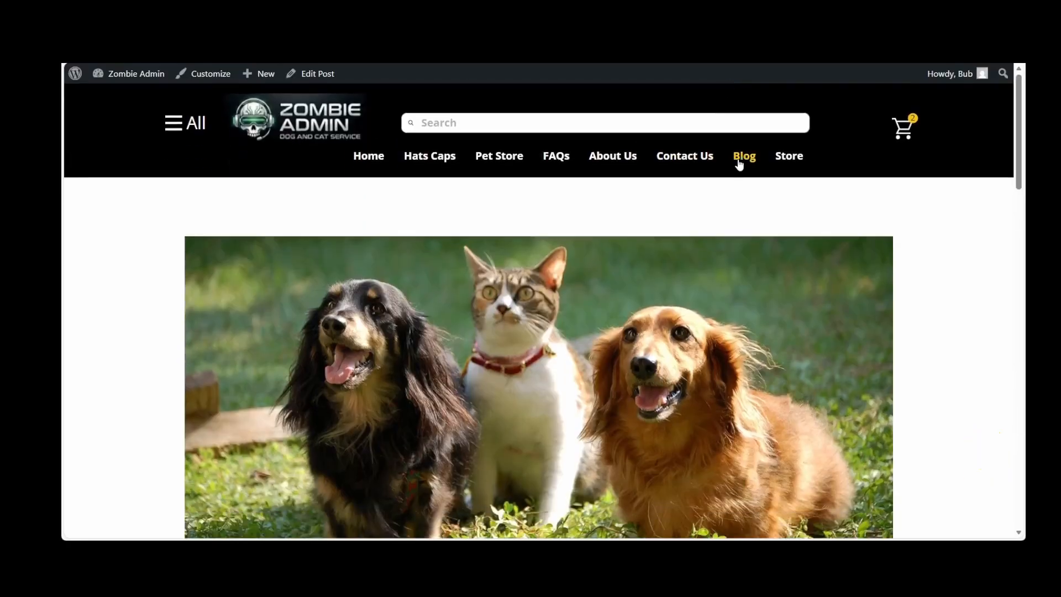
Review the post listing on the site's Blog page and paste the Blog menu link's address into the site search field to inspect it
click(740, 160)
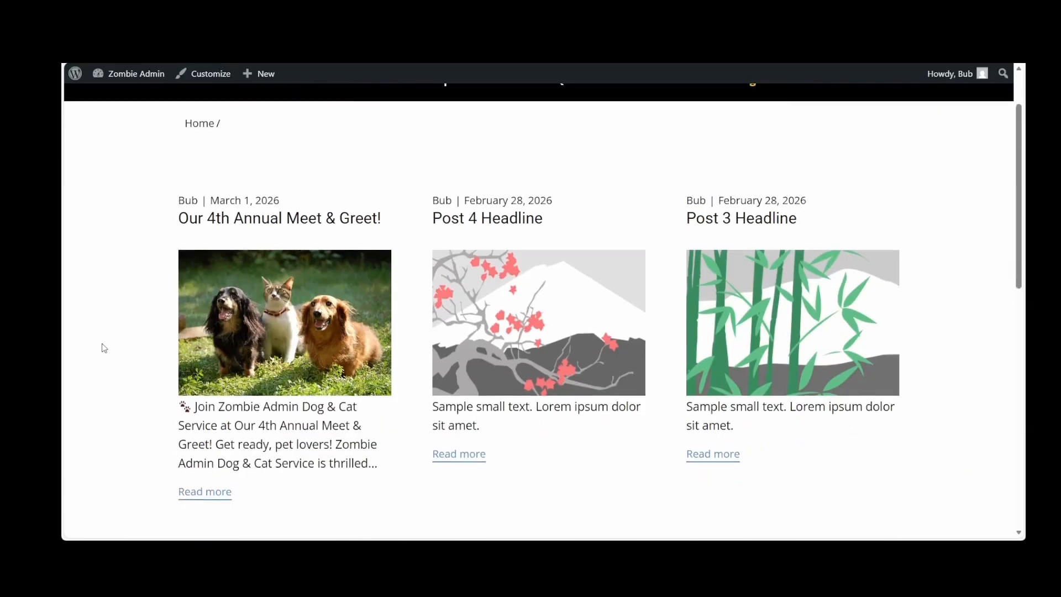
scroll(105, 348, down, 2)
scroll(105, 348, down, 2)
scroll(105, 348, up, 4)
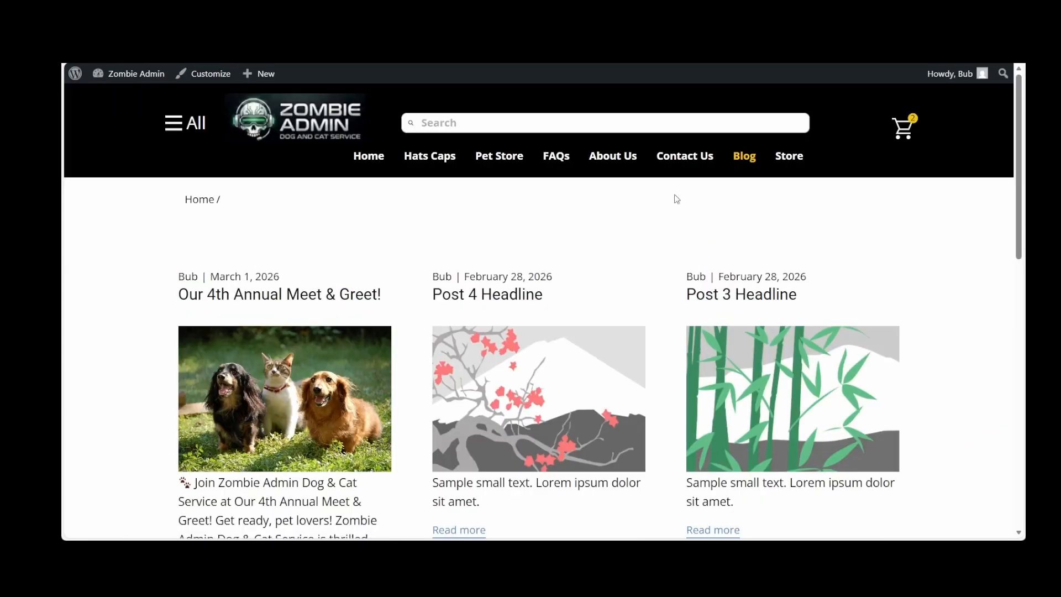
click(746, 159)
text(https://zombieadmin.com/?post_type=post)
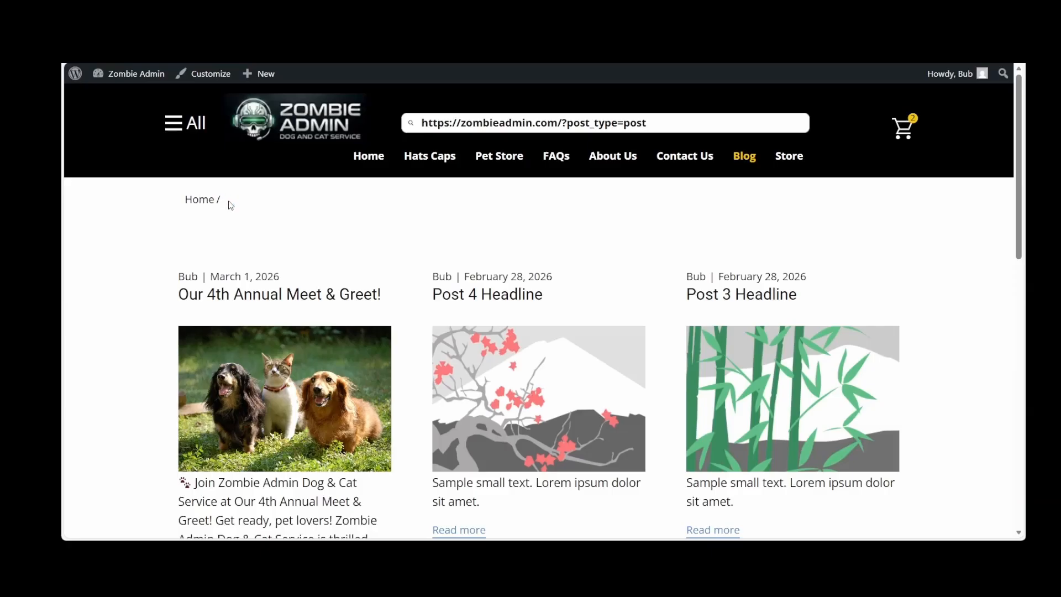
Open the Menu Home menu for editing in the dashboard and remove its Blog custom link
mouse_move(136, 76)
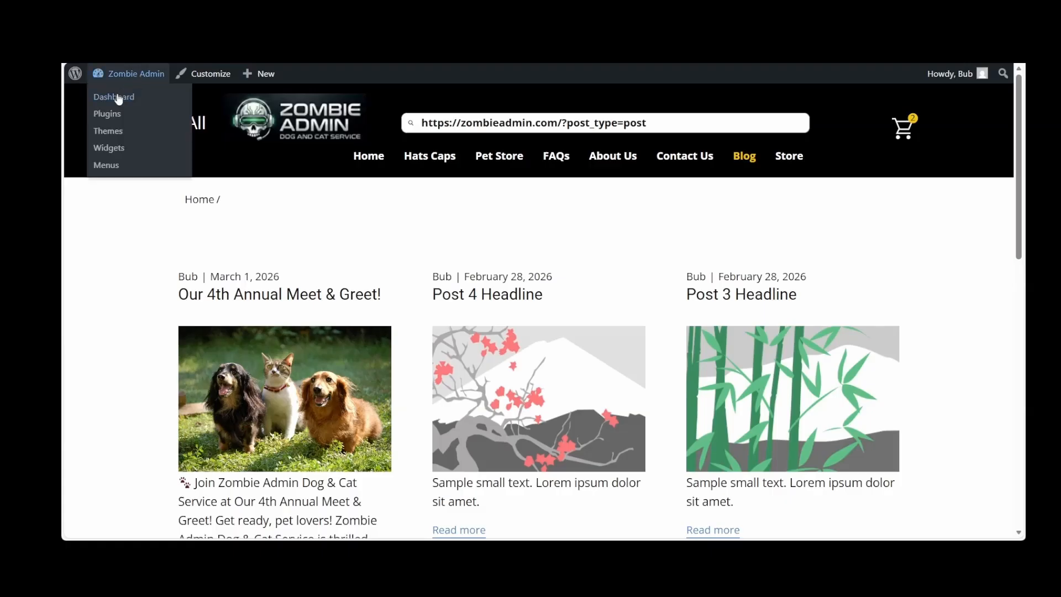
click(118, 98)
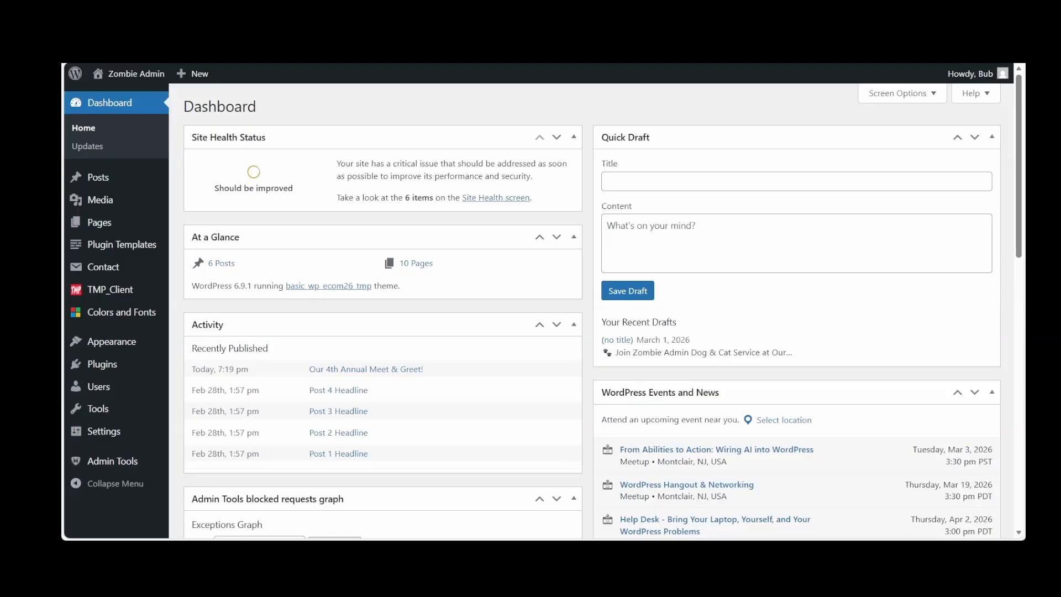
mouse_move(110, 341)
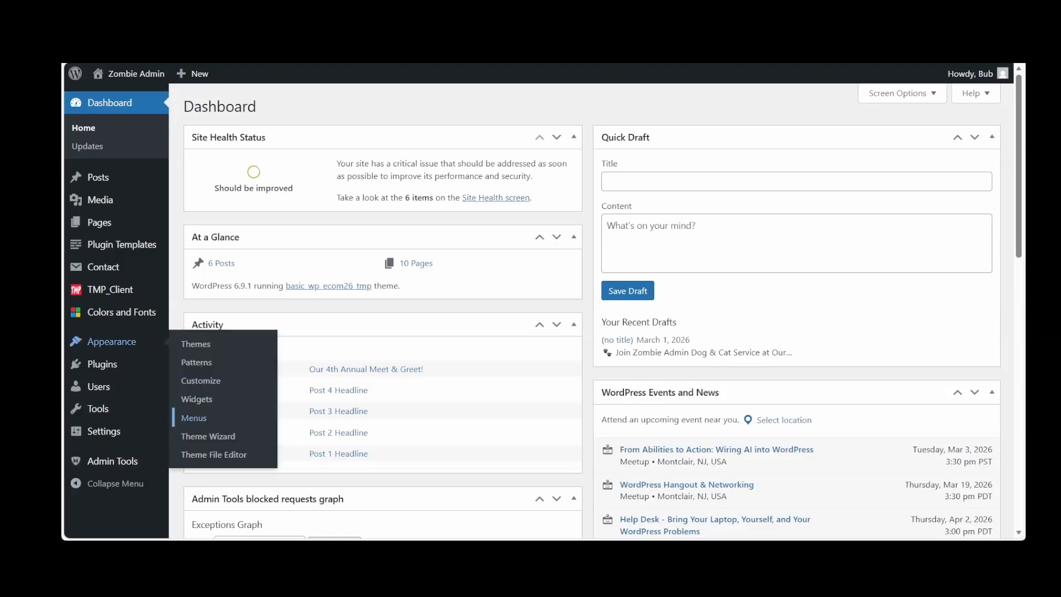
click(193, 420)
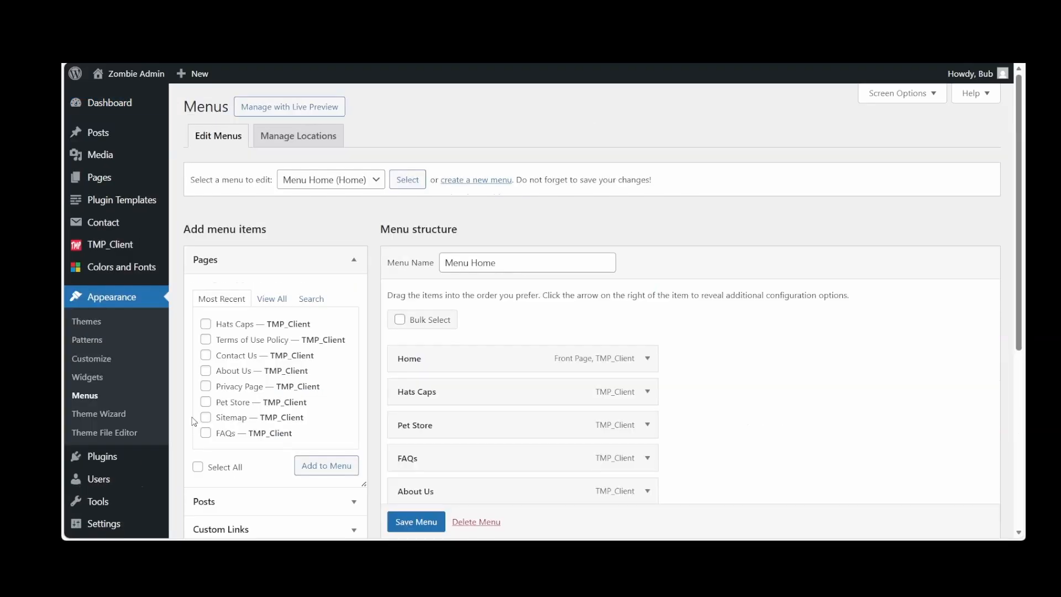
scroll(540, 421, down, 5)
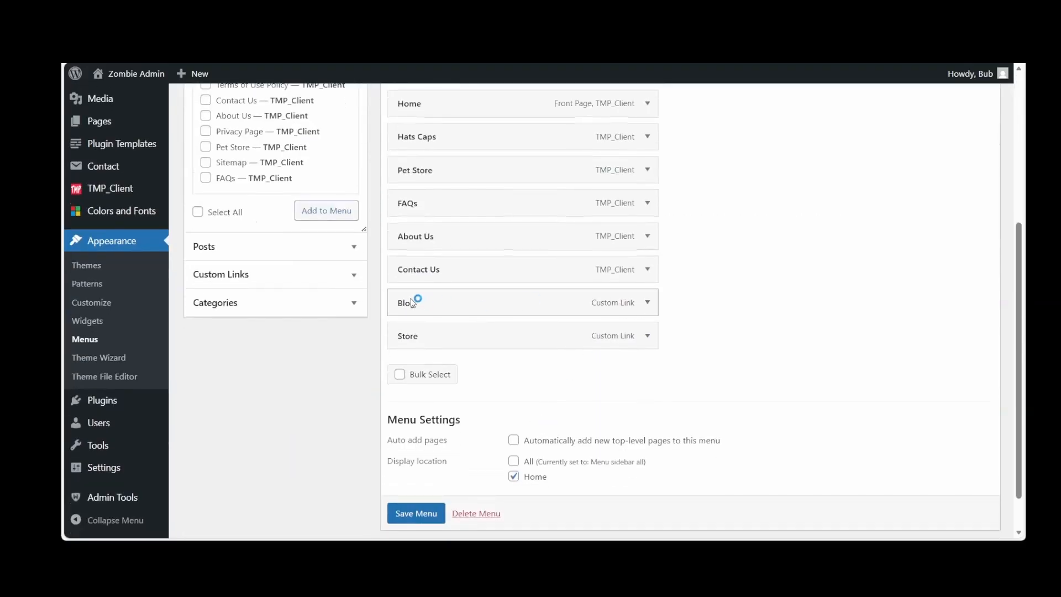
click(649, 307)
scroll(650, 313, down, 1)
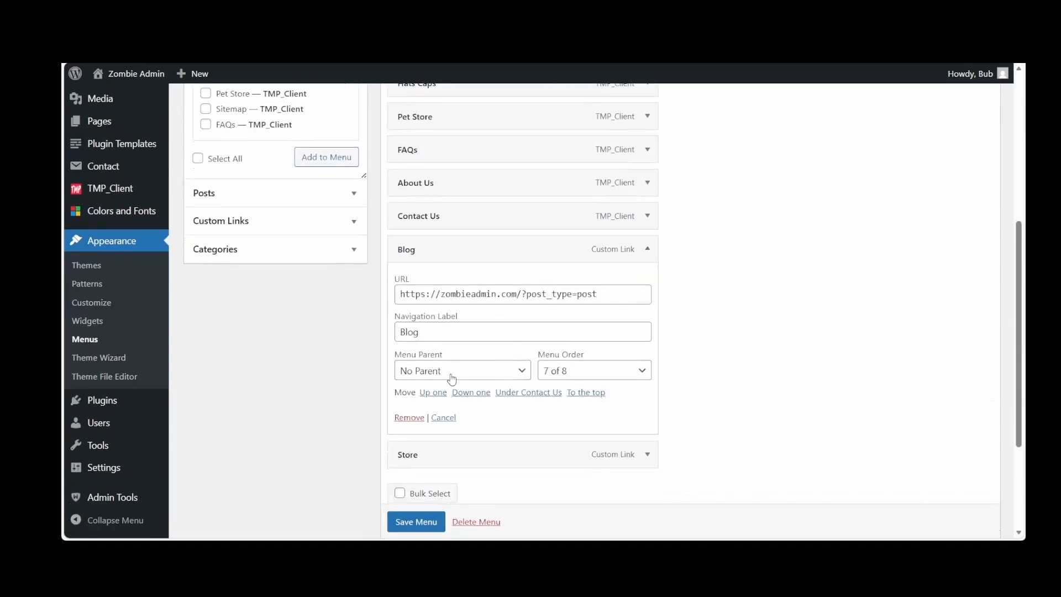
click(407, 418)
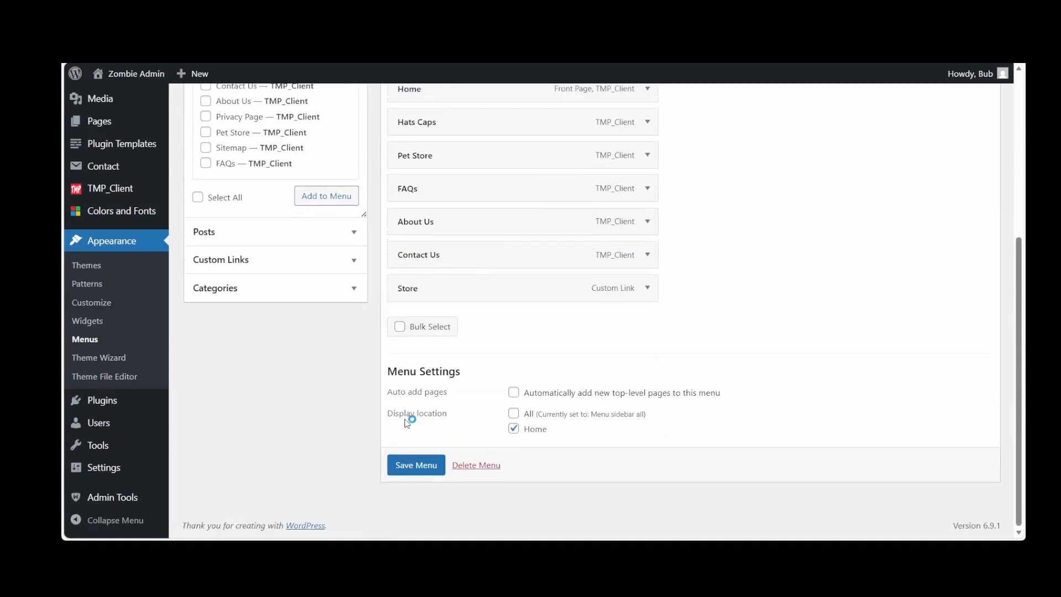
Add the Blog posts page from the full list of site pages to Menu Home
scroll(407, 423, up, 4)
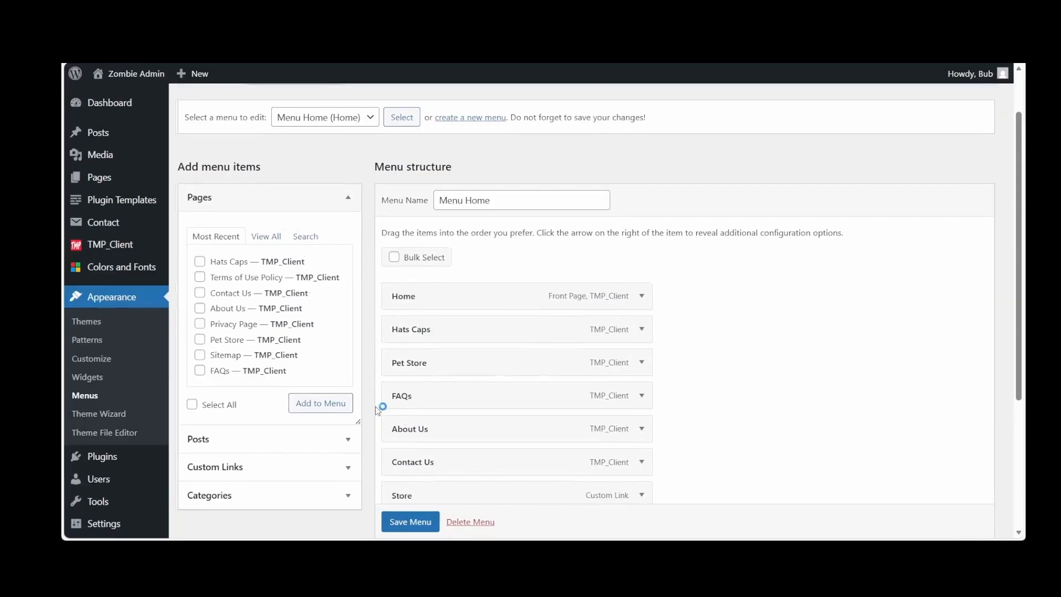
click(266, 242)
click(206, 277)
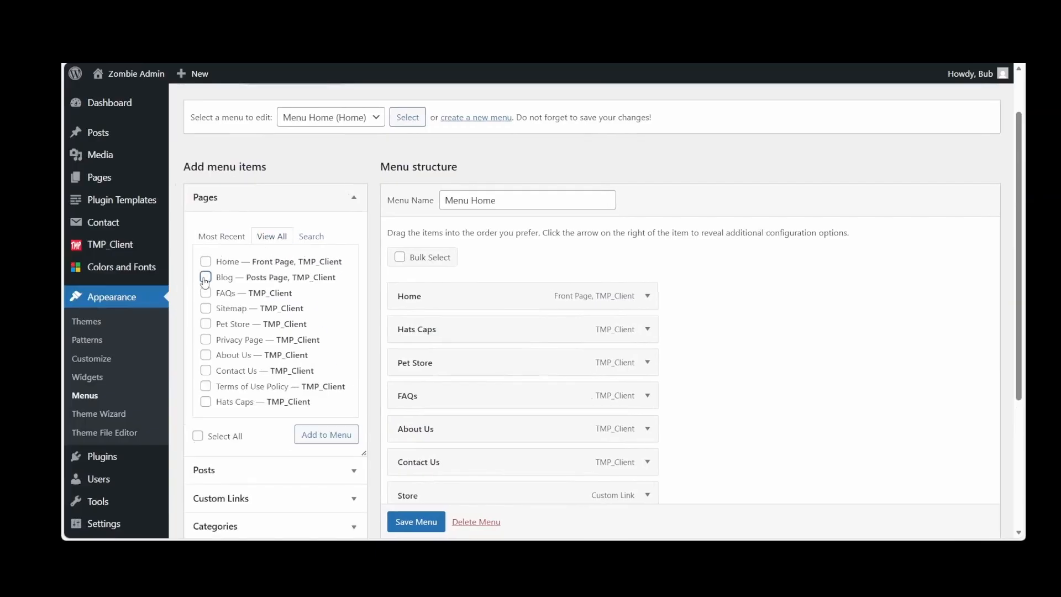
click(324, 440)
Place the Blog item directly above the Store link in Menu Home and save the menu
scroll(723, 398, down, 2)
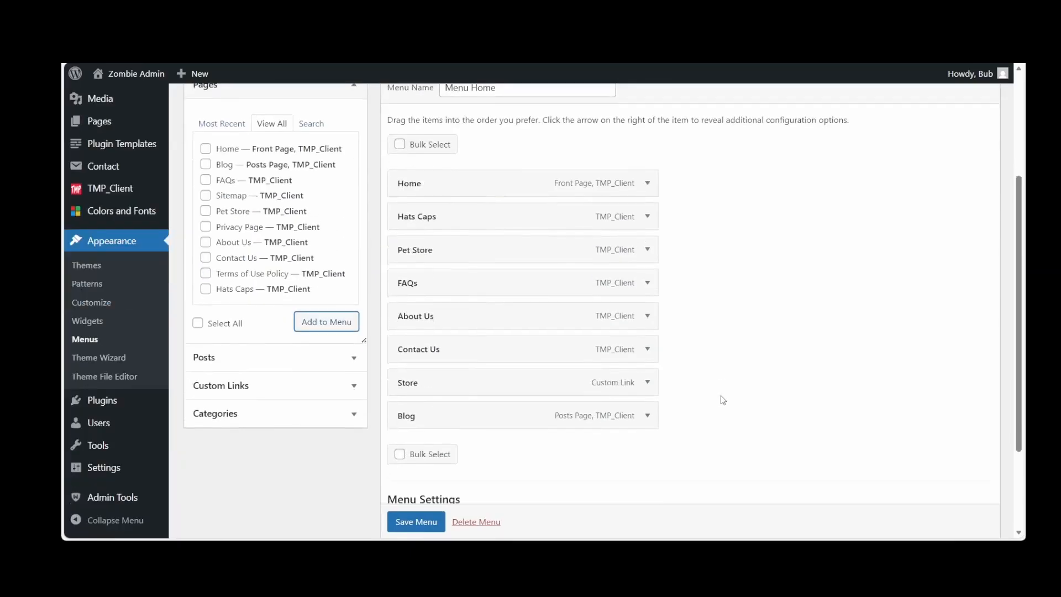
drag(468, 384, 467, 416)
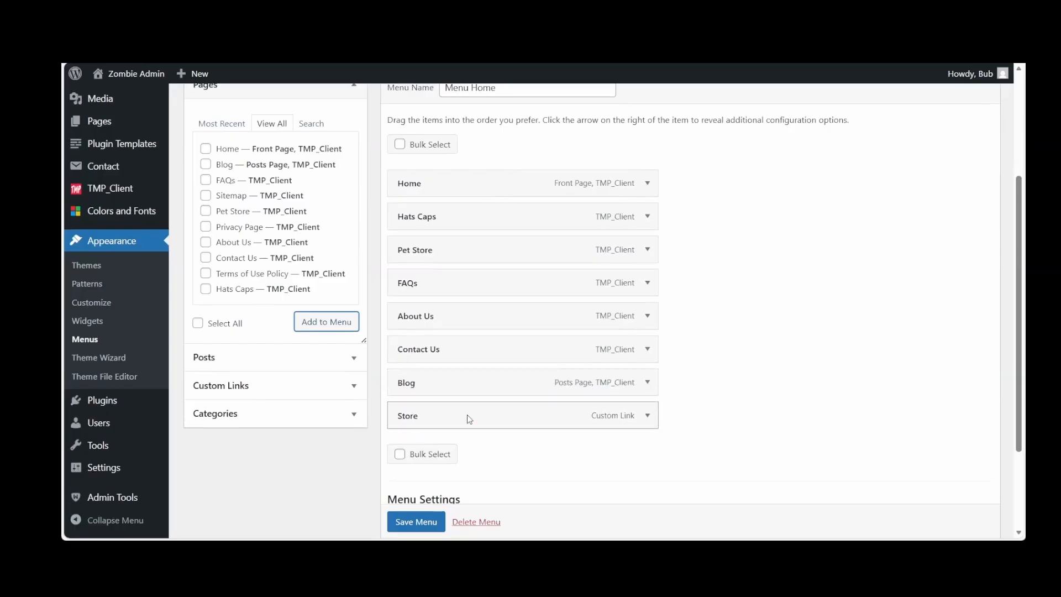
scroll(404, 523, down, 1)
click(404, 524)
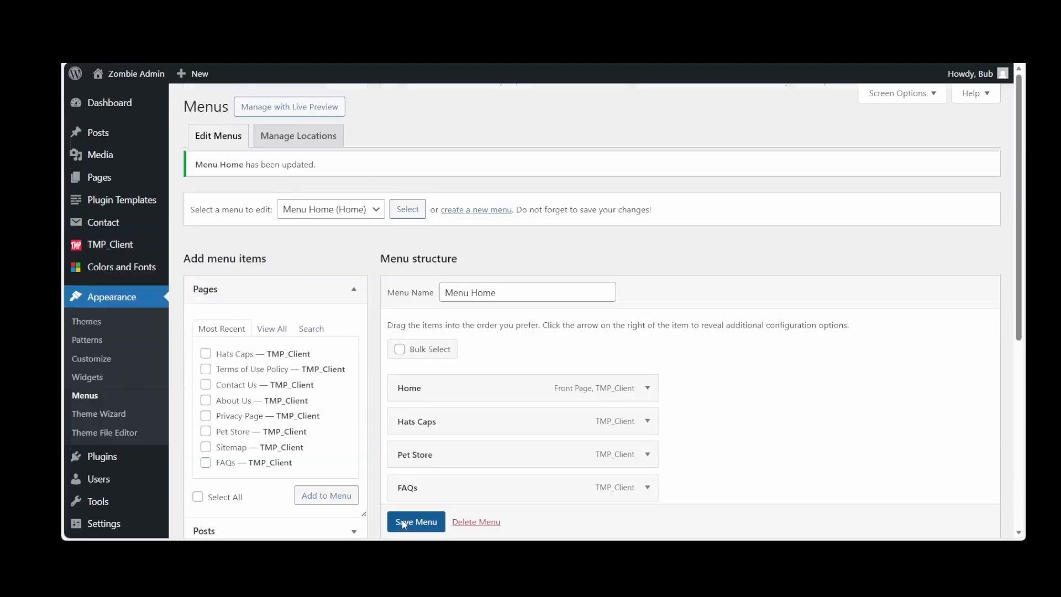
Visit the live site, open Blog from the home menu, and paste its page address into the site search field to inspect it
mouse_move(112, 76)
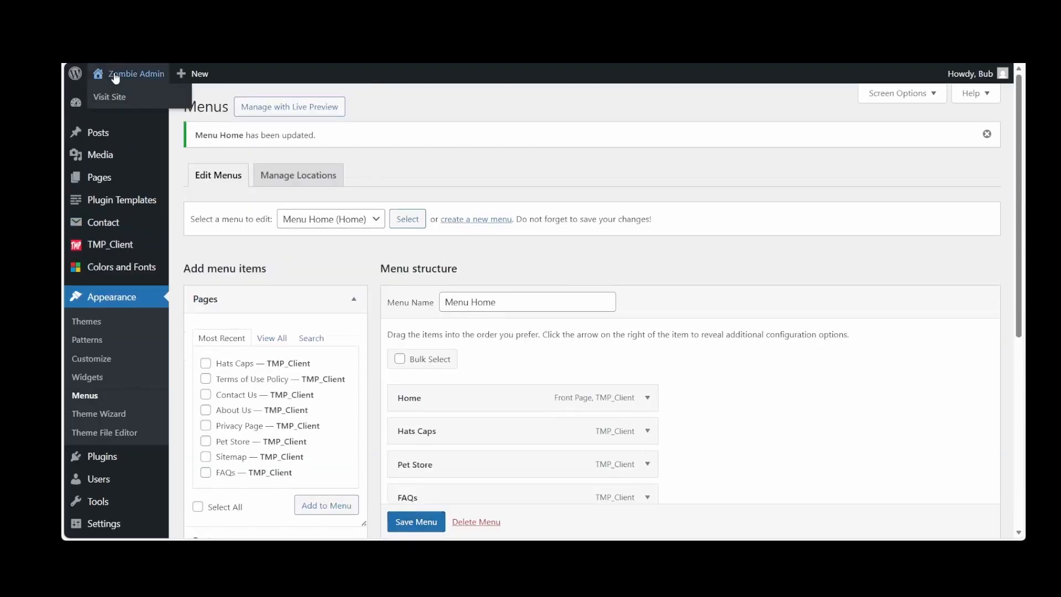
click(114, 102)
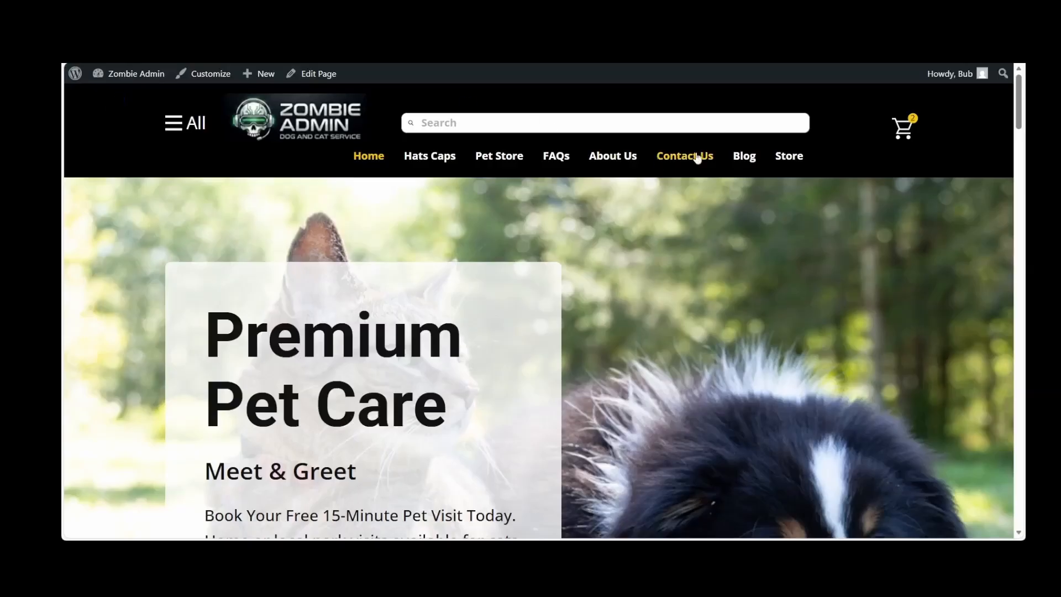
click(745, 158)
scroll(372, 297, down, 1)
scroll(331, 265, up, 1)
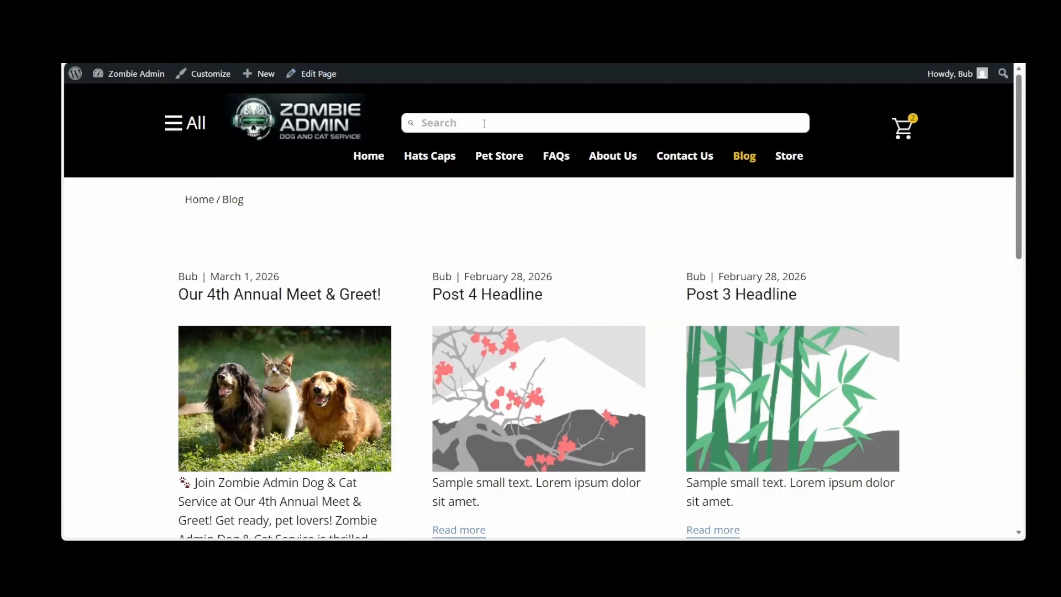
text(https://zombieadmin.com/blog/)
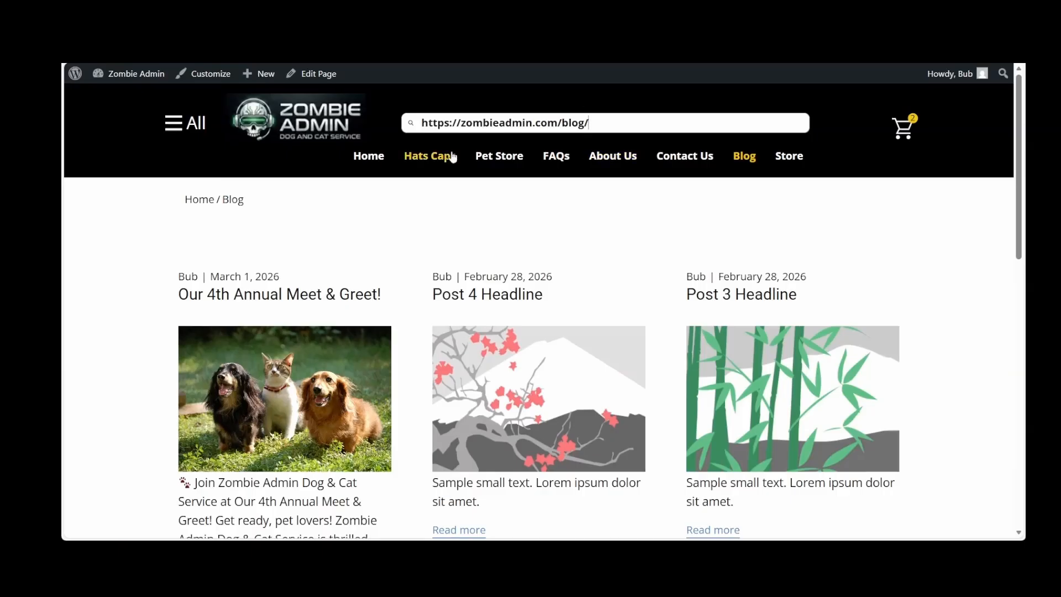
Open the full Our 4th Annual Meet & Greet! post from the blog listing and paste its address into the site search field to inspect it
scroll(428, 204, down, 3)
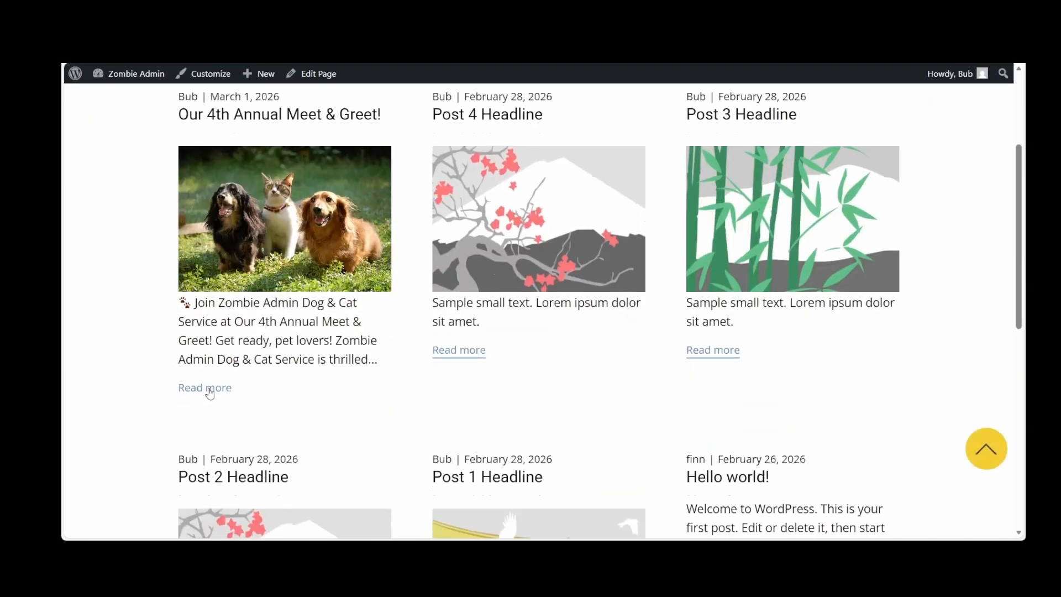
click(208, 388)
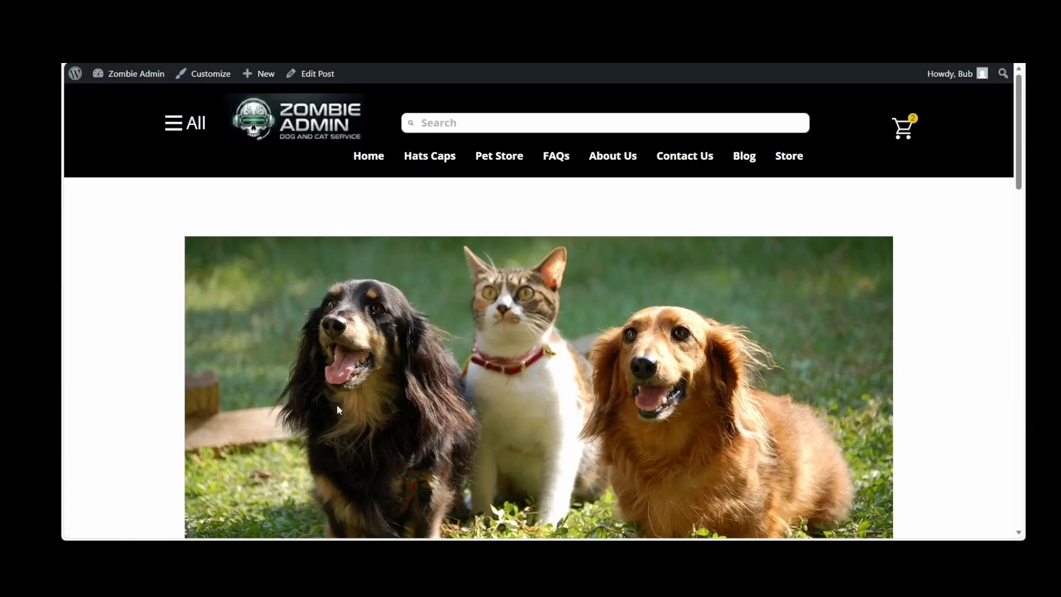
scroll(338, 410, down, 8)
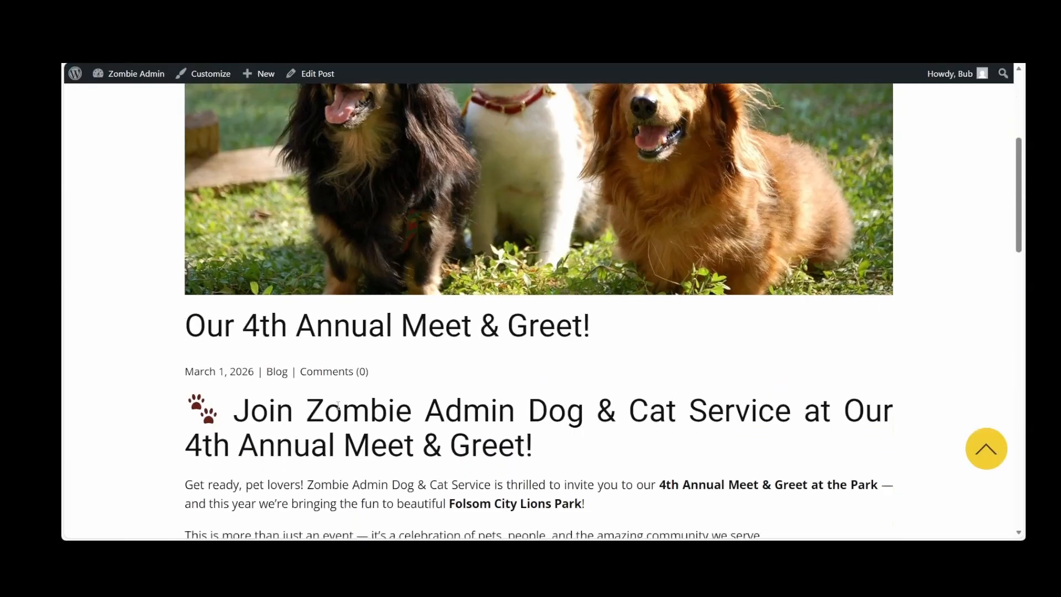
scroll(339, 406, up, 8)
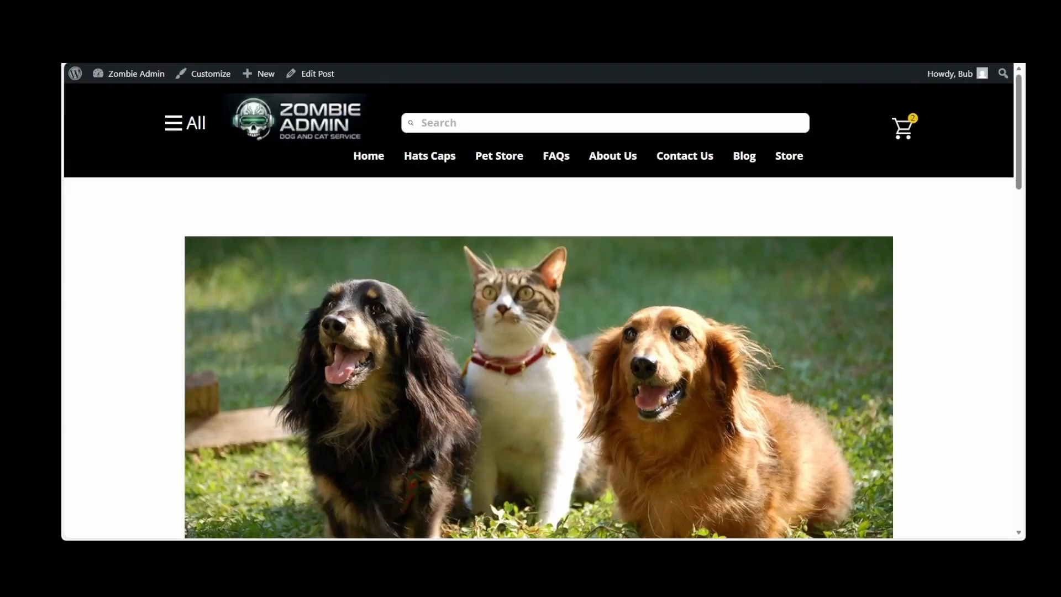
click(462, 119)
text(https://zombieadmin.com/our-4th-annual-meet-greet/)
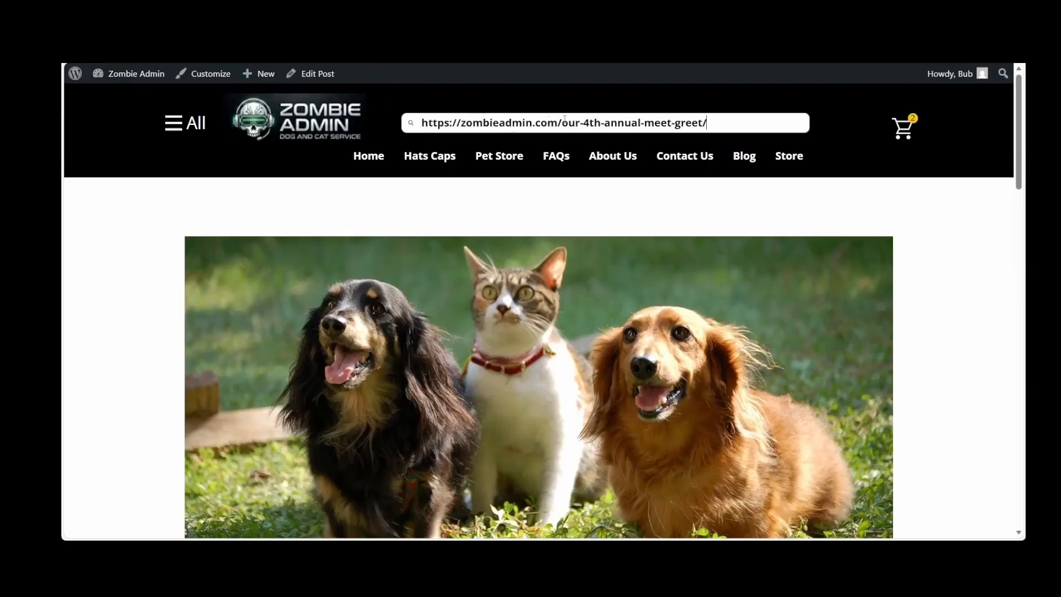
scroll(900, 248, down, 12)
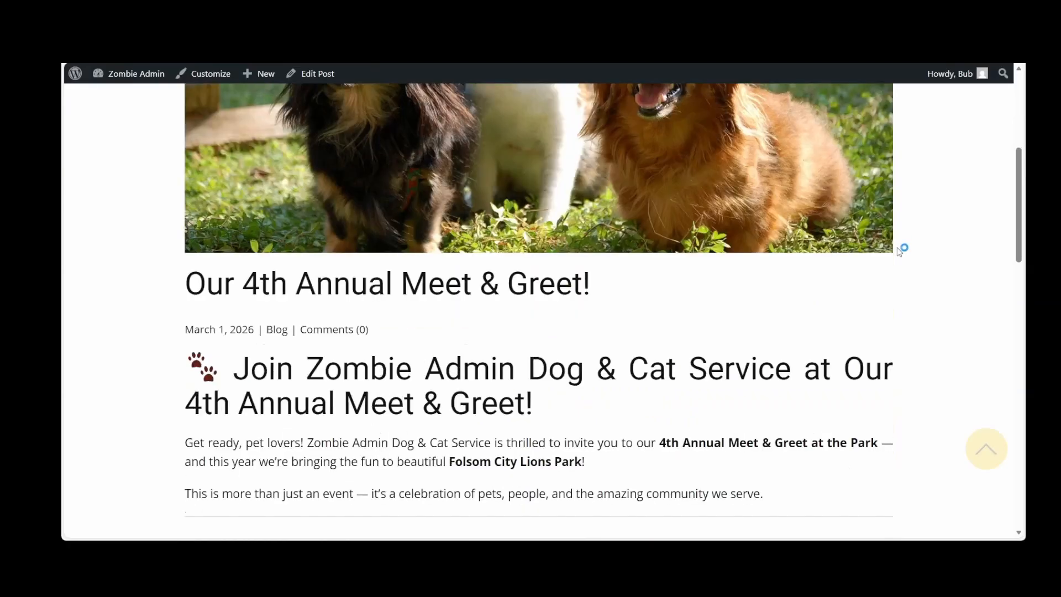
scroll(900, 252, up, 11)
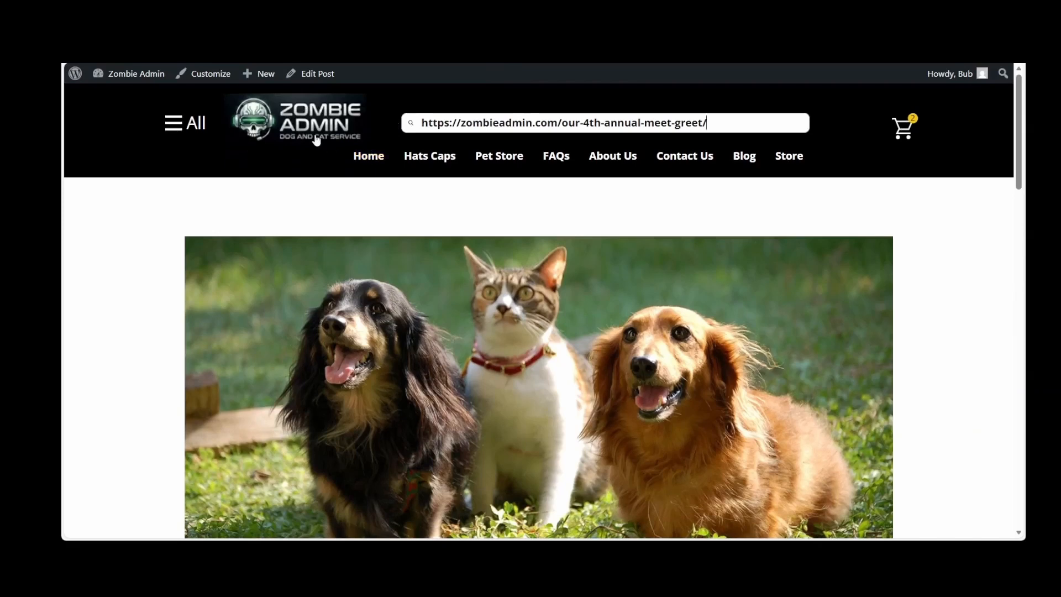
Return to the dashboard and open the Post Template from the plugin templates for editing with TMP Client
mouse_move(123, 78)
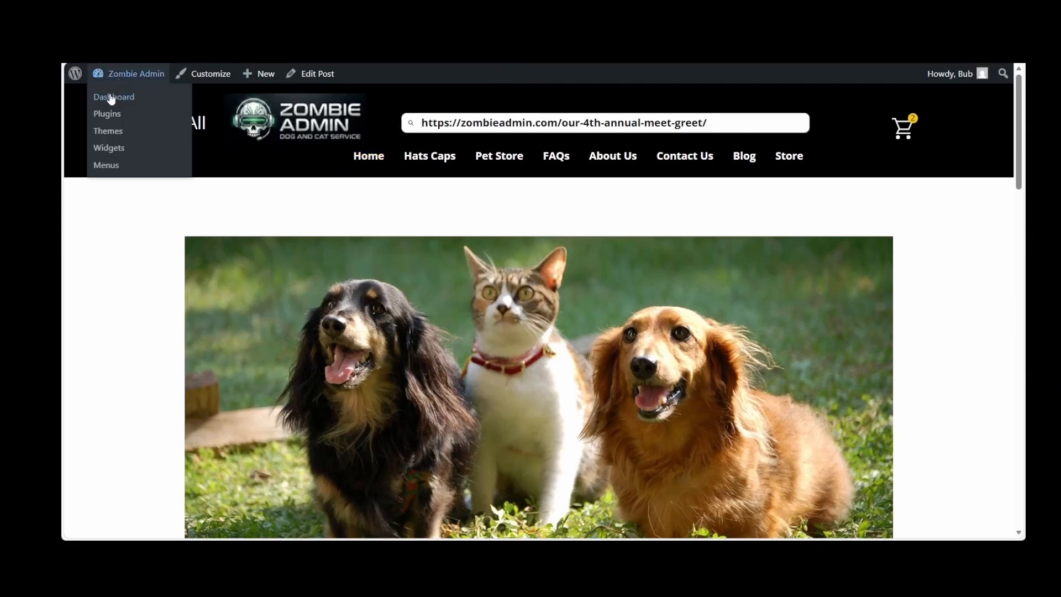
click(110, 97)
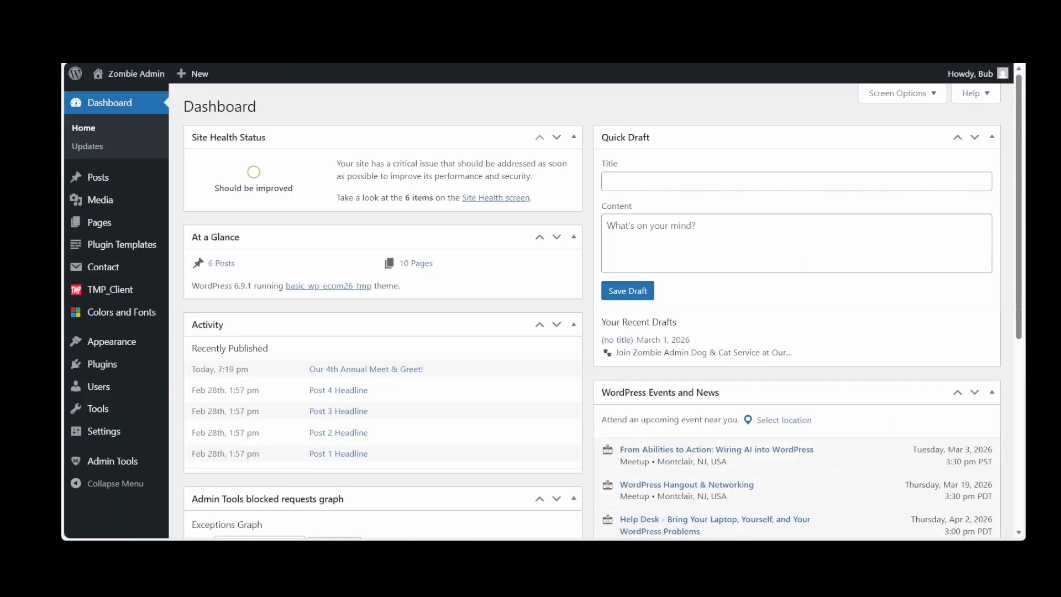
click(111, 246)
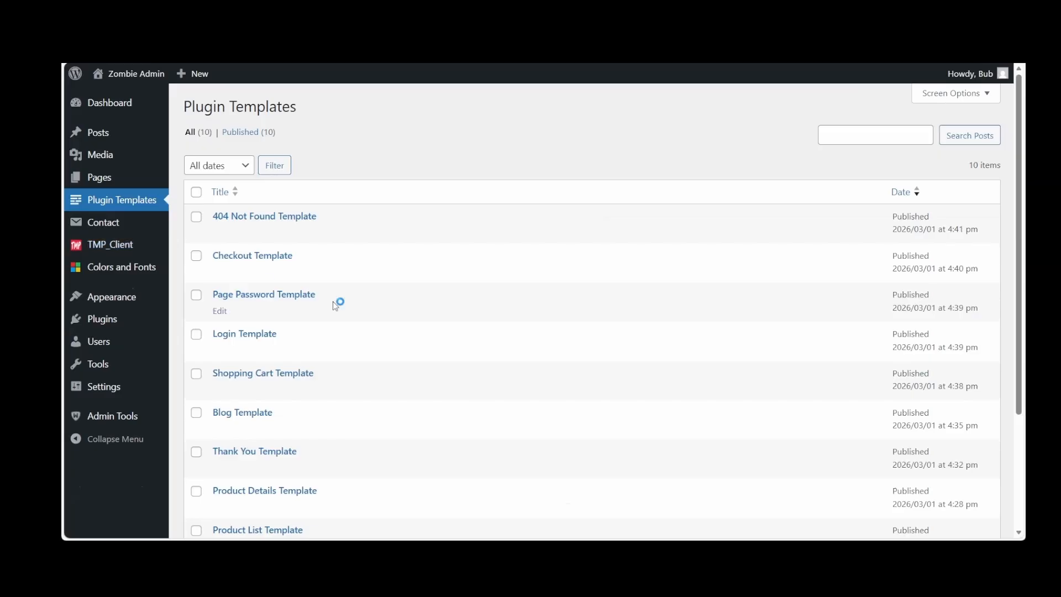
scroll(332, 300, down, 3)
click(220, 415)
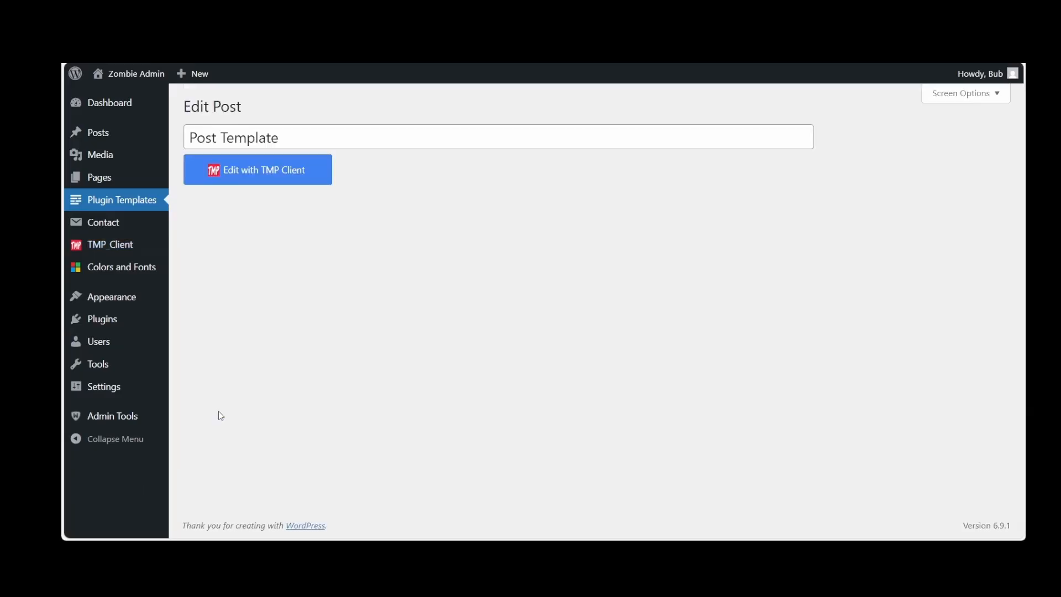
click(273, 173)
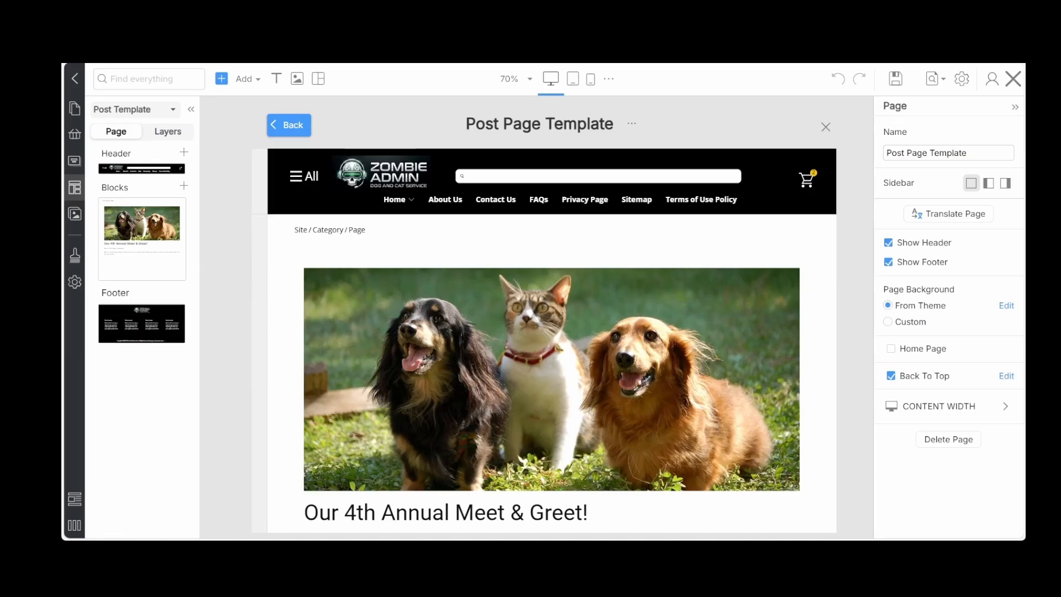
Export the block that contains the post details in the Post Page Template
click(452, 250)
scroll(514, 309, down, 2)
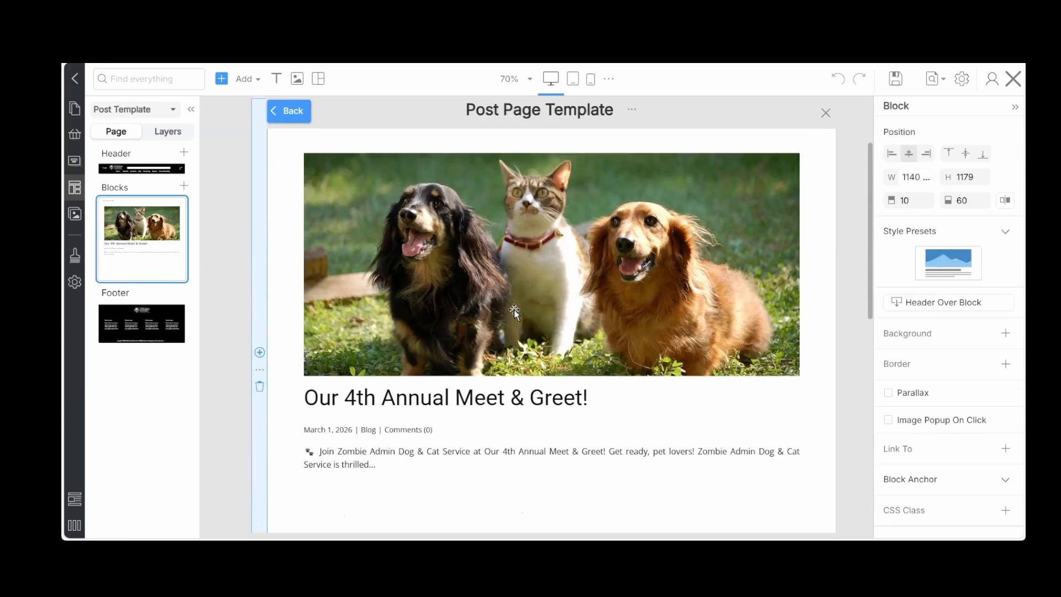
scroll(514, 309, down, 4)
scroll(515, 311, up, 4)
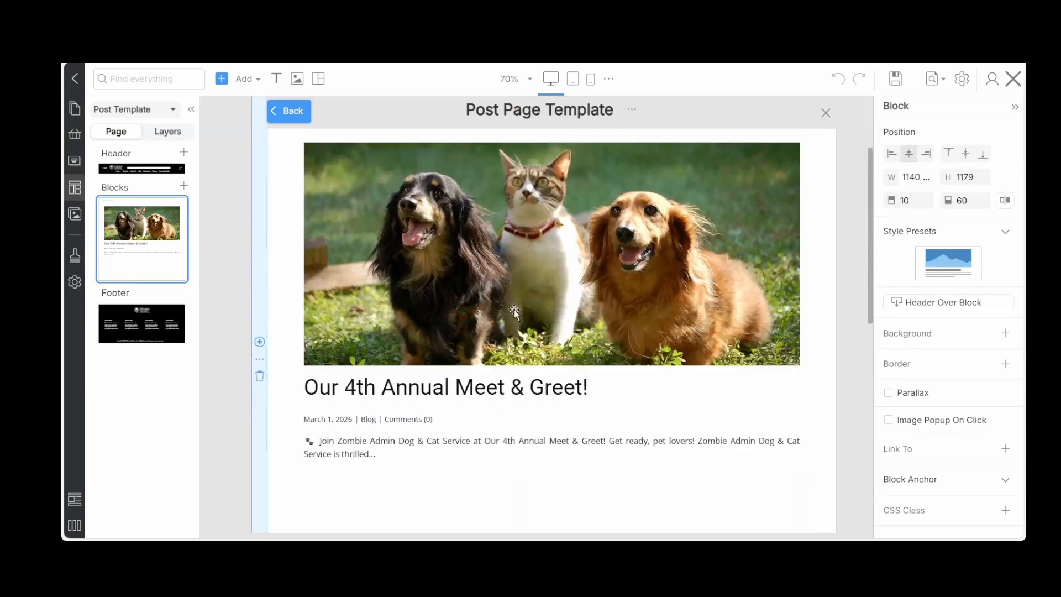
scroll(514, 309, up, 2)
scroll(514, 310, down, 1)
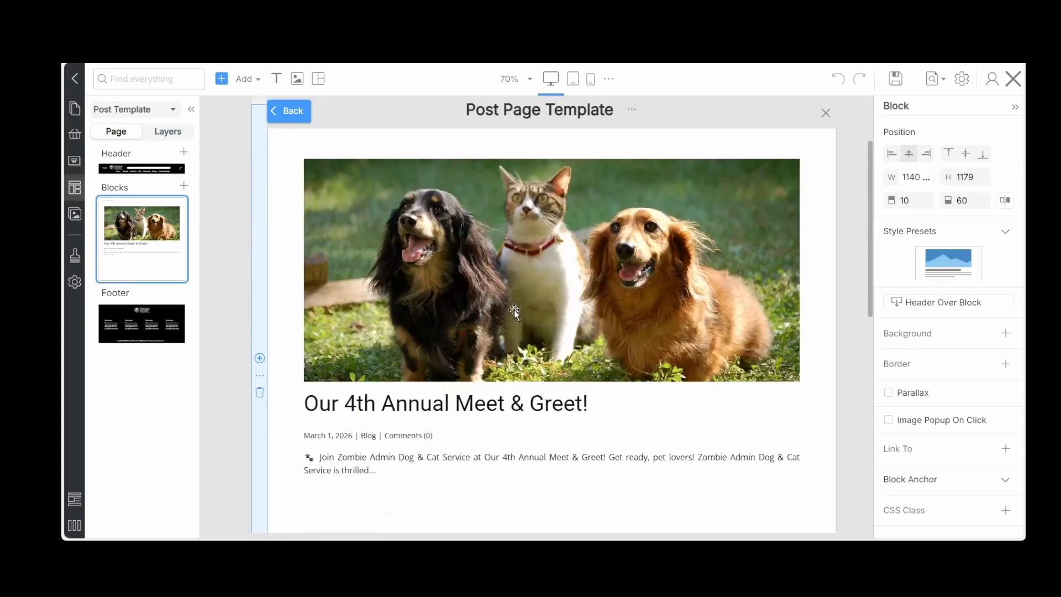
click(259, 378)
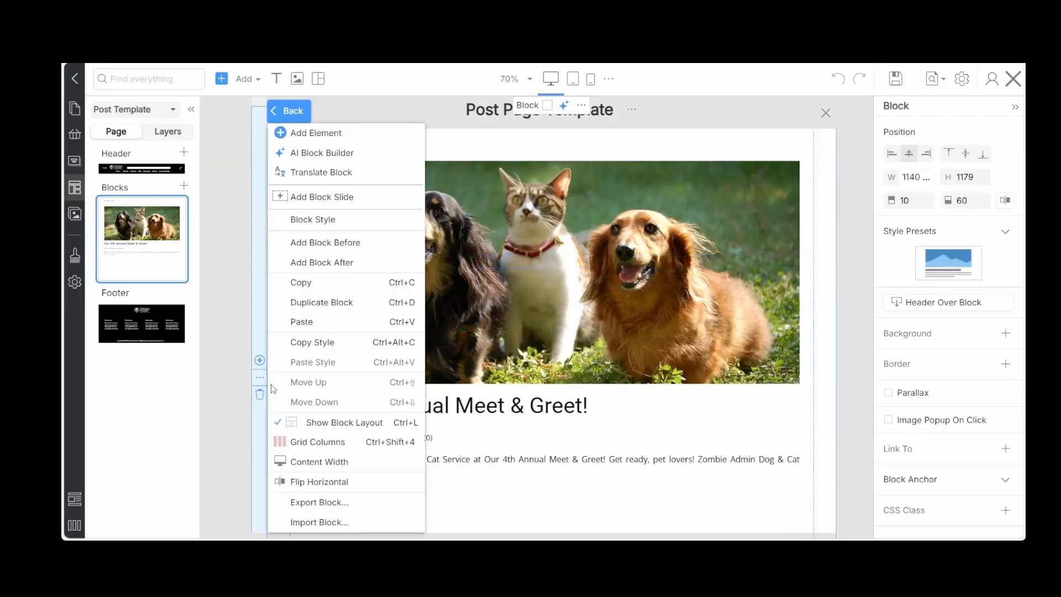
click(312, 503)
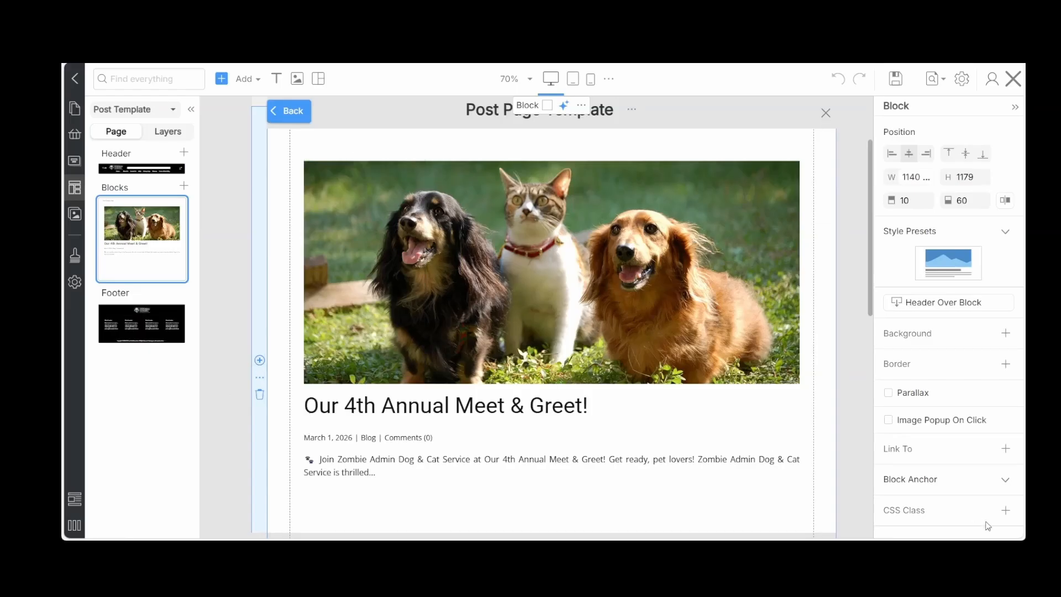
Add a new block with a two-column grid, using different columns, between the post block and the footer
click(301, 493)
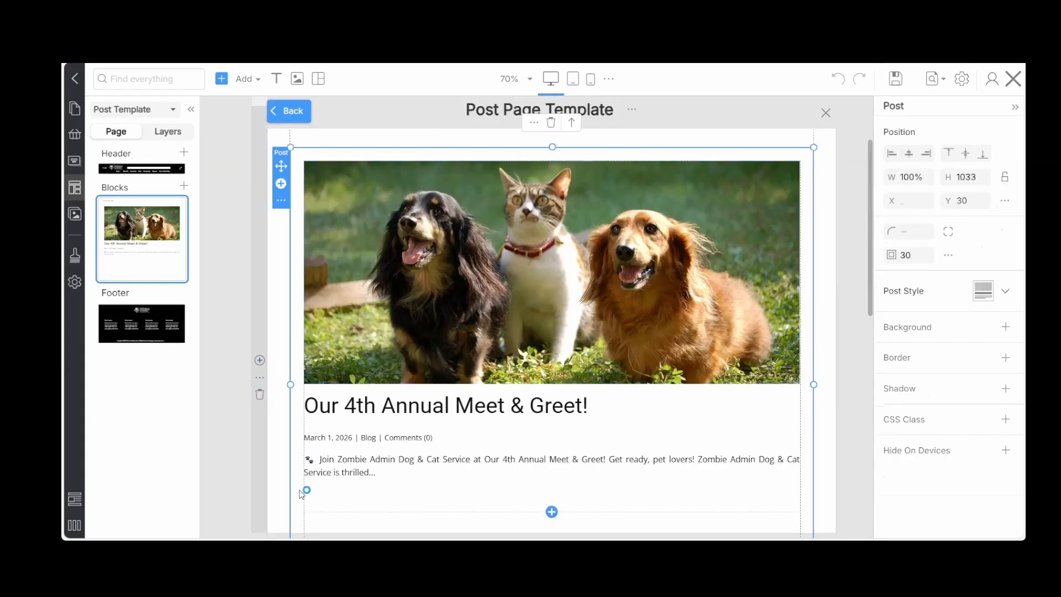
scroll(438, 426, down, 4)
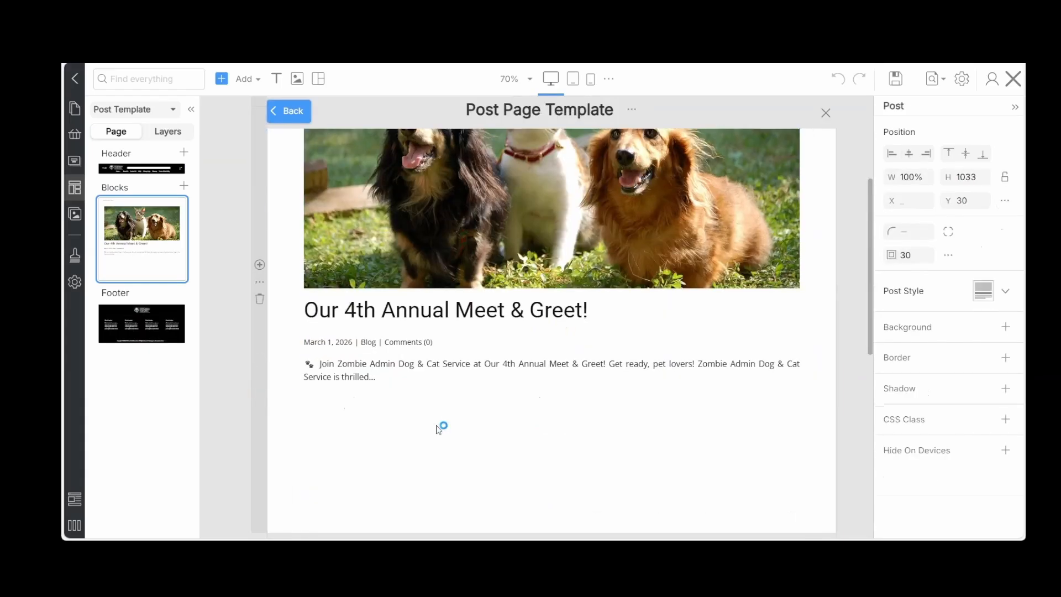
scroll(438, 426, up, 4)
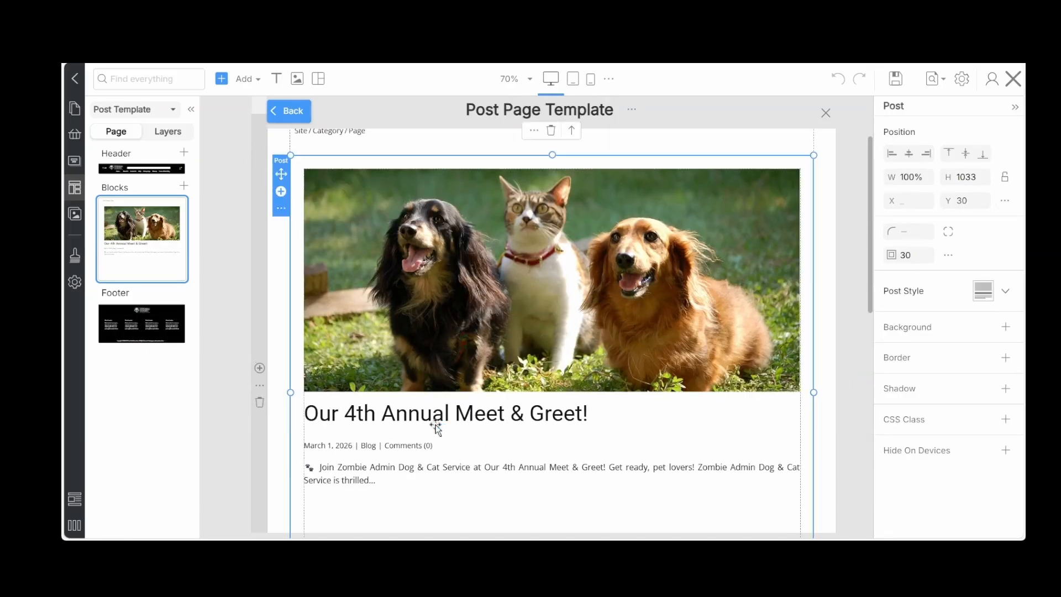
scroll(438, 427, down, 5)
scroll(436, 424, down, 5)
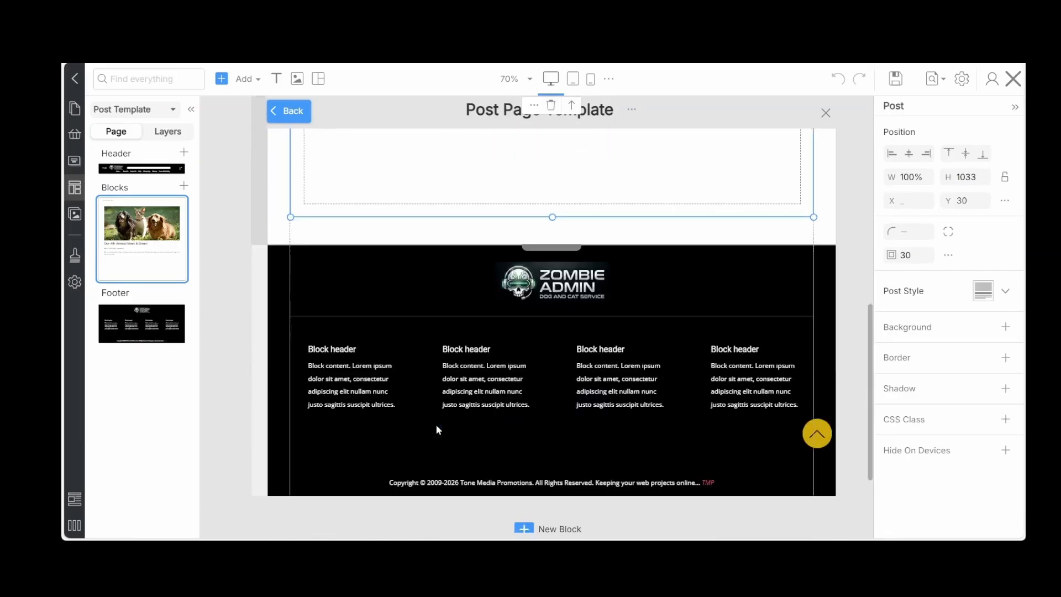
scroll(436, 426, down, 1)
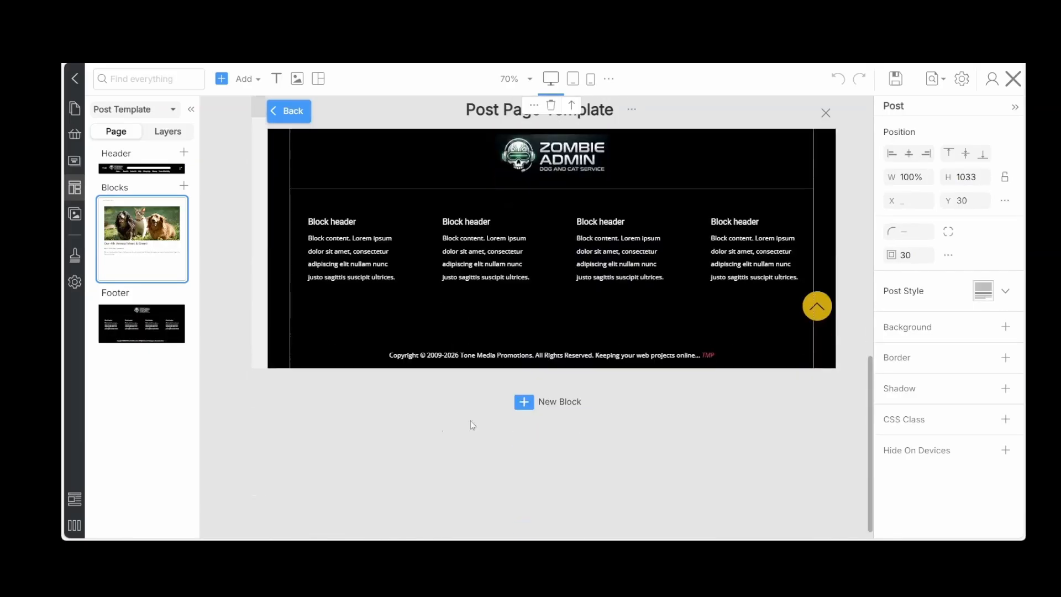
click(528, 409)
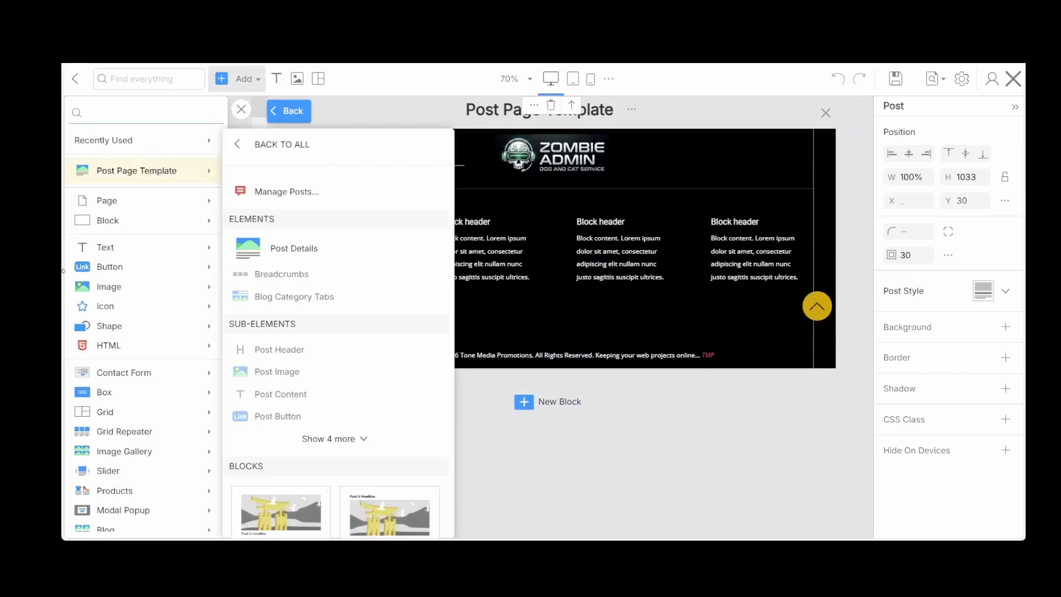
click(118, 327)
click(107, 410)
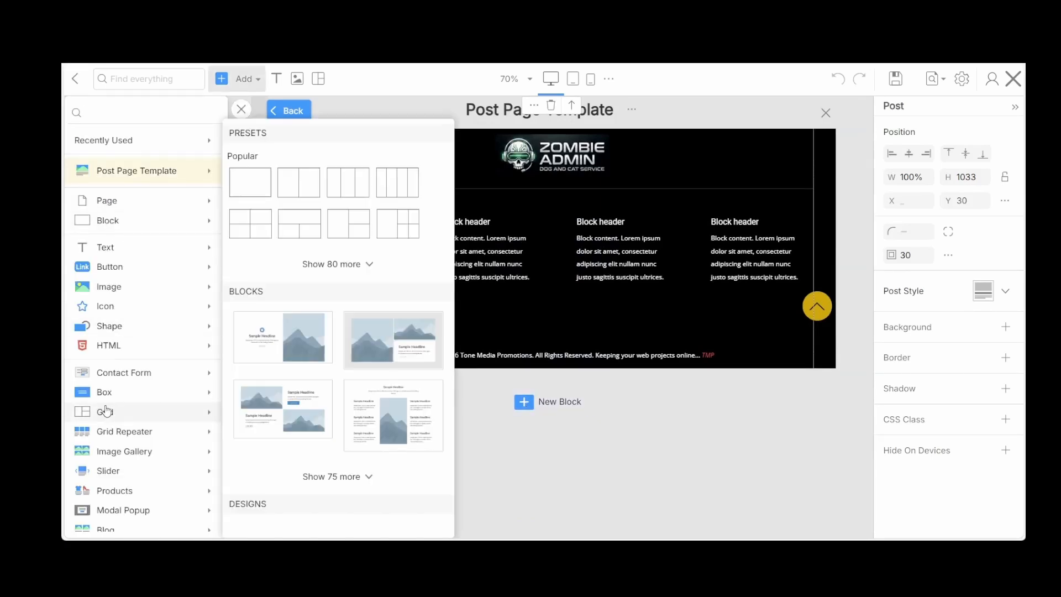
click(289, 182)
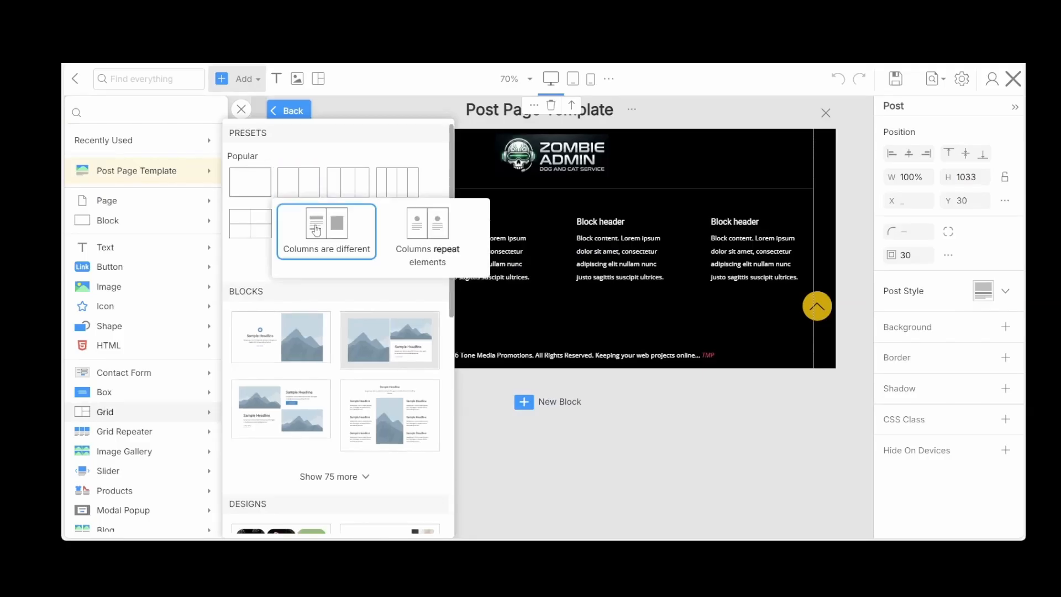
click(316, 229)
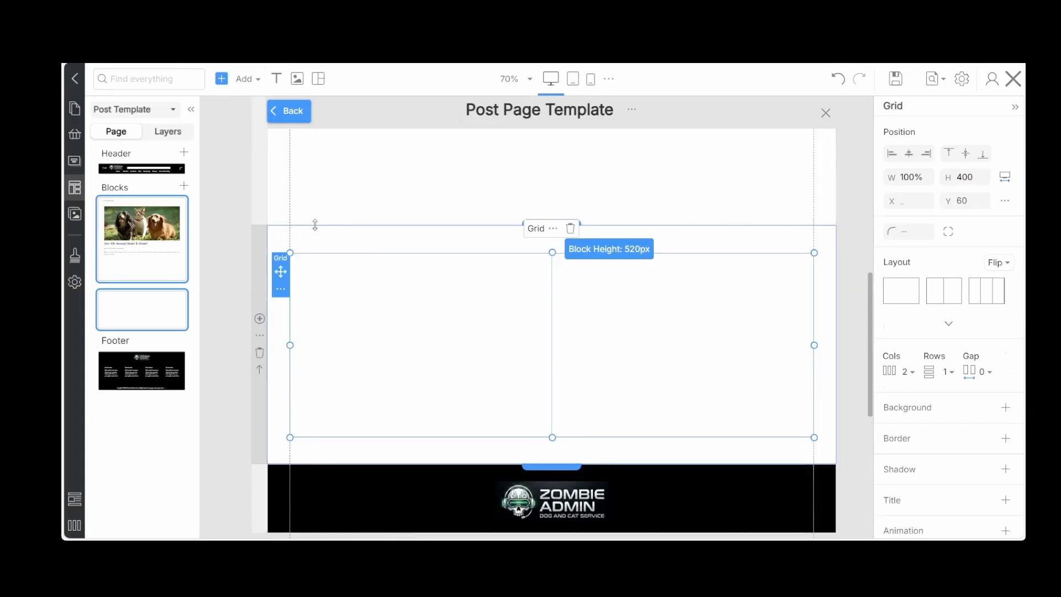
Widen the left cell of the new two-column grid to roughly three quarters and add a Post Details element inside it
click(541, 333)
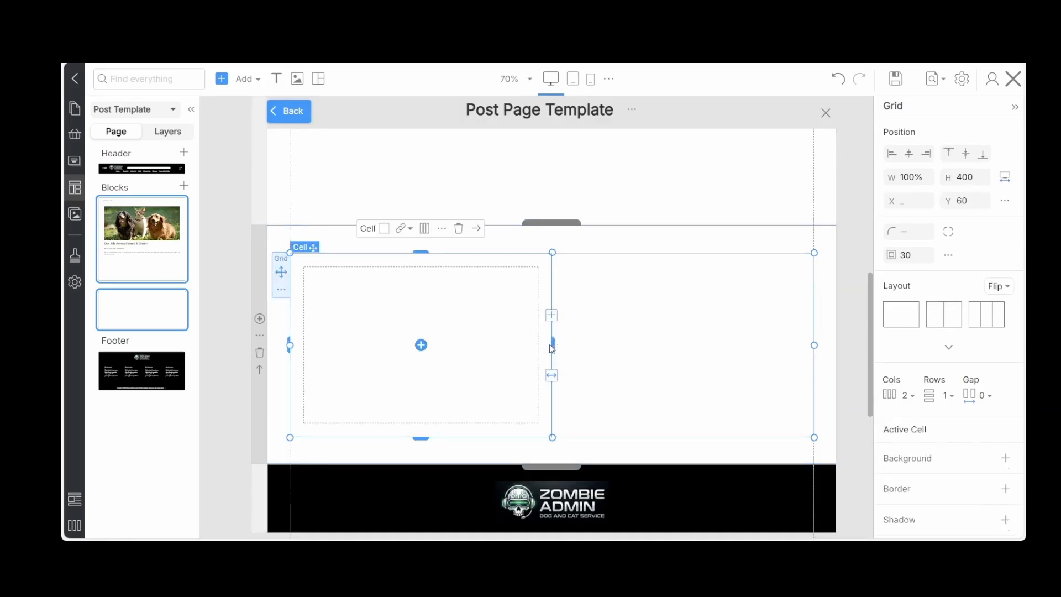
drag(554, 344, 698, 352)
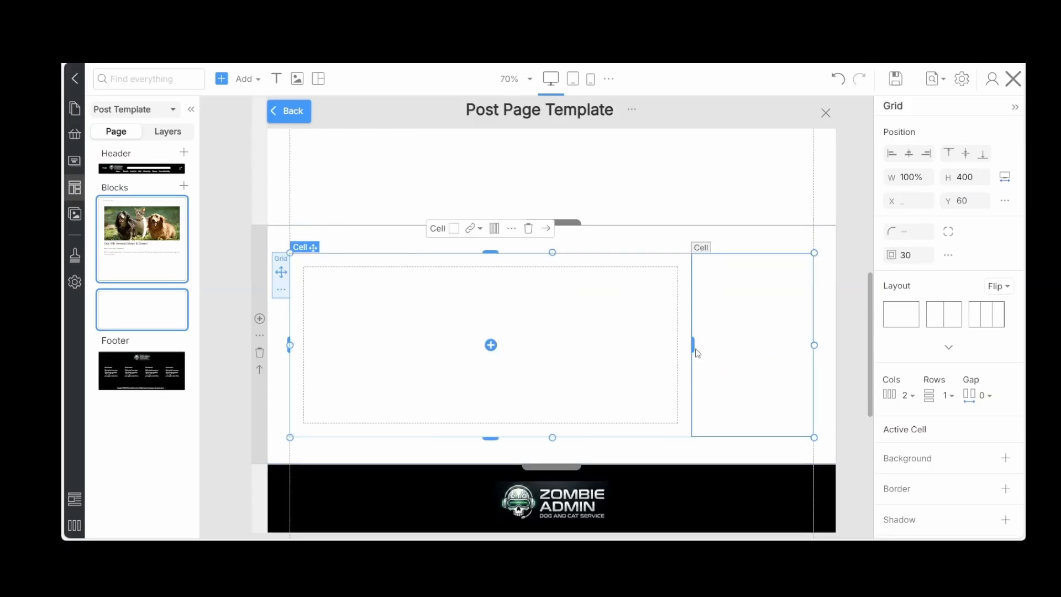
click(491, 345)
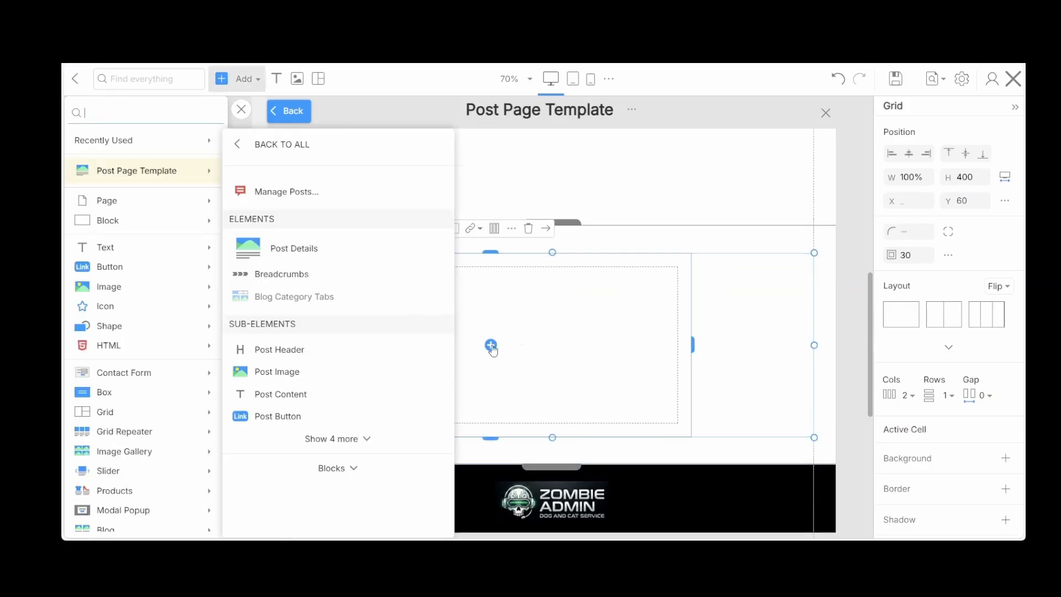
click(307, 251)
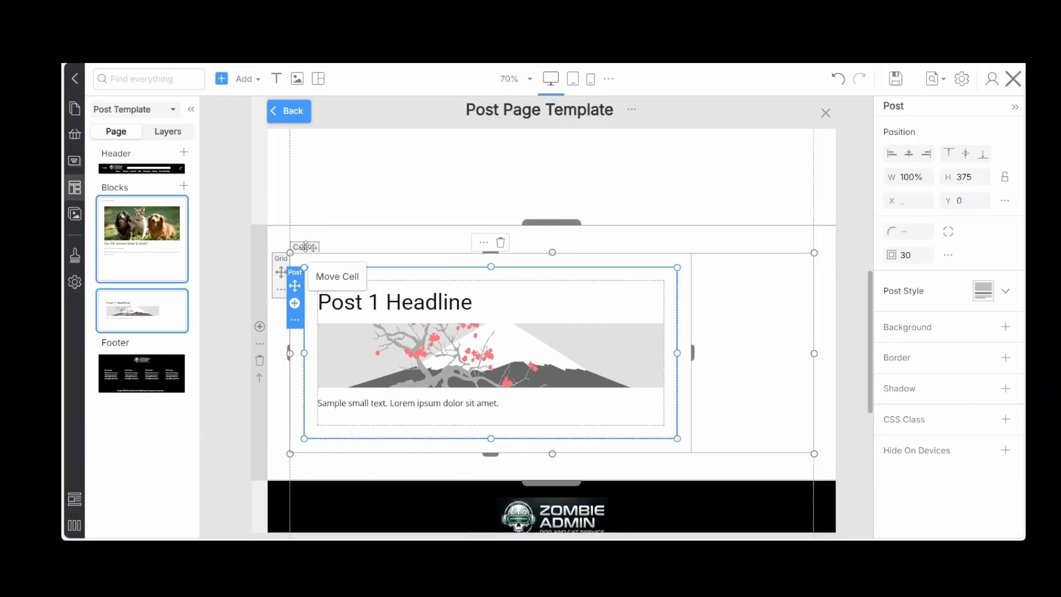
Set the post image height to 525 in the new Post Details element and move the image below the sample text
click(529, 348)
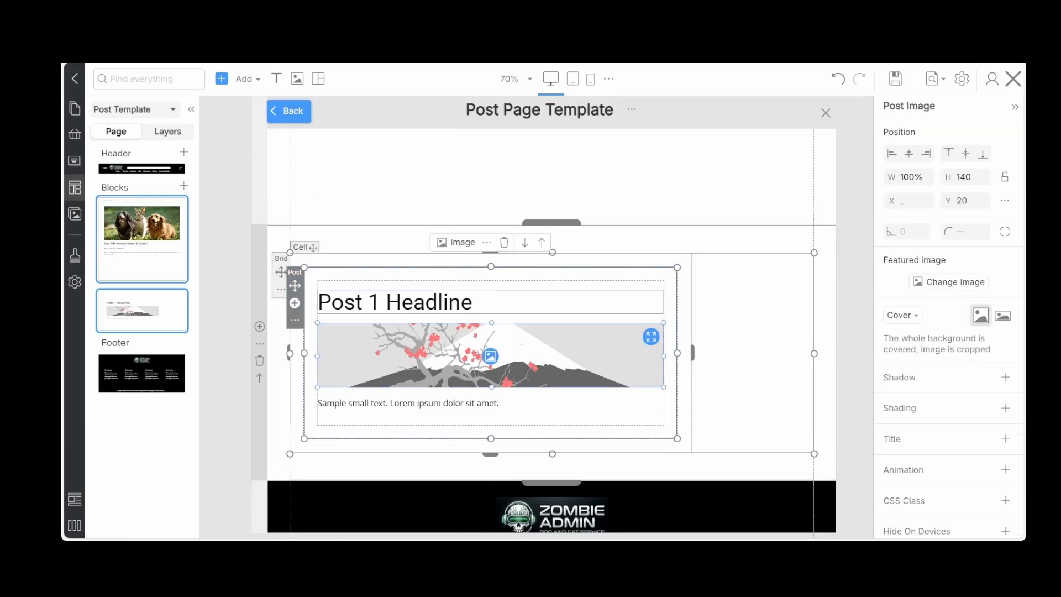
double_click(978, 178)
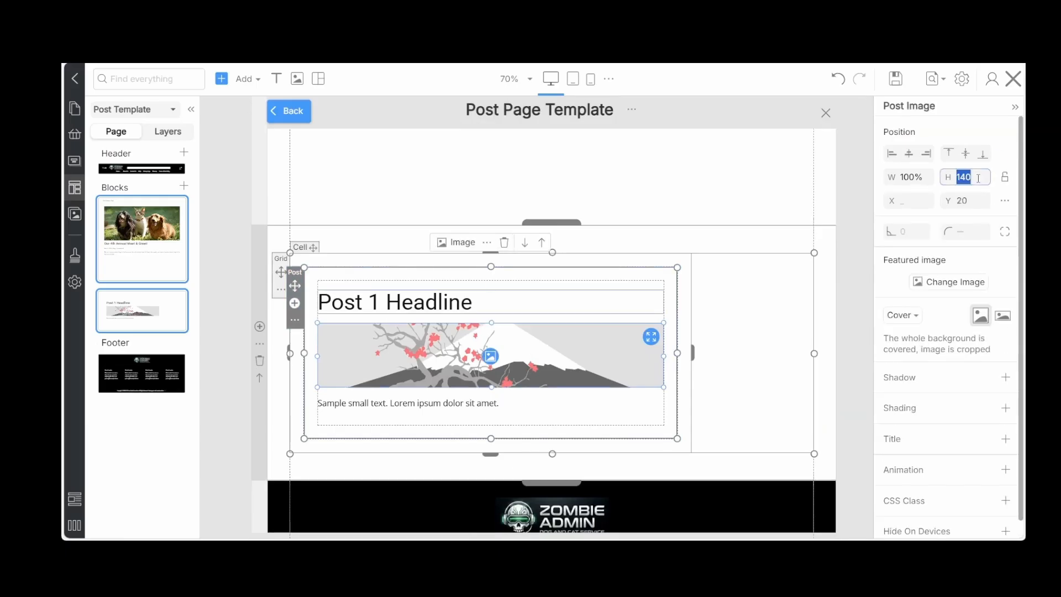
text(525)
key(Return)
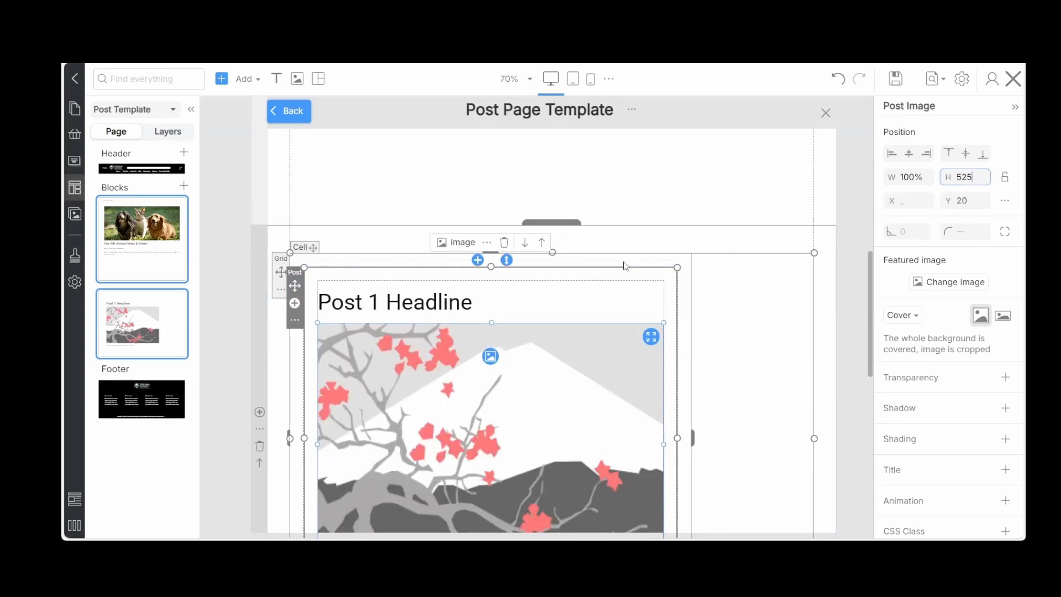
scroll(592, 262, down, 4)
scroll(592, 262, up, 4)
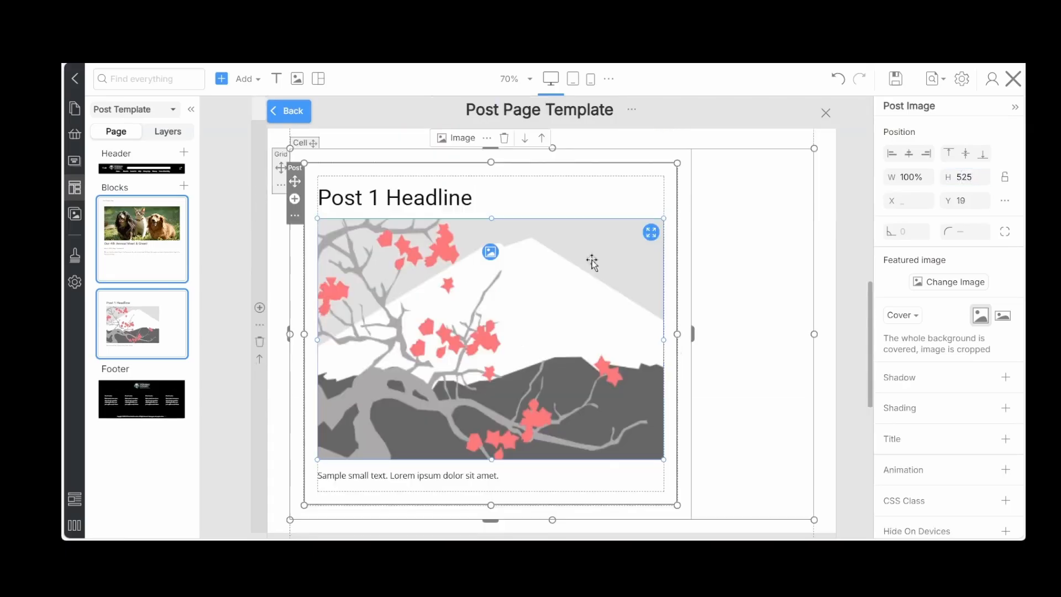
click(526, 139)
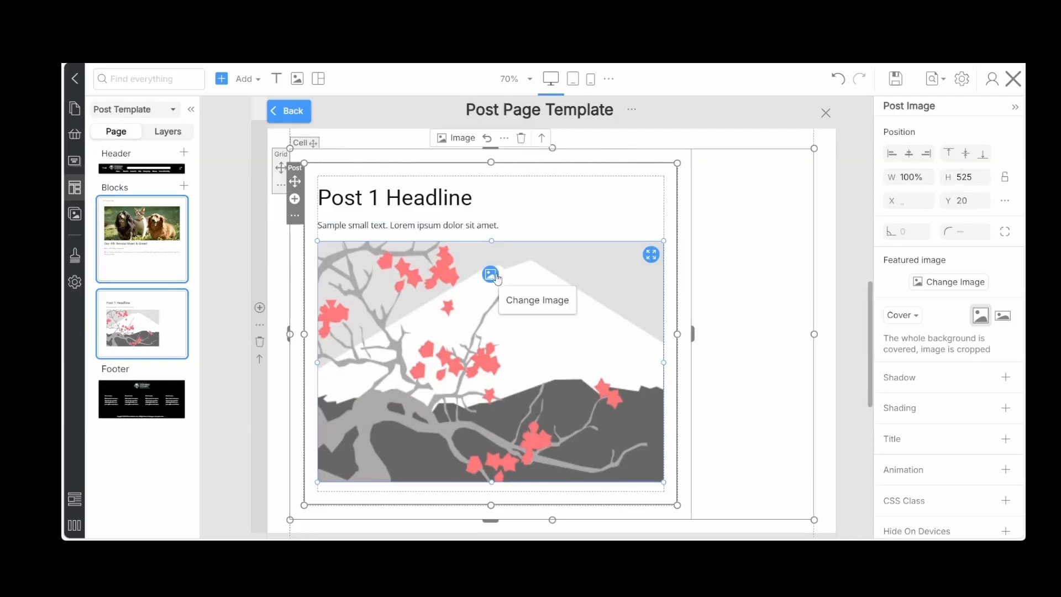
Add a Position & Widget Area to the narrow grid cell, name its existing position Primary Widget Area, and save the template
click(749, 305)
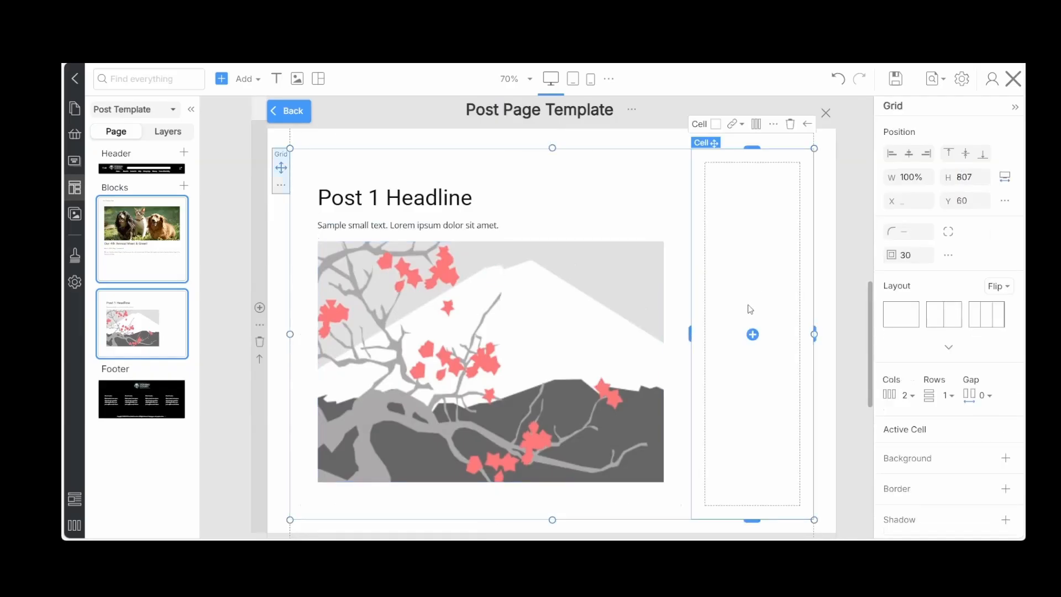
click(753, 334)
scroll(154, 379, down, 5)
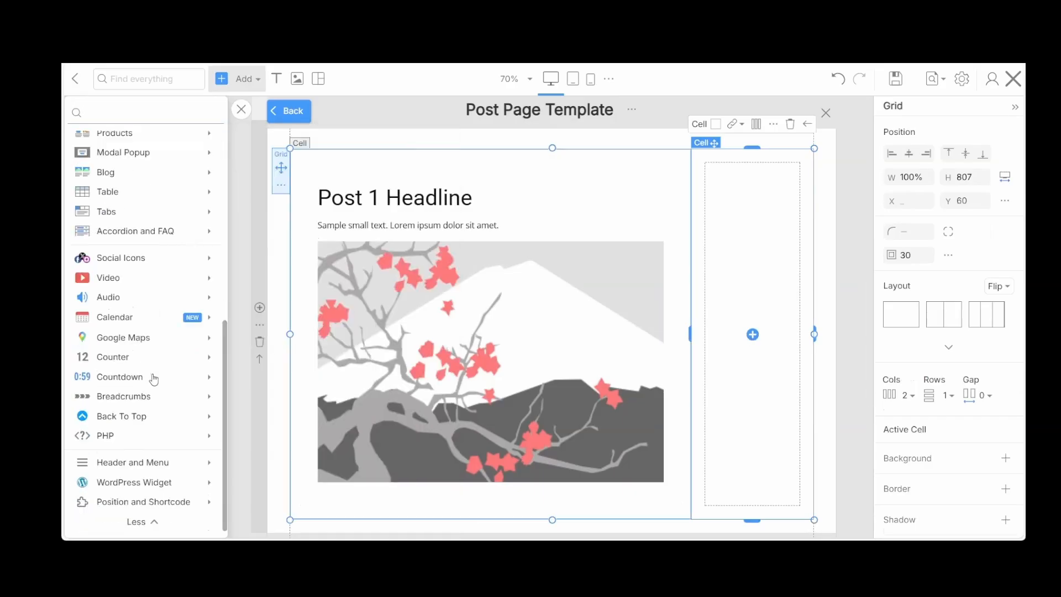
click(131, 509)
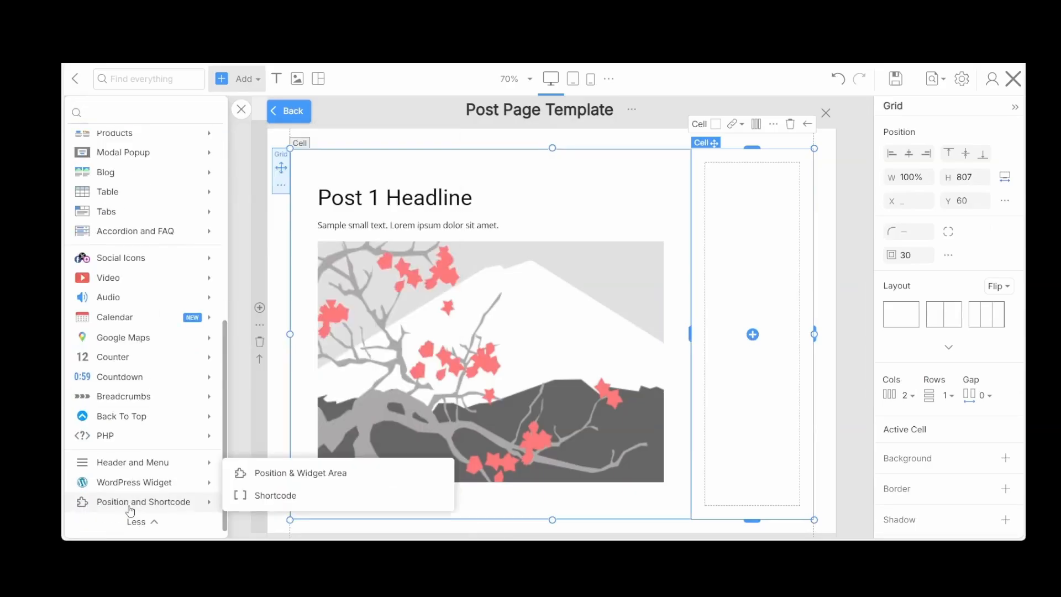
click(291, 479)
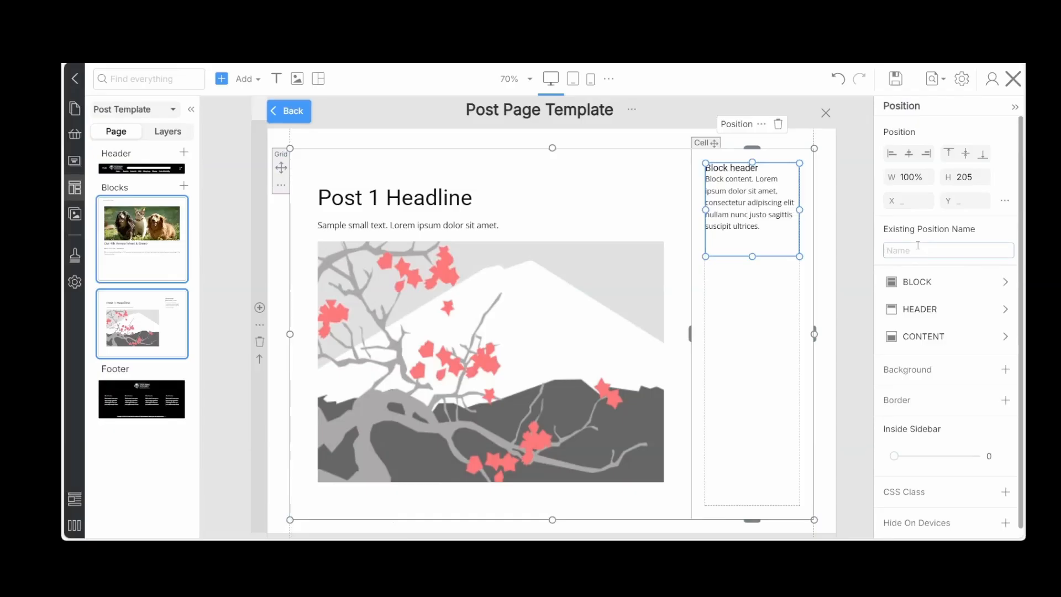
text(Primary Widget Area)
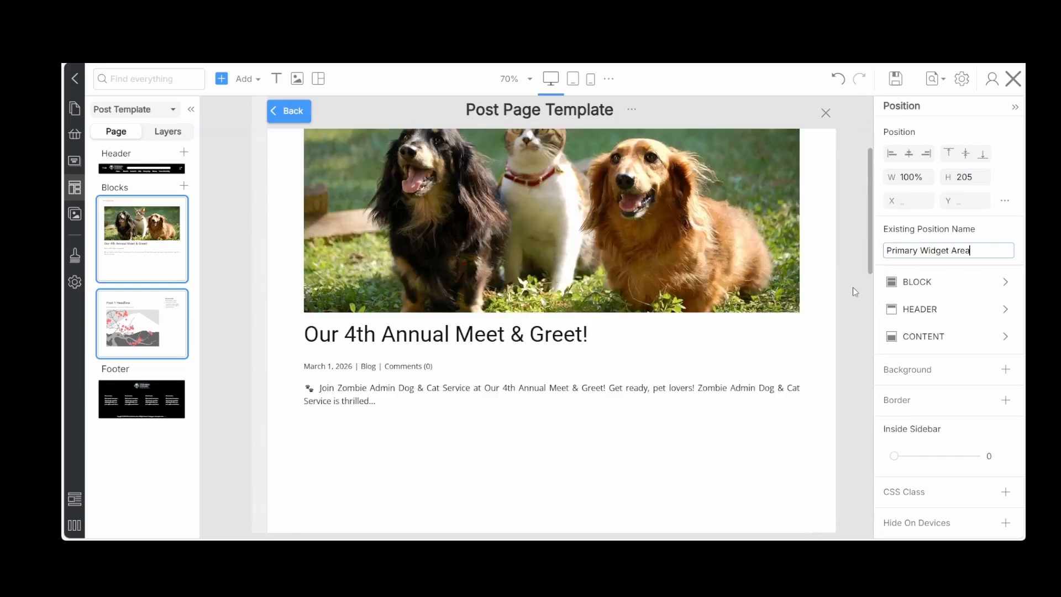
scroll(853, 286, down, 3)
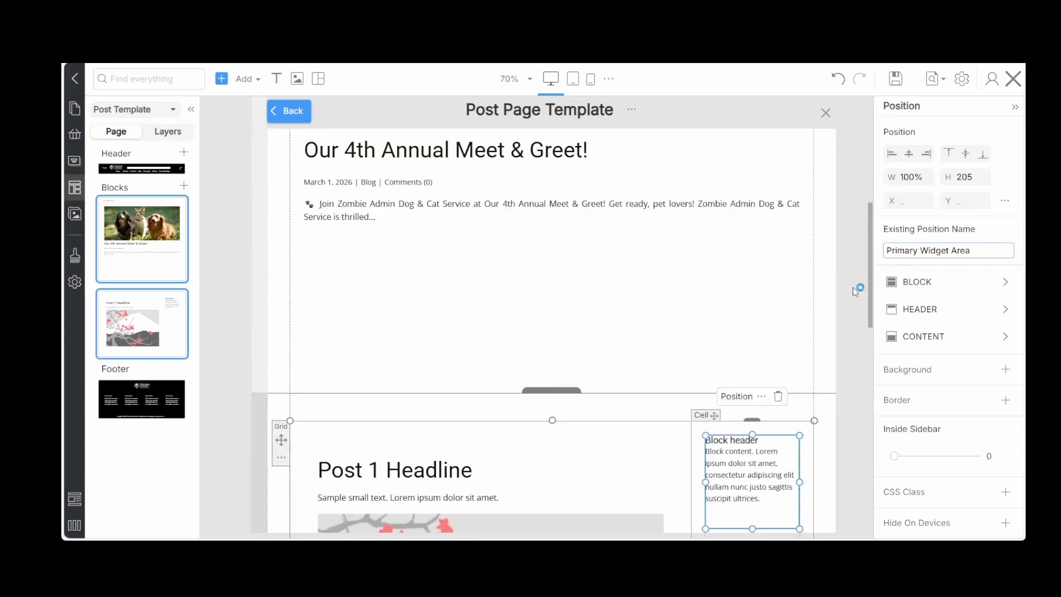
click(895, 87)
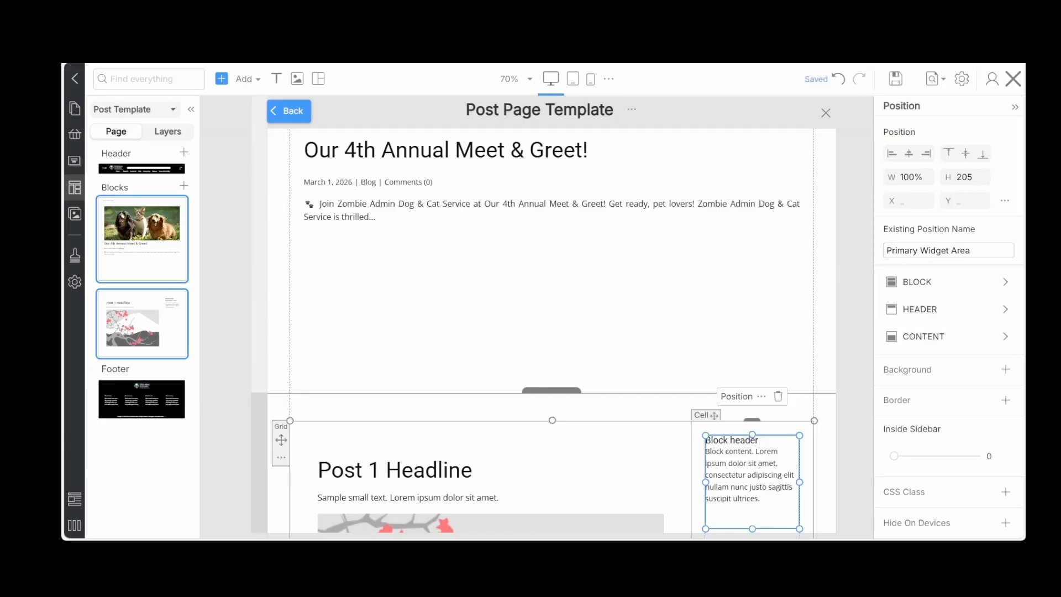
Duplicate the block that contains the post details and the widget area sidebar
click(458, 434)
scroll(456, 432, down, 6)
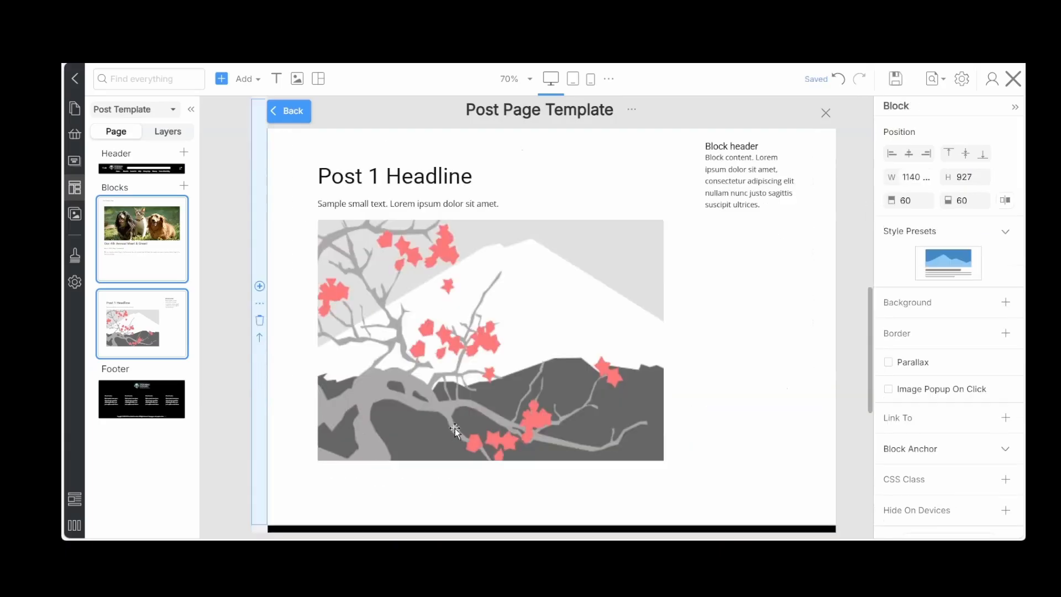
click(259, 298)
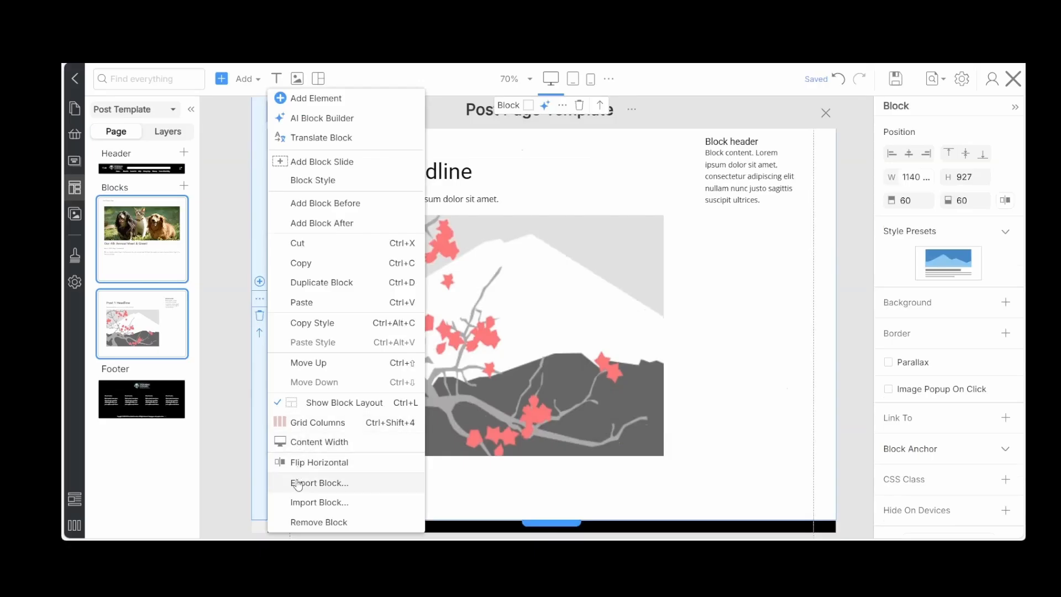
click(314, 283)
scroll(327, 282, down, 4)
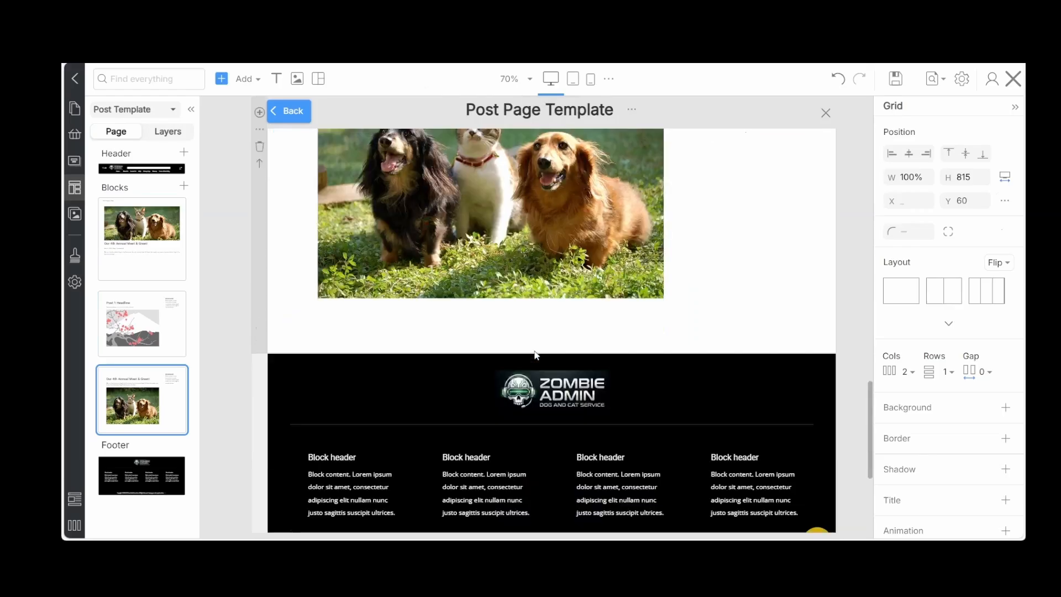
Flip the duplicated block's grid horizontally so the sidebar sits left of the post, and save the template
scroll(534, 350, up, 3)
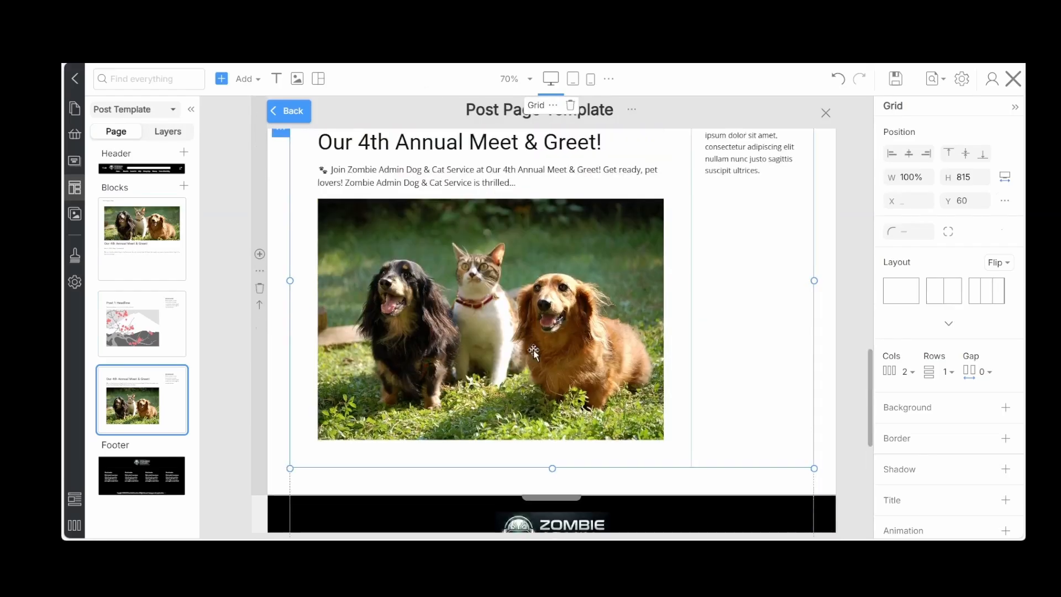
click(679, 417)
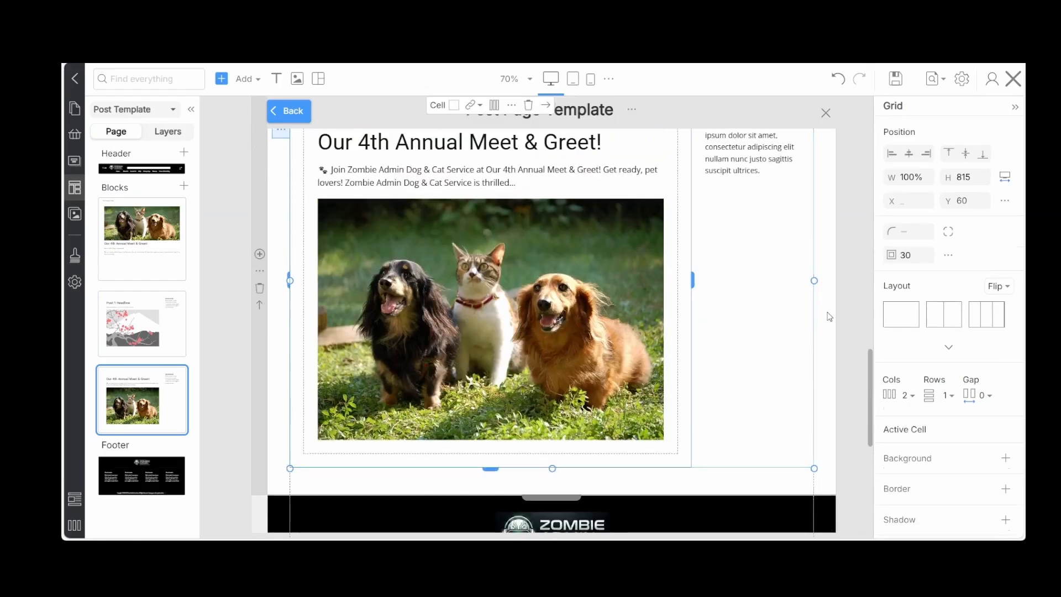
click(1006, 288)
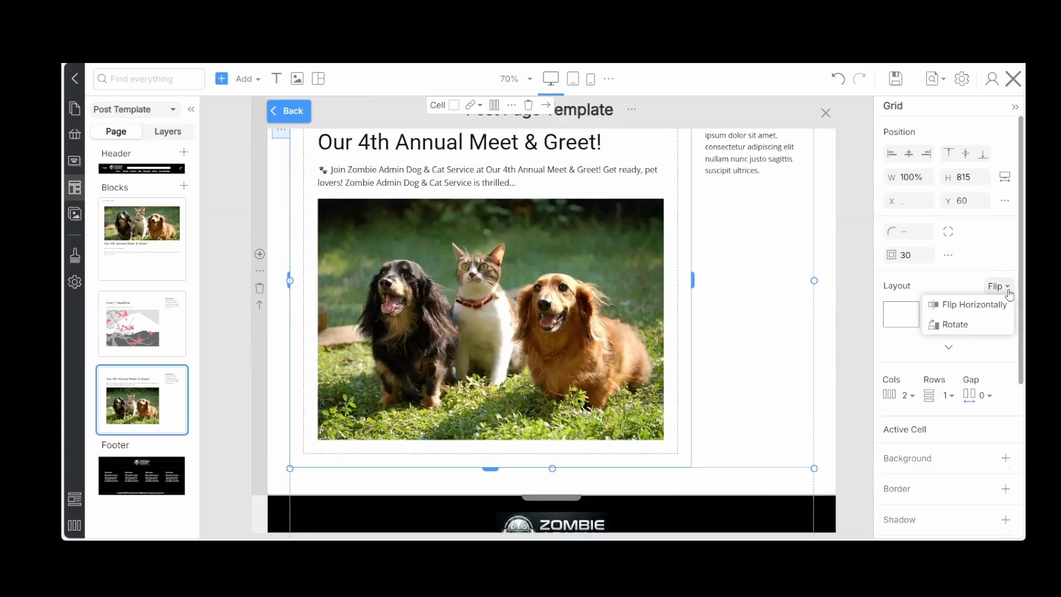
click(966, 305)
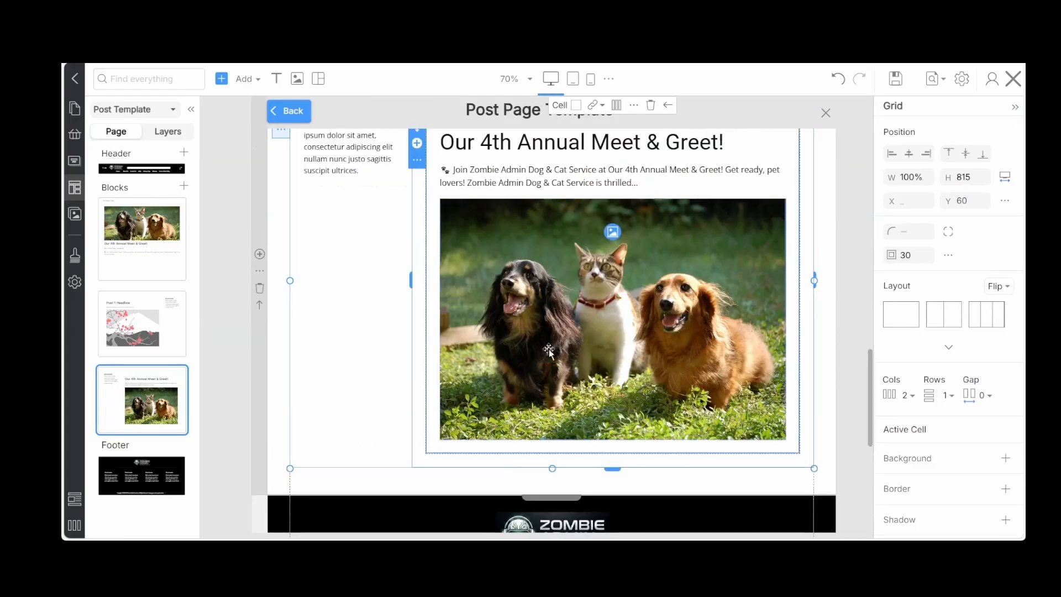
scroll(549, 349, up, 2)
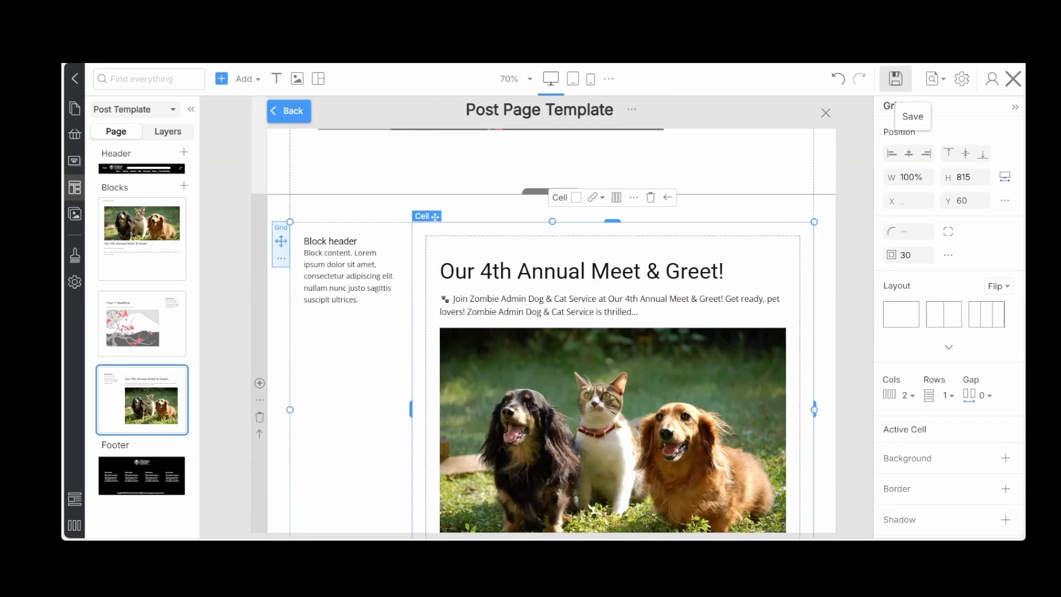
click(895, 79)
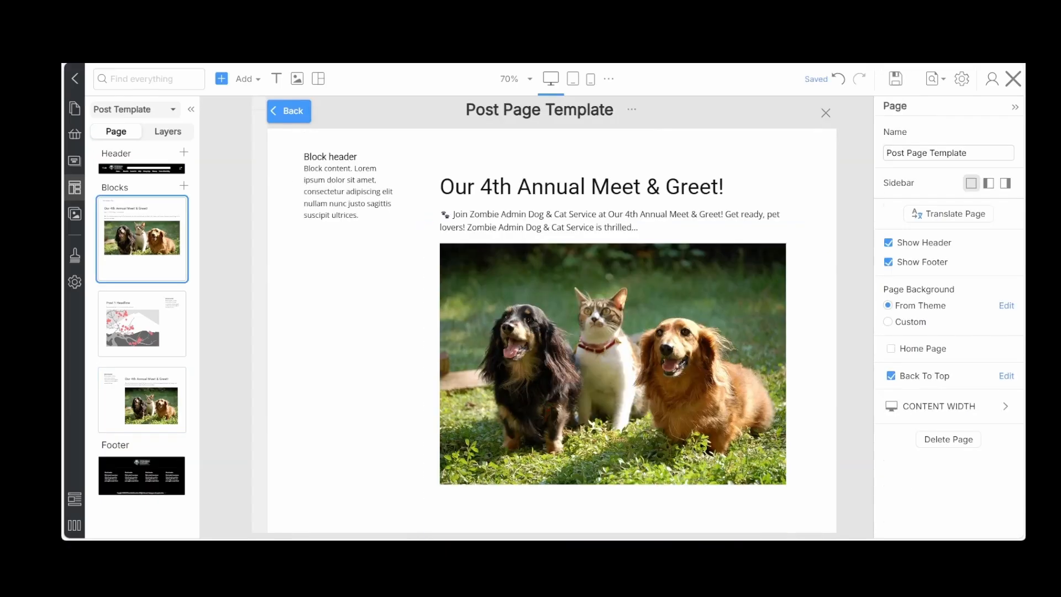
Exit the template editor and open the Our 4th Annual Meet & Greet! post from the live site's Blog page to examine the template layouts
click(1009, 86)
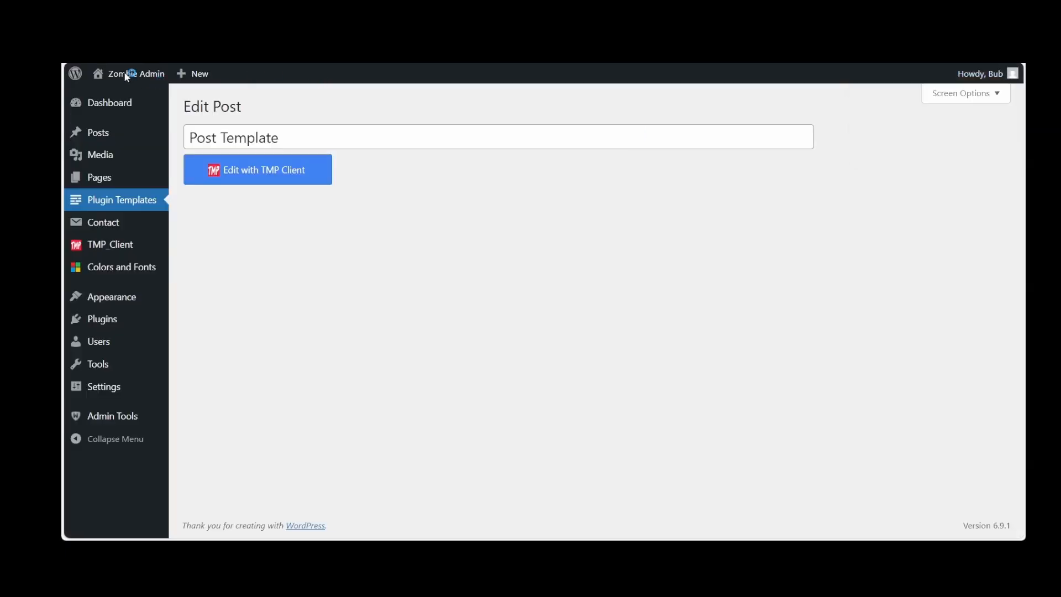
mouse_move(127, 78)
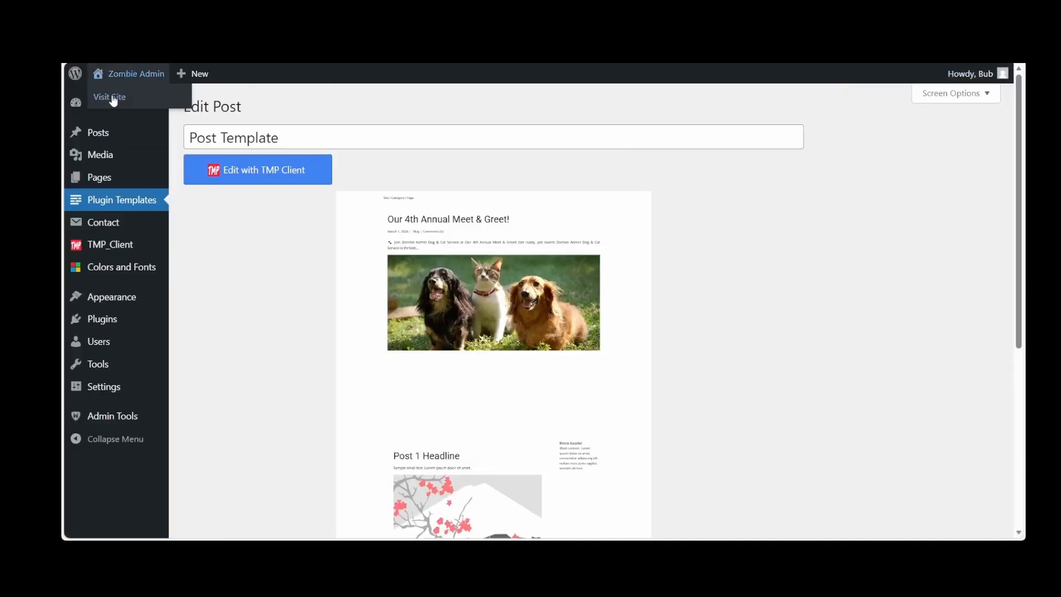
click(112, 97)
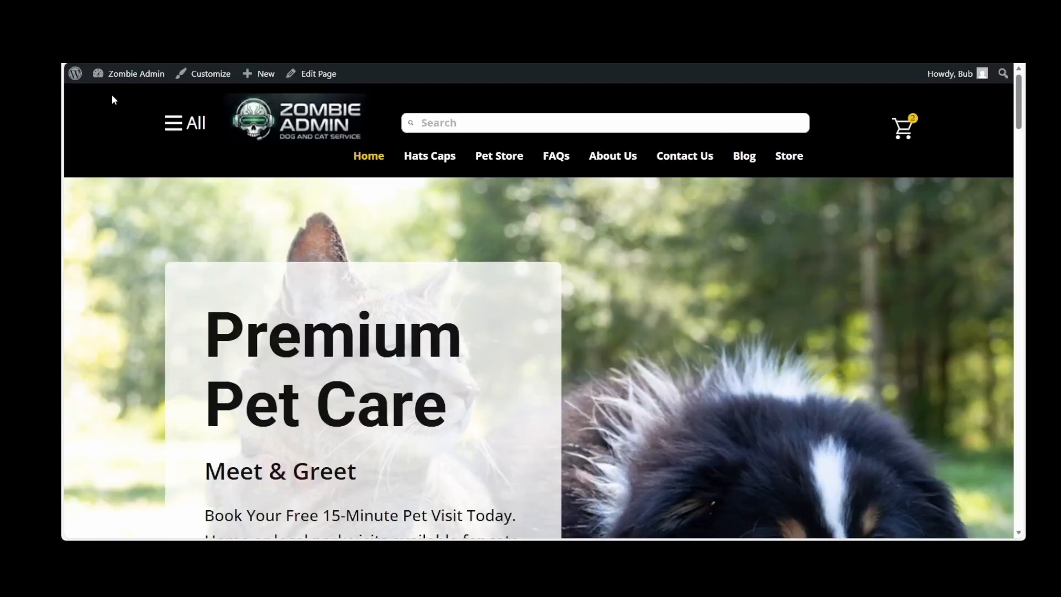
click(747, 155)
scroll(582, 279, down, 3)
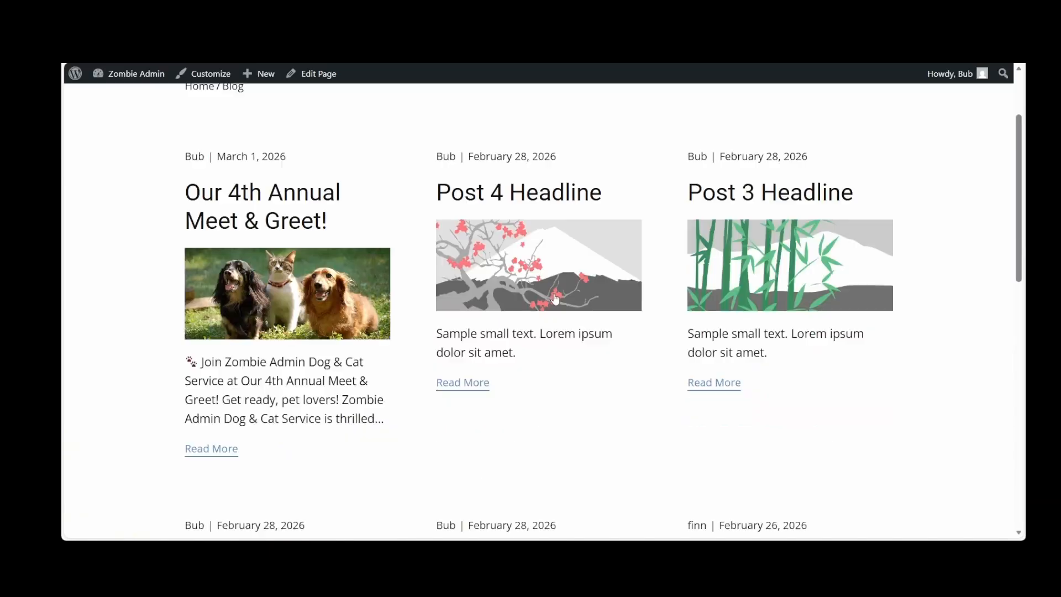
click(225, 378)
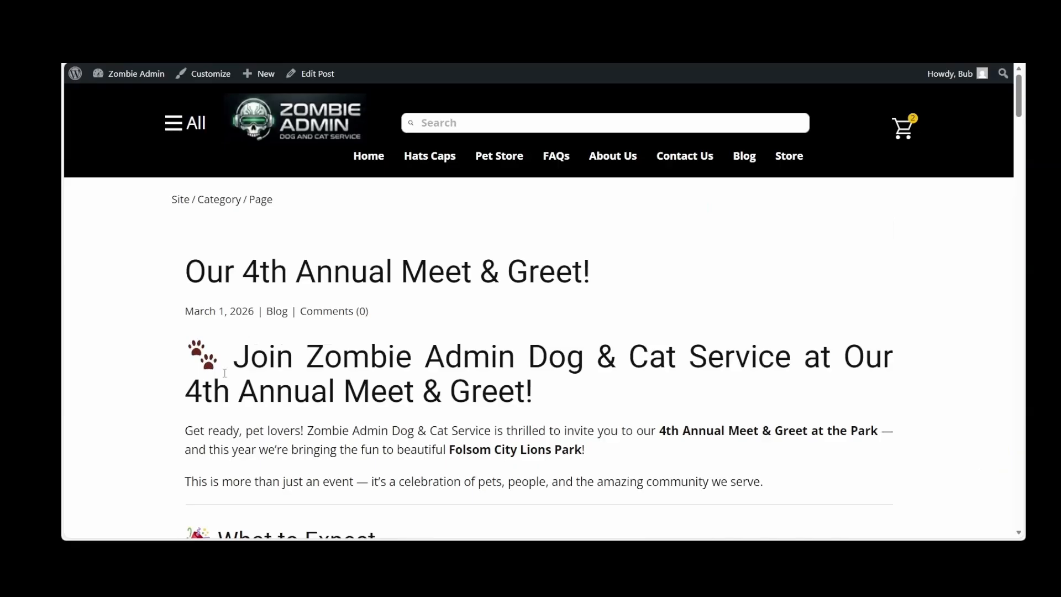
scroll(532, 310, down, 3)
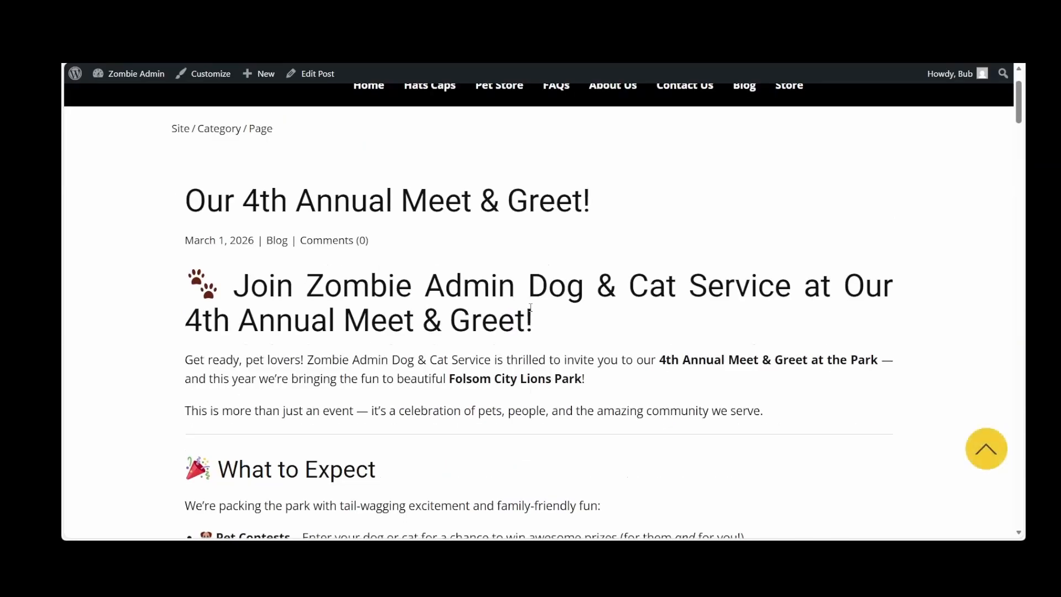
scroll(531, 308, down, 8)
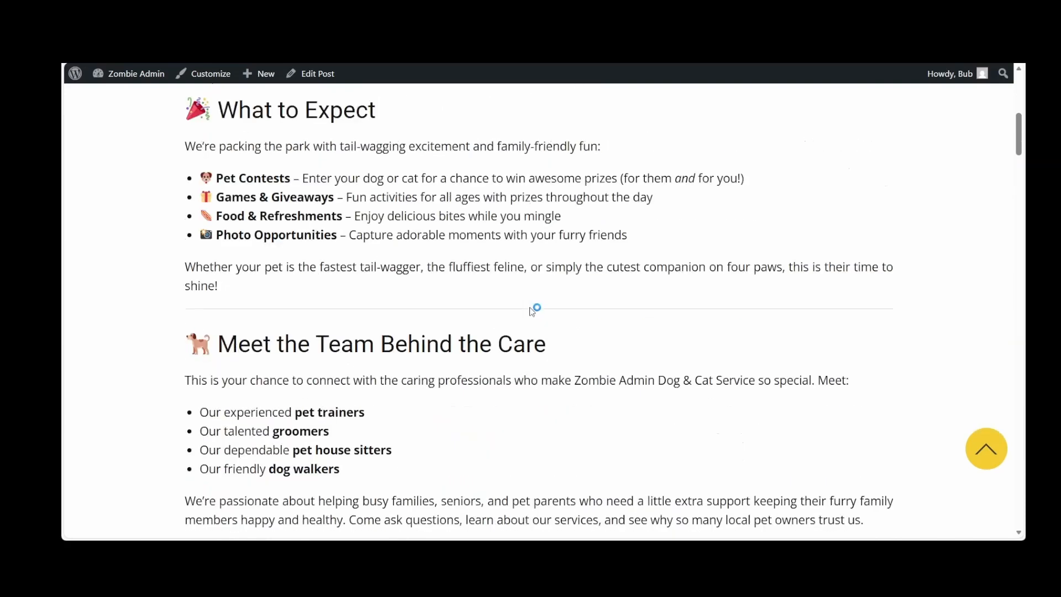
scroll(532, 311, down, 10)
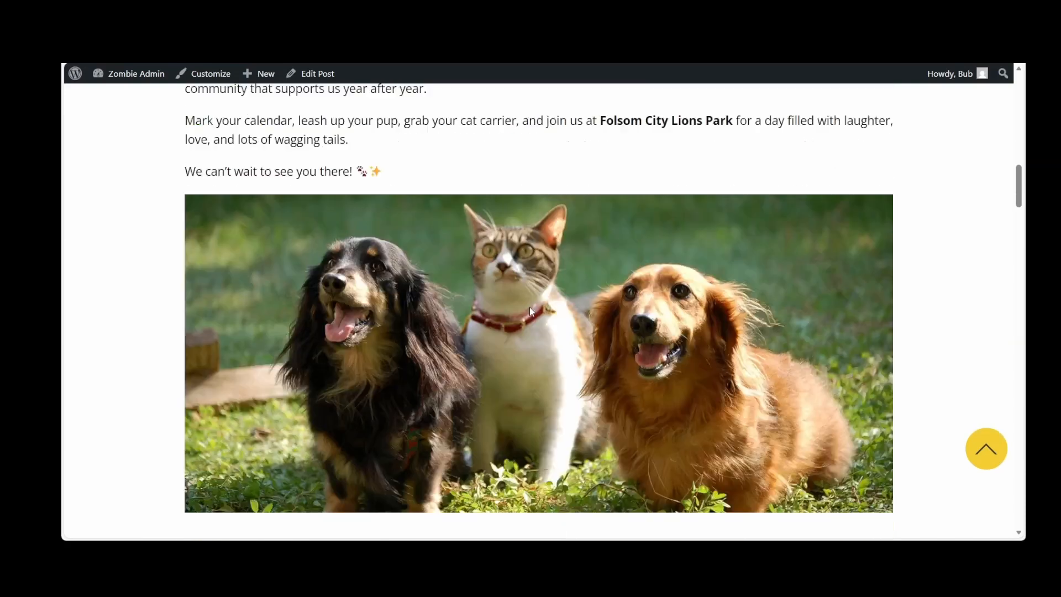
scroll(531, 312, down, 5)
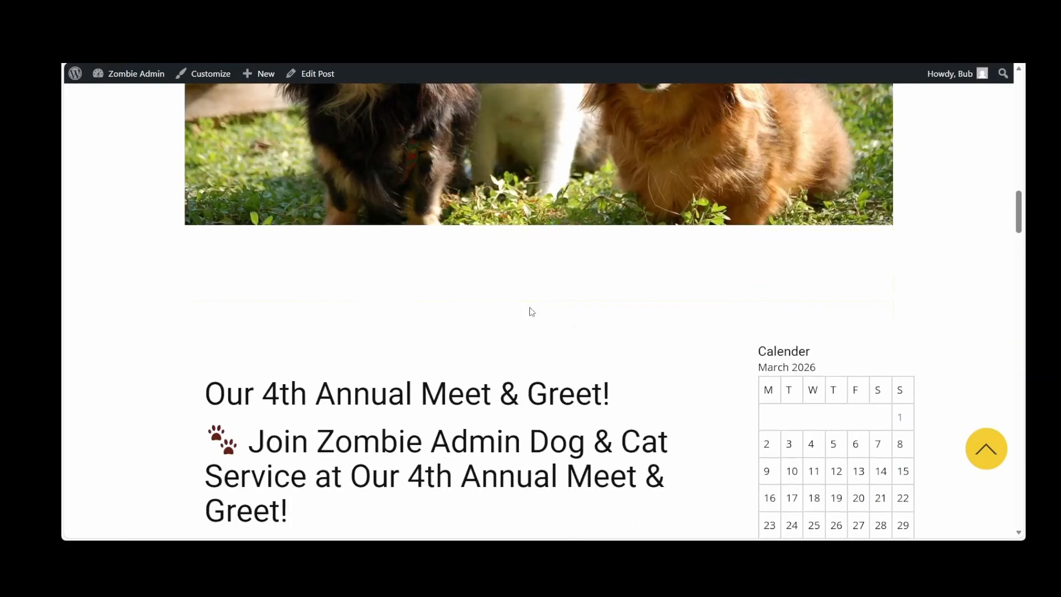
scroll(532, 312, down, 3)
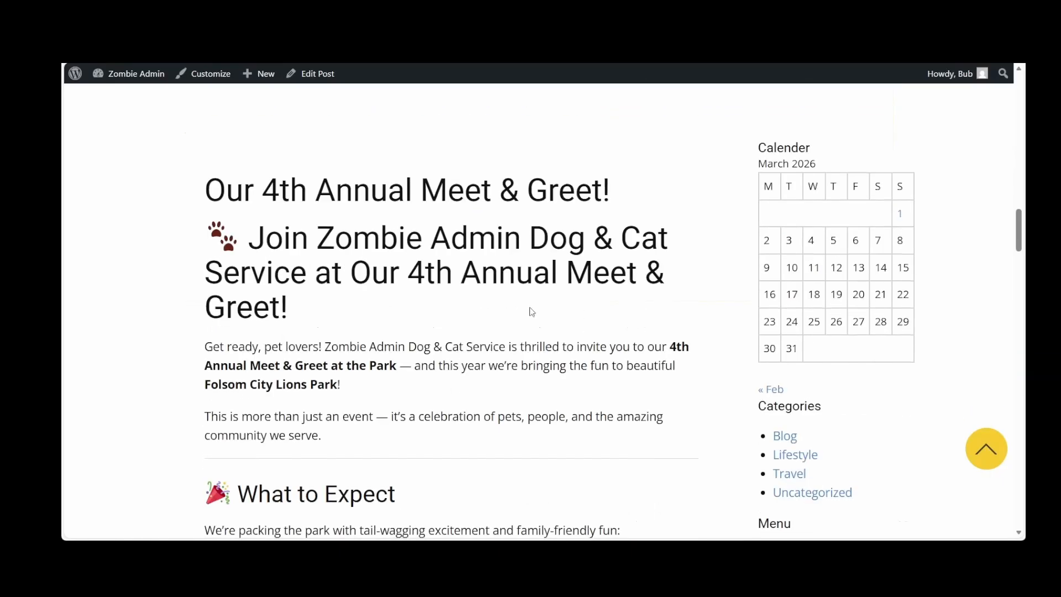
Examine the right-sidebar and left-sidebar layouts of the live post page, then return to its top
scroll(531, 311, up, 1)
scroll(531, 311, down, 4)
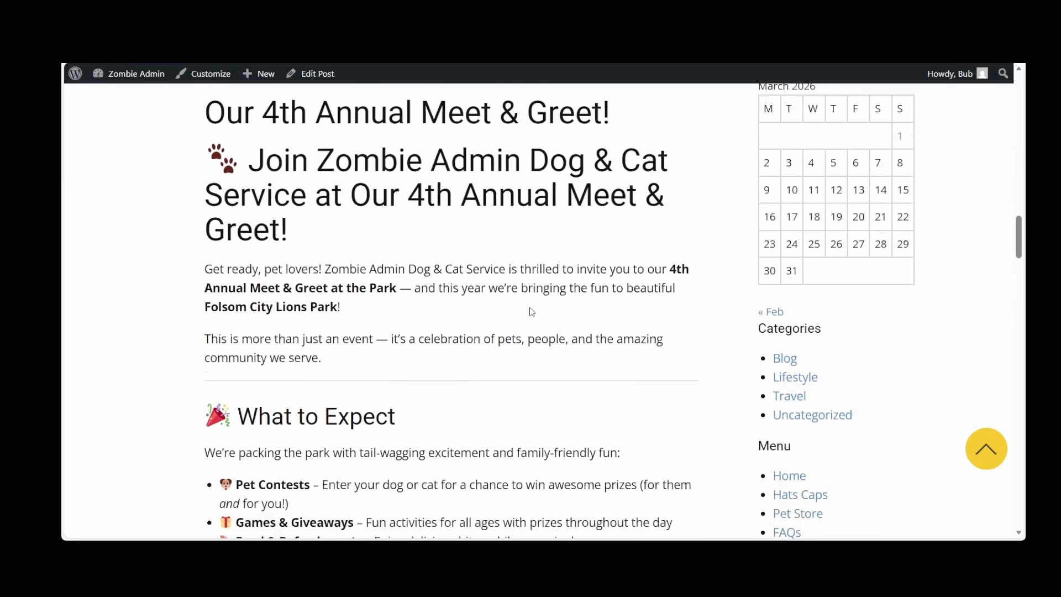
scroll(532, 311, down, 2)
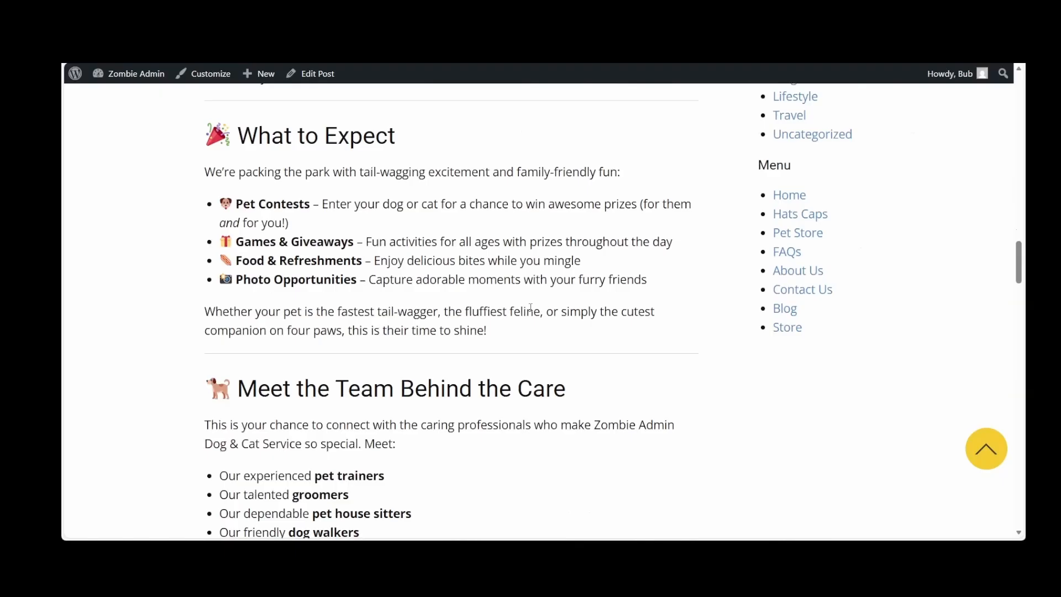
scroll(531, 308, up, 3)
scroll(772, 369, down, 2)
scroll(772, 374, up, 1)
scroll(772, 374, down, 9)
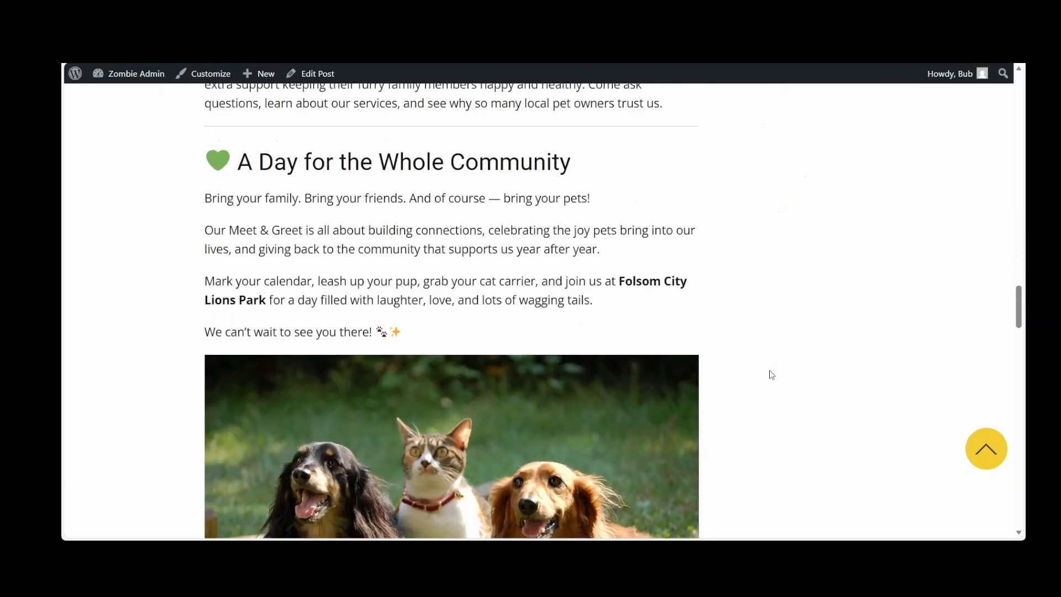
scroll(772, 374, down, 8)
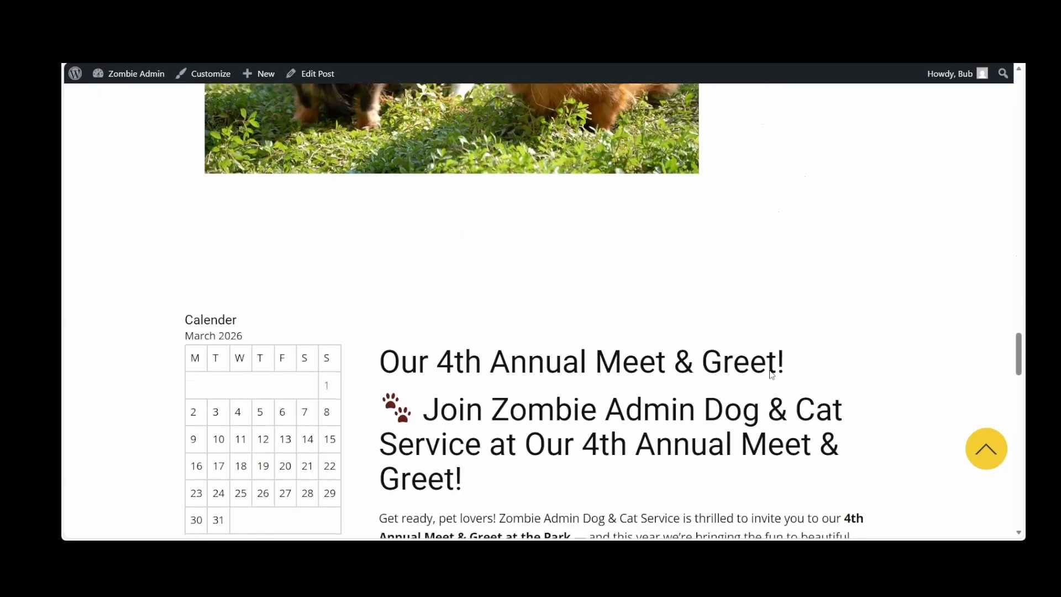
scroll(772, 374, down, 2)
scroll(479, 364, down, 2)
scroll(478, 365, down, 2)
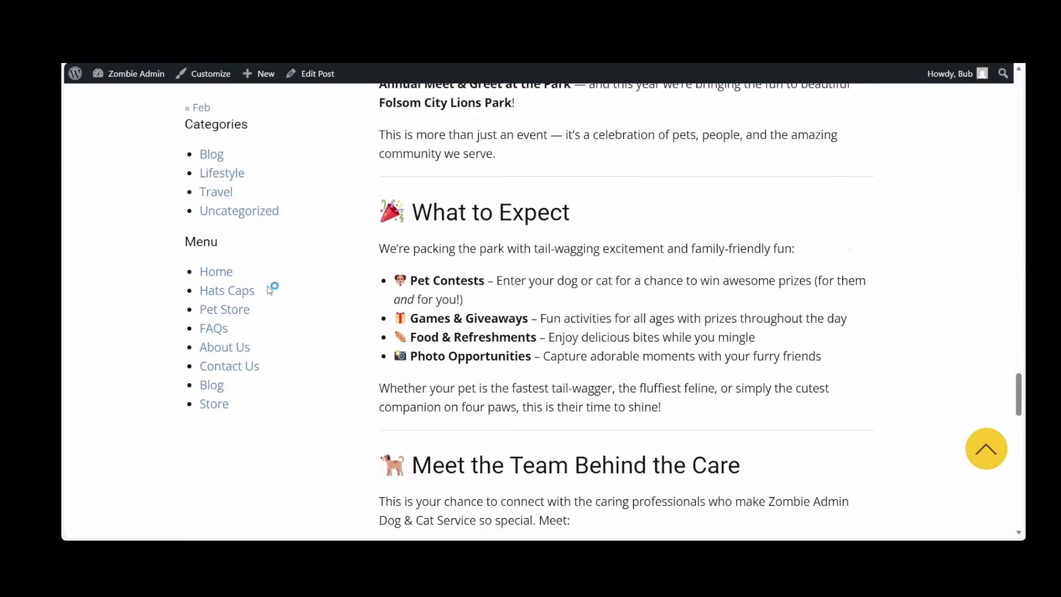
scroll(324, 370, down, 6)
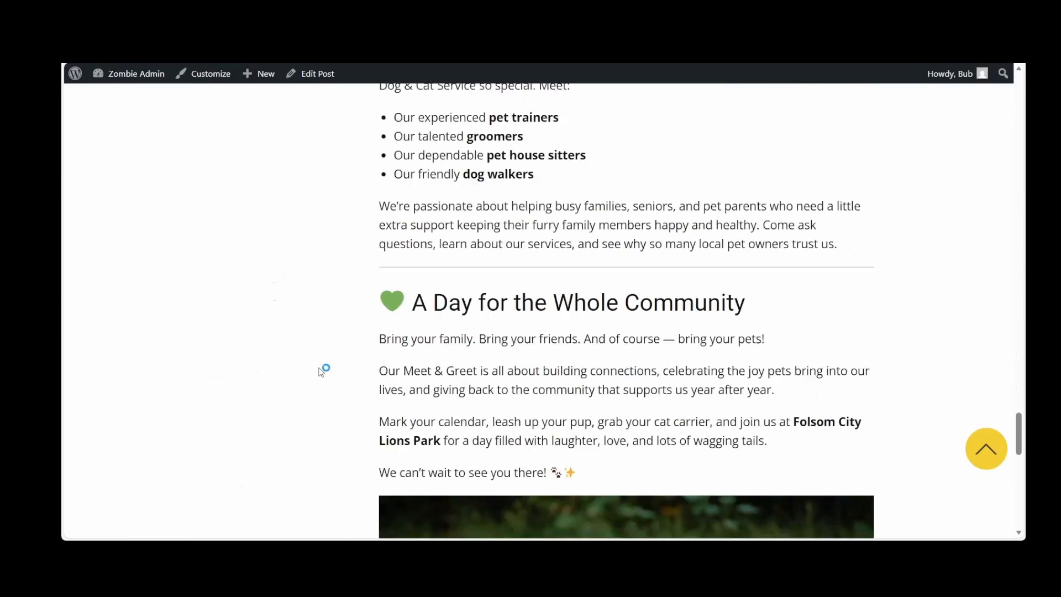
scroll(321, 371, down, 5)
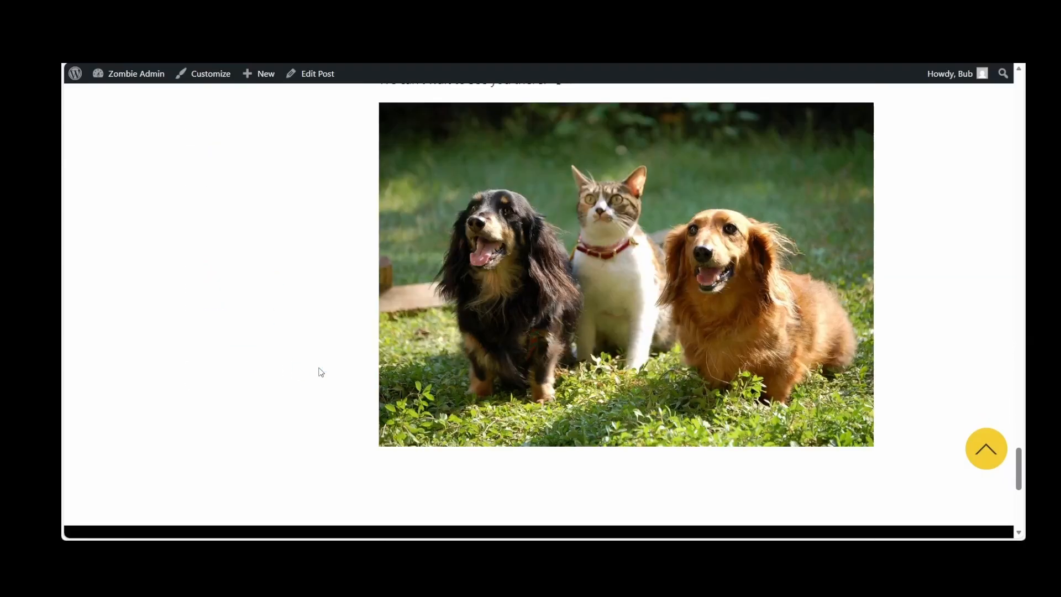
click(988, 456)
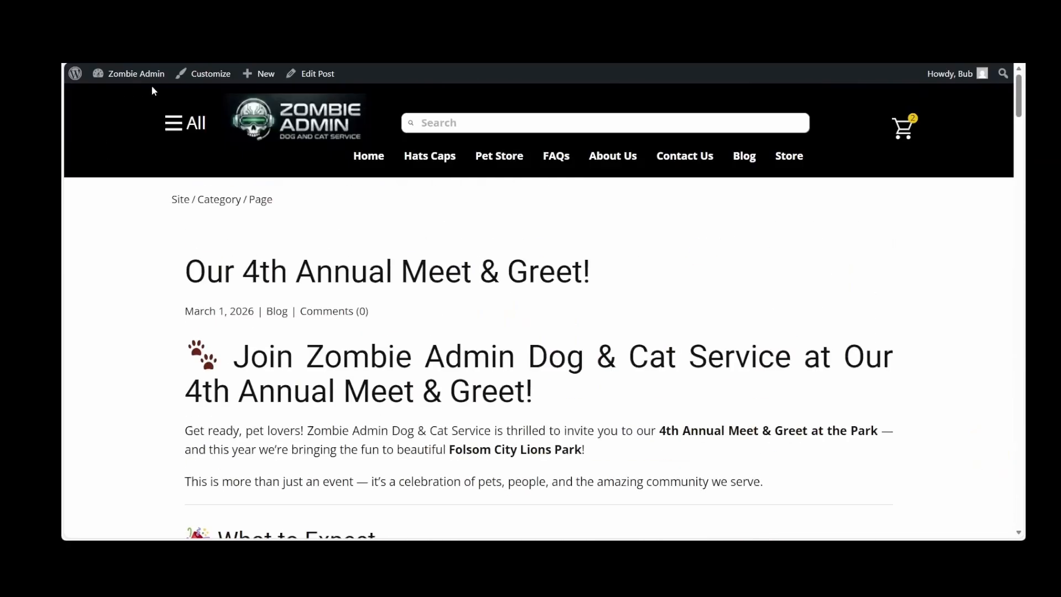
Go to the WordPress dashboard and open the Post Template plugin template for editing with TMP Client
mouse_move(148, 82)
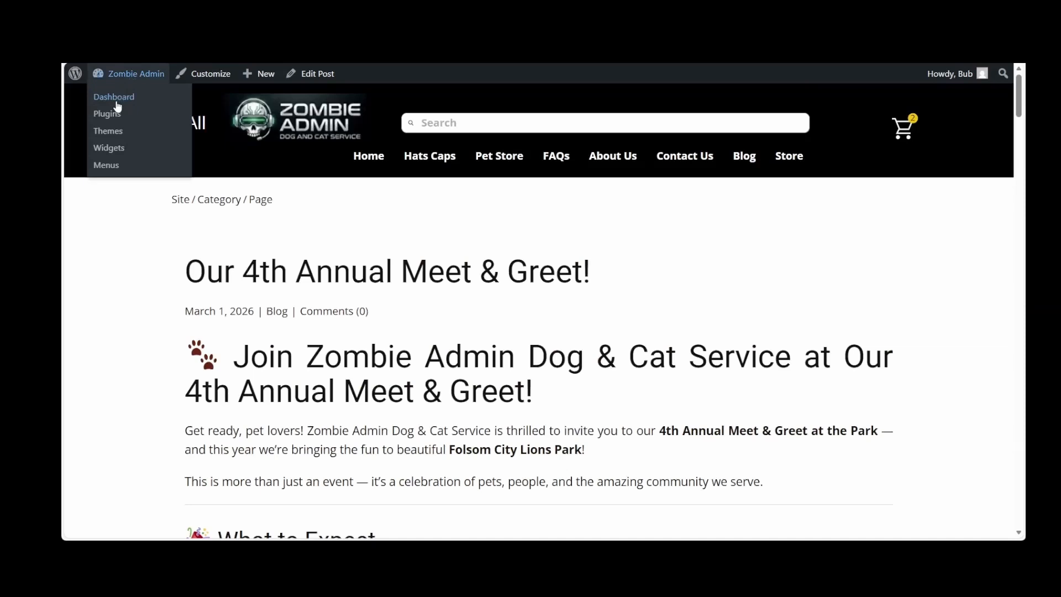
click(115, 99)
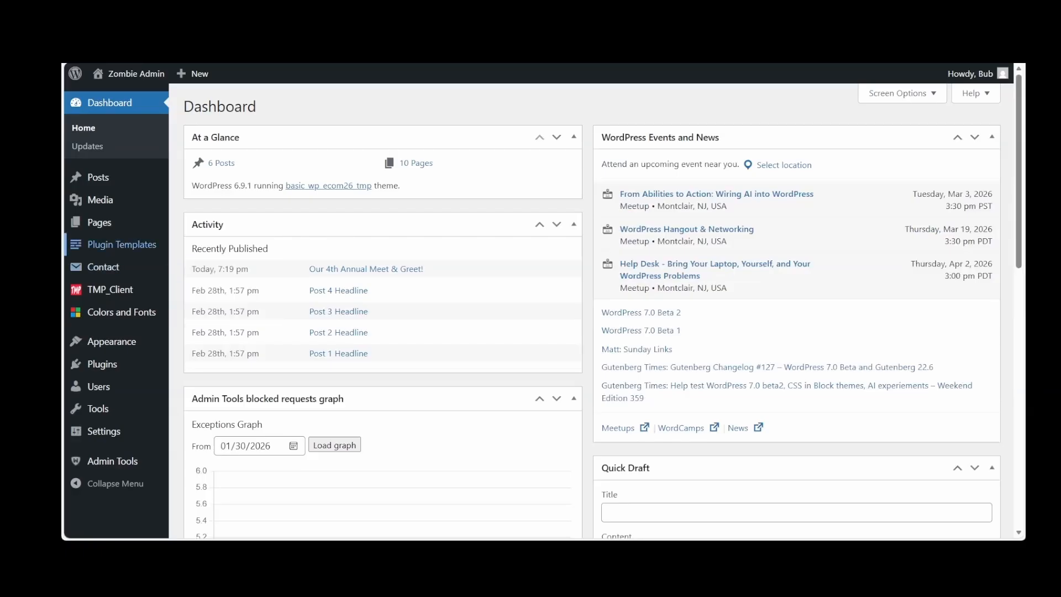
click(116, 250)
scroll(279, 381, down, 3)
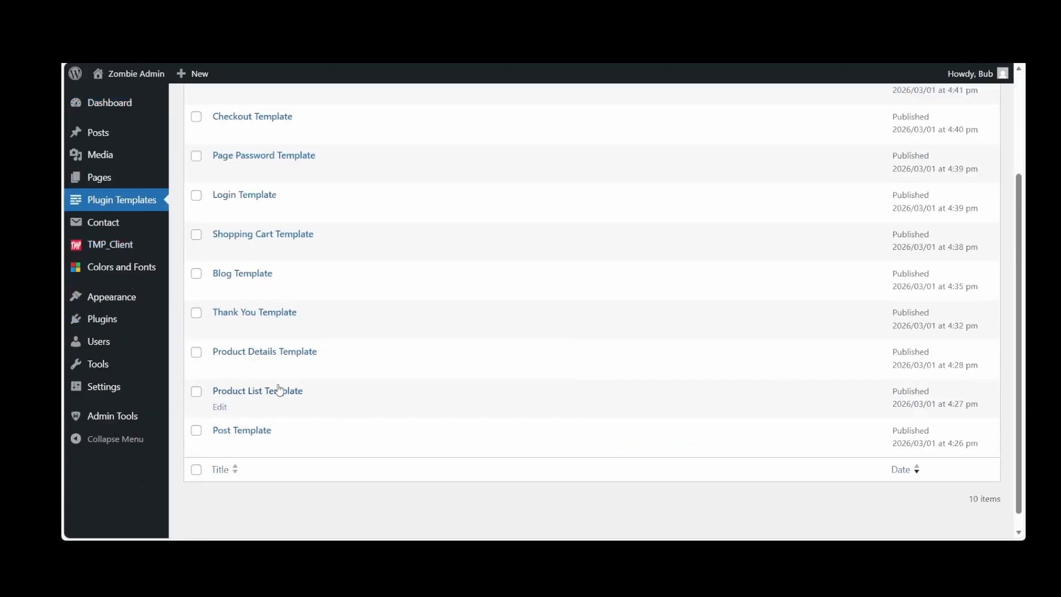
scroll(279, 390, up, 1)
click(255, 443)
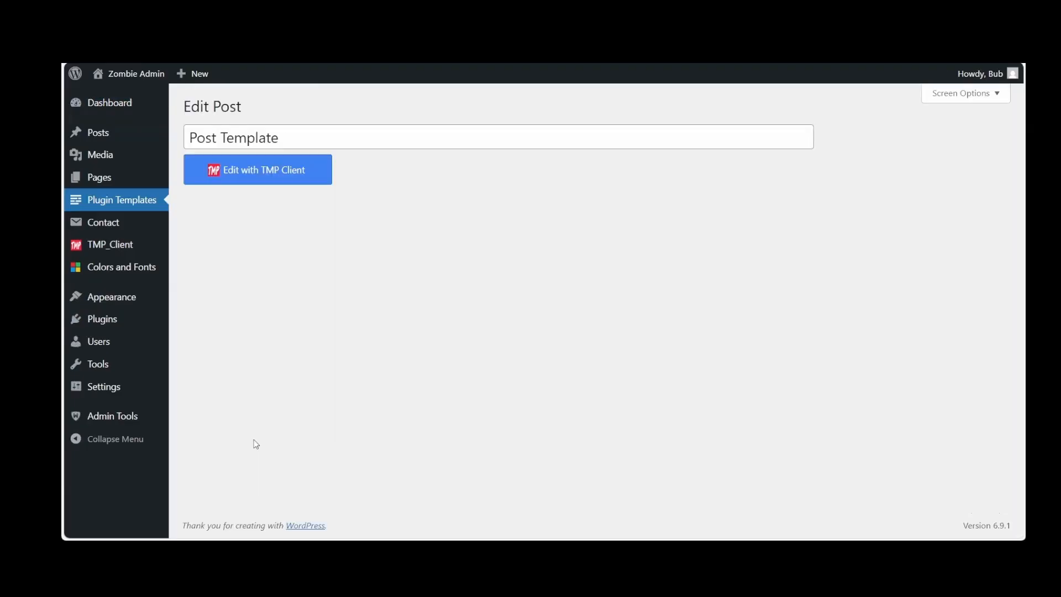
click(292, 169)
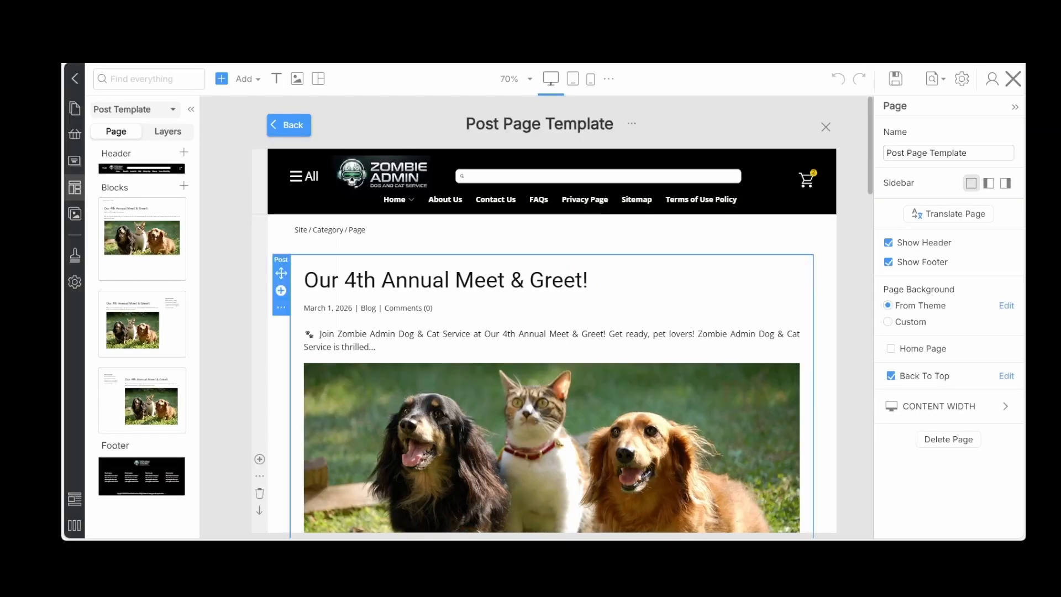
click(457, 249)
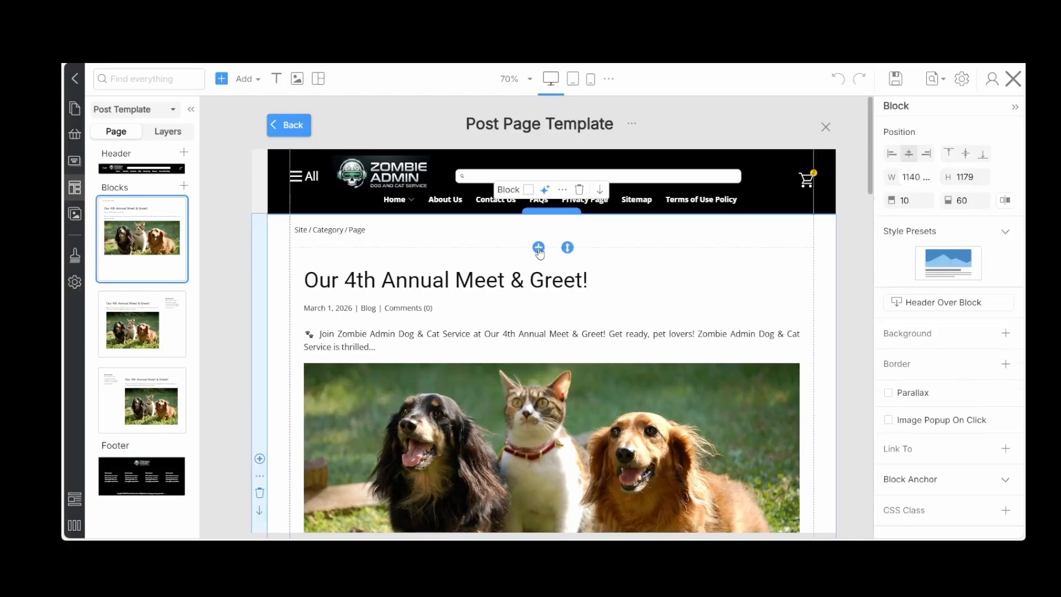
click(539, 248)
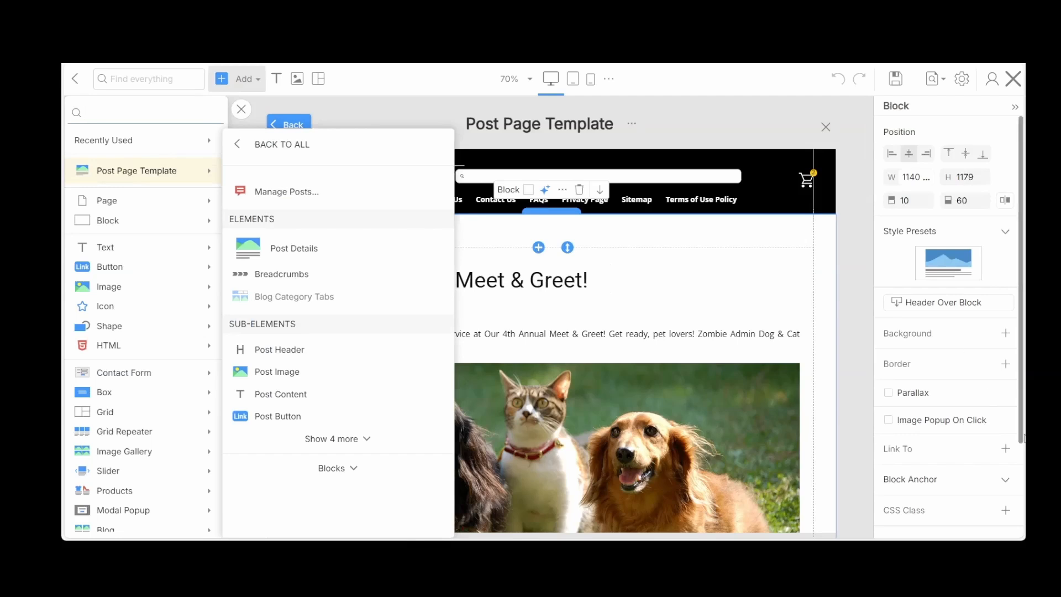
click(241, 109)
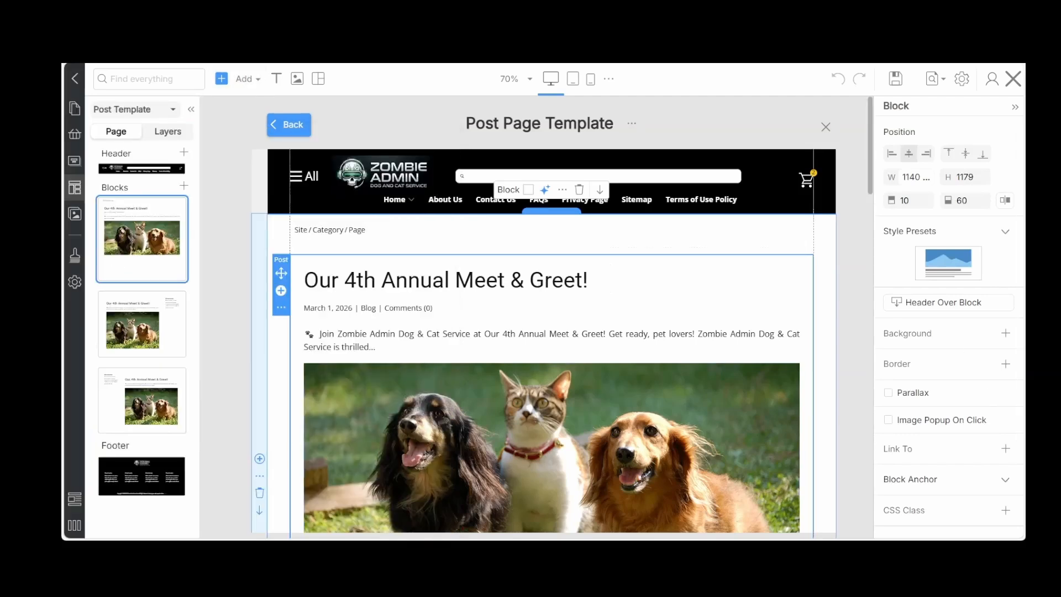
Delete the right-sidebar and left-sidebar blocks from the Post Page Template, keeping the full-width post block
scroll(280, 391, down, 5)
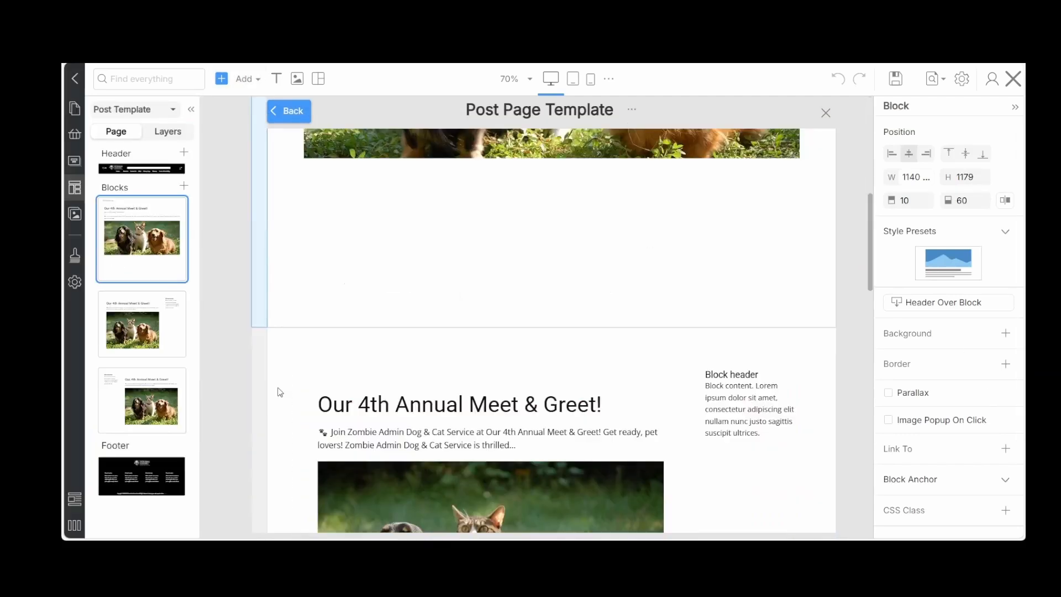
scroll(280, 391, down, 5)
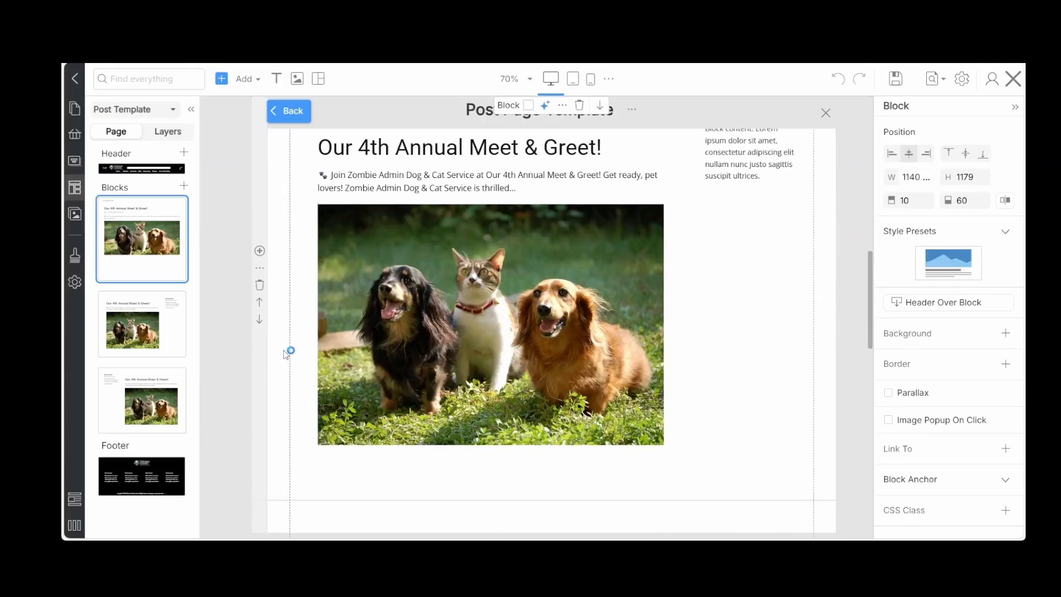
click(259, 285)
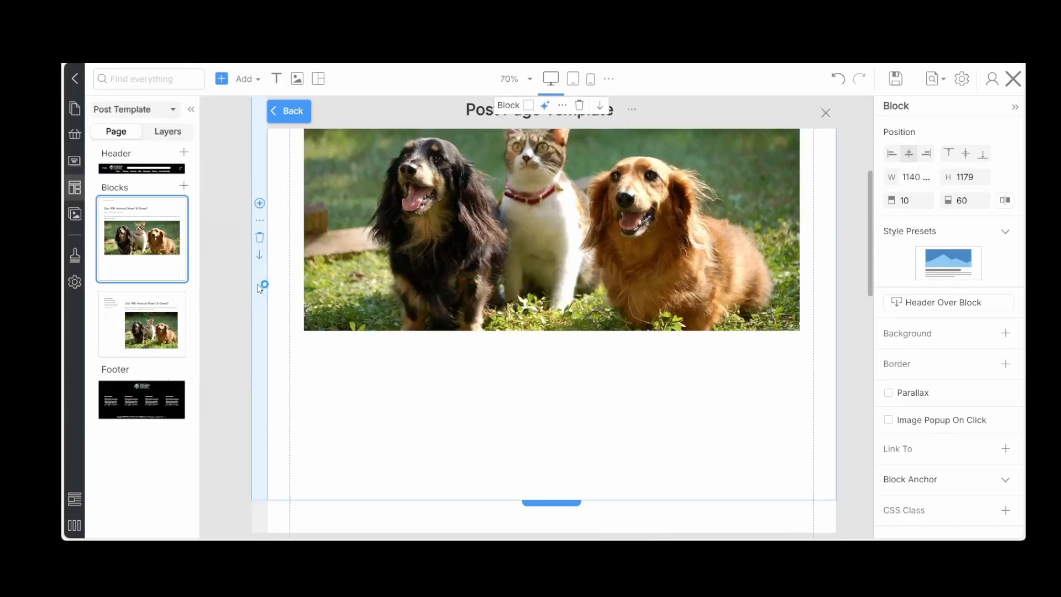
scroll(285, 344, down, 5)
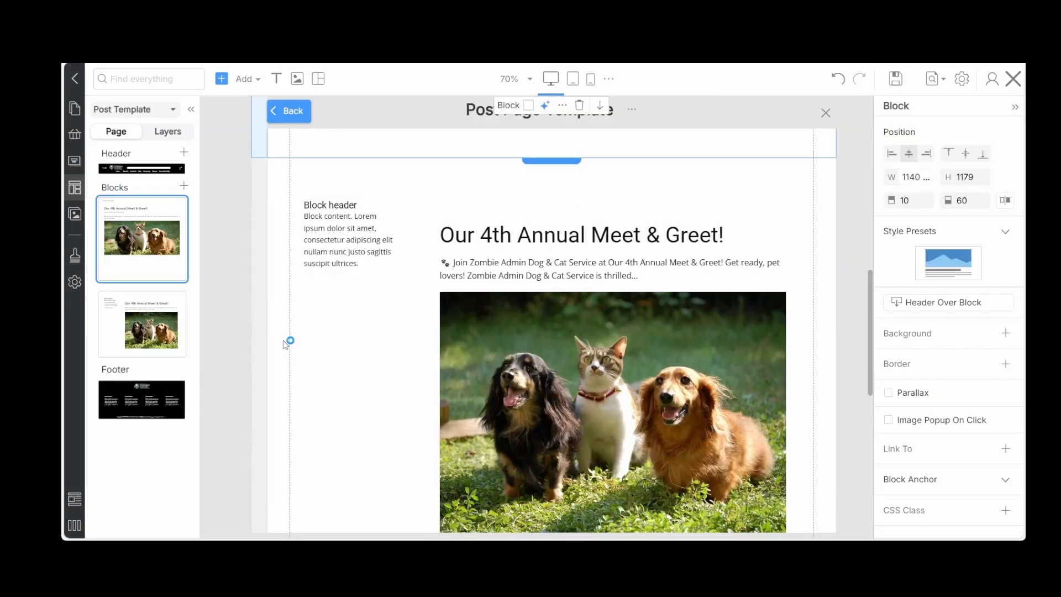
click(262, 385)
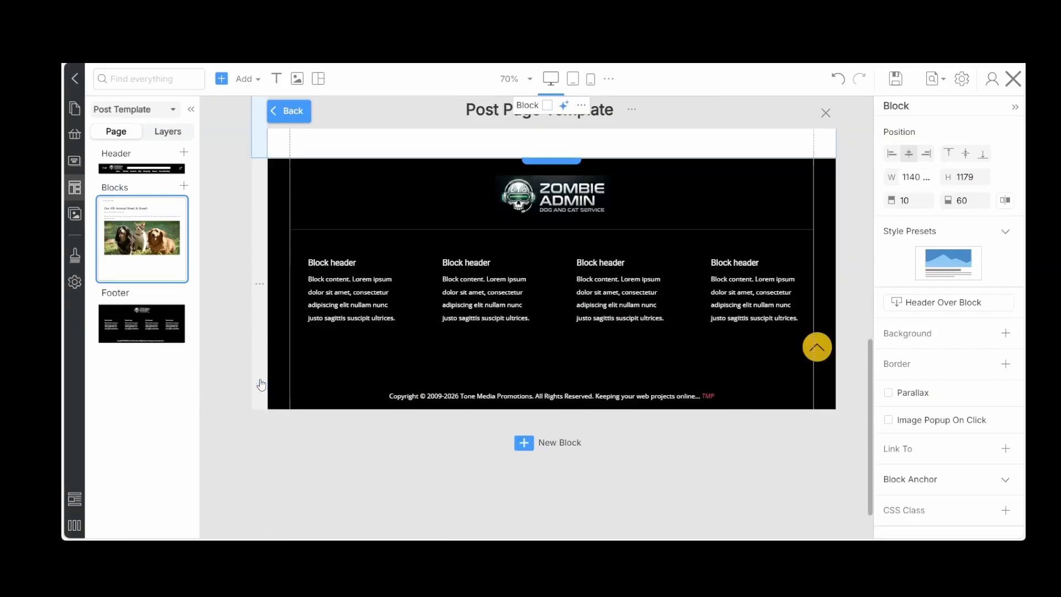
Add a blank block to the Post Page Template and move it above the full-width post block
scroll(261, 384, up, 5)
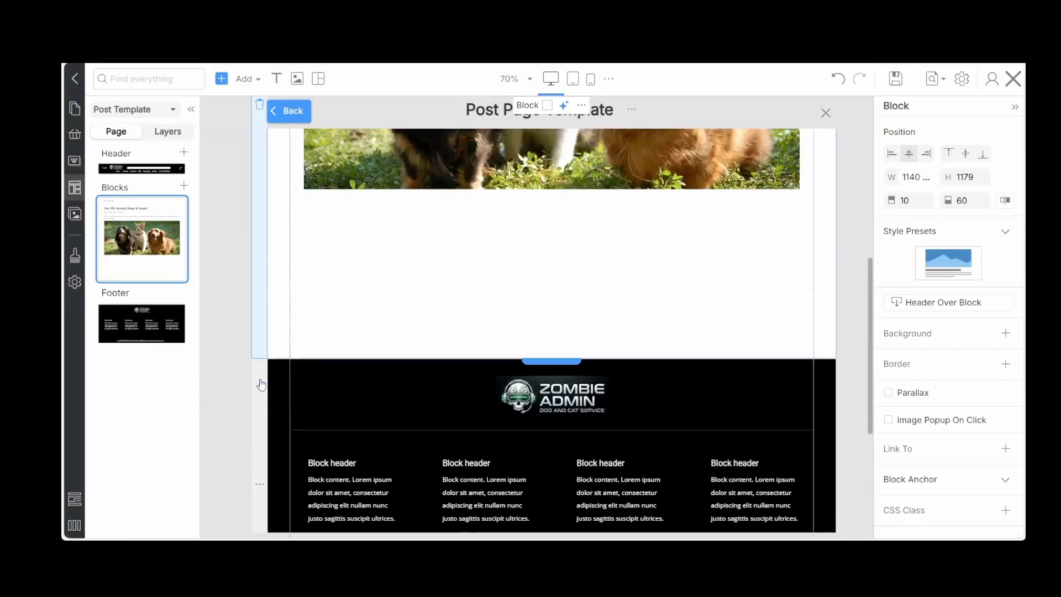
scroll(261, 384, down, 3)
scroll(261, 383, down, 3)
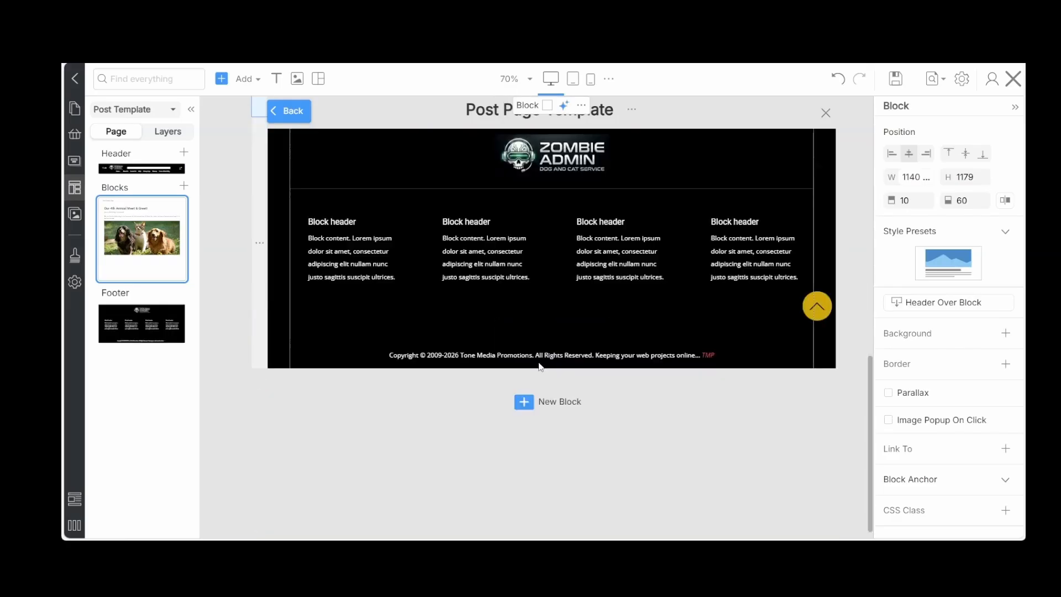
click(512, 407)
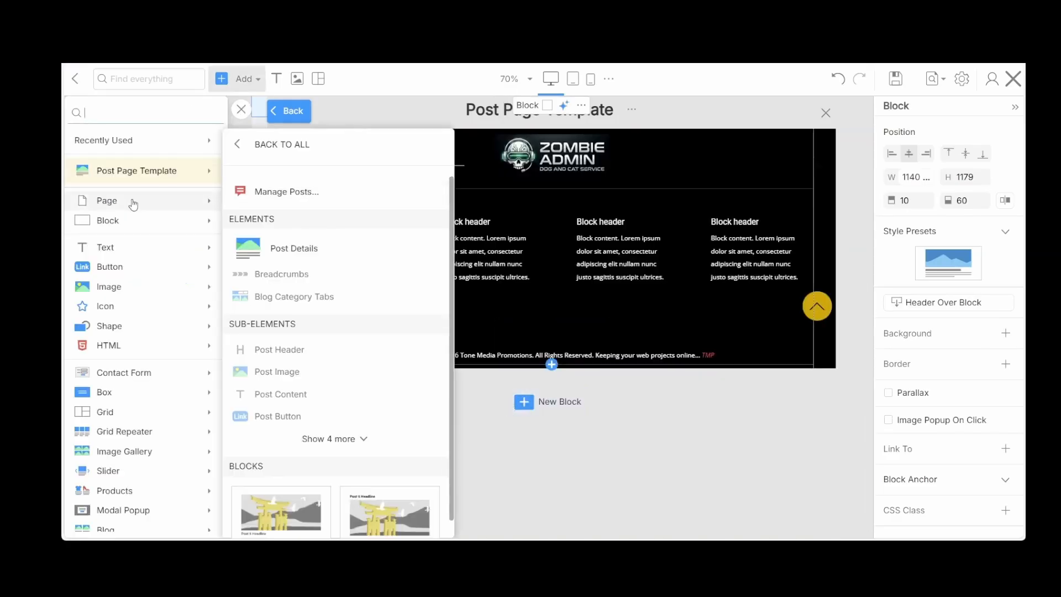
mouse_move(98, 223)
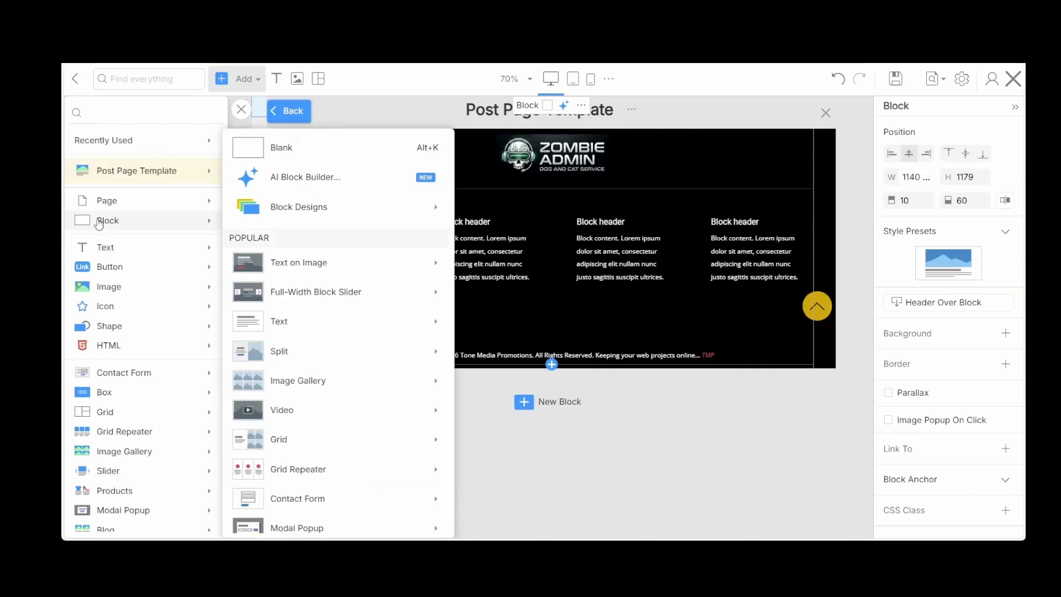
click(260, 151)
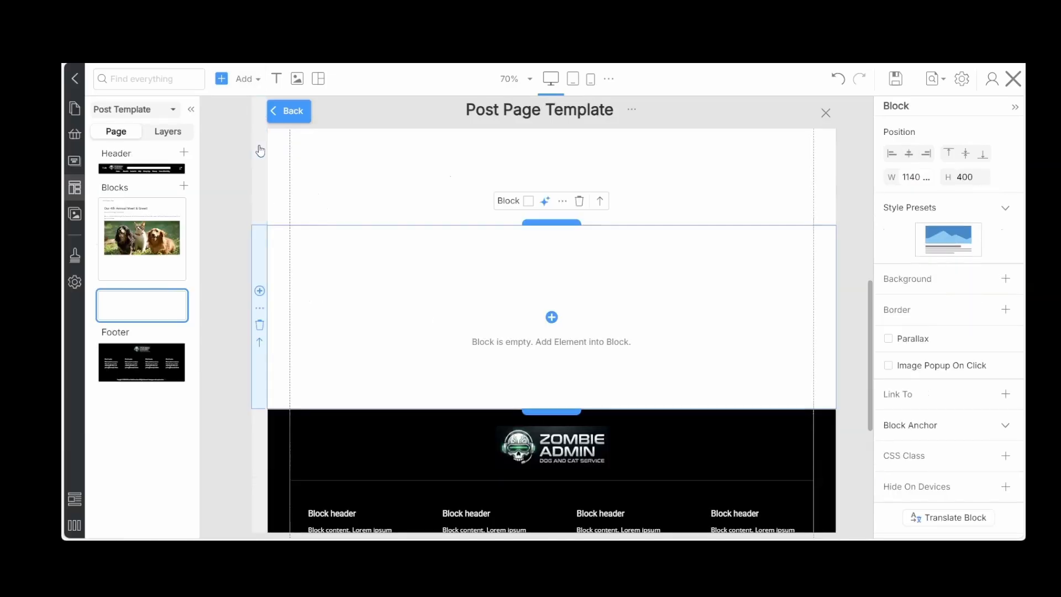
click(259, 342)
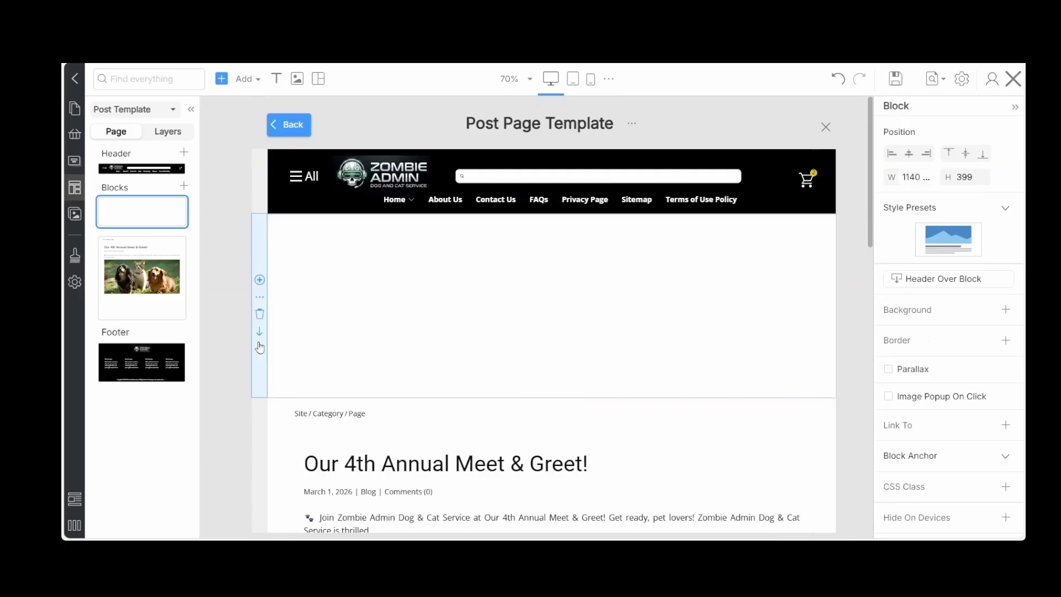
Add a Position & Widget Area to the blank block and fill in its existing position name, starting with "Po"
click(551, 307)
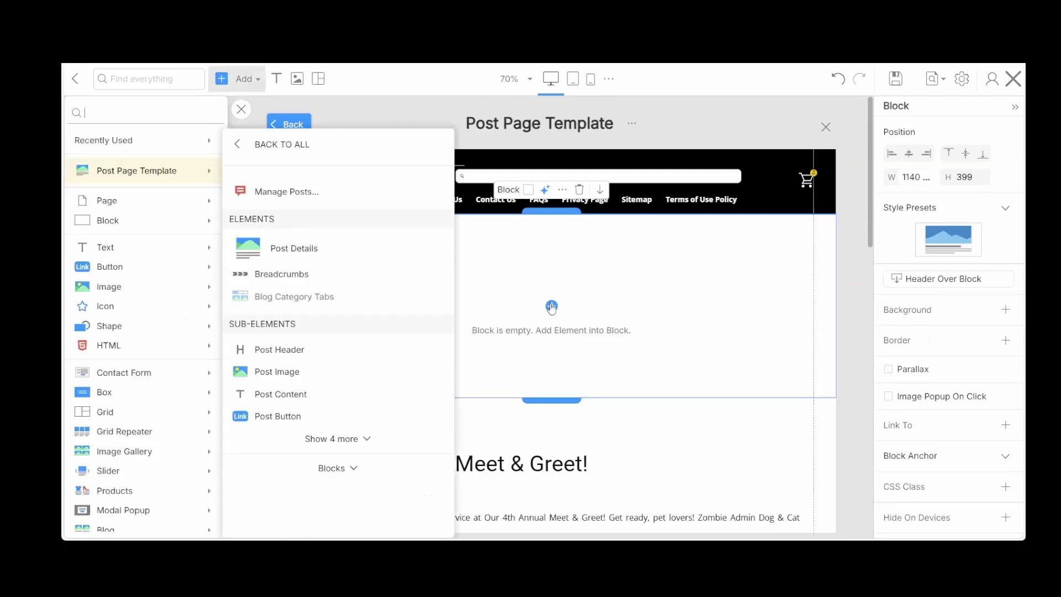
click(190, 293)
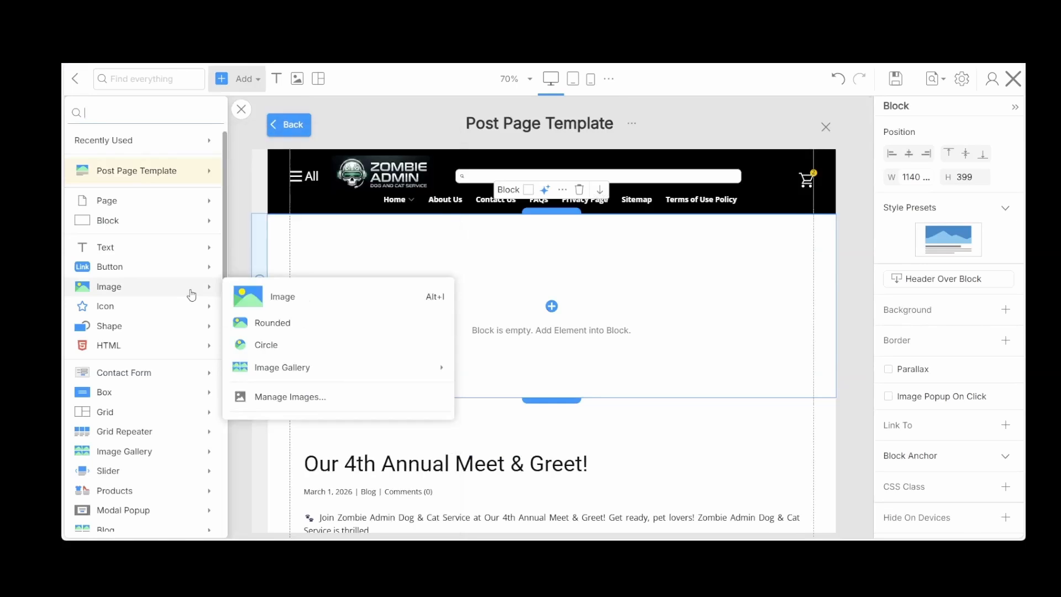
scroll(142, 452, down, 5)
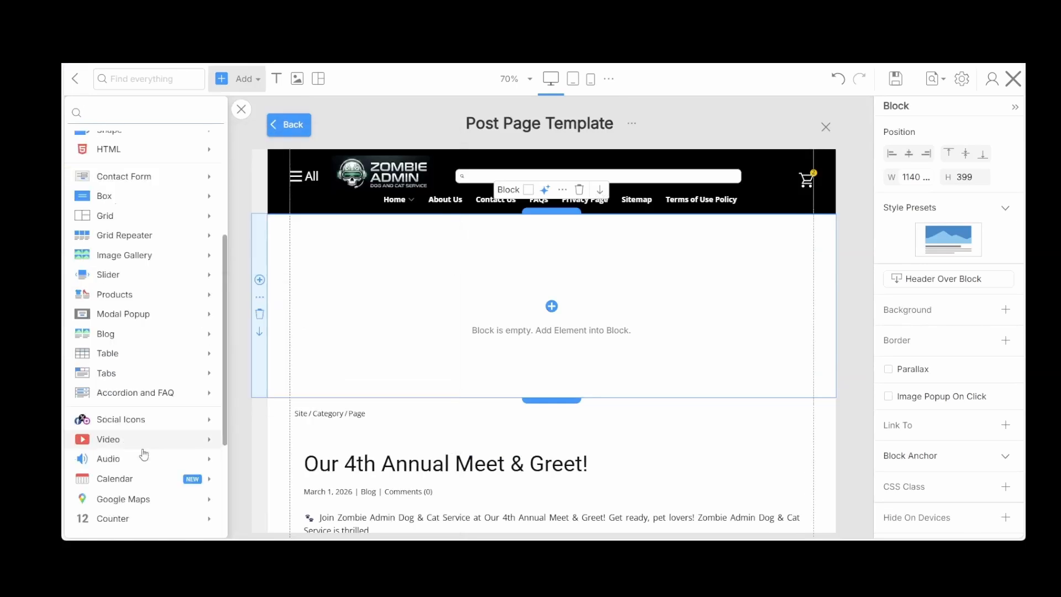
scroll(143, 453, down, 1)
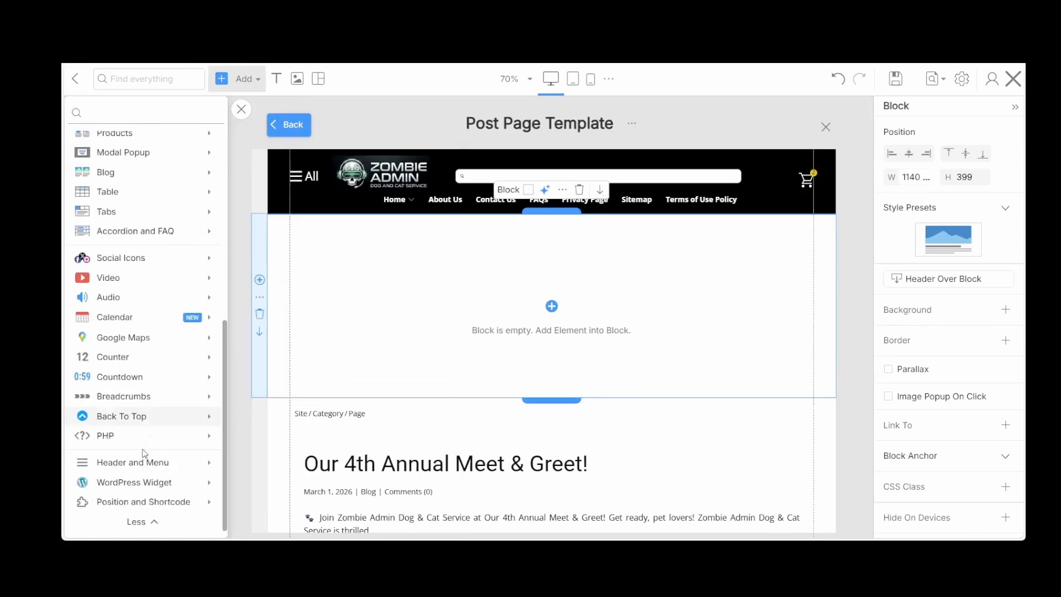
click(130, 503)
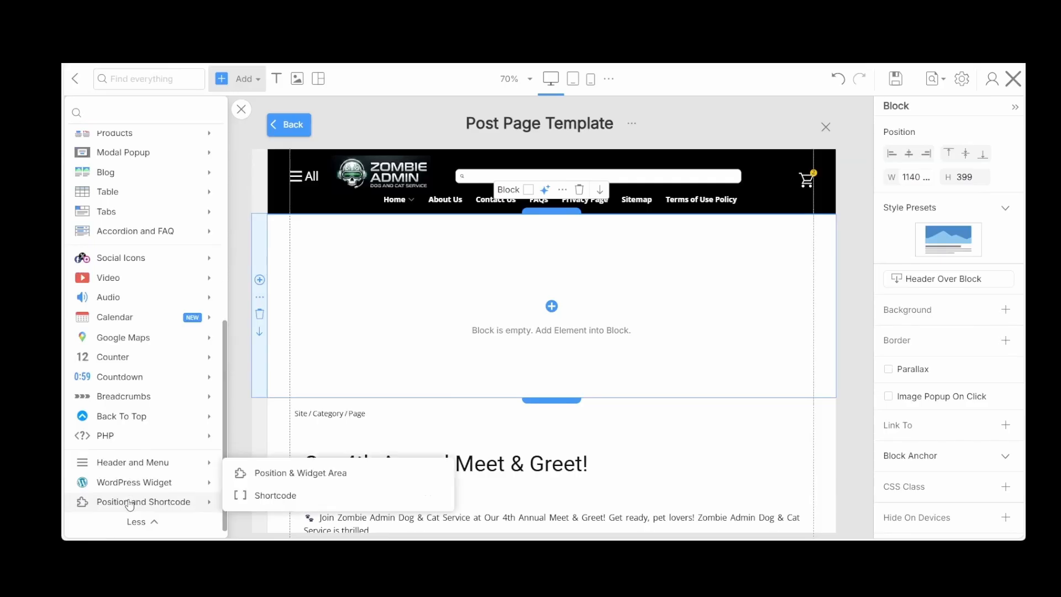
click(282, 476)
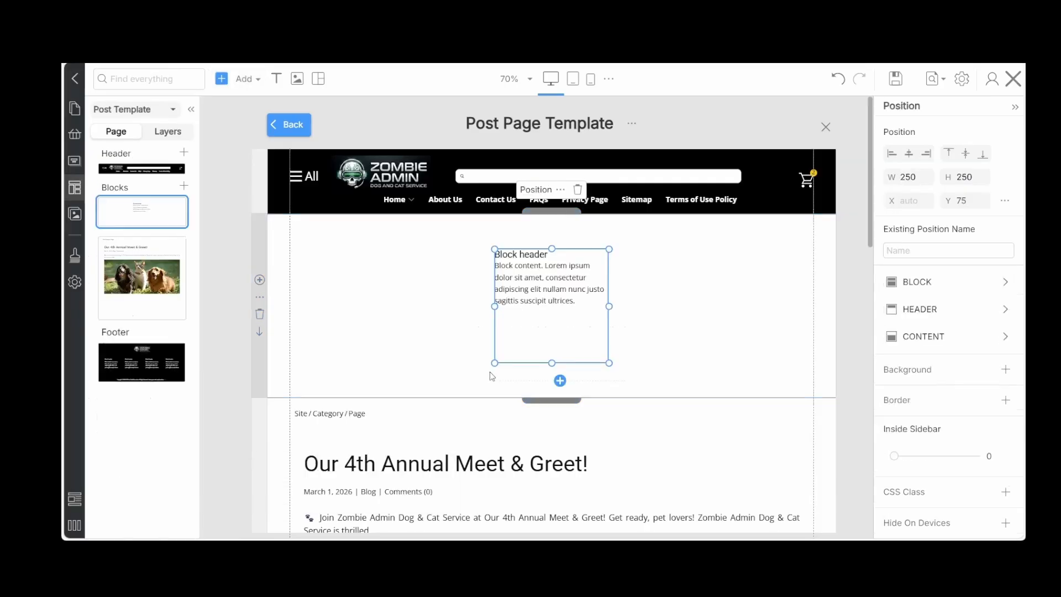
click(907, 250)
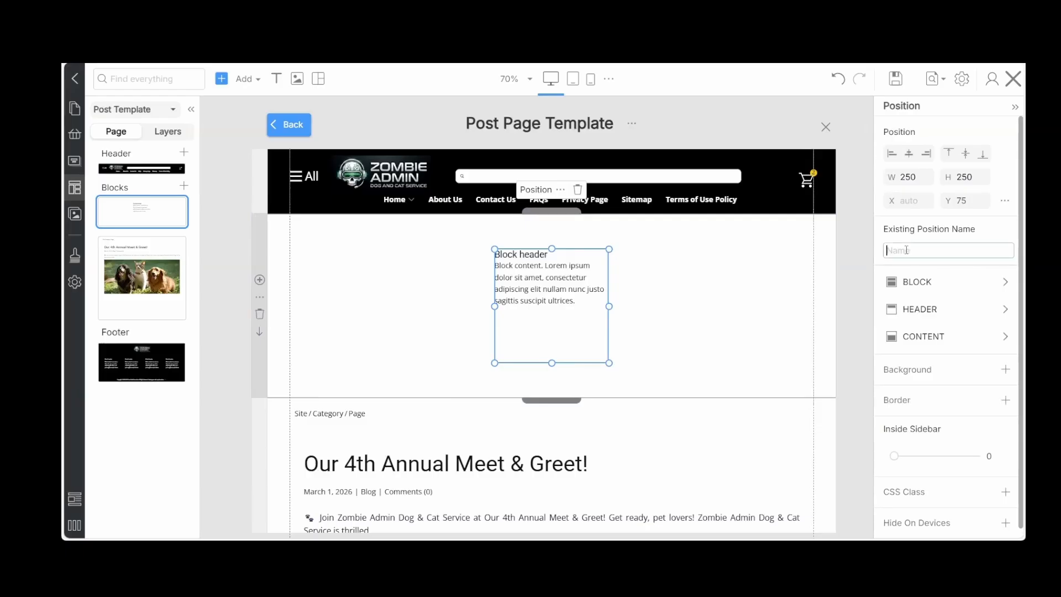
text(Post Top 2)
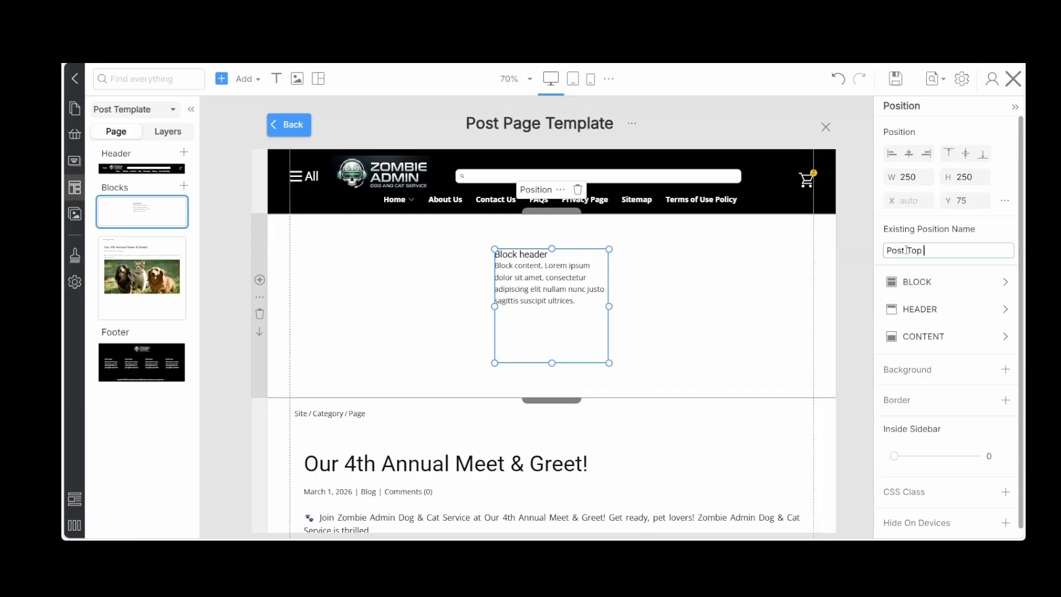
Add a blank block to the post page template, between the post details and the footer
click(854, 309)
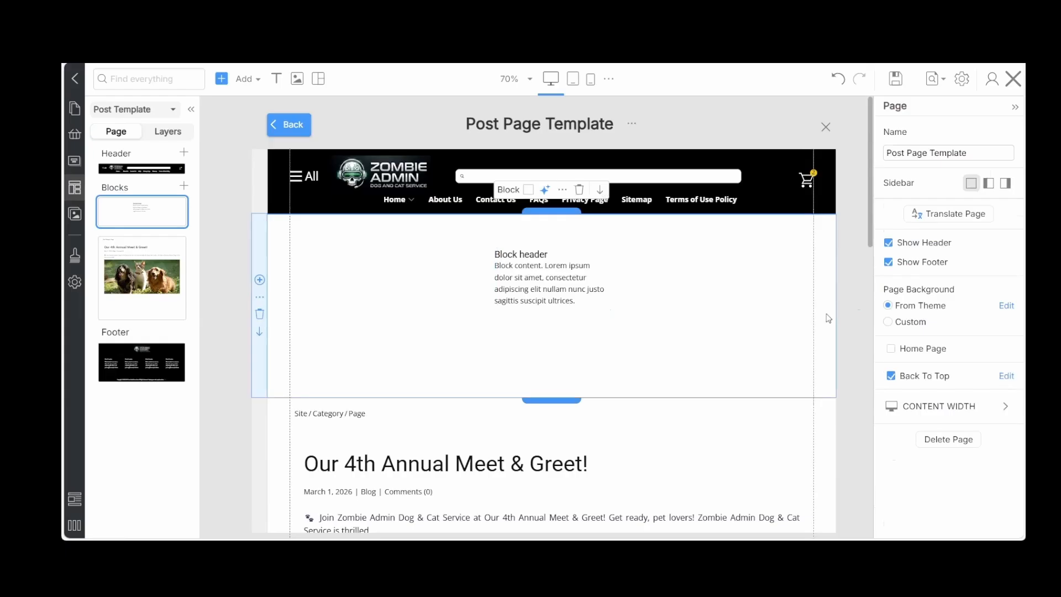
scroll(828, 319, down, 10)
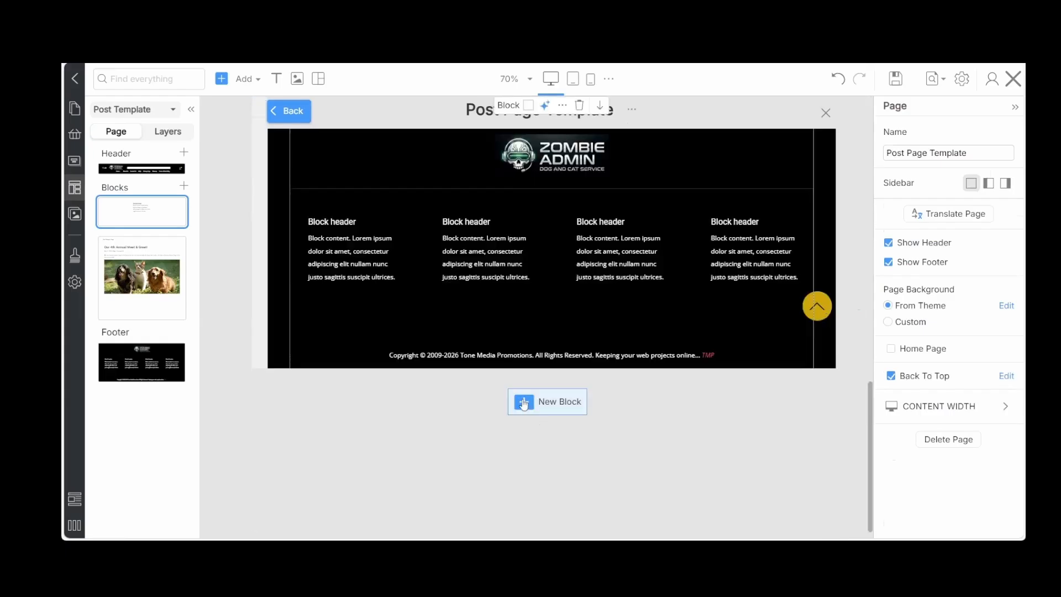
click(524, 403)
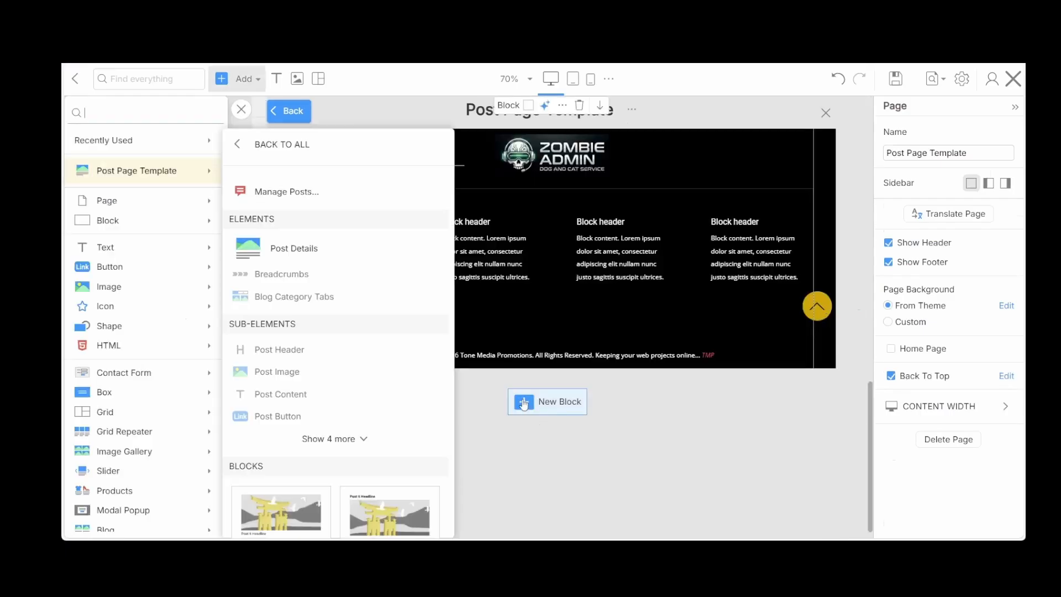
click(107, 220)
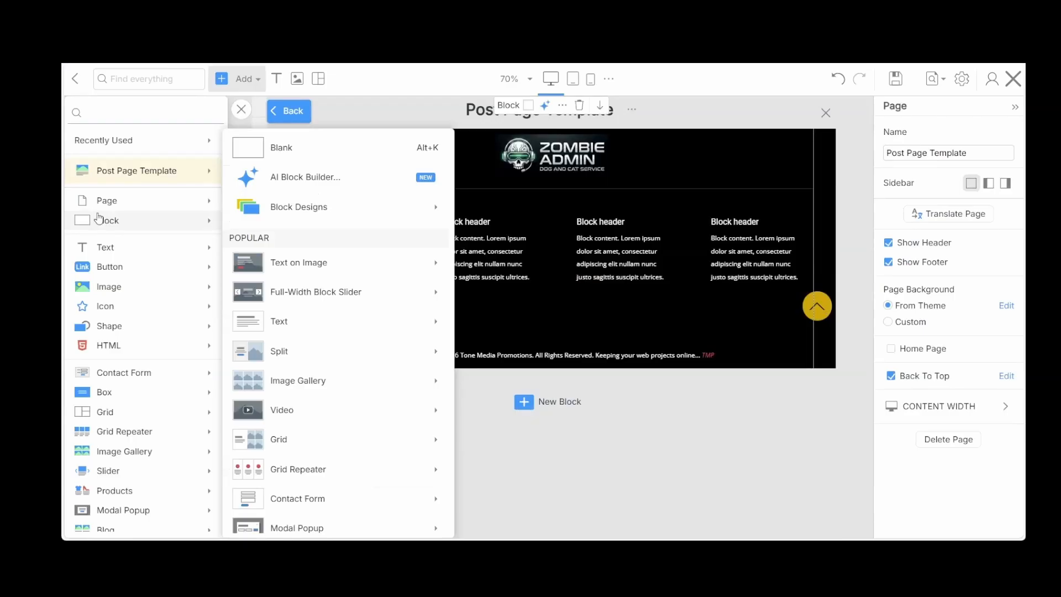
click(256, 155)
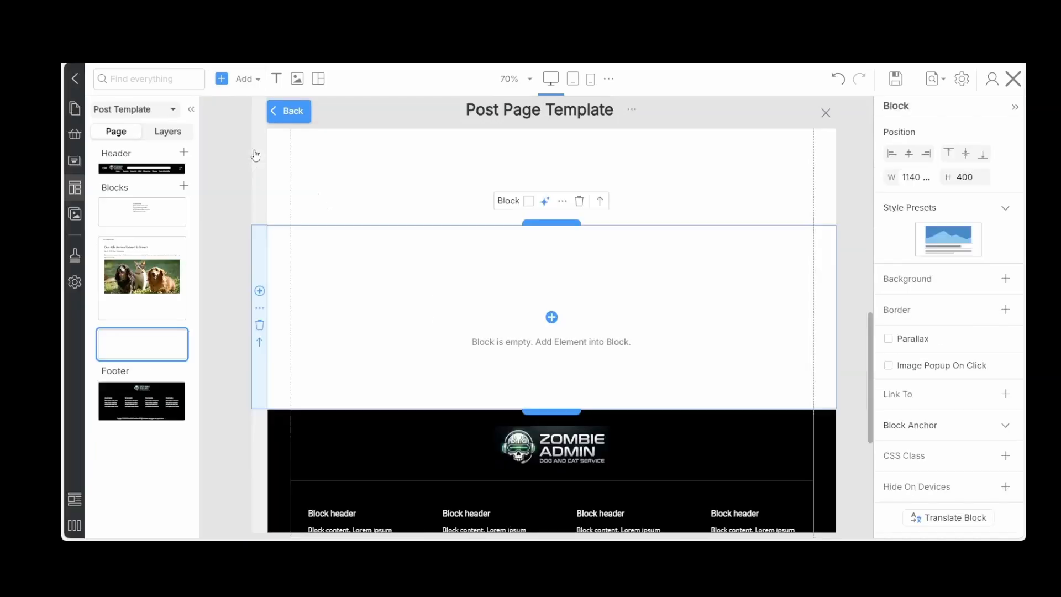
Insert a three-column grid with the "Columns are different" option into the new empty block
click(551, 317)
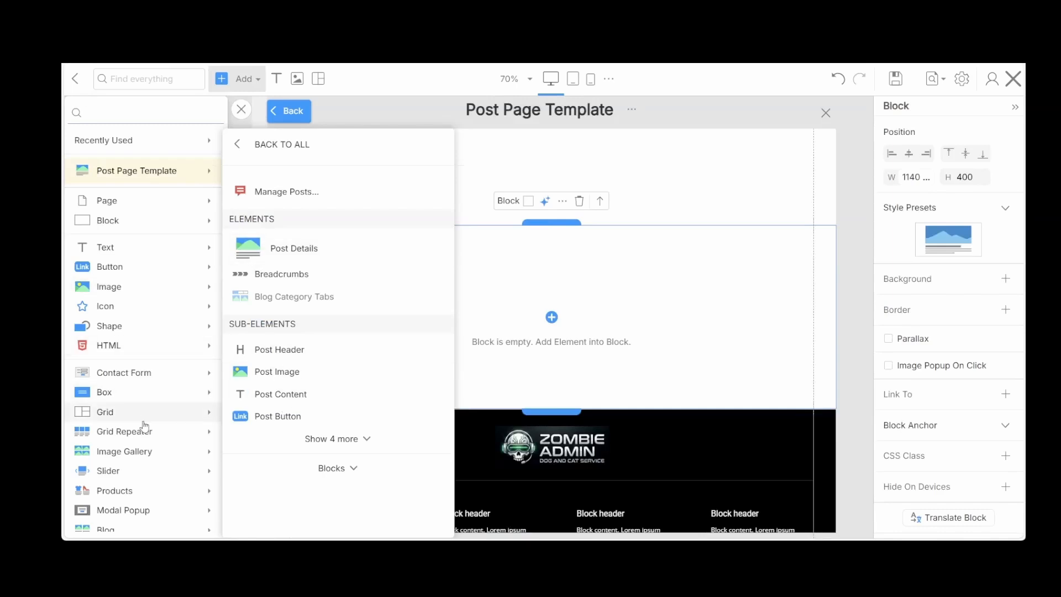
click(114, 411)
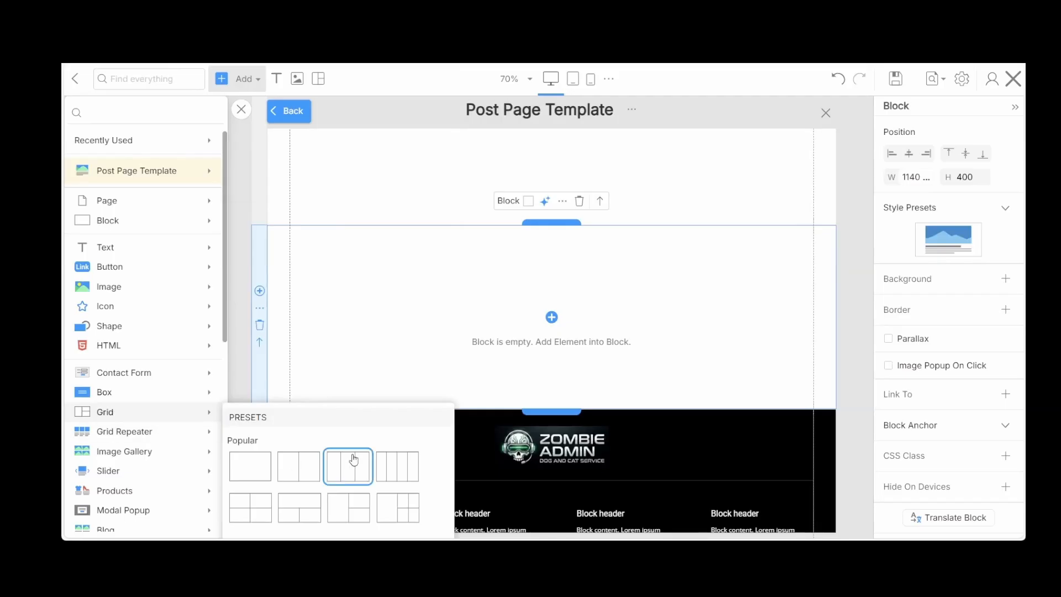
click(354, 459)
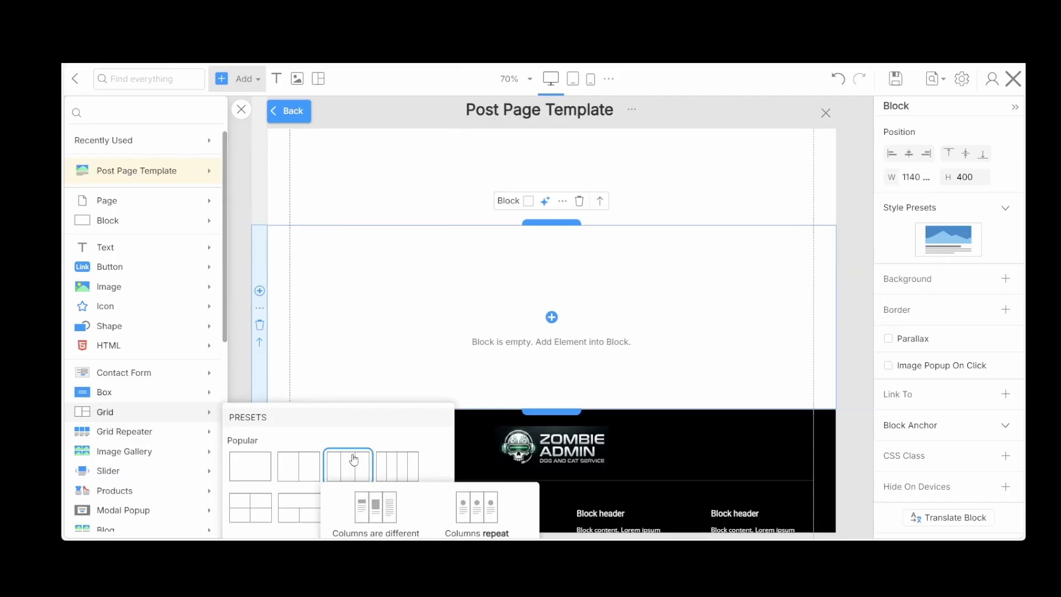
click(369, 500)
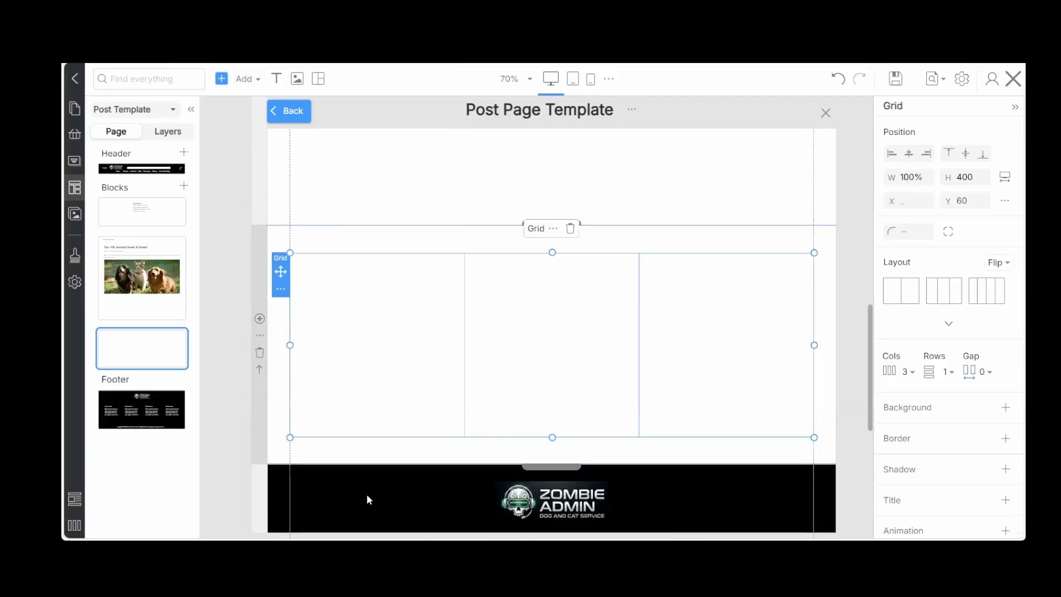
Add a Position & Widget Area to the grid's first cell and place a copy of it in the middle cell
click(358, 336)
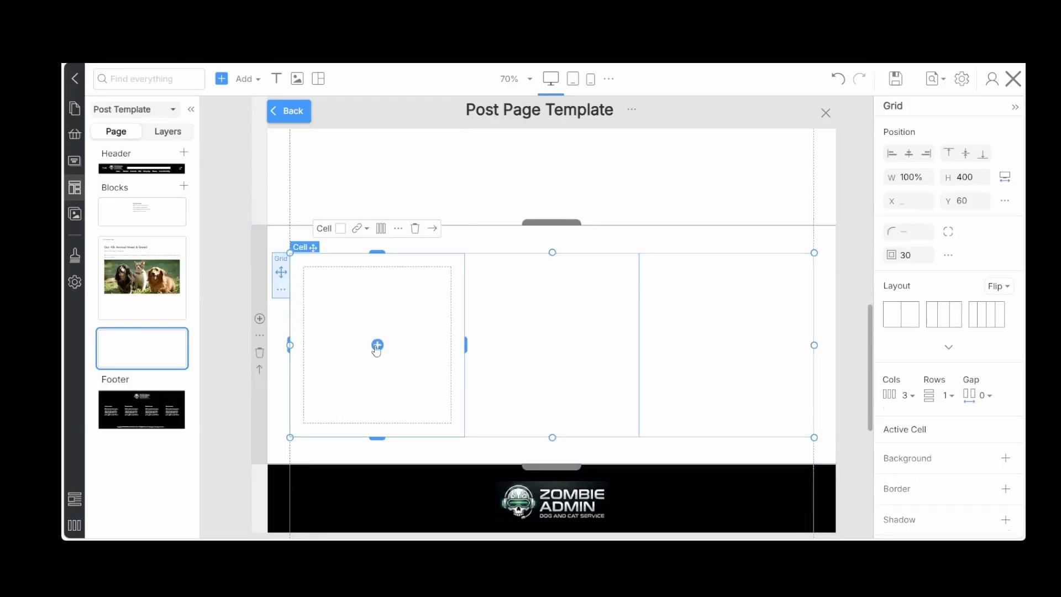
click(376, 344)
scroll(161, 405, down, 6)
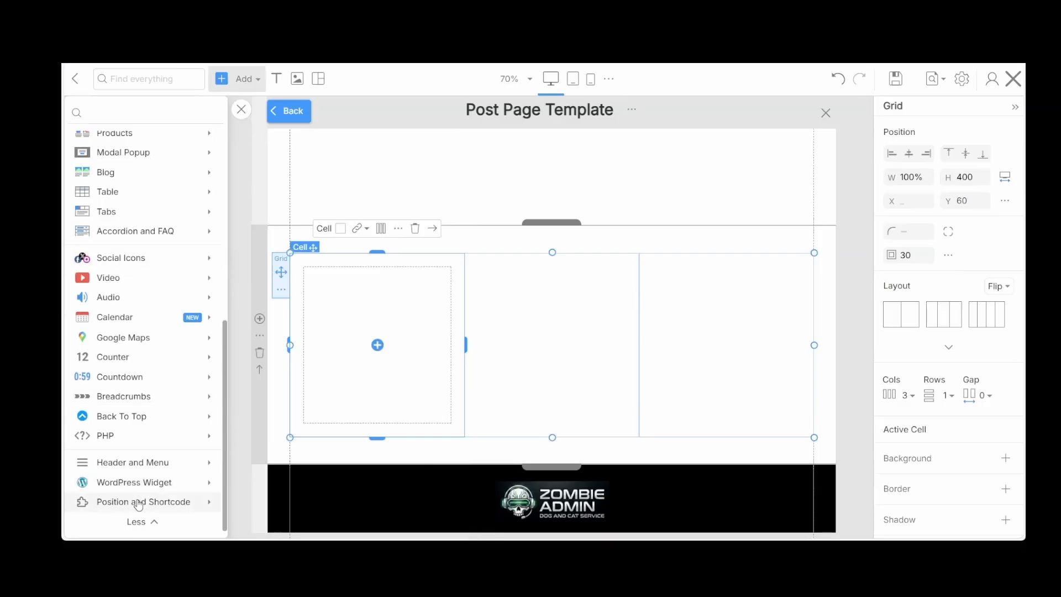
click(138, 504)
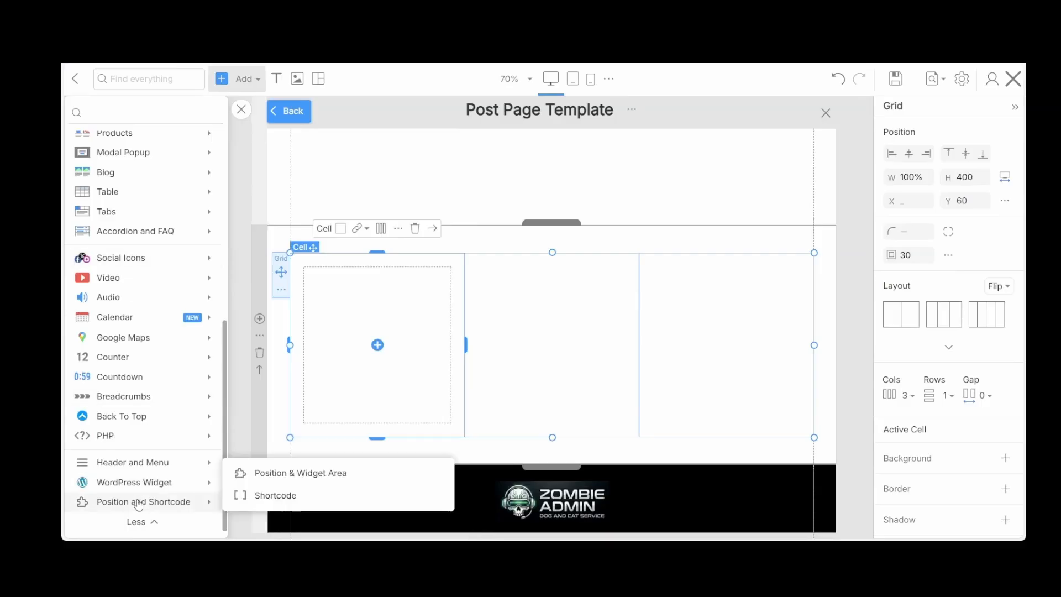
click(299, 473)
drag(407, 270, 509, 291)
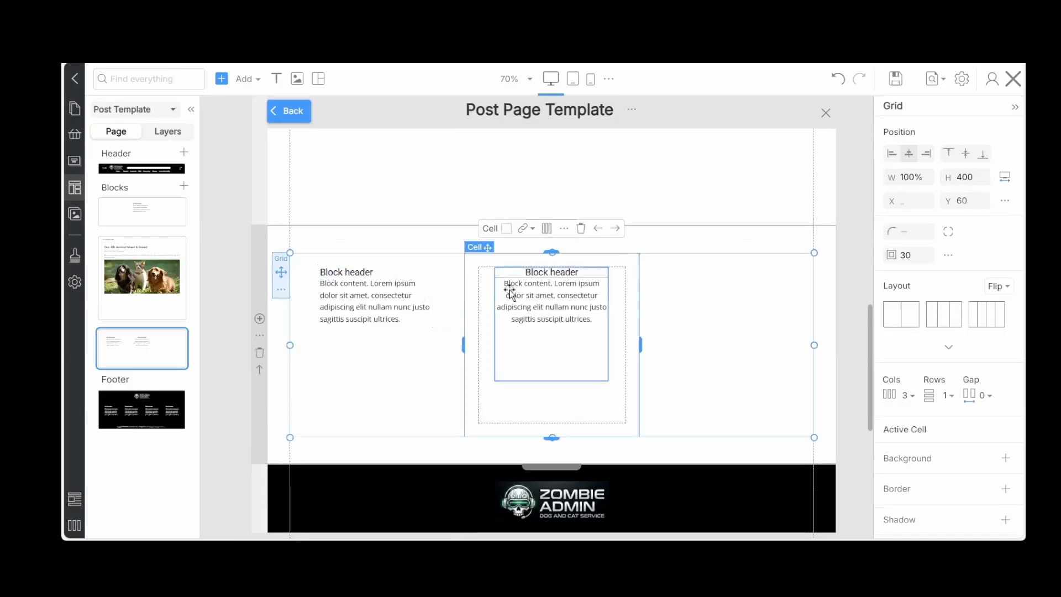
Rename the position in the grid's first cell as Post Bottom 4
click(371, 278)
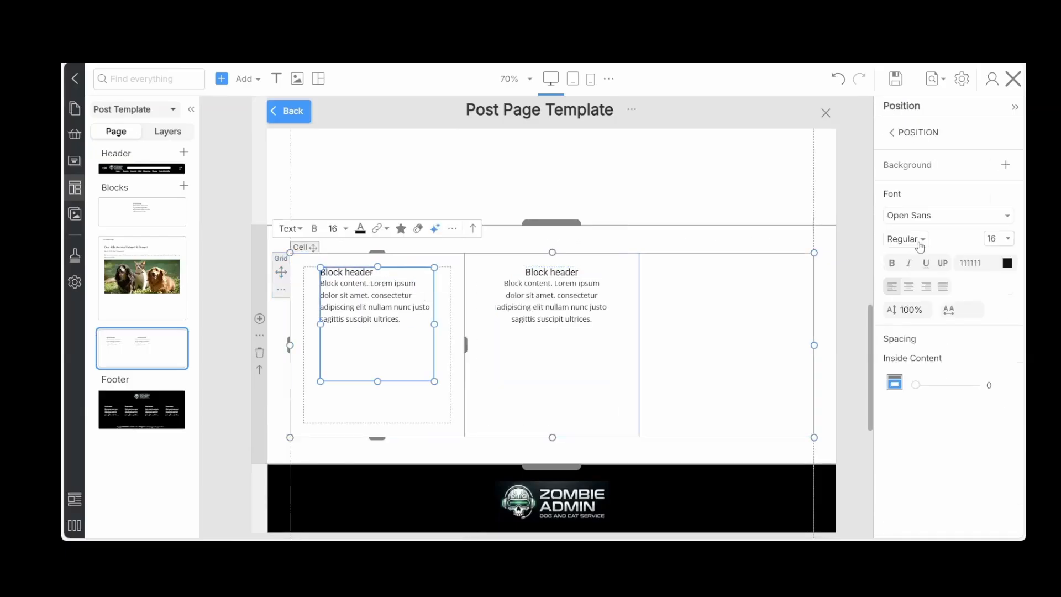
click(914, 132)
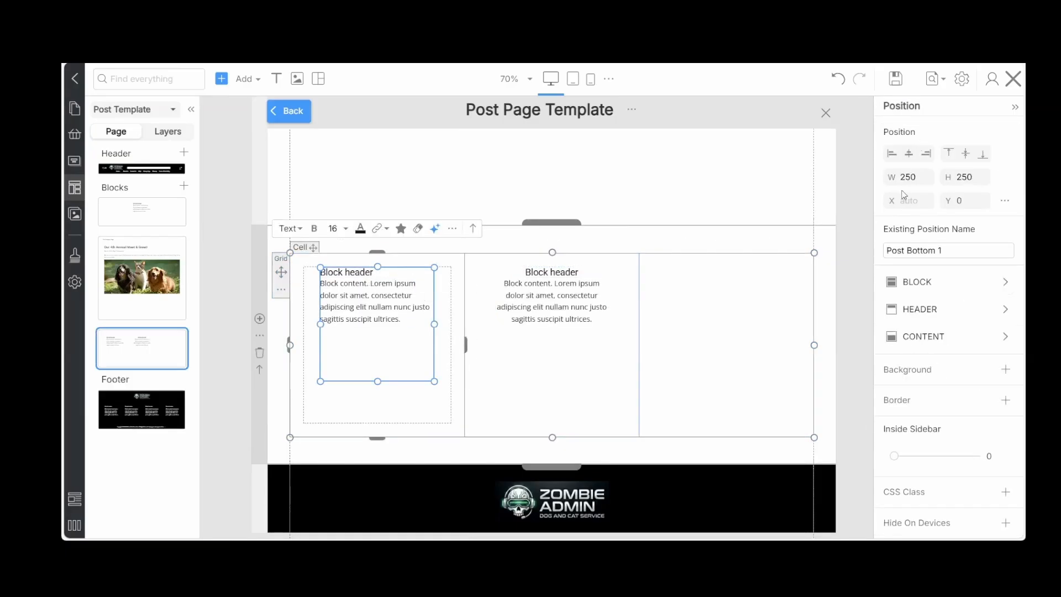
click(950, 257)
click(951, 256)
text(4)
Rename the position in the grid's middle cell as Post Bottom 5
click(567, 282)
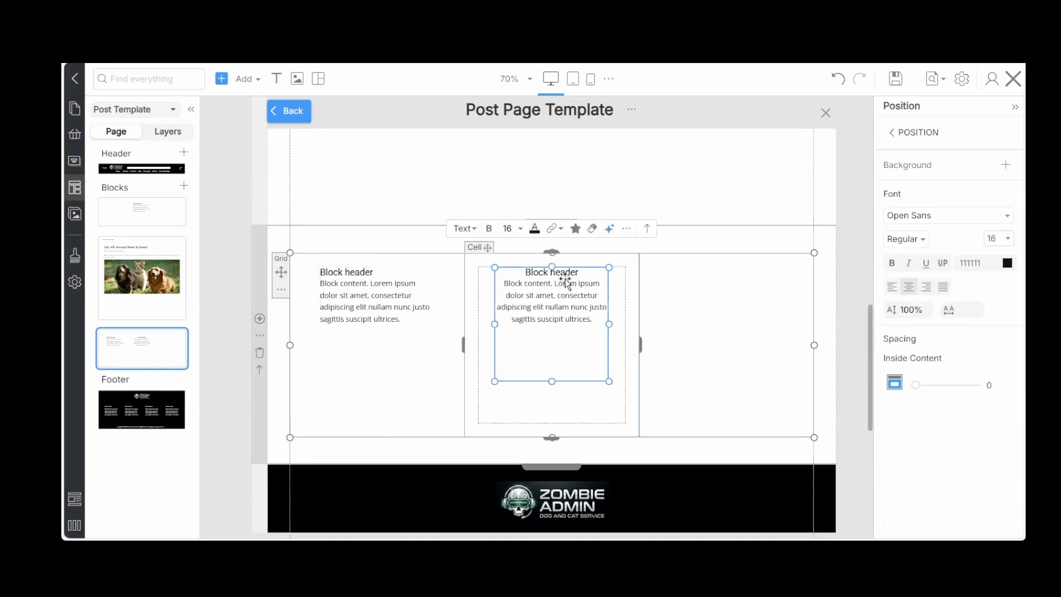
click(894, 132)
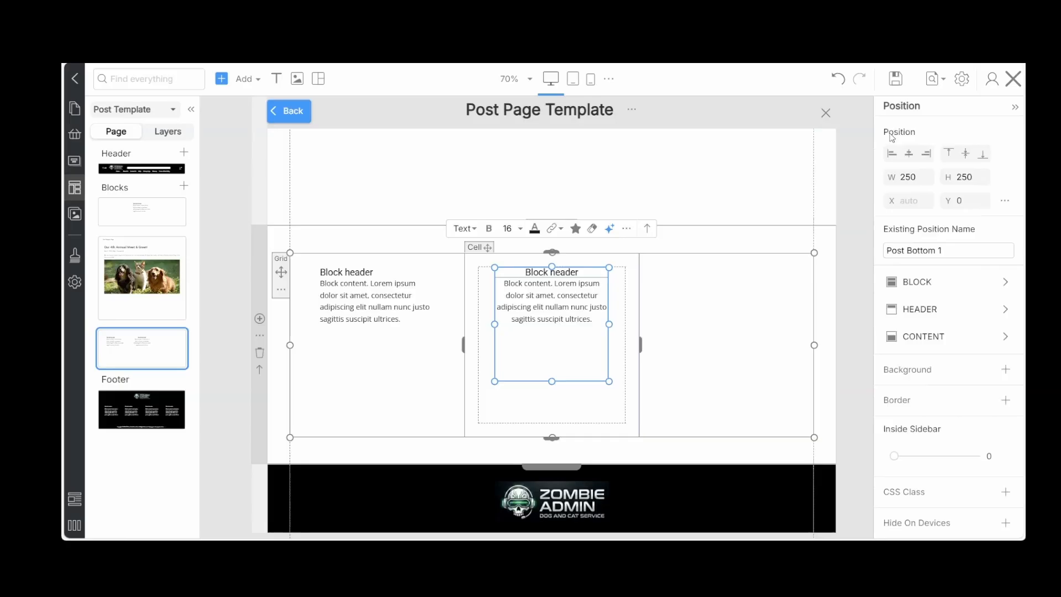
triple_click(946, 251)
click(947, 250)
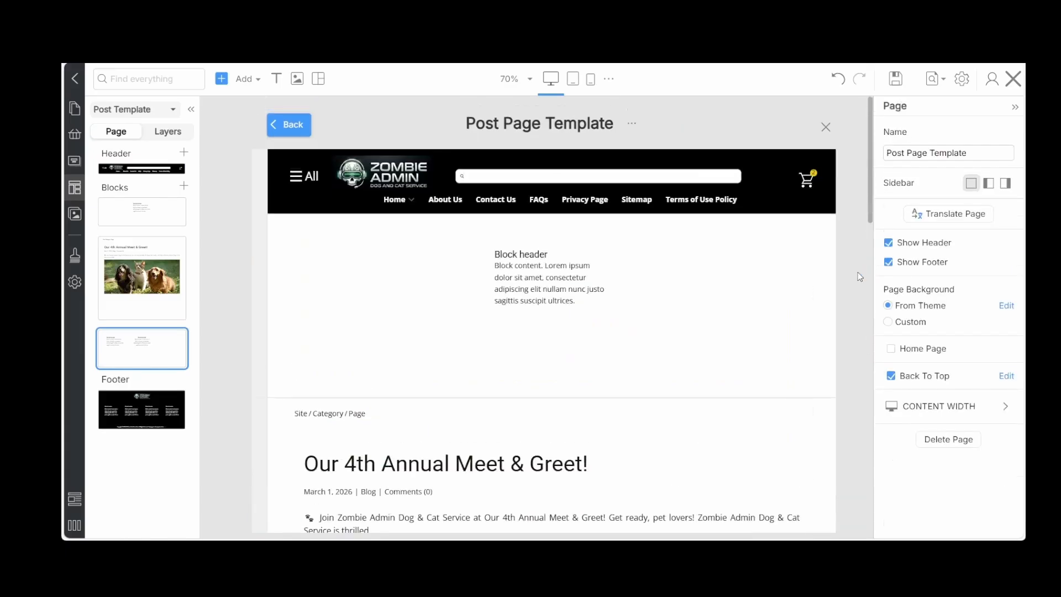
Check the name of the position in the template's top block and save the template
click(553, 271)
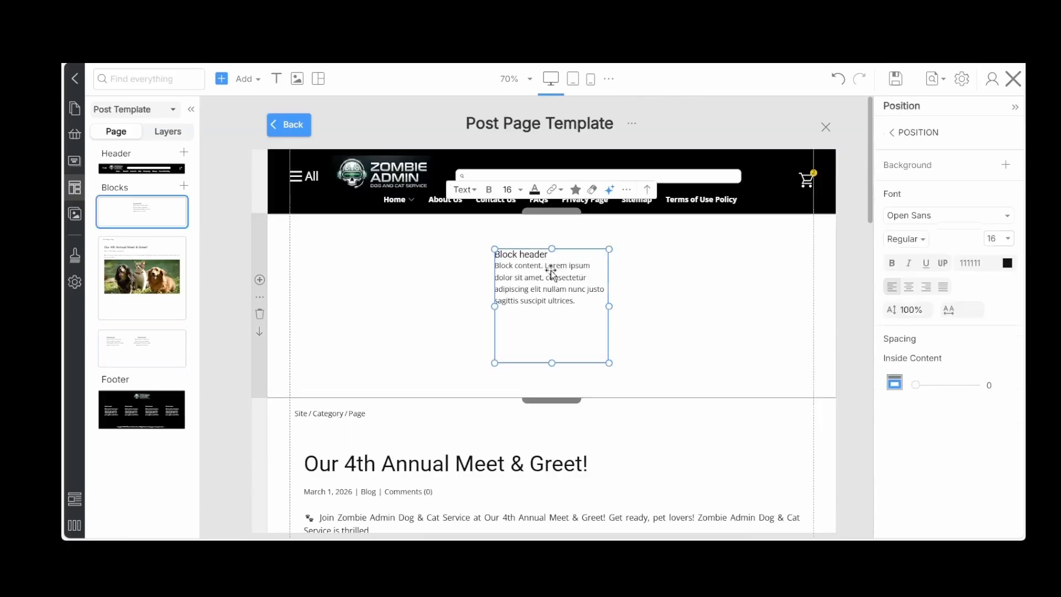
click(928, 133)
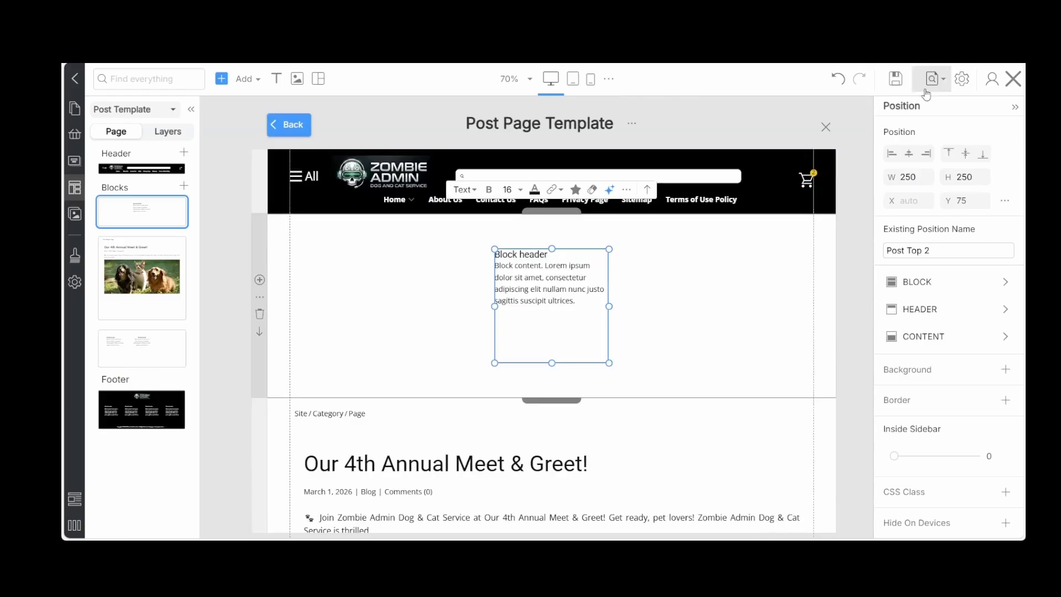
click(897, 79)
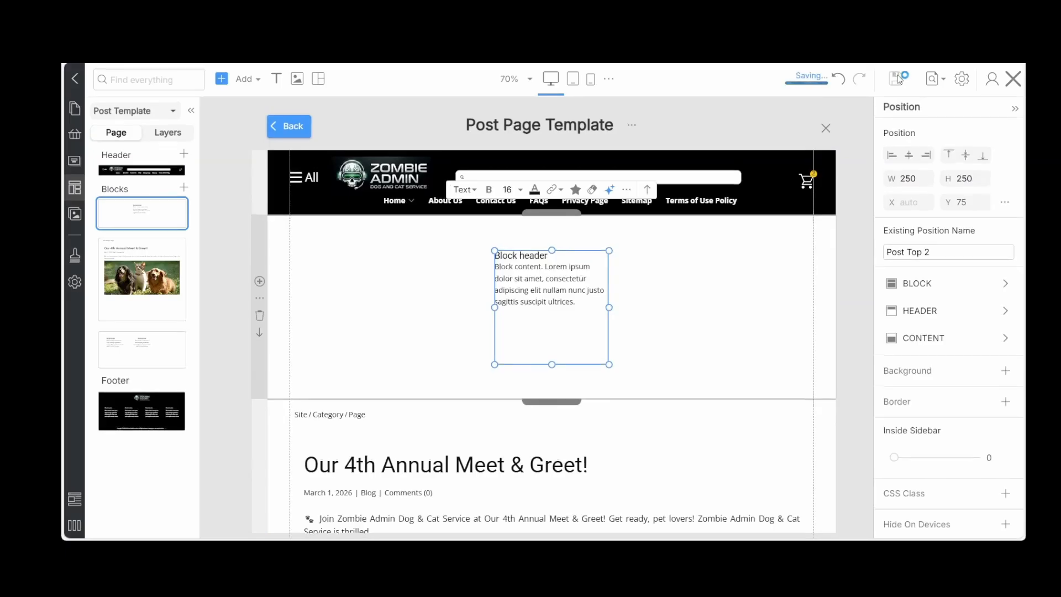
Name the copied position in the grid's third cell Post Bottom 6 and save the template
scroll(834, 261, down, 10)
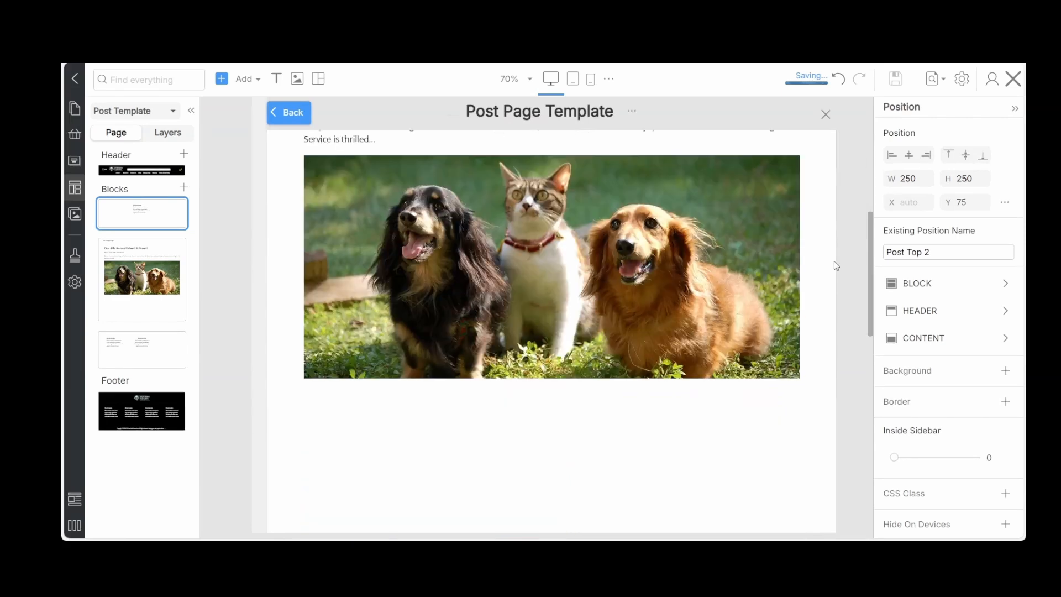
scroll(834, 261, down, 3)
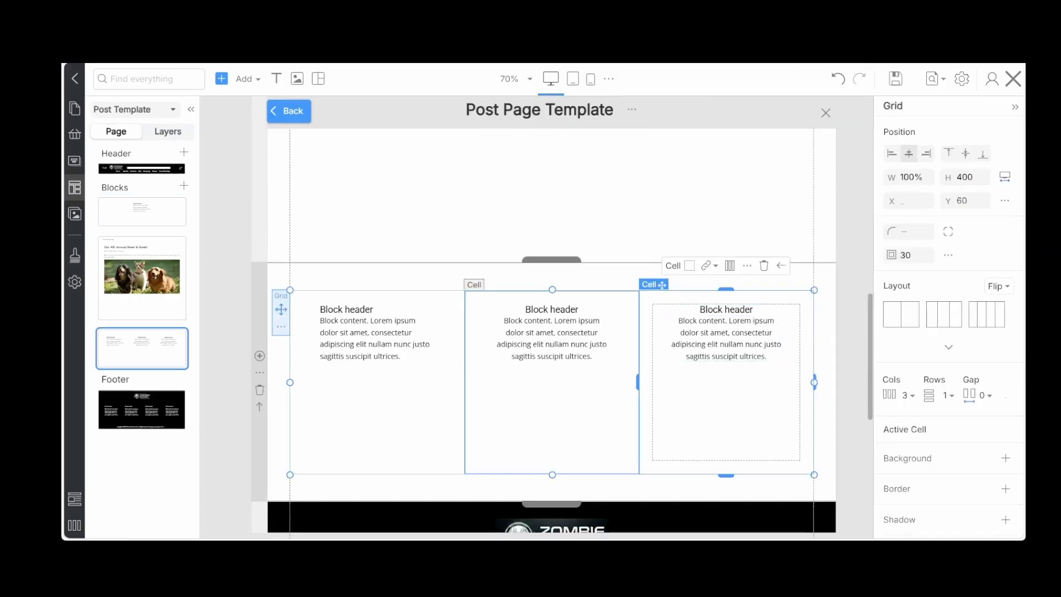
click(741, 382)
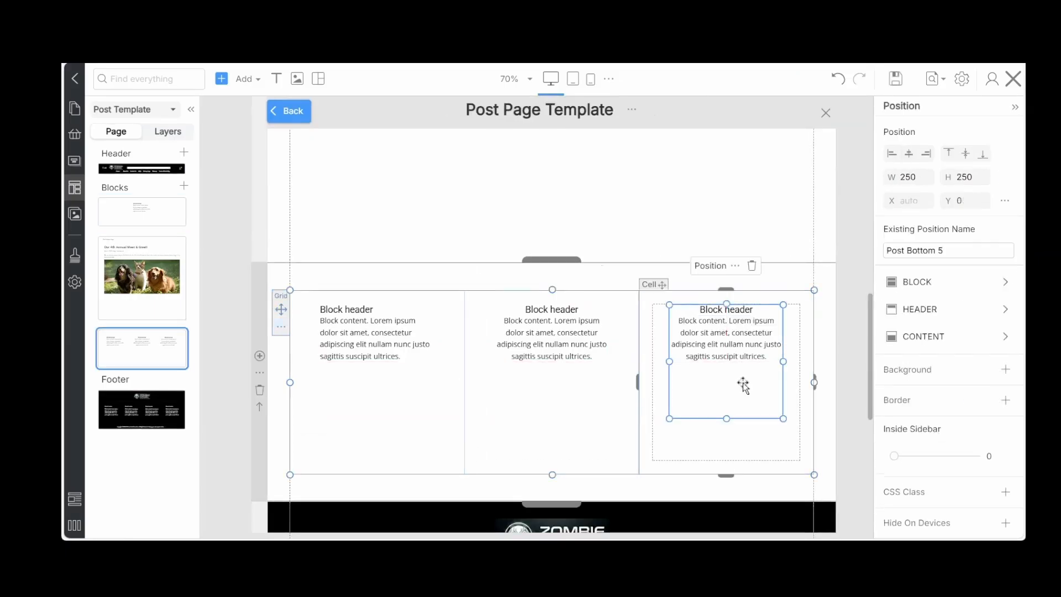
triple_click(948, 248)
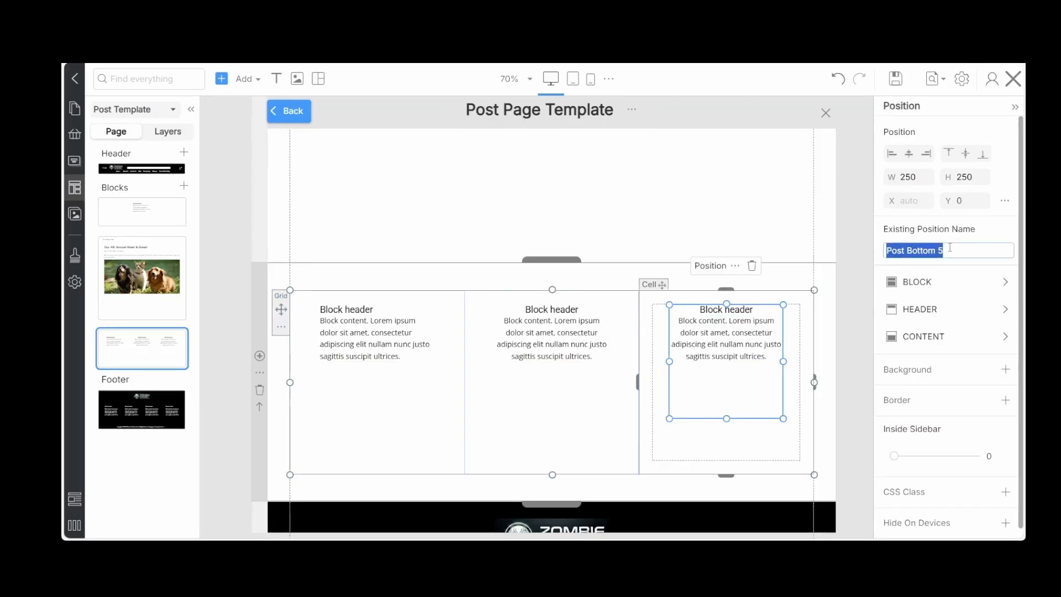
click(950, 248)
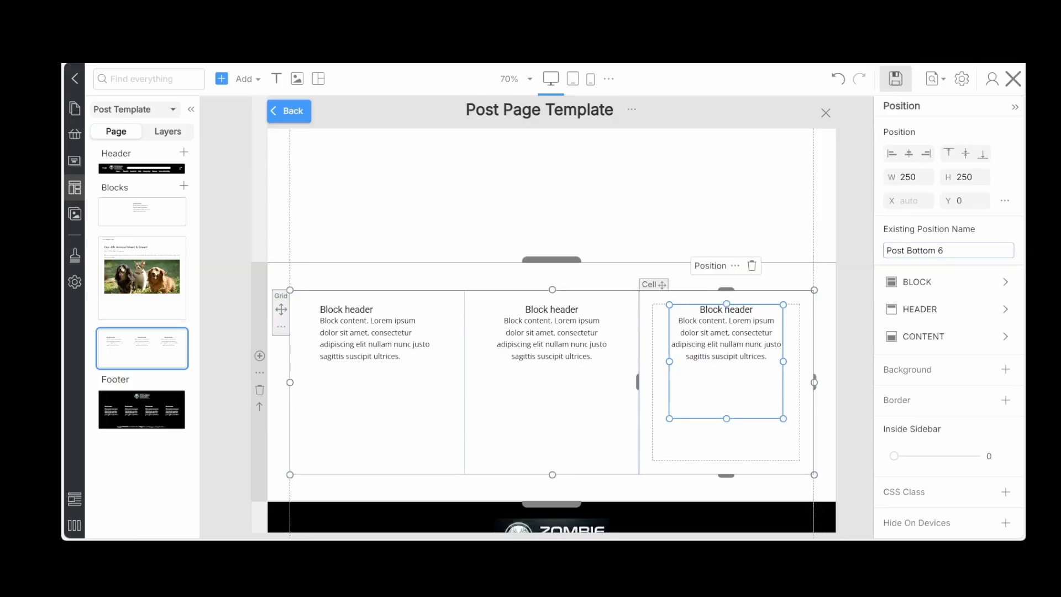
click(895, 78)
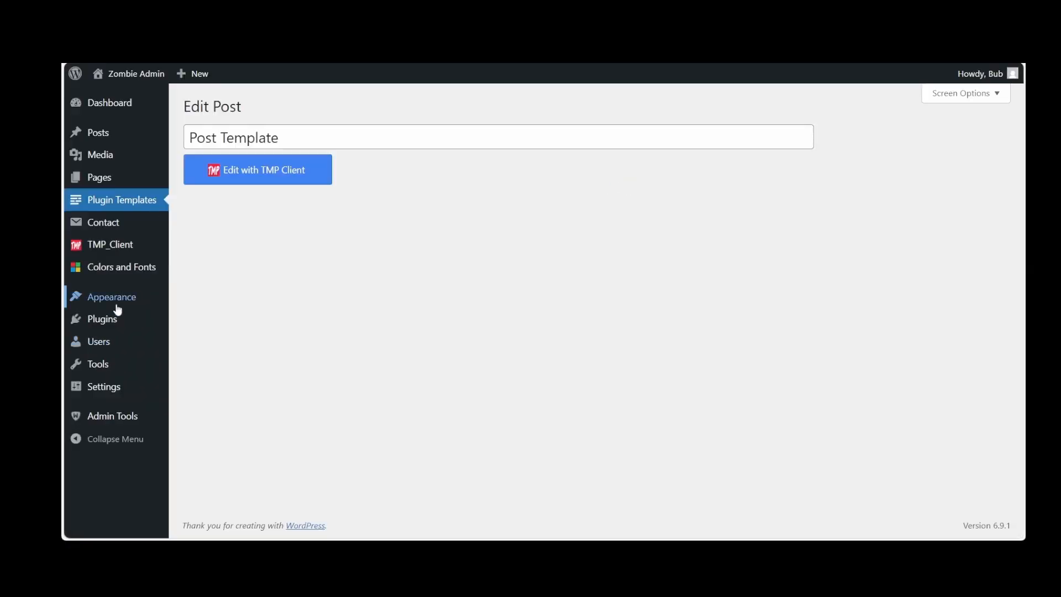
Open the WordPress Widgets page and review the available widget areas
mouse_move(117, 305)
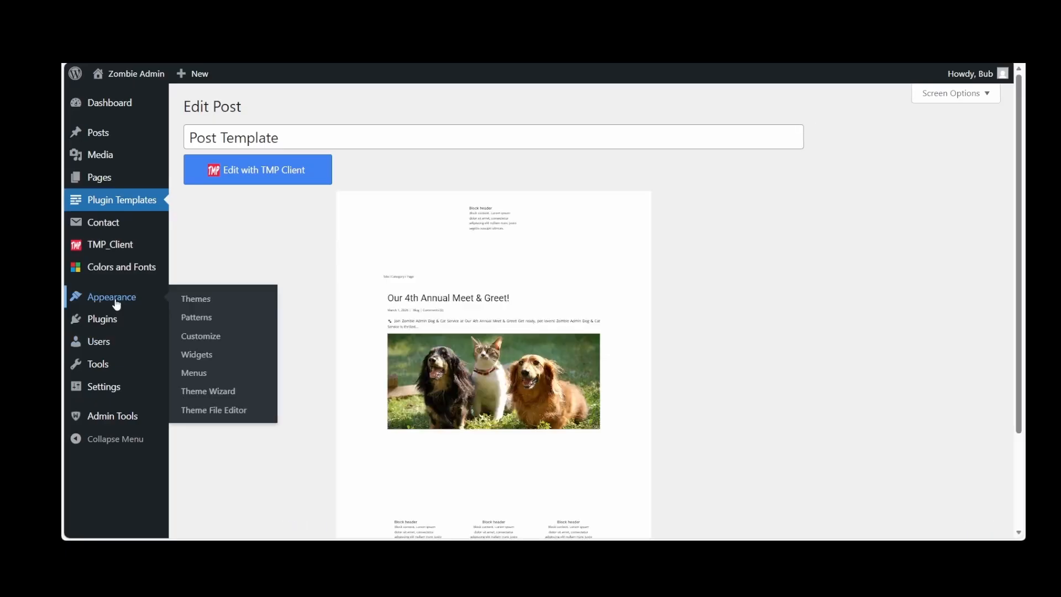
click(196, 300)
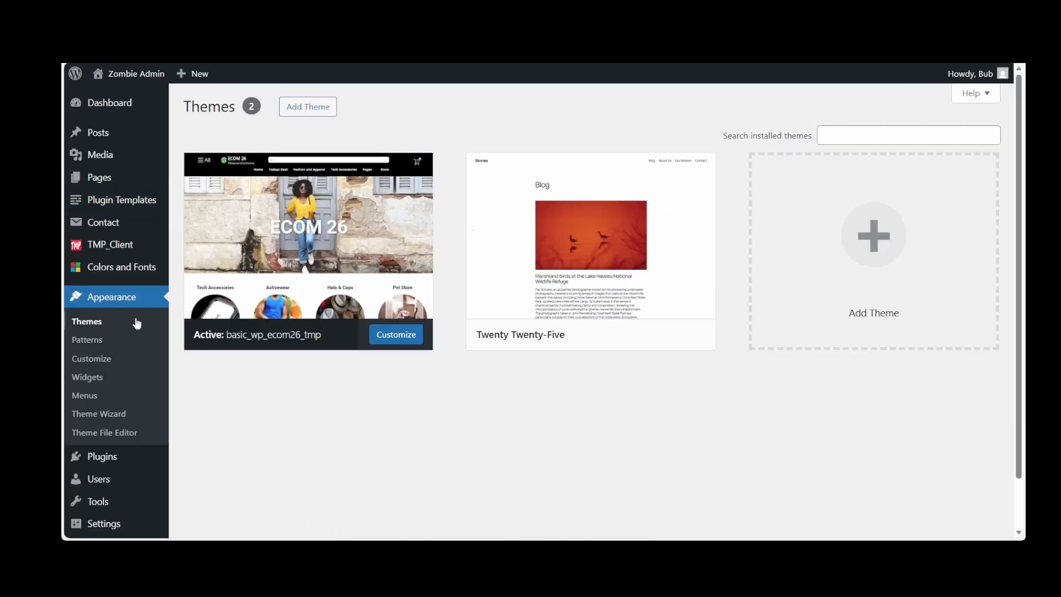
click(88, 374)
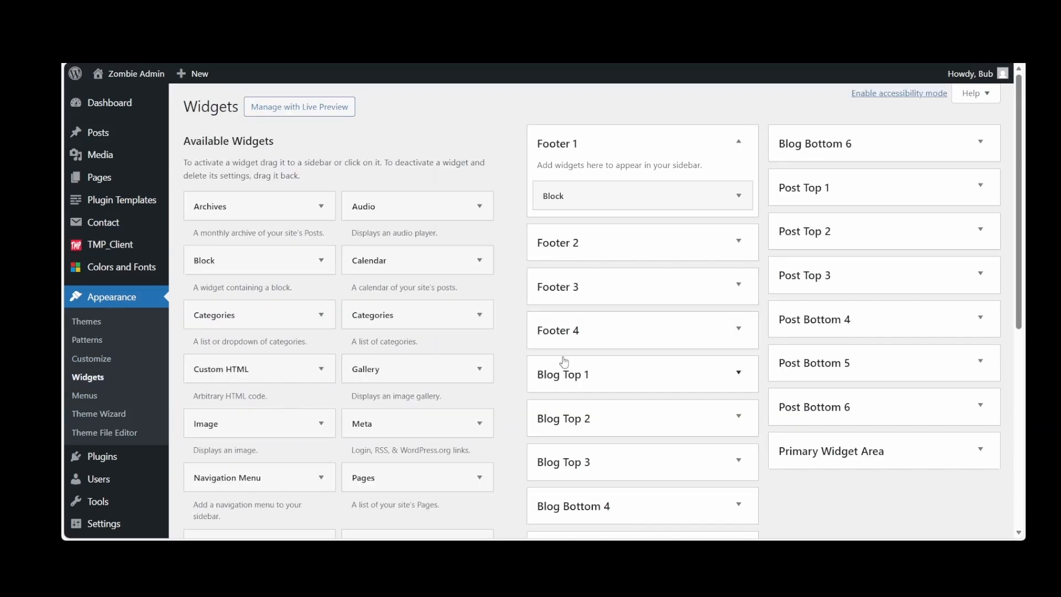
scroll(563, 361, down, 1)
scroll(564, 362, up, 1)
scroll(564, 362, down, 1)
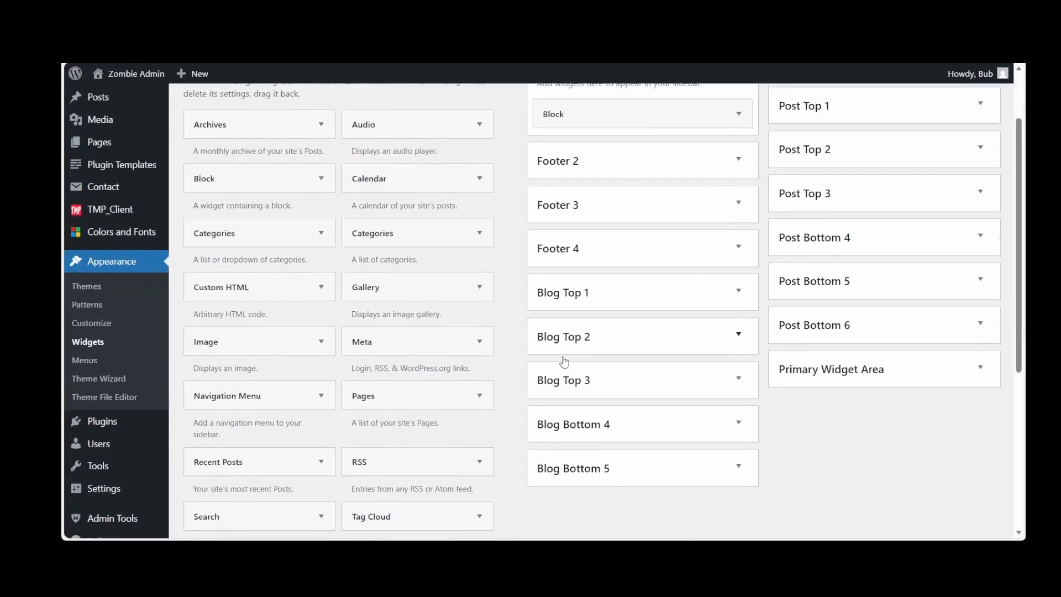
Add a Navigation Menu widget to the Post Bottom 4 widget area
scroll(563, 362, down, 2)
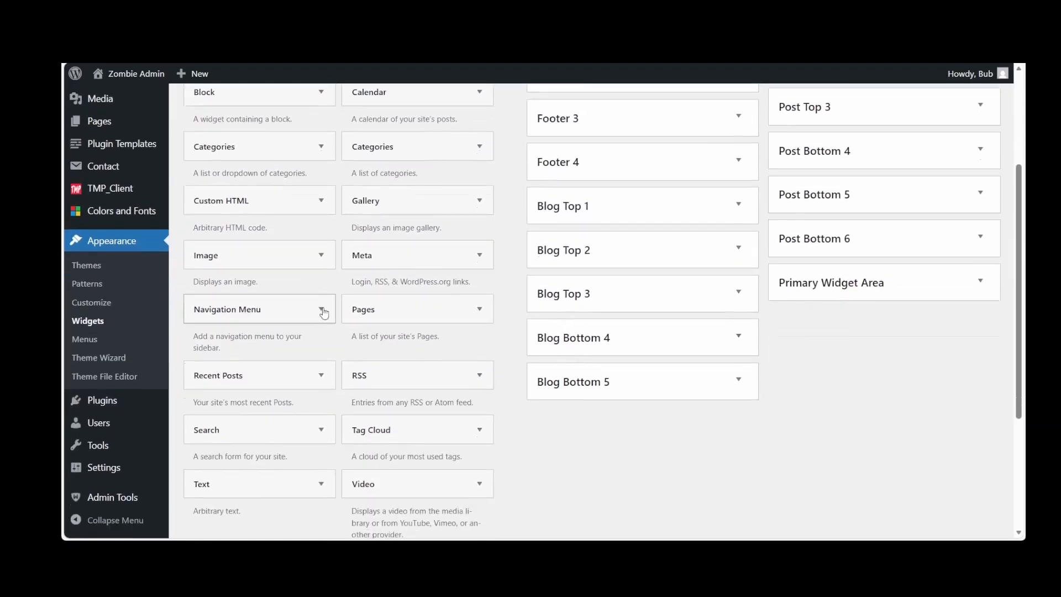
click(321, 310)
scroll(287, 363, down, 3)
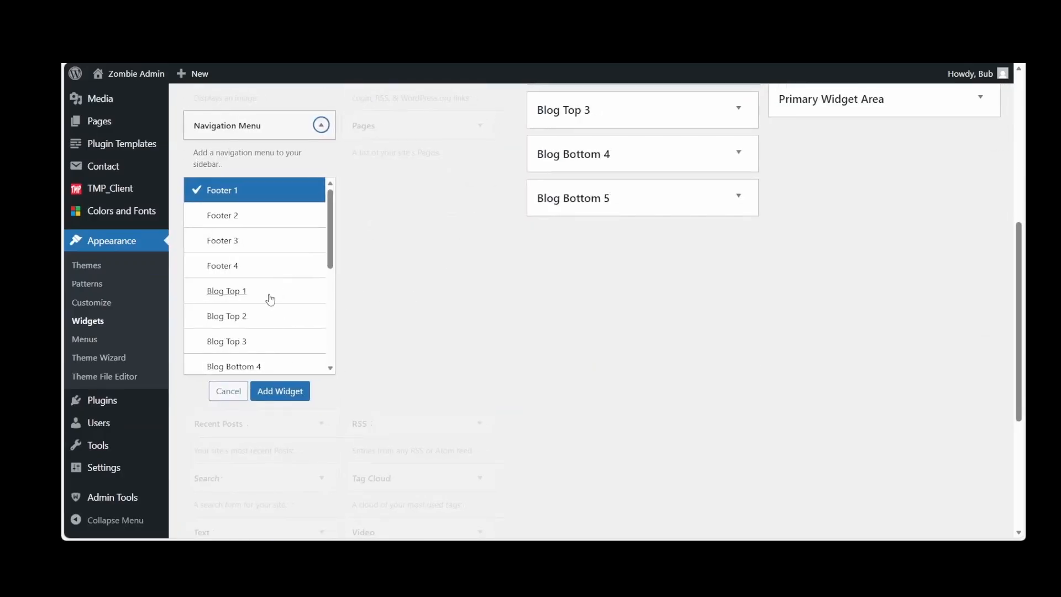
scroll(263, 338, down, 3)
scroll(262, 337, down, 2)
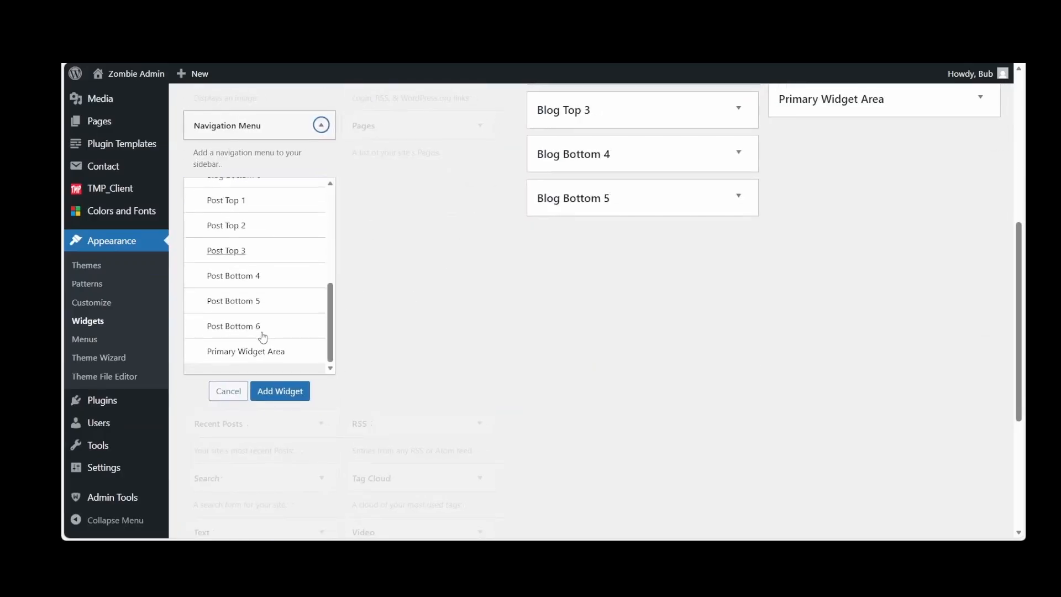
click(239, 287)
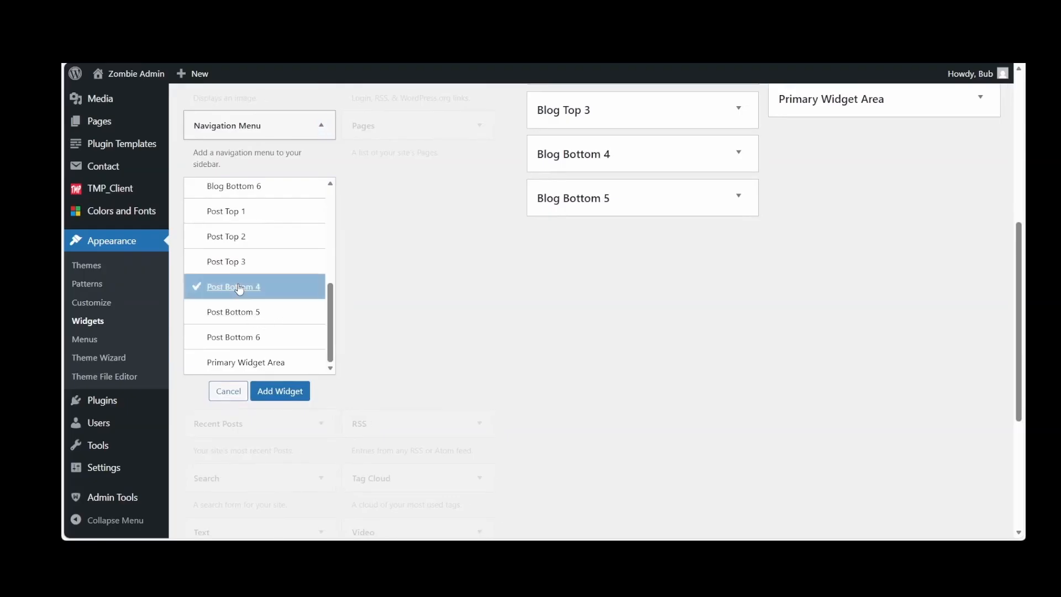
click(276, 392)
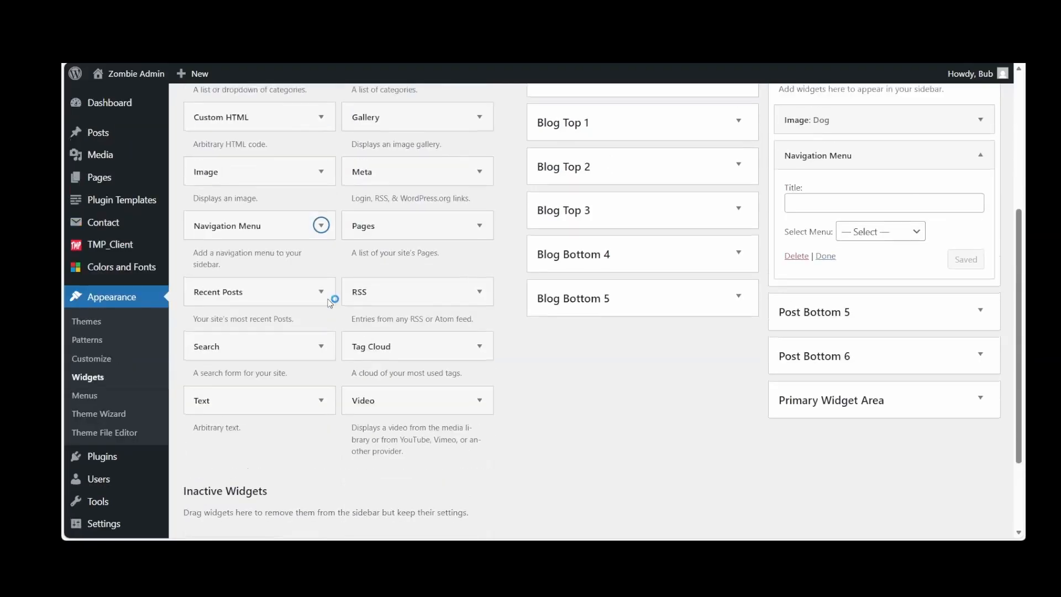
Add the Categories widget described as "A list of categories" to the Post Bottom 5 widget area
scroll(390, 237, up, 1)
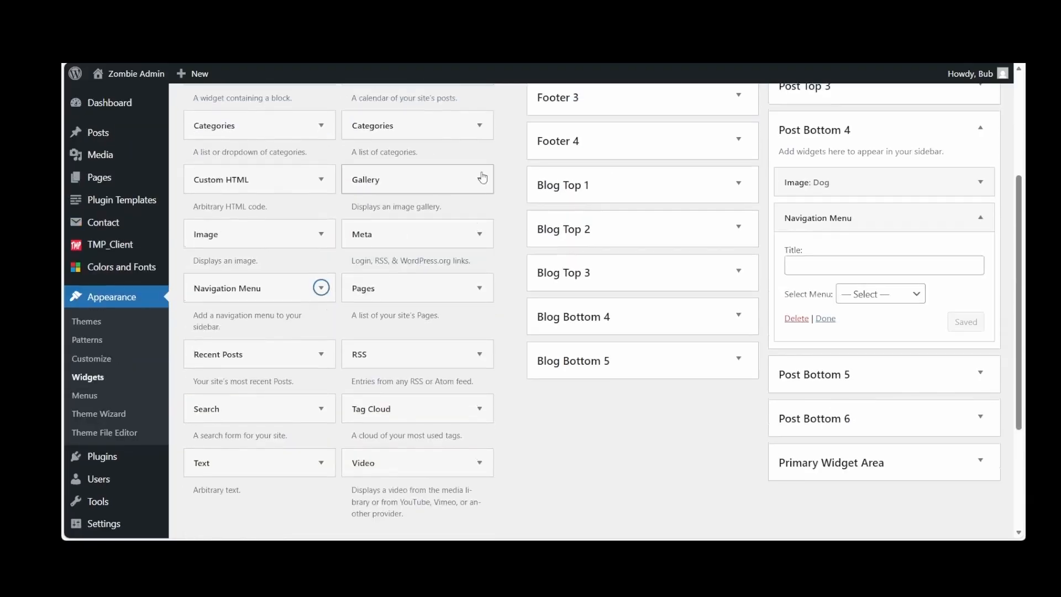
click(479, 125)
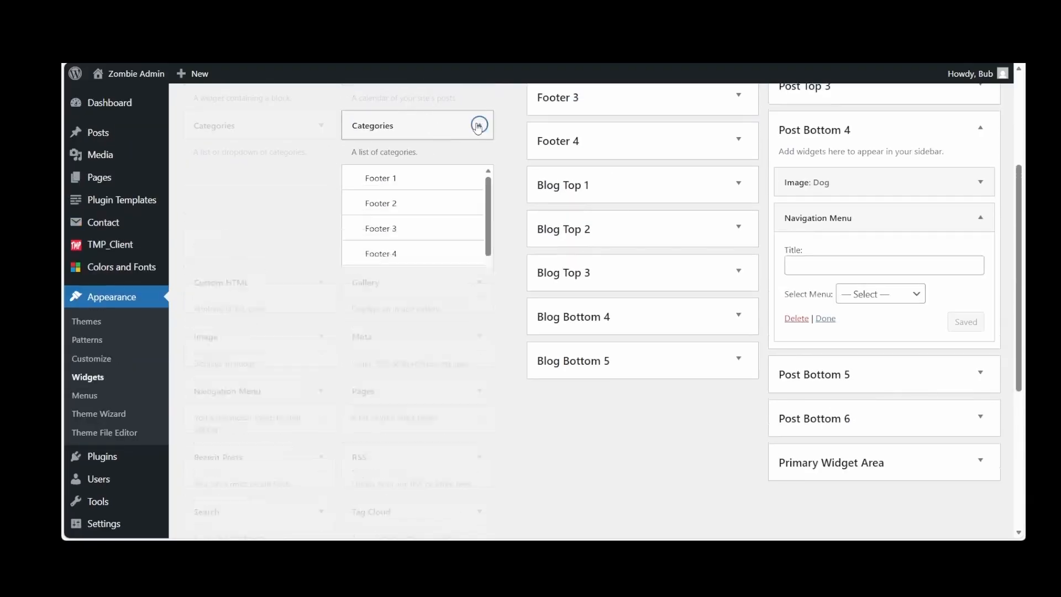
scroll(410, 273, down, 5)
scroll(410, 273, down, 1)
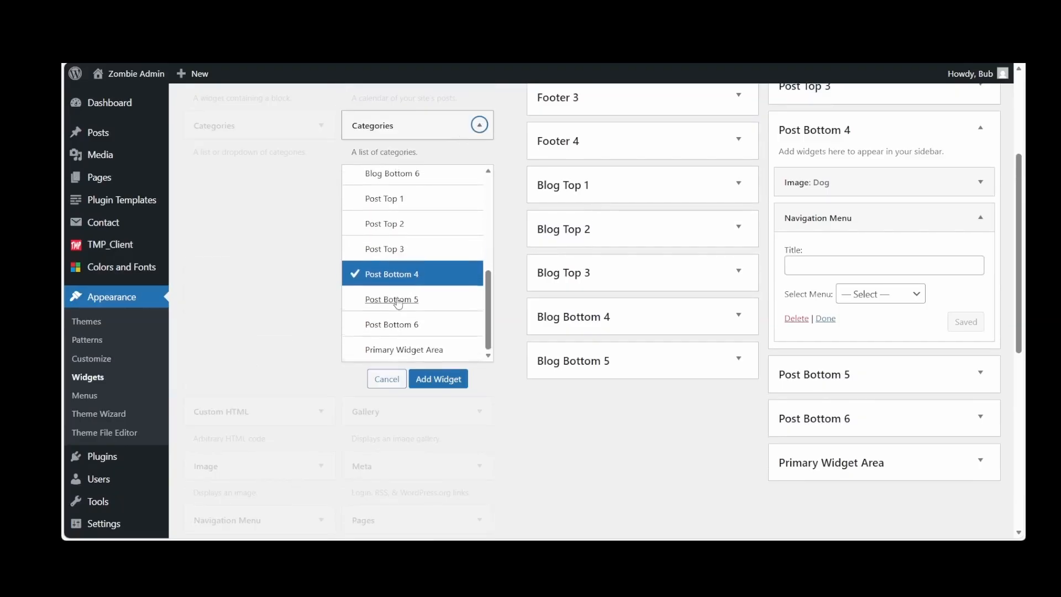
click(396, 303)
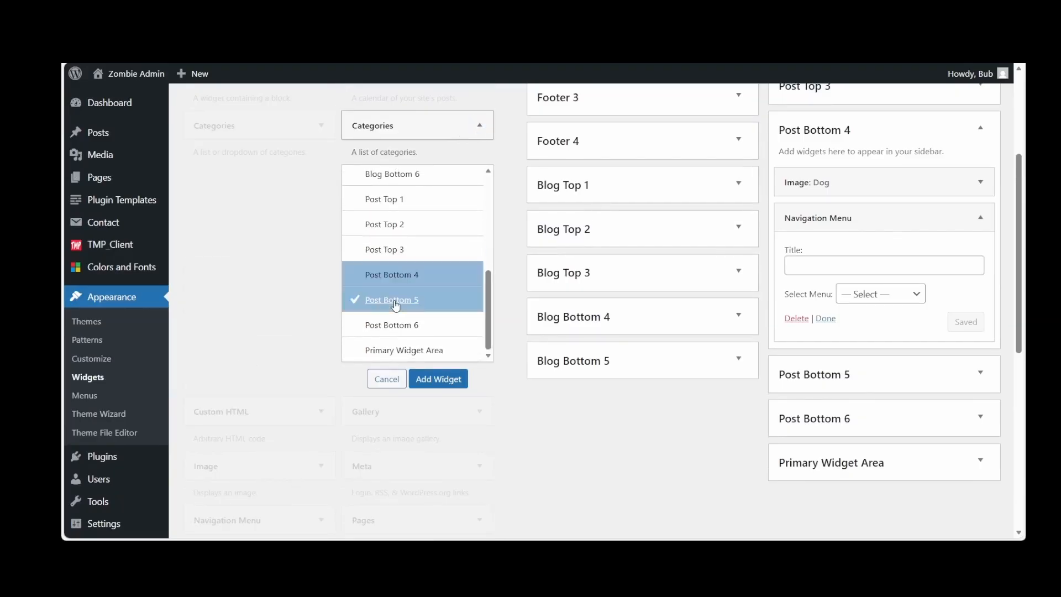
click(435, 379)
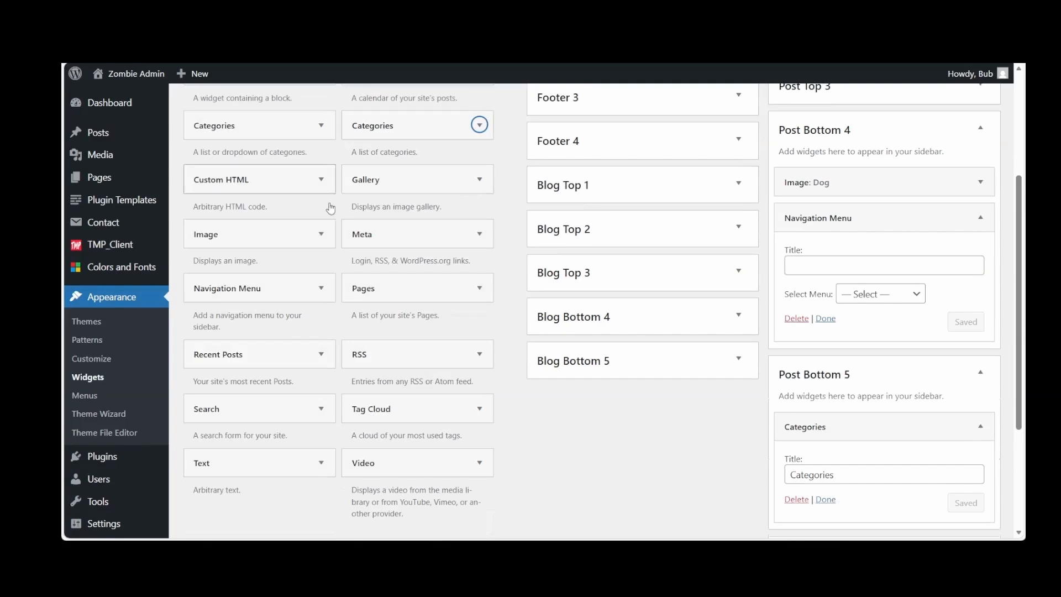
Add an Image widget to the Post Bottom 6 widget area
scroll(266, 210, down, 1)
scroll(265, 210, up, 1)
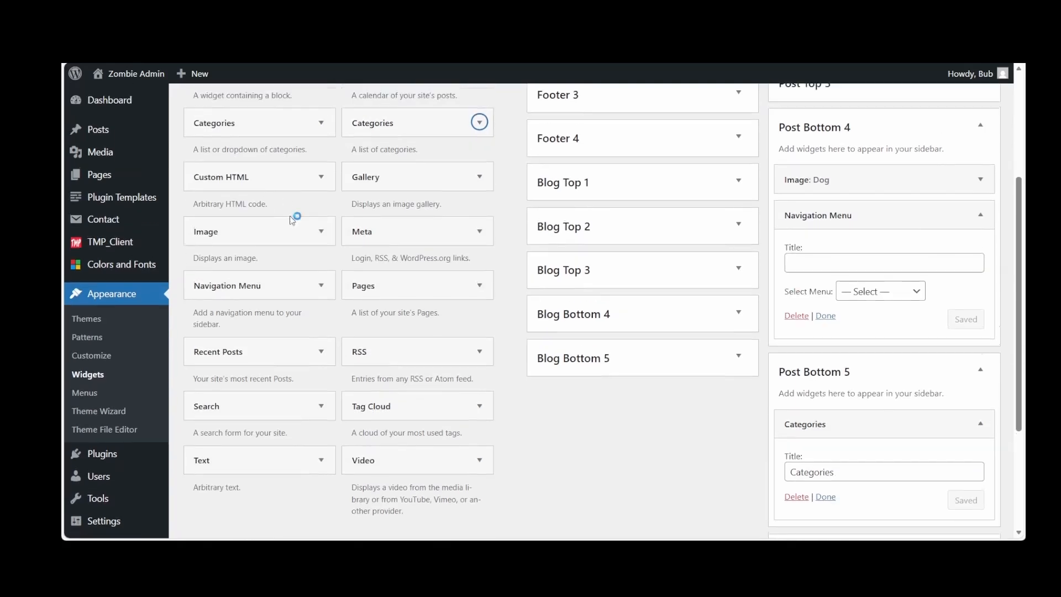
click(313, 233)
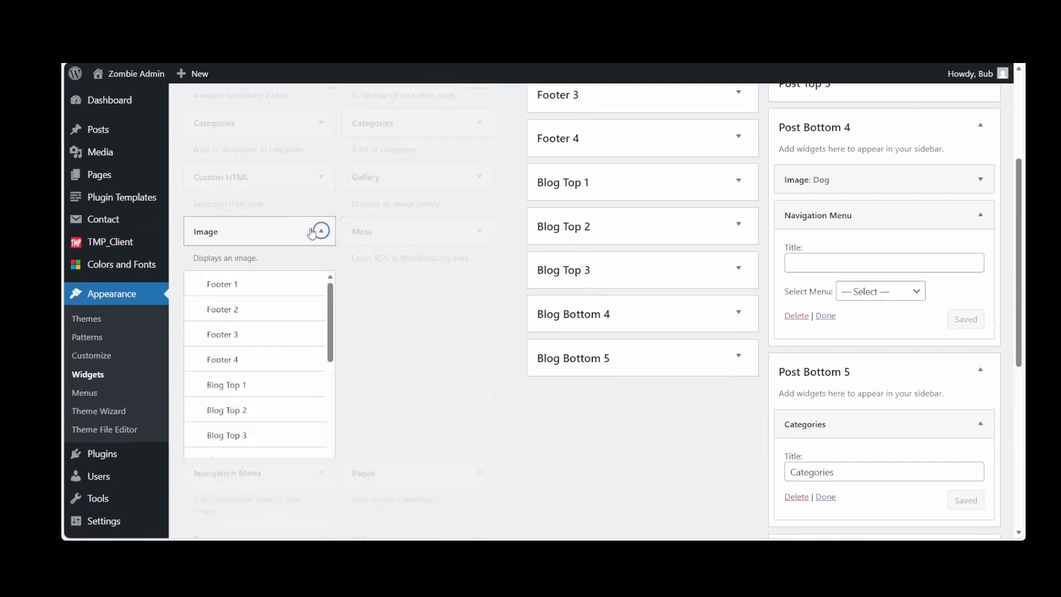
scroll(288, 293, down, 5)
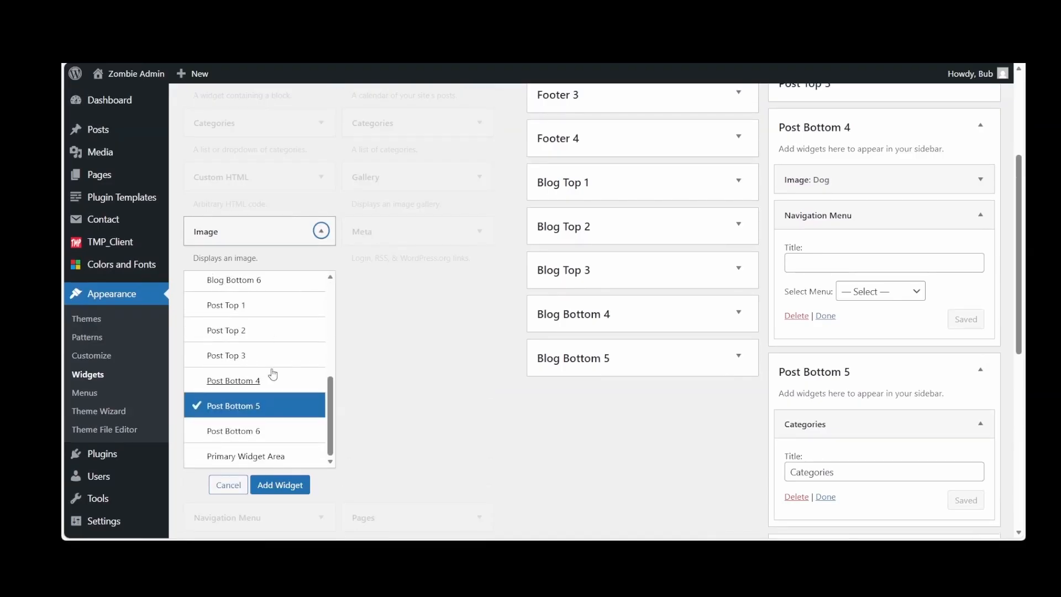
click(244, 436)
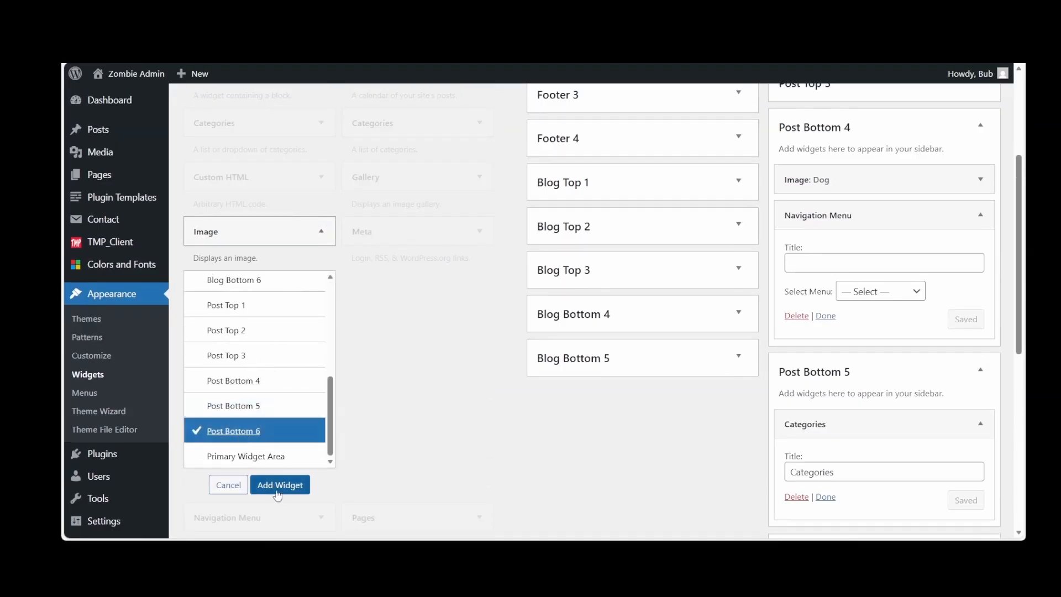
click(277, 491)
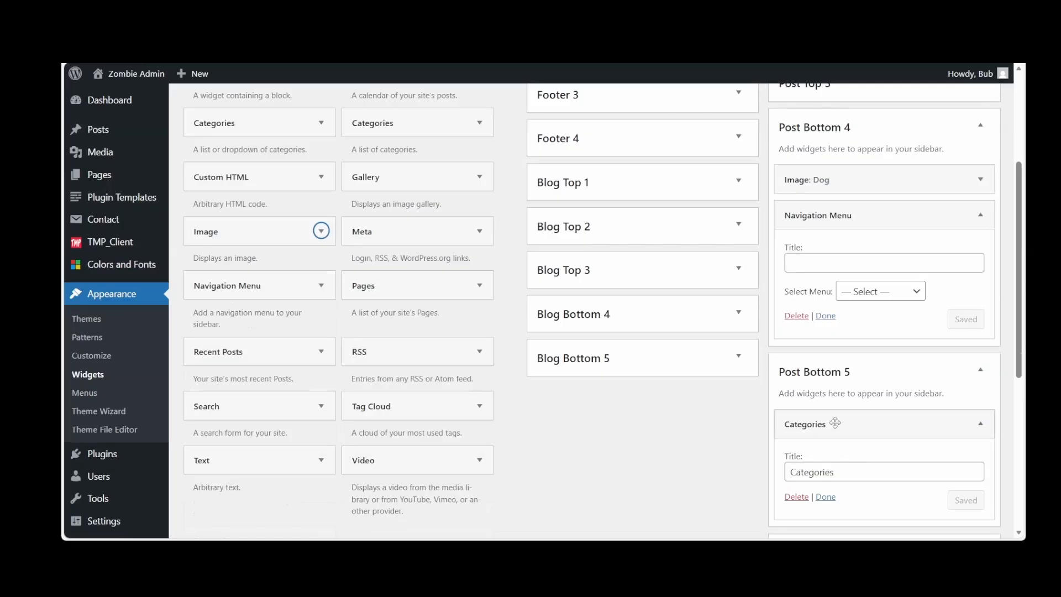
Title the Post Bottom 6 Image widget Menu, give it the photo of the leashed brown dog beside a person, and save it
scroll(835, 427, down, 5)
scroll(834, 422, down, 1)
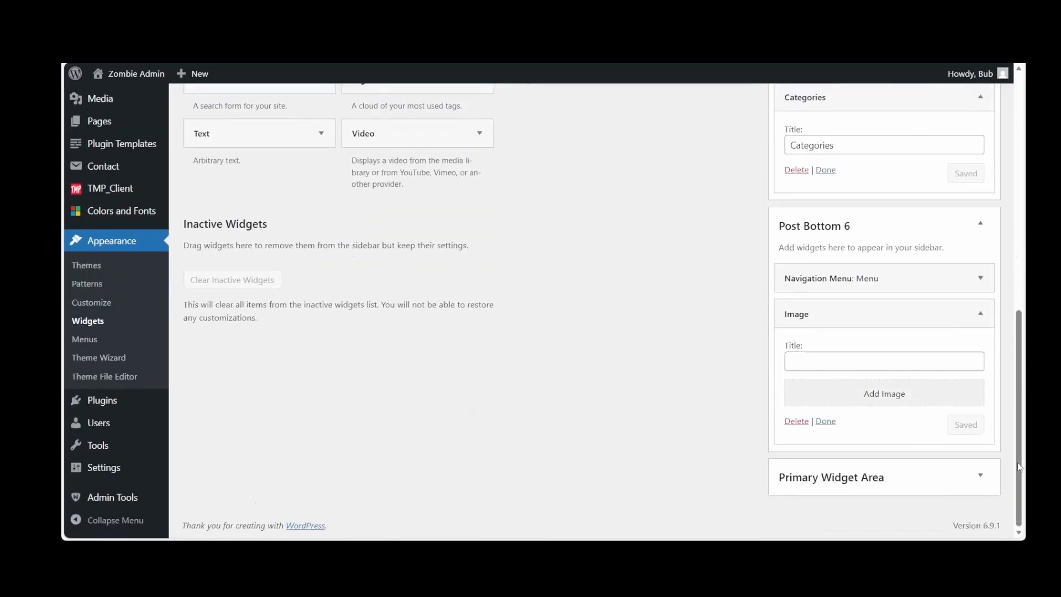
text(Menu)
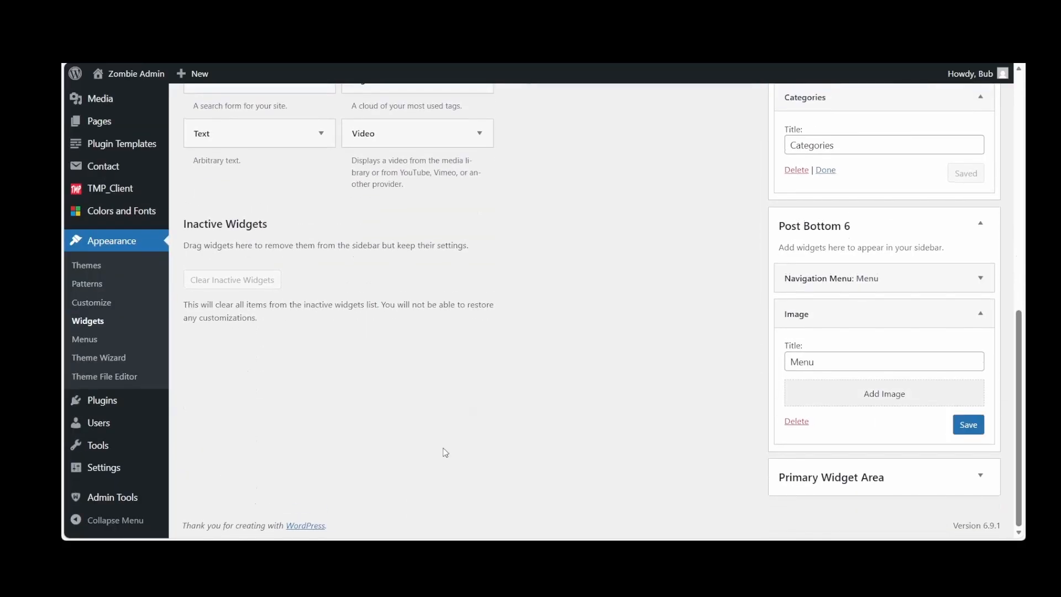
click(903, 404)
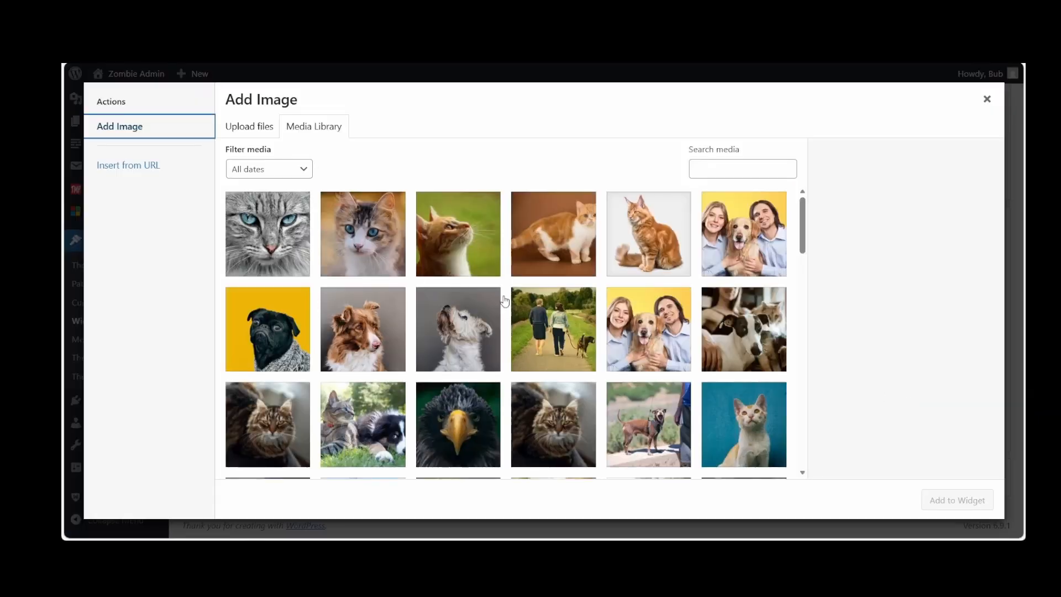
click(654, 435)
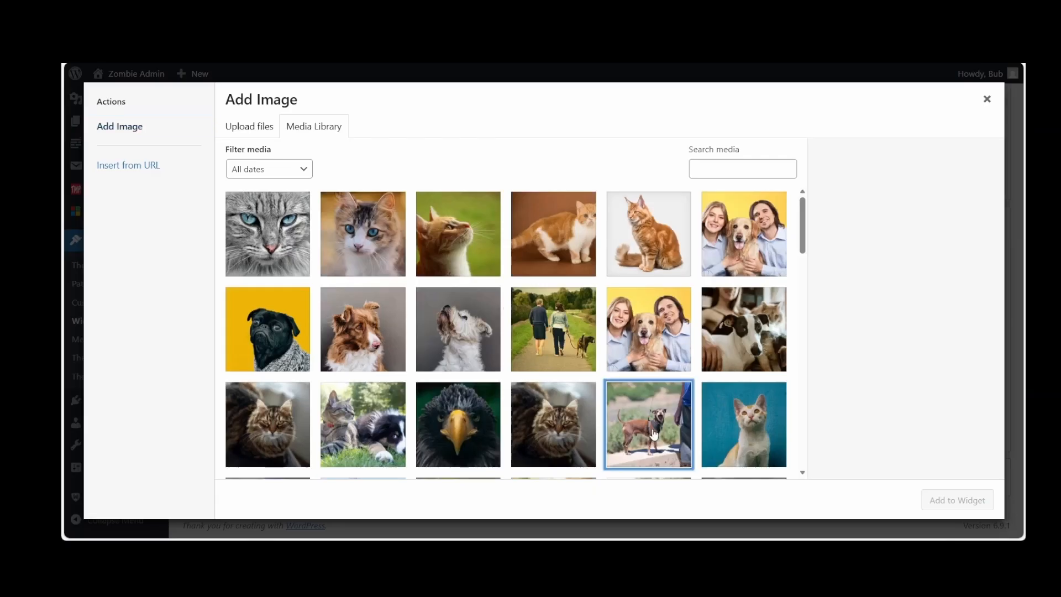
click(948, 501)
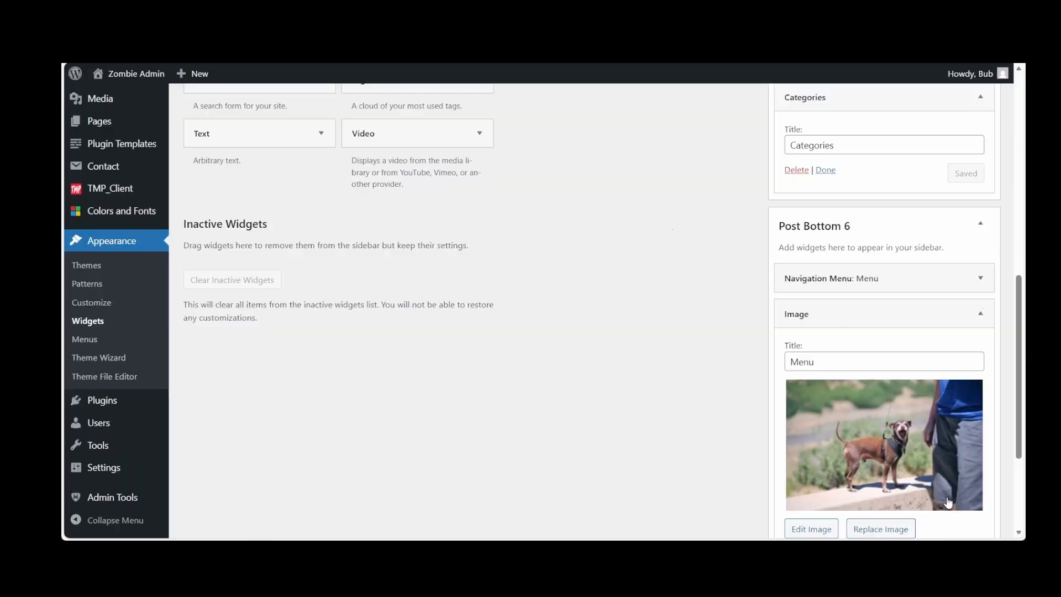
scroll(949, 451, down, 3)
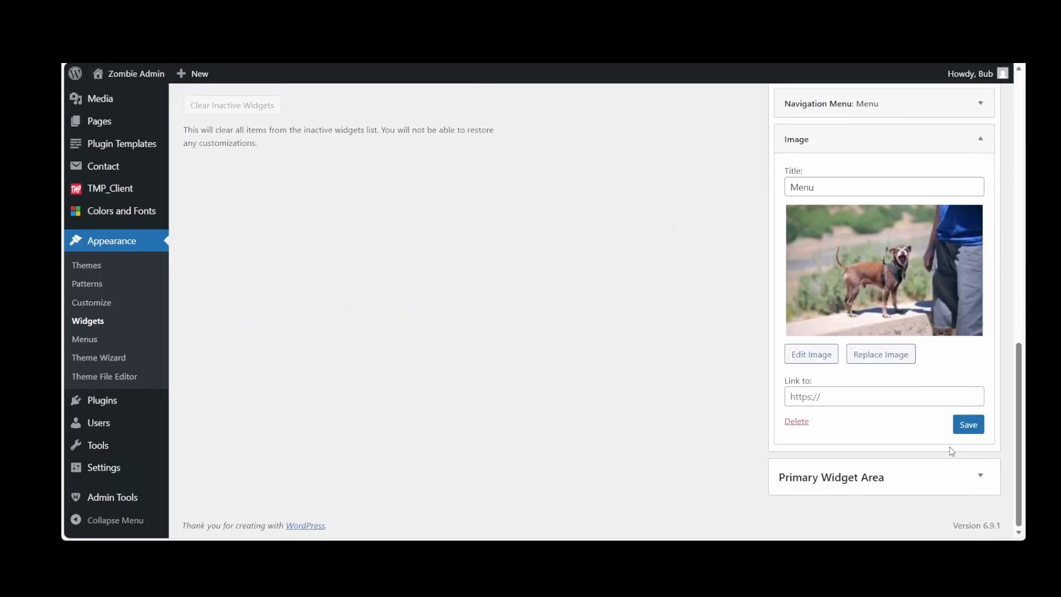
click(979, 424)
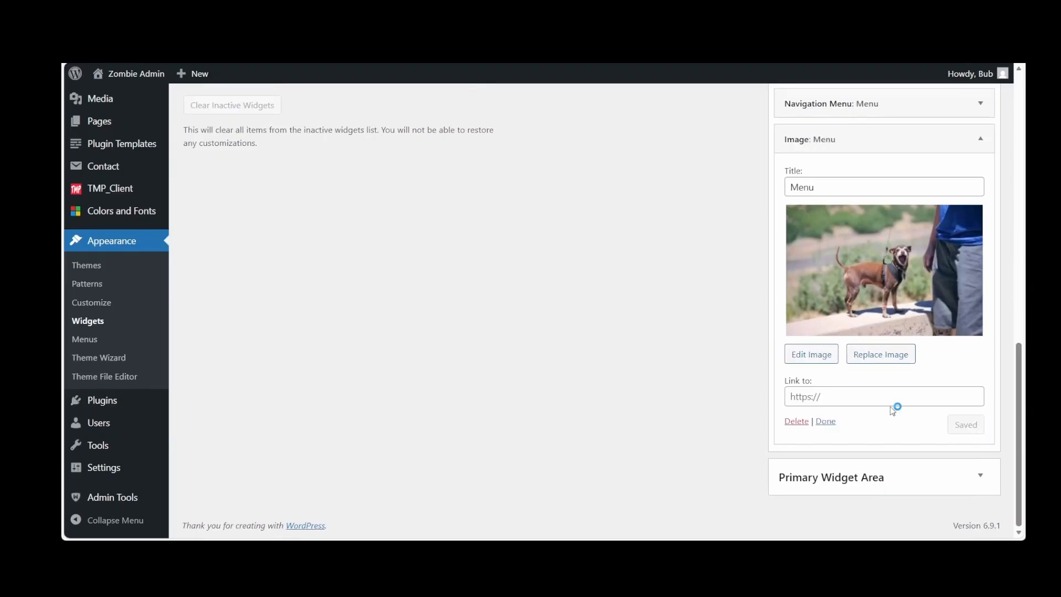
click(826, 423)
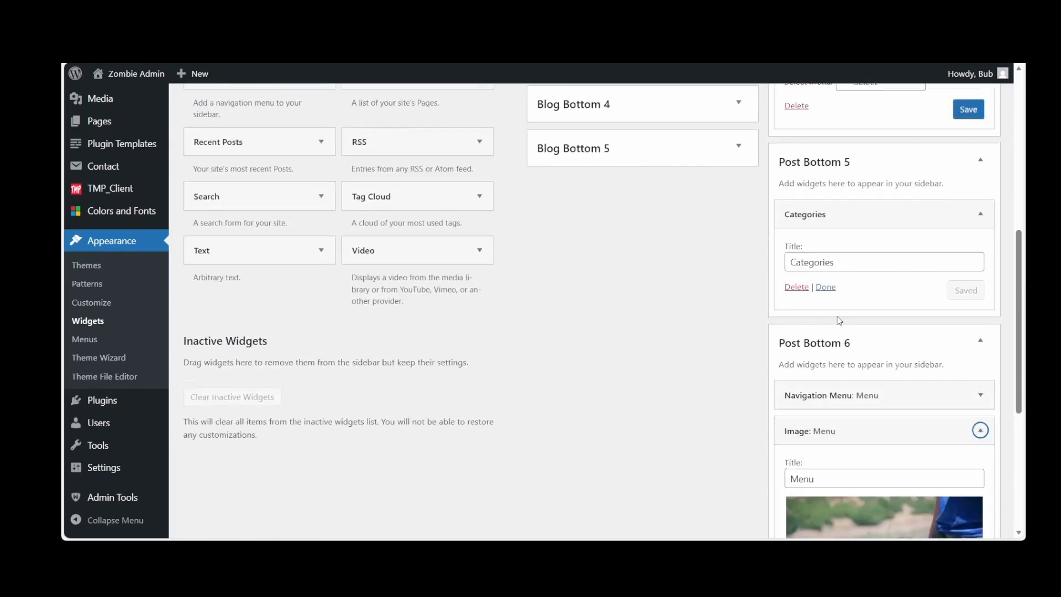
Title the Navigation Menu widget in Post Bottom 4 Menu, assign it the Menu sidebar all menu, and save it
click(823, 288)
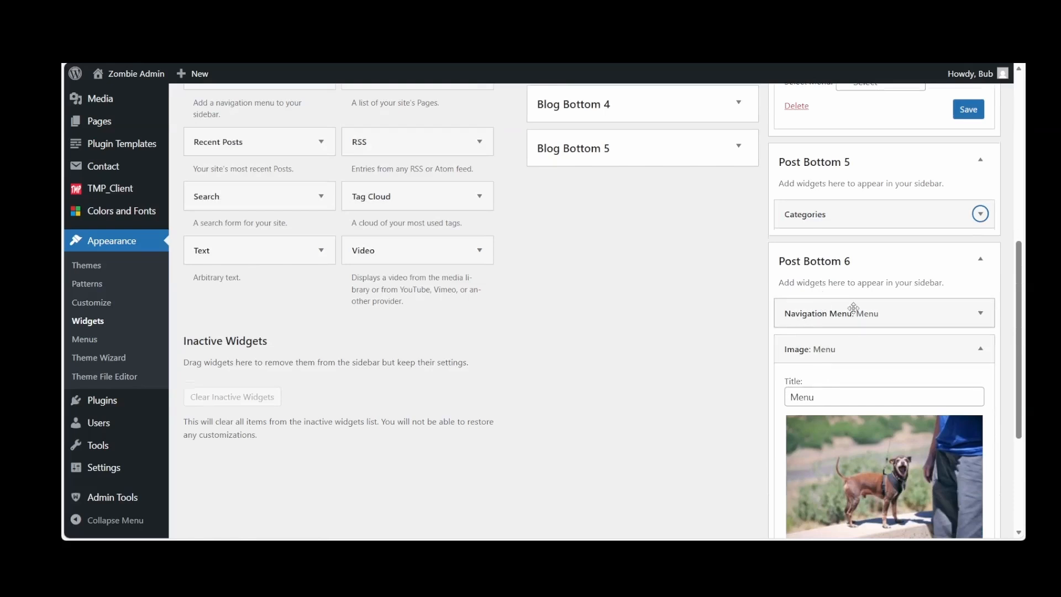
scroll(851, 310, up, 3)
click(974, 267)
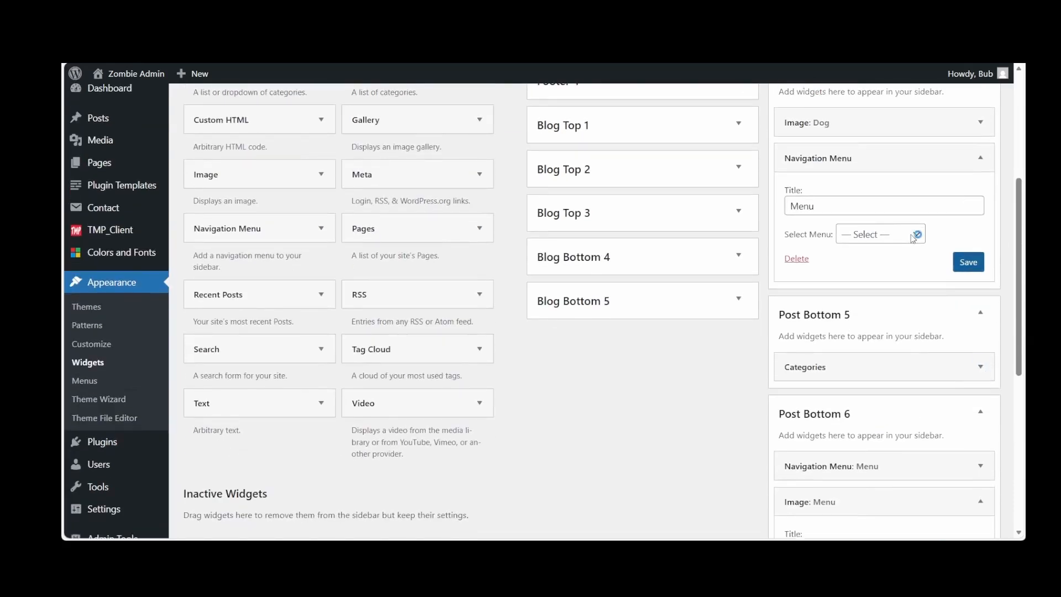
click(908, 236)
click(882, 293)
click(968, 262)
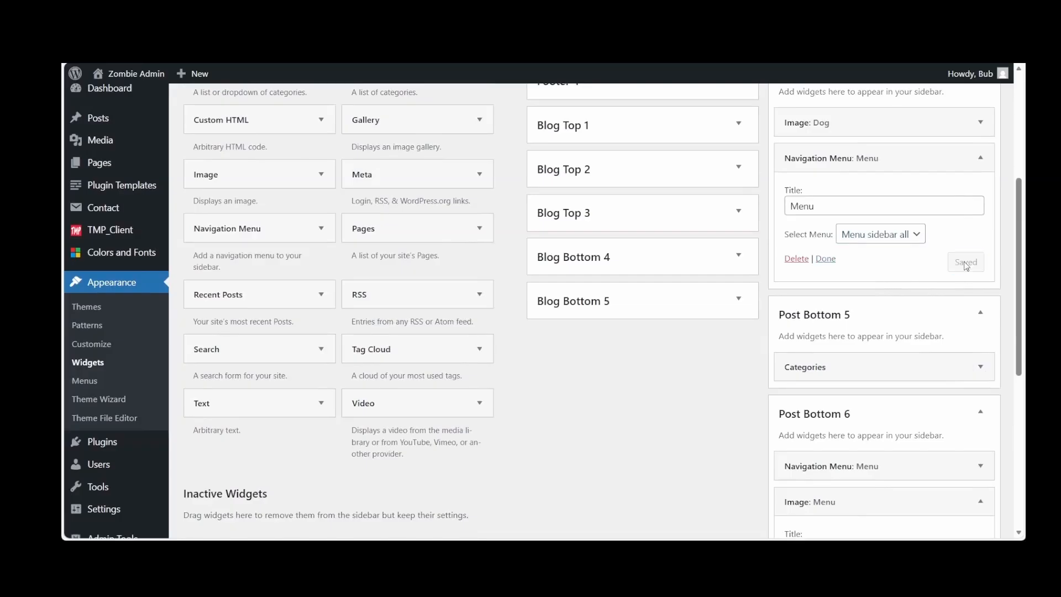
Open the "Our 4th Annual Meet & Greet!" post from the live site's blog and check the widgets below the post content
scroll(966, 267, up, 5)
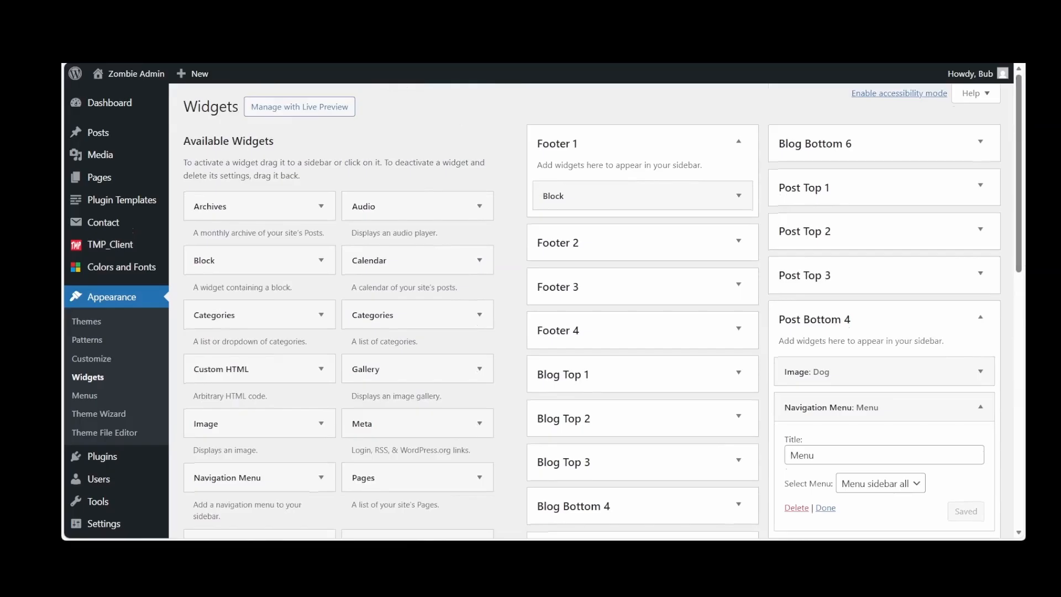
mouse_move(128, 78)
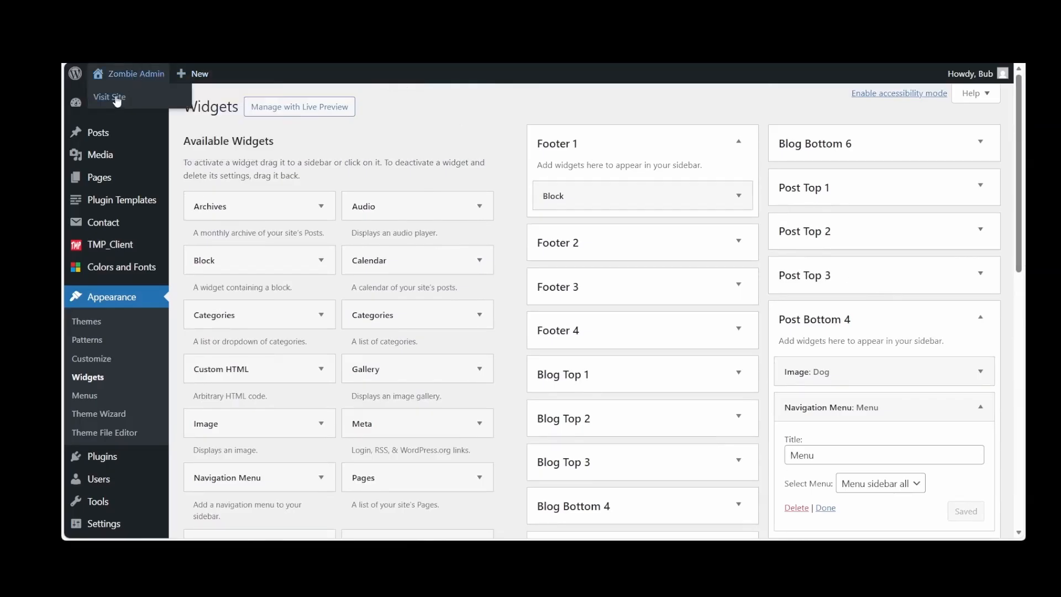
click(116, 97)
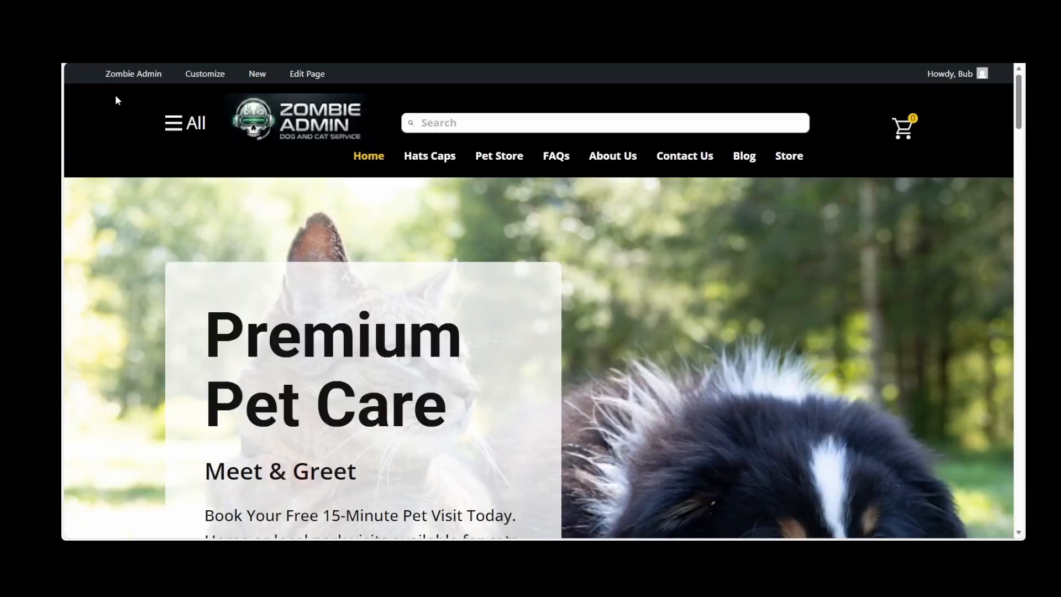
click(746, 157)
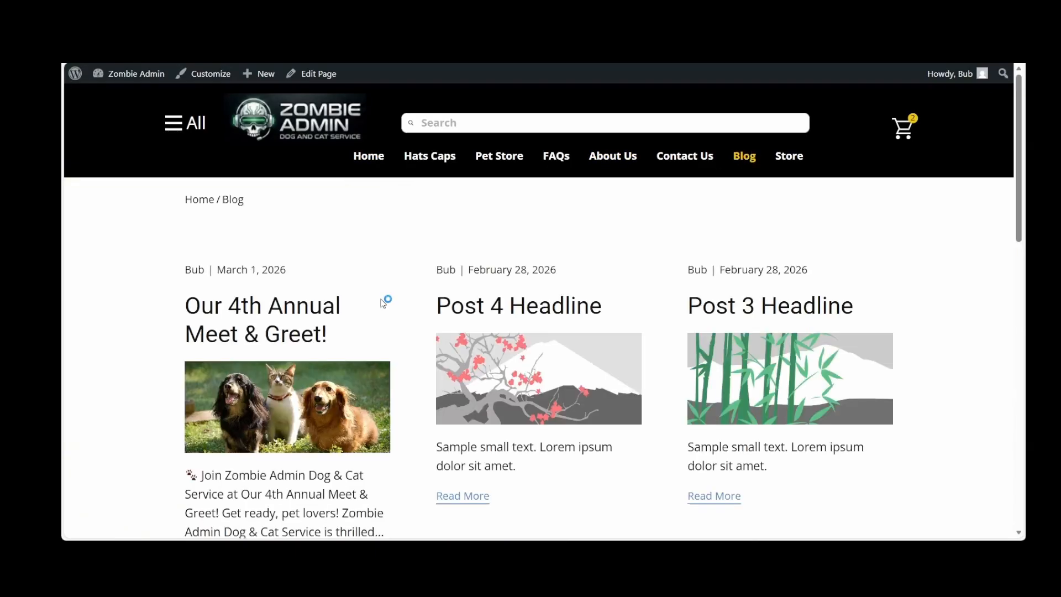
scroll(383, 303, down, 5)
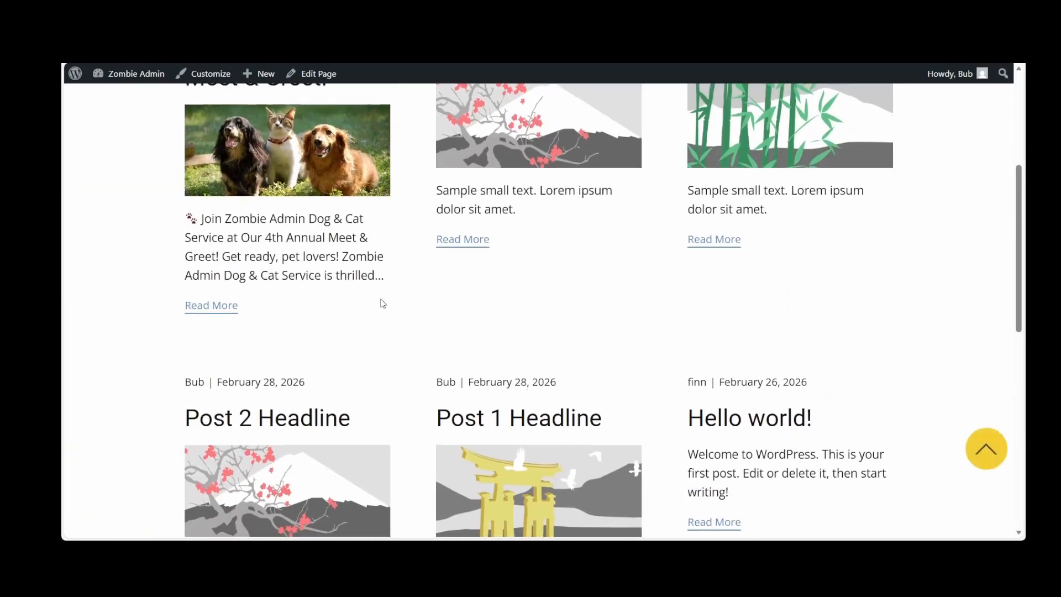
click(221, 306)
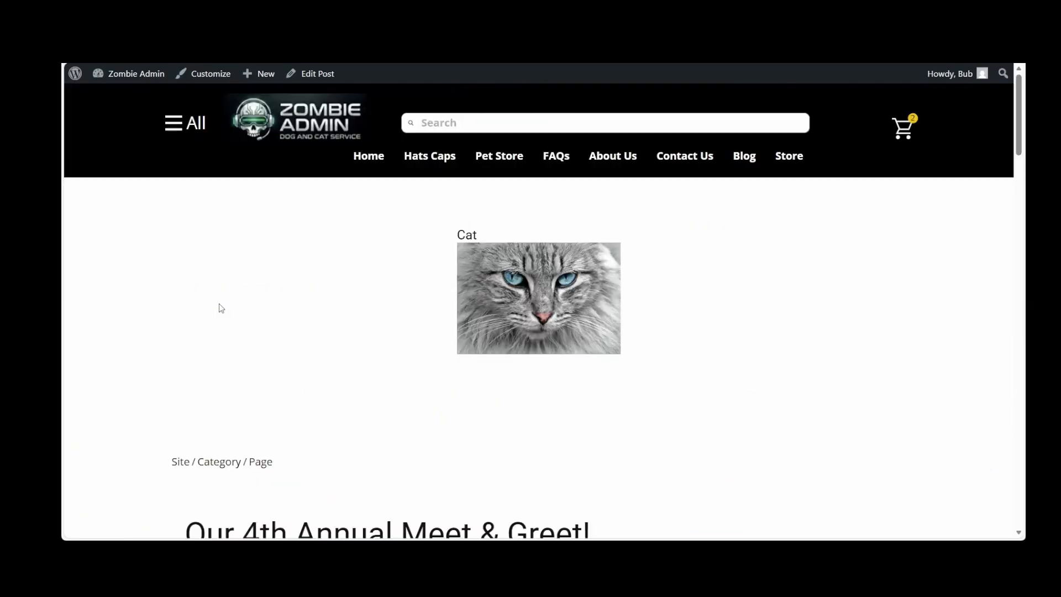
scroll(221, 308, down, 10)
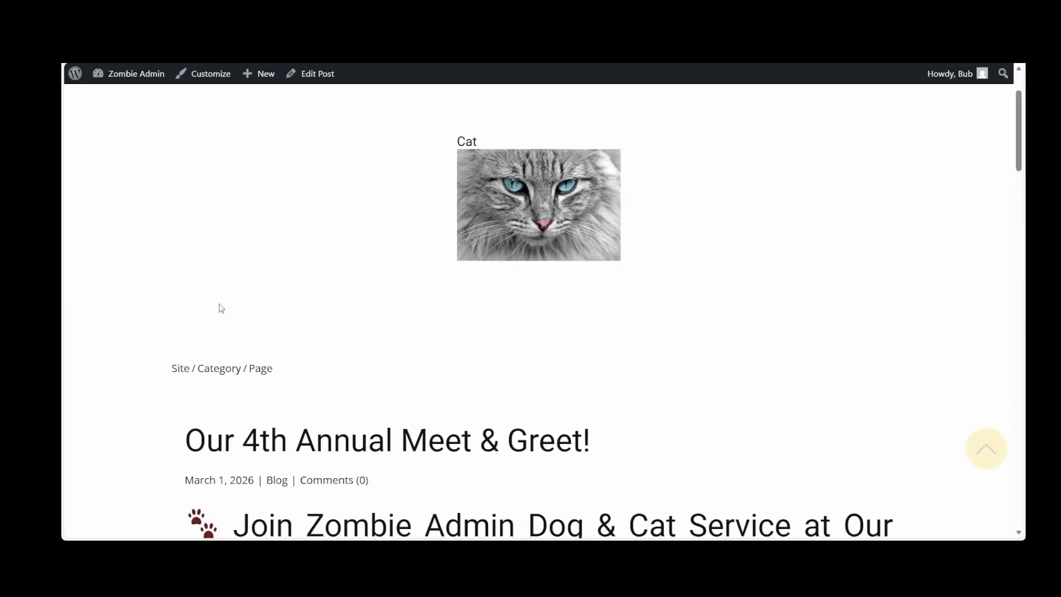
scroll(221, 308, down, 20)
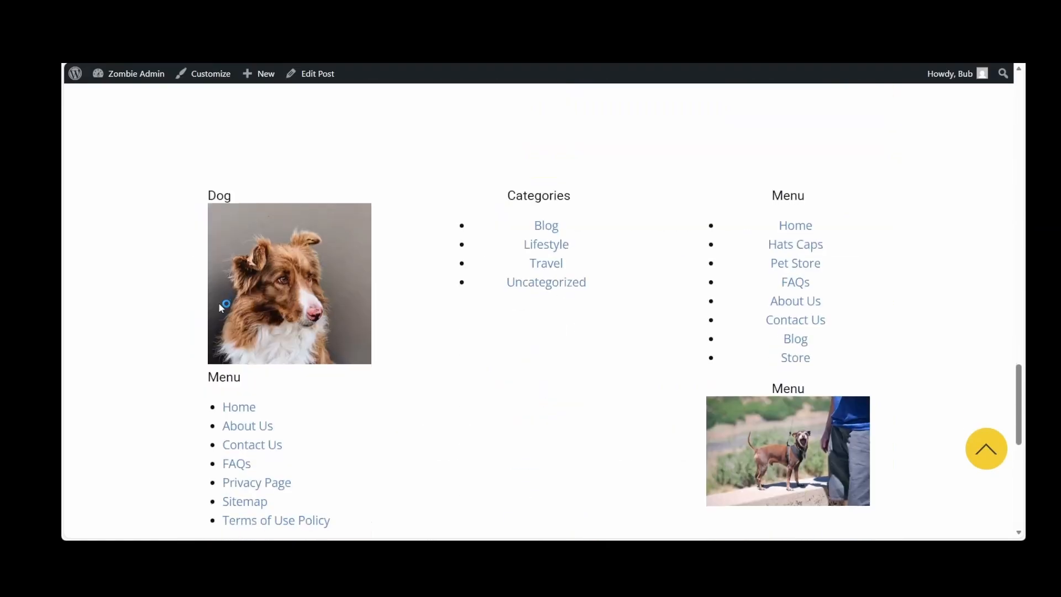
scroll(220, 308, down, 2)
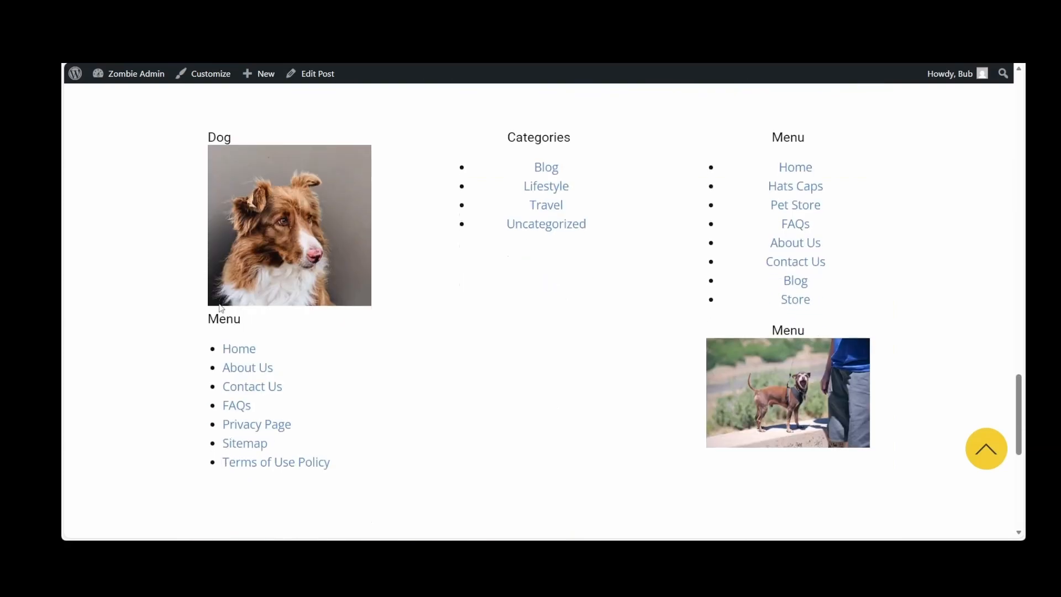
Examine the image, category and menu widgets below the live post's content, and return to the start of the page
scroll(221, 308, down, 2)
scroll(220, 307, up, 5)
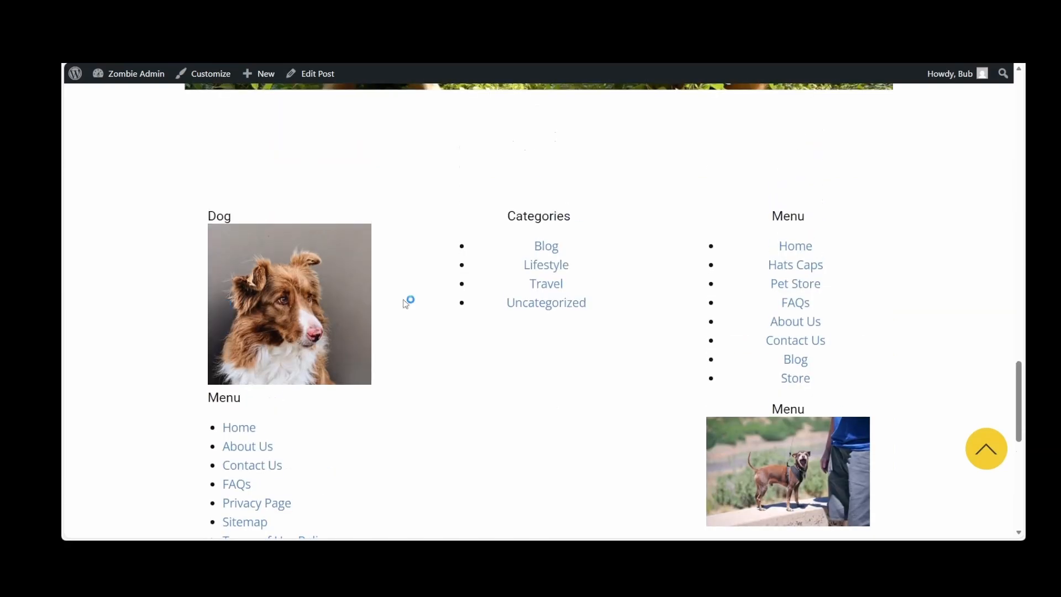
scroll(449, 308, up, 2)
scroll(449, 308, down, 2)
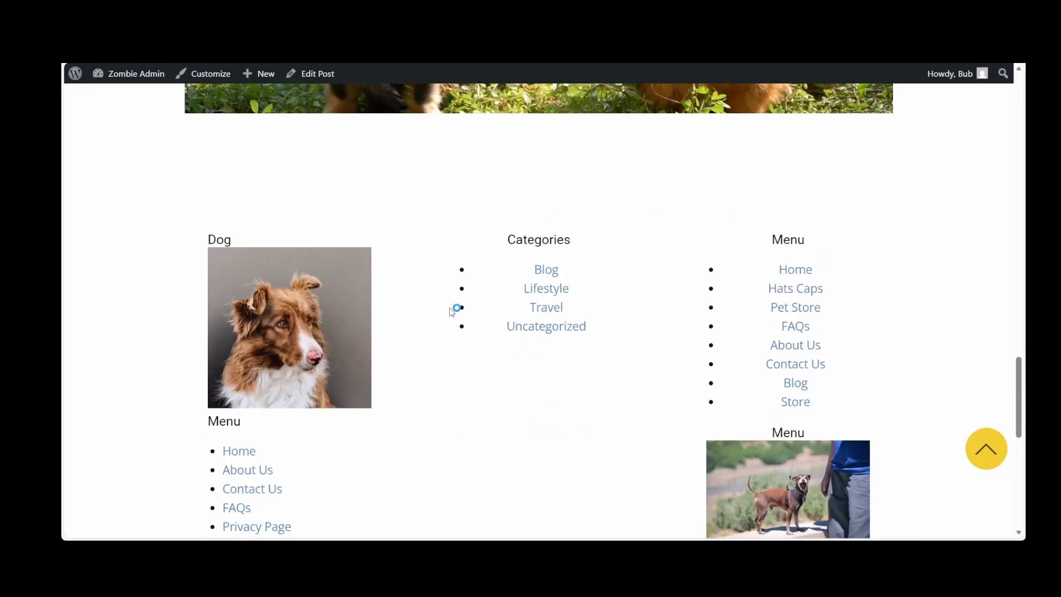
scroll(451, 311, down, 2)
scroll(451, 310, up, 2)
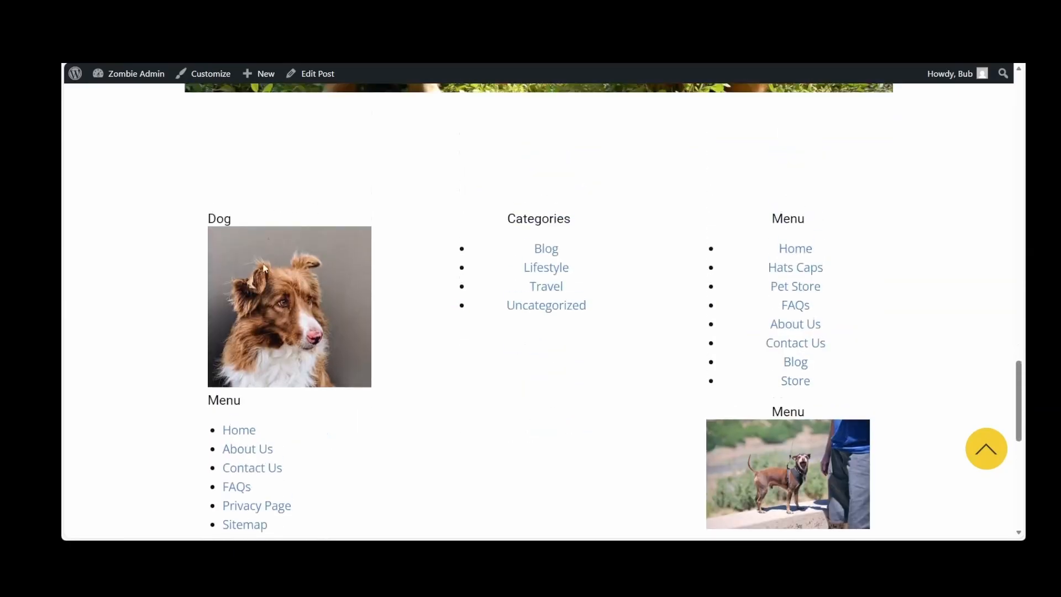
scroll(504, 358, down, 2)
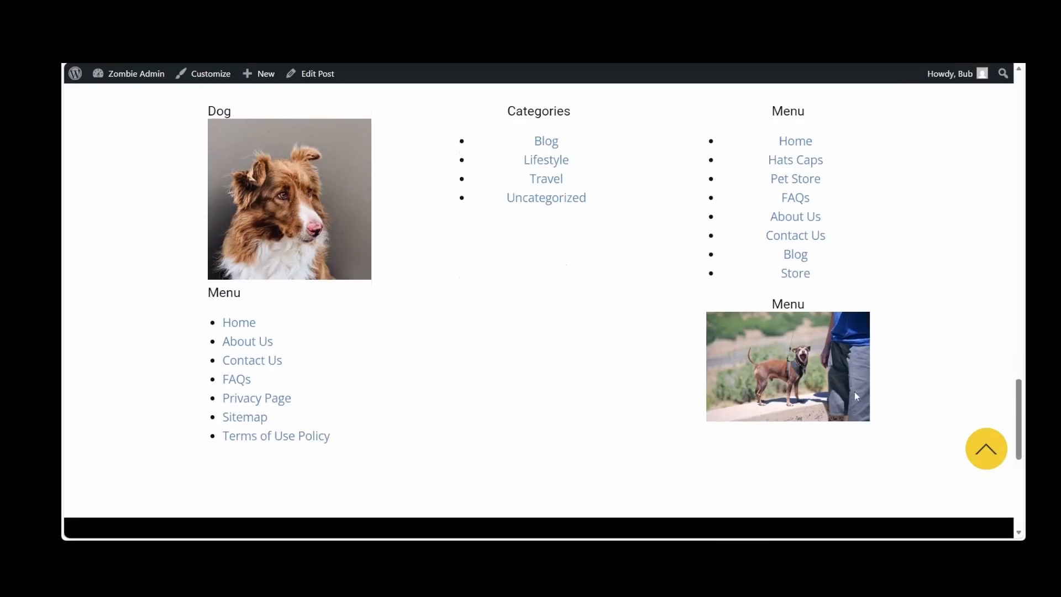
click(987, 450)
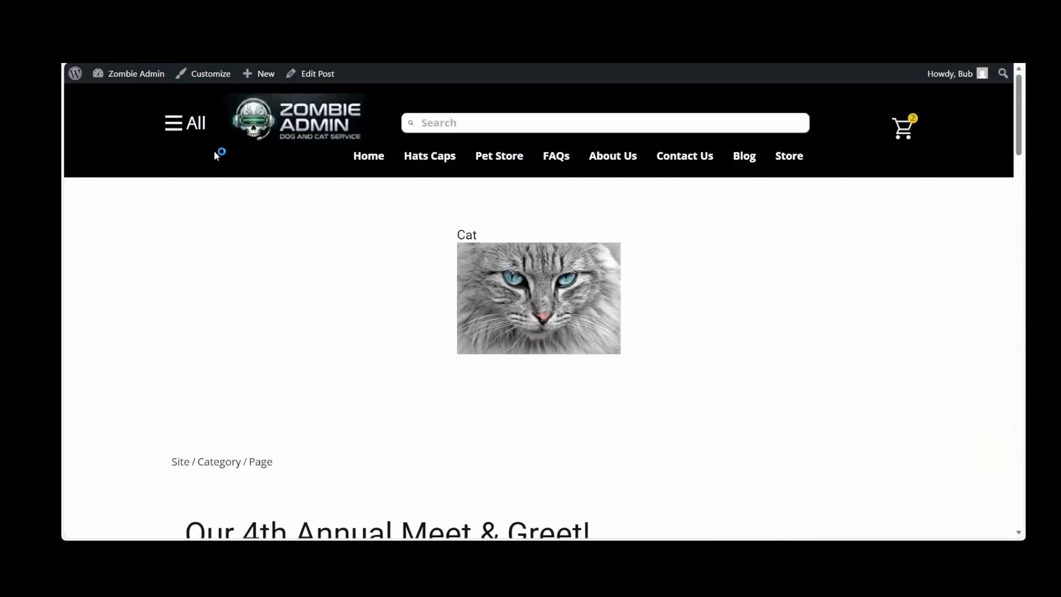
Go to the WordPress dashboard and open the Post Template from the plugin templates for editing with TMP Client
mouse_move(131, 77)
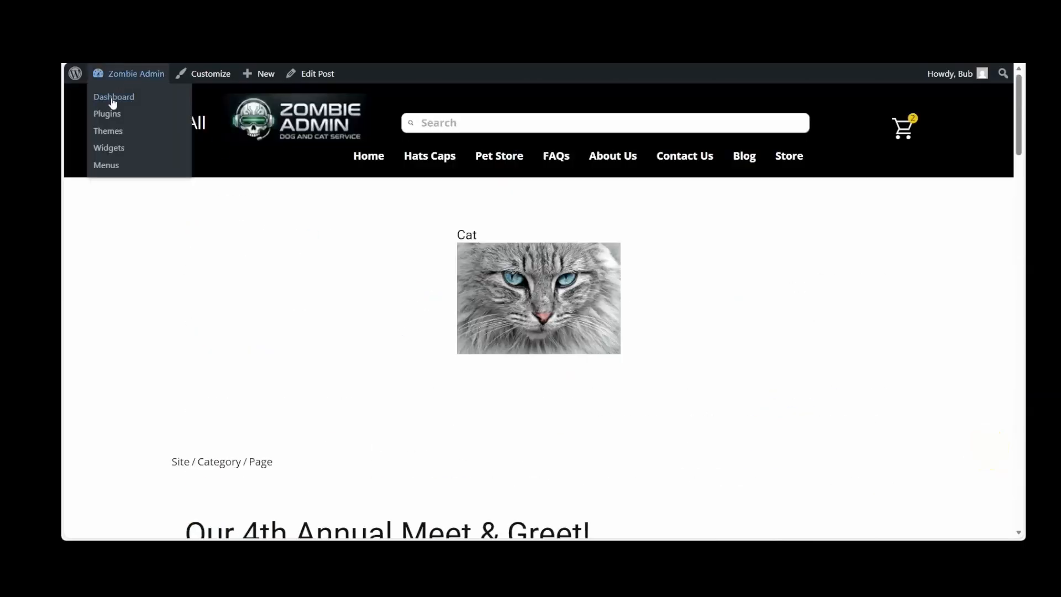
click(113, 98)
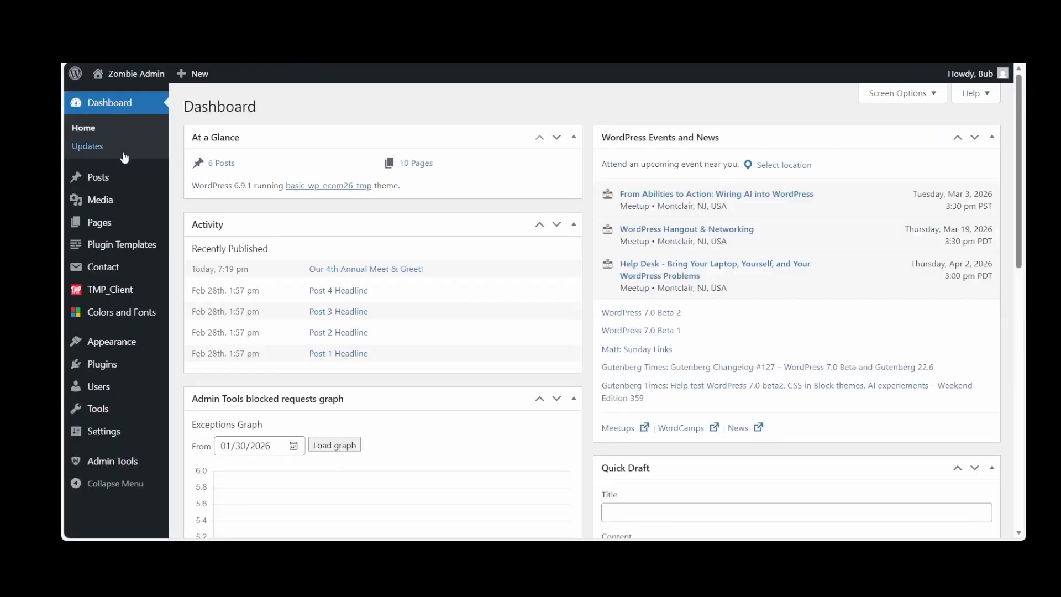
mouse_move(110, 230)
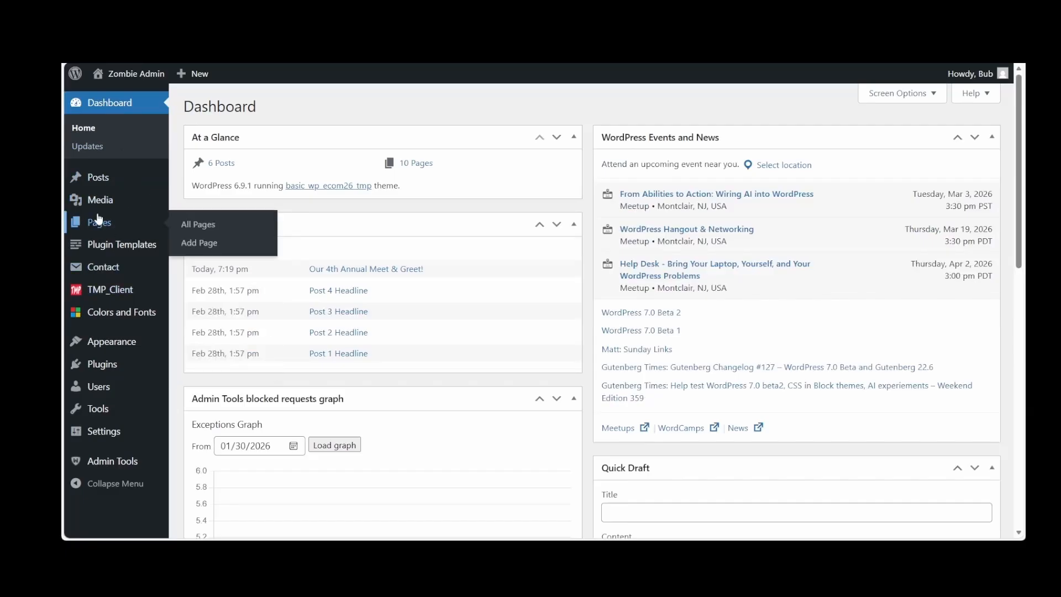
click(101, 109)
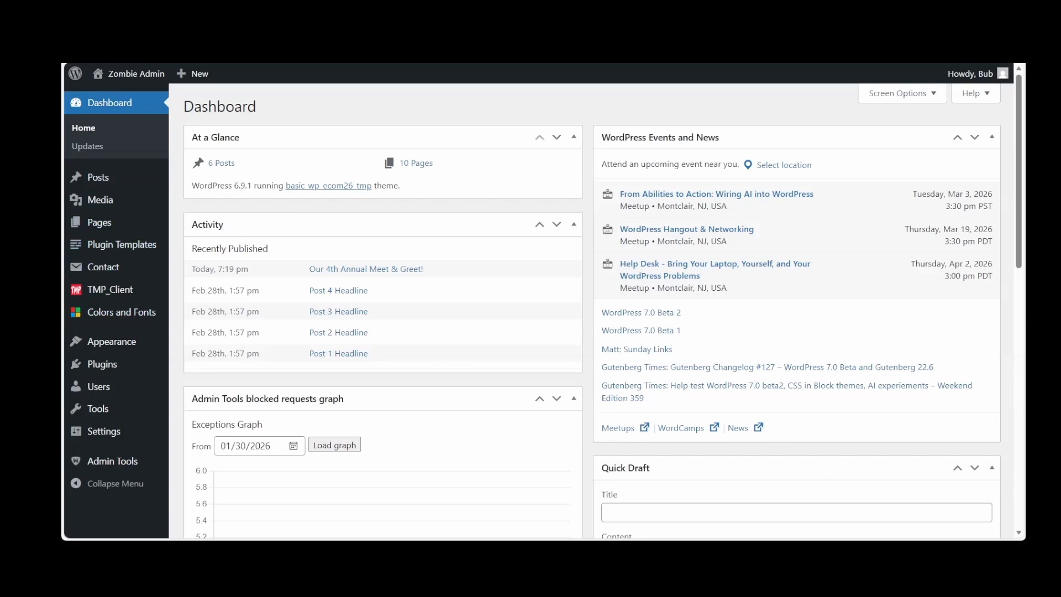
click(112, 241)
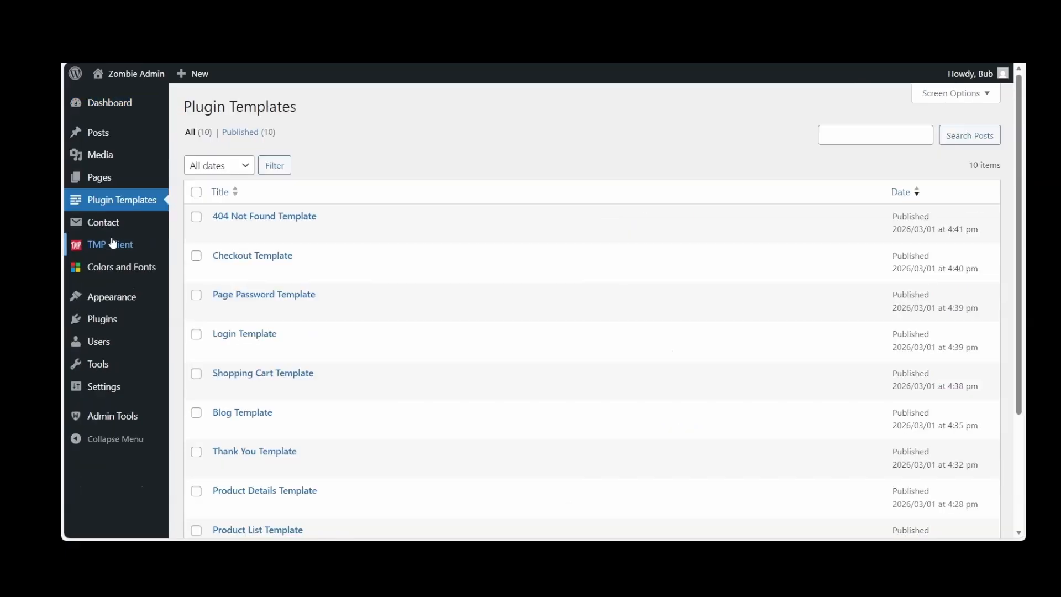
scroll(111, 242, down, 3)
click(231, 416)
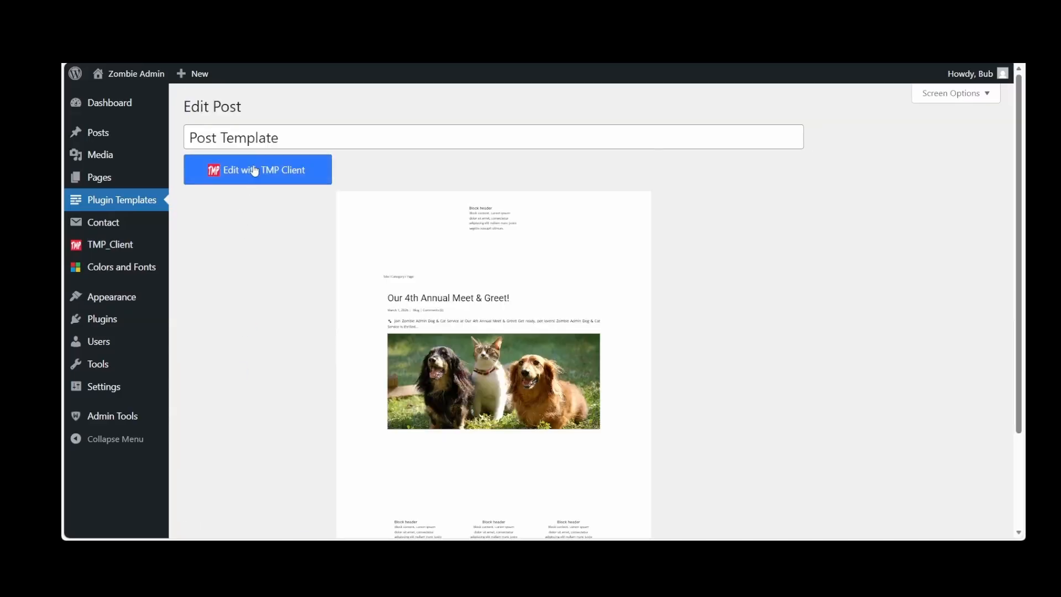
click(254, 170)
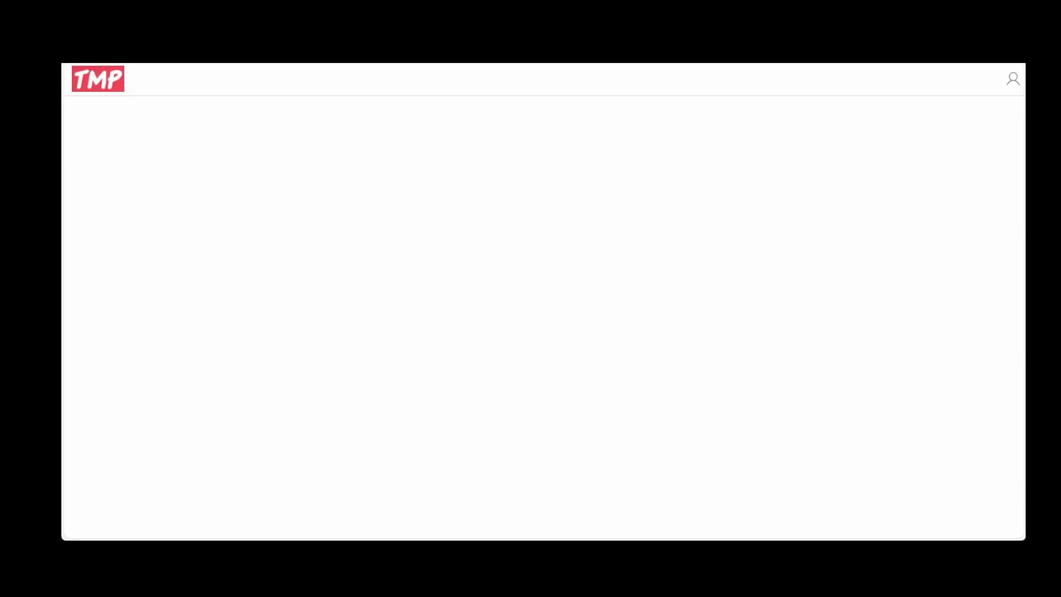
Delete the widget block above the post and the three-column widget block below it, and save the template
click(409, 313)
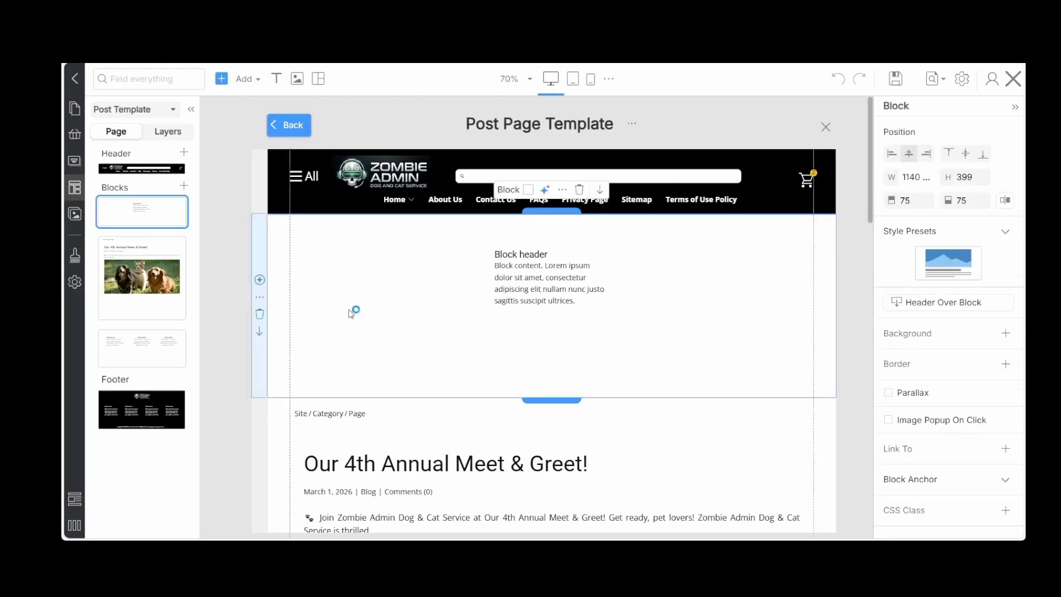
click(260, 314)
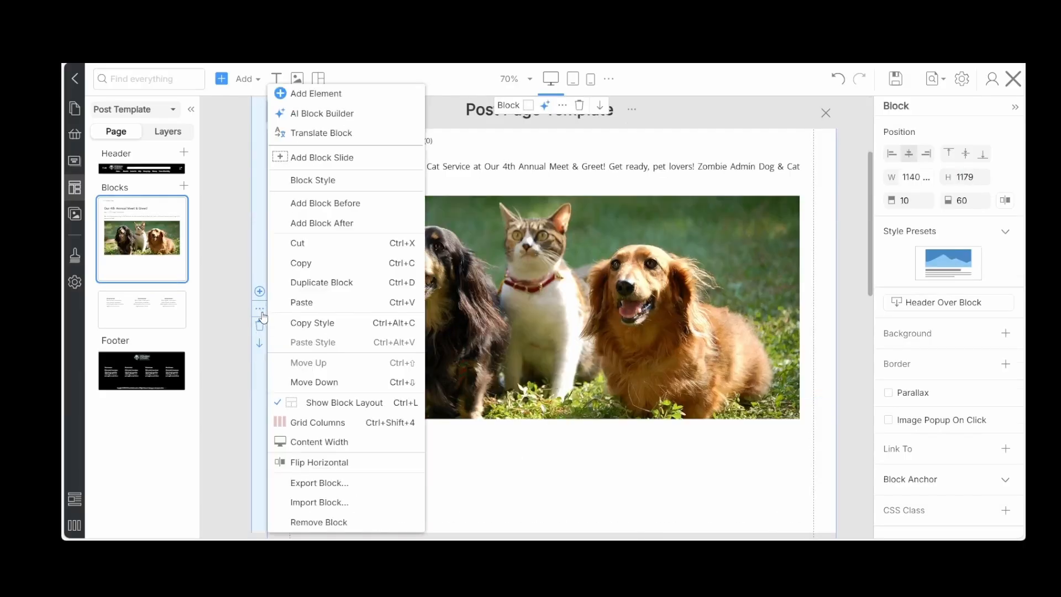
scroll(482, 336, down, 5)
scroll(482, 337, down, 1)
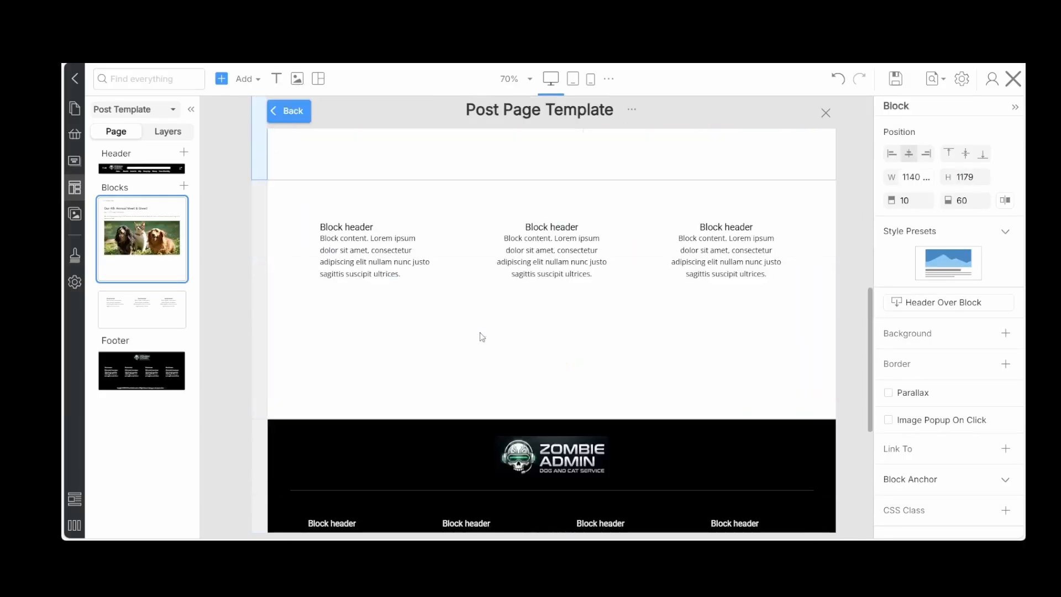
mouse_move(259, 304)
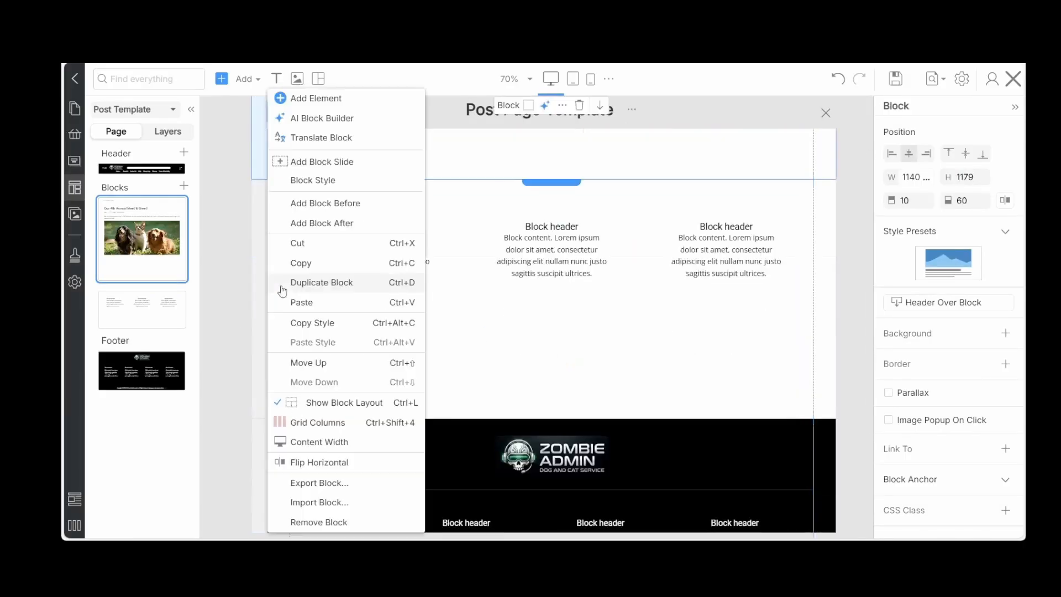
click(485, 320)
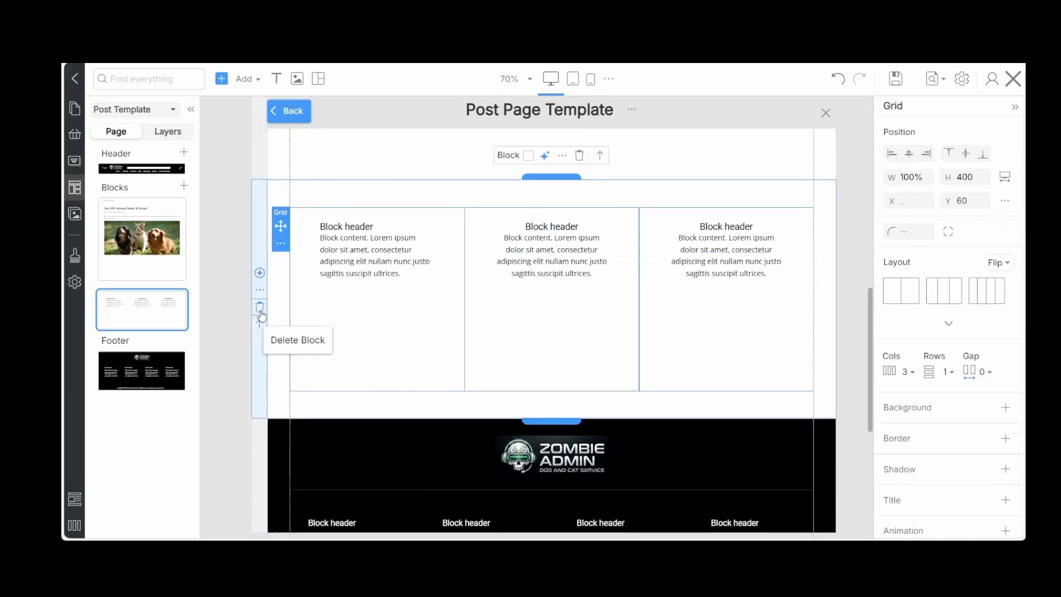
click(260, 313)
scroll(566, 296, up, 3)
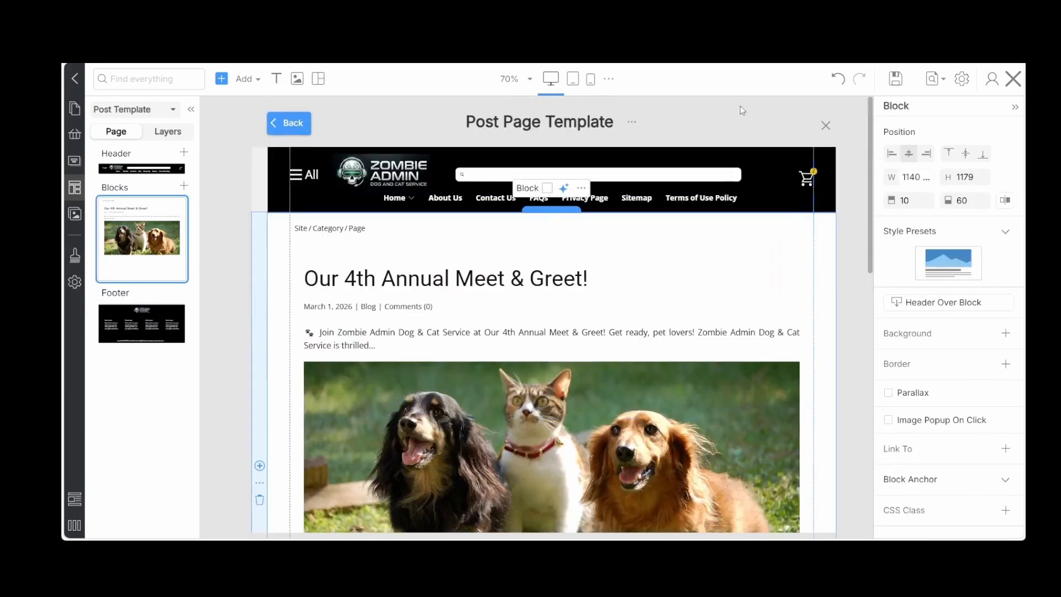
click(897, 80)
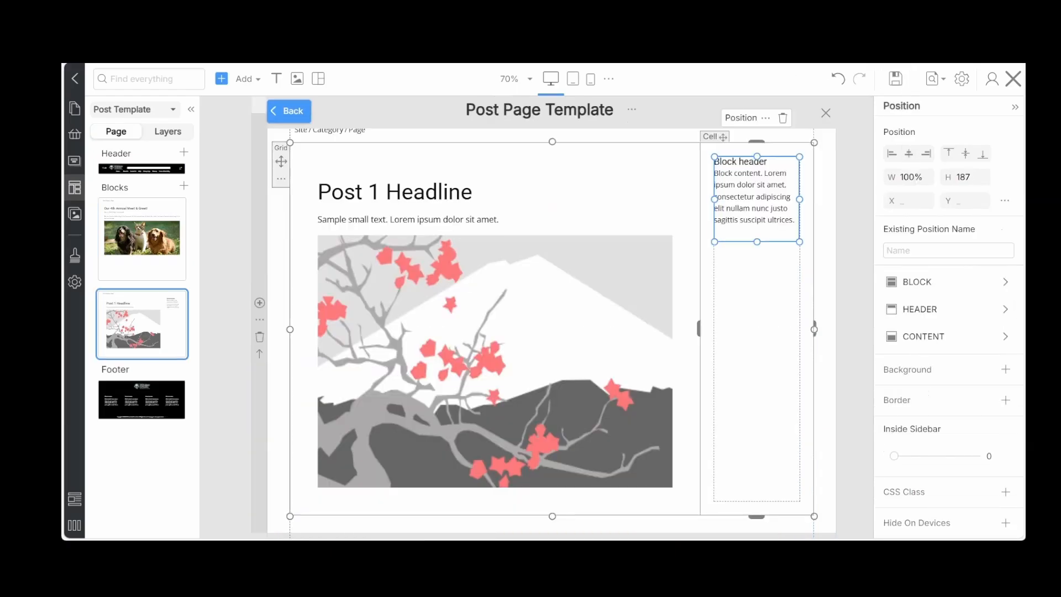
Assign the existing position name Primary Widget Area to the sidebar widget position beside the Post 1 Headline post
click(680, 310)
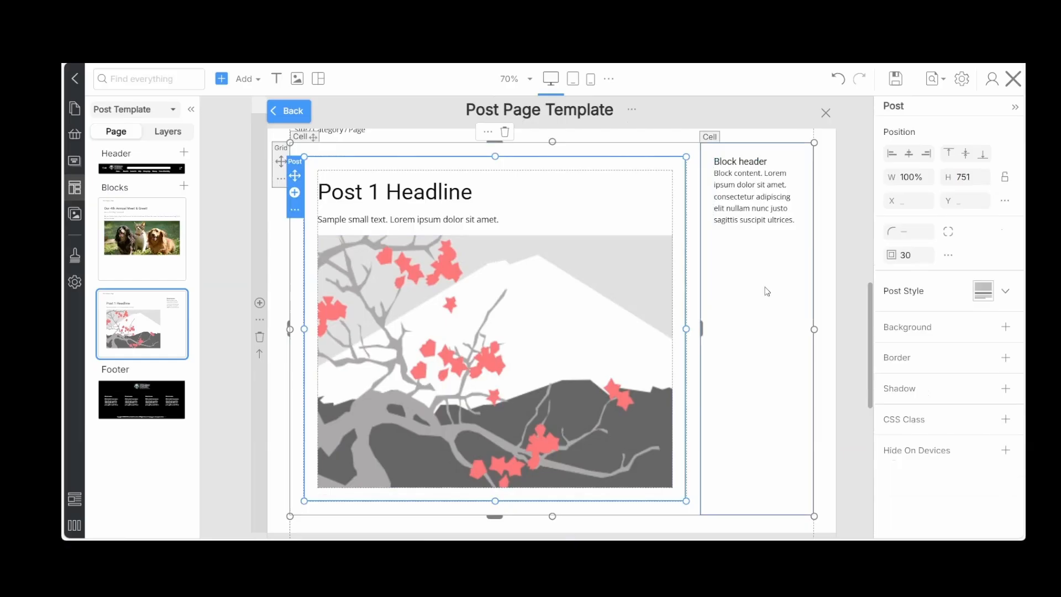
click(757, 175)
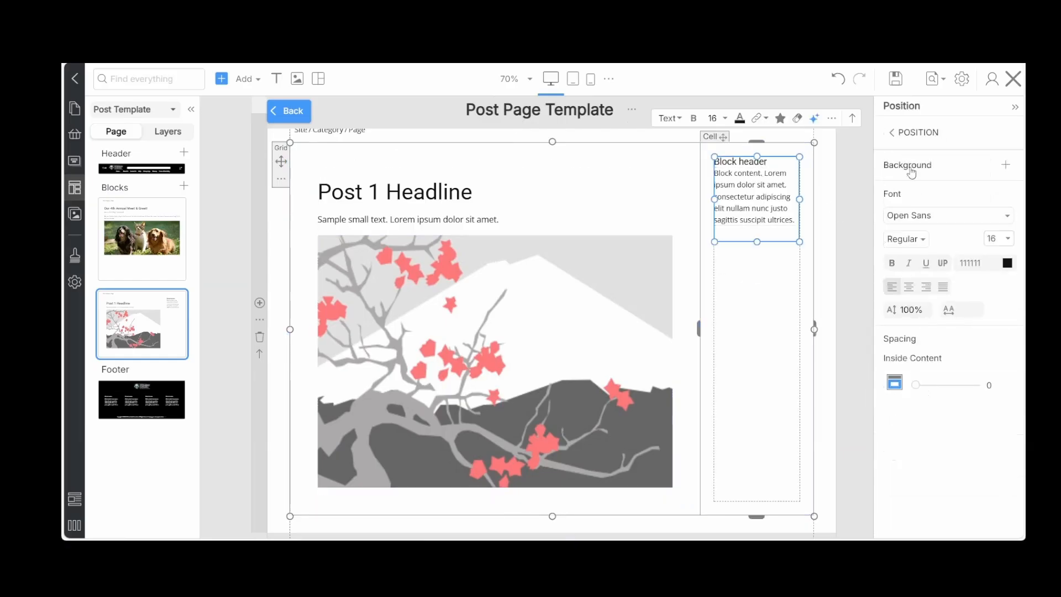
click(906, 133)
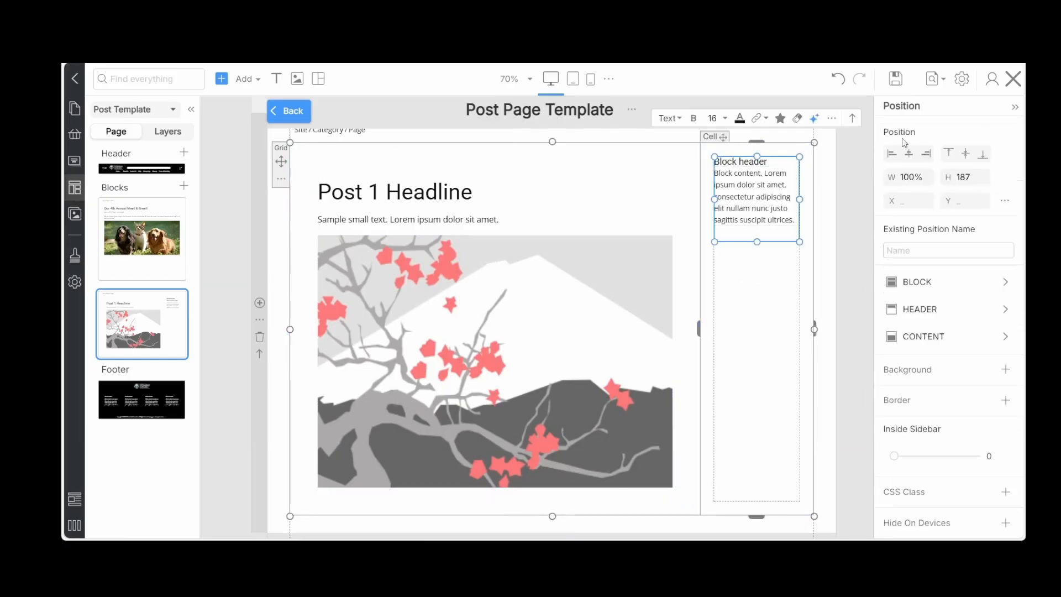
click(908, 250)
text(Primary Widget Area)
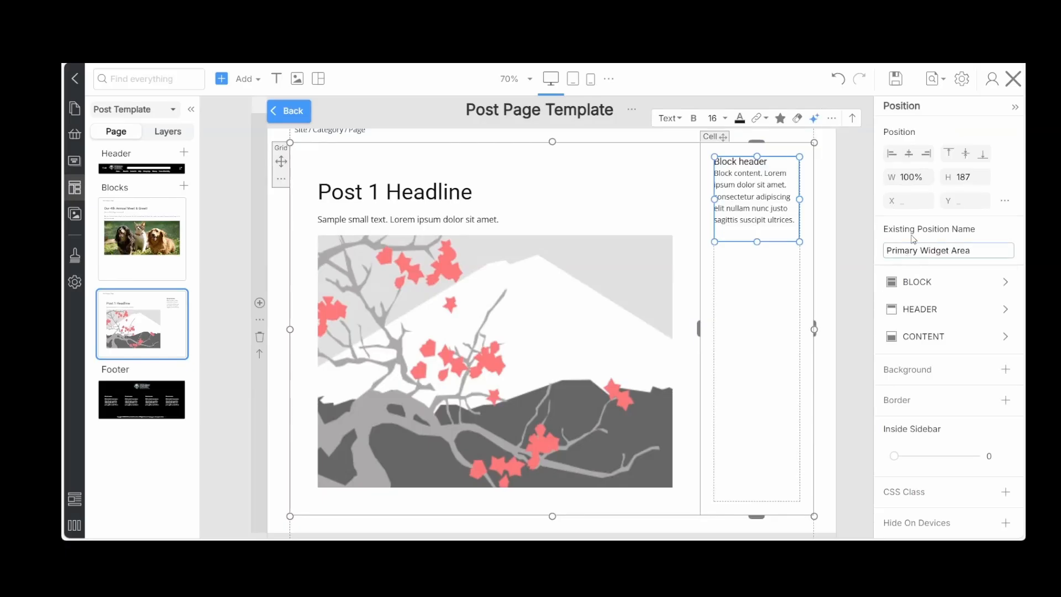
click(834, 260)
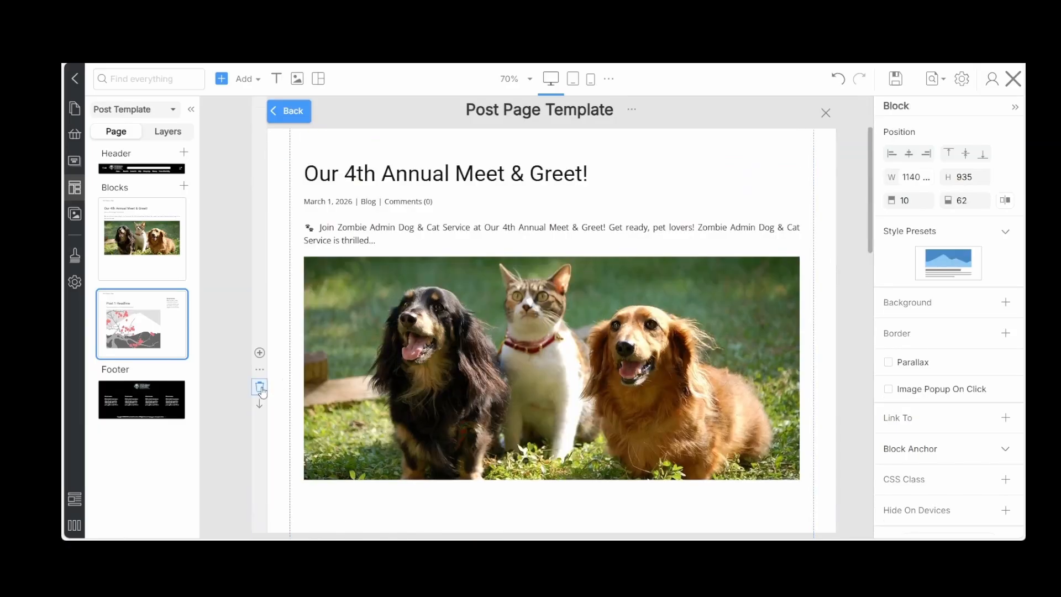
Delete the original full-width post block and check the remaining post block with its sidebar down to the footer
click(259, 387)
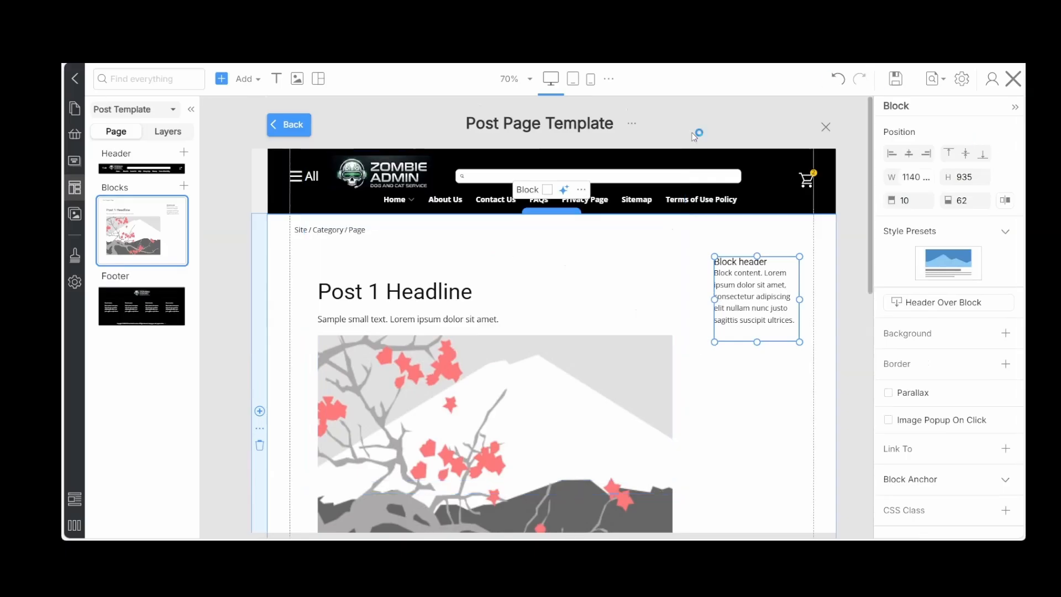
click(313, 229)
scroll(551, 265, down, 5)
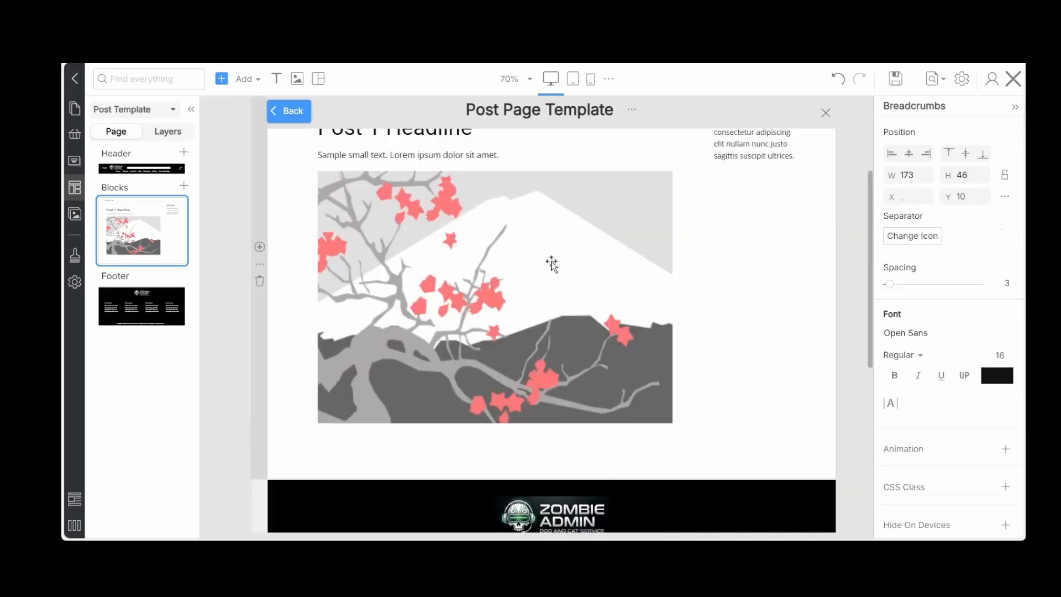
scroll(551, 264, up, 4)
scroll(551, 264, down, 4)
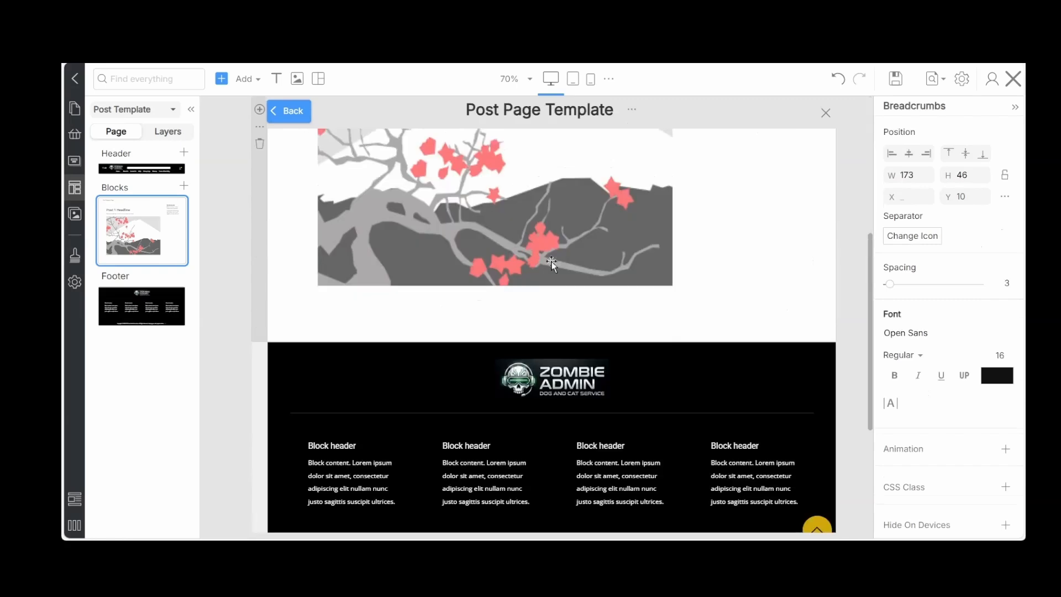
scroll(552, 264, up, 5)
Examine the post template's sidebar layout in the laptop, tablet, landscape phone and portrait phone views
click(609, 79)
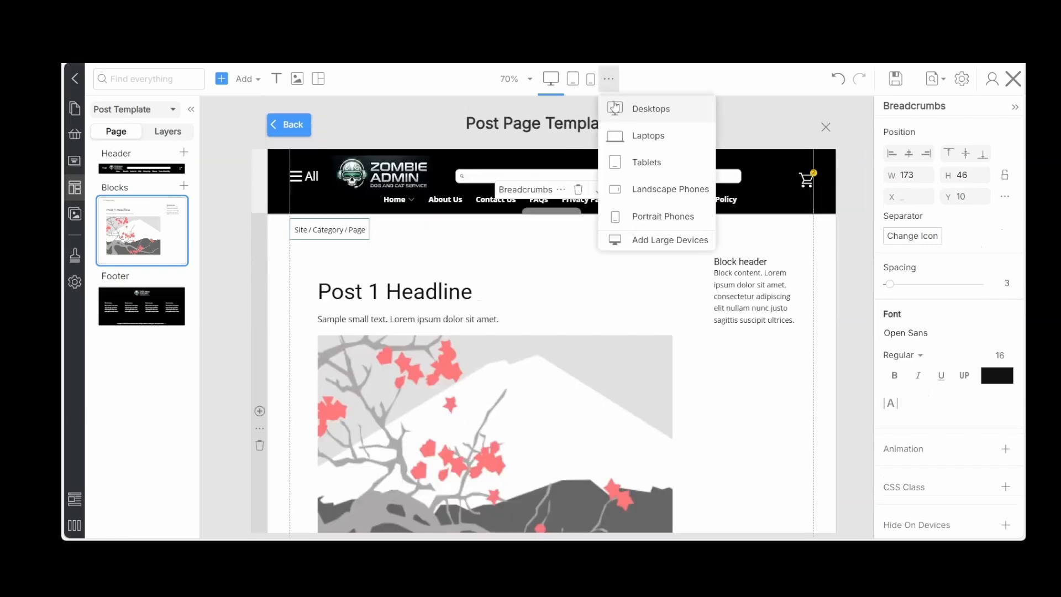
click(636, 143)
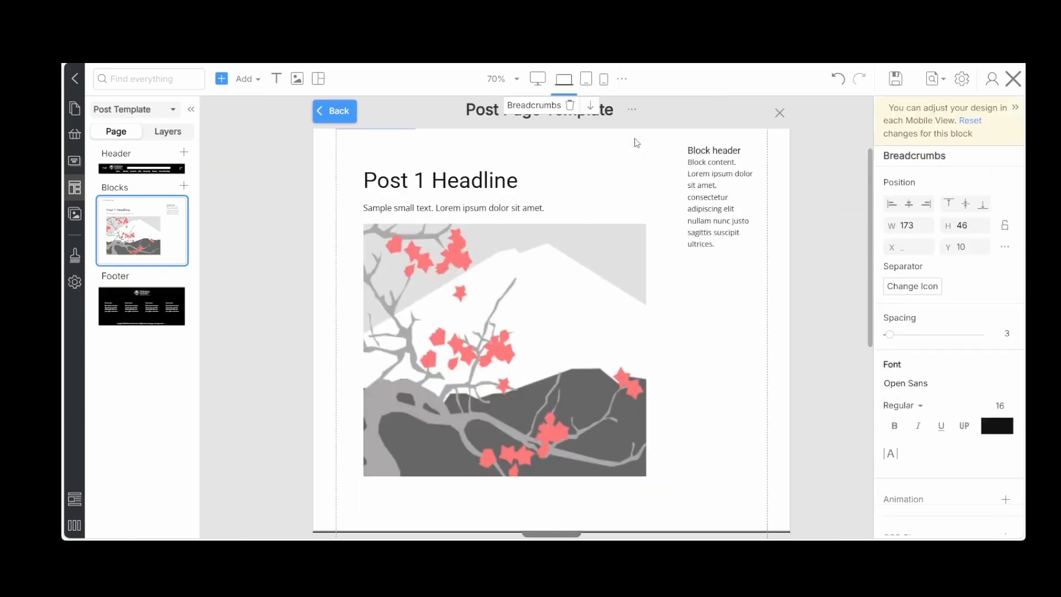
click(588, 82)
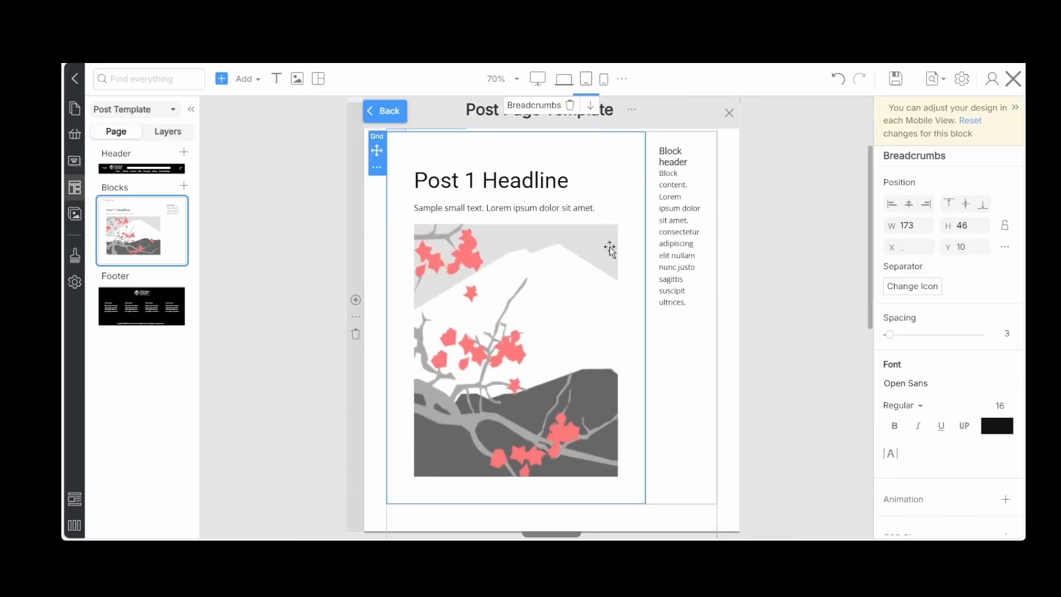
click(623, 171)
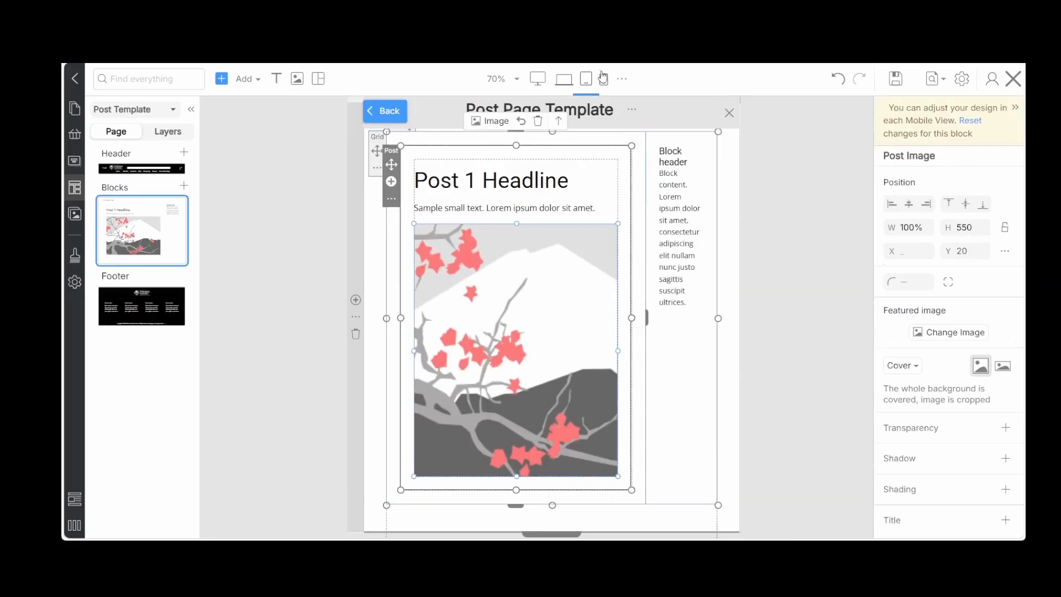
click(622, 78)
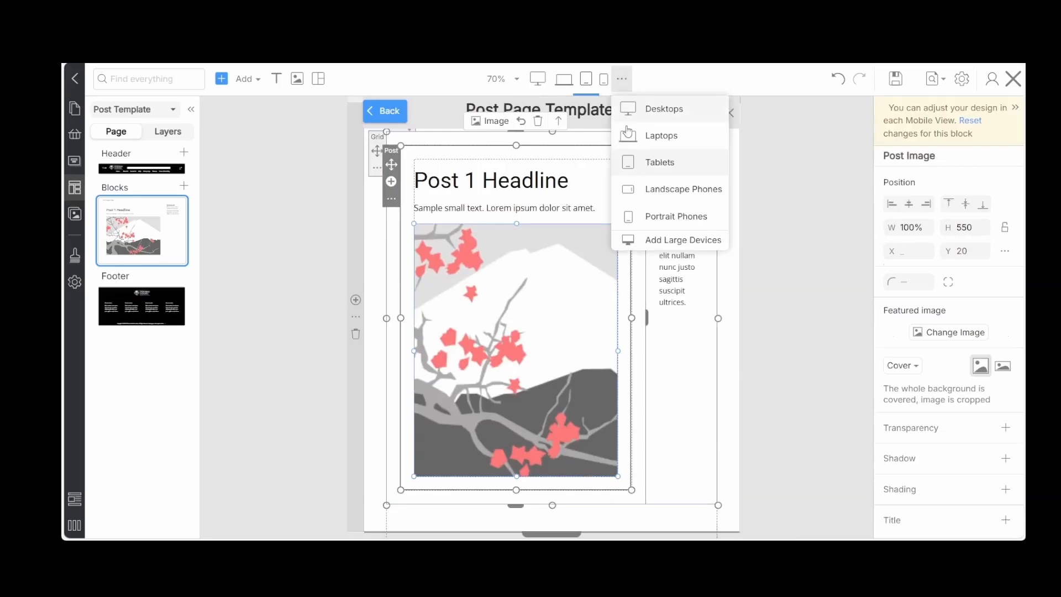
click(644, 191)
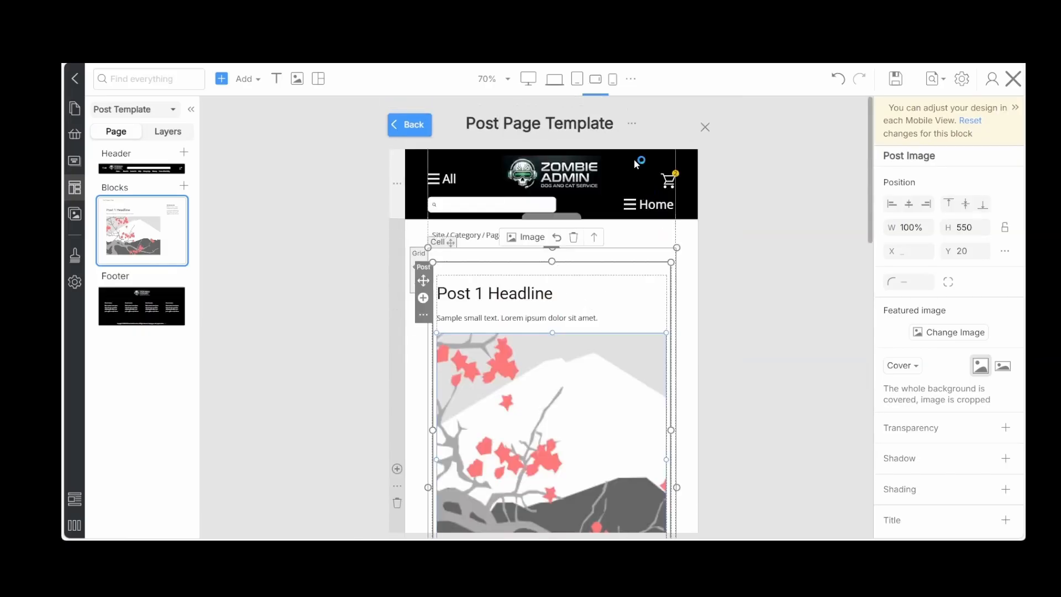
click(611, 79)
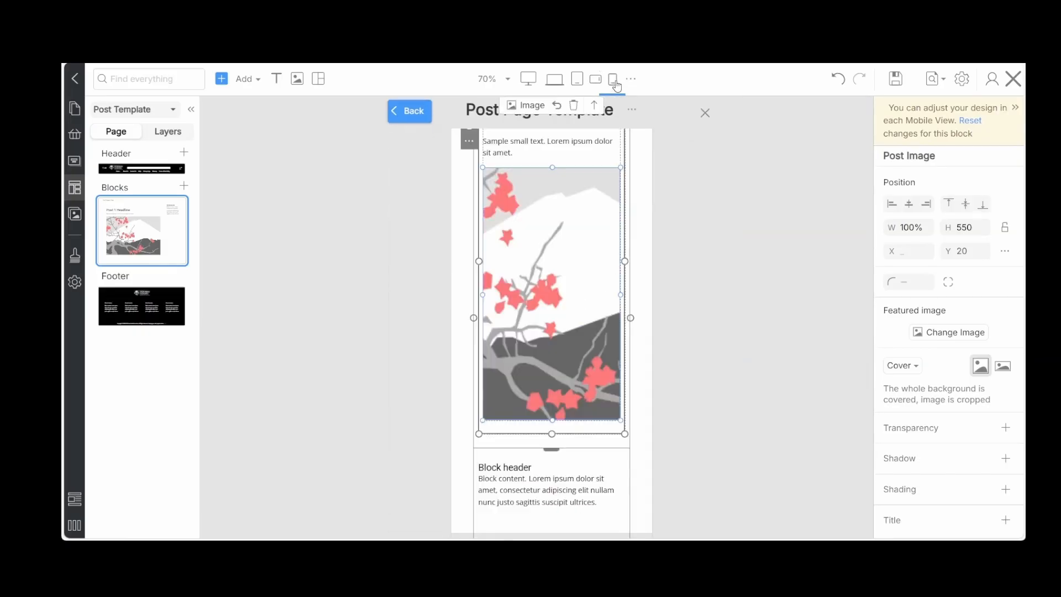
scroll(551, 301, down, 5)
scroll(552, 302, up, 3)
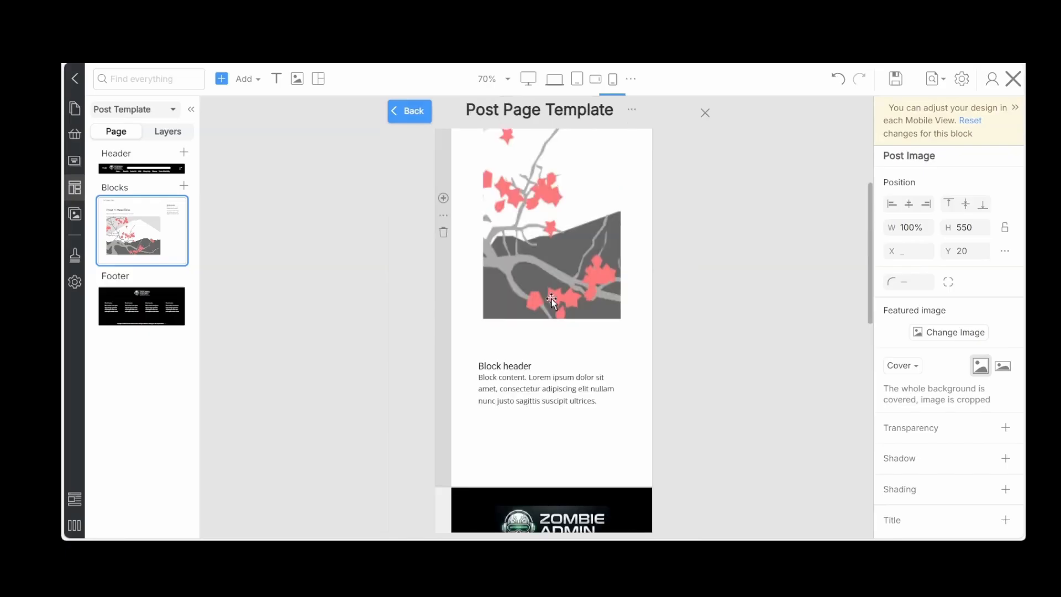
Return the post template to the desktop view, save it and exit the template editor
scroll(551, 301, up, 5)
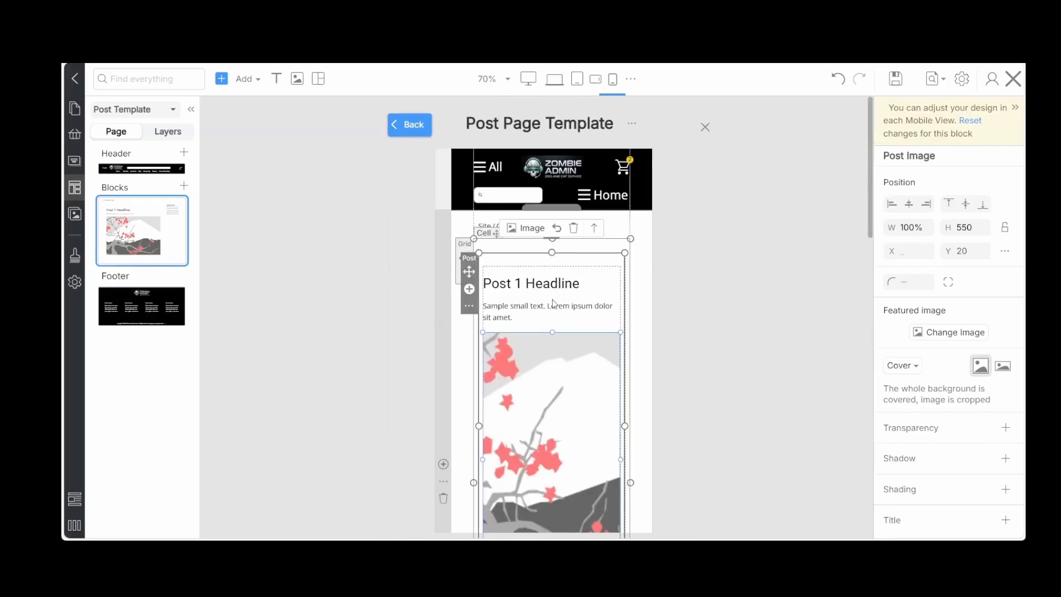
click(528, 79)
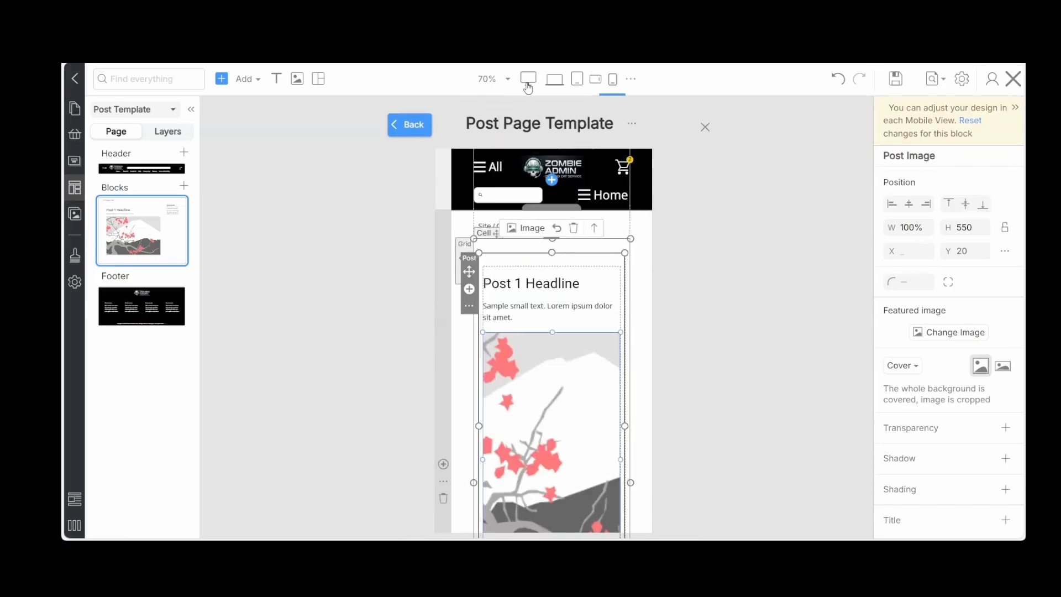
click(897, 81)
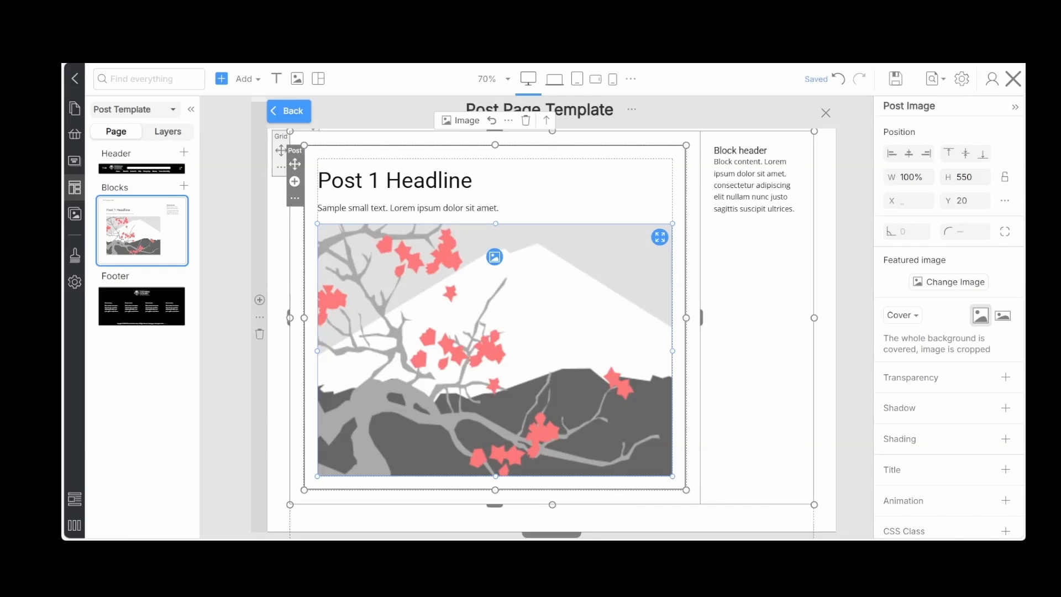
click(1014, 79)
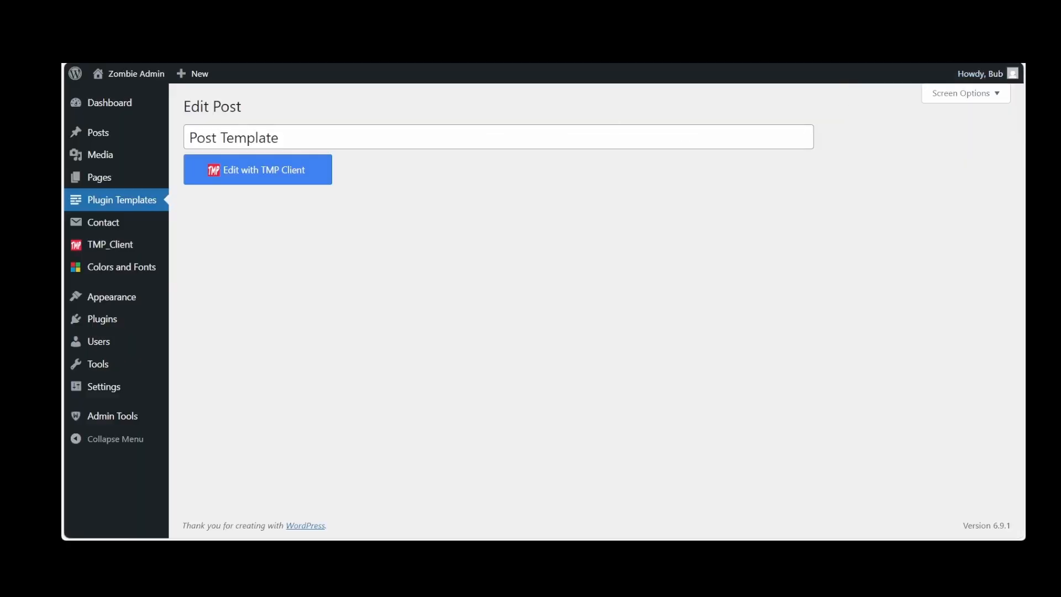
Visit the live site's Blog page and open the full "Our 4th Annual Meet & Greet!" post
click(130, 75)
click(813, 113)
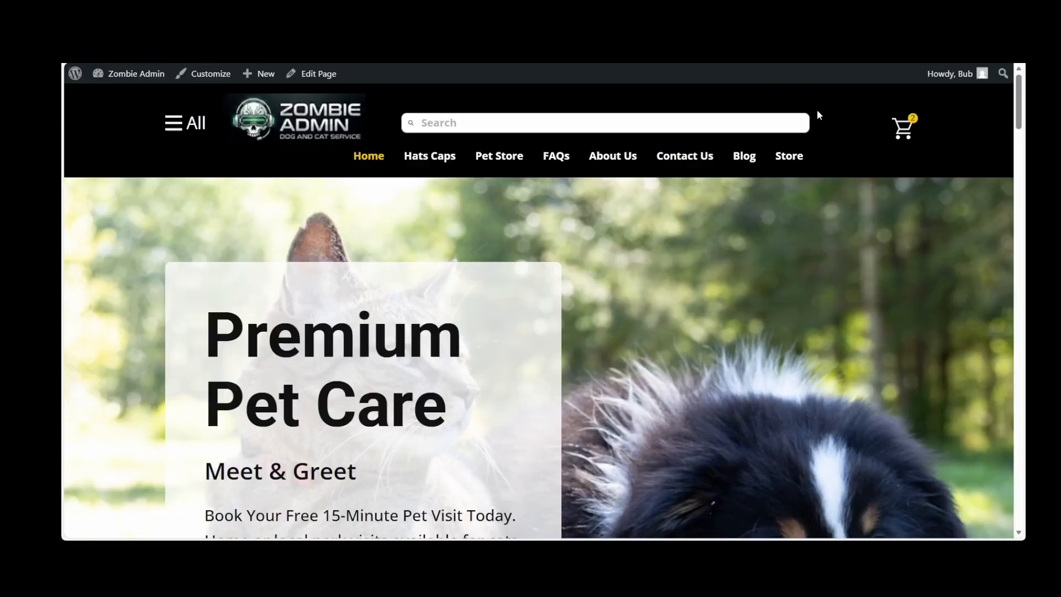
click(742, 157)
scroll(472, 253, down, 2)
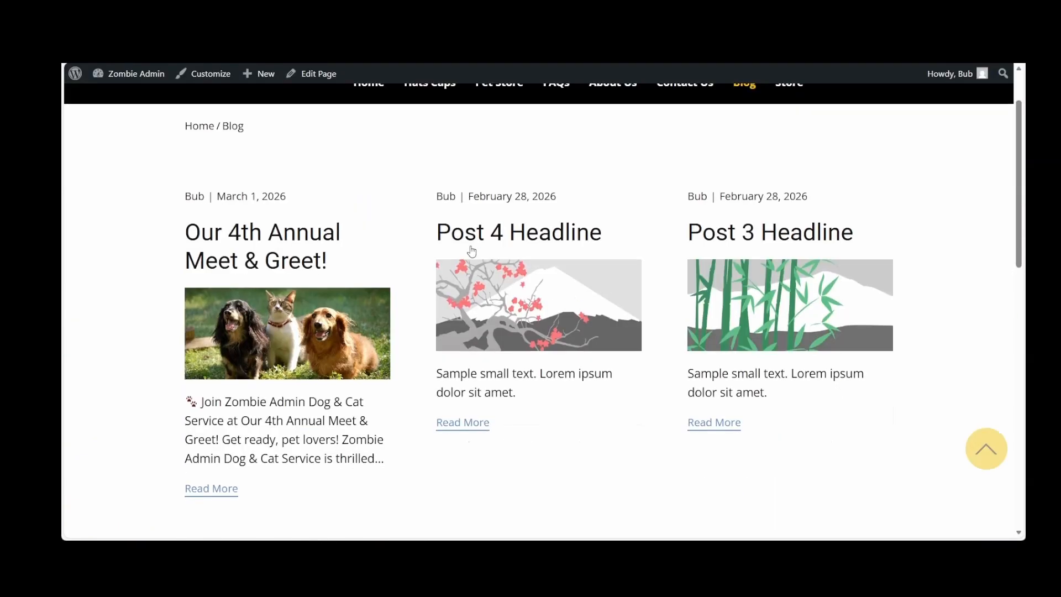
scroll(471, 252, down, 2)
click(216, 359)
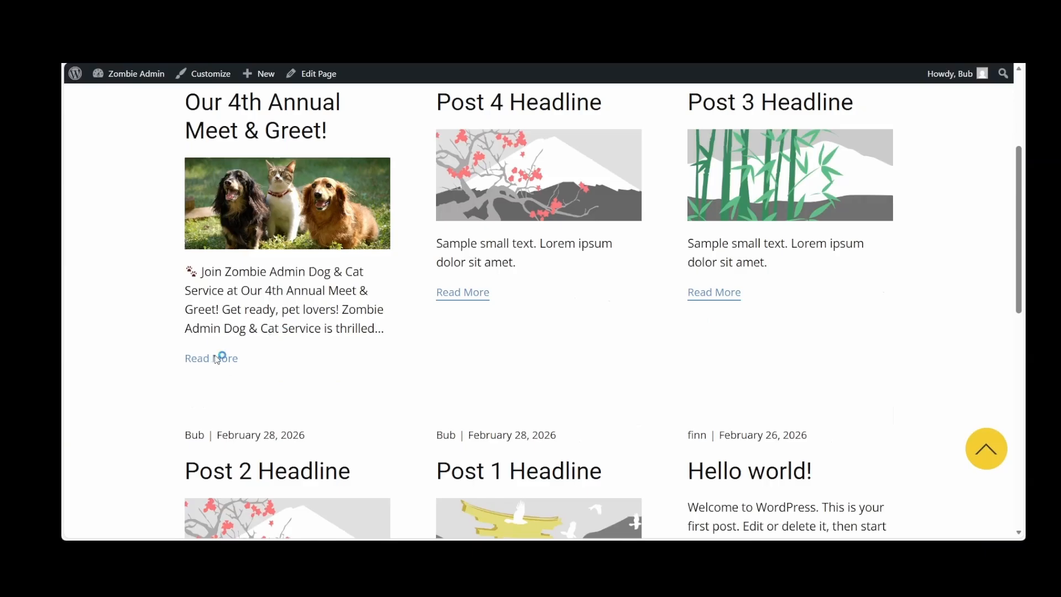
Examine the published post and its sidebar down to the footer, and look over the Blog category archive
scroll(215, 355, down, 8)
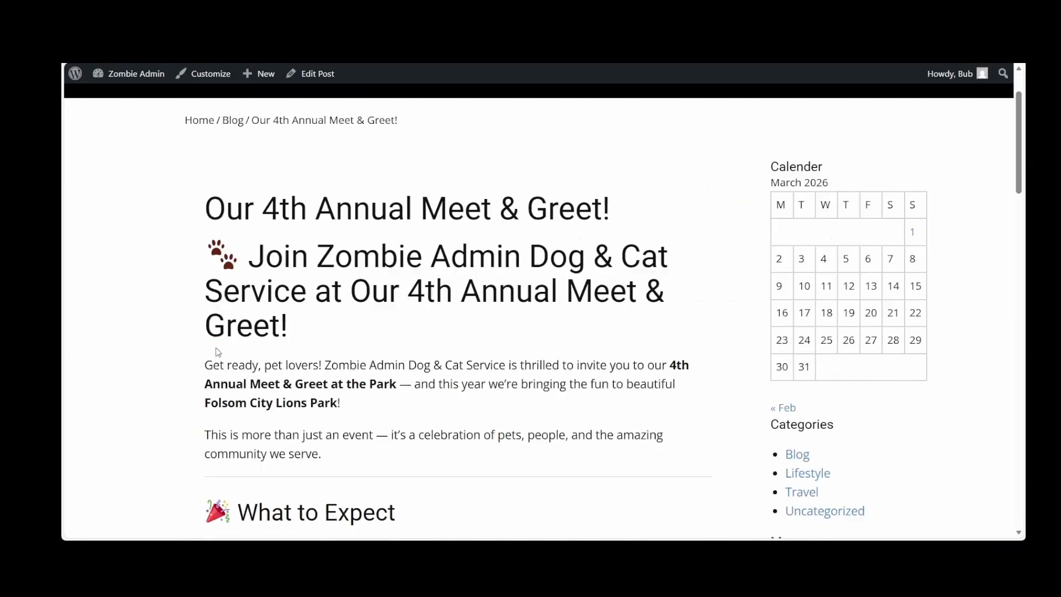
scroll(217, 352, down, 13)
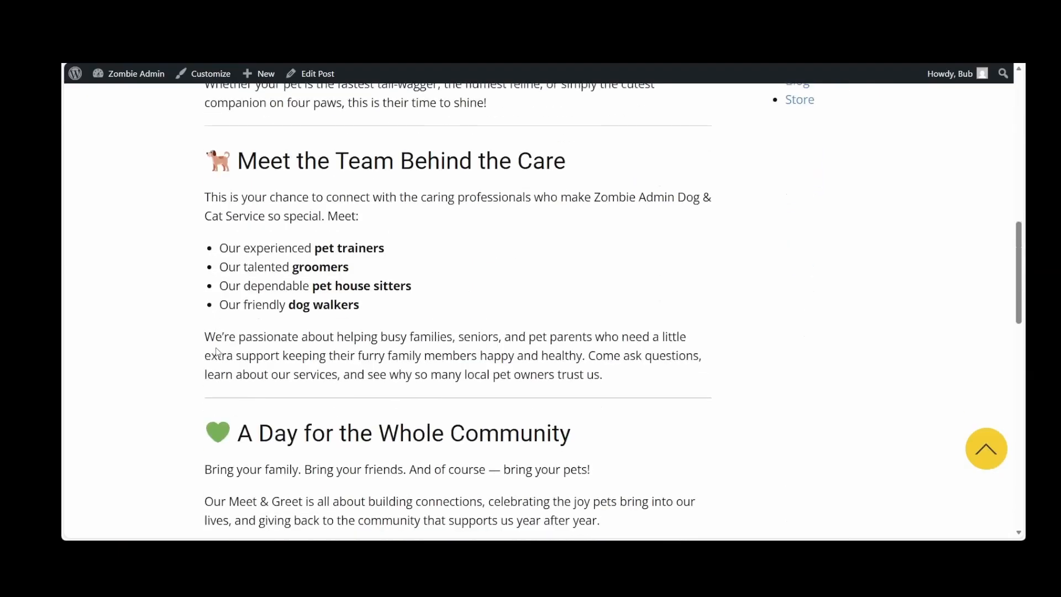
scroll(216, 347, down, 3)
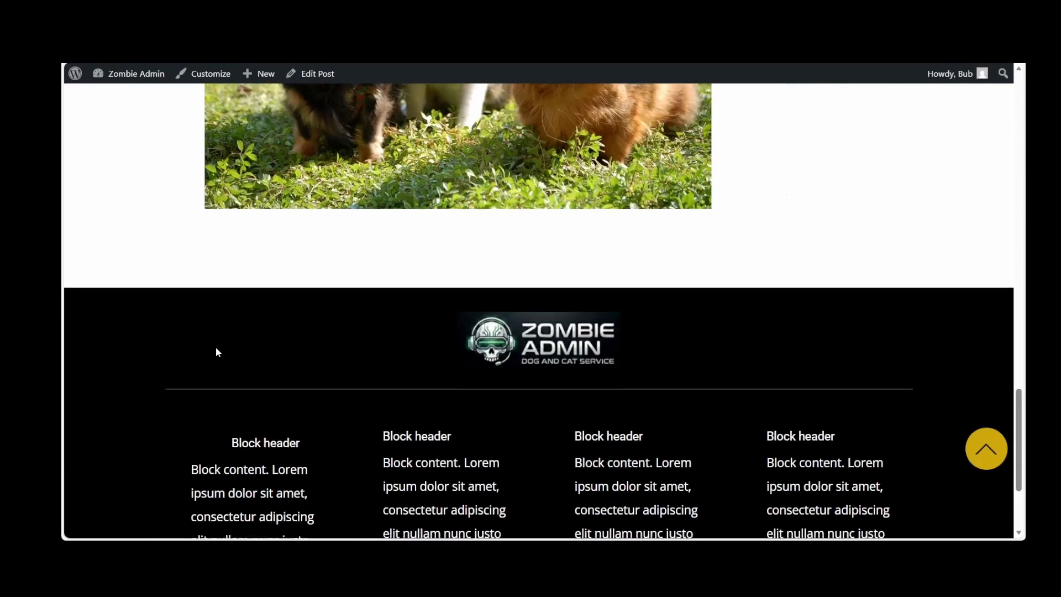
scroll(216, 347, up, 20)
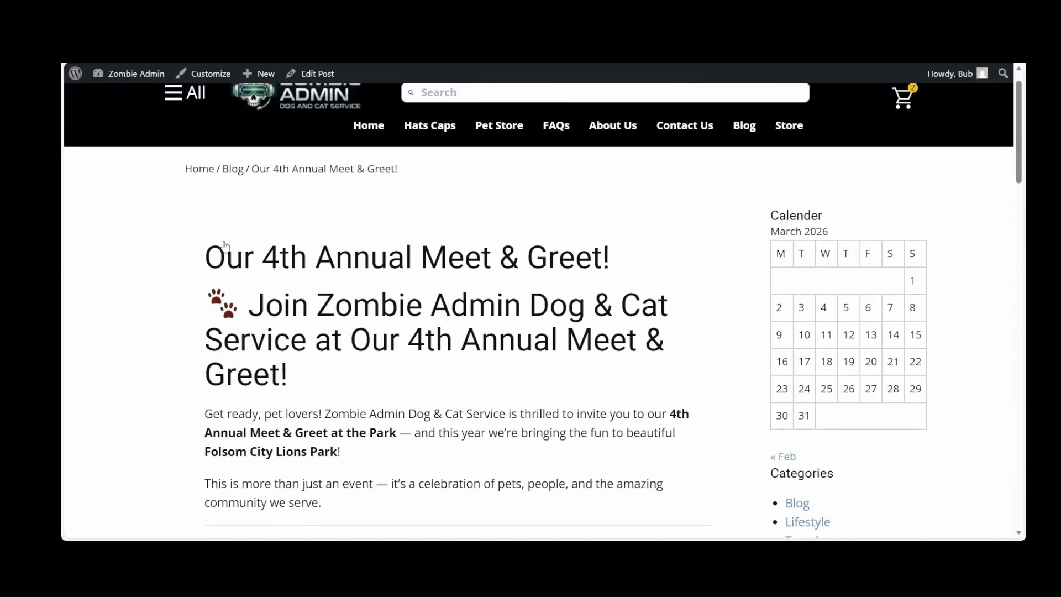
click(234, 168)
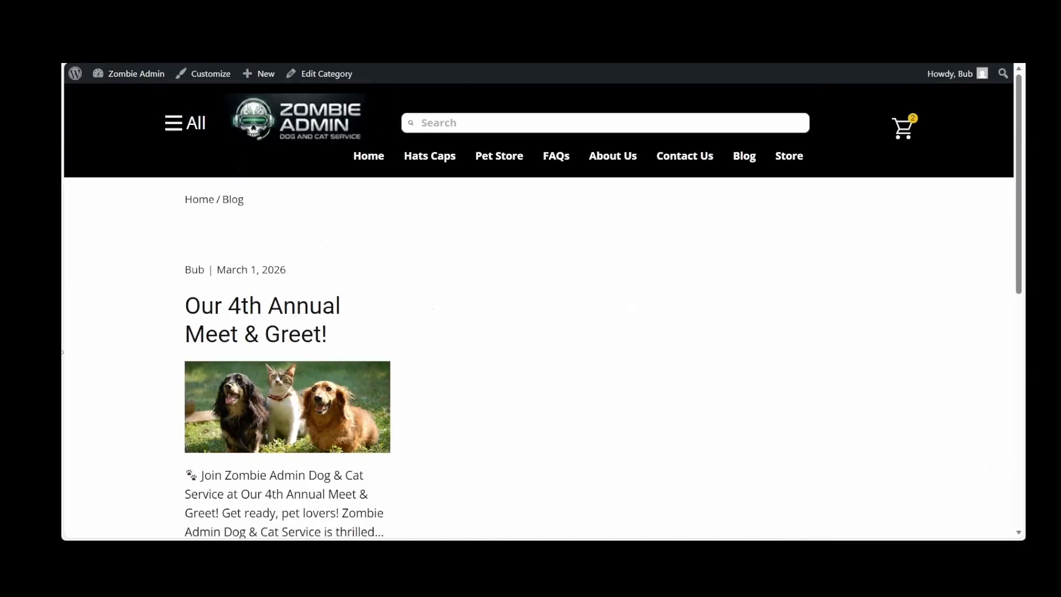
scroll(128, 375, down, 10)
scroll(128, 374, up, 10)
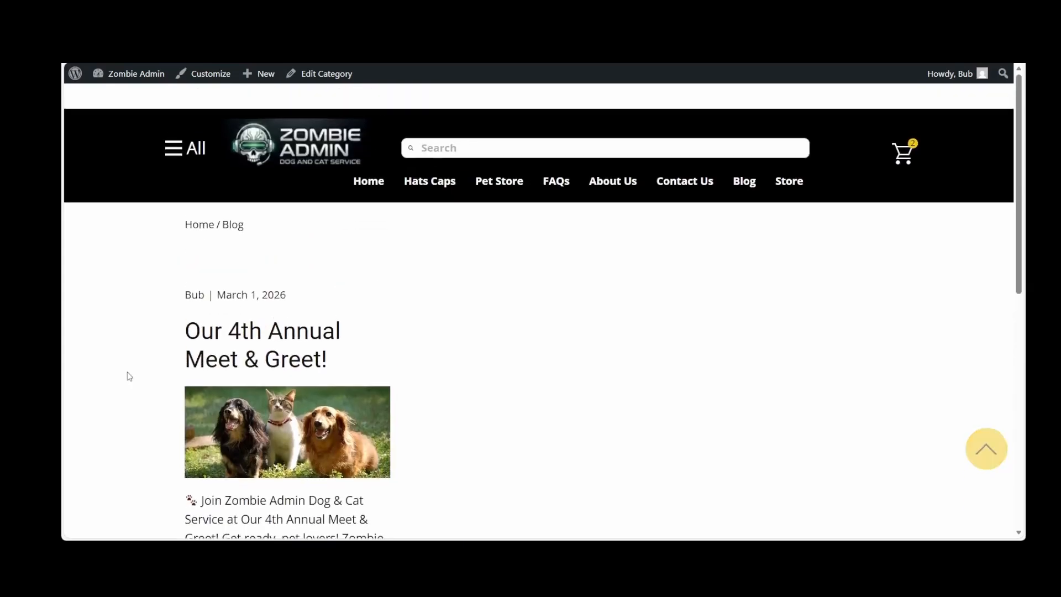
Return to the dashboard and add a Navigation Menu widget to the Footer 1 widget area
mouse_move(124, 75)
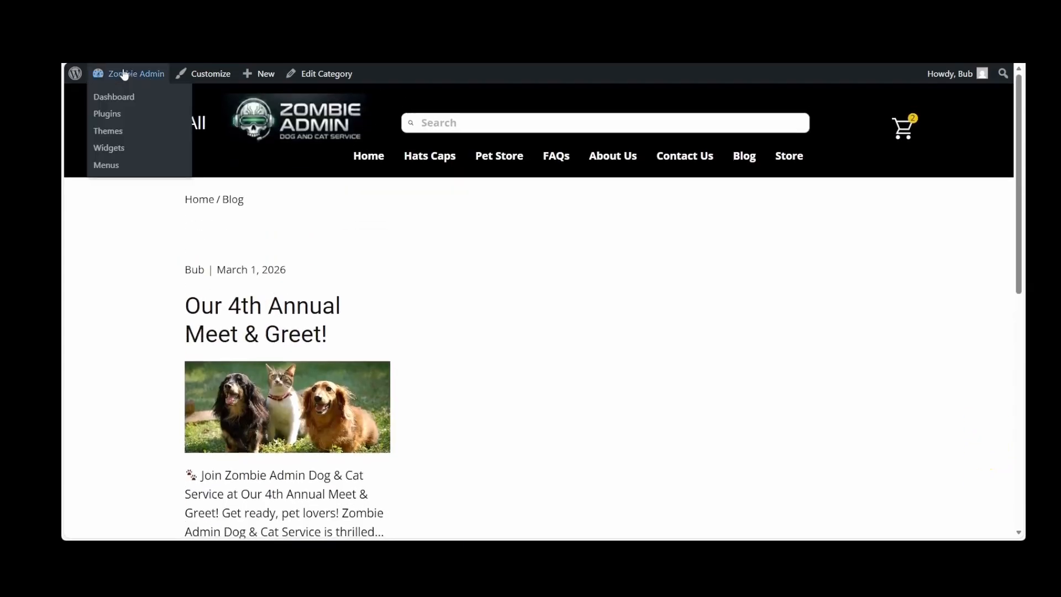
click(115, 97)
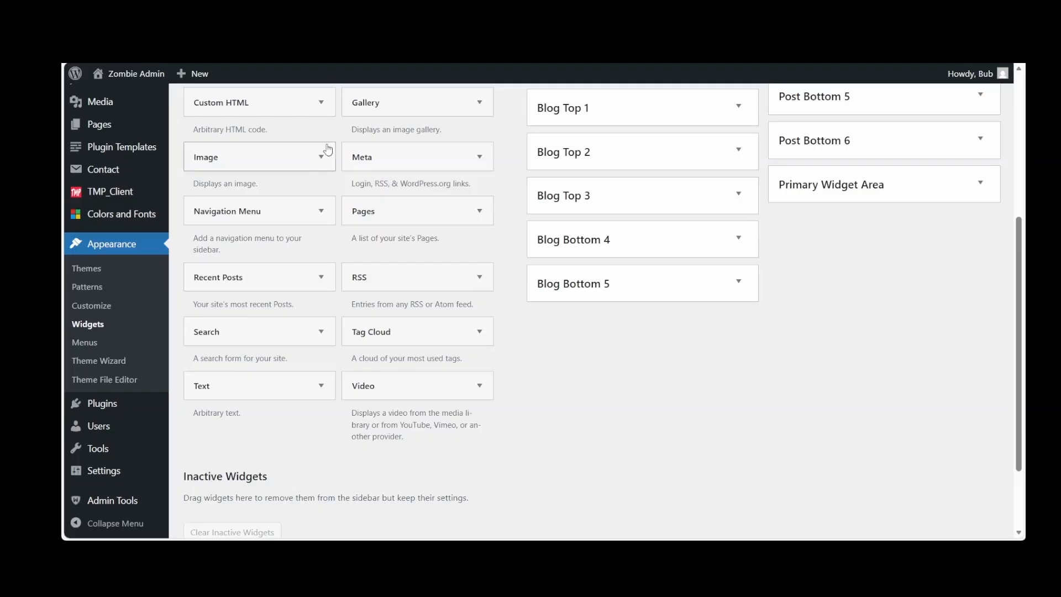
click(321, 210)
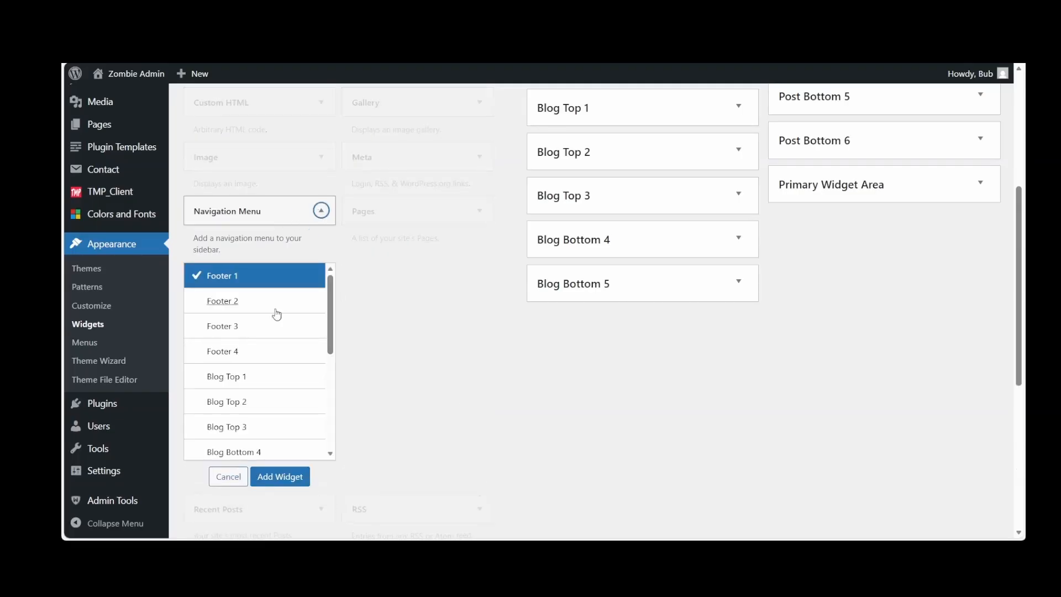
scroll(262, 355, down, 2)
scroll(262, 354, down, 4)
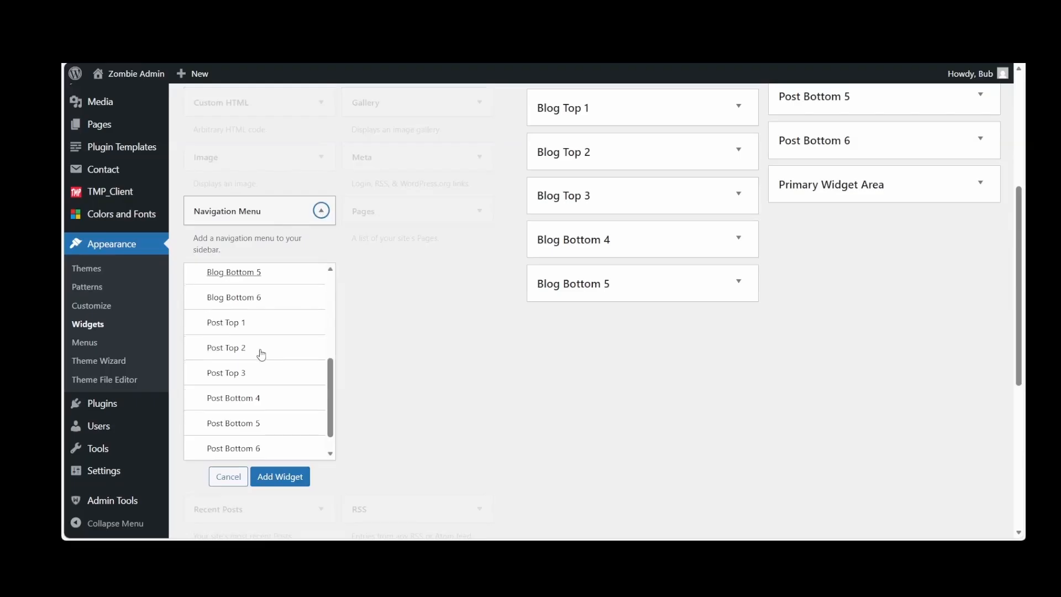
scroll(262, 354, up, 8)
click(263, 276)
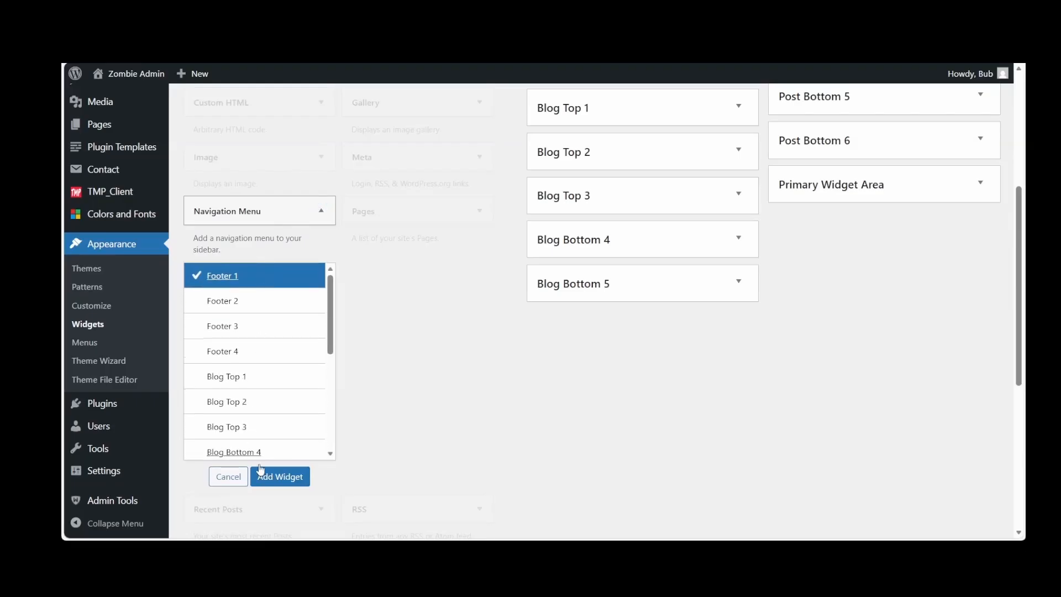
click(270, 478)
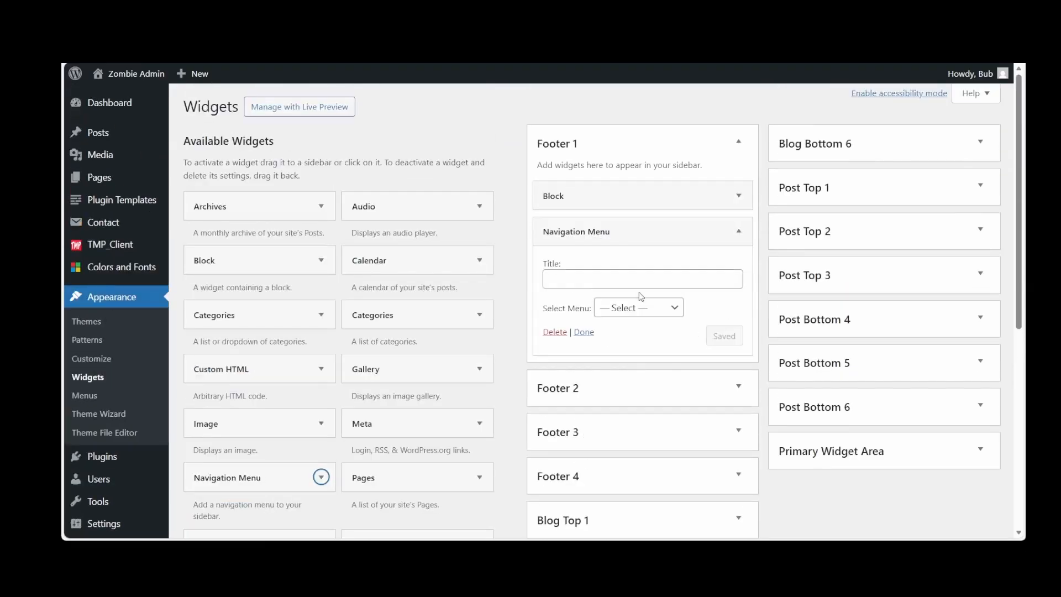
Title the Footer 1 navigation widget Menu, assign Menu Home and save it, and close the Footer 2 Categories widget
click(612, 282)
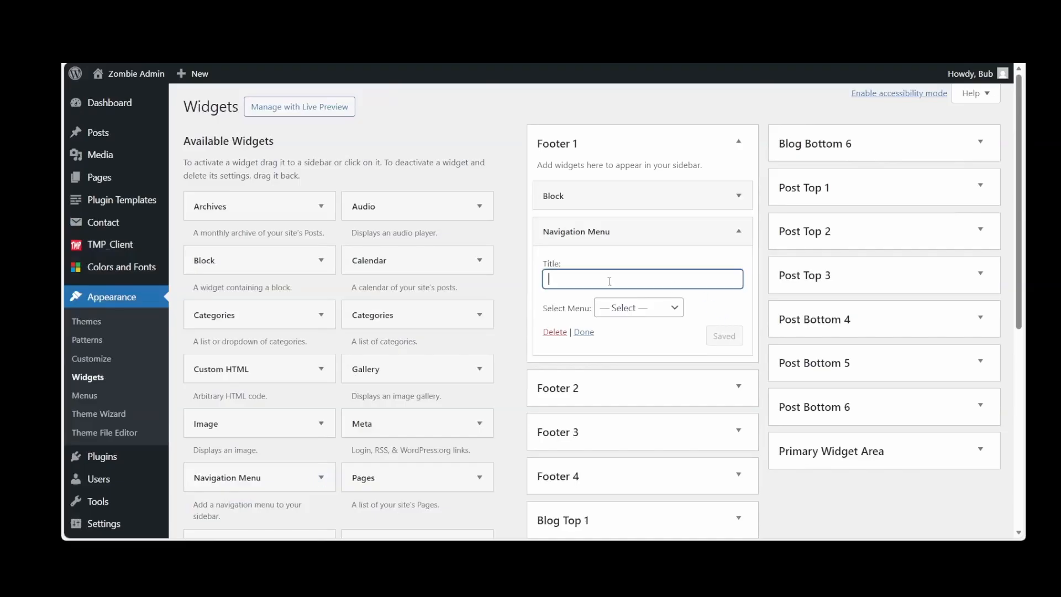
text(m)
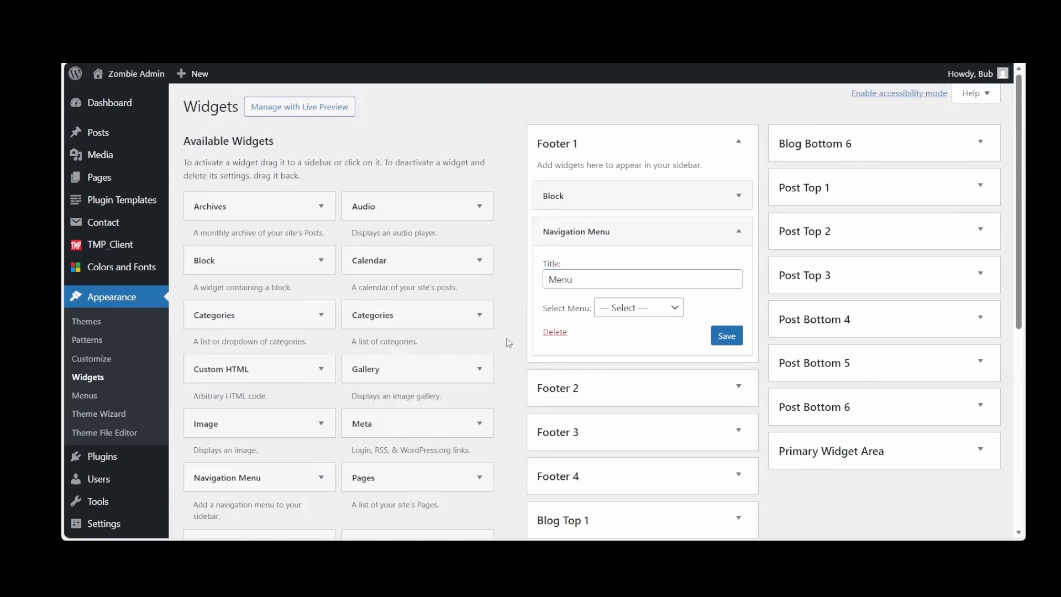
click(675, 307)
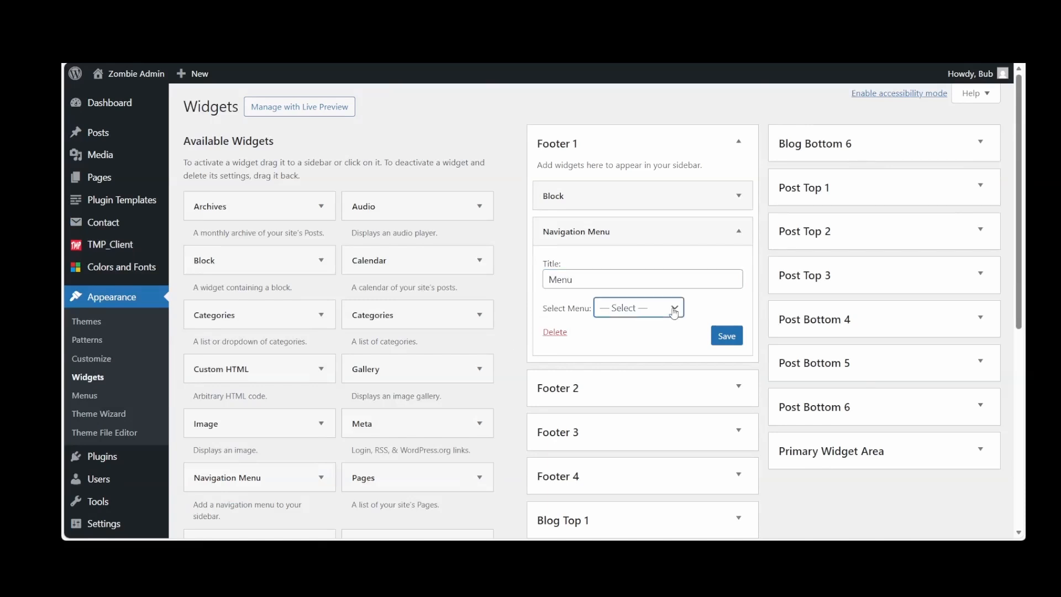
click(654, 353)
click(721, 338)
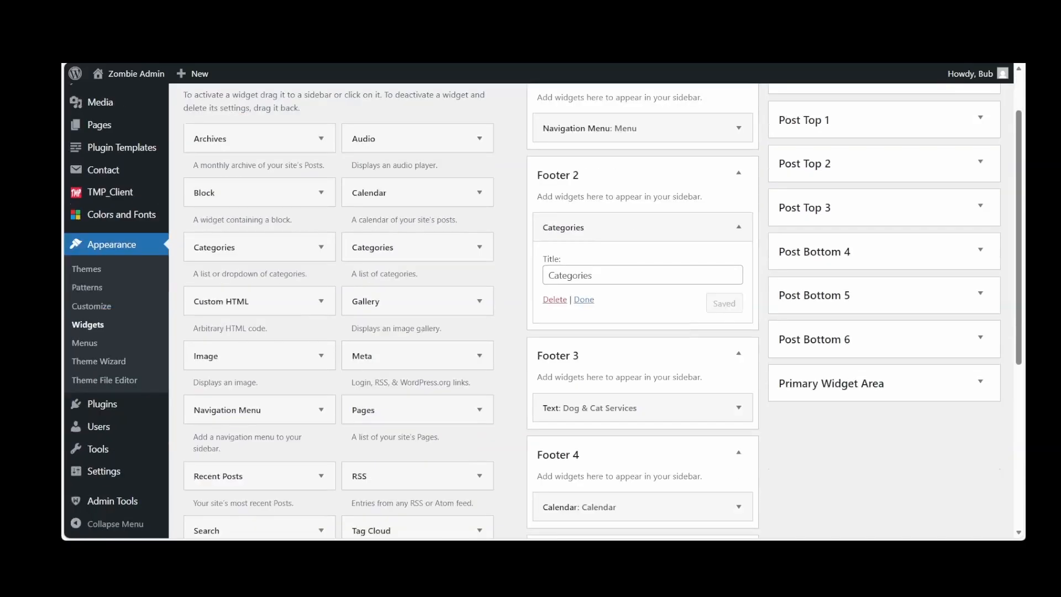
click(584, 299)
Reload the live home page and examine the widgets in the four footer columns
scroll(630, 379, down, 2)
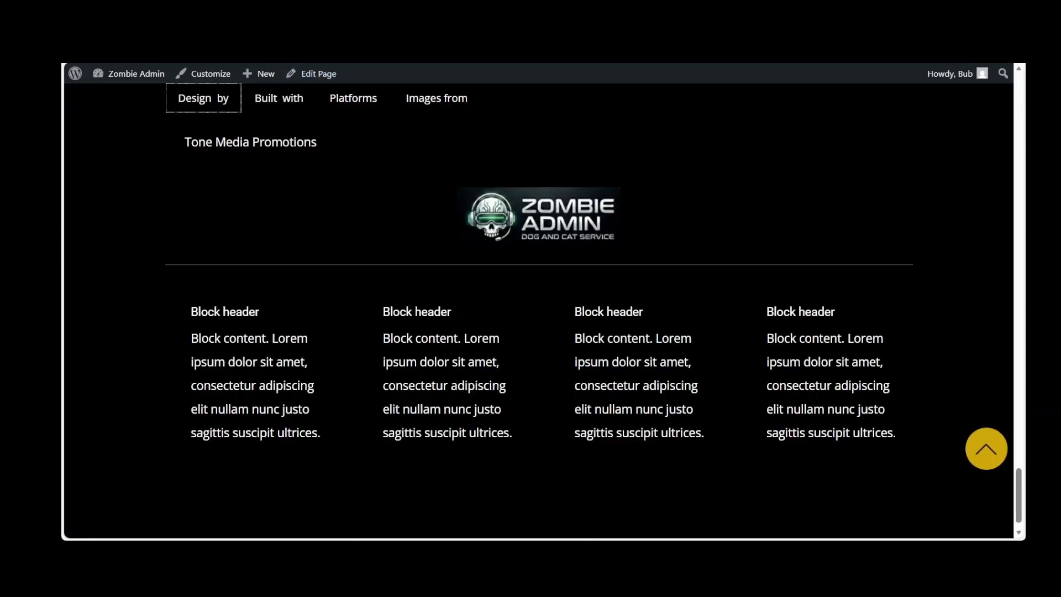
key(F5)
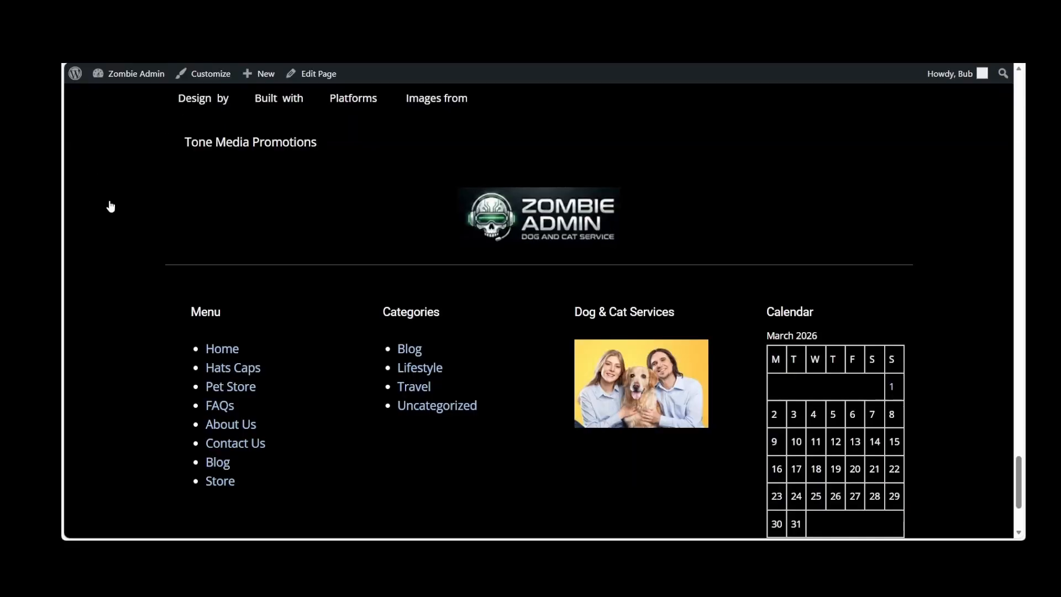
scroll(110, 205, down, 3)
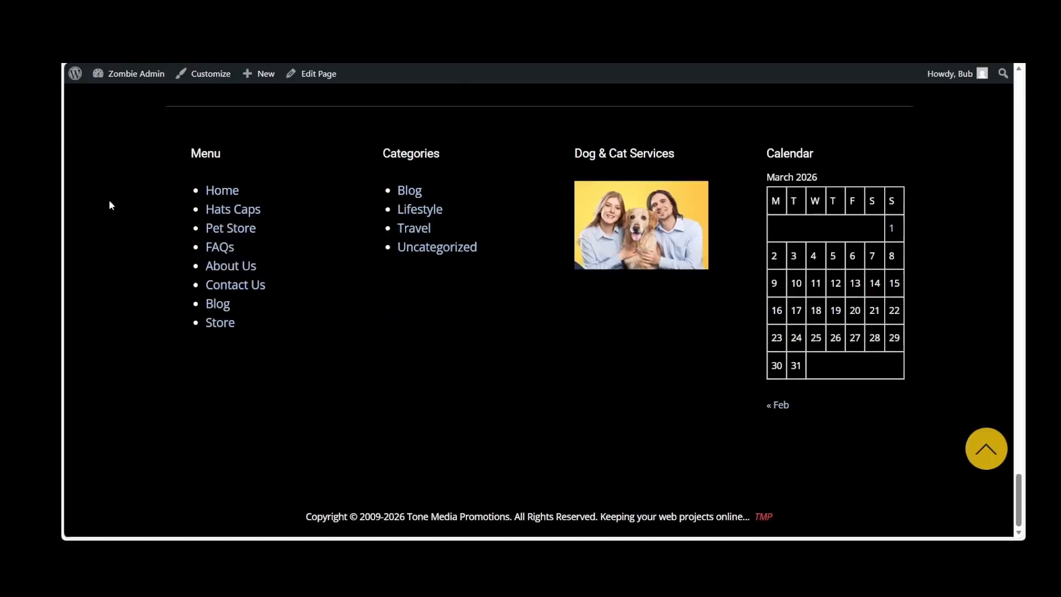
scroll(109, 206, up, 2)
scroll(109, 206, up, 2)
scroll(110, 206, down, 3)
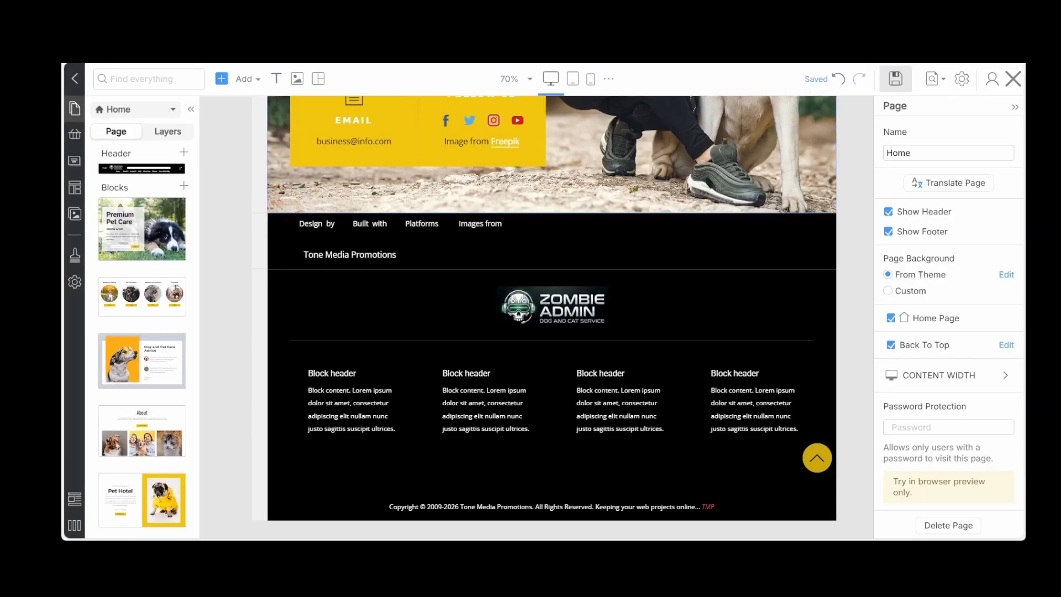
Turn off Show Footer for the Home page in the page editor, update the page and check the live home page
click(460, 421)
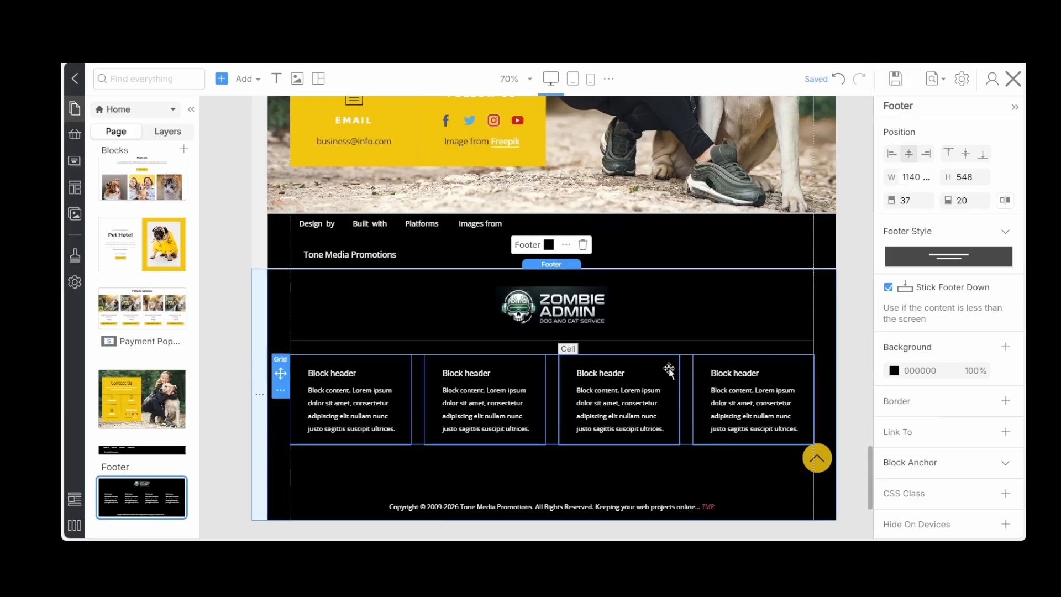
scroll(670, 371, up, 5)
scroll(672, 374, up, 10)
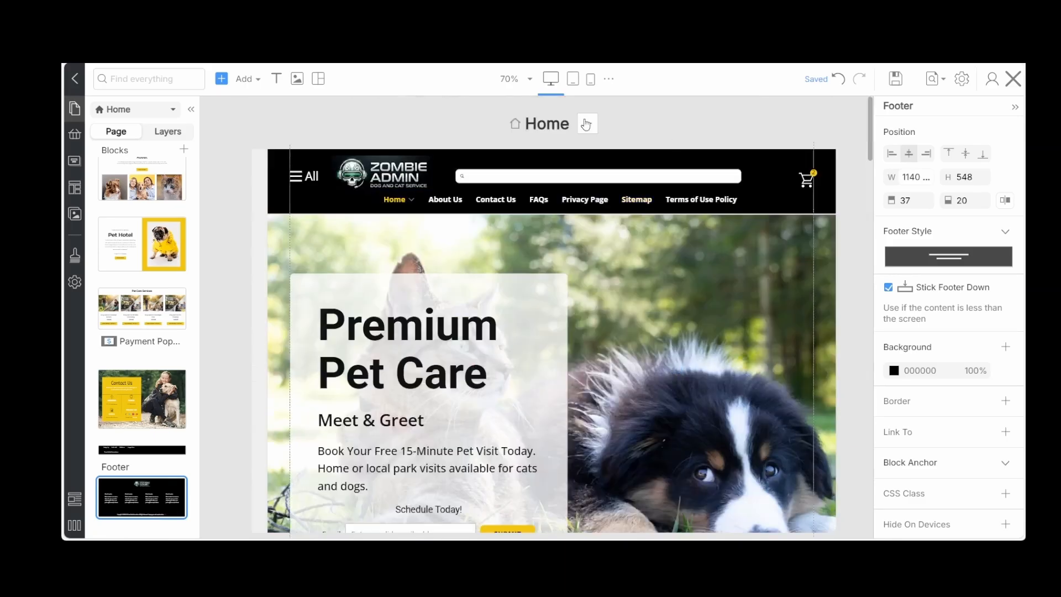
click(589, 127)
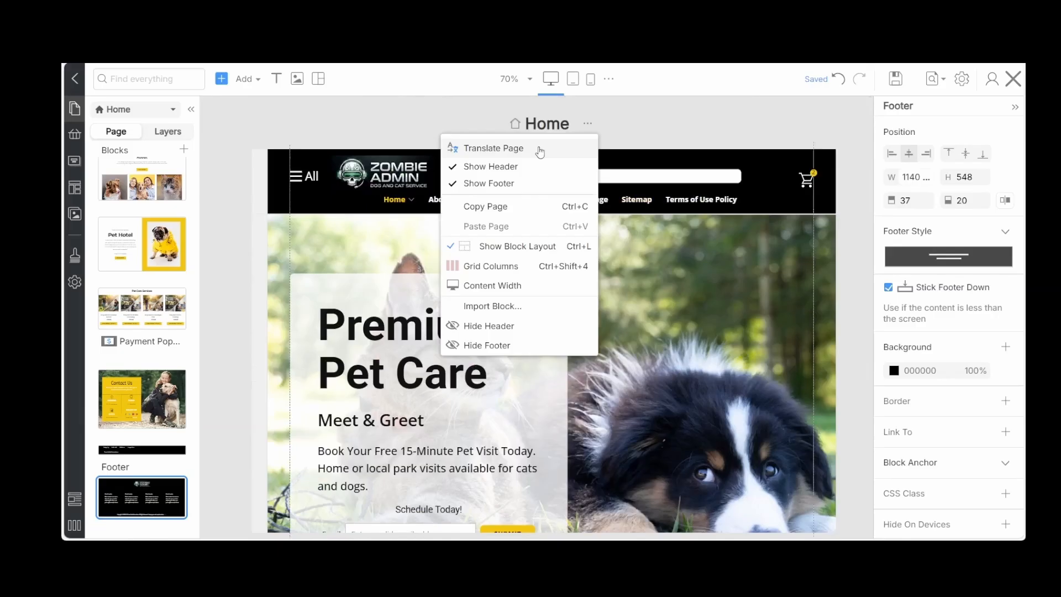
click(488, 182)
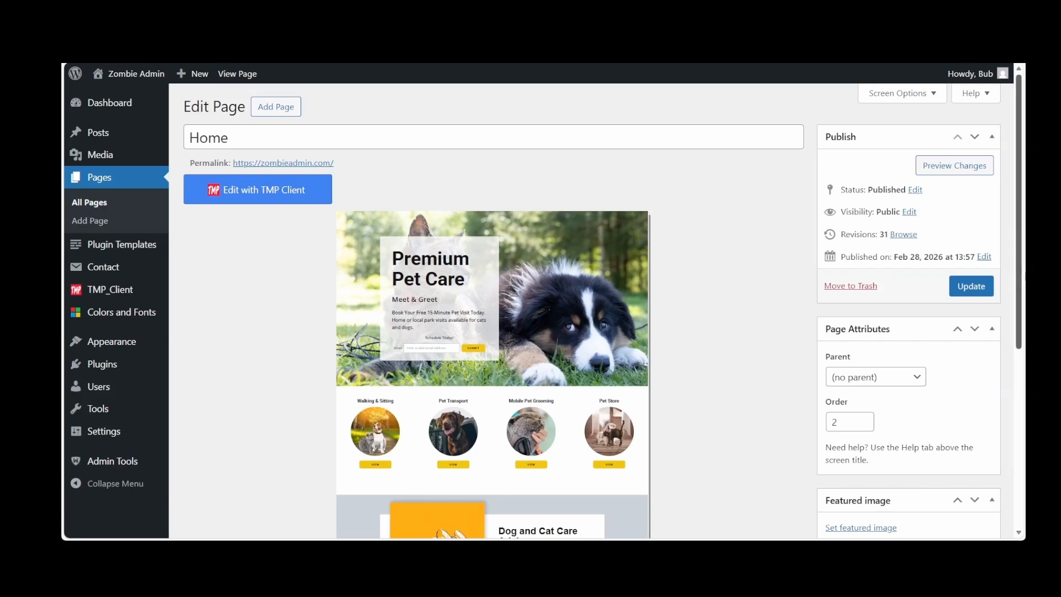
click(974, 287)
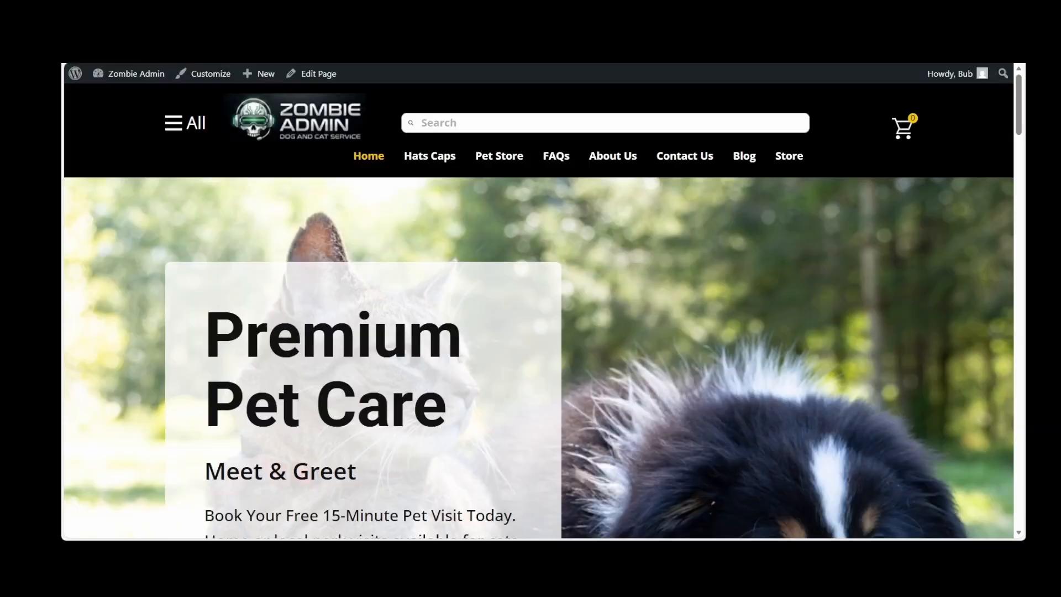
scroll(220, 211, down, 15)
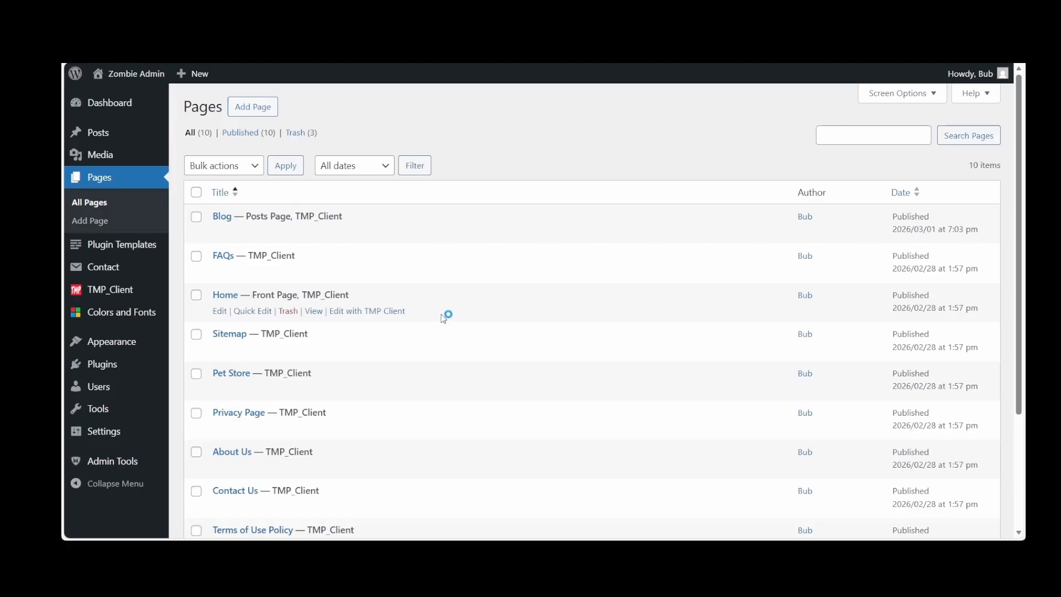
Look through the site's list of pages and its list of plugin templates
scroll(445, 313, down, 3)
scroll(443, 315, up, 2)
scroll(445, 315, up, 1)
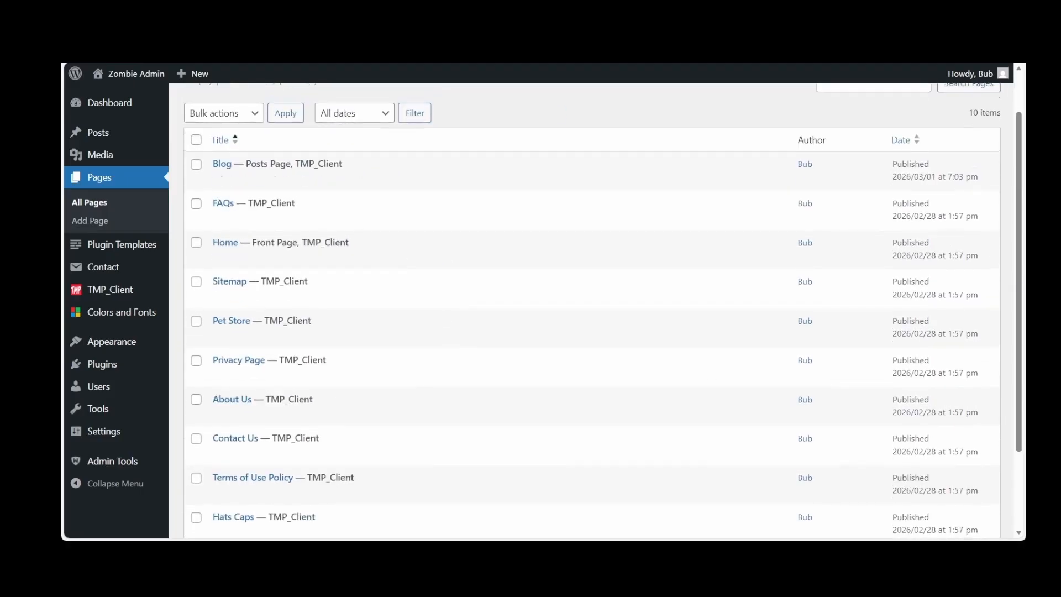
scroll(445, 315, down, 1)
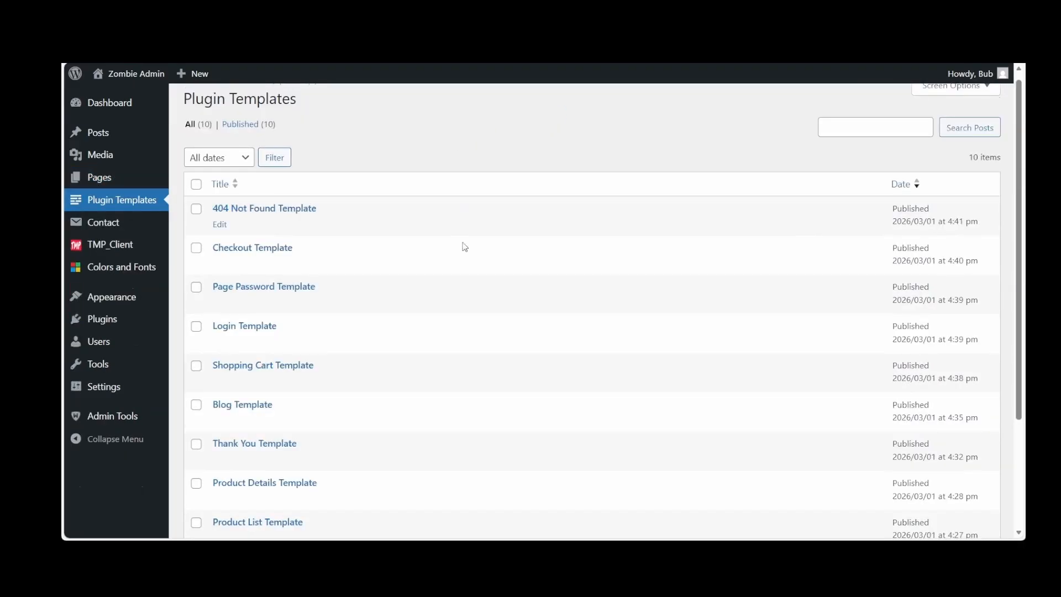
Examine the plugin templates list down to the Post Template
scroll(469, 263, down, 3)
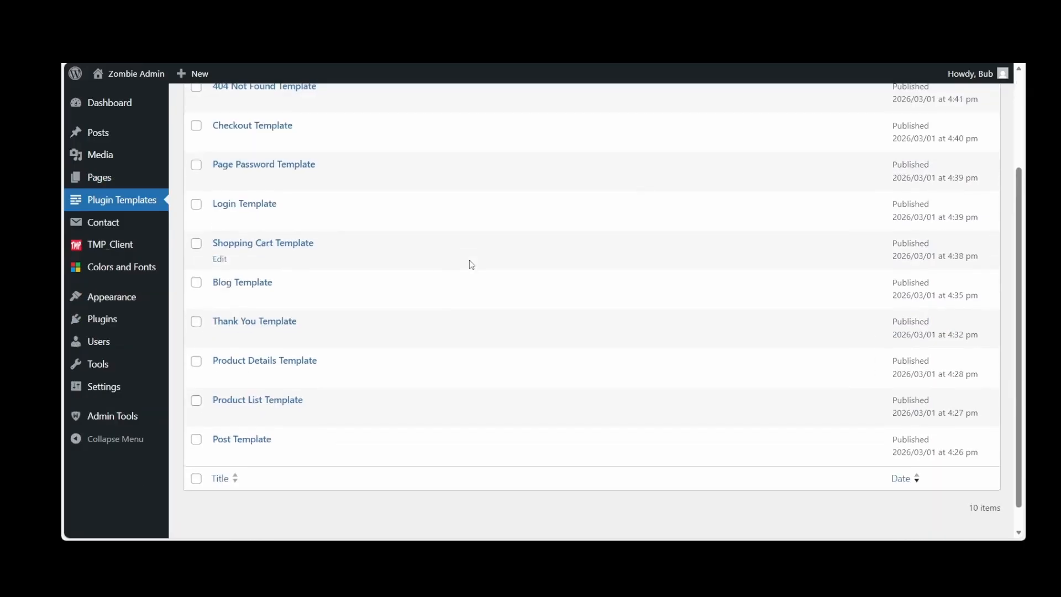
scroll(471, 264, up, 3)
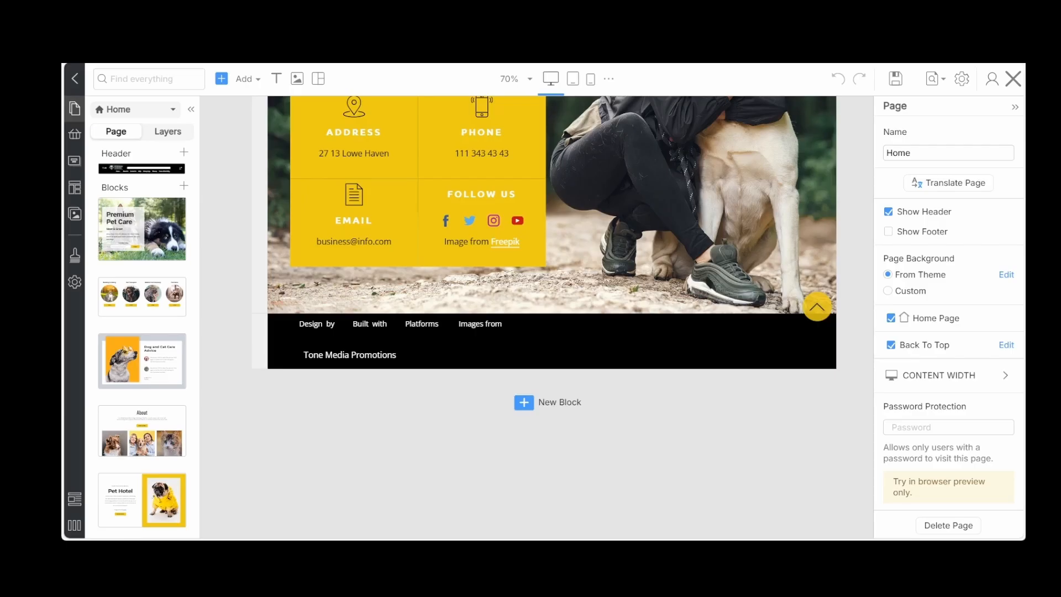
Import the ECOM 26 footer block below the last block of the Home page, save it and close the editor
click(311, 365)
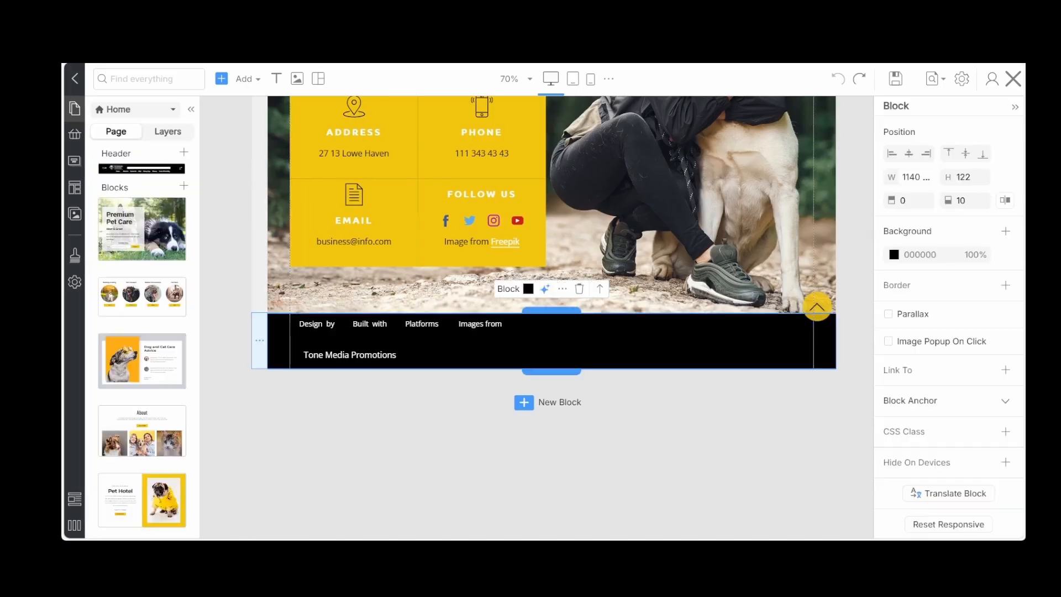
click(356, 445)
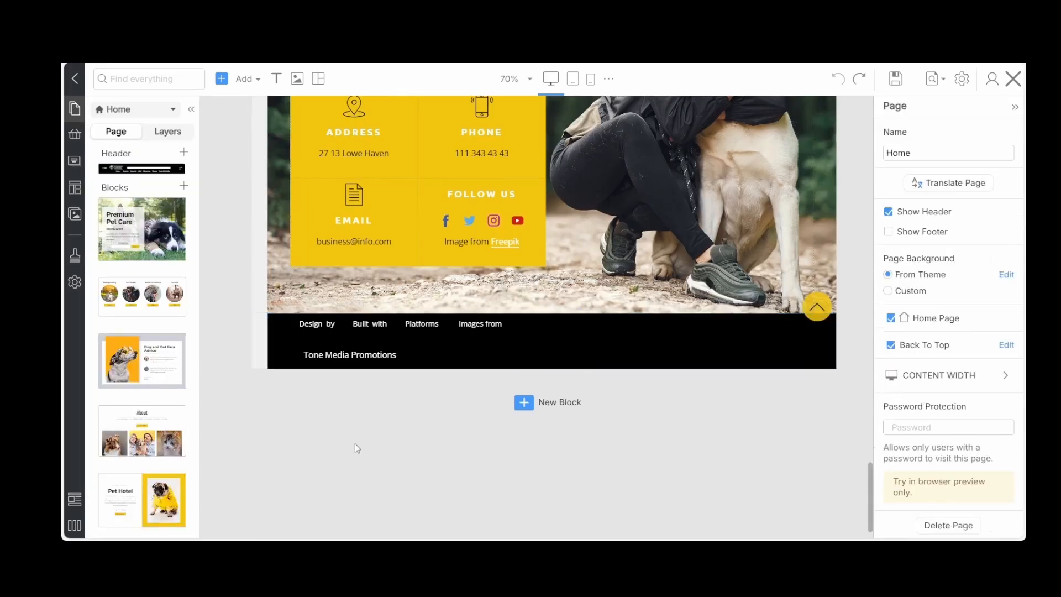
click(259, 340)
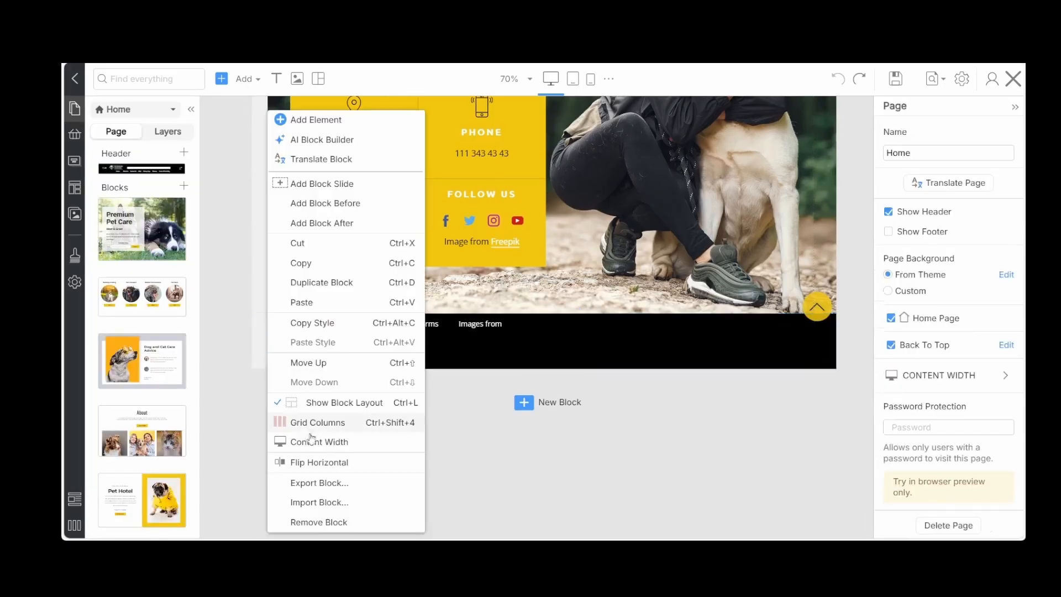
click(306, 503)
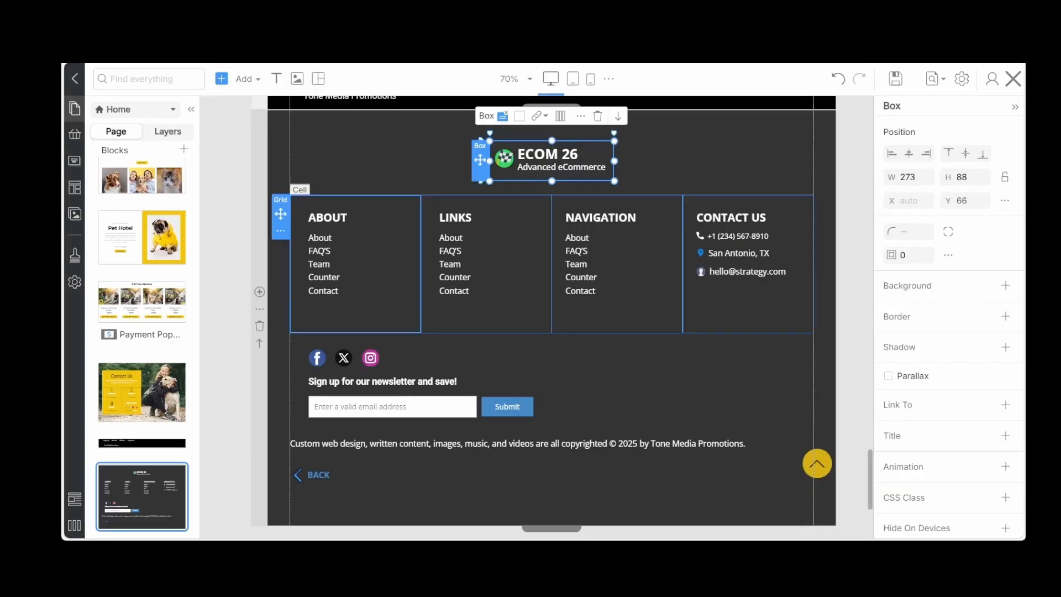
click(394, 323)
scroll(393, 325, up, 3)
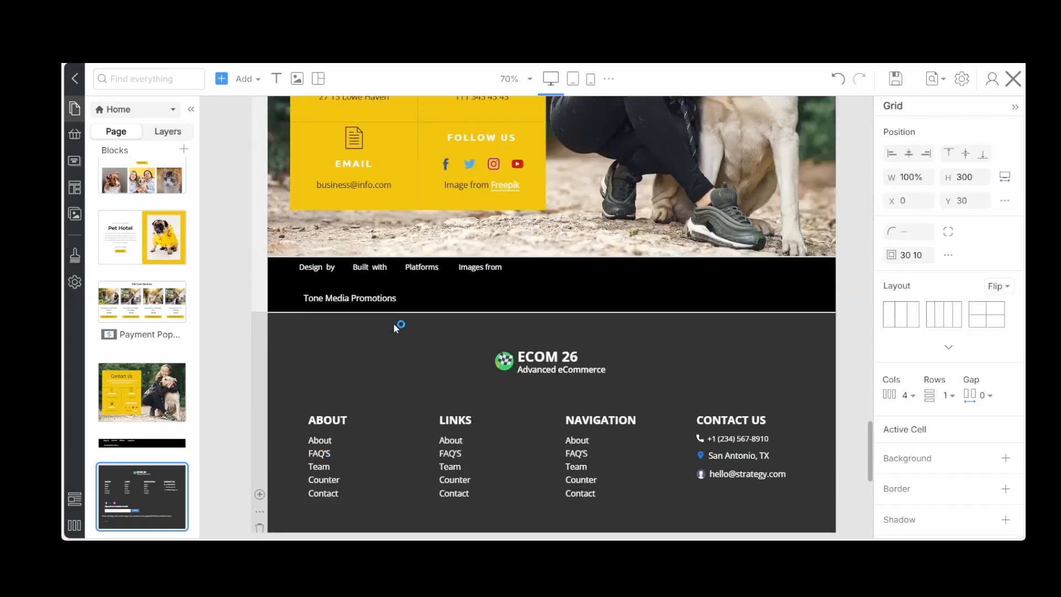
scroll(394, 323, down, 4)
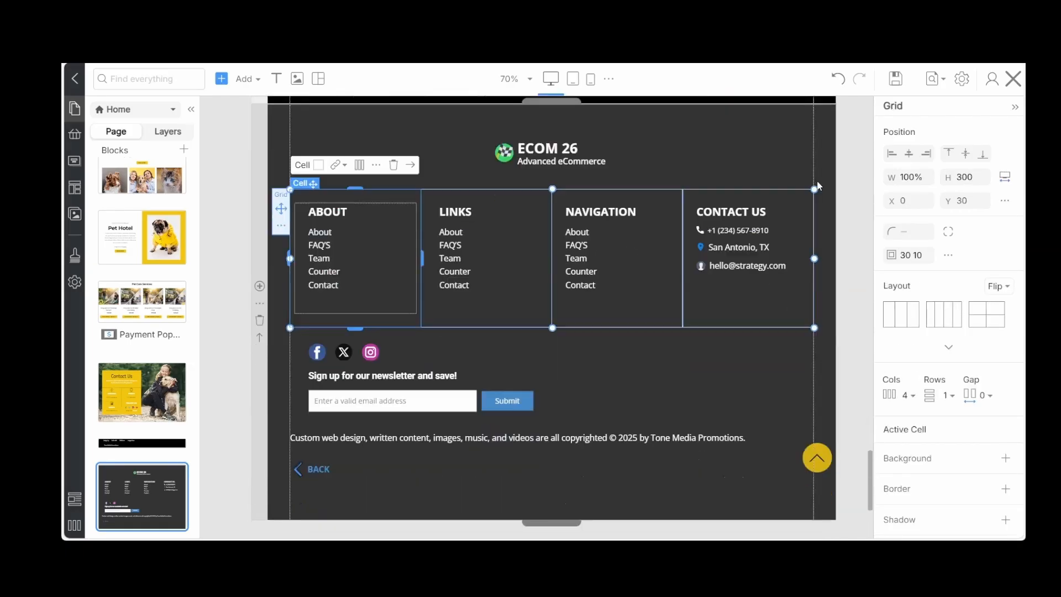
click(893, 80)
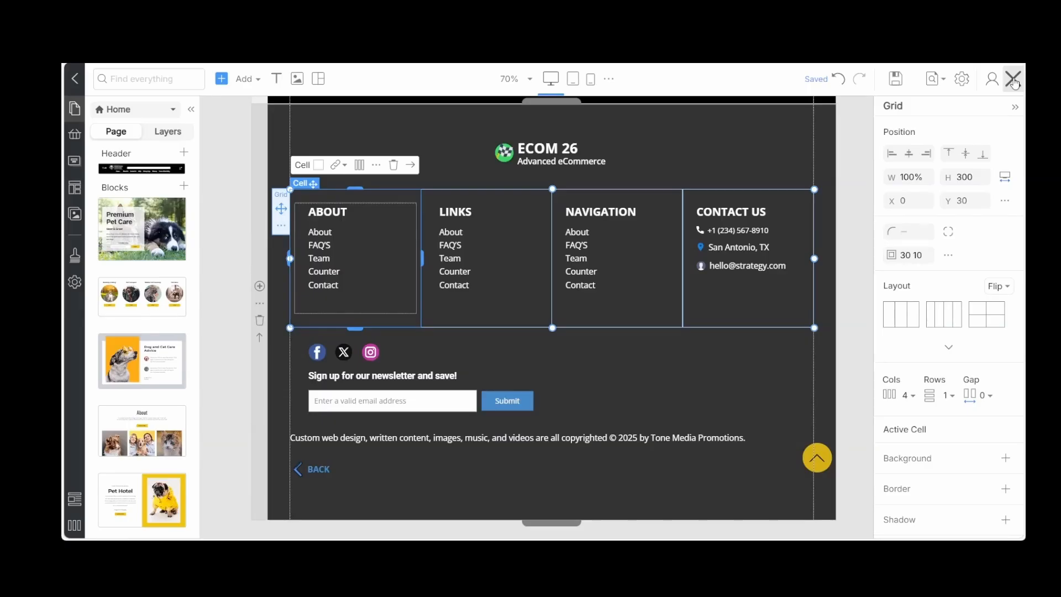
click(1015, 83)
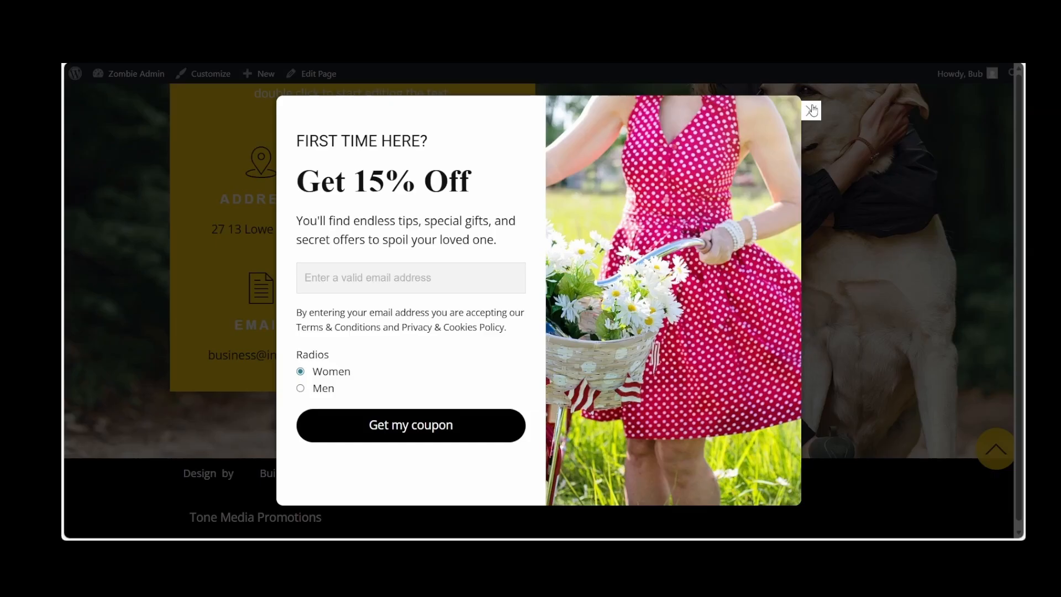
Dismiss the coupon popup on the live home page and examine the imported ECOM 26 footer block
click(810, 111)
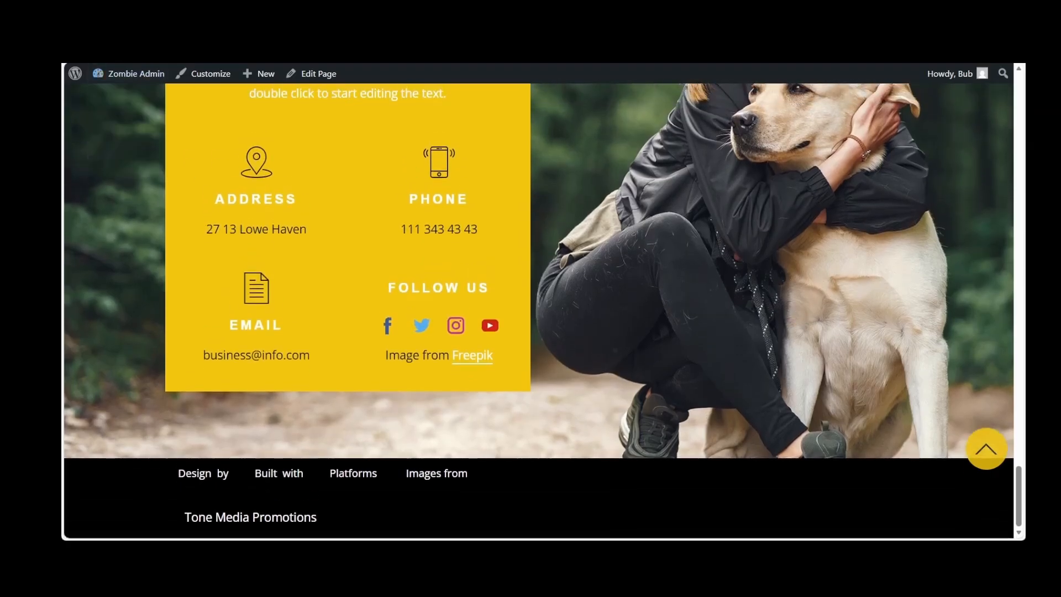
scroll(333, 298, down, 6)
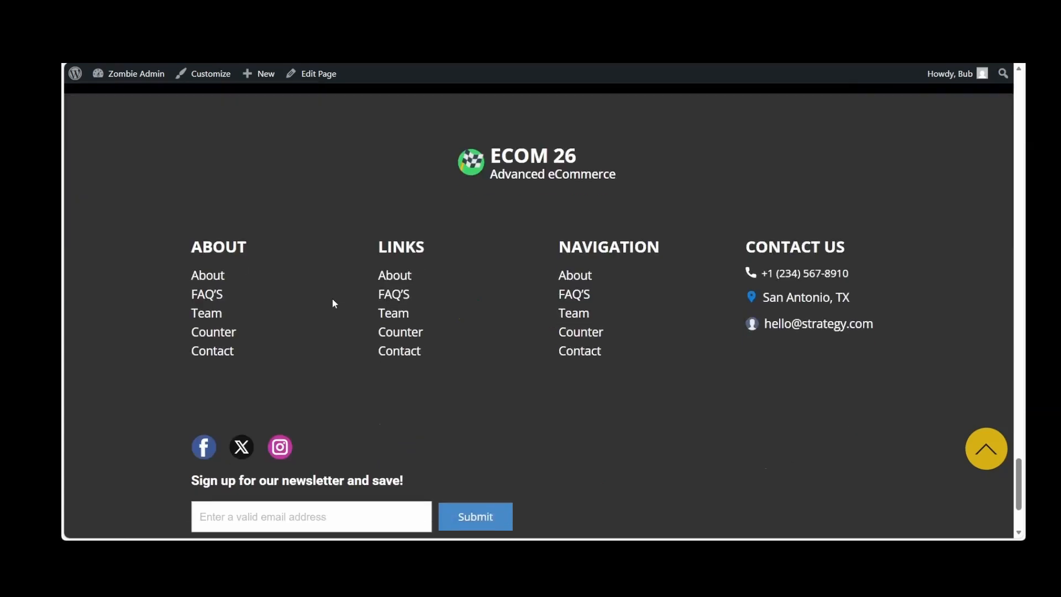
scroll(332, 298, down, 3)
scroll(332, 298, up, 5)
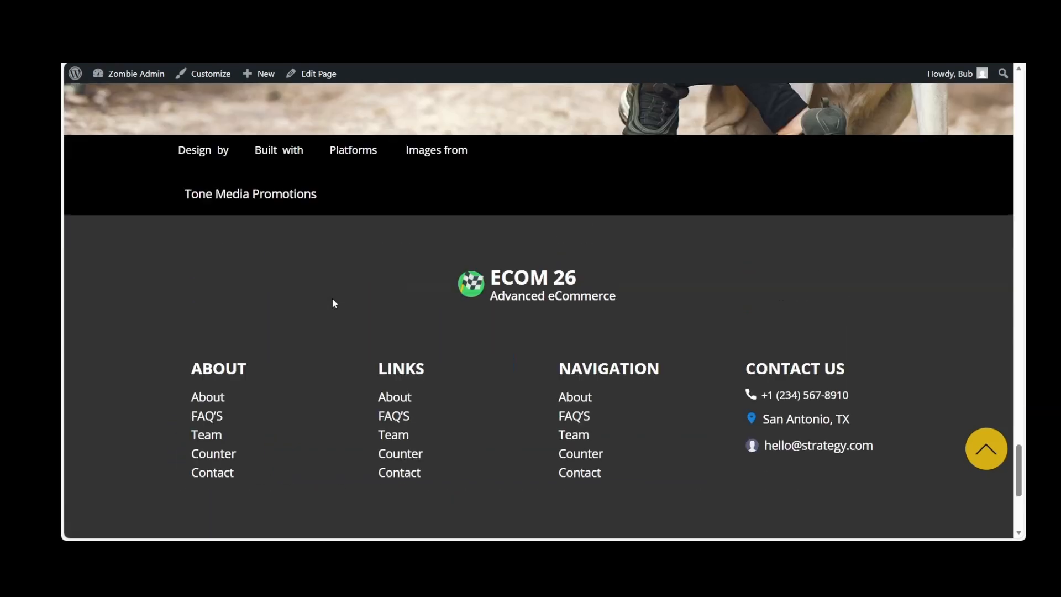
scroll(333, 299, down, 2)
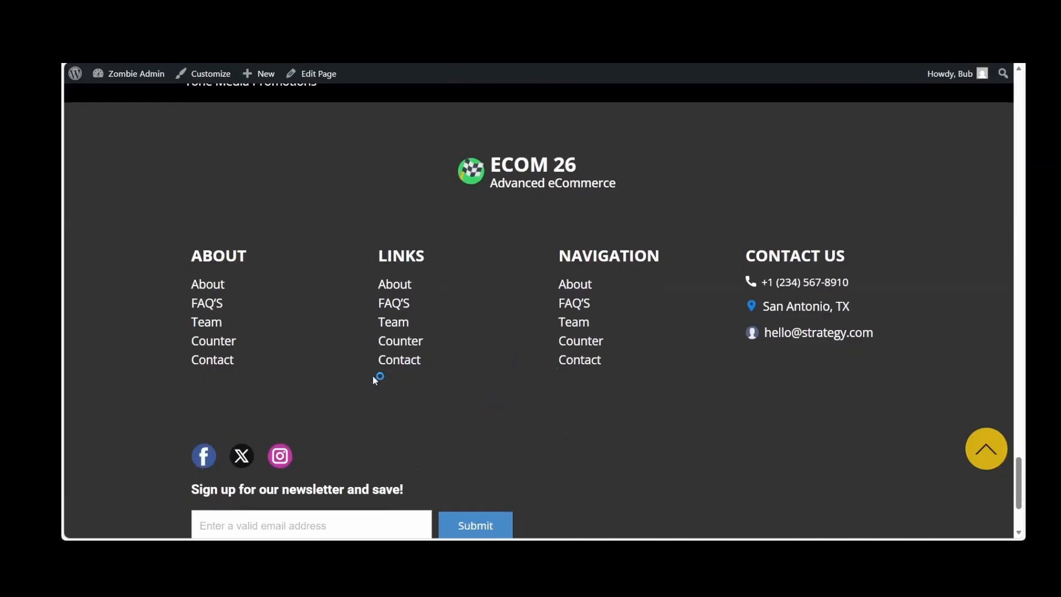
scroll(374, 378, up, 2)
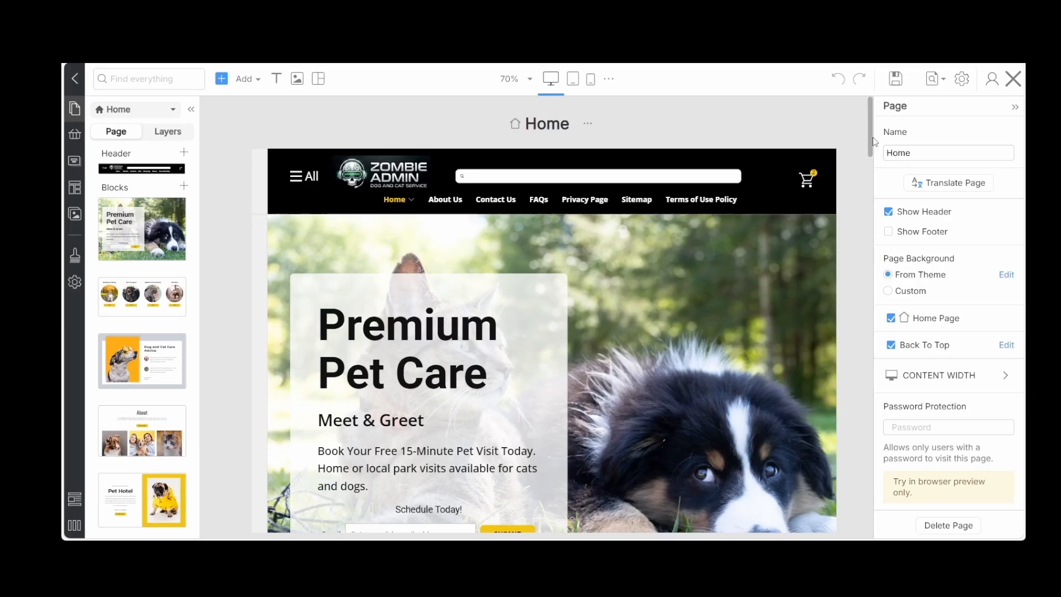
Delete the imported ECOM 26 footer block from the end of the Home page
drag(873, 141, 873, 517)
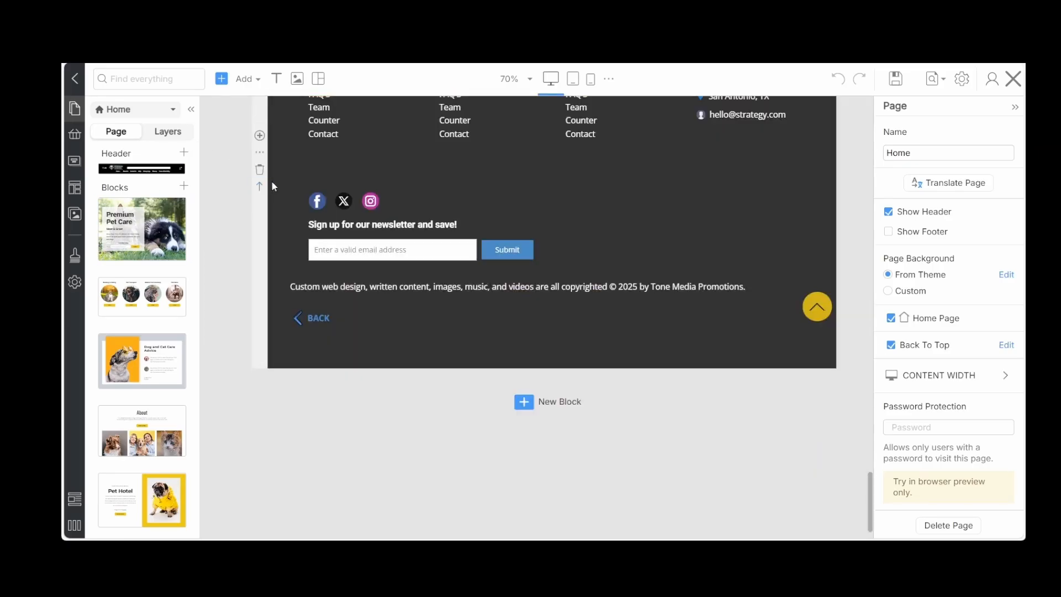
click(262, 169)
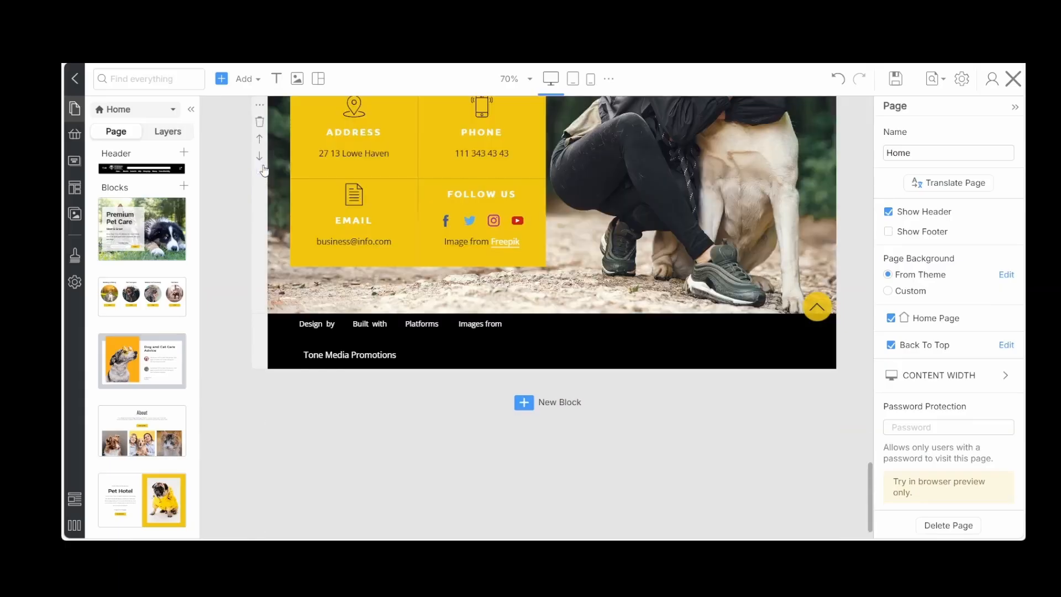
Turn on Show Footer for the Home page, save it, close the editor and update the page
drag(873, 496, 868, 114)
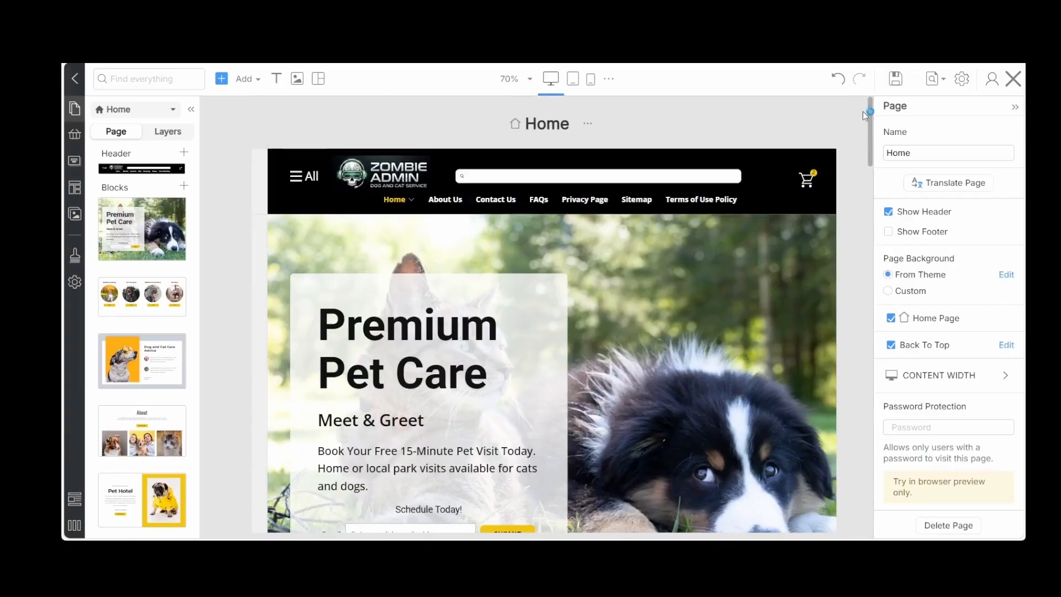
click(588, 123)
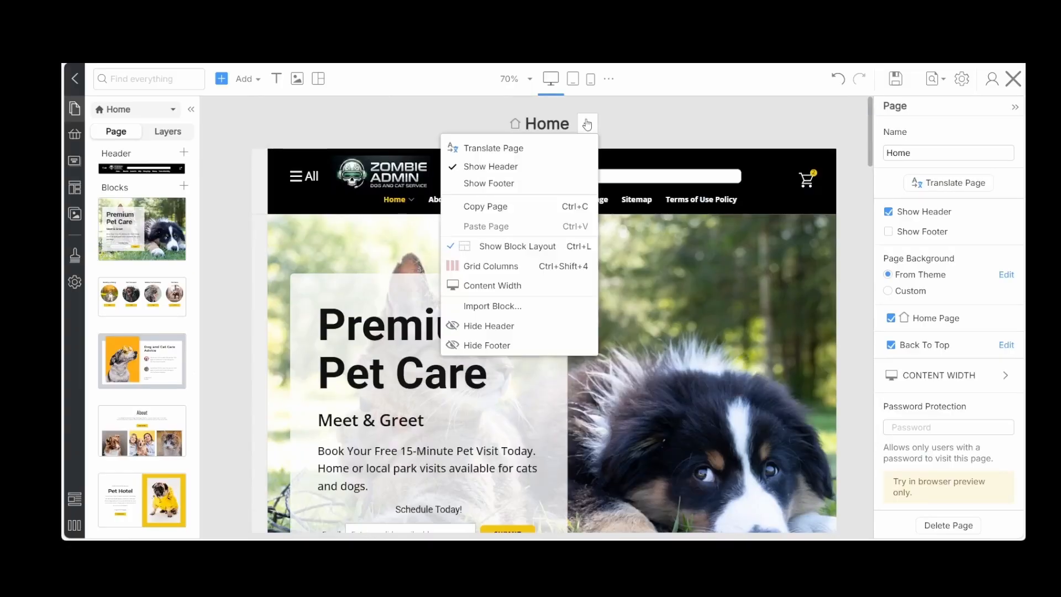
click(483, 182)
click(585, 123)
click(899, 82)
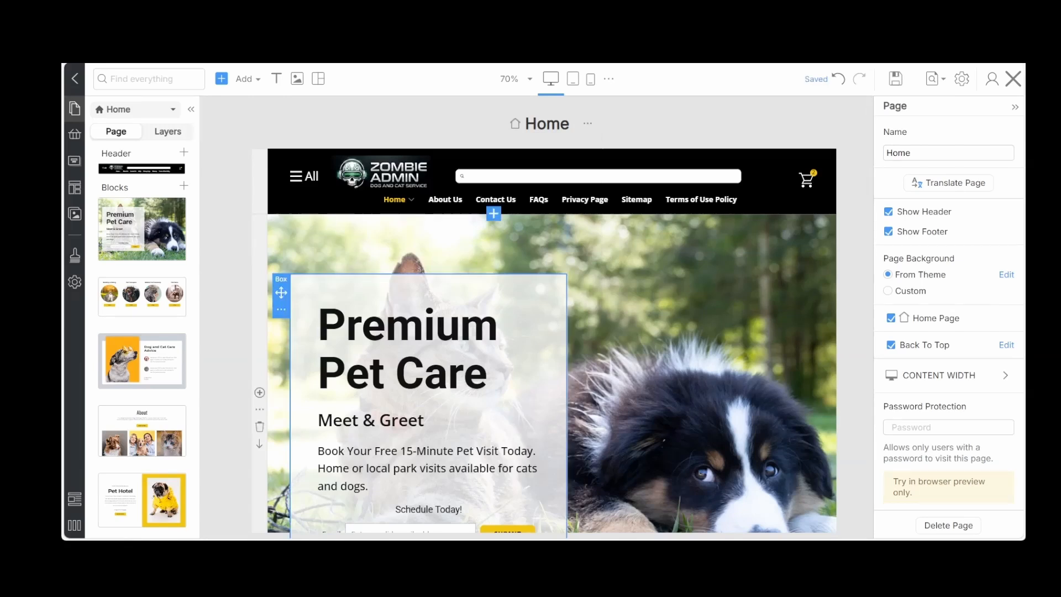
click(1013, 79)
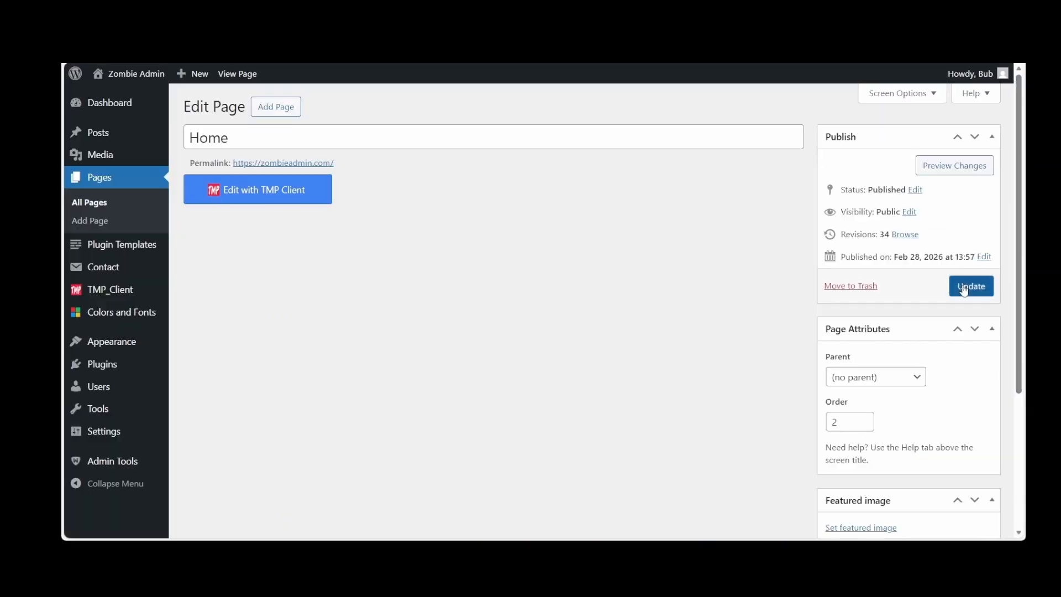
click(964, 290)
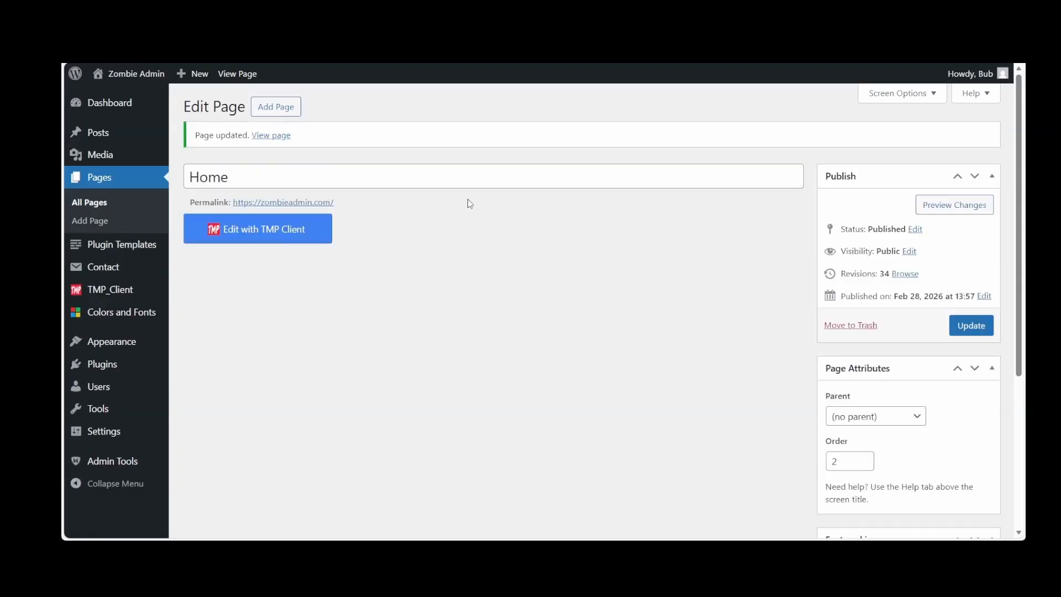
Open the Home page in the TMP Client editor and bring up its Get 15 Off modal popup
click(108, 107)
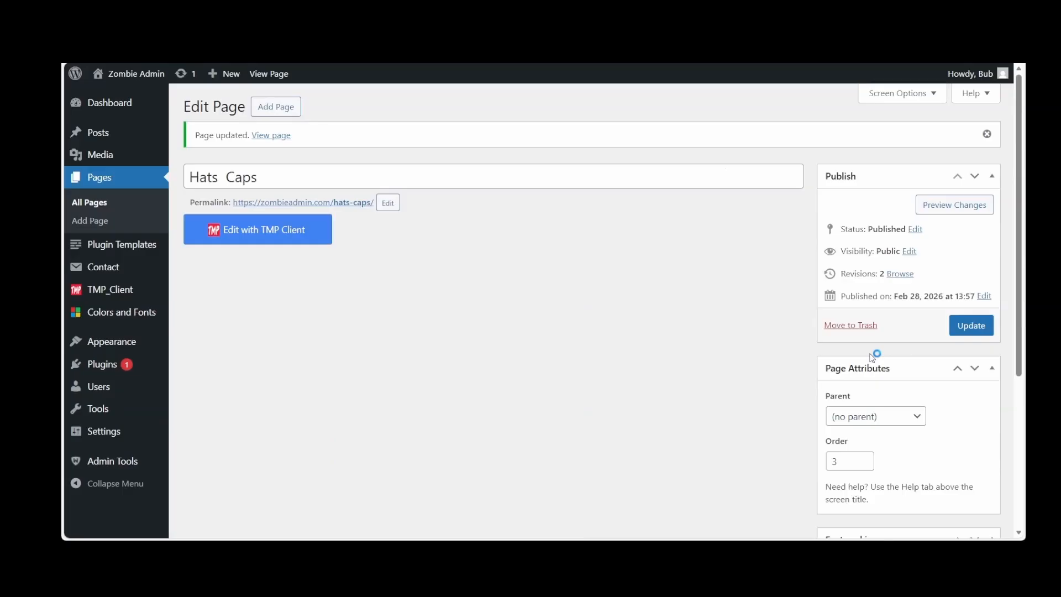
click(107, 179)
click(225, 217)
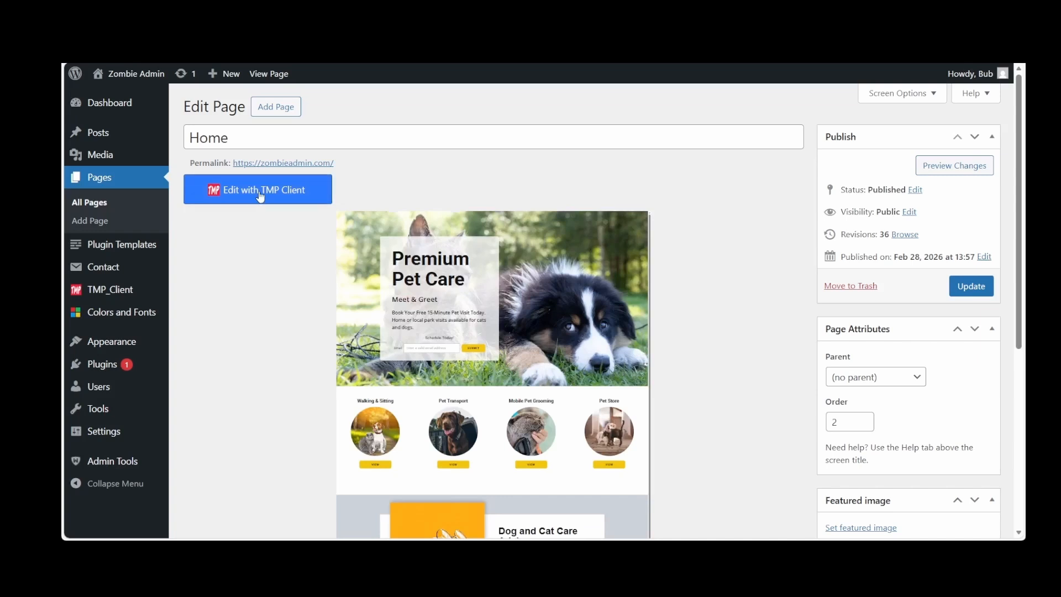
click(254, 185)
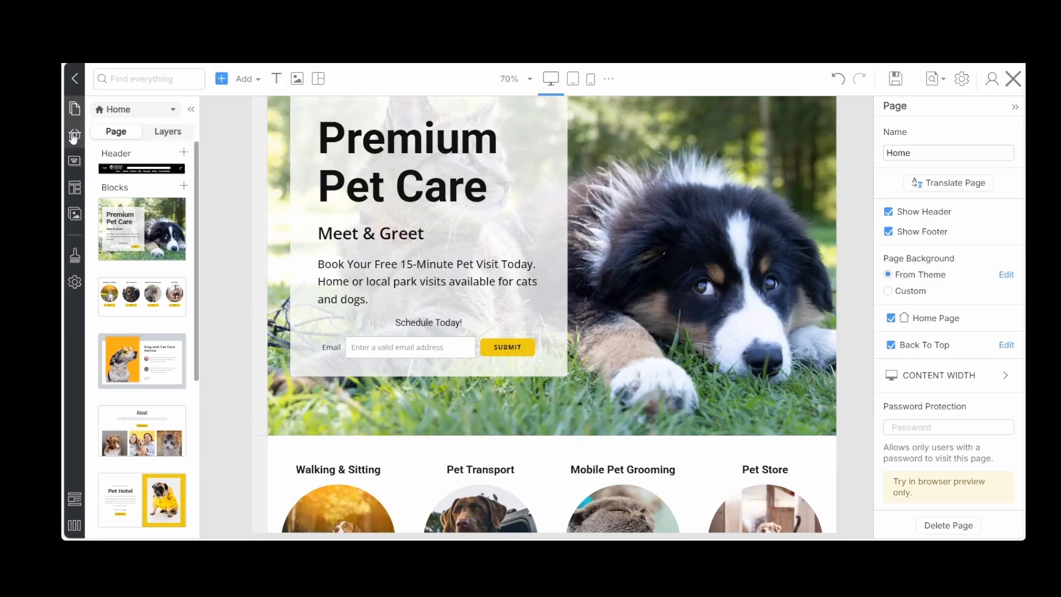
mouse_move(75, 119)
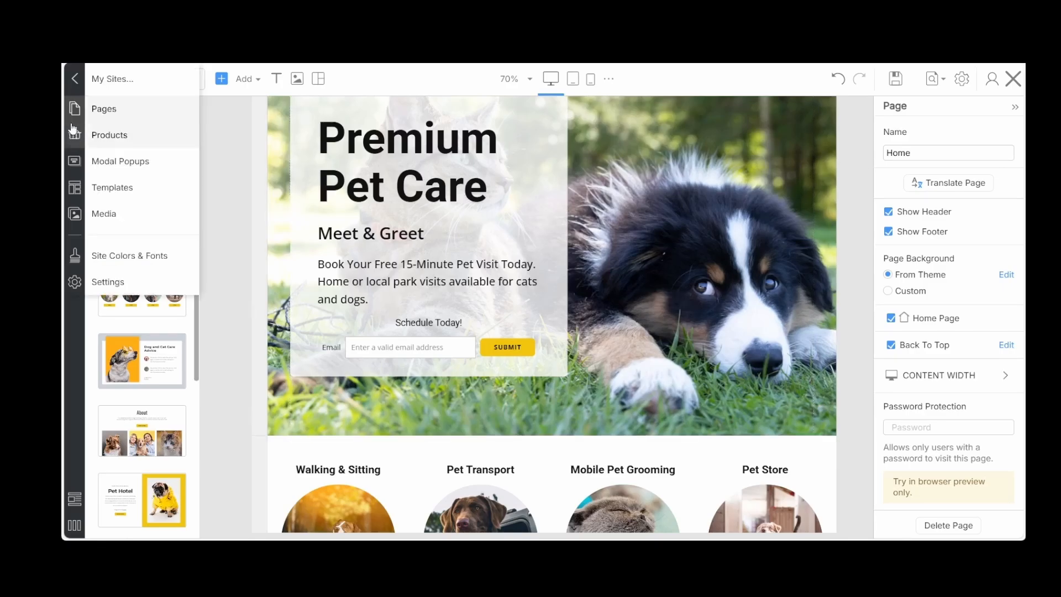
click(107, 165)
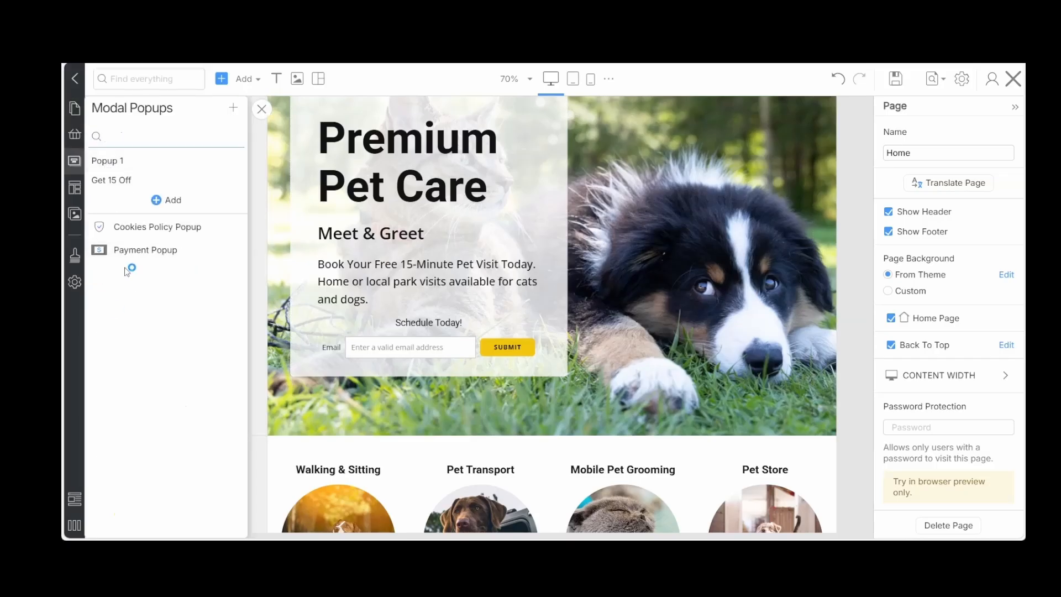
click(121, 185)
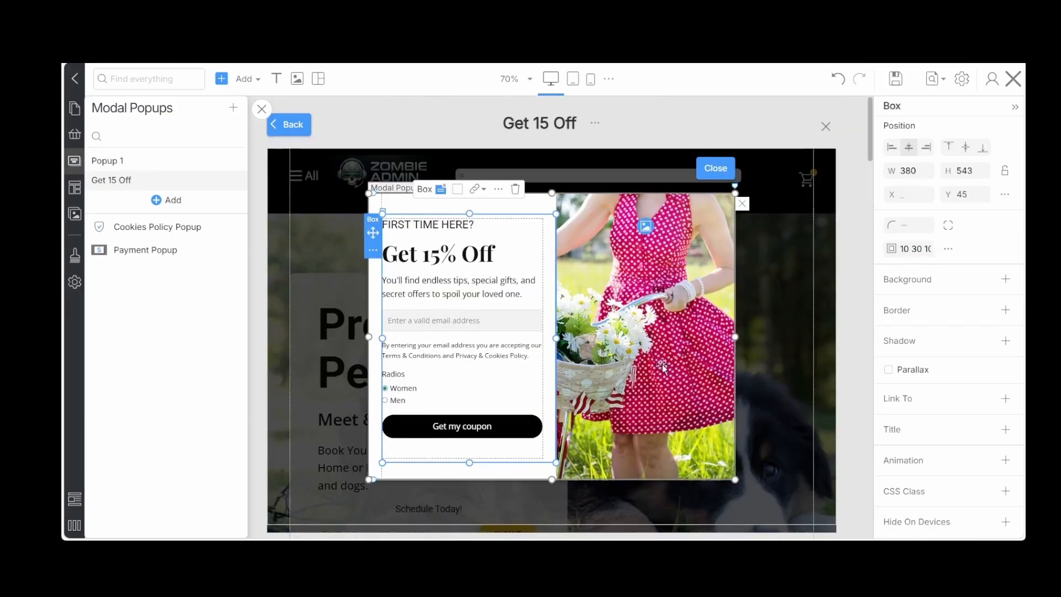
scroll(662, 365, down, 1)
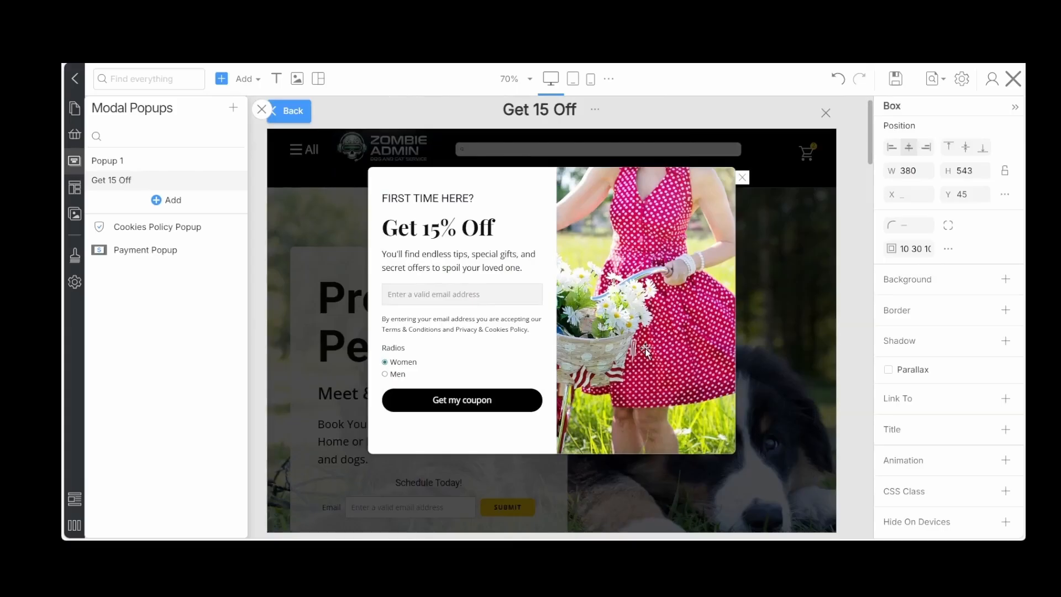
Examine the image settings of the photo in the Get 15 Off popup and undo the last change
click(645, 349)
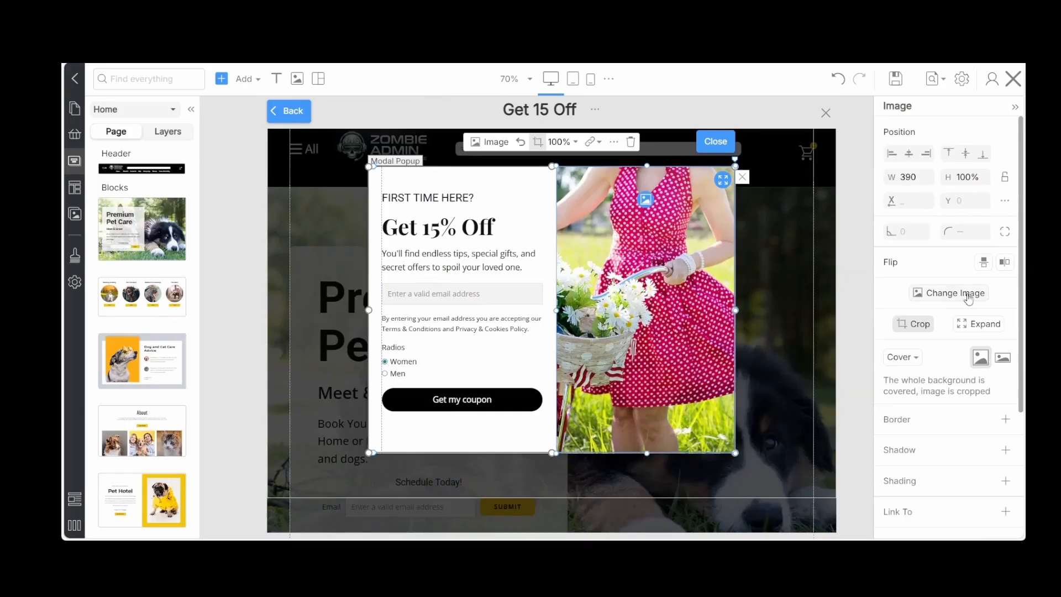
scroll(945, 354, down, 1)
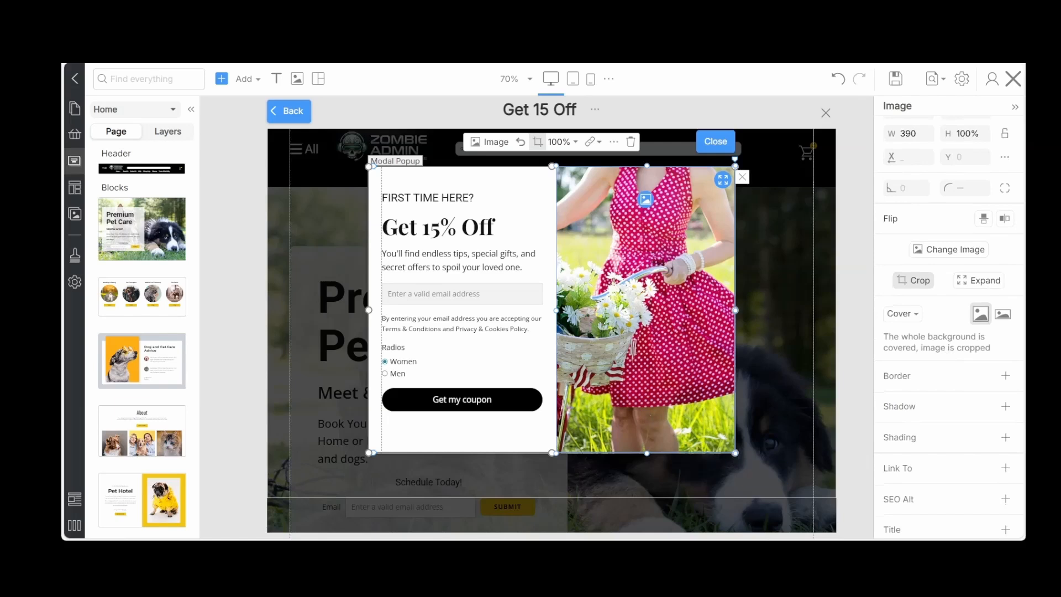
key(ctrl+z)
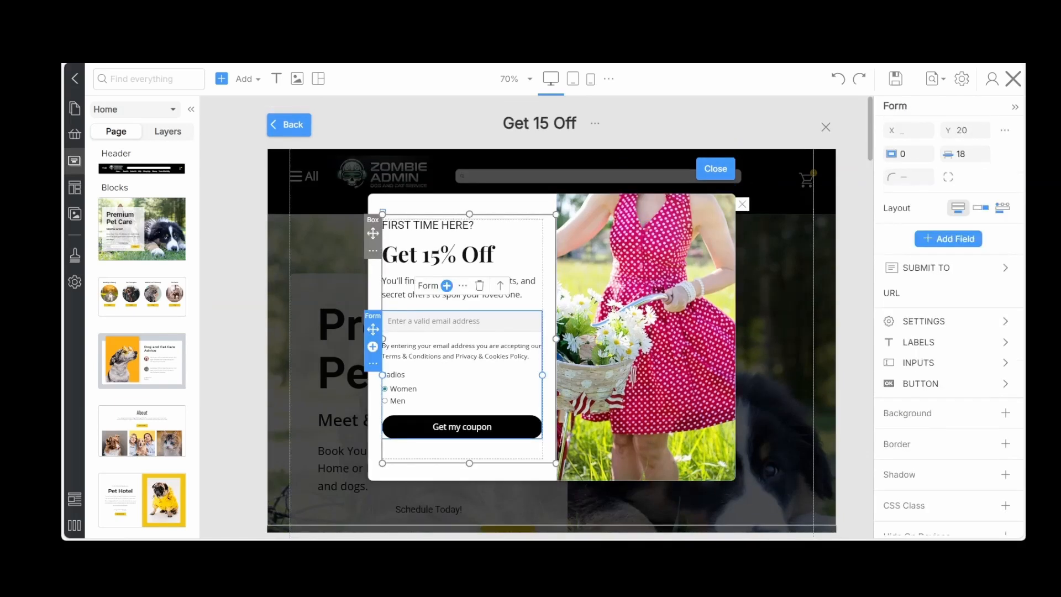
Review the modal popup's placement choices and the triggers that control when it is shown
click(338, 419)
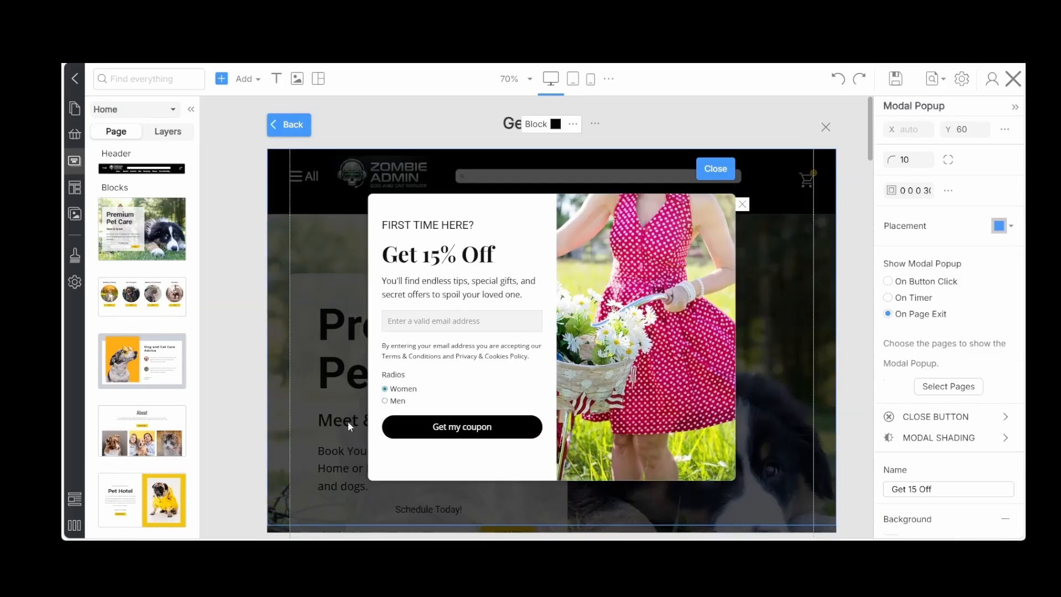
click(1012, 228)
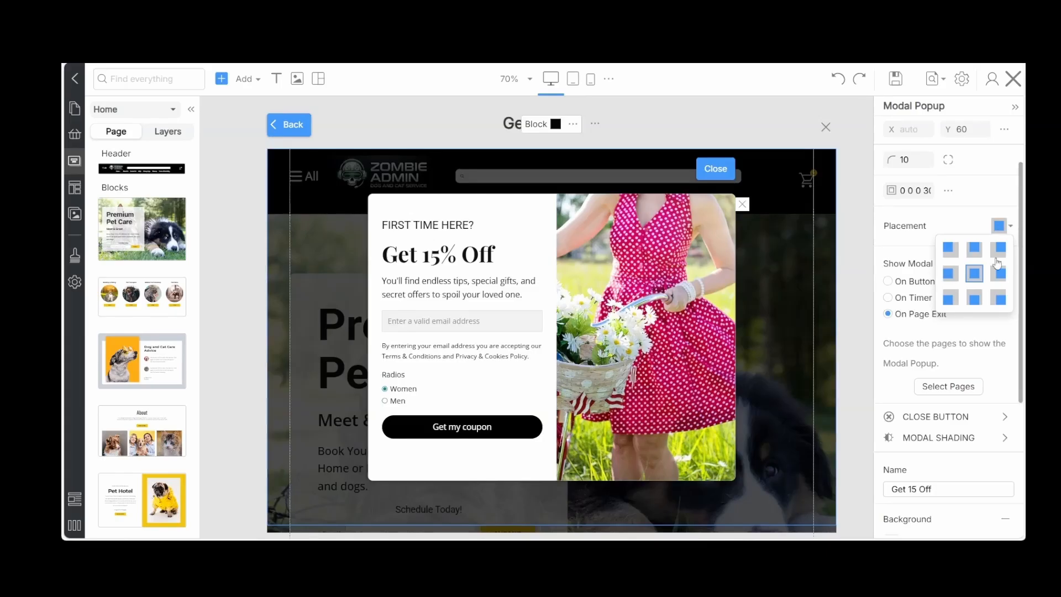
click(962, 219)
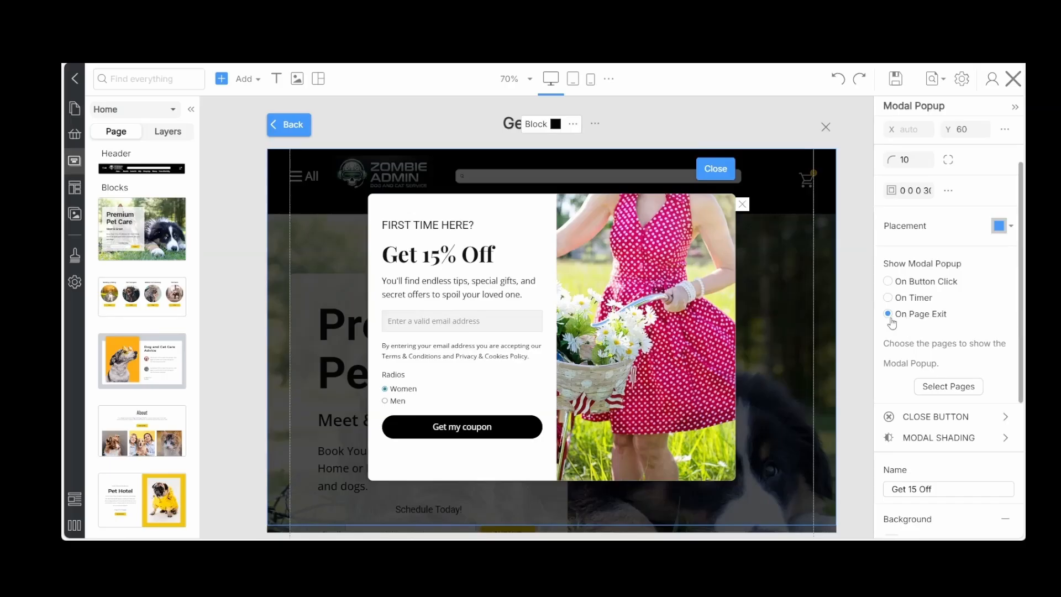
scroll(940, 319, down, 1)
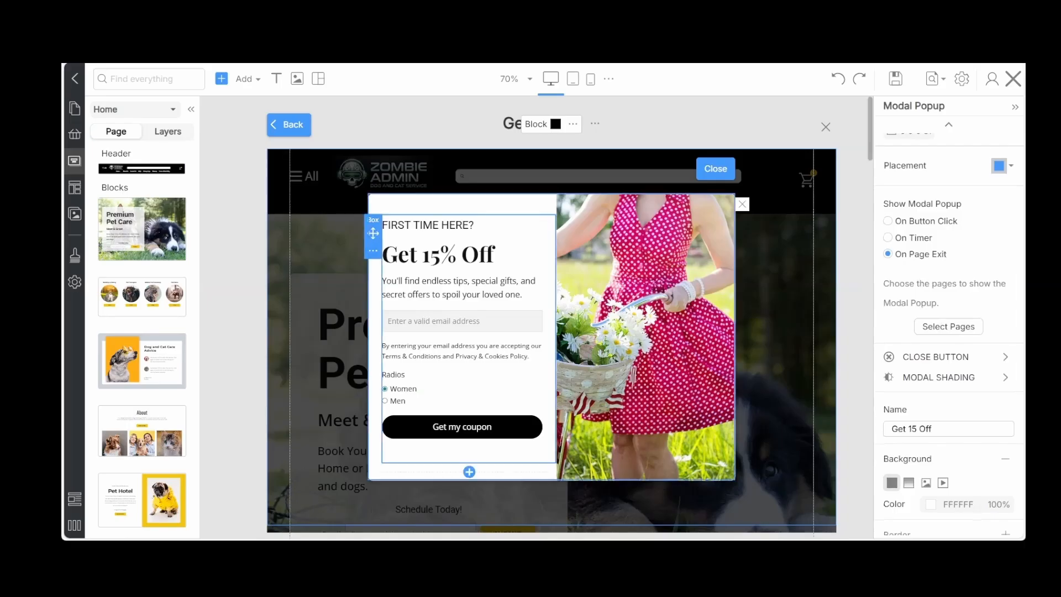
Select the whole modal popup and check which pages it is assigned to, cancelling the page selection without changes
click(396, 421)
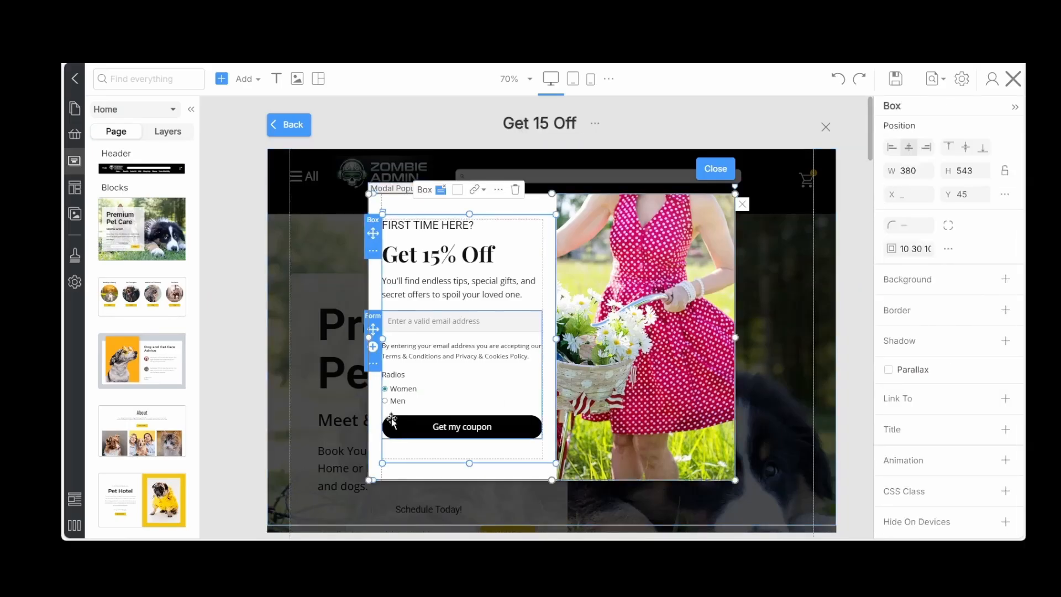
click(380, 460)
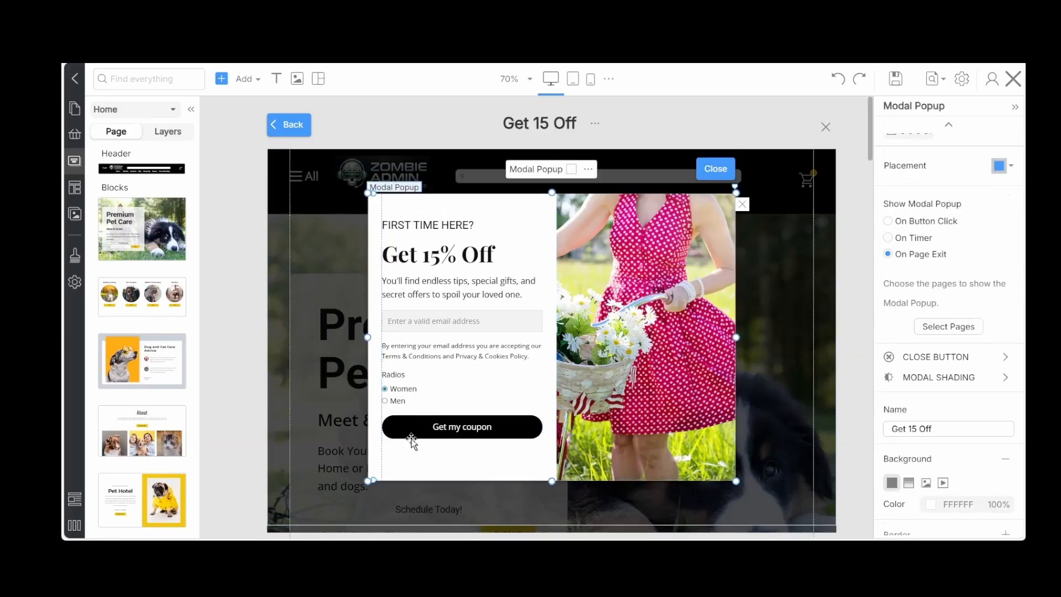
click(412, 441)
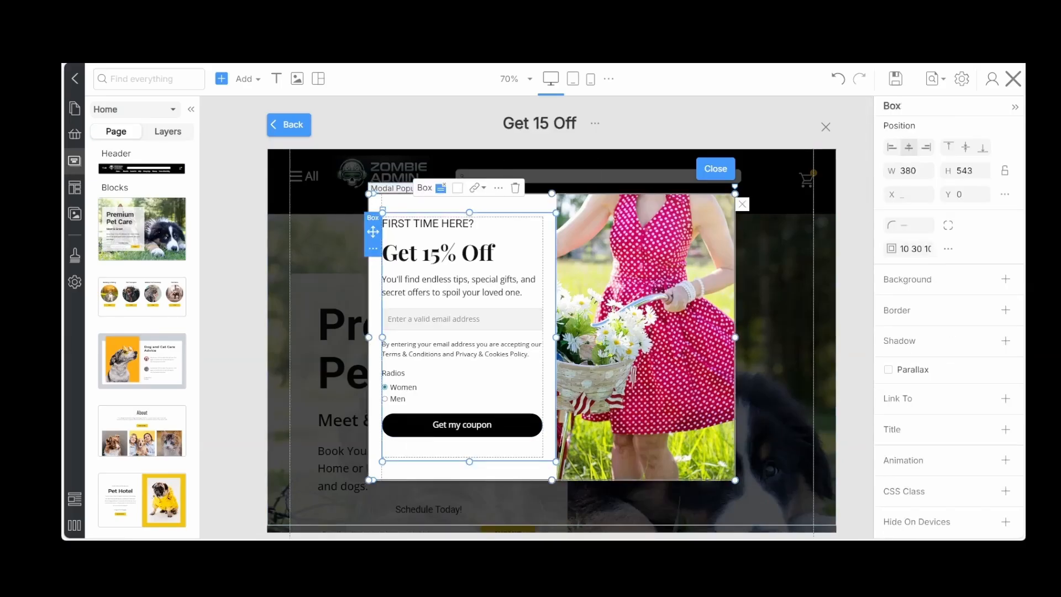
click(431, 471)
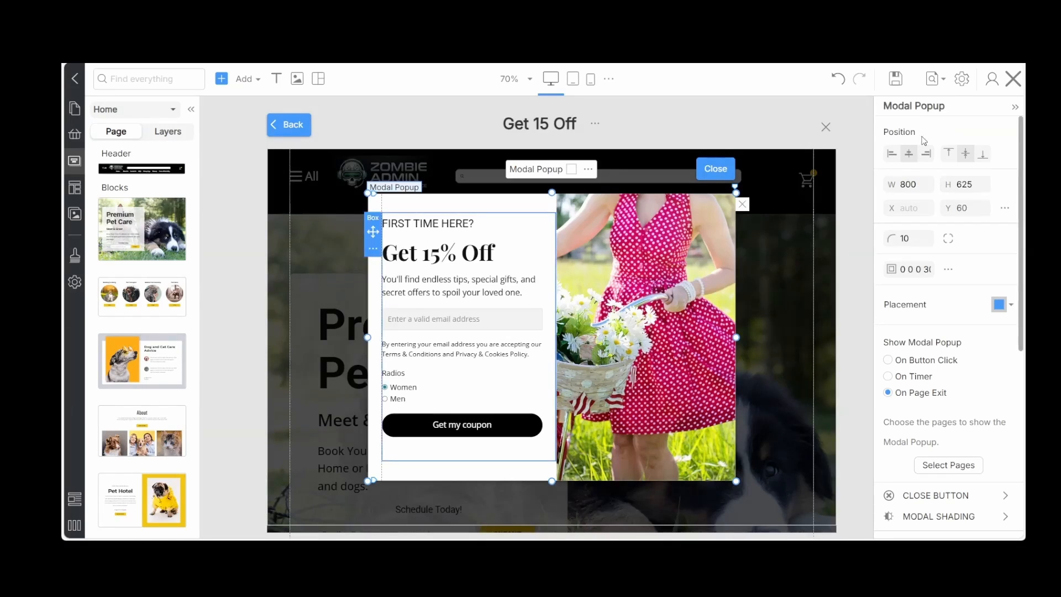
scroll(963, 241, down, 2)
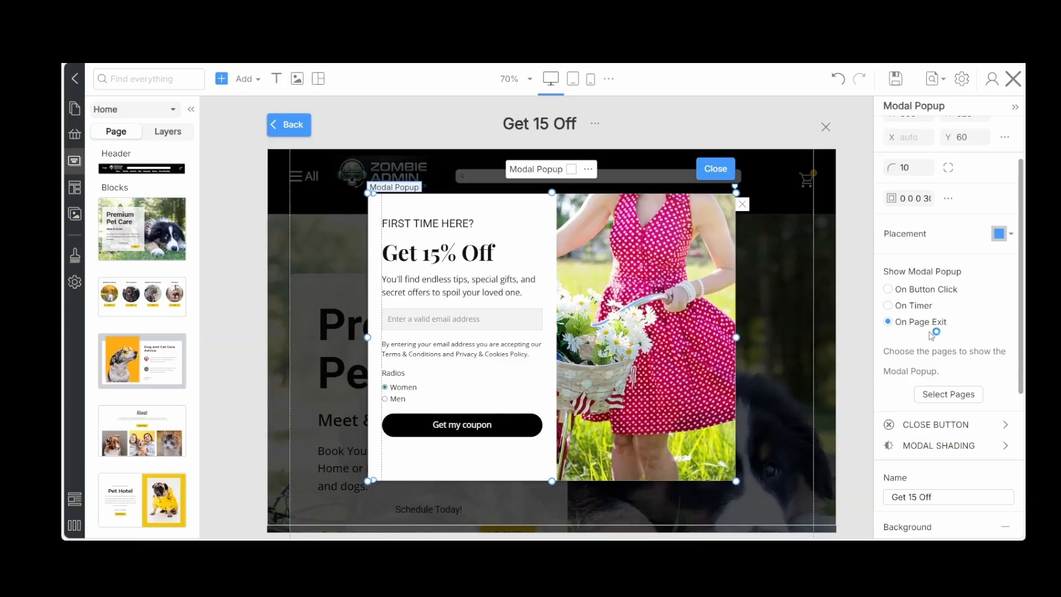
scroll(932, 334, down, 2)
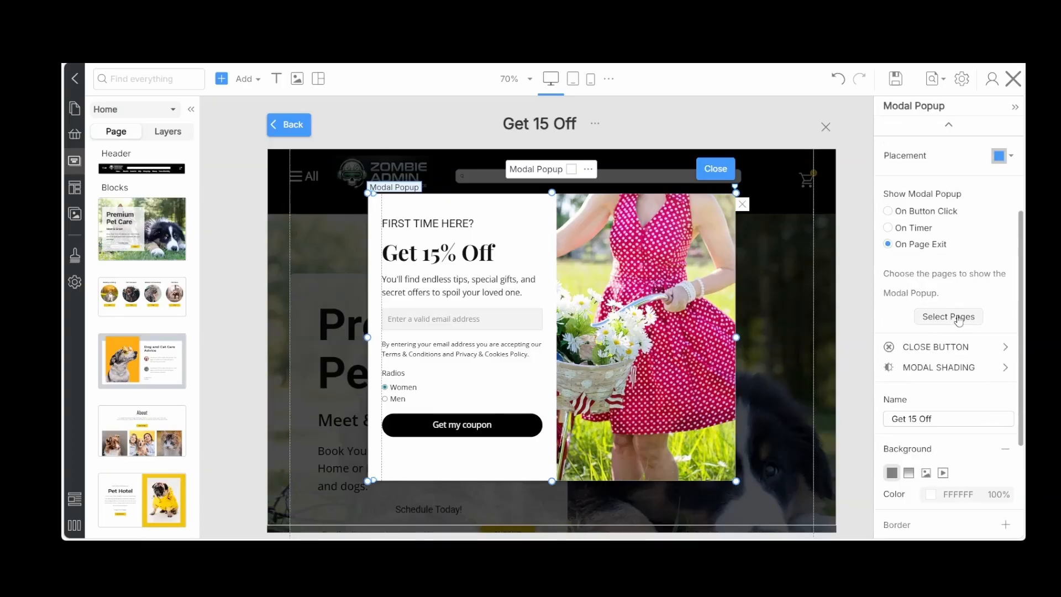
click(948, 317)
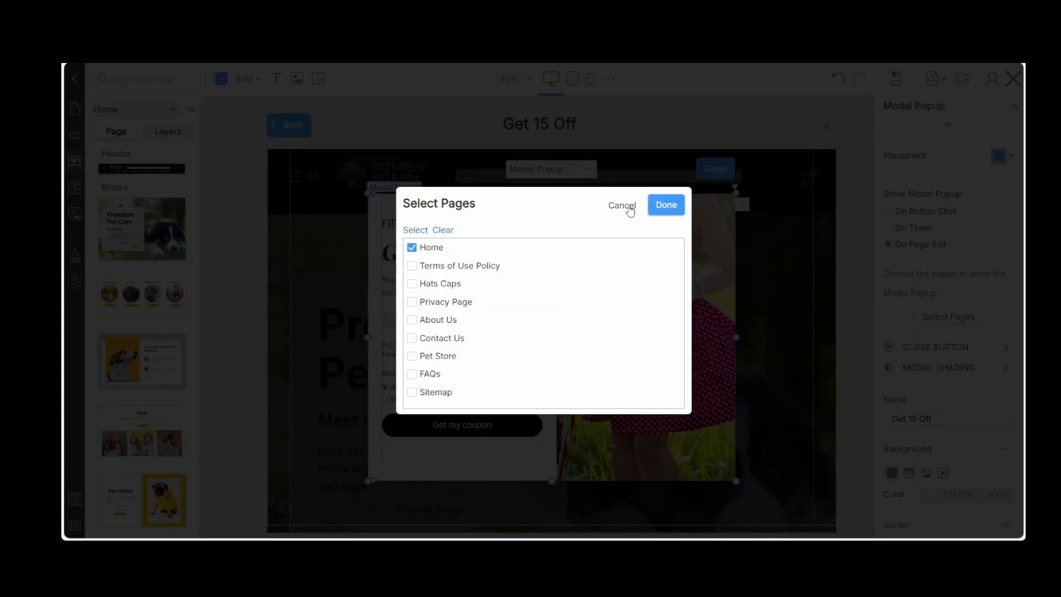
click(622, 206)
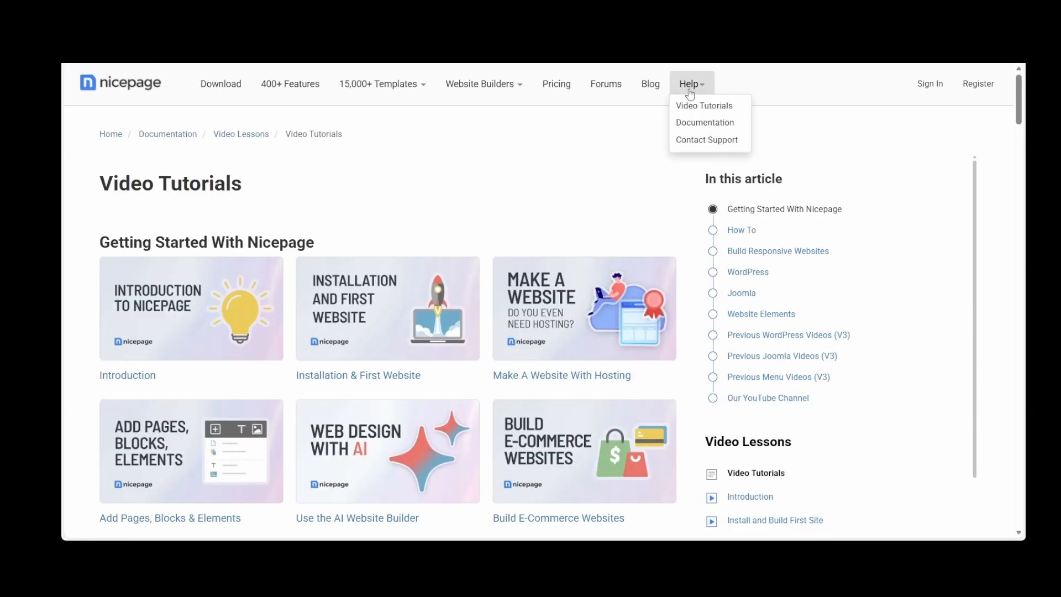
Browse the Getting Started and How To lessons on the Nicepage website's Video Tutorials page
scroll(477, 243, down, 6)
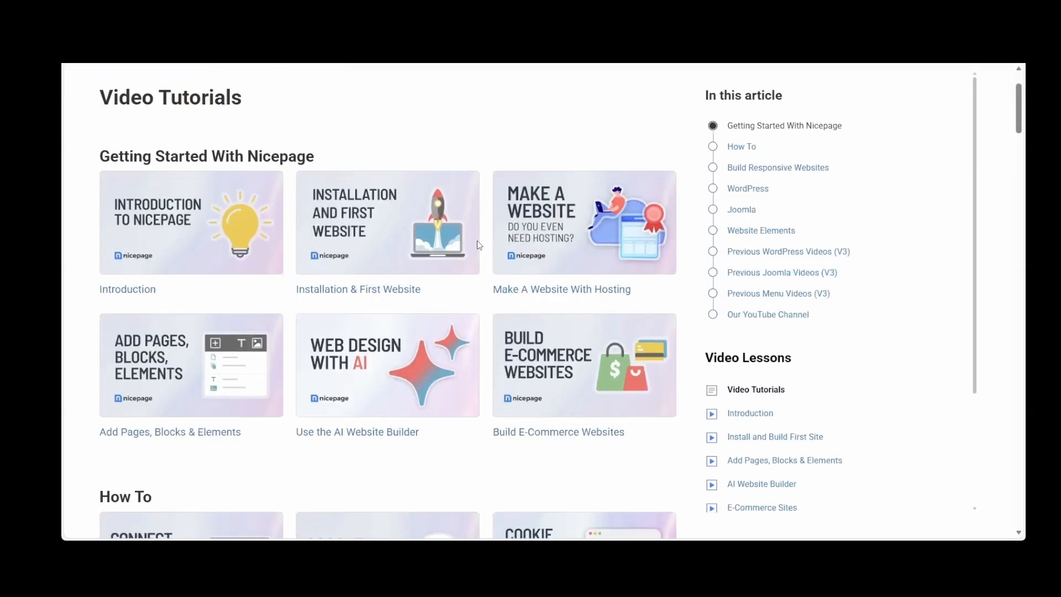
scroll(479, 247, down, 1)
scroll(479, 246, up, 7)
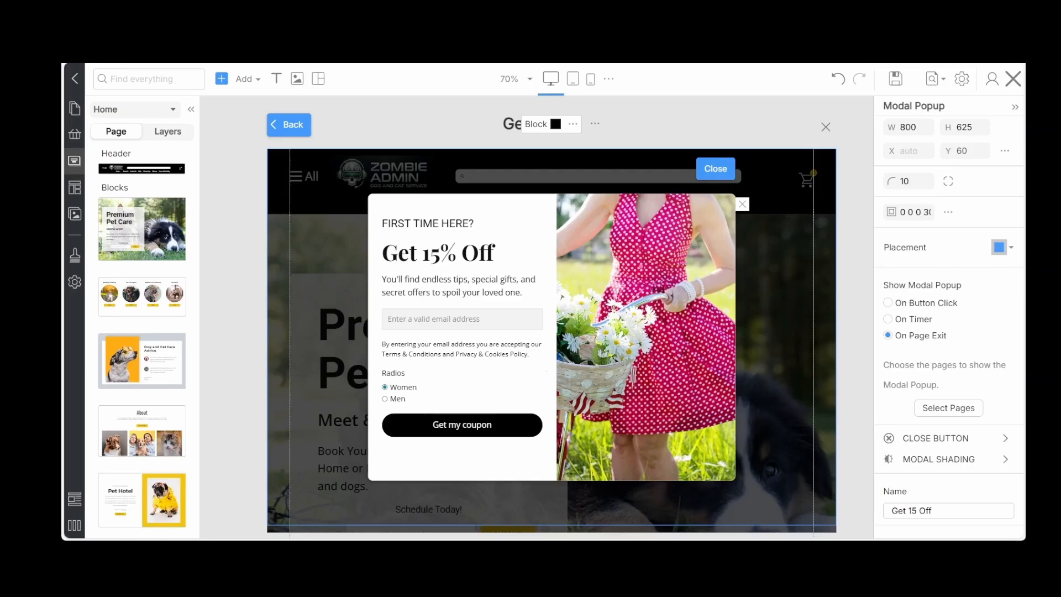
Leave the popup, close the Home page editor and open the Product List Template from the plugin templates
click(270, 127)
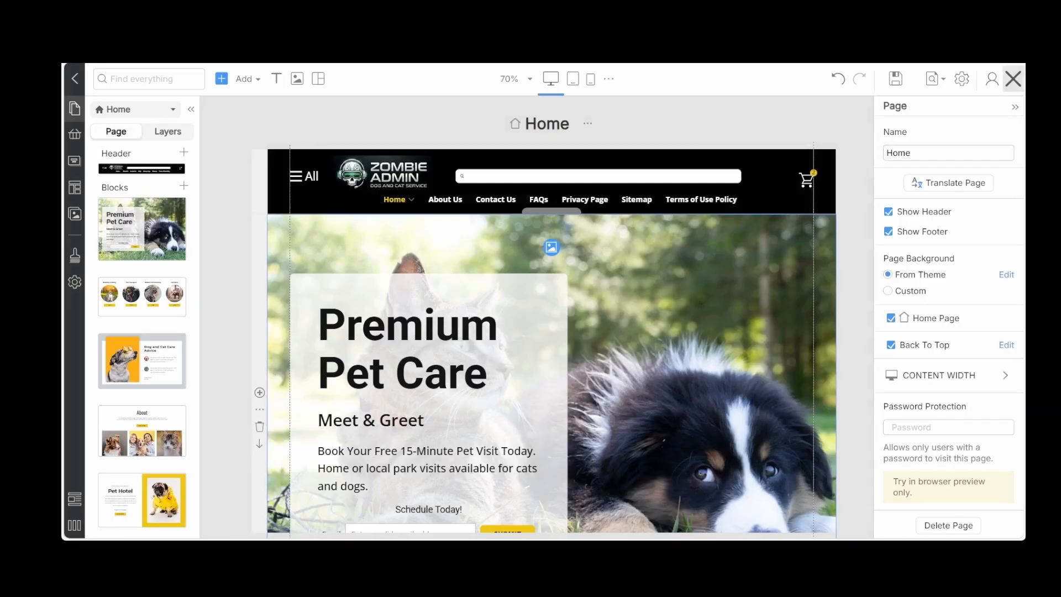
click(1013, 79)
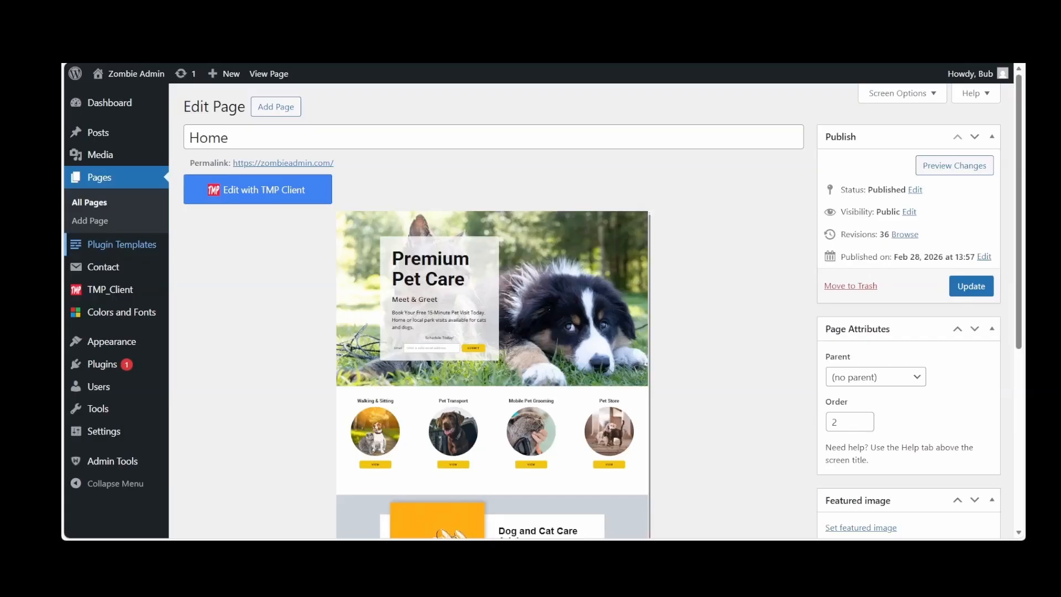
click(121, 245)
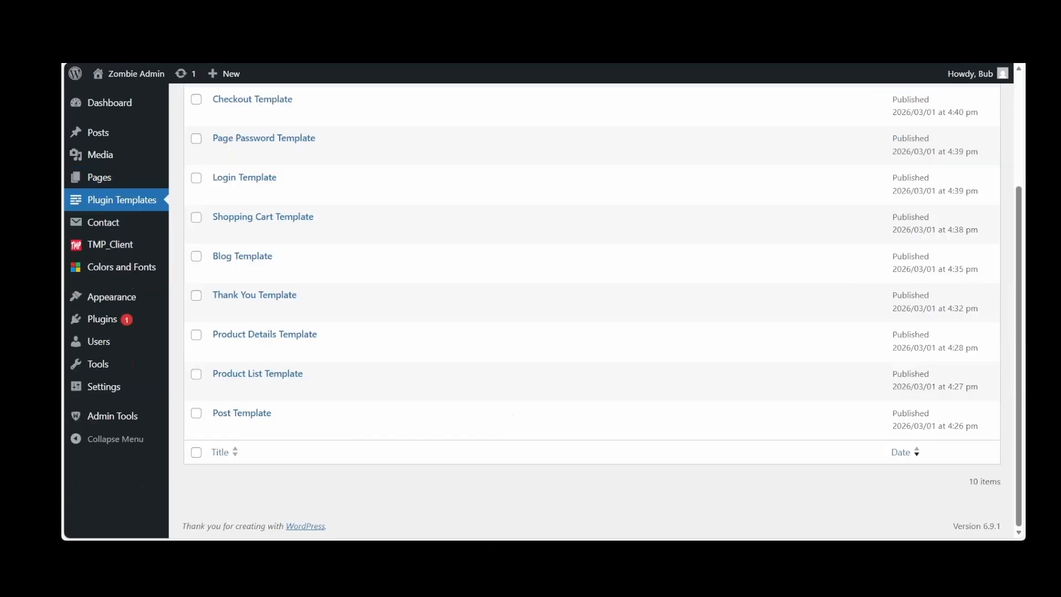
click(273, 380)
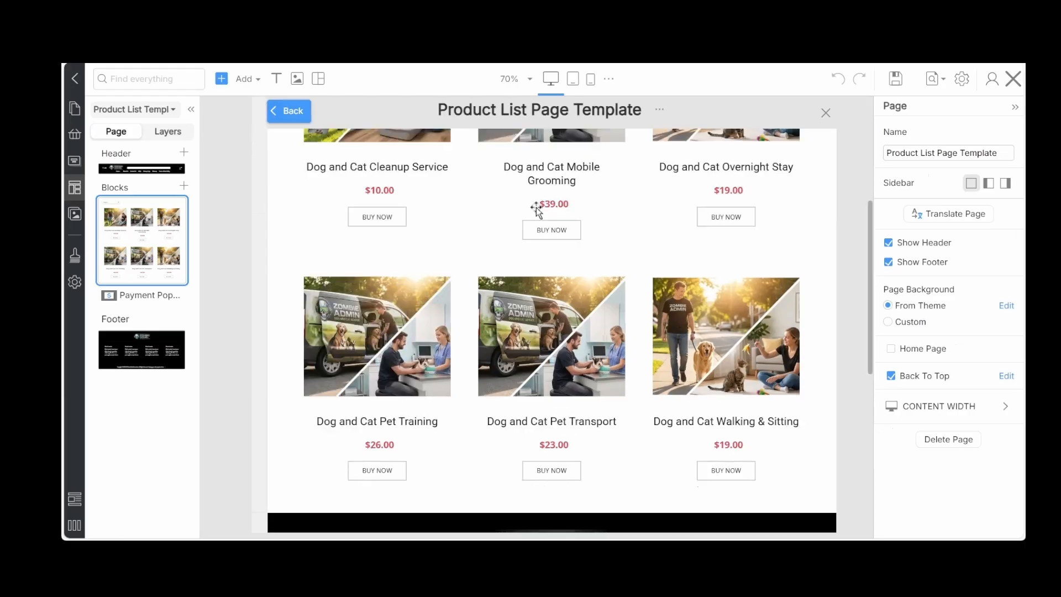
Paste the copied button style onto the product list's Buy Now buttons, save the template and close the editor
scroll(357, 310, up, 2)
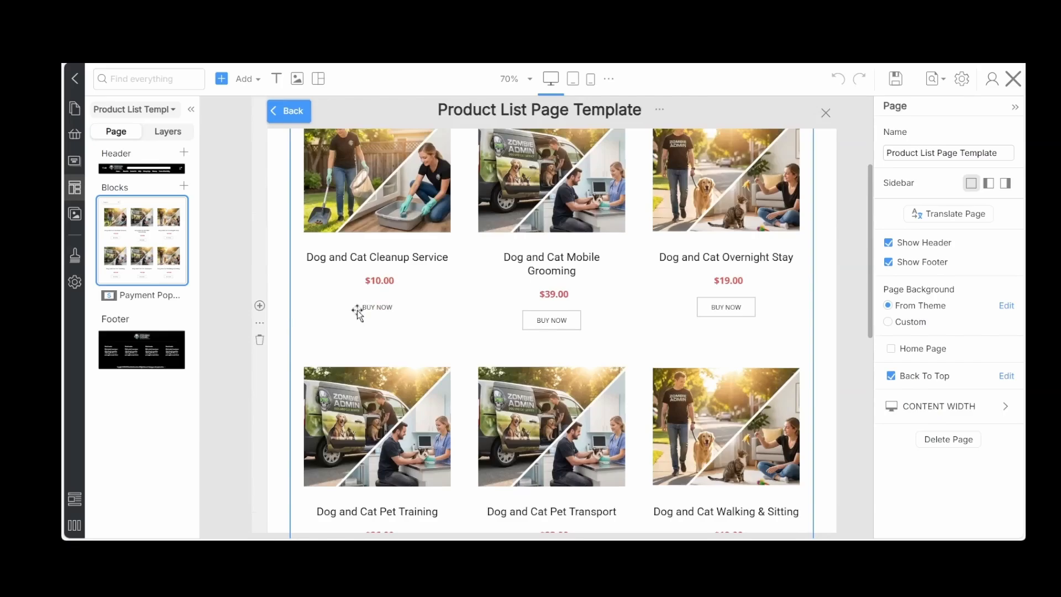
click(357, 310)
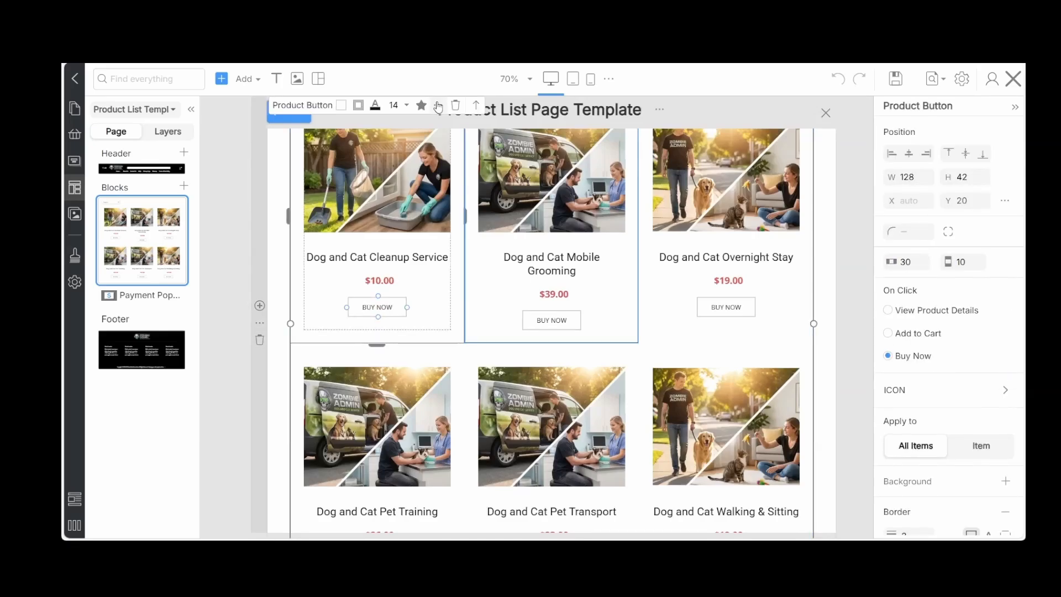
click(438, 105)
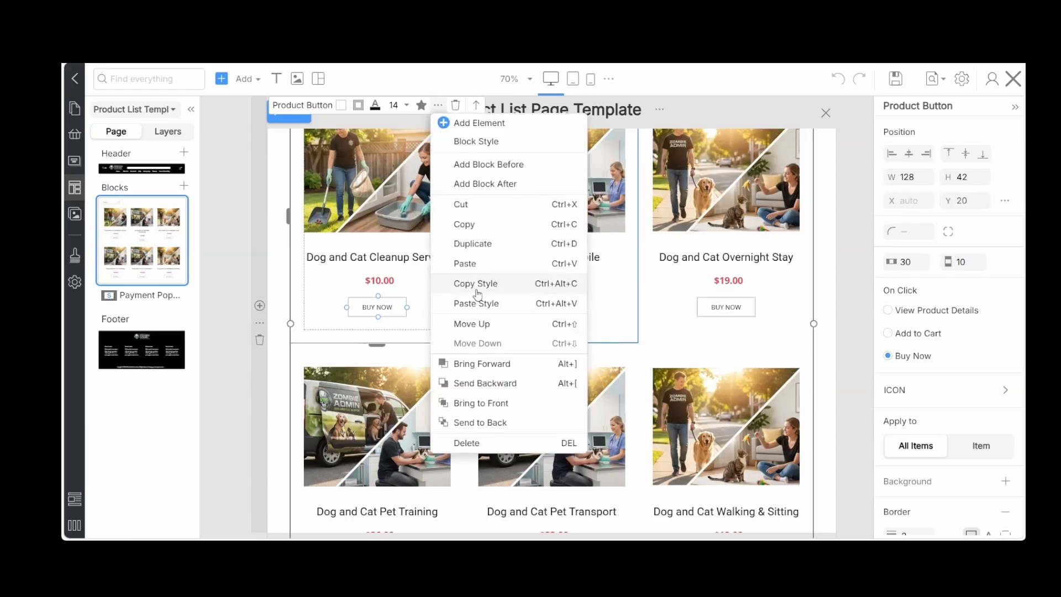
click(471, 308)
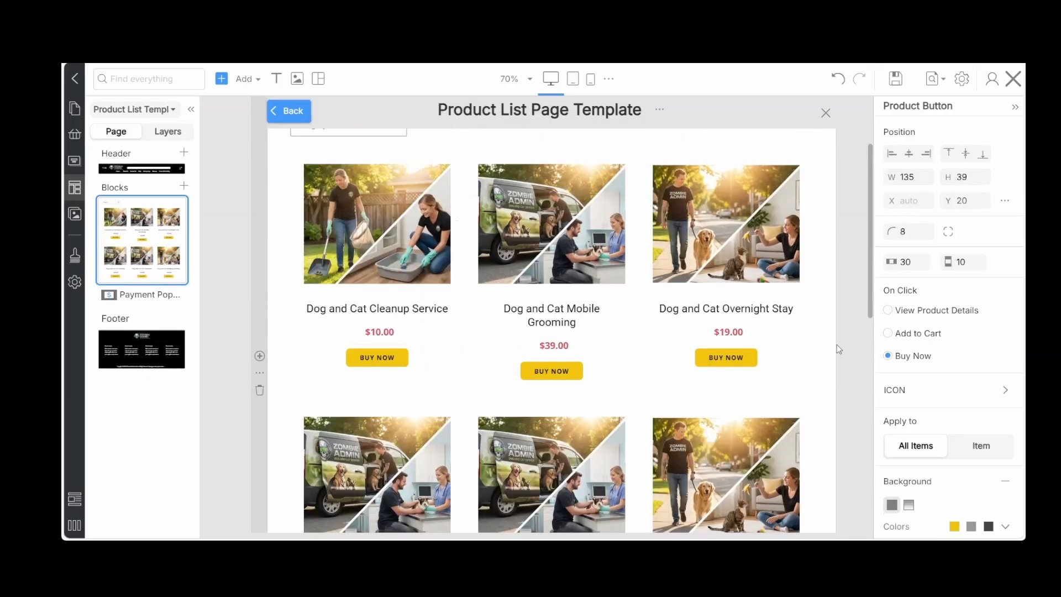
click(897, 83)
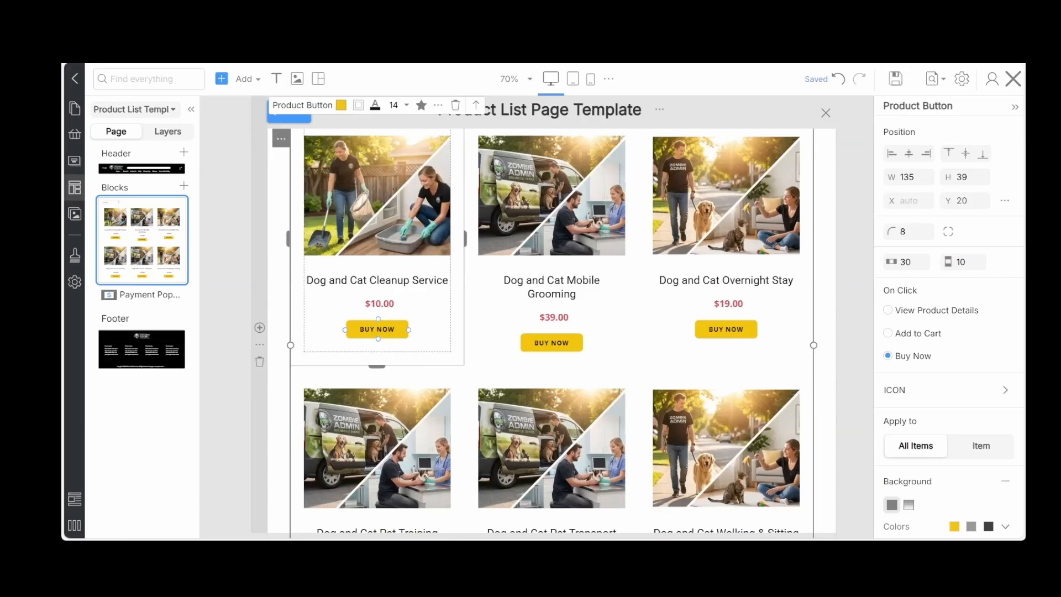
click(1014, 88)
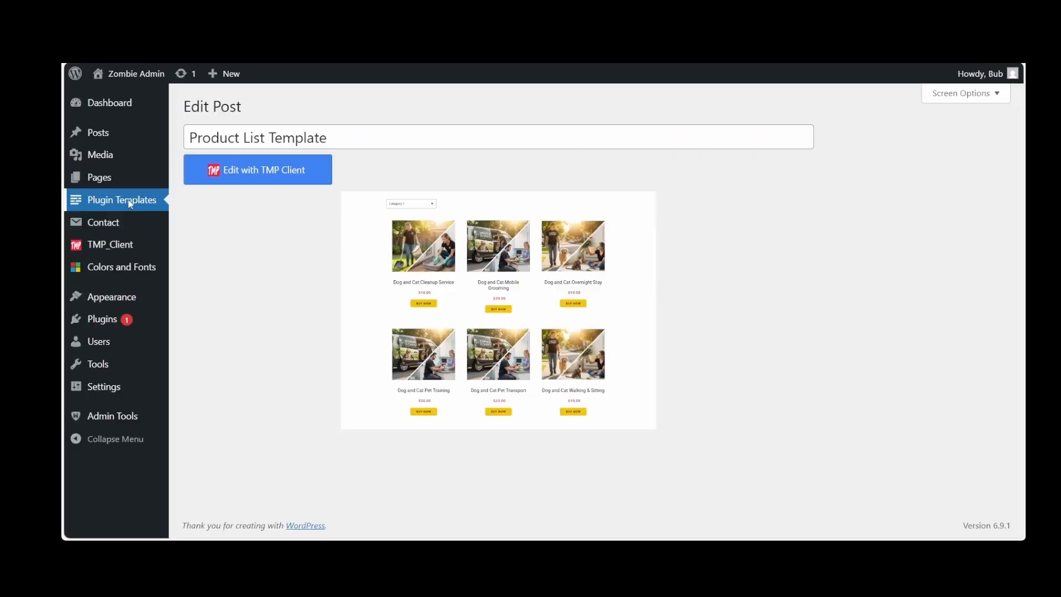
Return to the plugin templates and open the Product Details Template in the TMP Client editor
click(130, 204)
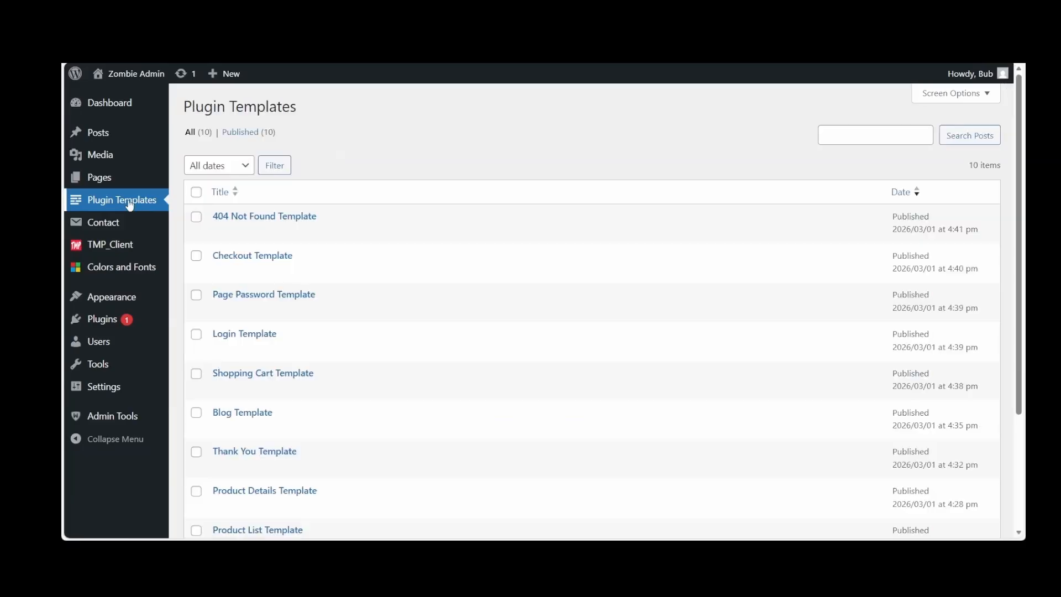
scroll(311, 293, down, 3)
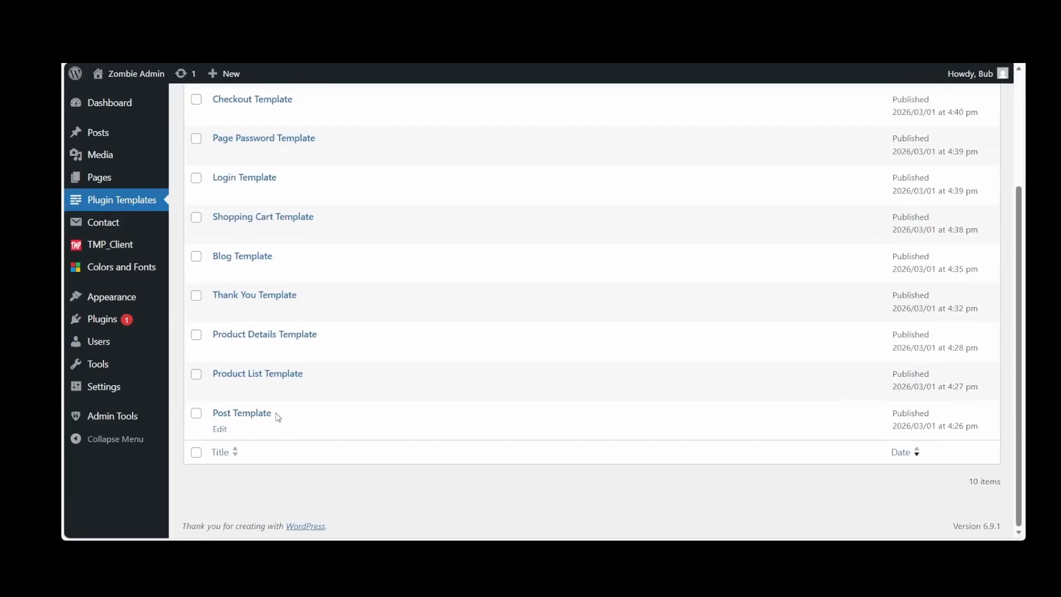
click(250, 334)
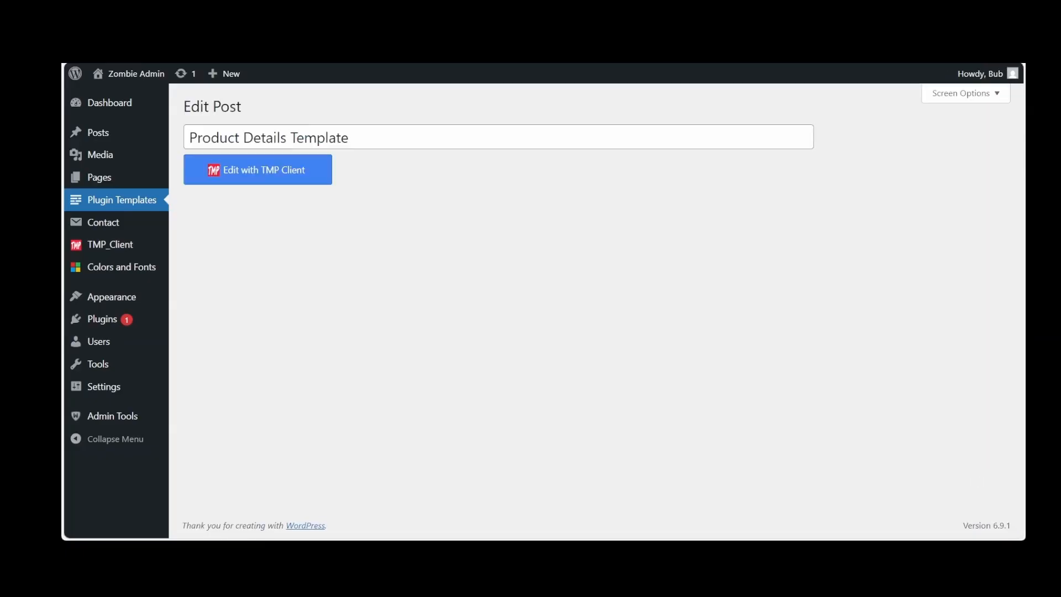
key(alt+Left)
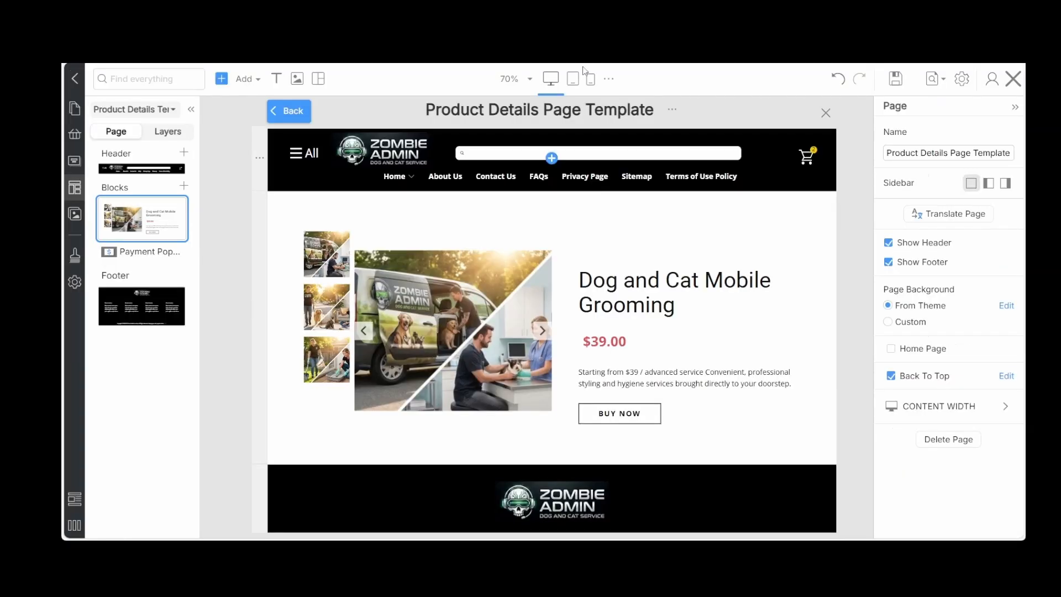
scroll(644, 223, down, 2)
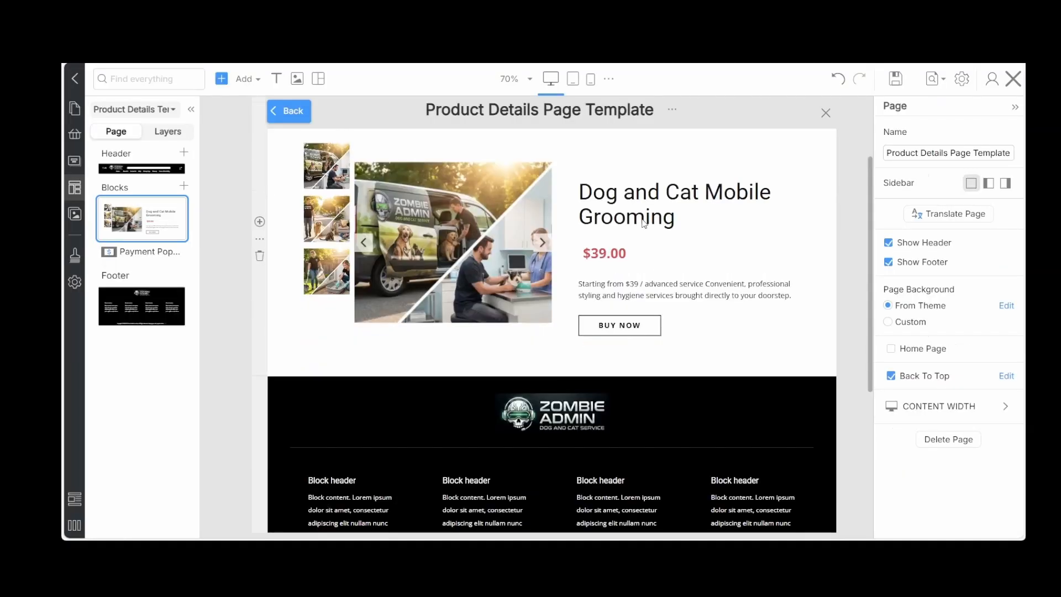
Paste the copied button style onto the Buy Now button of the Dog and Cat Mobile Grooming product details
click(616, 329)
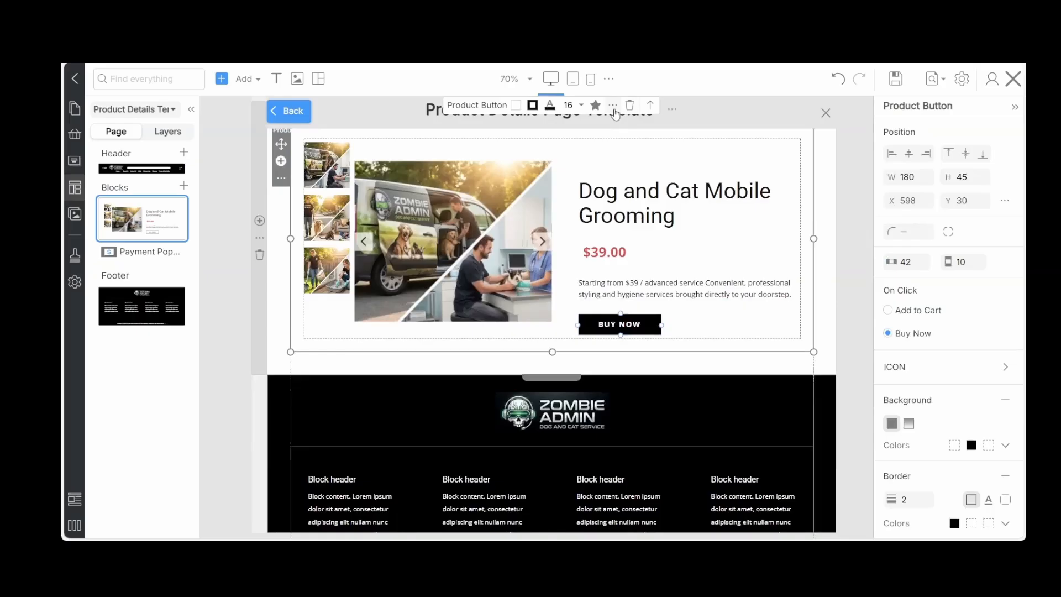
click(613, 106)
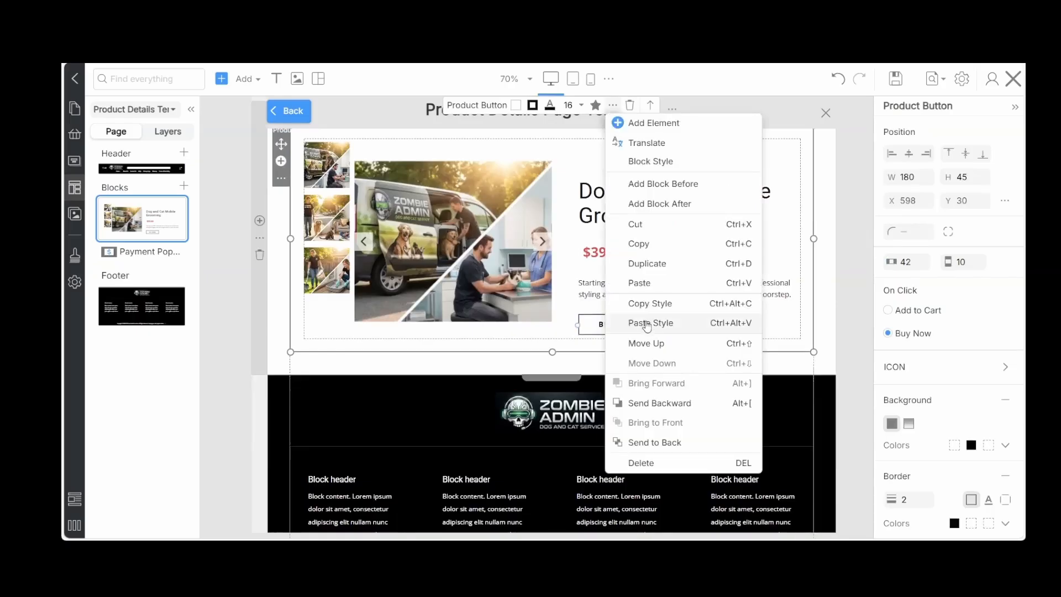
click(647, 325)
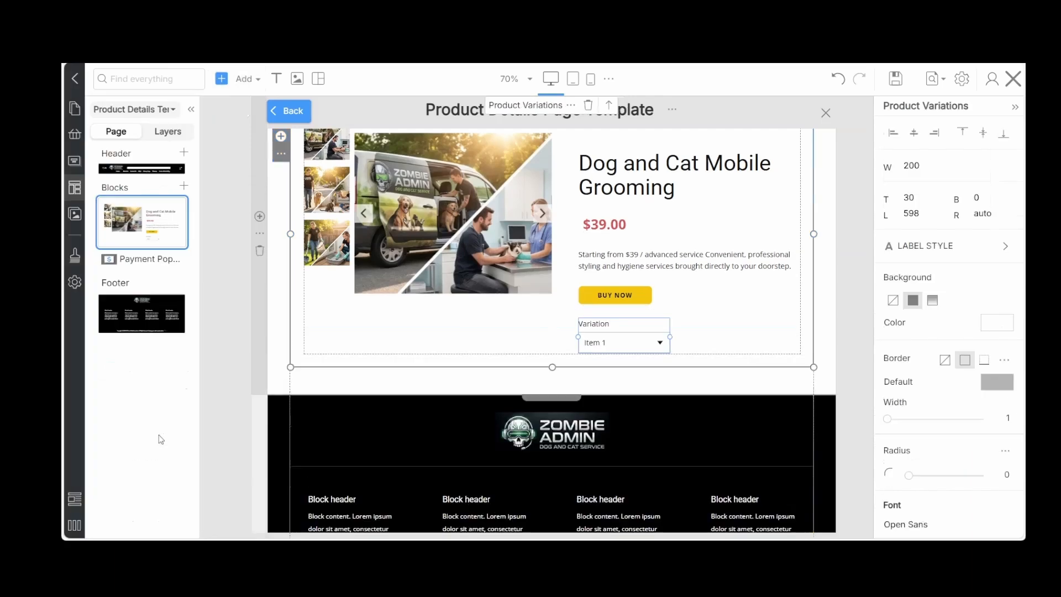
Move the product variation selector above the Buy Now button in the product details
click(160, 434)
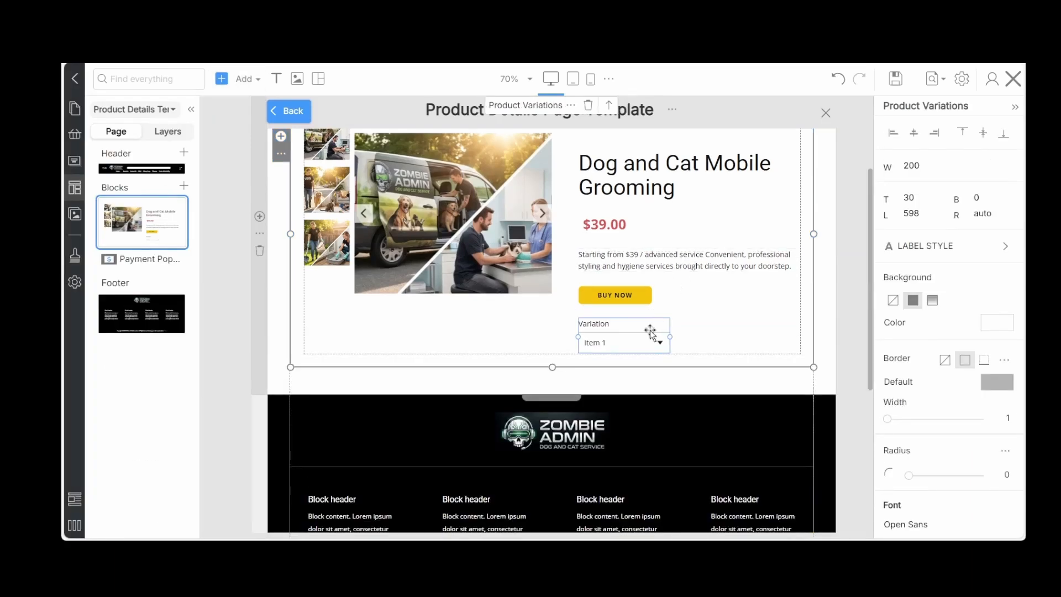
click(609, 107)
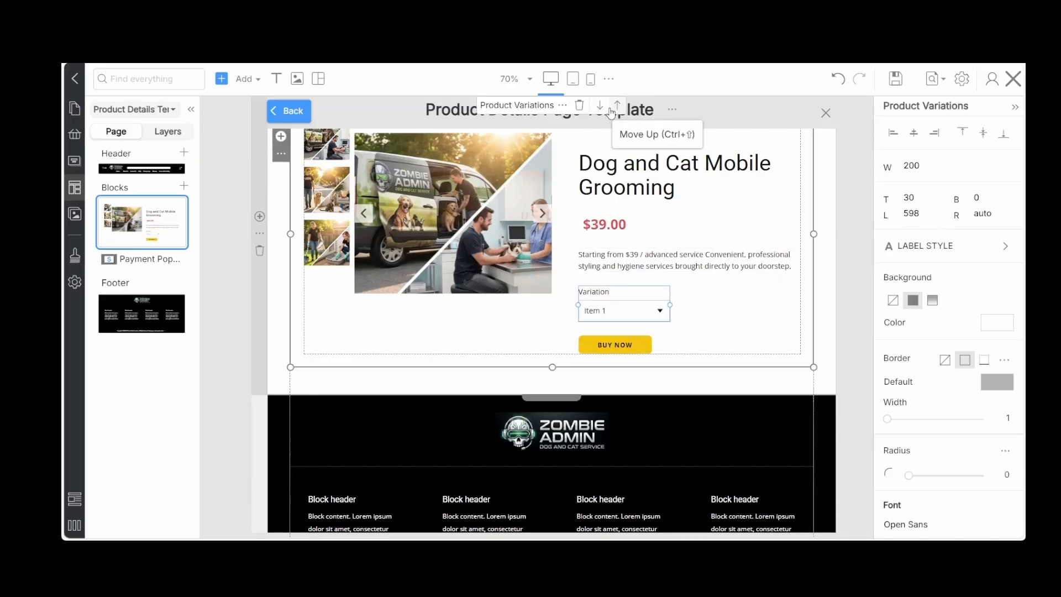
click(613, 106)
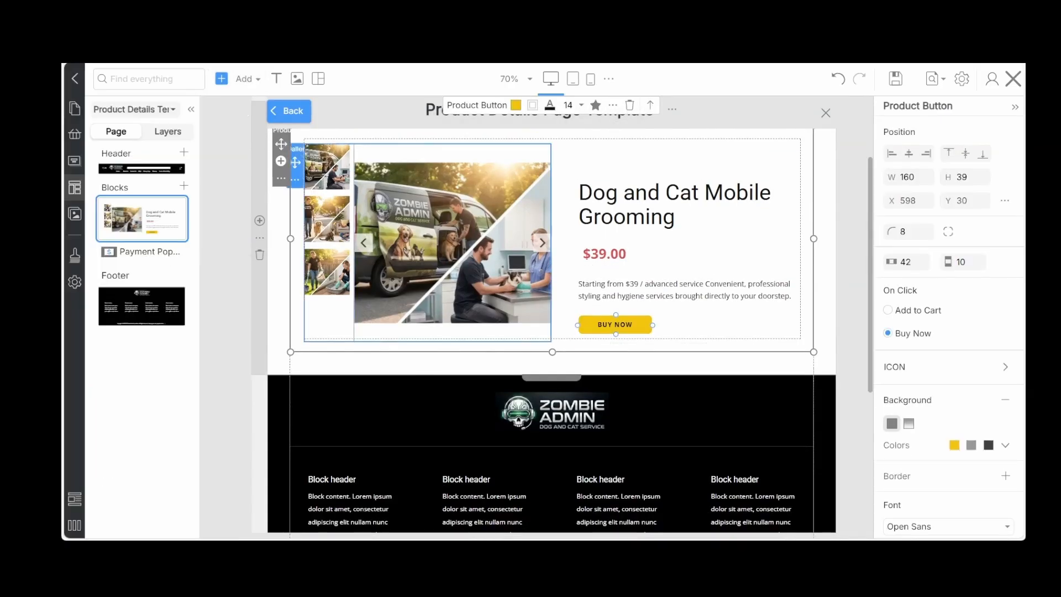
Add a Product Carousel below the product details block
click(245, 81)
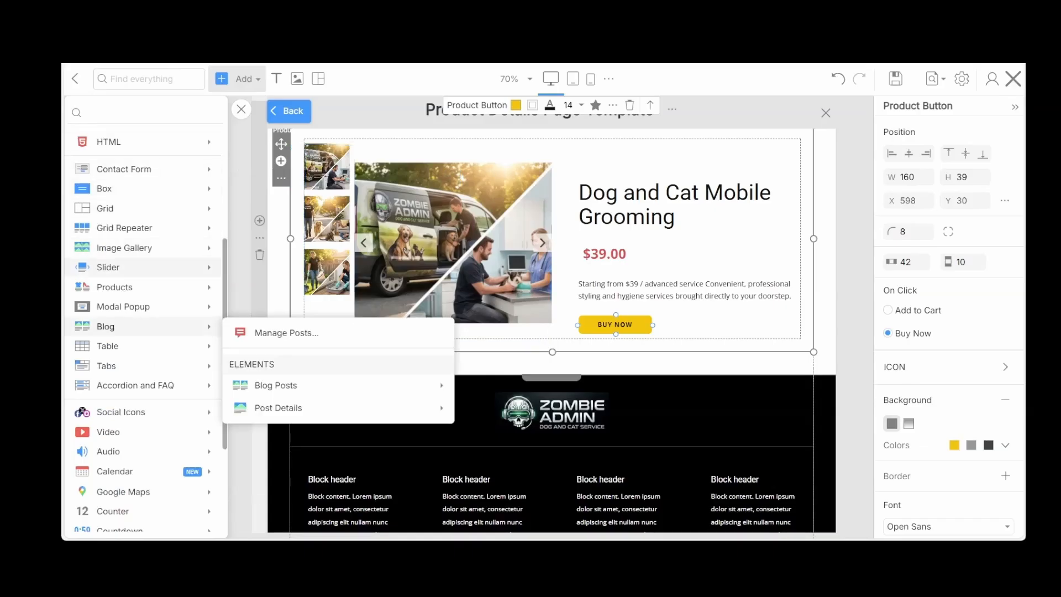
mouse_move(120, 286)
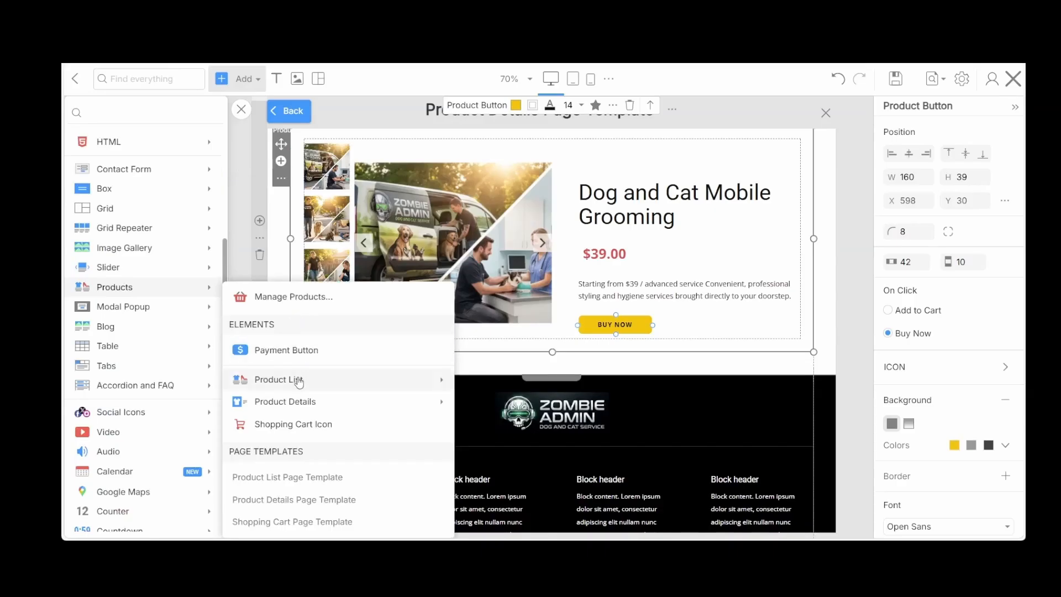
mouse_move(299, 381)
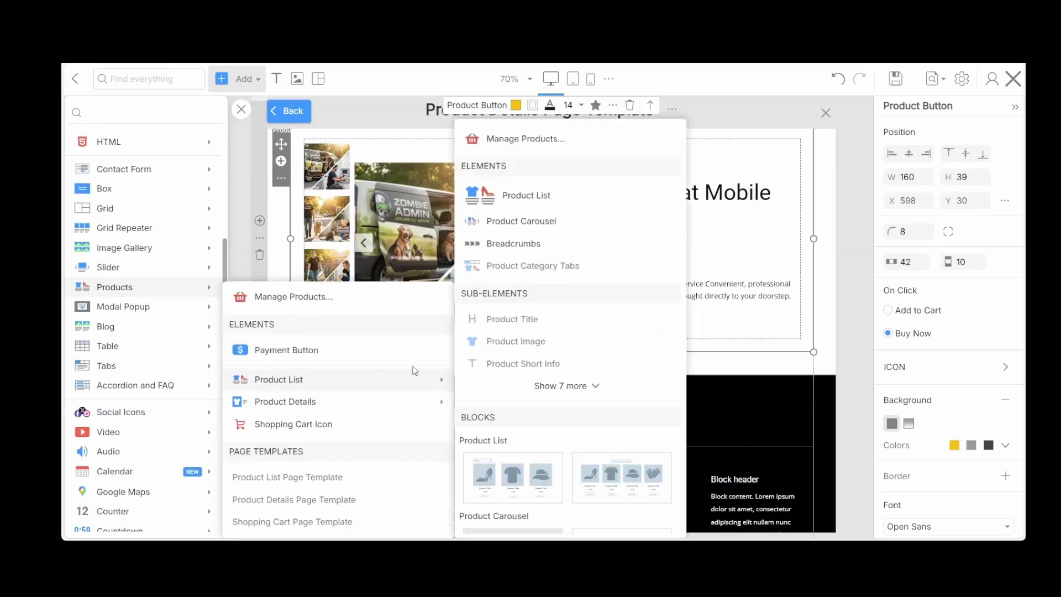
click(562, 230)
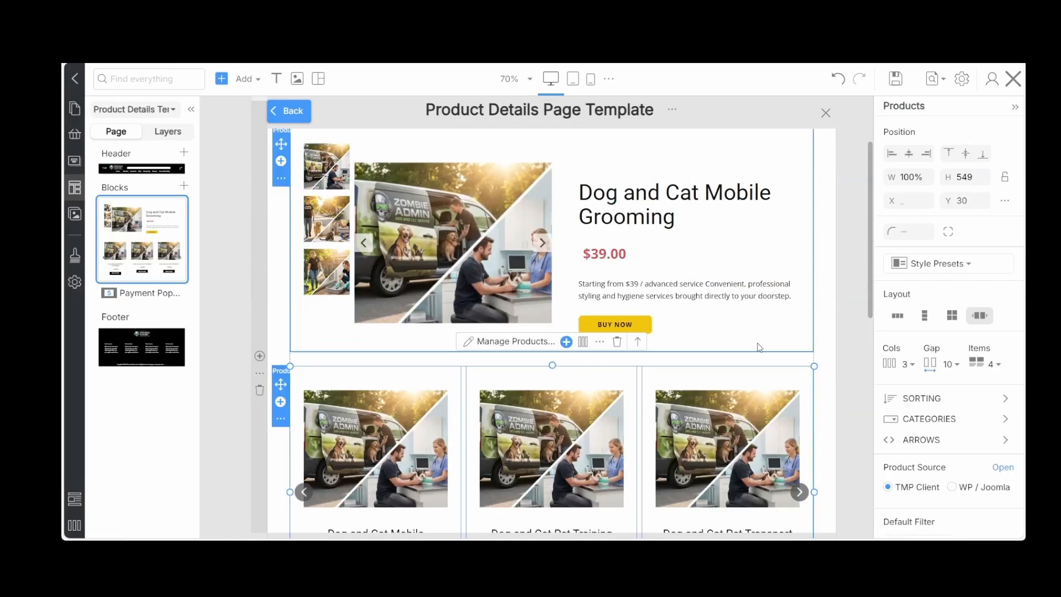
Paste the copied button style onto the product carousel's Add to Cart buttons
scroll(553, 331, down, 3)
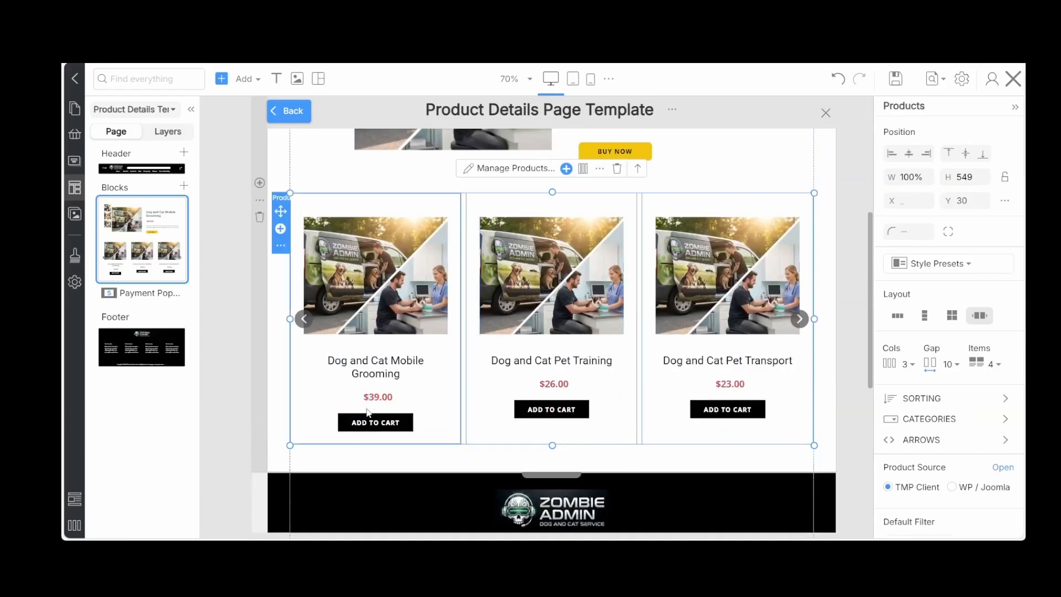
click(352, 423)
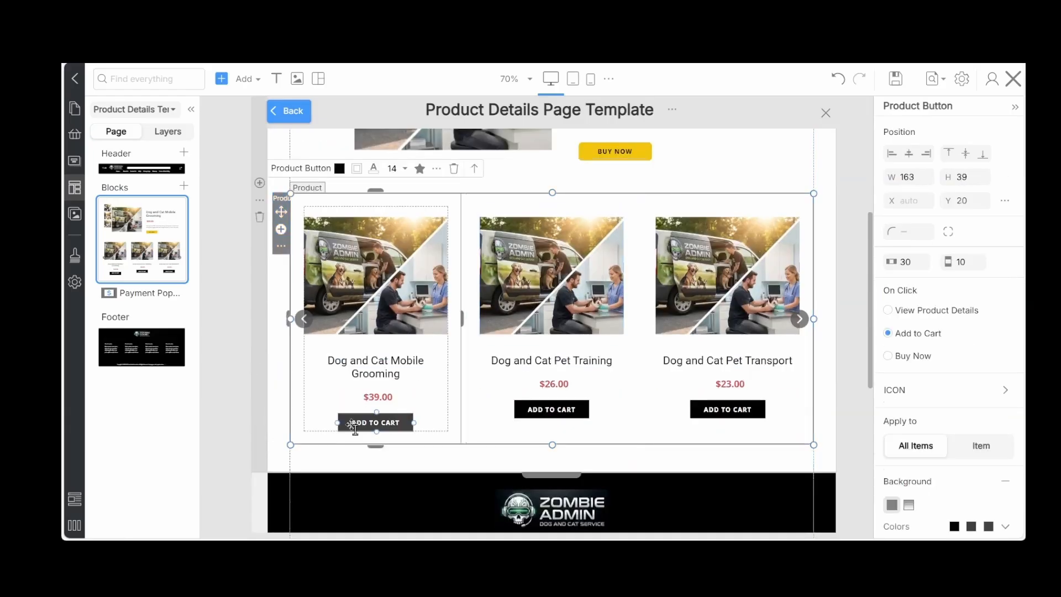
click(436, 169)
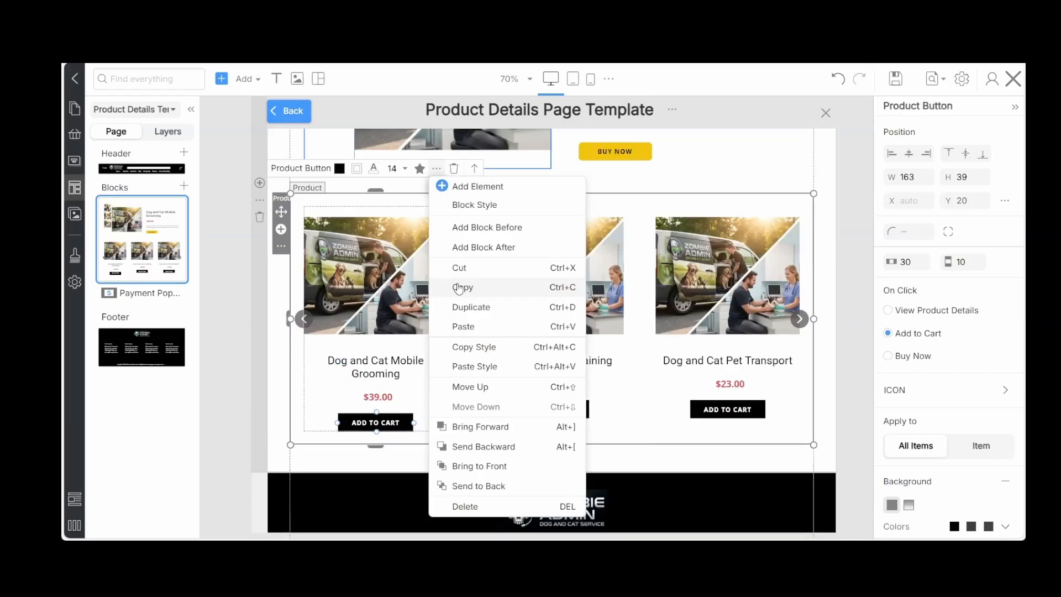
click(467, 367)
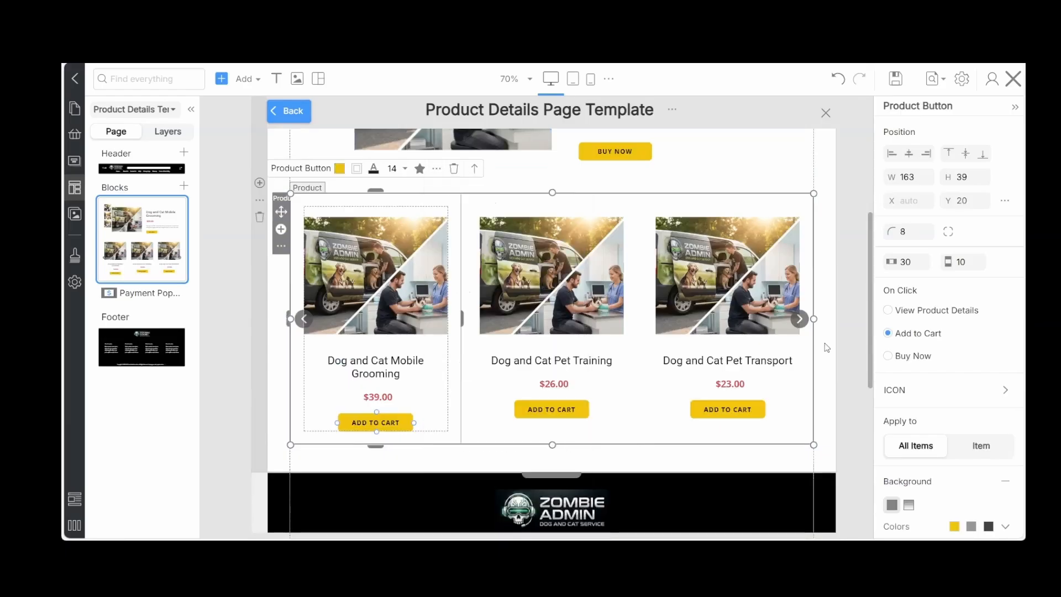
Add breadcrumbs above the product details, align them left at Y 10 and adjust their separator spacing
scroll(827, 346, up, 5)
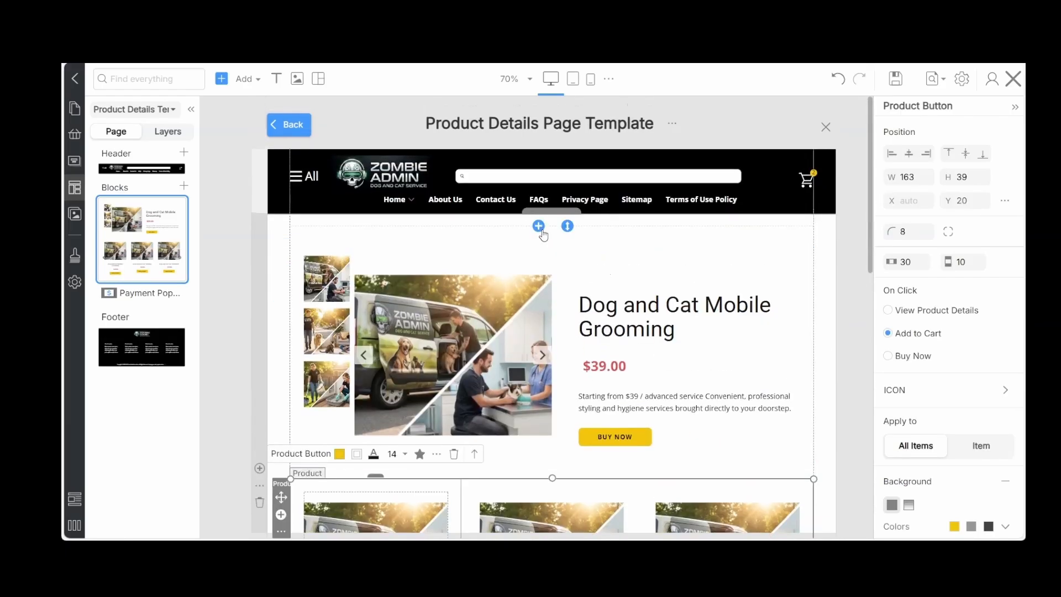
click(539, 227)
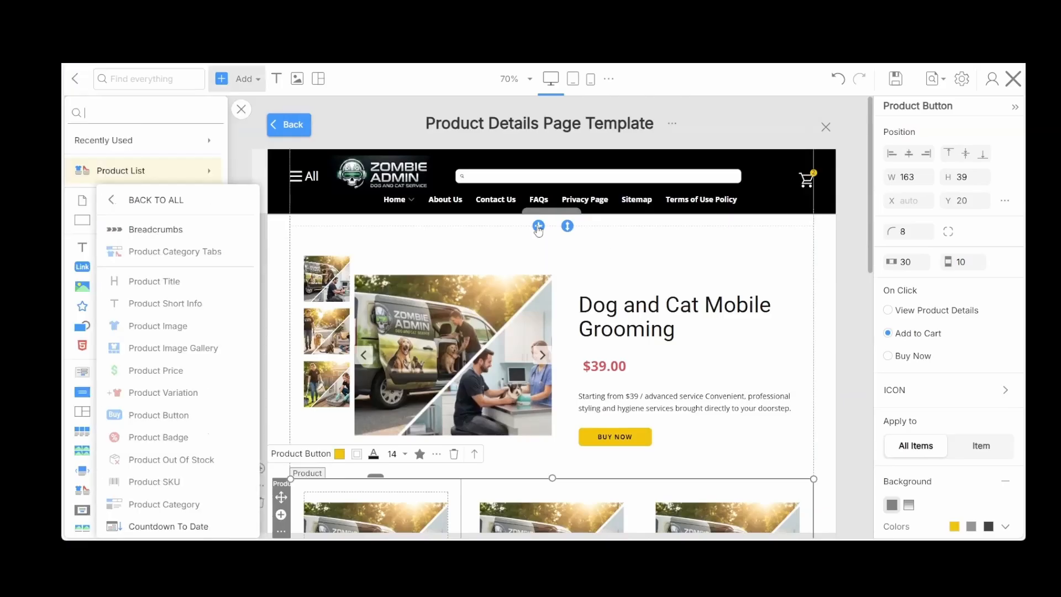
click(155, 228)
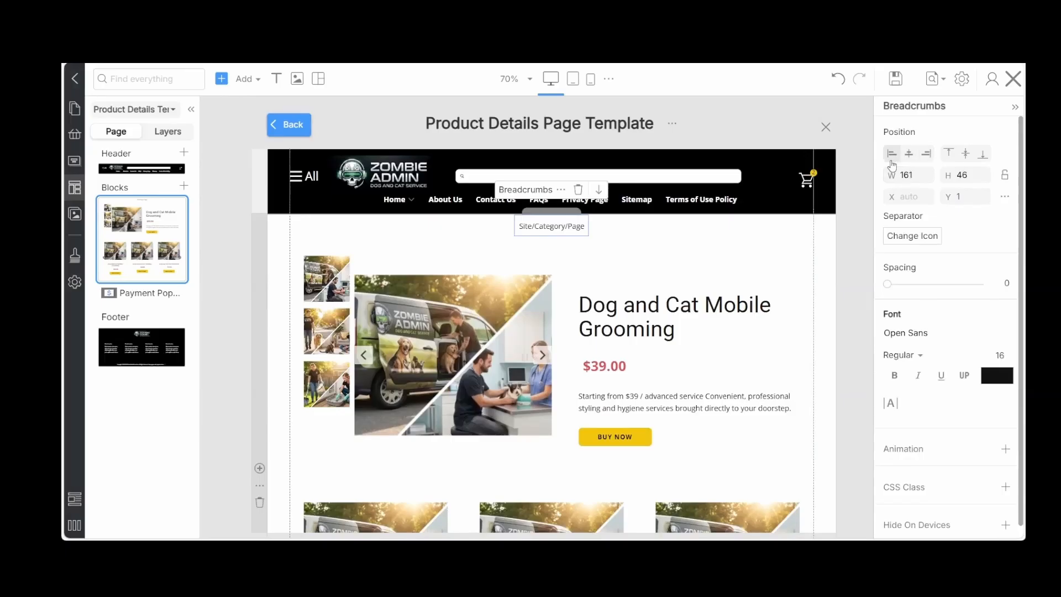
click(891, 153)
click(985, 198)
click(967, 260)
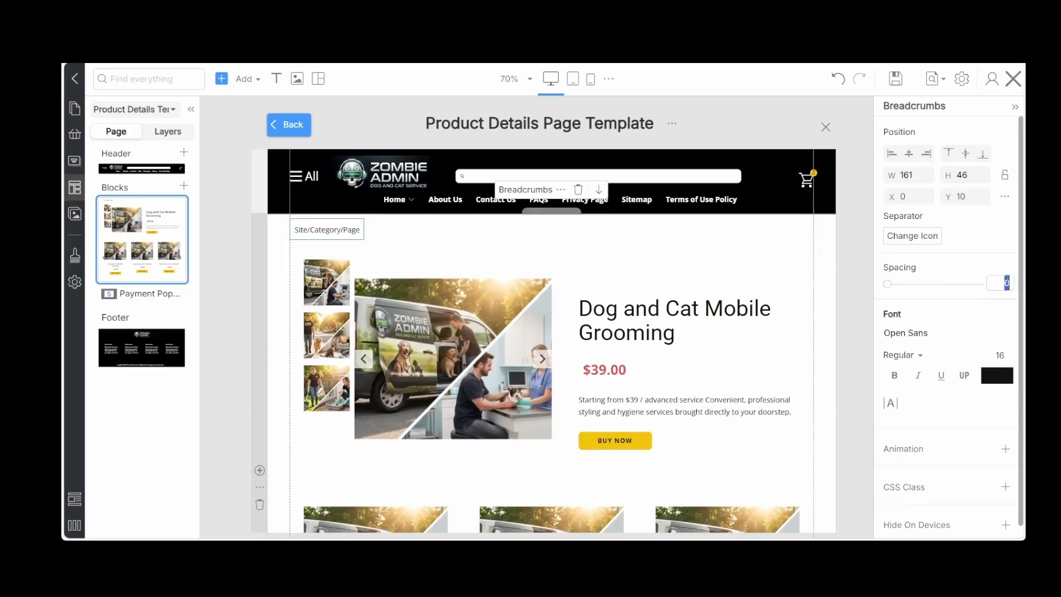
key(Return)
click(851, 247)
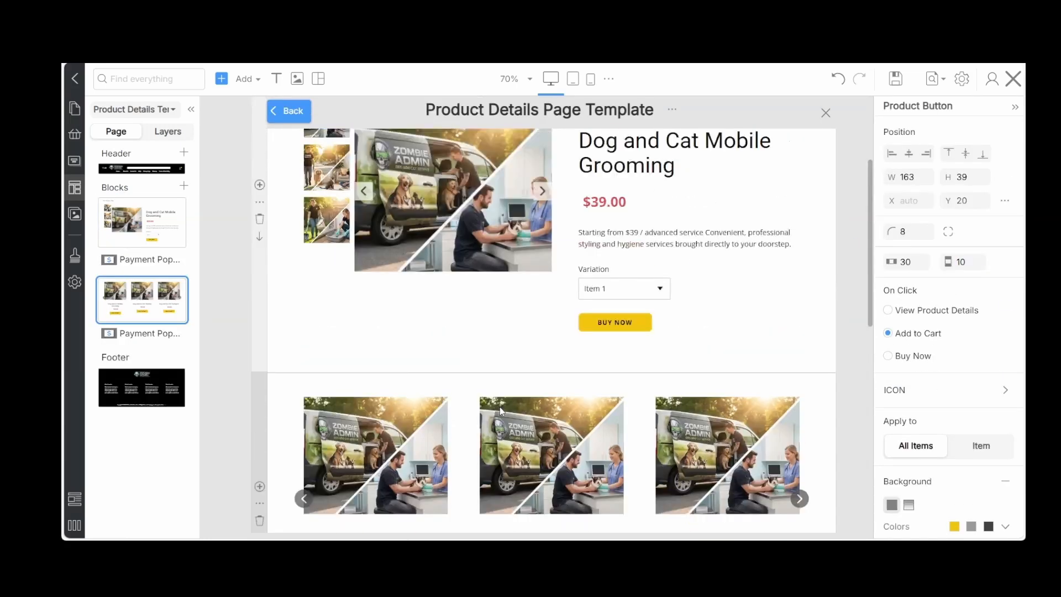
Review the product details template in the phone view and preview the site in a new window
scroll(500, 411, up, 4)
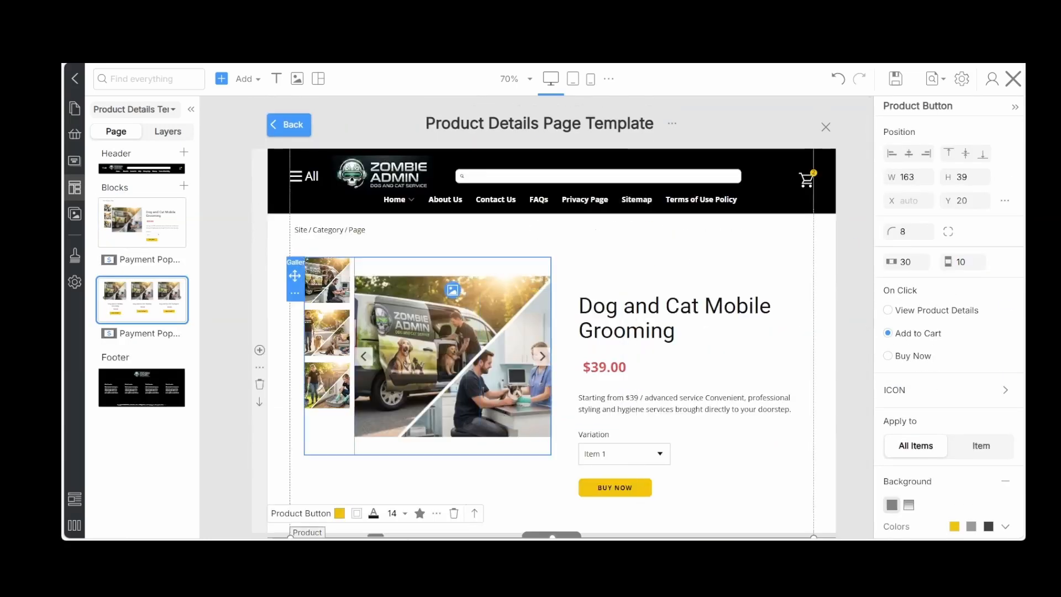
click(590, 80)
scroll(709, 290, down, 2)
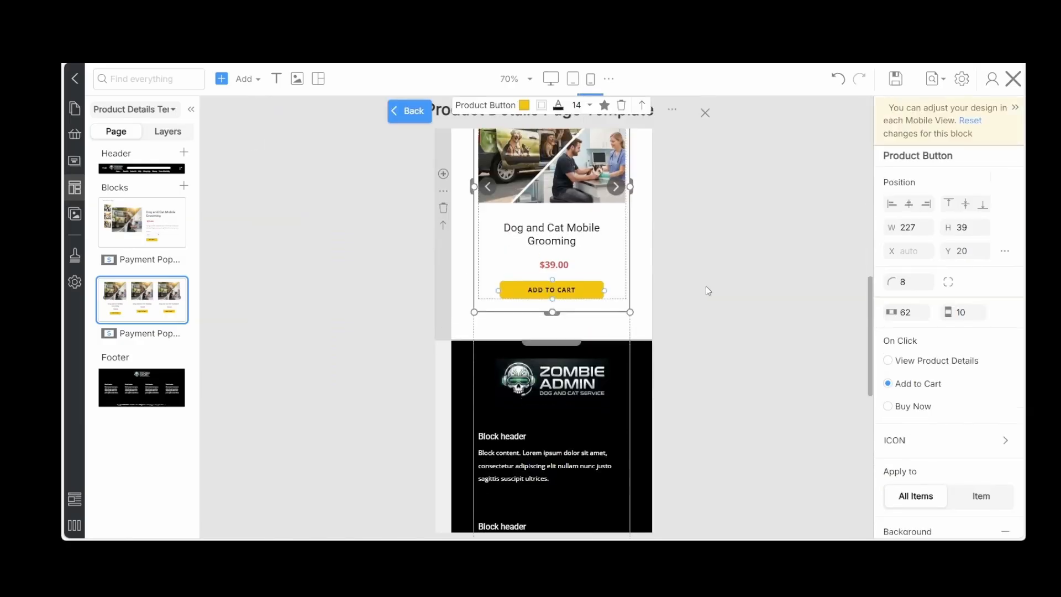
scroll(708, 290, up, 5)
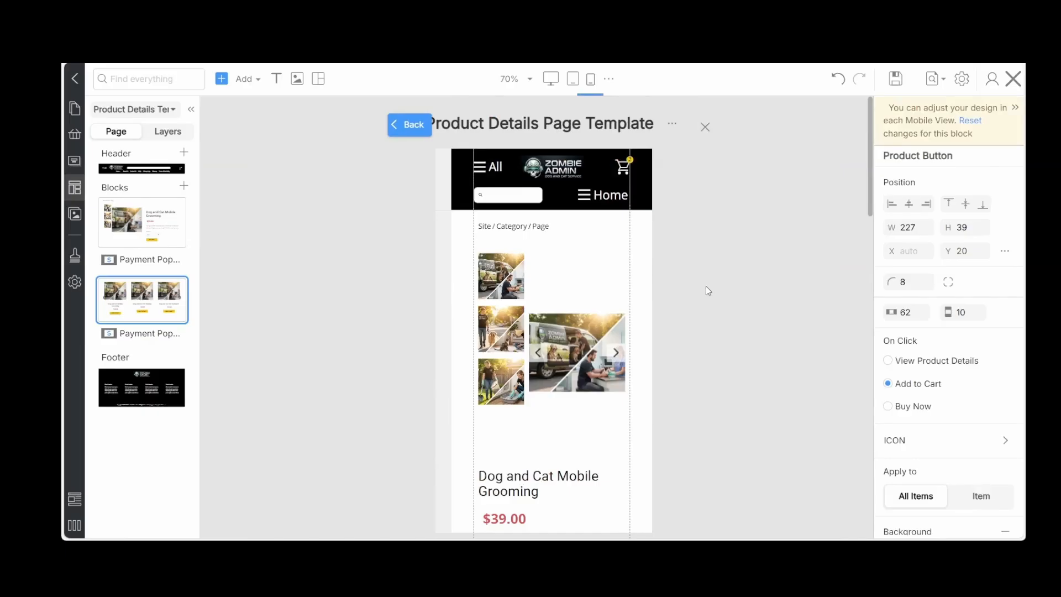
click(935, 79)
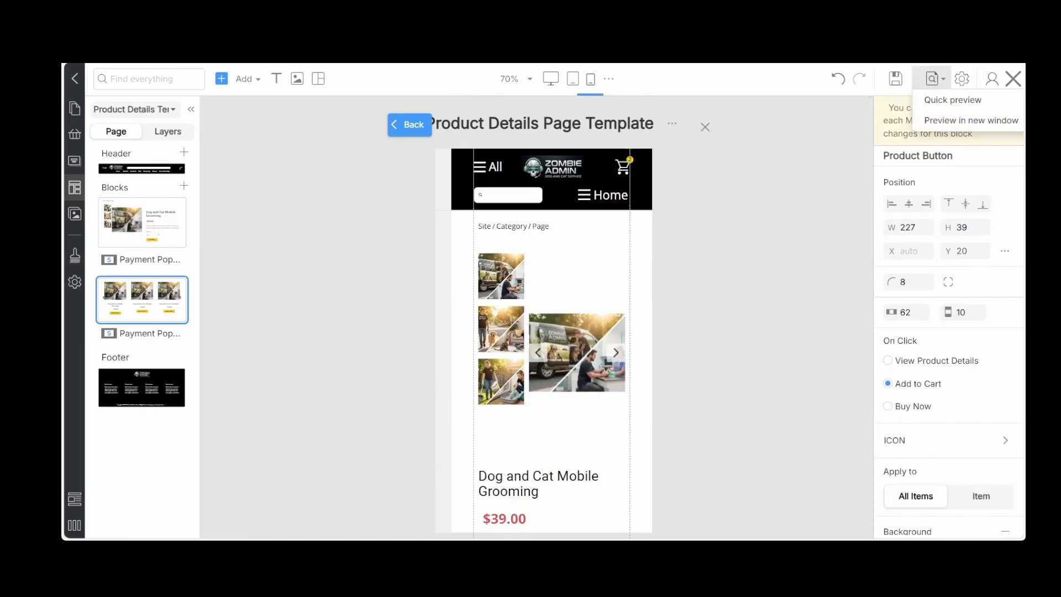
click(971, 121)
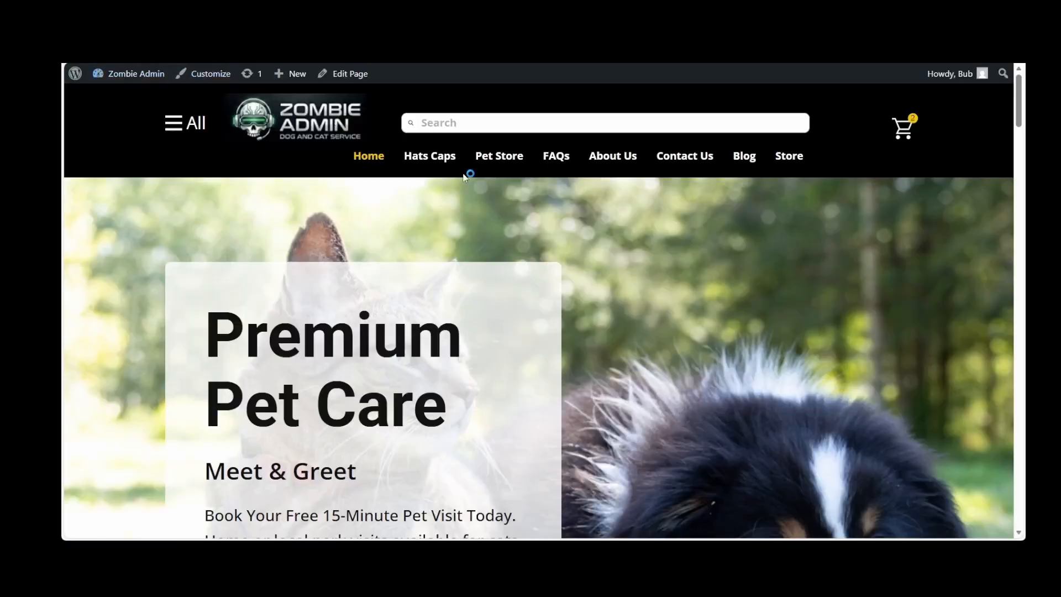
Look through the live site's Store page and open the Dog and Cat Pet Training product
click(782, 158)
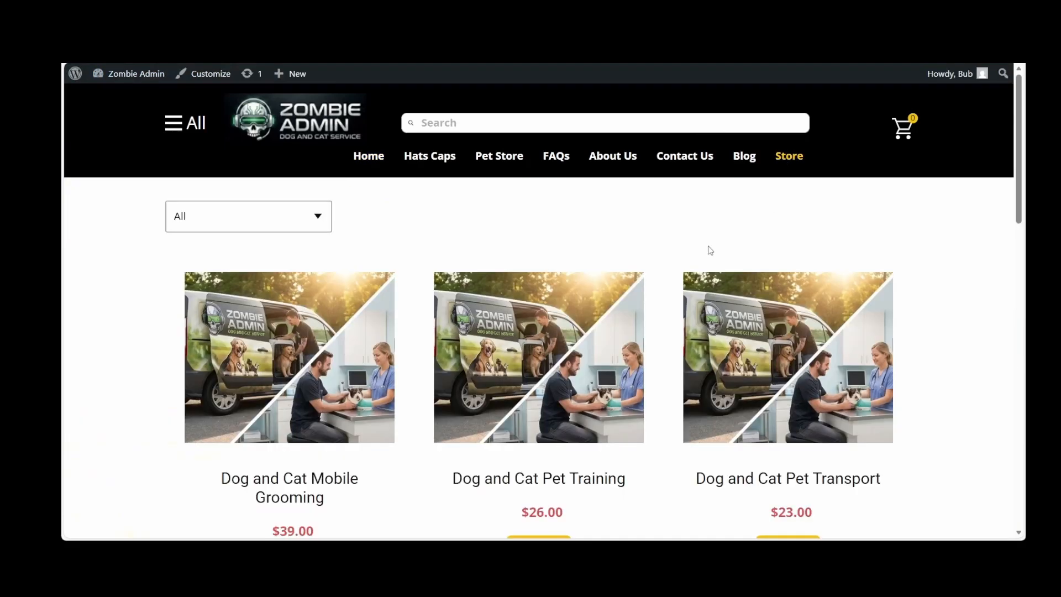
scroll(709, 250, down, 6)
scroll(710, 252, up, 4)
scroll(709, 249, down, 2)
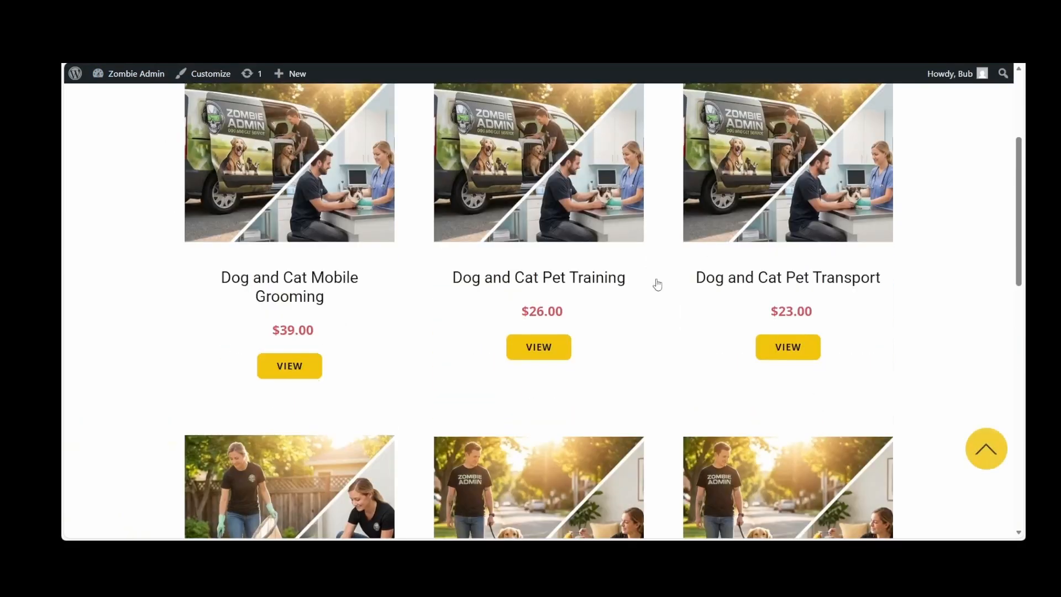
click(518, 349)
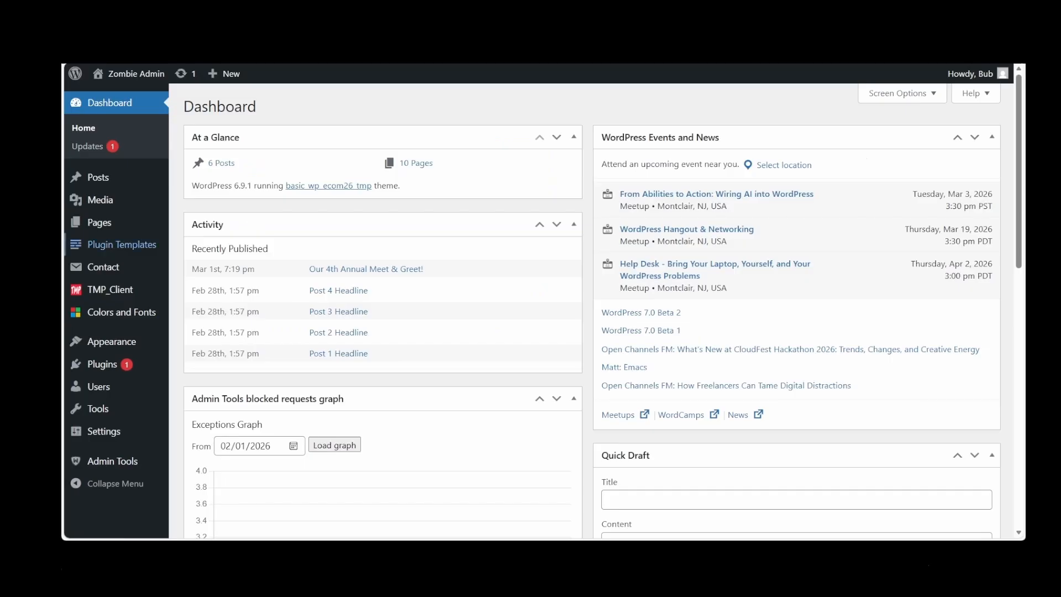
Reset the TMP_Client settings to default, set Site Style Source back to Plugin and save the changes
click(98, 289)
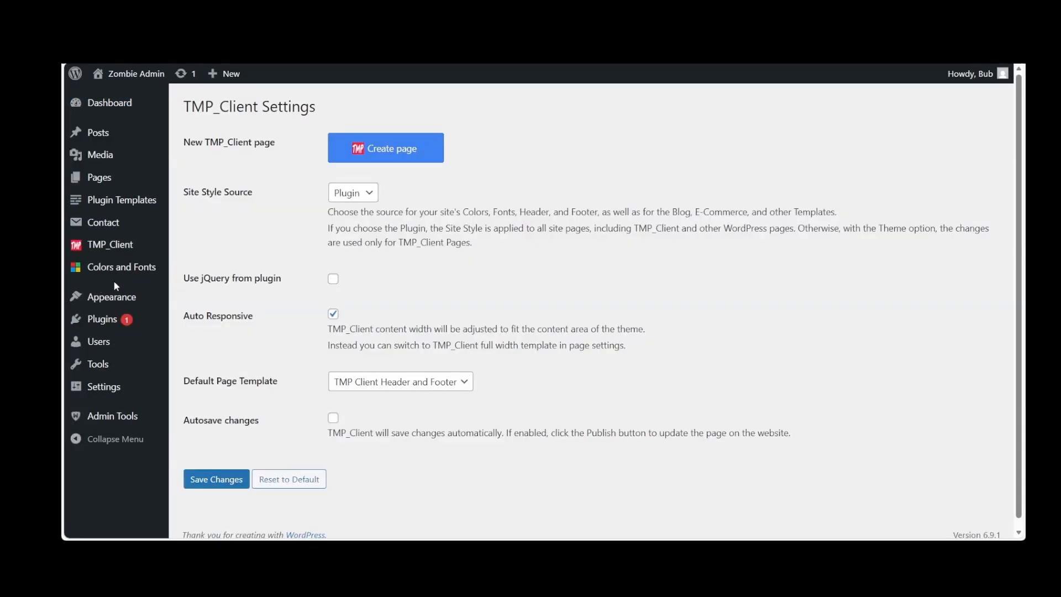
click(299, 484)
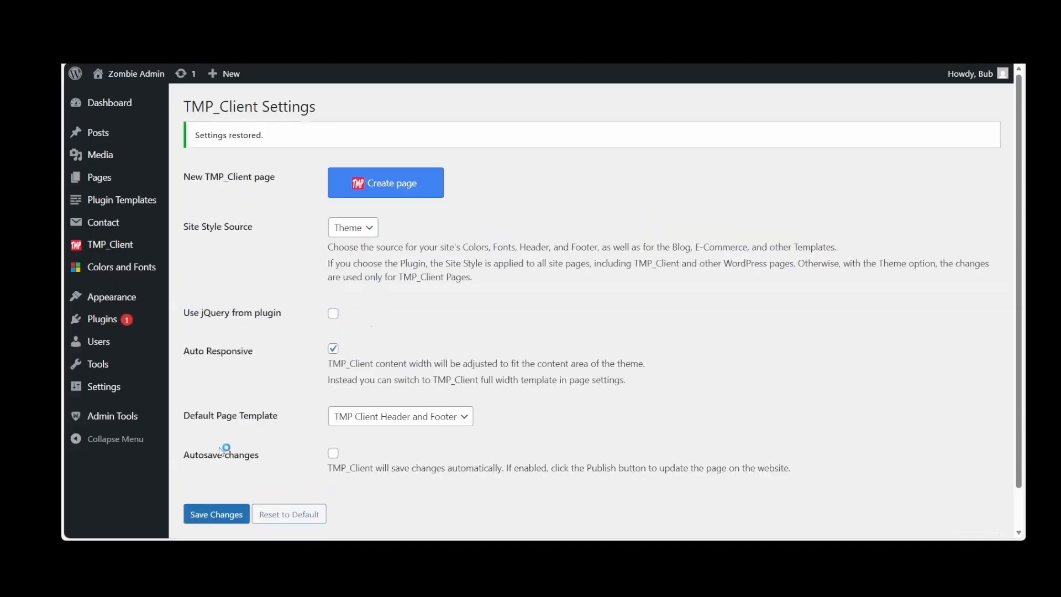
click(203, 516)
click(372, 228)
click(361, 246)
click(214, 520)
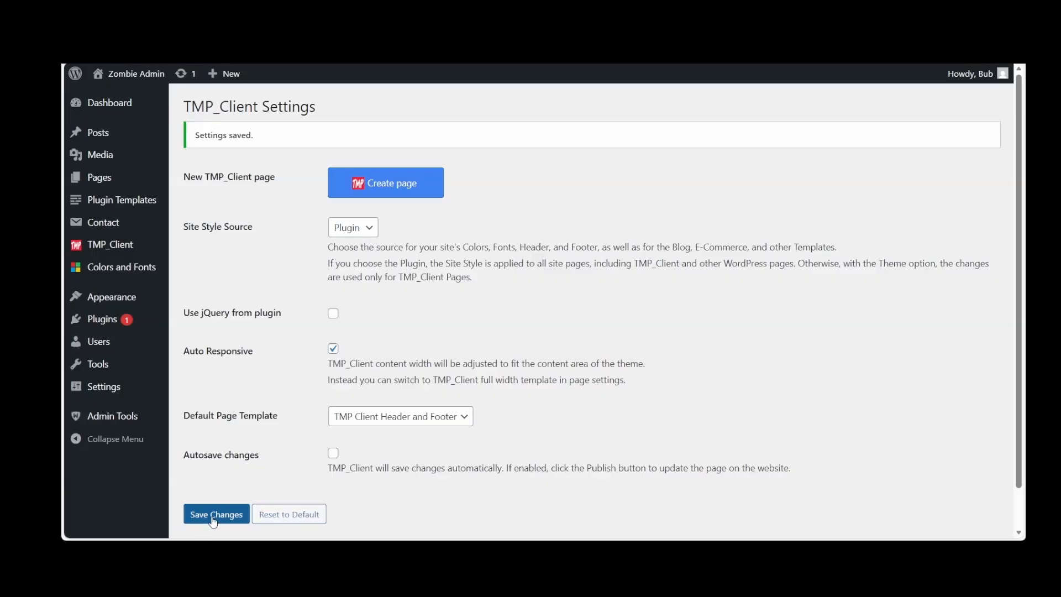
Visit the live site's Store page and open the Dog and Cat Mobile Grooming product
mouse_move(135, 77)
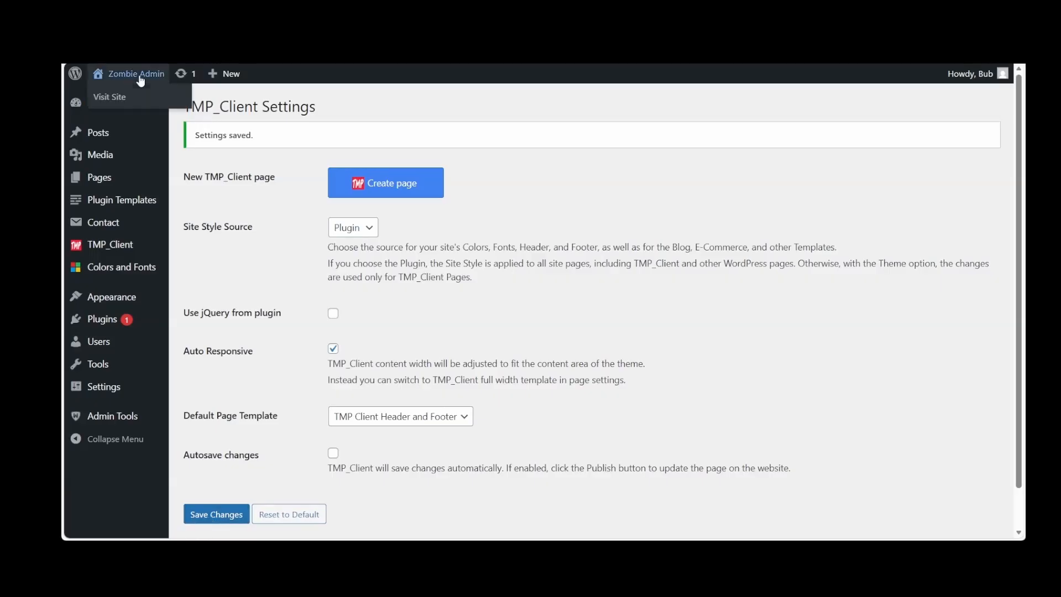
click(107, 98)
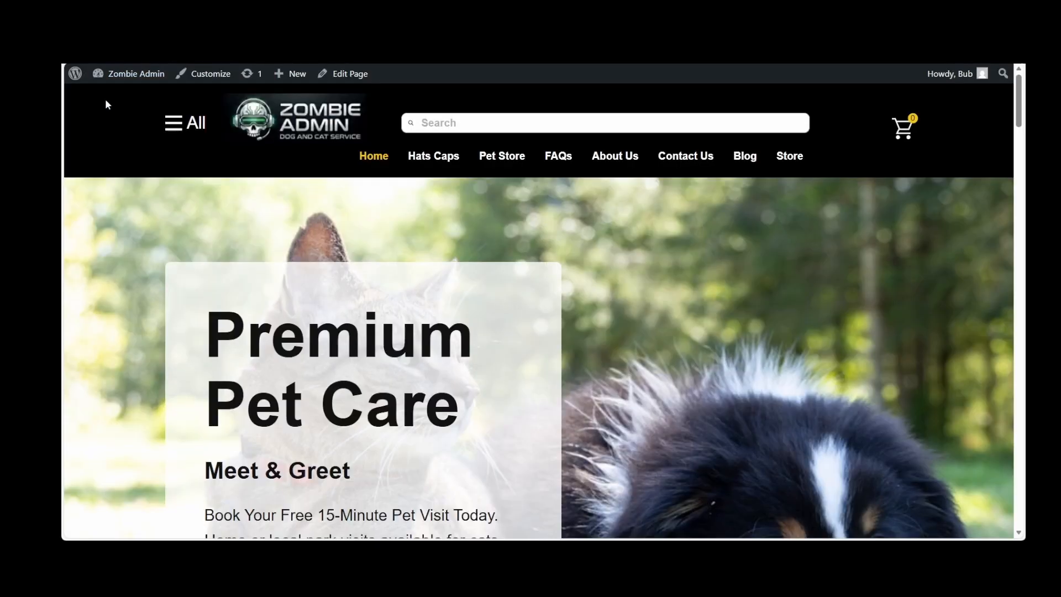
click(791, 160)
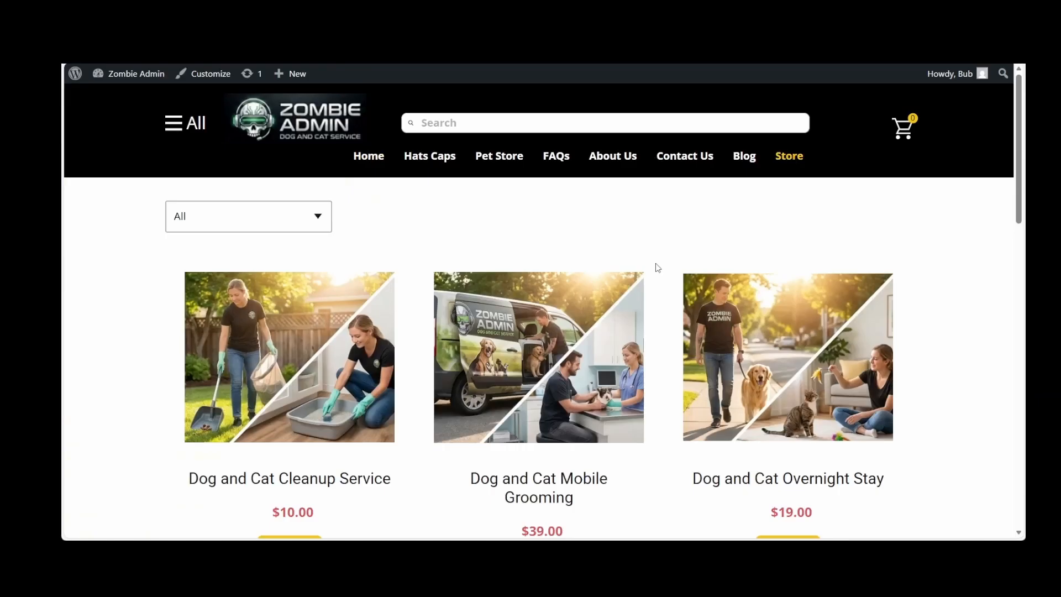
scroll(658, 268, down, 5)
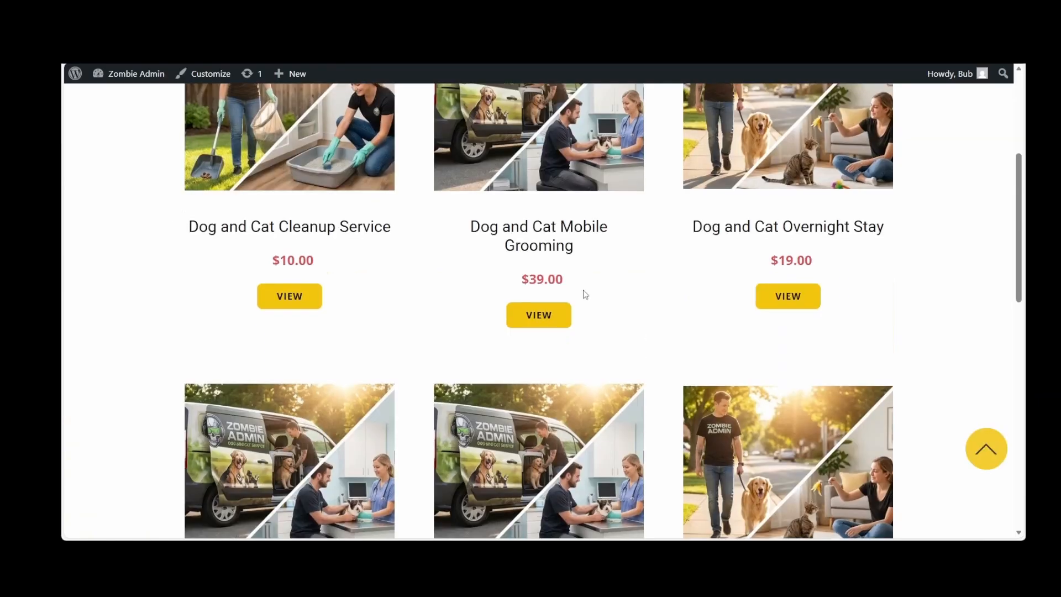
click(551, 313)
Examine the Dog and Cat Mobile Grooming page's breadcrumbs, gallery, Buy Now button and product carousel, and return to the Dashboard
scroll(551, 312, down, 10)
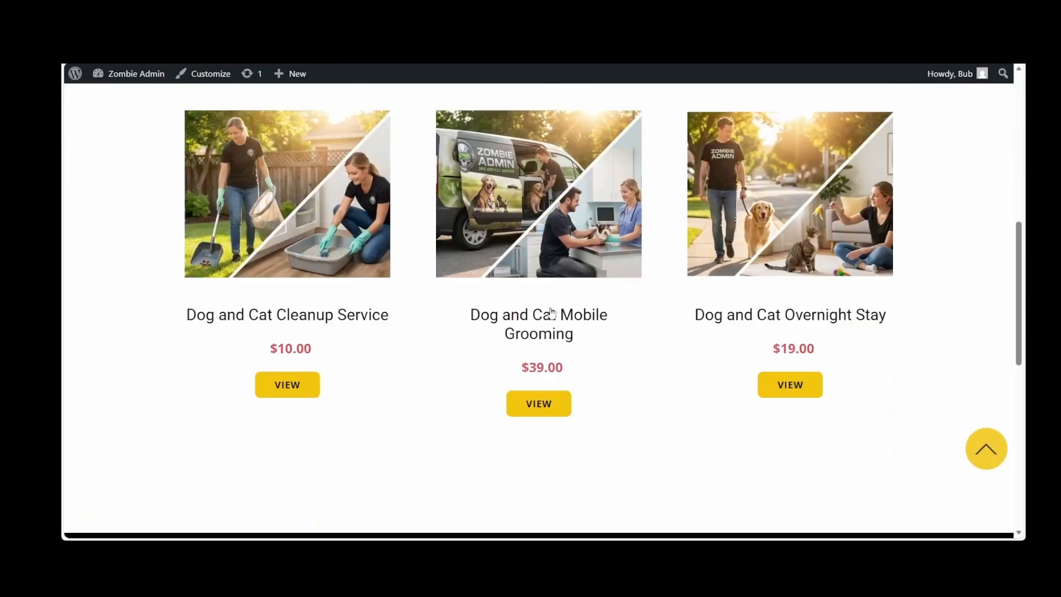
scroll(551, 312, up, 10)
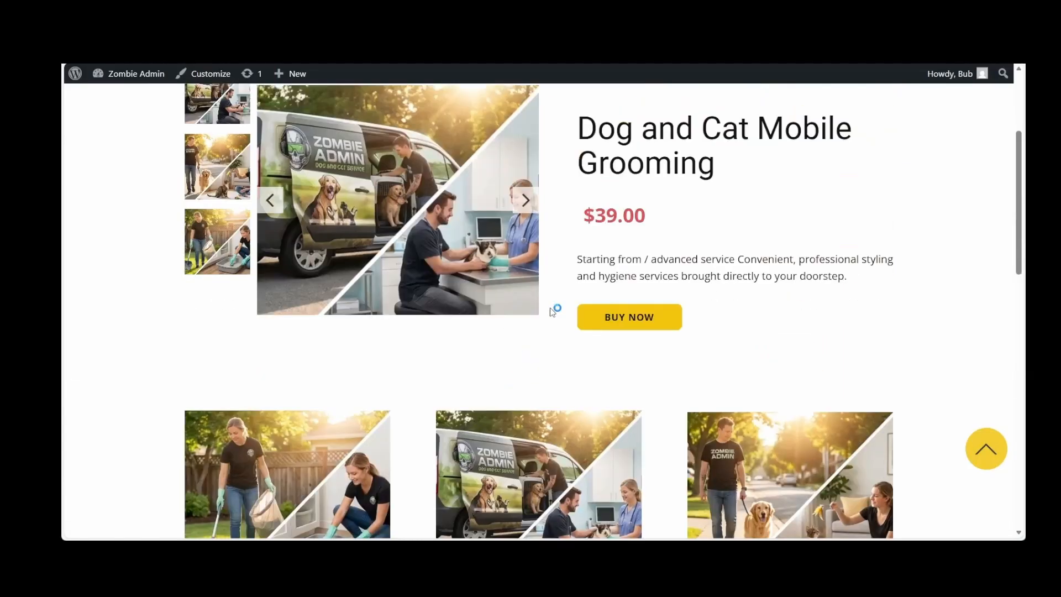
scroll(551, 312, down, 1)
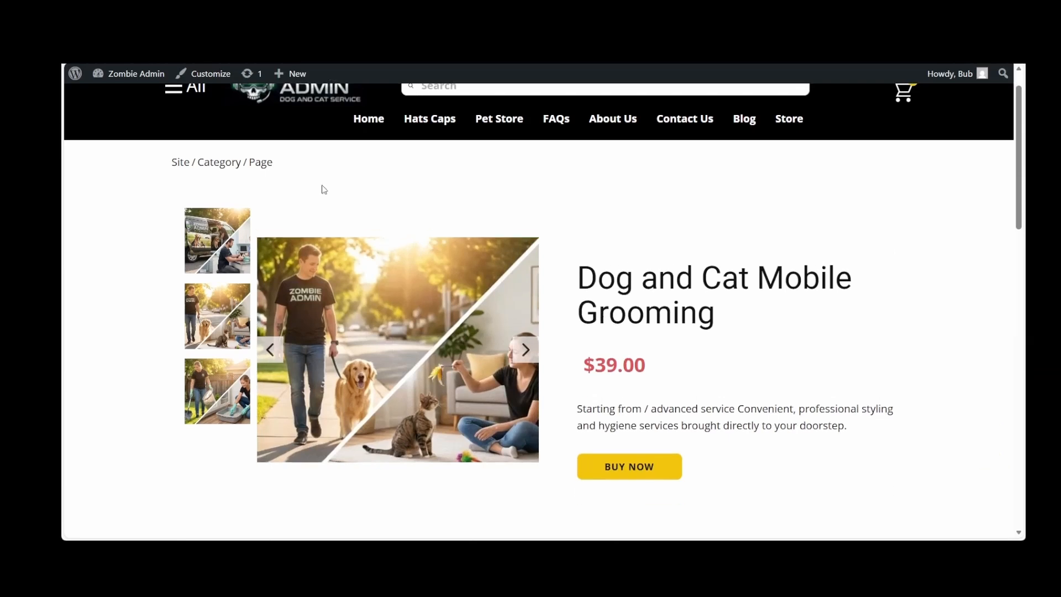
mouse_move(131, 74)
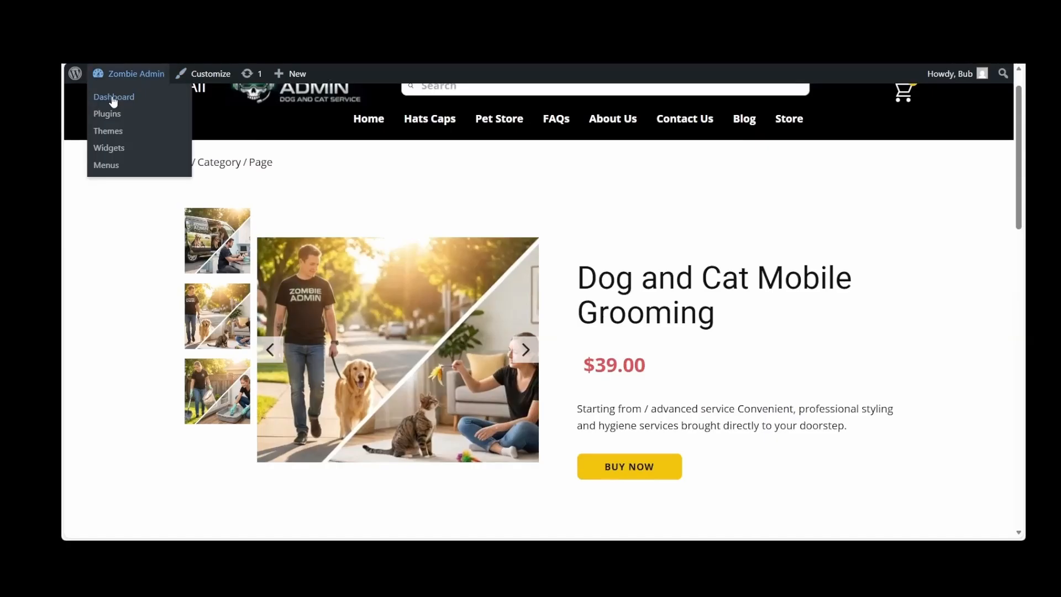
click(113, 97)
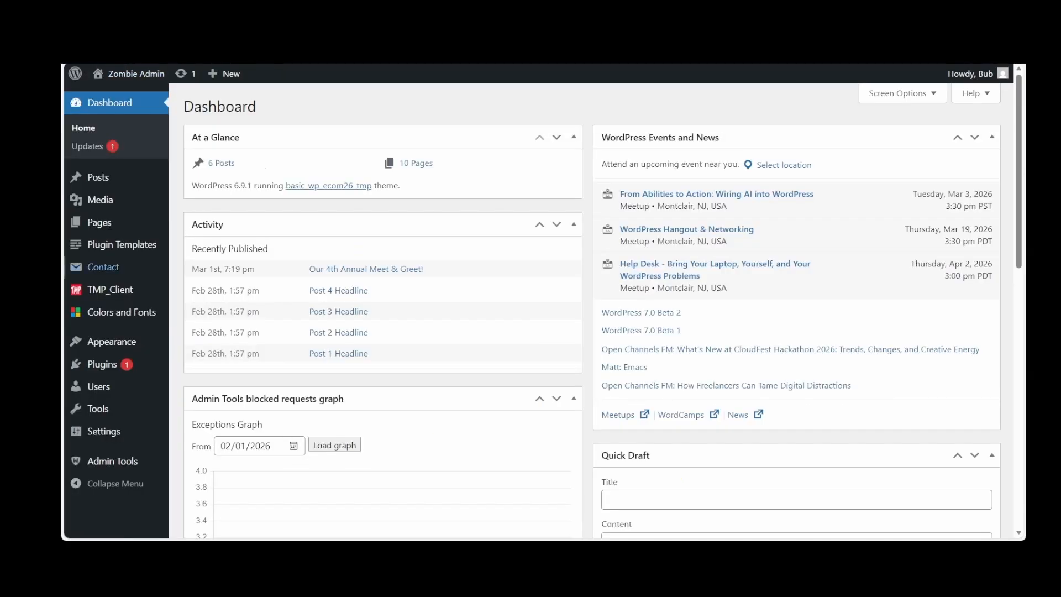
Open the Product Details Template from the Plugin Templates list in the TMP Client editor
click(128, 249)
scroll(303, 297, down, 3)
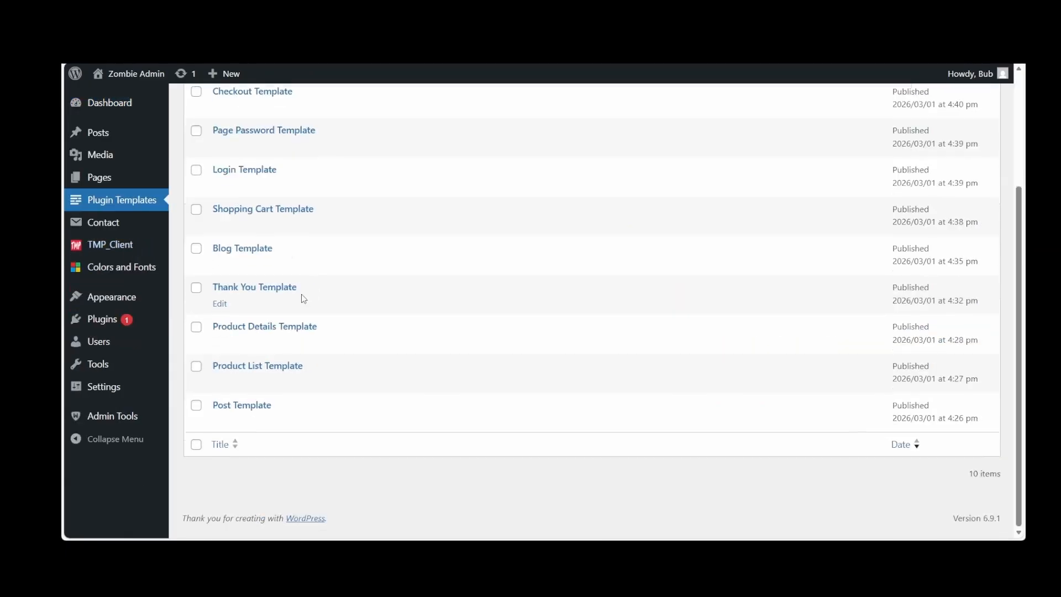
click(260, 336)
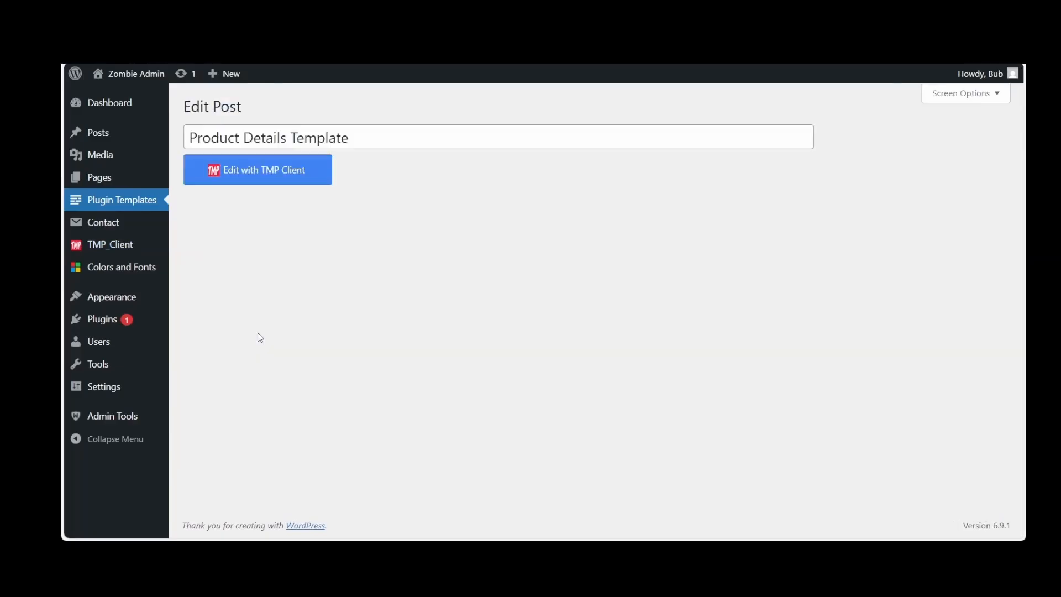
click(246, 175)
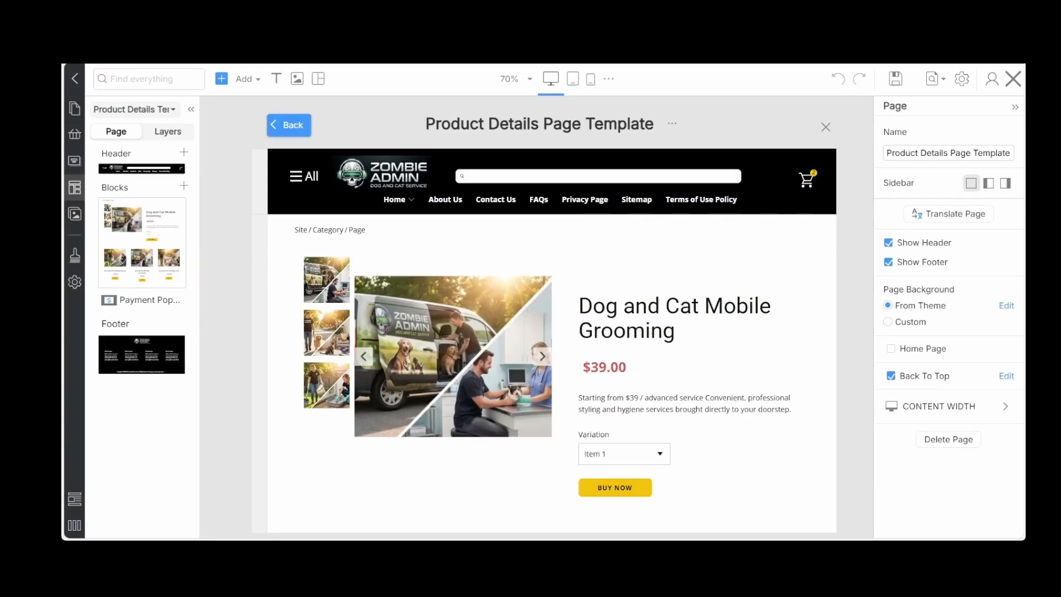
Position the product image gallery's thumbnails below the main image
click(424, 403)
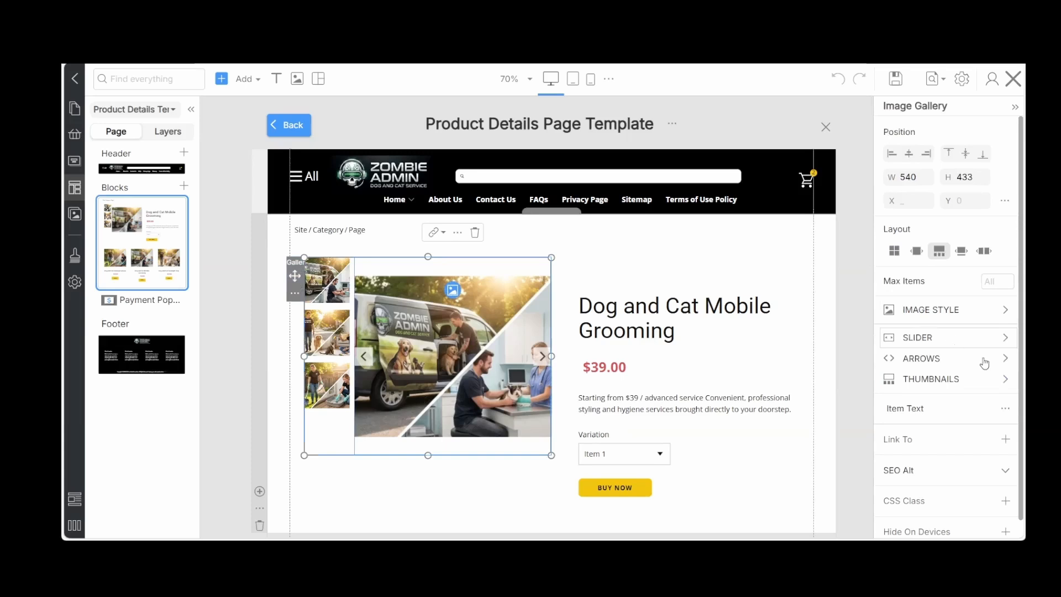
click(1004, 382)
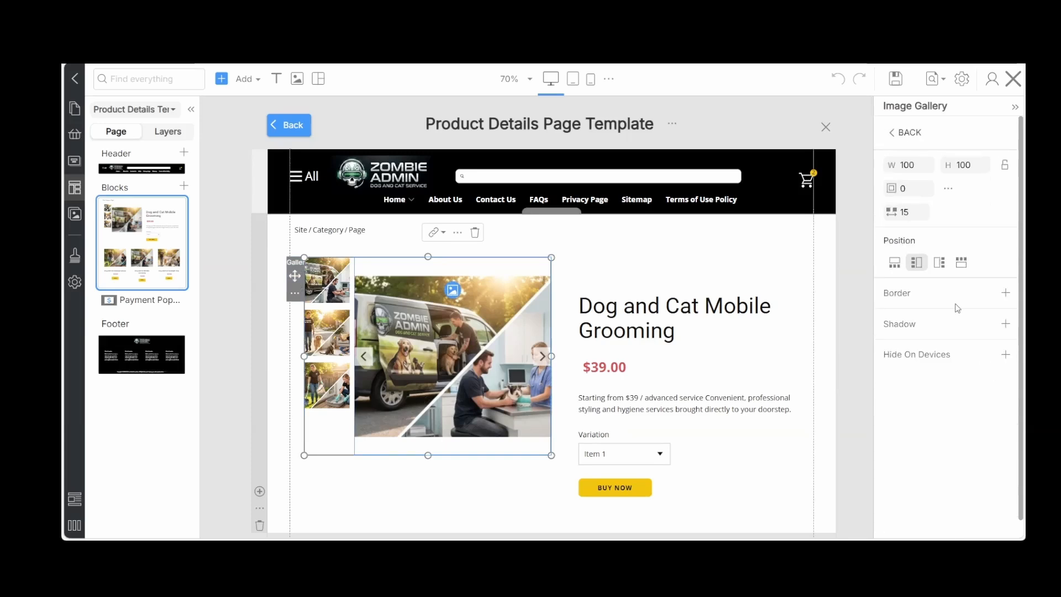
click(894, 264)
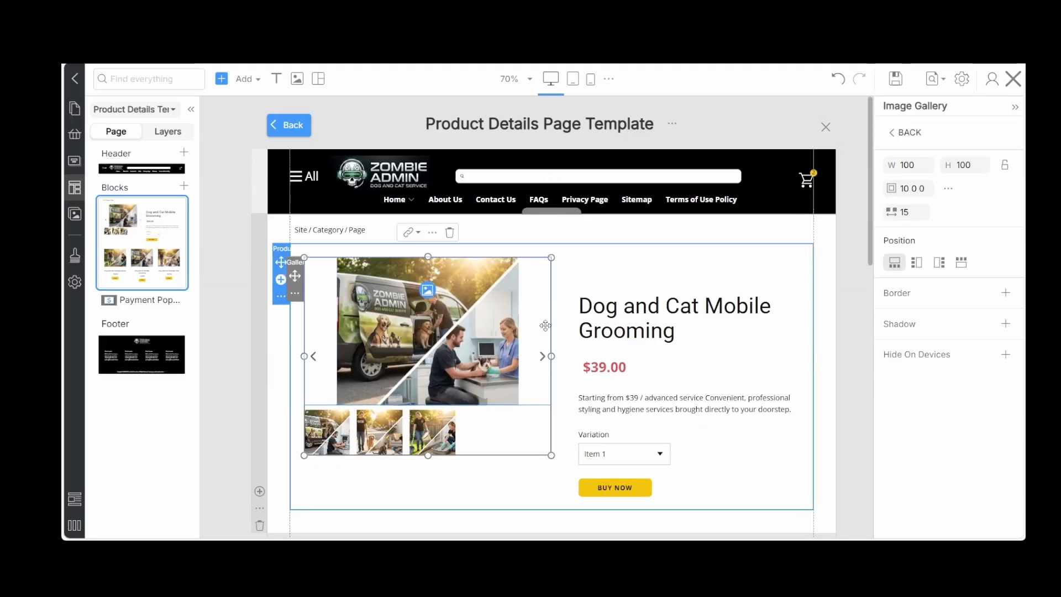
Check the product details template's gallery in the portrait phone view and return to the desktop view
click(591, 80)
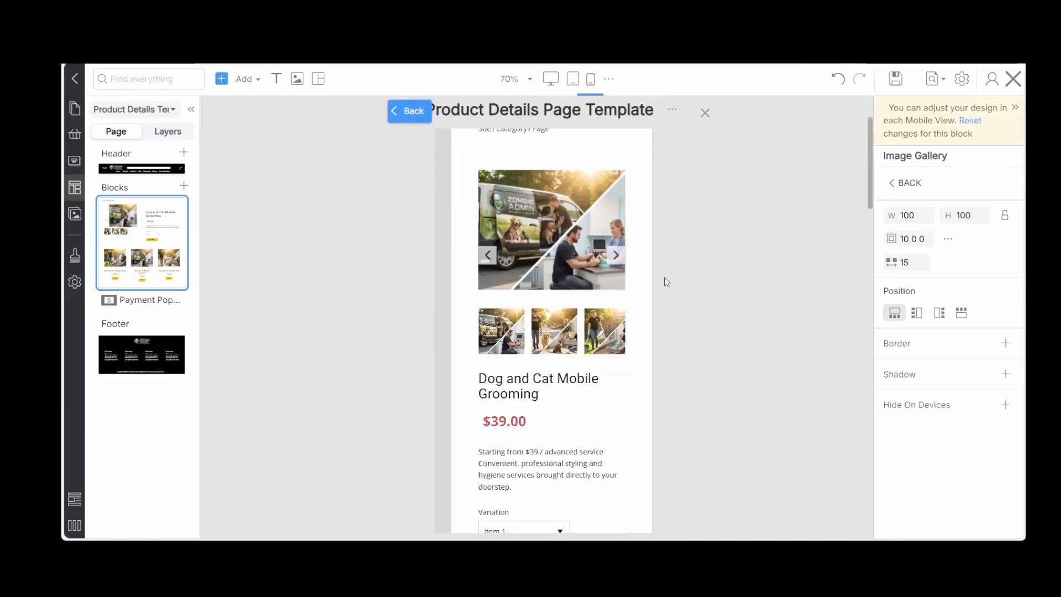
click(547, 287)
scroll(547, 288, up, 2)
click(393, 330)
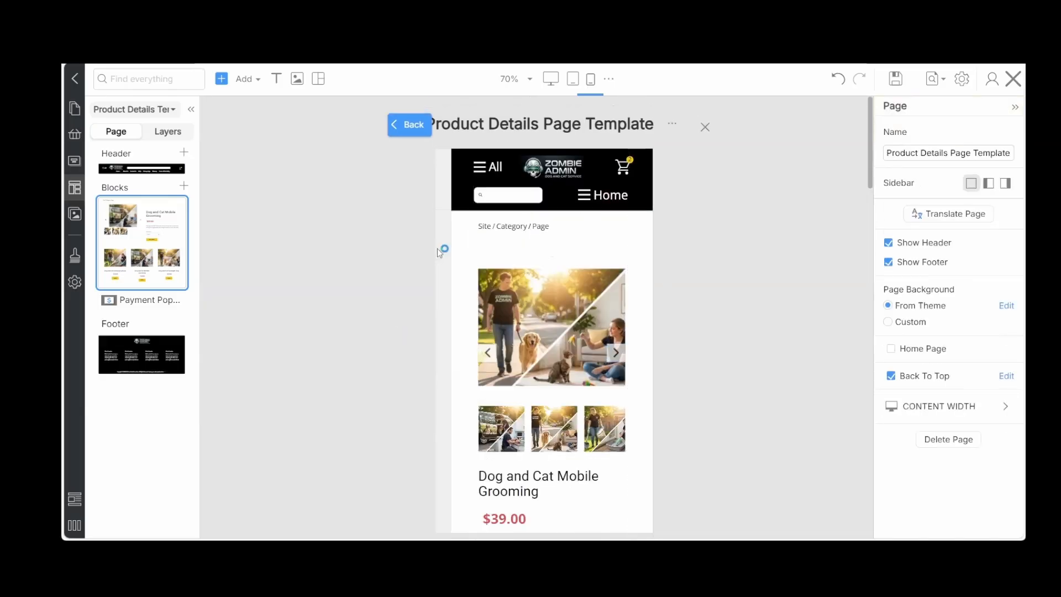
click(545, 80)
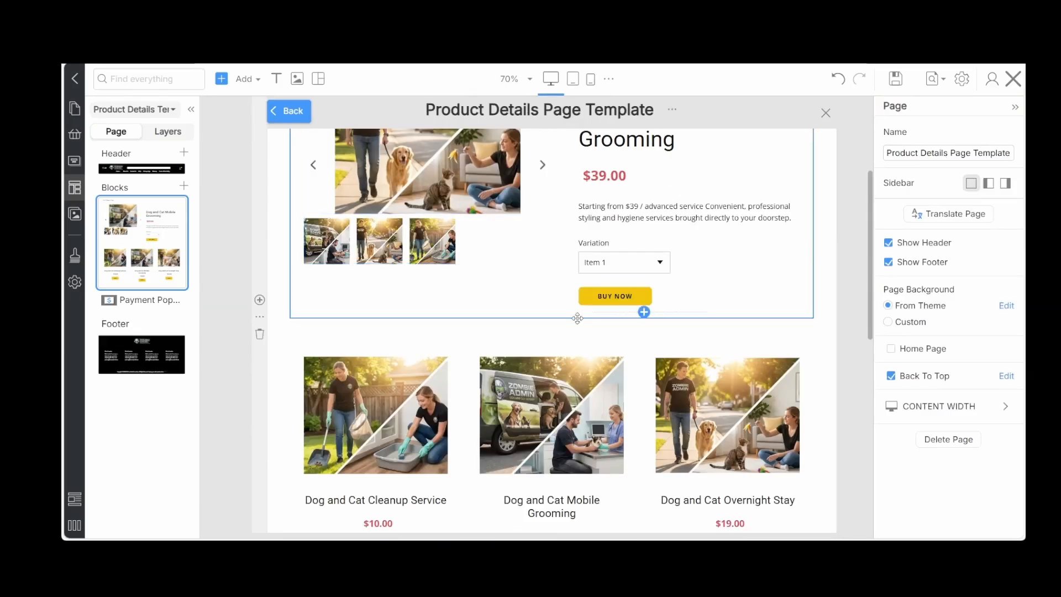
Color the image gallery's slider arrows with the theme's yellow
drag(867, 303, 857, 185)
click(541, 357)
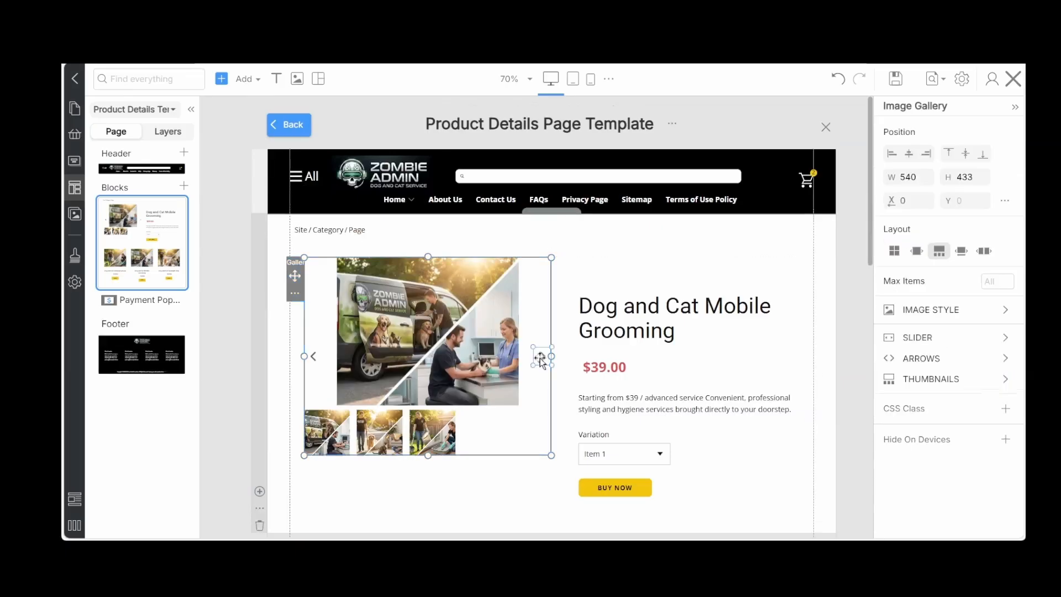
click(1003, 367)
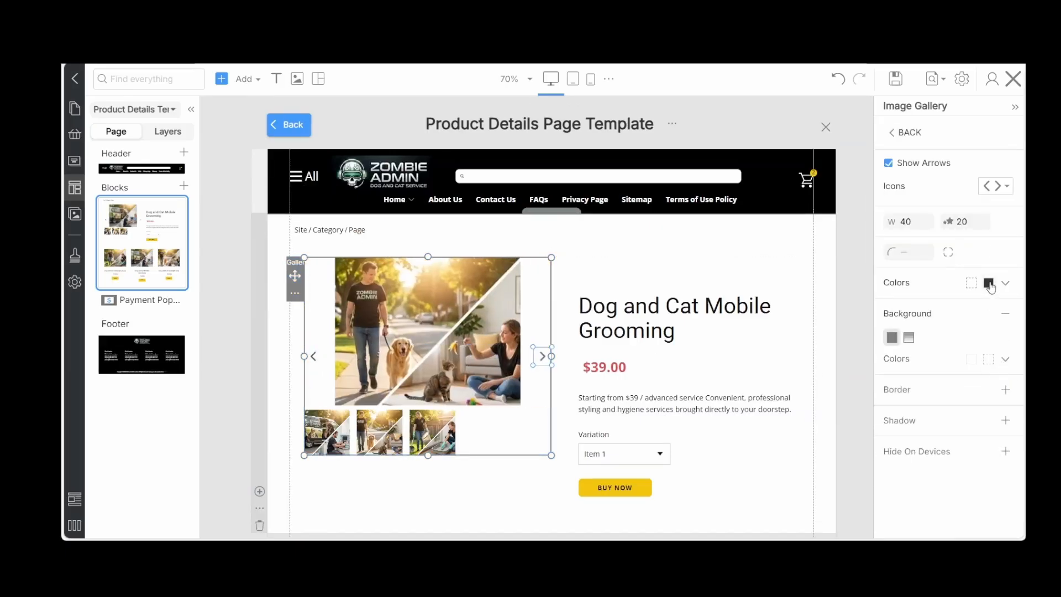
click(989, 284)
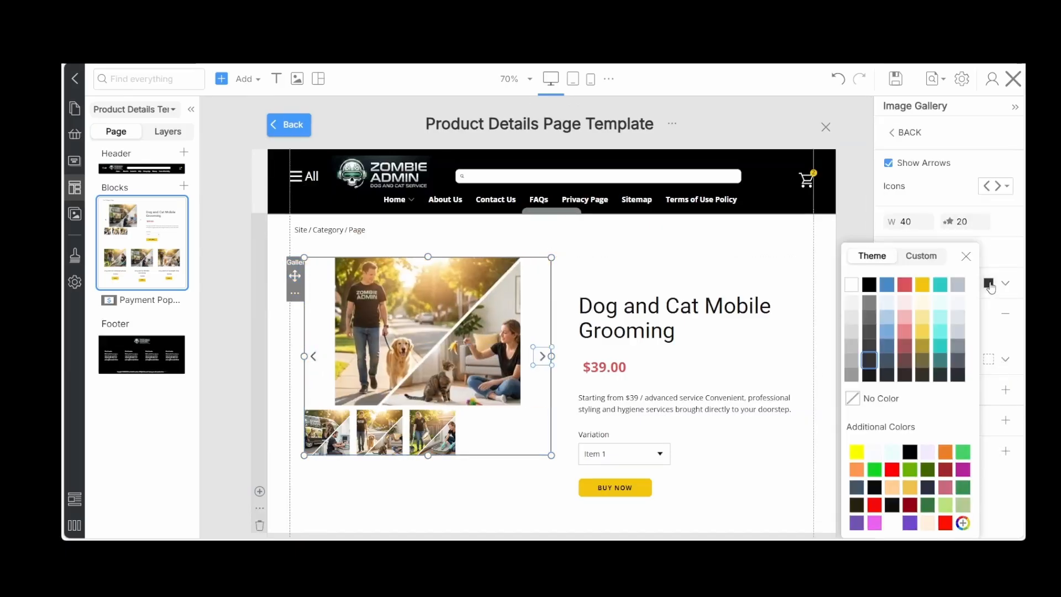
click(924, 284)
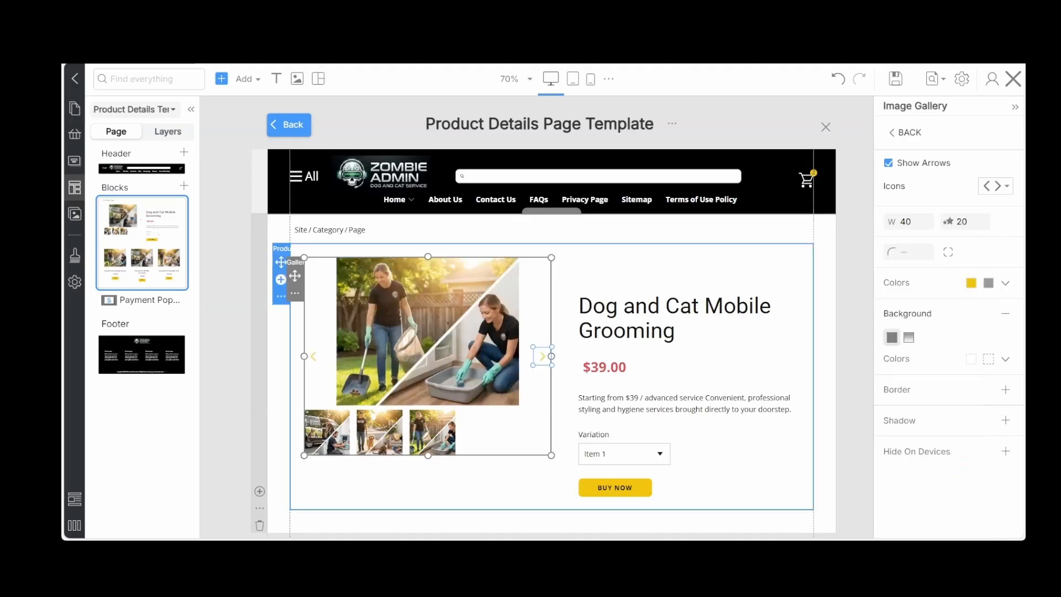
click(492, 486)
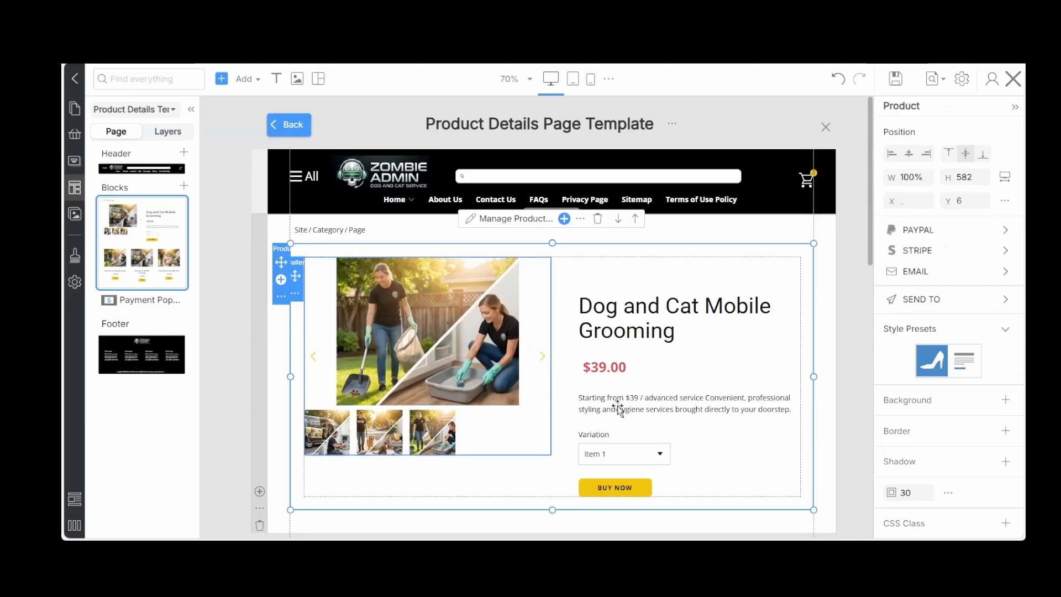
Review the rest of the product details template, save it and close the editor
scroll(730, 436, down, 4)
scroll(730, 436, down, 2)
scroll(730, 437, down, 3)
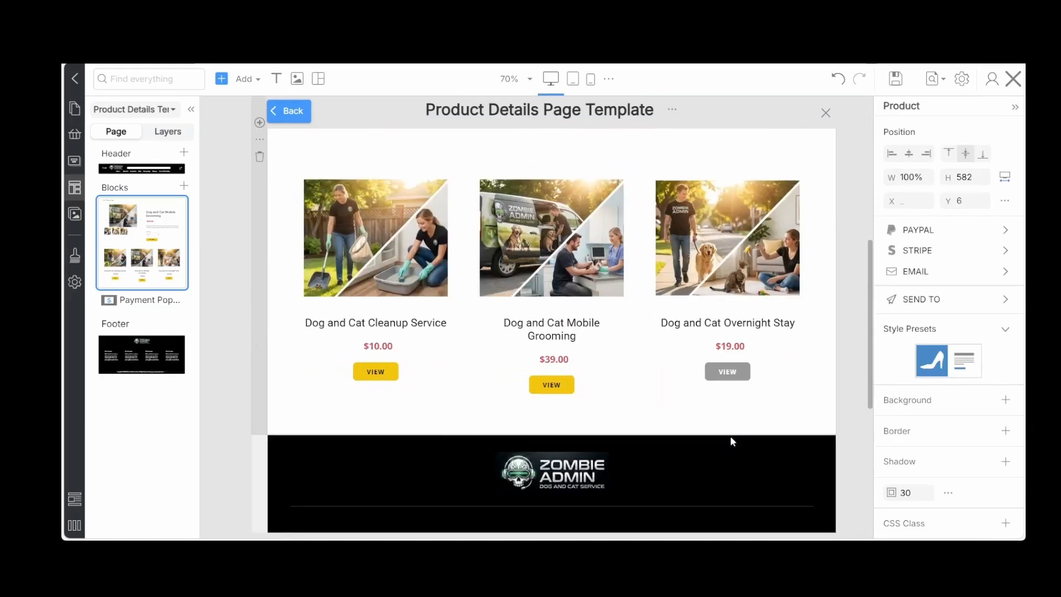
scroll(730, 441, down, 3)
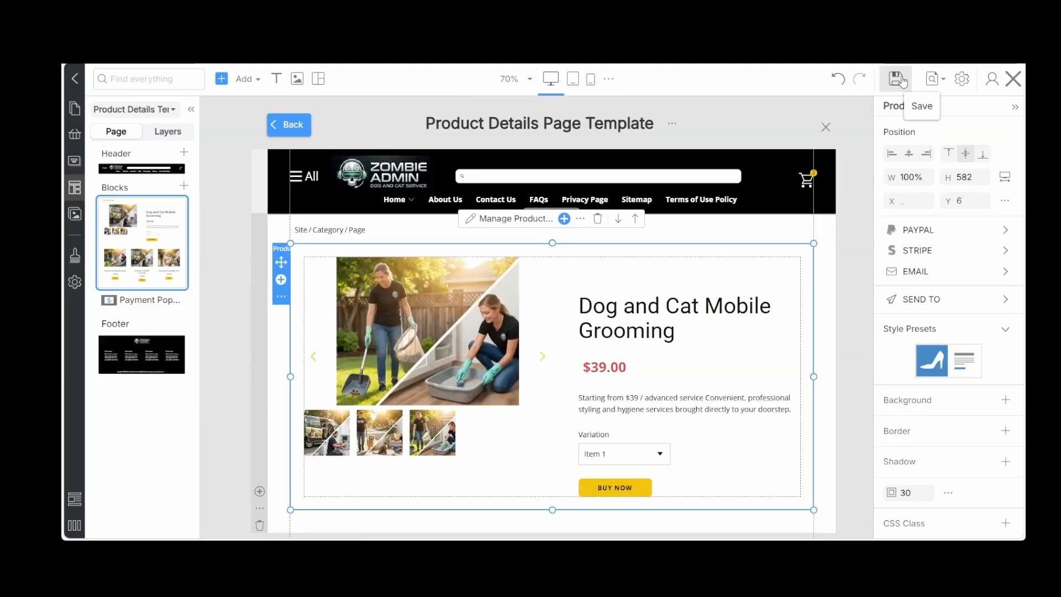
click(898, 79)
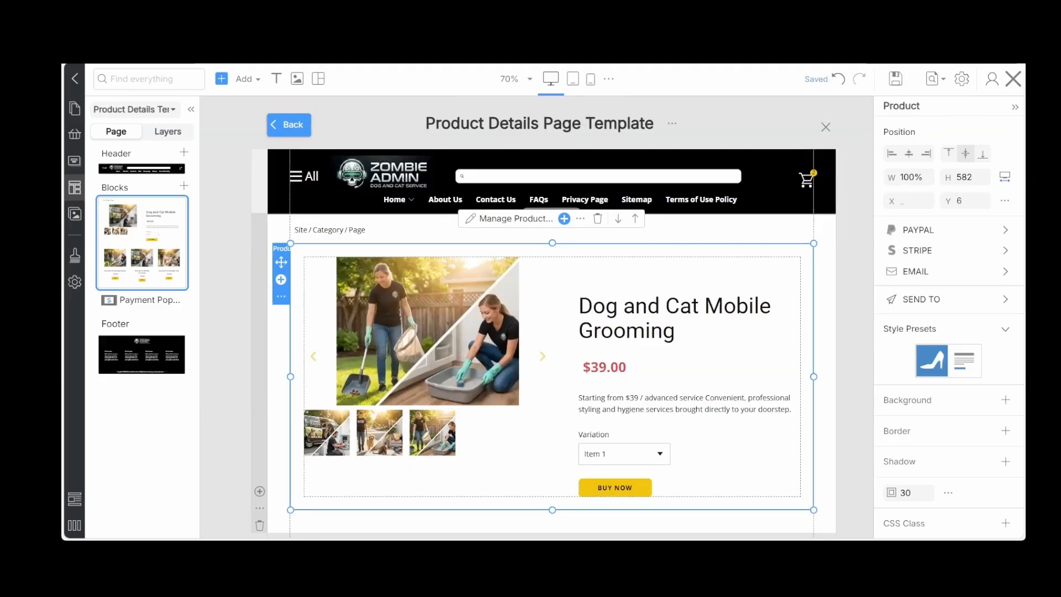
click(1013, 79)
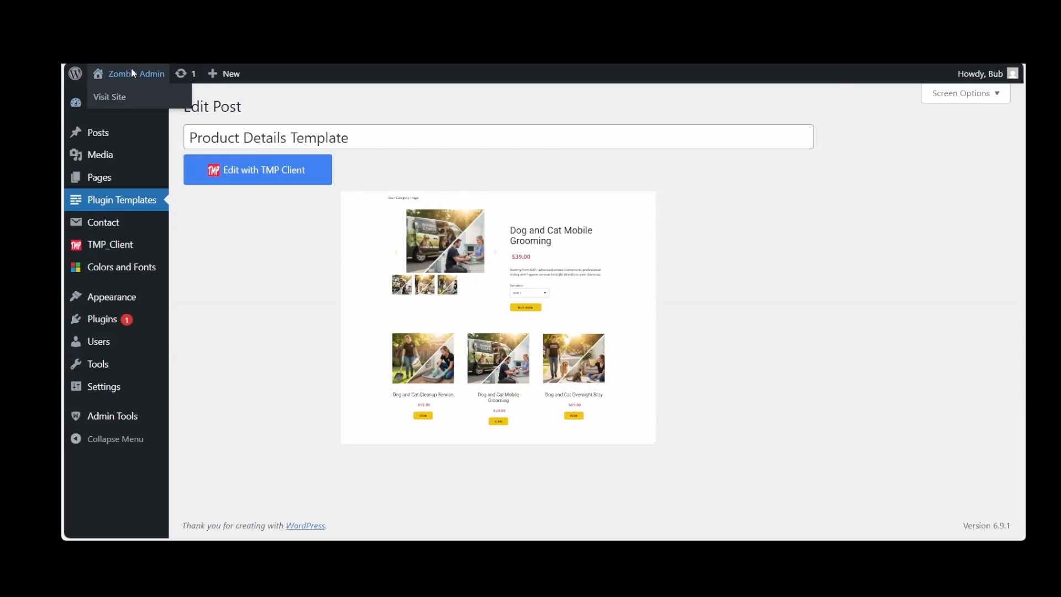
Visit the live site, dismiss the coupon popup and open the Dog and Cat Overnight Stay product from the Store page
click(132, 73)
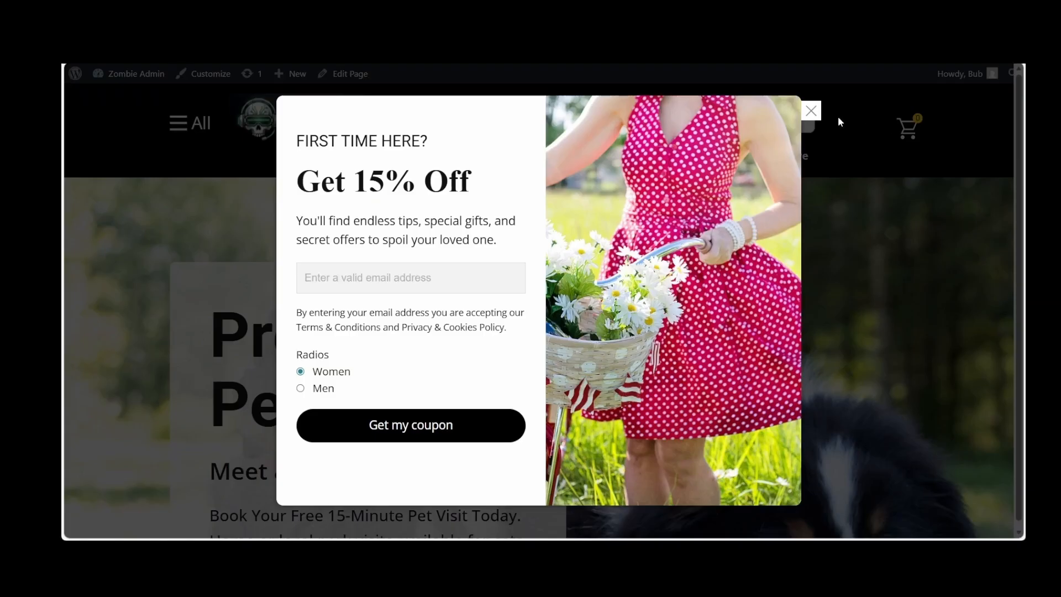
click(810, 110)
click(783, 160)
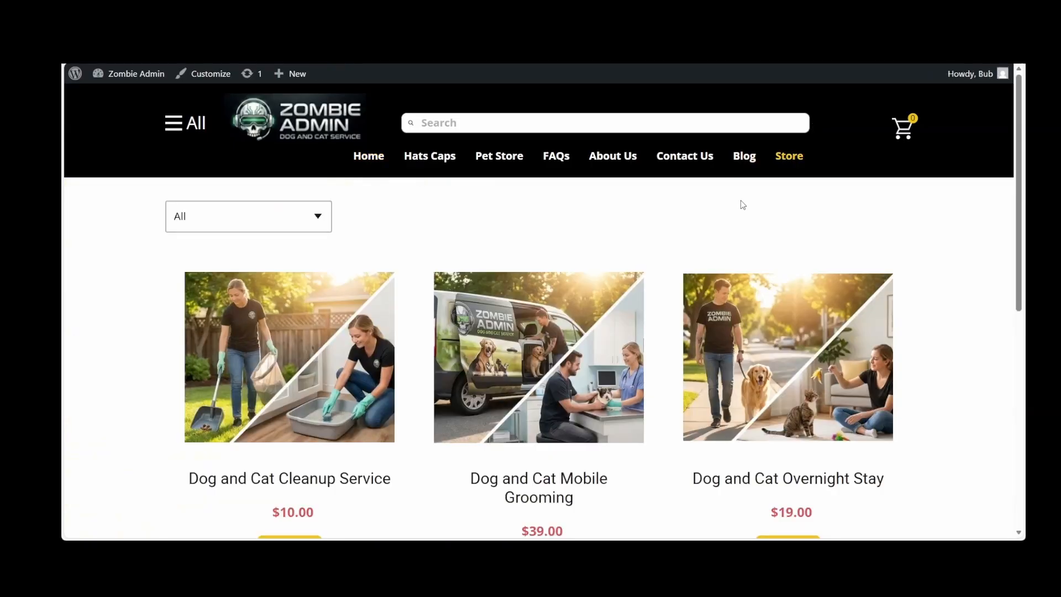
scroll(741, 204, down, 4)
click(794, 326)
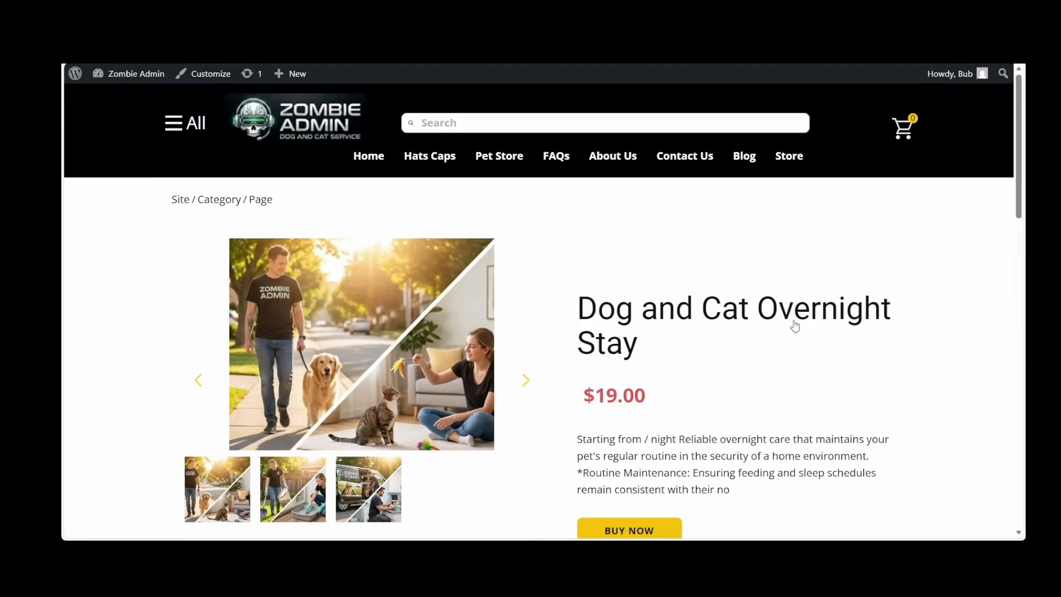
Test the Overnight Stay page's gallery thumbnails and slider arrows and look over the product list below them
scroll(796, 325, down, 1)
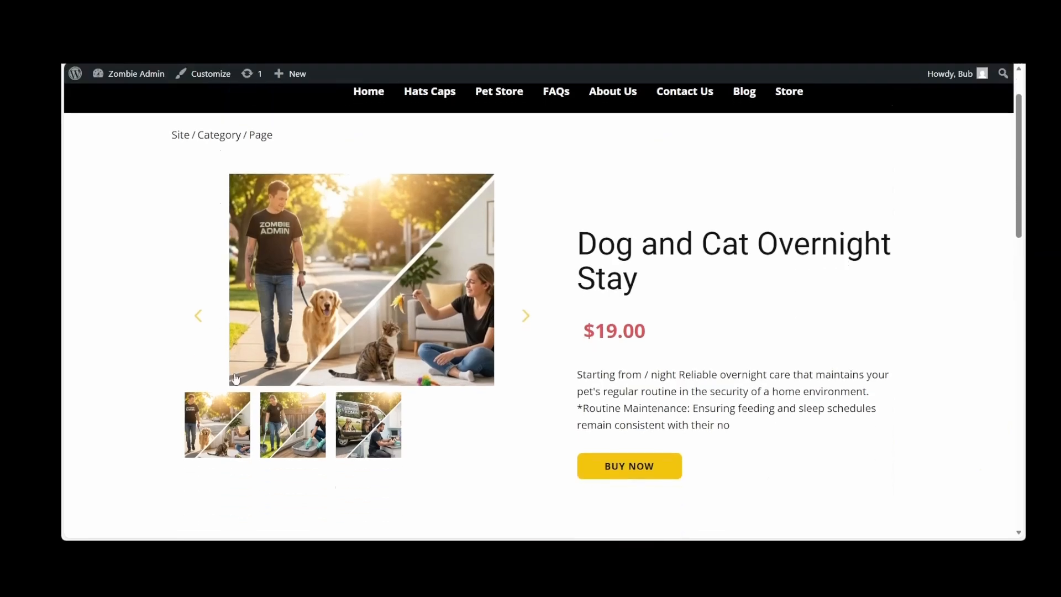
click(380, 422)
click(319, 430)
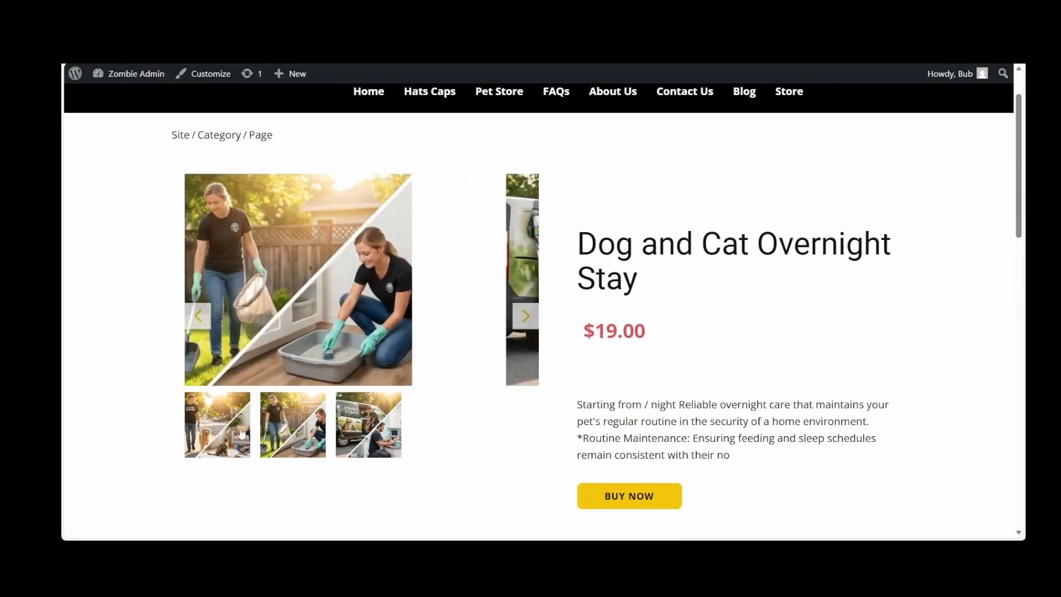
click(221, 428)
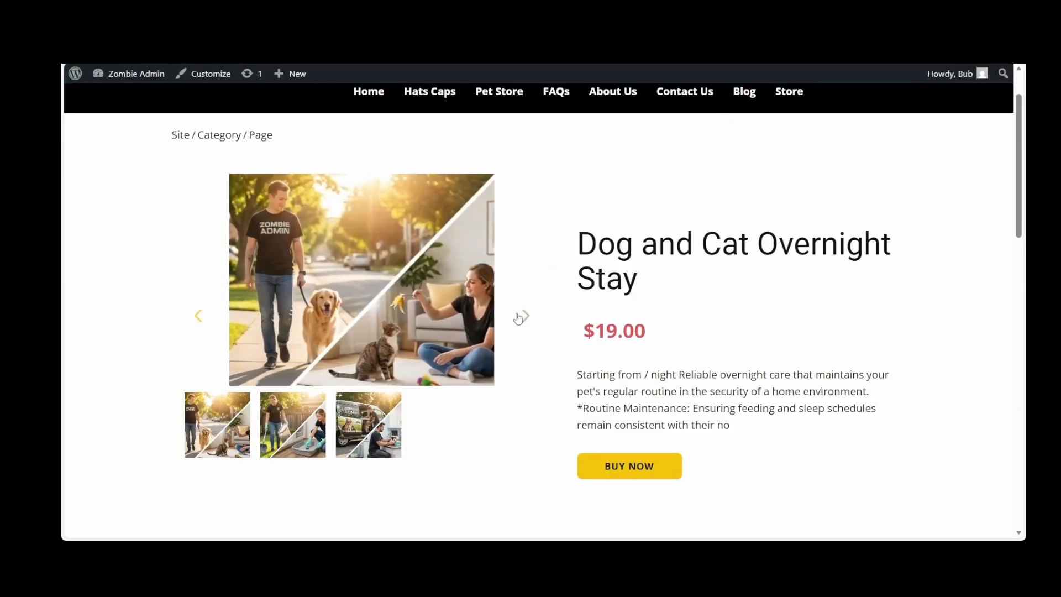
click(525, 315)
scroll(514, 406, up, 1)
scroll(514, 405, down, 5)
scroll(514, 405, up, 2)
scroll(514, 406, down, 2)
scroll(514, 405, down, 3)
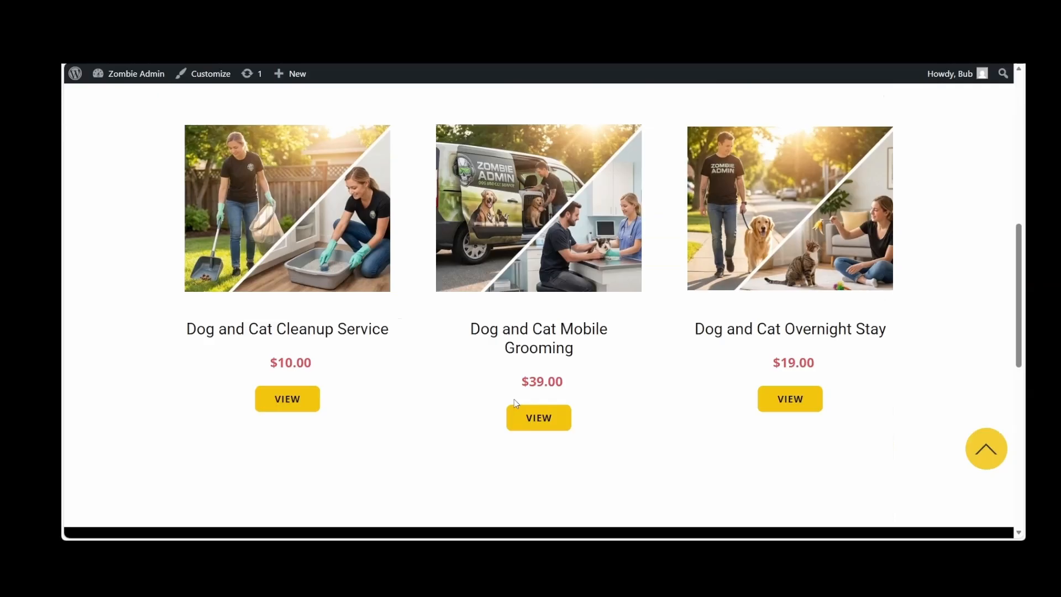
Open the Dog and Cat Mobile Grooming product's Buy Now popup and look over Nicepage's Video Tutorials page
click(535, 420)
scroll(538, 421, down, 3)
click(625, 343)
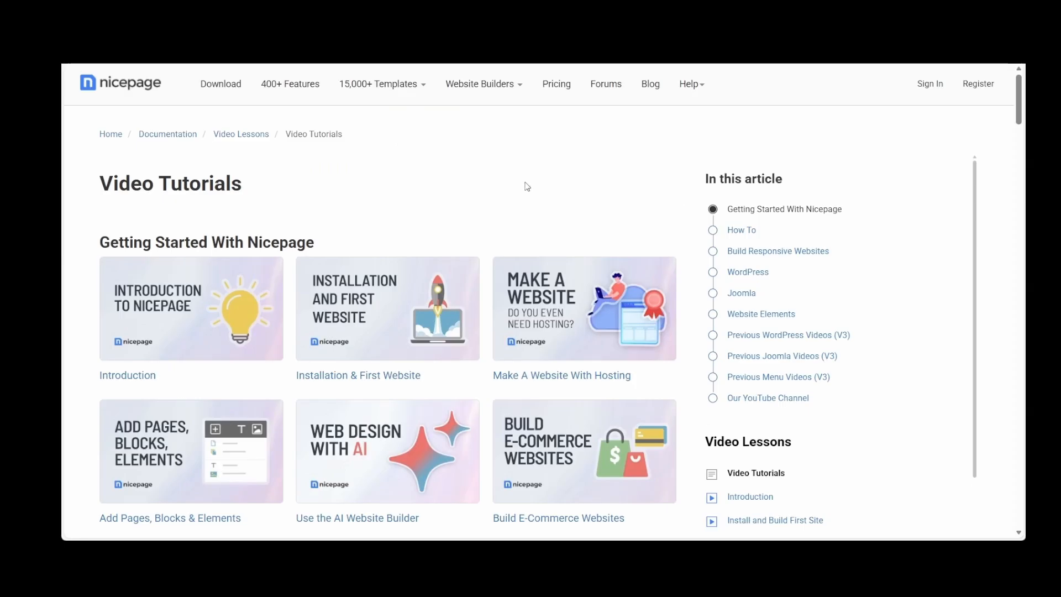
scroll(529, 183, down, 3)
scroll(527, 184, up, 2)
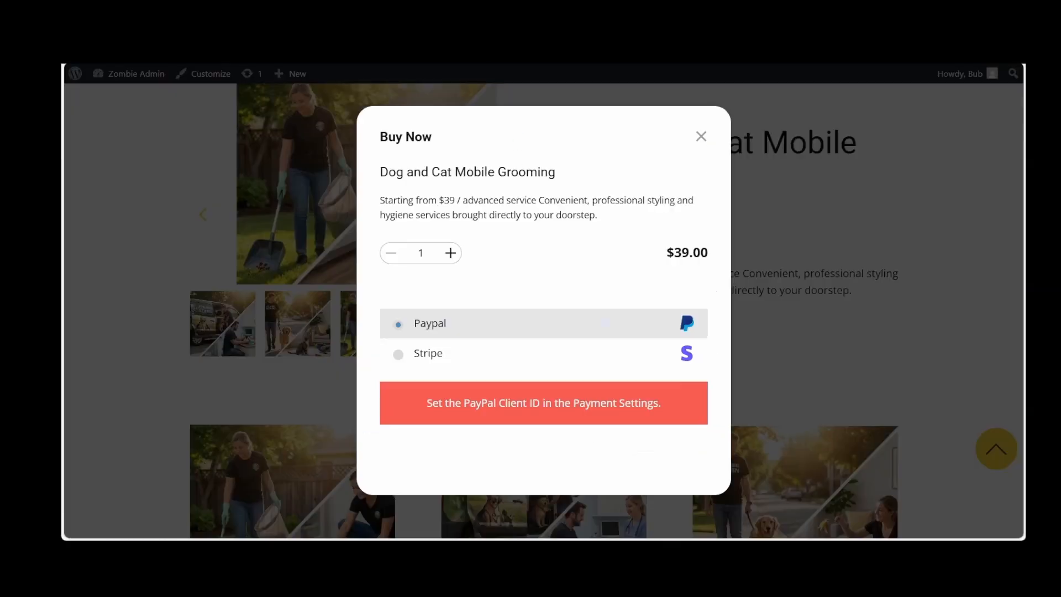
Close the Buy Now popup, return to the Dashboard and open the list of all pages
click(700, 137)
mouse_move(137, 80)
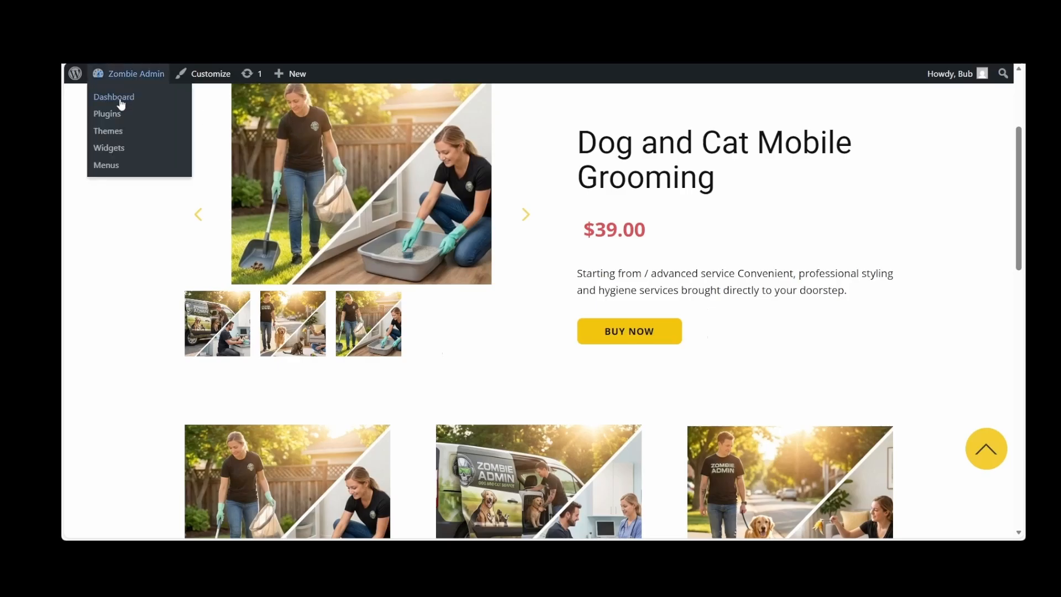
click(114, 98)
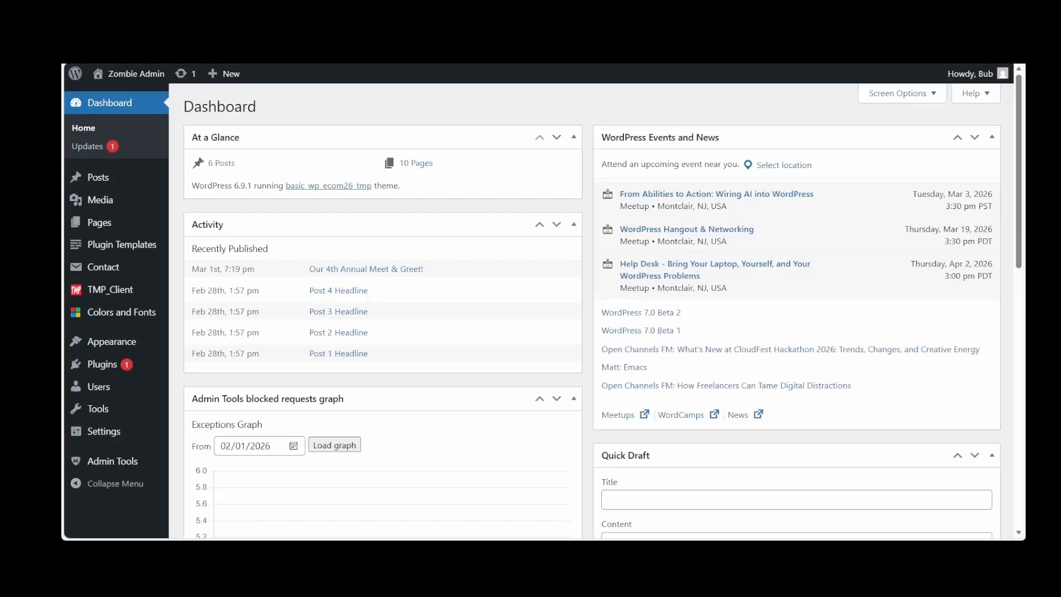
mouse_move(106, 223)
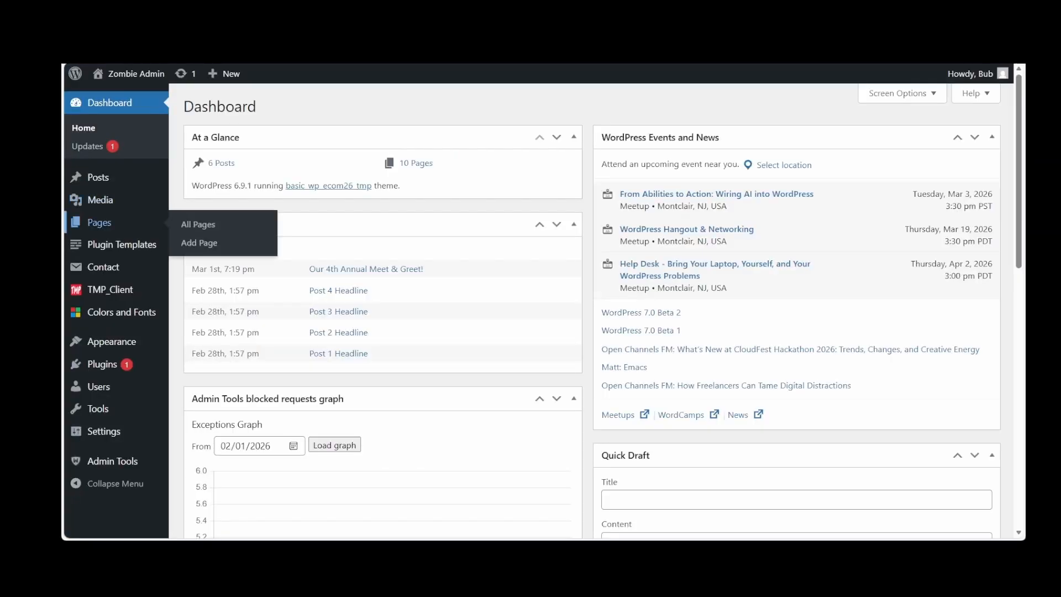
click(106, 223)
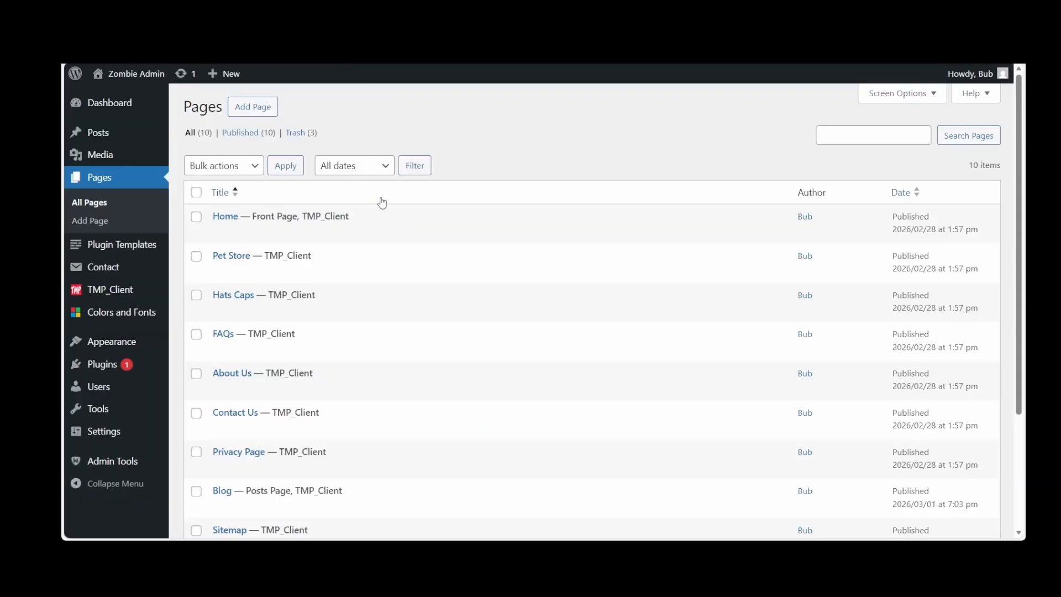
Open the site's Menus settings and examine the Menu Home structure and its item order
mouse_move(148, 346)
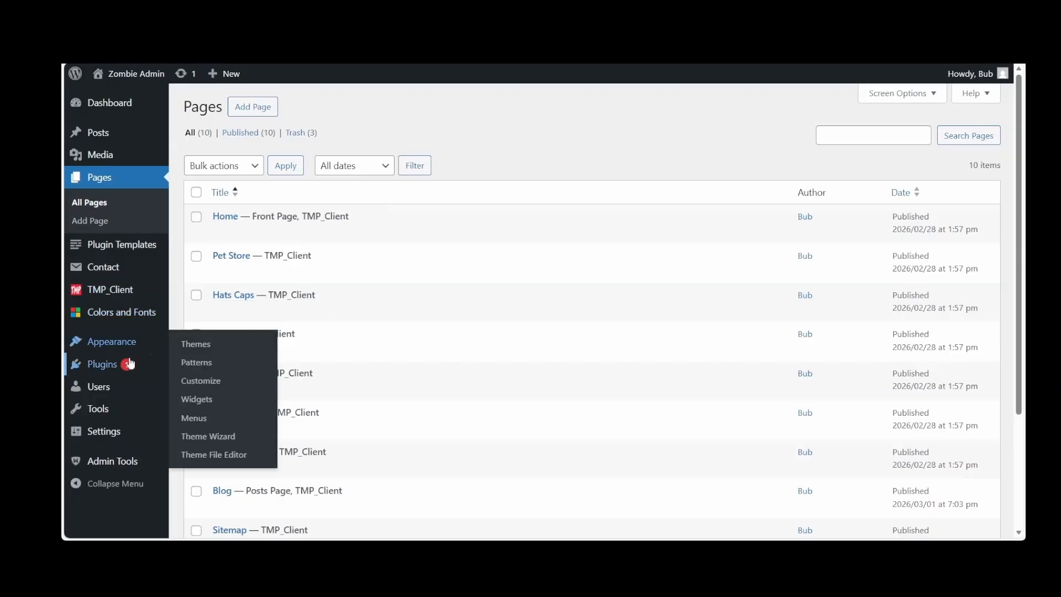
mouse_move(114, 346)
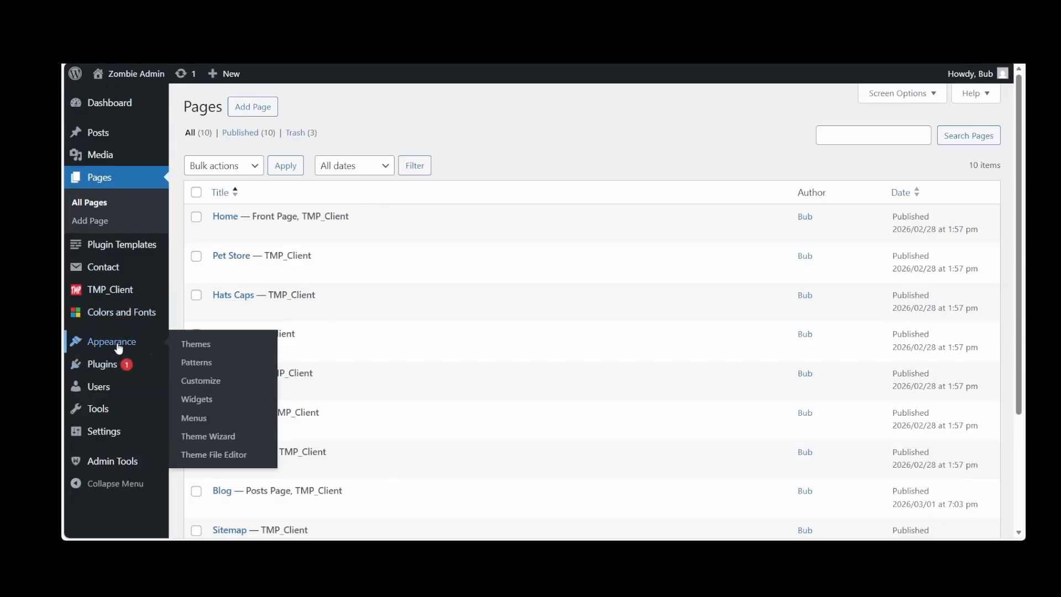
click(199, 423)
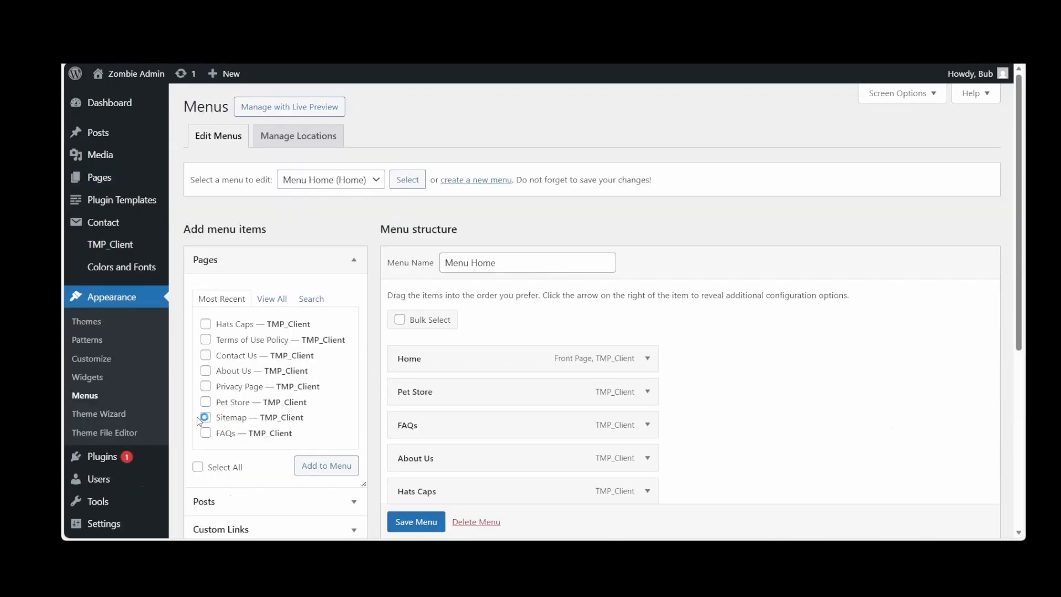
scroll(618, 440, down, 2)
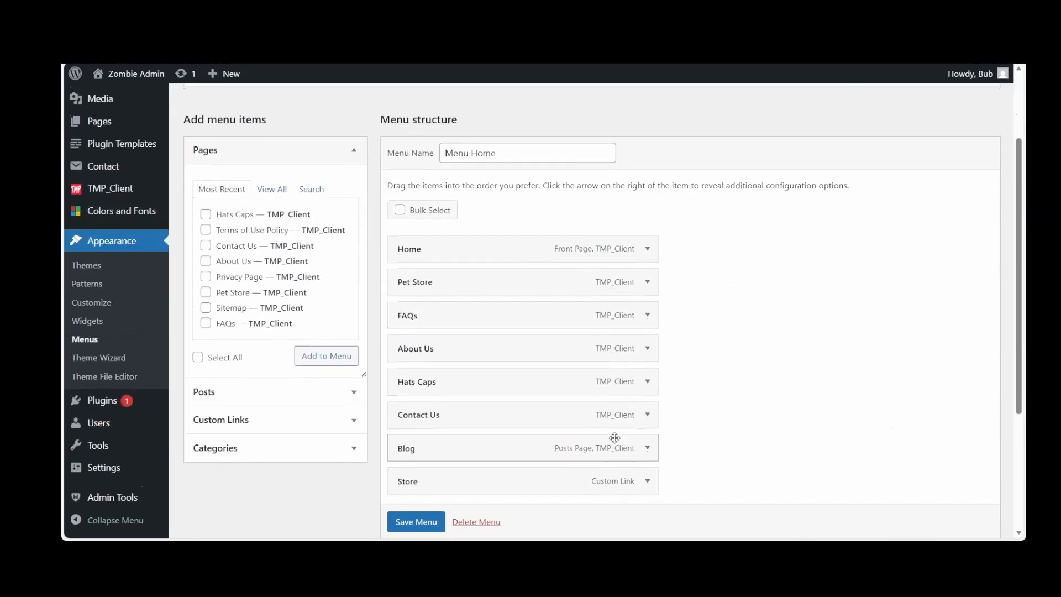
scroll(614, 439, down, 1)
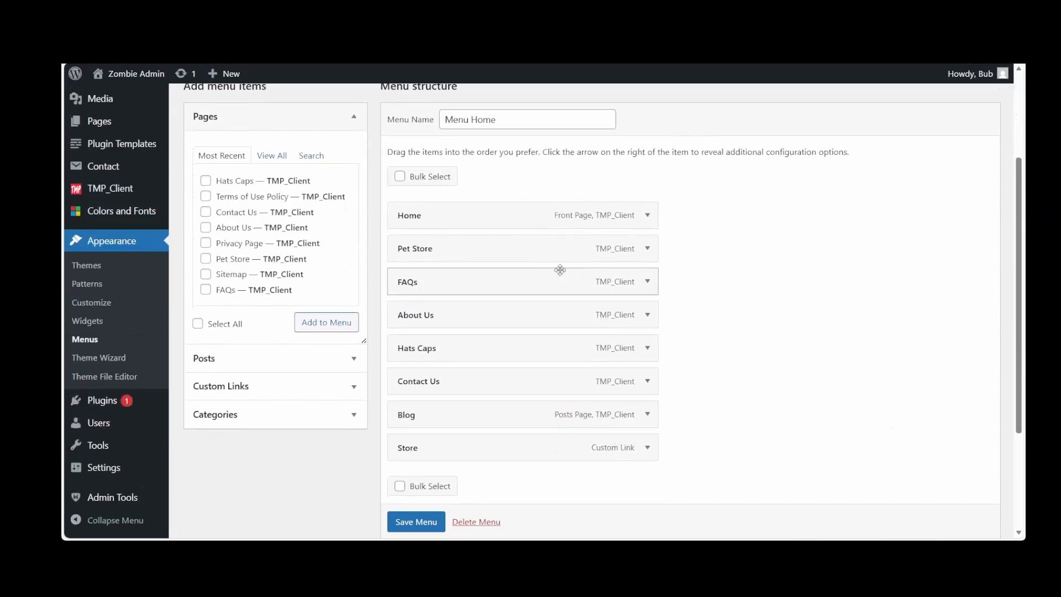
Save Menu Home with Hats Caps moved directly below Pet Store, and open the live site's Pet Store page to check the order
drag(483, 350, 481, 283)
click(419, 519)
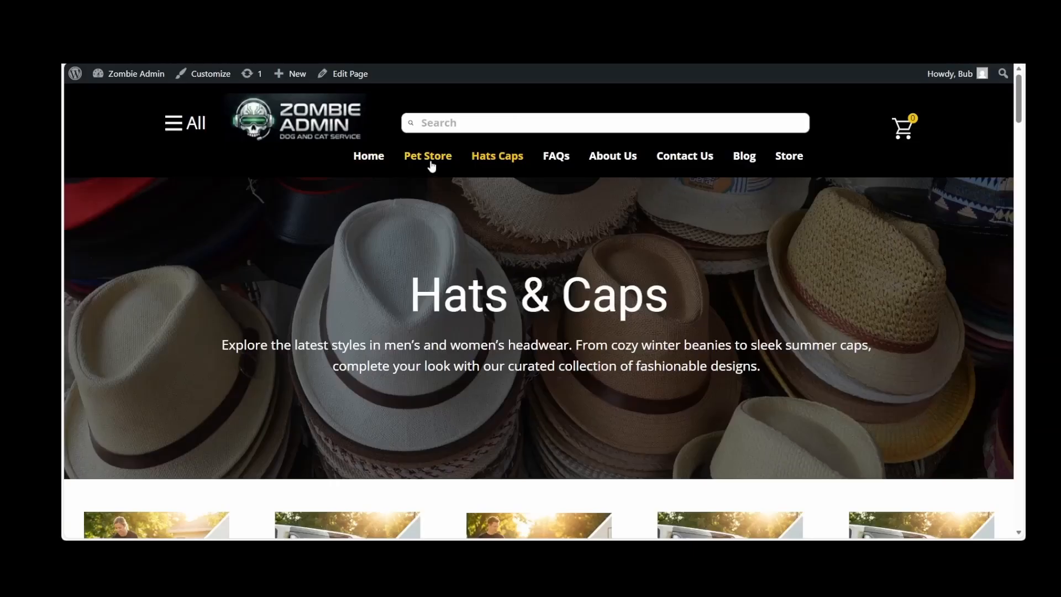
click(428, 156)
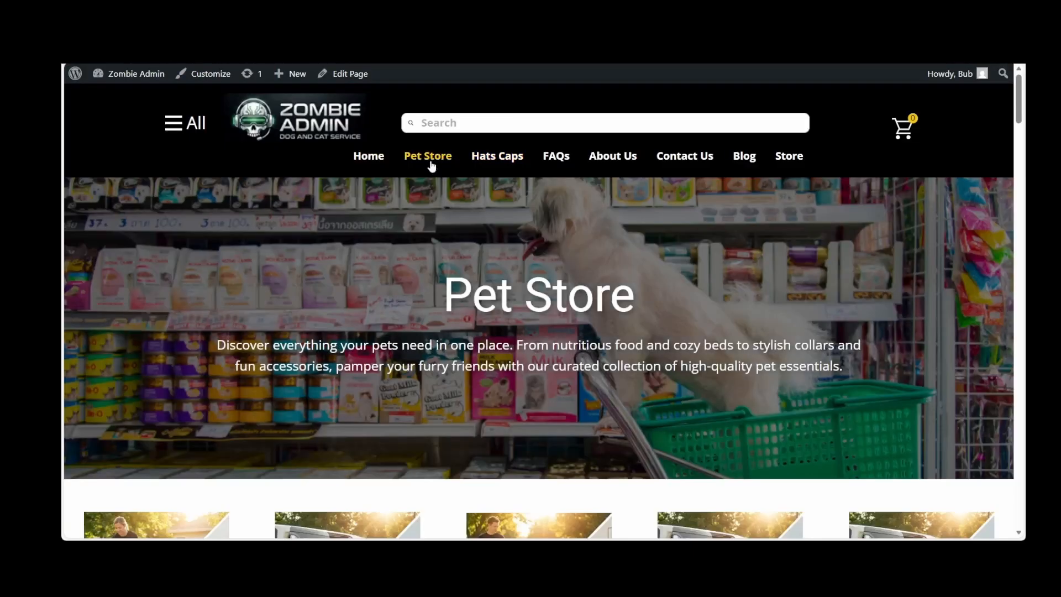
Return to the Dashboard, start a new TMP_Client page with the AI Powered Builder and enlarge its site topic description field
mouse_move(135, 73)
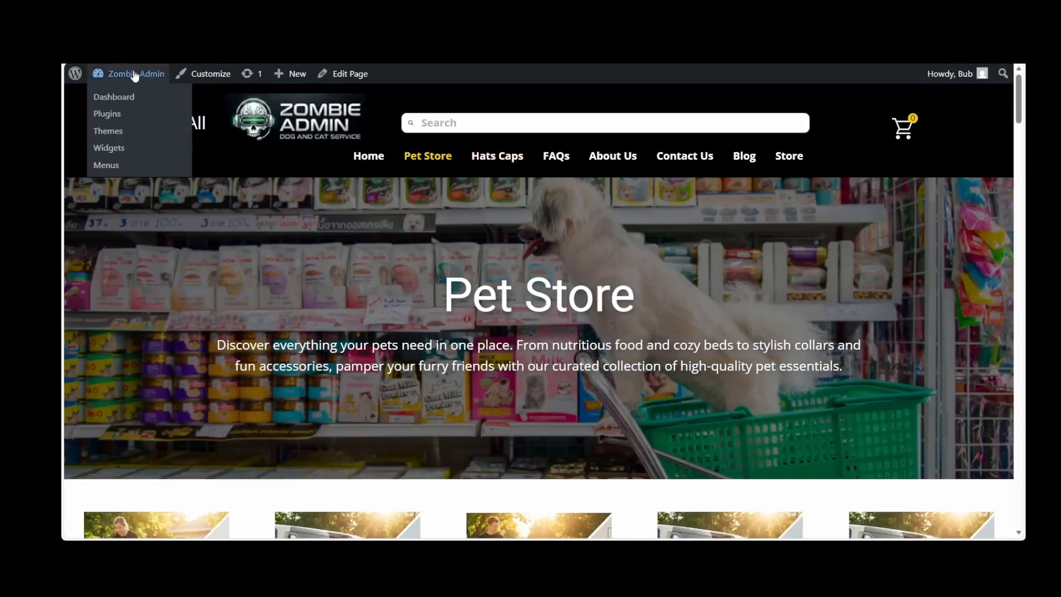
click(117, 101)
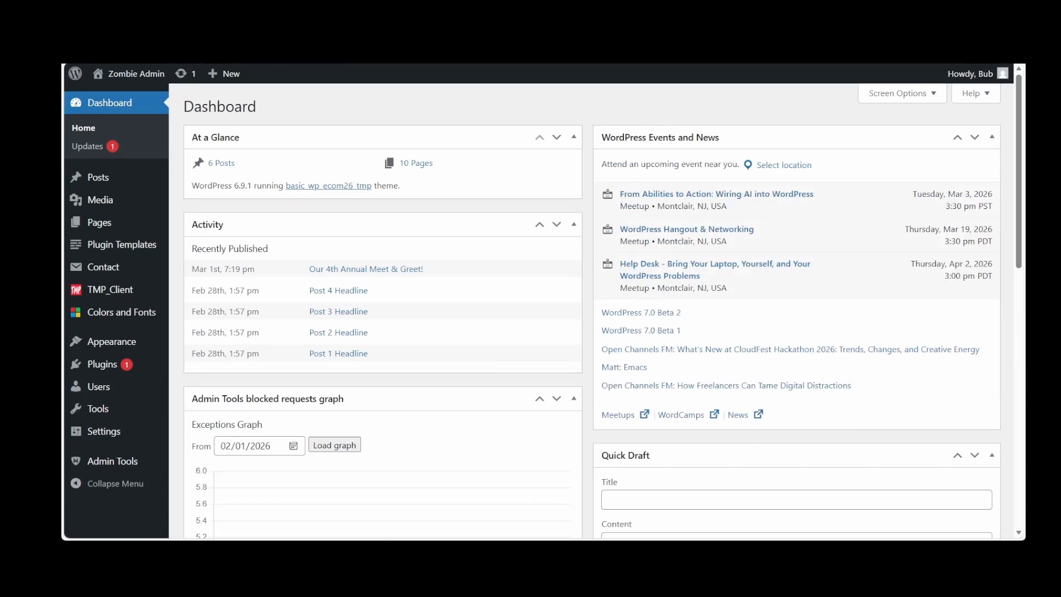
mouse_move(123, 293)
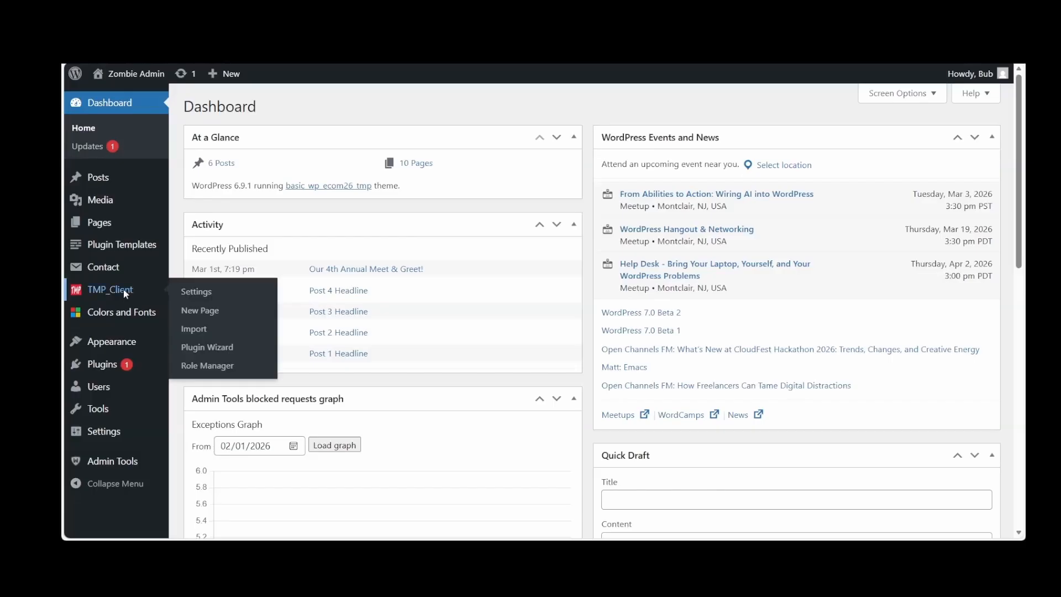
click(126, 294)
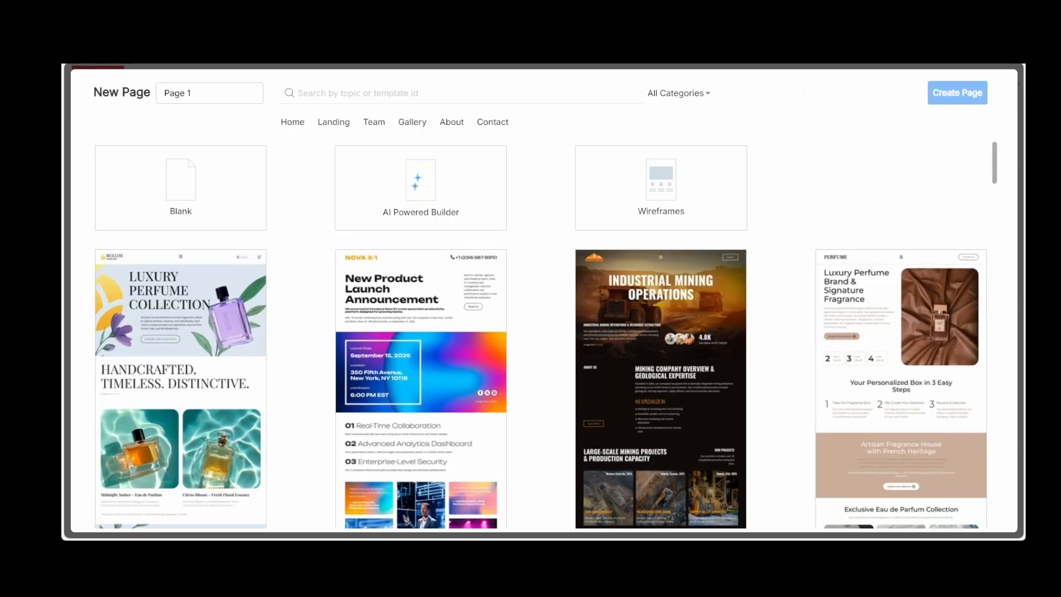
click(373, 216)
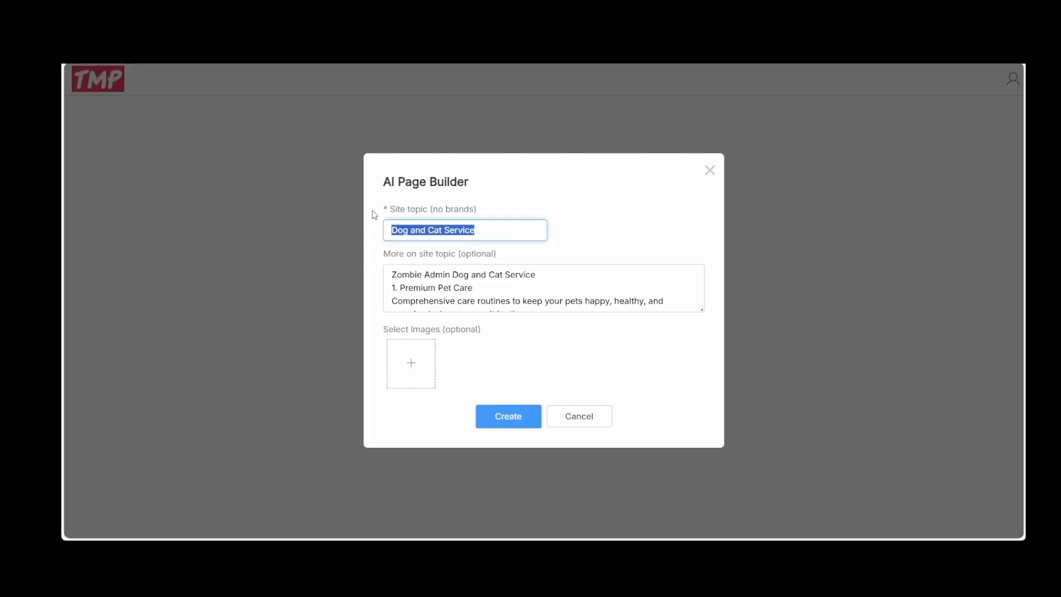
drag(699, 307, 702, 370)
Add six Unsplash Pets photos: cat with puppy, cuddling pair on grass, yellow-shirted bulldog, paw-raising kitten, person hugging dog, and two dogs on grey
click(411, 423)
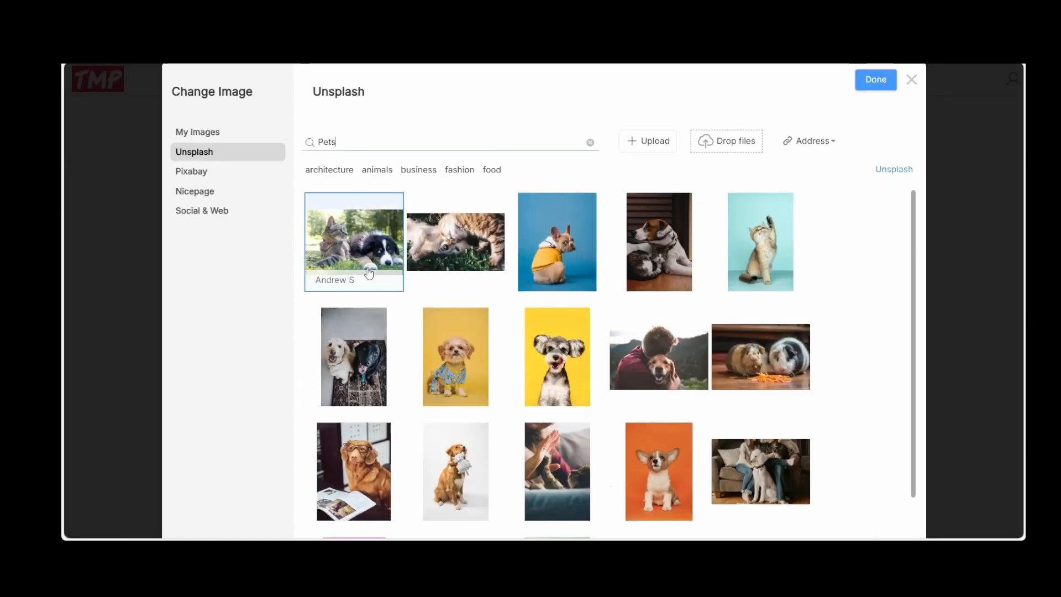
click(366, 252)
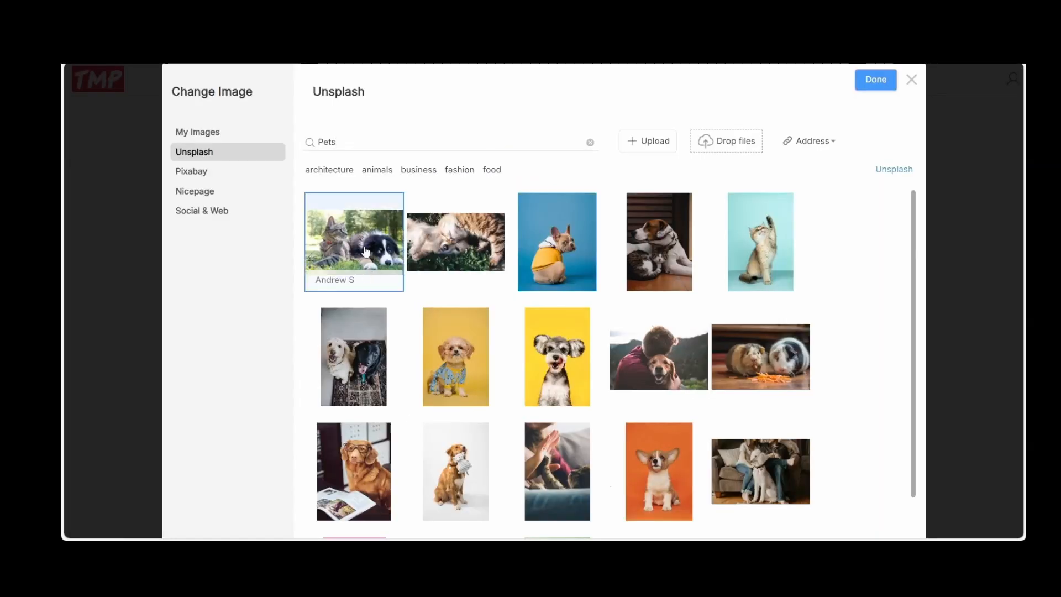
click(442, 243)
click(556, 243)
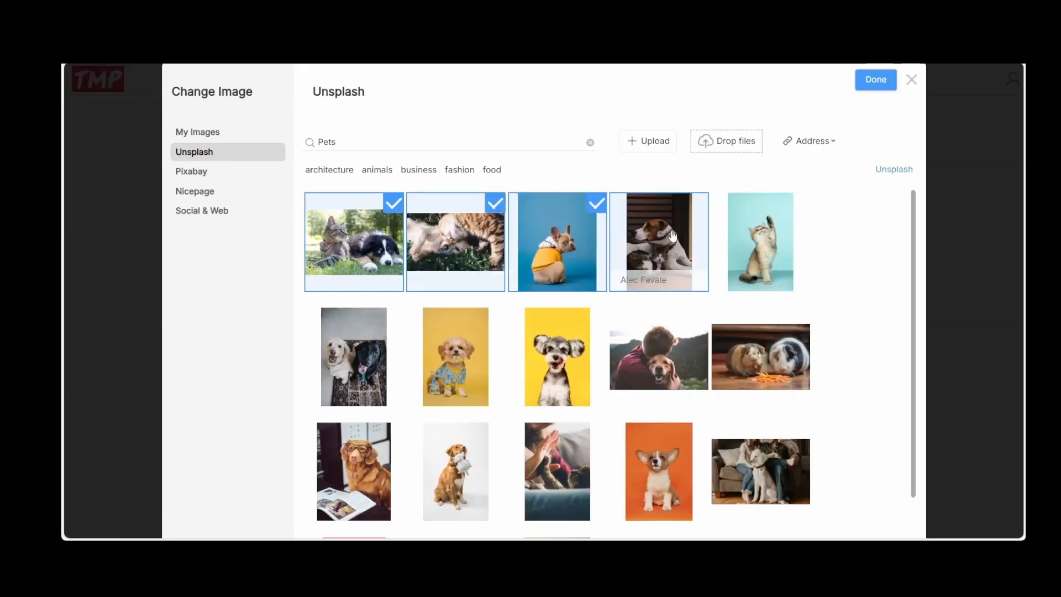
click(771, 233)
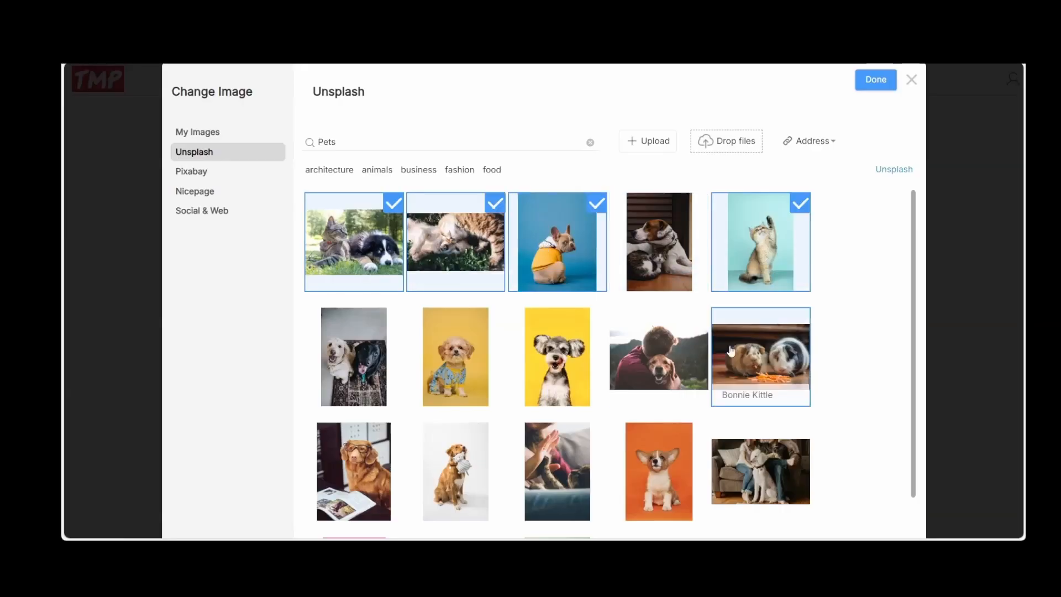
click(654, 367)
click(369, 376)
scroll(553, 332, down, 3)
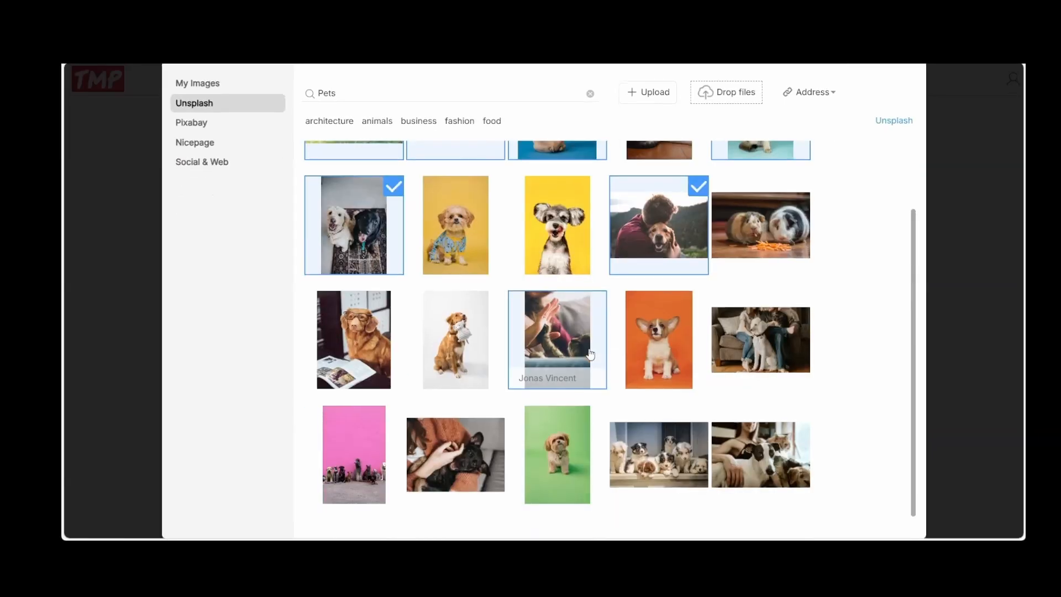
scroll(782, 237, up, 2)
scroll(782, 238, up, 1)
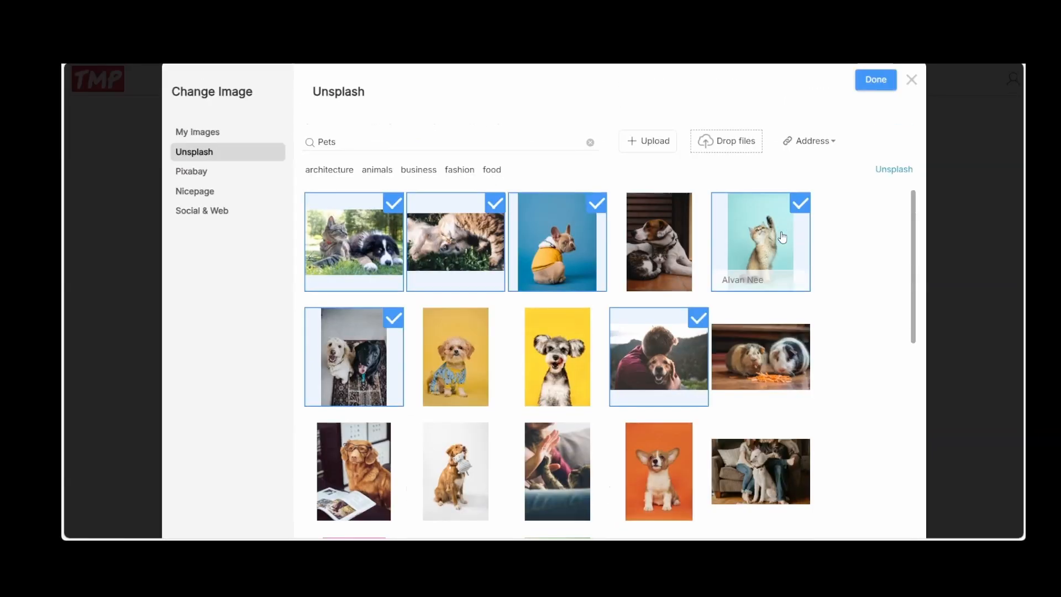
click(877, 82)
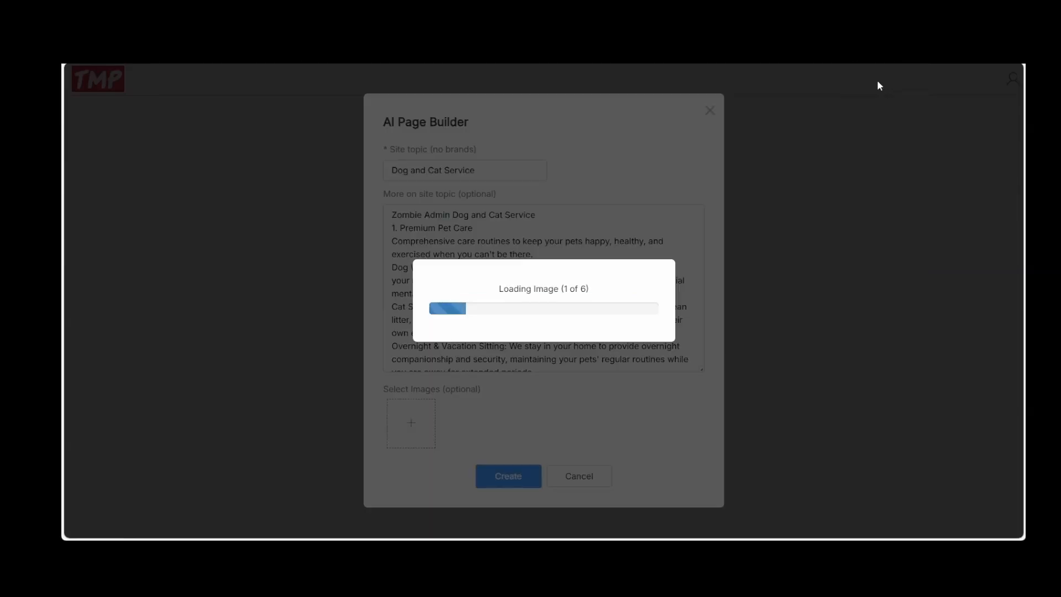
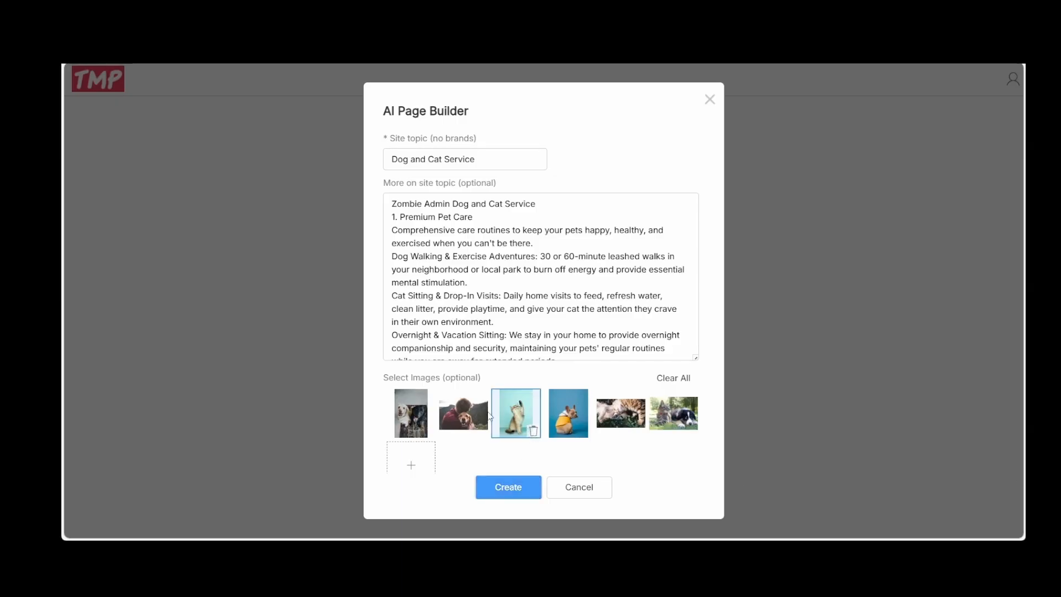
Generate AI page designs from the Dog and Cat Service topic and selected photos, and restrict them to a Light background
click(514, 487)
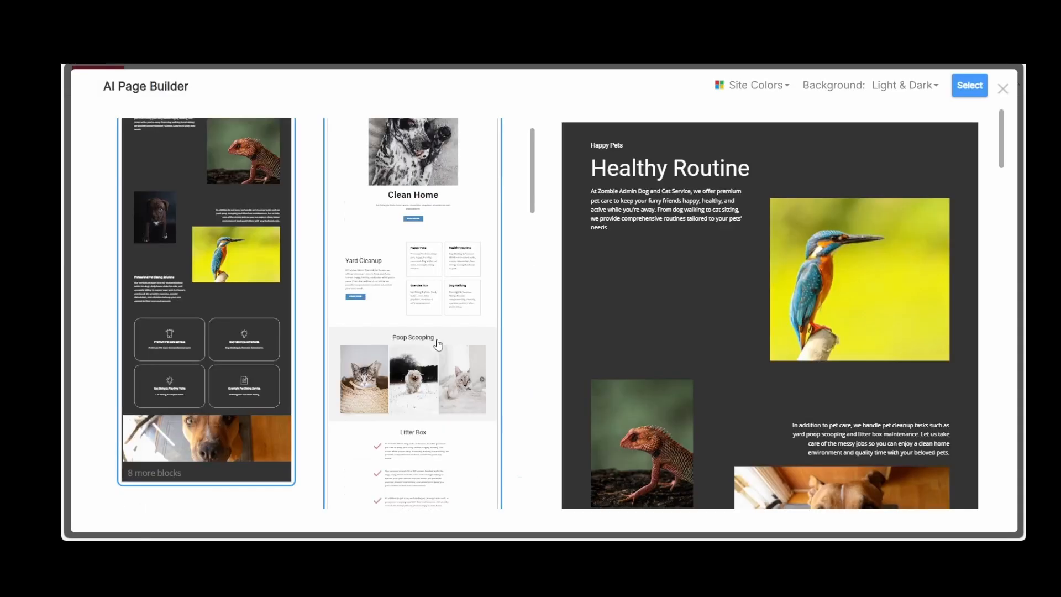
scroll(438, 344, up, 1)
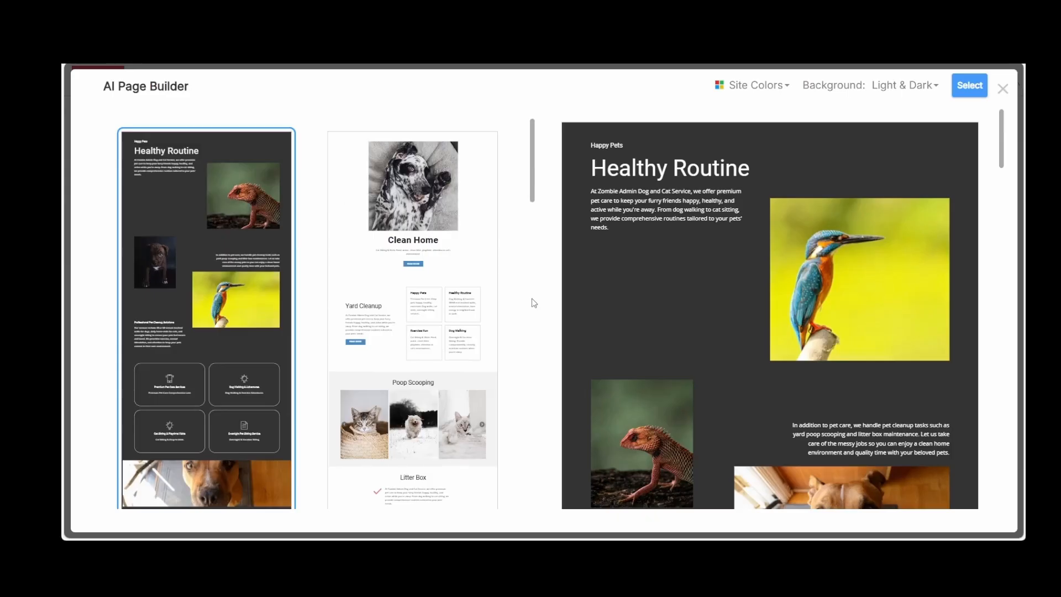
click(917, 90)
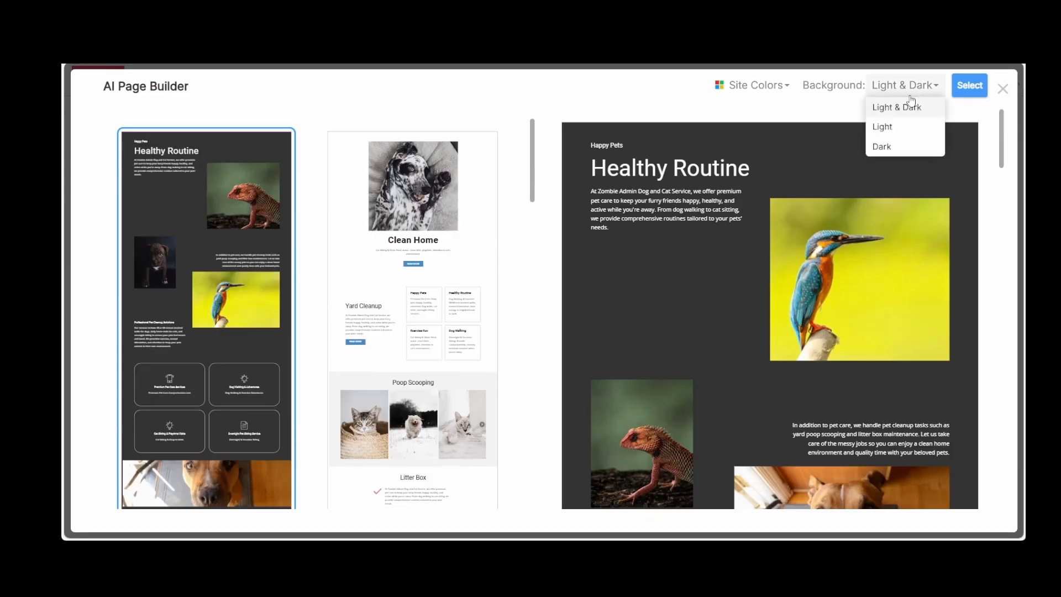
click(887, 131)
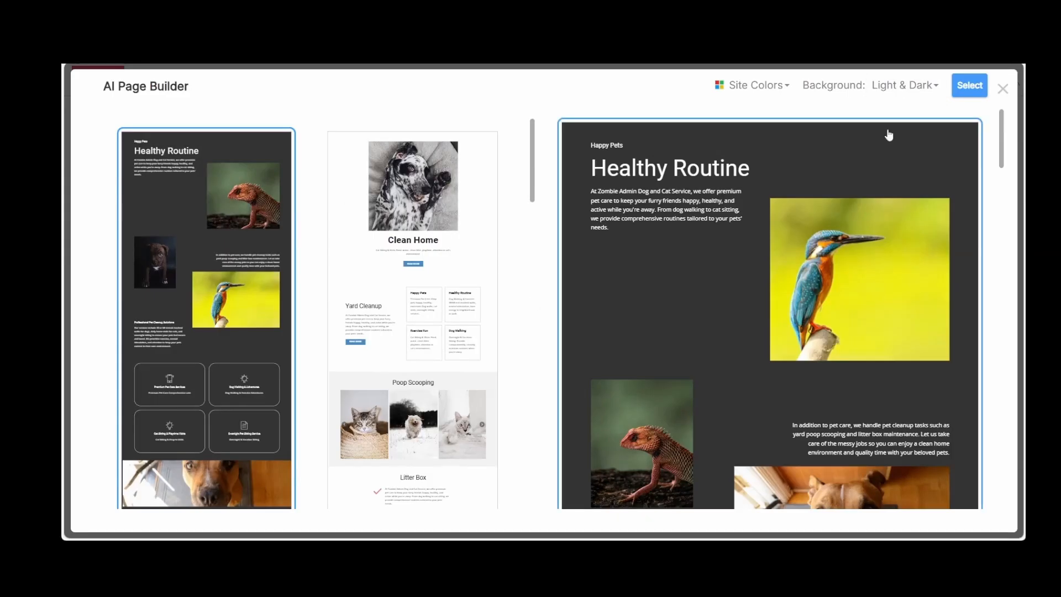
click(913, 91)
click(883, 127)
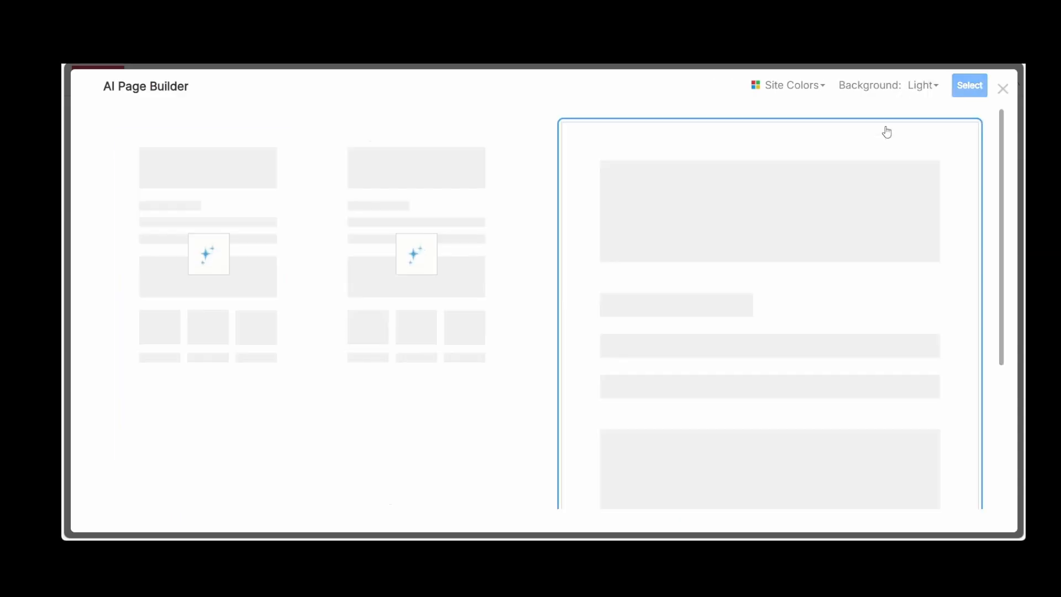
Recolor the generated designs with the red, magenta, yellow, green and teal preset palette and browse the results
scroll(445, 277, down, 3)
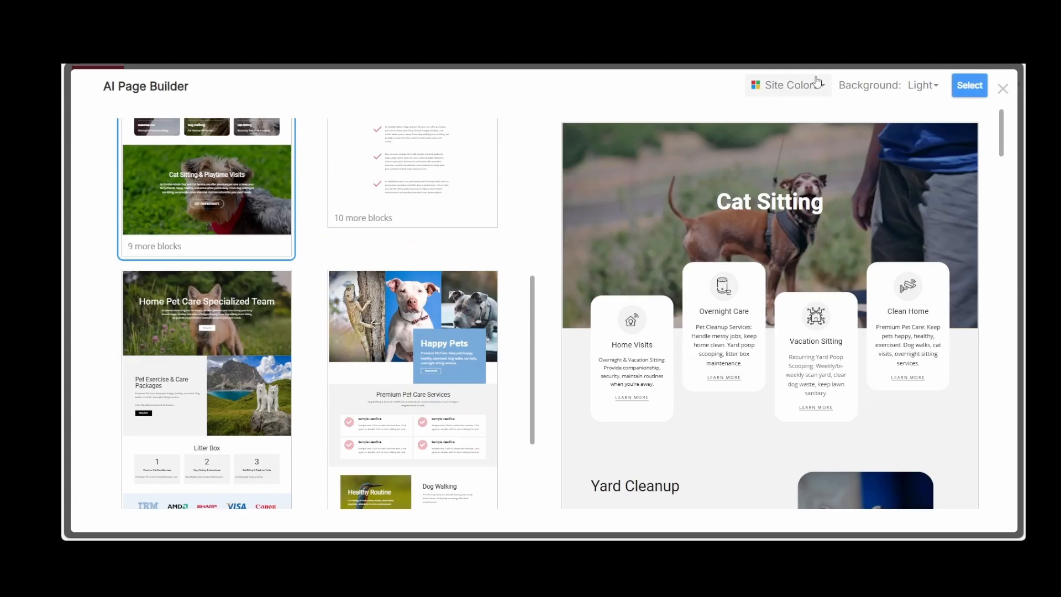
click(816, 85)
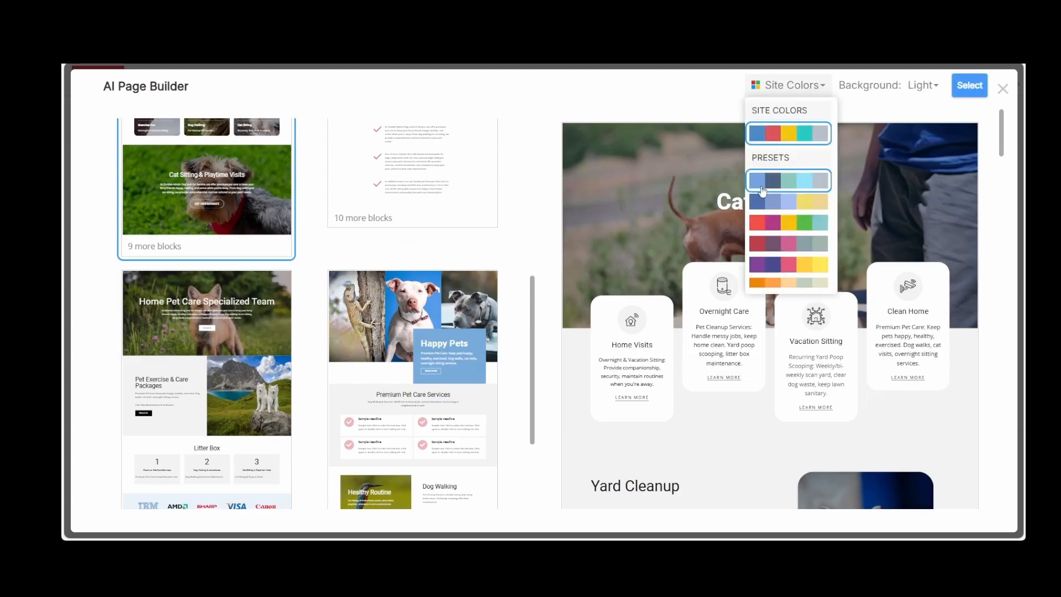
click(757, 226)
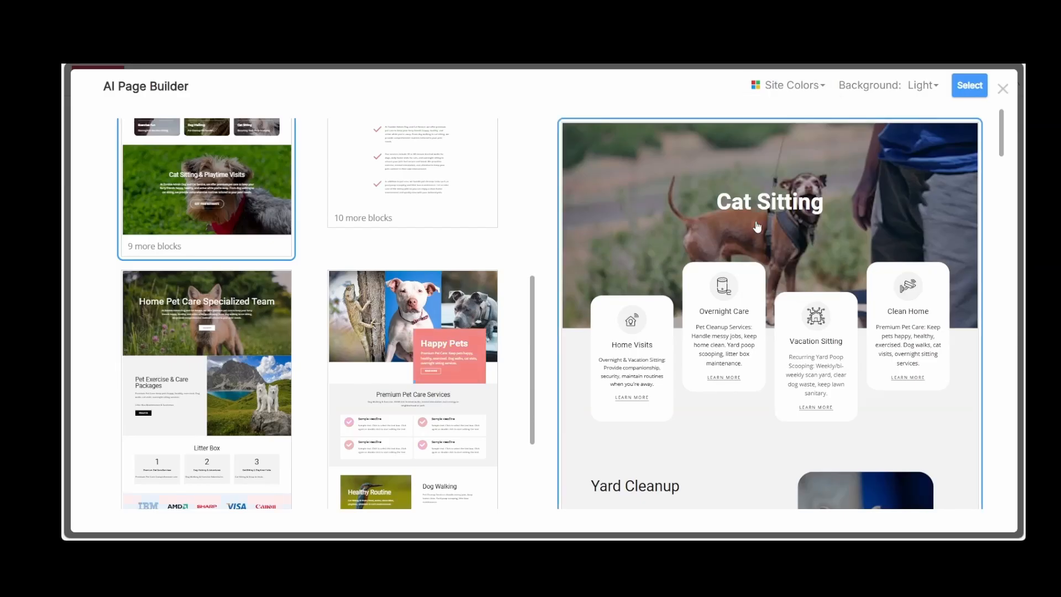
scroll(529, 257, down, 5)
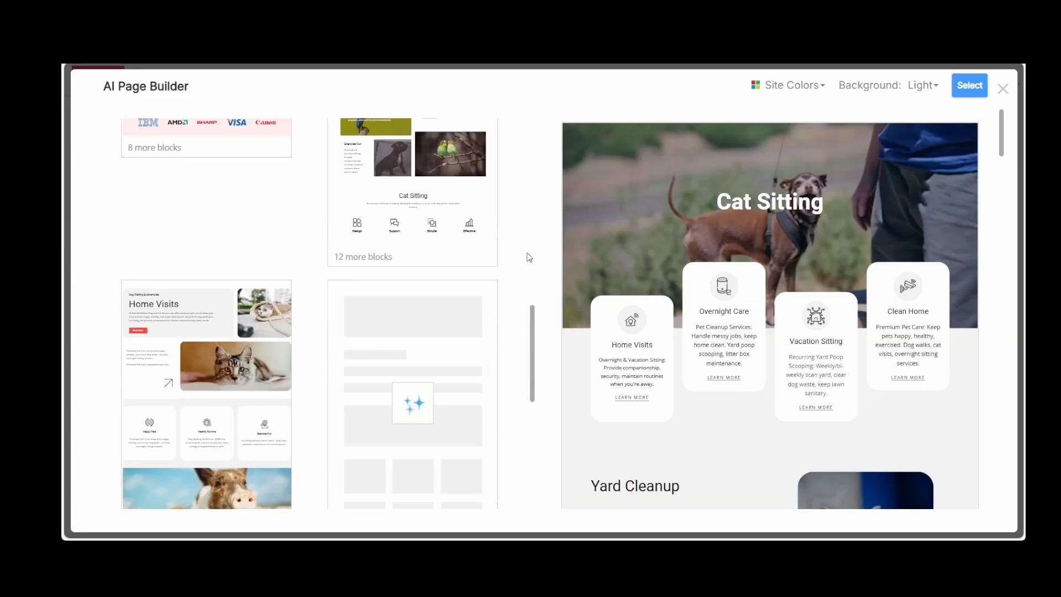
scroll(529, 257, down, 5)
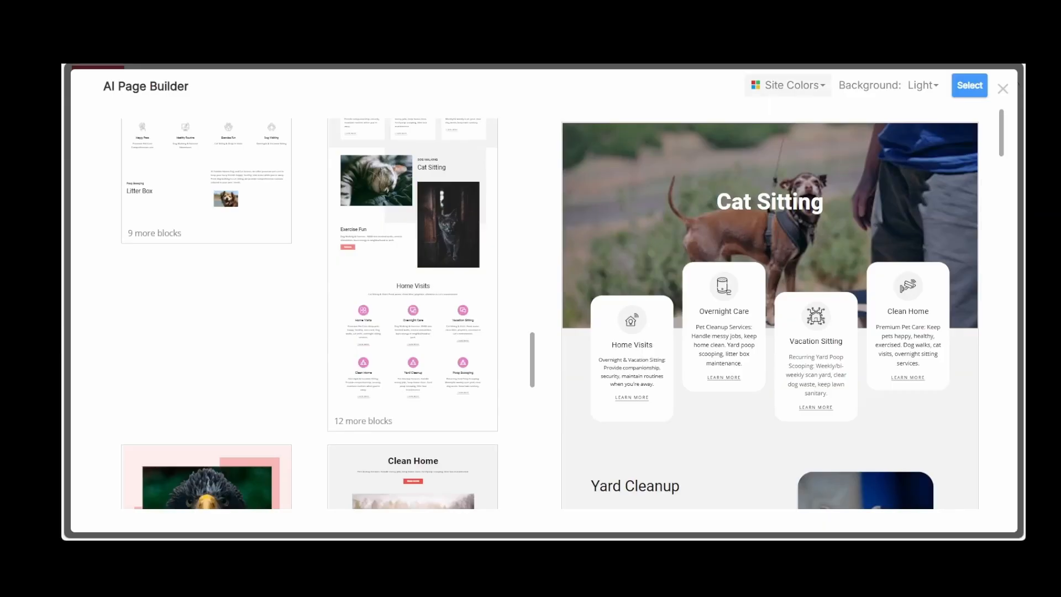
Apply the orange-toned preset palette to the generated designs and browse through the recolored layouts
click(804, 85)
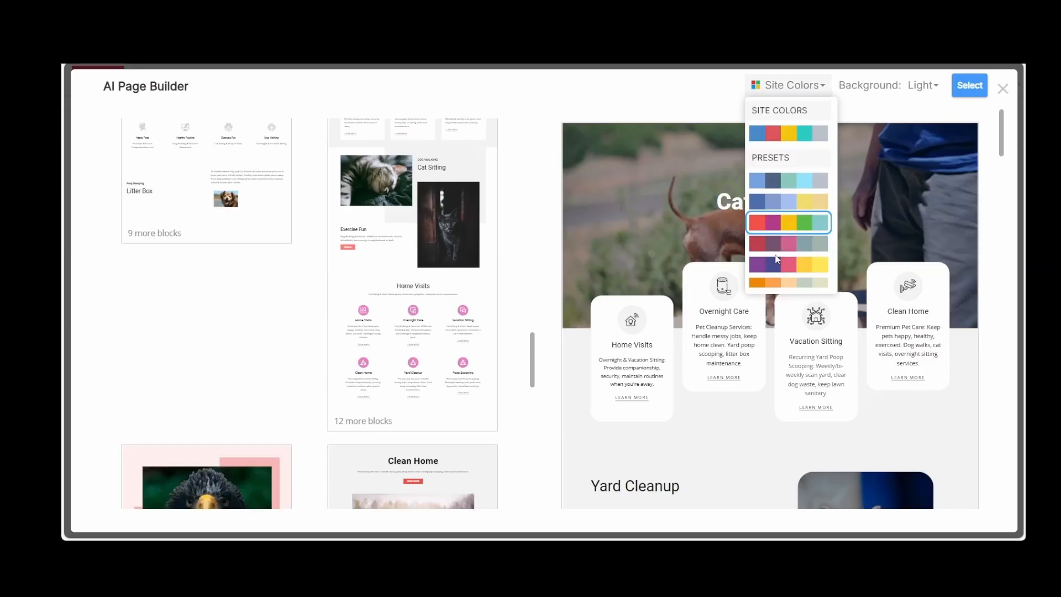
scroll(773, 255, down, 1)
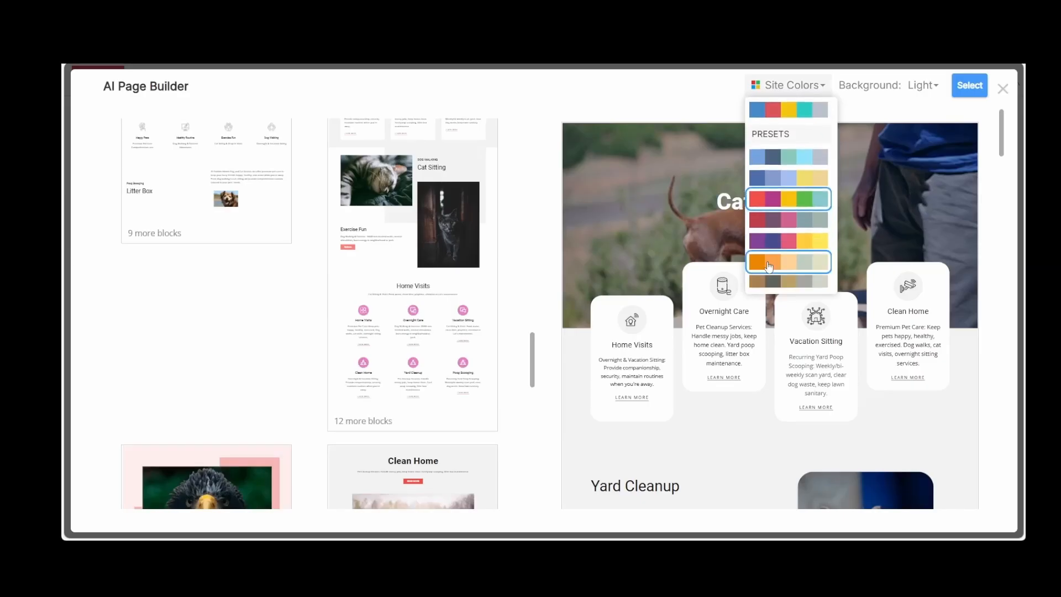
click(768, 266)
scroll(336, 343, down, 2)
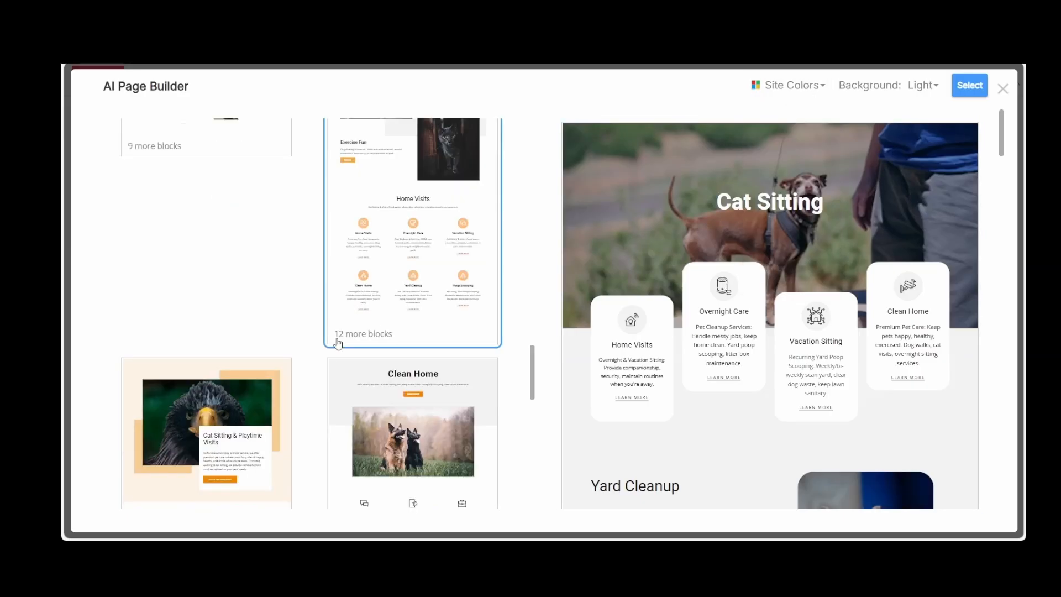
scroll(338, 343, down, 3)
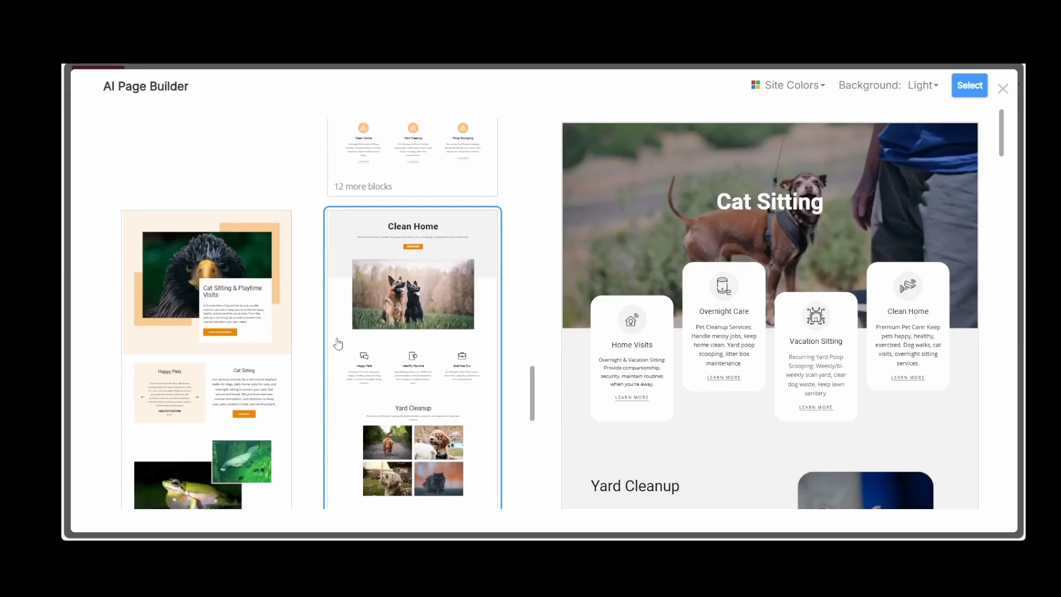
scroll(337, 343, down, 4)
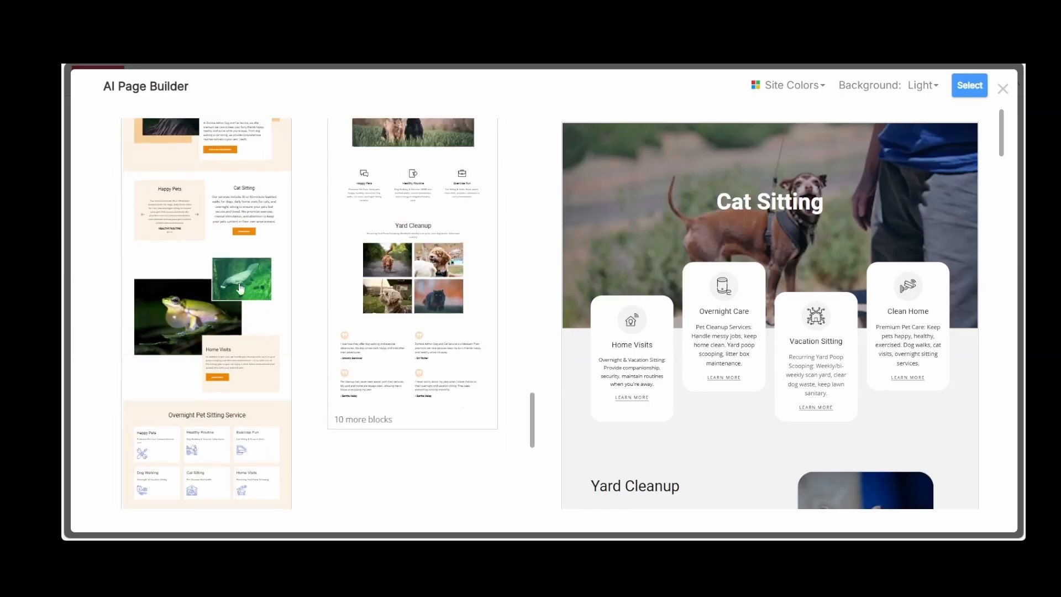
Preview the Cat Sitting & Playtime Visits design with the black eagle photo, use it for the page, and accept the site-wide color change
click(132, 271)
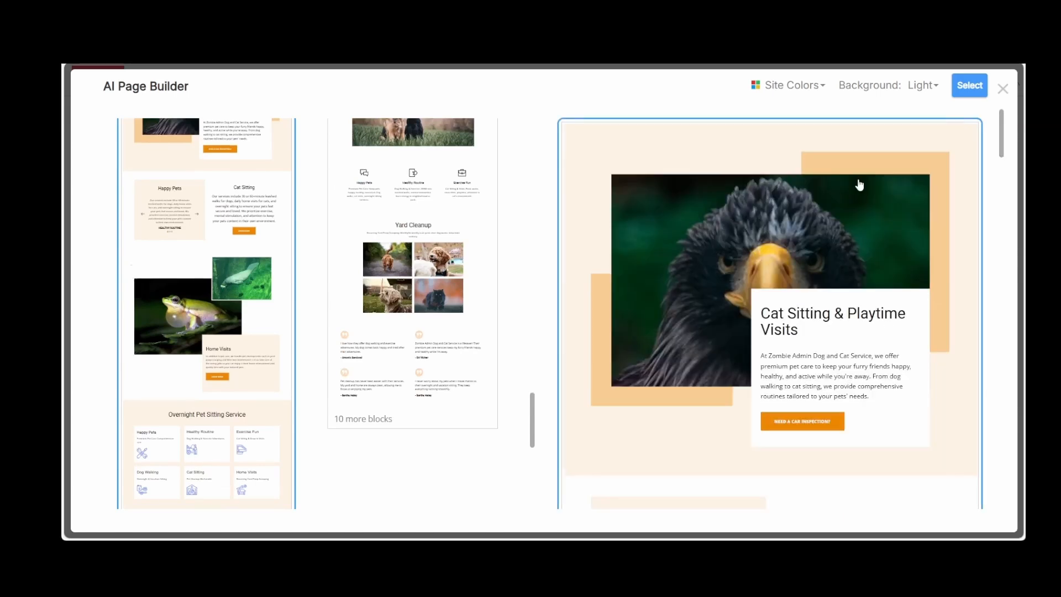
scroll(818, 275, down, 3)
scroll(819, 274, down, 6)
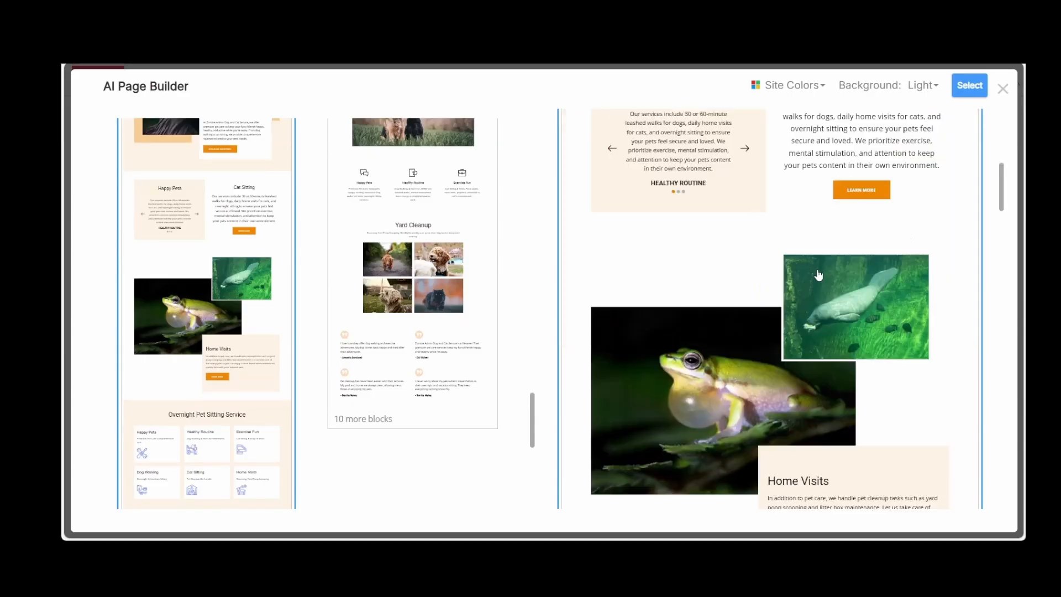
scroll(819, 274, down, 10)
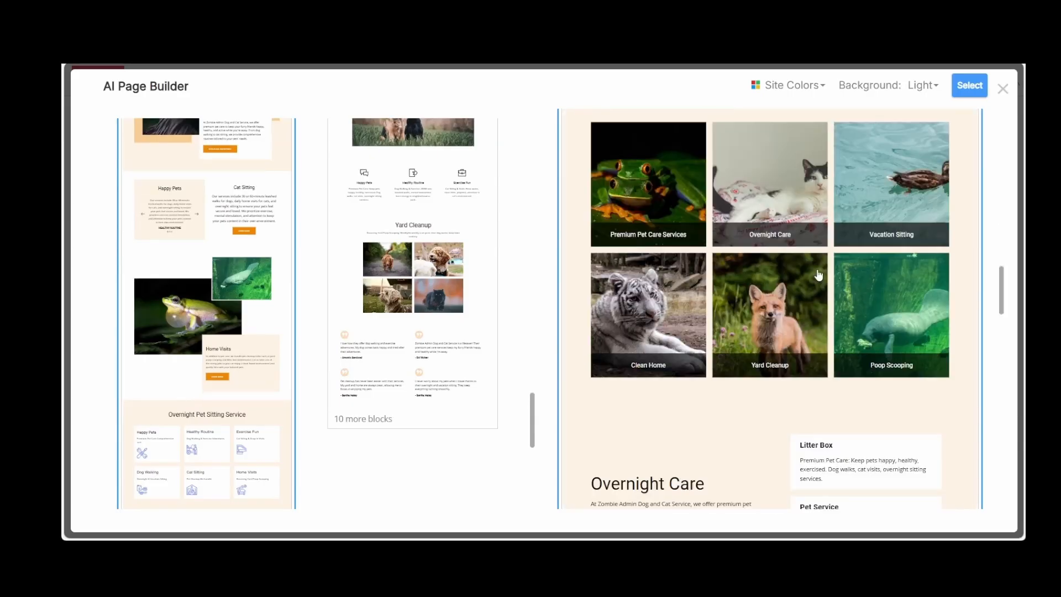
scroll(819, 274, down, 10)
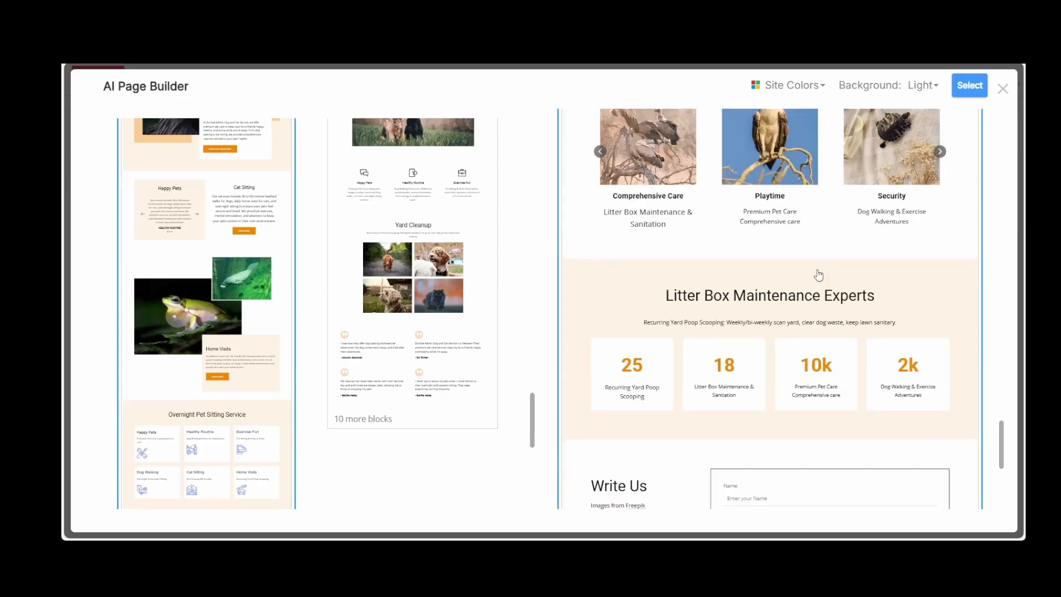
scroll(818, 275, down, 6)
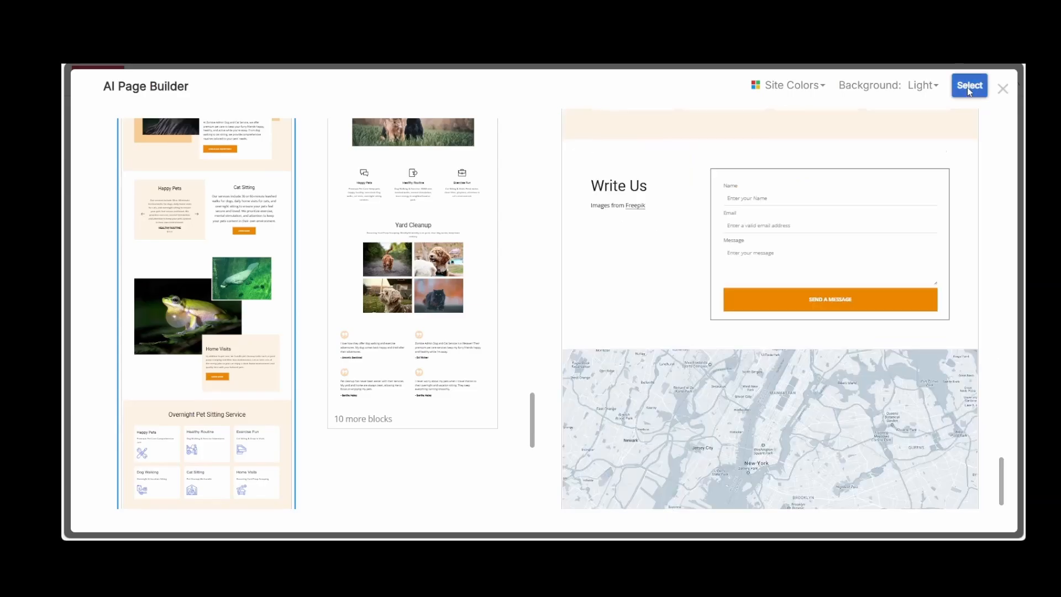
click(967, 87)
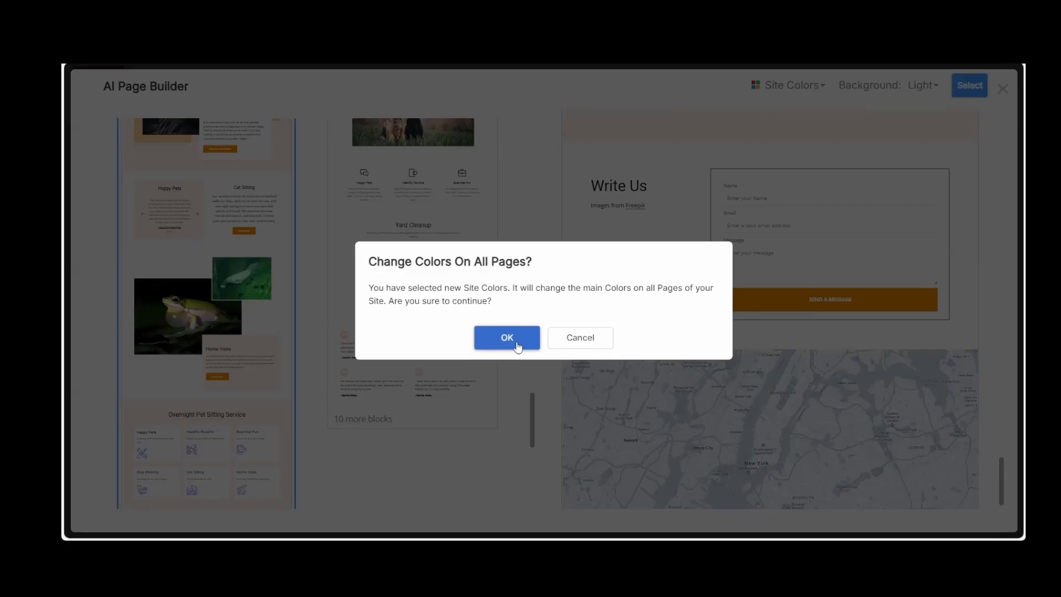
click(517, 345)
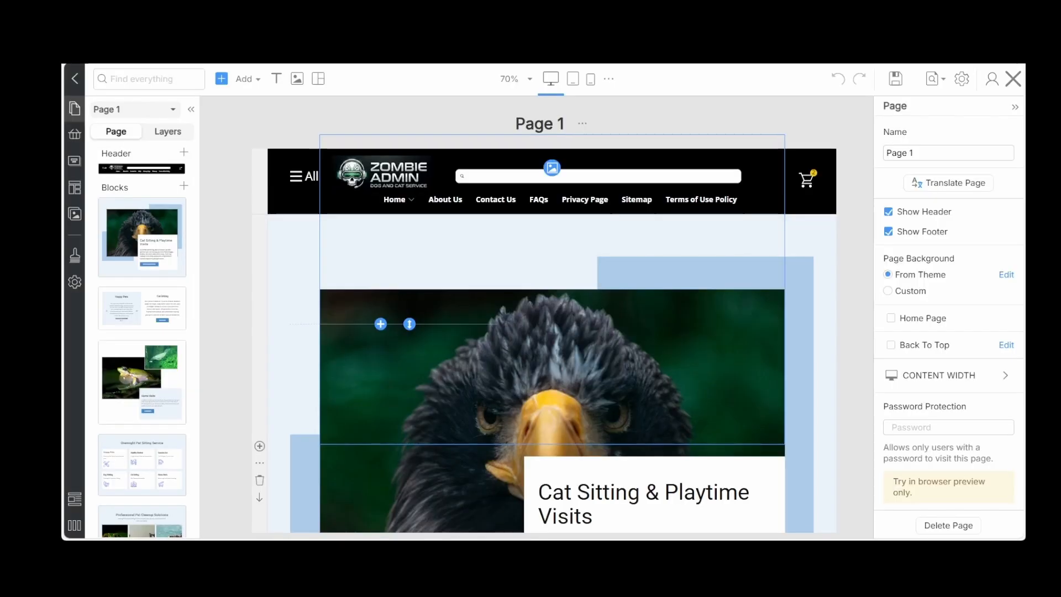
Review the generated page's blocks from the Cat Sitting & Playtime Visits block down to Litter Box Maintenance Experts
click(290, 339)
scroll(382, 341, down, 8)
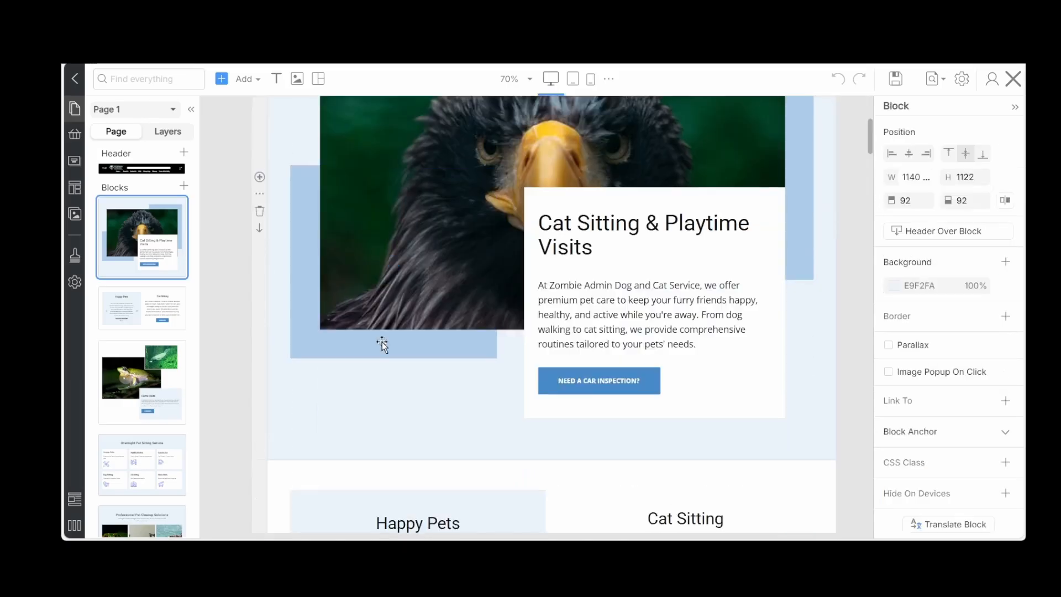
scroll(382, 341, down, 10)
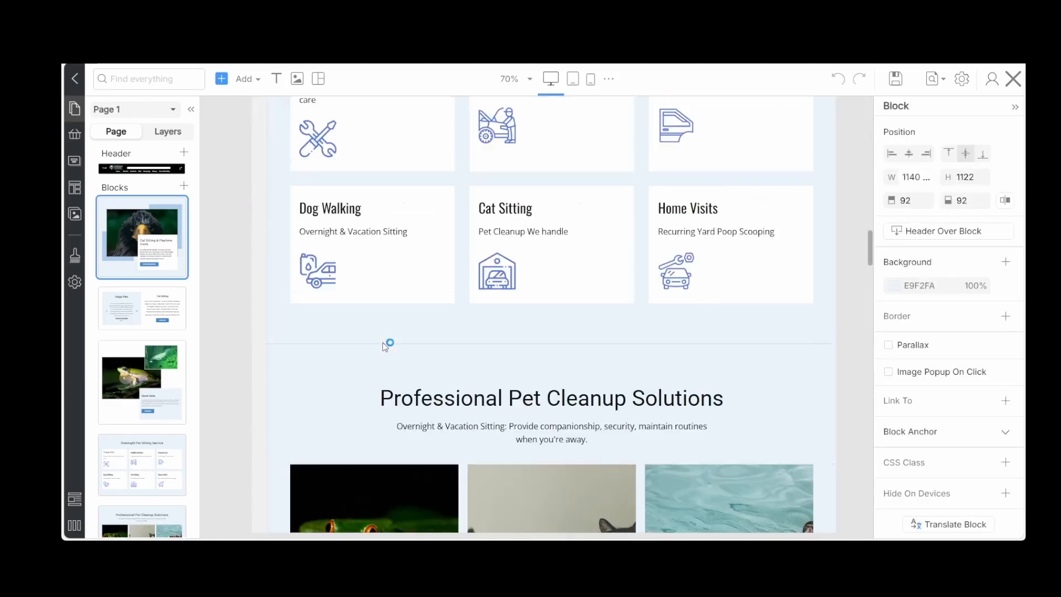
scroll(382, 343, down, 10)
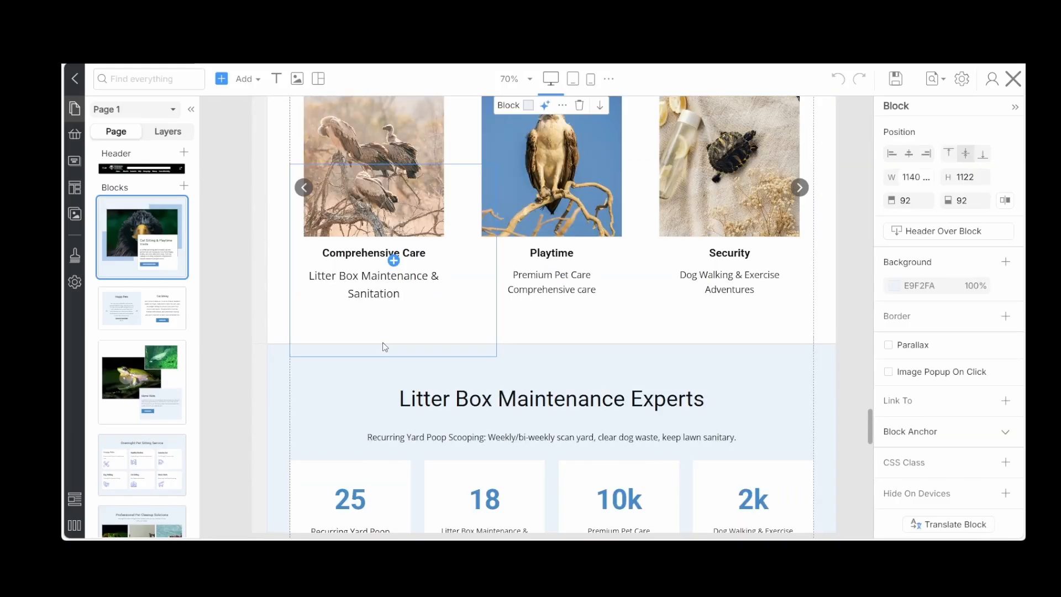
scroll(383, 342, up, 5)
scroll(382, 341, up, 10)
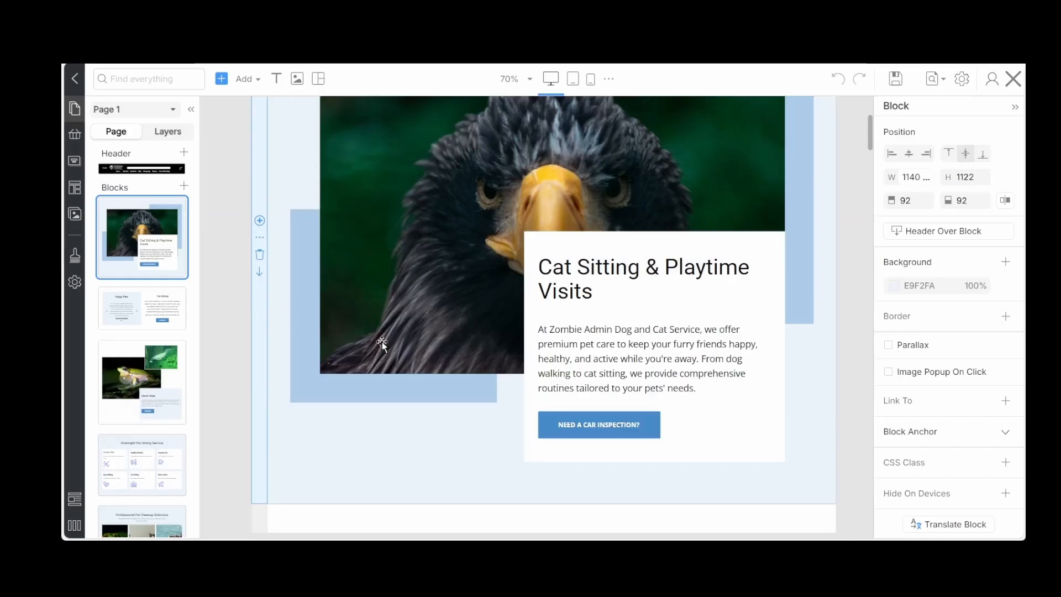
scroll(382, 341, up, 3)
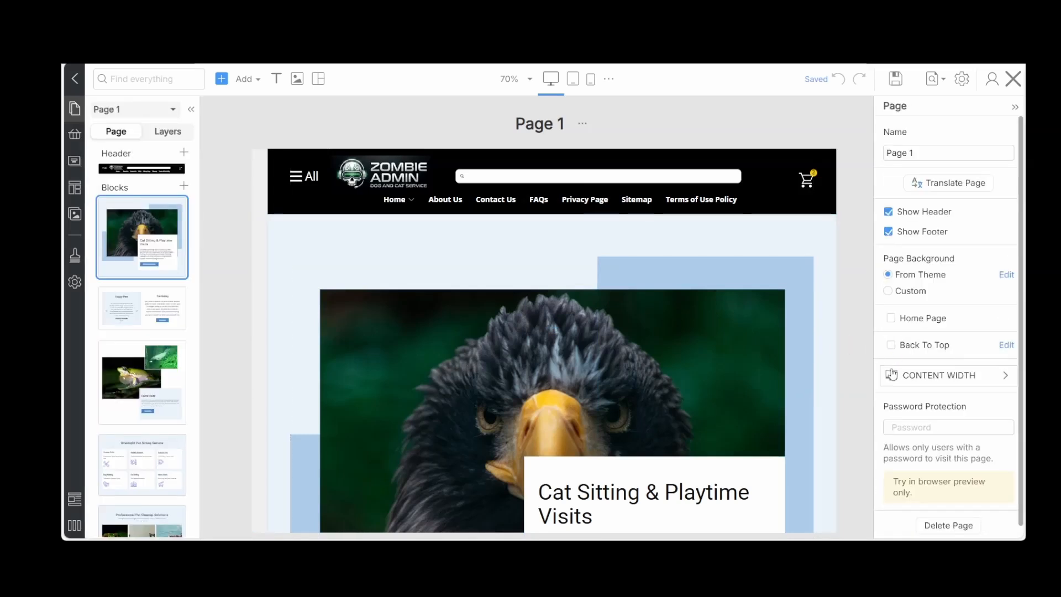
Enable Back To Top for the new page and rename it Page Test
click(891, 346)
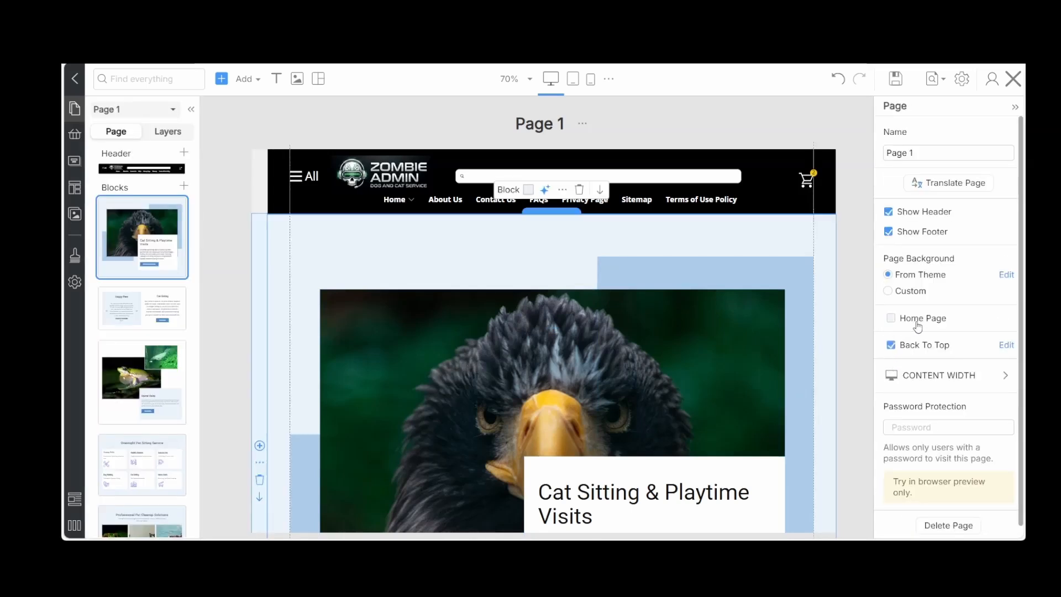
click(922, 151)
text(Page Test)
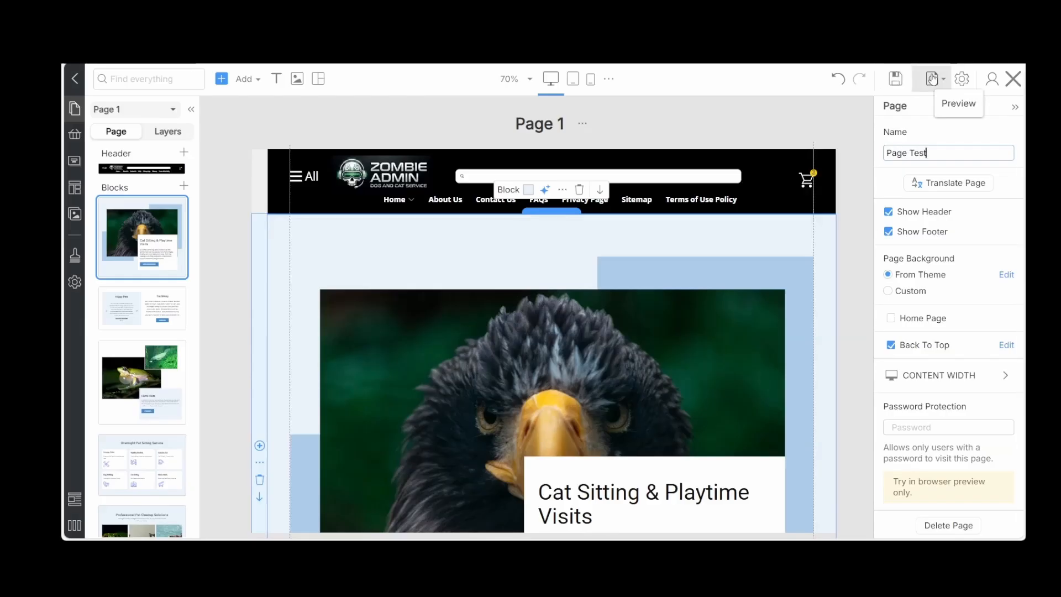
Save Page Test, close the page builder and publish the page in WordPress
click(903, 78)
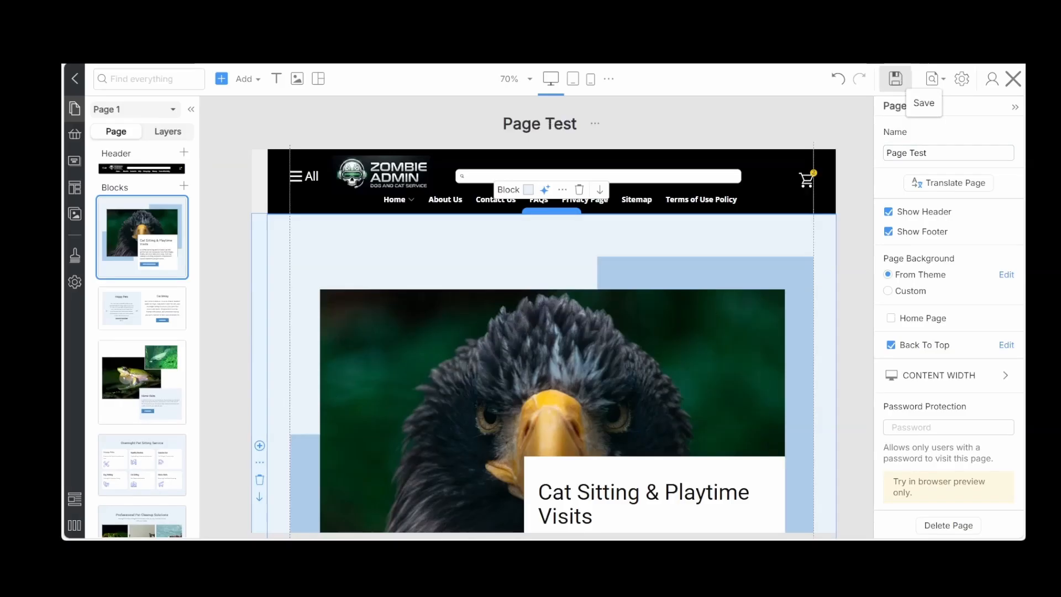
click(895, 79)
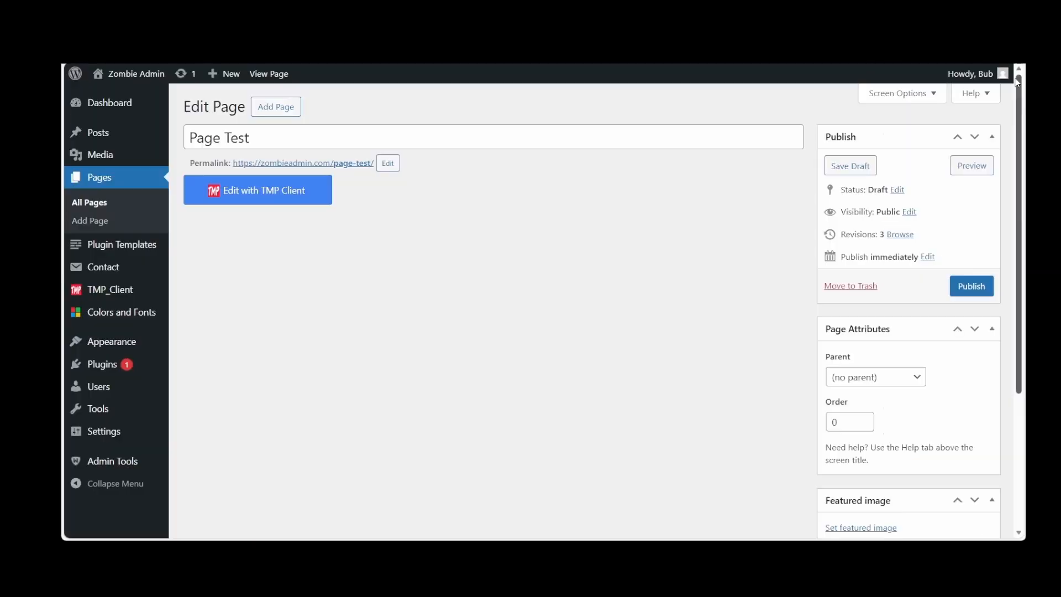
click(1014, 81)
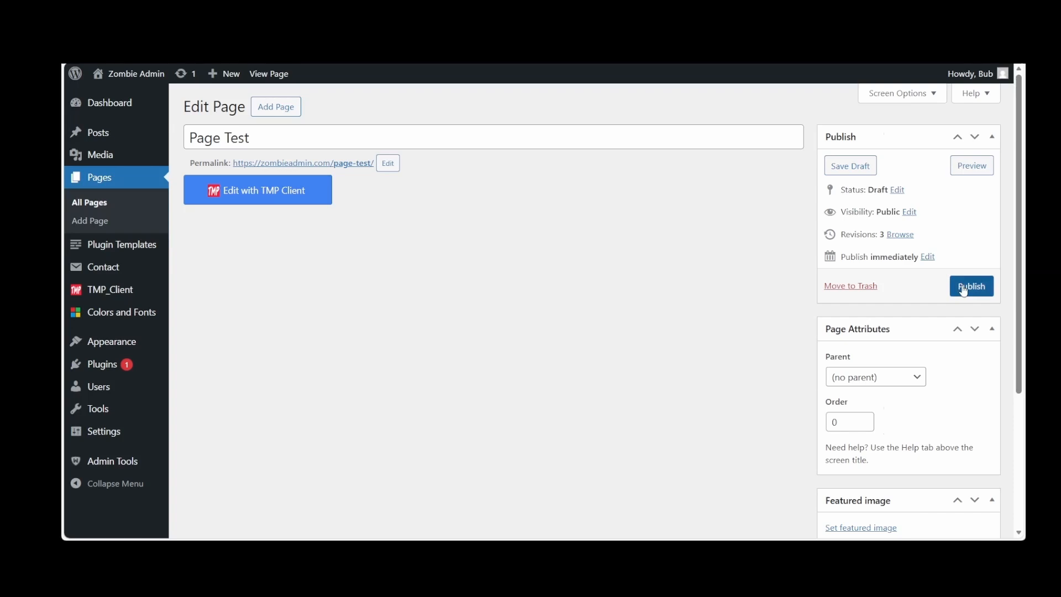
click(965, 289)
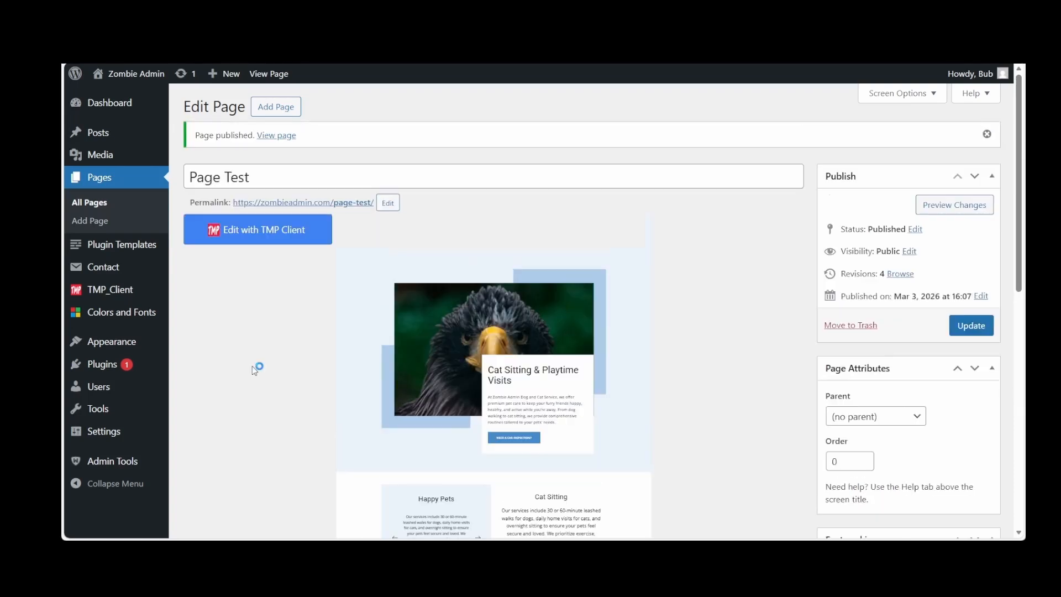
Add the Page Test page to the end of Menu Home and save the menu
mouse_move(112, 341)
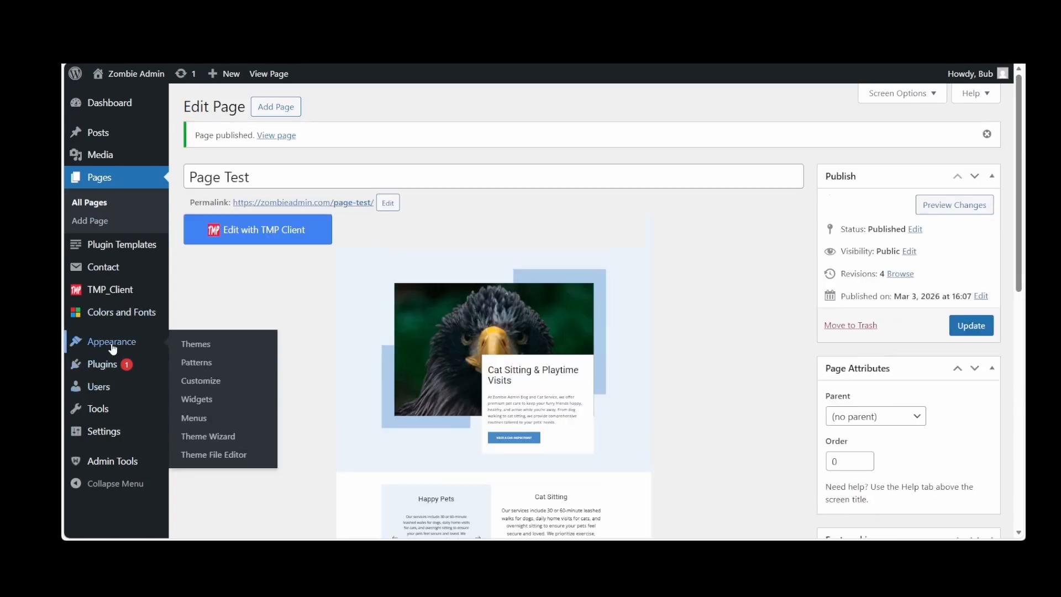
click(193, 420)
click(269, 299)
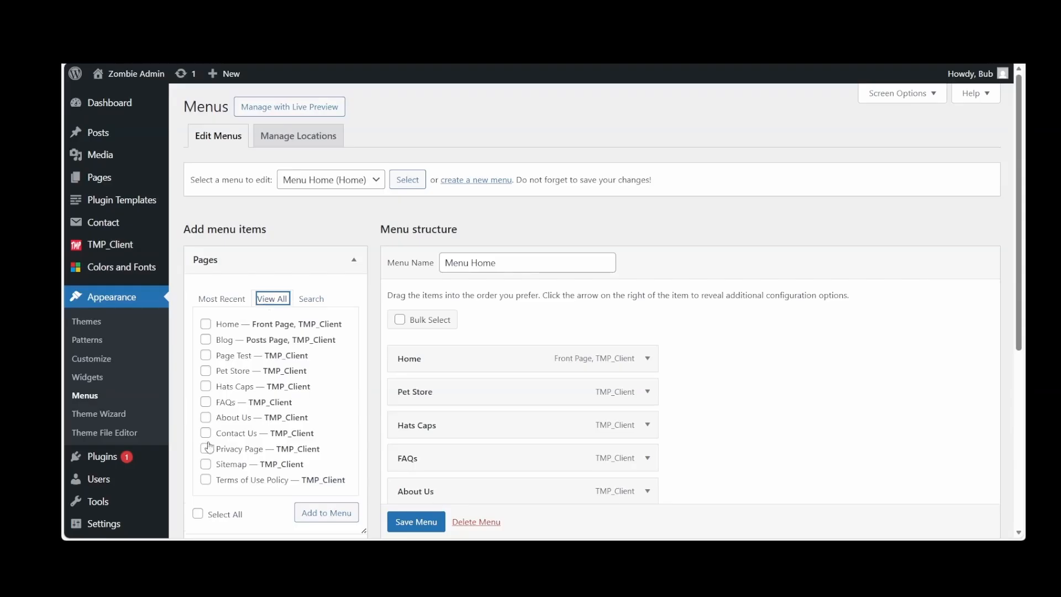
click(206, 356)
scroll(466, 426, down, 3)
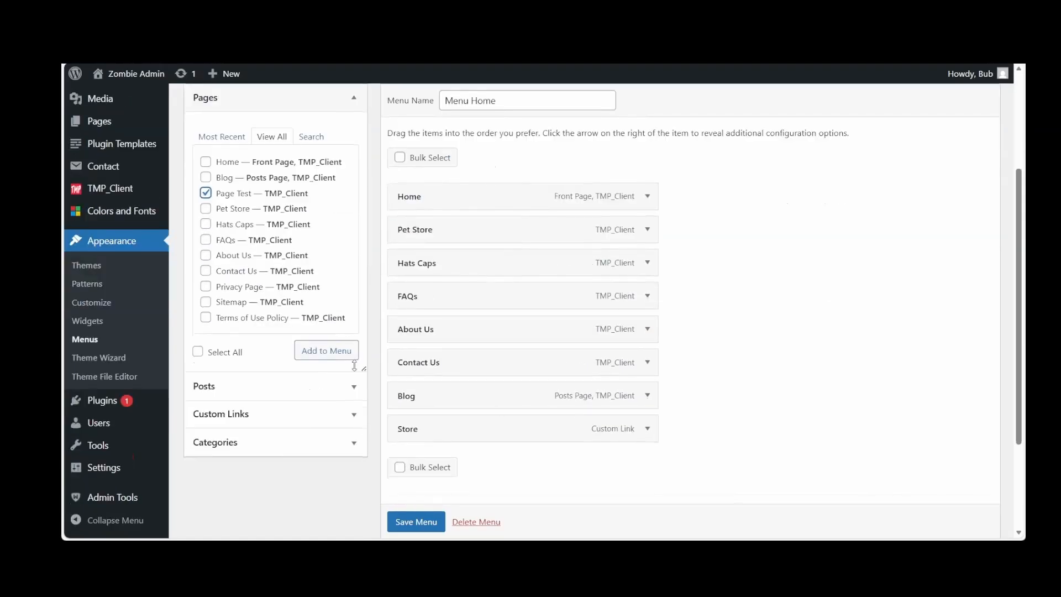
click(323, 354)
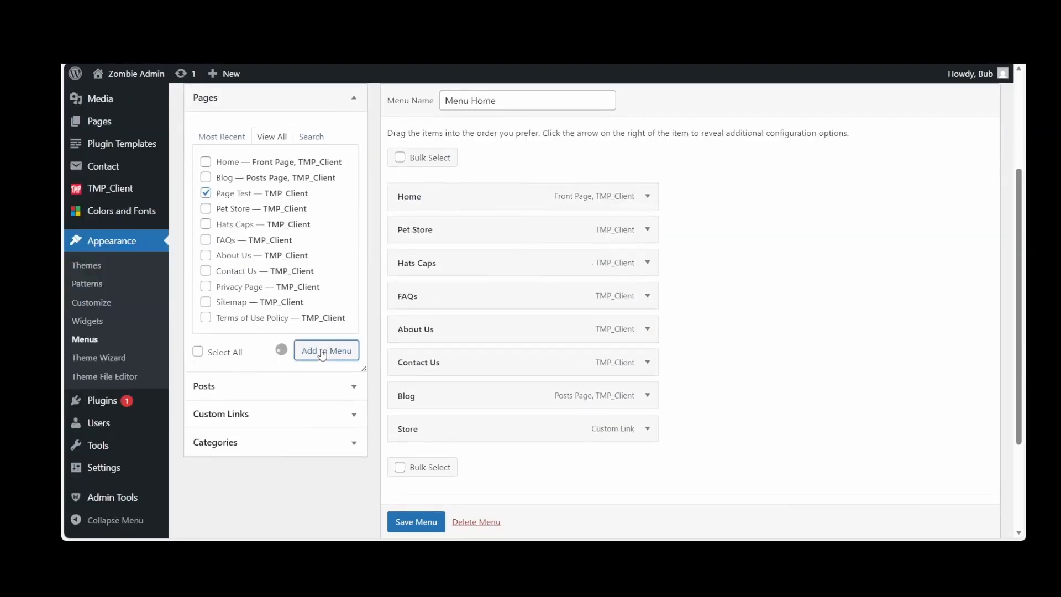
scroll(794, 396, down, 2)
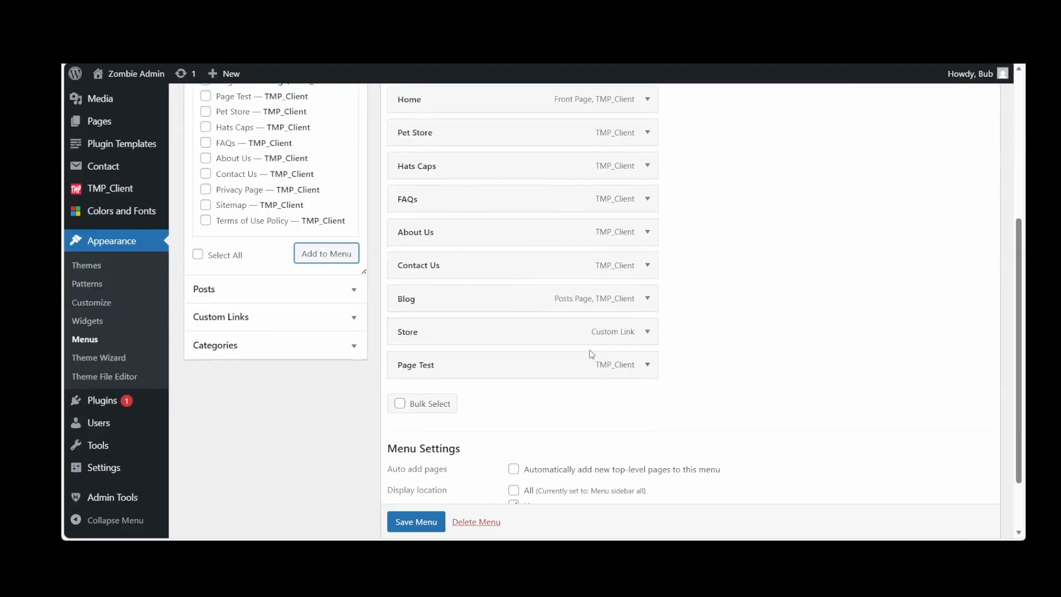
click(415, 522)
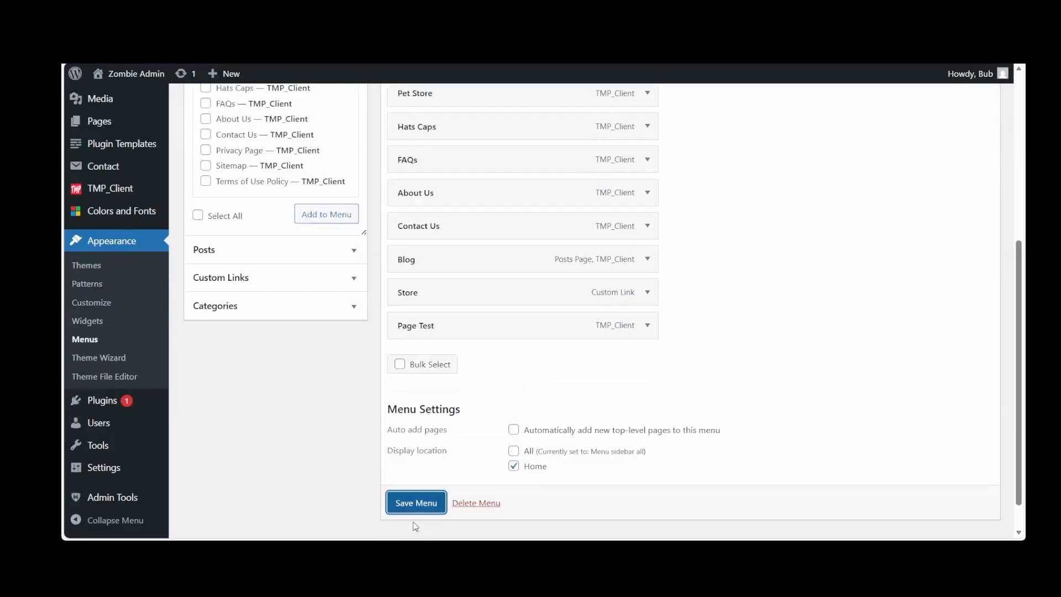
click(416, 502)
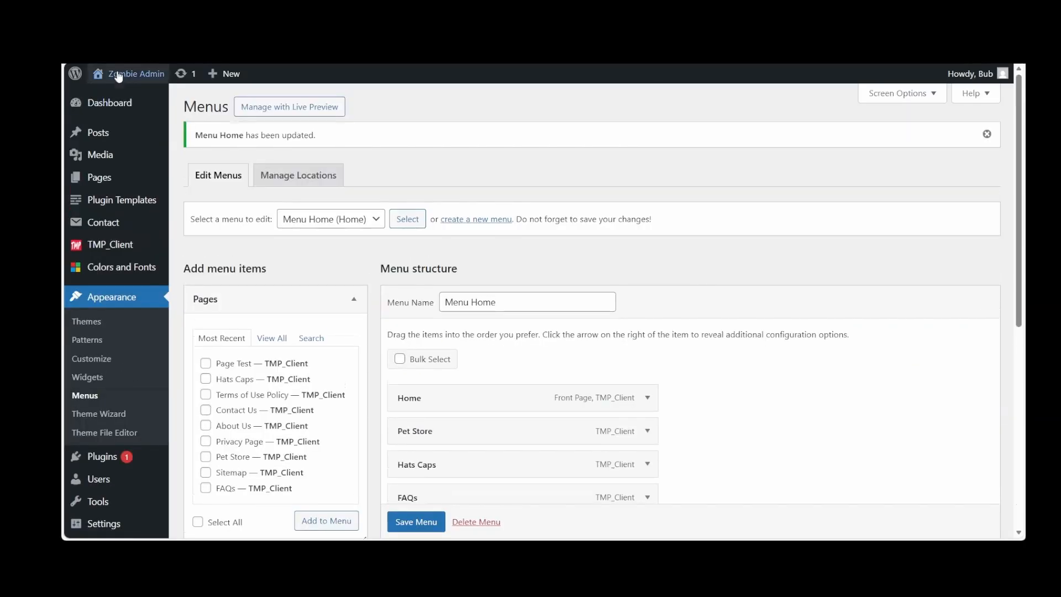
Visit the live site, dismiss the 15% Off popup and open Page Test from the site's navigation menu
mouse_move(120, 83)
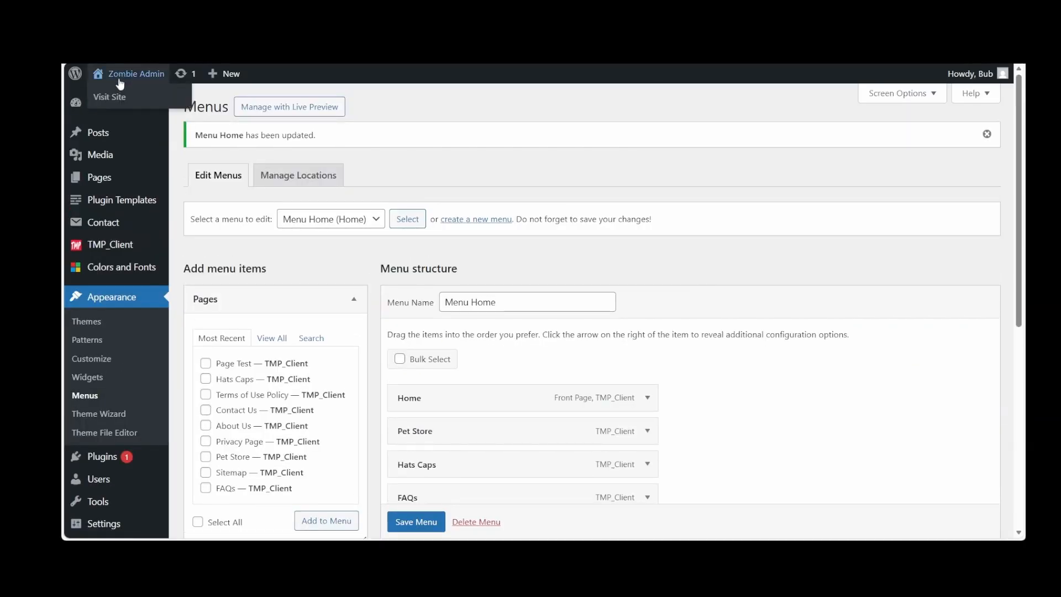
click(120, 82)
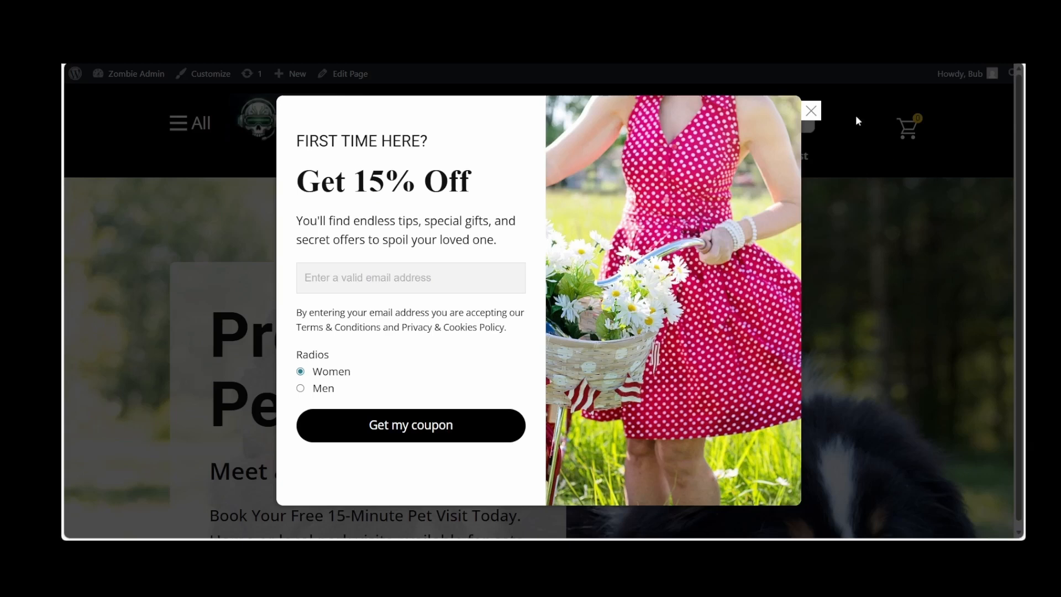
click(810, 111)
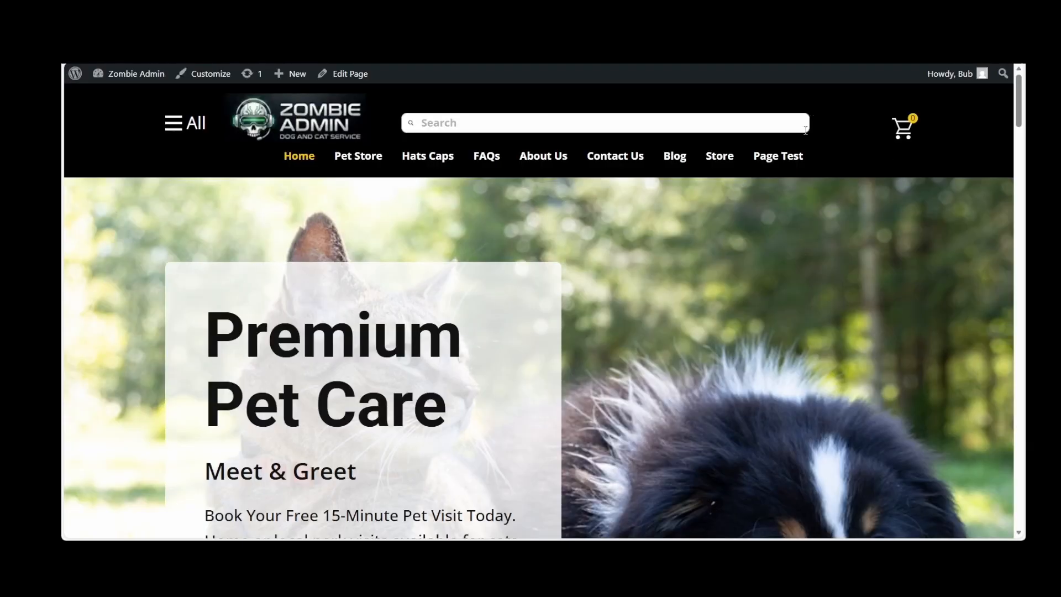
click(789, 158)
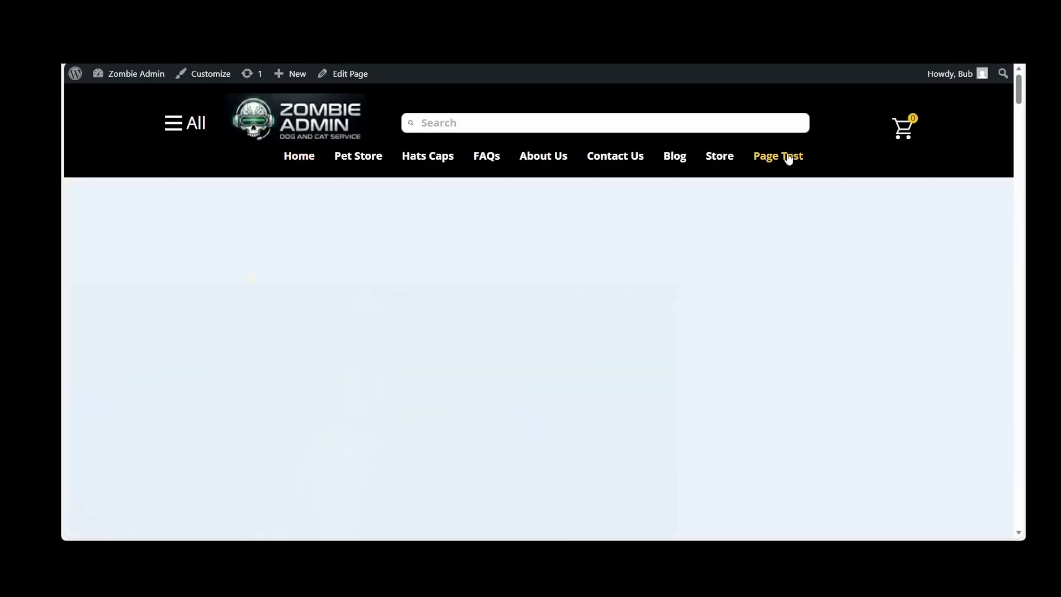
Review the live Page Test from the eagle photo down to the Write Us form and map, and return to the page's beginning
scroll(906, 315, down, 3)
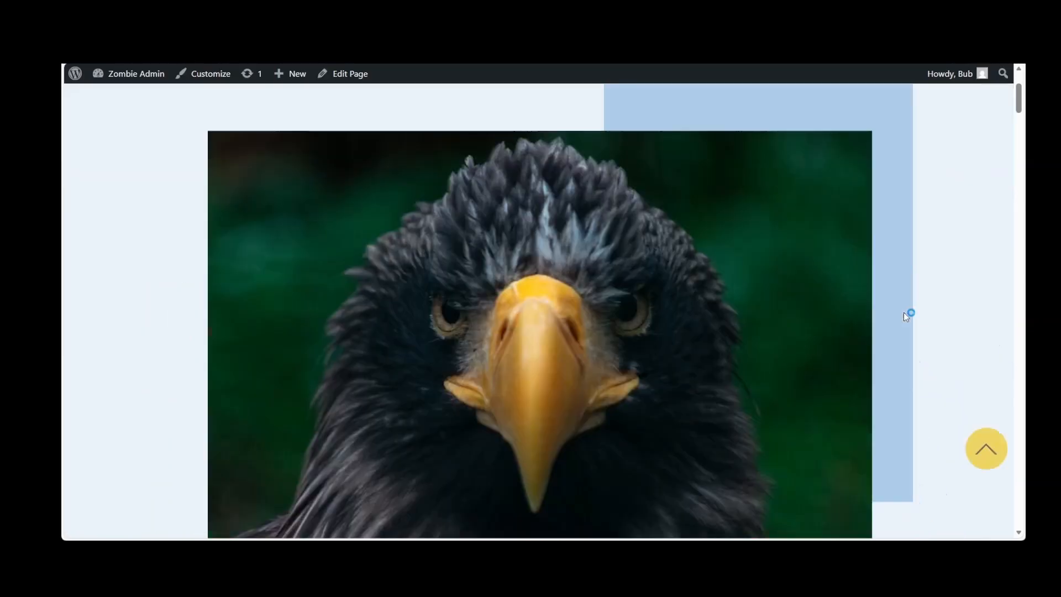
scroll(906, 315, down, 5)
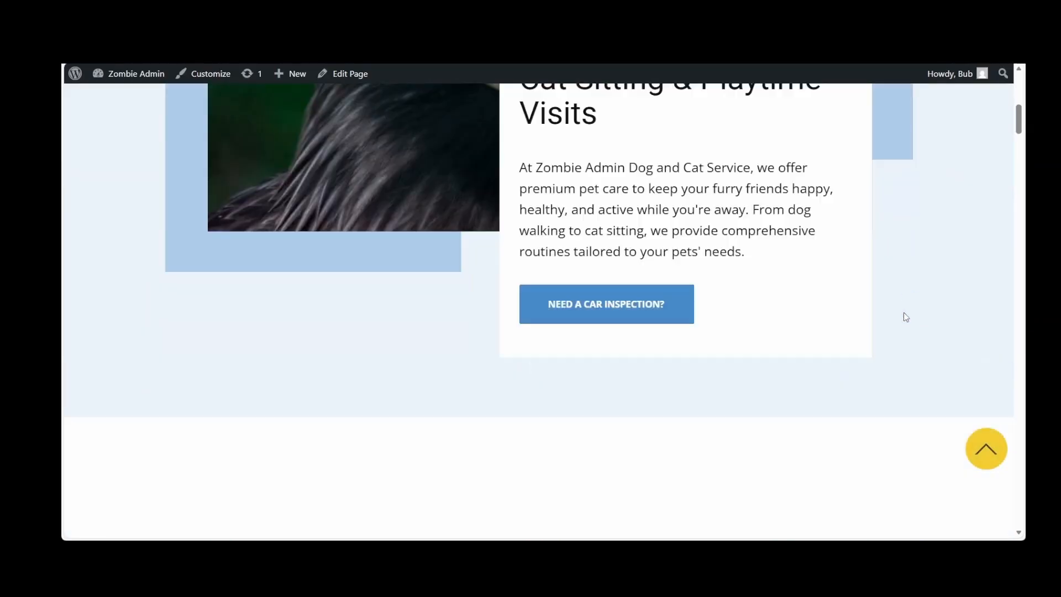
scroll(906, 318, down, 5)
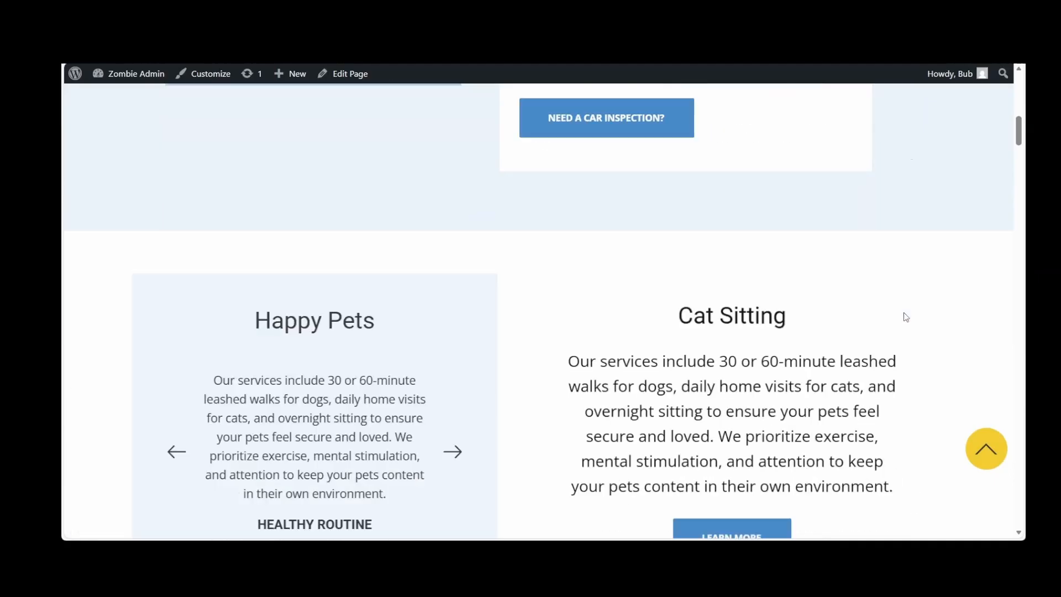
scroll(906, 317, down, 2)
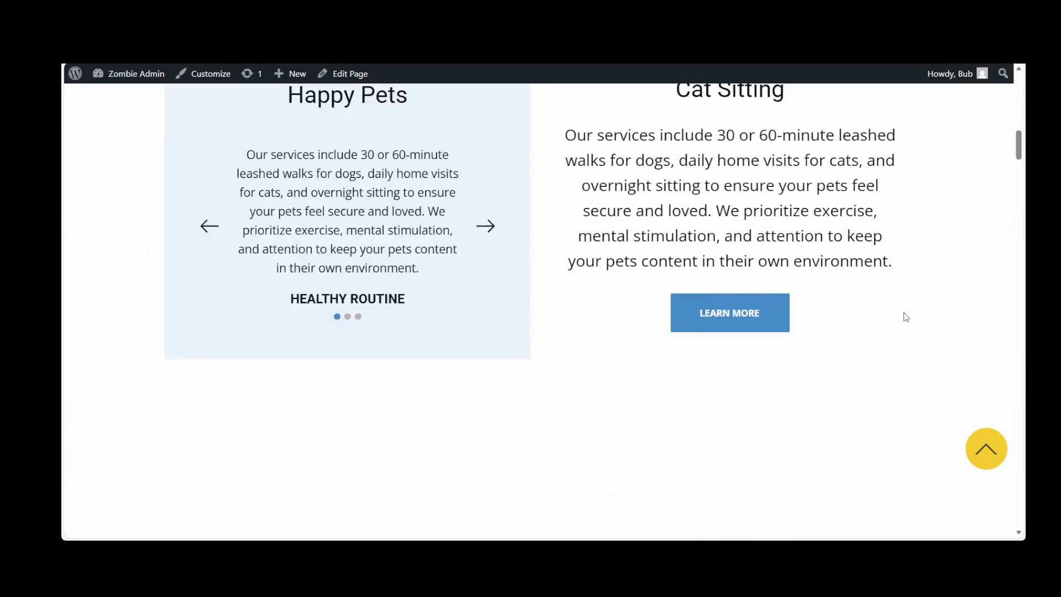
scroll(906, 317, down, 8)
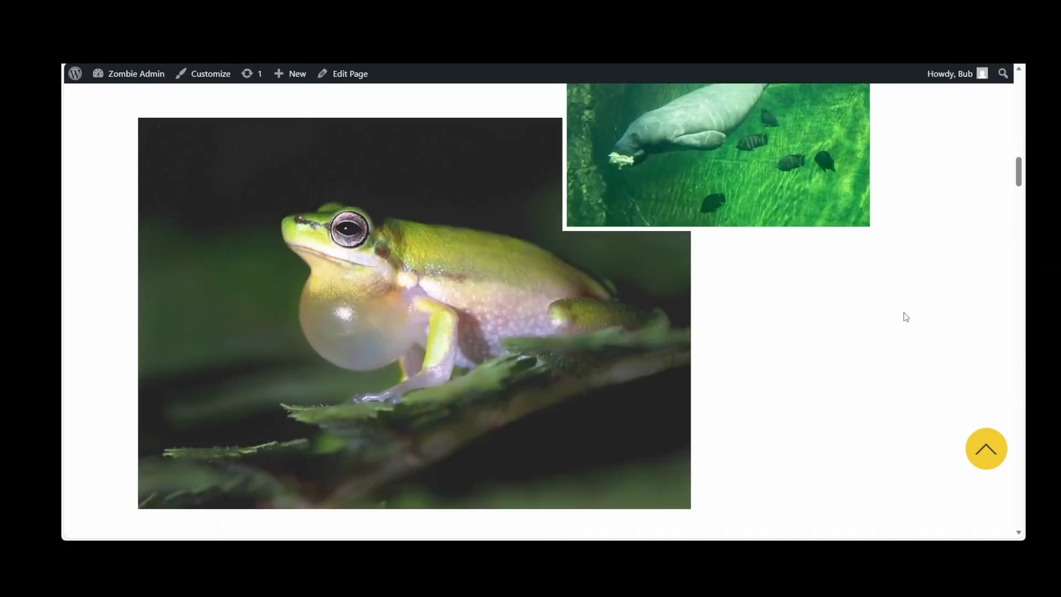
scroll(907, 317, down, 8)
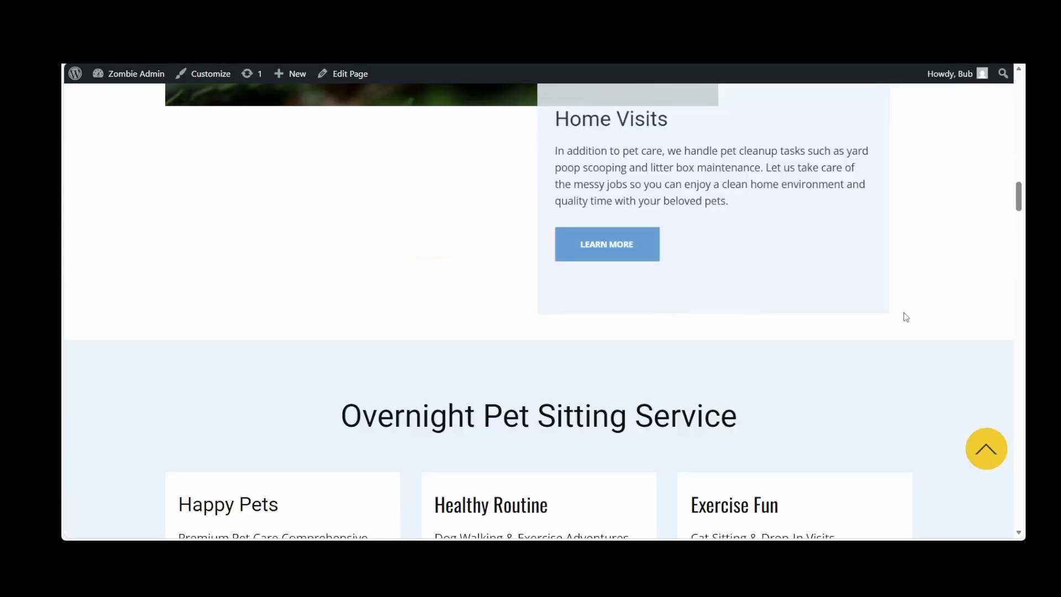
scroll(907, 317, down, 8)
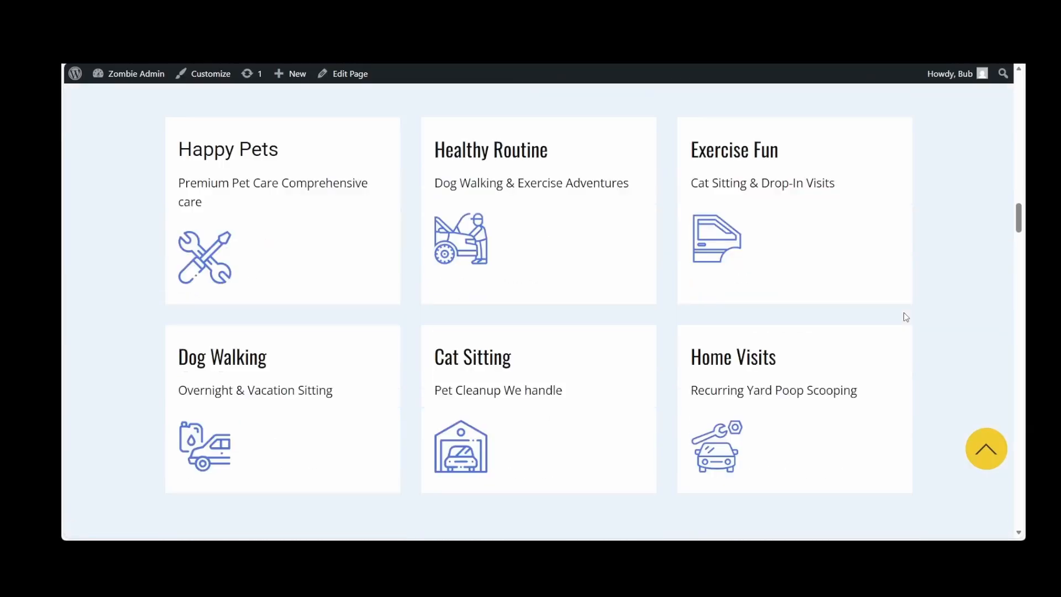
scroll(906, 317, down, 4)
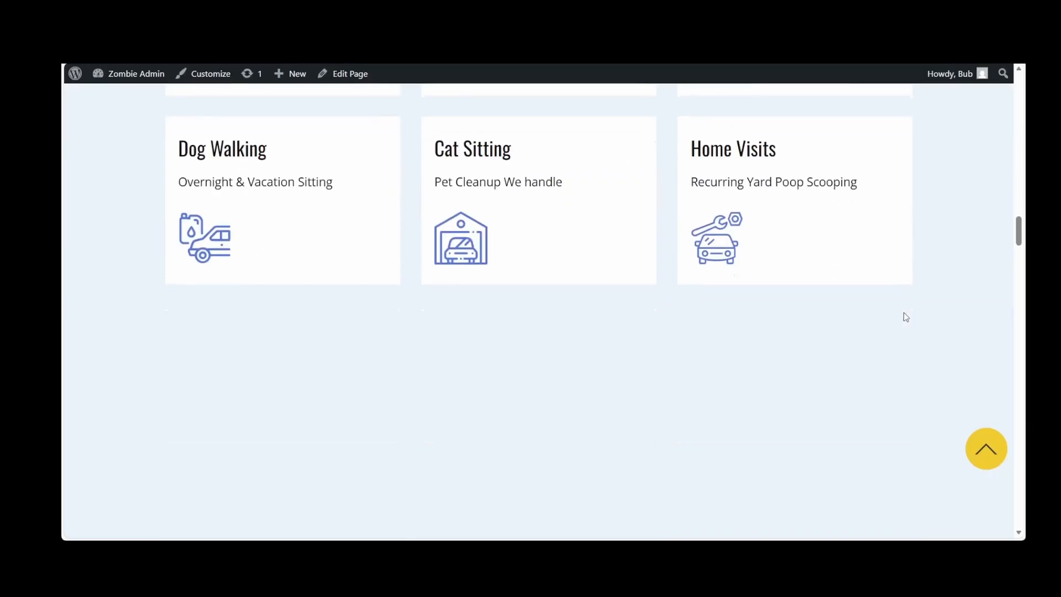
scroll(906, 317, down, 5)
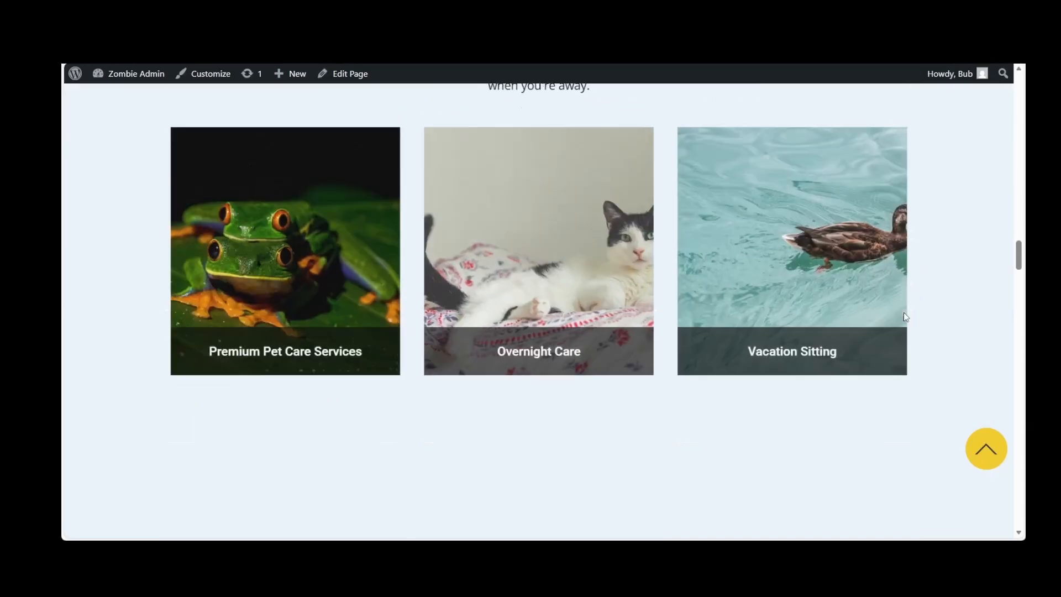
scroll(905, 316, down, 6)
scroll(928, 473, down, 10)
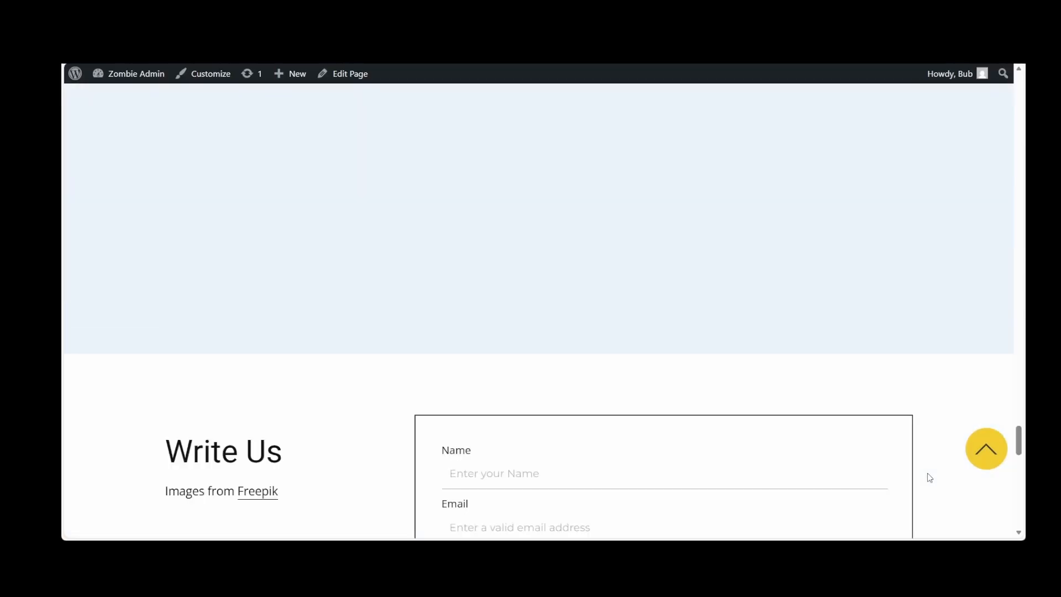
scroll(927, 478, down, 2)
scroll(927, 473, down, 10)
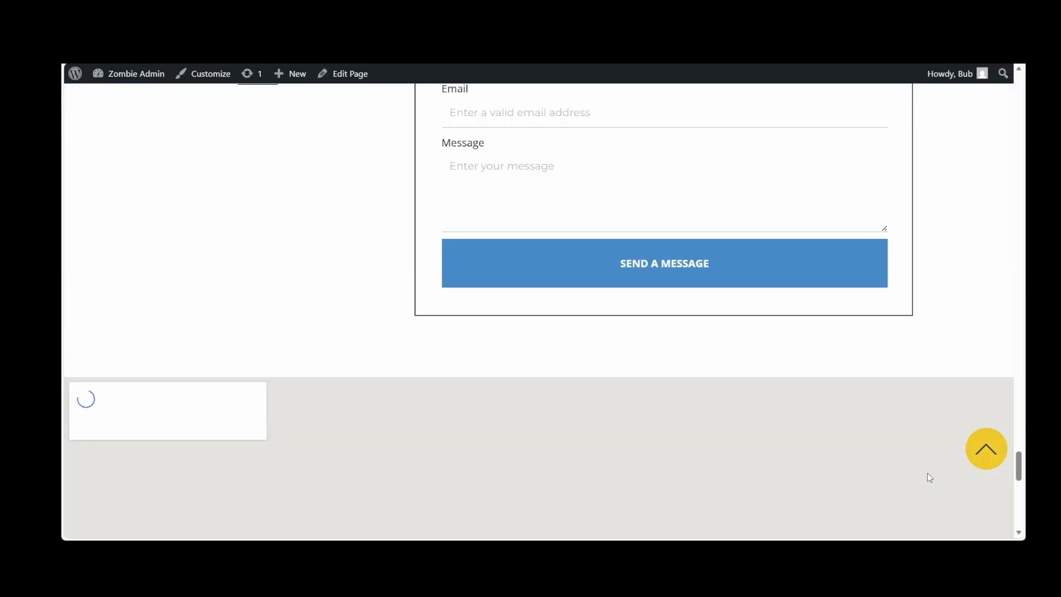
click(978, 457)
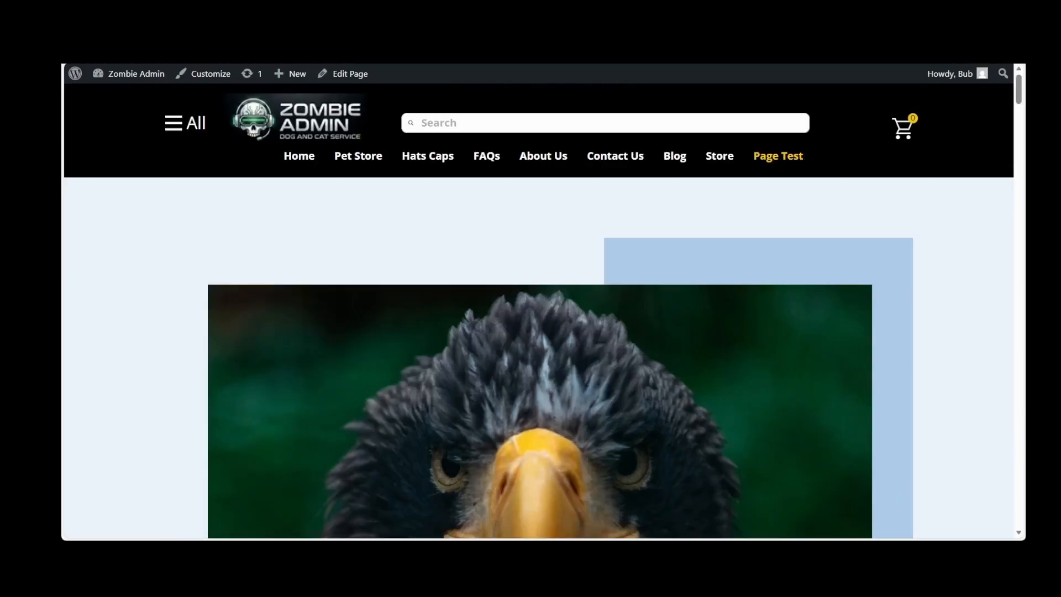
Apply the orange, peach and sage color preset to the theme settings for all pages, save it and close the editor
mouse_move(127, 73)
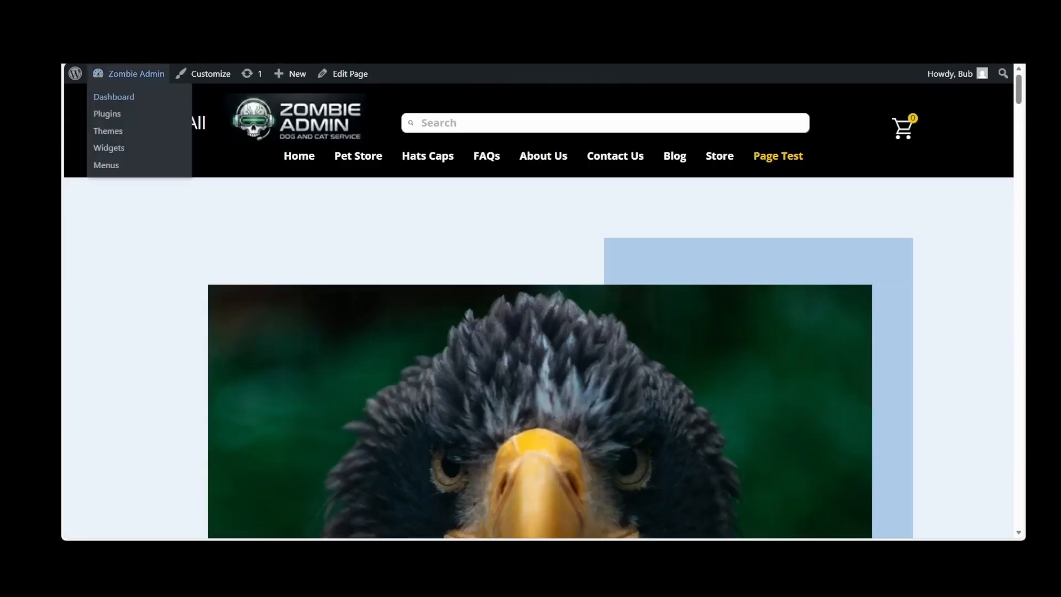
click(119, 98)
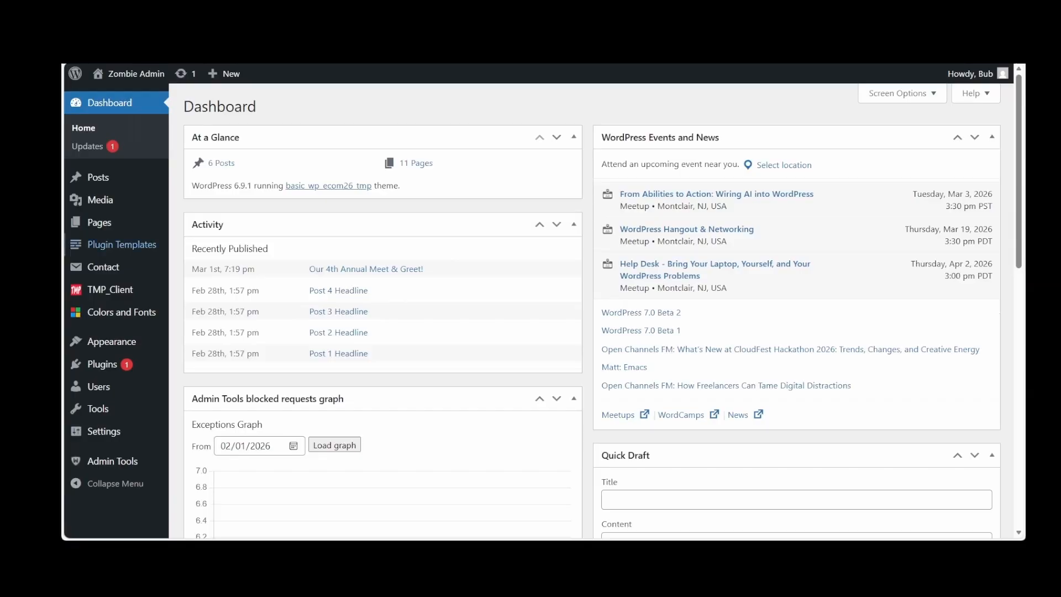
mouse_move(122, 313)
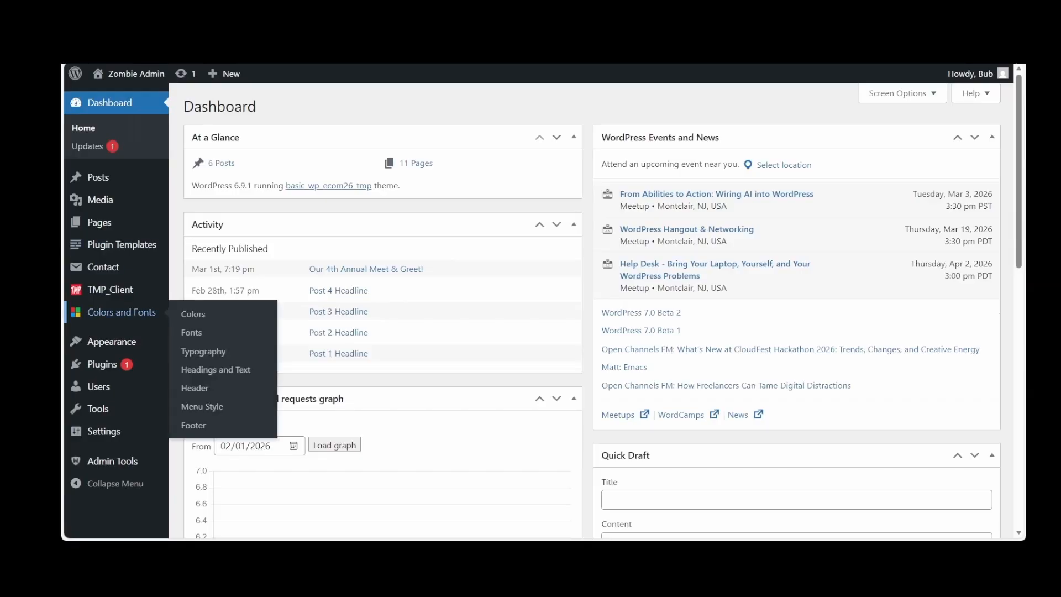
click(97, 314)
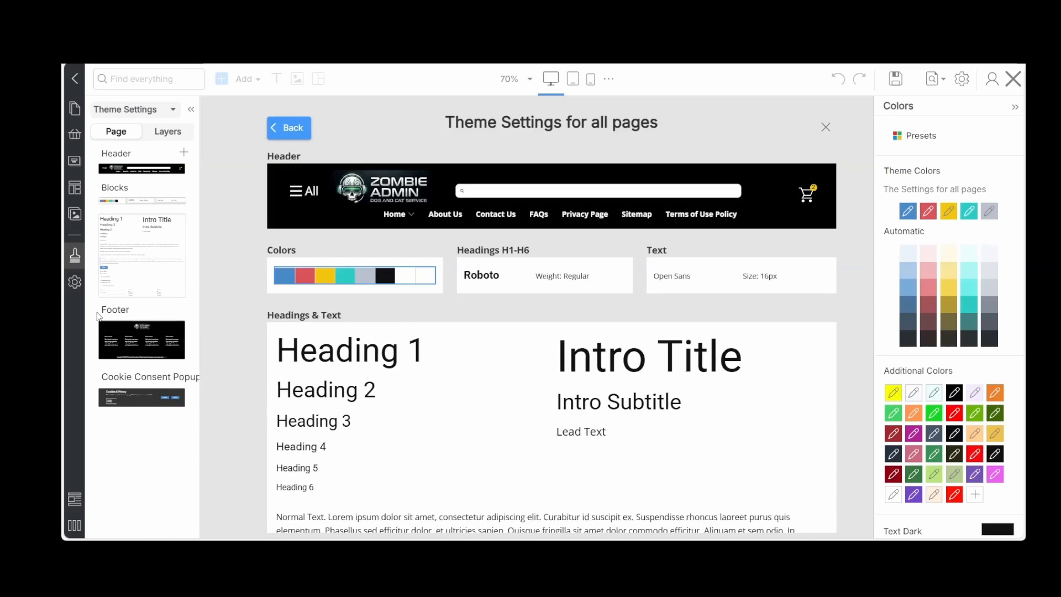
click(928, 135)
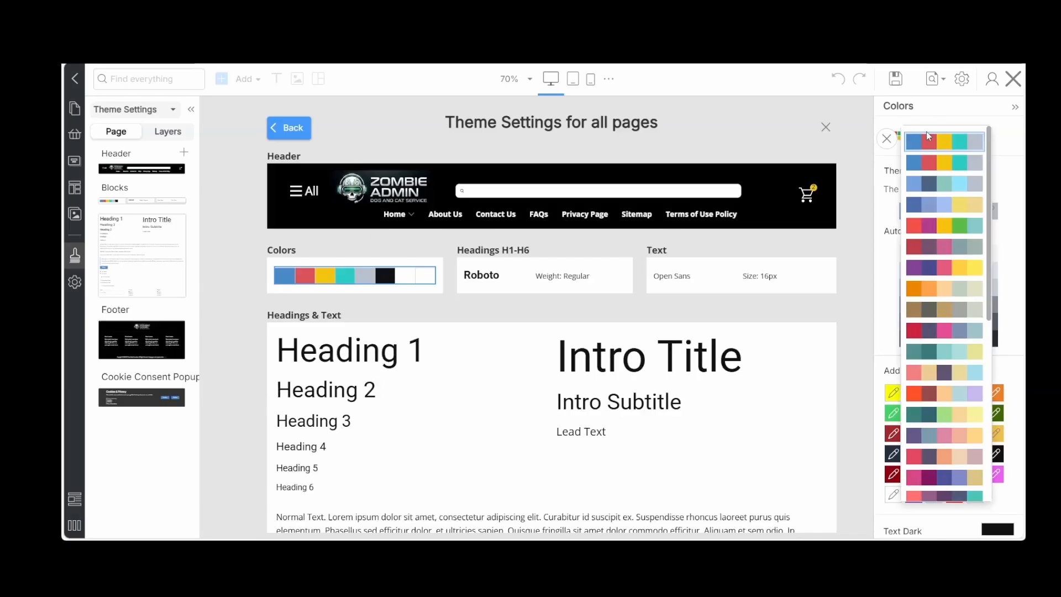
click(916, 291)
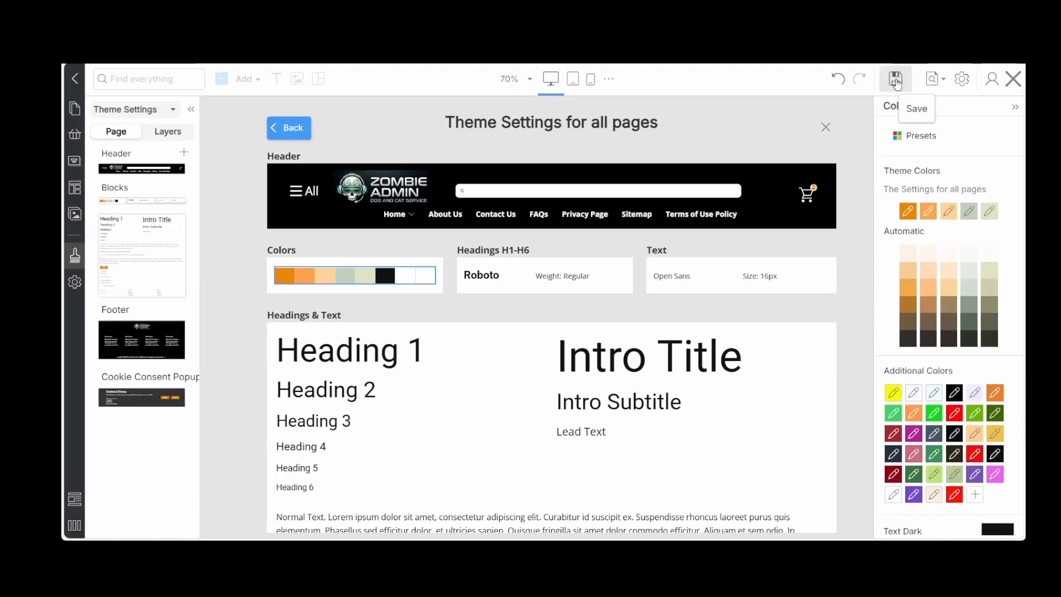
click(896, 81)
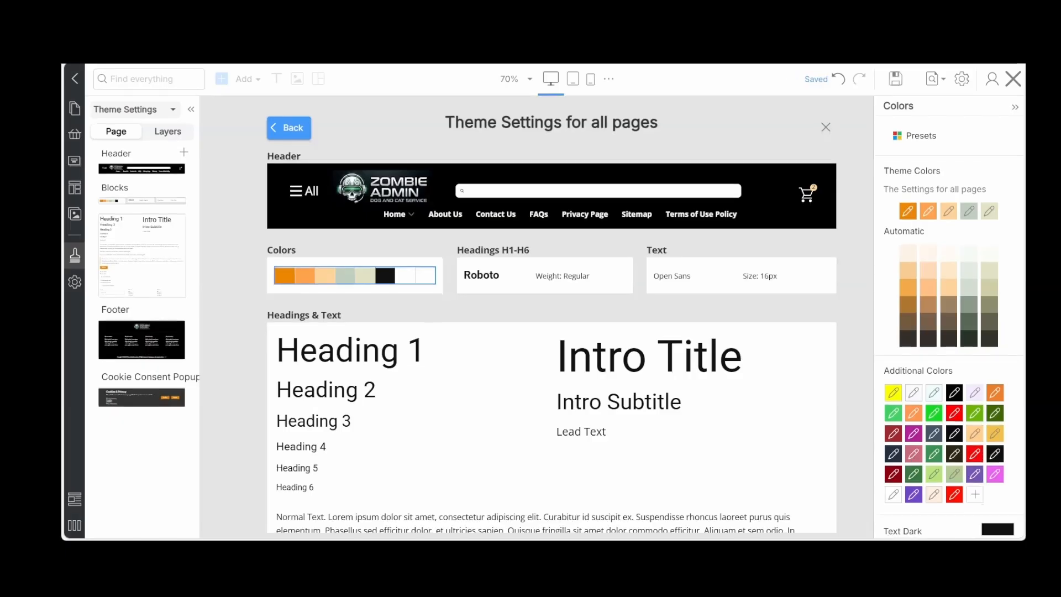
click(1013, 78)
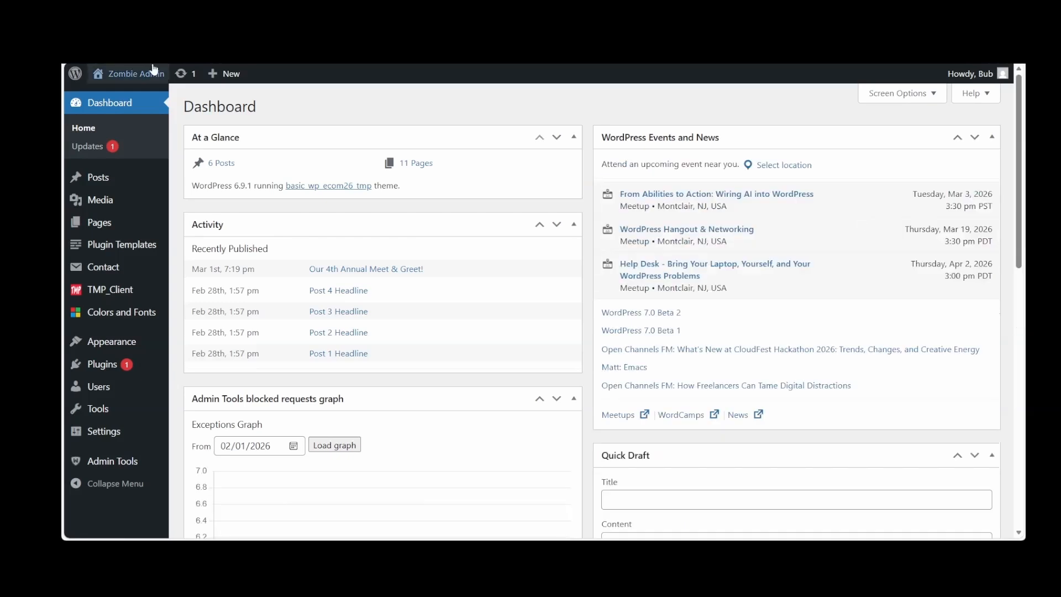
Visit the live homepage and examine the theme colors on the service buttons and the Dog and Cat Care Advice section
mouse_move(143, 79)
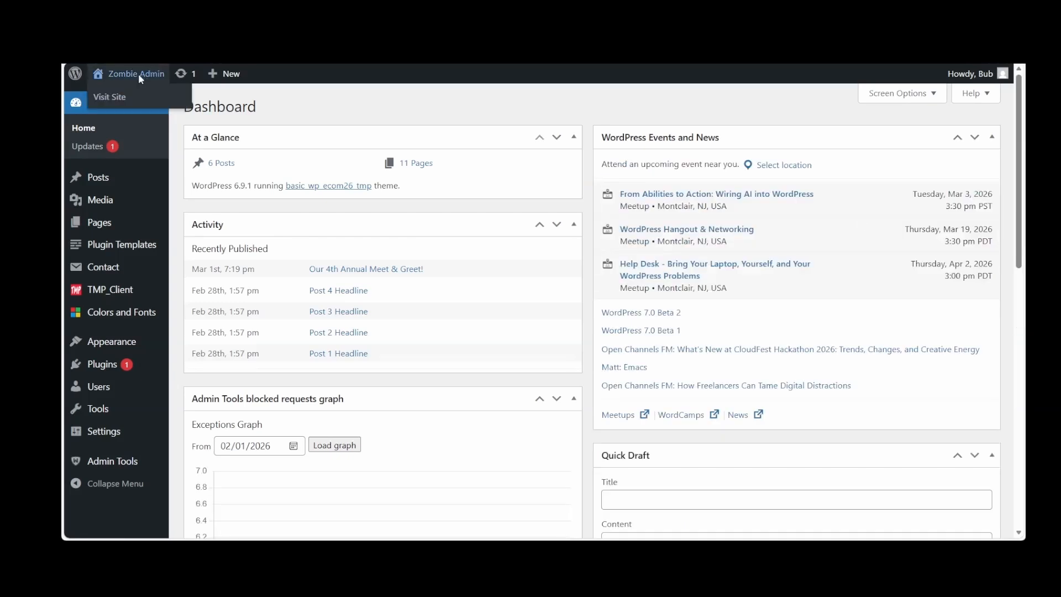
click(138, 74)
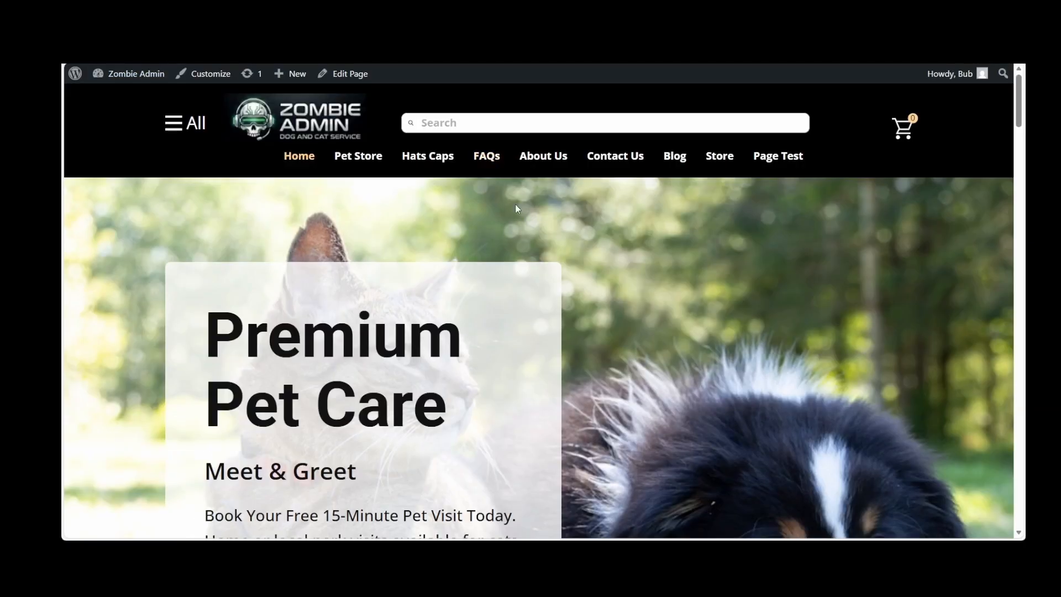
scroll(515, 204, down, 10)
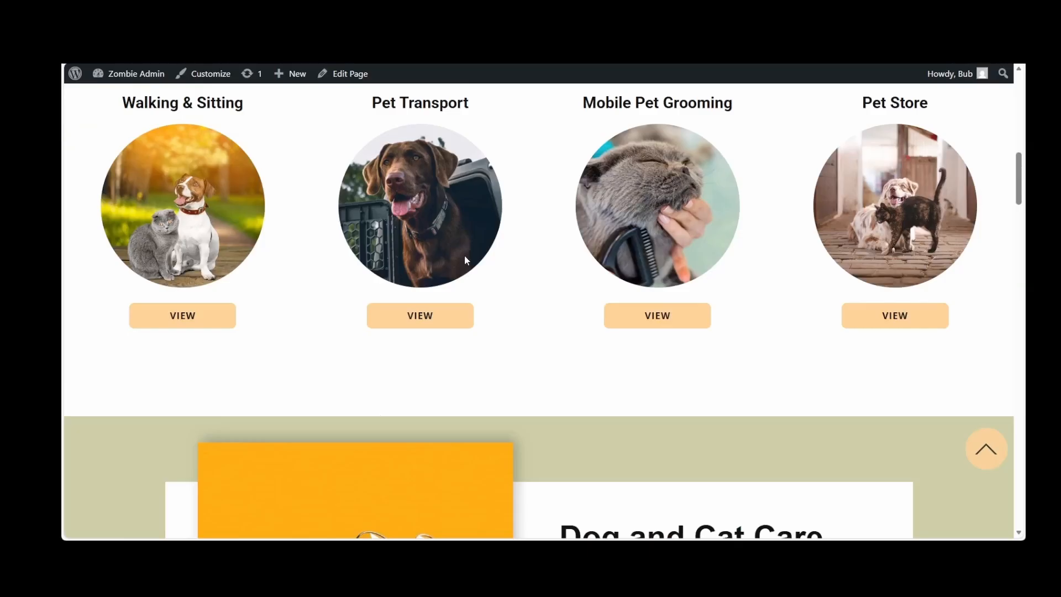
scroll(461, 255, down, 1)
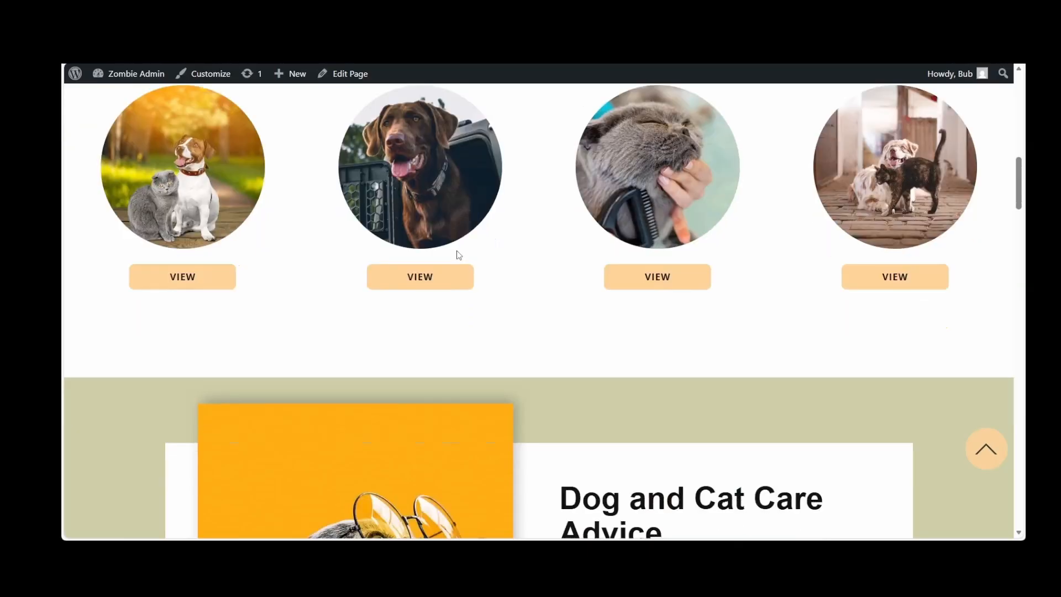
Look over the rest of the live homepage and reopen Page Test in the page editor through the site dashboard
scroll(661, 333, down, 5)
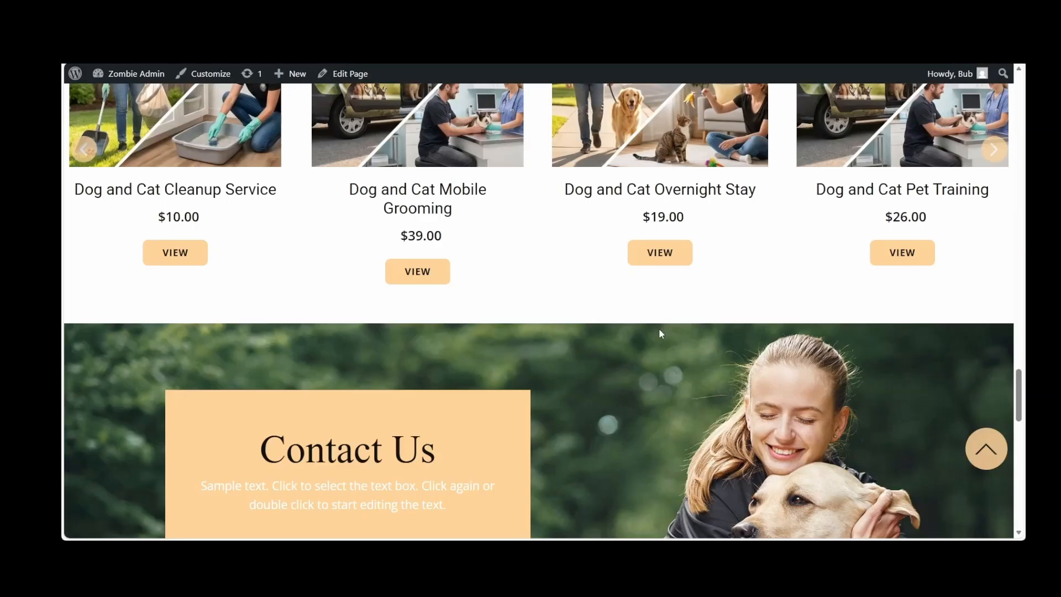
scroll(661, 334, down, 8)
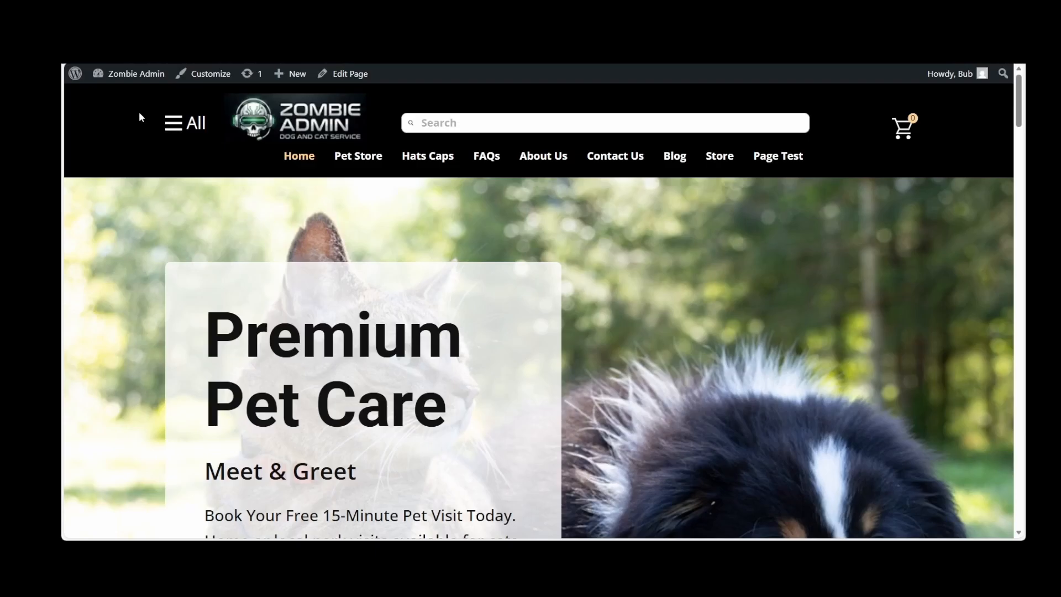
mouse_move(128, 74)
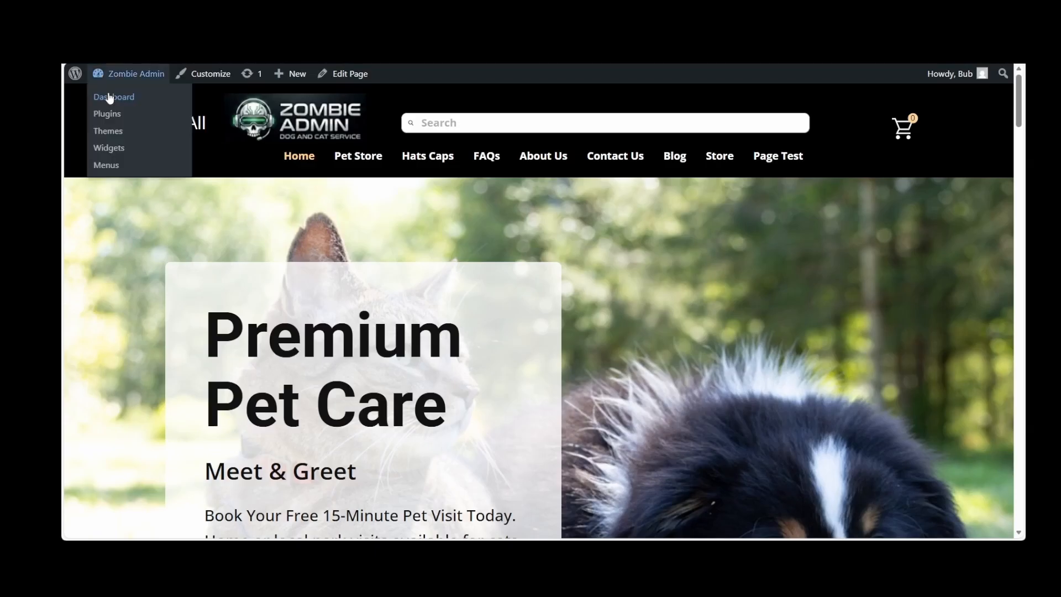
click(110, 97)
mouse_move(99, 228)
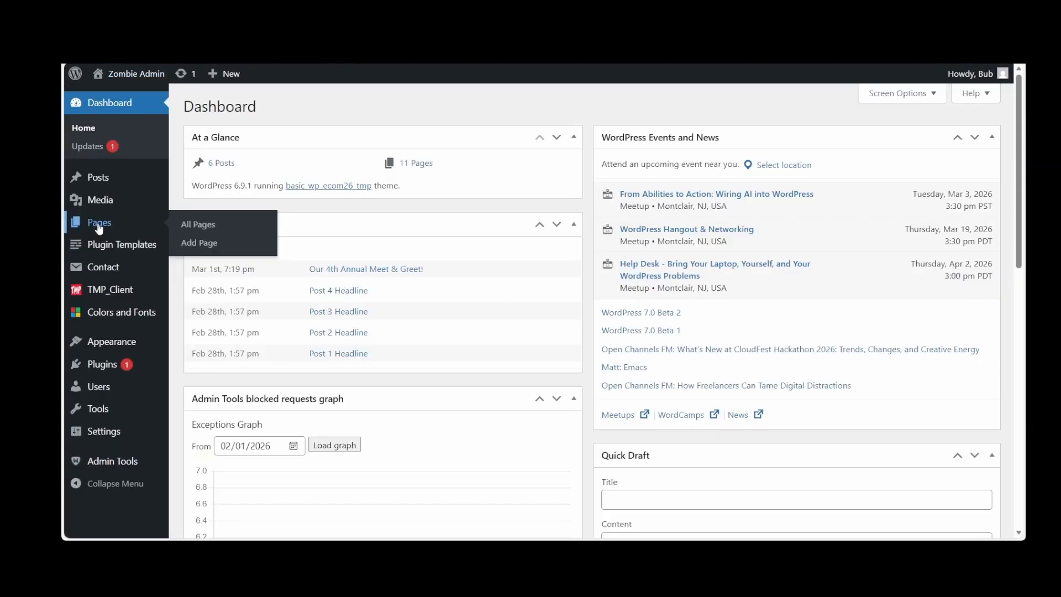
click(100, 226)
click(240, 222)
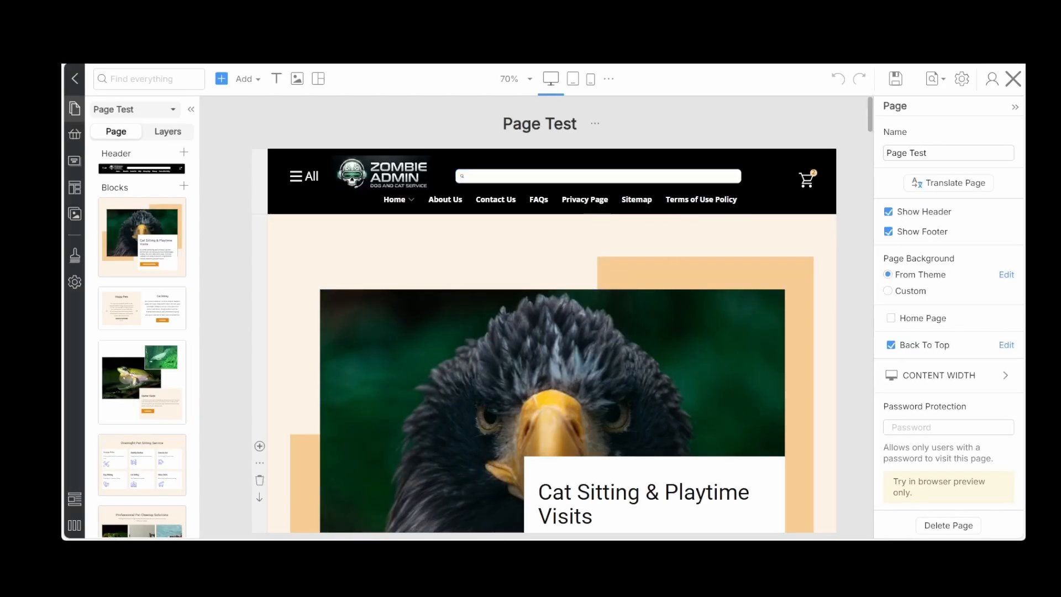
Look through Page Test from the eagle photo block to the Overnight Pet Sitting Service block and save the page
click(291, 291)
scroll(858, 308, down, 4)
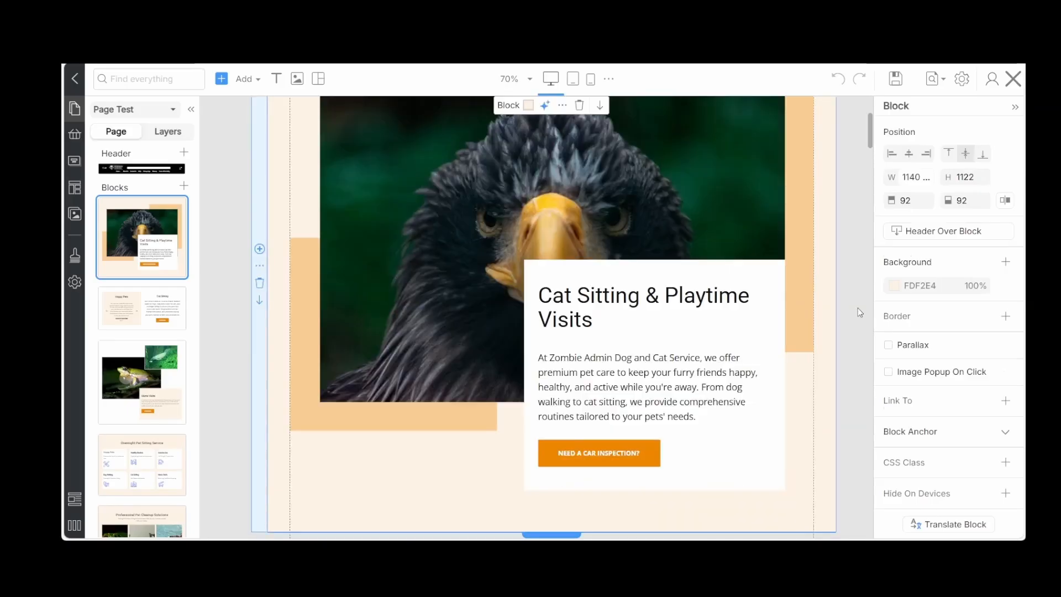
scroll(858, 307, down, 10)
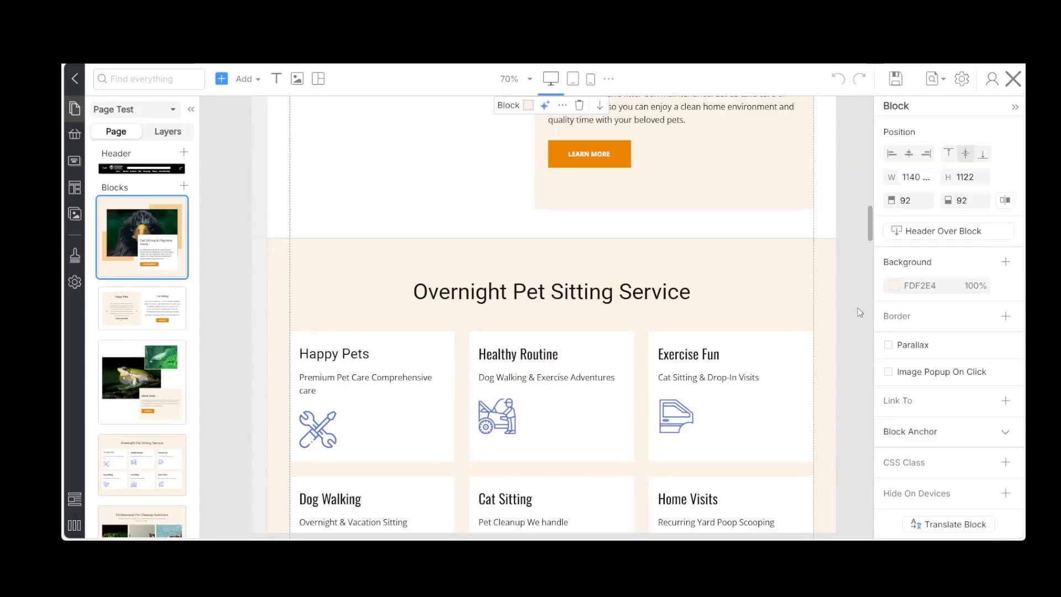
click(896, 79)
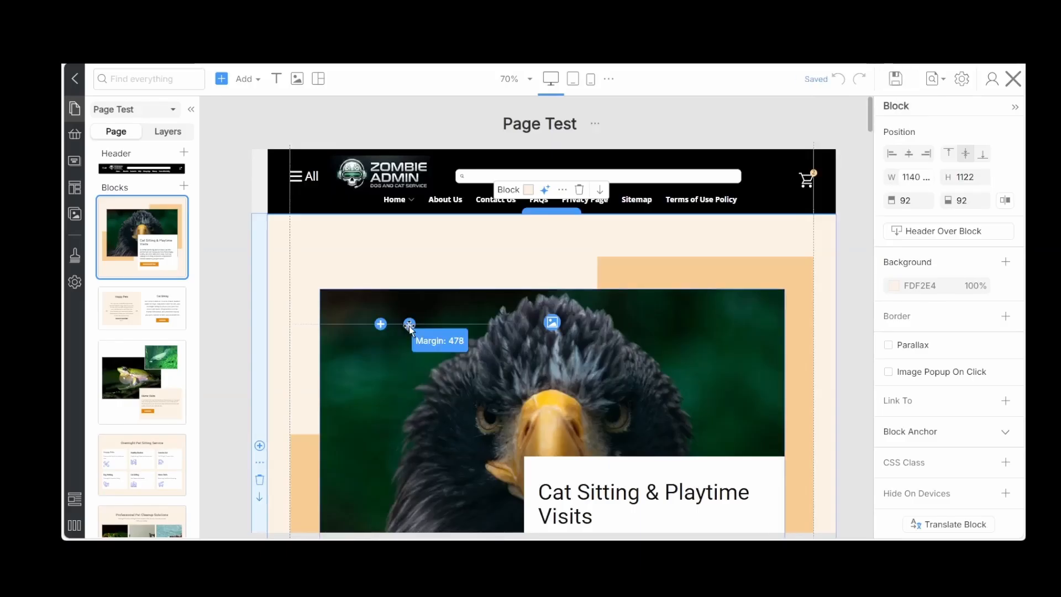
Replace the eagle photo with the blue-uniformed pair holding a cat and dog, reframed to show their heads, and lower the overlapping text box
scroll(371, 300, down, 5)
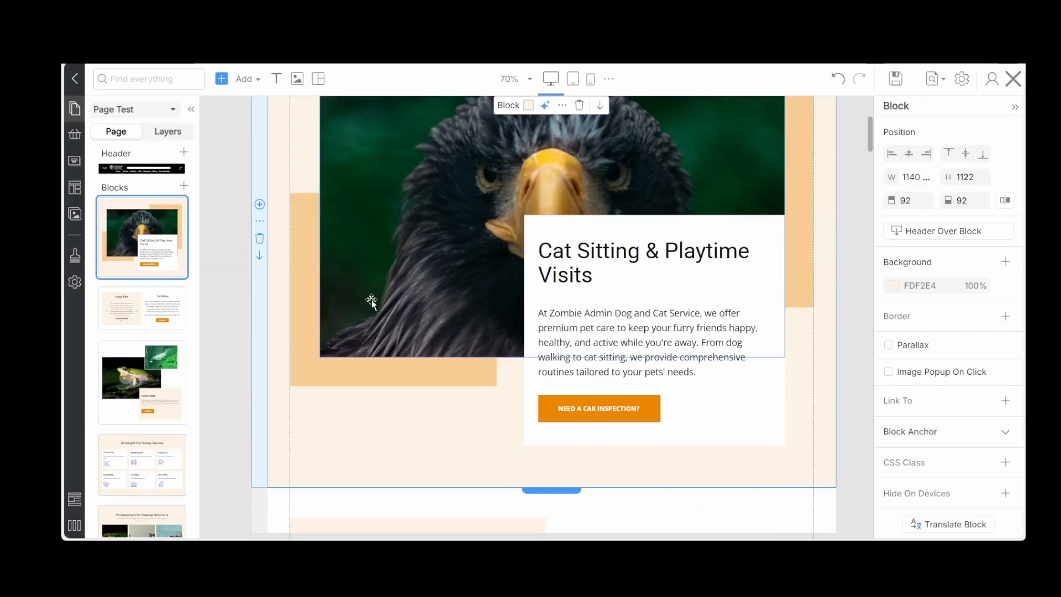
scroll(371, 300, up, 3)
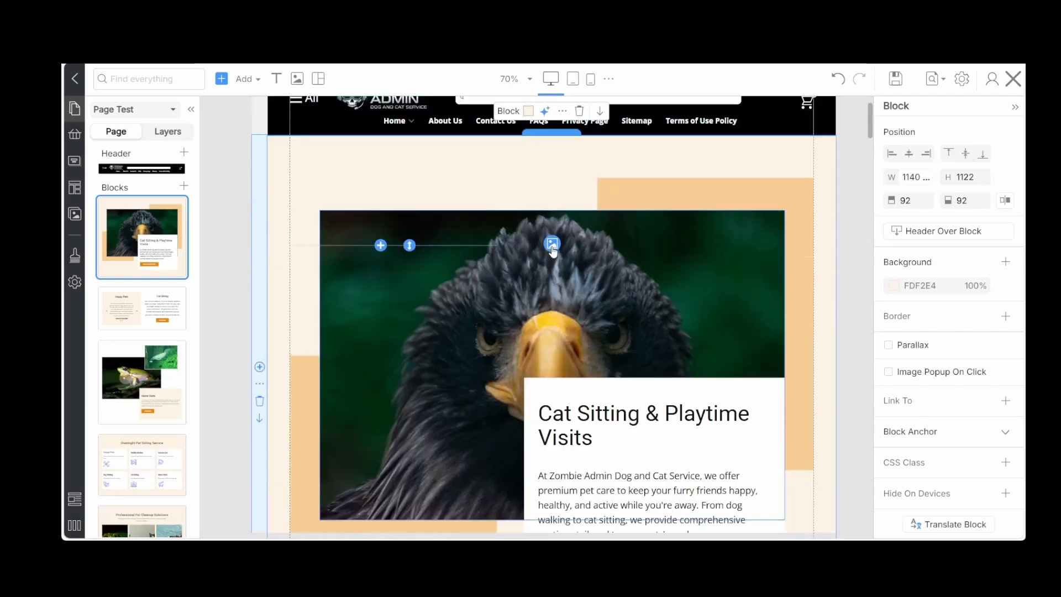
click(552, 244)
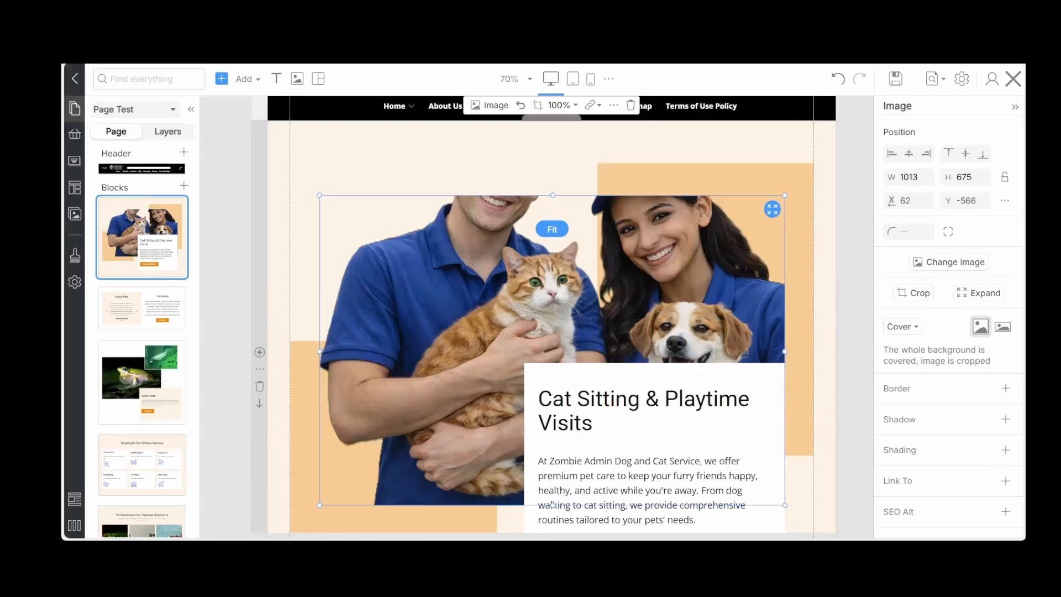
double_click(513, 376)
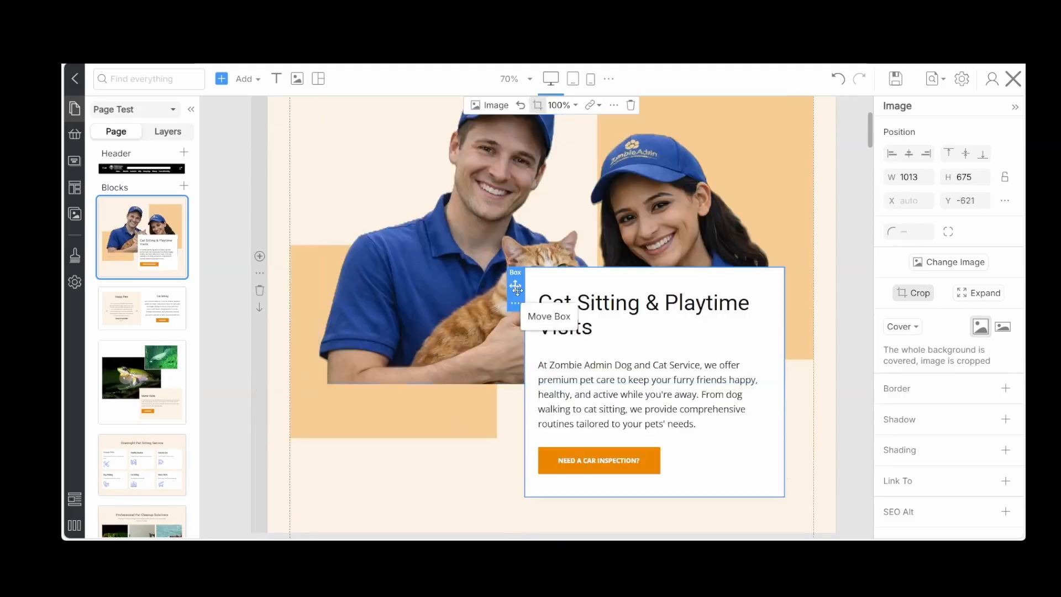
drag(515, 286, 518, 389)
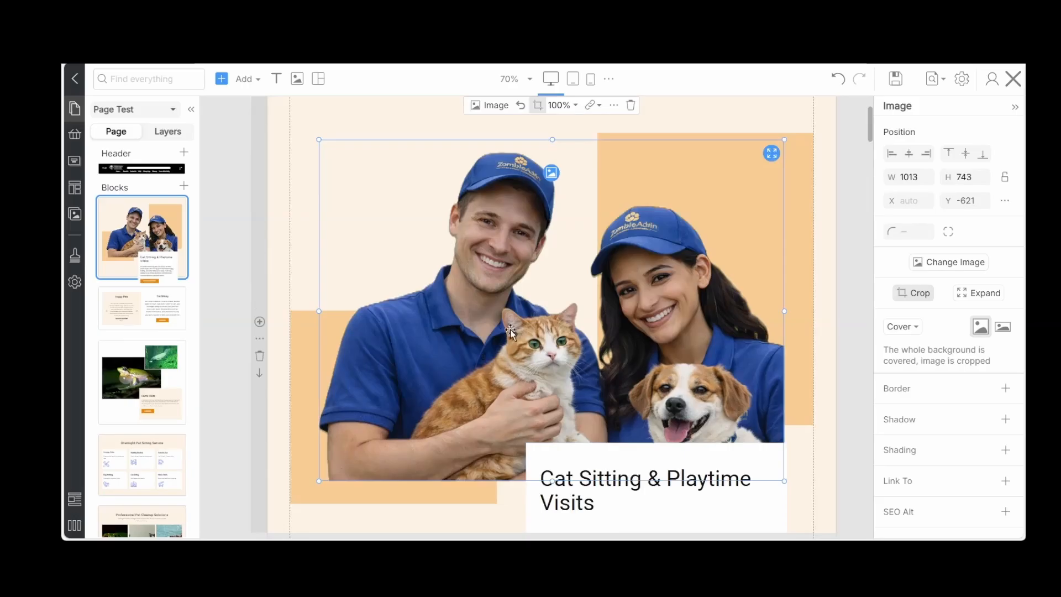
Turn the two peach rectangles behind the picture into circles, the lower one 421 by 421, and extend the block's height to 1283
click(788, 206)
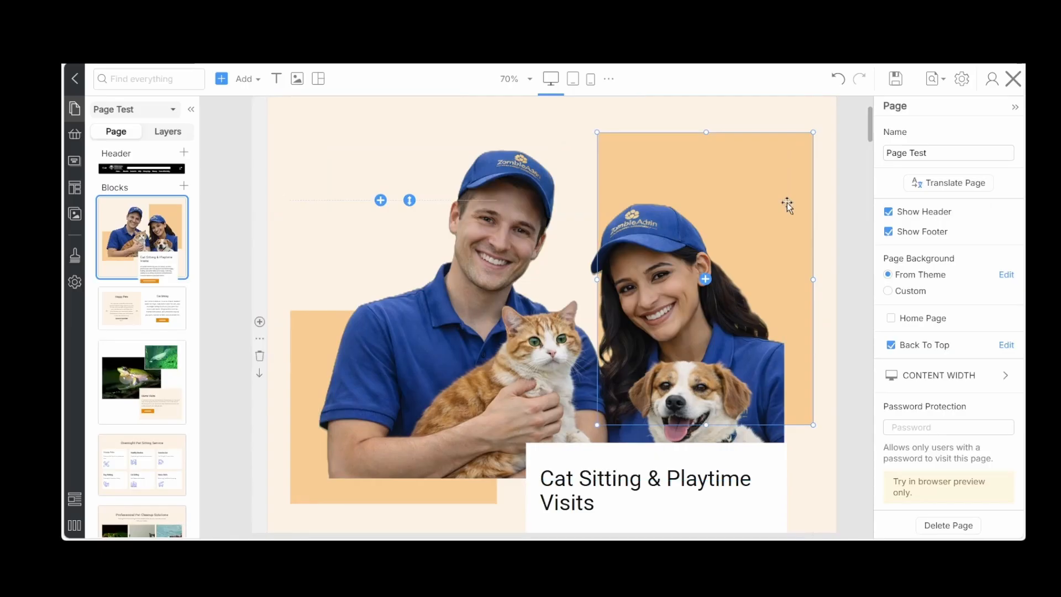
click(787, 203)
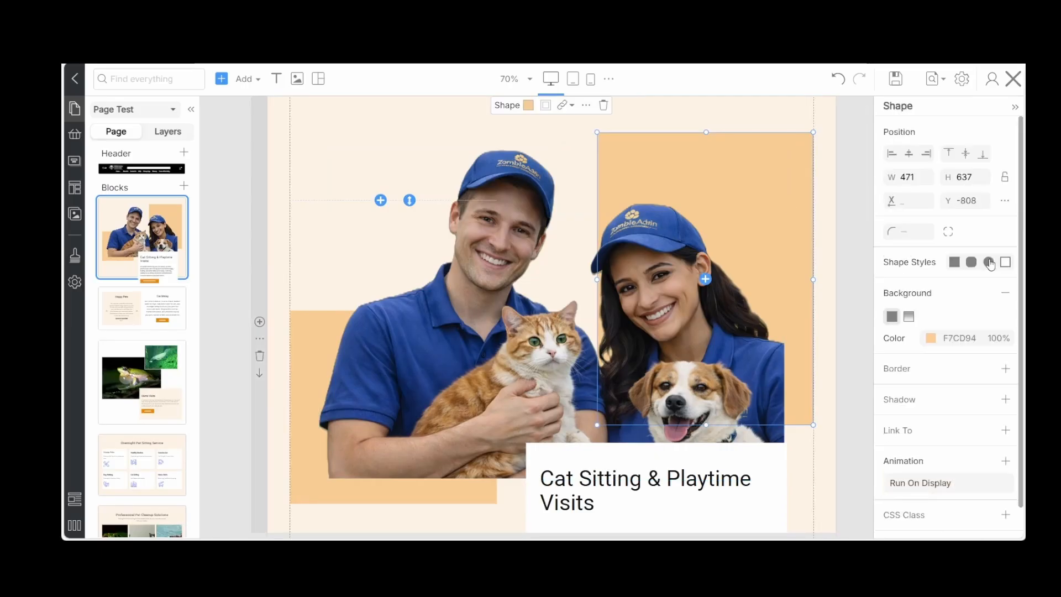
click(988, 264)
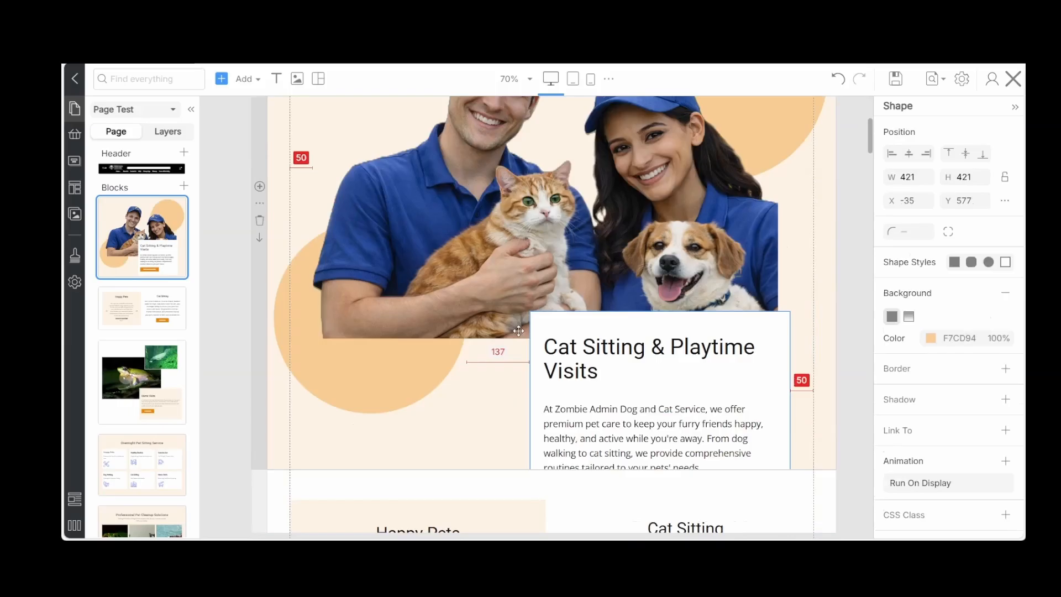
click(558, 469)
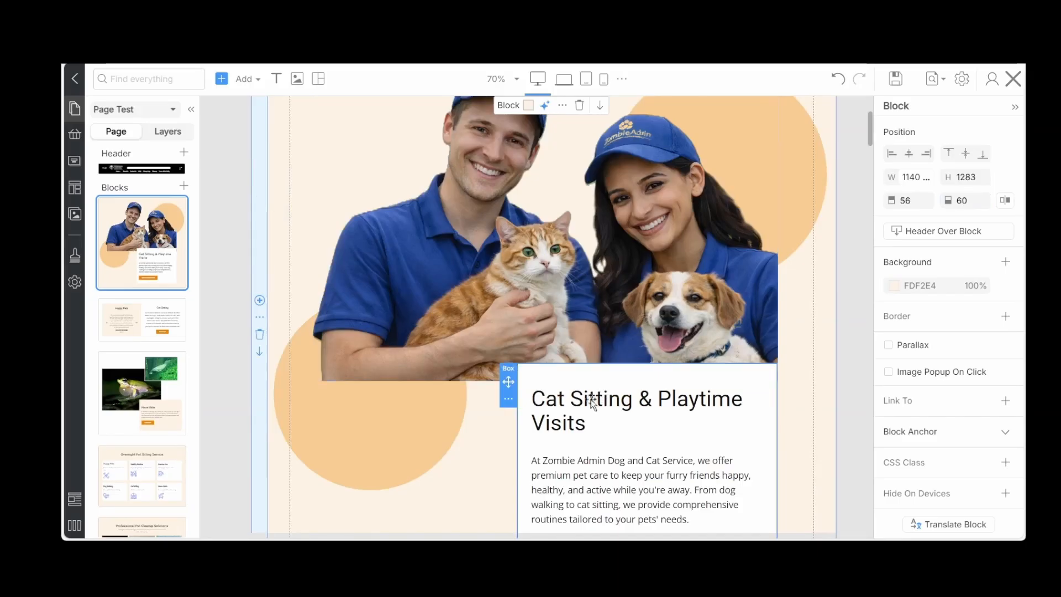
Replace the text box's heading with "Premium Pet Care" and its paragraph with the copied text beginning "Pet Visits: Keep your pets happy, healthy"
double_click(592, 400)
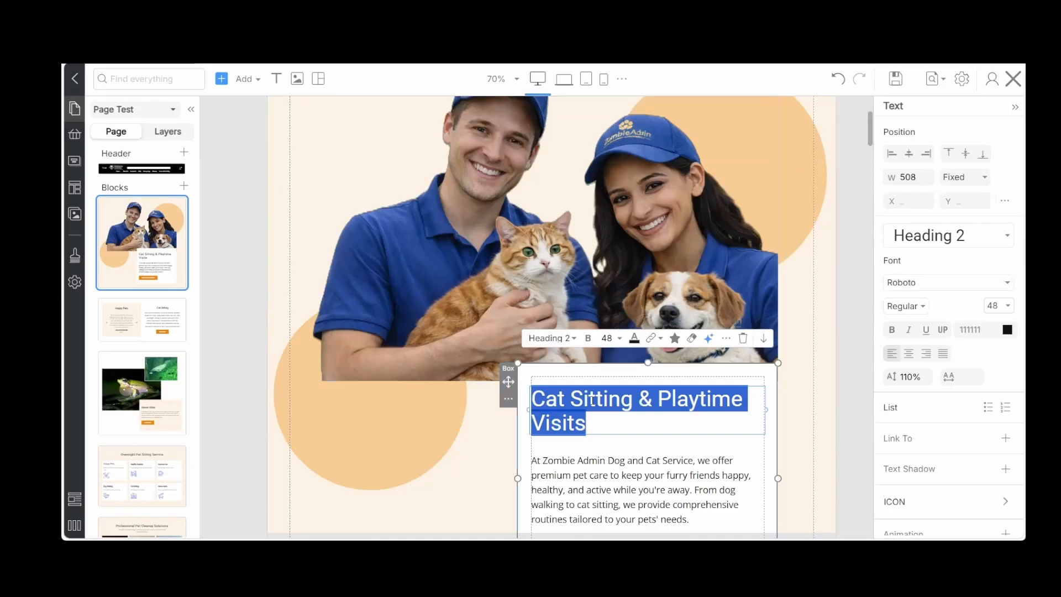
text(Premium Pet Care)
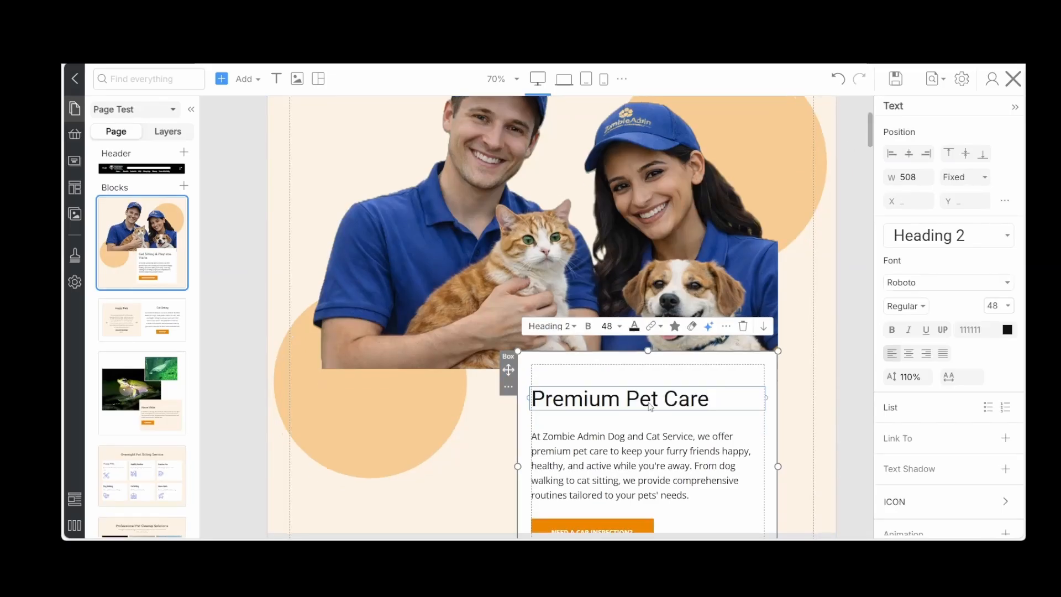
click(595, 464)
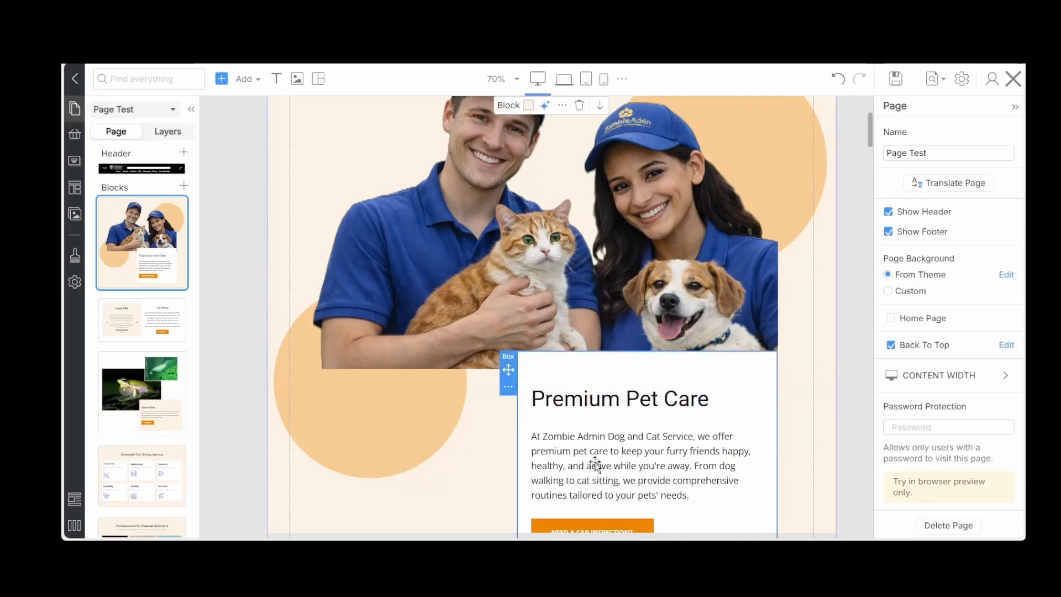
triple_click(595, 464)
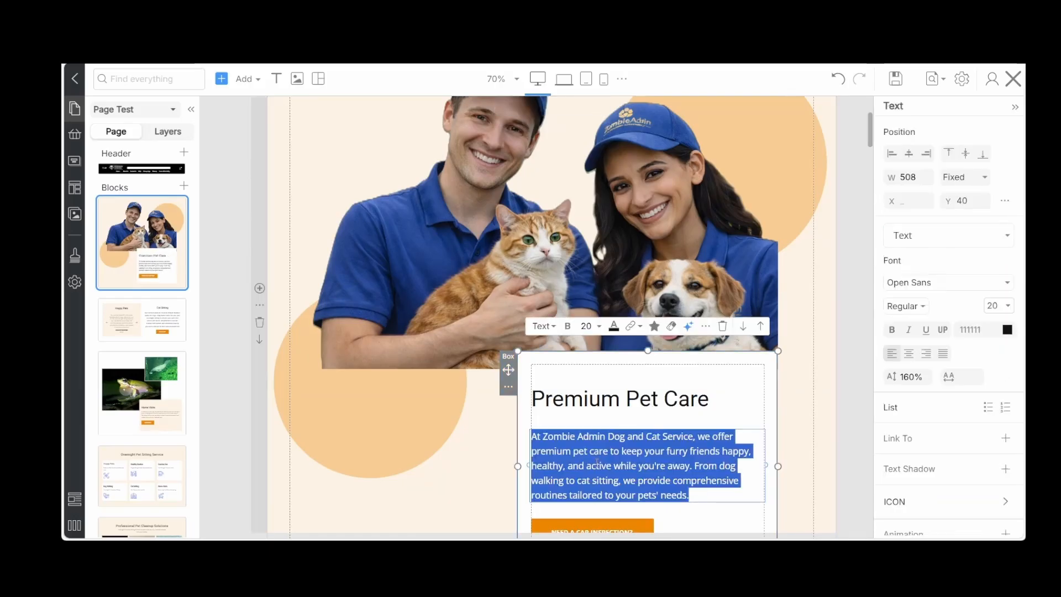
text(Pet Visits: Keep your pets happy, healthy, and exercised with dog walking, cat sitting, and overnight companionship. We maintain routines while you're away.)
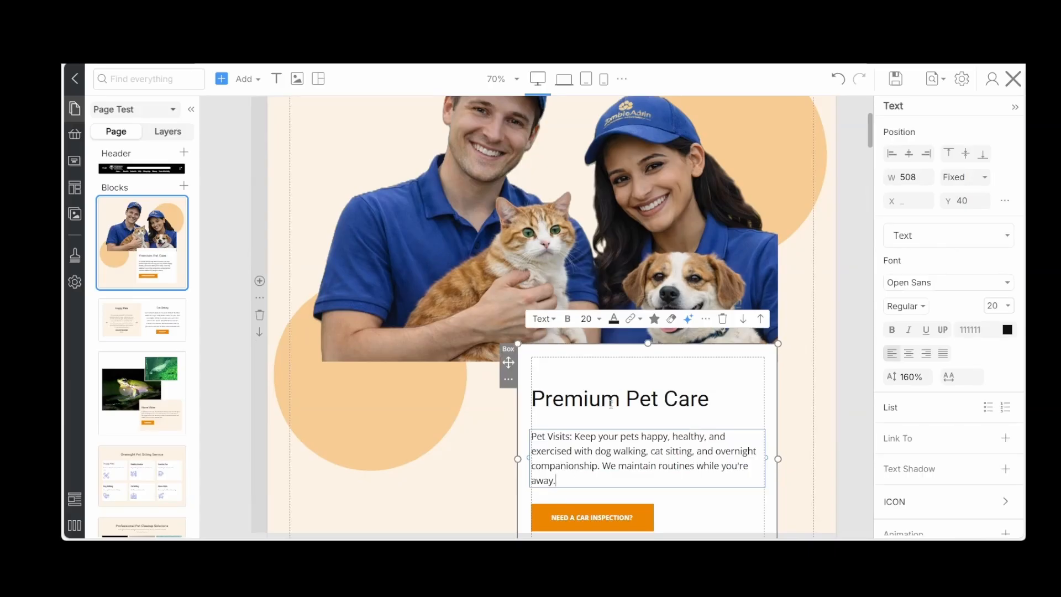
Set the Premium Pet Care heading's font weight to 700 Bold
triple_click(610, 403)
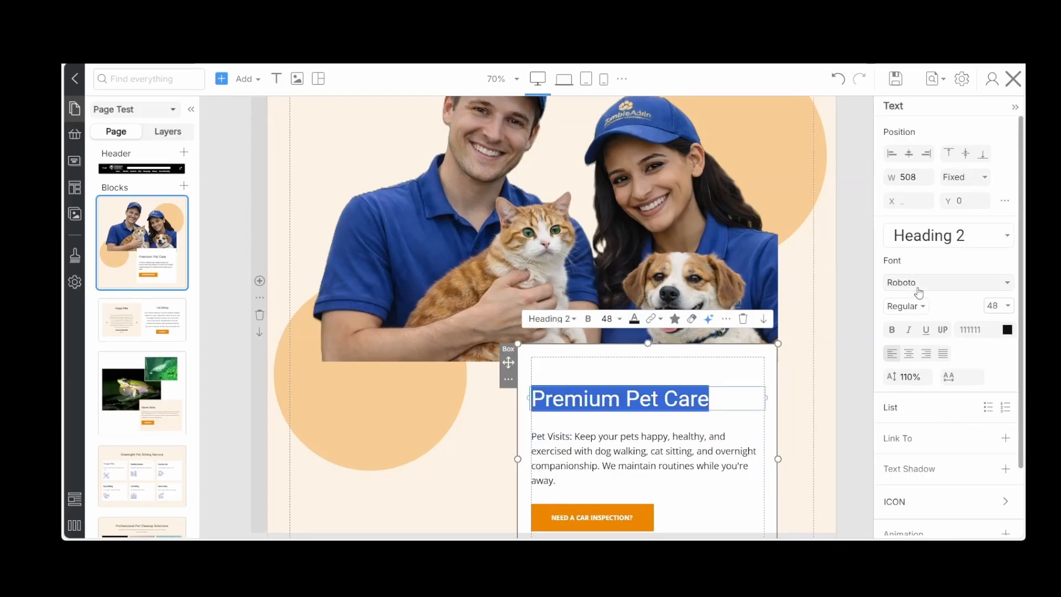
click(919, 305)
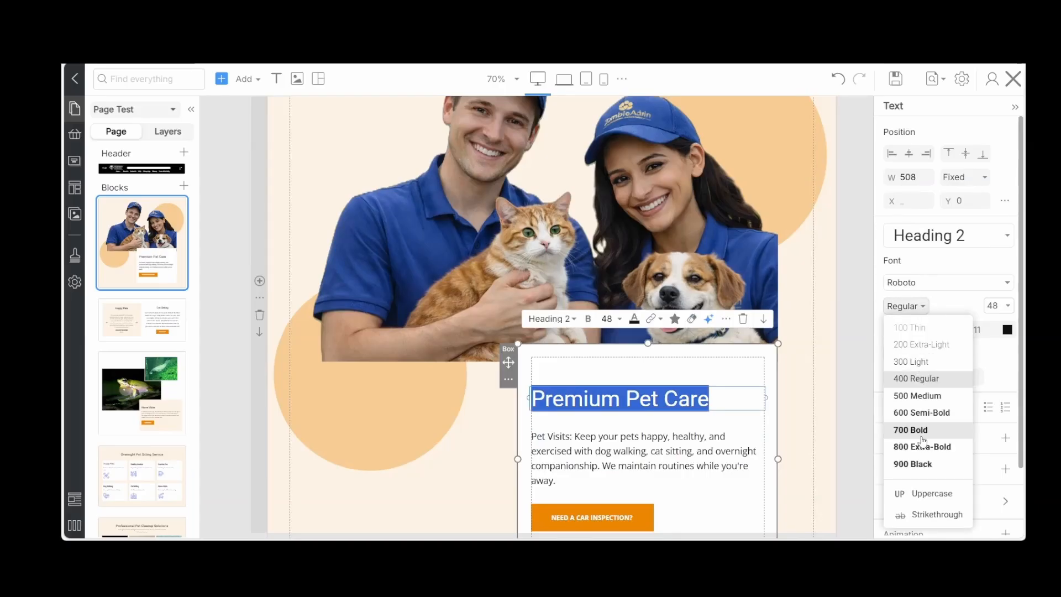
click(920, 431)
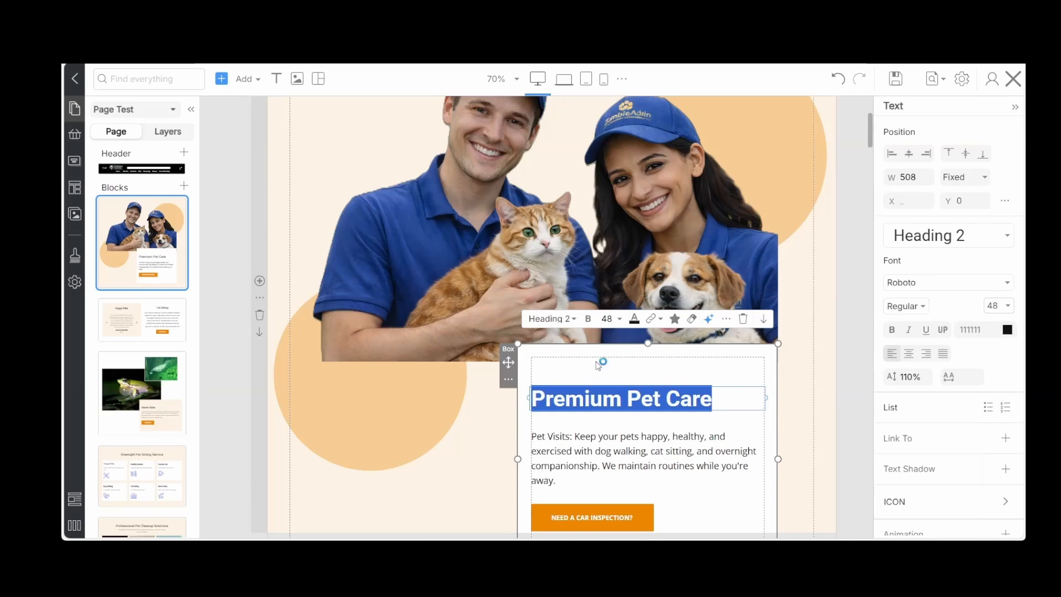
Change the Premium Pet Care heading to the Heading 1 style with a 700 Bold font weight
click(573, 319)
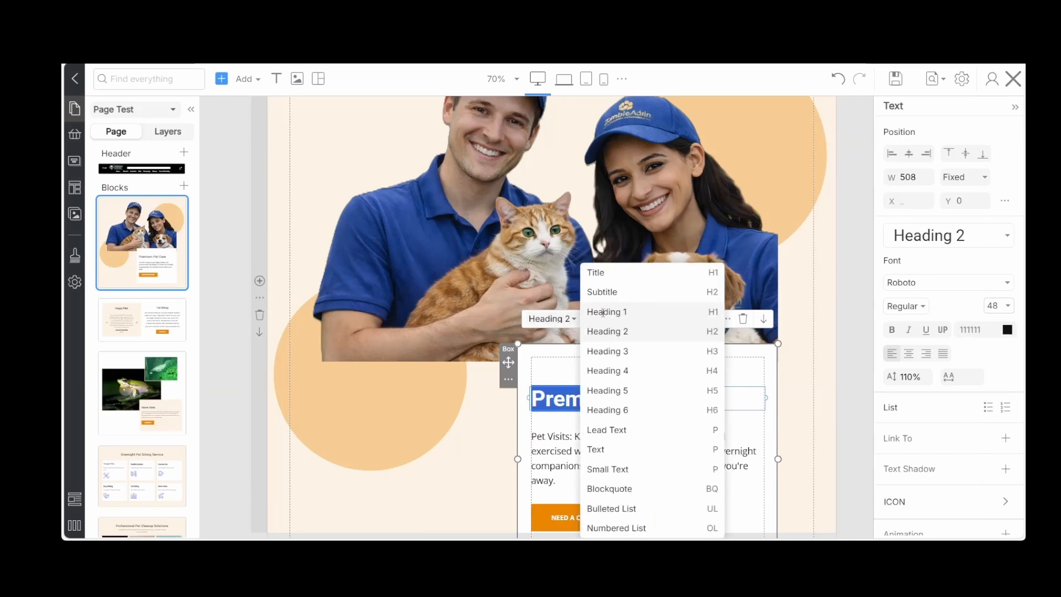
click(603, 313)
triple_click(573, 395)
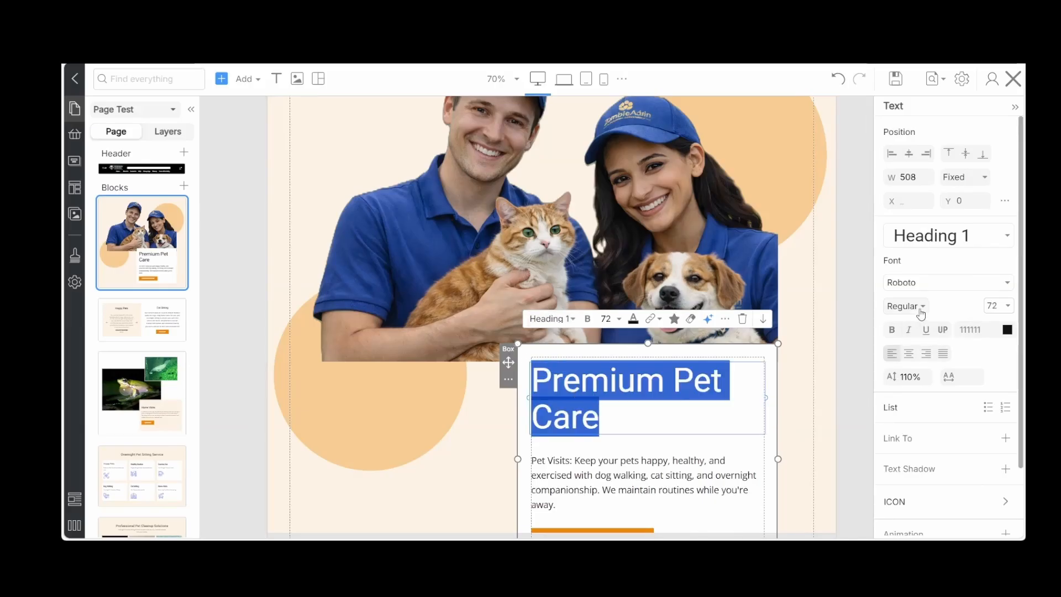
click(919, 307)
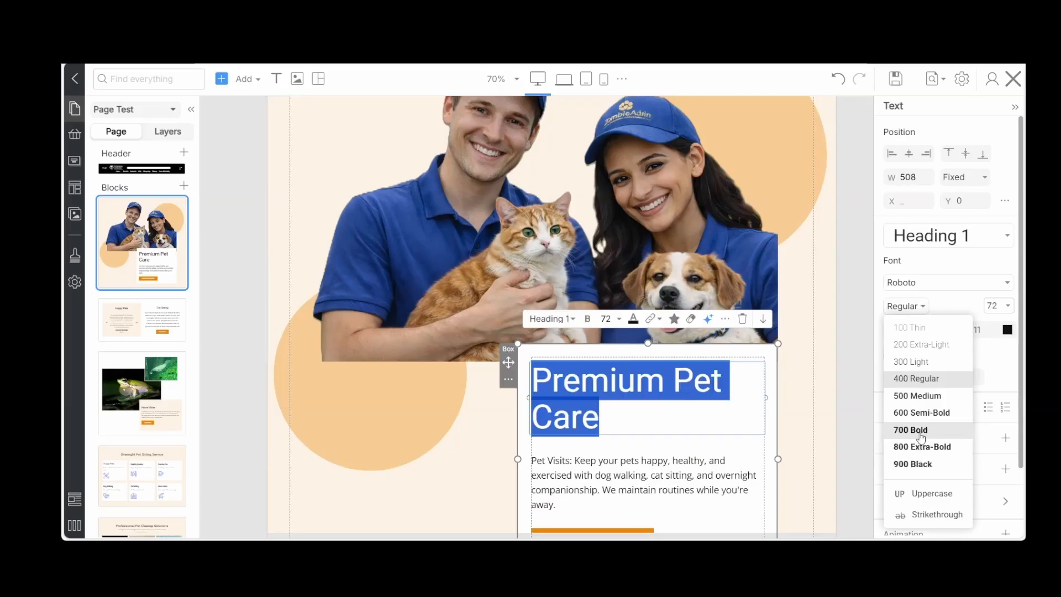
click(919, 430)
Set the Pet Visits paragraph's font weight to 600 Semi-Bold and deselect it
scroll(790, 427, down, 2)
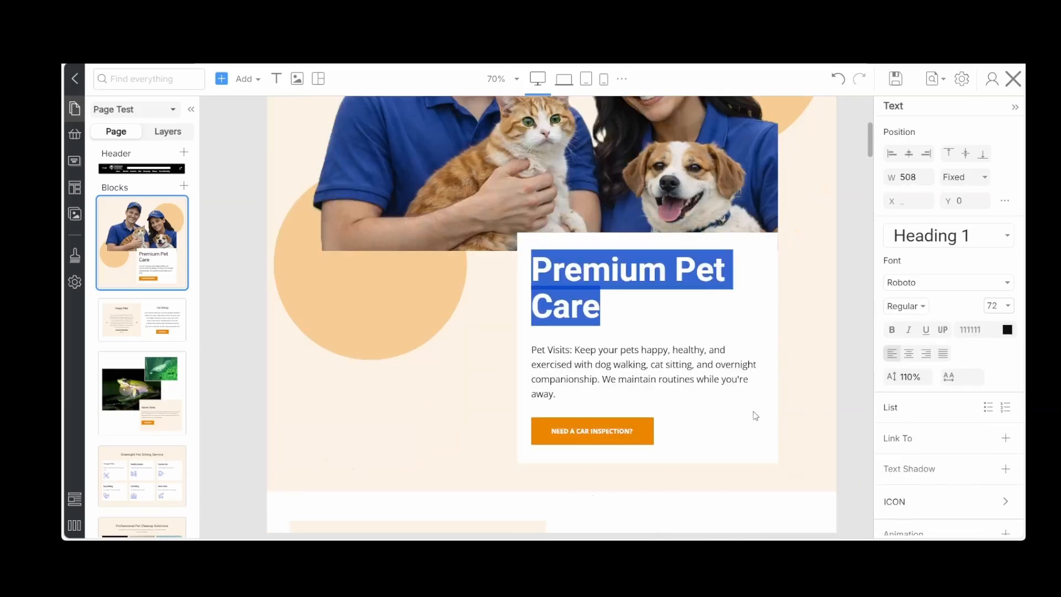
click(663, 371)
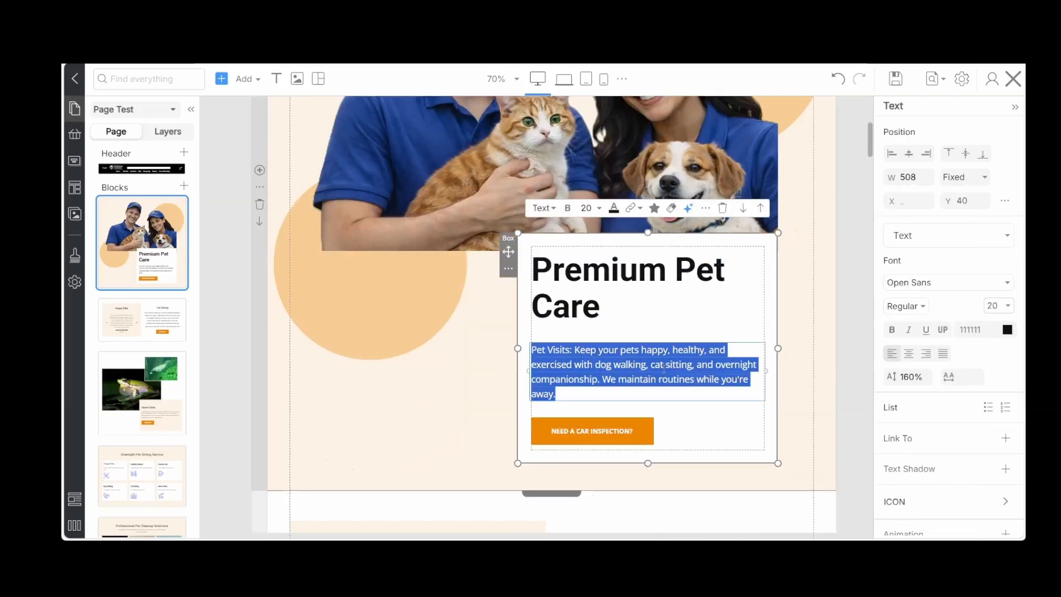
click(918, 307)
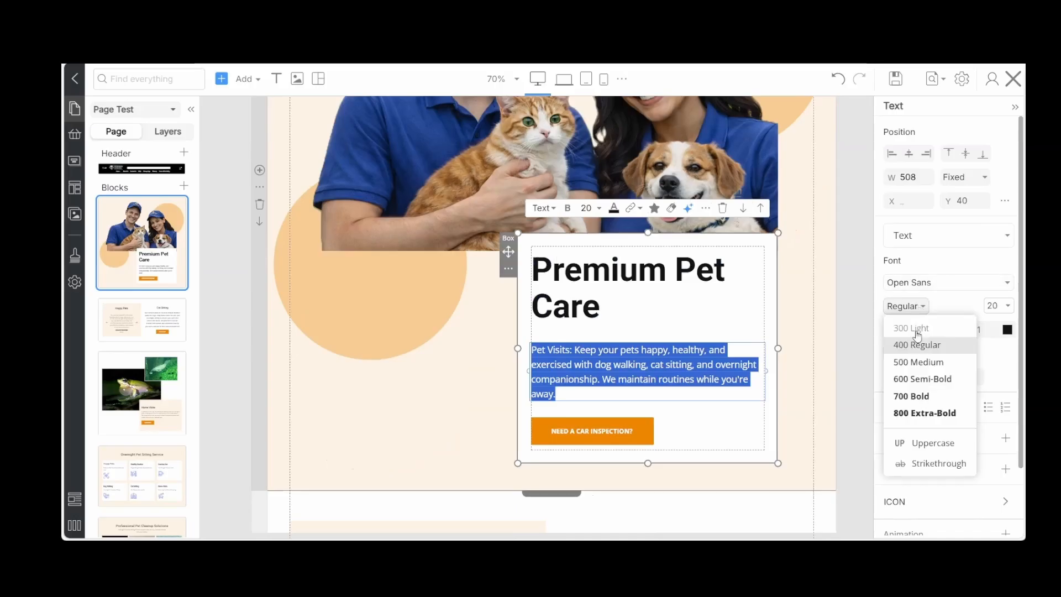
click(922, 379)
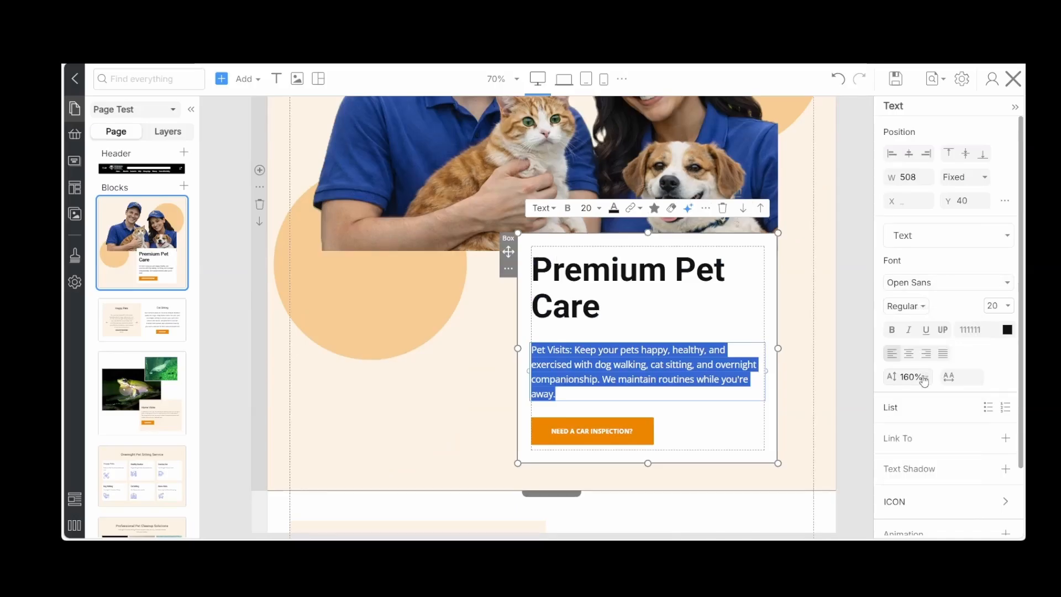
click(841, 368)
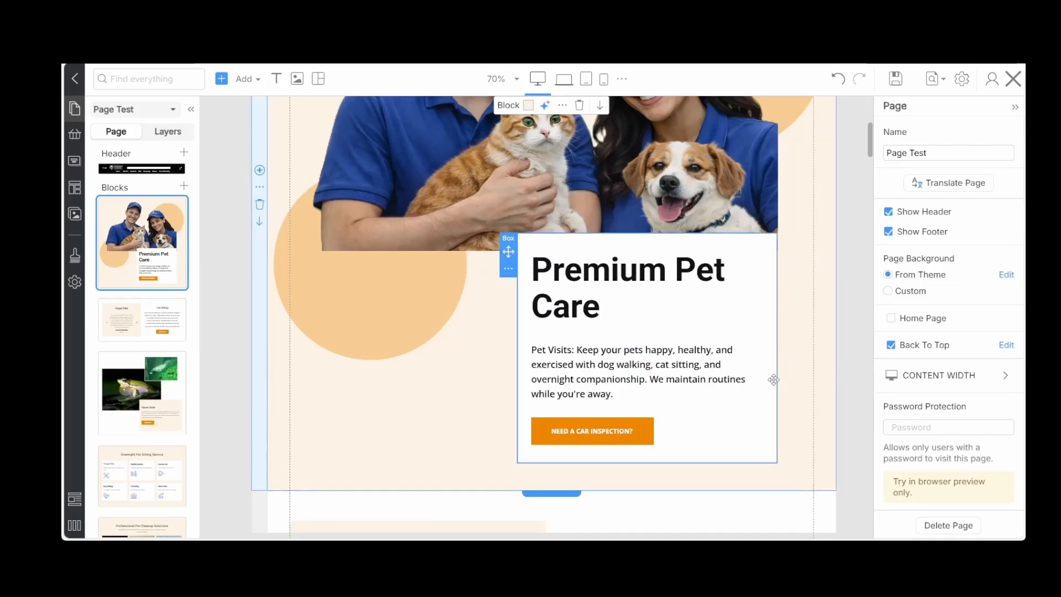
Relabel the Premium Pet Care button "Free 15 Minute Pet Visit", round its corners to 8, and add an outlined paw icon
click(583, 430)
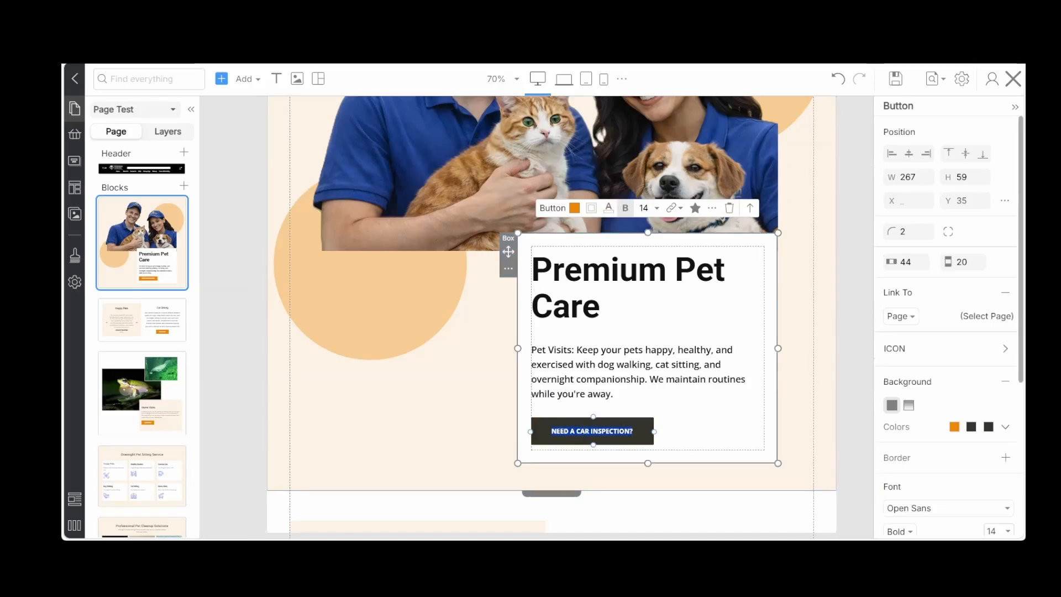
click(695, 210)
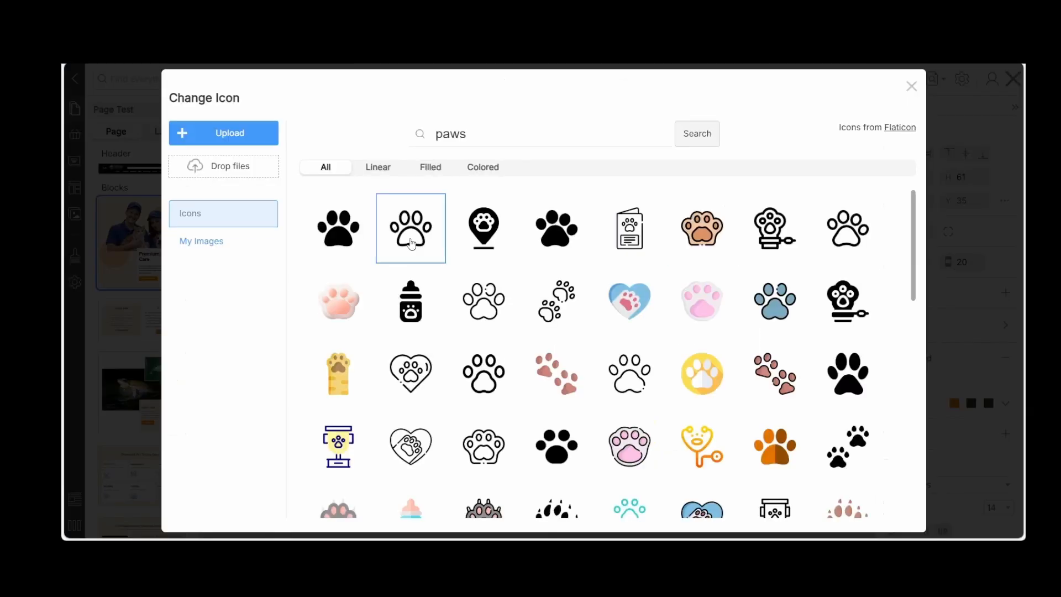
click(411, 243)
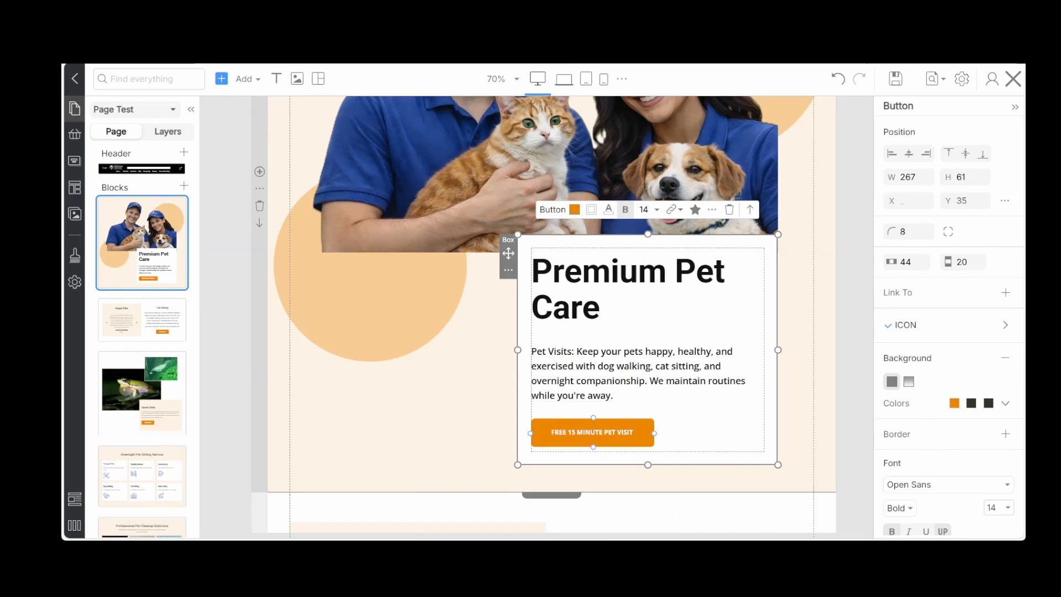
click(493, 419)
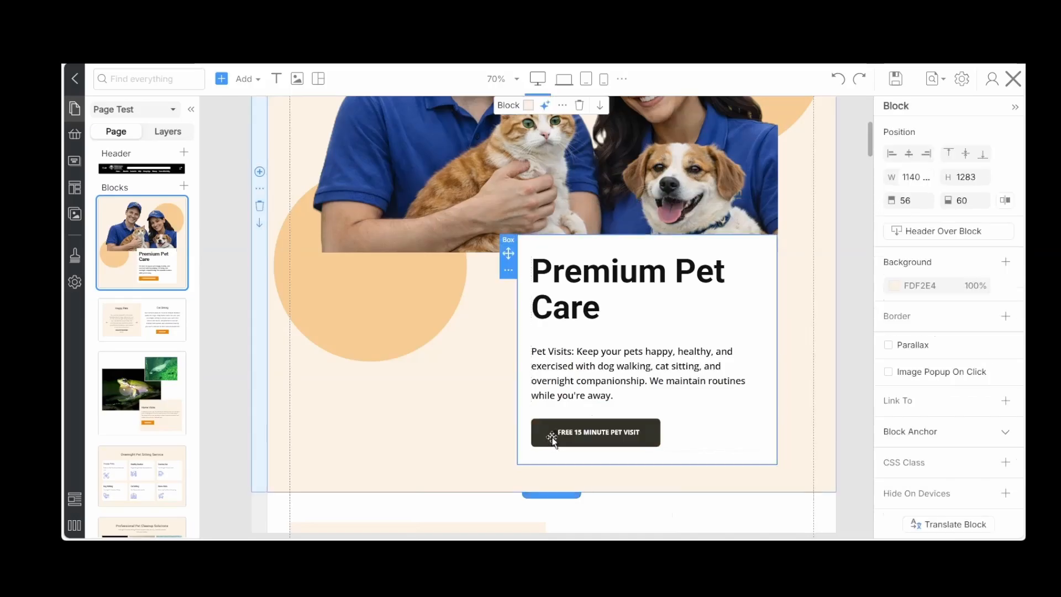
Set the size of the paw icon in the Free 15 Minute Pet Visit button to 20
click(551, 434)
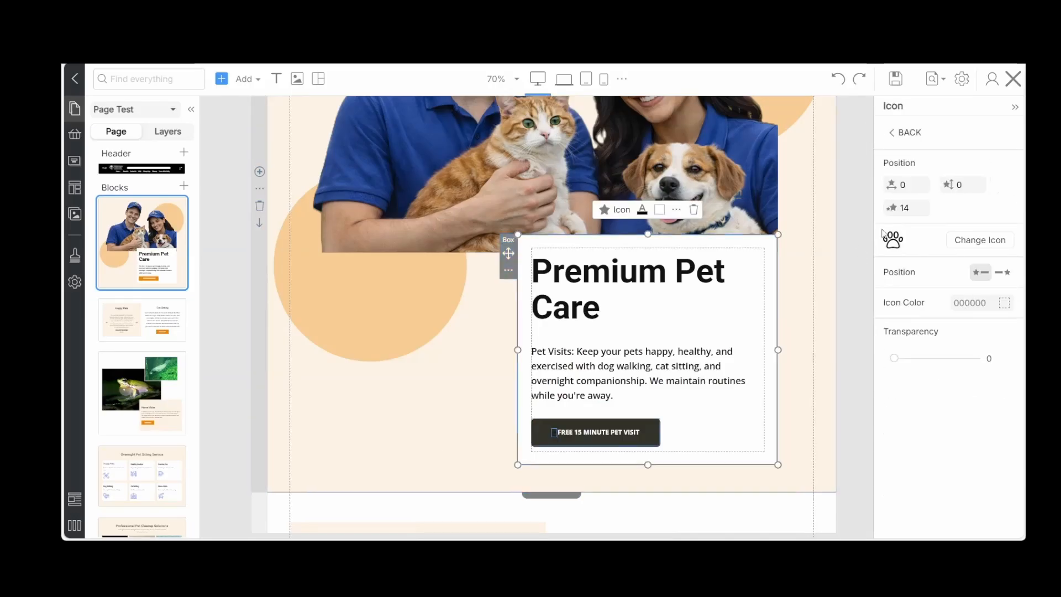
double_click(912, 209)
text(20)
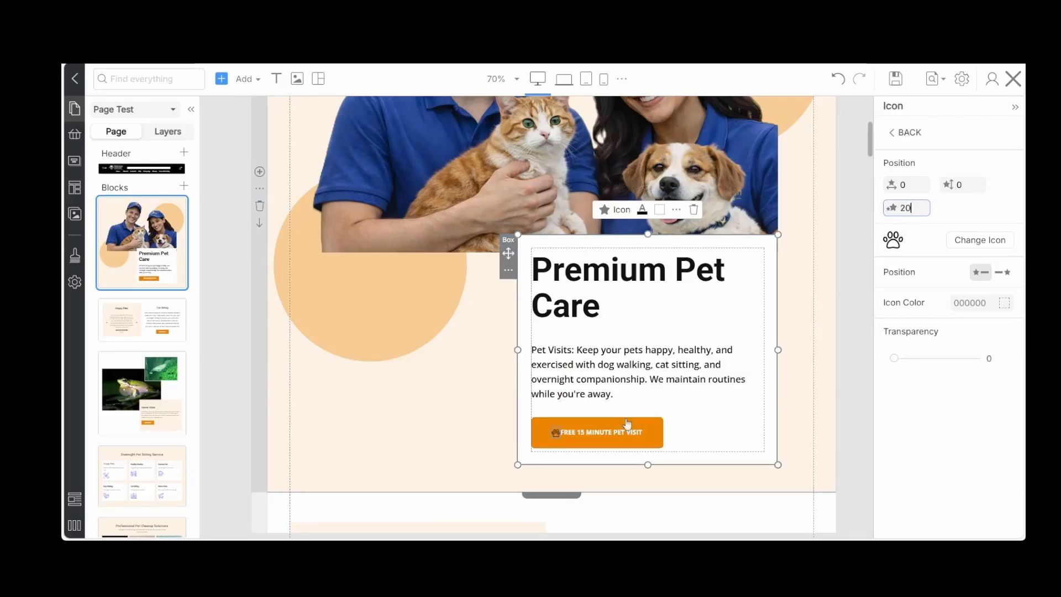
Set the font size of the Free 15 Minute Pet Visit button to 18
click(617, 432)
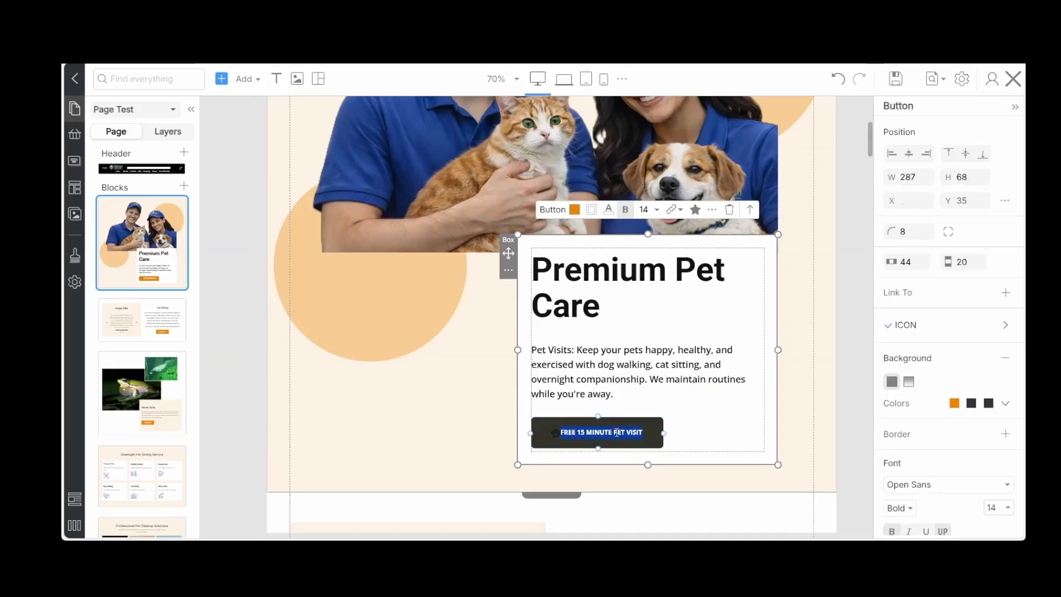
click(657, 210)
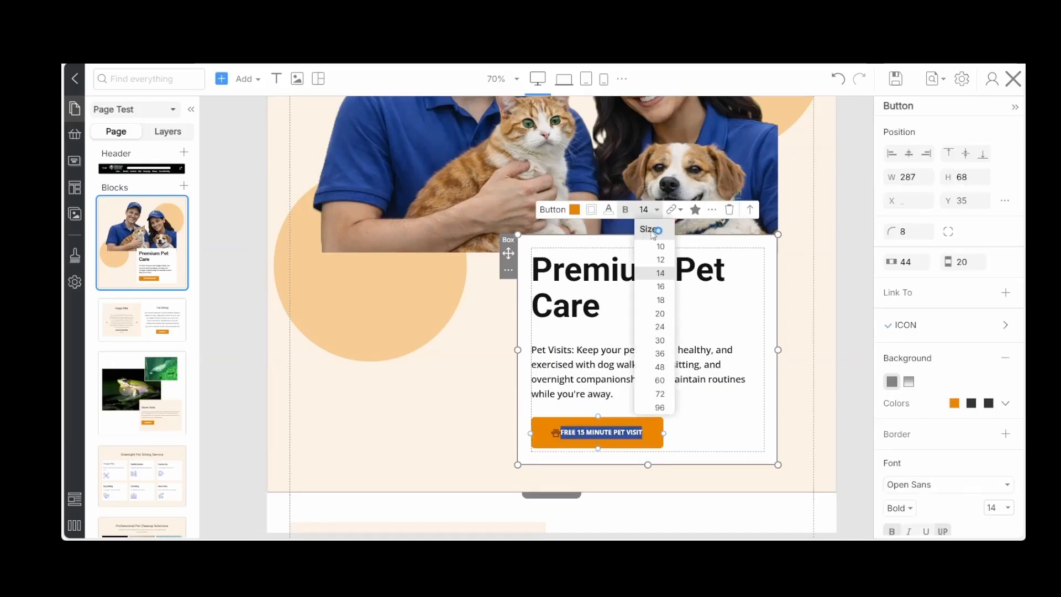
click(661, 300)
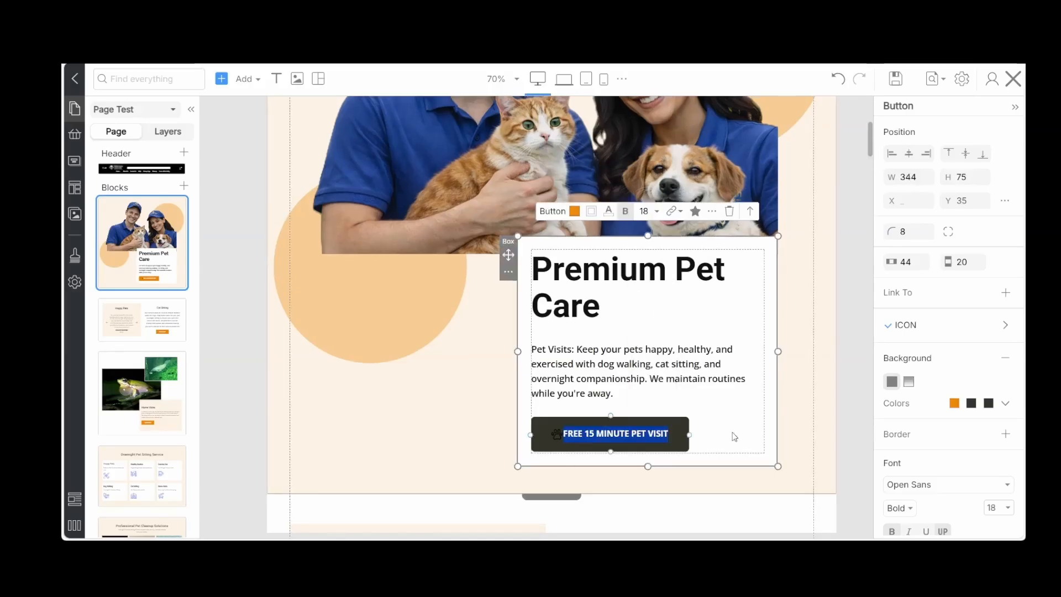
click(734, 437)
Set the horizontal spacing between the paw icon and the button text to 5, and save the page
click(560, 435)
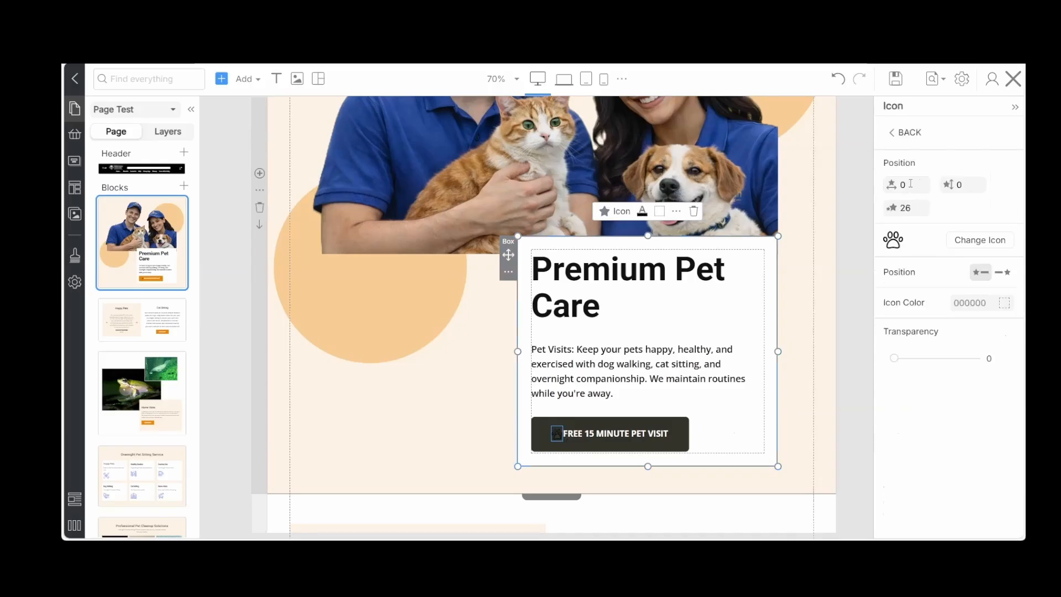
click(911, 184)
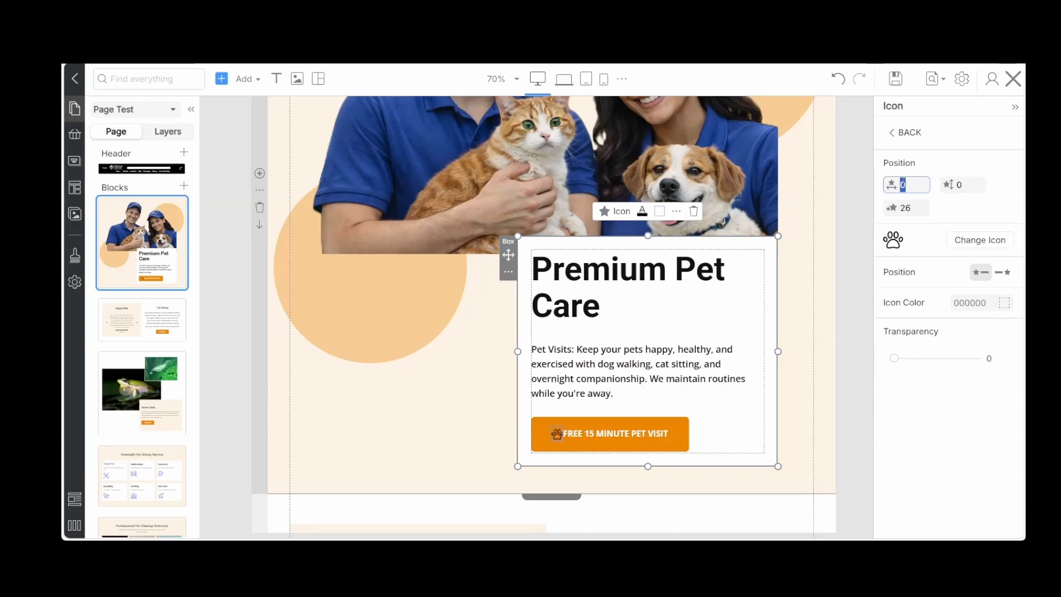
text(8)
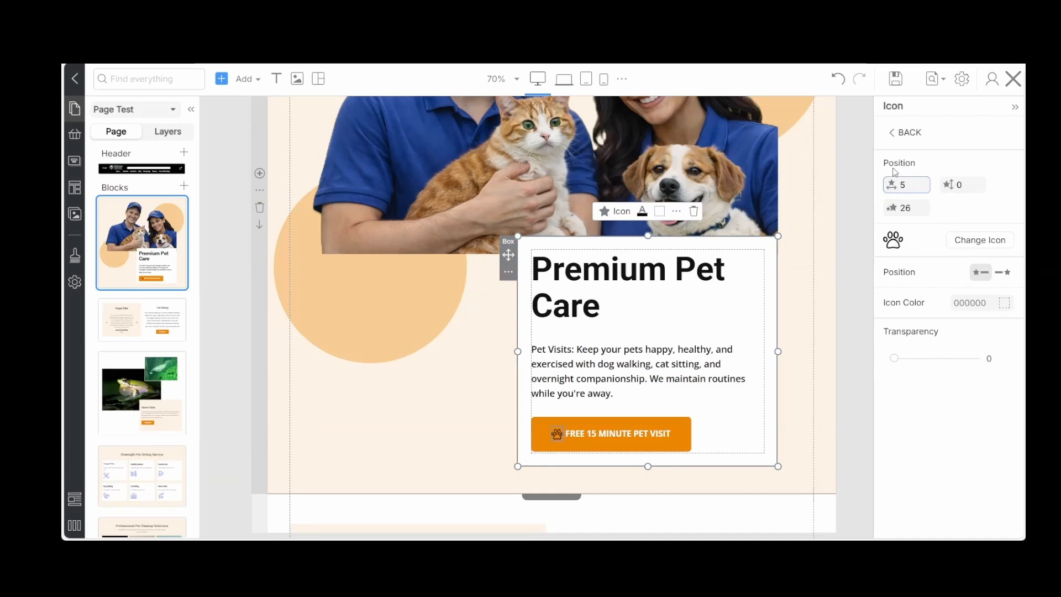
click(832, 356)
scroll(833, 357, down, 2)
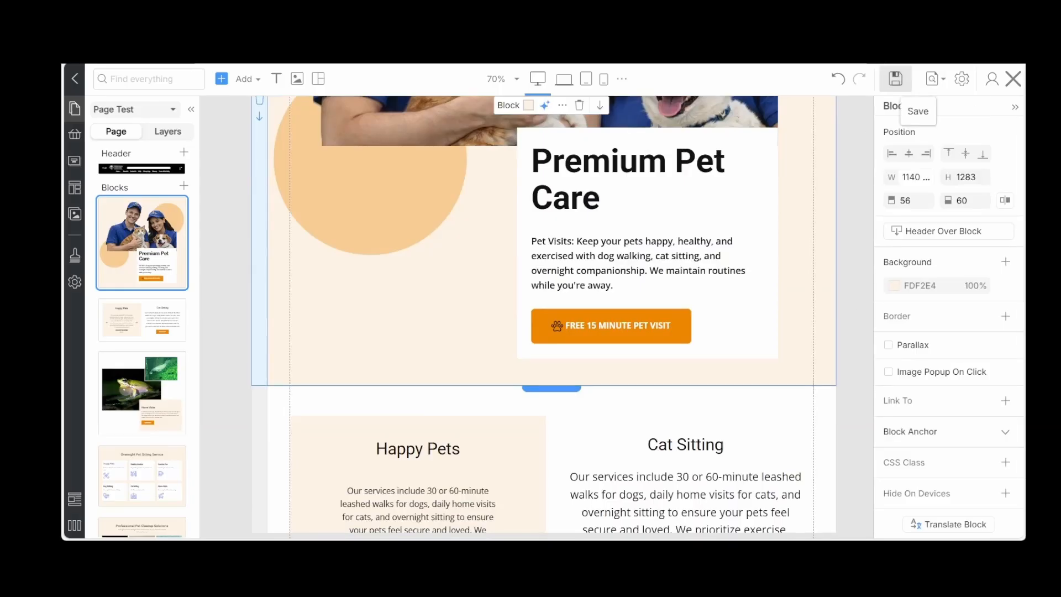
click(895, 78)
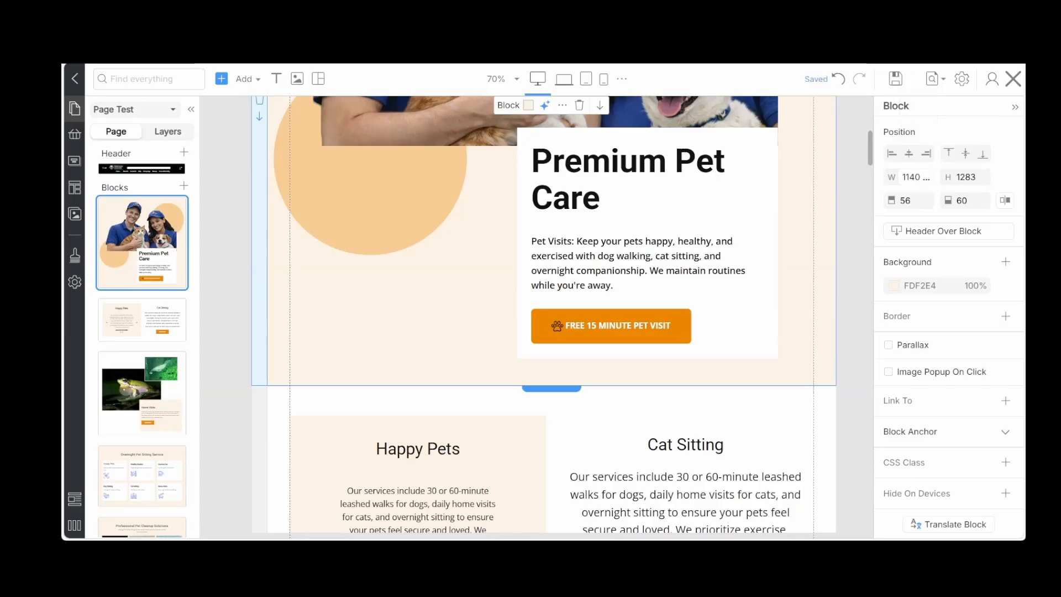
Copy the style of the Free 15 Minute Pet Visit button and paste it onto the Cat Sitting block's Learn More button
scroll(461, 348, down, 2)
scroll(461, 348, down, 3)
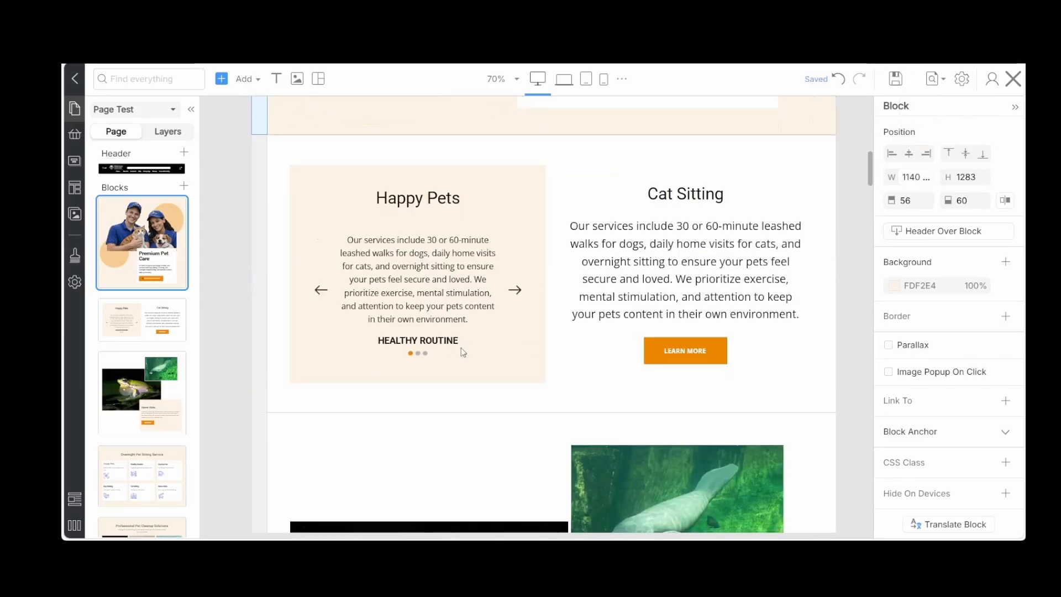
scroll(461, 348, down, 1)
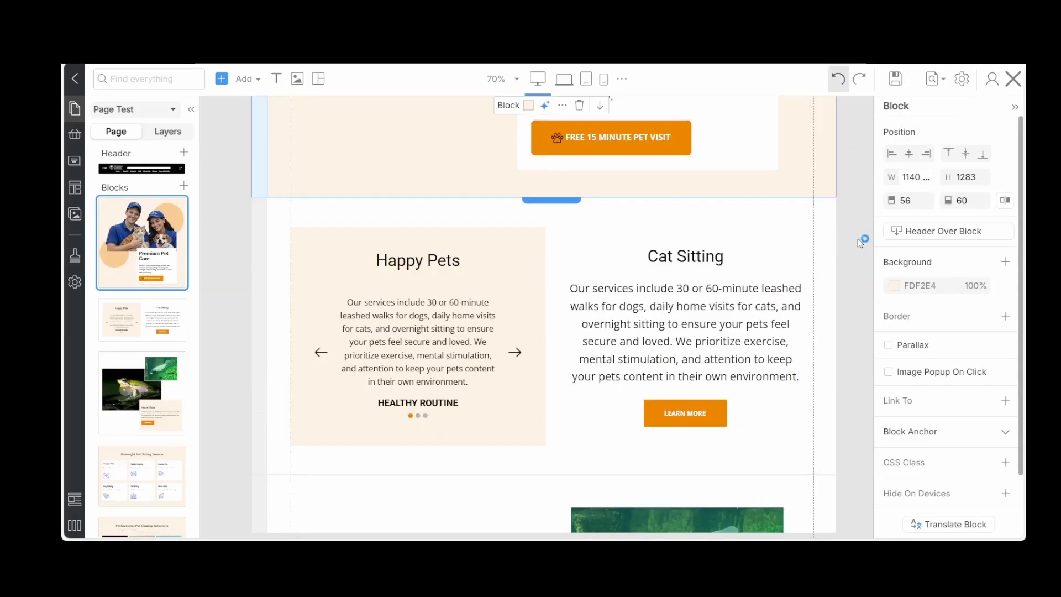
scroll(702, 177, up, 1)
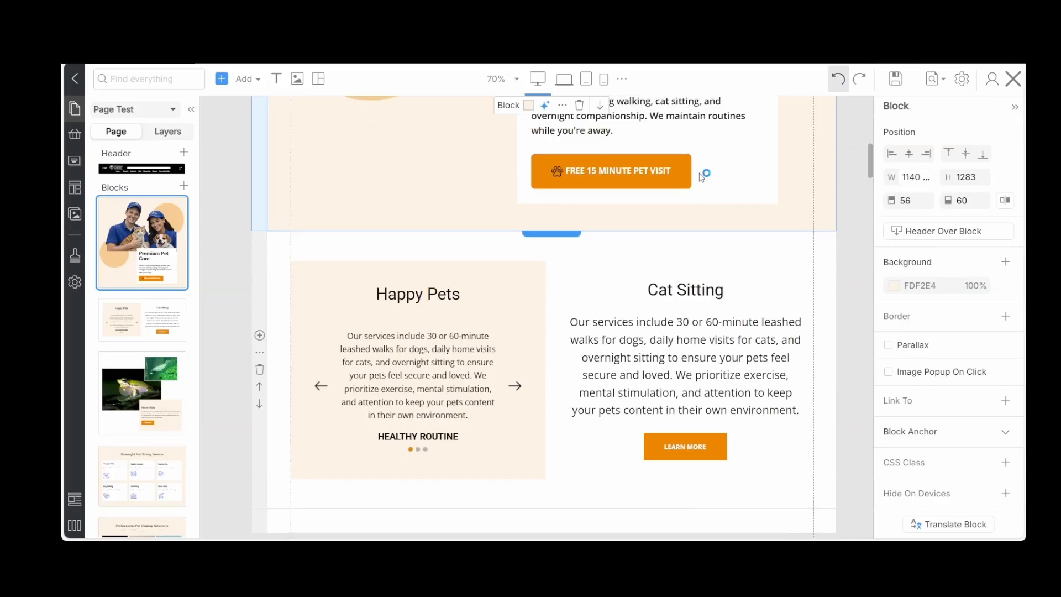
click(671, 175)
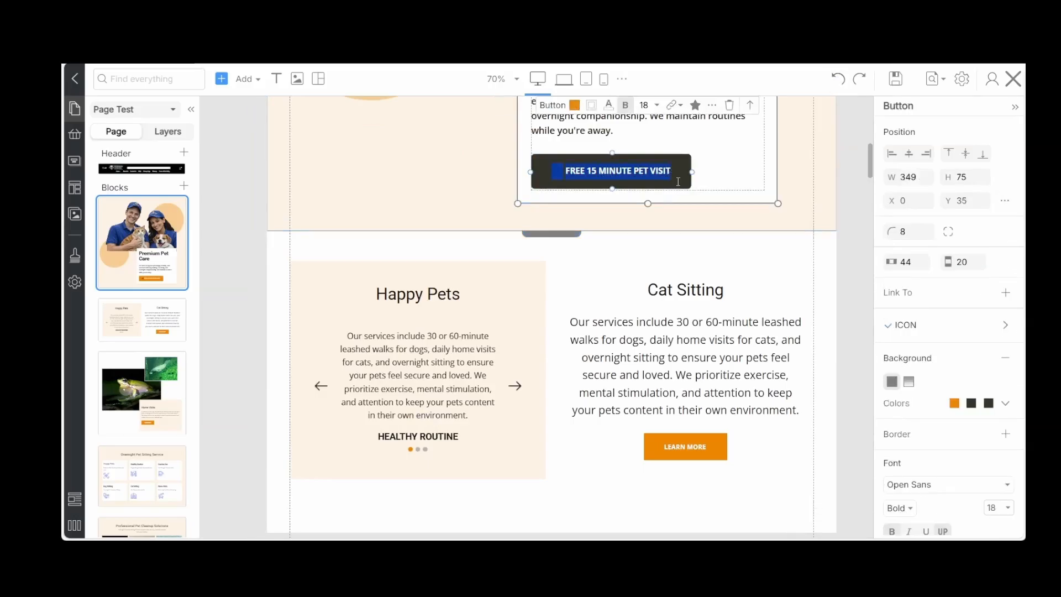
click(712, 105)
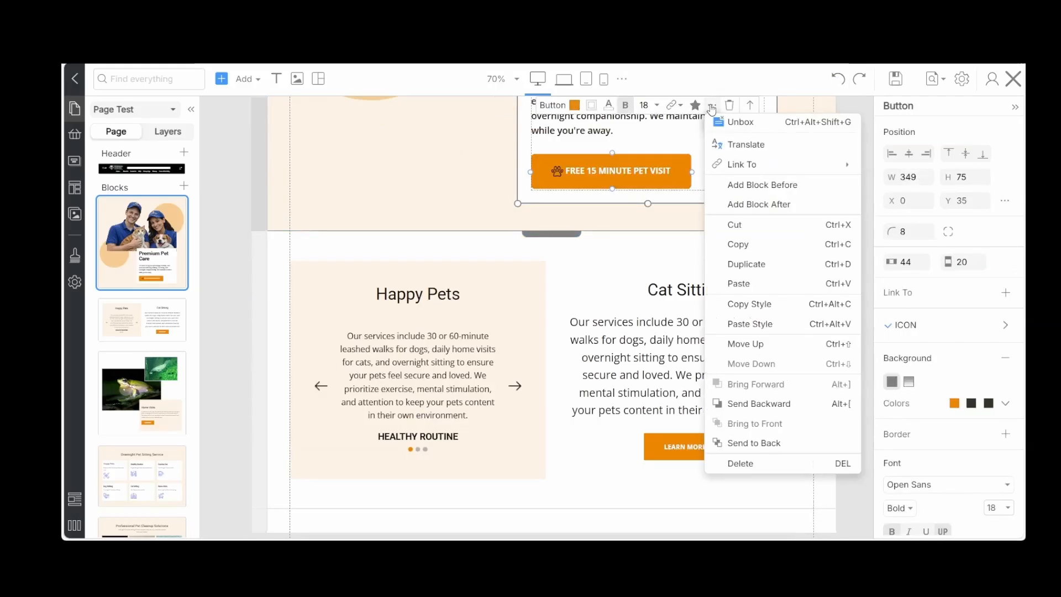
click(746, 310)
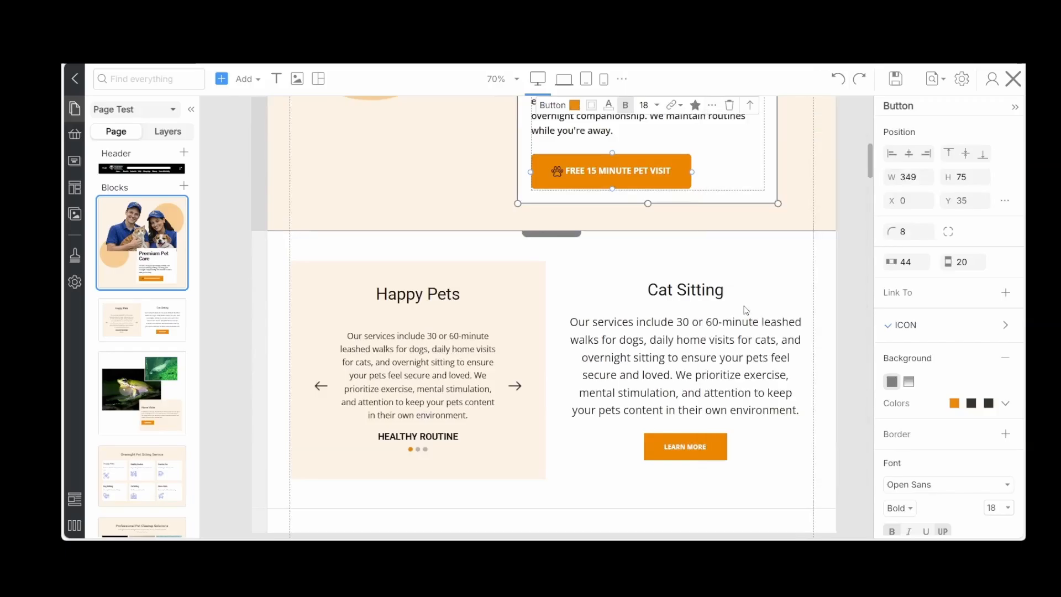
click(660, 458)
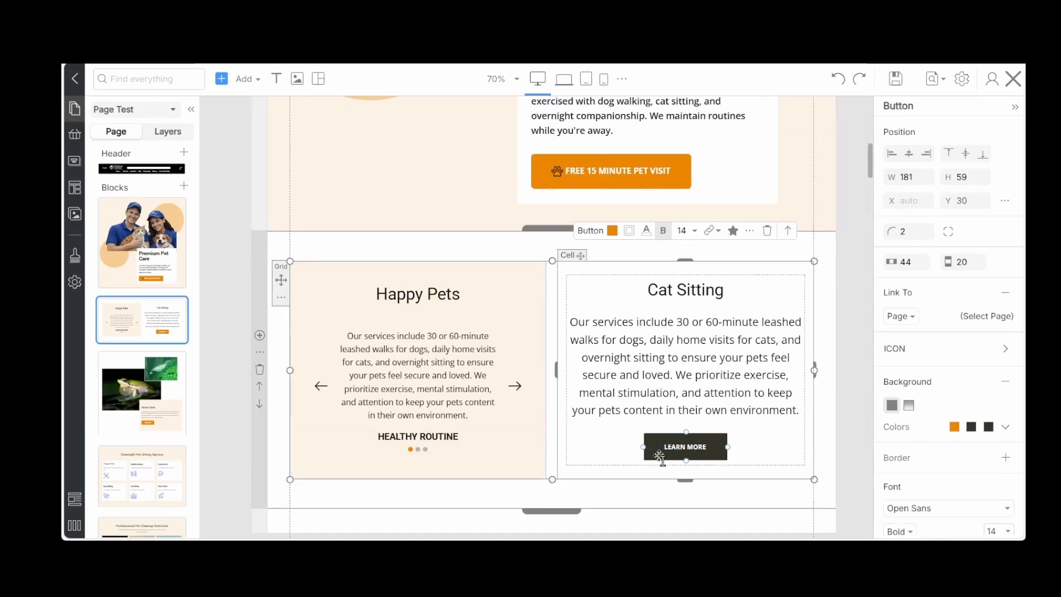
click(750, 230)
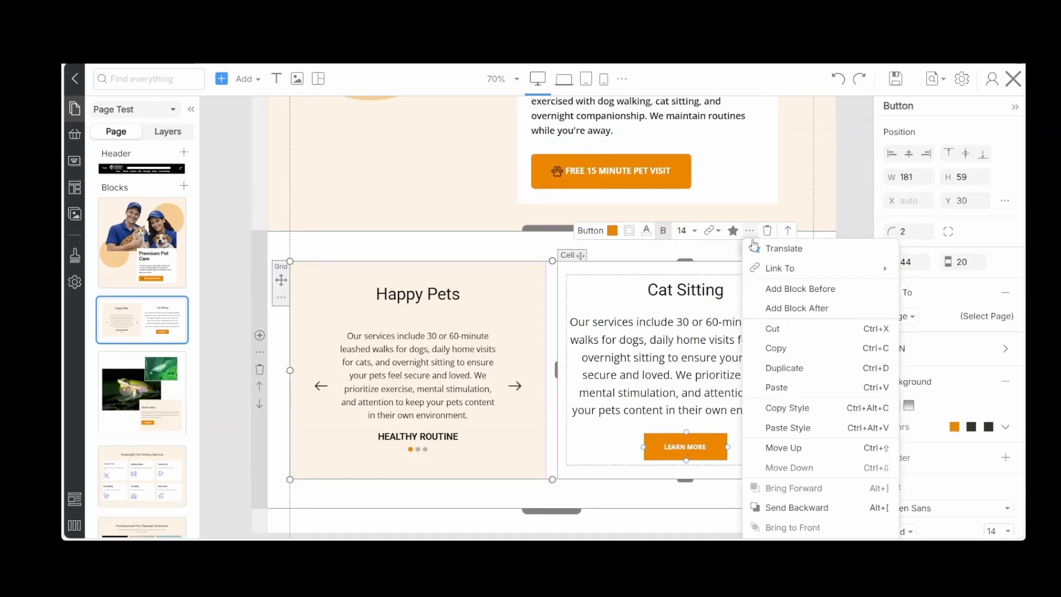
click(780, 430)
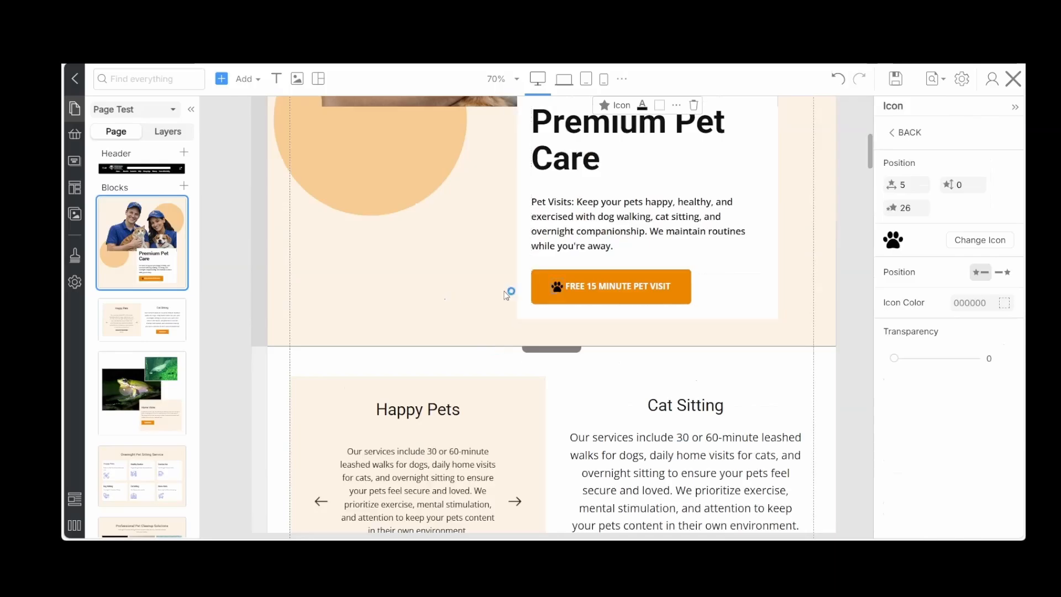
Replace the Free 15 Minute Pet Visit button's icon with a solid paw and color it E2E2C5
click(507, 291)
click(560, 291)
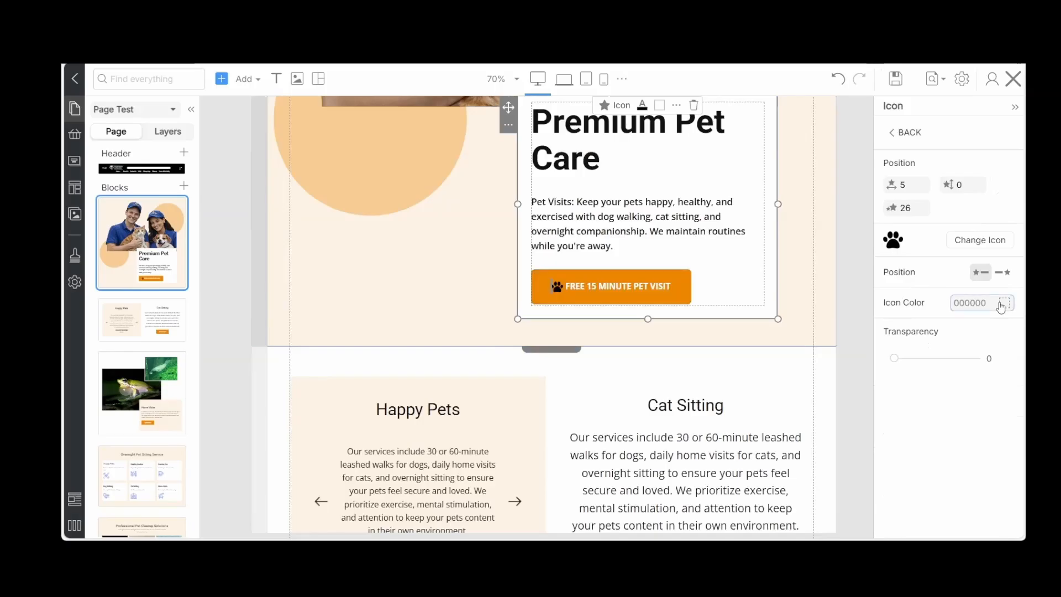
click(1002, 304)
click(991, 354)
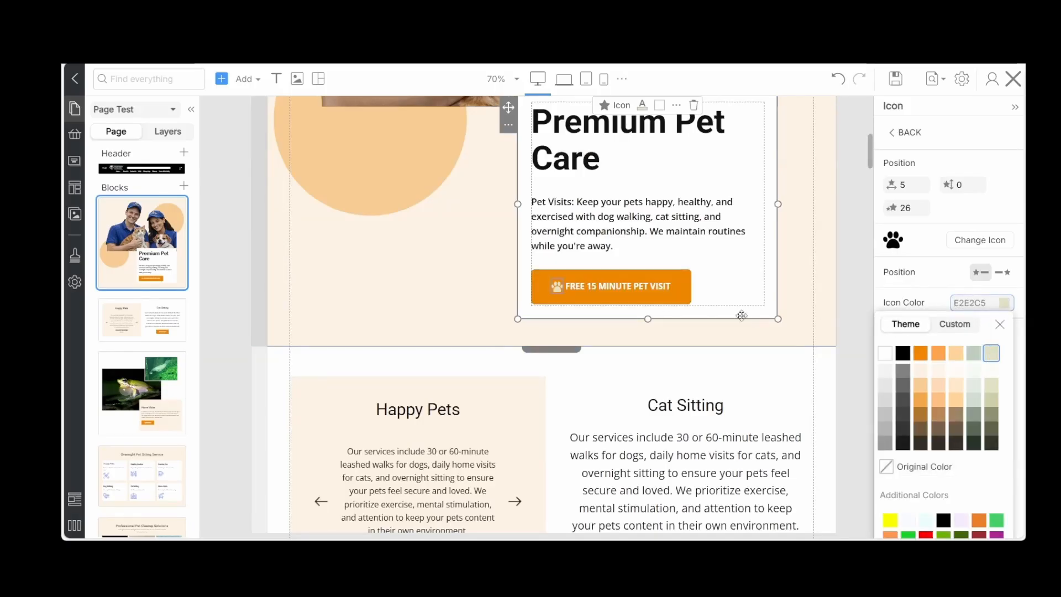
click(831, 320)
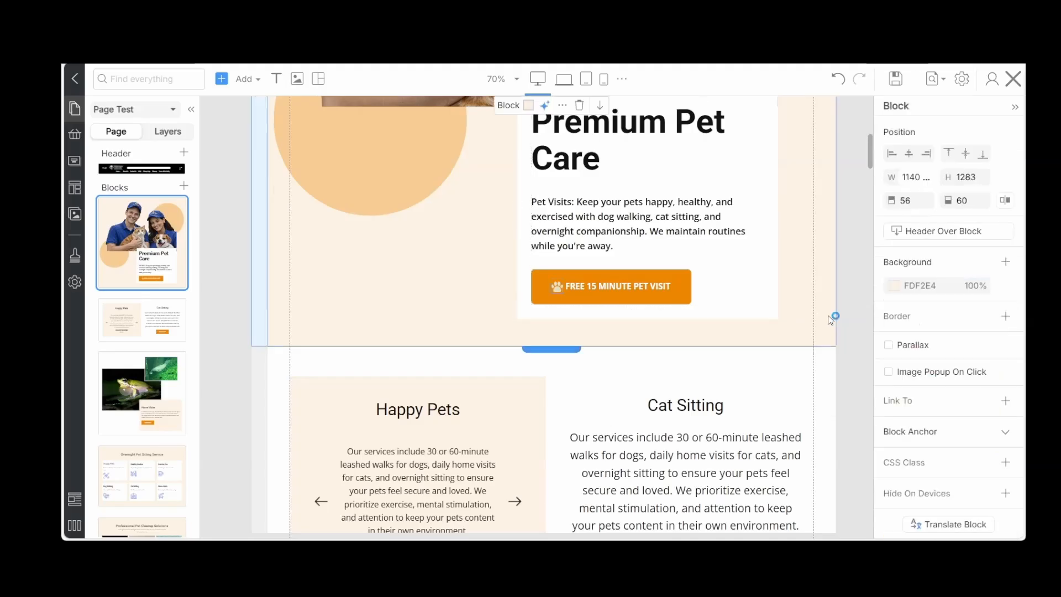
Apply the updated Free 15 Minute Pet Visit button's style to the Learn More button under Cat Sitting
scroll(831, 315, up, 1)
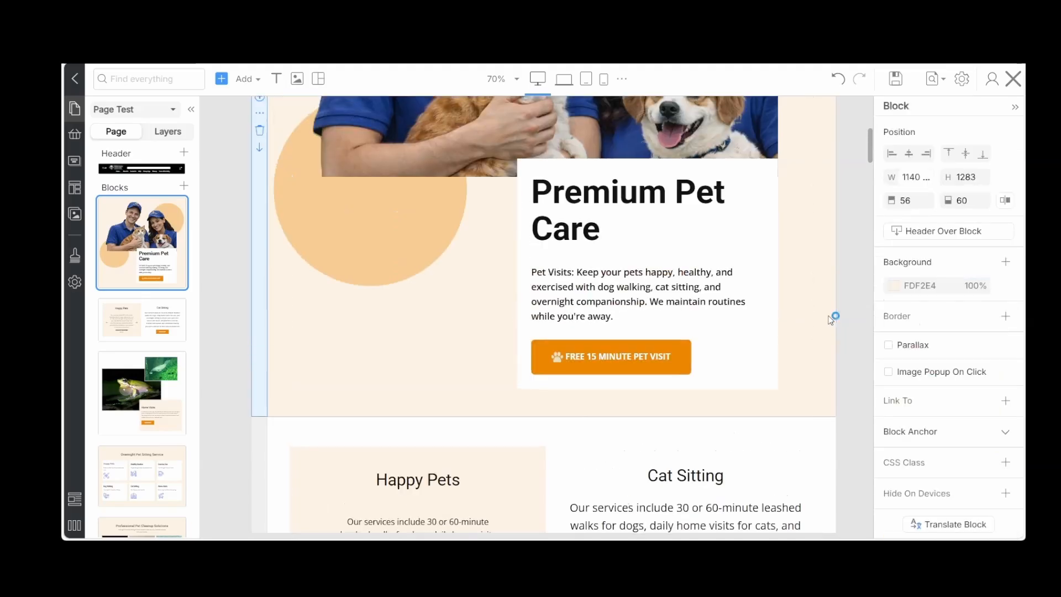
click(631, 363)
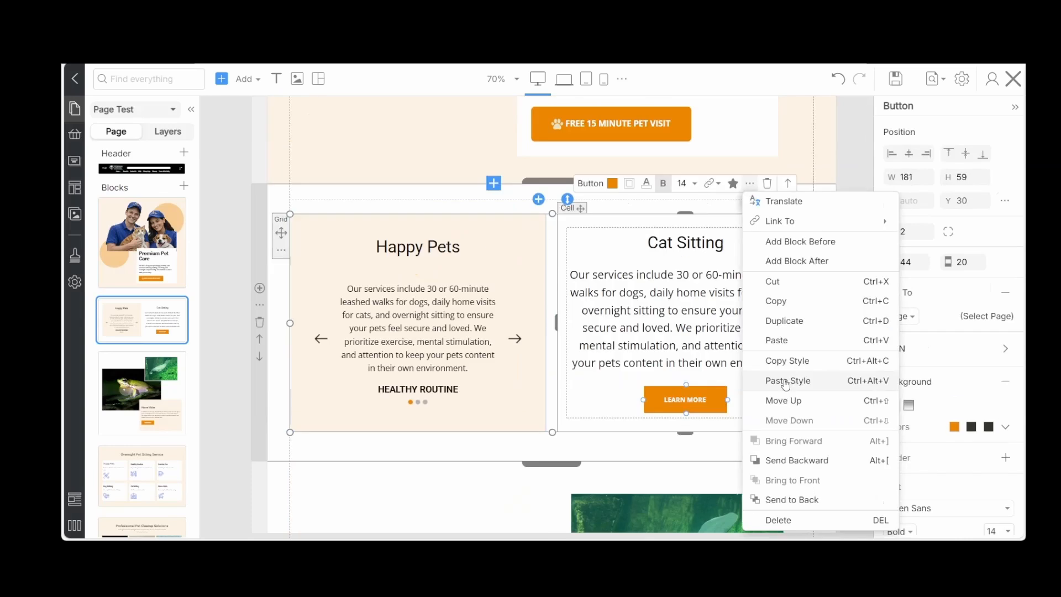
click(786, 382)
Replace the large frog photo in the Home Visits block with the image za-4-2.png
scroll(787, 382, down, 5)
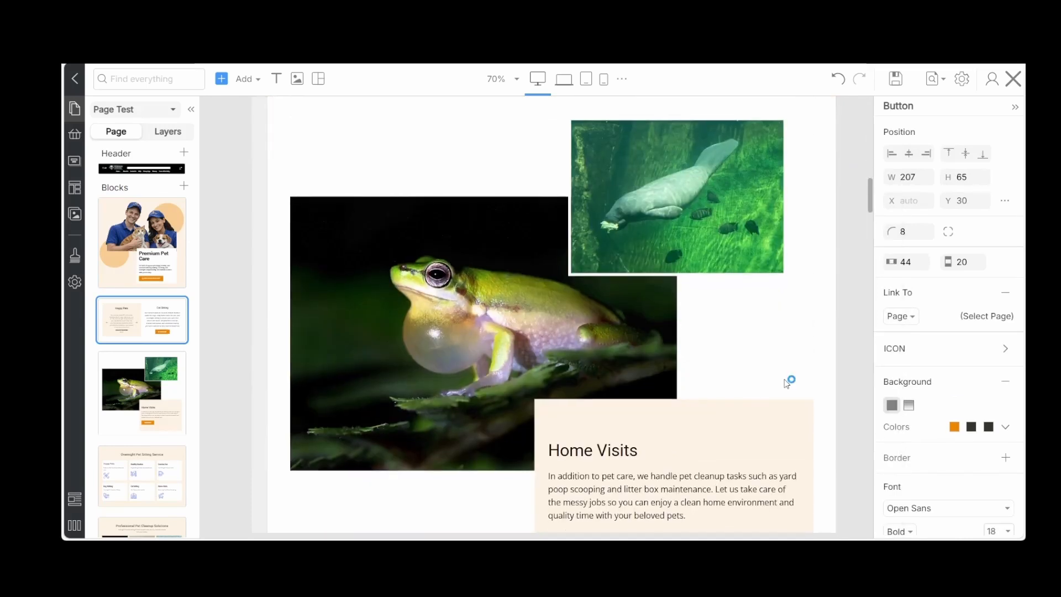
scroll(787, 382, down, 1)
click(423, 292)
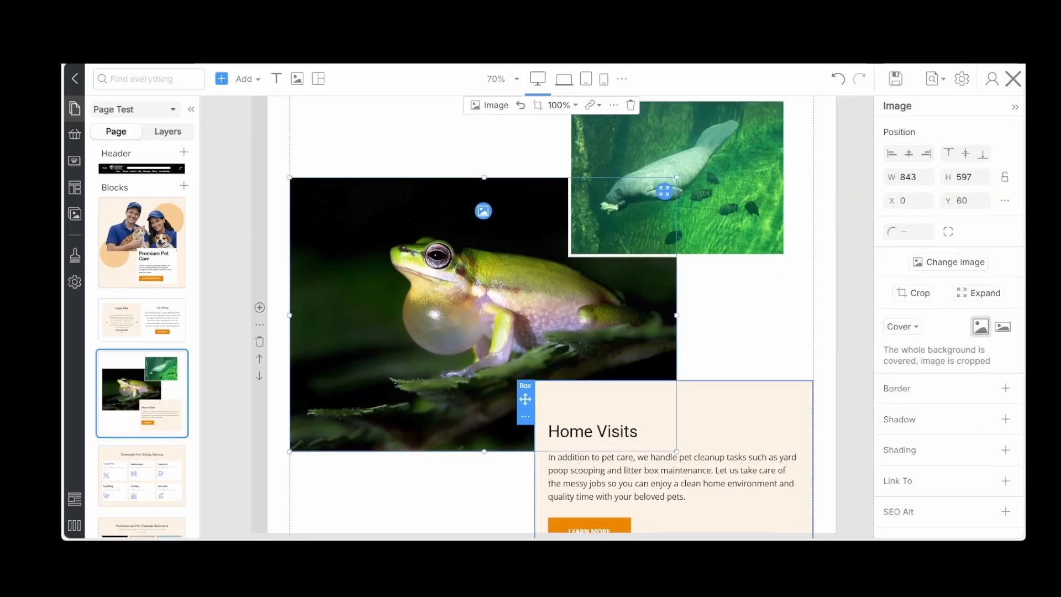
click(483, 211)
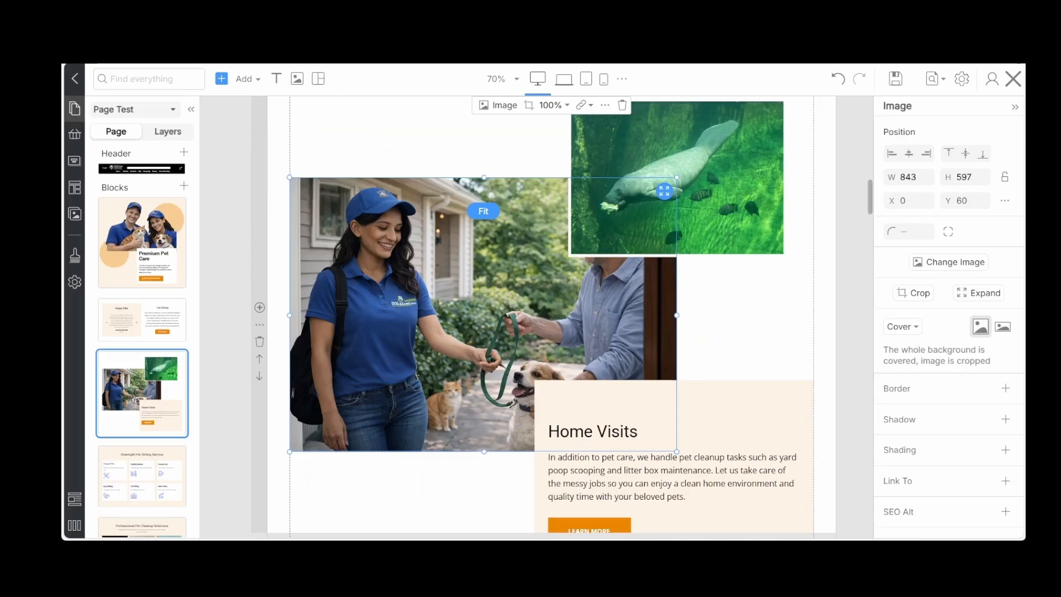
click(446, 497)
Replace the small manatee photo in the Home Visits block with the image za7-2.png
mouse_move(676, 135)
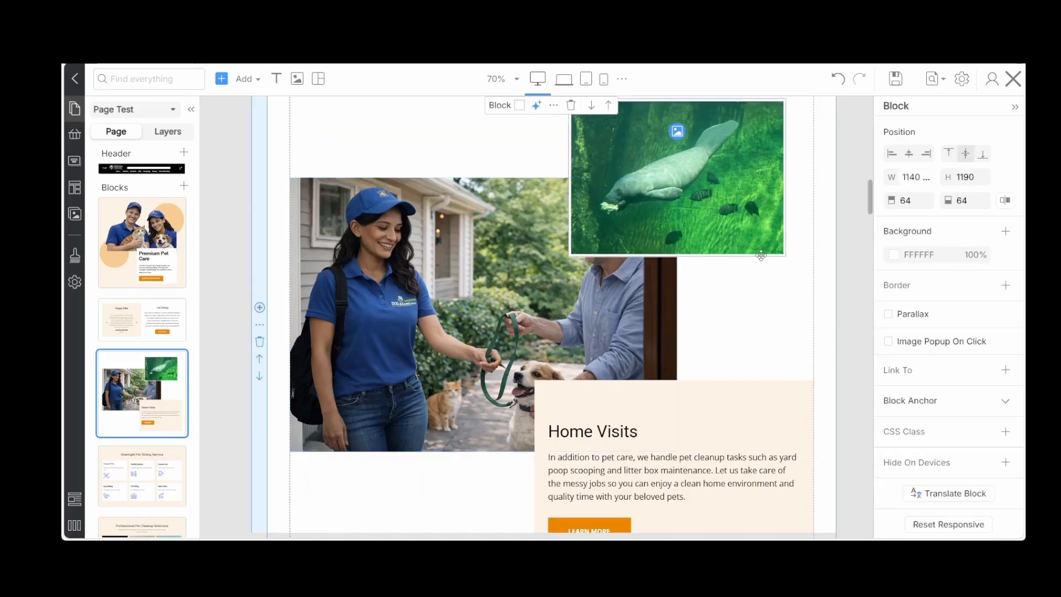
click(676, 131)
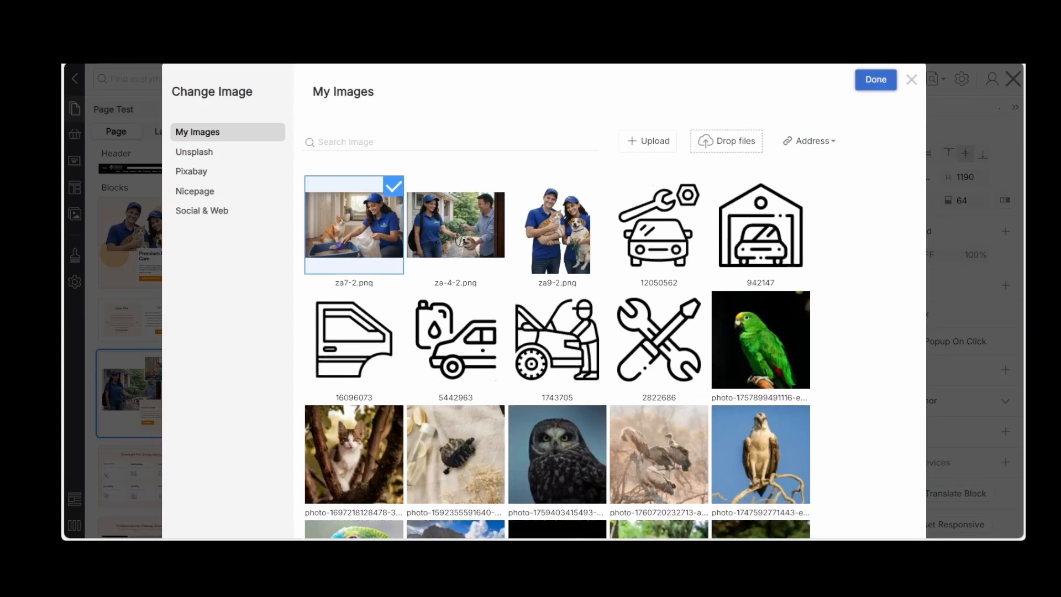
click(871, 82)
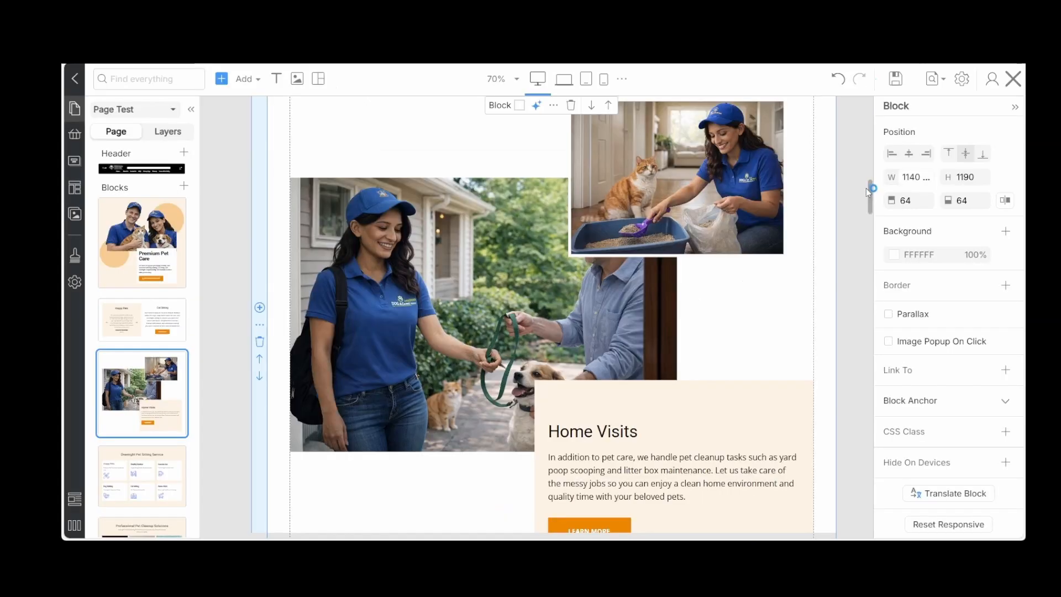
scroll(831, 226, down, 2)
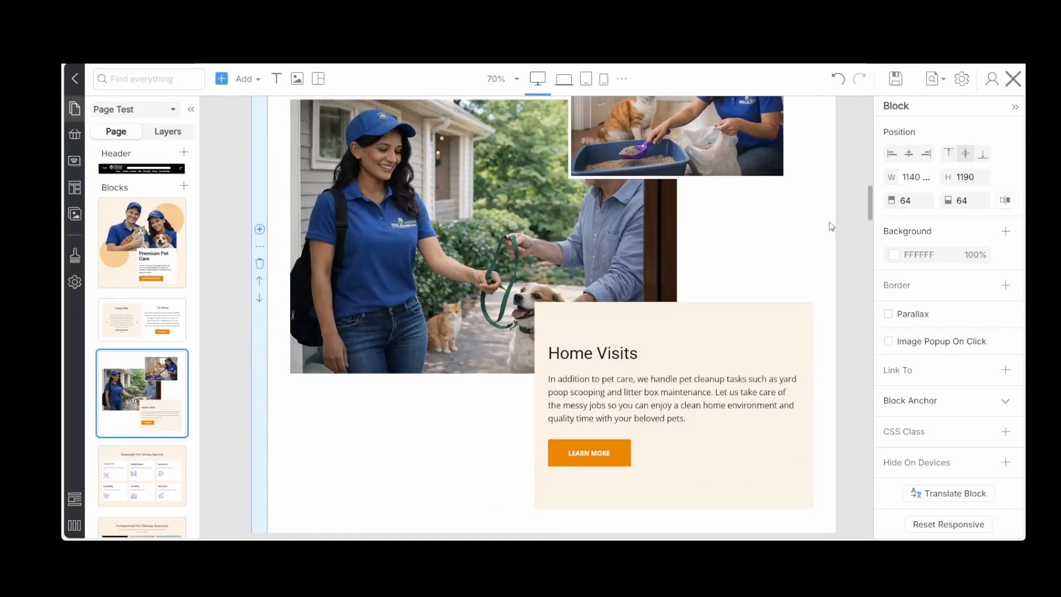
scroll(830, 225, down, 1)
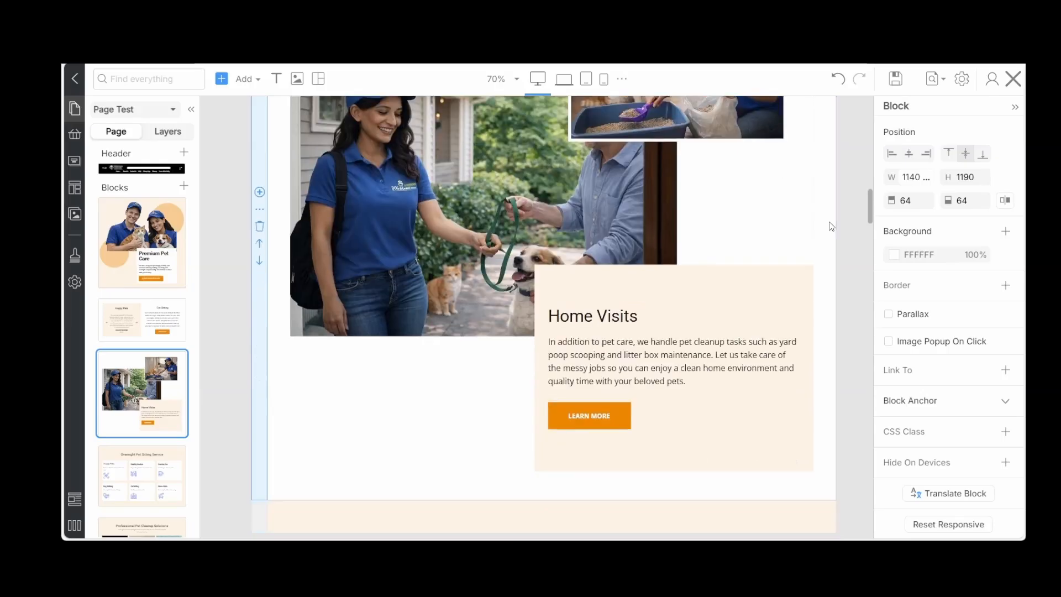
Round the corners of the cream Home Visits text box with a radius of 8
click(789, 290)
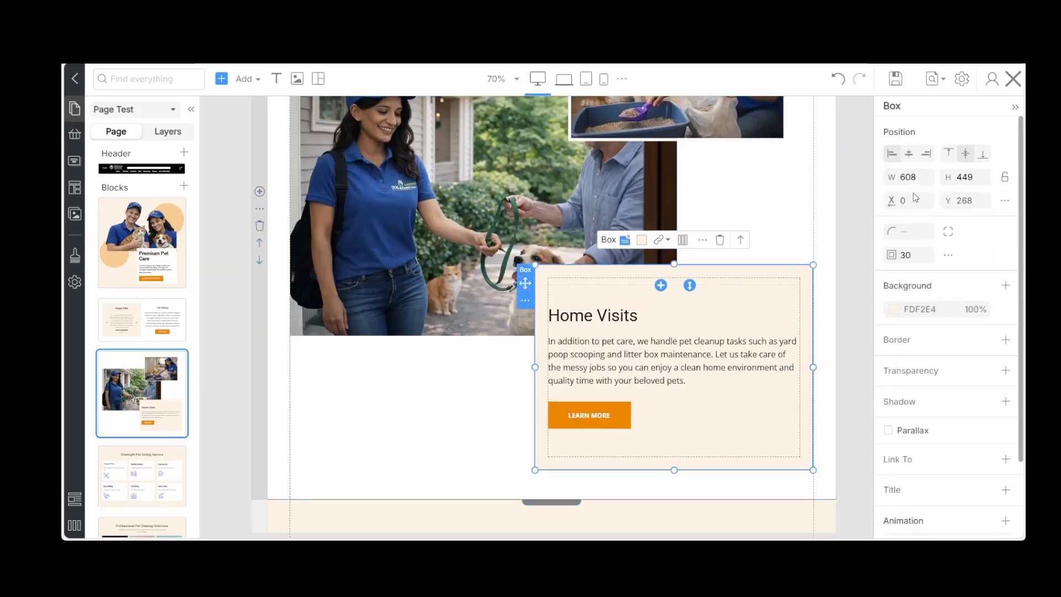
click(912, 231)
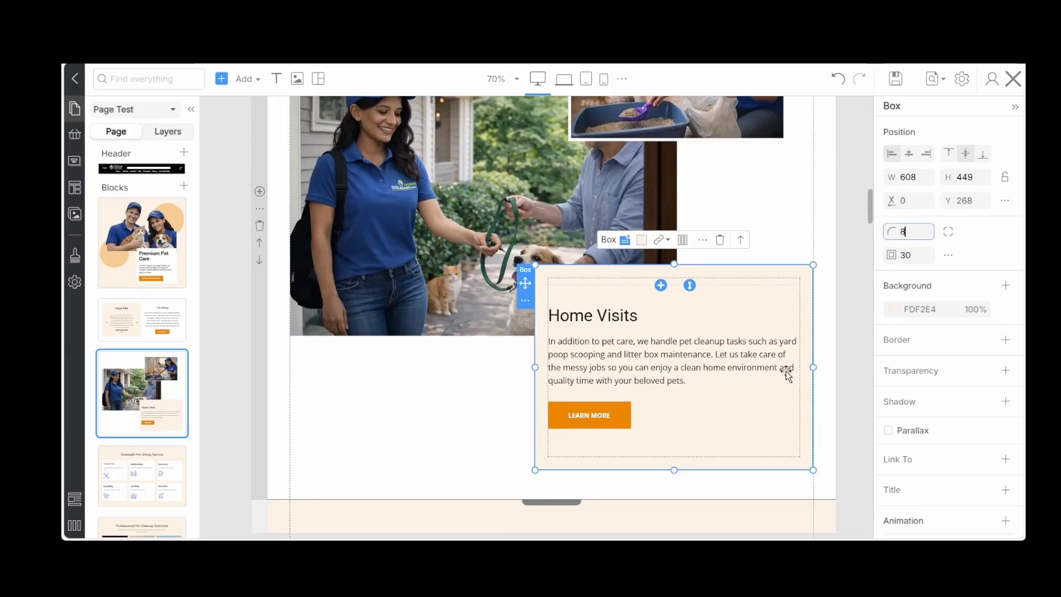
click(785, 393)
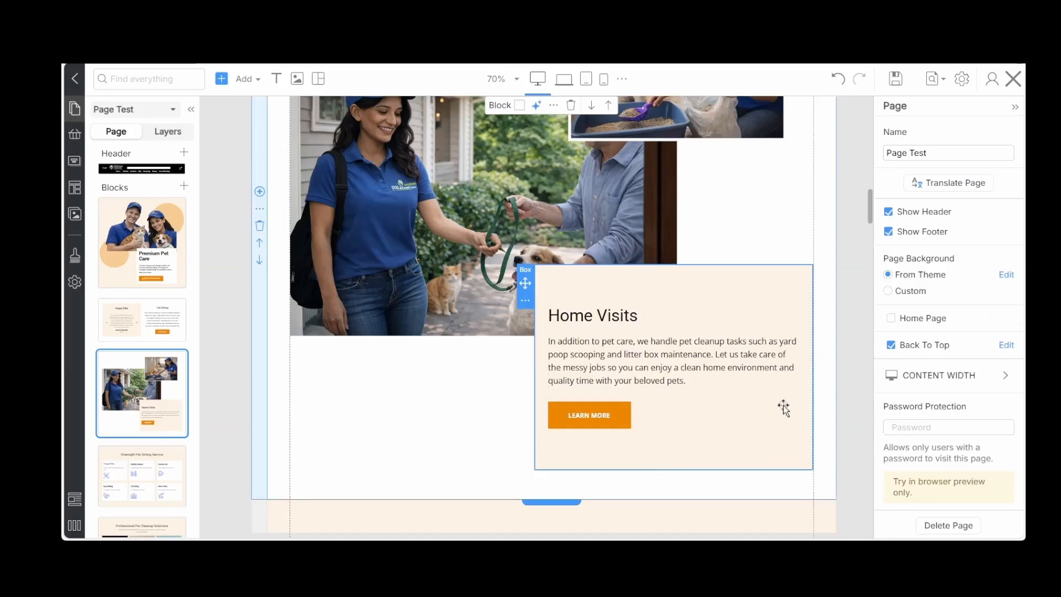
Add a shadow to the Home Visits text box and set the shadow's transparency to 80
click(776, 435)
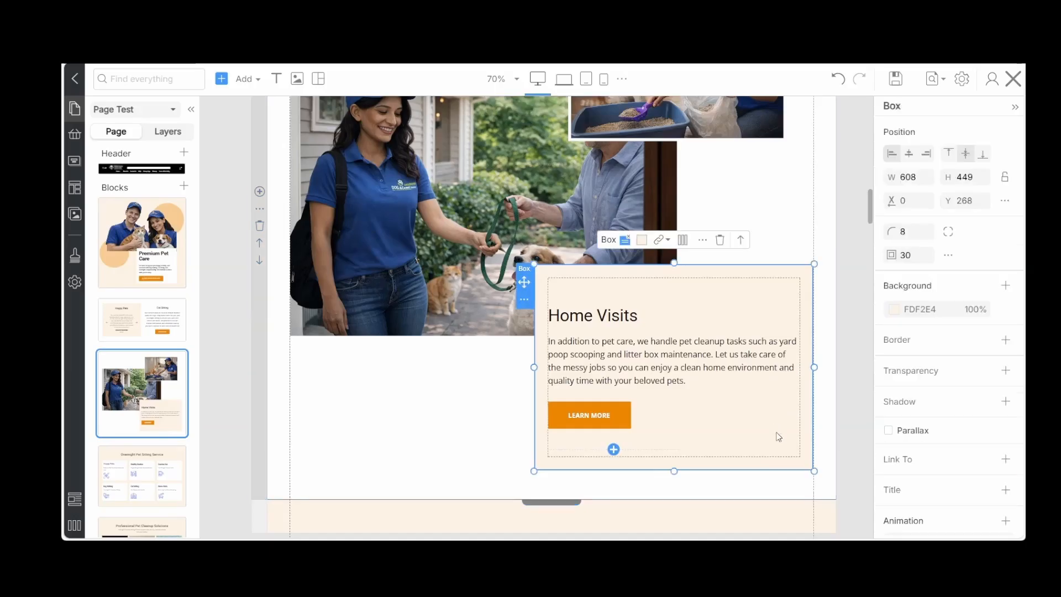
click(954, 399)
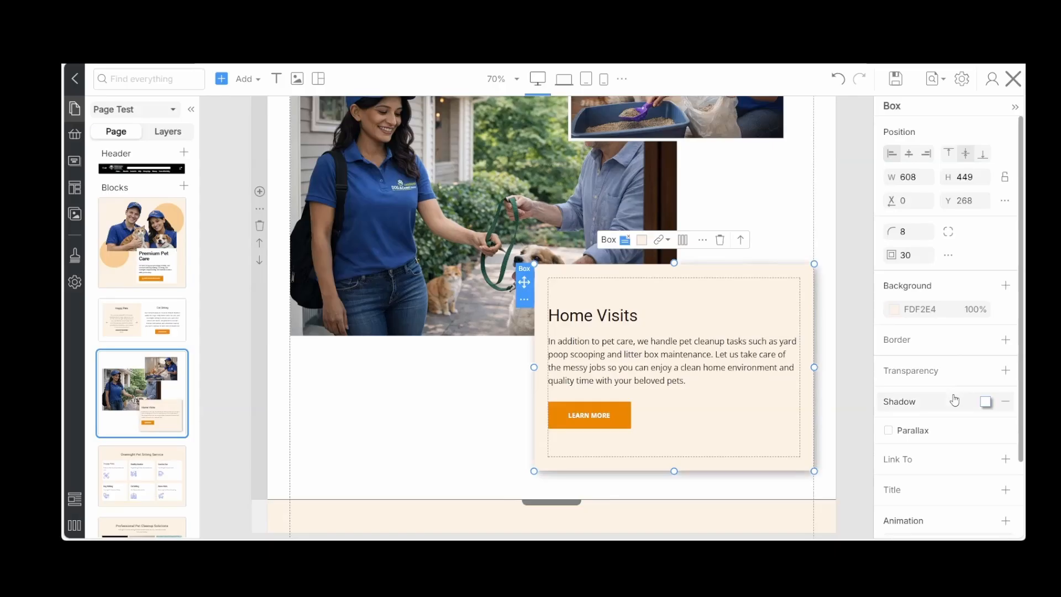
click(973, 406)
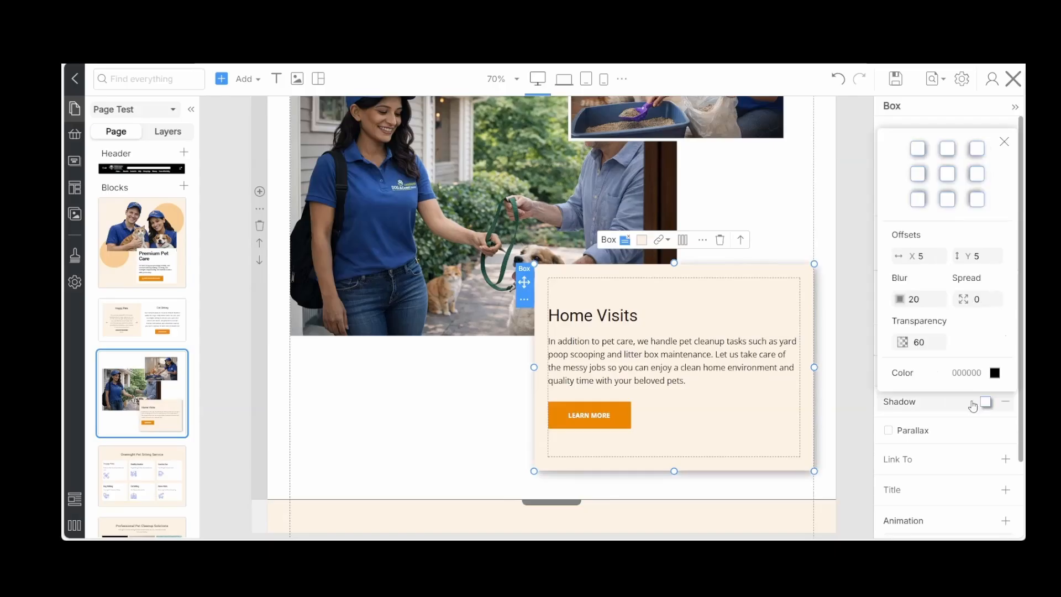
click(931, 341)
text(80)
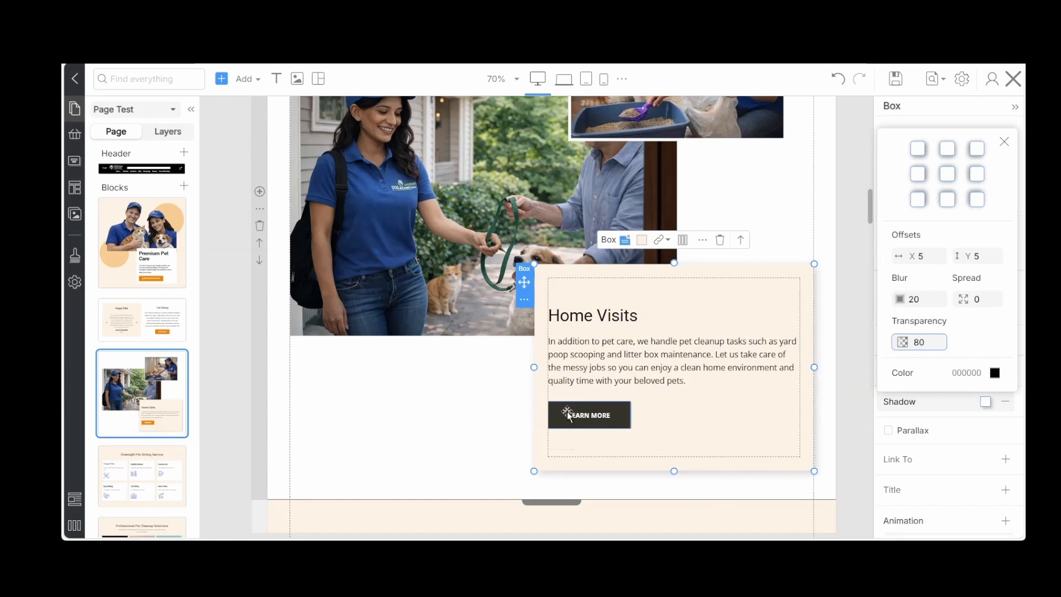
Apply the previously copied button style to the Learn More button in the Home Visits box
click(559, 423)
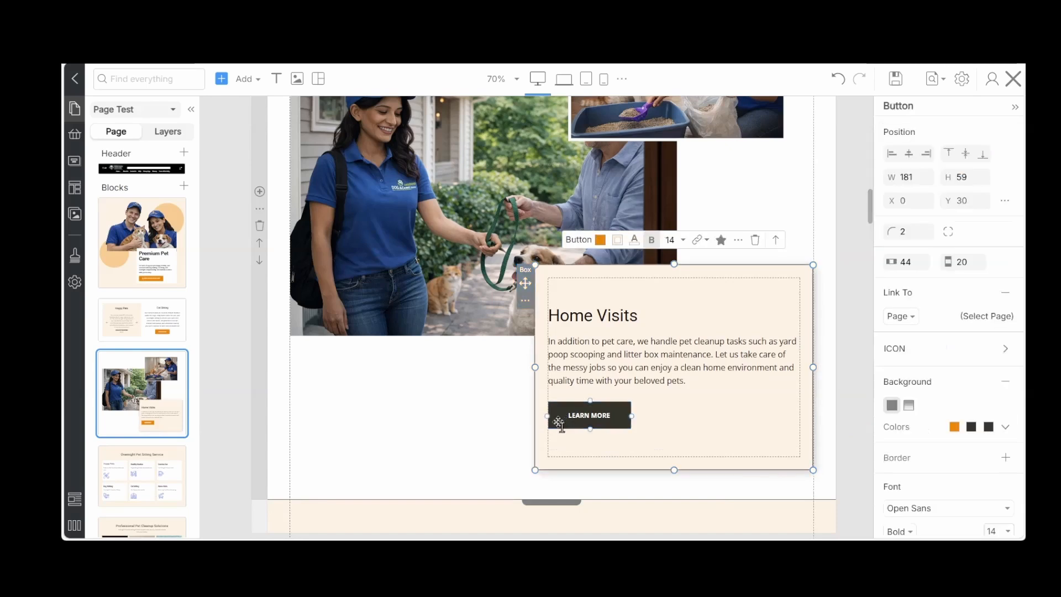
click(739, 240)
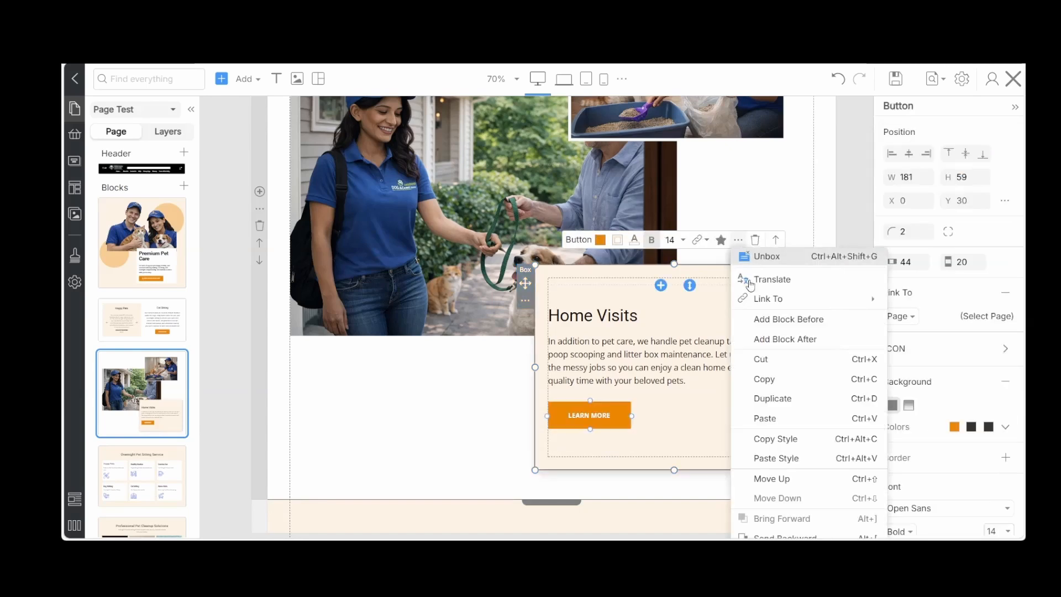
click(776, 459)
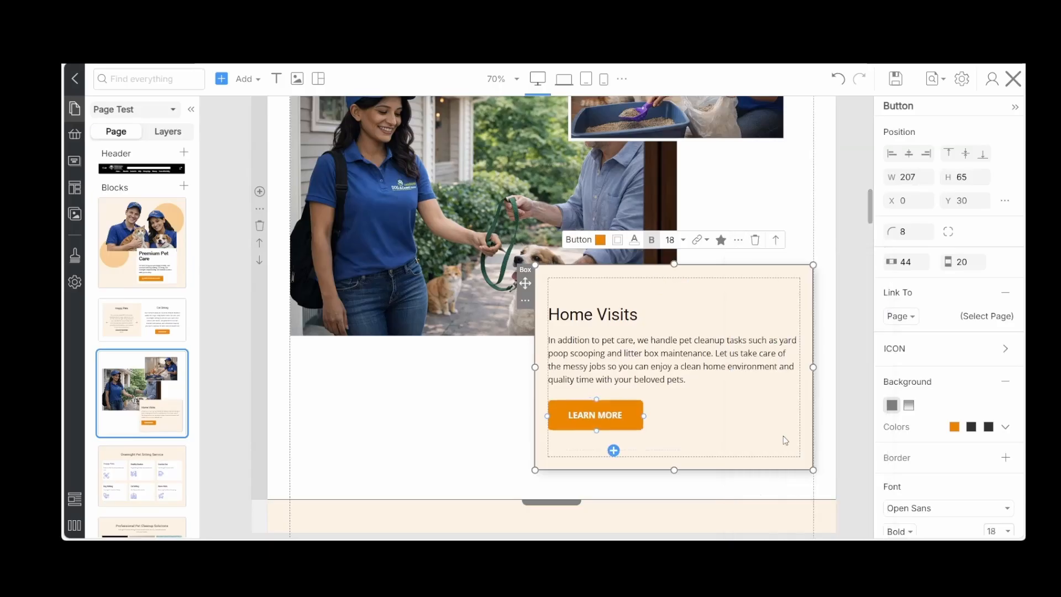
Replace the Happy Pets item's wrench icon in the Overnight Pet Sitting Service list with a colored dog-and-cat icon from a "pet" search
scroll(785, 441, down, 7)
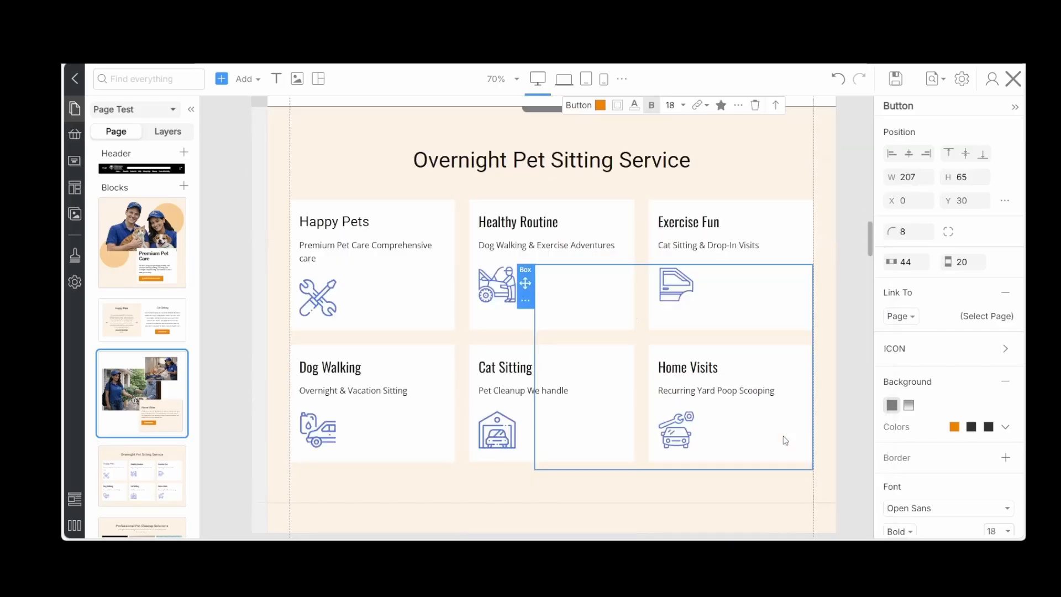
scroll(786, 440, up, 2)
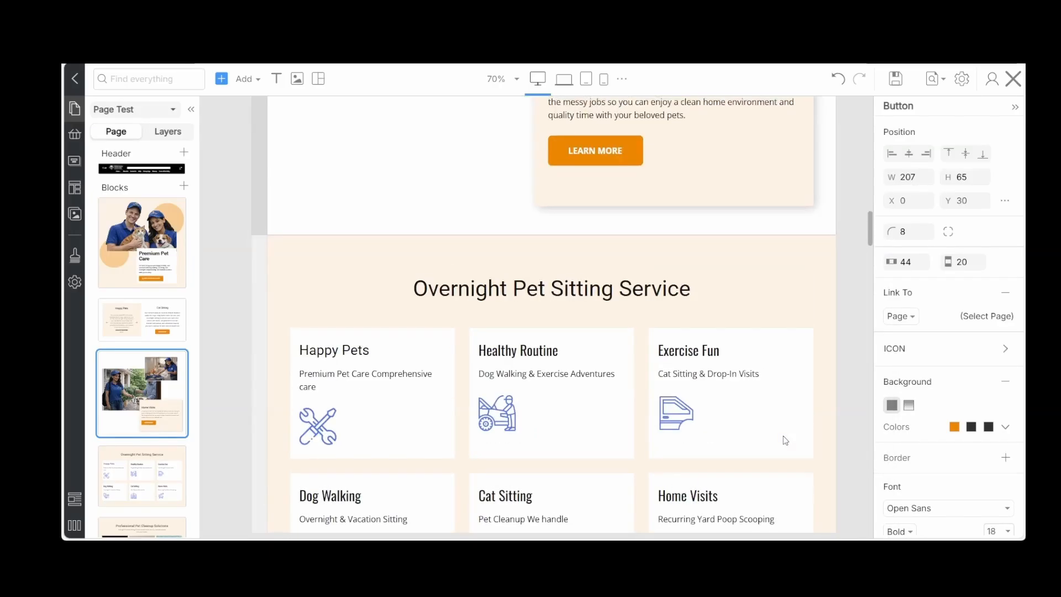
scroll(786, 440, down, 2)
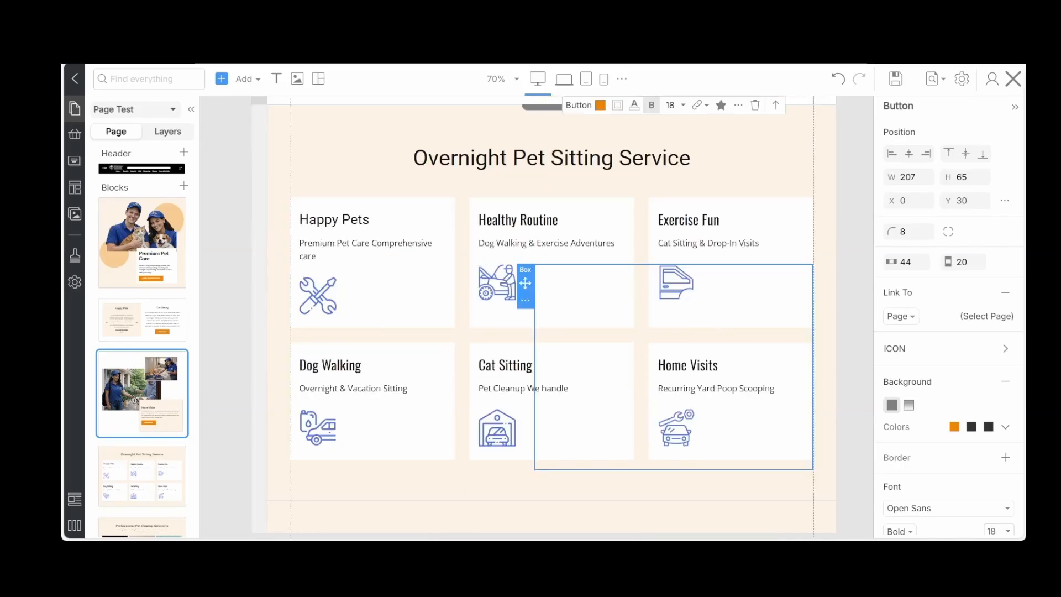
click(319, 297)
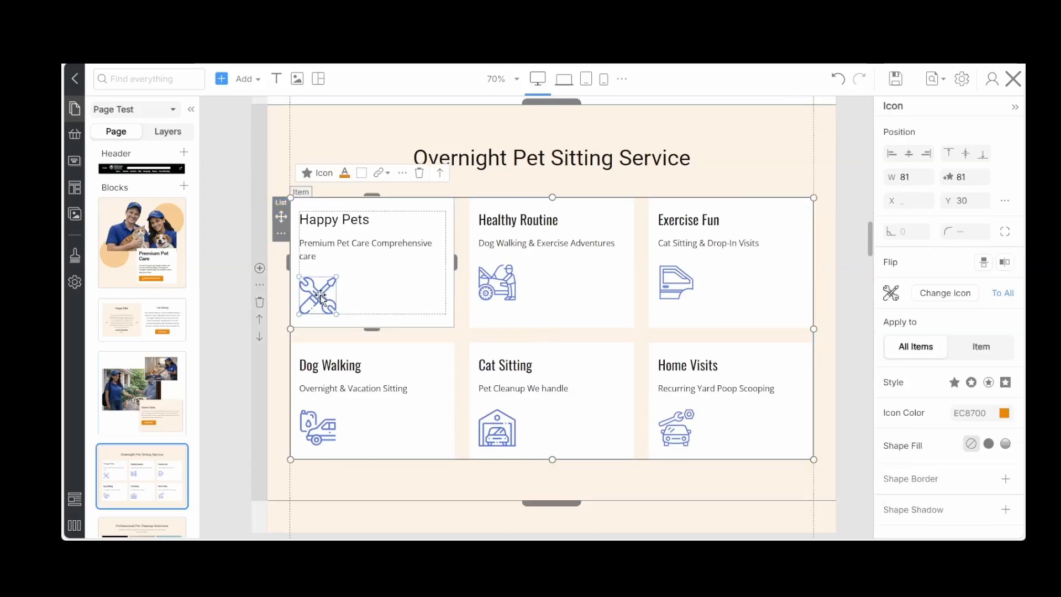
click(318, 173)
double_click(446, 135)
text(pet)
key(Return)
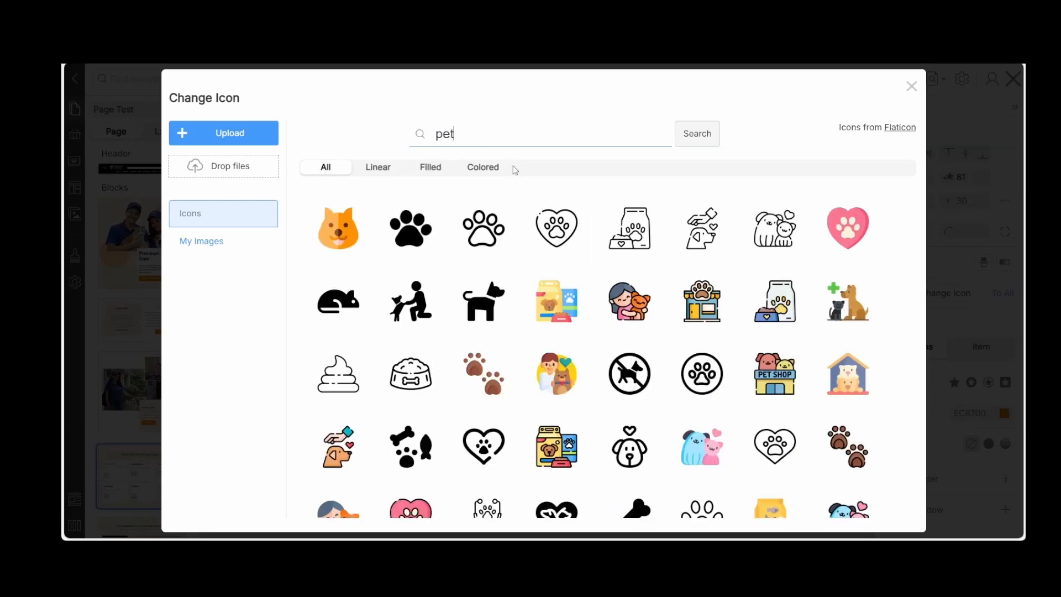
click(481, 168)
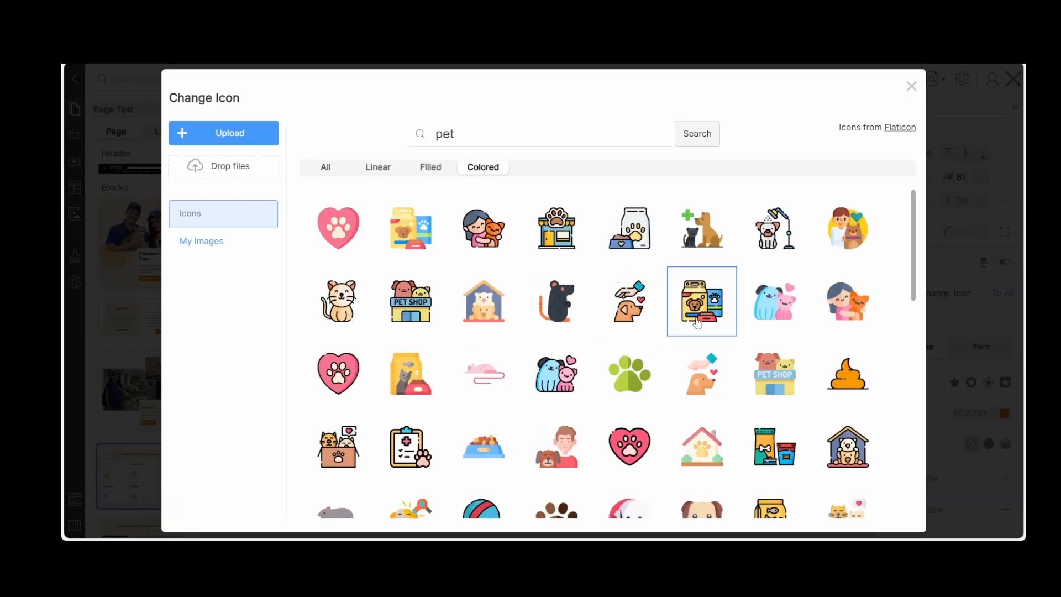
scroll(704, 309, down, 1)
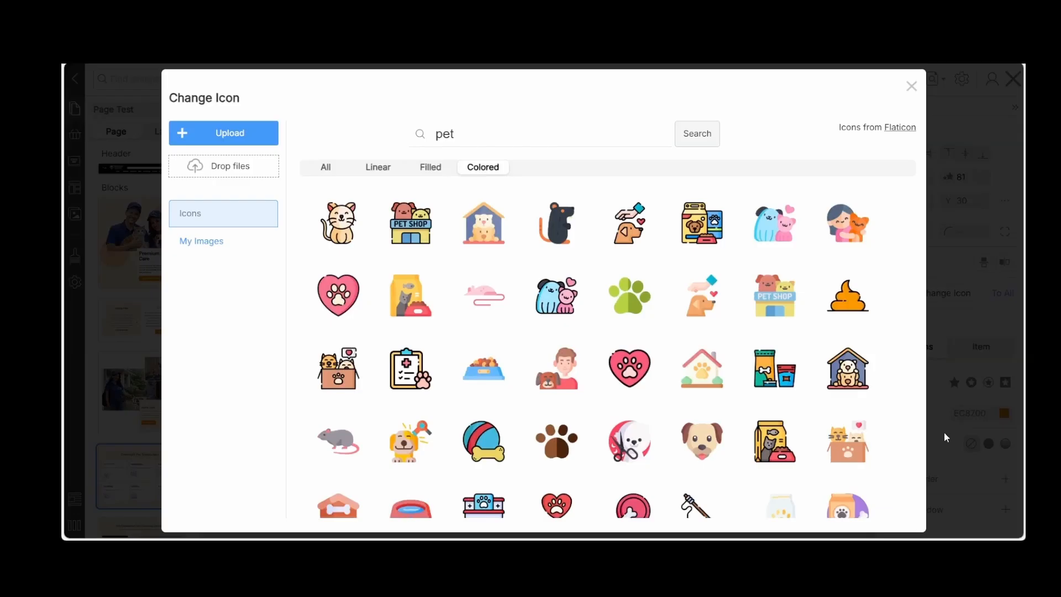
scroll(593, 354, down, 2)
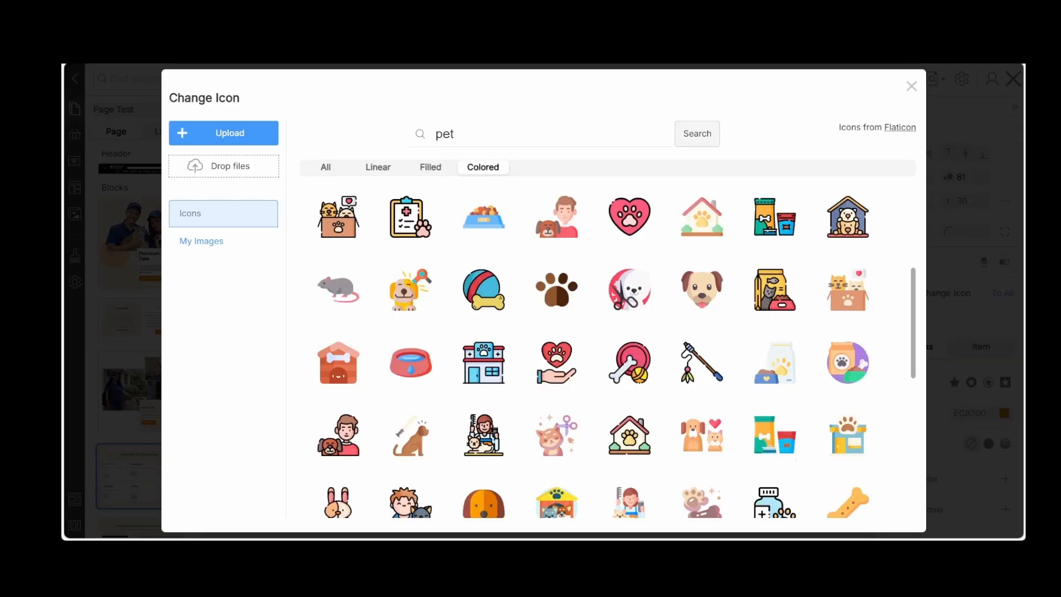
click(705, 446)
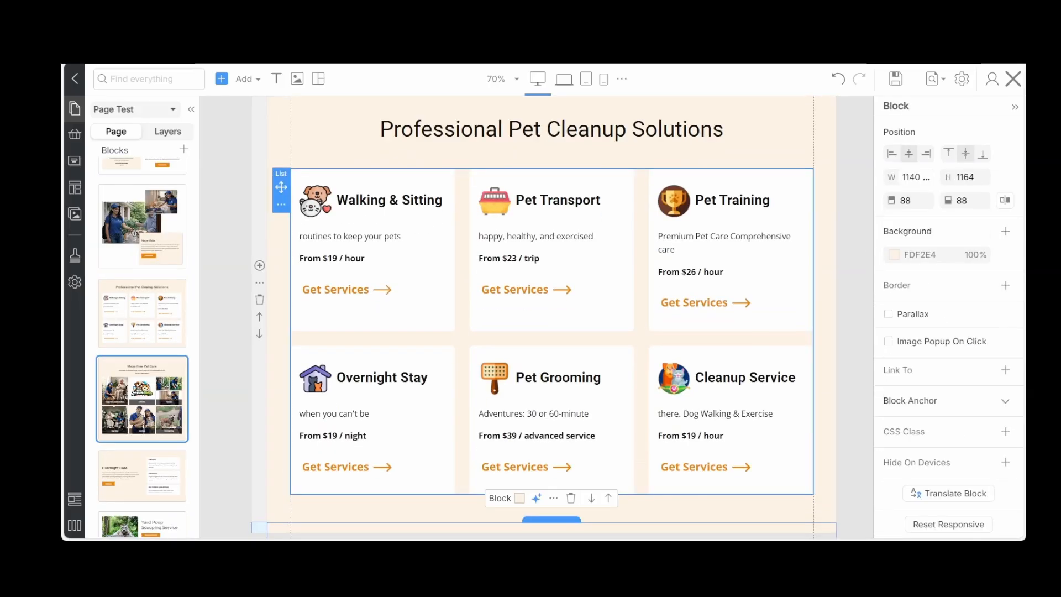
Replace the Professional Pet Cleanup Solutions heading with the pasted text "Our Pet Care Services"
click(514, 133)
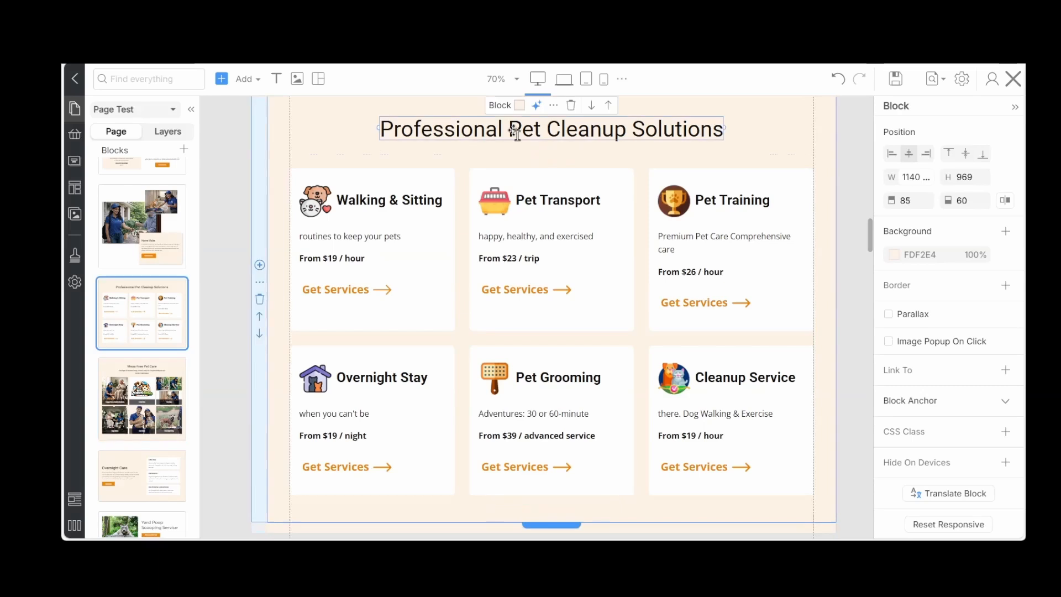
double_click(514, 133)
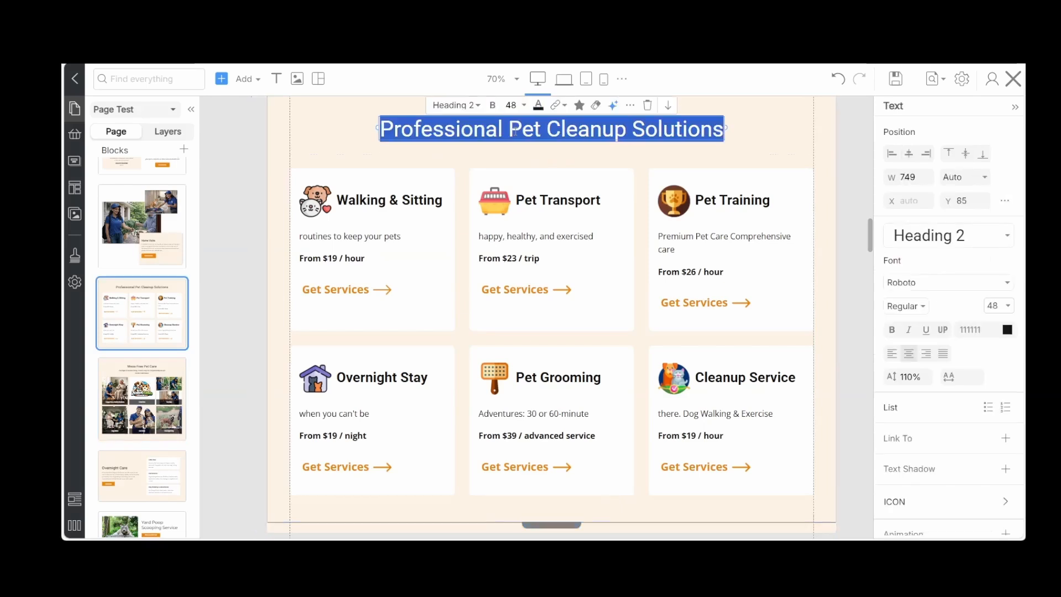
text(Our Pet Care Services)
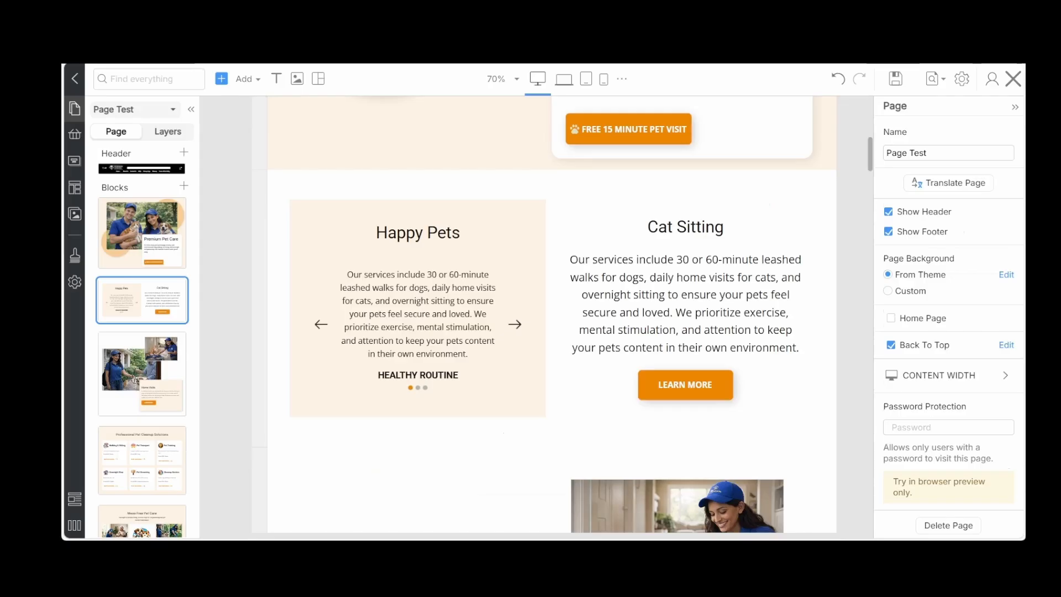
Replace the Learn More button under Cat Sitting with a copy of the Free 15 Minute Pet Visit button
scroll(662, 243, up, 2)
click(661, 238)
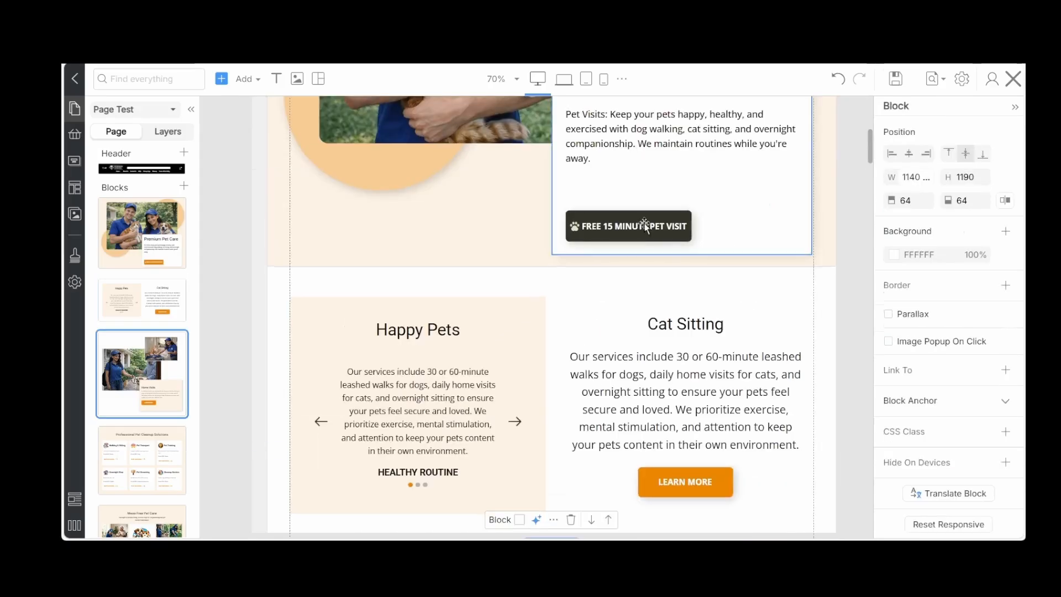
click(645, 226)
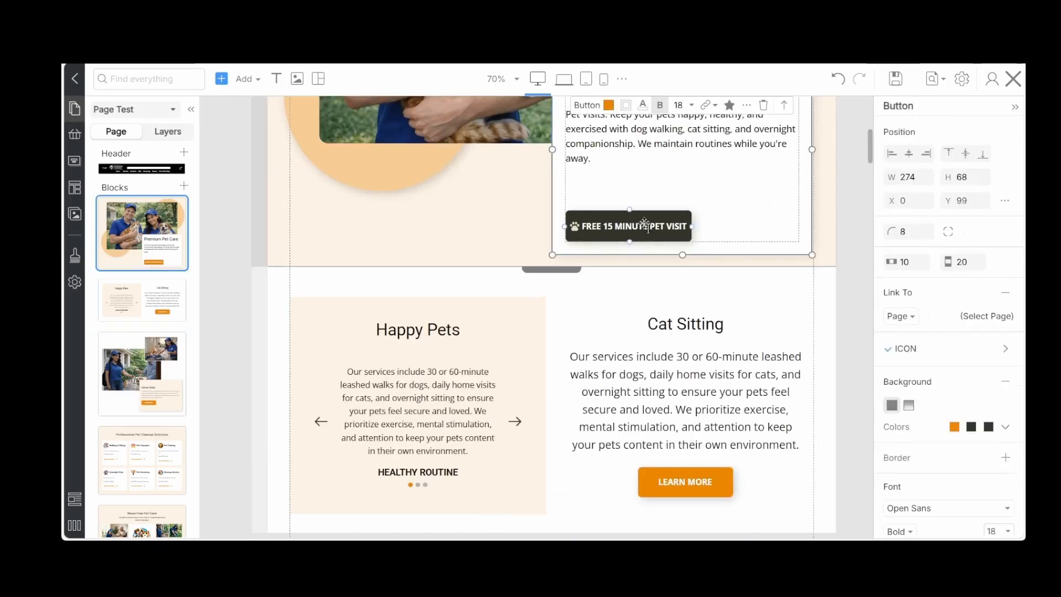
click(747, 106)
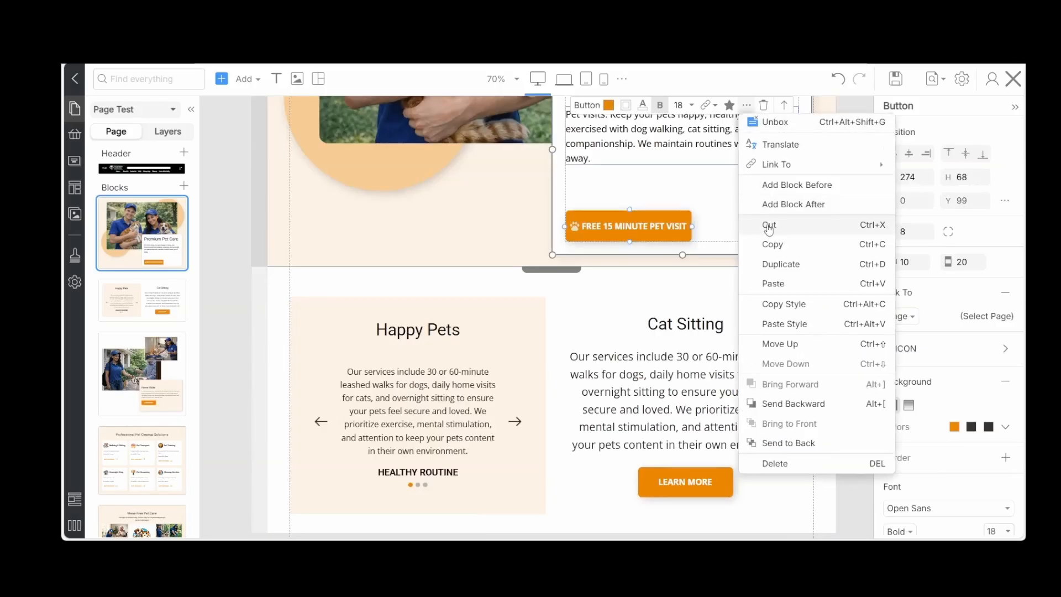
click(772, 245)
scroll(712, 371, down, 2)
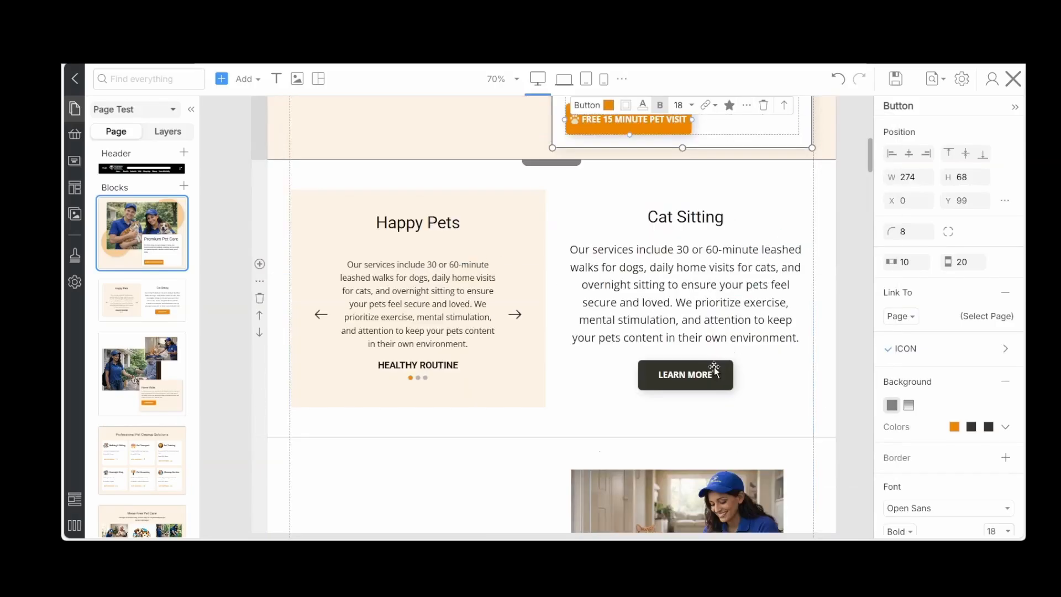
click(703, 369)
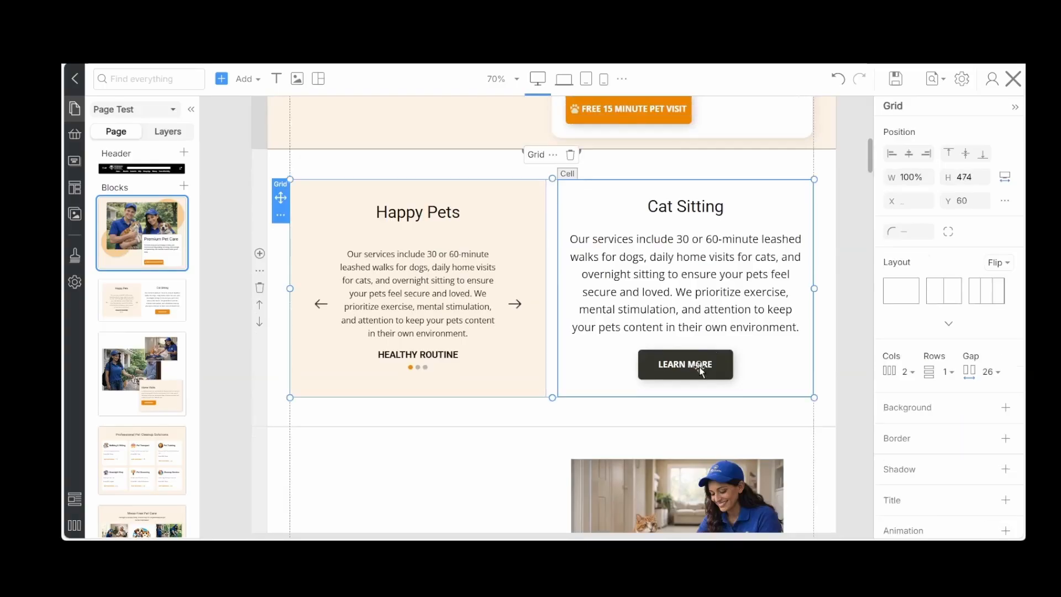
click(700, 368)
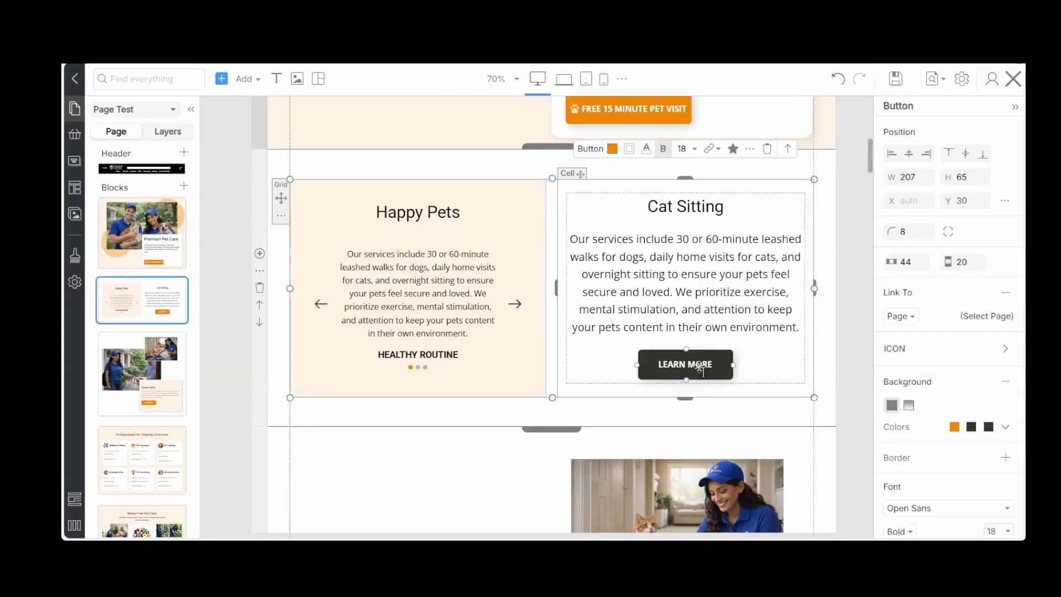
click(751, 149)
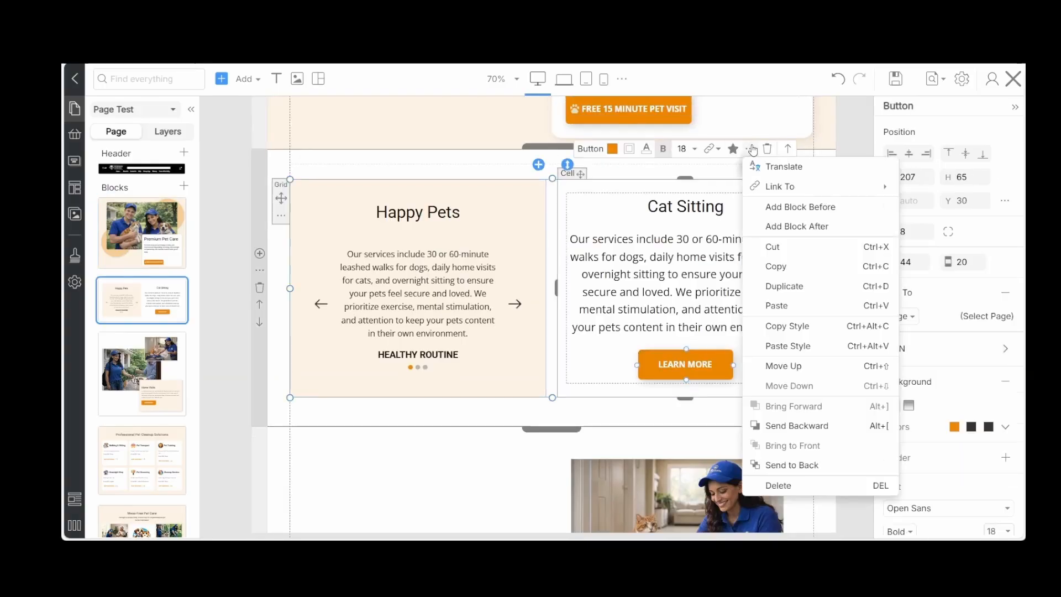
click(777, 306)
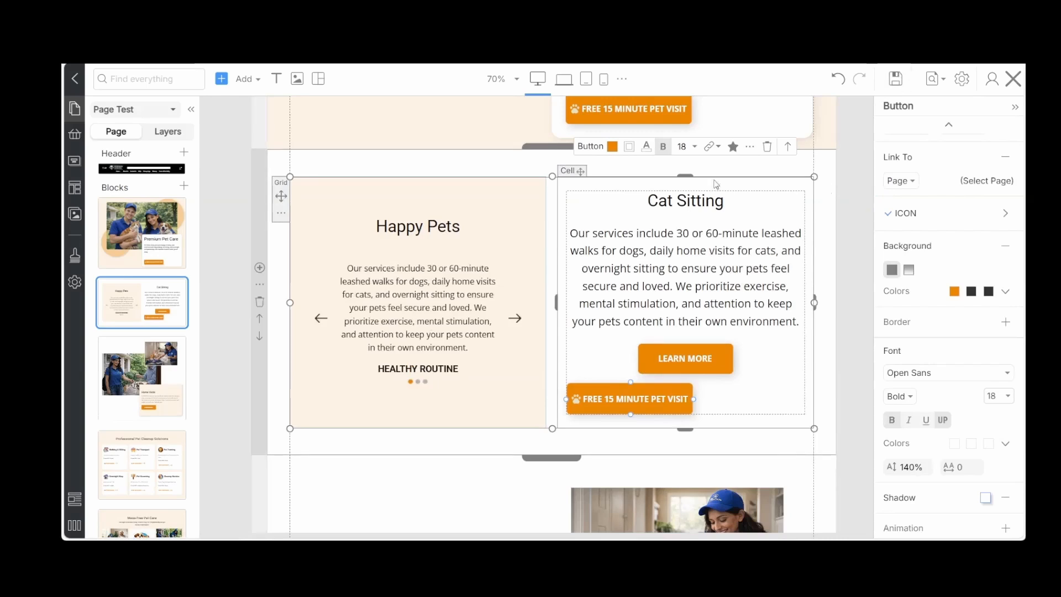
click(703, 357)
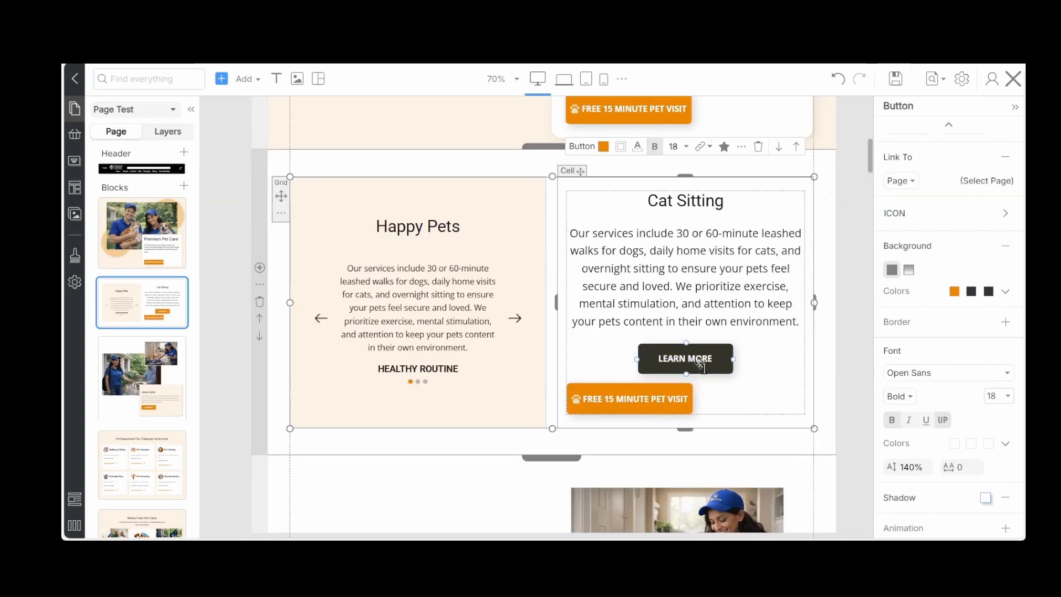
key(Delete)
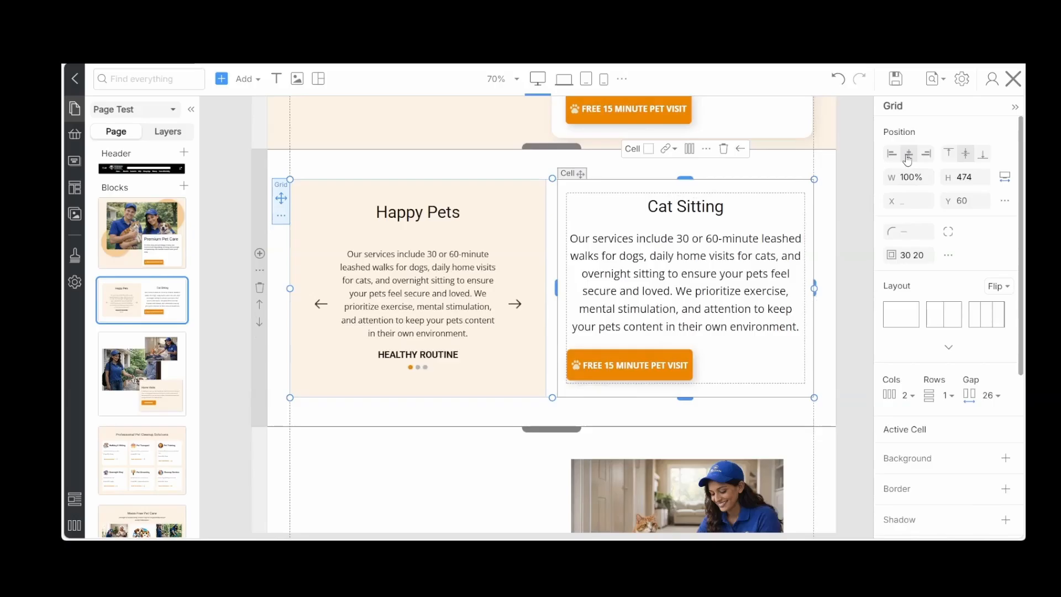
Change the label of the copied button under Cat Sitting to "Learn more" in its link settings
click(630, 365)
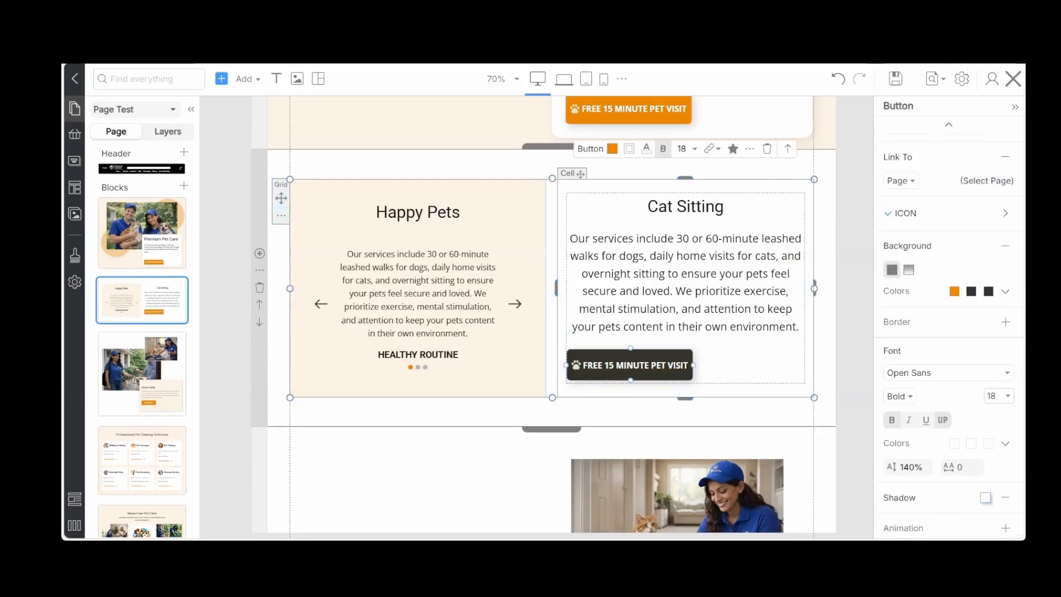
click(987, 181)
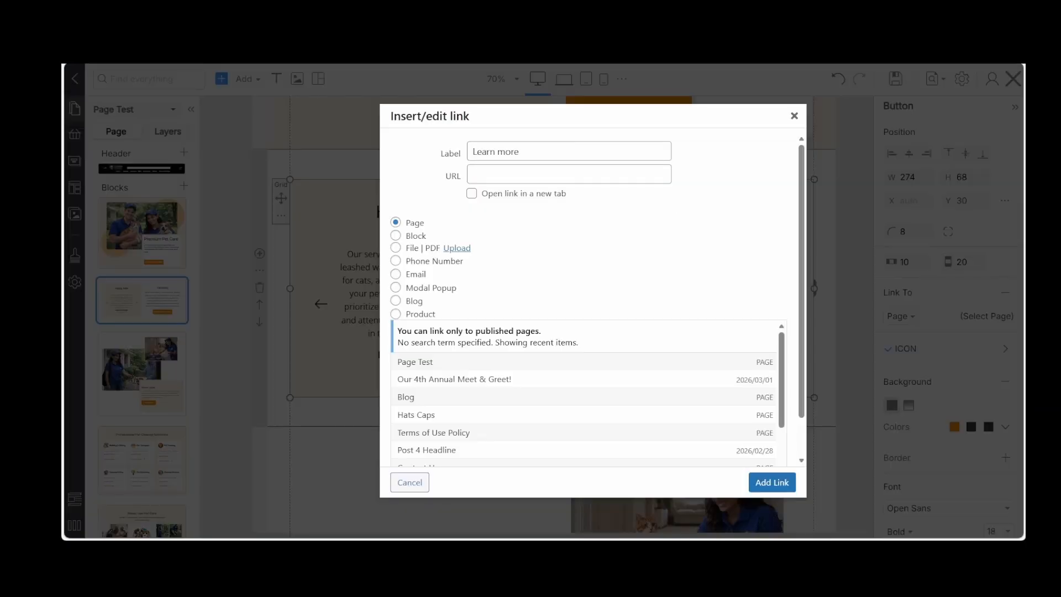
click(779, 483)
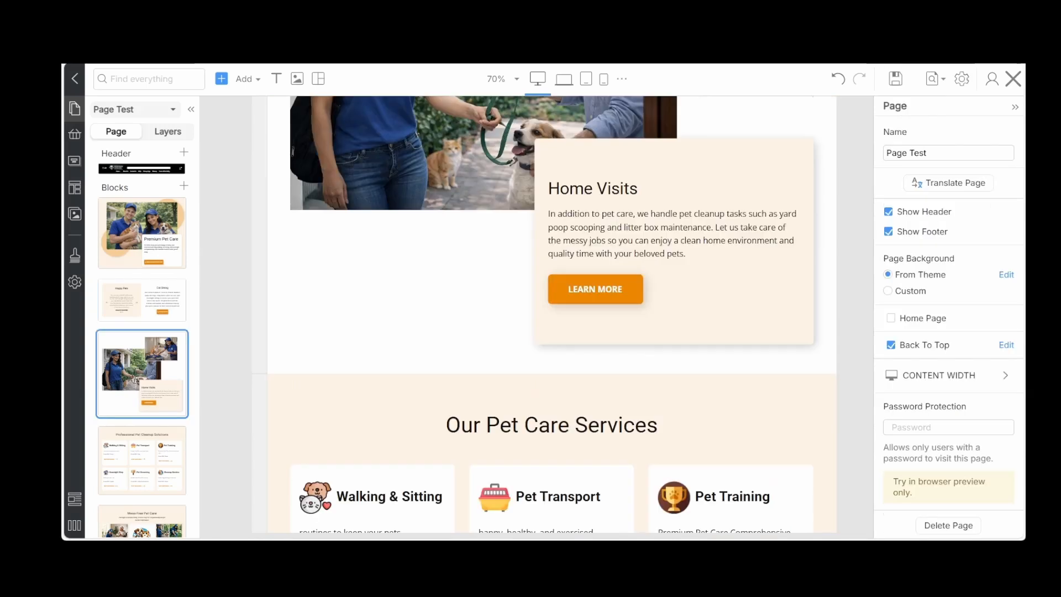
Replace the Learn More button in the Home Visits box with a copy of the paw-icon Learn More button
click(635, 386)
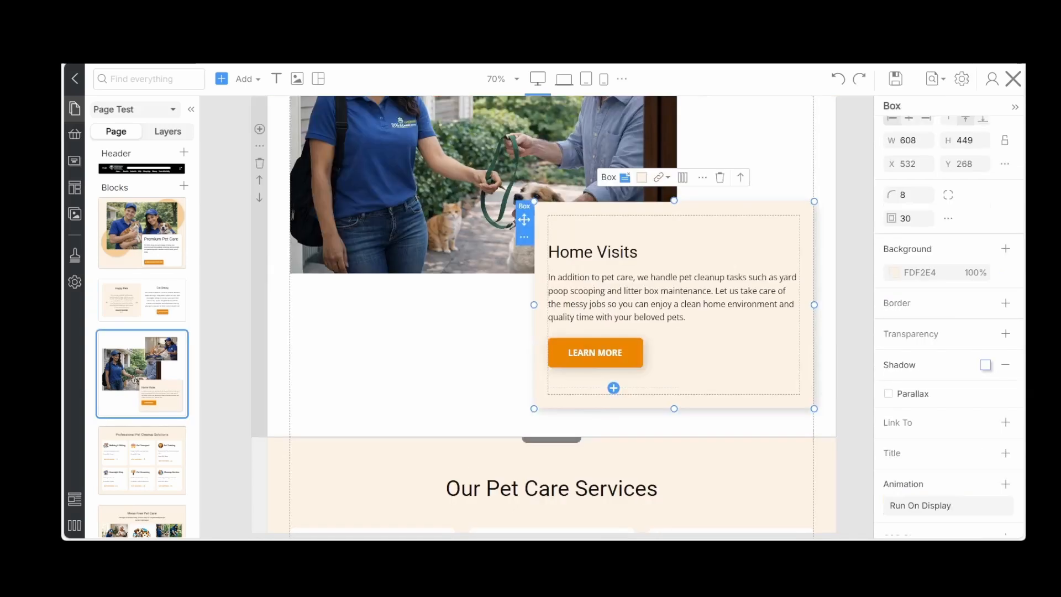
click(614, 356)
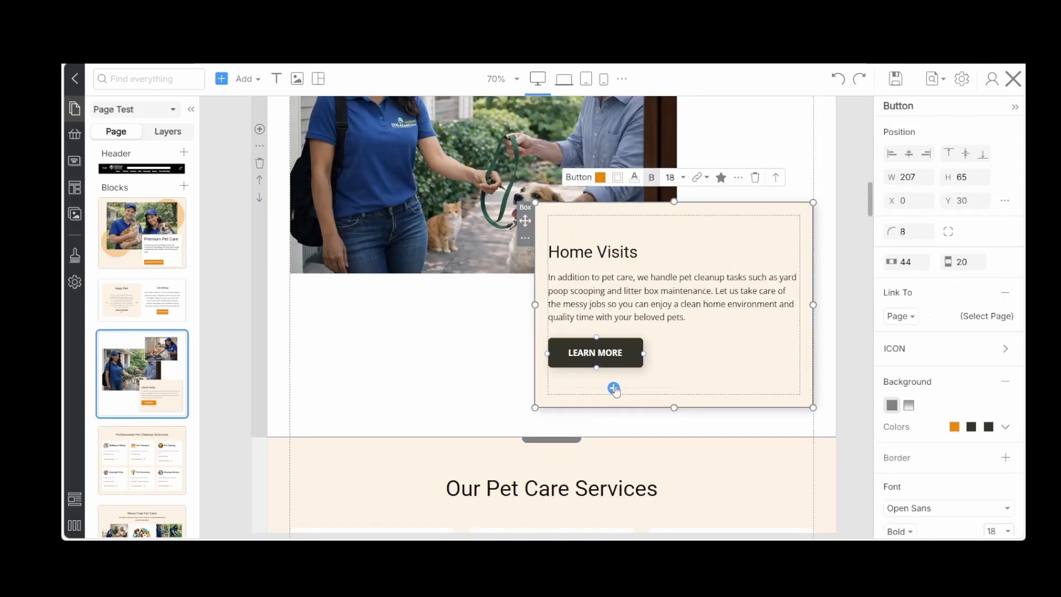
click(740, 178)
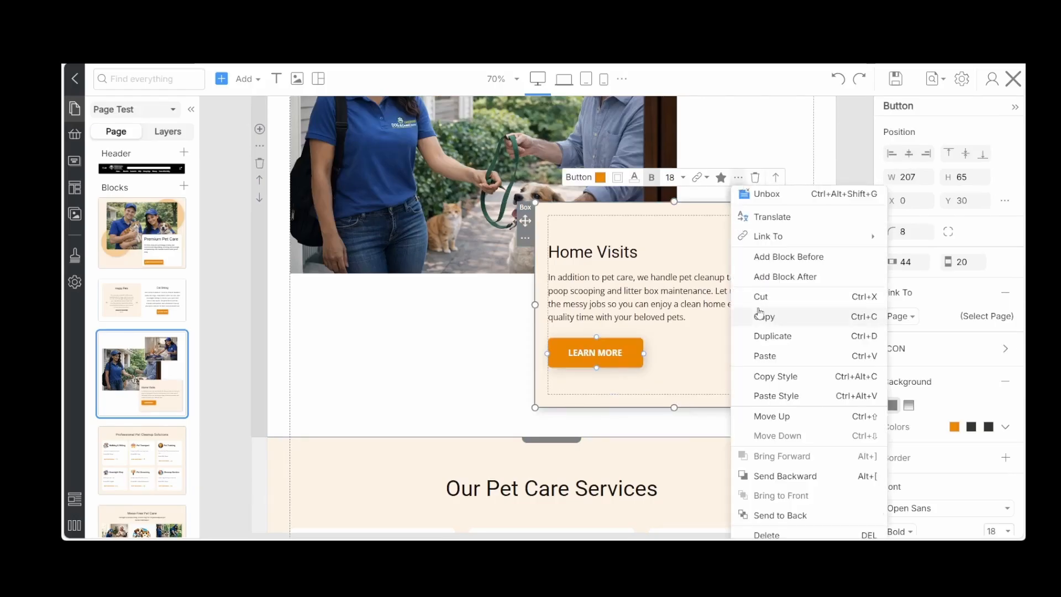
click(763, 395)
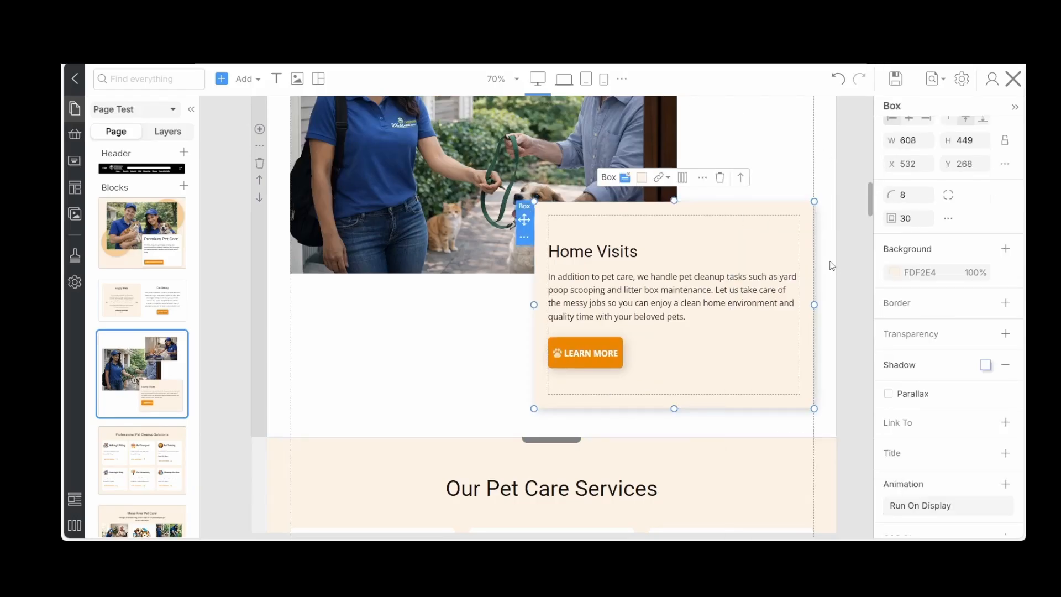
Replace the Overnight Care section's Learn More button with a left-aligned copy of the paw-icon Learn More button
scroll(833, 264, down, 7)
scroll(833, 264, down, 10)
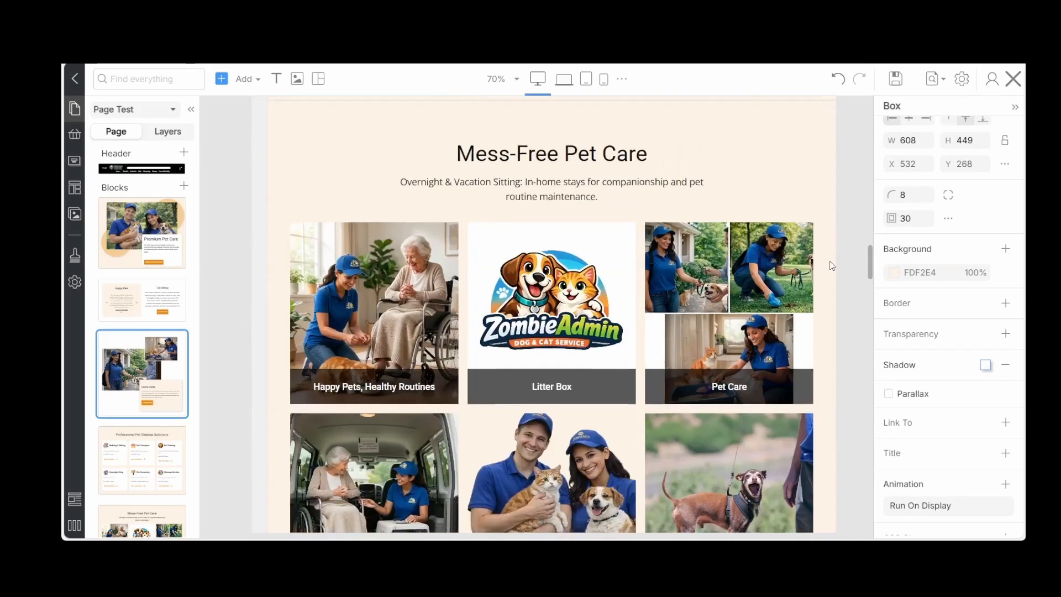
scroll(832, 266, down, 1)
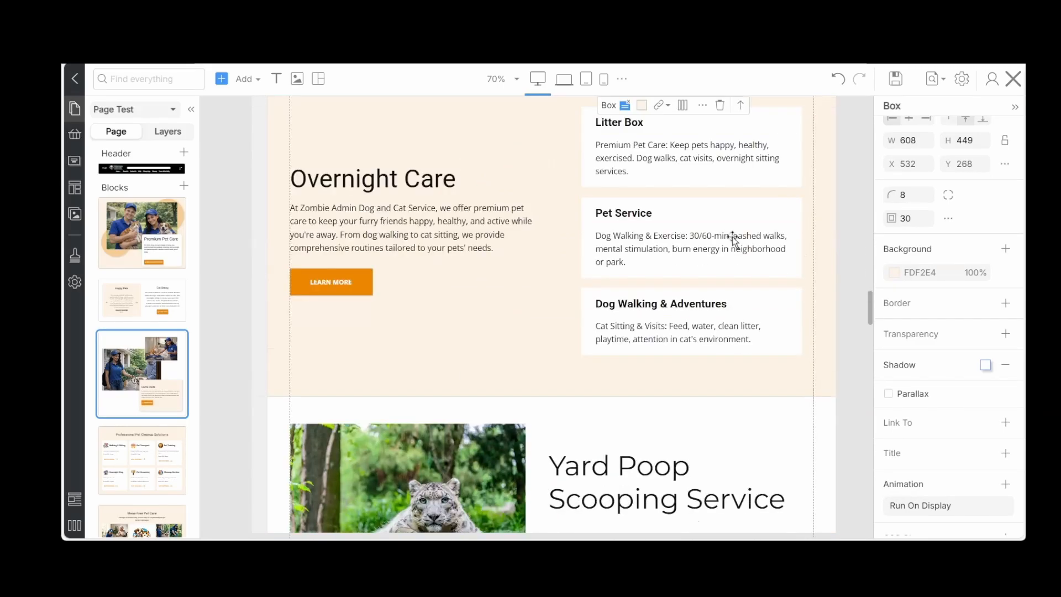
right_click(435, 117)
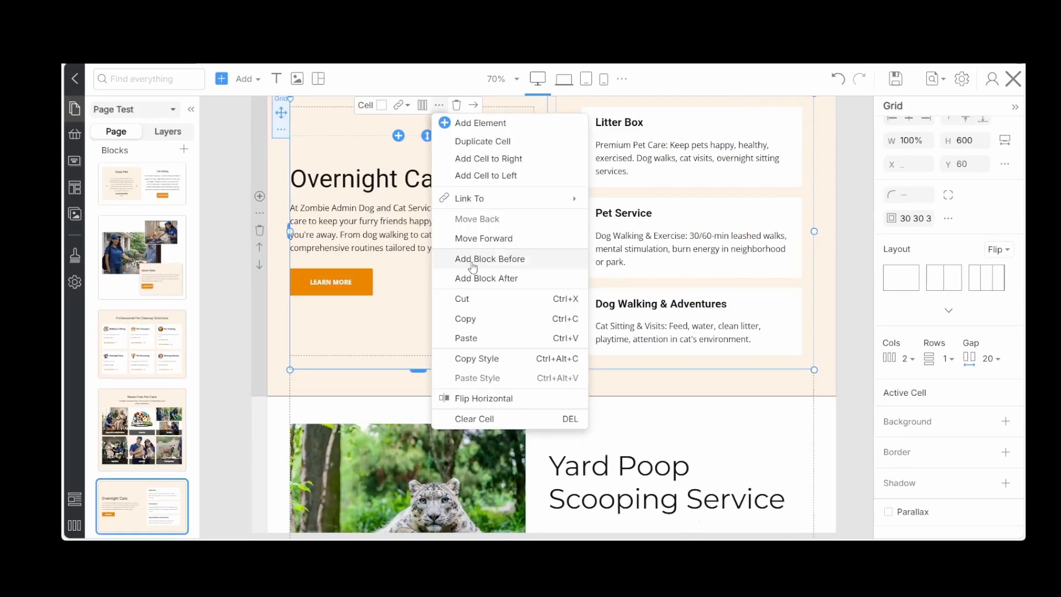
click(467, 338)
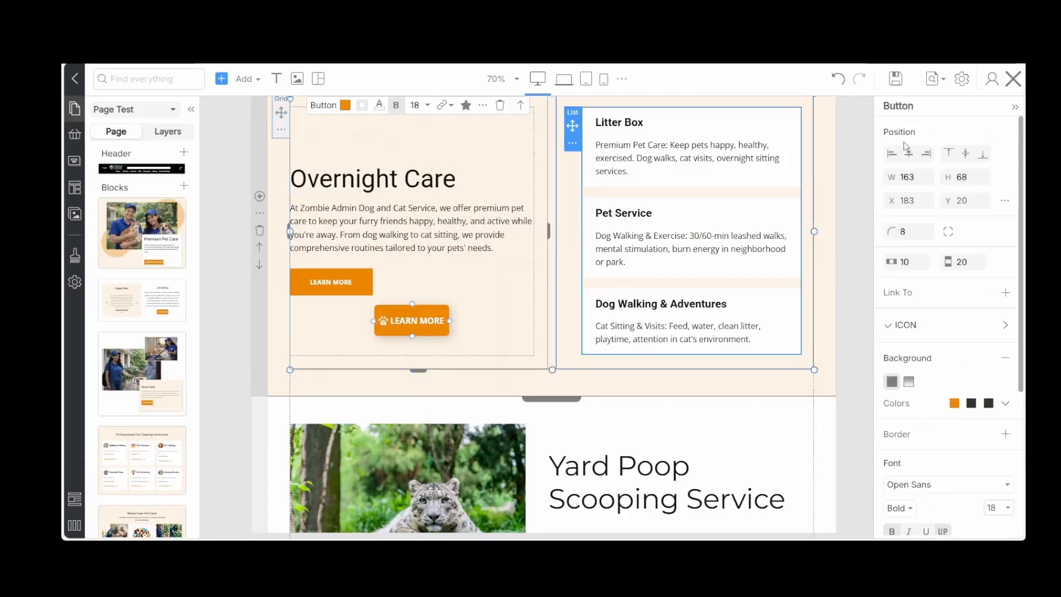
click(890, 155)
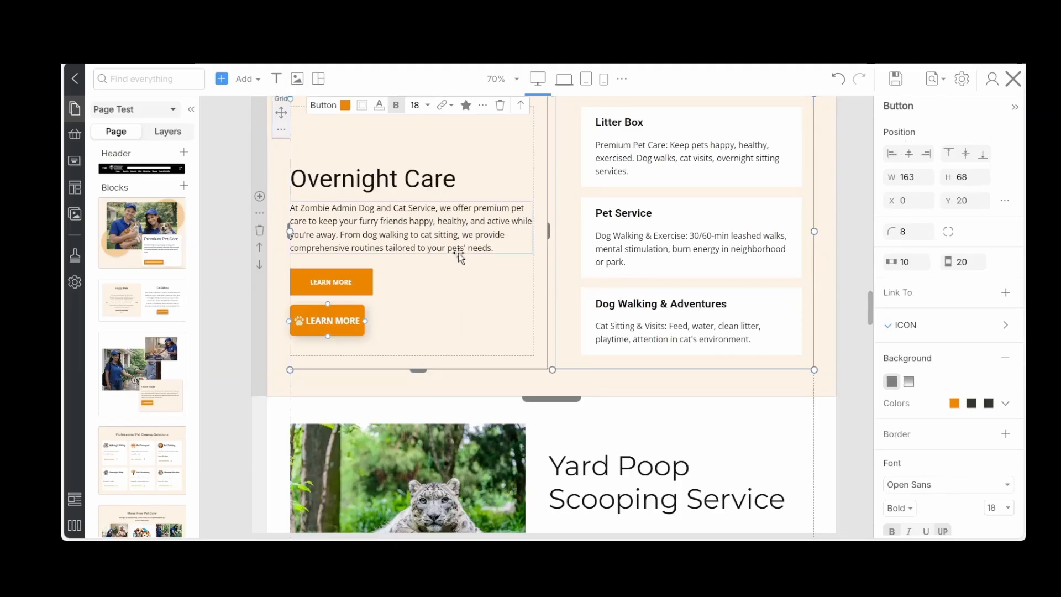
click(301, 283)
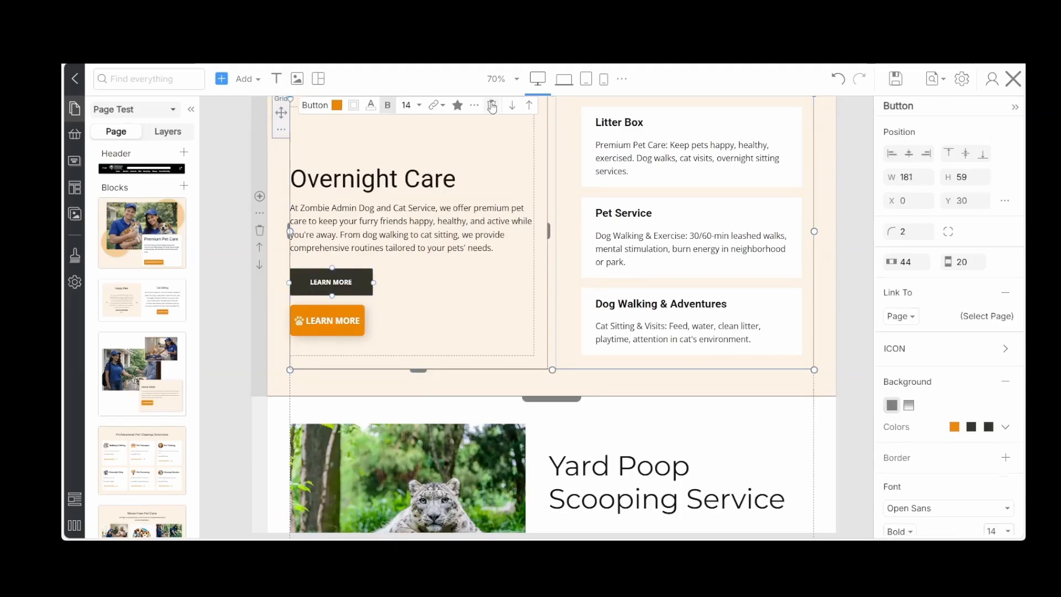
click(491, 106)
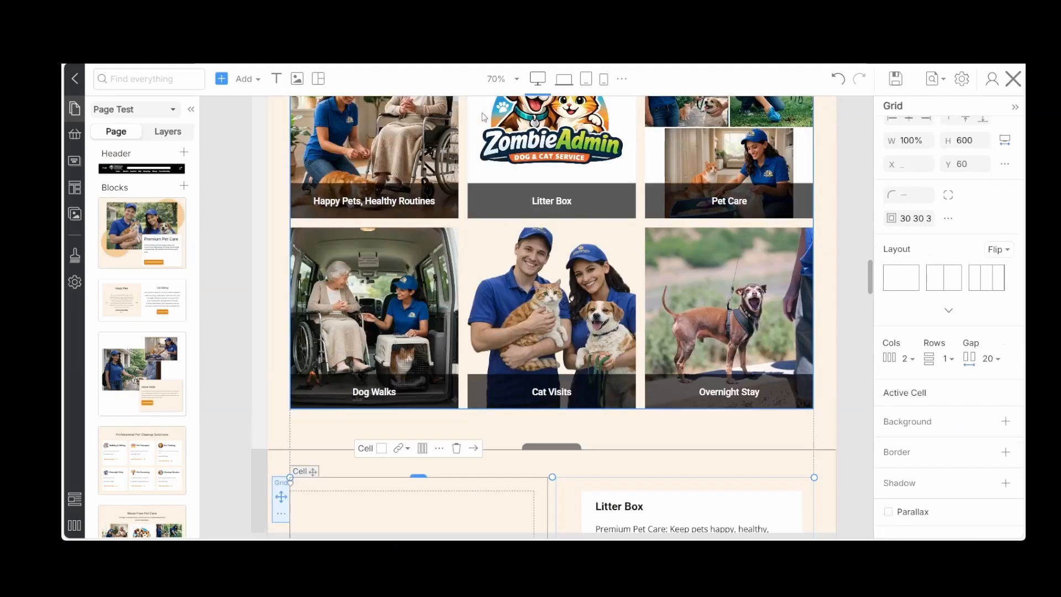
Replace the Need a Car Inspection button under Yard Poop Scooping Service with a left-aligned copy of the paw-icon Learn More button
scroll(557, 286, down, 3)
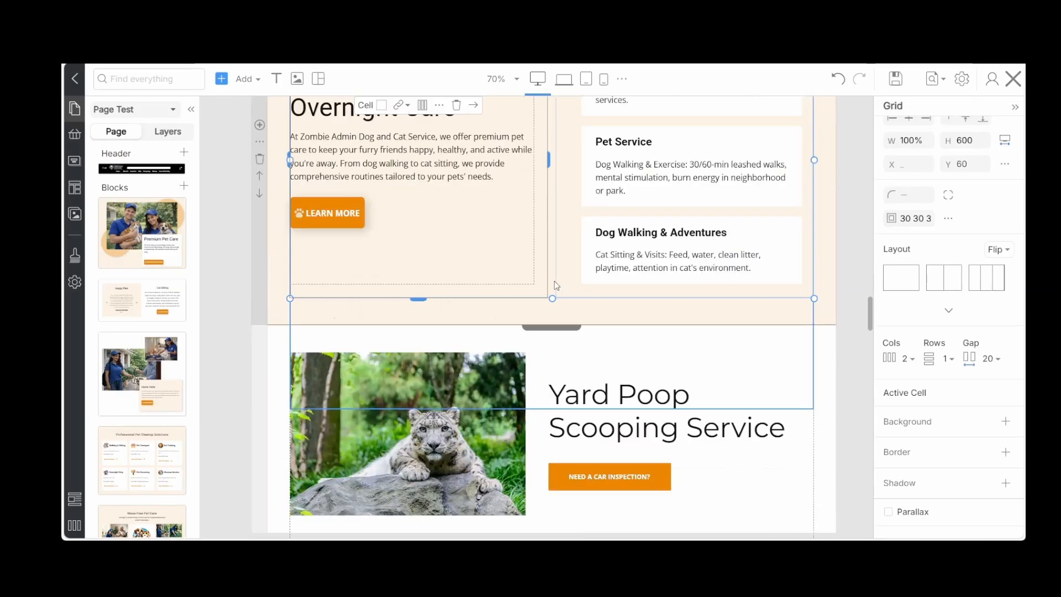
scroll(556, 286, down, 4)
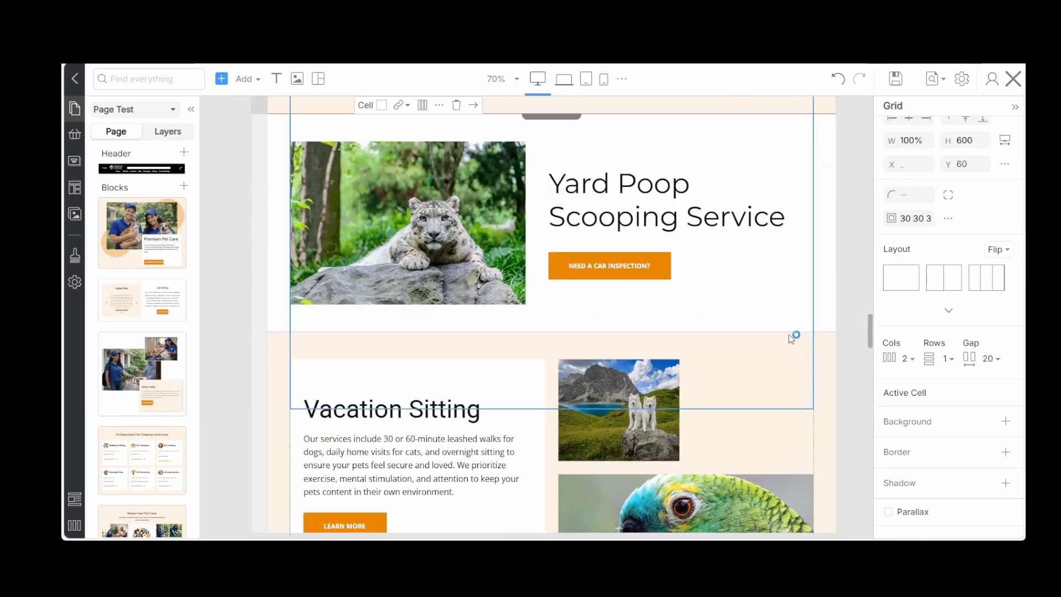
click(665, 266)
click(665, 265)
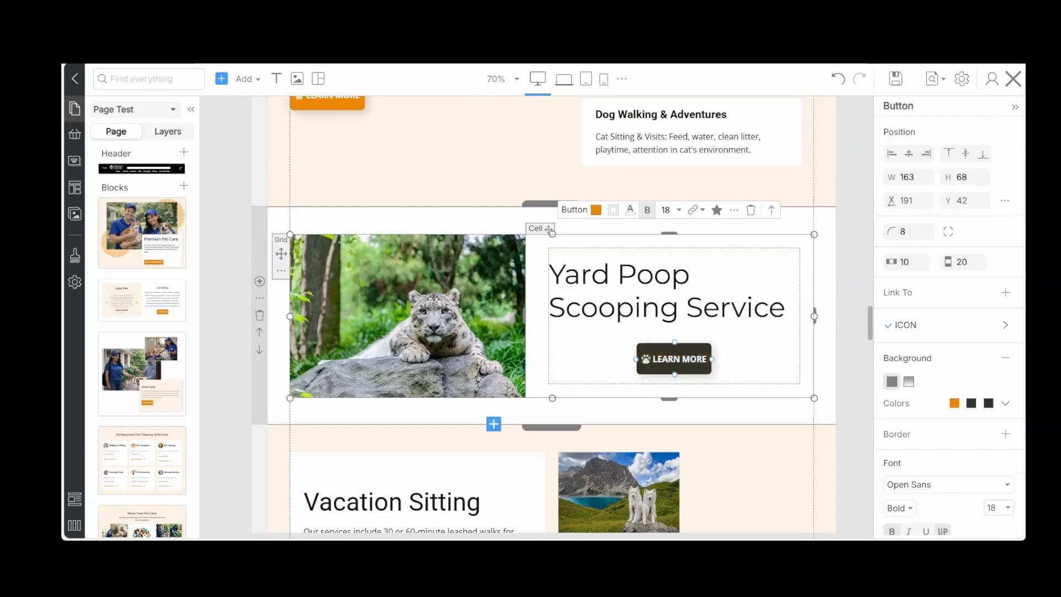
click(817, 215)
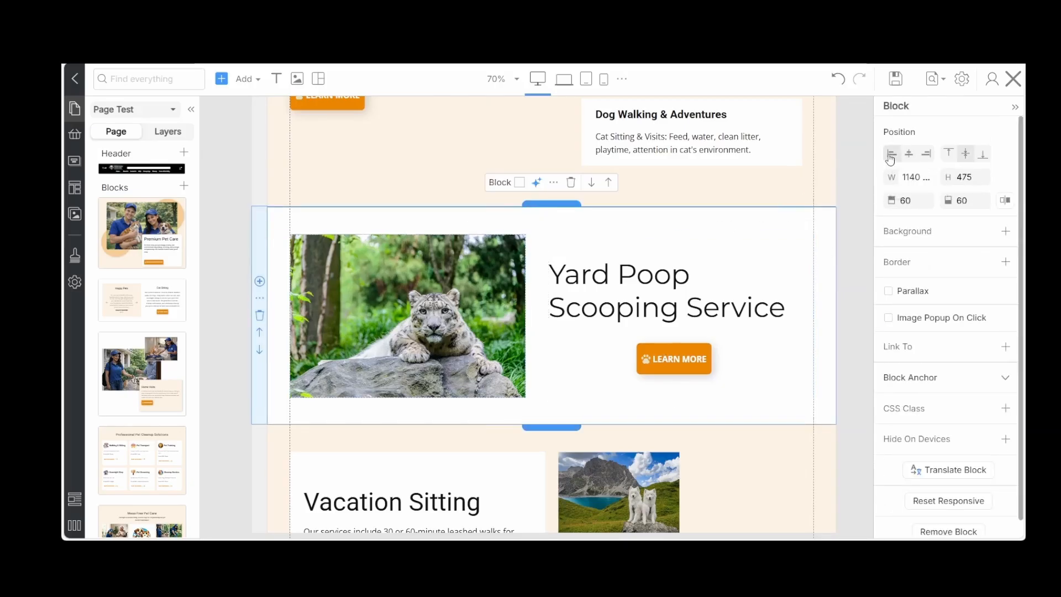
double_click(687, 349)
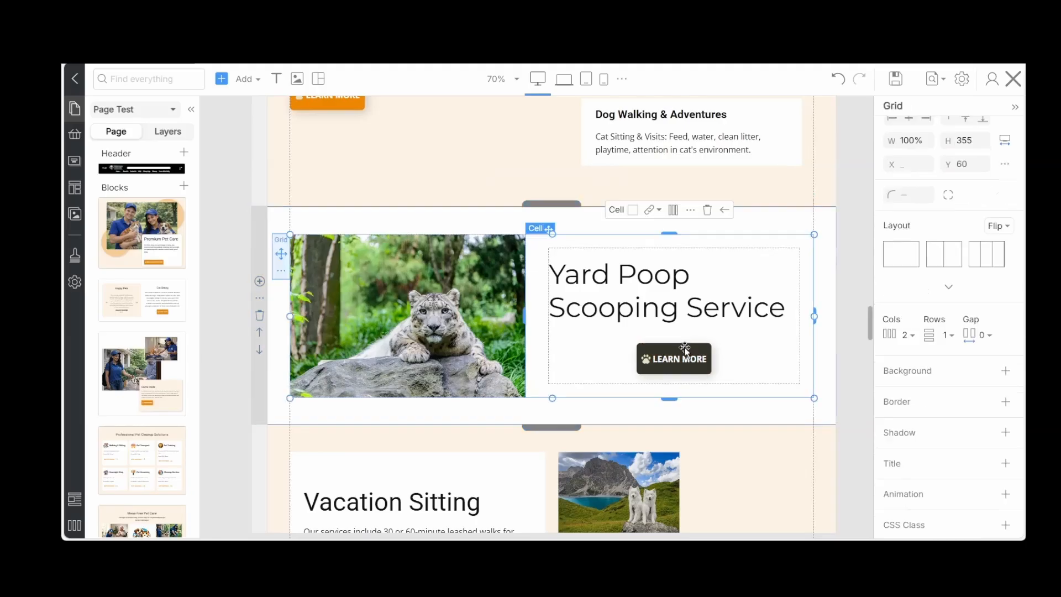
scroll(823, 247, up, 4)
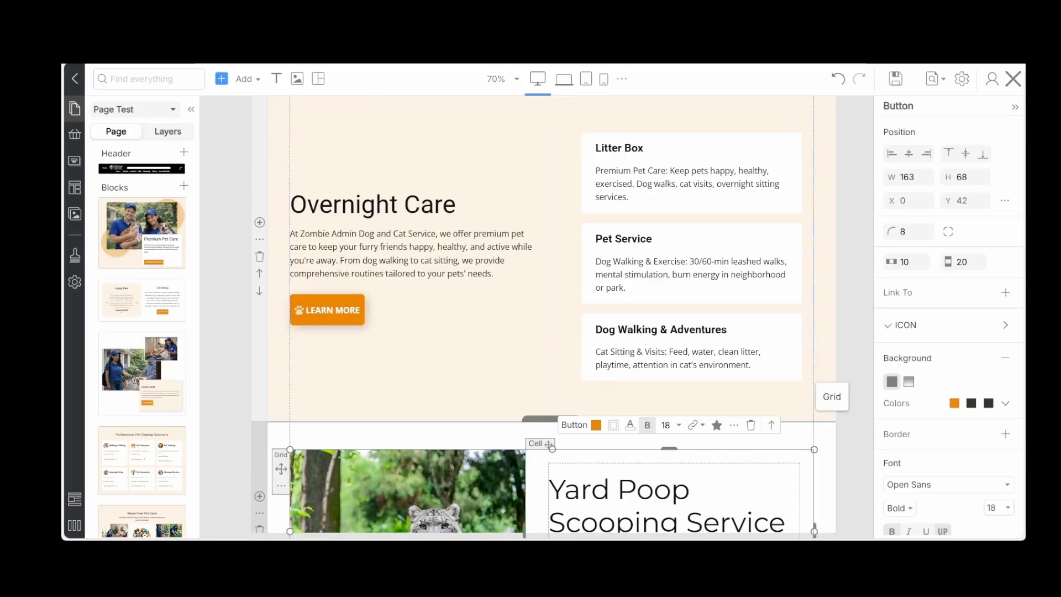
Replace the snow leopard image beside Yard Poop Scooping Service with the photo of the uniformed worker cleaning up after a dog
scroll(834, 435, down, 8)
scroll(833, 436, down, 2)
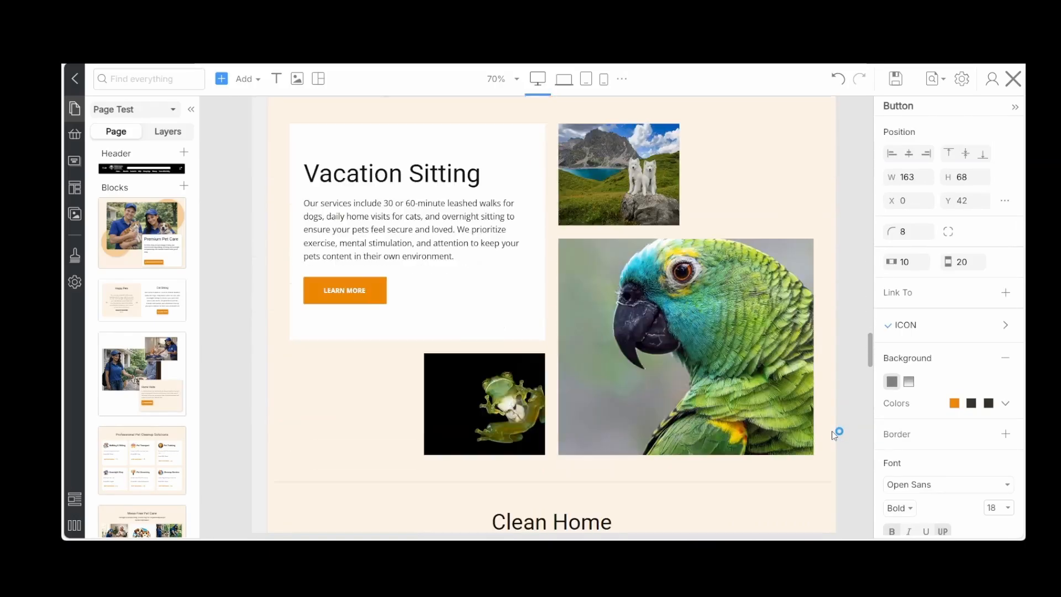
scroll(834, 435, up, 1)
scroll(834, 435, up, 1)
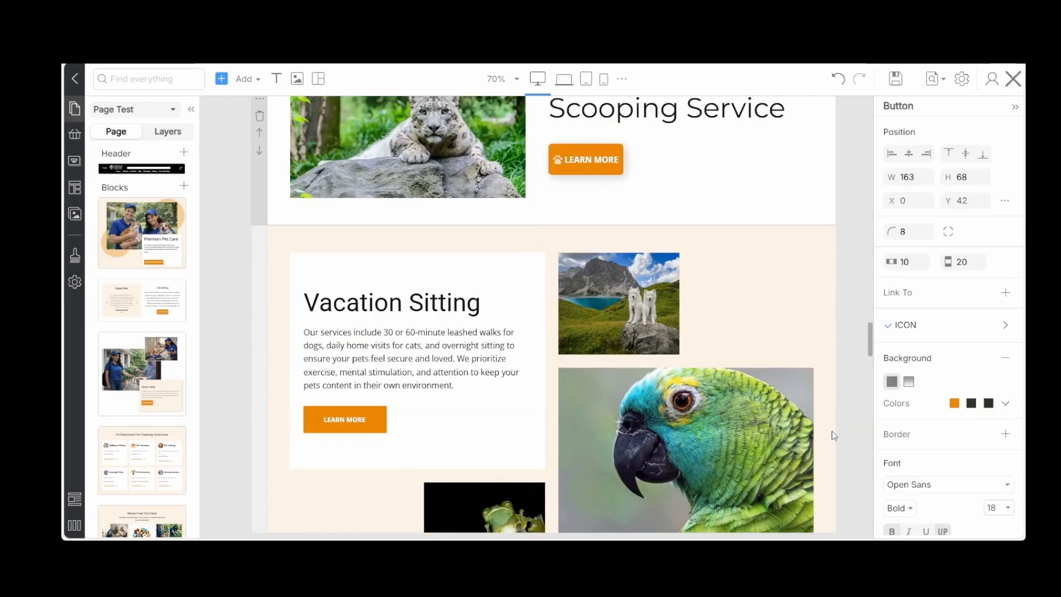
scroll(834, 435, up, 1)
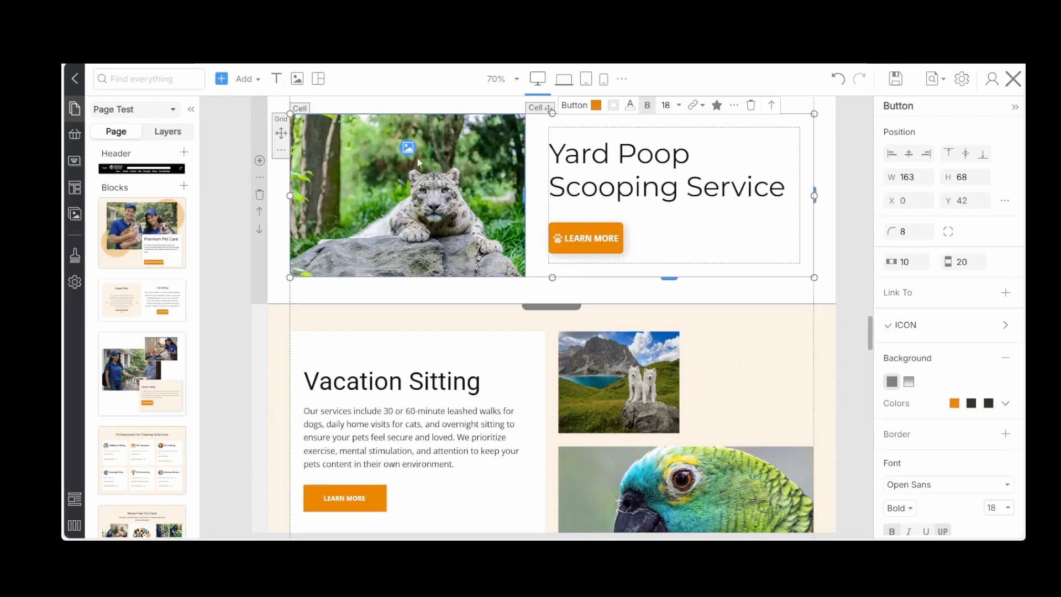
click(403, 146)
click(405, 146)
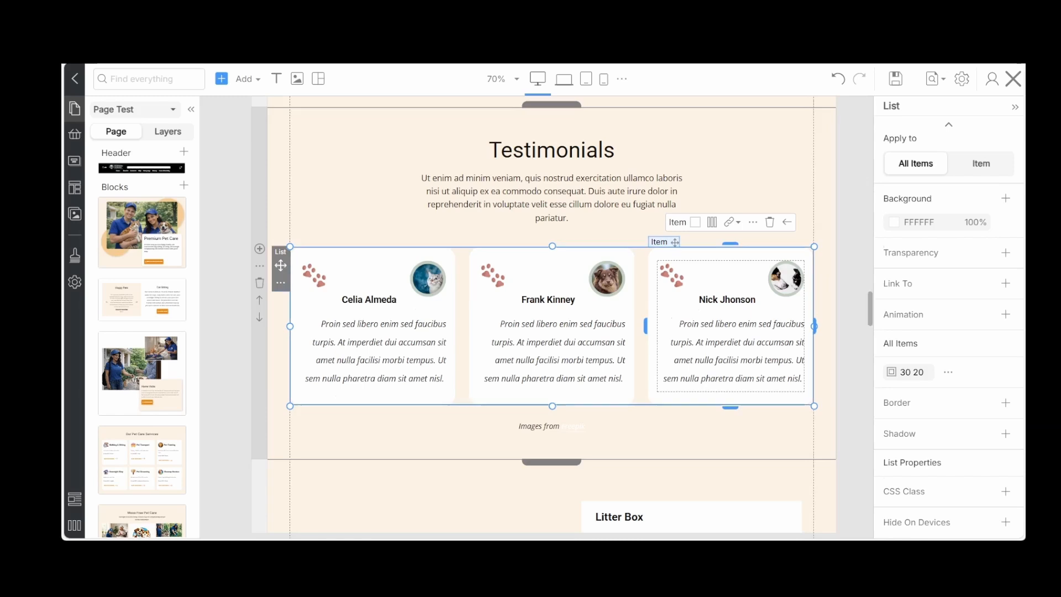
Add a shadow to all Testimonials cards with X and Y offsets of 5, blur 20 and transparency 90
click(796, 447)
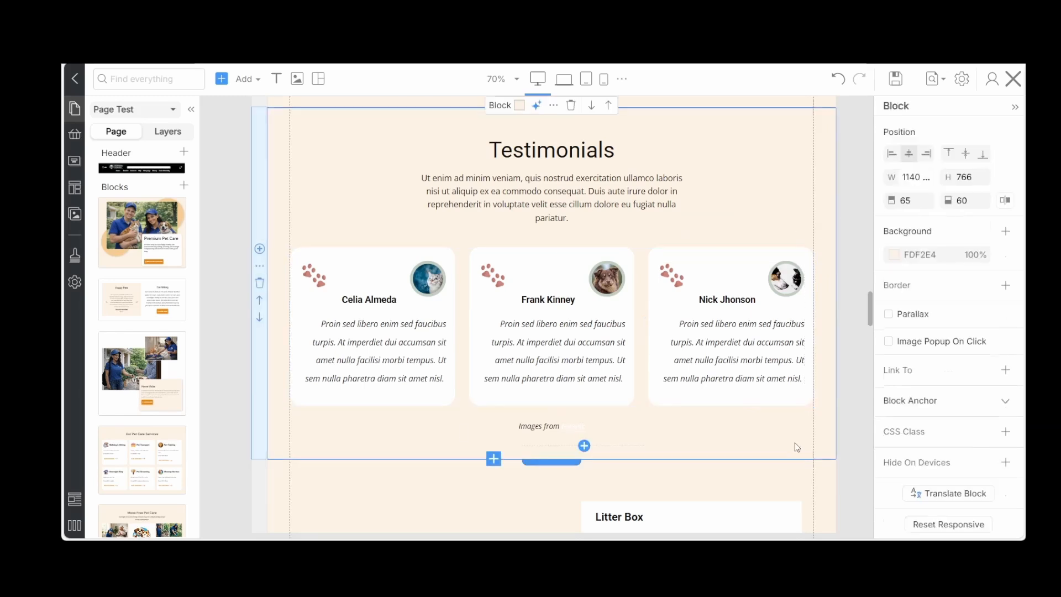
click(782, 401)
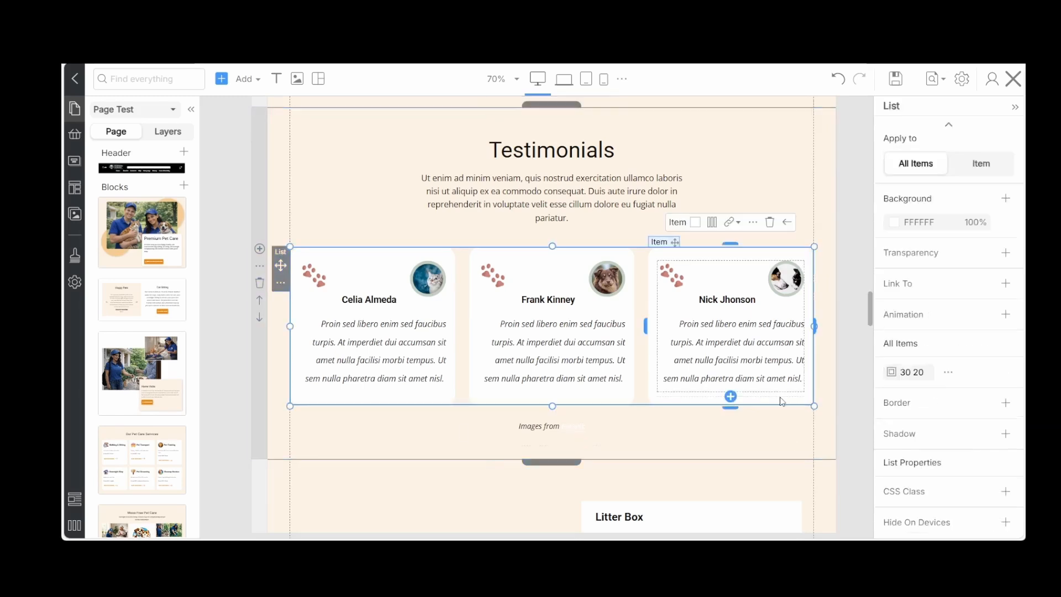
click(313, 398)
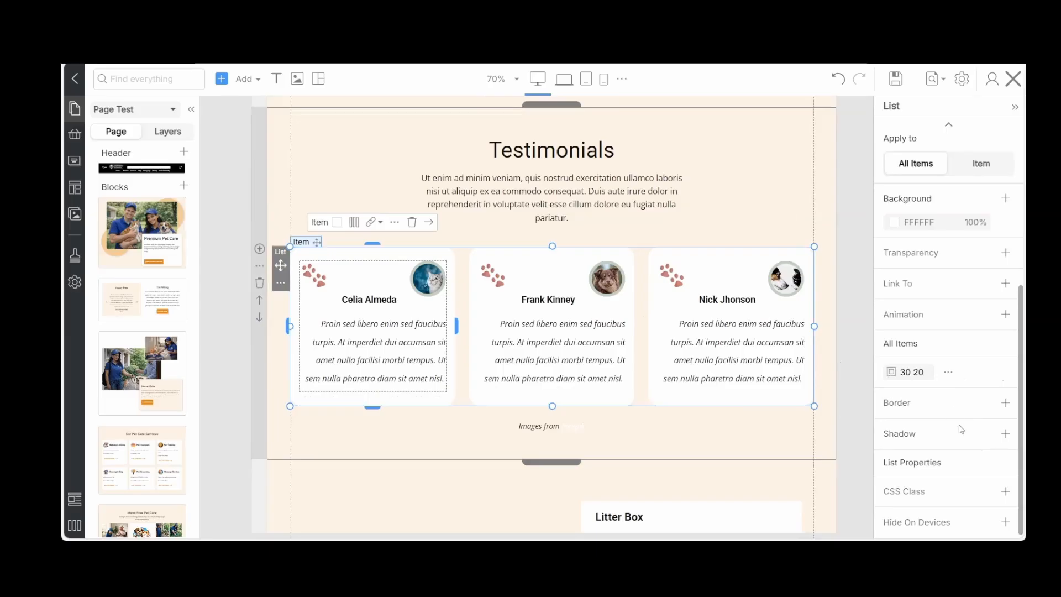
click(1006, 434)
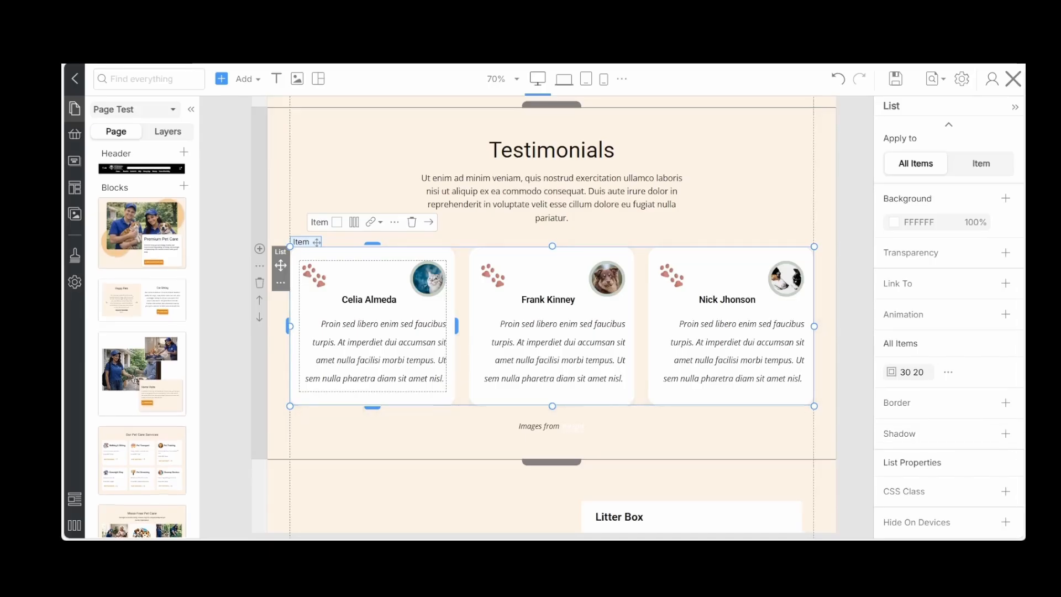
click(469, 436)
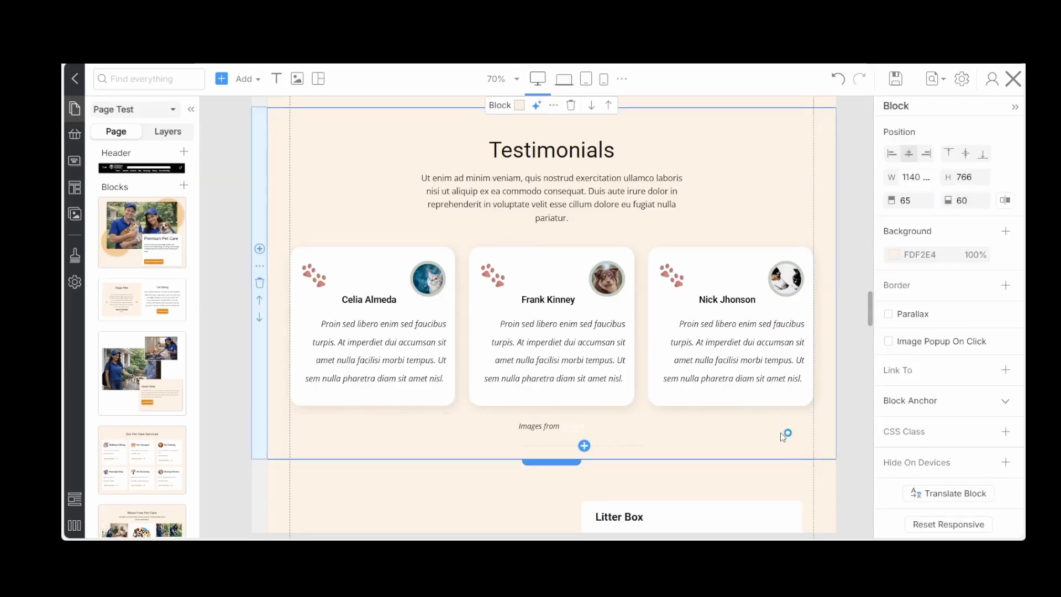
Add a shadow to all service cards beside Overnight Care and set its transparency to 90
scroll(782, 435, down, 5)
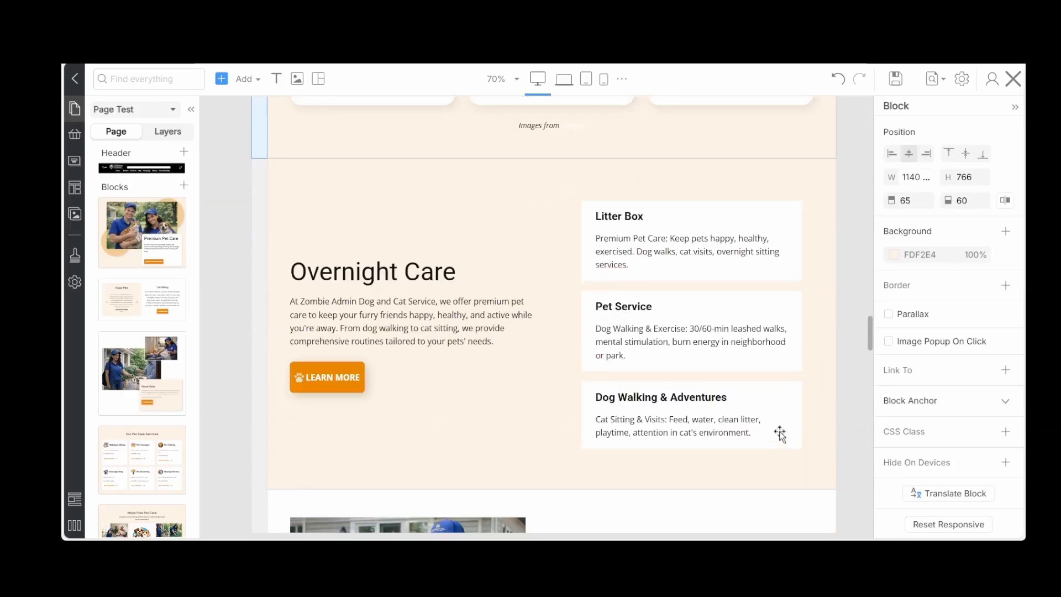
click(780, 256)
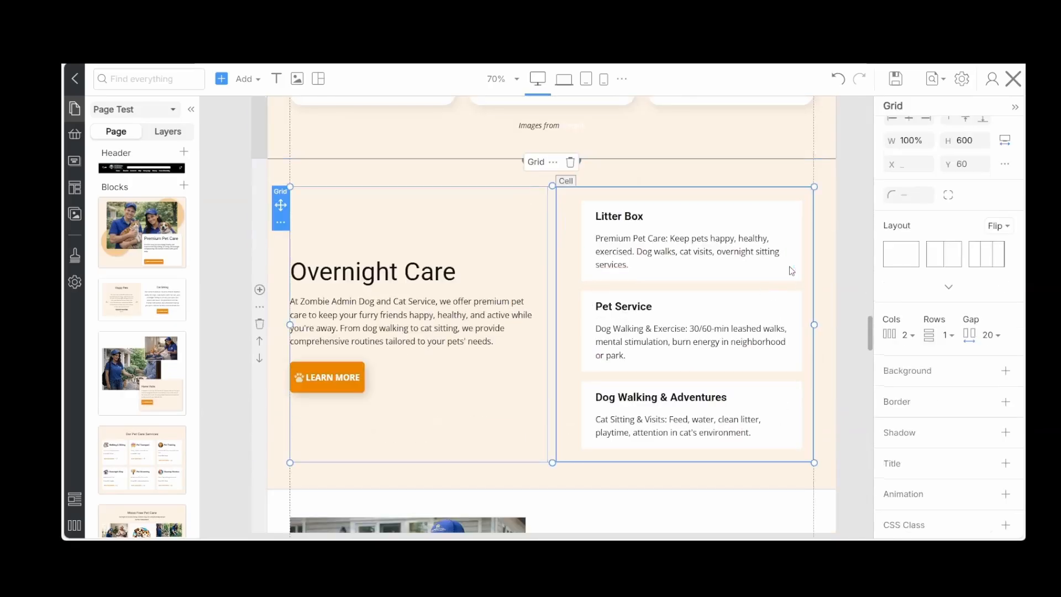
click(792, 270)
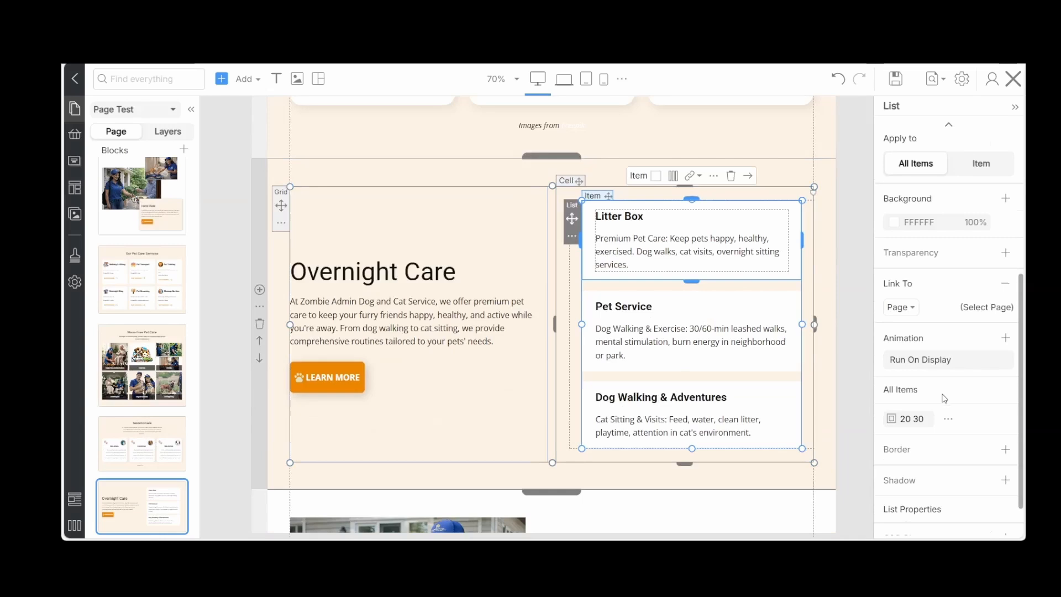
scroll(945, 398, down, 2)
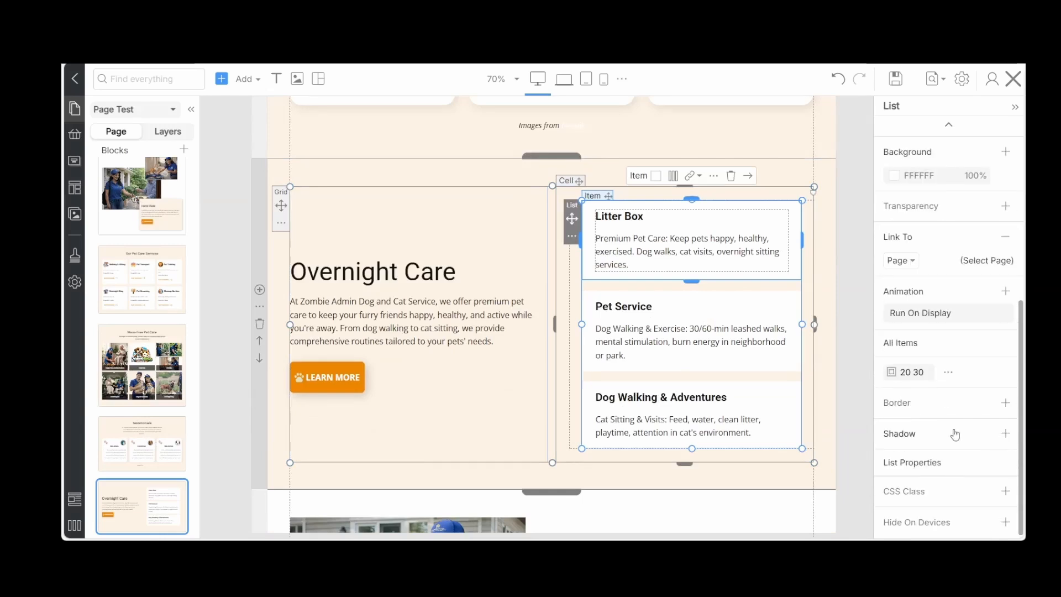
click(1006, 434)
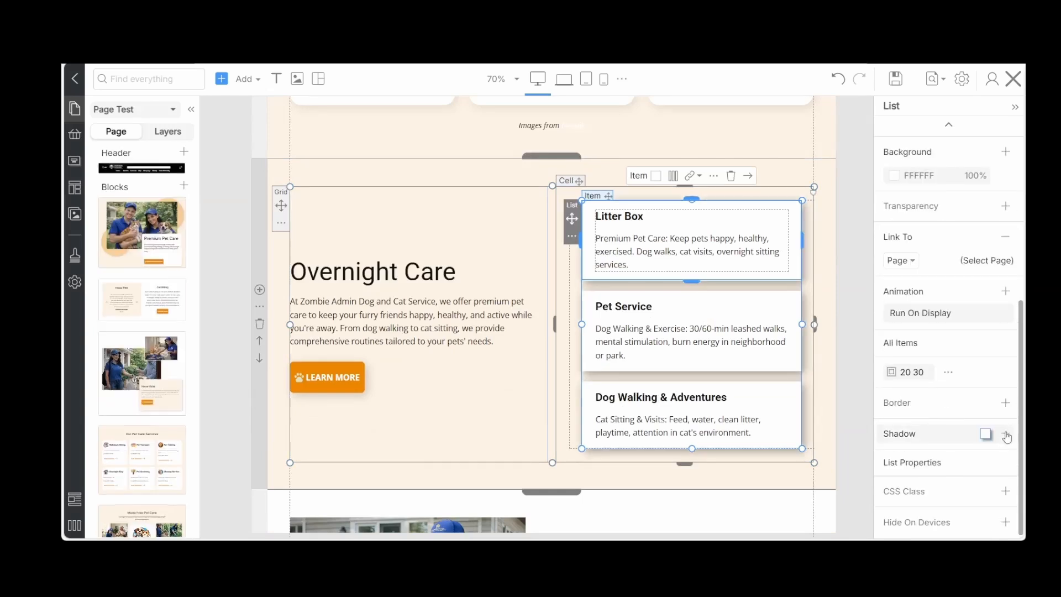
click(987, 436)
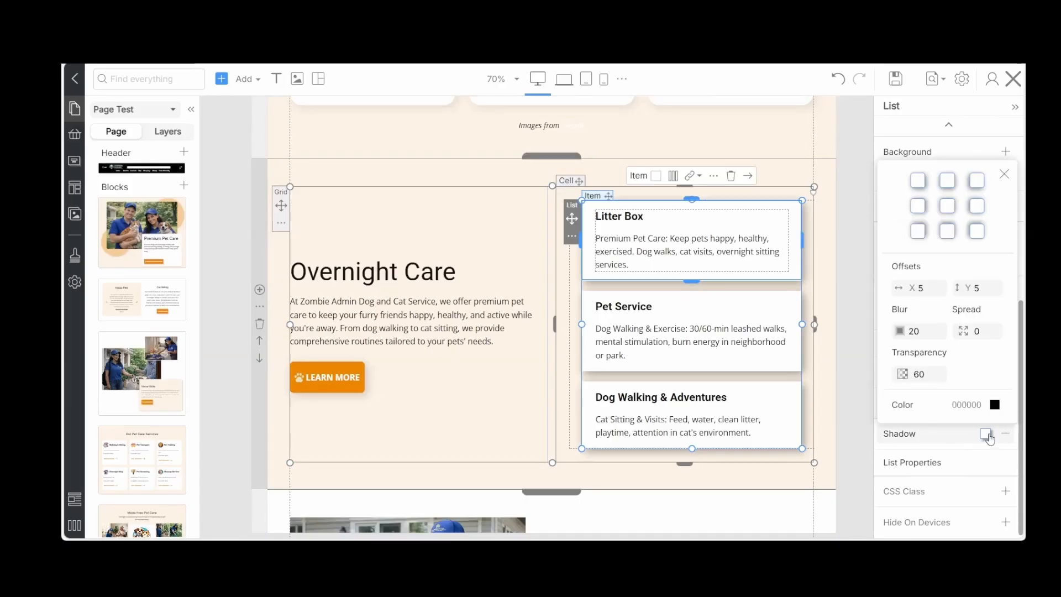
click(935, 375)
text(90)
click(849, 403)
Review the page sections from Yard Poop Scooping Service down to the location map above the footer
scroll(848, 402, down, 10)
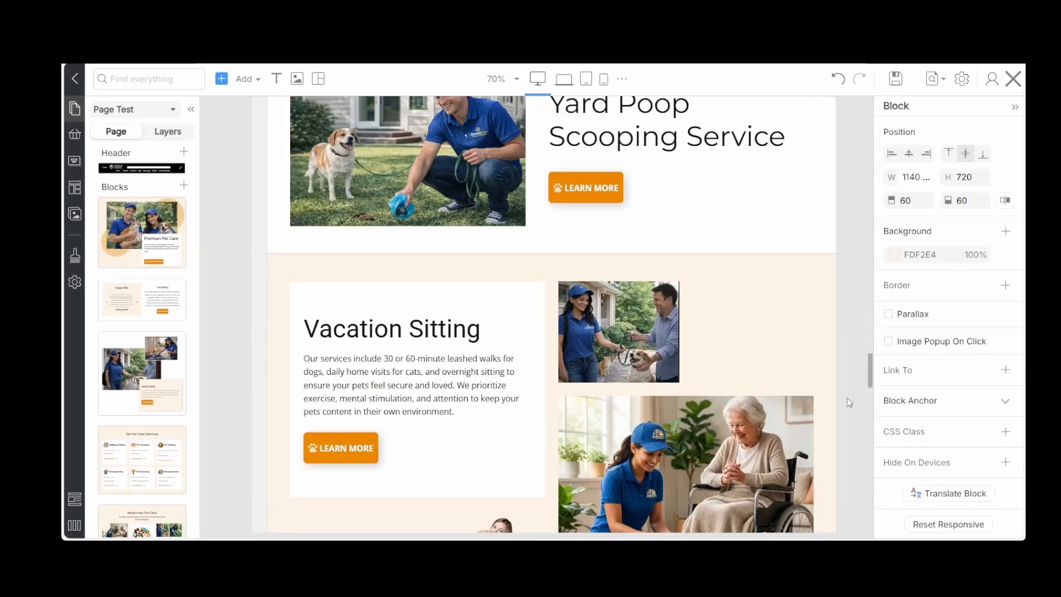
scroll(848, 401, down, 4)
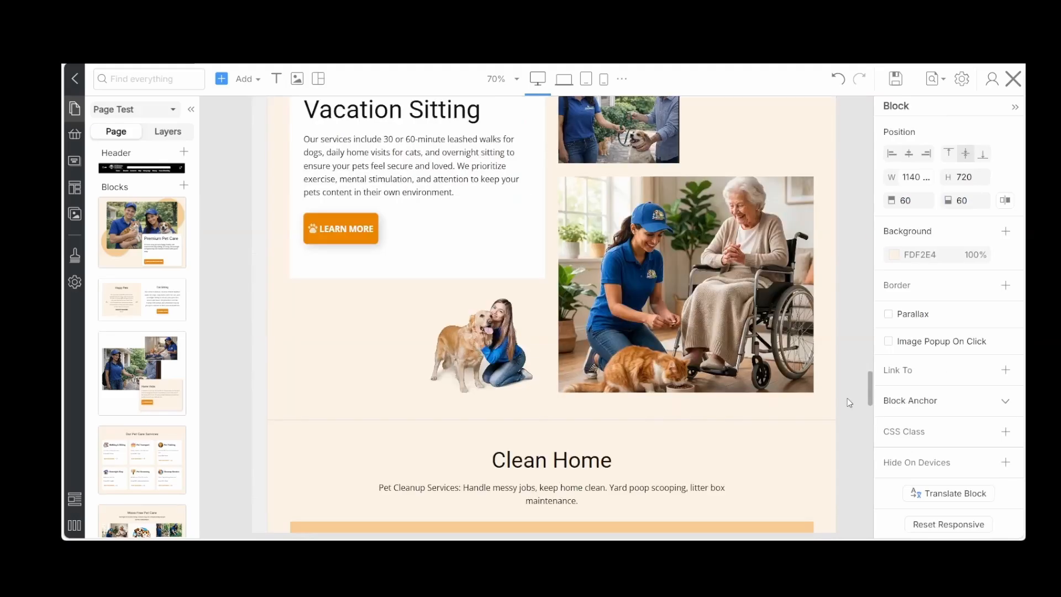
scroll(847, 398, down, 2)
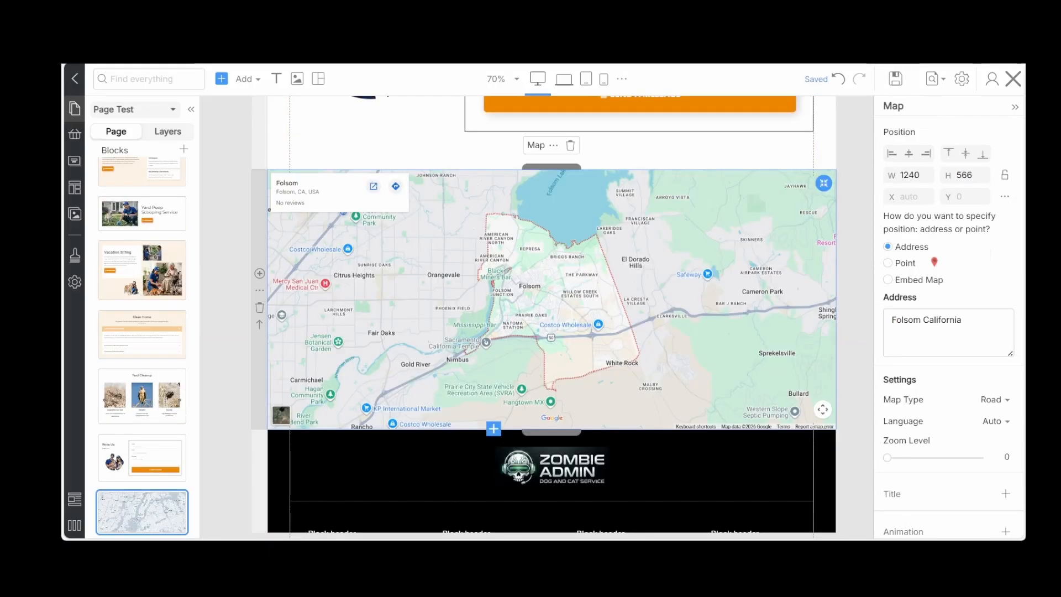
Round the corners of the About Us text box with a radius of 8
drag(796, 371, 829, 370)
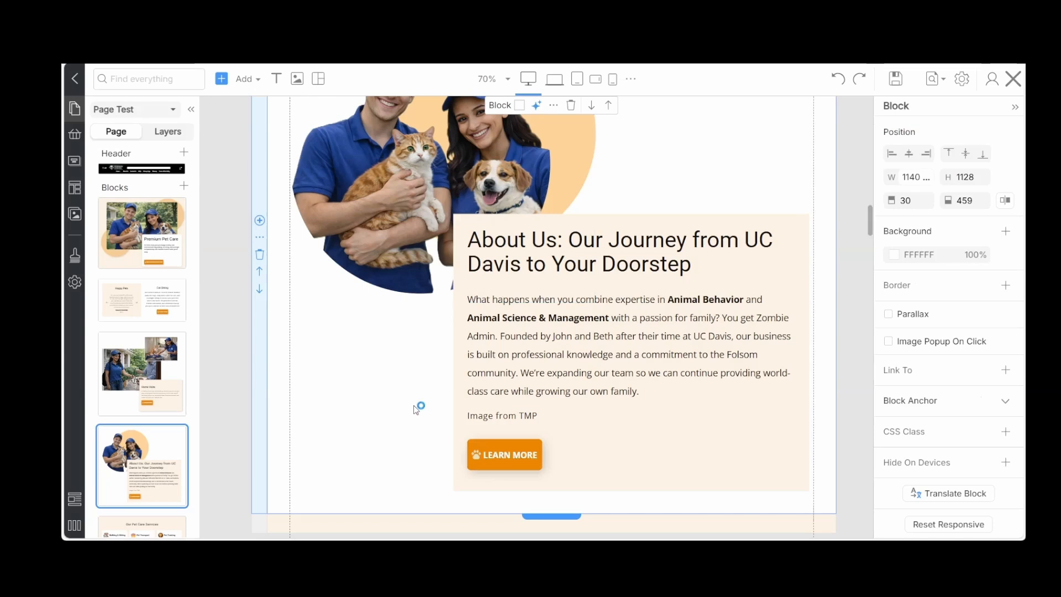
click(785, 438)
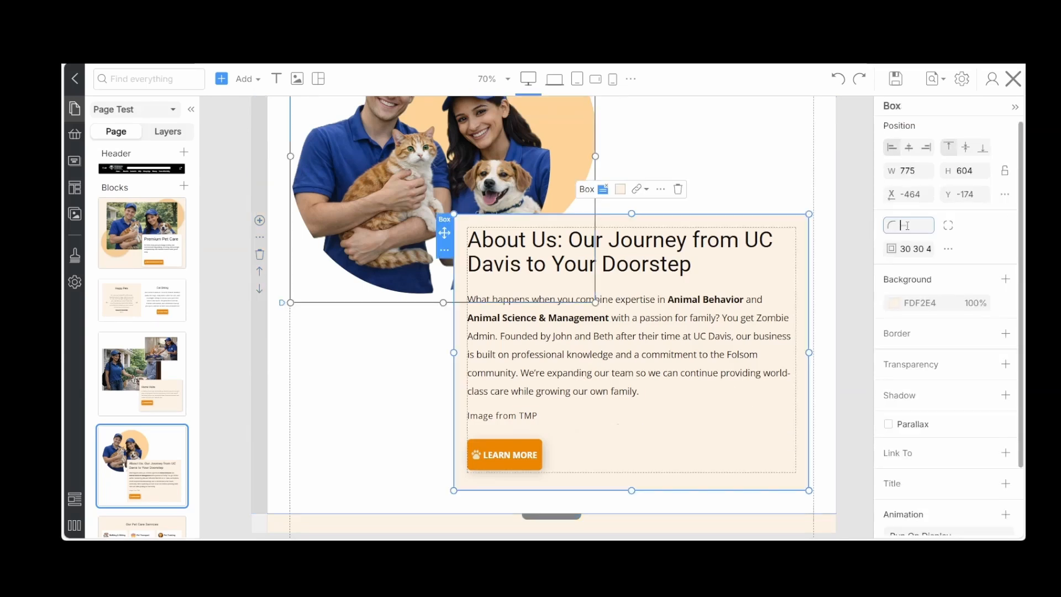
text(8)
click(393, 429)
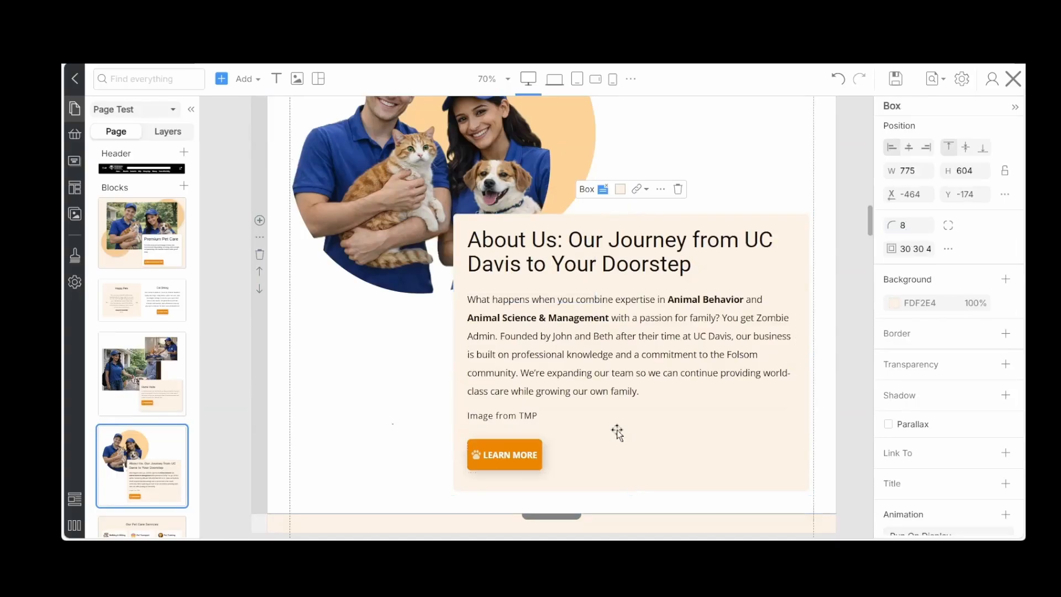
Add a shadow to the About Us photo box with X and Y offsets of 5, blur 20 and transparency 90
click(617, 431)
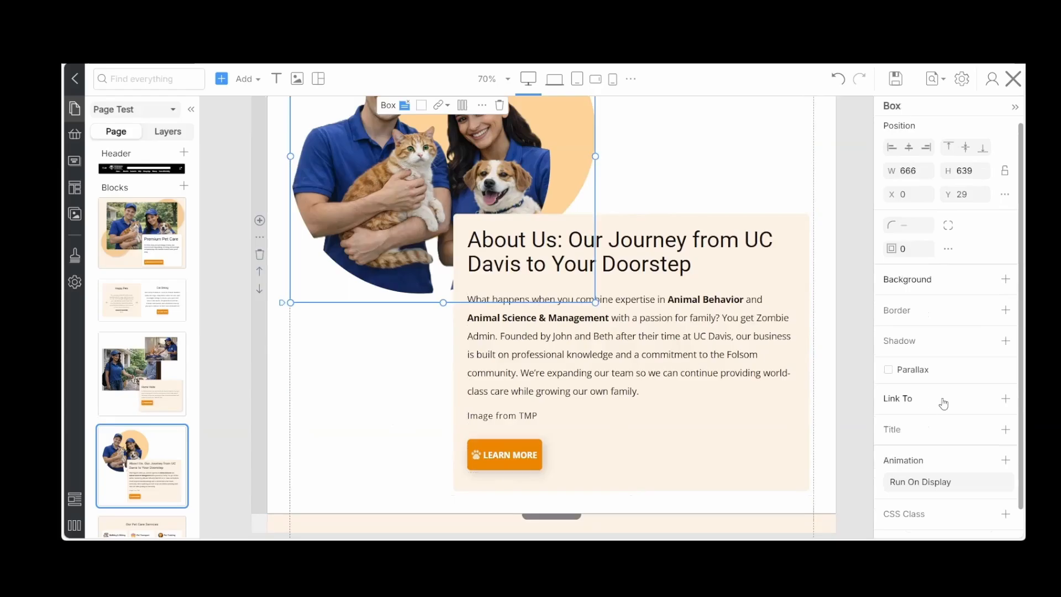
click(941, 342)
click(931, 282)
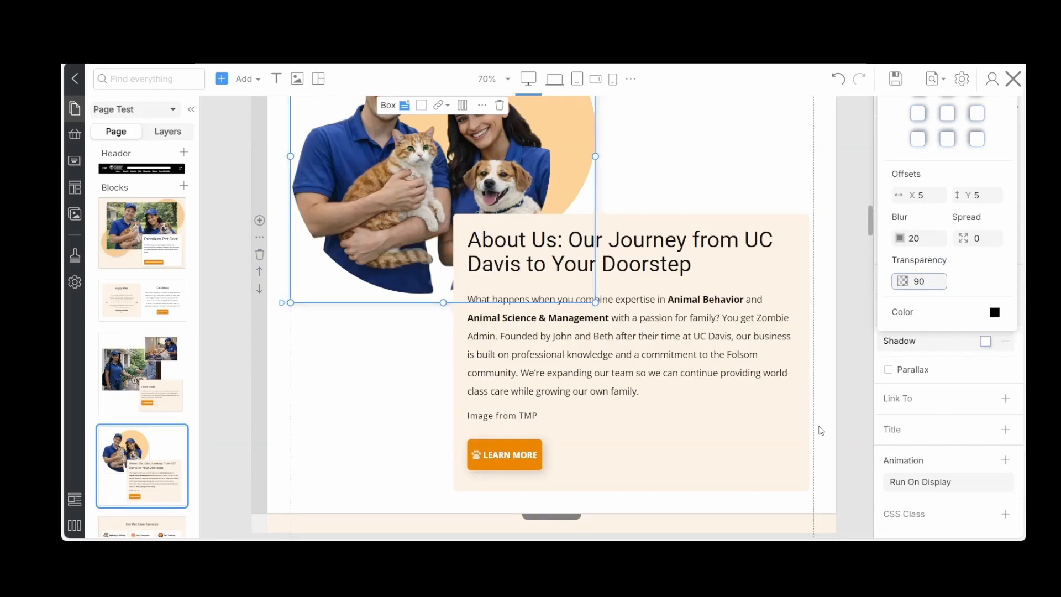
click(807, 433)
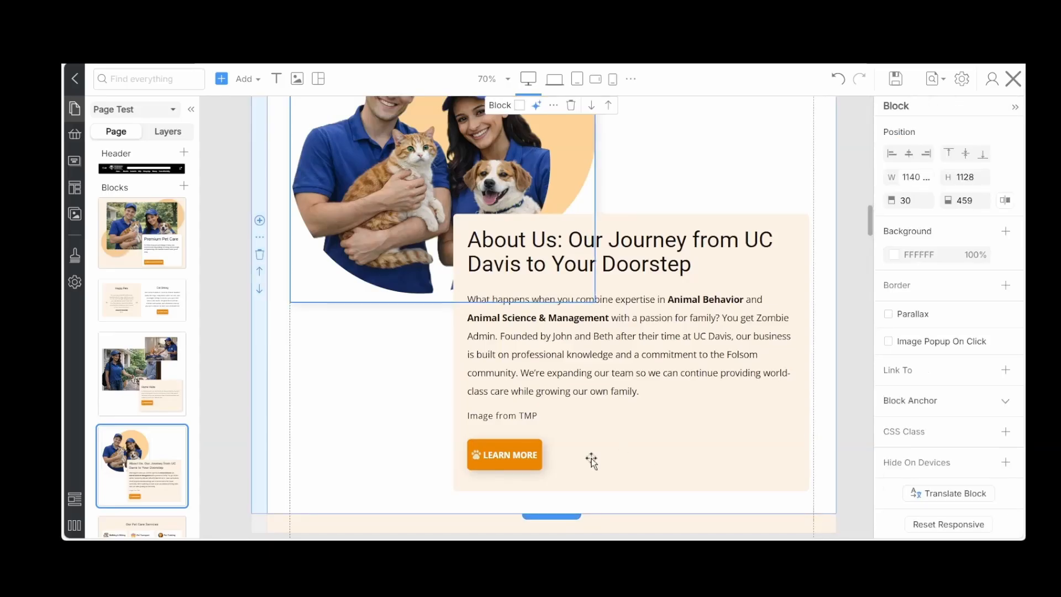
click(590, 460)
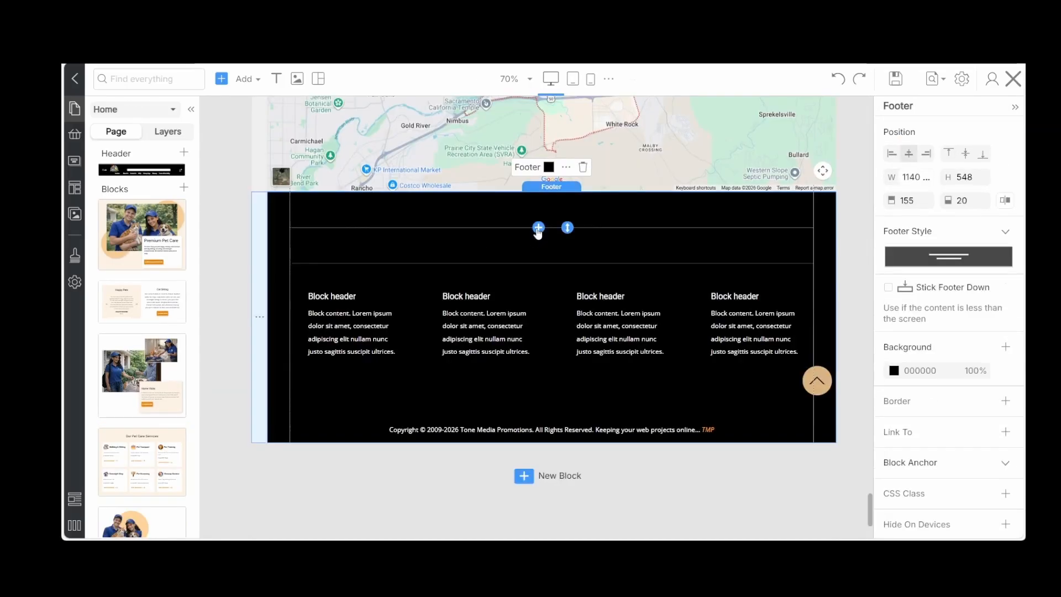
Add the ZombieAdmin dog and cat logo from My Images above the divider in the Home page's footer
click(538, 225)
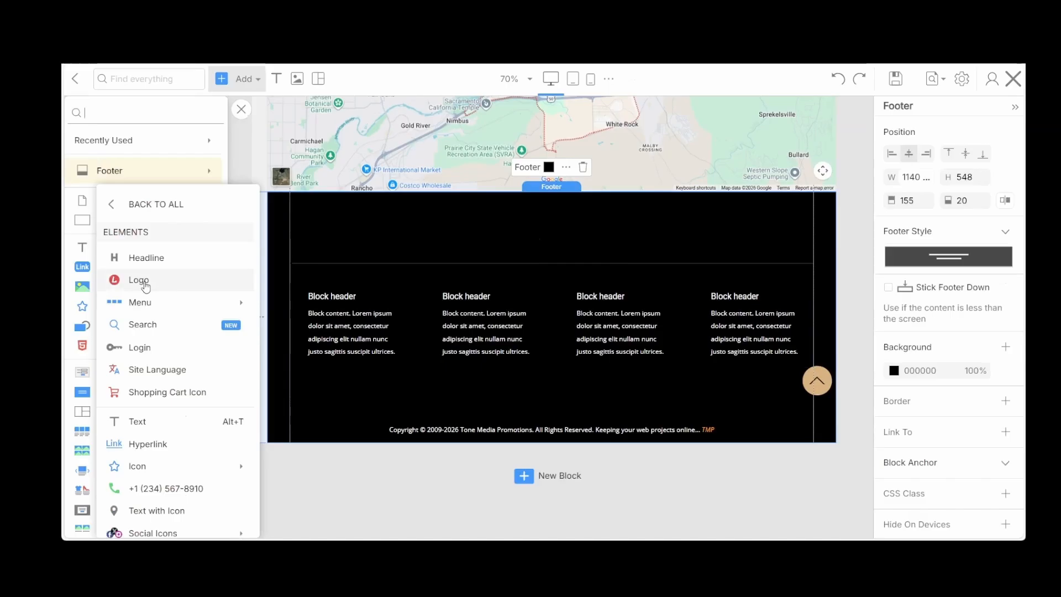
click(145, 281)
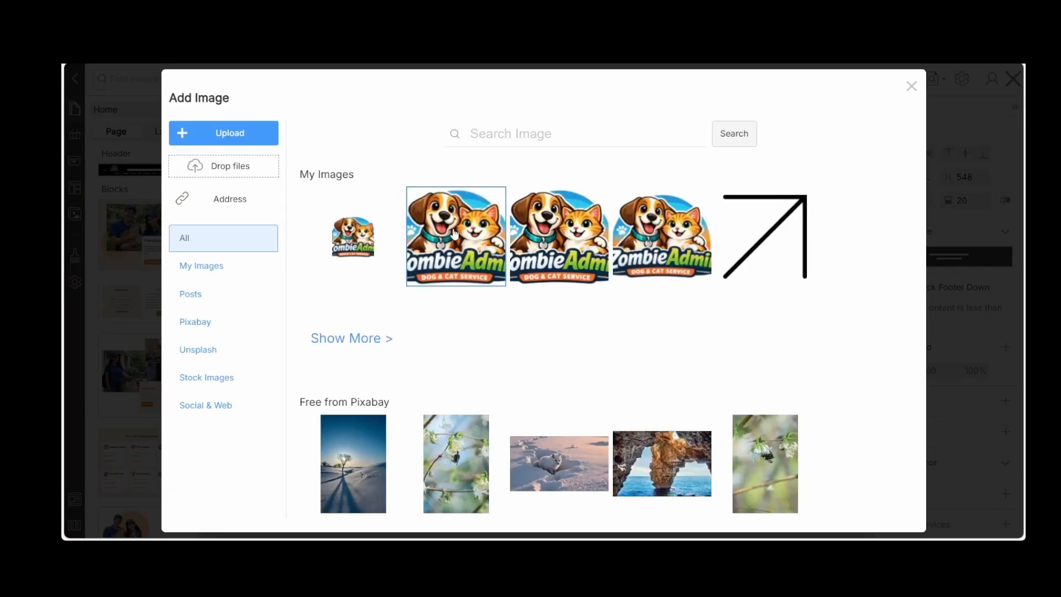
click(455, 234)
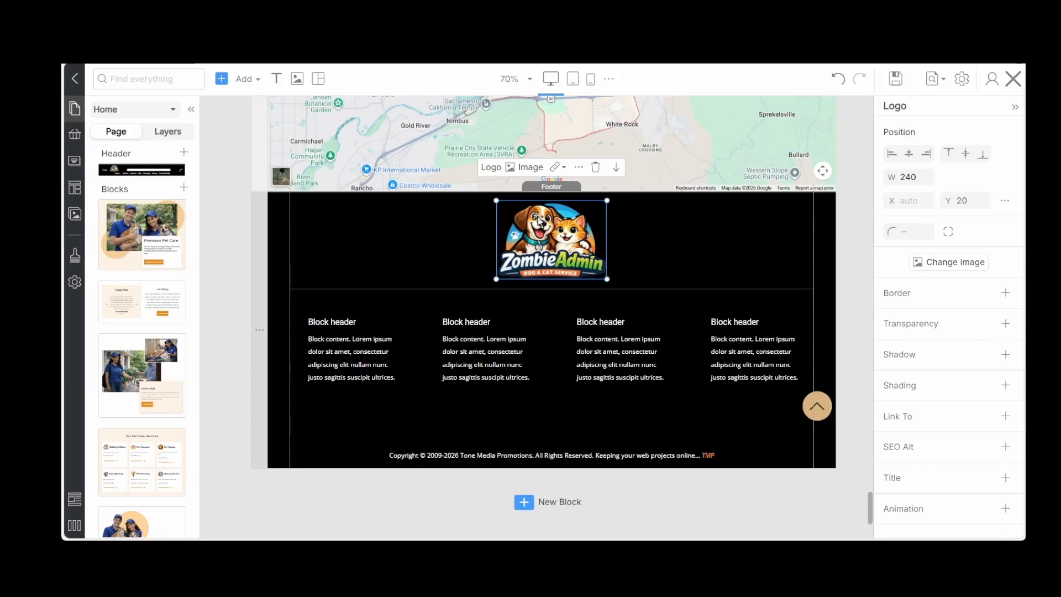
Resize the footer logo to a width of 200, center it horizontally and save the page
drag(606, 279, 588, 268)
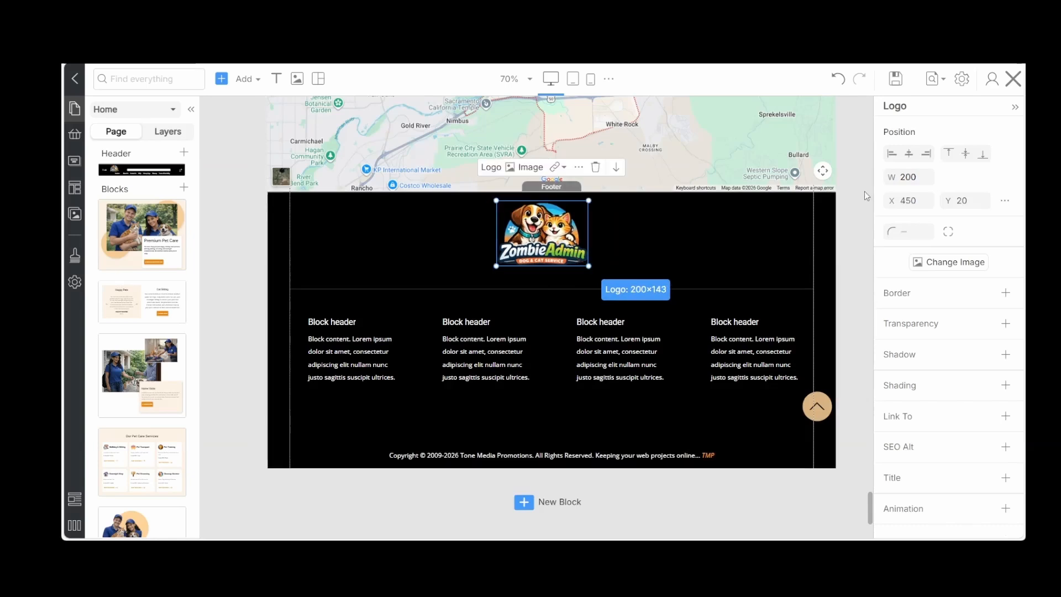
click(909, 157)
click(896, 80)
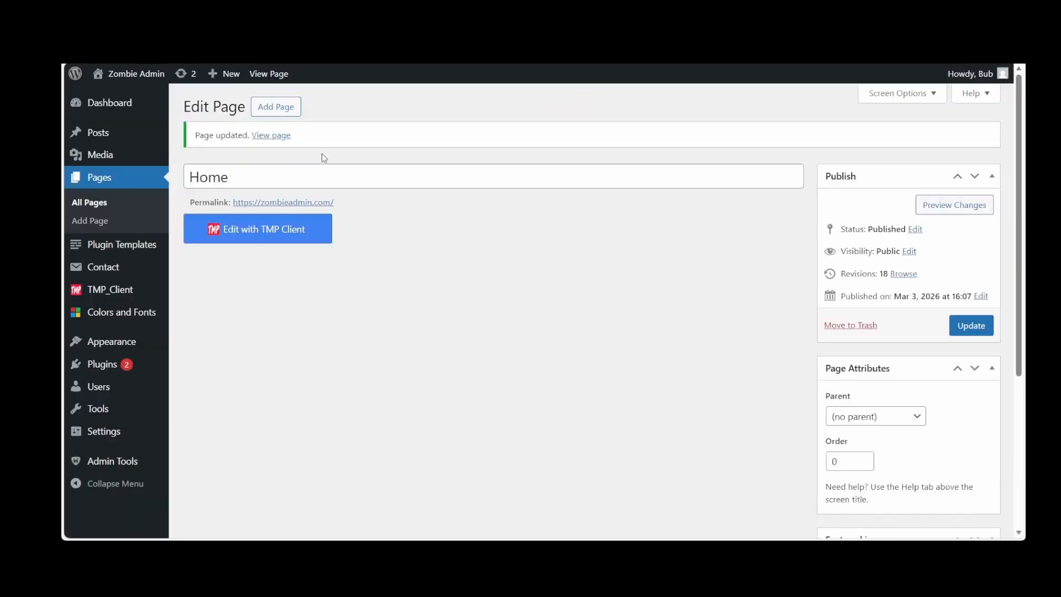
Open the live site and review the home page from the Premium Pet Care section down to the footer columns
click(138, 72)
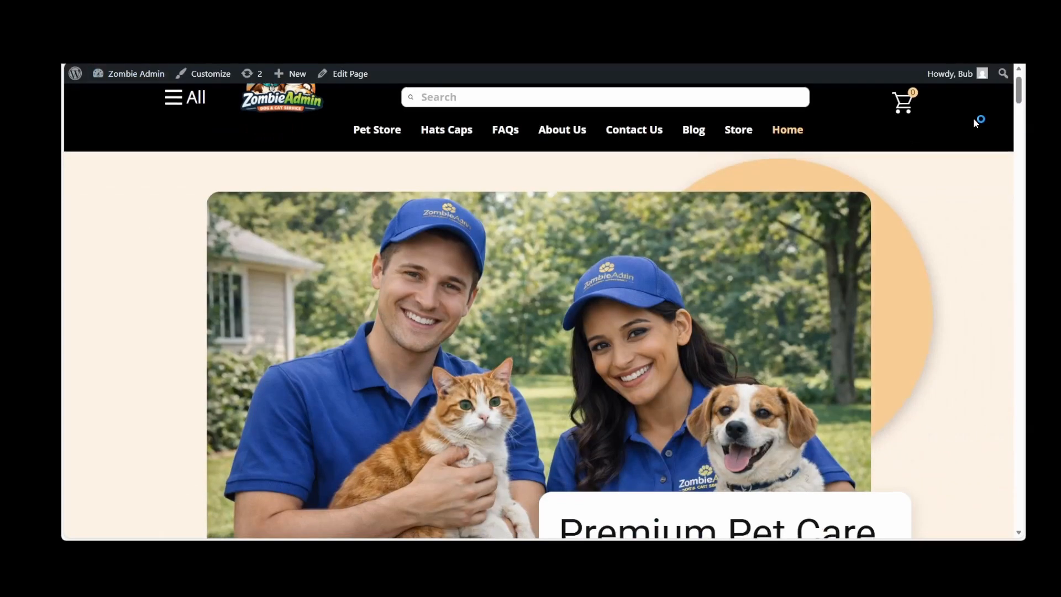
scroll(975, 122, down, 5)
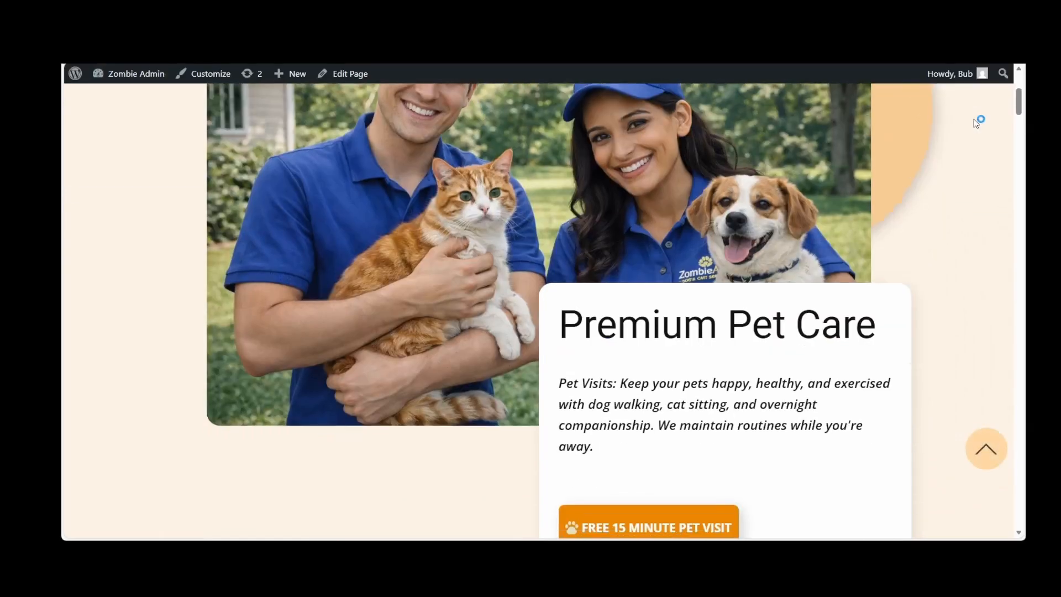
scroll(975, 123, up, 3)
scroll(975, 123, down, 10)
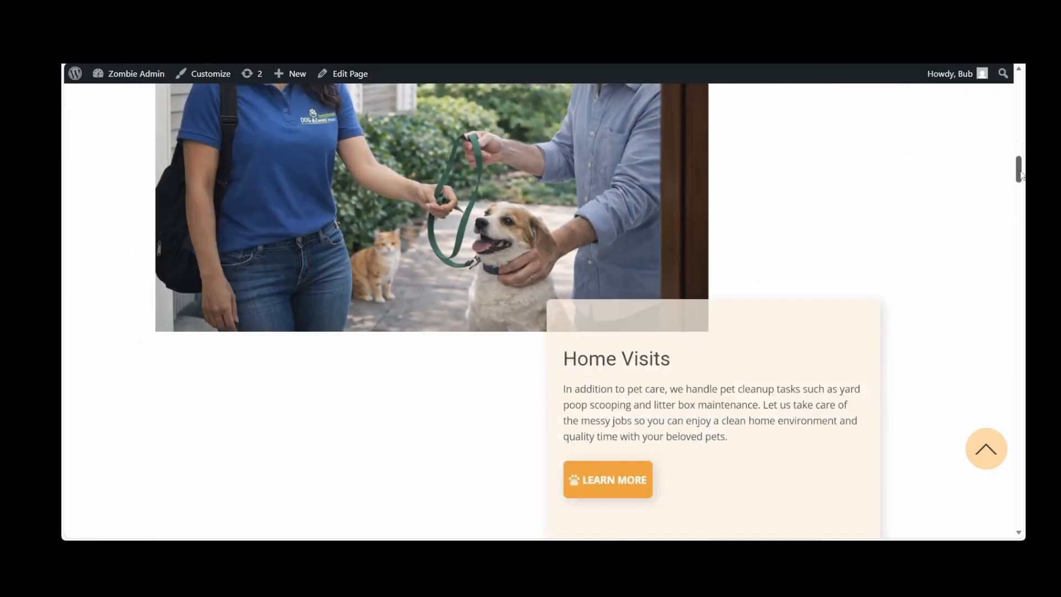
drag(1020, 174, 1011, 507)
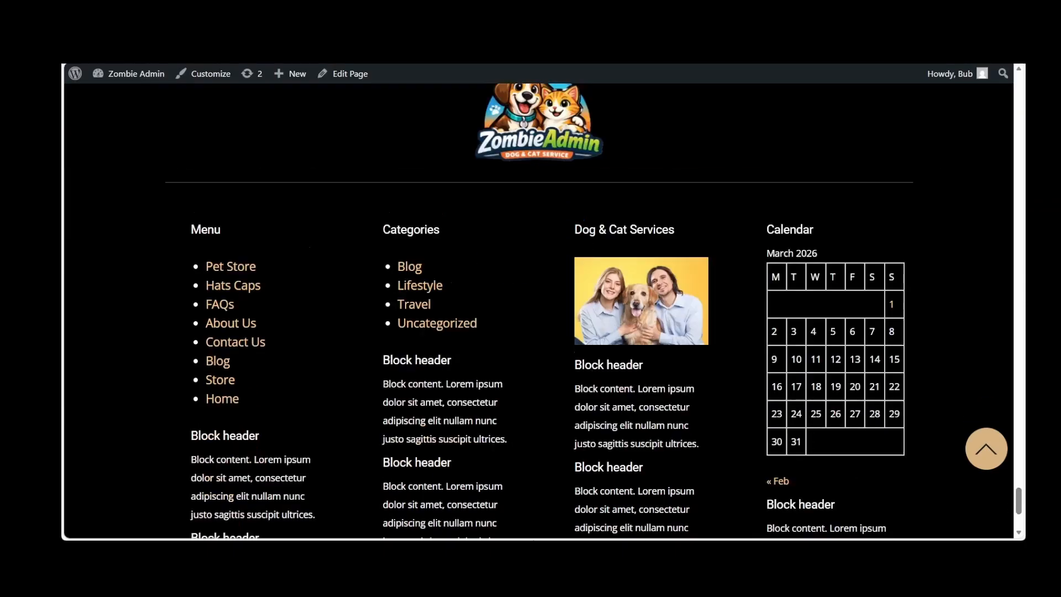
scroll(609, 443, down, 3)
scroll(608, 447, up, 2)
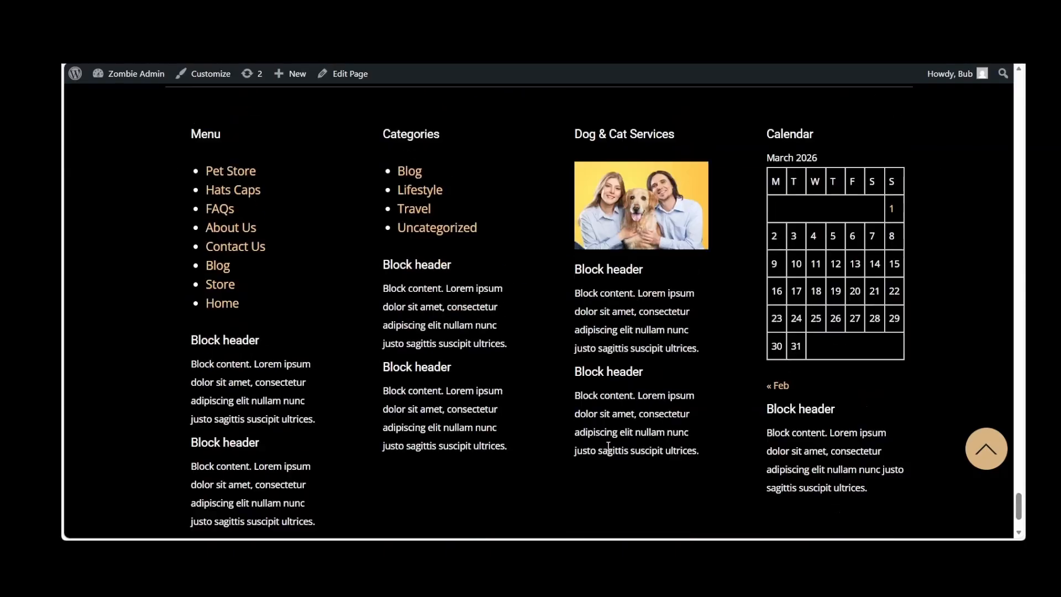
scroll(608, 447, up, 1)
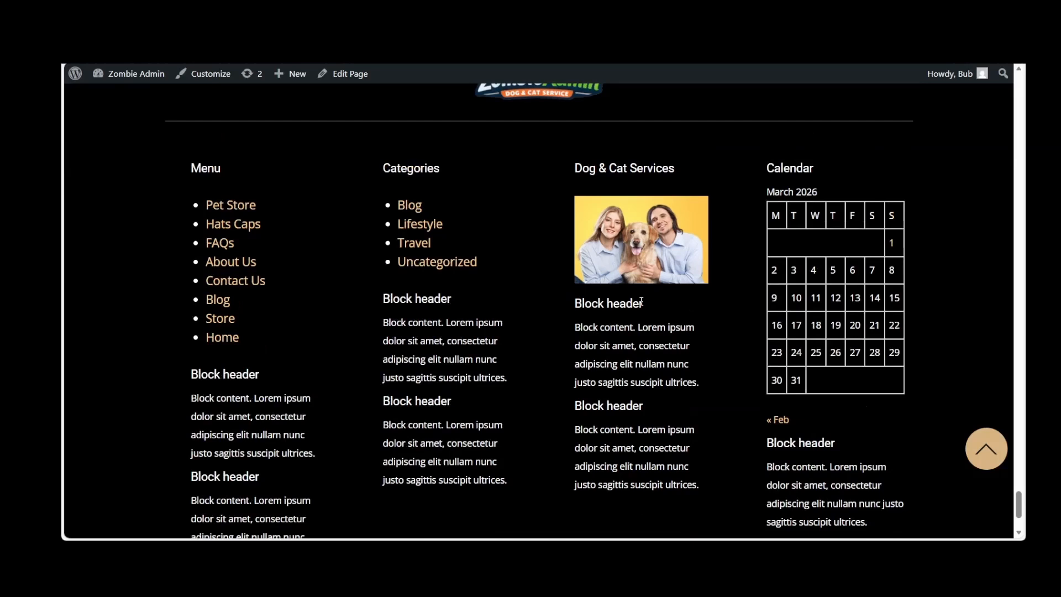
scroll(641, 301, up, 5)
Go to the site's widget management and delete the last Block widget from Footer 1
mouse_move(110, 73)
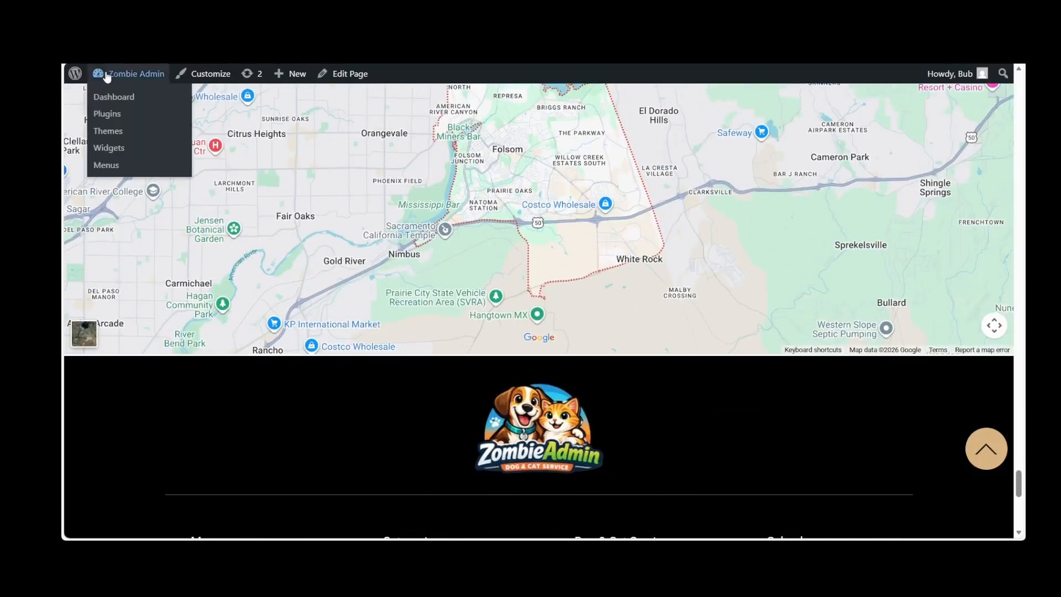
click(107, 149)
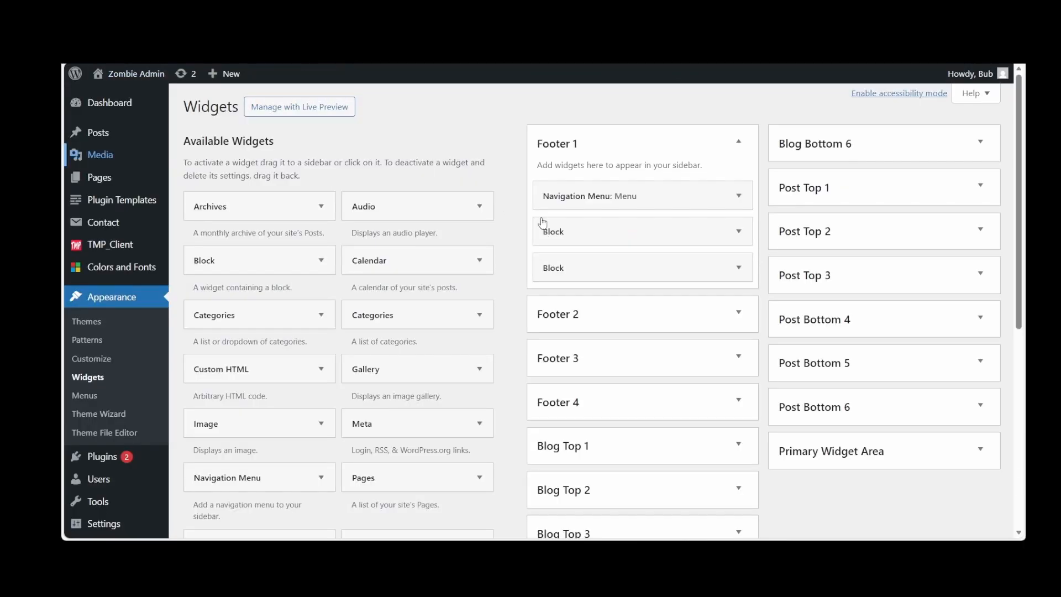
click(738, 267)
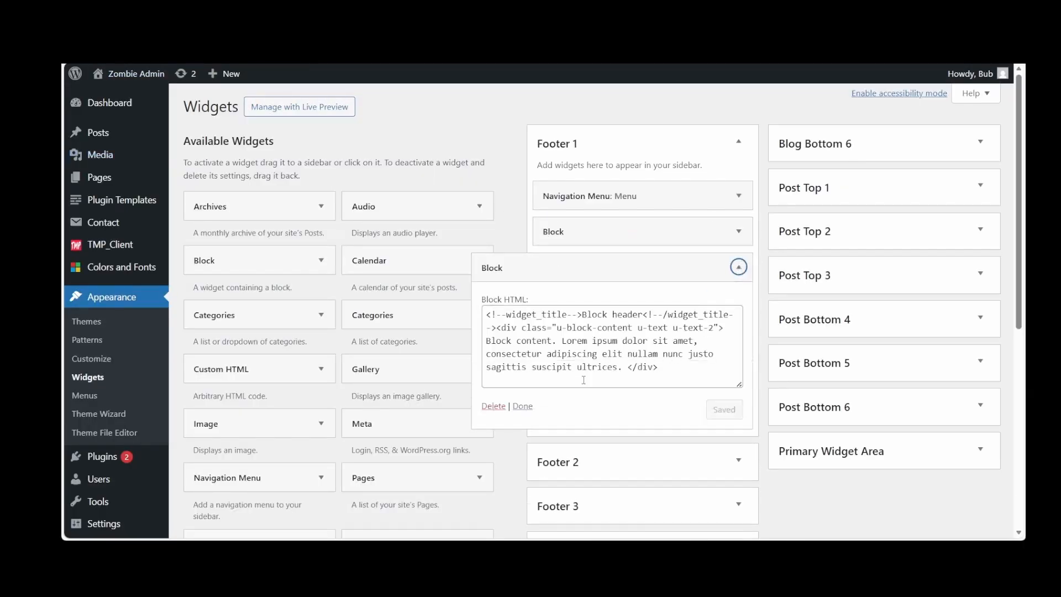
double_click(490, 408)
click(492, 407)
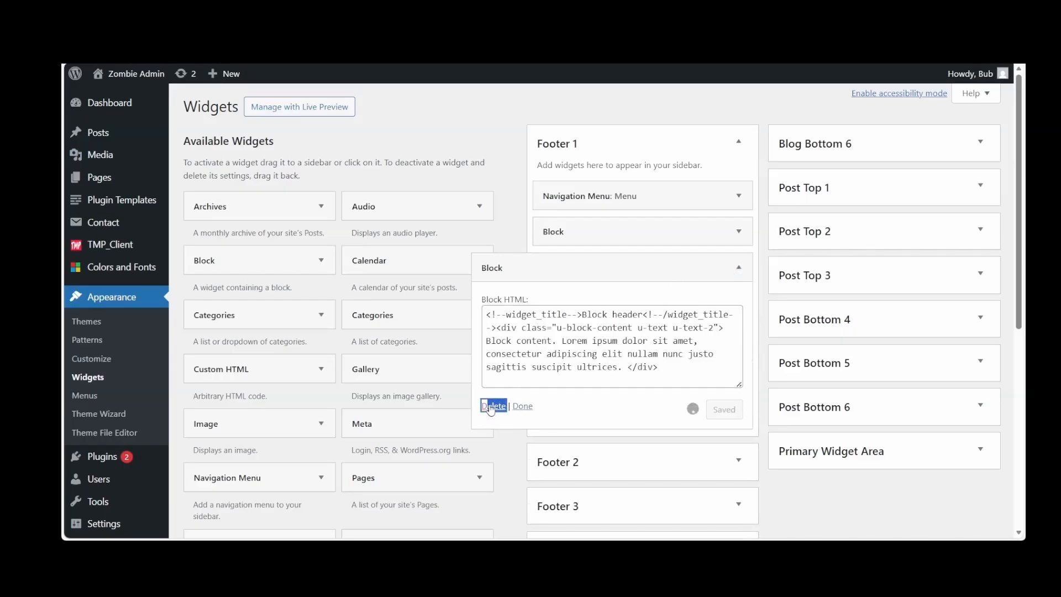
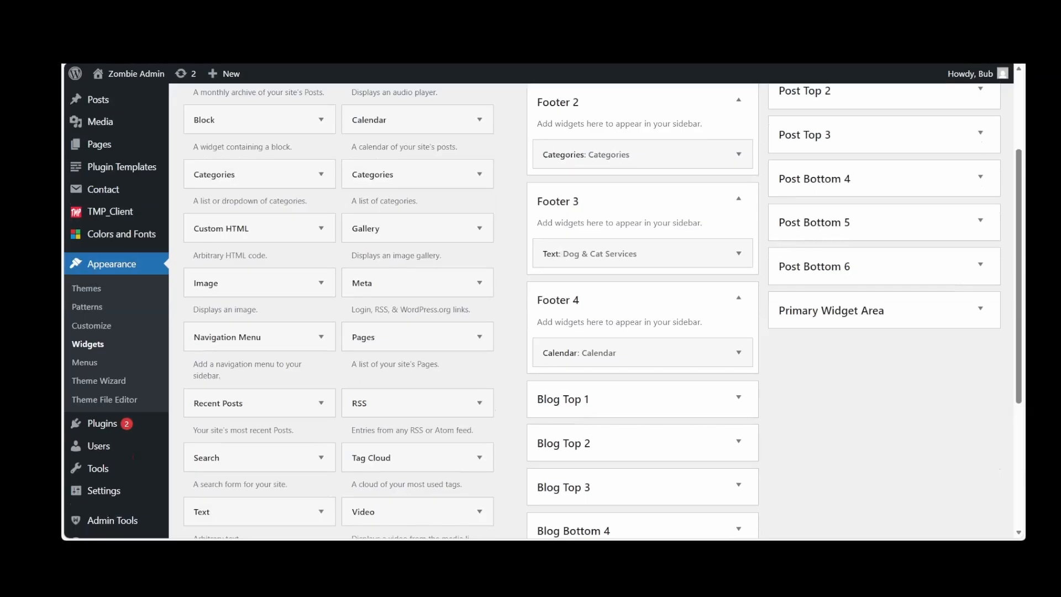
Insert the cutout photo of the uniformed couple holding a cat and dog in place of Footer 3's Dog & Cat Services image and save
click(739, 253)
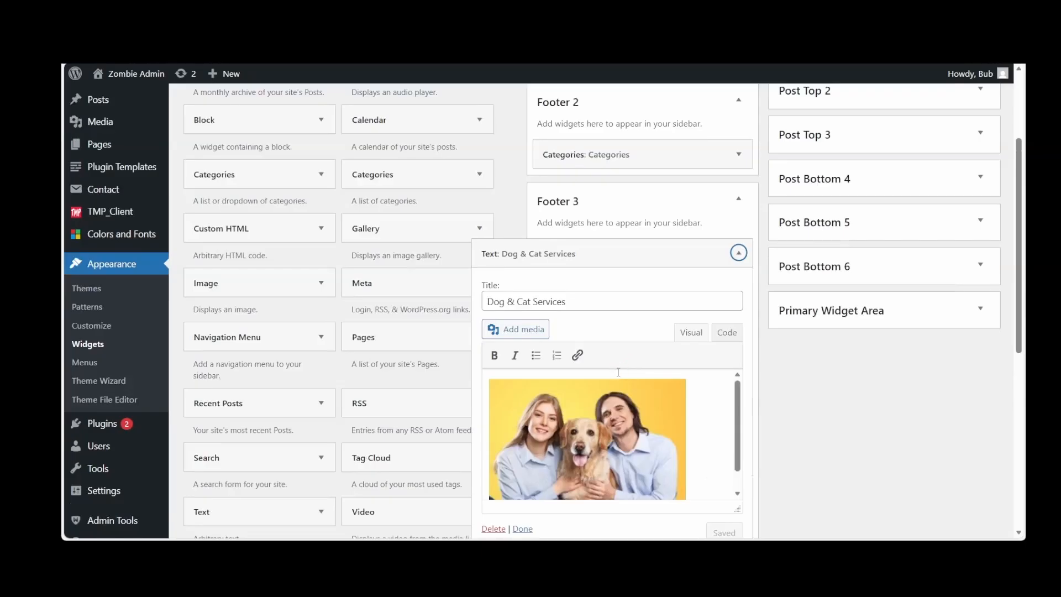
scroll(618, 372, down, 3)
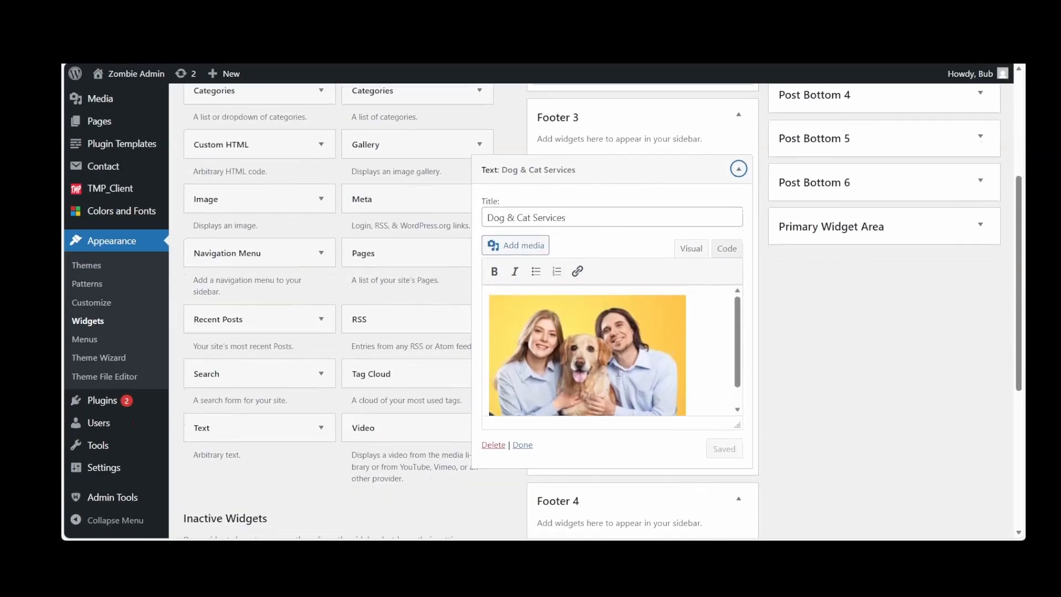
click(599, 387)
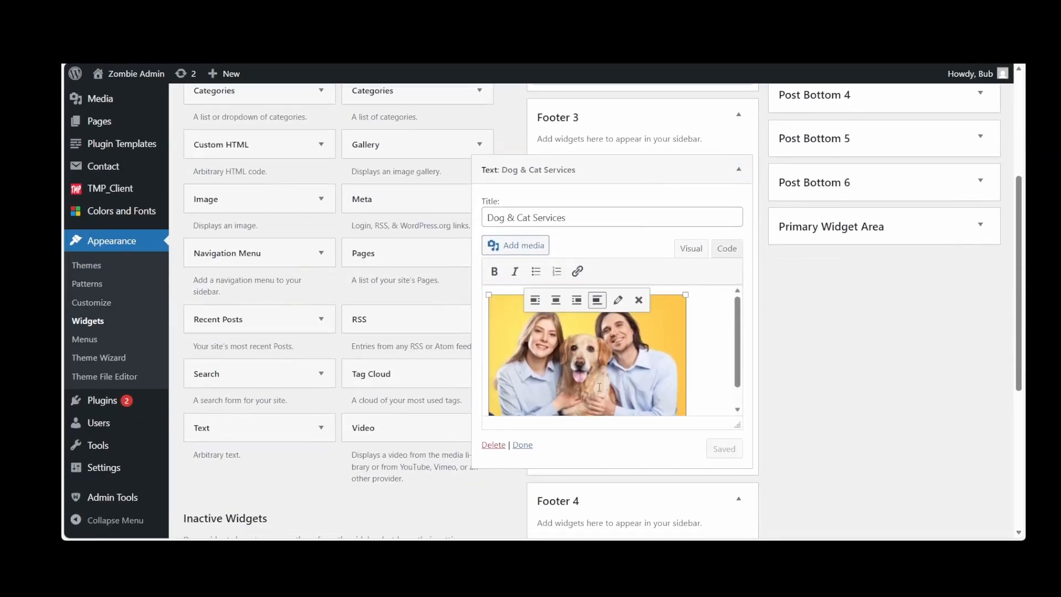
click(526, 249)
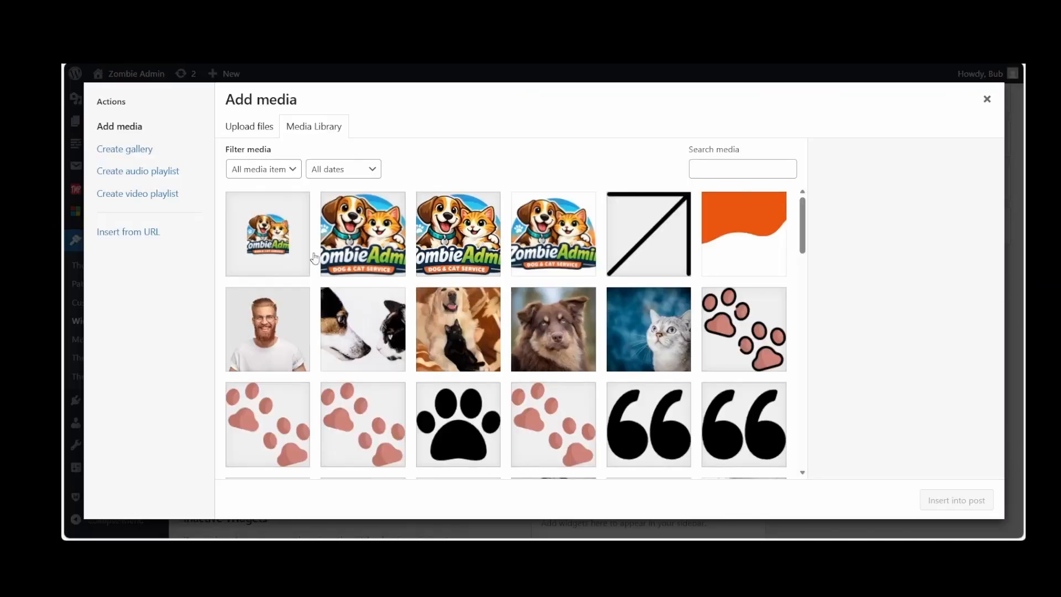
scroll(364, 271, down, 7)
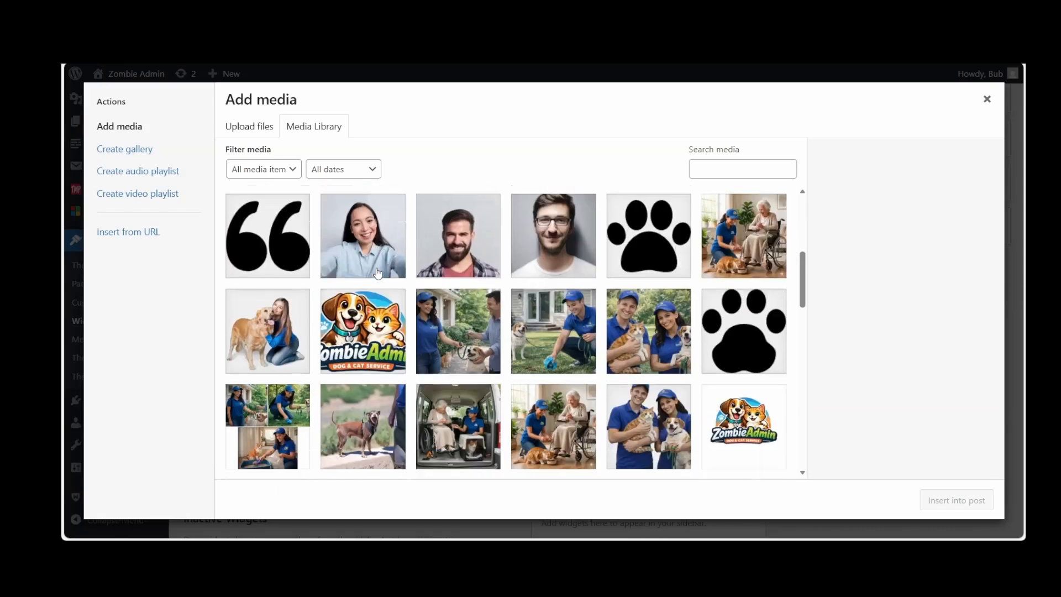
scroll(378, 273, down, 3)
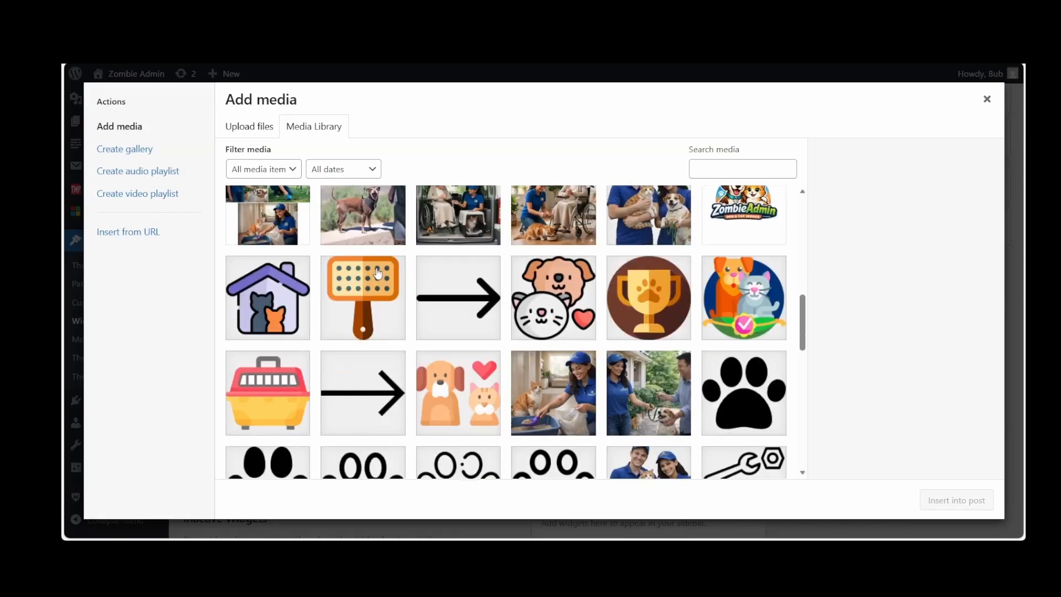
scroll(378, 272, up, 2)
click(644, 298)
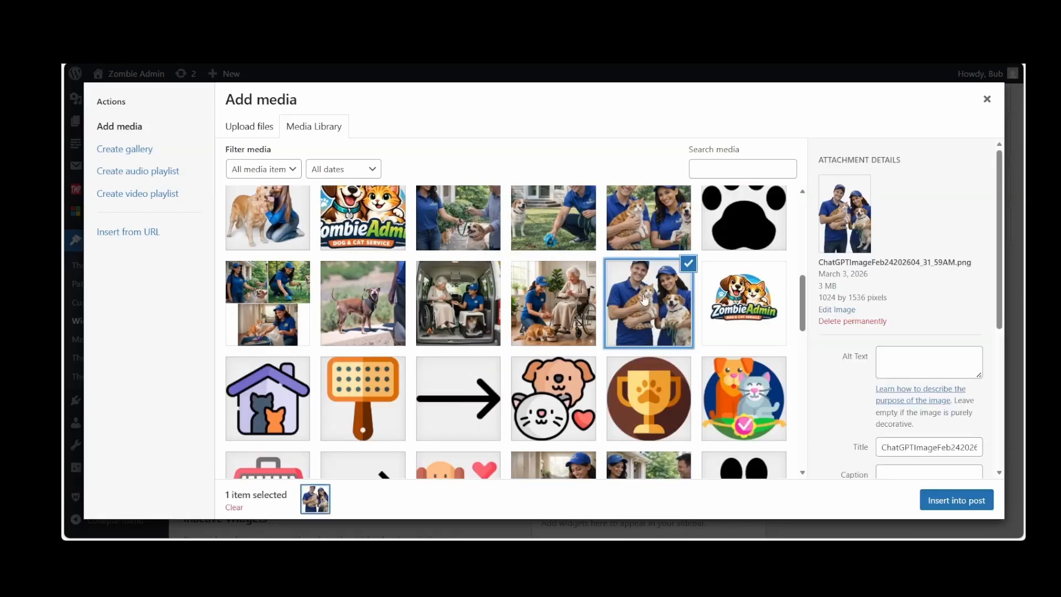
click(956, 501)
click(725, 449)
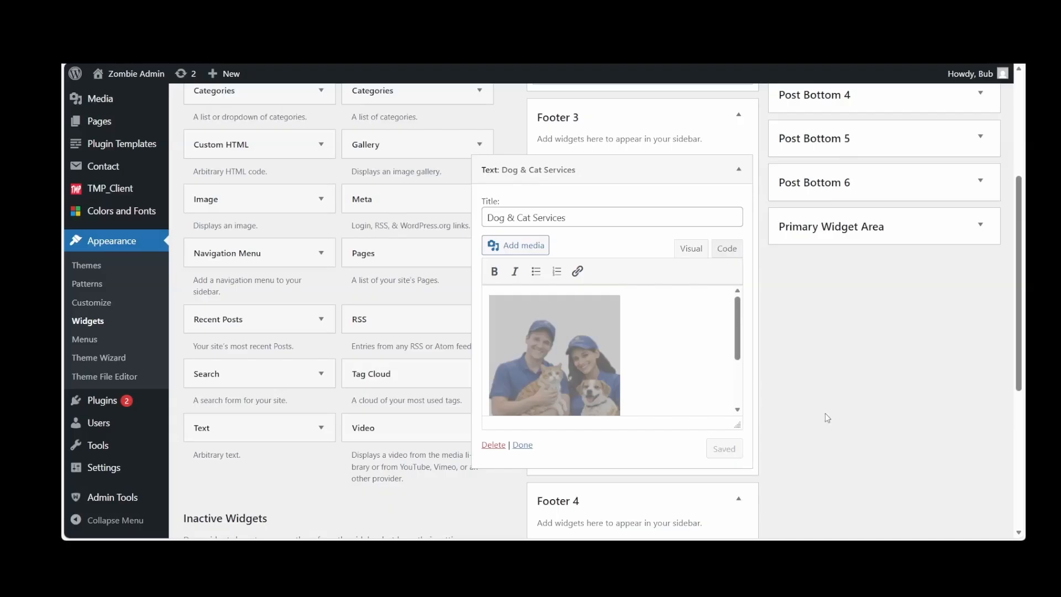
Open the live site, check the footer logo and widget columns, return to the page top and open the All menu
mouse_move(136, 81)
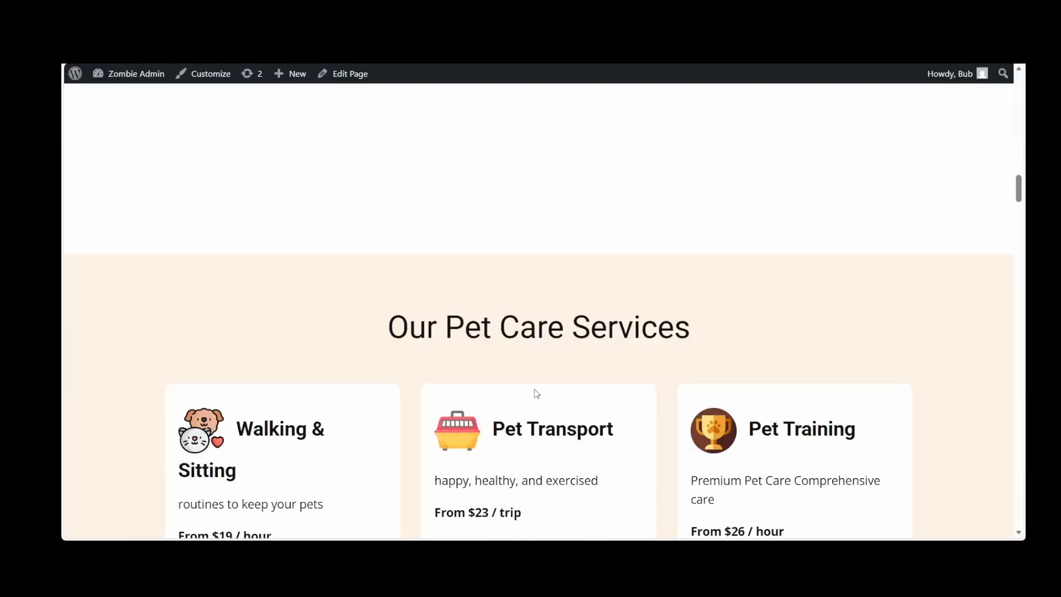
scroll(536, 393, down, 10)
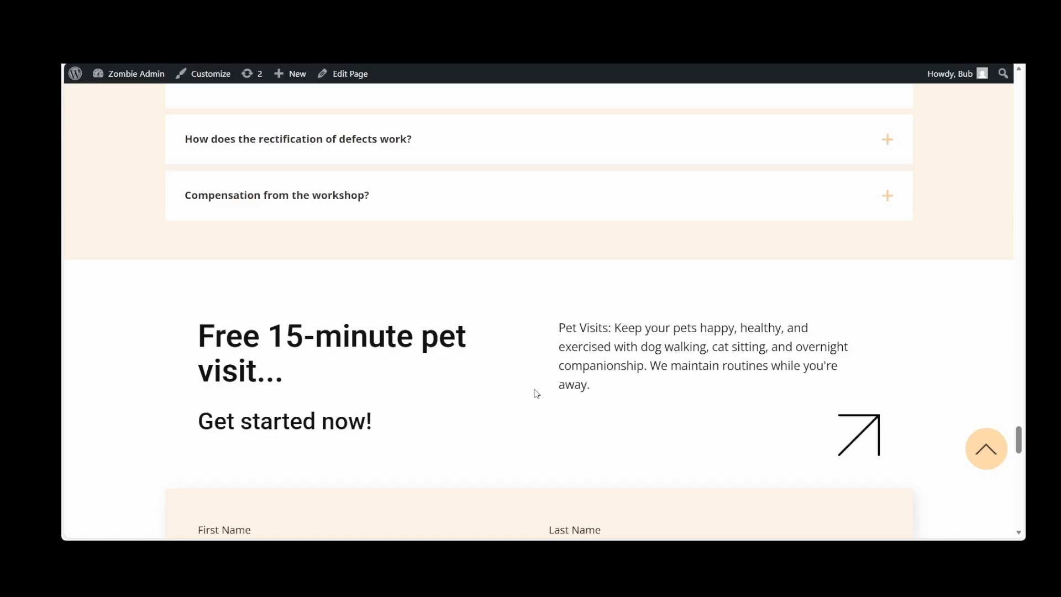
scroll(536, 393, down, 10)
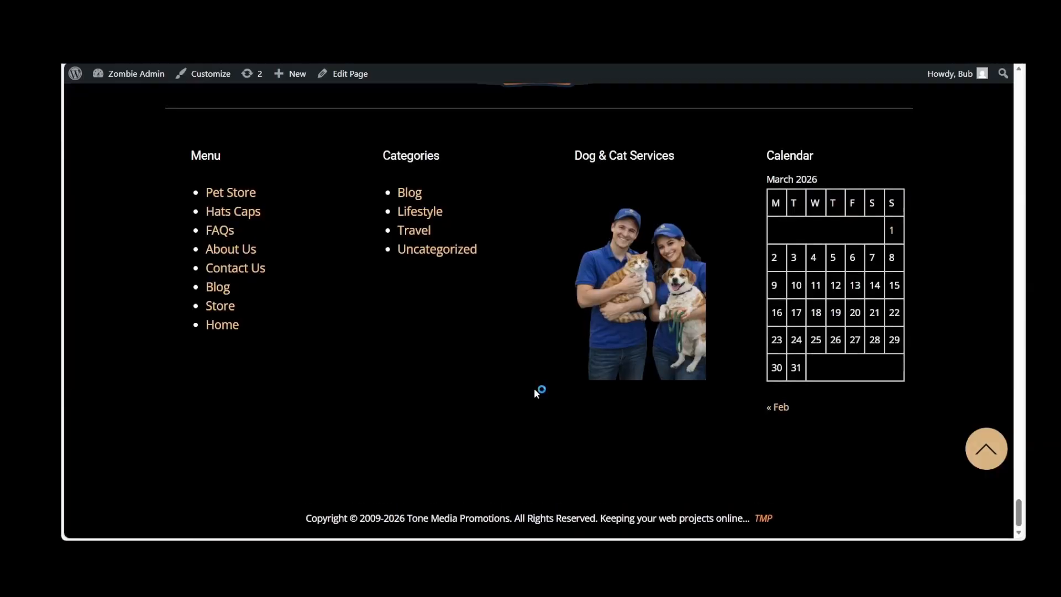
scroll(536, 393, up, 1)
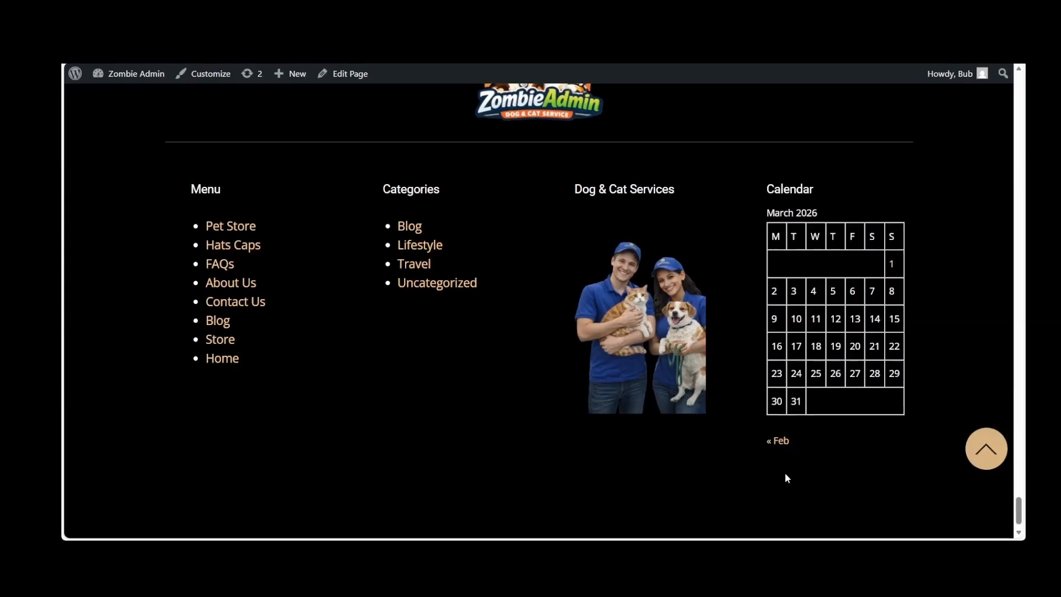
scroll(768, 470, up, 3)
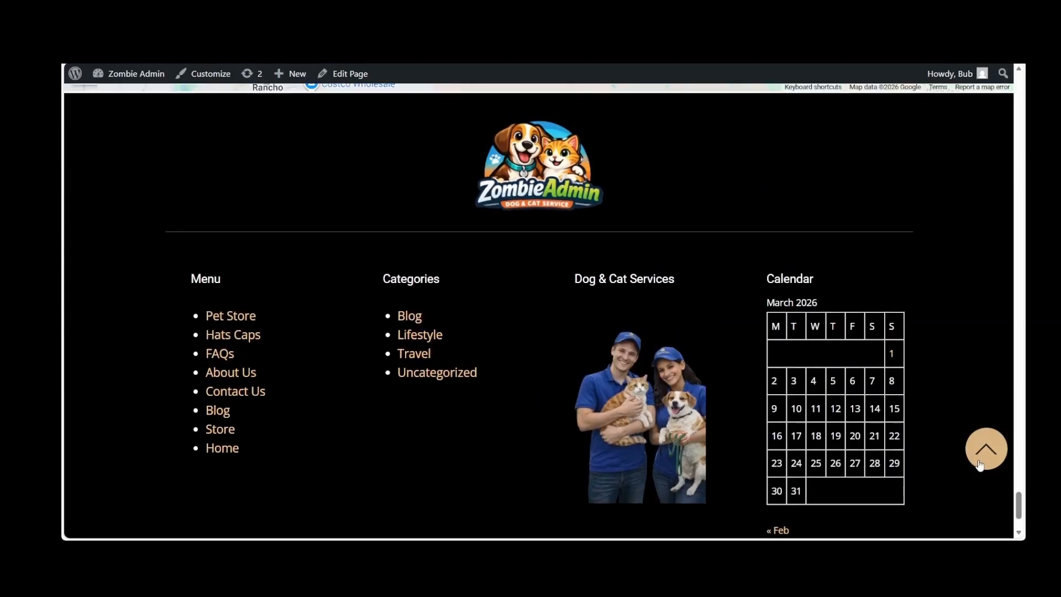
click(979, 466)
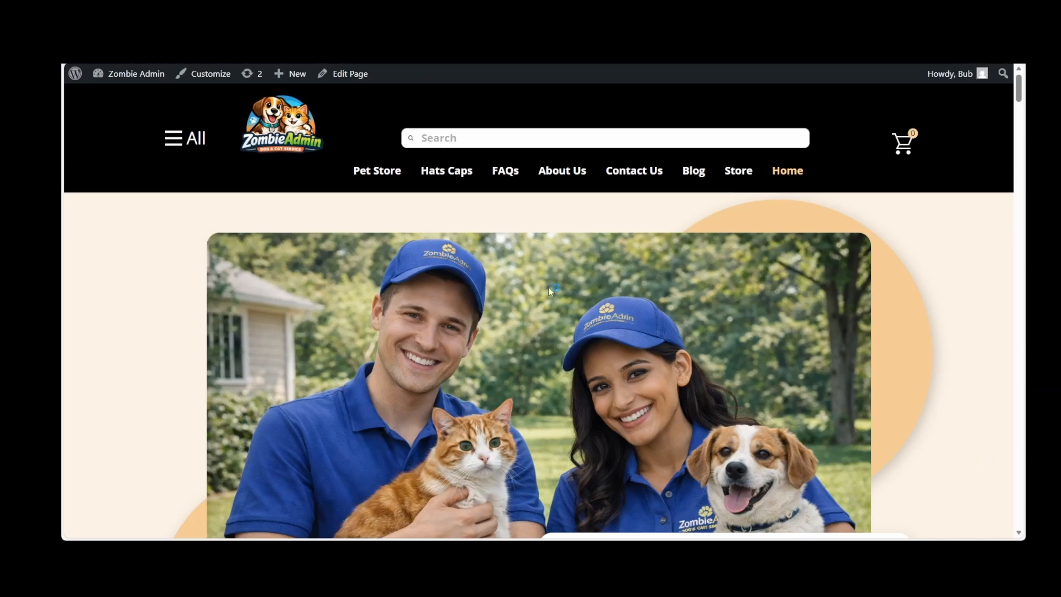
click(168, 141)
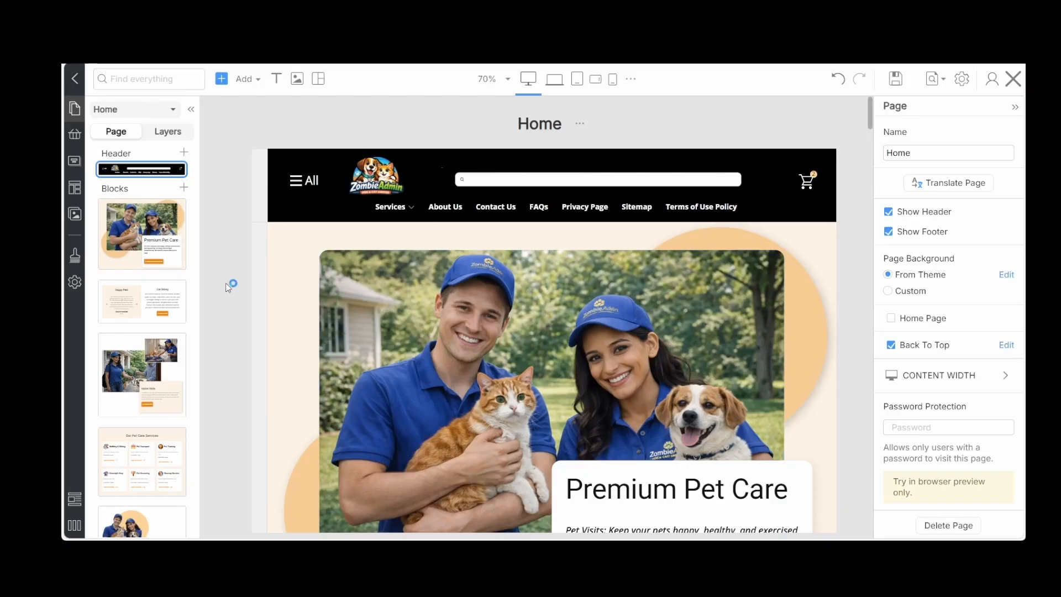
Update the Home page and open the live site
click(970, 287)
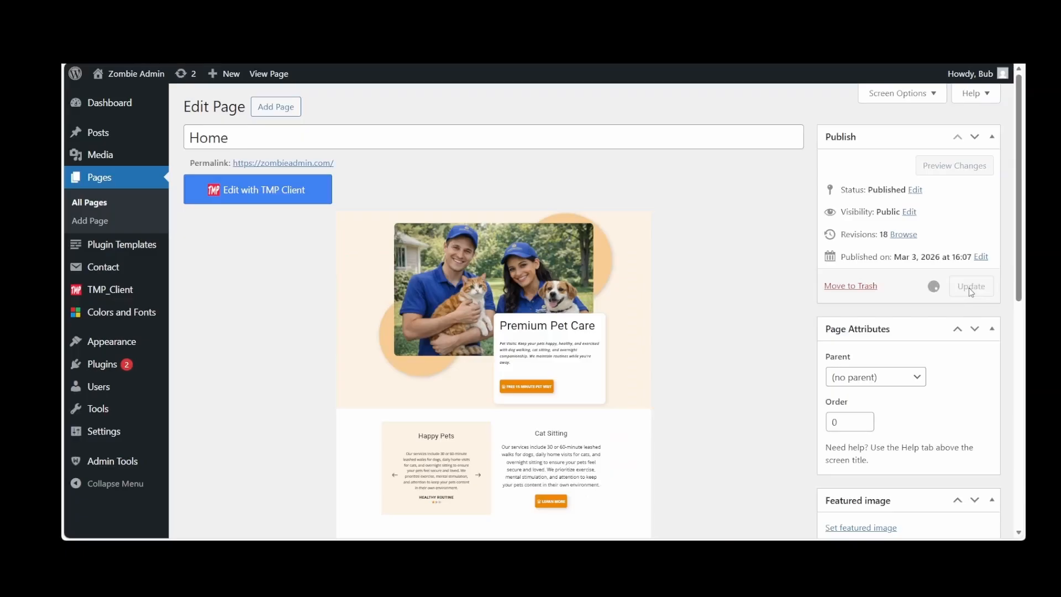
click(145, 74)
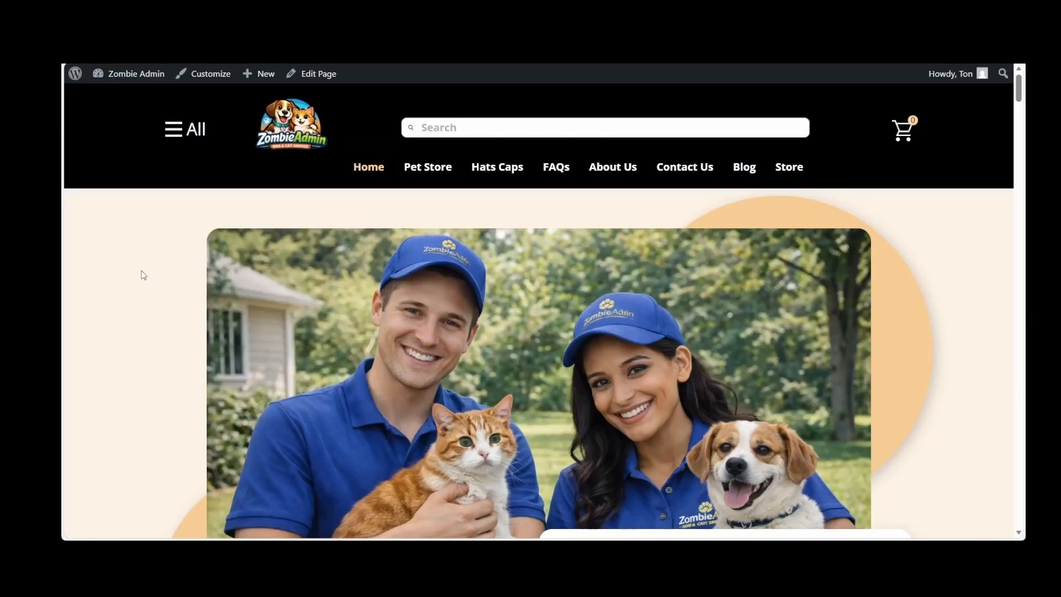
Review the live Home page's Premium Pet Care hero, the Happy Pets and Cat Sitting sections, and the photos below them
scroll(144, 274, down, 3)
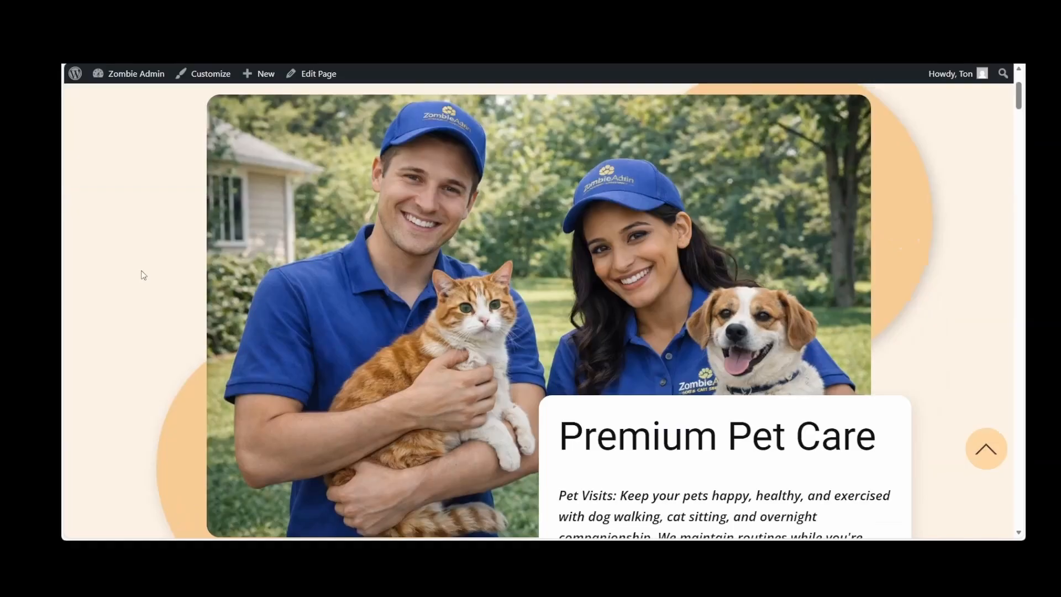
scroll(143, 274, down, 4)
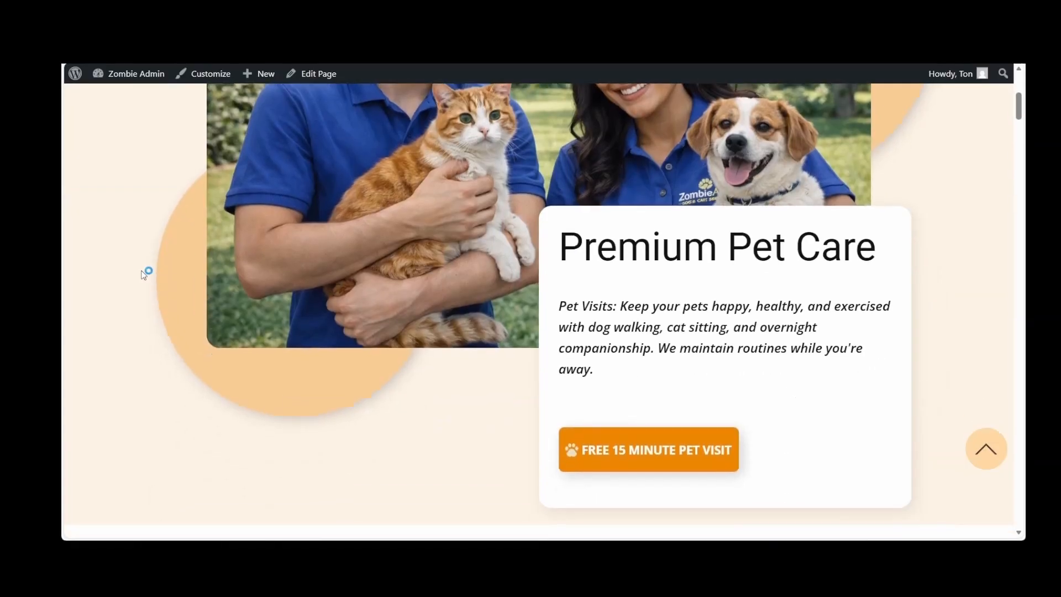
scroll(144, 275, down, 5)
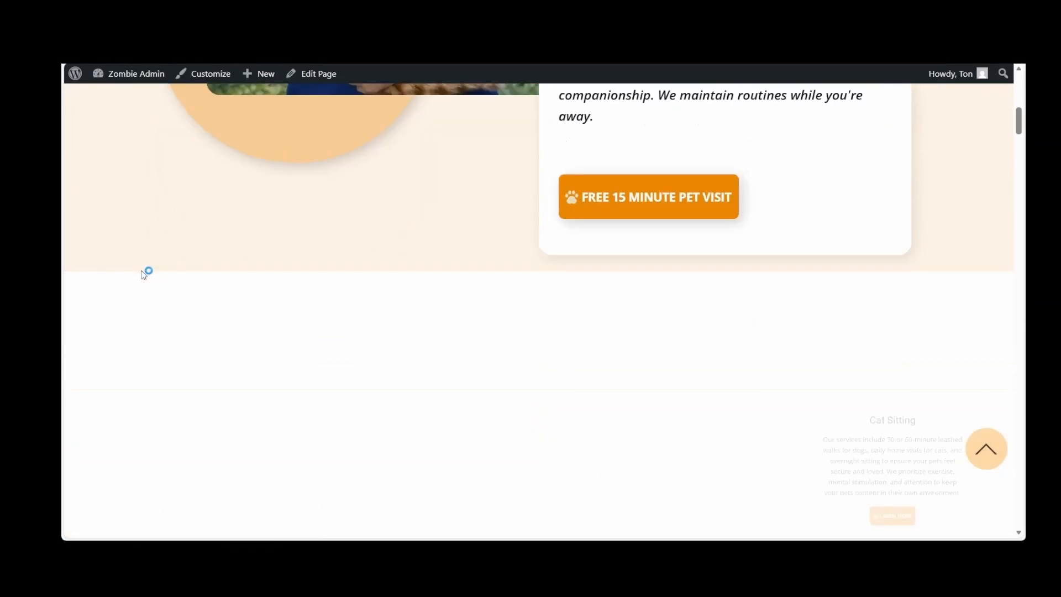
scroll(144, 274, down, 1)
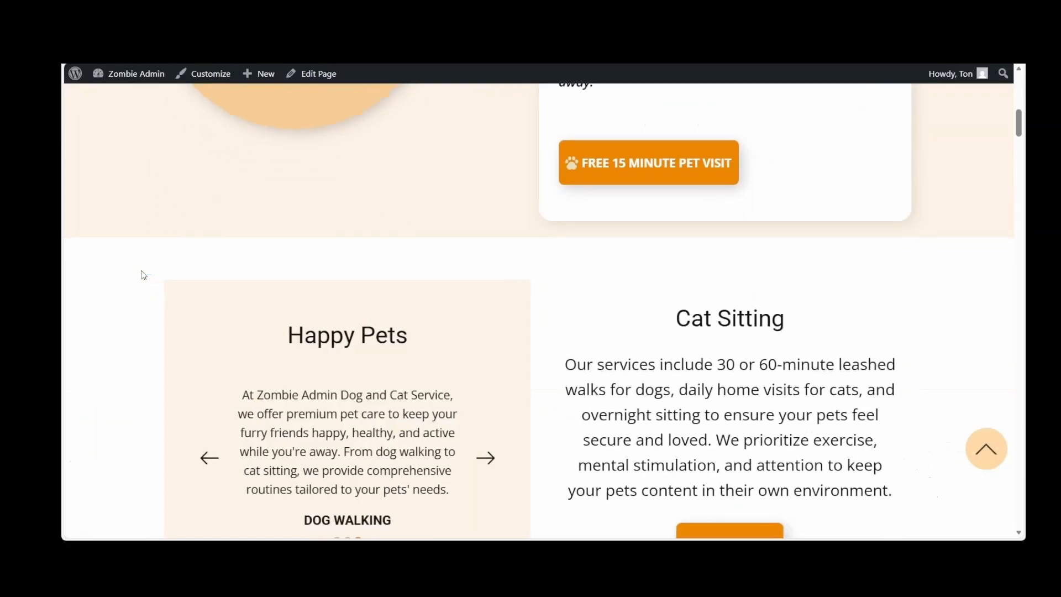
scroll(143, 274, down, 3)
scroll(445, 372, down, 7)
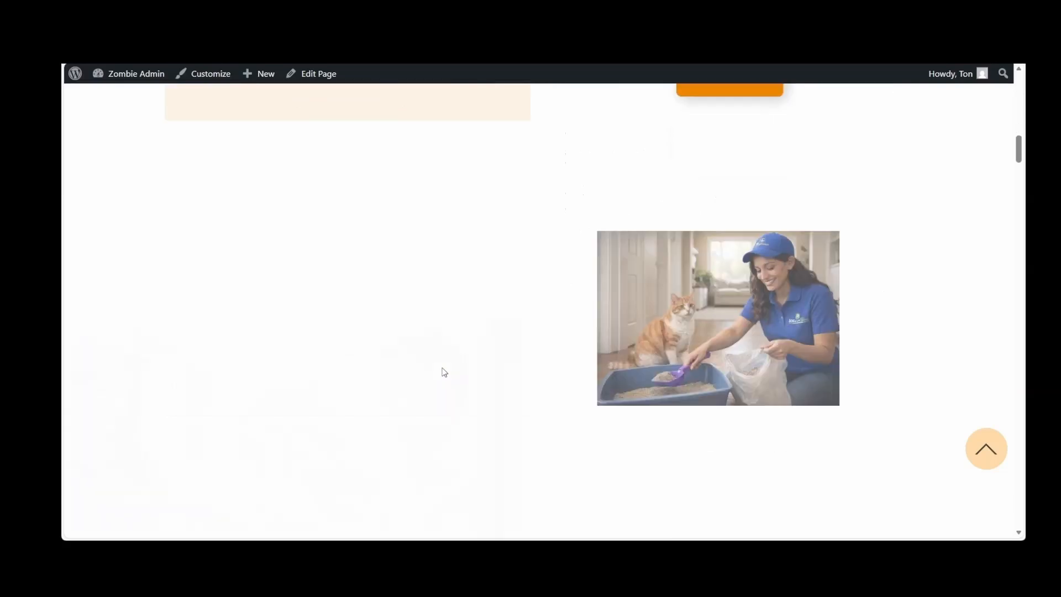
scroll(445, 372, down, 3)
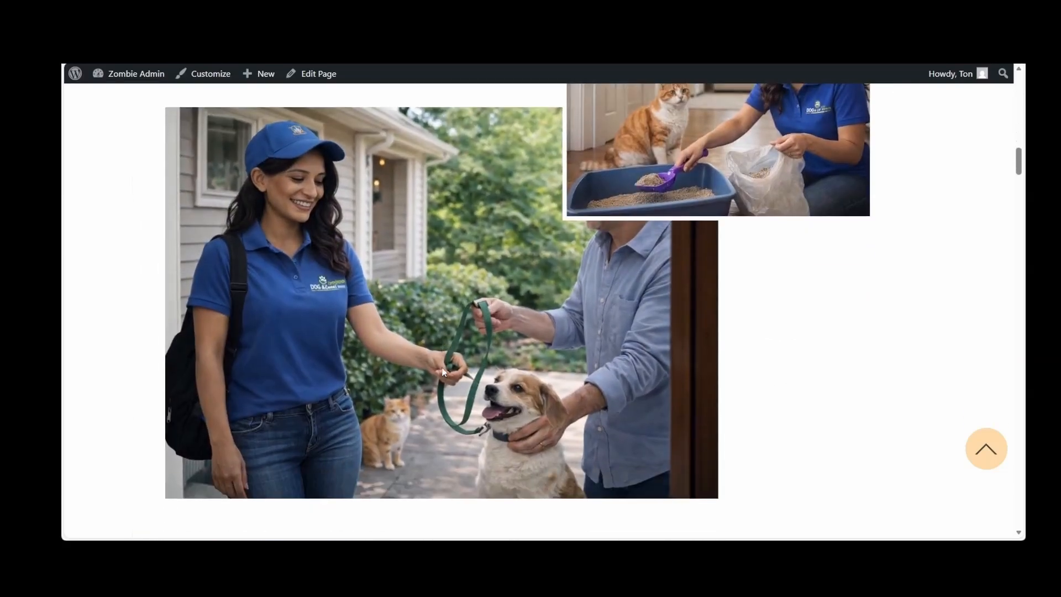
Examine the Our Pet Care Services cards on the live Home page, including their prices and Get Services links
scroll(445, 372, down, 4)
scroll(445, 372, down, 4)
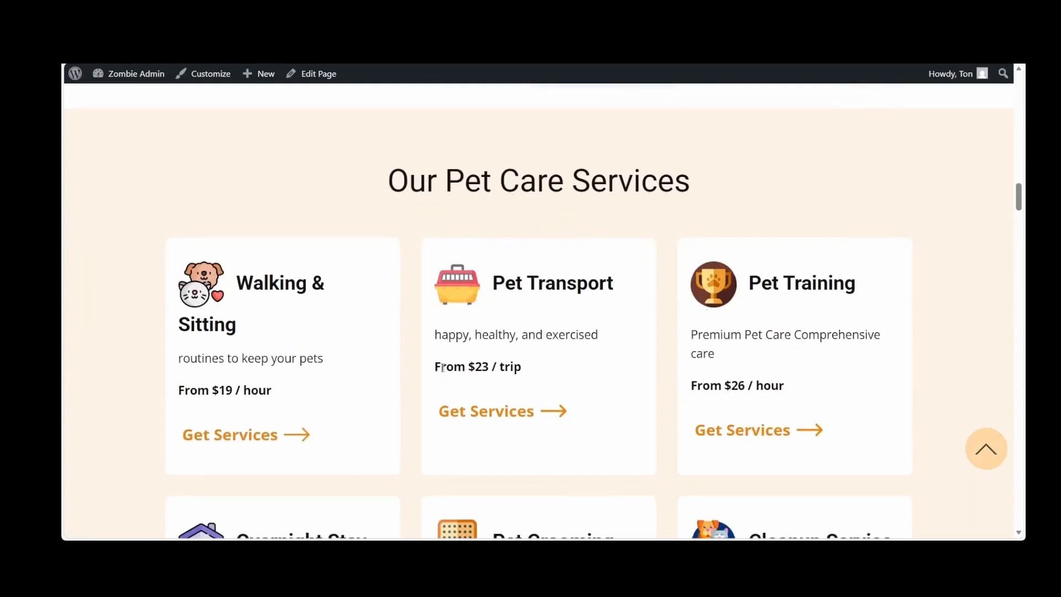
scroll(443, 369, down, 1)
scroll(444, 368, down, 2)
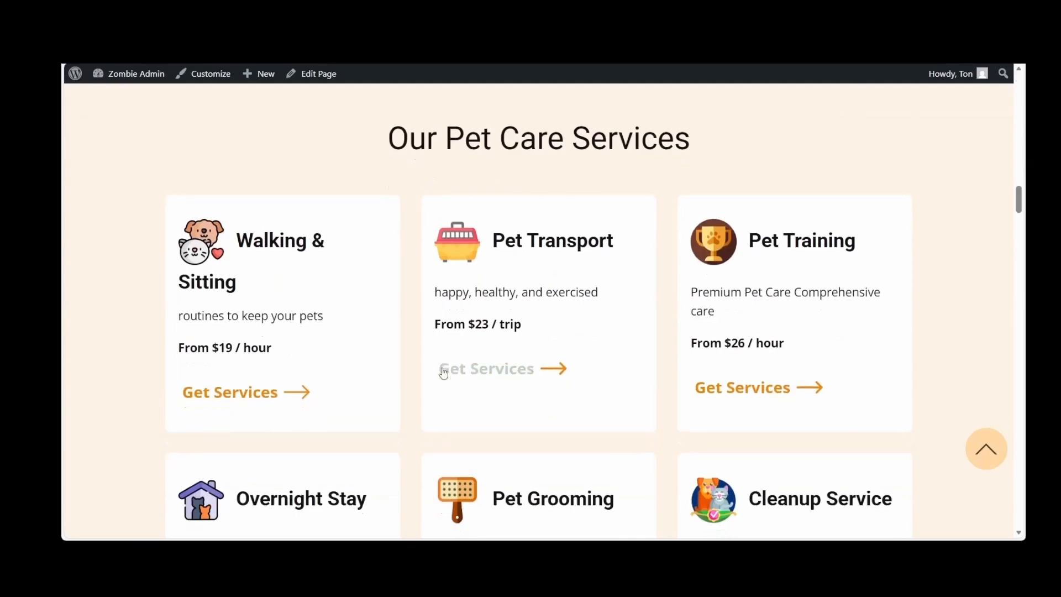
scroll(444, 374, down, 2)
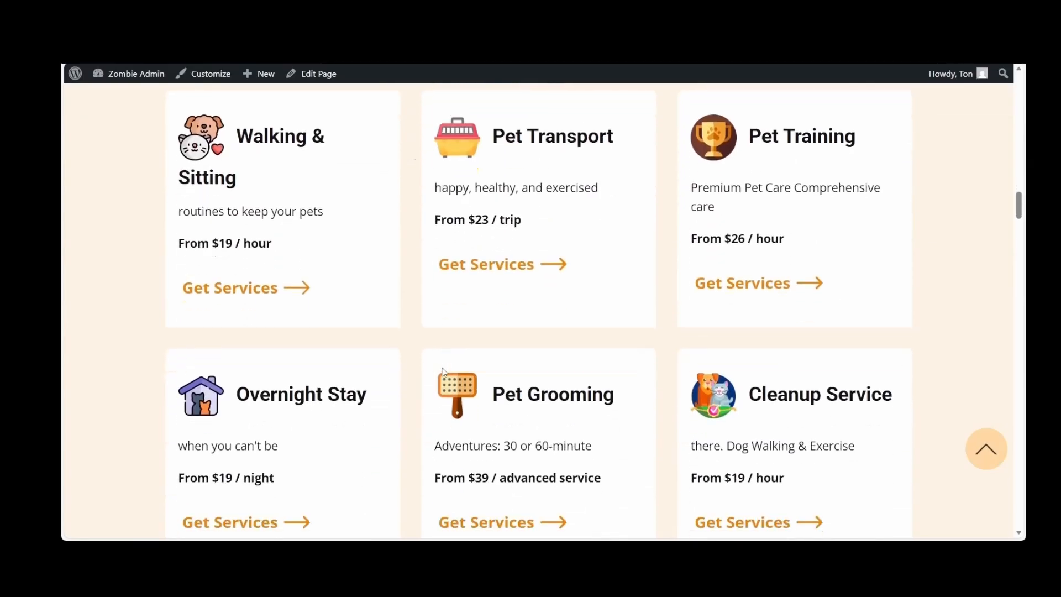
scroll(445, 373, down, 1)
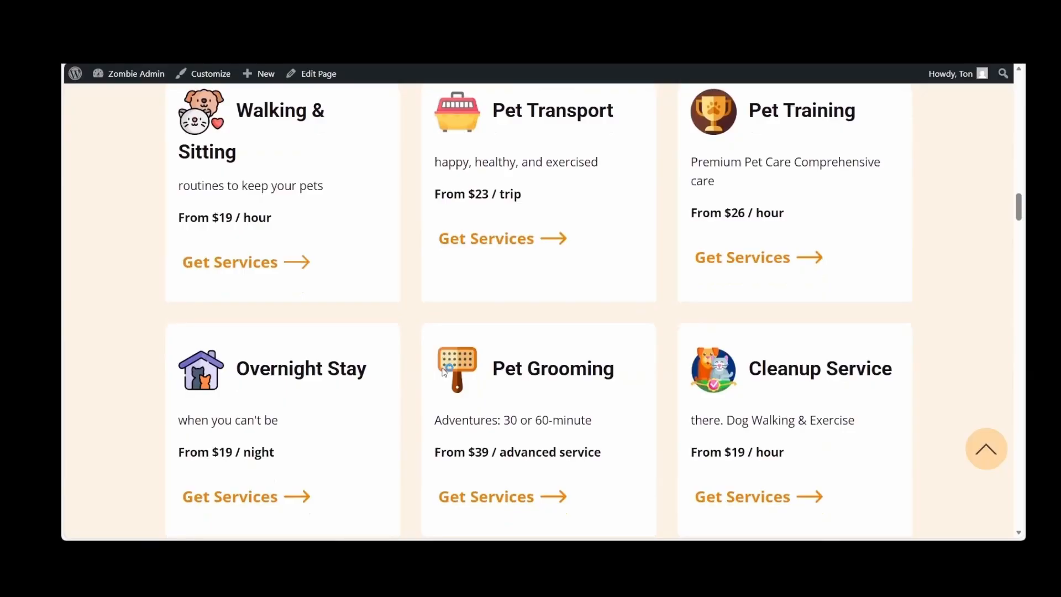
Check the About Us section, the Mess-Free Pet Care image gallery and the Testimonials on the live Home page
scroll(445, 373, down, 10)
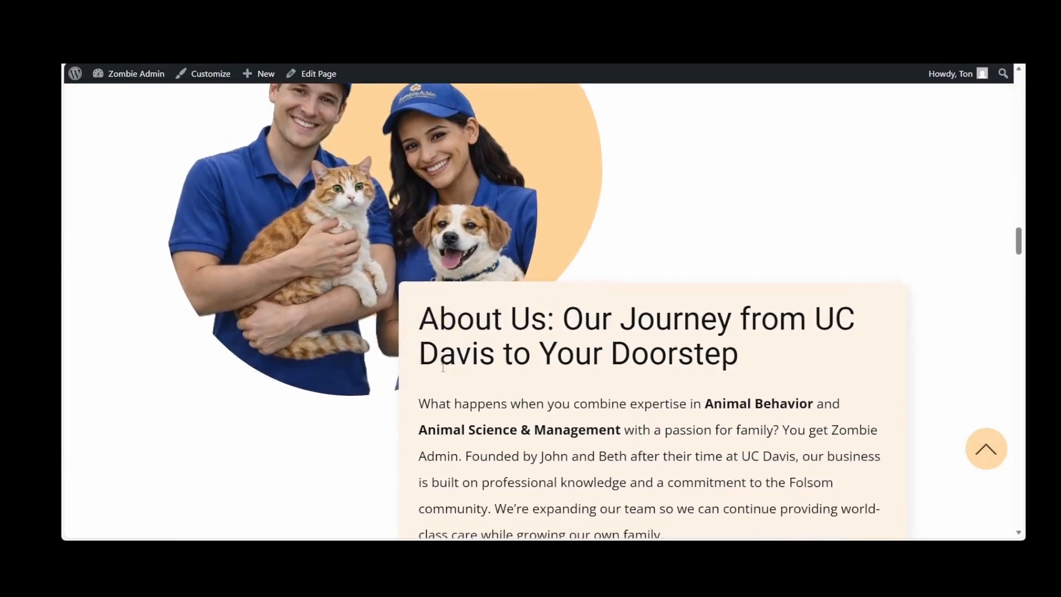
scroll(442, 368, down, 5)
scroll(444, 374, down, 5)
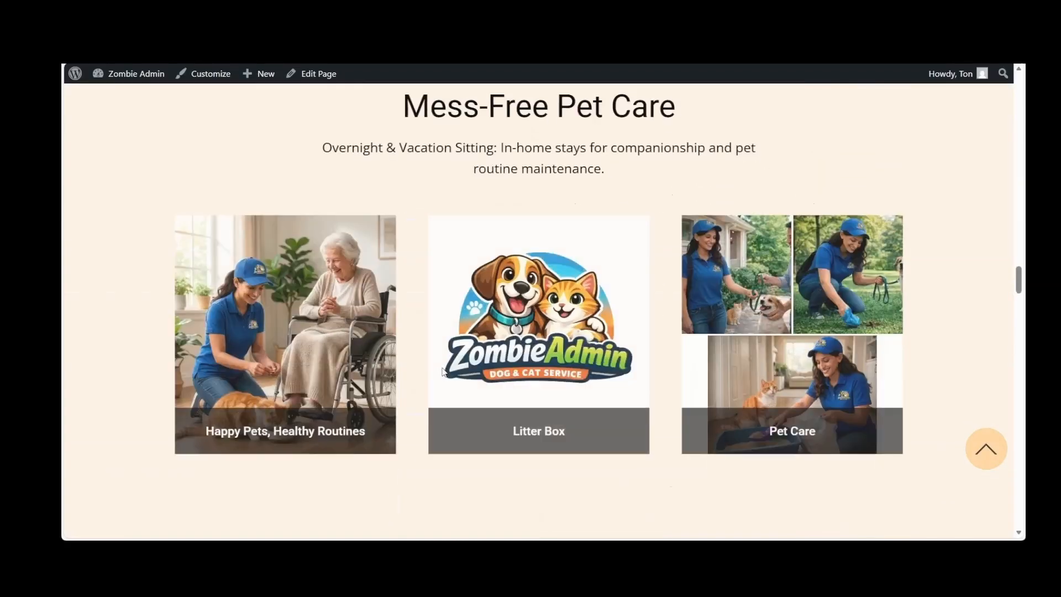
scroll(442, 368, down, 1)
scroll(443, 372, down, 3)
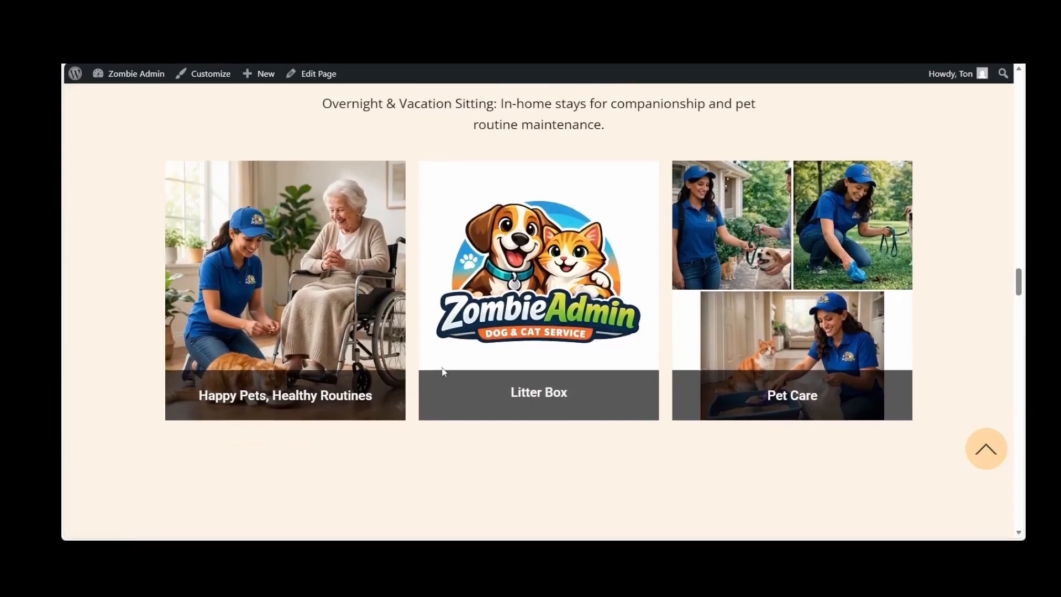
scroll(444, 372, down, 6)
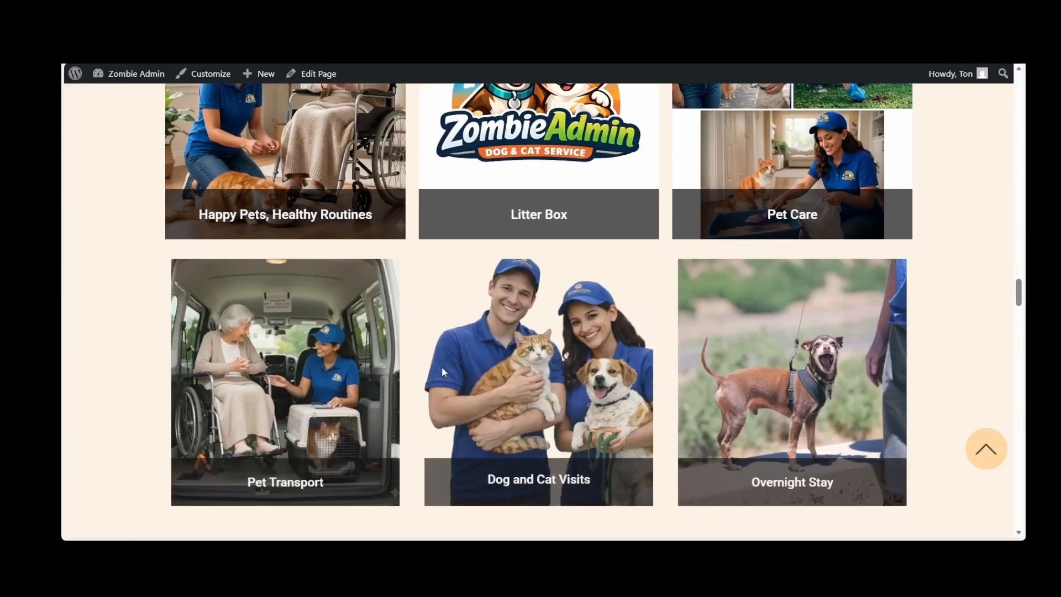
scroll(443, 372, down, 3)
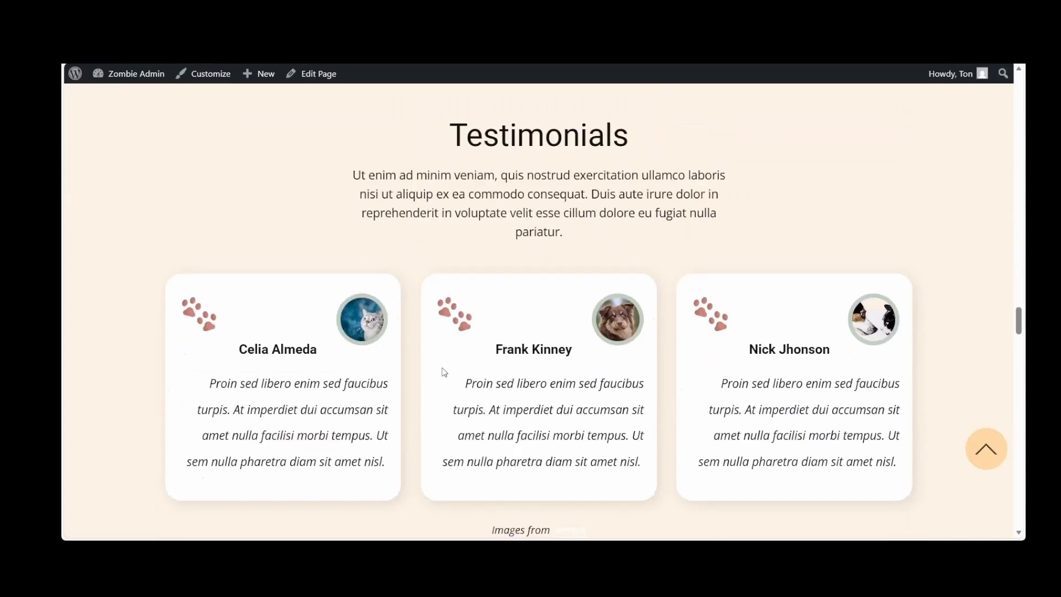
Review the Overnight Care, Yard Poop Scooping Service and Vacation Sitting sections with their images on the live Home page
scroll(444, 372, down, 4)
scroll(444, 372, down, 6)
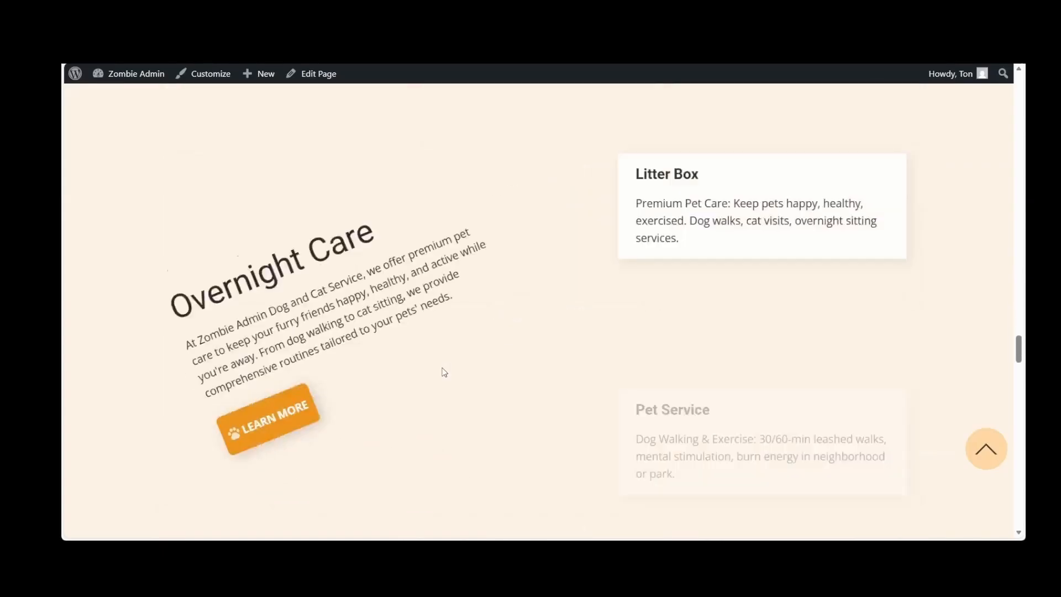
scroll(443, 372, down, 1)
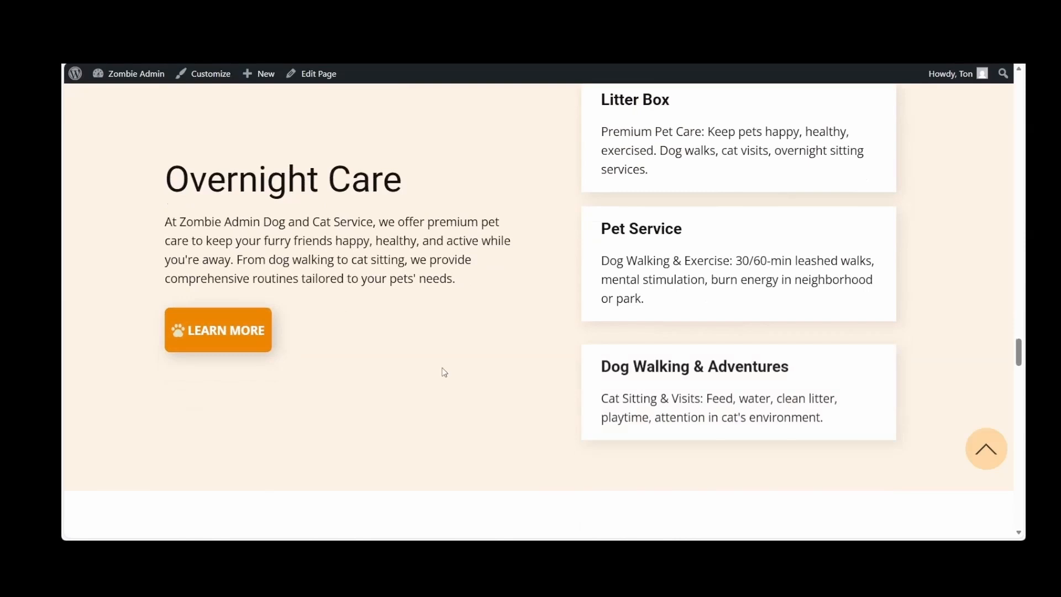
scroll(443, 372, down, 2)
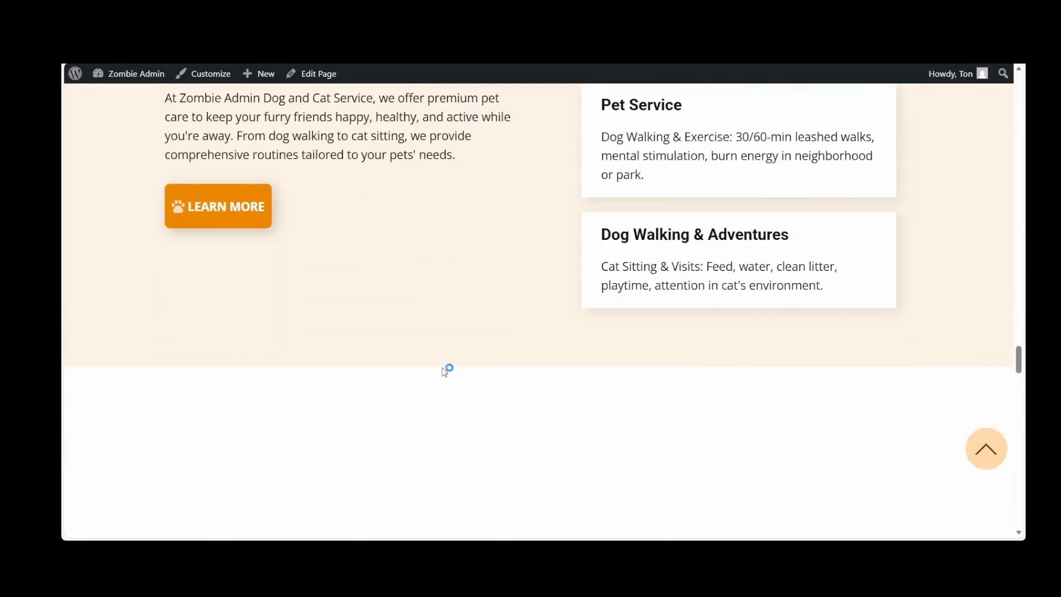
scroll(445, 372, down, 5)
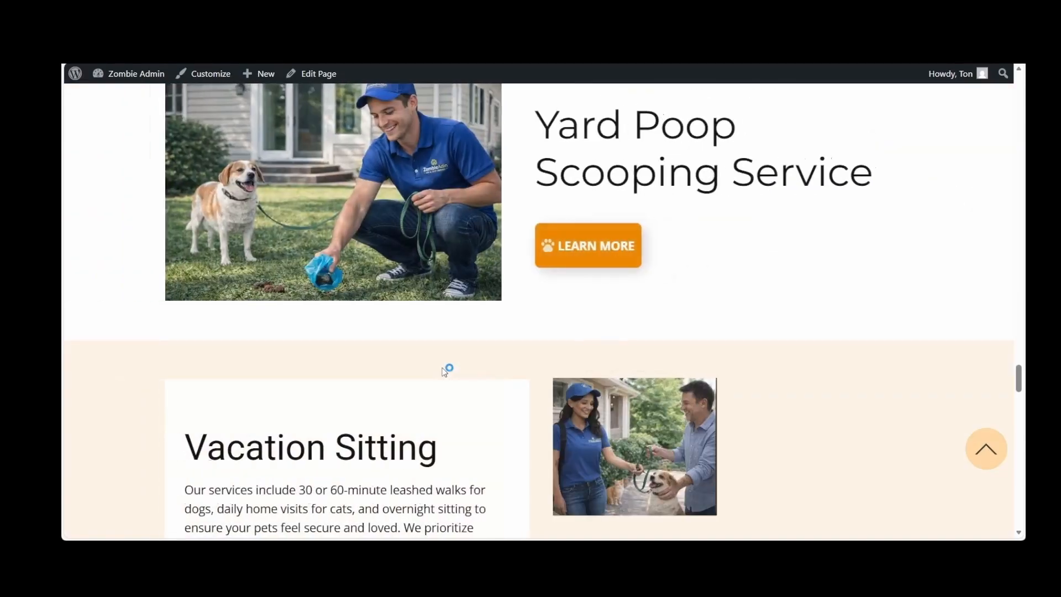
scroll(445, 372, up, 1)
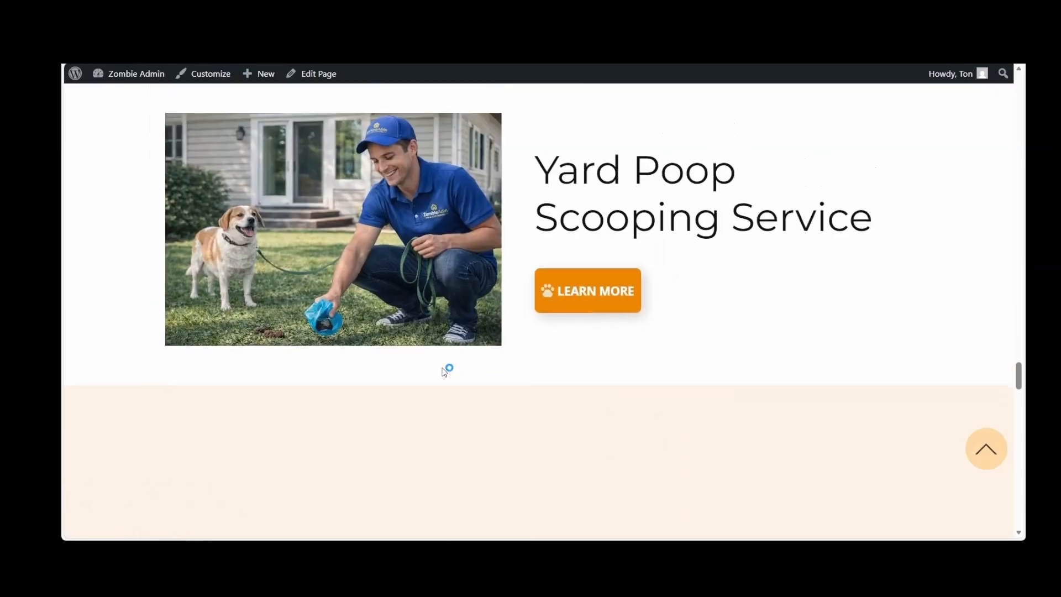
scroll(595, 363, down, 3)
scroll(595, 363, down, 5)
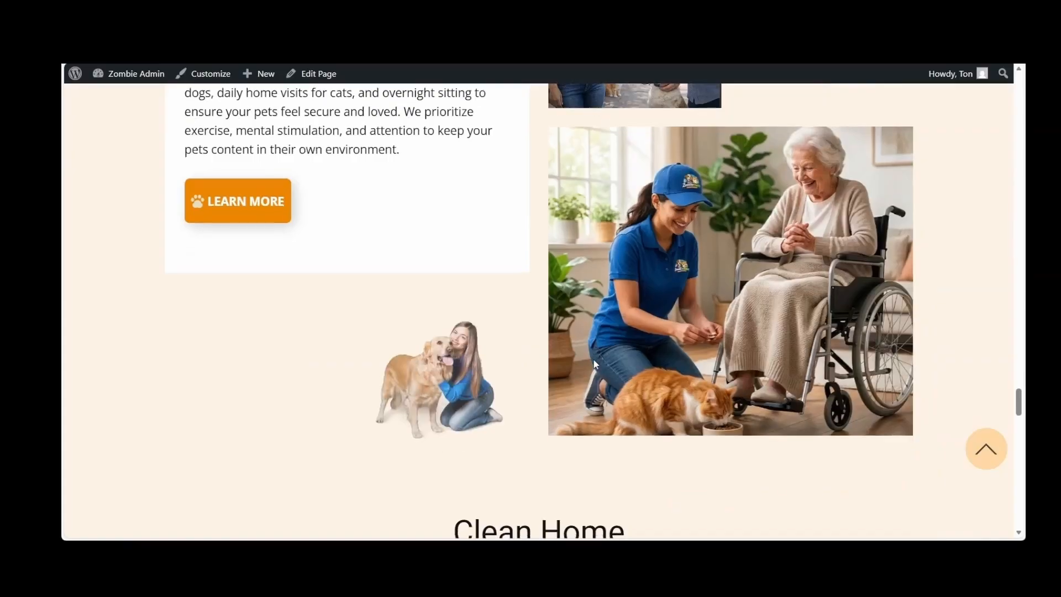
Inspect the Clean Home accordion questions and the Free 15-minute pet visit contact form on the live Home page
scroll(595, 364, down, 8)
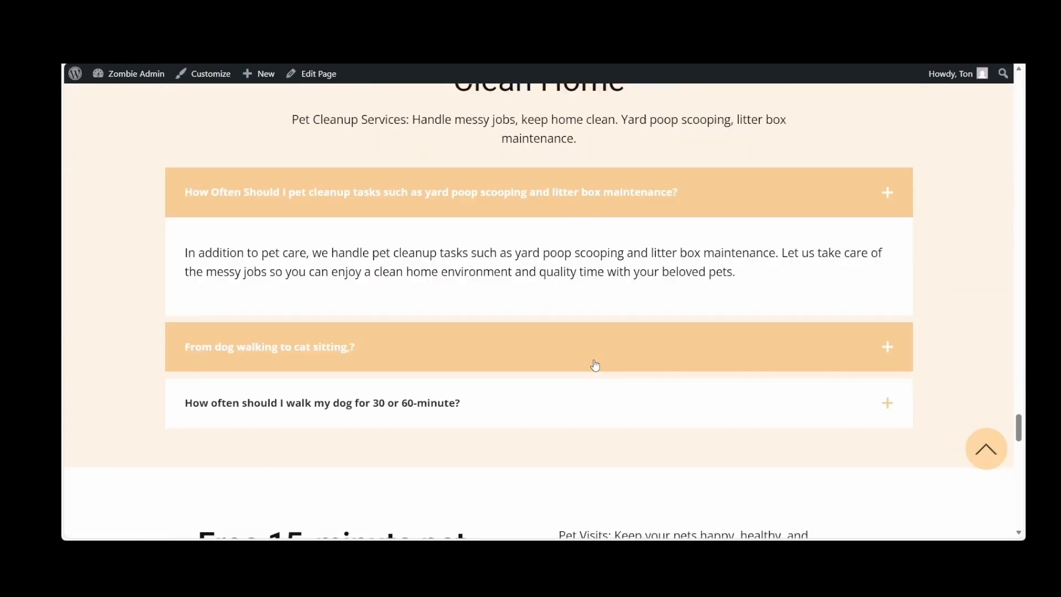
scroll(595, 365, down, 2)
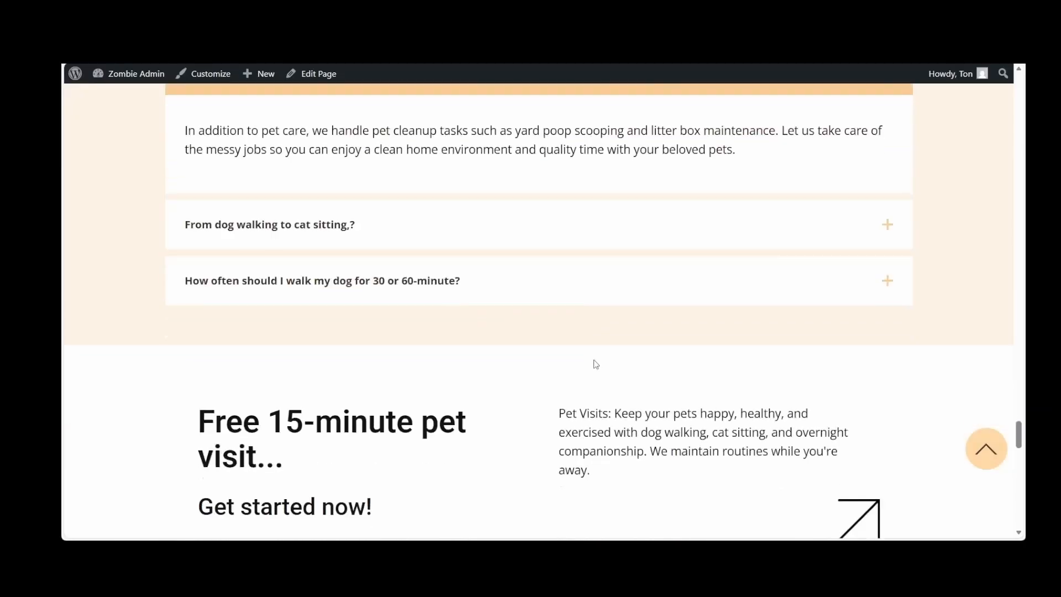
scroll(596, 365, down, 3)
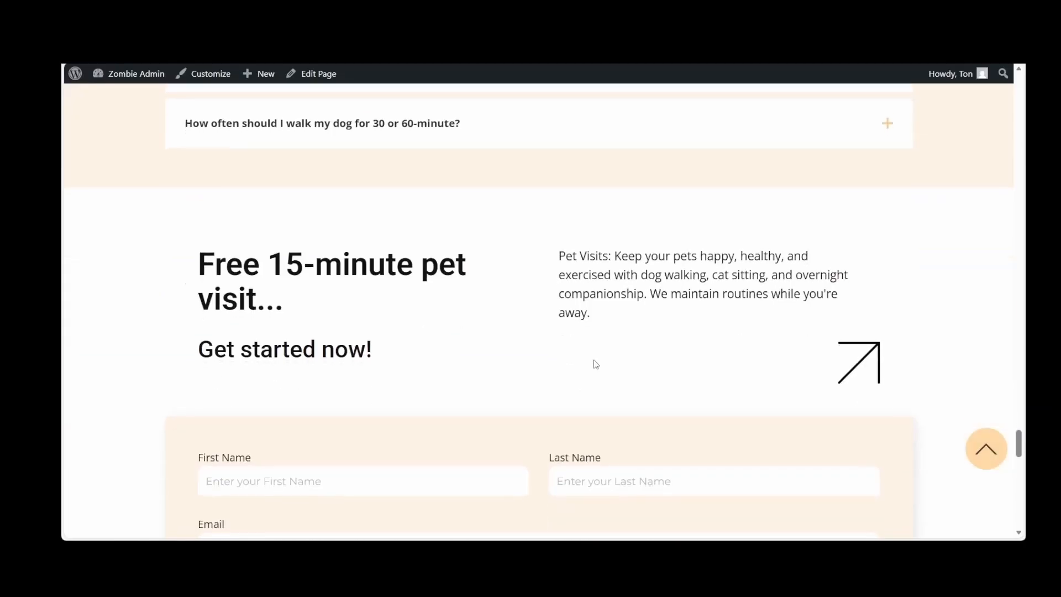
scroll(596, 364, down, 1)
scroll(596, 364, down, 1)
scroll(595, 364, down, 1)
scroll(596, 364, down, 3)
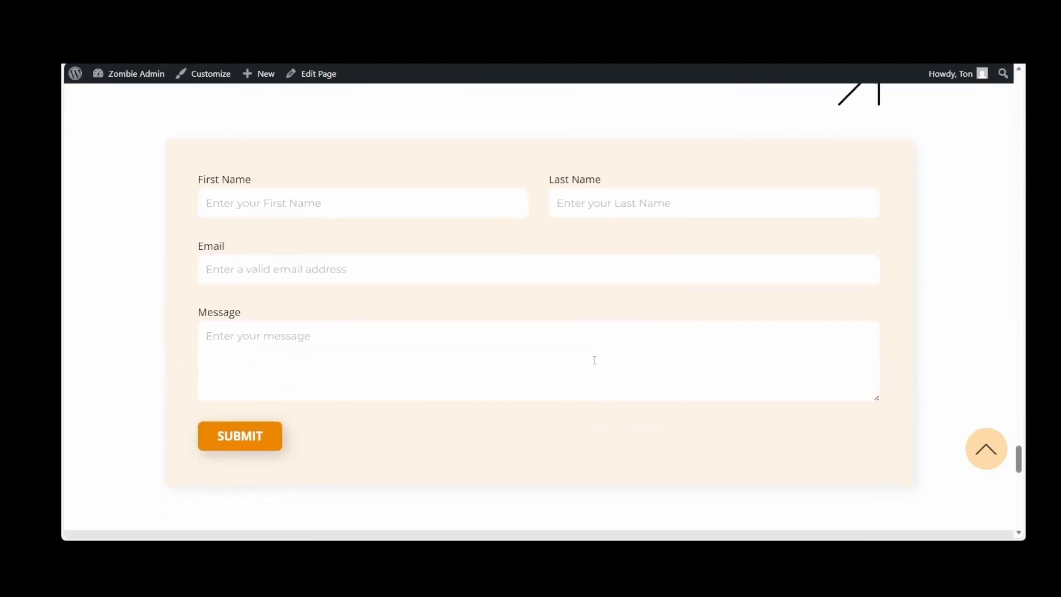
scroll(595, 360, down, 2)
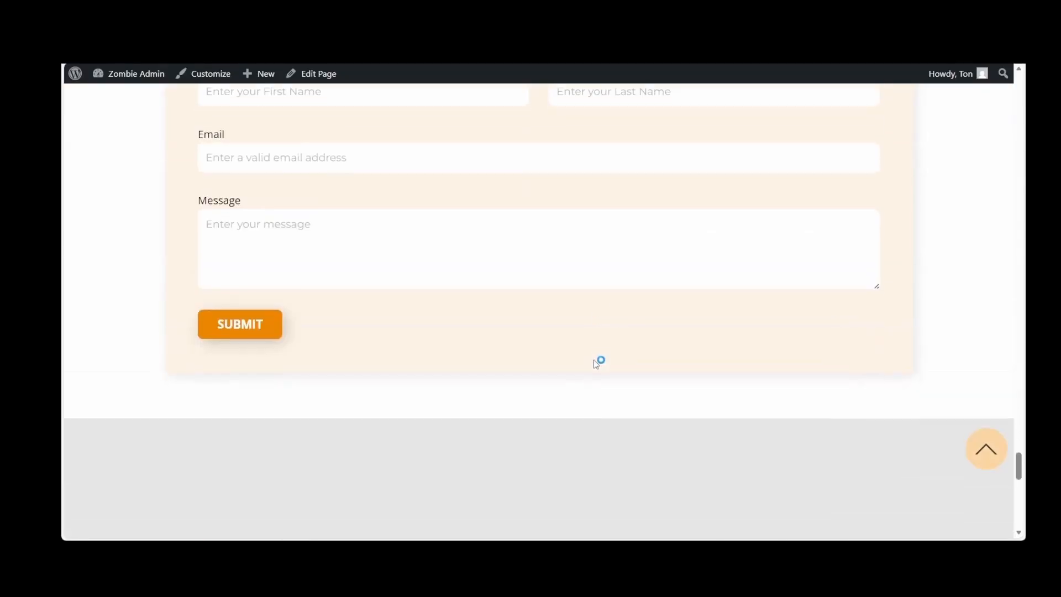
Check the embedded map, footer logo and footer widget columns, and return to the top of the Home page
scroll(594, 361, down, 5)
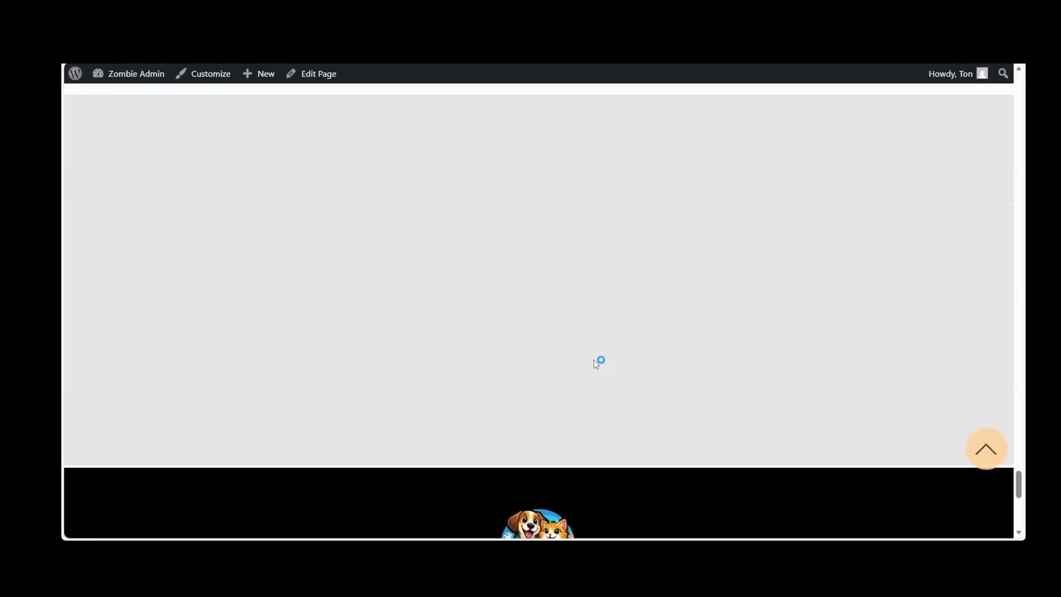
scroll(594, 361, down, 3)
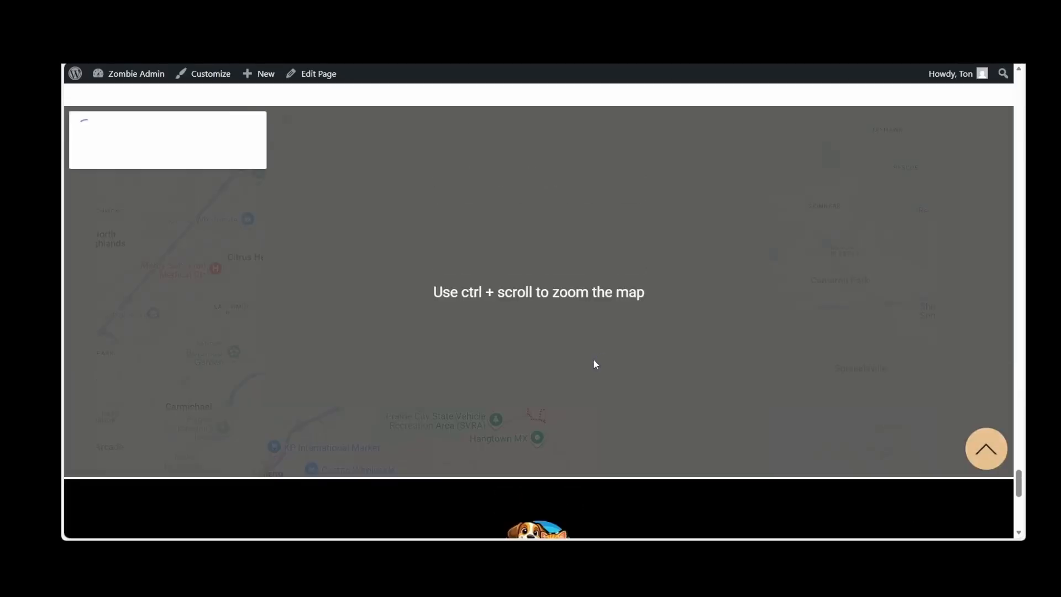
scroll(594, 363, down, 5)
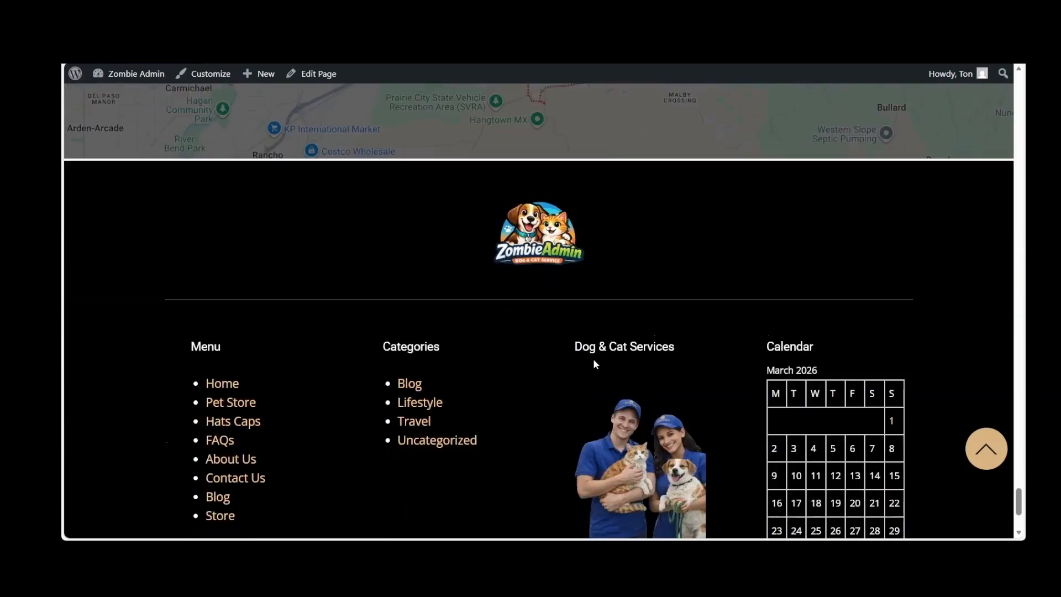
scroll(595, 363, down, 2)
scroll(595, 363, up, 5)
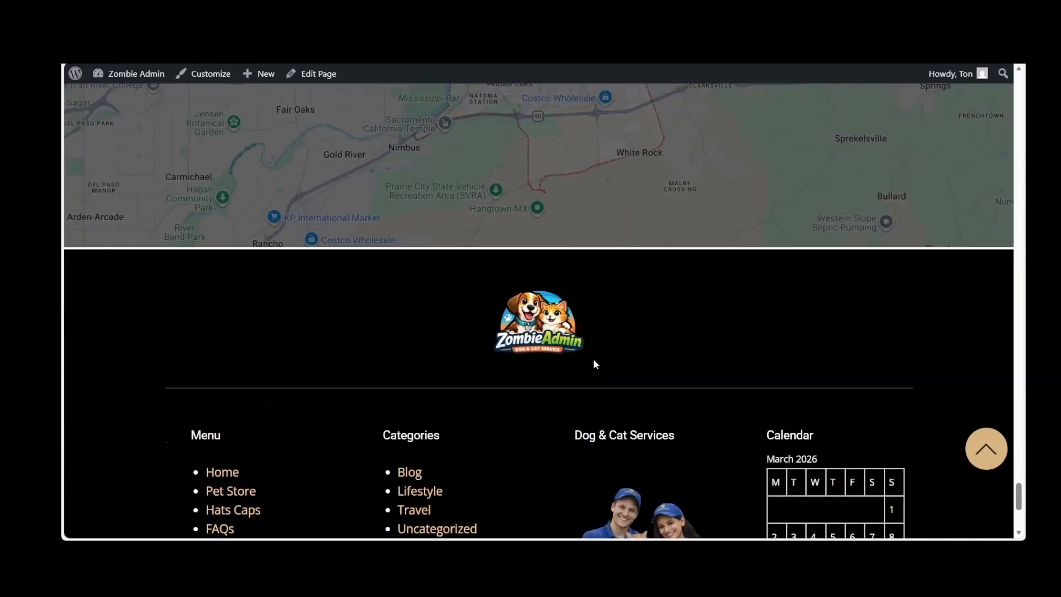
scroll(912, 497, up, 1)
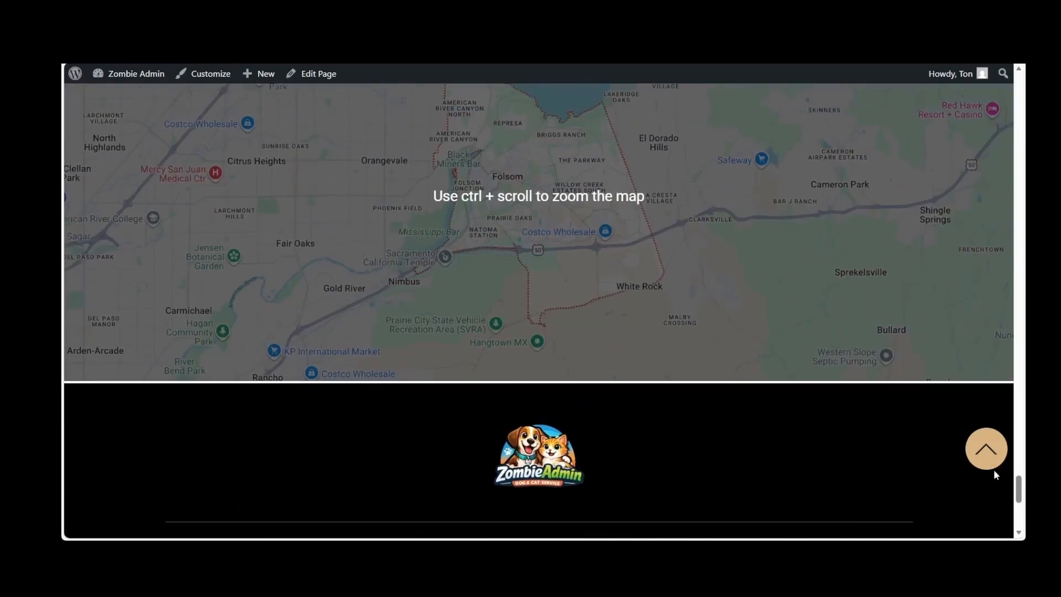
click(987, 448)
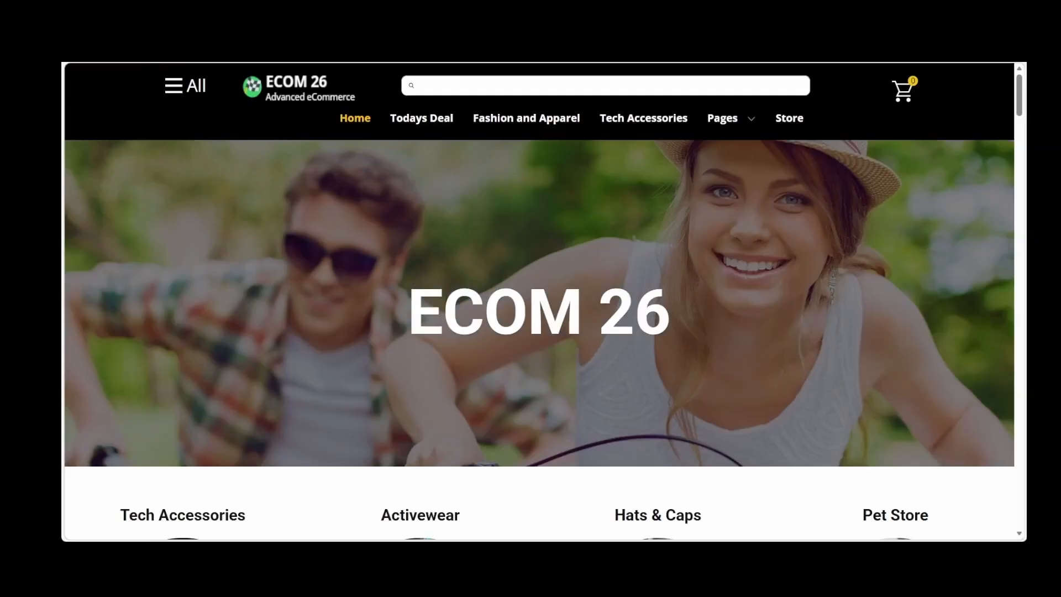
Look over the ECOM 26 and pet care home page versions and the Service Menu page's service descriptions
scroll(545, 301, down, 2)
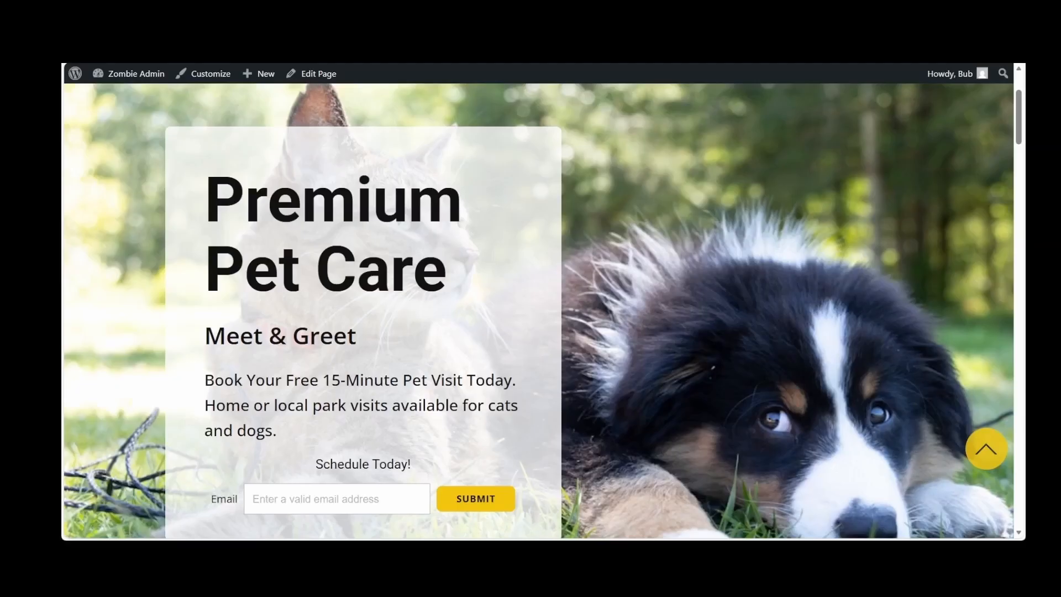
scroll(330, 319, down, 12)
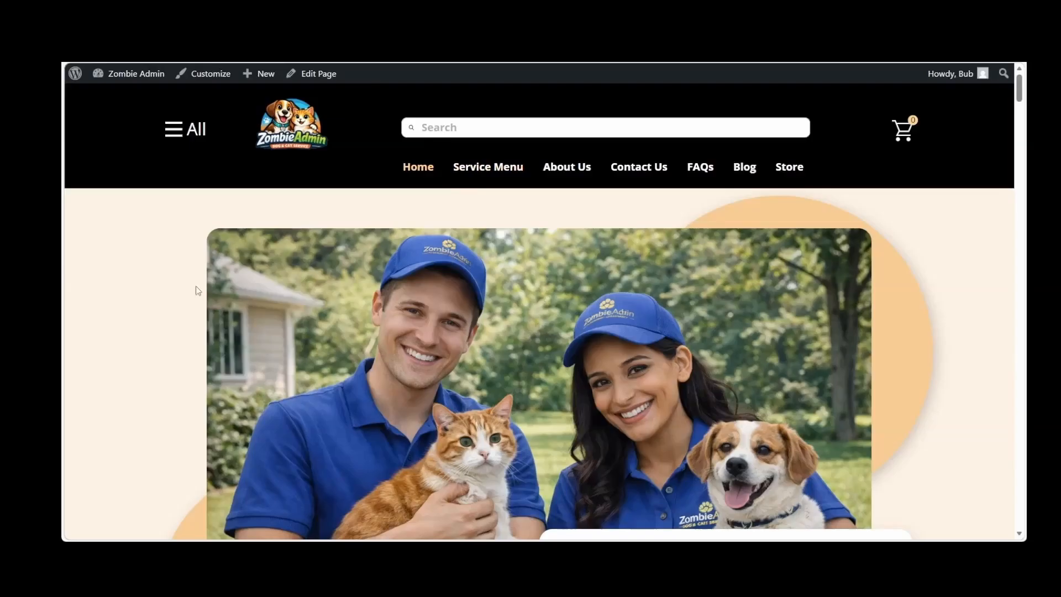
scroll(171, 316, down, 5)
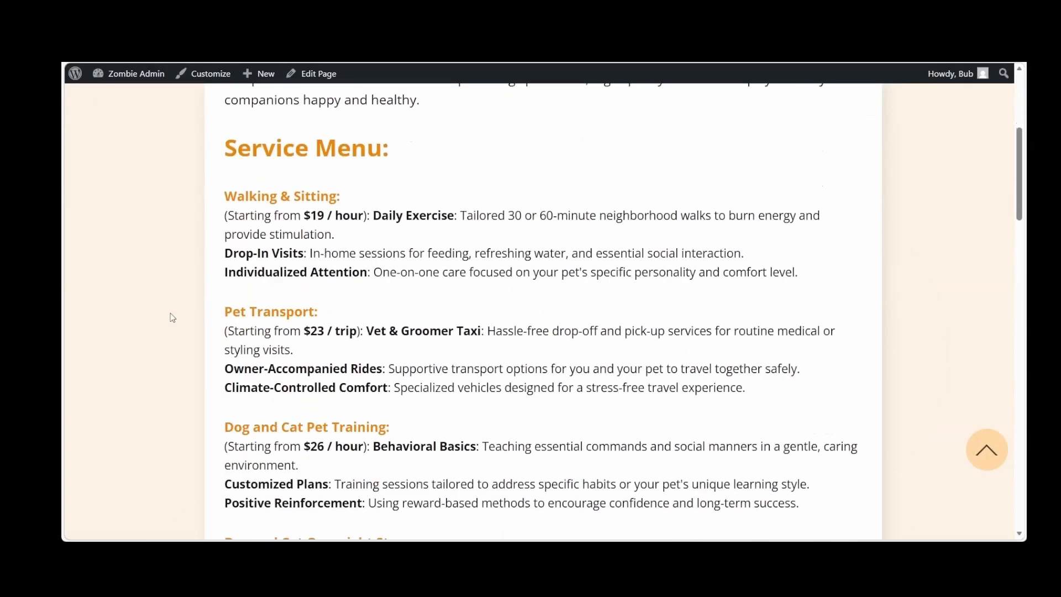
Open the Walking & Sitting product from the Get Pet Care Services cards, and check its Buy Now payment dialog
scroll(172, 318, down, 10)
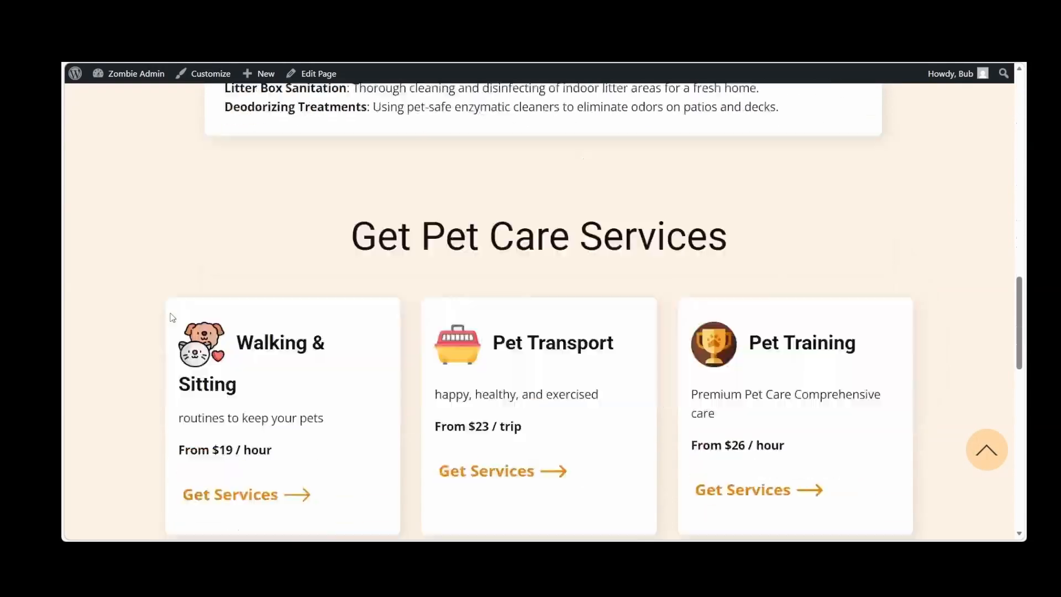
scroll(173, 317, down, 2)
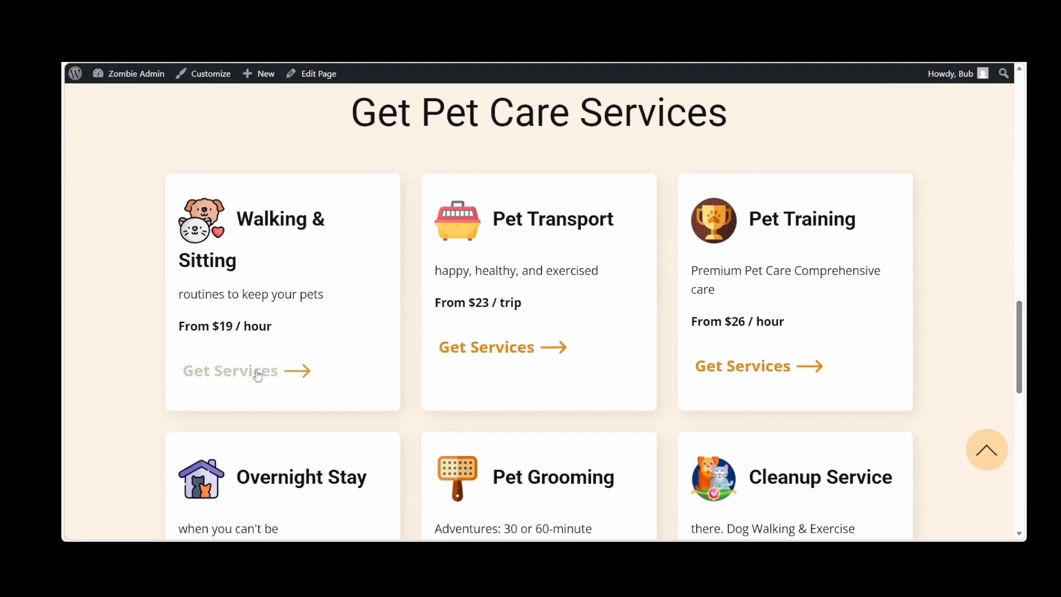
click(258, 372)
scroll(798, 368, down, 2)
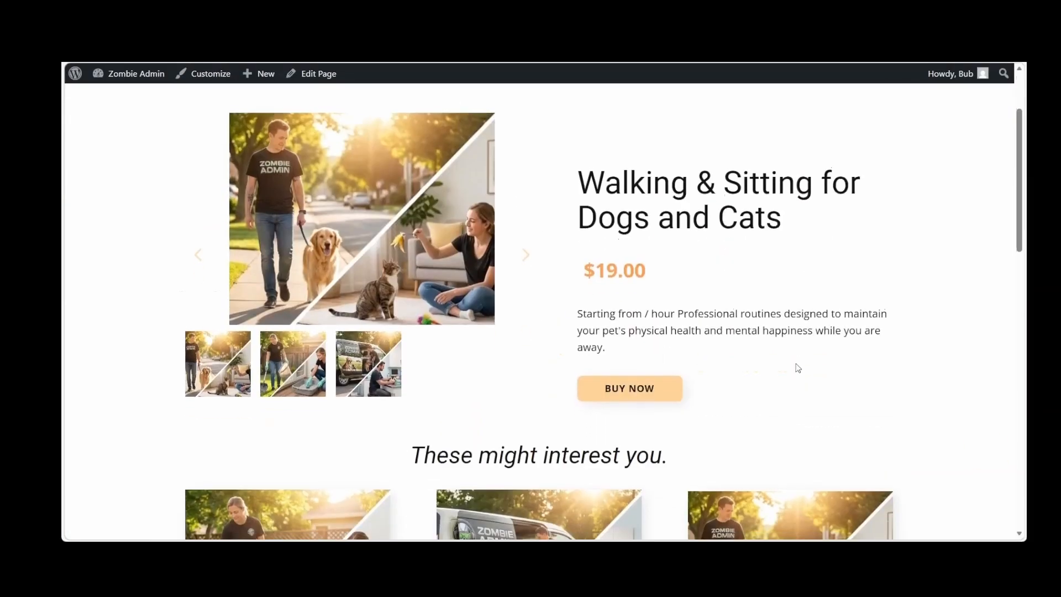
click(634, 383)
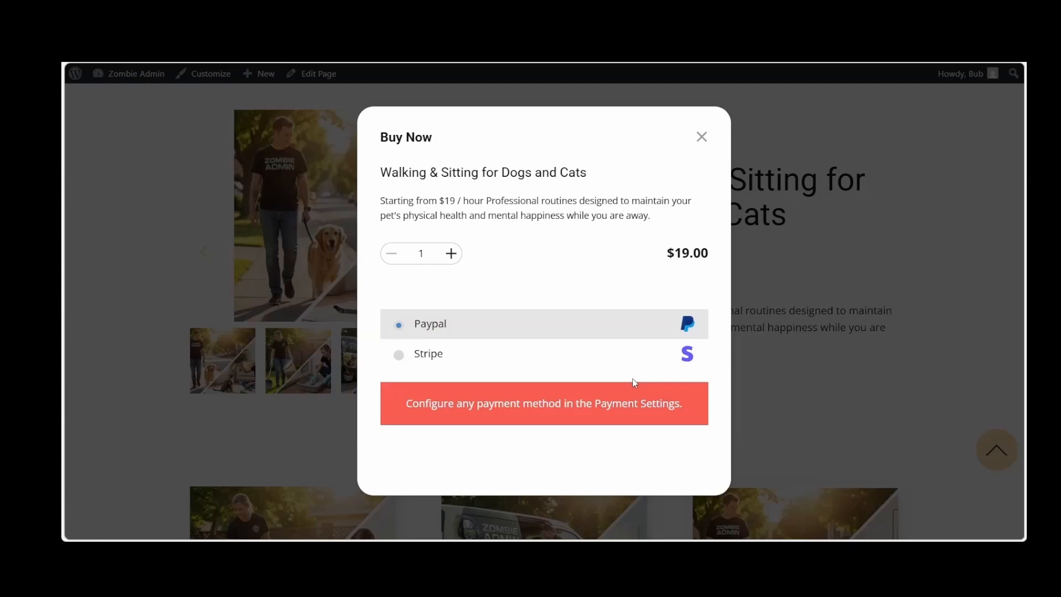
click(702, 137)
scroll(722, 230, up, 1)
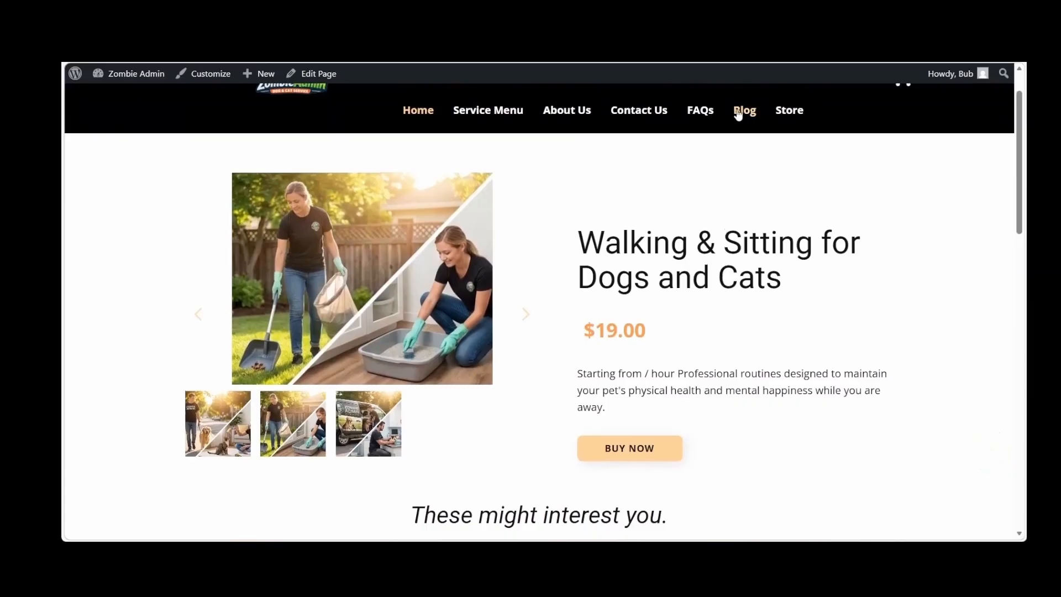
Review the Blog page and read through the Our 4th Annual Meet & Greet! post with its sidebar
click(741, 112)
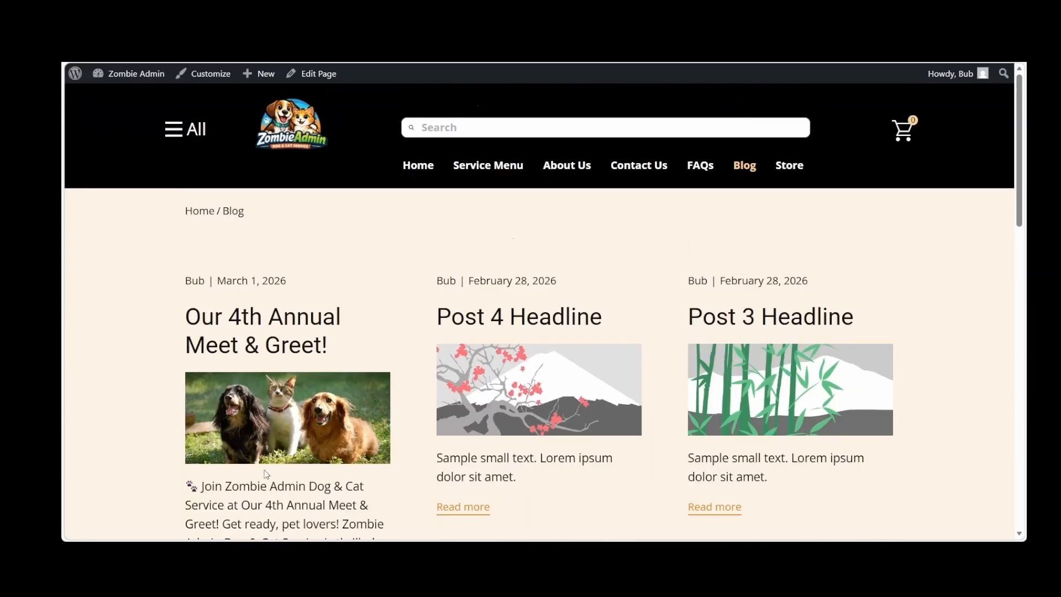
scroll(266, 474, down, 2)
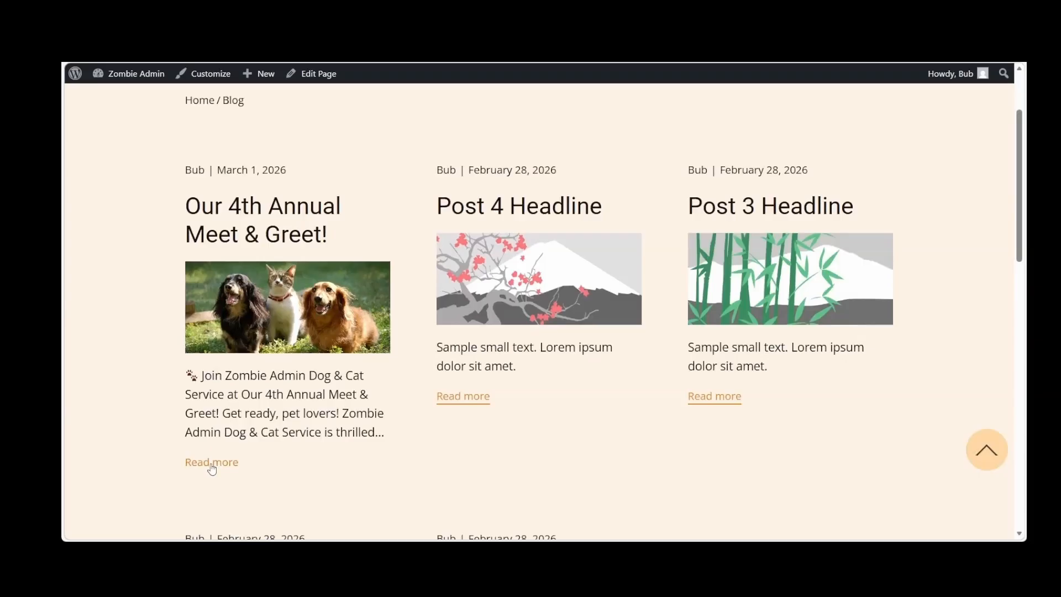
scroll(546, 373, down, 5)
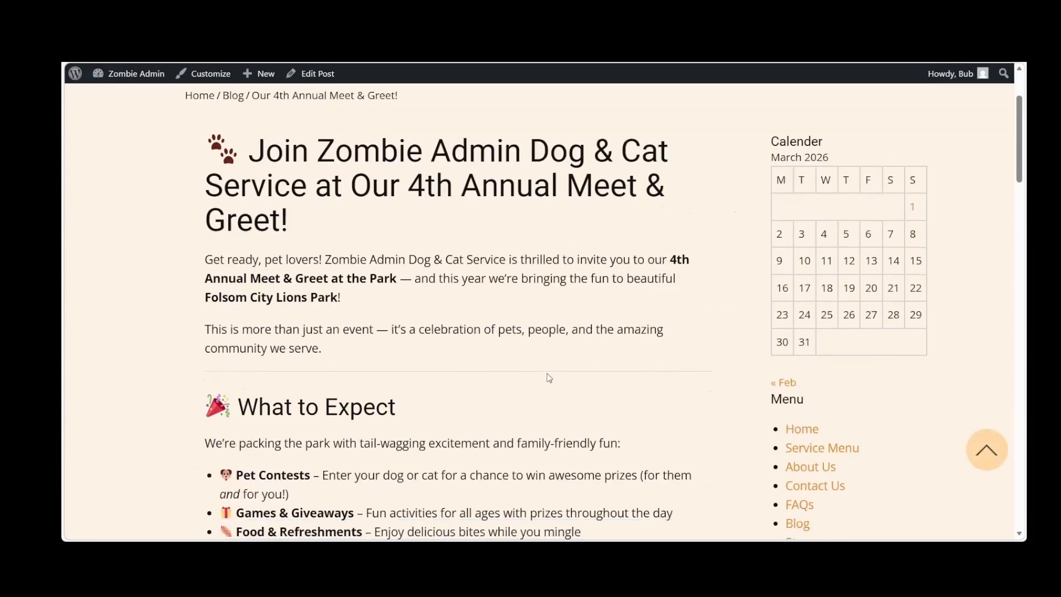
scroll(548, 377, down, 19)
scroll(548, 378, up, 10)
scroll(548, 378, up, 14)
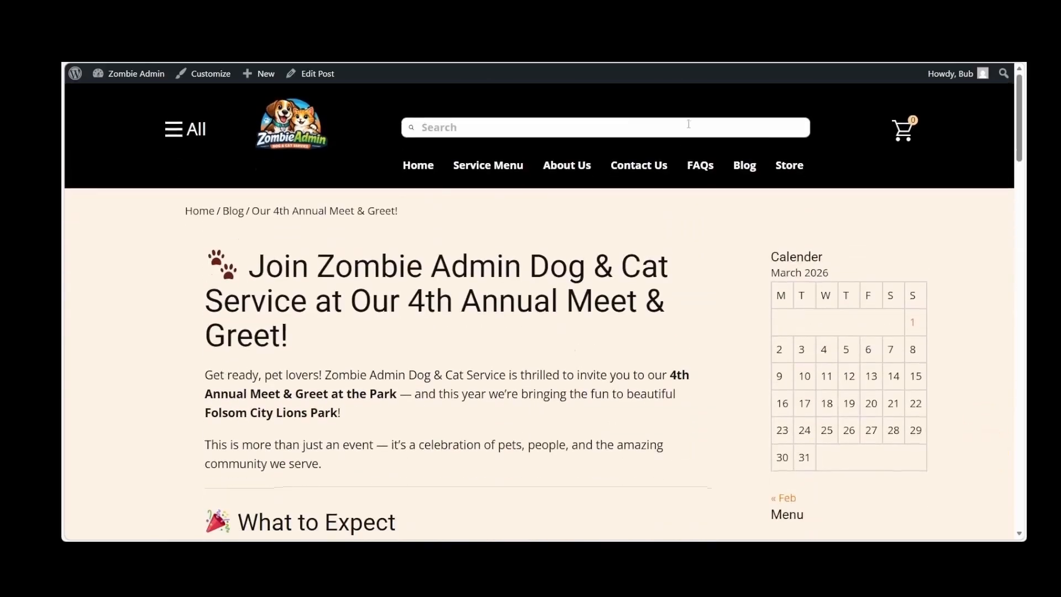
Check the accordion questions on the FAQs page and the form and contact cards on the Contact Us page
click(701, 166)
scroll(296, 303, down, 15)
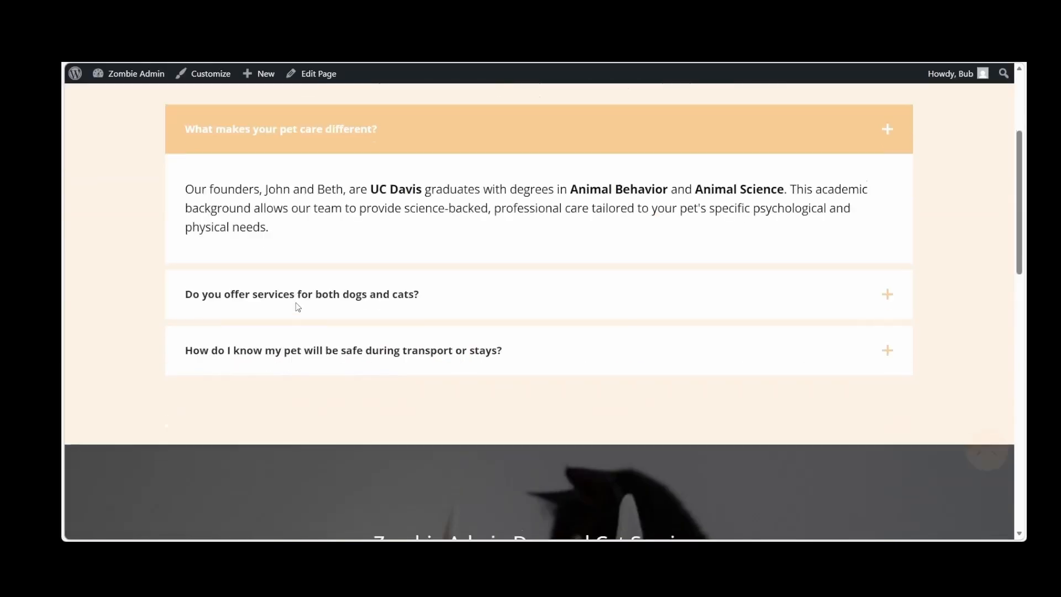
scroll(296, 303, up, 15)
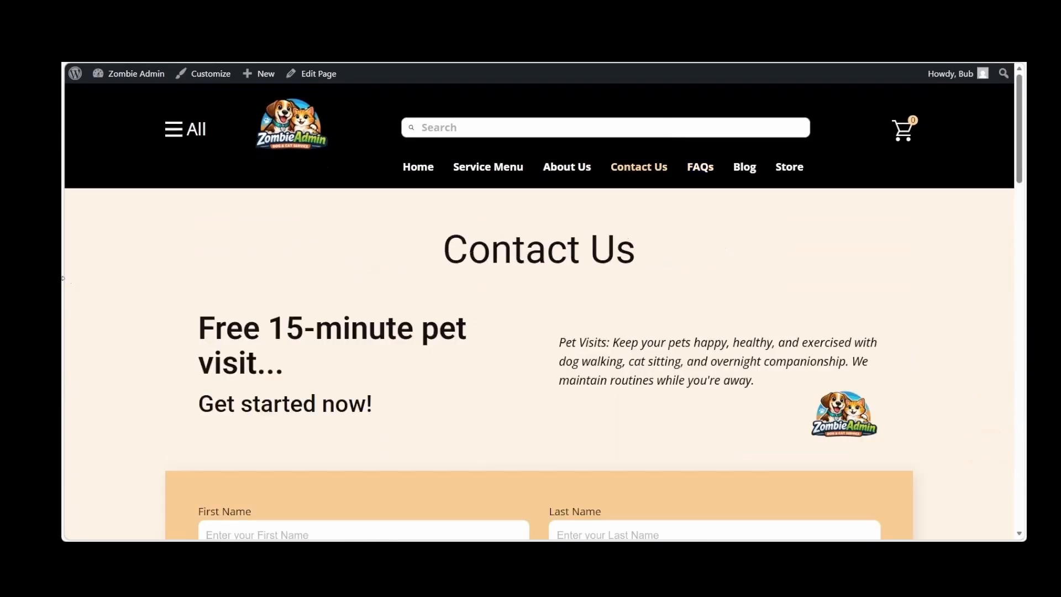
scroll(128, 328, down, 12)
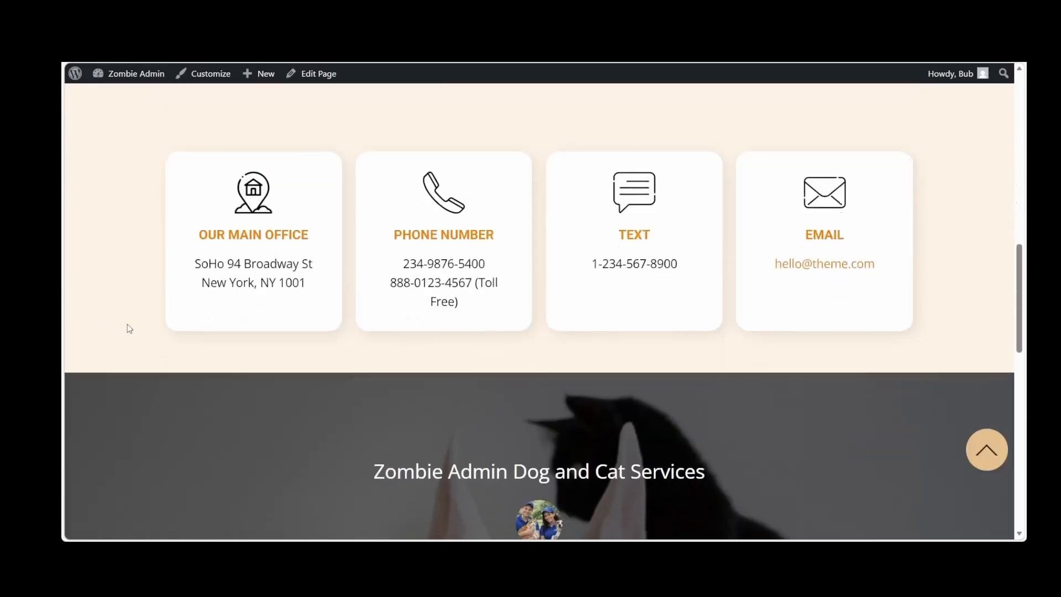
scroll(127, 328, up, 15)
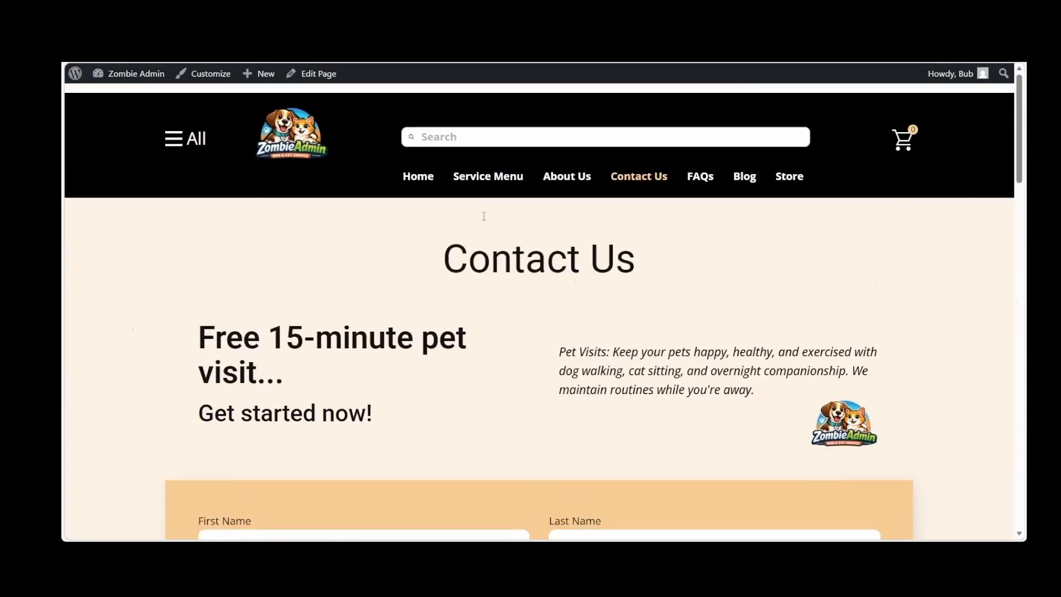
Look through the About Us page's images and sections, and return to the Home page
click(567, 169)
scroll(317, 277, down, 10)
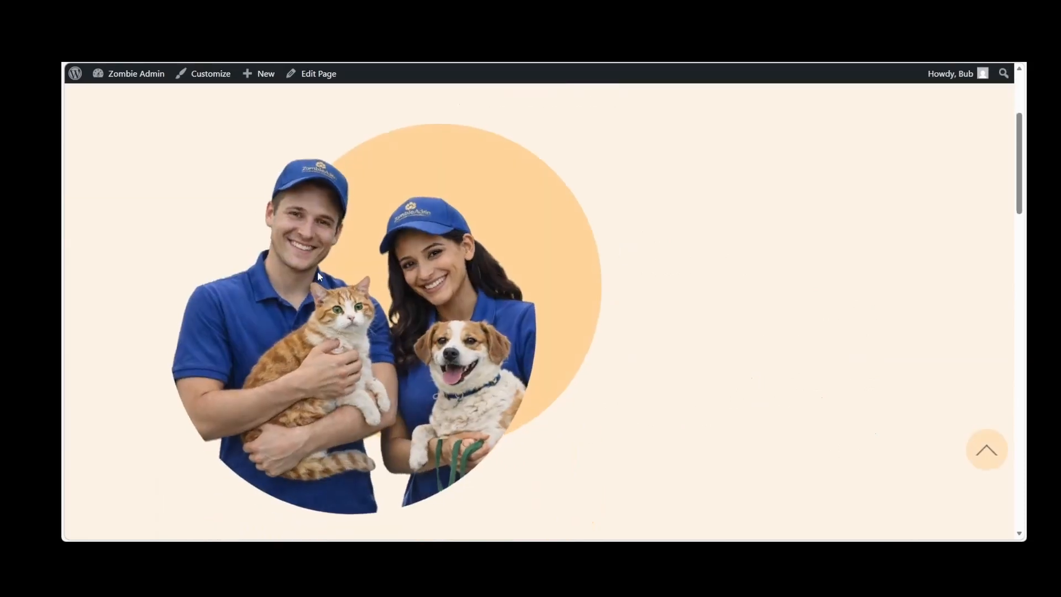
scroll(320, 276, down, 15)
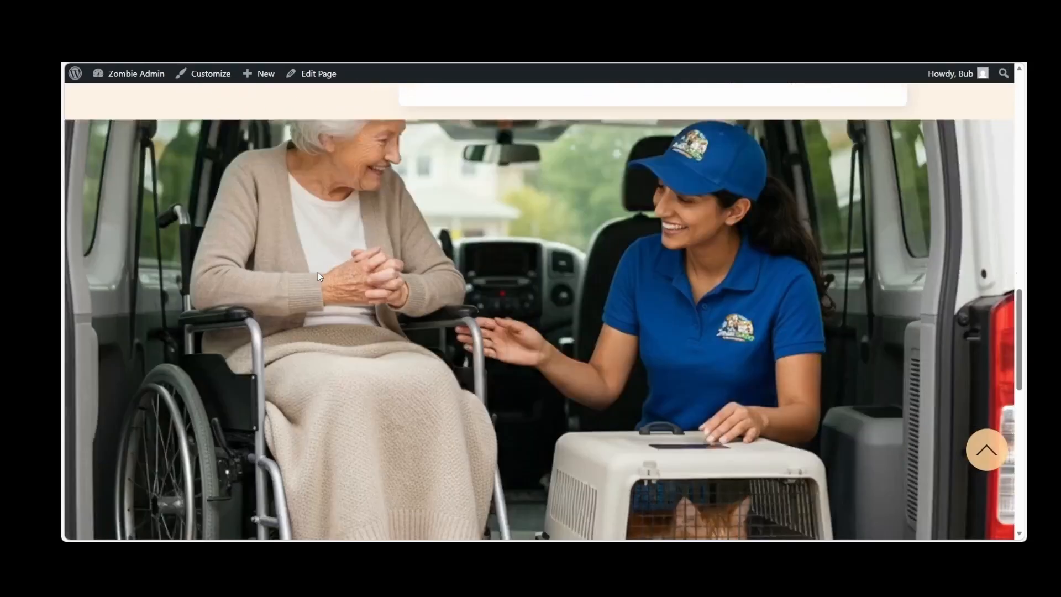
scroll(317, 276, up, 20)
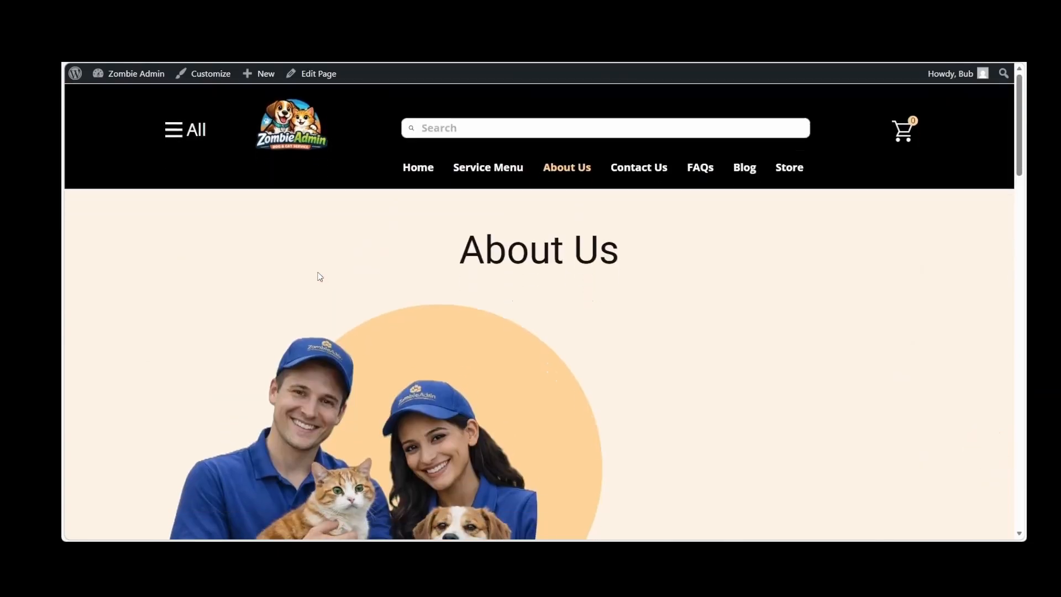
click(417, 167)
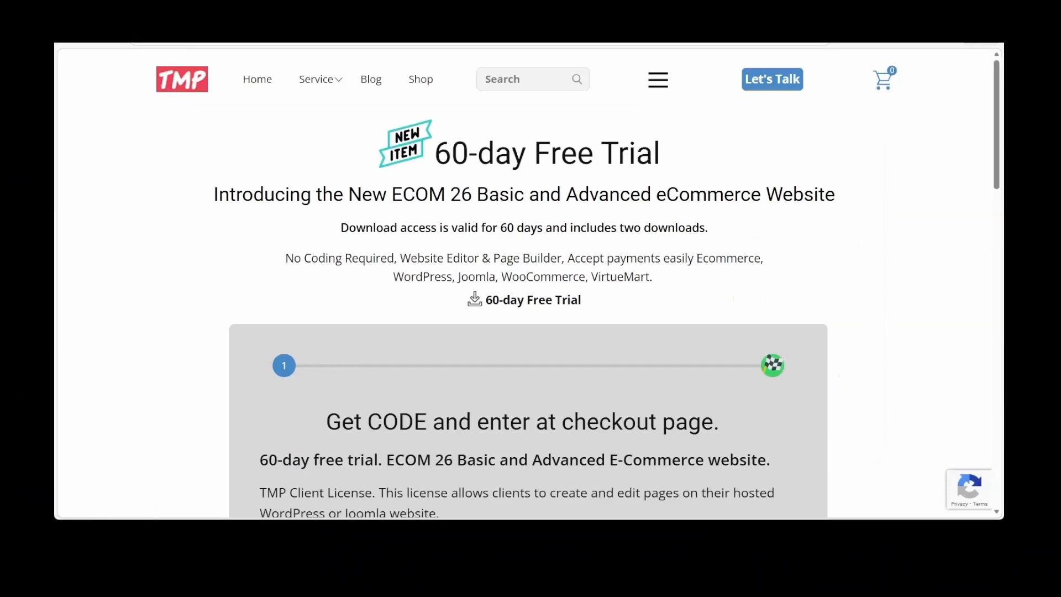
Examine the TMP site's 60-day Free Trial form and the Star Plumbing and electronics store demo sections
scroll(529, 282, down, 4)
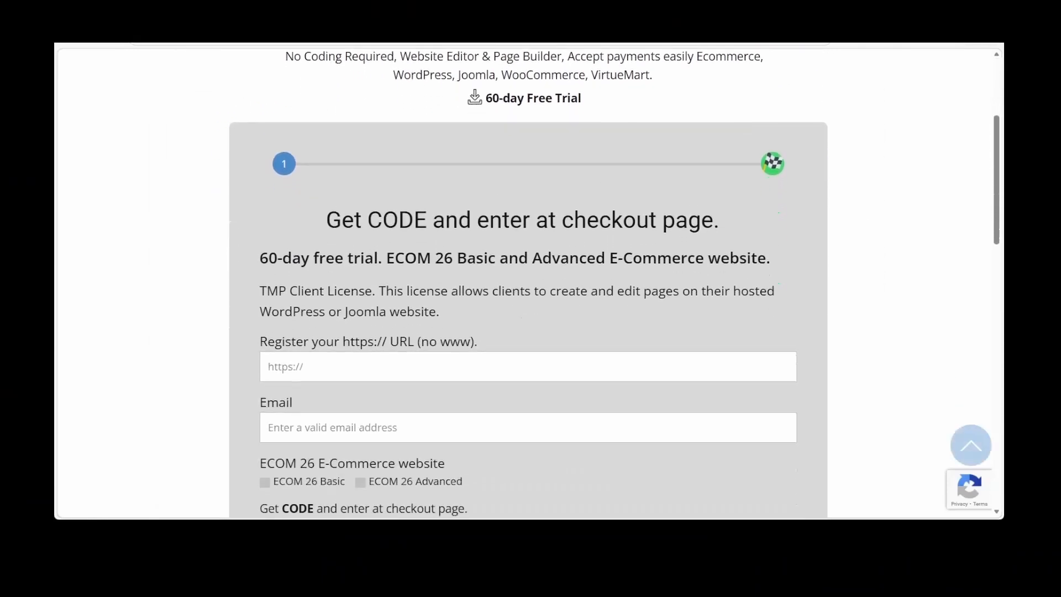
scroll(529, 282, down, 1)
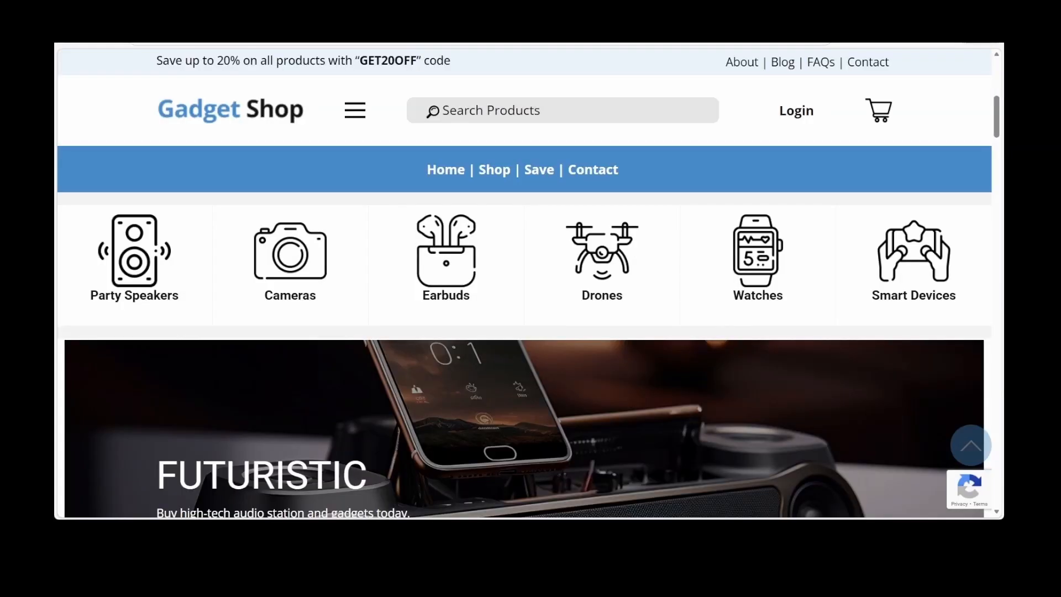
scroll(525, 282, down, 4)
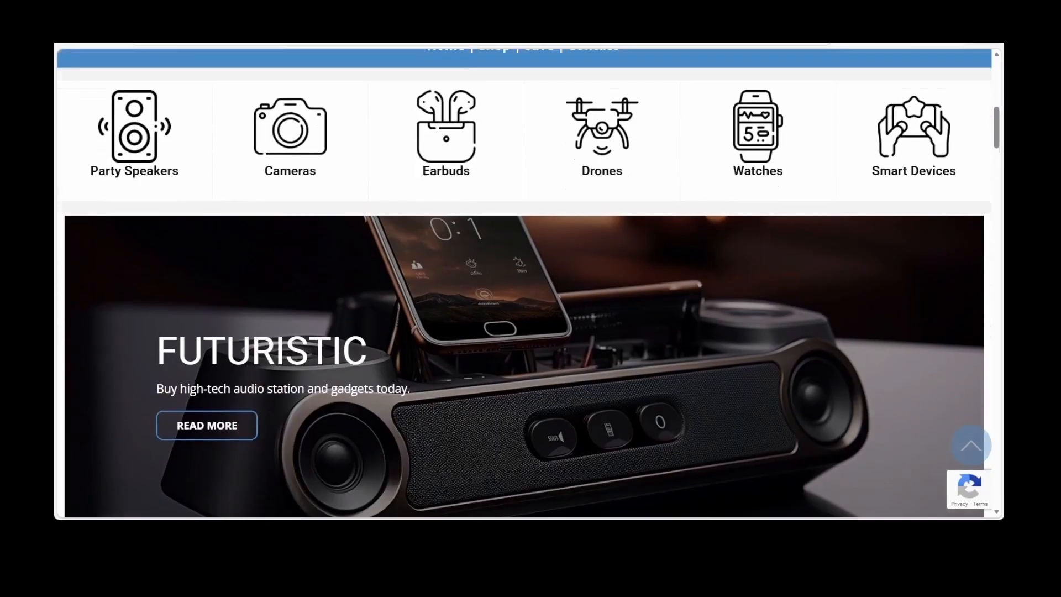
scroll(525, 282, down, 10)
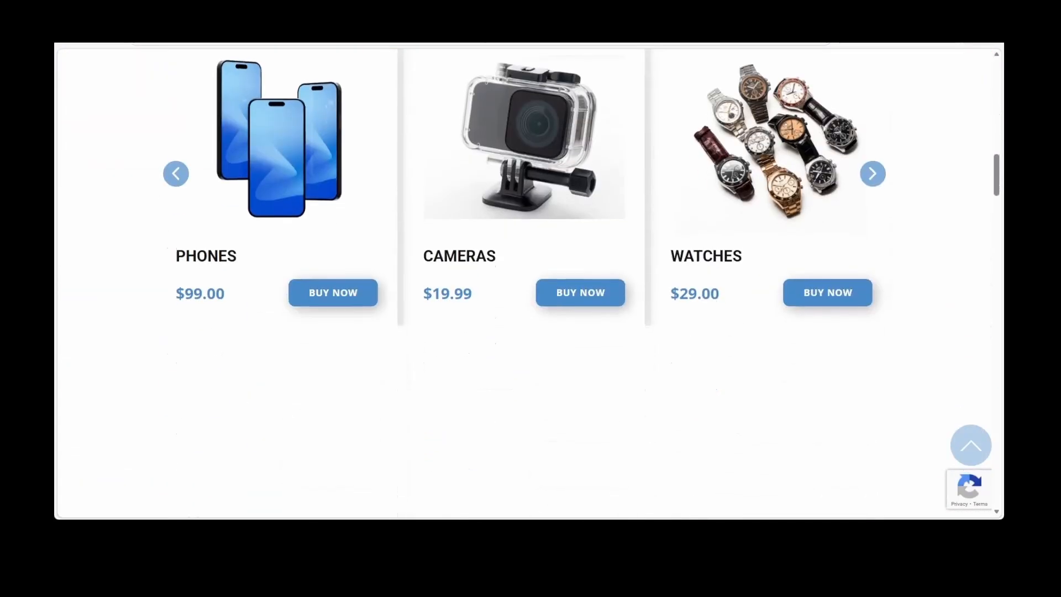
scroll(530, 282, down, 5)
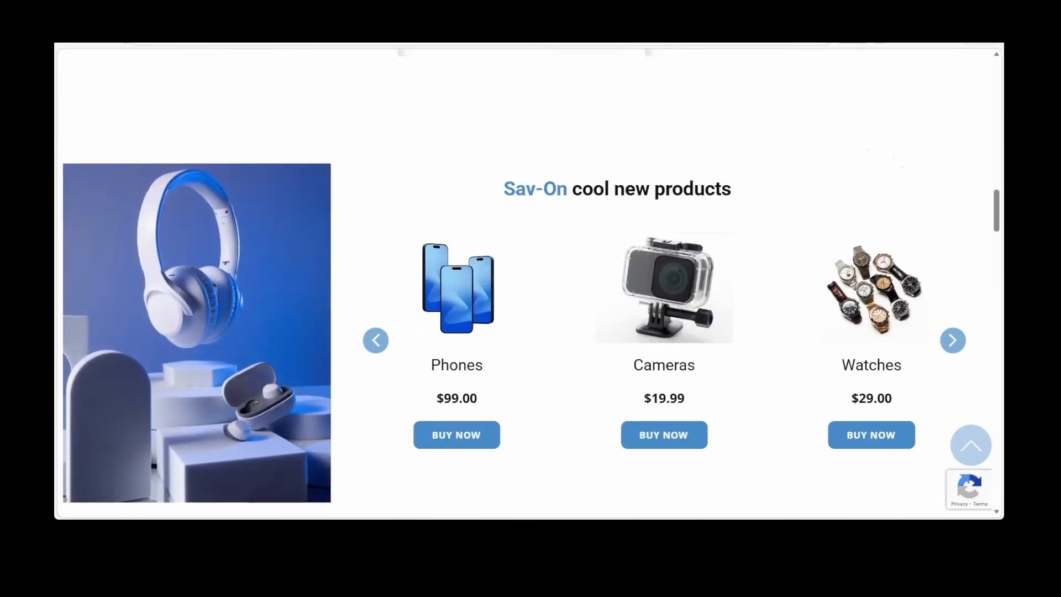
scroll(530, 281, down, 5)
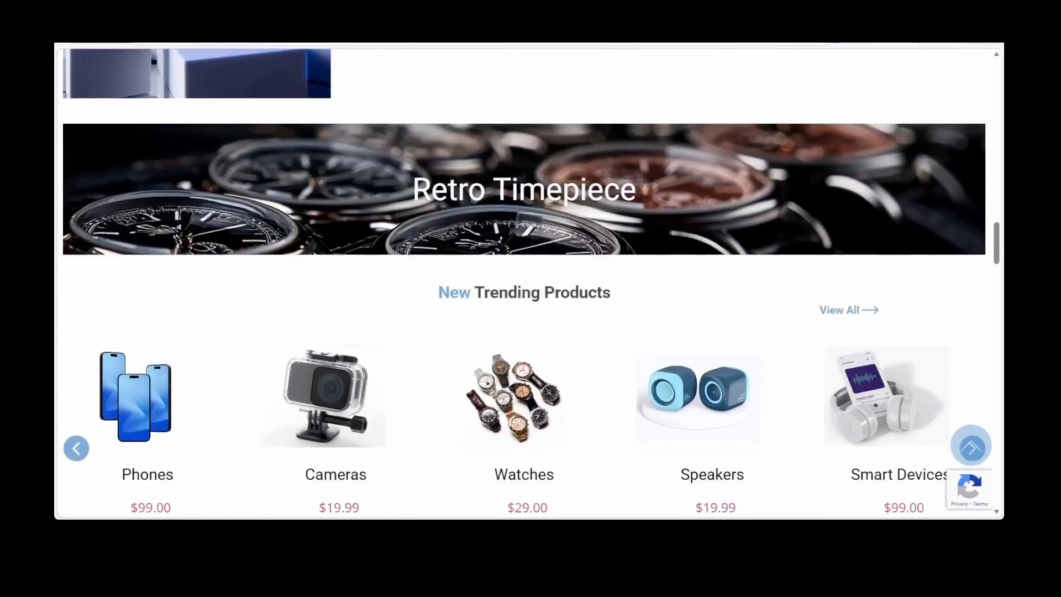
scroll(530, 282, down, 8)
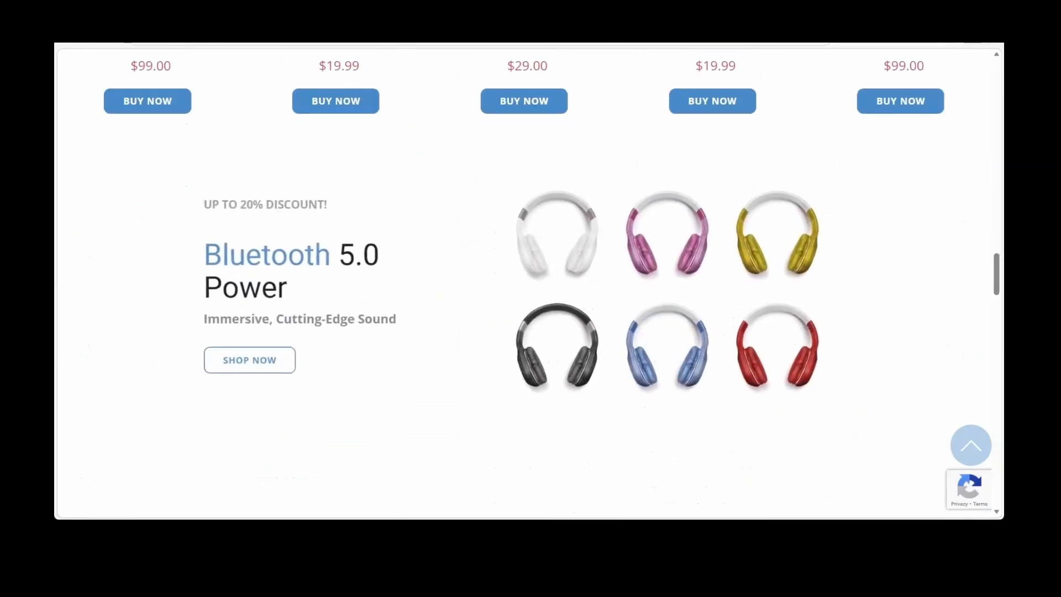
scroll(530, 281, down, 2)
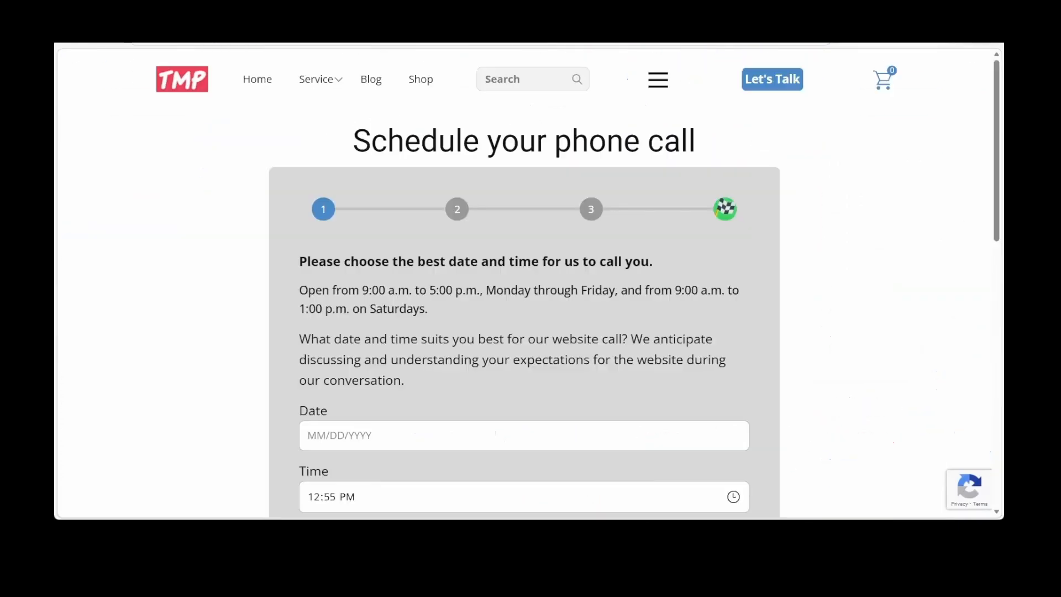